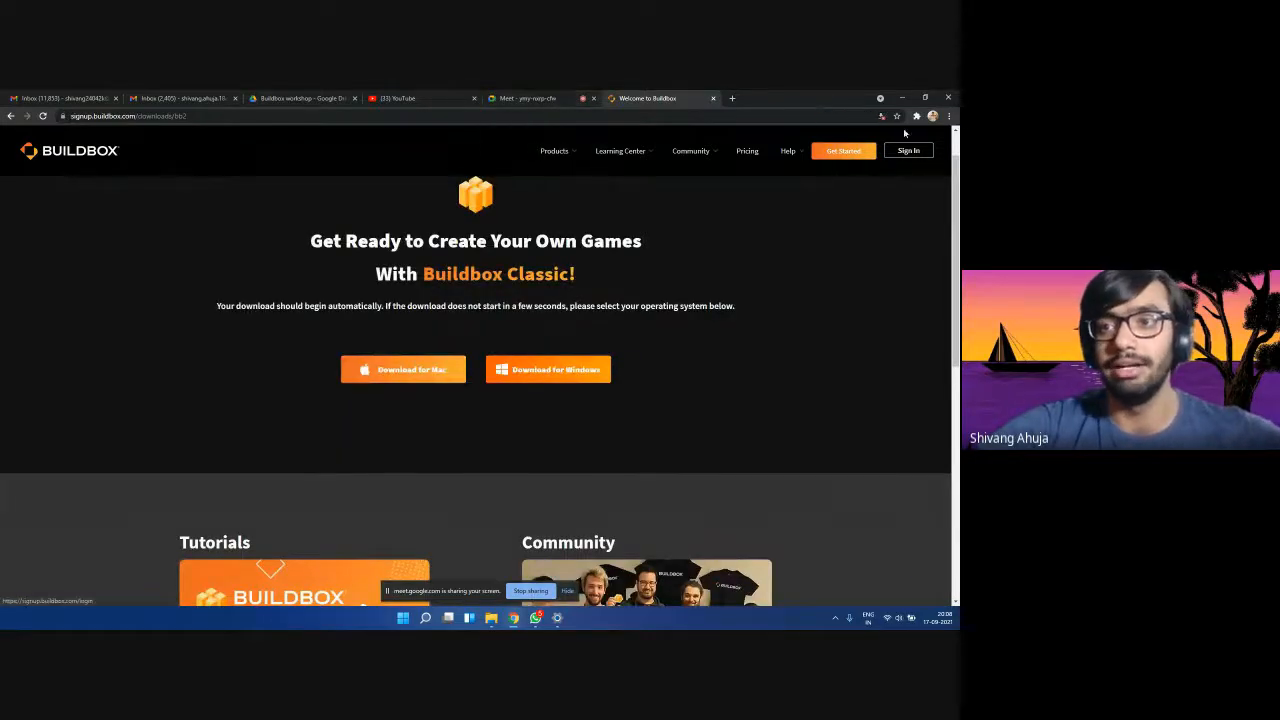
# Re-maximize Chrome, switch to the Google Meet tab, then minimize the browser to the desktop.
pyautogui.click(925, 97)
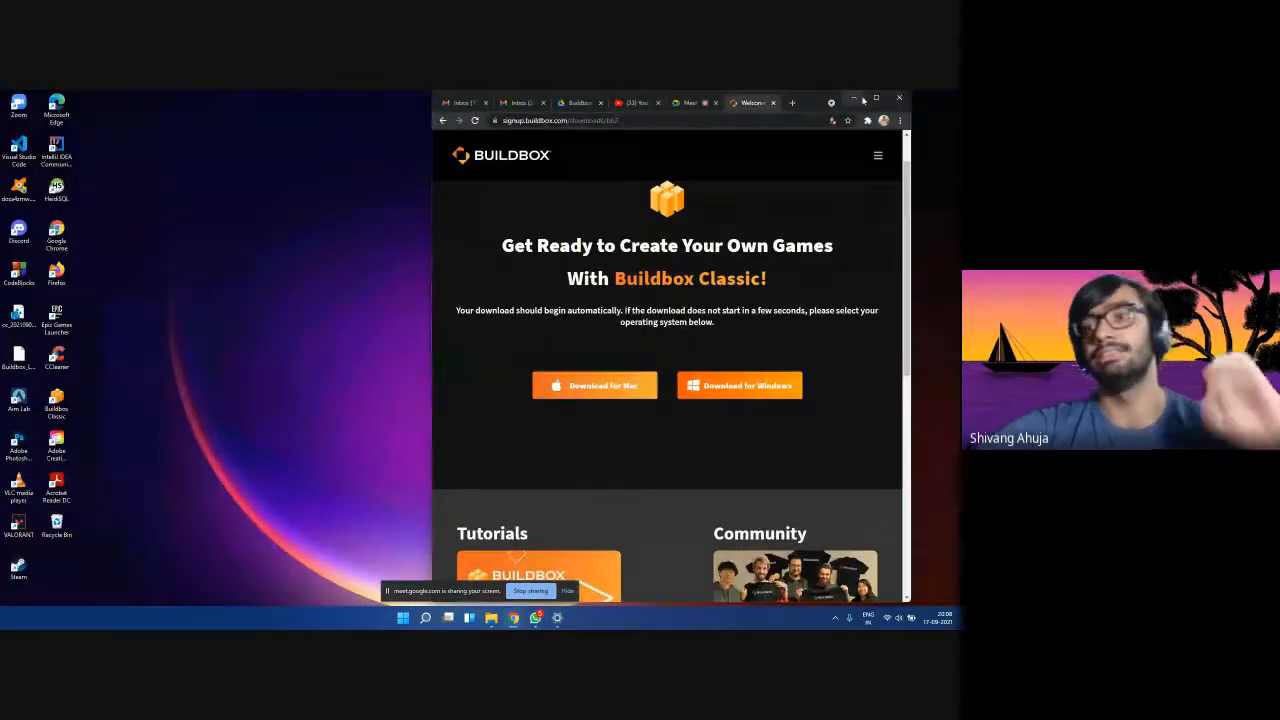
pyautogui.click(876, 97)
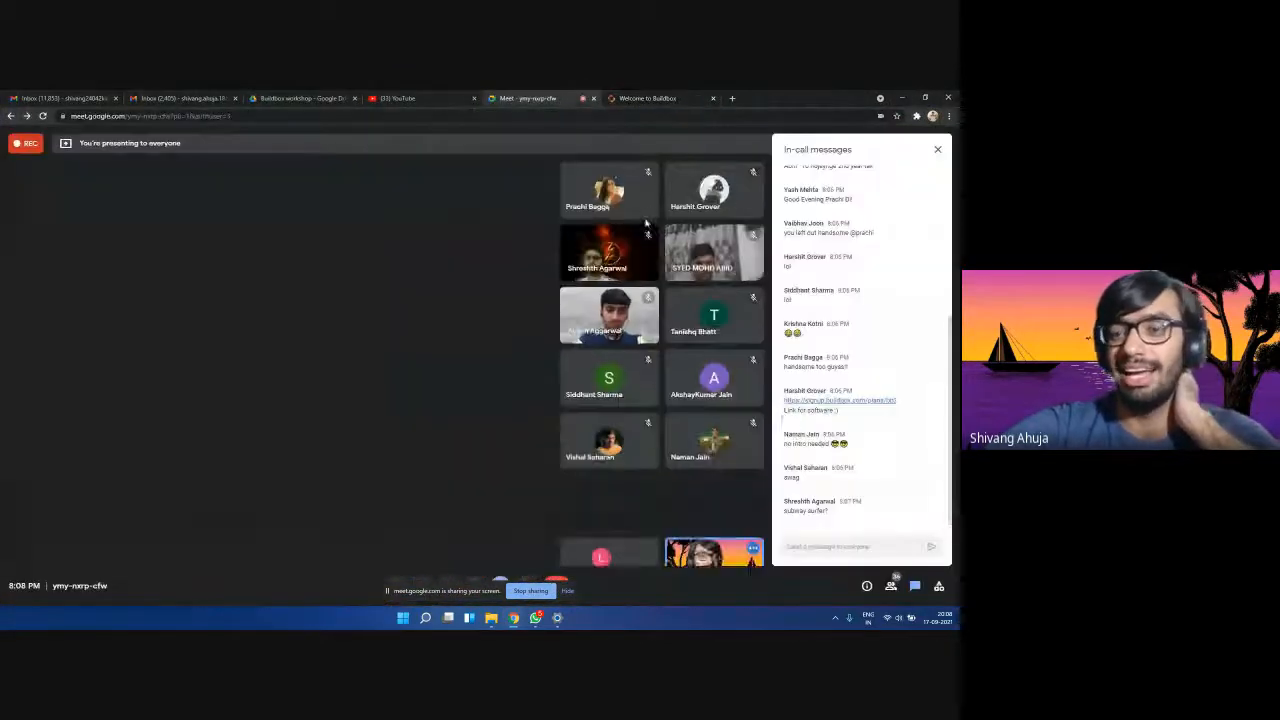
pyautogui.click(545, 98)
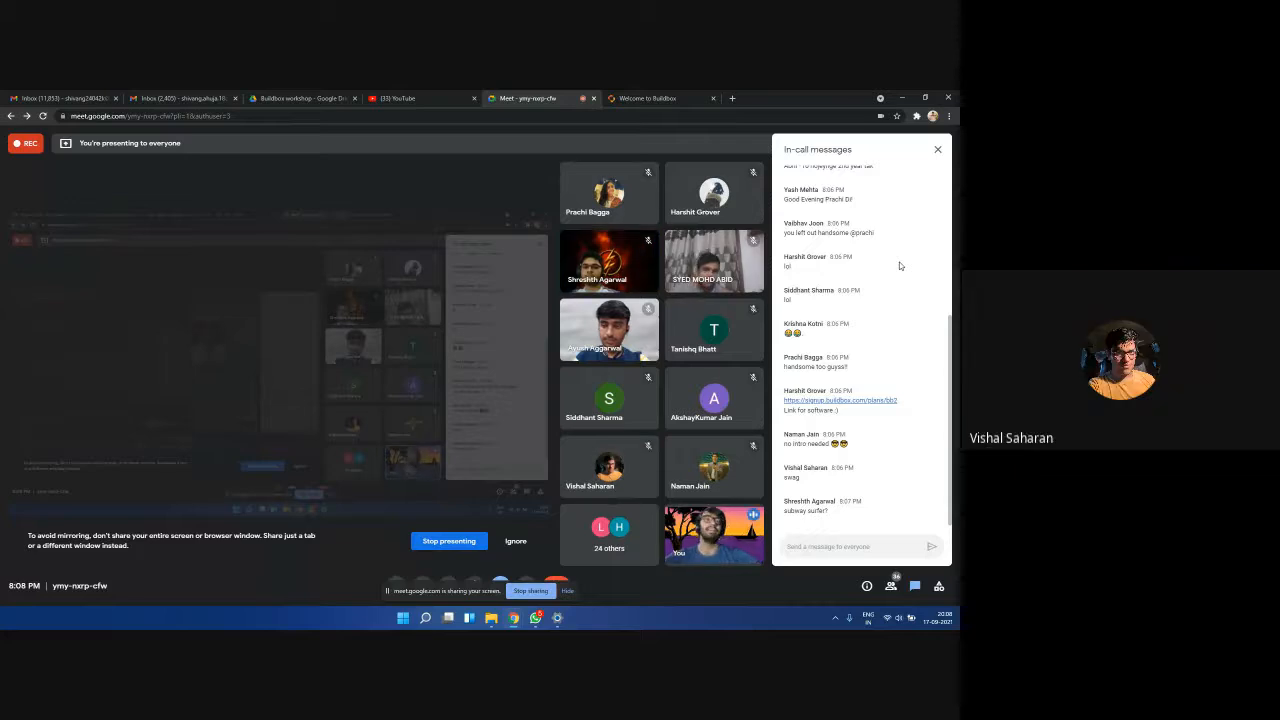
pyautogui.click(902, 98)
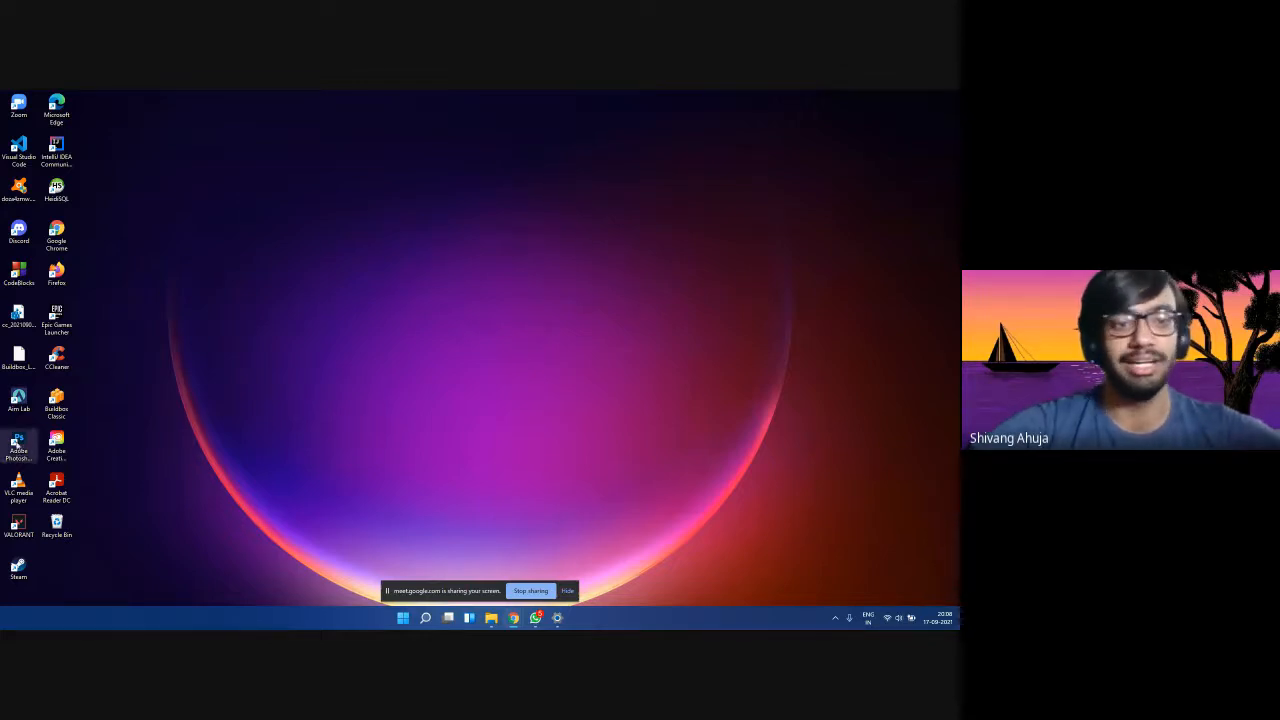
# Launch Buildbox Classic from its desktop shortcut and refresh with F5 until the Welcome screen loads.
pyautogui.doubleClick(57, 401)
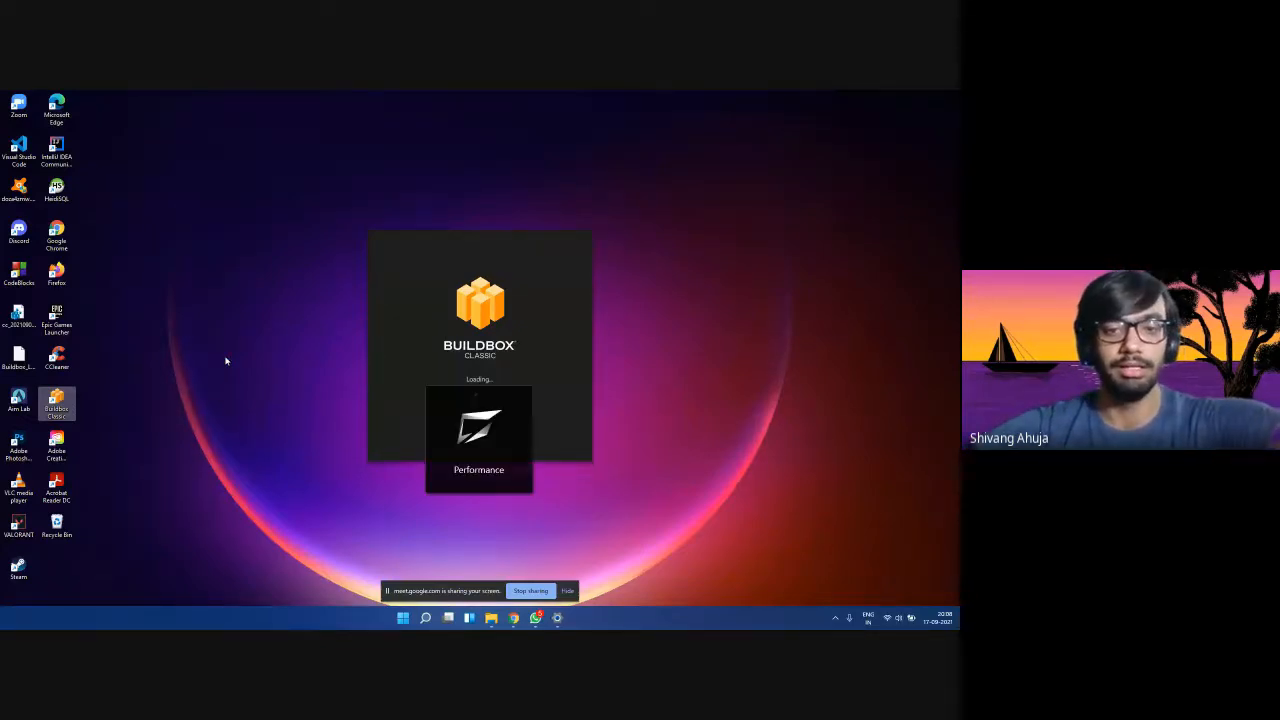
pyautogui.press('F5')
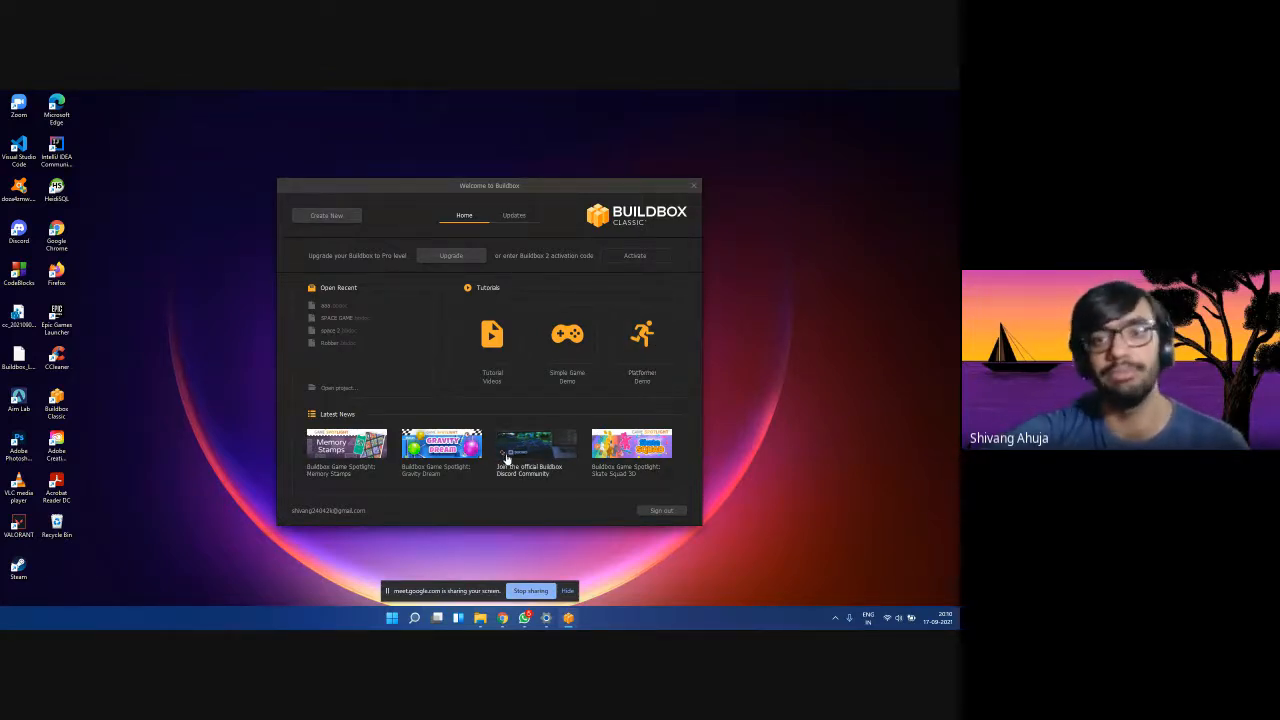
pyautogui.click(515, 218)
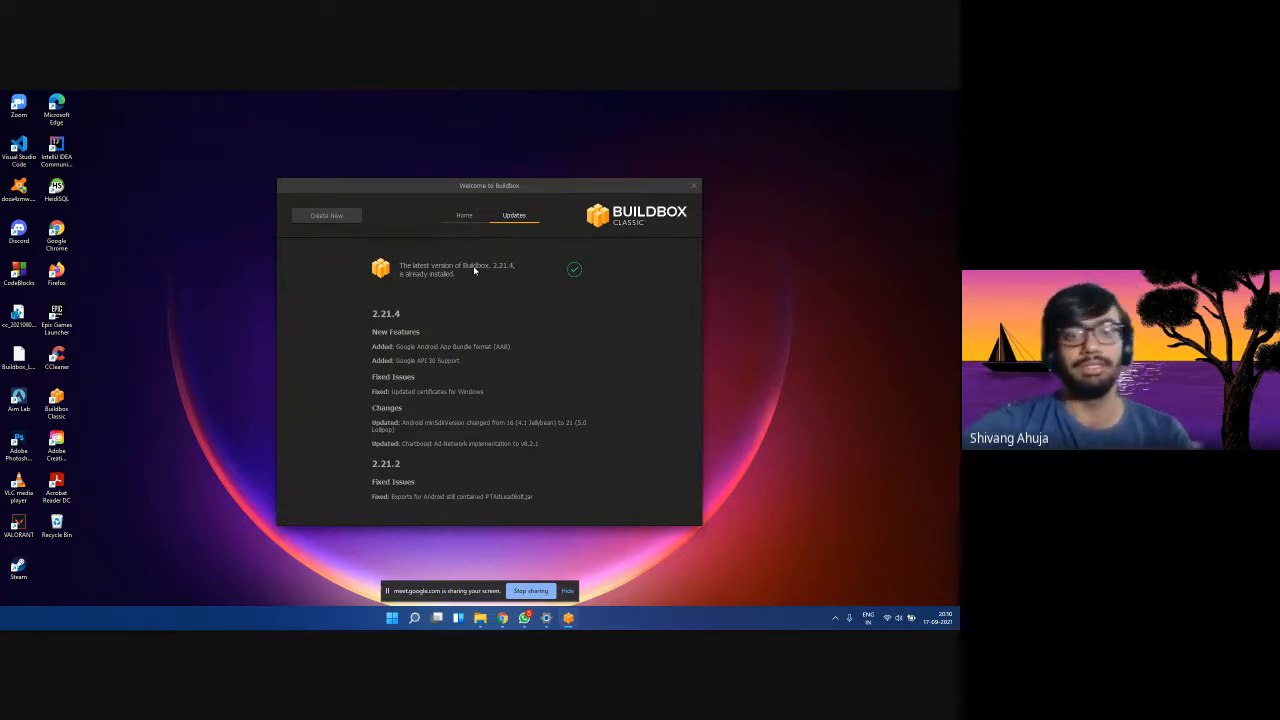
pyautogui.click(467, 216)
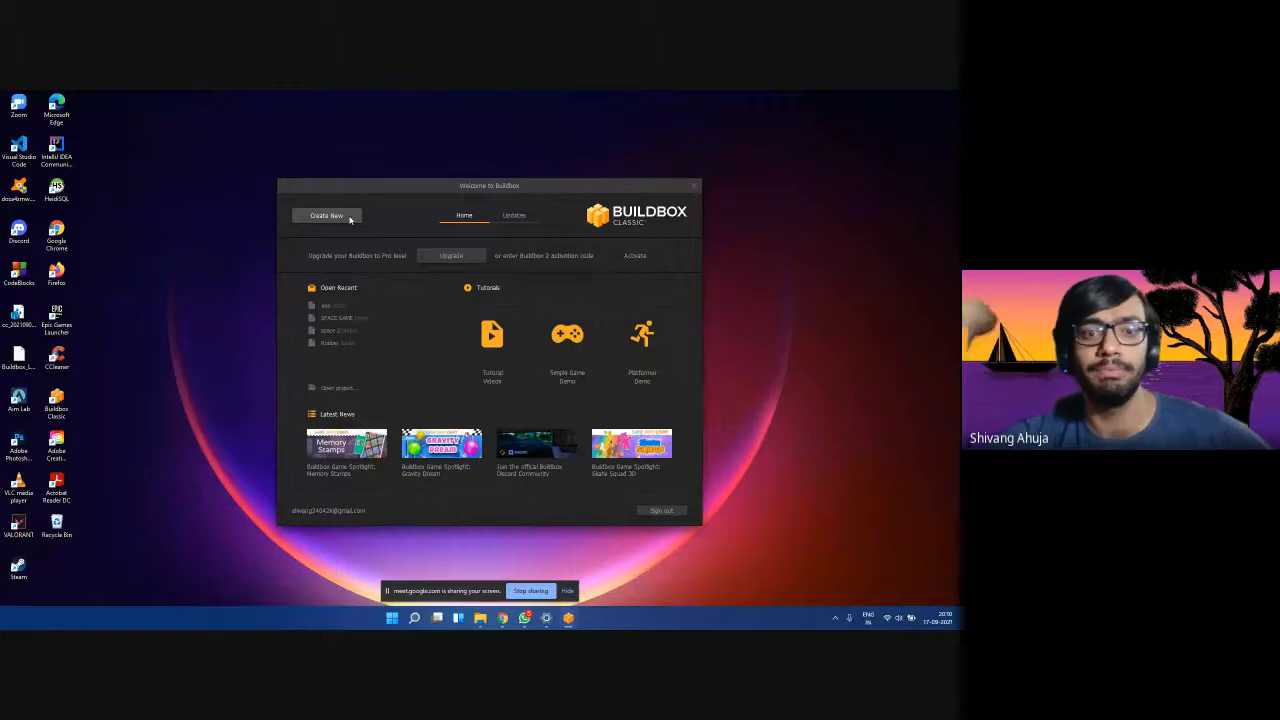
# Open SPACE GAME, select the World node, and start playing a preview past the OpenAL warning.
pyautogui.click(341, 318)
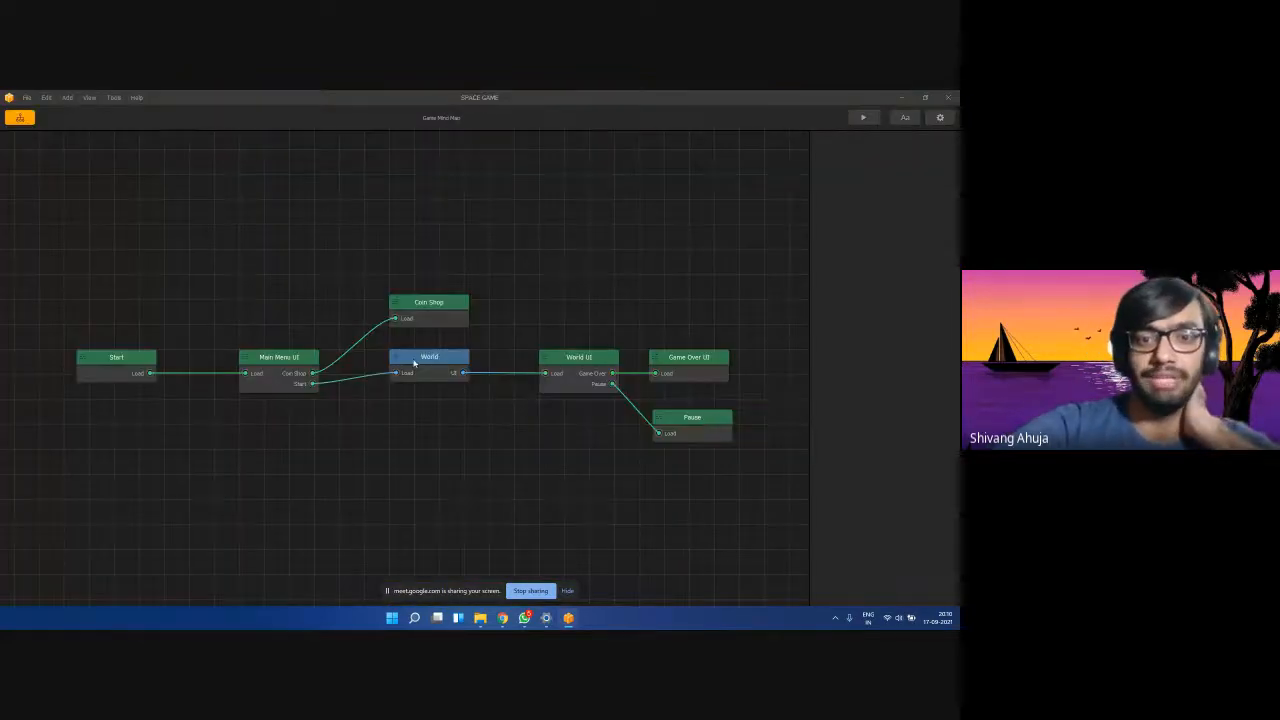
pyautogui.moveTo(416, 363); pyautogui.dragTo(418, 416)
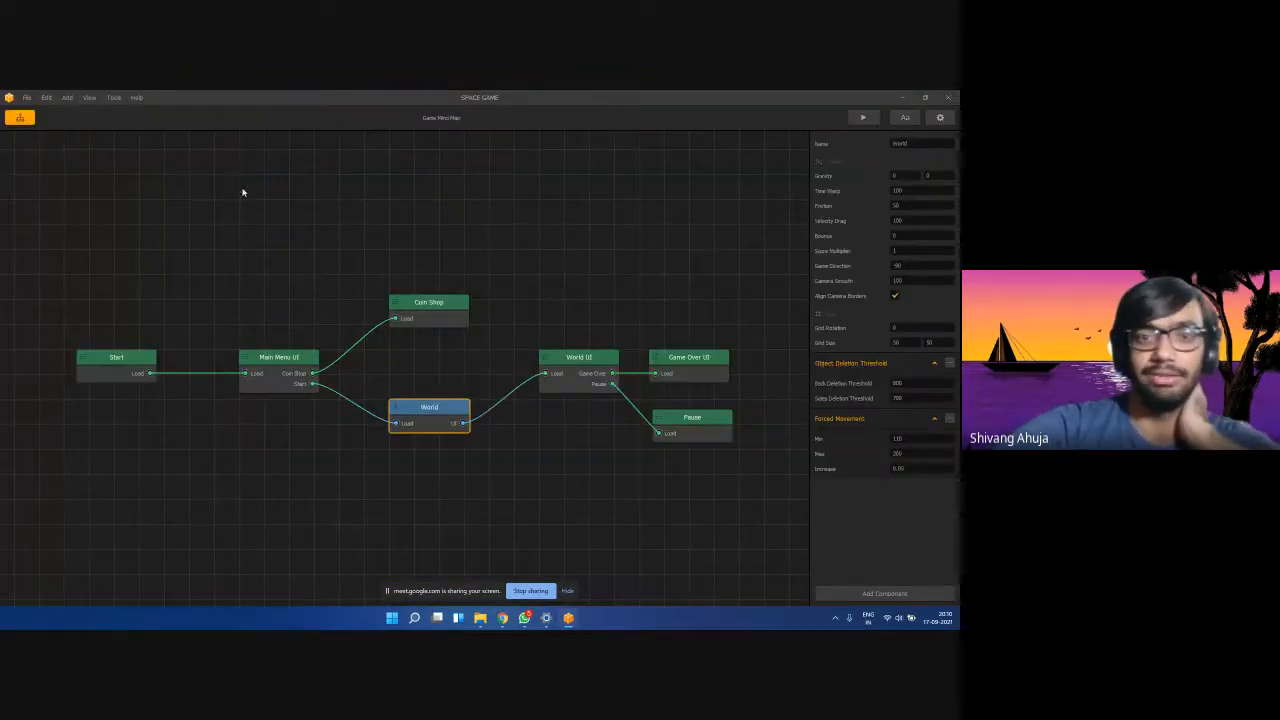
pyautogui.click(864, 118)
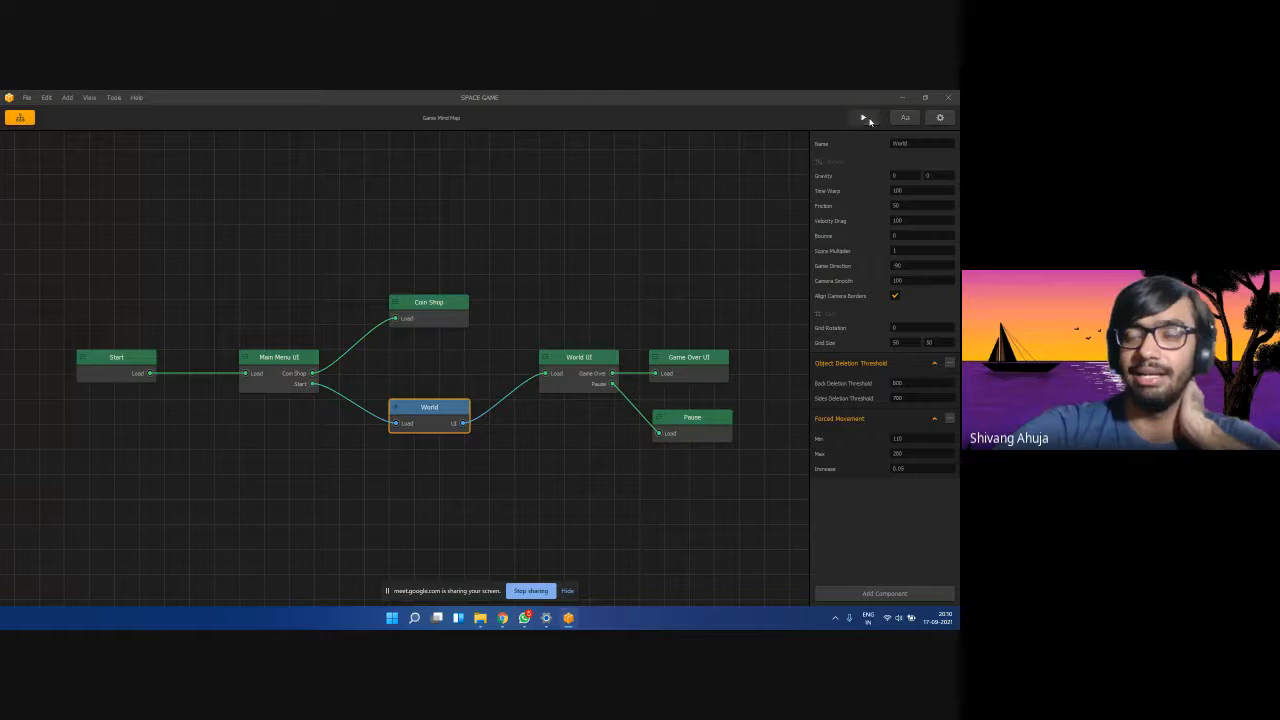
pyautogui.click(172, 413)
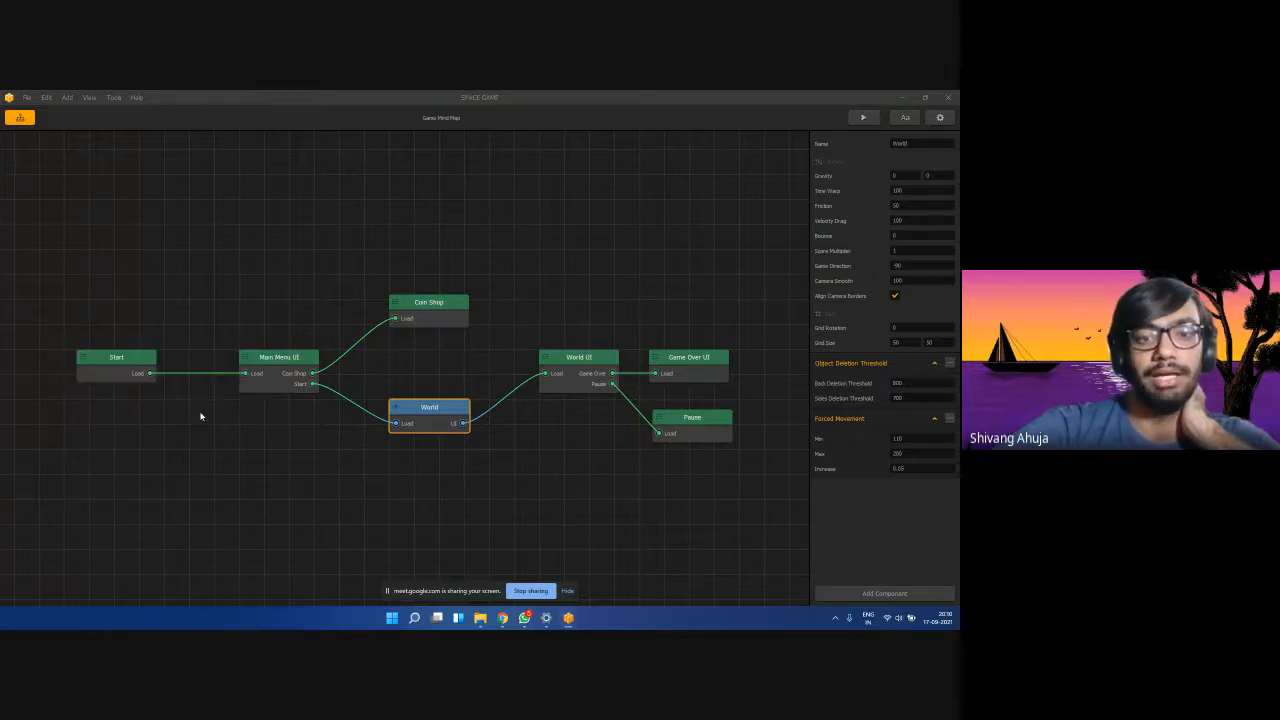
pyautogui.click(306, 444)
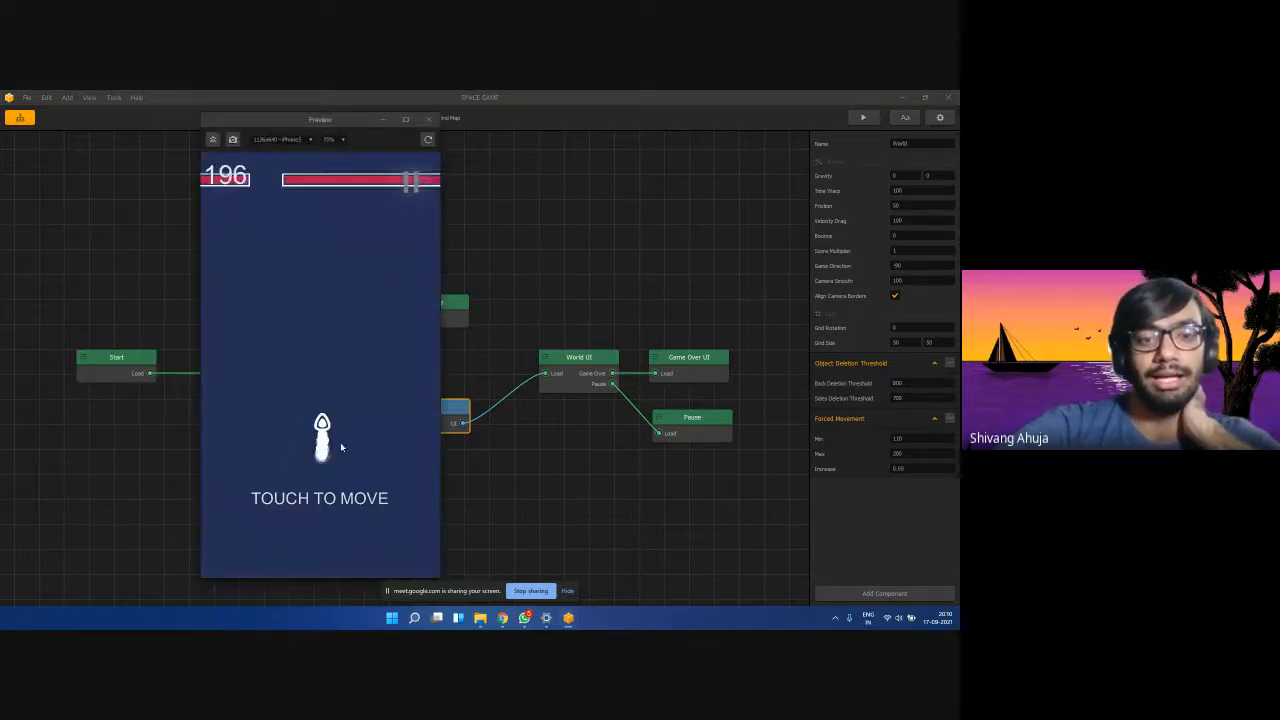
# Test-play the SPACE GAME preview, restart after Game Over, then close the preview window.
pyautogui.moveTo(364, 452)
pyautogui.mouseDown()
pyautogui.moveTo(186, 451)
pyautogui.moveTo(397, 494)
pyautogui.mouseUp()
pyautogui.click(369, 517)
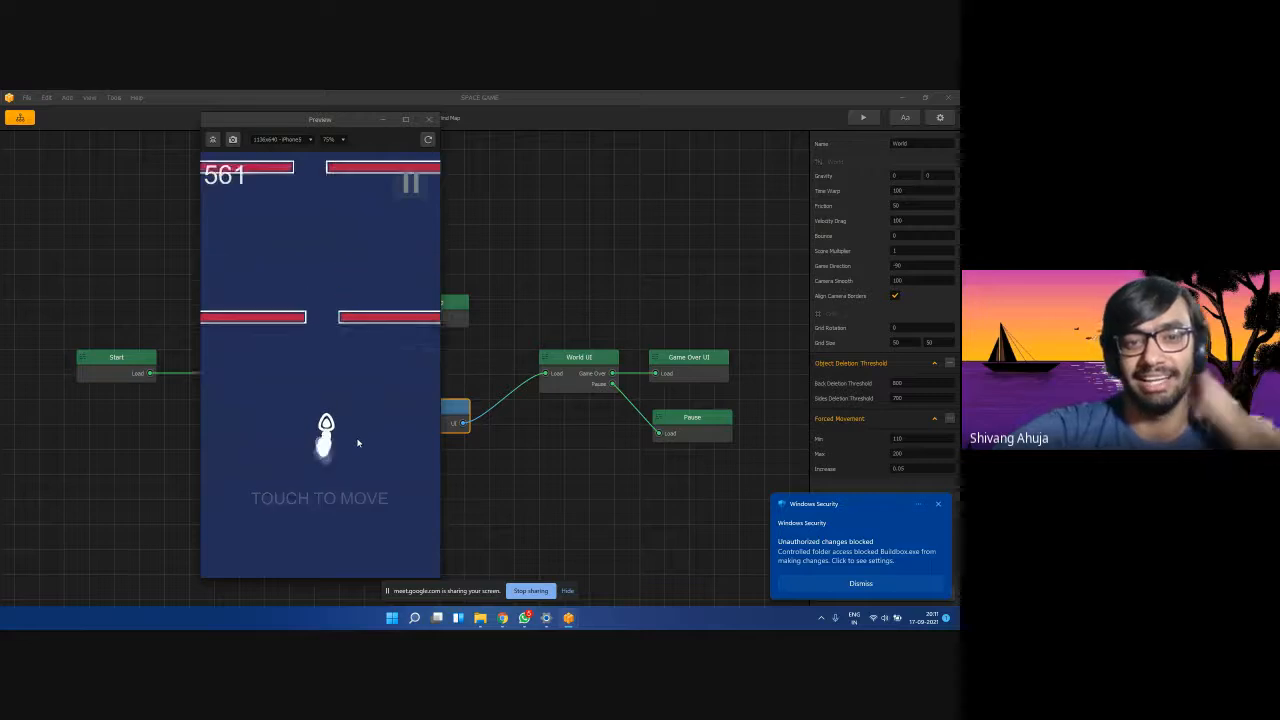
pyautogui.moveTo(341, 443)
pyautogui.mouseDown()
pyautogui.moveTo(300, 450)
pyautogui.moveTo(643, 477)
pyautogui.moveTo(446, 463)
pyautogui.moveTo(616, 455)
pyautogui.moveTo(505, 433)
pyautogui.moveTo(514, 428)
pyautogui.mouseUp()
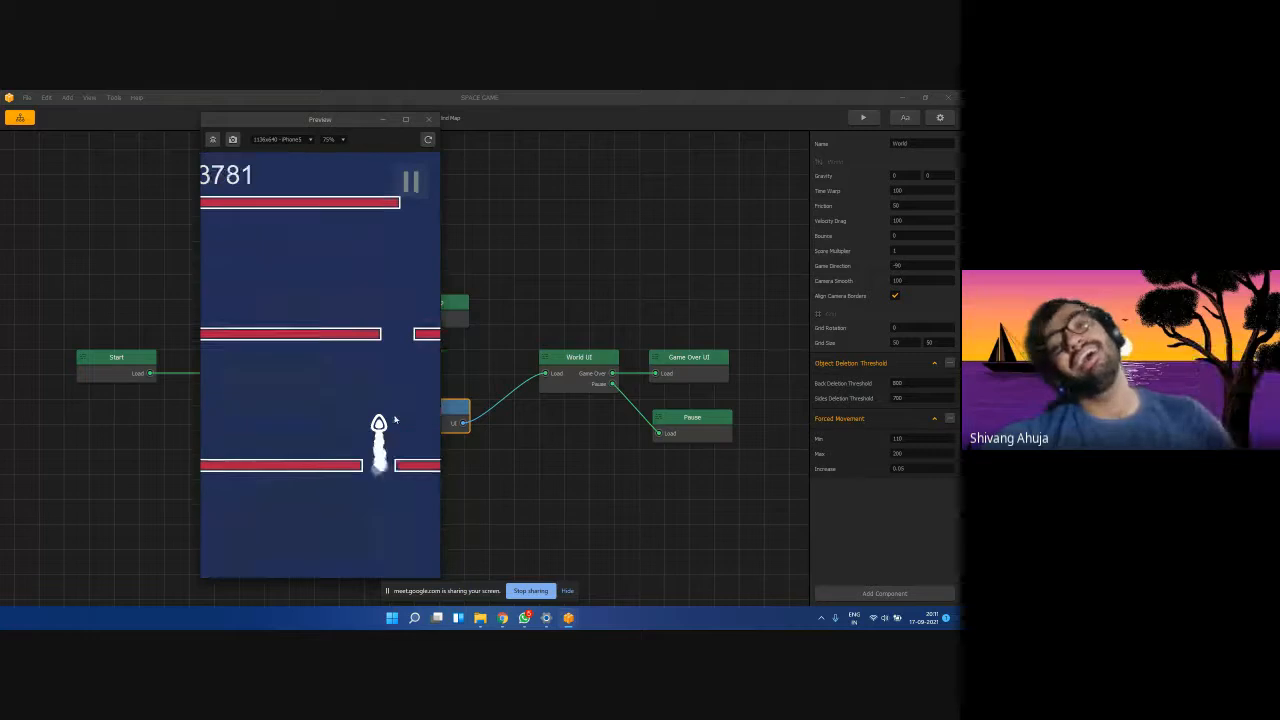
pyautogui.click(429, 119)
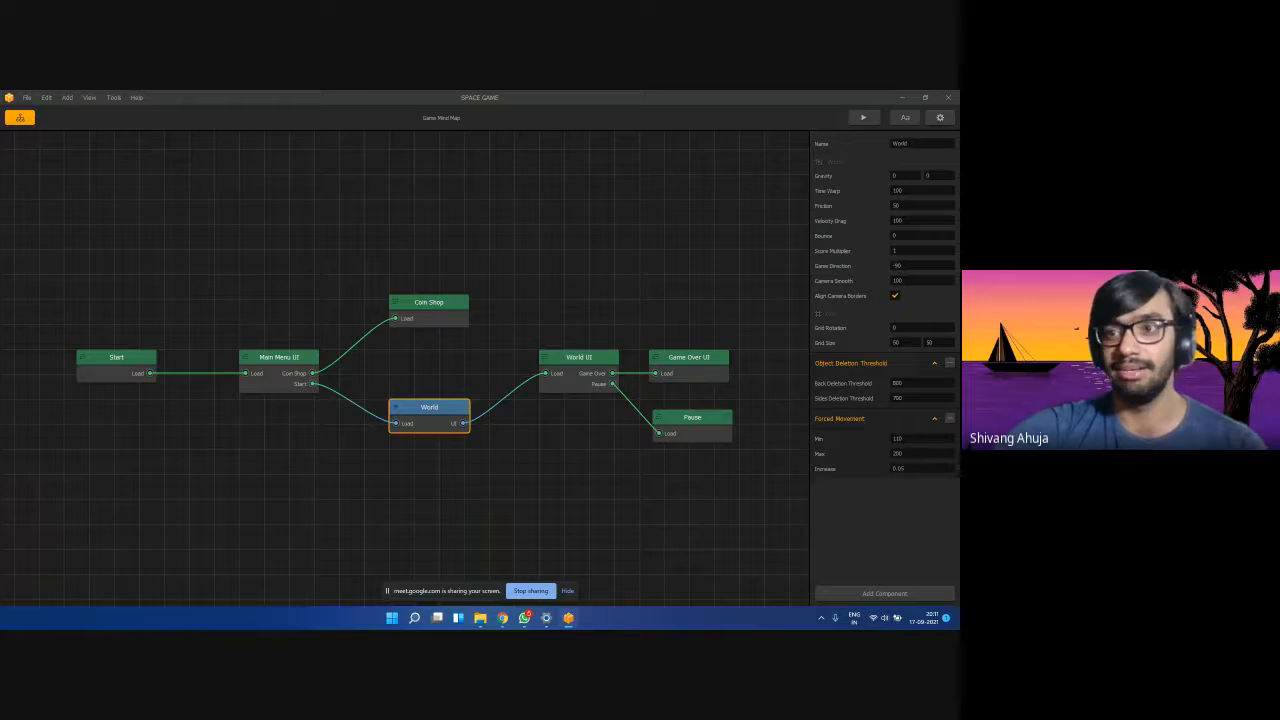
# Quit Buildbox without saving, relaunch it, and start a new game with Create New.
pyautogui.click(951, 101)
pyautogui.click(474, 347)
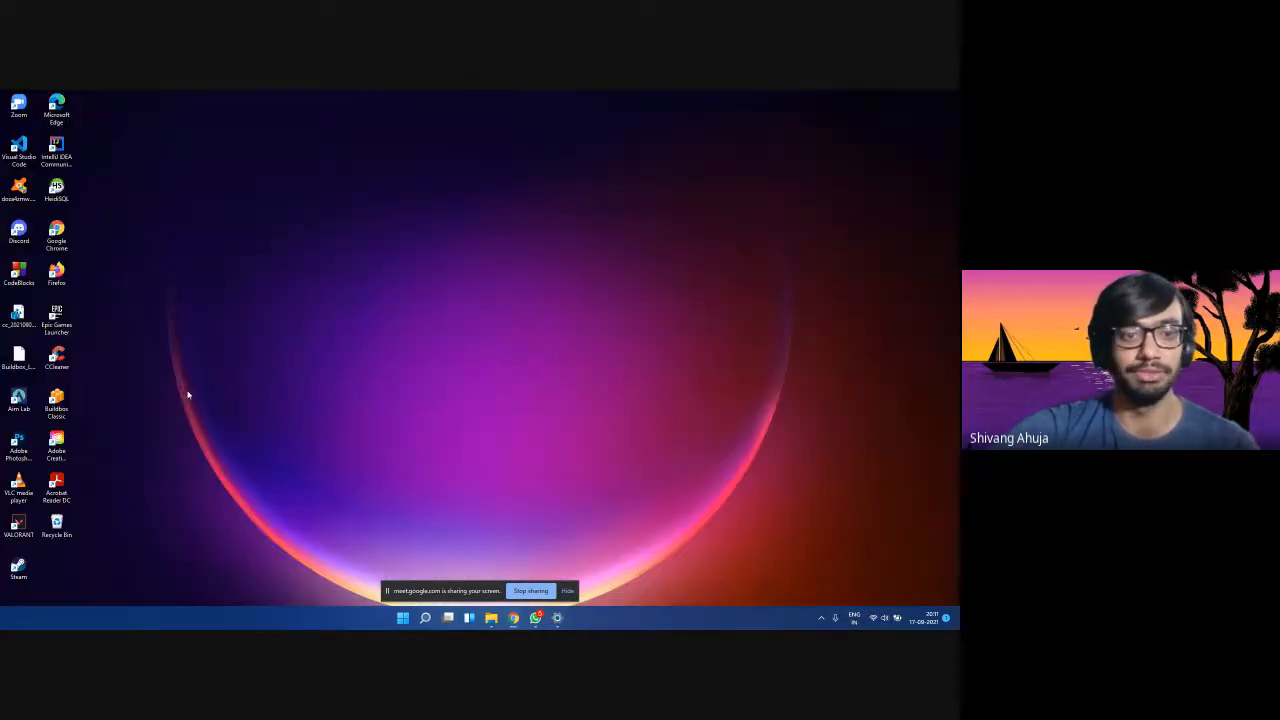
pyautogui.doubleClick(56, 401)
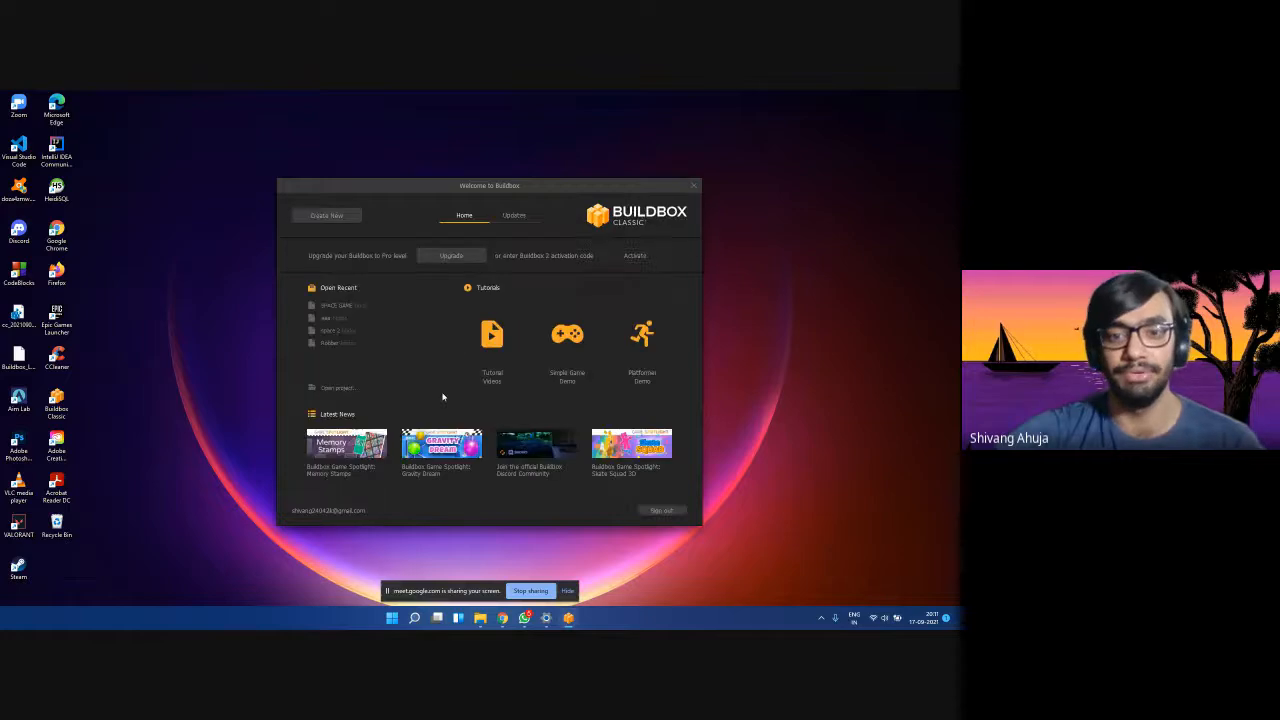
pyautogui.click(322, 222)
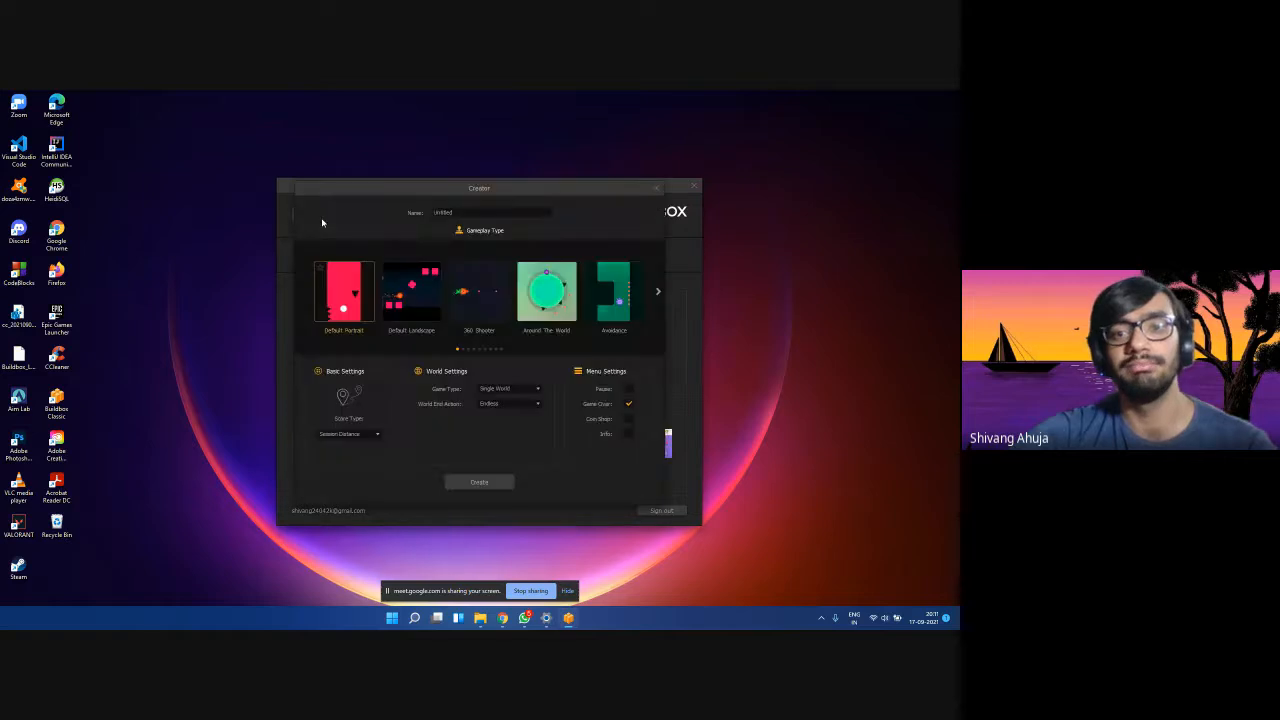
# Reposition the Creator dialog and select, then deselect, the Untitled project name.
pyautogui.moveTo(386, 191)
pyautogui.mouseDown()
pyautogui.moveTo(249, 191)
pyautogui.moveTo(278, 240)
pyautogui.moveTo(341, 248)
pyautogui.moveTo(371, 233)
pyautogui.moveTo(370, 190)
pyautogui.mouseUp()
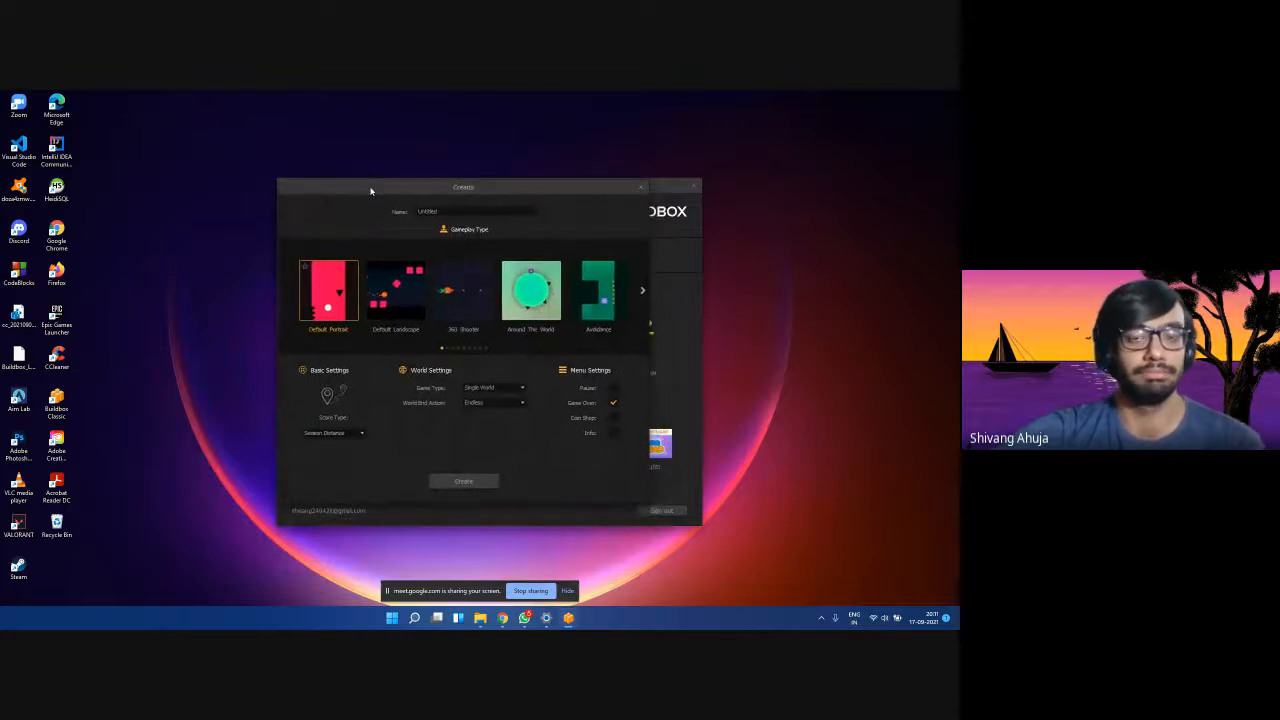
pyautogui.doubleClick(437, 210)
pyautogui.moveTo(475, 186); pyautogui.dragTo(434, 187)
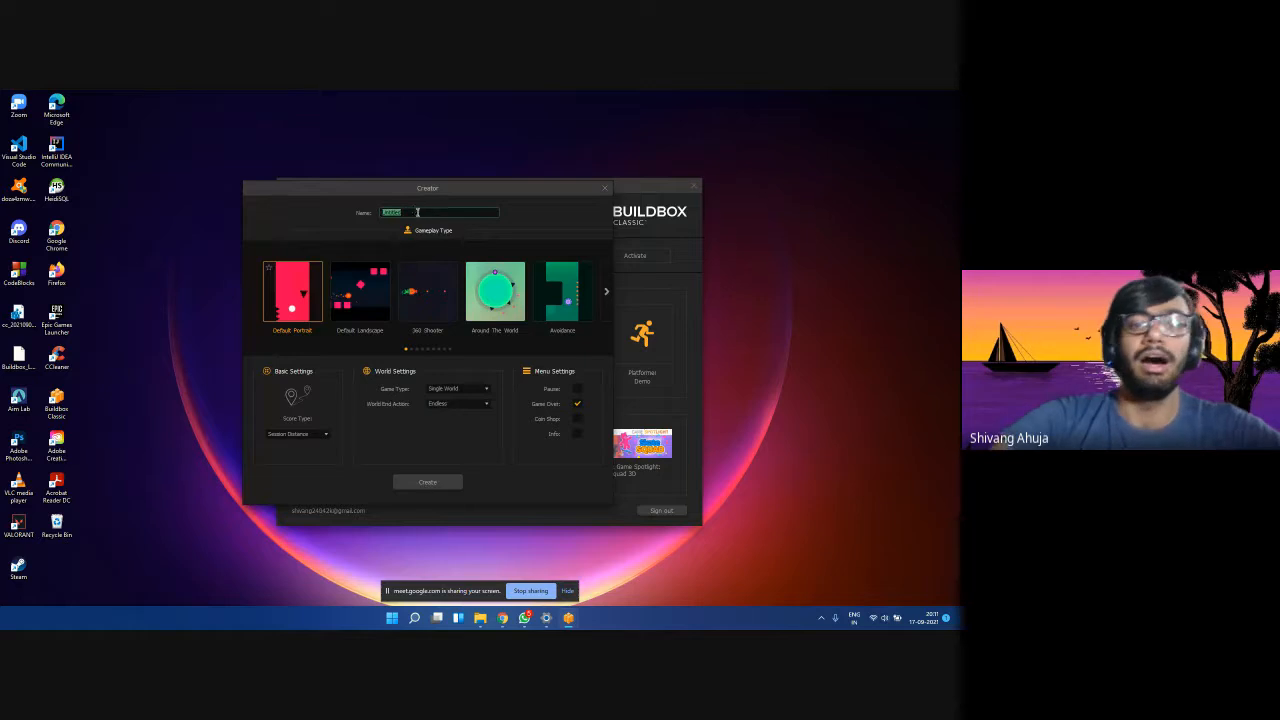
pyautogui.click(417, 213)
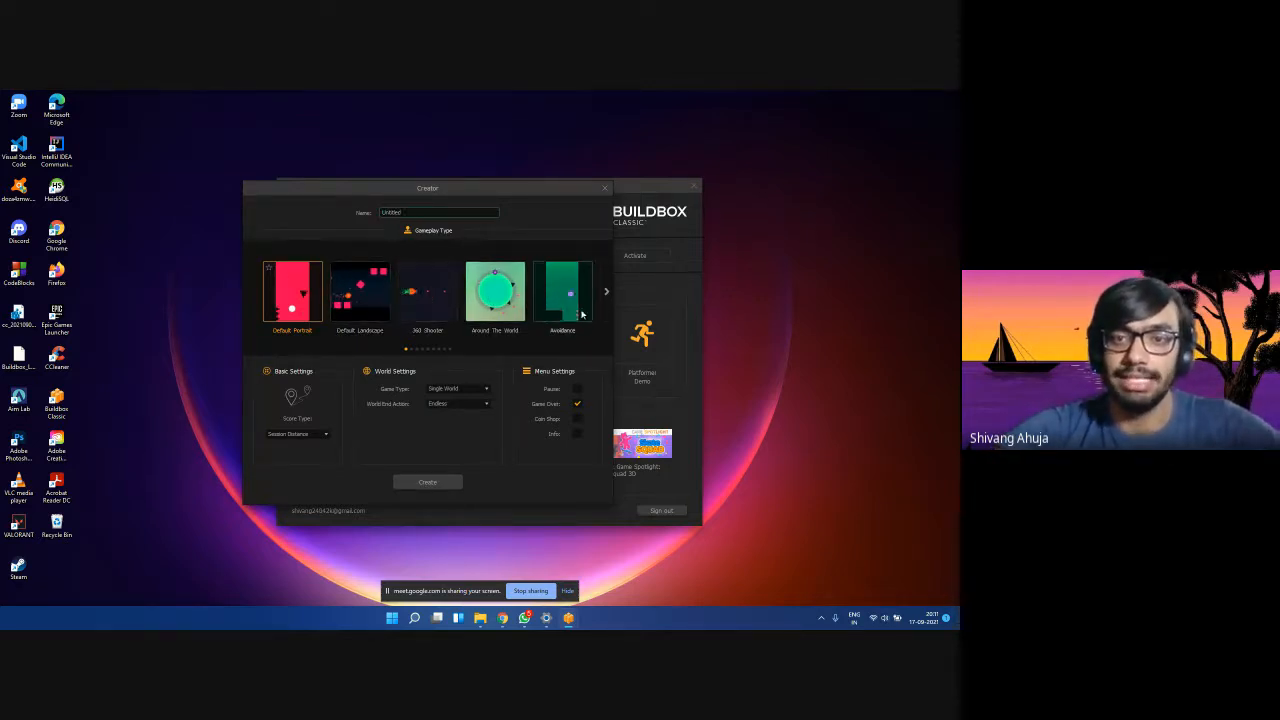
# Page forward through the gameplay templates to the last page.
pyautogui.click(606, 292)
pyautogui.click(606, 293)
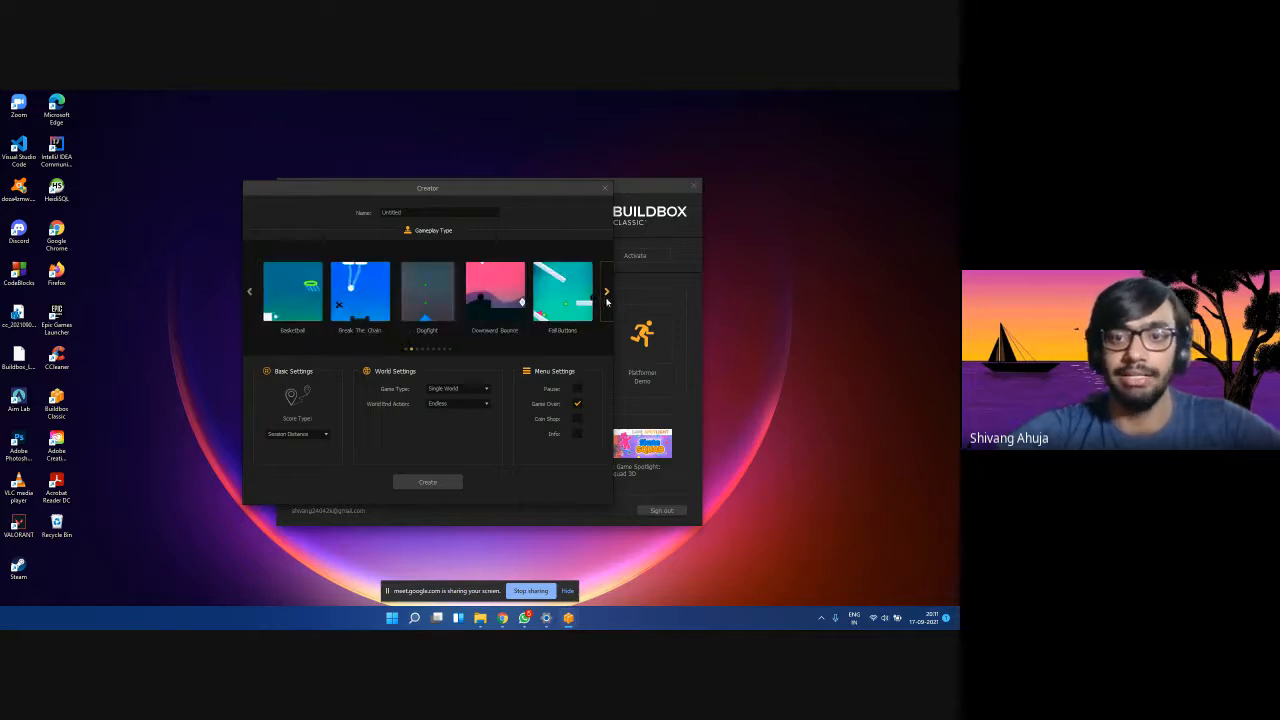
pyautogui.click(606, 293)
pyautogui.click(606, 293)
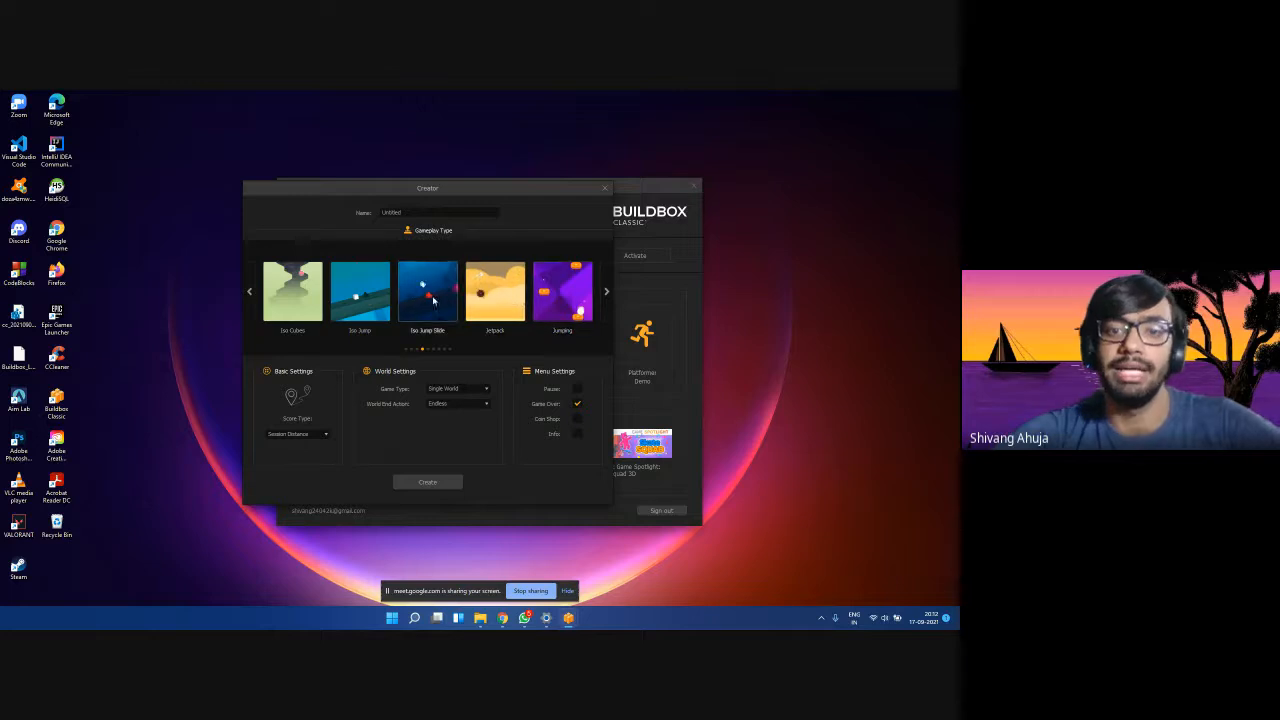
pyautogui.click(608, 297)
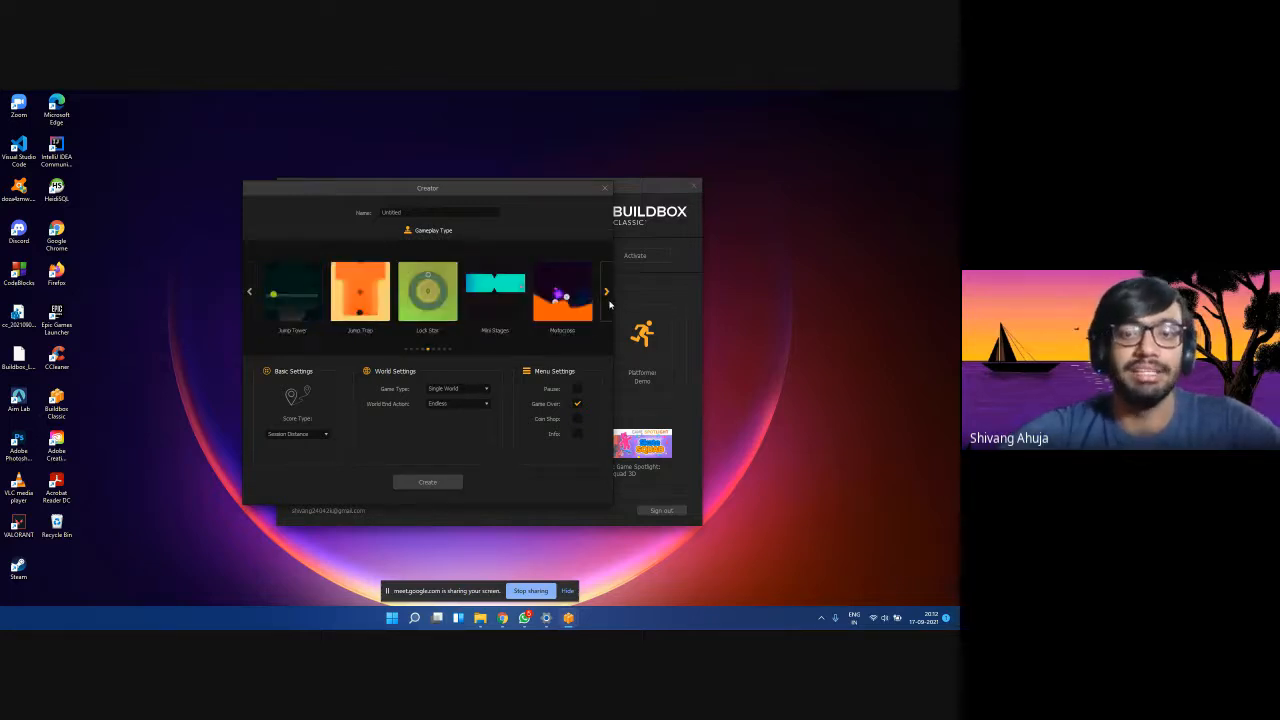
pyautogui.click(608, 297)
pyautogui.click(607, 296)
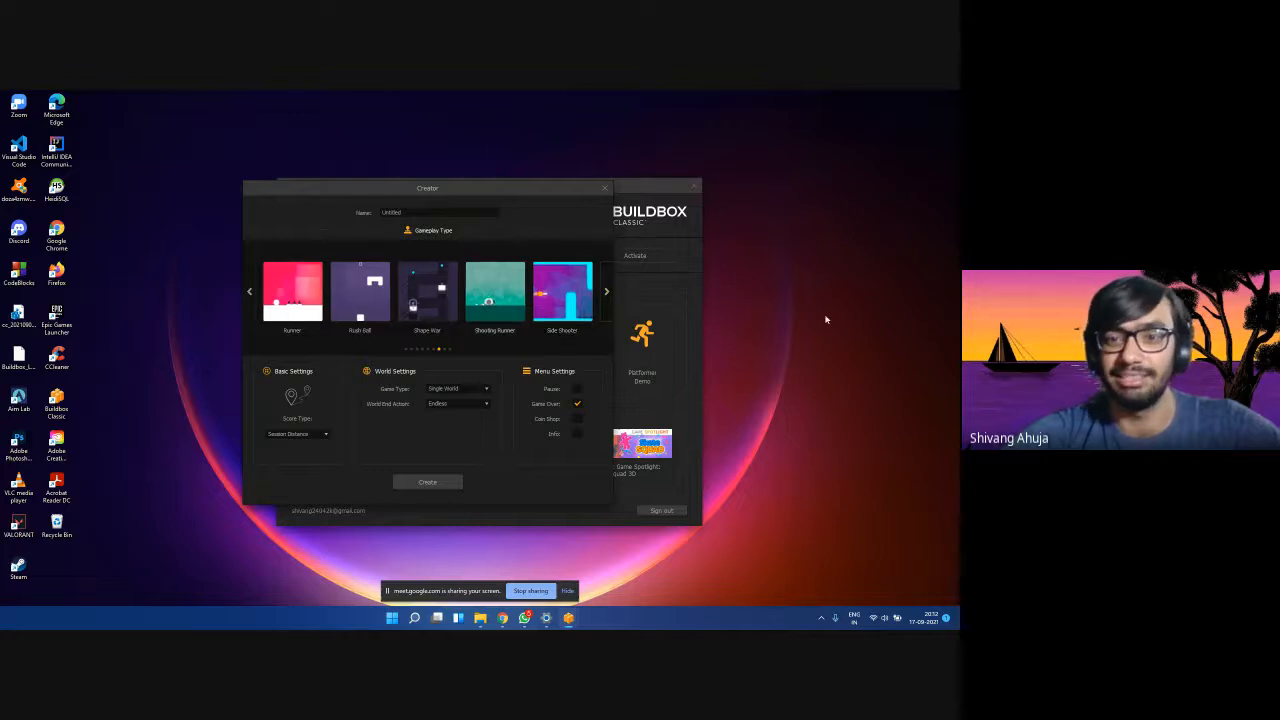
pyautogui.click(607, 292)
pyautogui.click(607, 292)
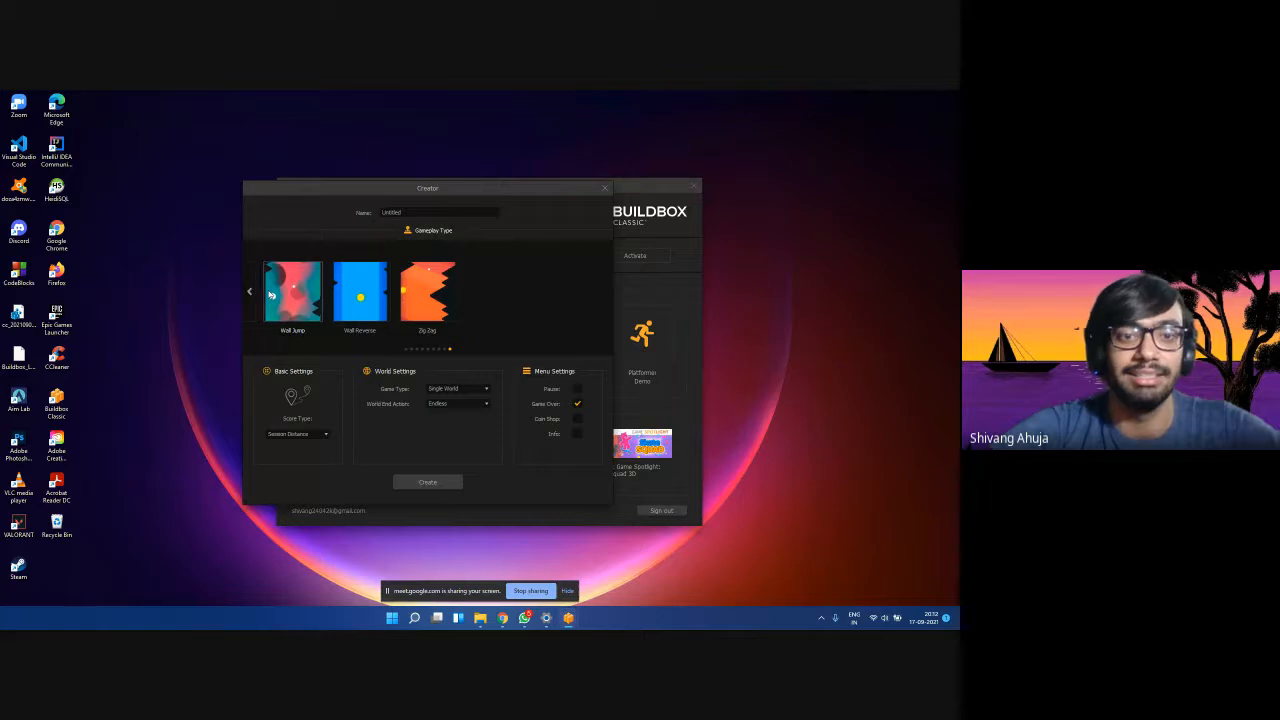
# Page back to the first template page with Default Portrait selected.
pyautogui.click(252, 294)
pyautogui.click(252, 294)
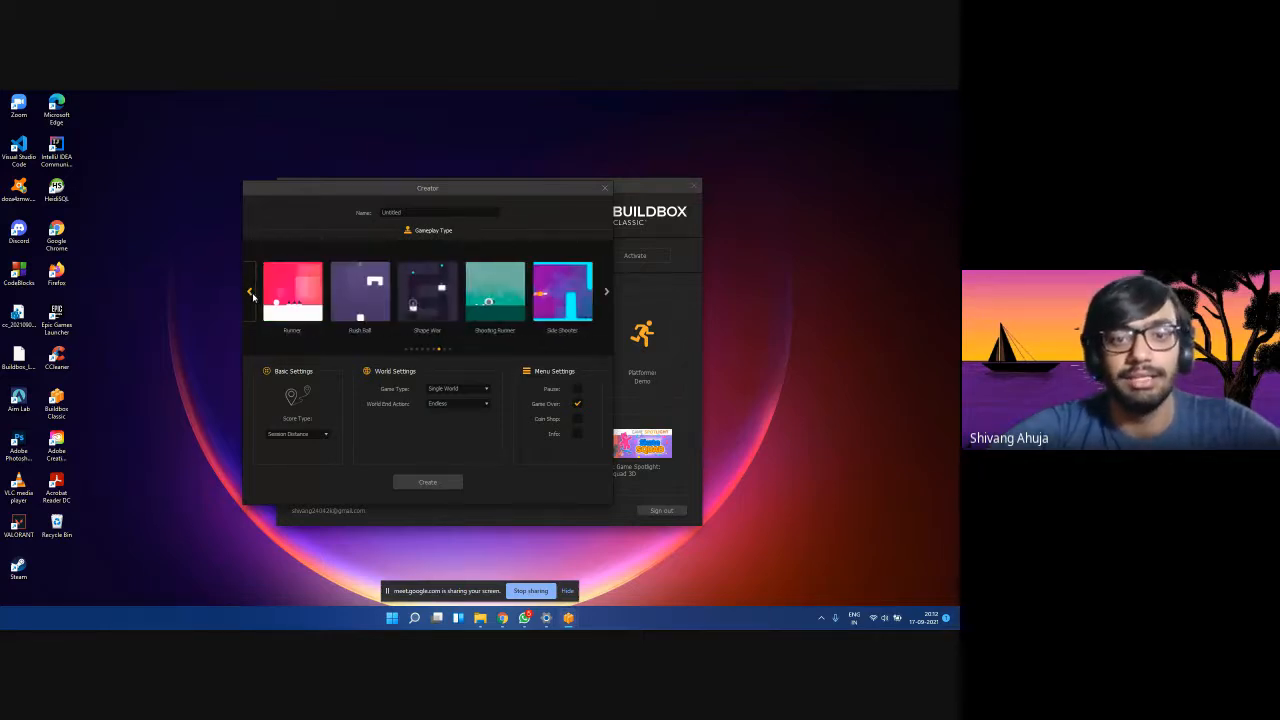
pyautogui.click(252, 294)
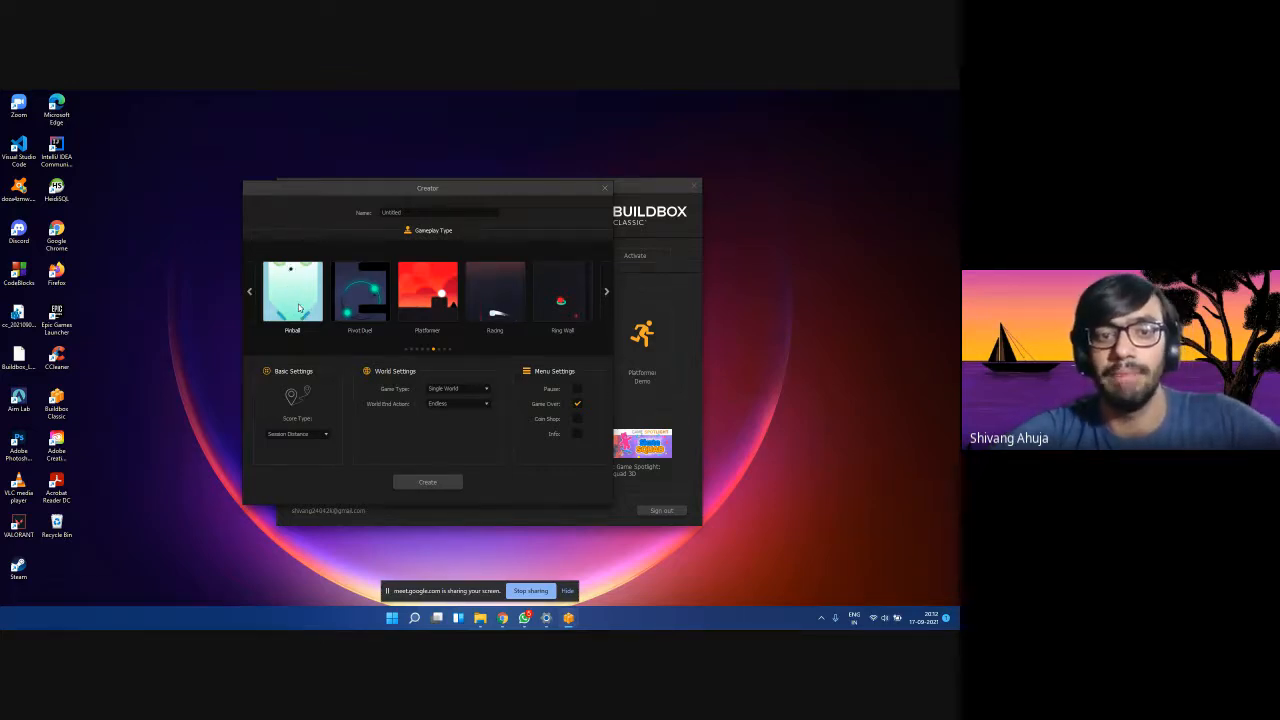
pyautogui.click(251, 295)
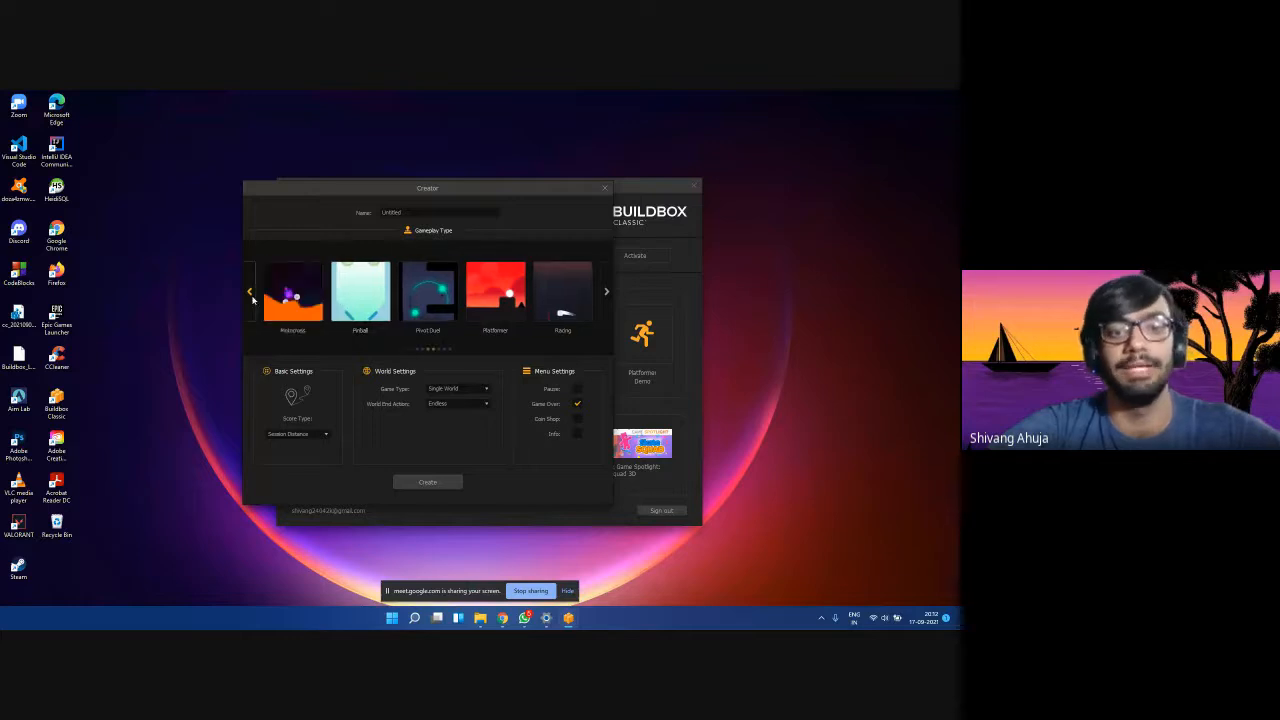
pyautogui.click(251, 296)
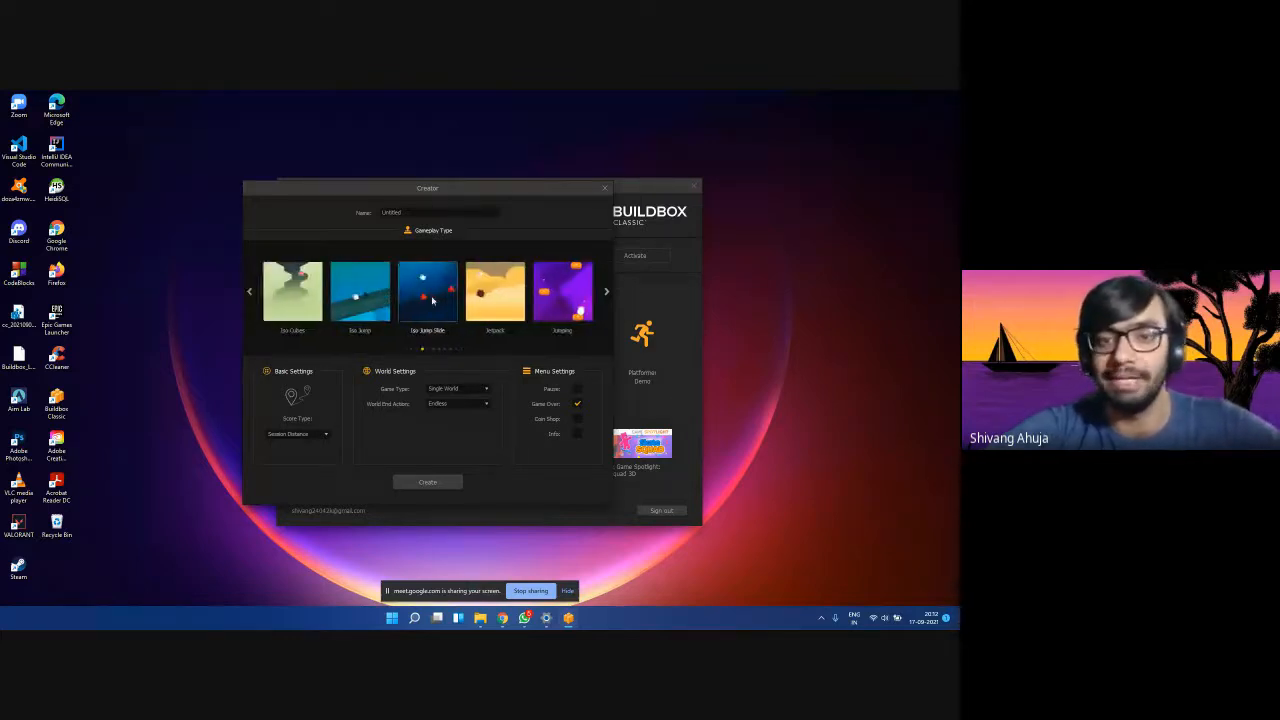
pyautogui.click(251, 293)
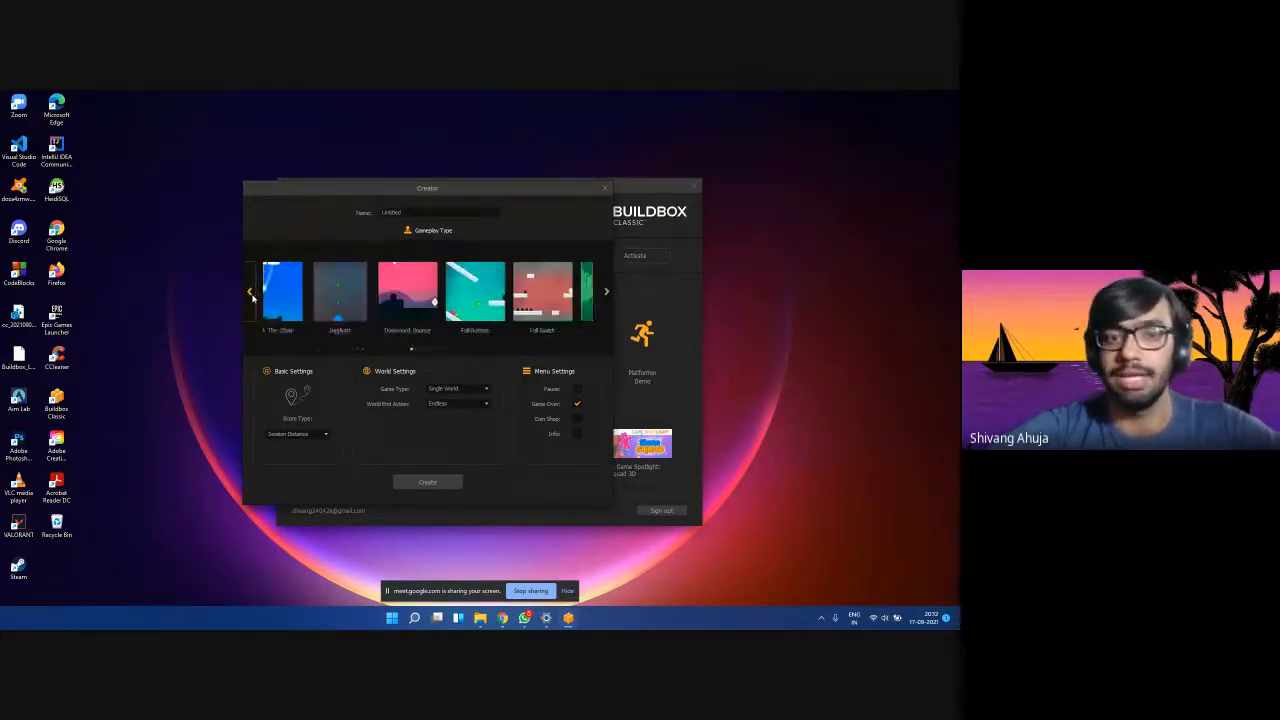
pyautogui.click(251, 294)
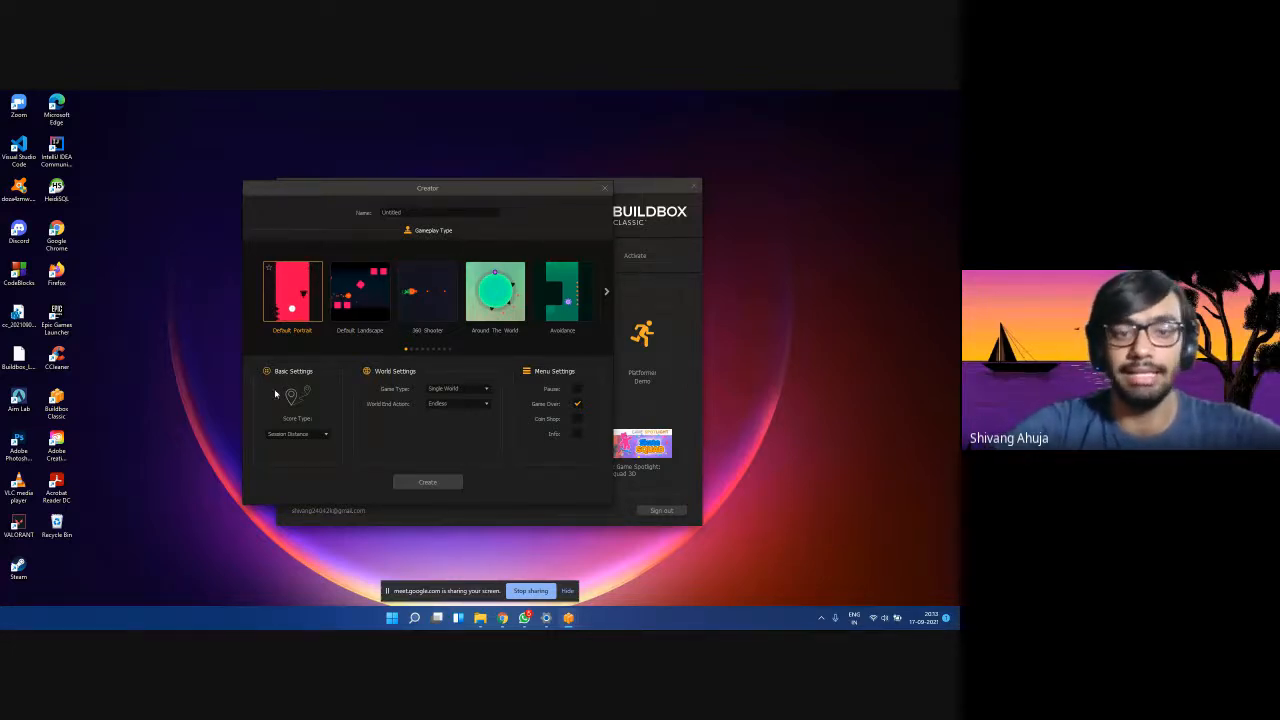
pyautogui.click(301, 435)
pyautogui.click(315, 431)
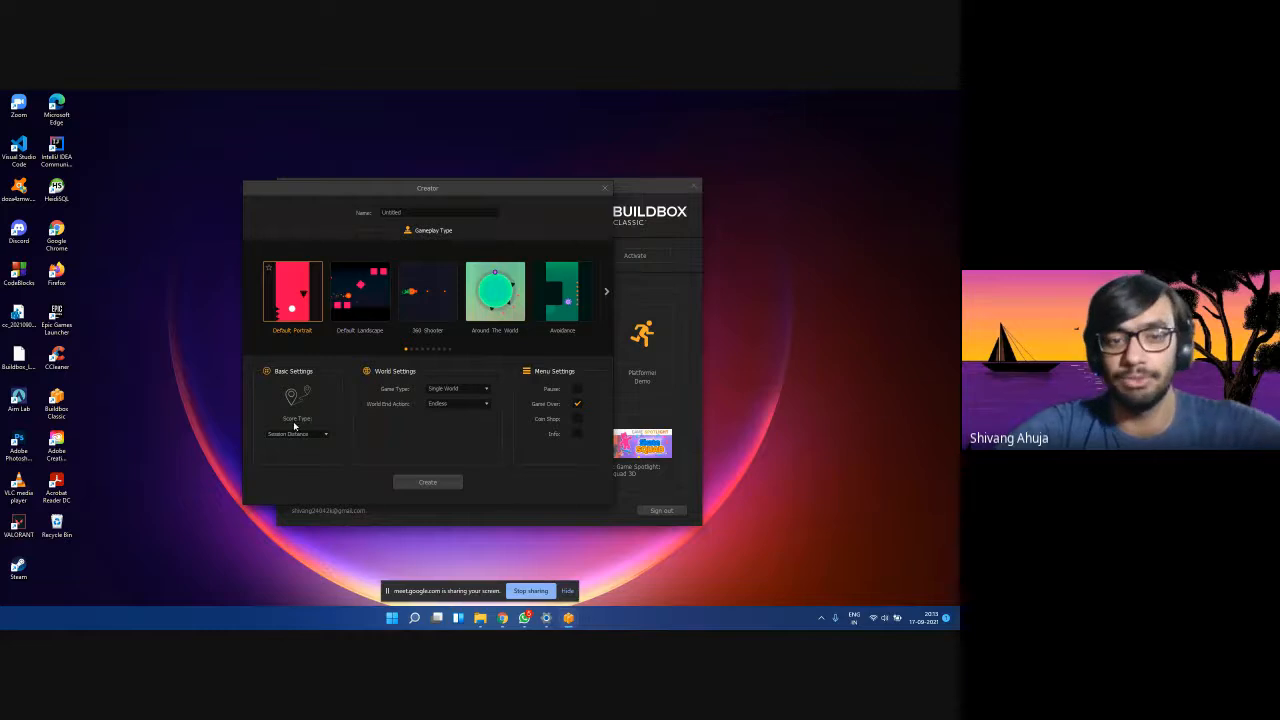
pyautogui.click(302, 435)
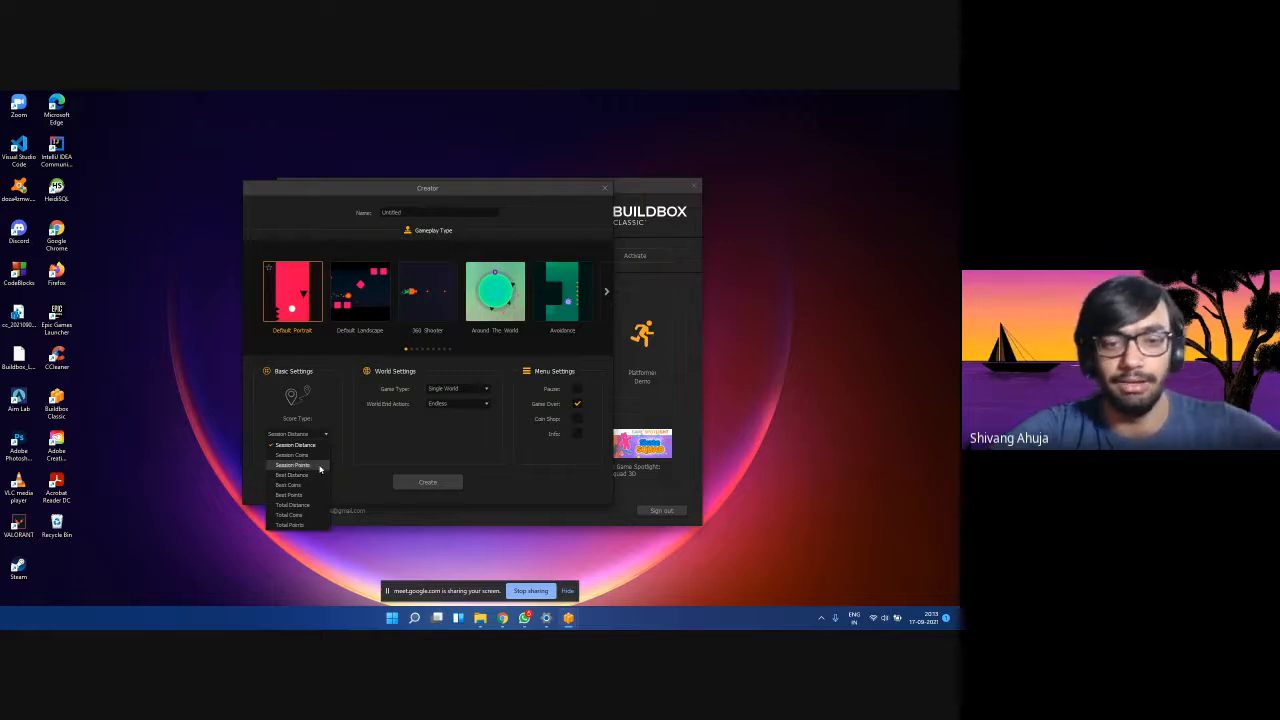
pyautogui.click(300, 445)
pyautogui.click(308, 440)
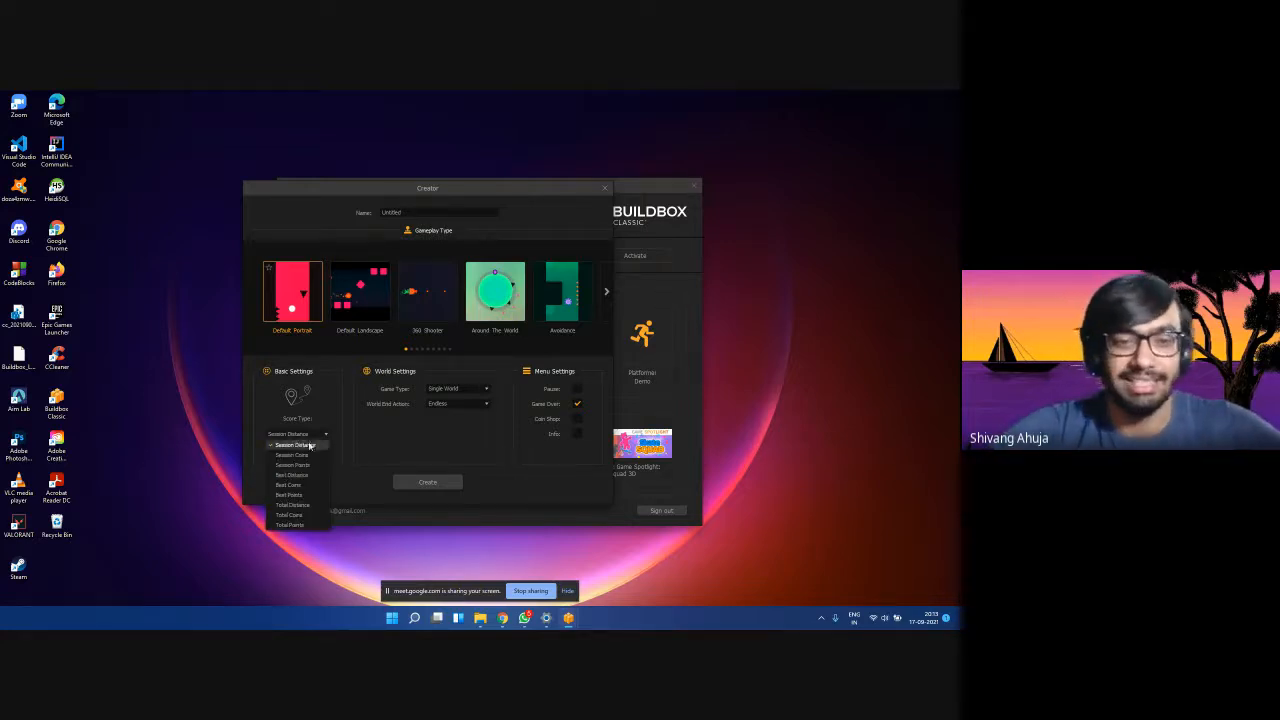
pyautogui.click(303, 449)
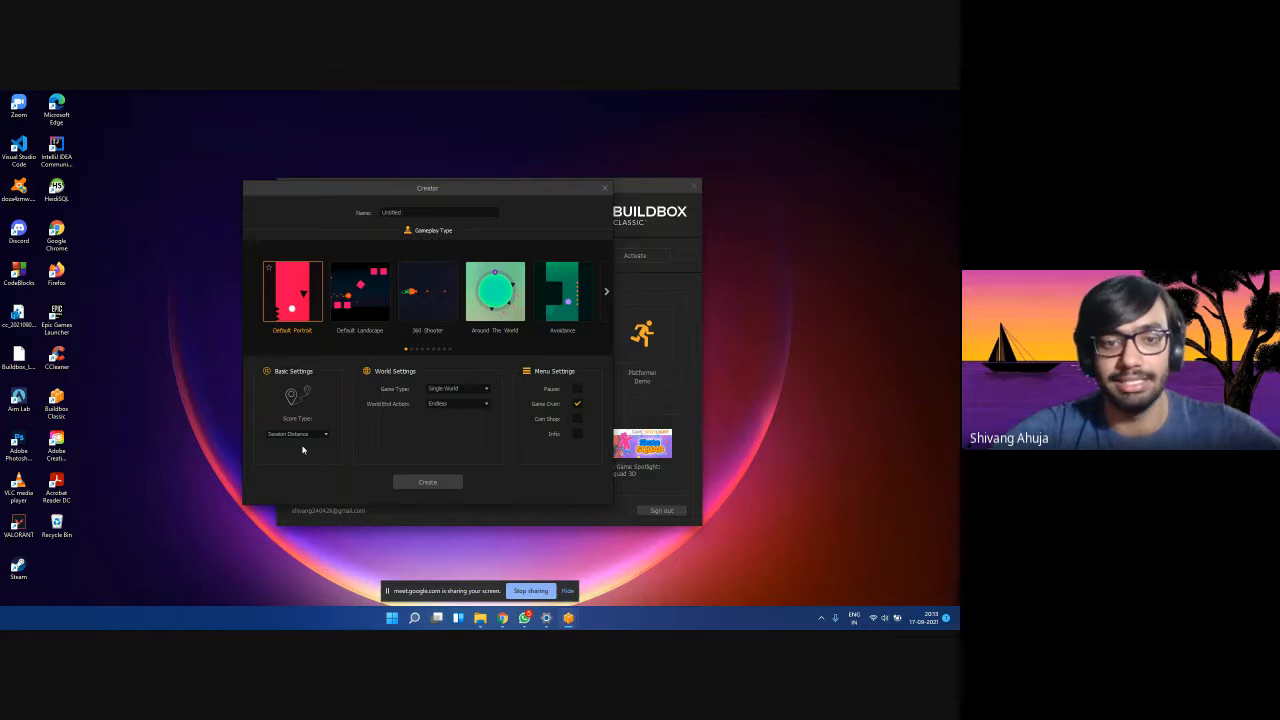
pyautogui.click(456, 389)
pyautogui.click(397, 394)
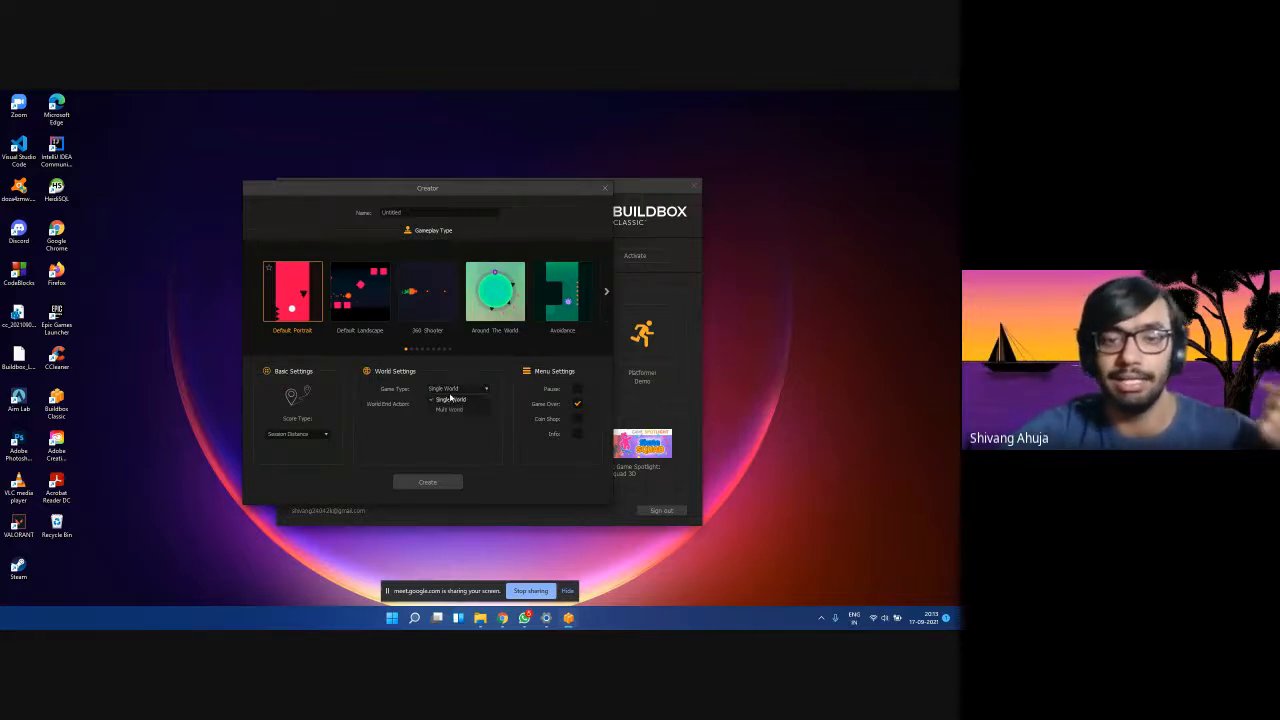
pyautogui.click(452, 389)
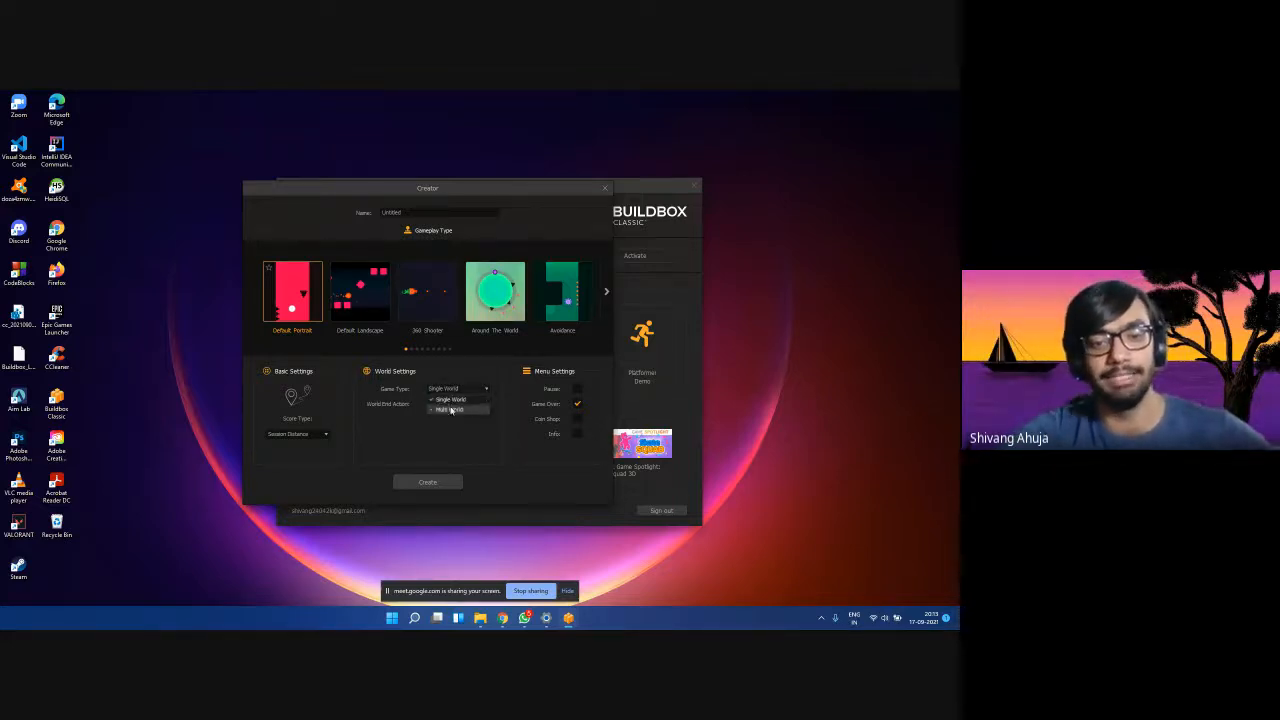
pyautogui.click(451, 409)
pyautogui.click(444, 389)
pyautogui.click(442, 399)
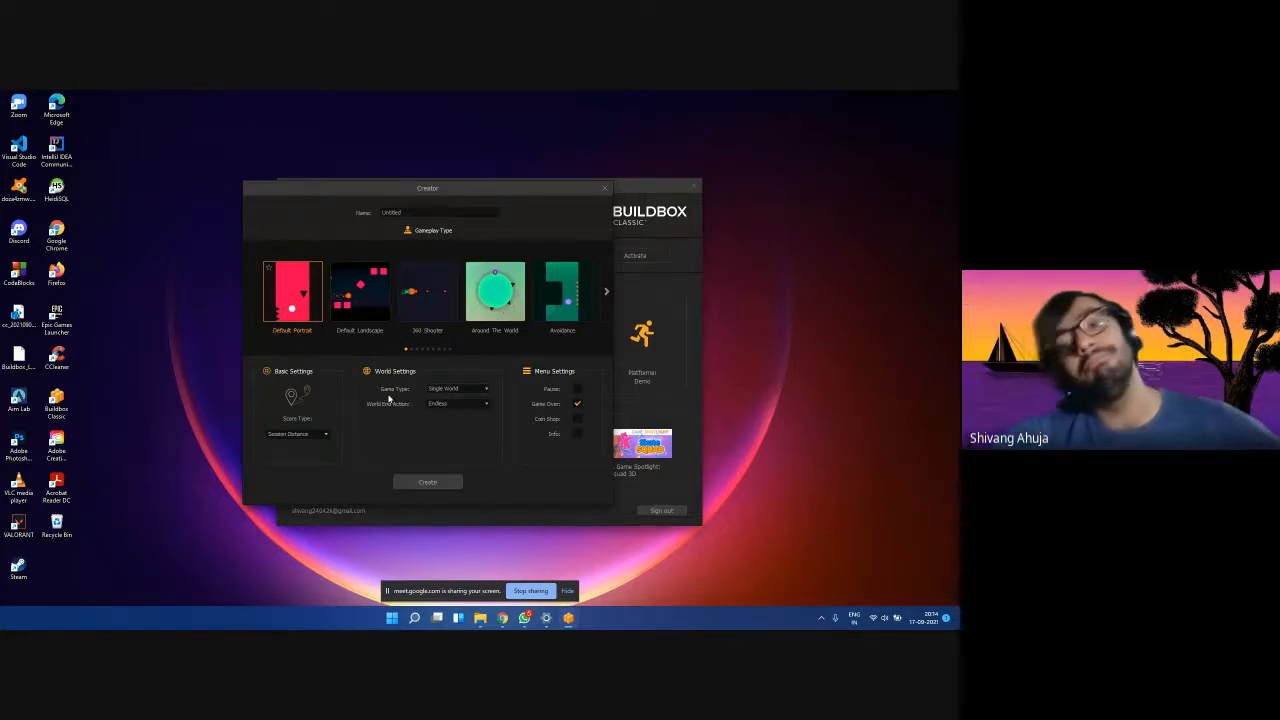
pyautogui.click(447, 388)
pyautogui.click(445, 401)
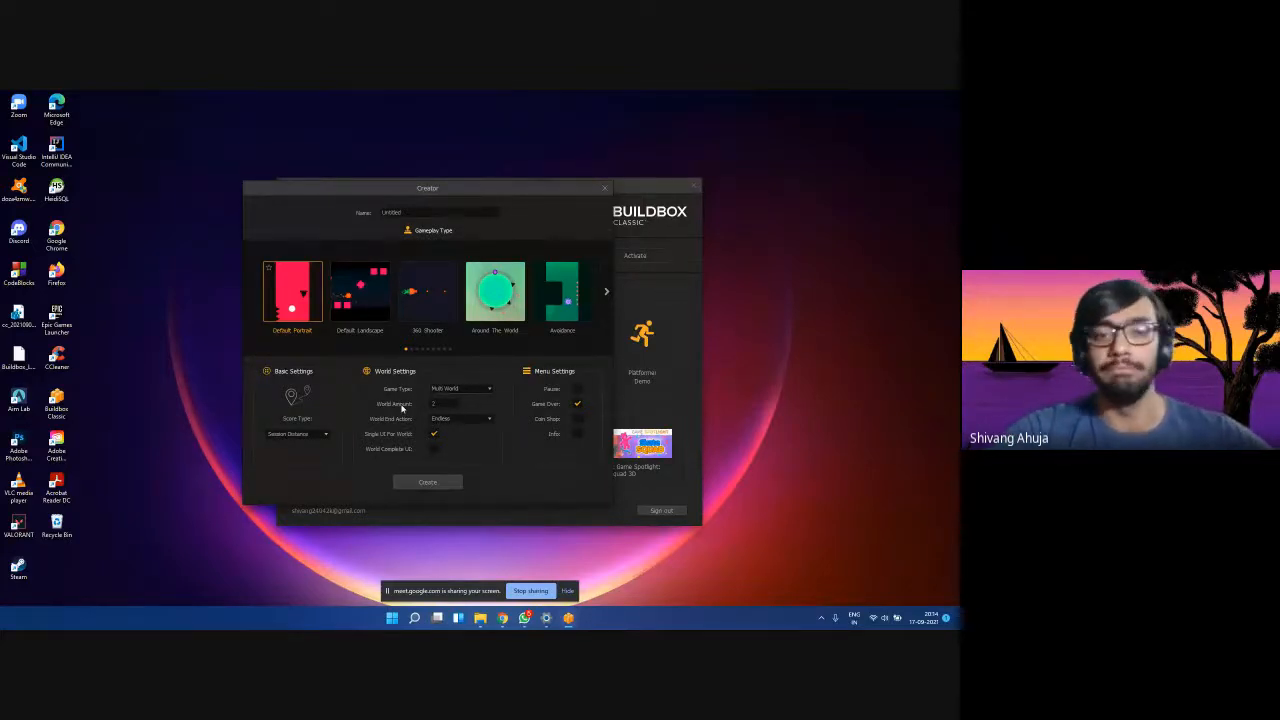
pyautogui.click(442, 389)
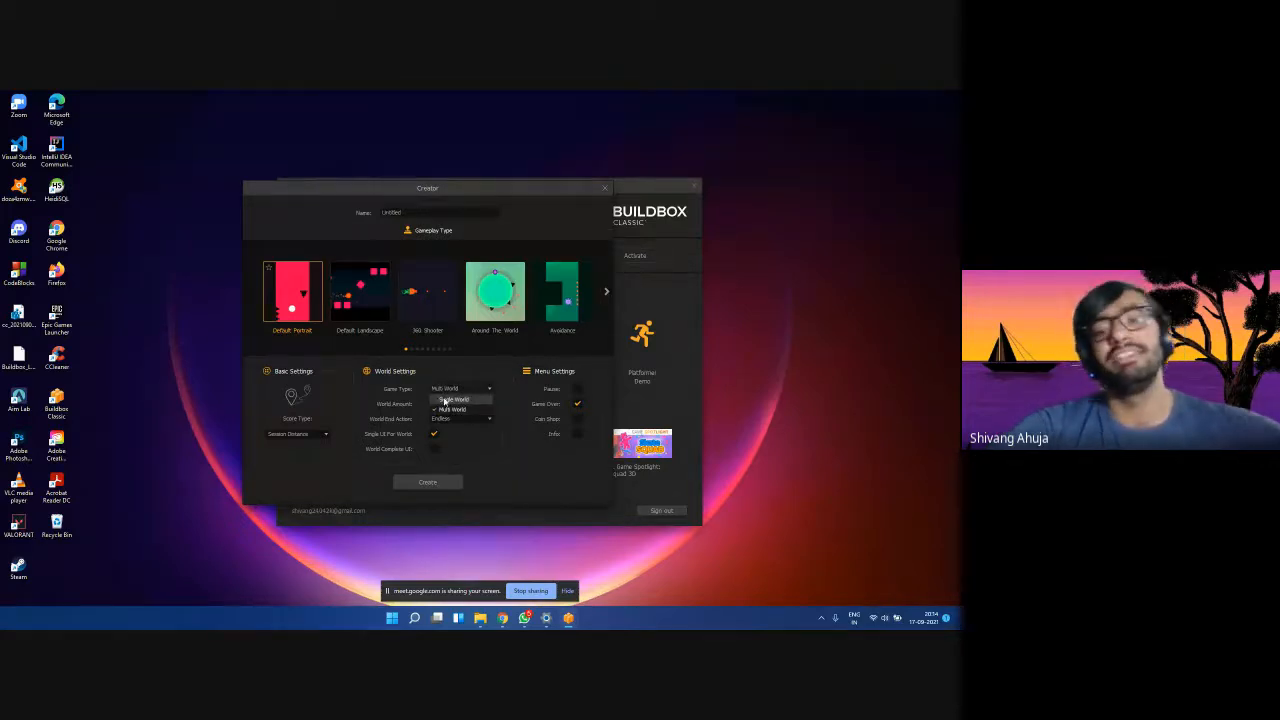
pyautogui.click(446, 400)
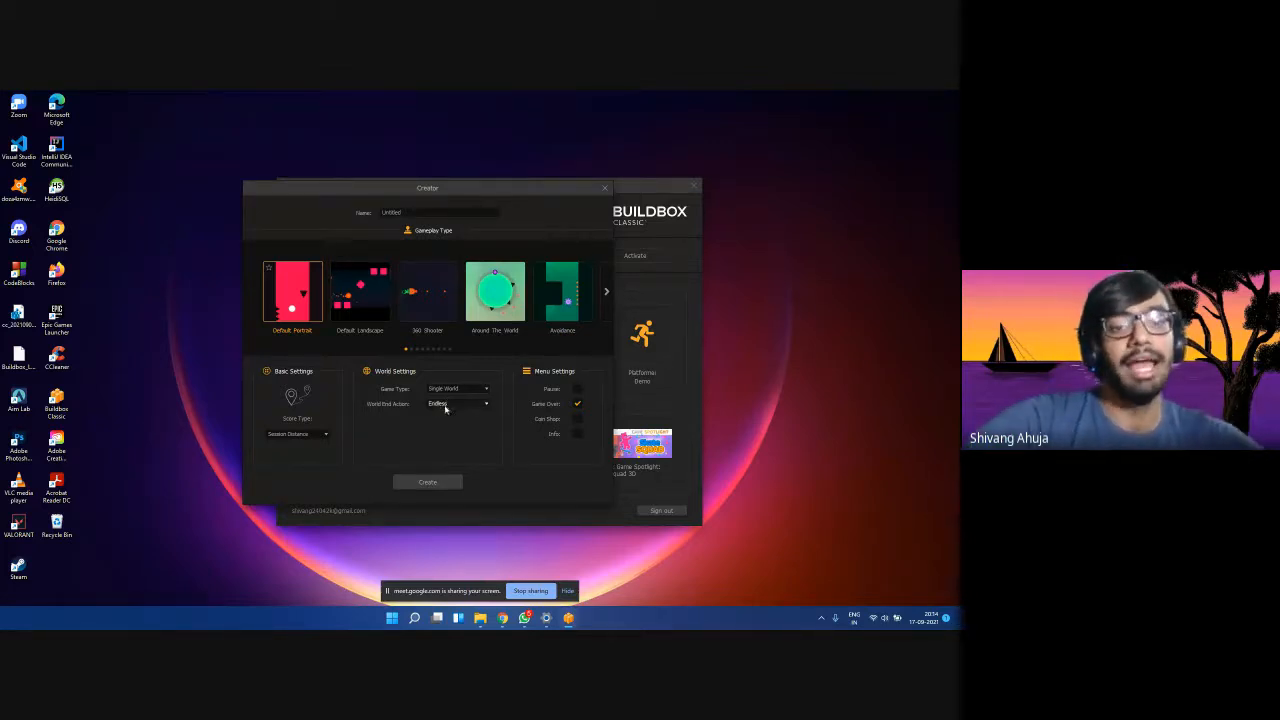
pyautogui.click(447, 405)
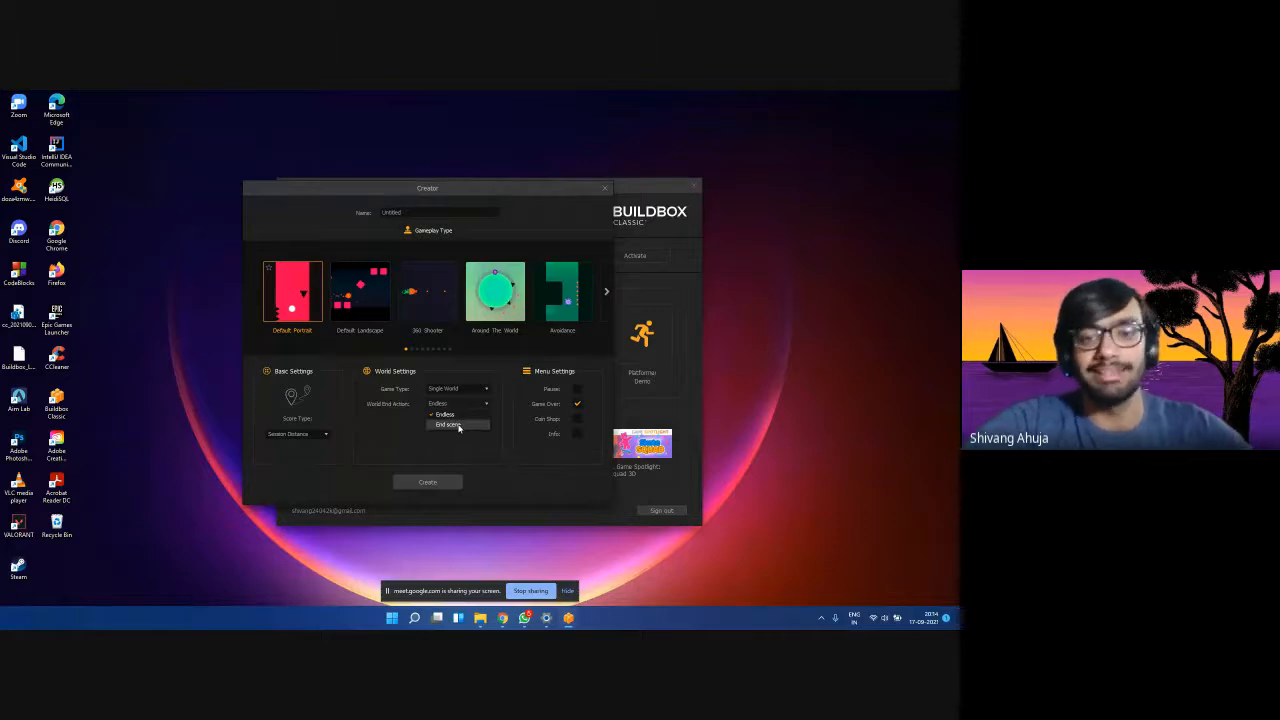
pyautogui.click(459, 426)
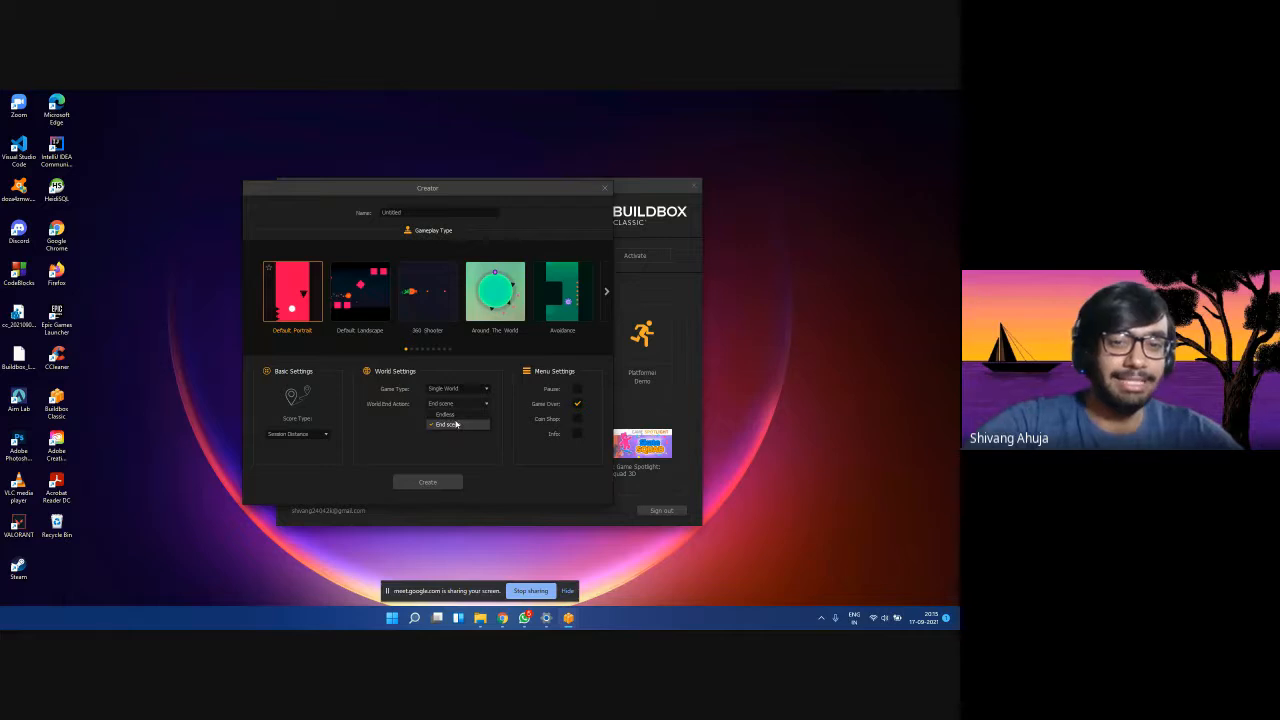
pyautogui.click(445, 414)
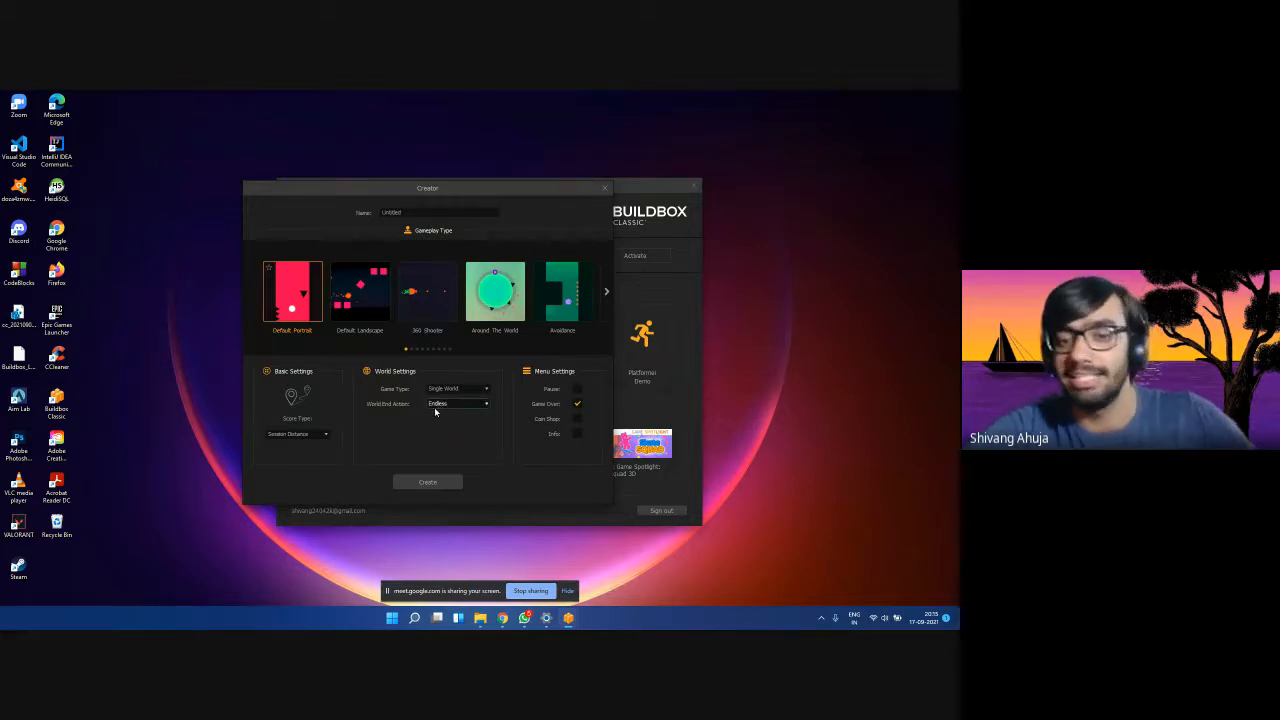
pyautogui.moveTo(505, 622)
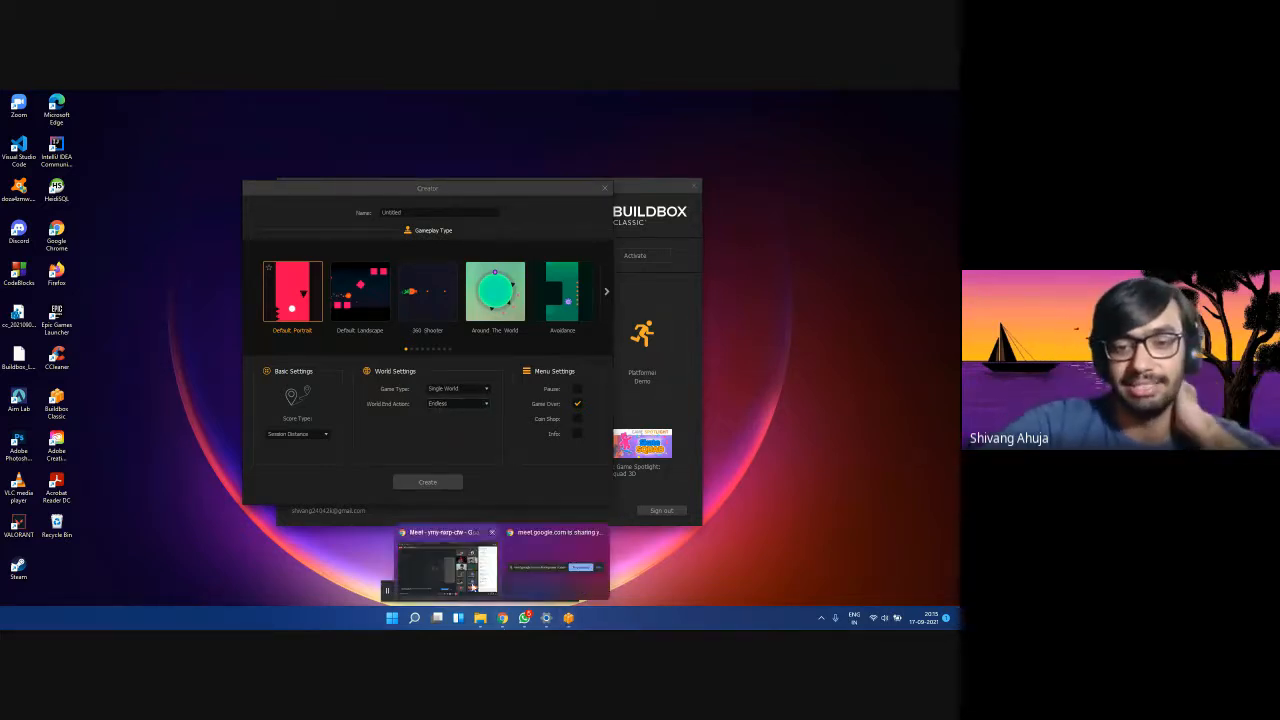
pyautogui.click(445, 565)
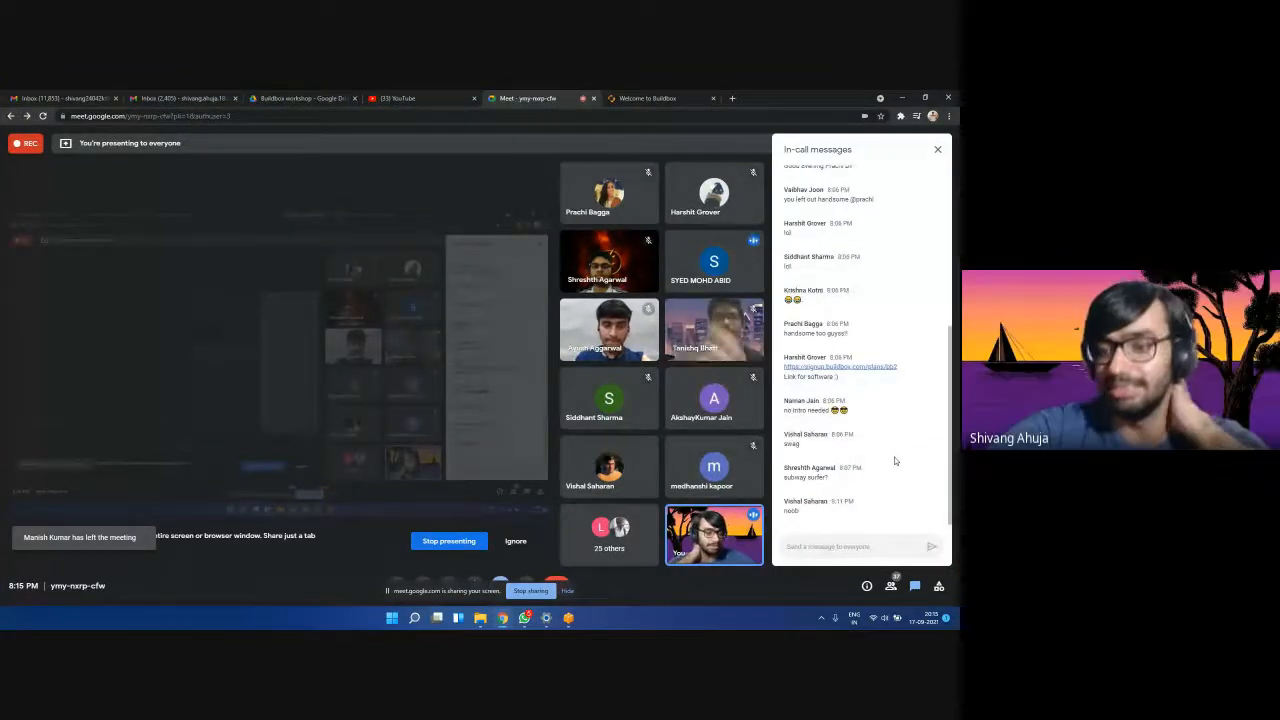
pyautogui.click(905, 97)
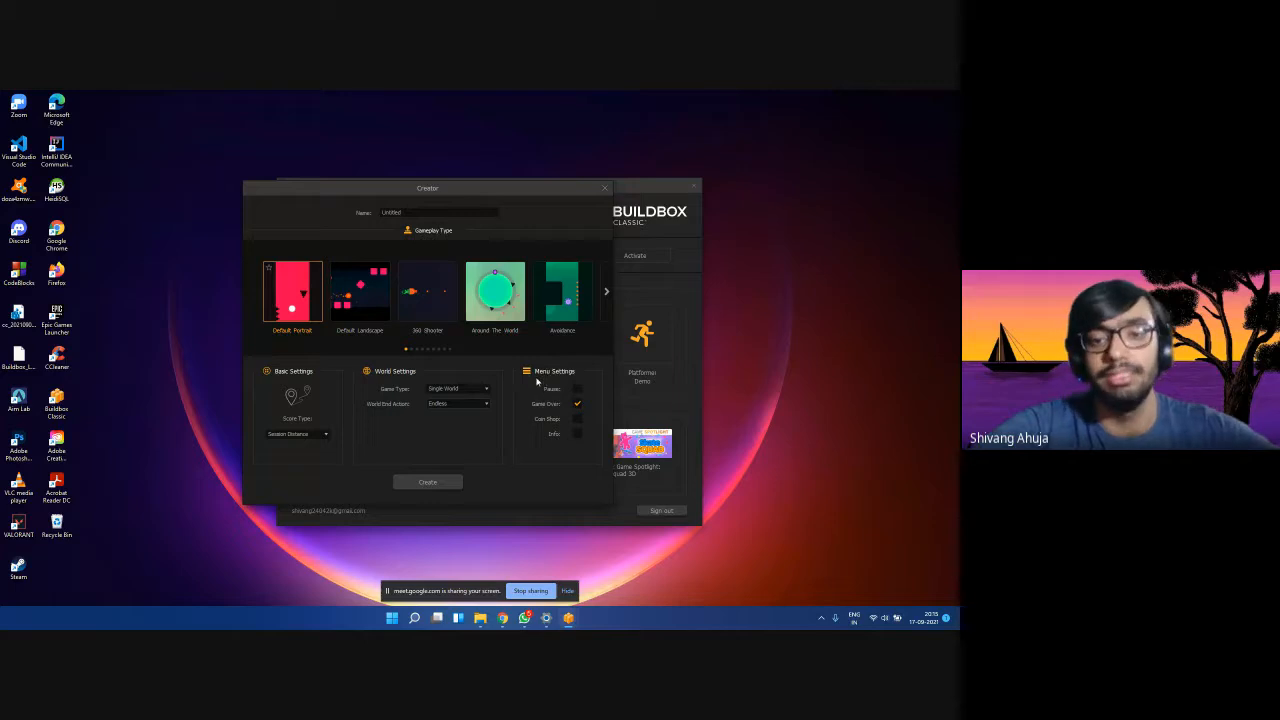
# Tick Pause in Menu Settings and leave Coin Shop unticked.
pyautogui.click(576, 403)
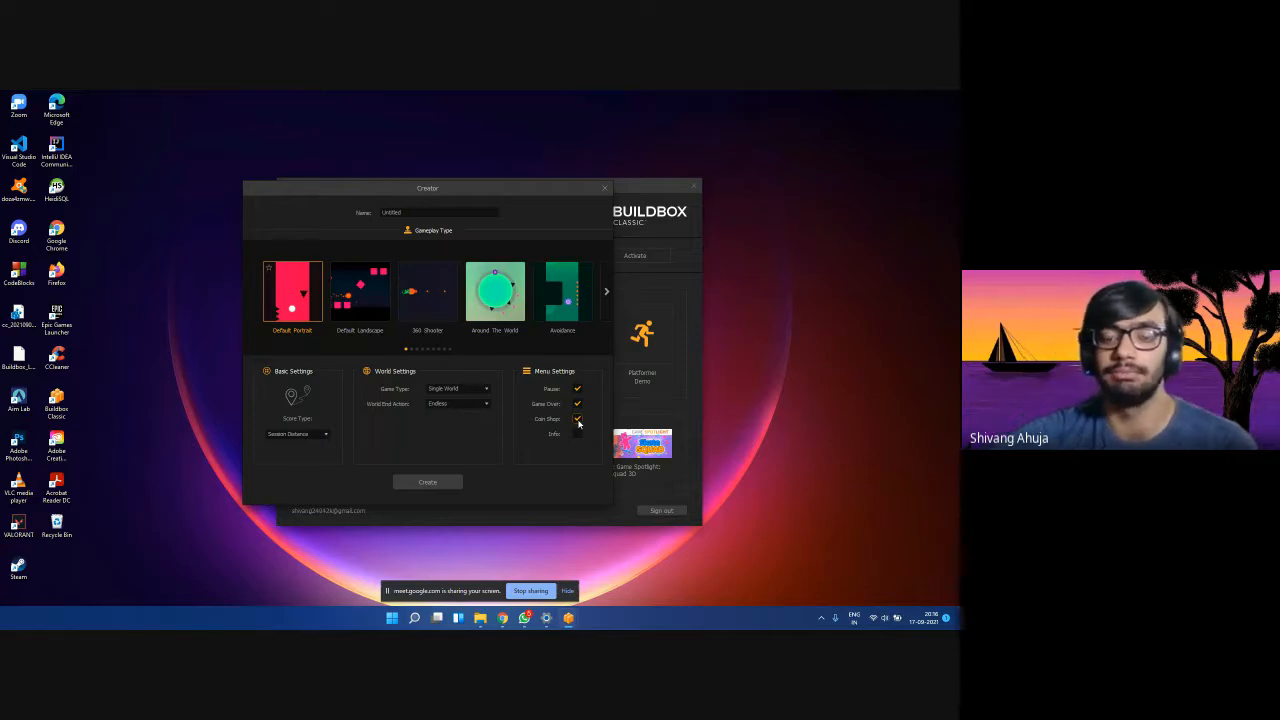
pyautogui.click(577, 420)
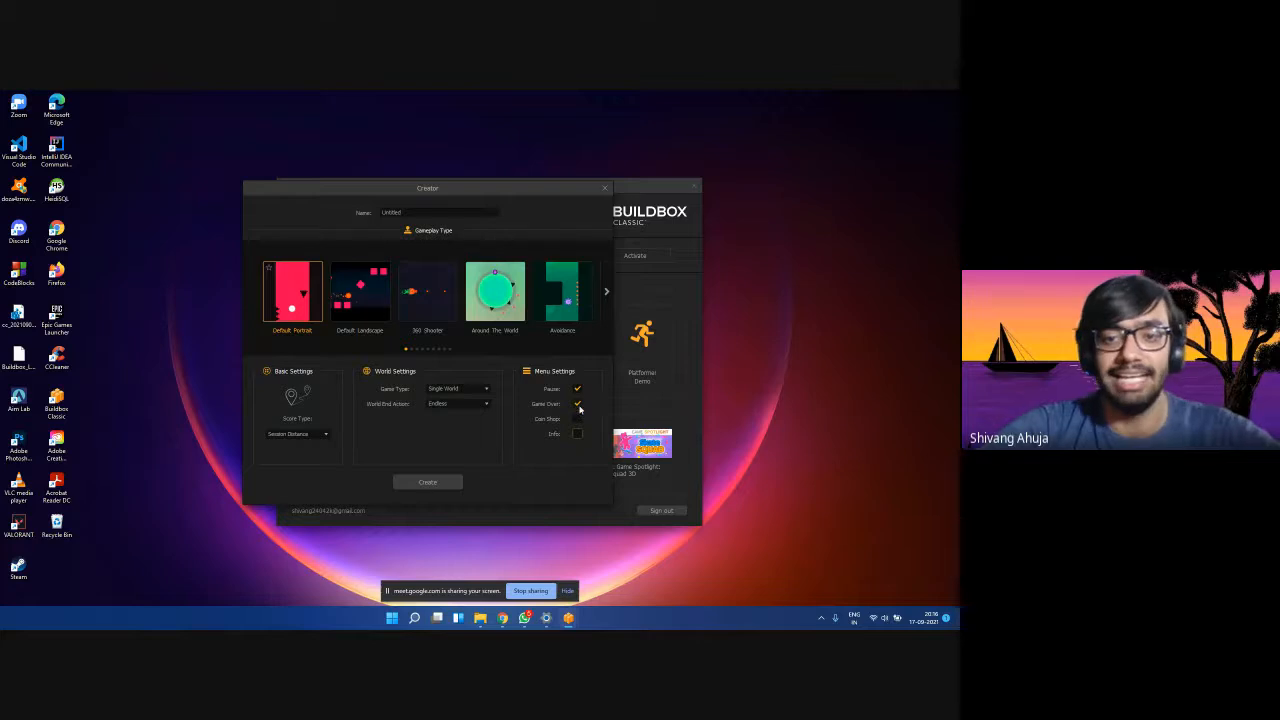
# Replace the Untitled game name with 'Zingy Jangy'.
pyautogui.doubleClick(417, 212)
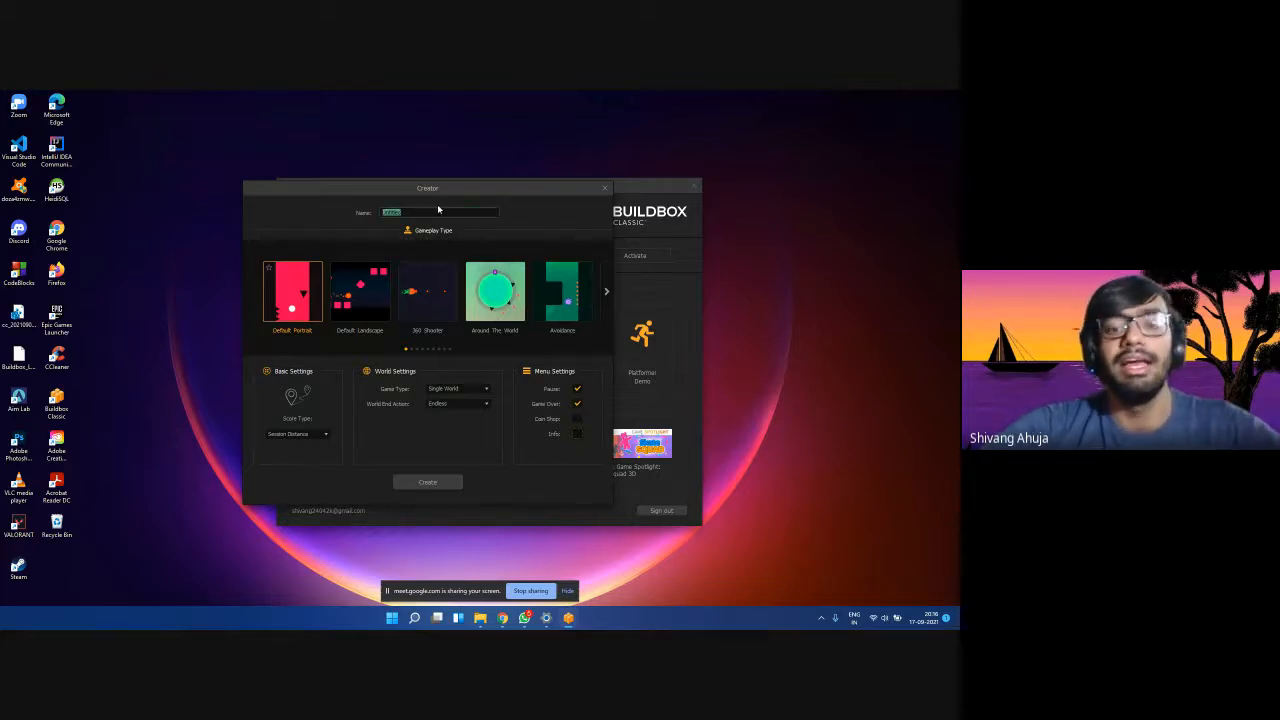
pyautogui.press('BackSpace')
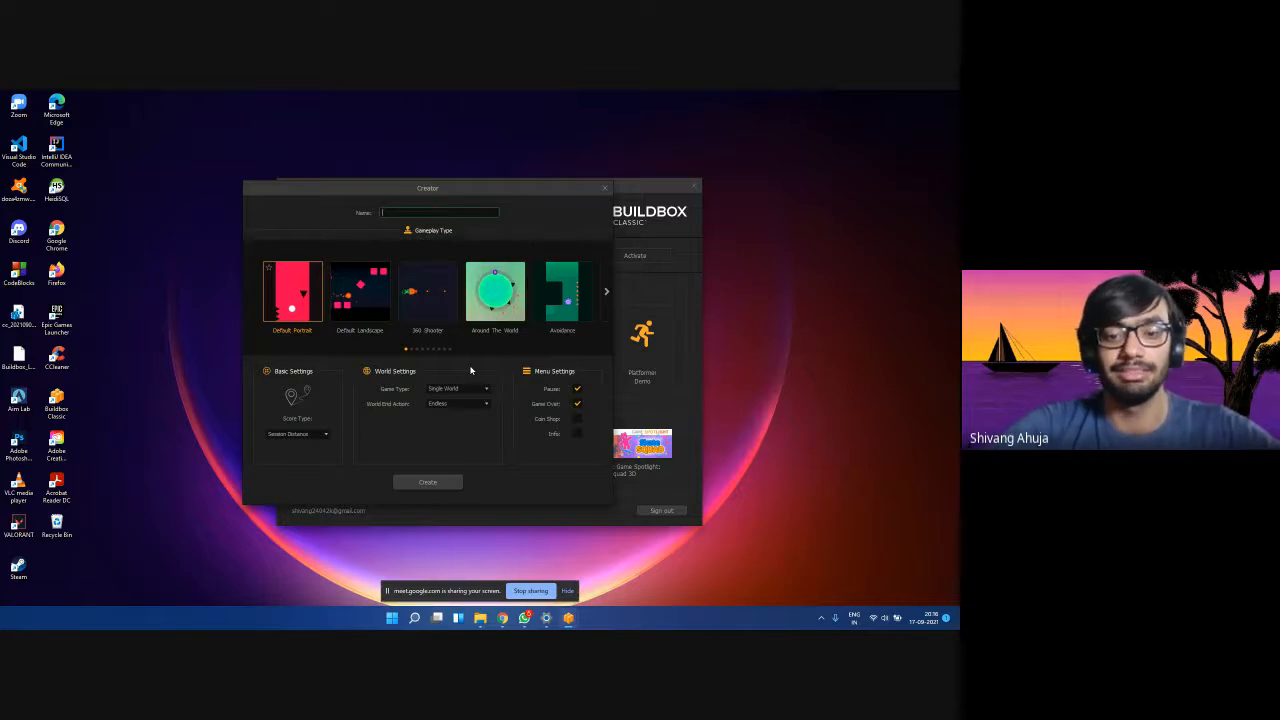
pyautogui.click(461, 560)
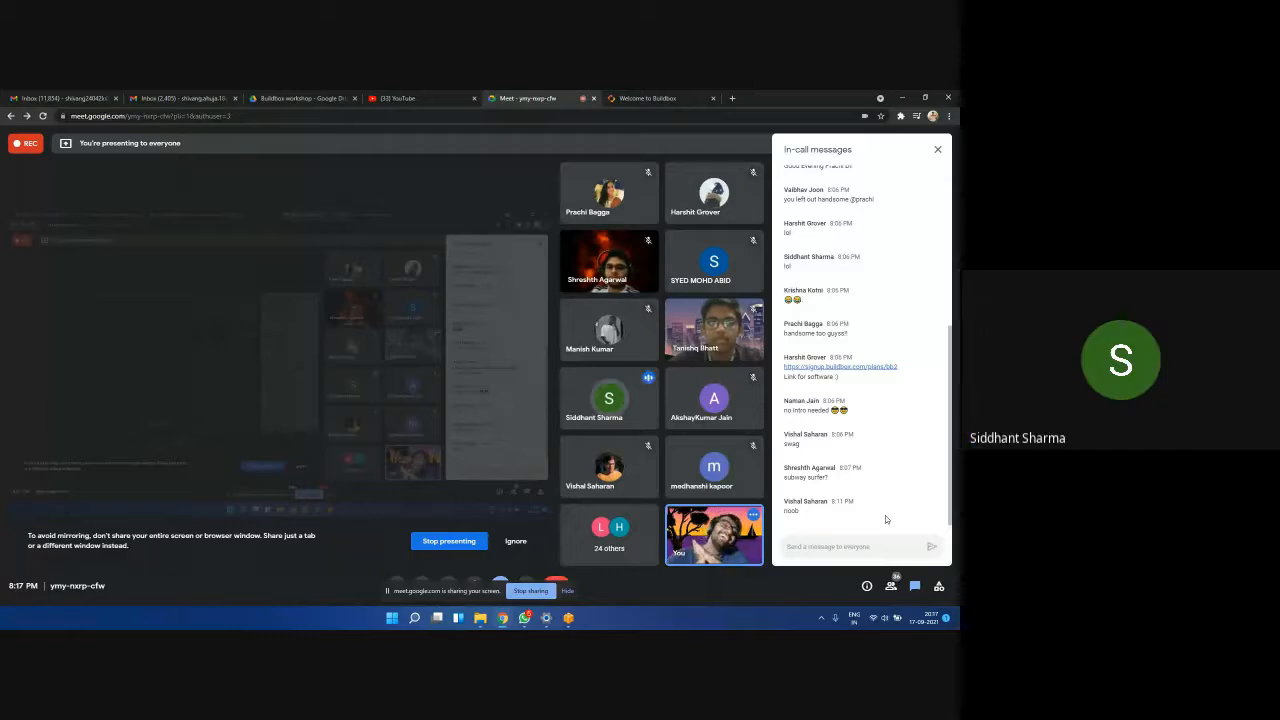
pyautogui.click(902, 97)
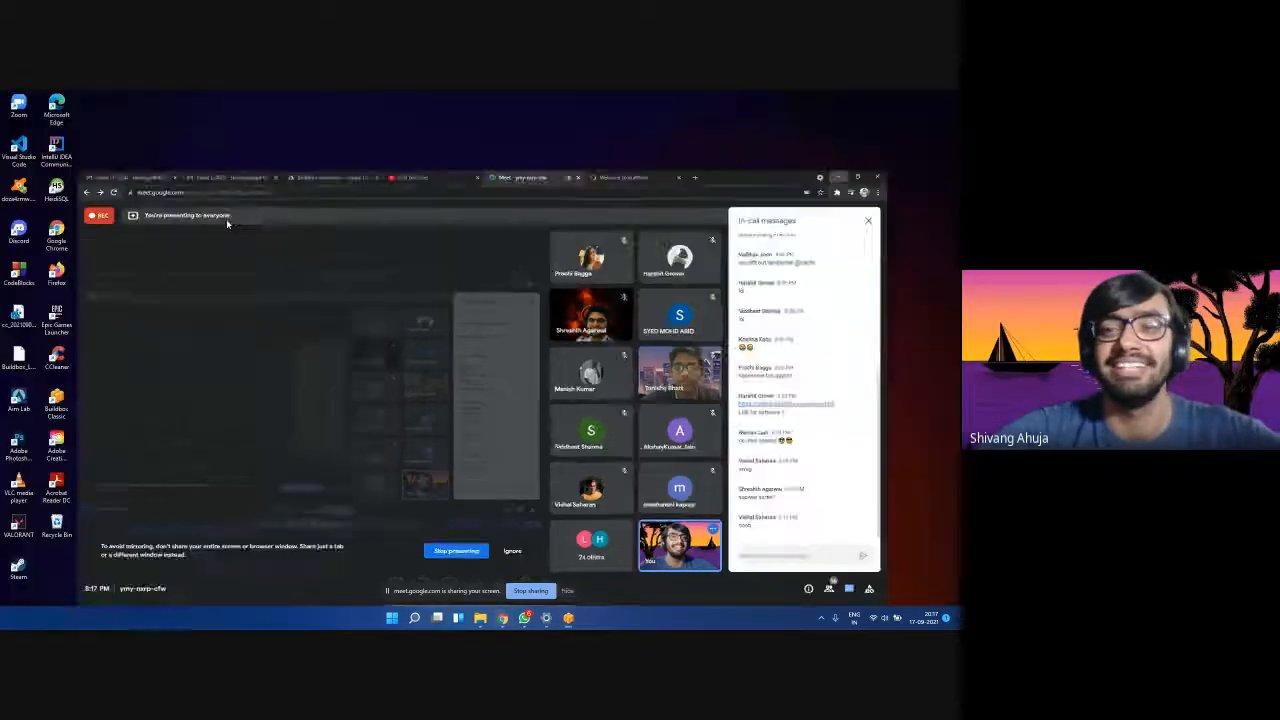
pyautogui.click(412, 211)
pyautogui.write('Zingy Zangy')
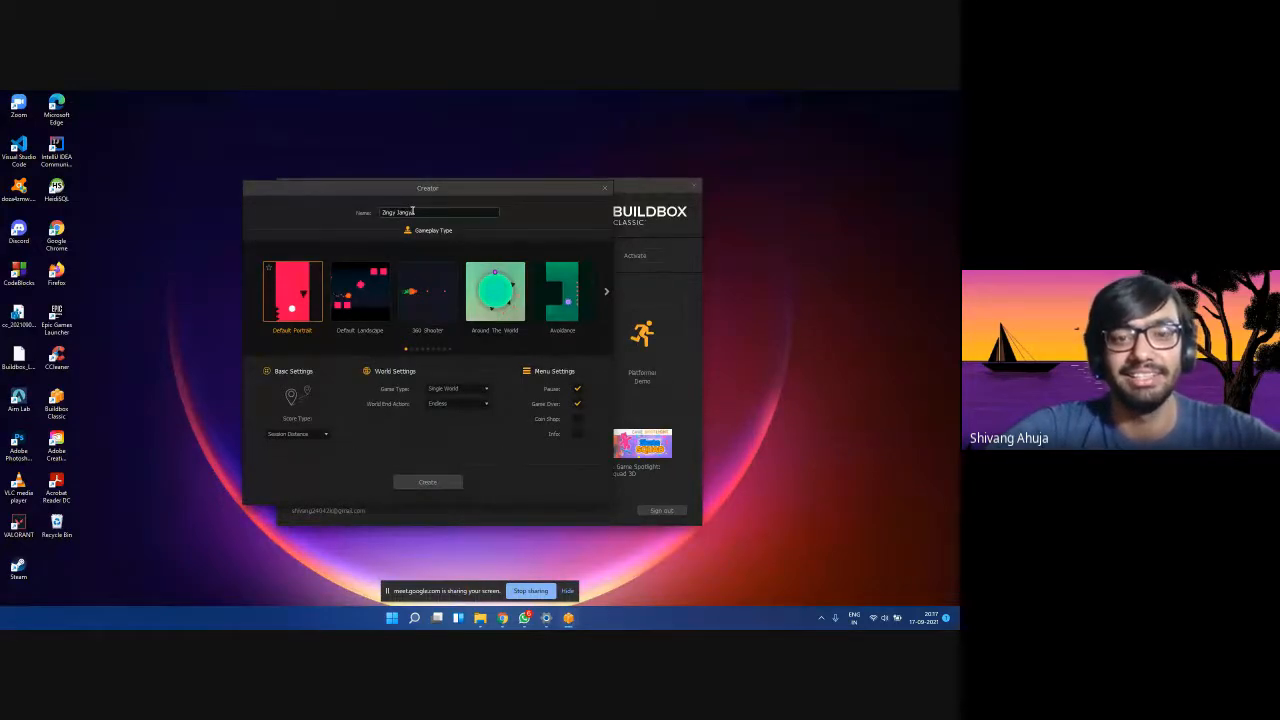
pyautogui.write(' Jangy')
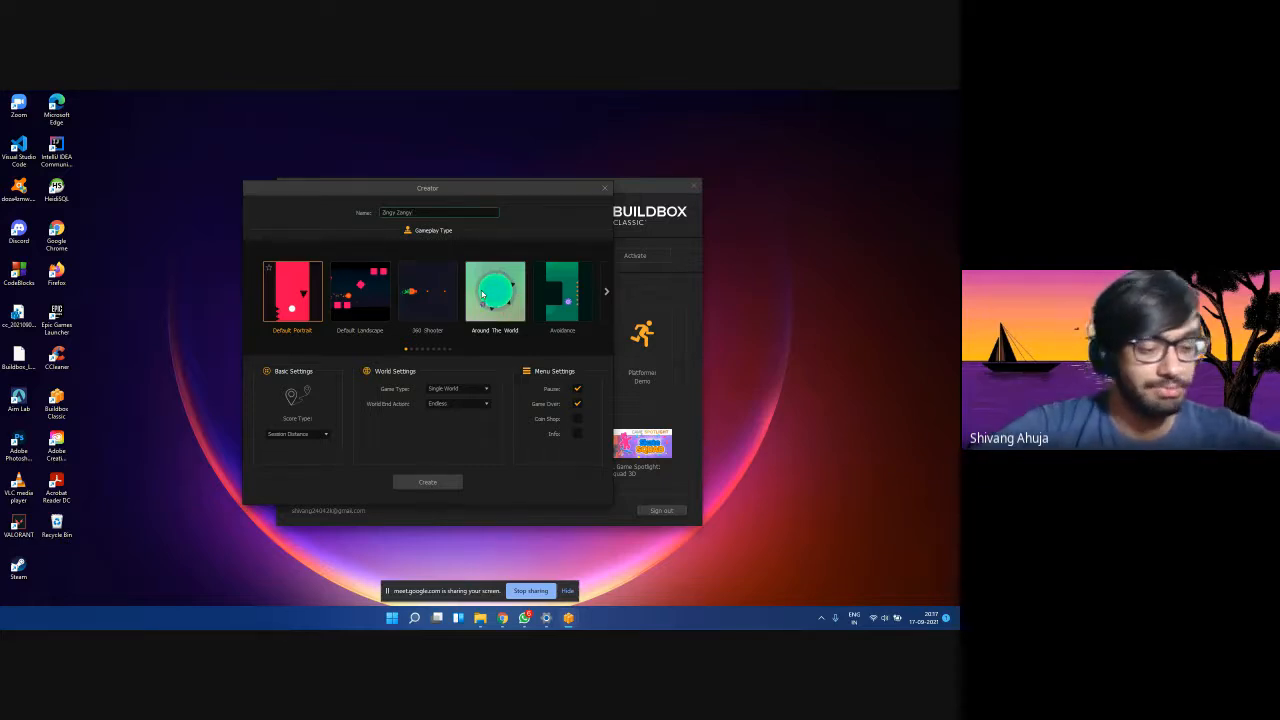
# Bring up the Meet window, switch to the Buildbox tab, and open its Pricing page.
pyautogui.moveTo(503, 617)
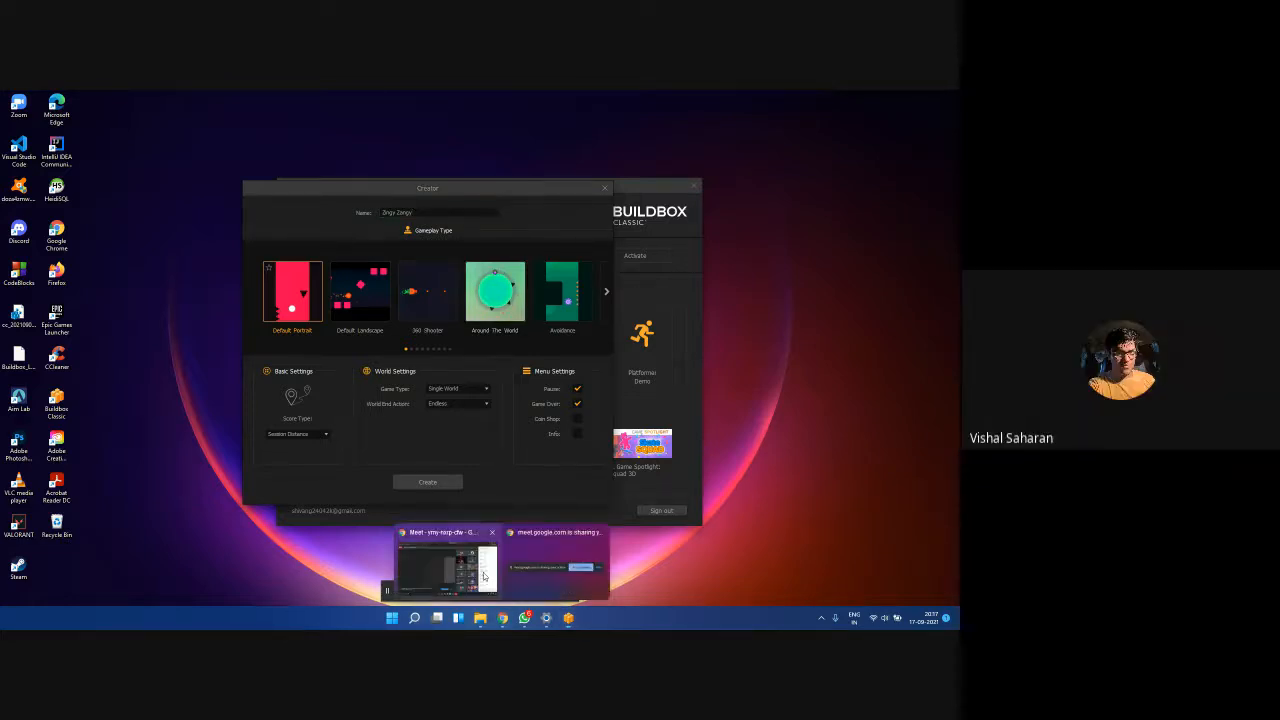
pyautogui.click(484, 577)
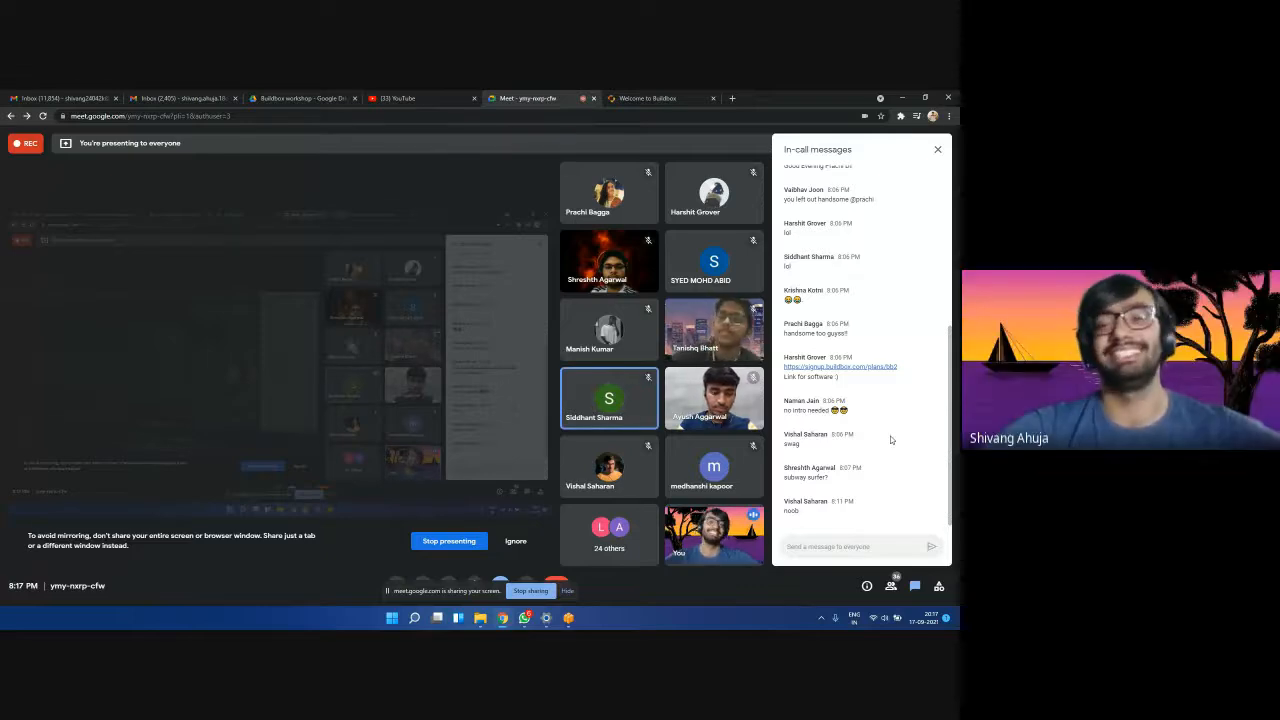
pyautogui.click(685, 95)
pyautogui.click(747, 151)
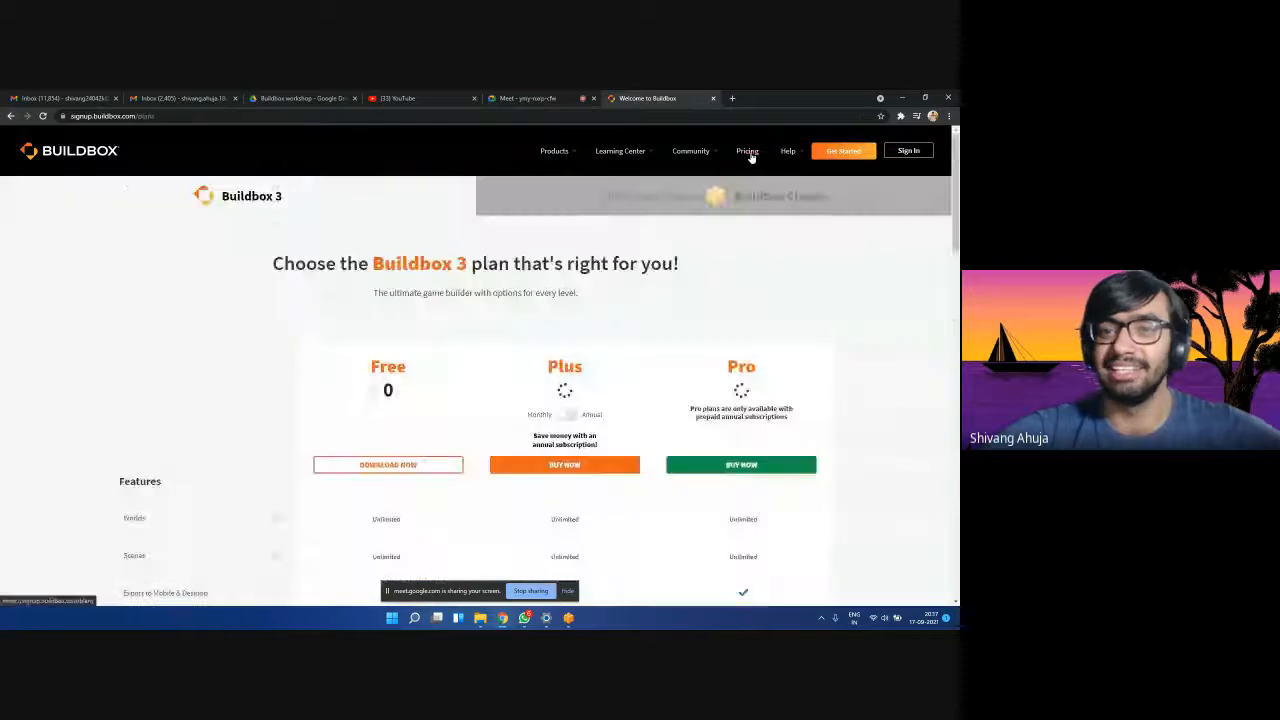
pyautogui.scroll(-3, 530, 359)
pyautogui.scroll(3, 530, 359)
# Switch pricing to Buildbox Classic and highlight the Adbox Monetization revenue share text.
pyautogui.click(651, 215)
pyautogui.scroll(-4, 486, 309)
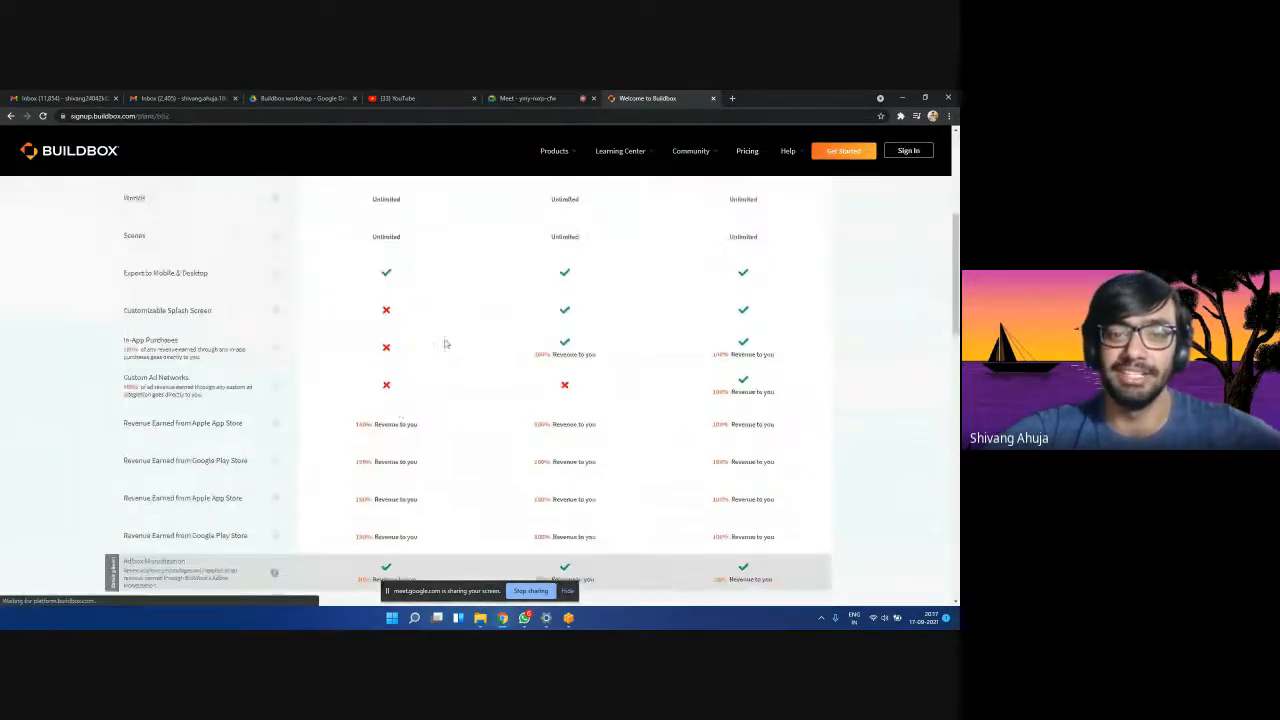
pyautogui.scroll(1, 297, 309)
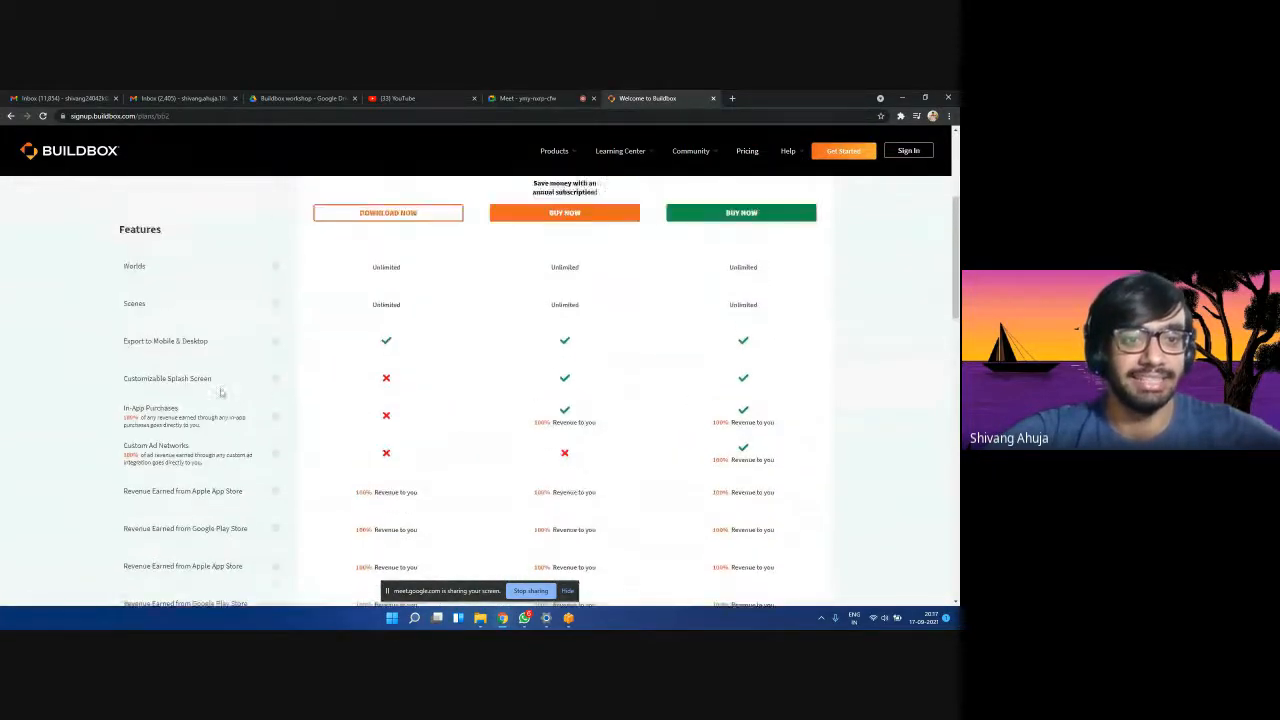
pyautogui.scroll(-1, 263, 391)
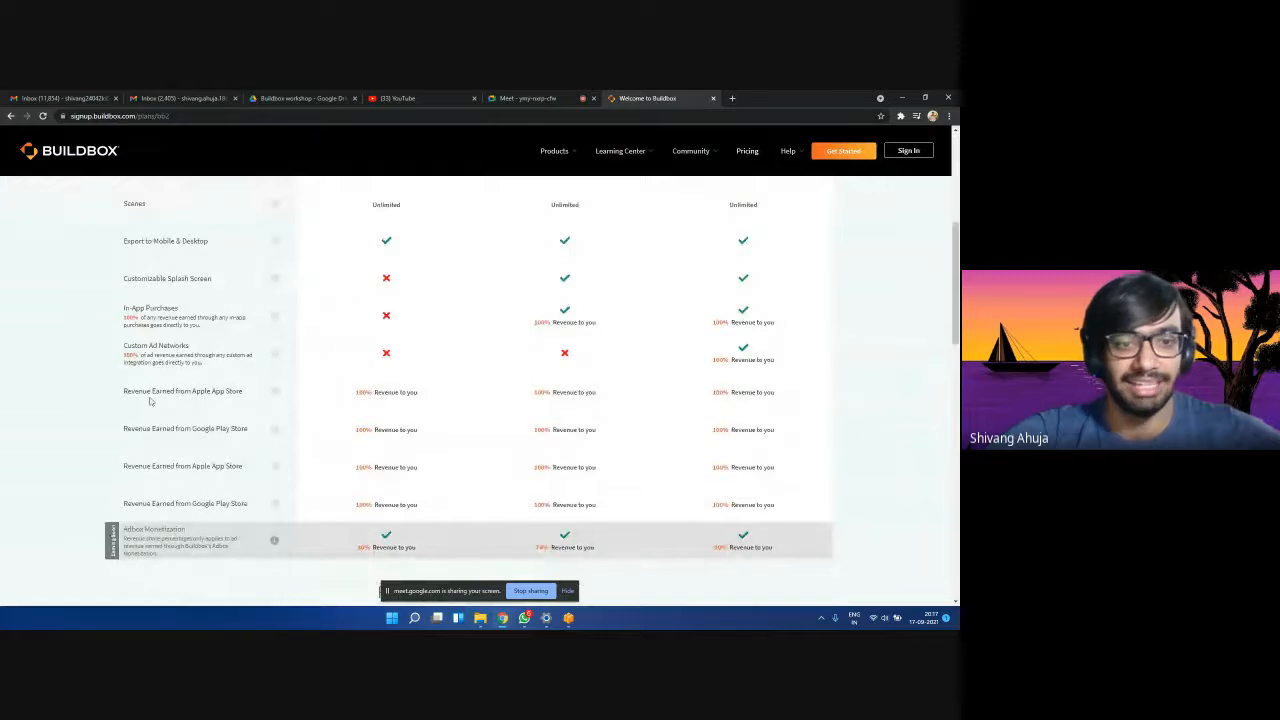
pyautogui.scroll(-1, 154, 404)
pyautogui.moveTo(436, 447); pyautogui.dragTo(218, 462)
pyautogui.click(124, 430)
pyautogui.click(213, 457)
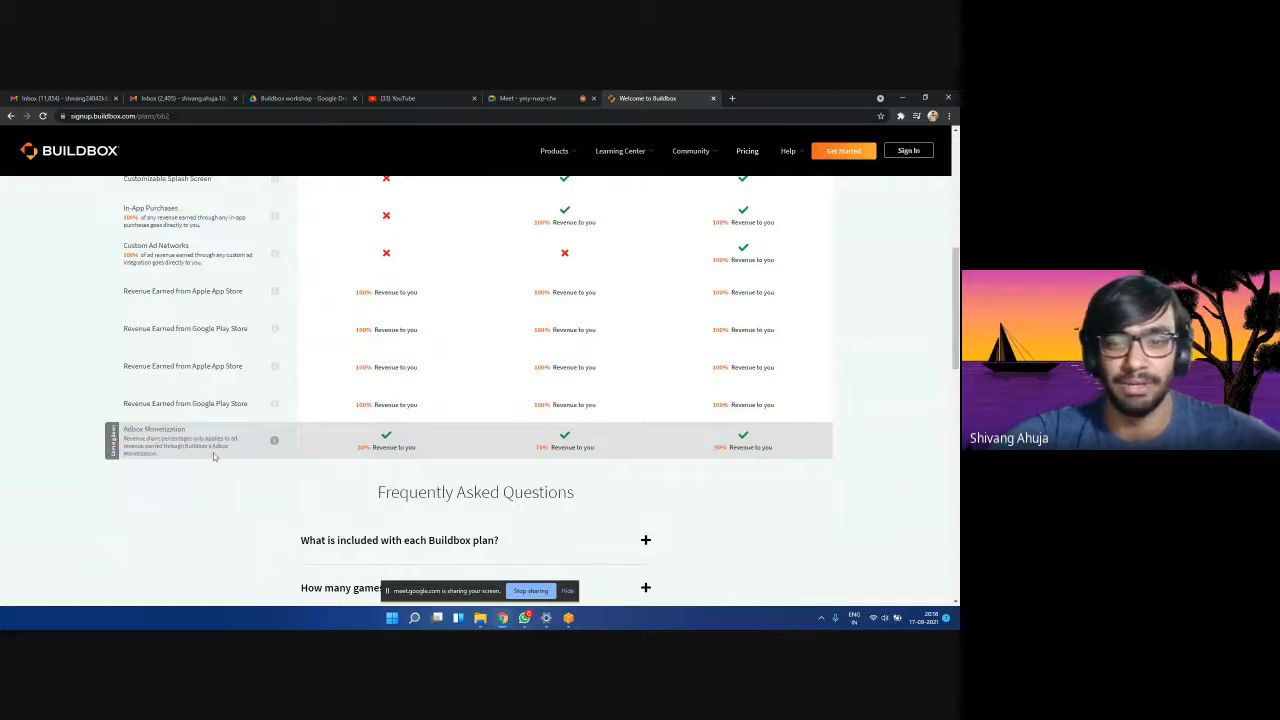
pyautogui.moveTo(85, 430); pyautogui.dragTo(230, 458)
pyautogui.click(172, 443)
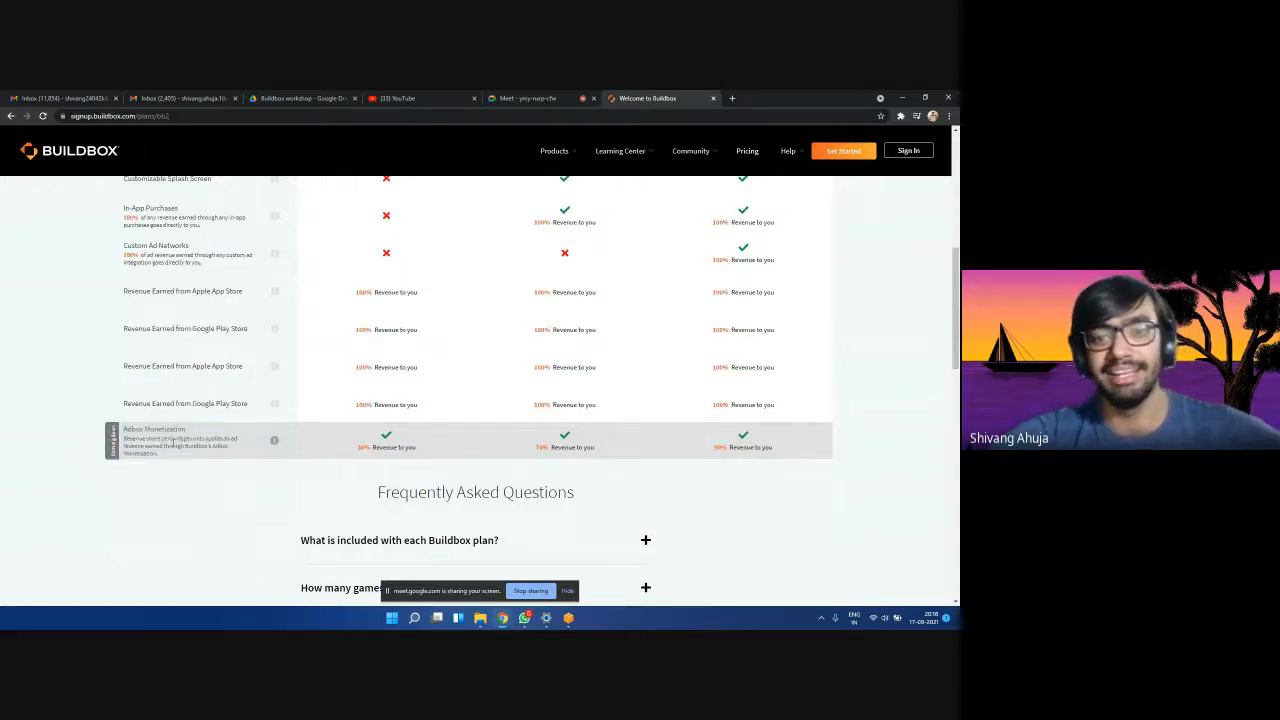
# Scroll through the Classic features table, then close the pricing tab.
pyautogui.scroll(1, 439, 464)
pyautogui.scroll(-1, 368, 462)
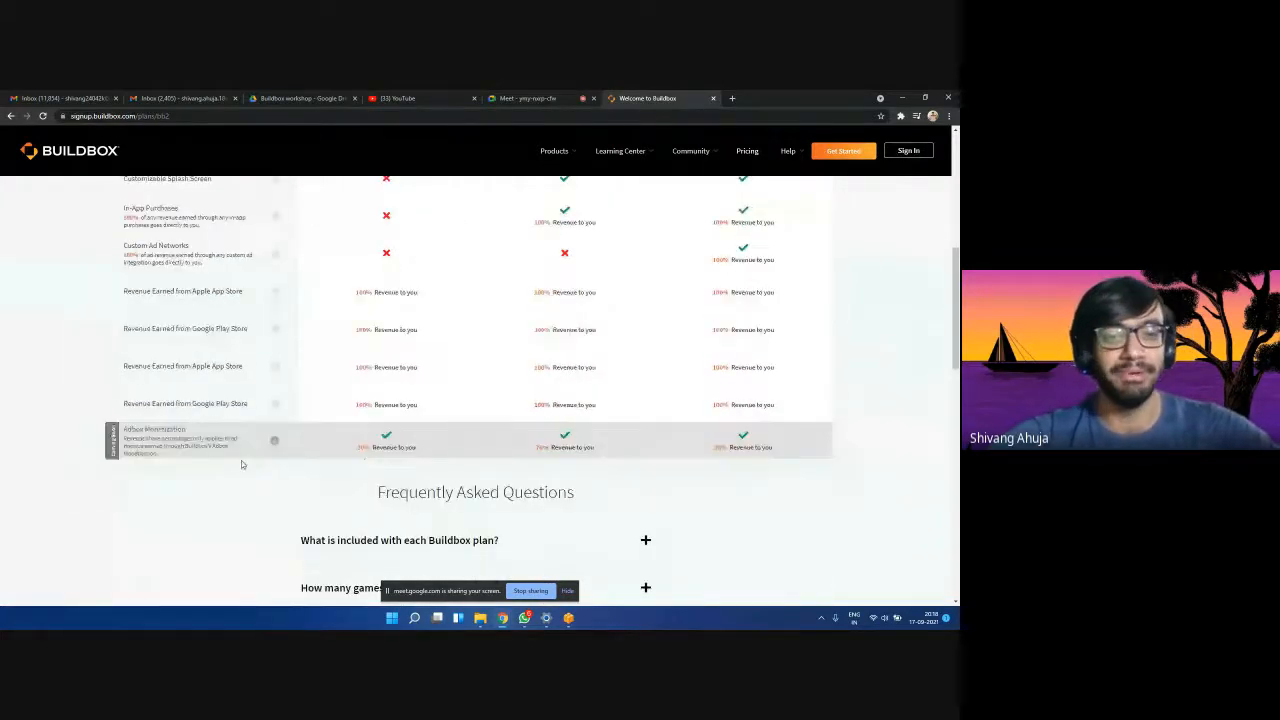
pyautogui.keyDown('ctrl'); pyautogui.scroll(3, 228, 461); pyautogui.keyUp('ctrl')
pyautogui.keyDown('ctrl'); pyautogui.scroll(-1, 227, 453); pyautogui.keyUp('ctrl')
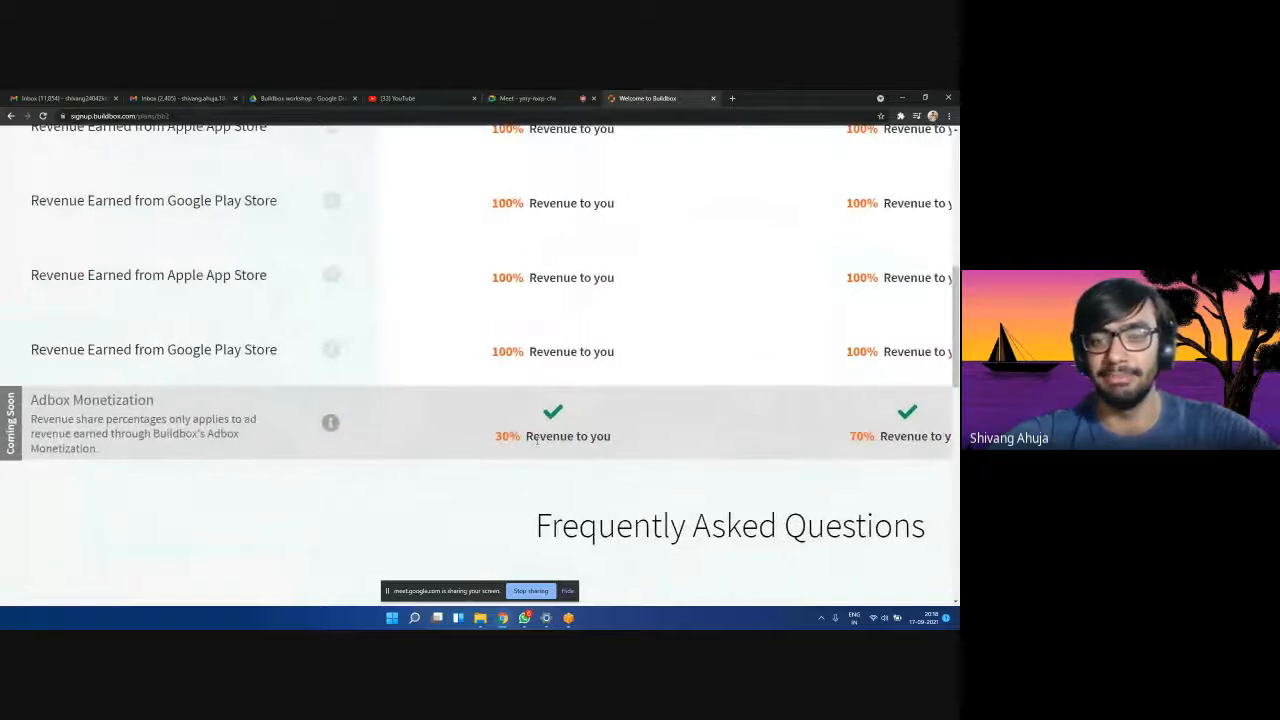
pyautogui.keyDown('ctrl'); pyautogui.scroll(-4, 537, 441); pyautogui.keyUp('ctrl')
pyautogui.scroll(3, 867, 313)
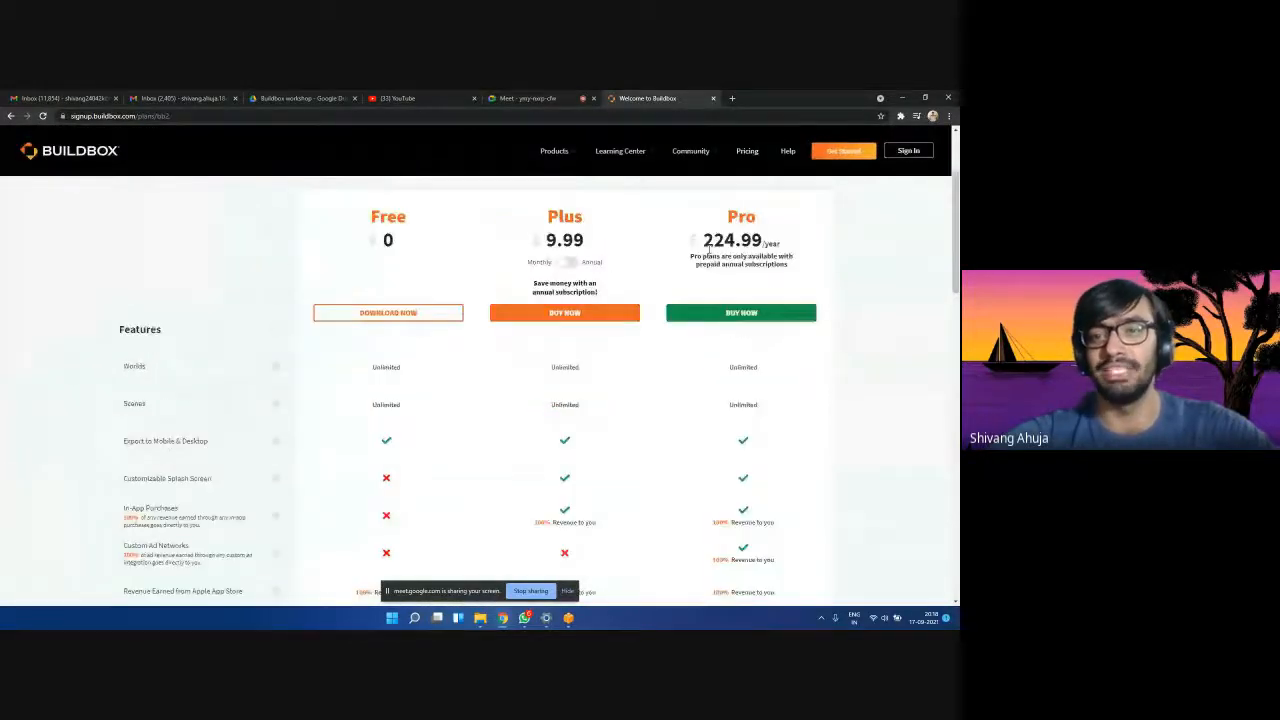
pyautogui.scroll(-3, 773, 258)
pyautogui.scroll(15, 762, 288)
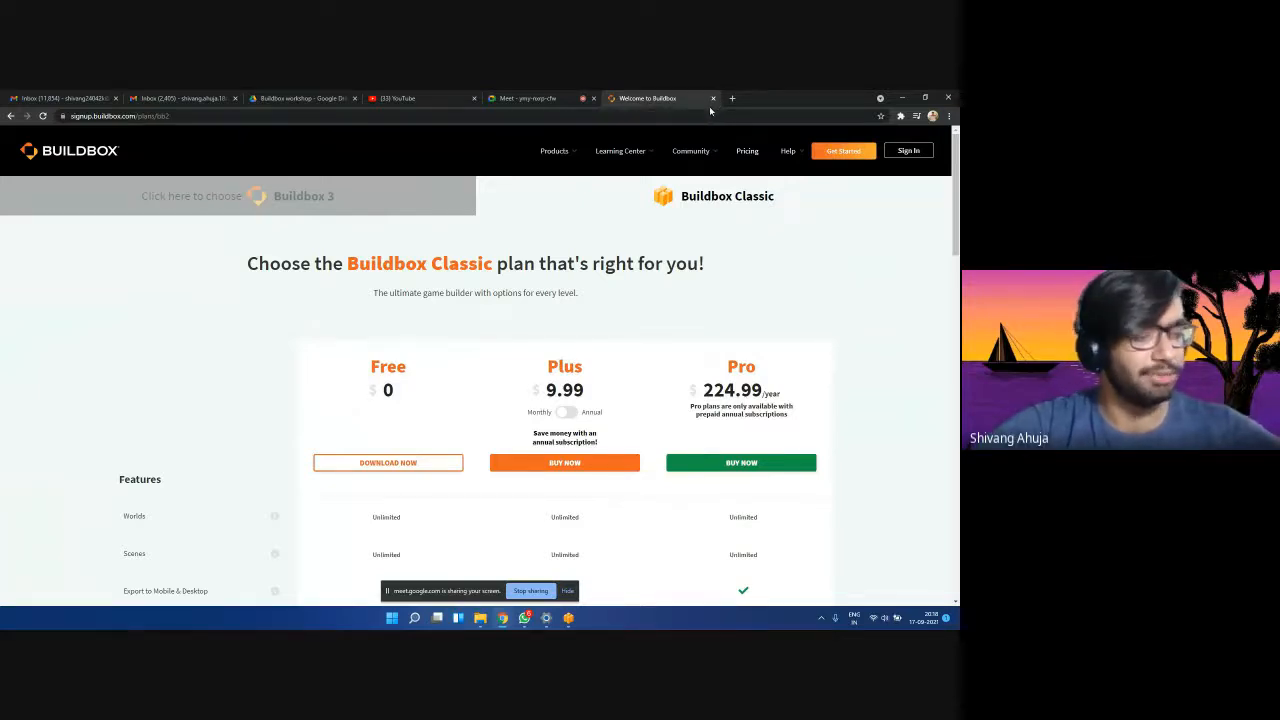
pyautogui.click(713, 98)
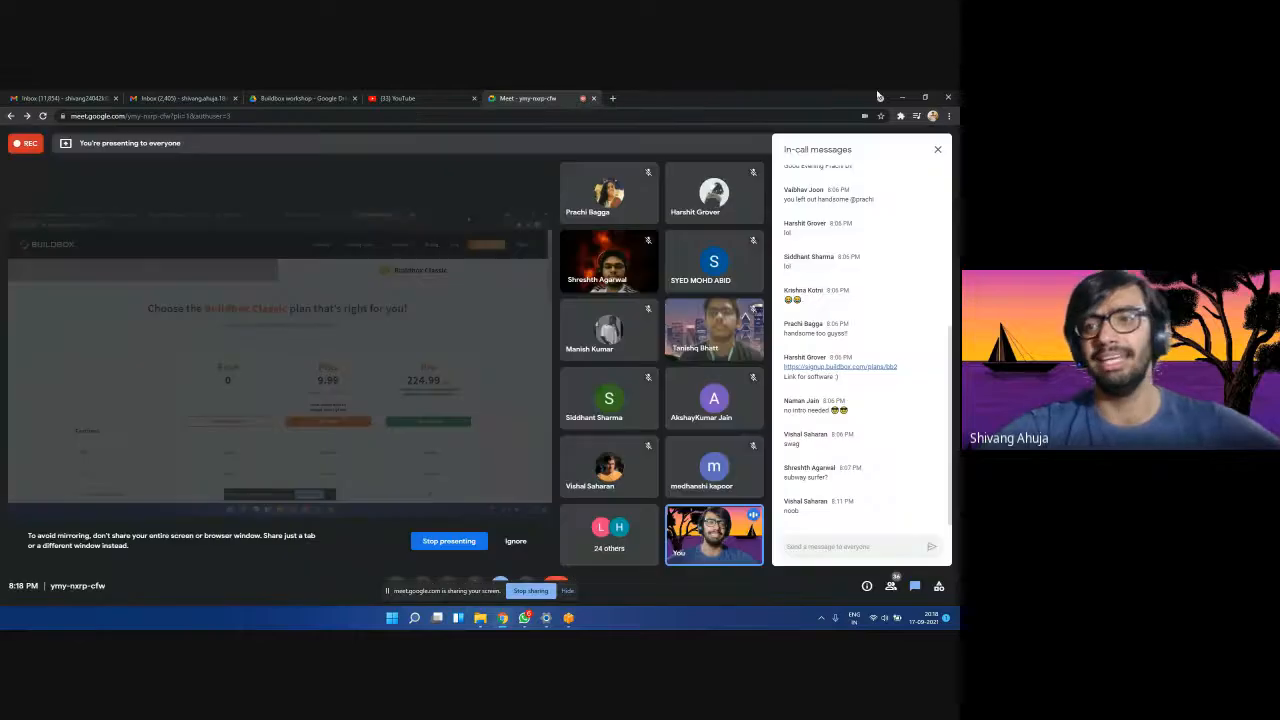
pyautogui.click(902, 97)
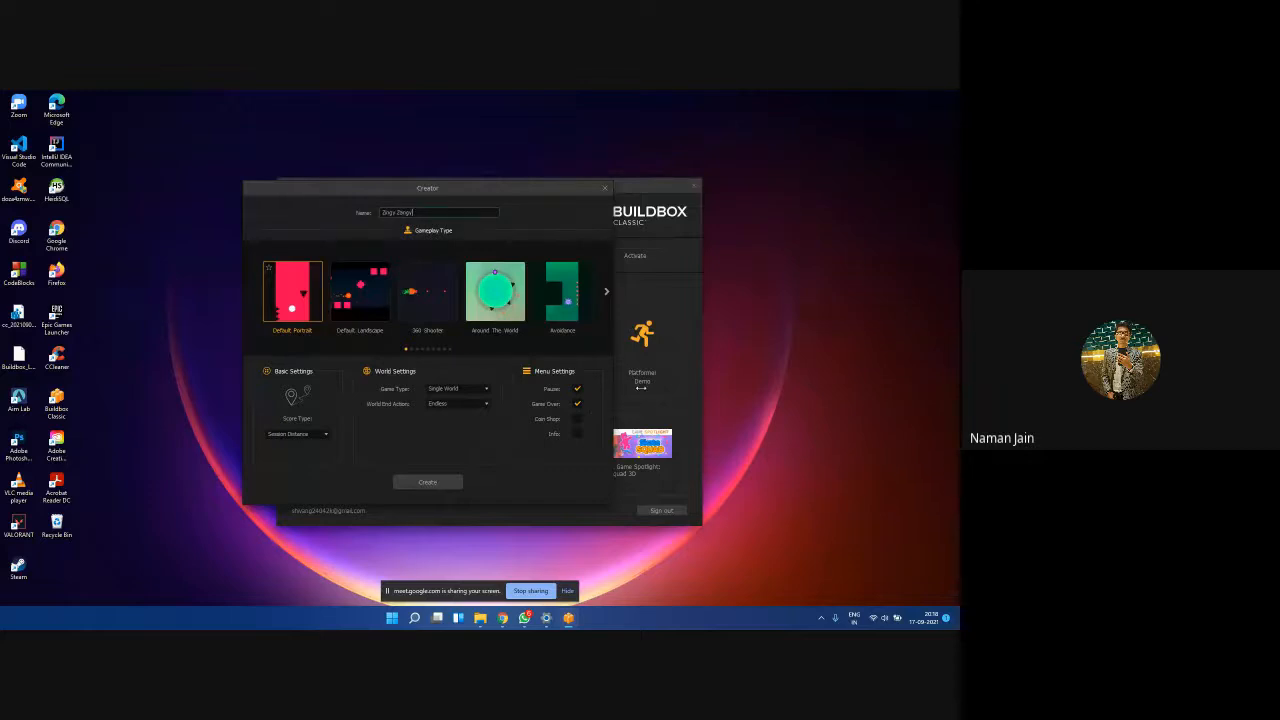
pyautogui.click(604, 290)
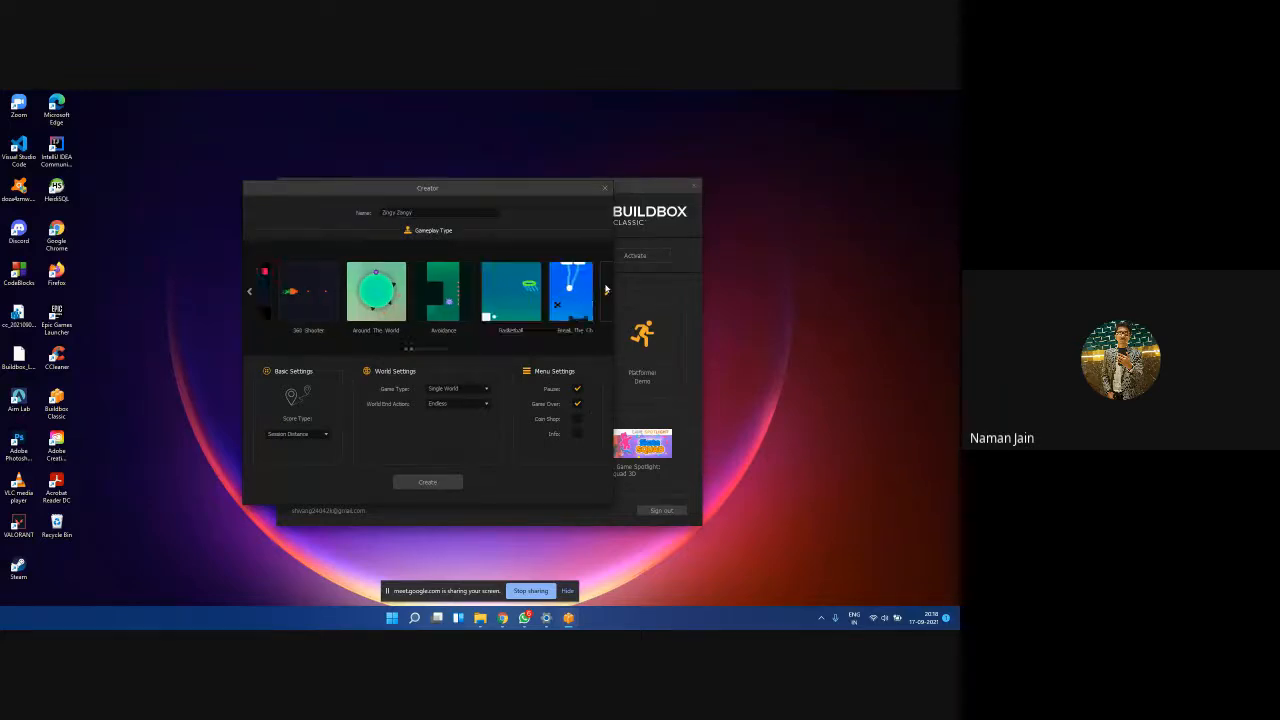
pyautogui.click(252, 292)
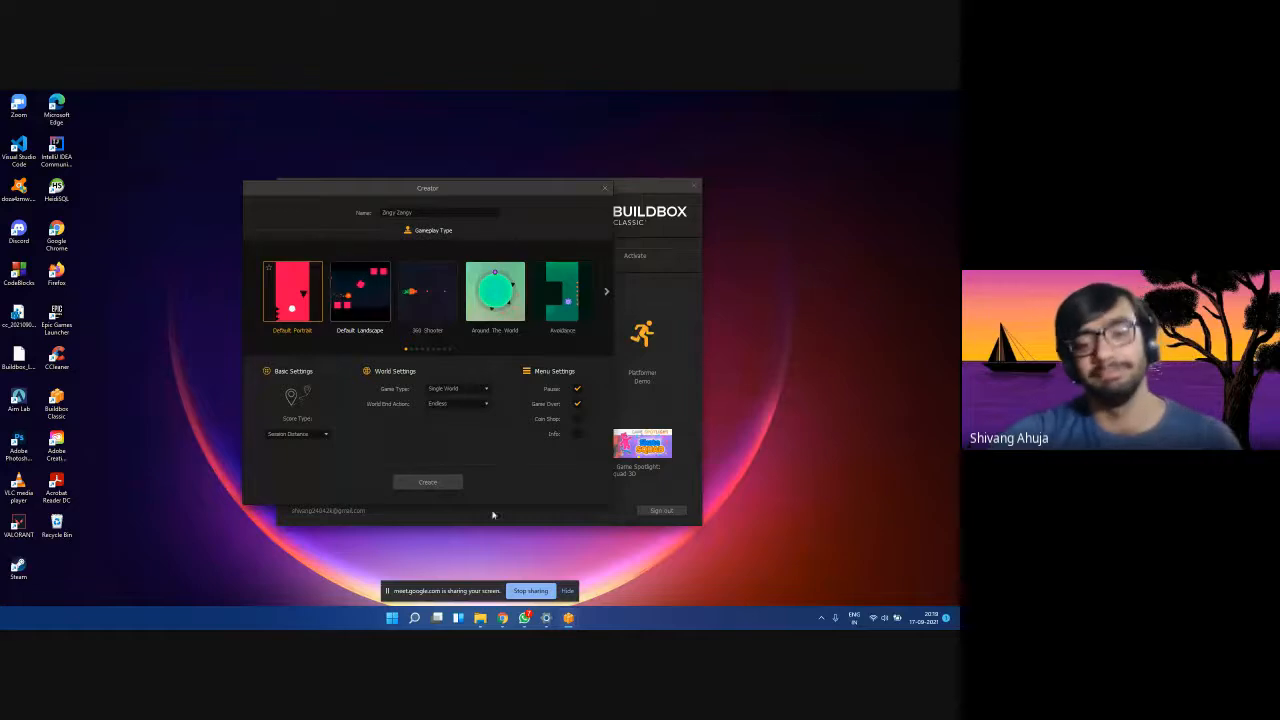
pyautogui.moveTo(508, 619)
pyautogui.click(447, 565)
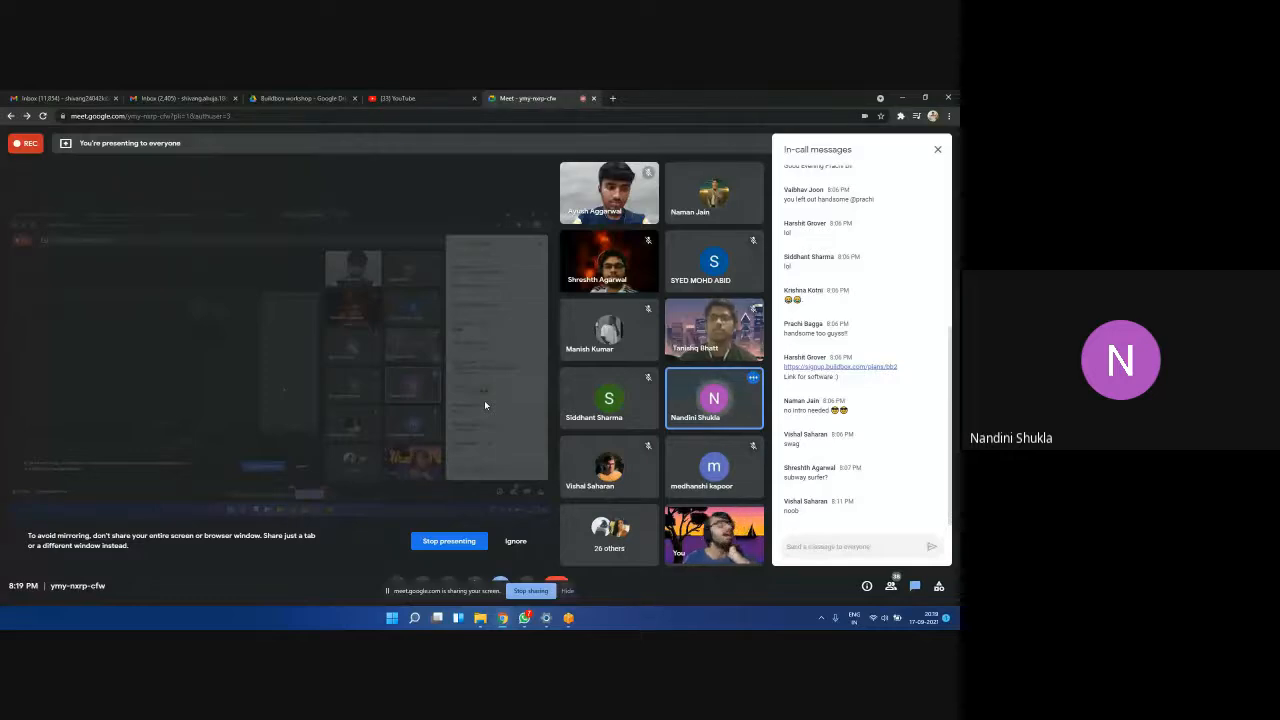
# Search 'buildbox 3' in a new Chrome tab and open the official release article.
pyautogui.click(902, 97)
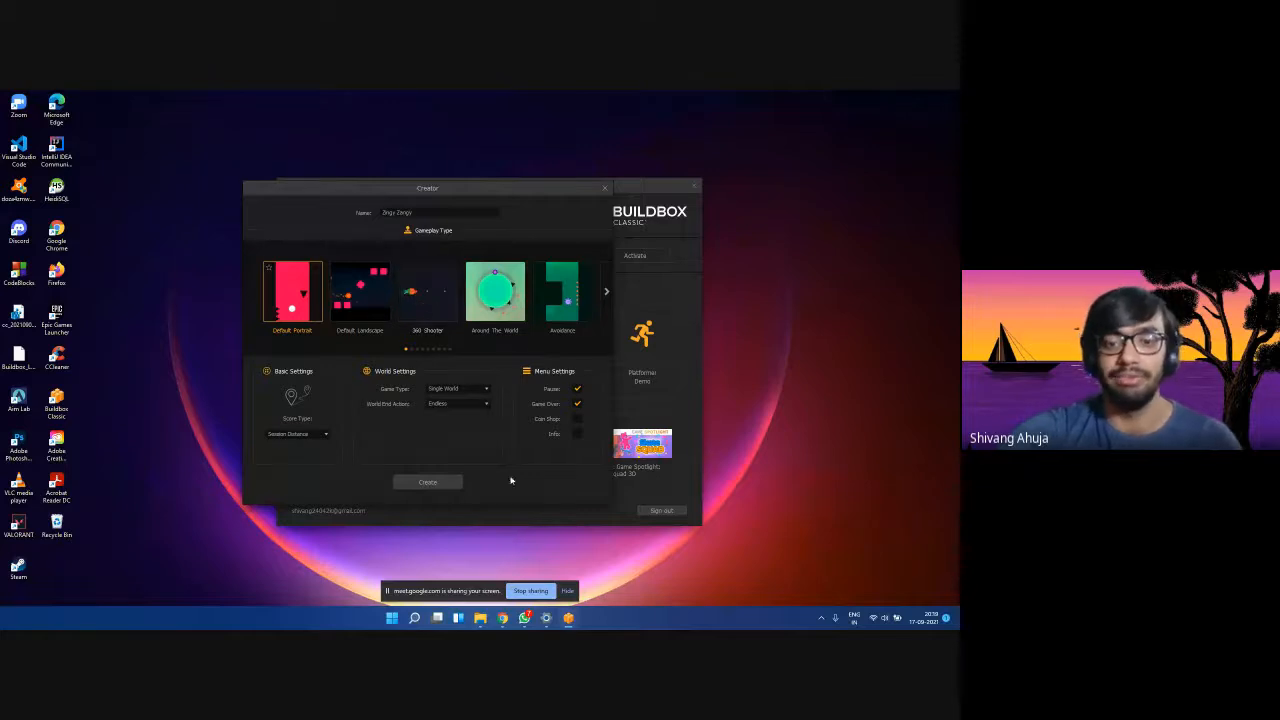
pyautogui.moveTo(502, 618)
pyautogui.click(474, 582)
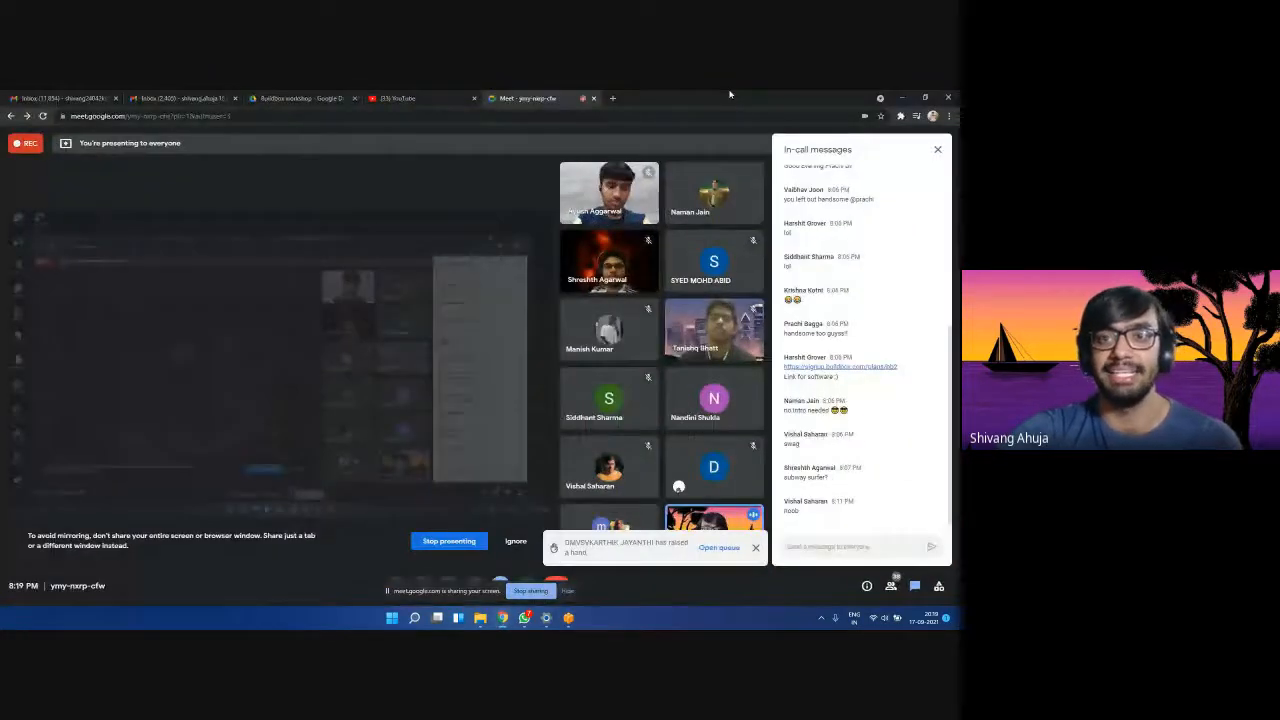
pyautogui.click(607, 99)
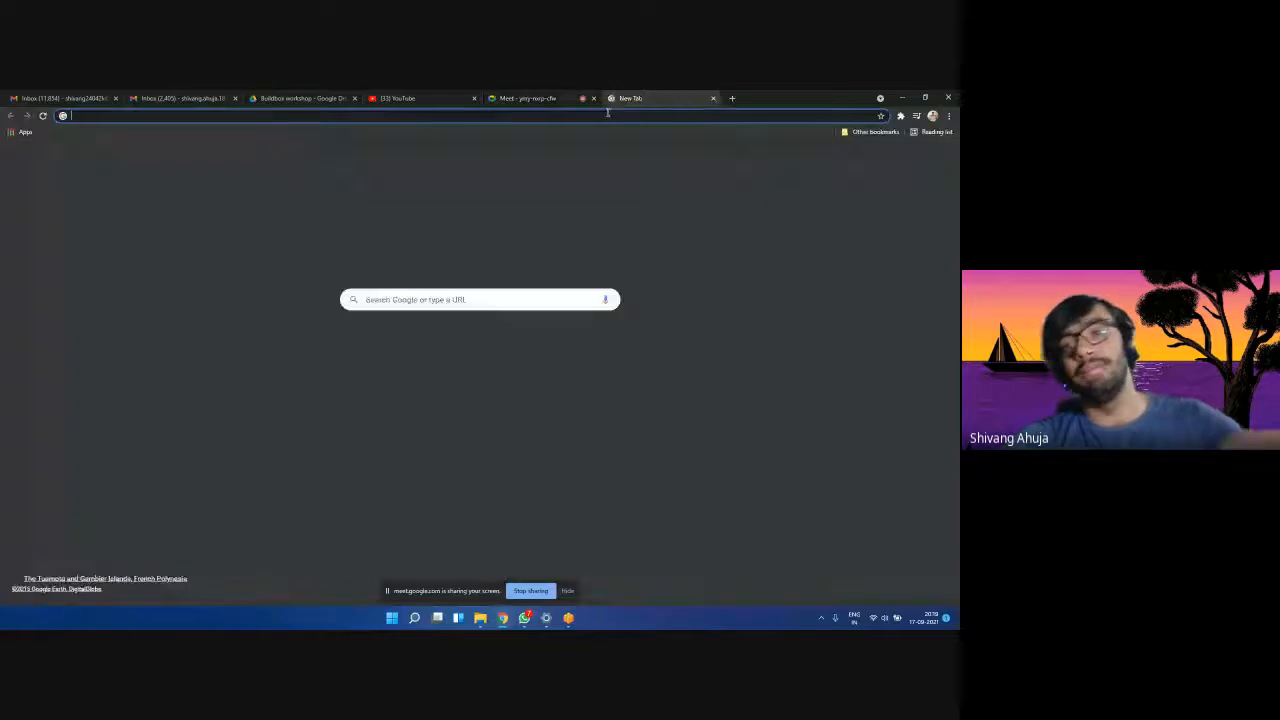
pyautogui.click(606, 114)
pyautogui.write('bu')
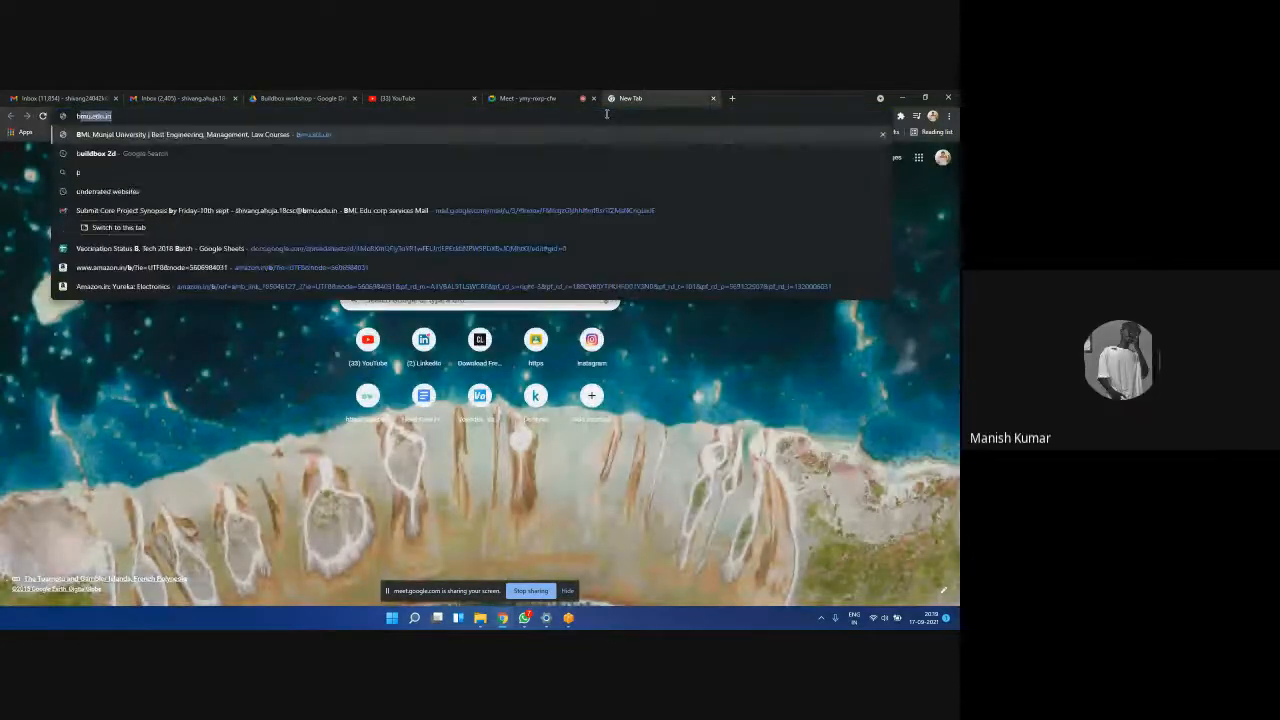
pyautogui.write('ildbox')
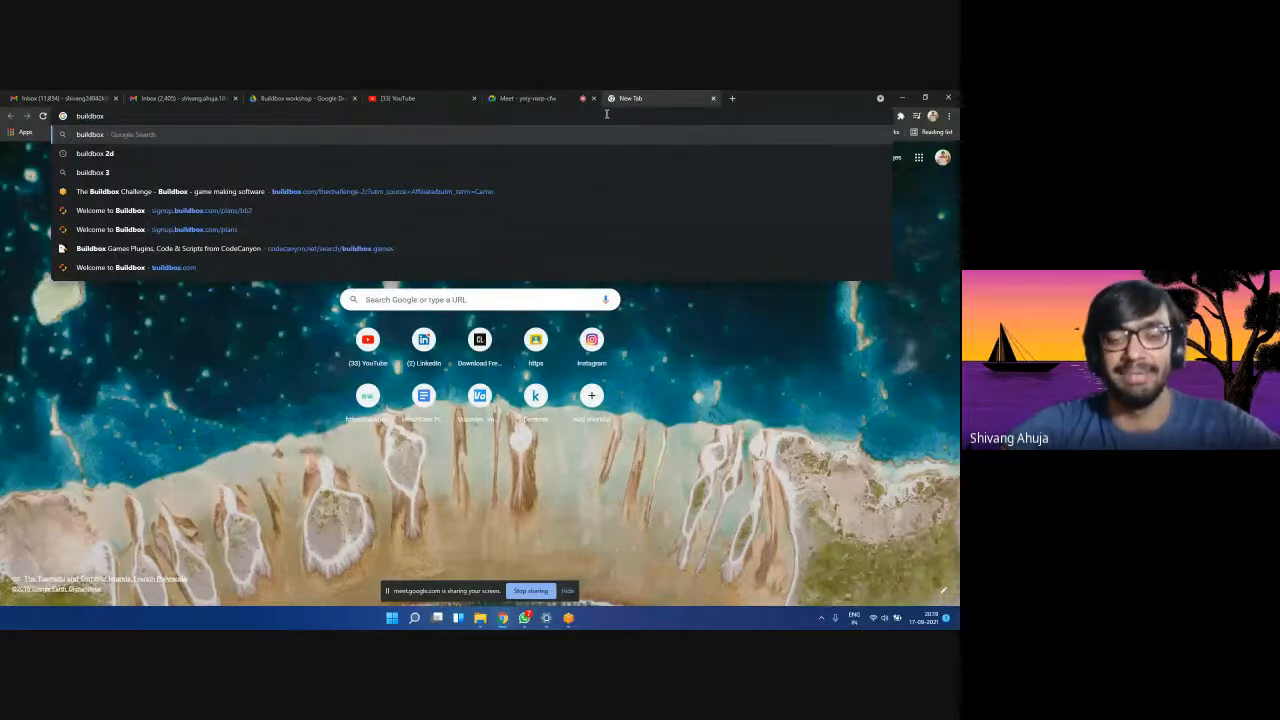
pyautogui.press('Down')
pyautogui.press('Down')
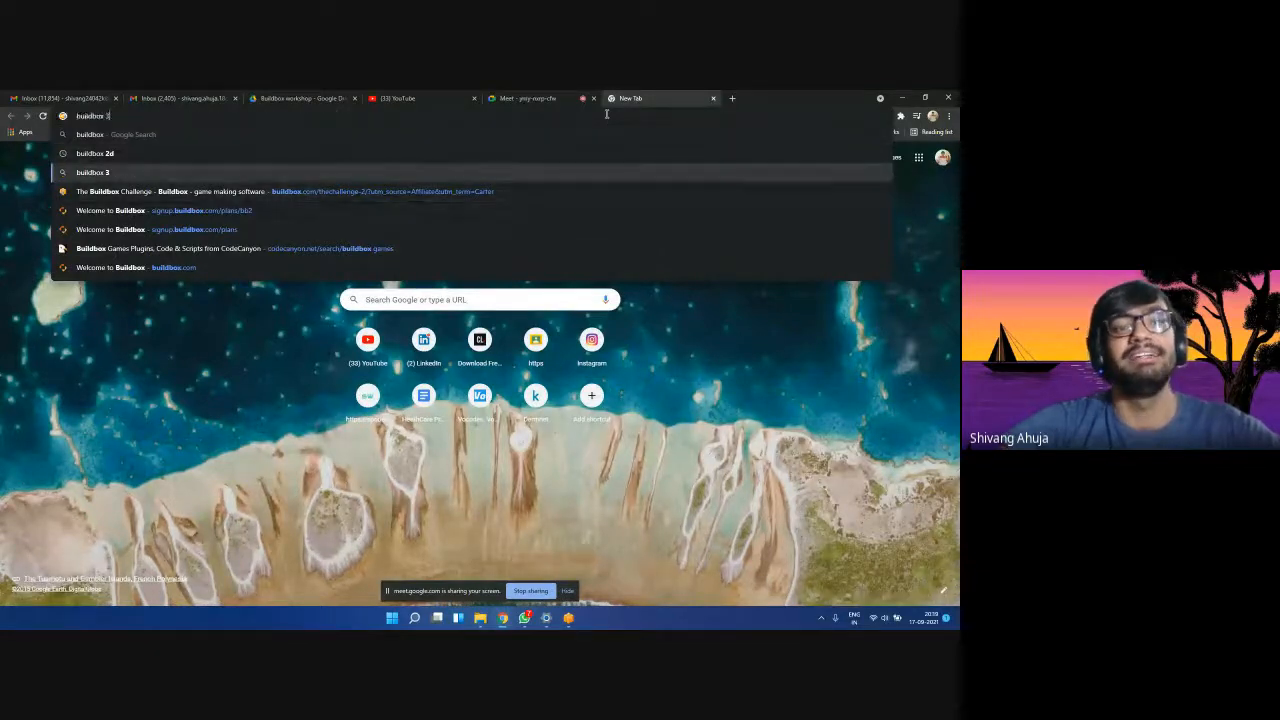
pyautogui.press('Return')
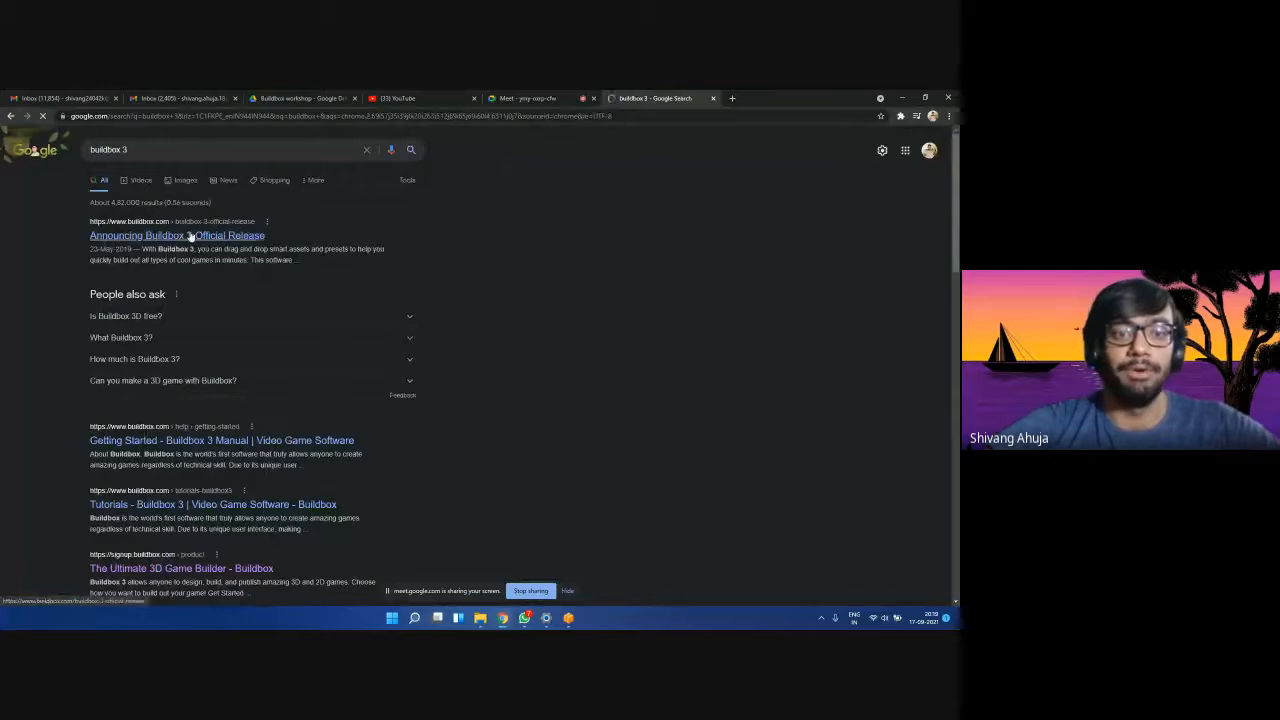
pyautogui.click(190, 236)
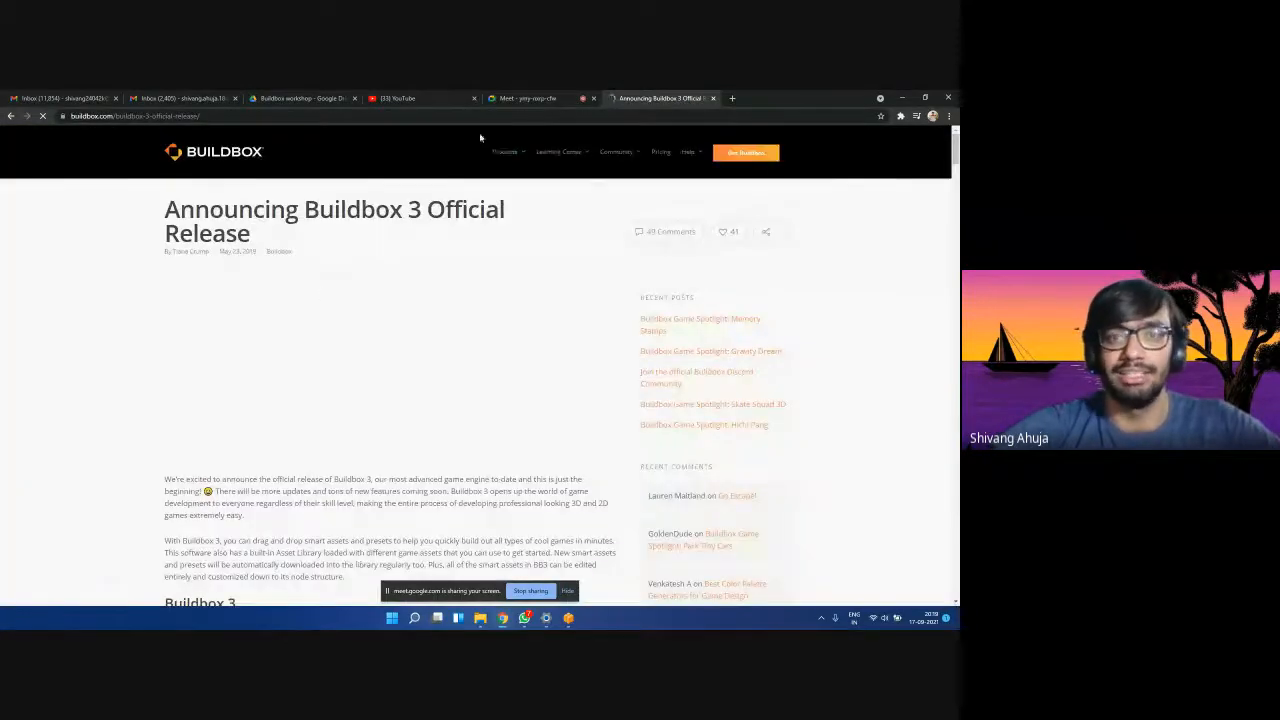
# Go to the Buildbox home page and open the Nite Fighter game spotlight.
pyautogui.click(235, 160)
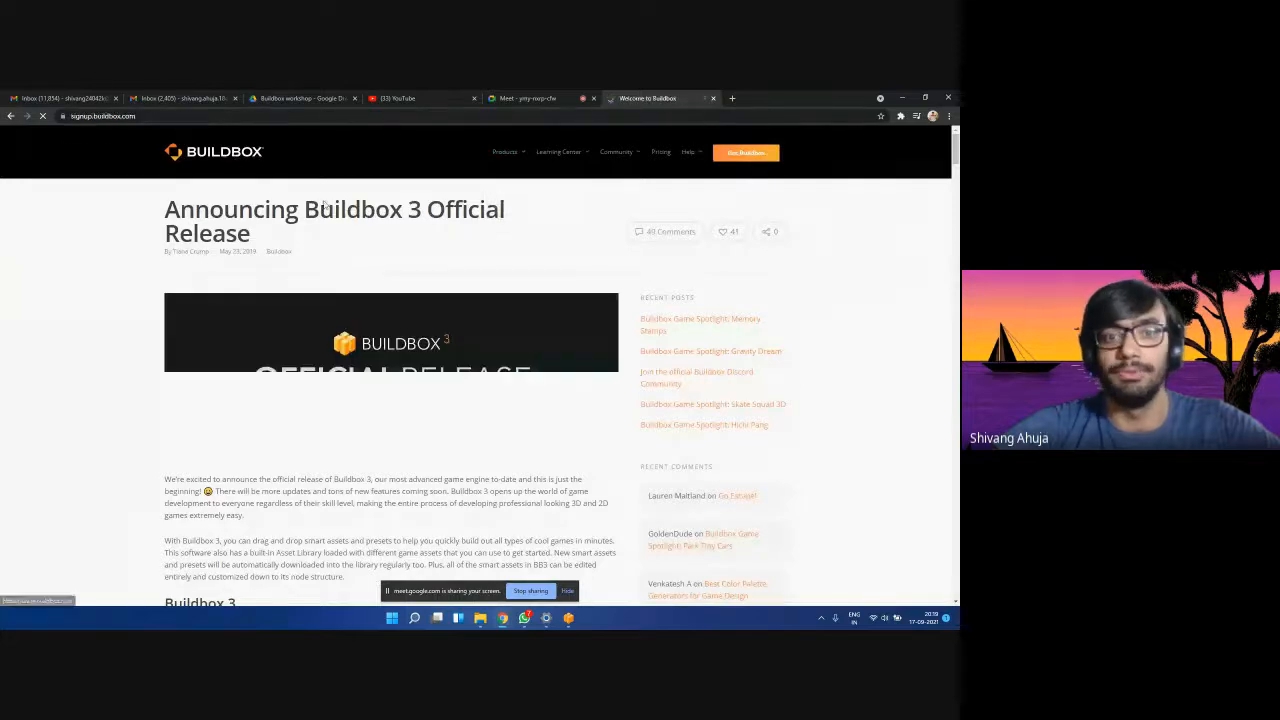
pyautogui.scroll(-10, 340, 372)
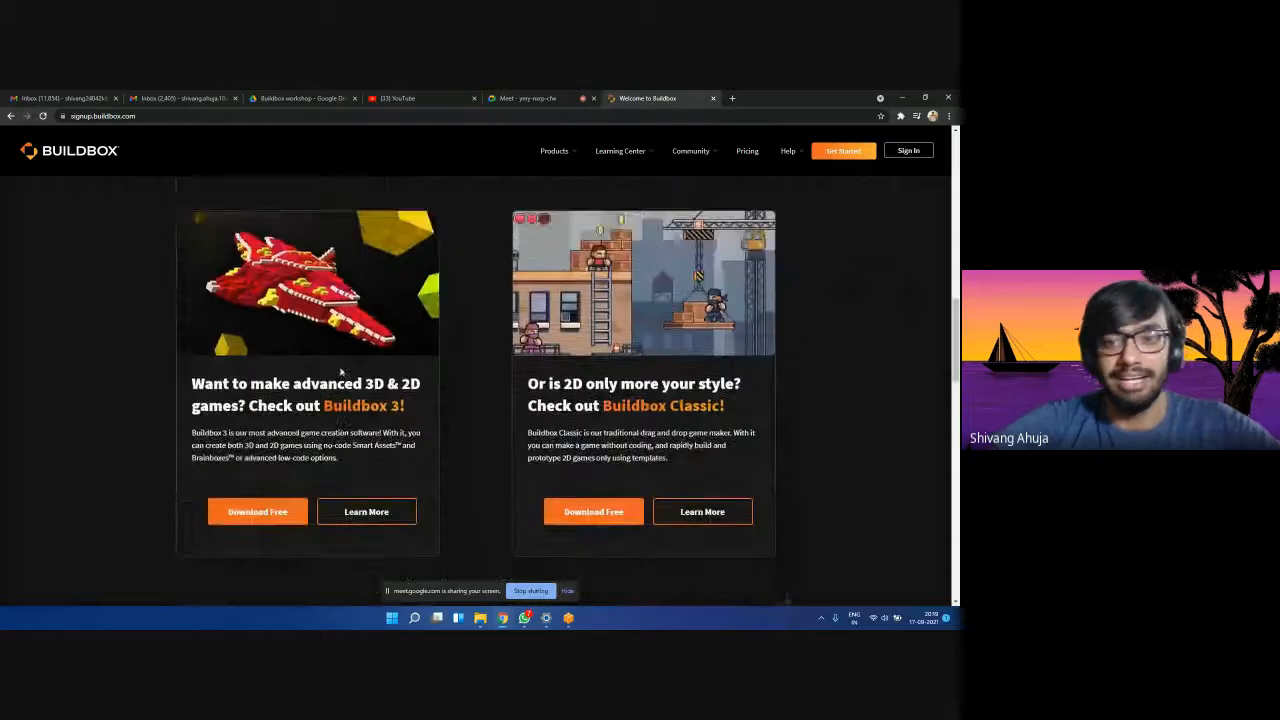
pyautogui.scroll(-3, 340, 372)
pyautogui.scroll(-2, 372, 371)
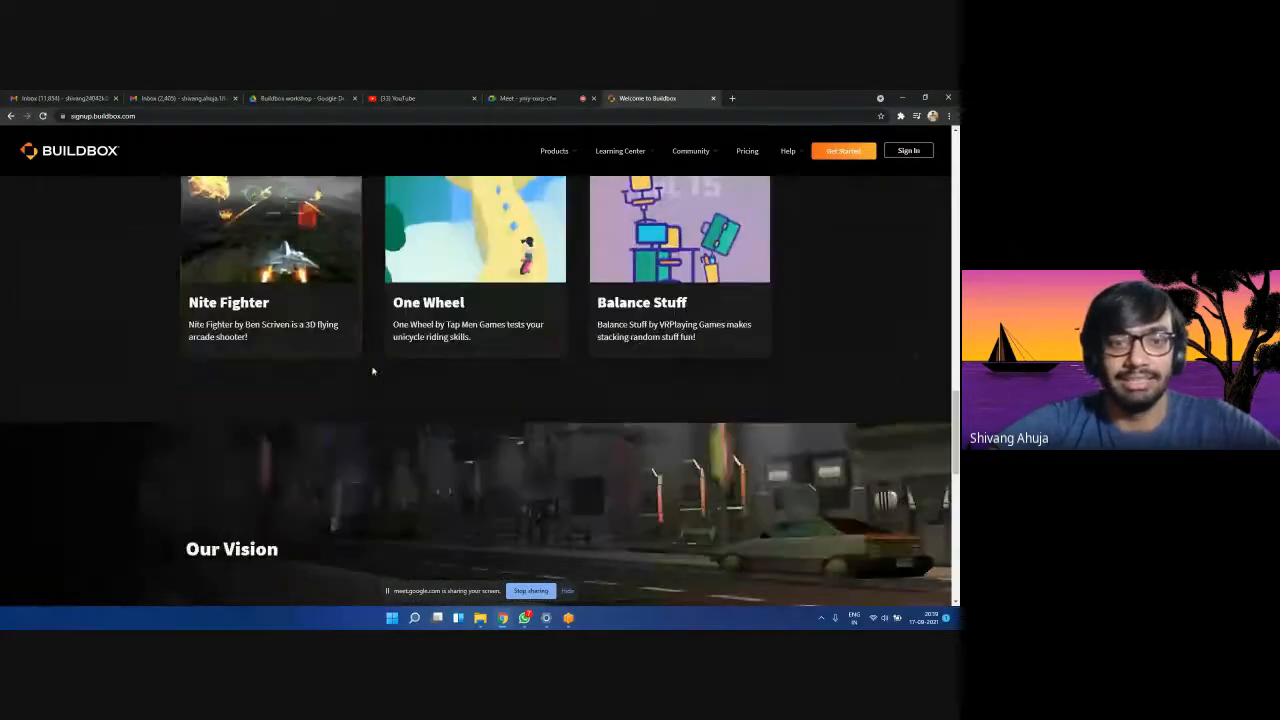
pyautogui.scroll(1, 371, 371)
pyautogui.click(265, 373)
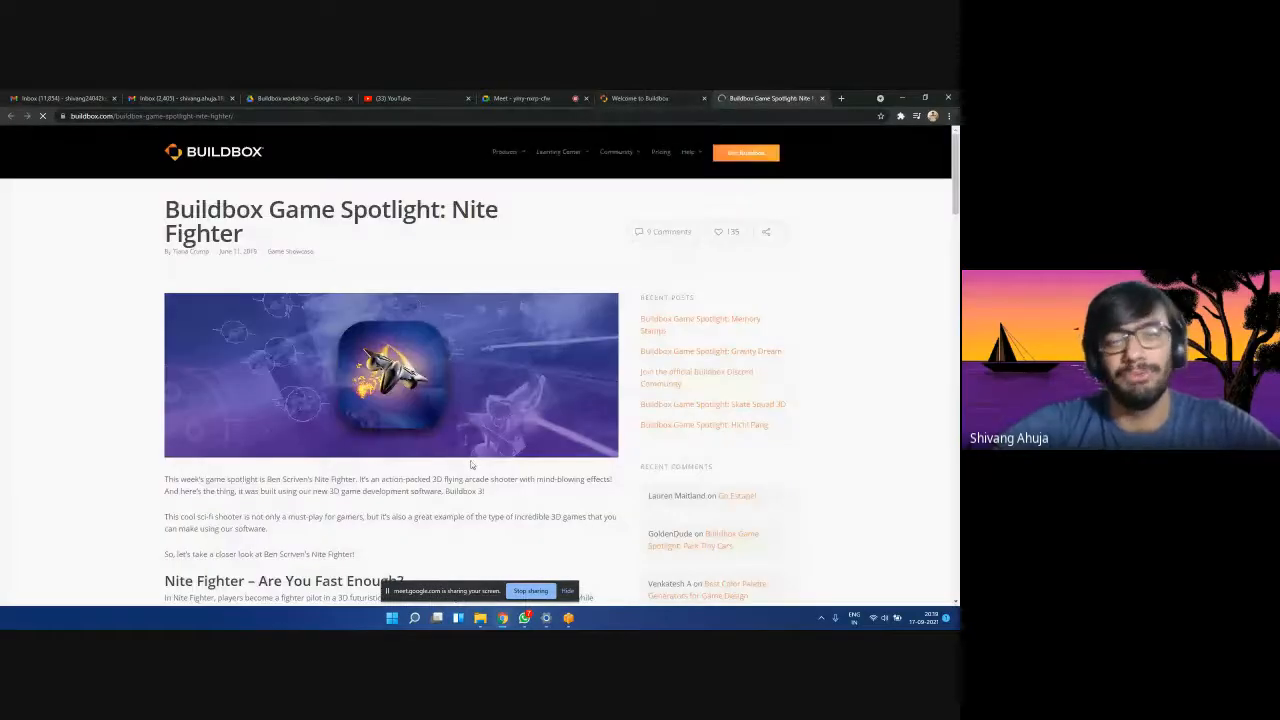
# Read the Nite Fighter spotlight, close its tab, and minimize Chrome.
pyautogui.scroll(-8, 471, 462)
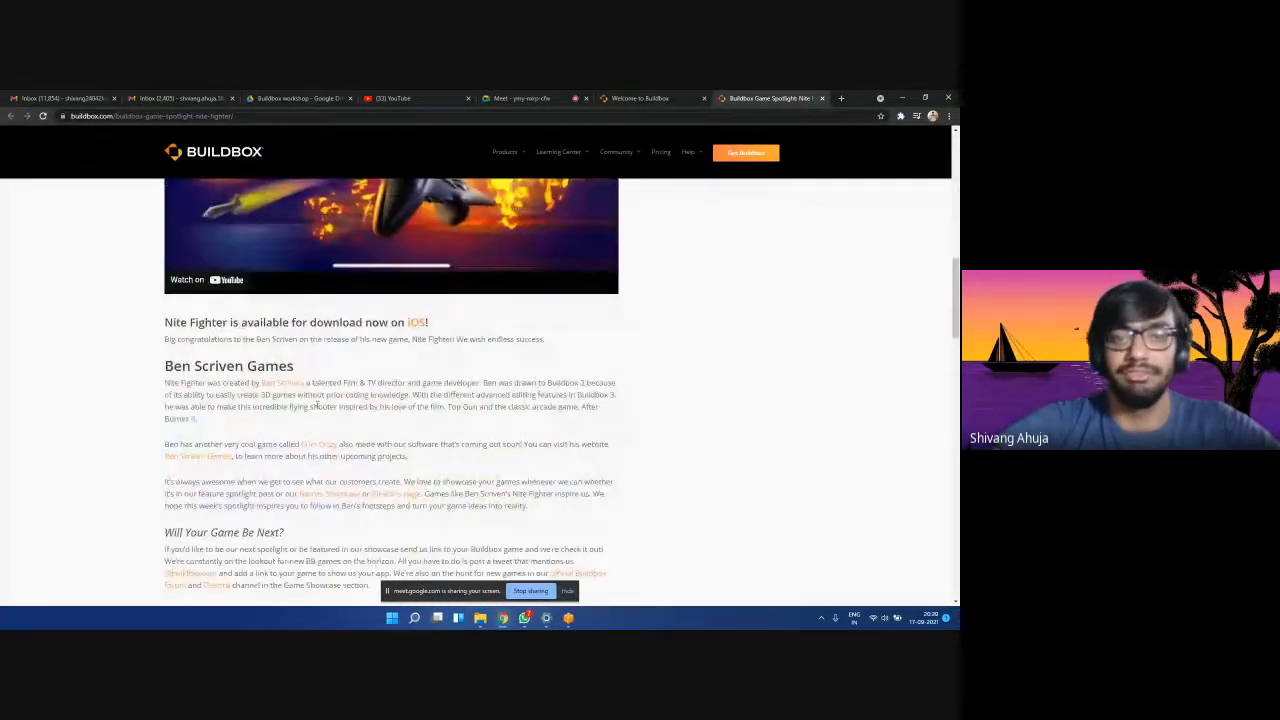
pyautogui.scroll(-3, 395, 417)
pyautogui.scroll(5, 395, 419)
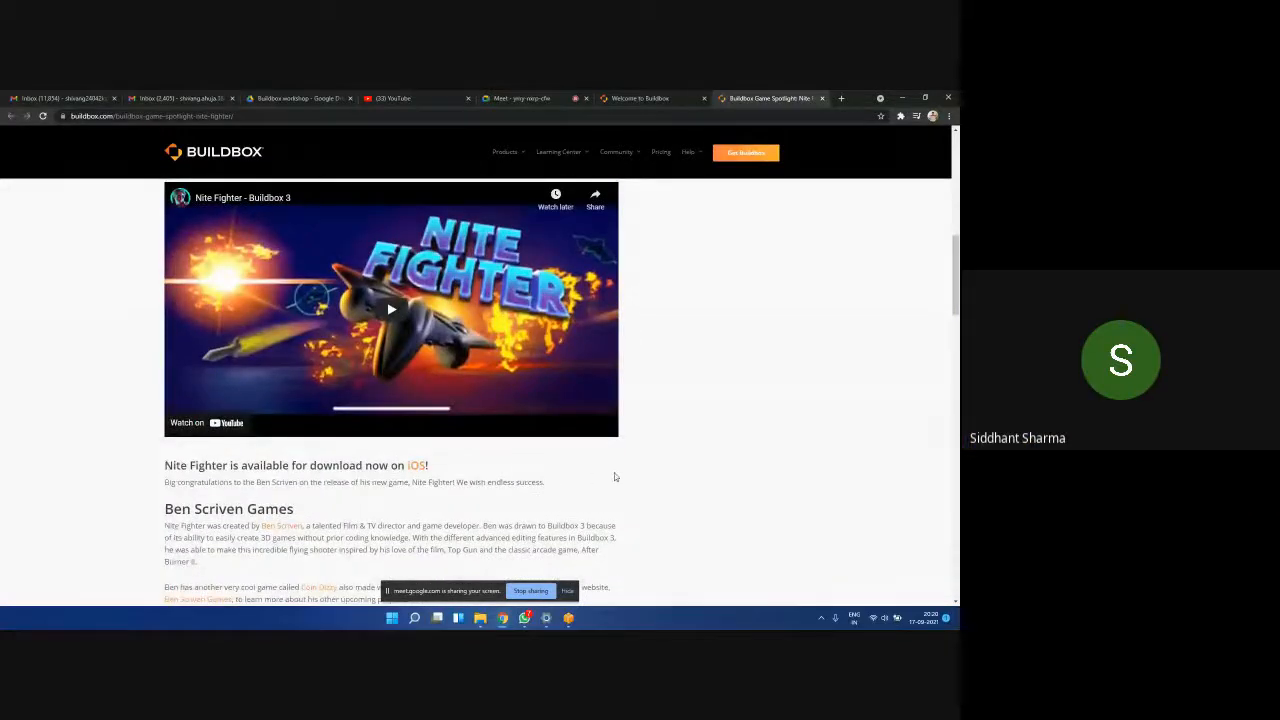
pyautogui.scroll(10, 700, 410)
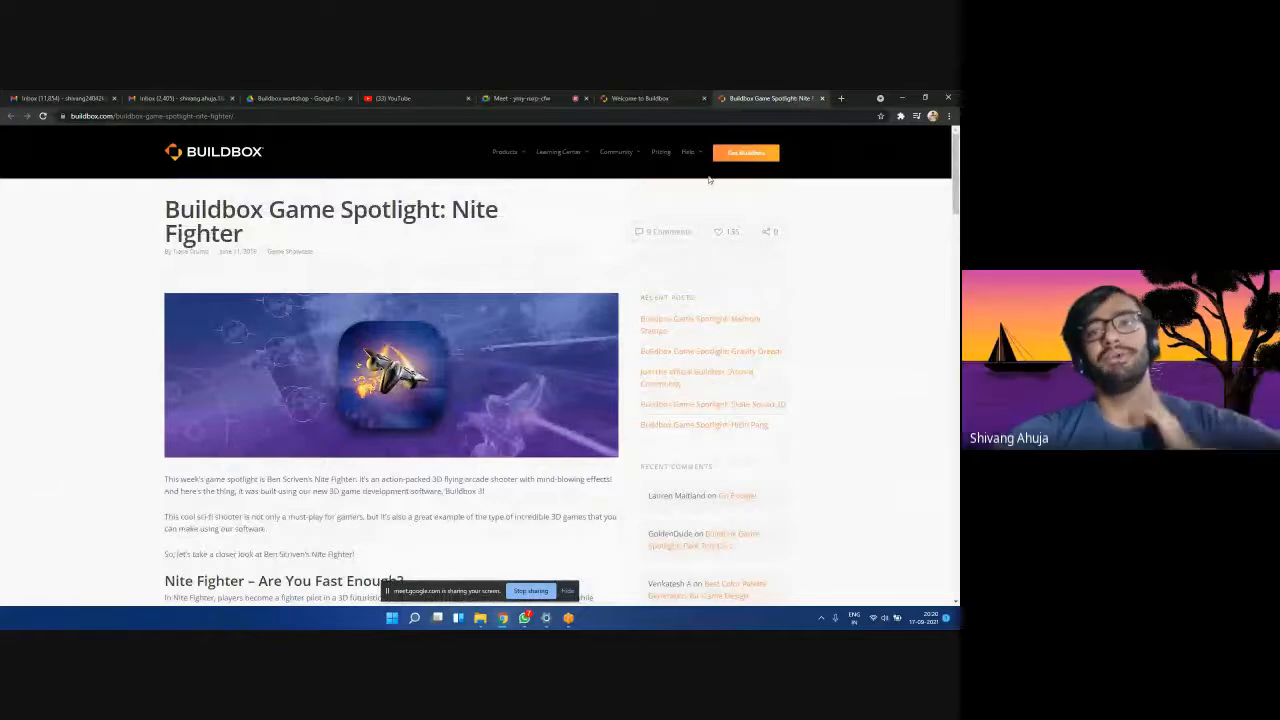
pyautogui.click(645, 98)
pyautogui.scroll(10, 306, 371)
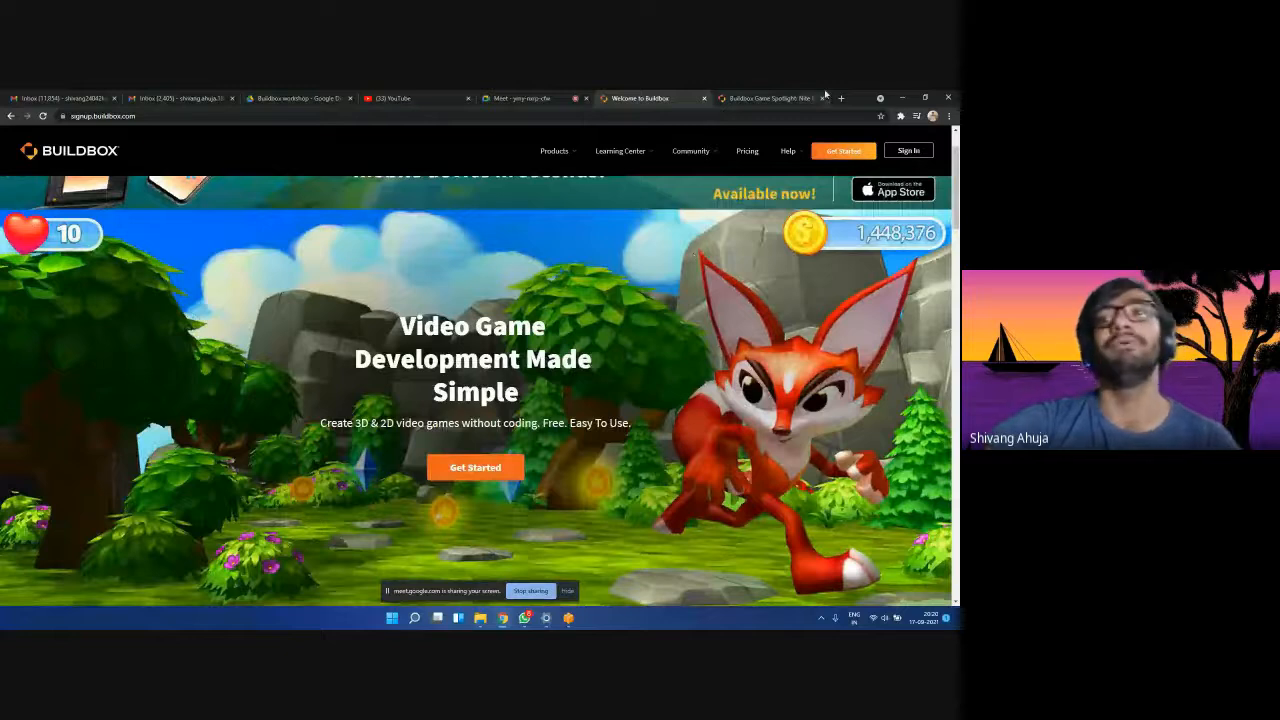
pyautogui.click(789, 95)
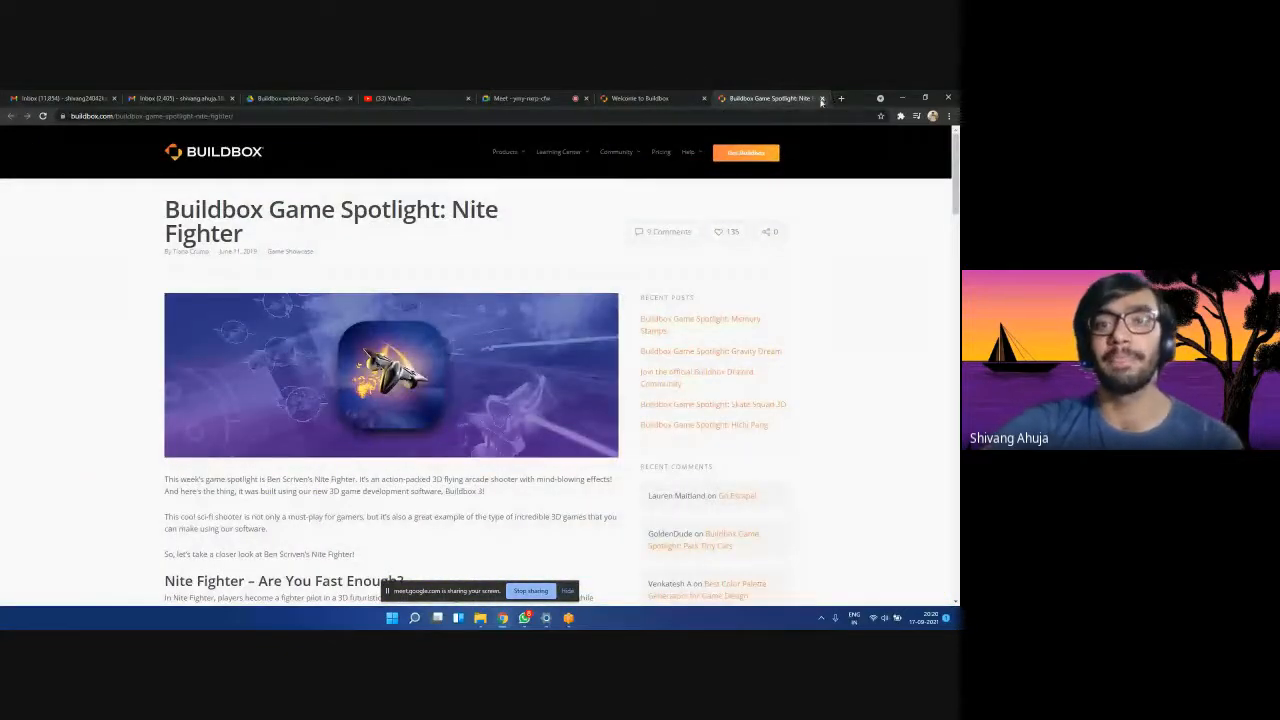
pyautogui.click(822, 98)
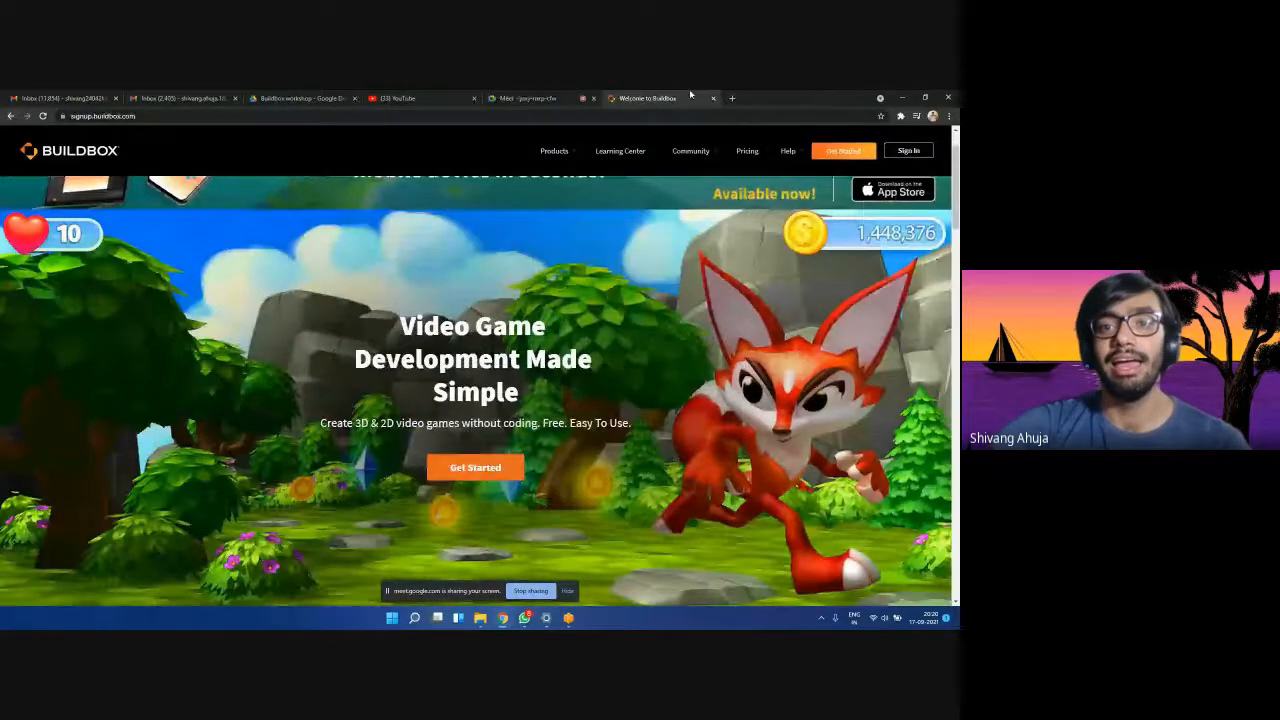
pyautogui.click(904, 95)
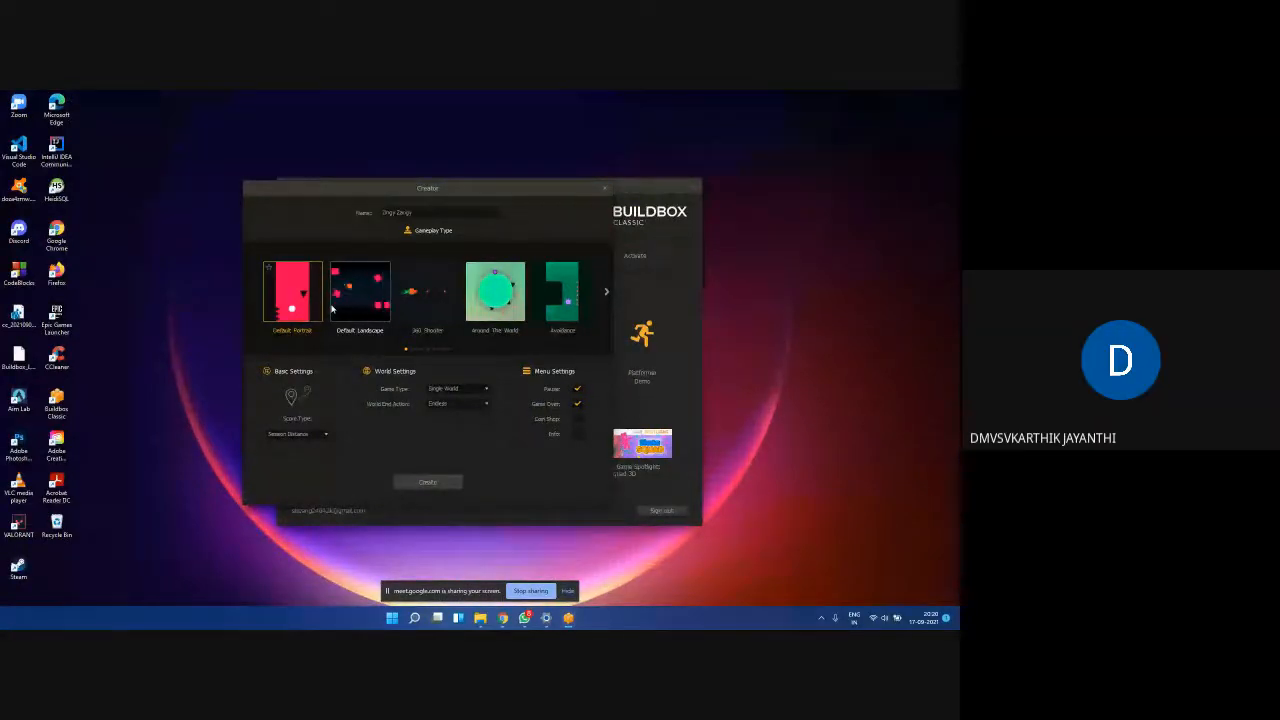
pyautogui.moveTo(502, 617)
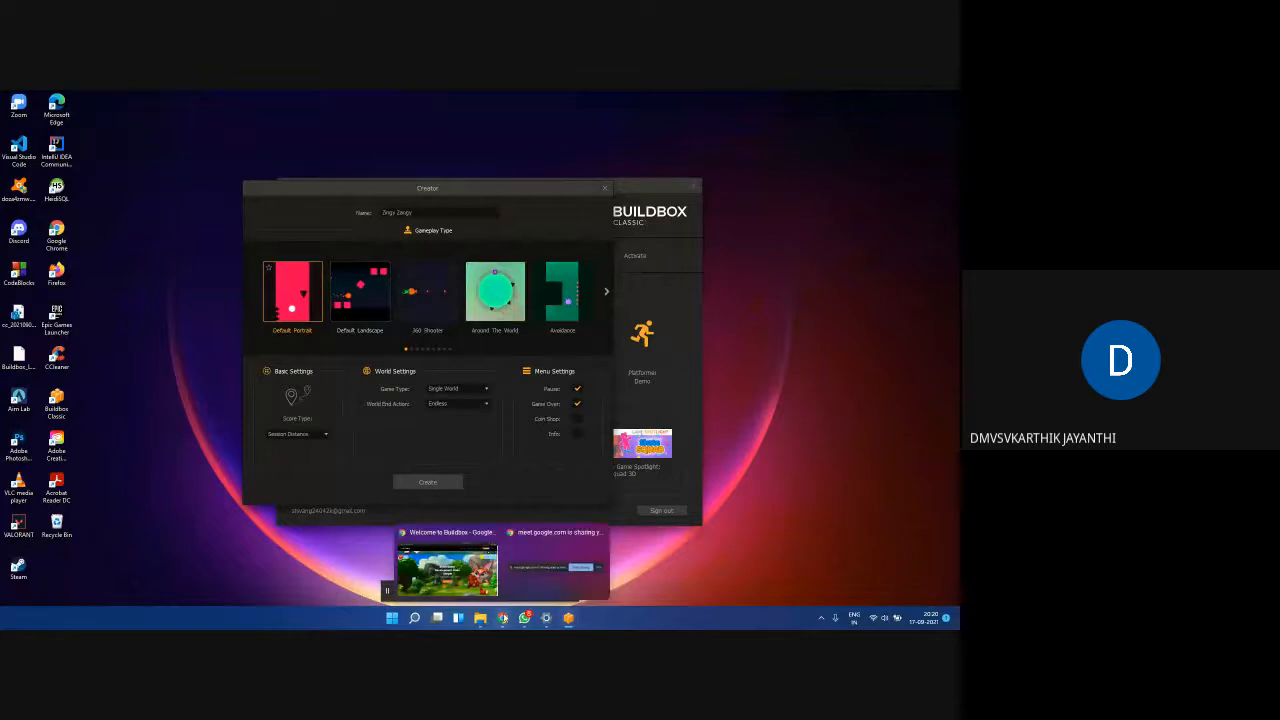
pyautogui.click(447, 562)
pyautogui.click(555, 97)
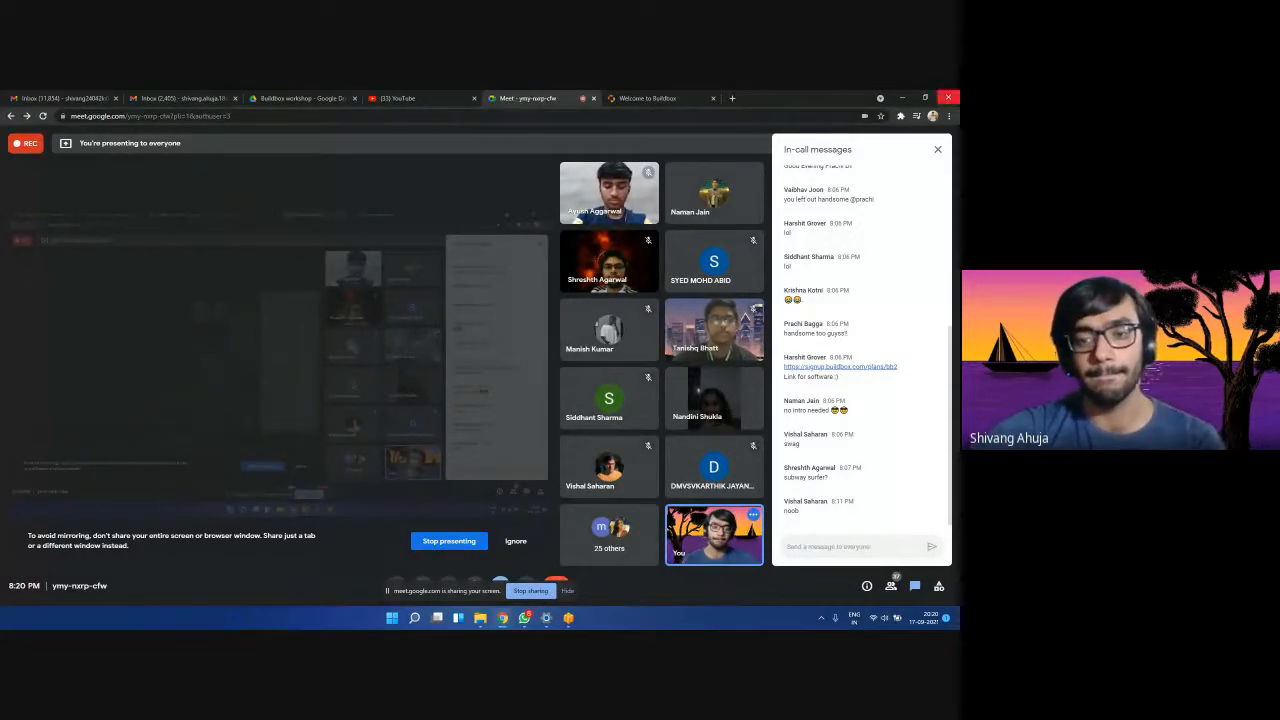
pyautogui.click(902, 96)
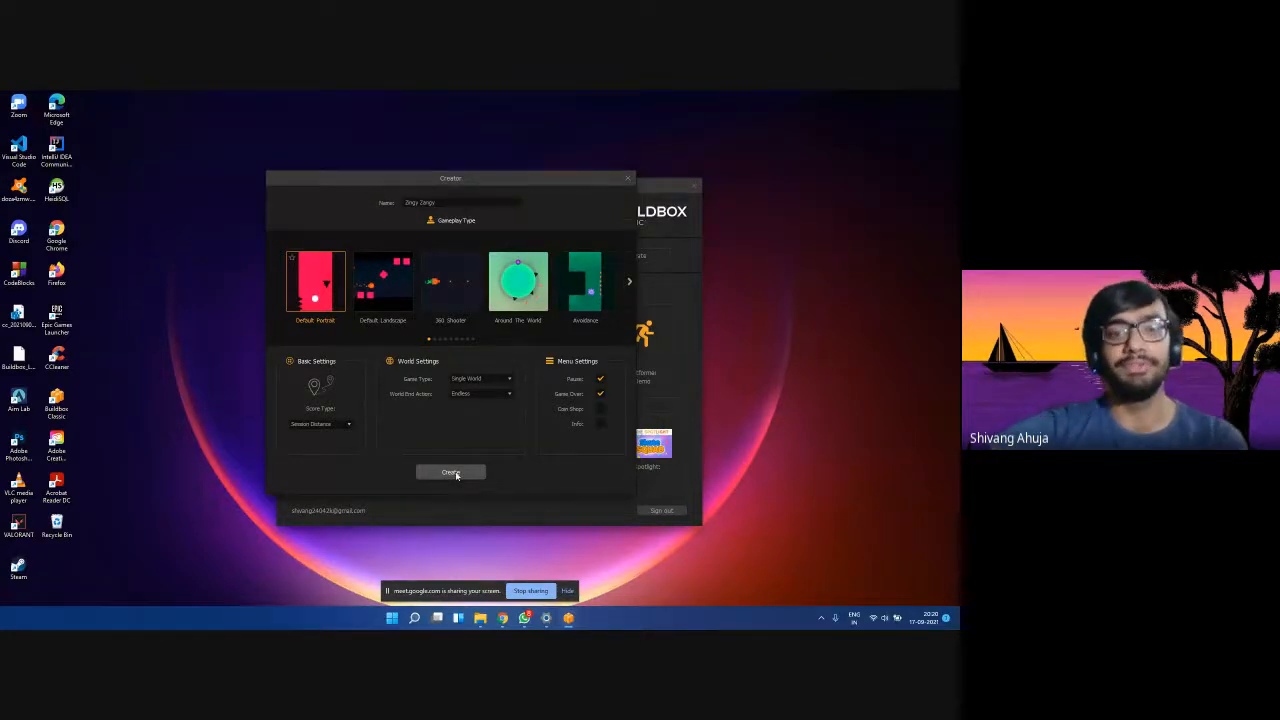
pyautogui.click(453, 199)
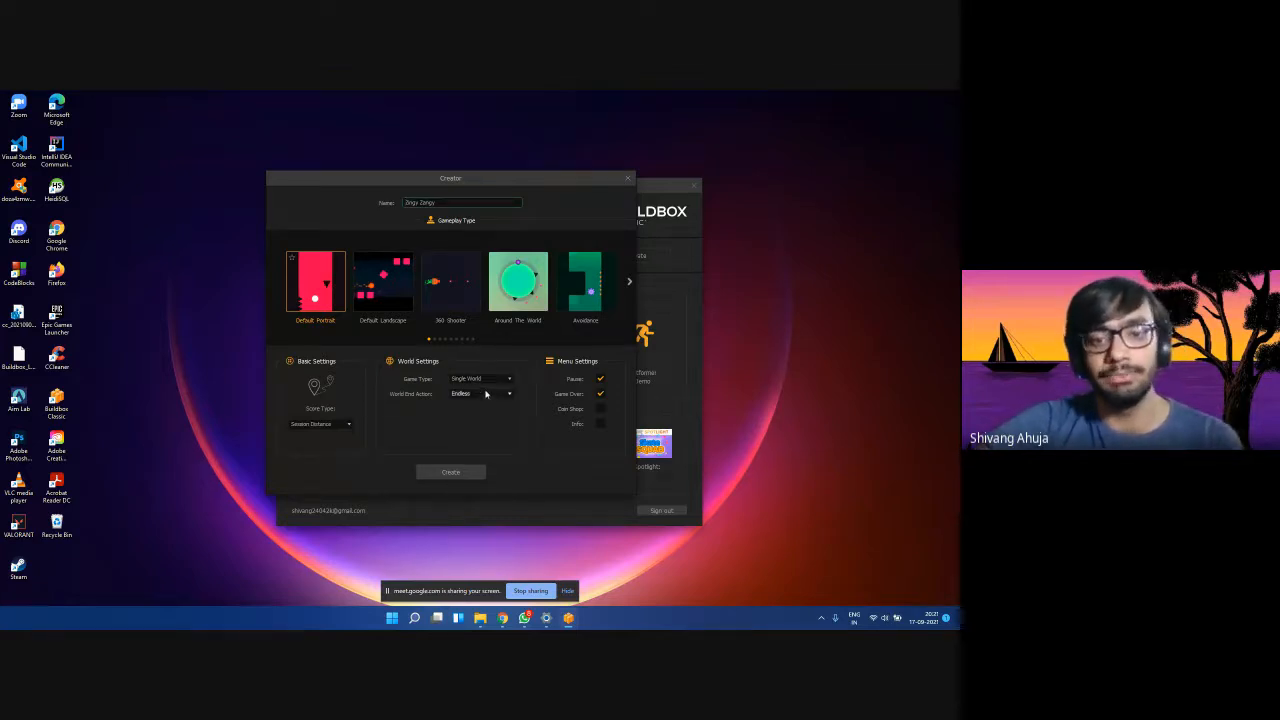
# Create the Zingy Zangy project, then look through the File menu's Open Recent and Export entries.
pyautogui.click(450, 472)
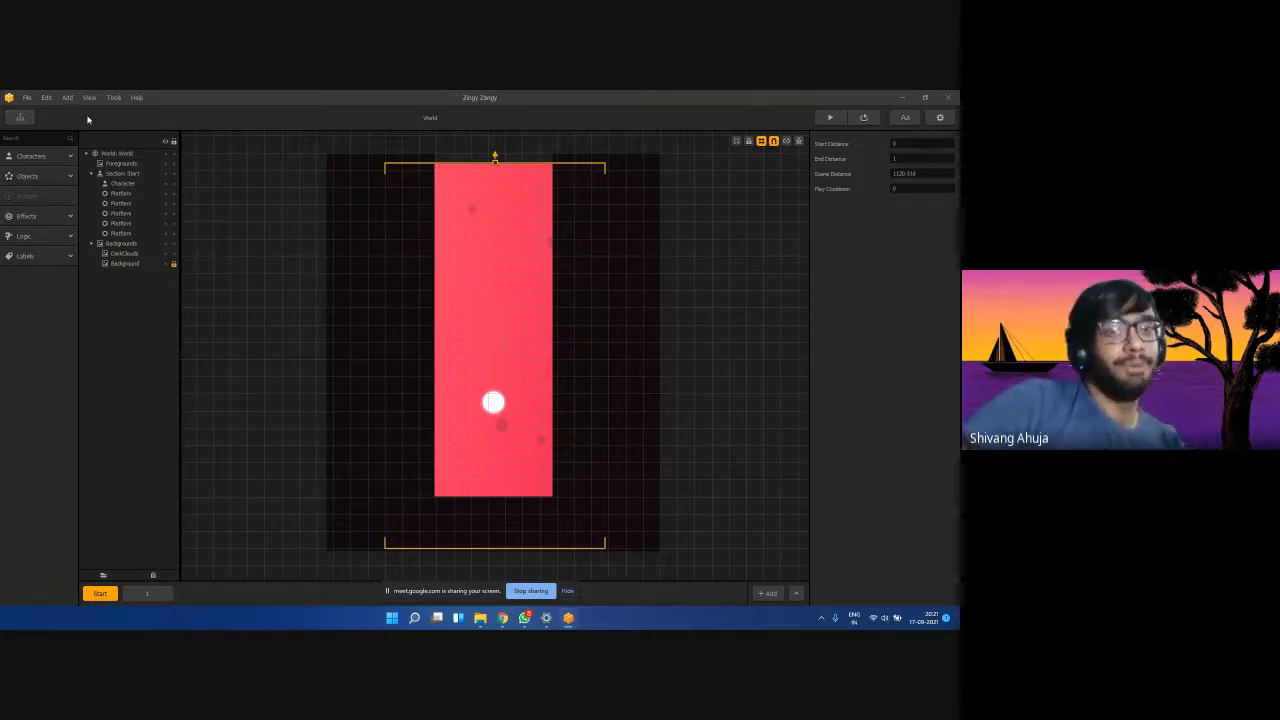
pyautogui.click(30, 97)
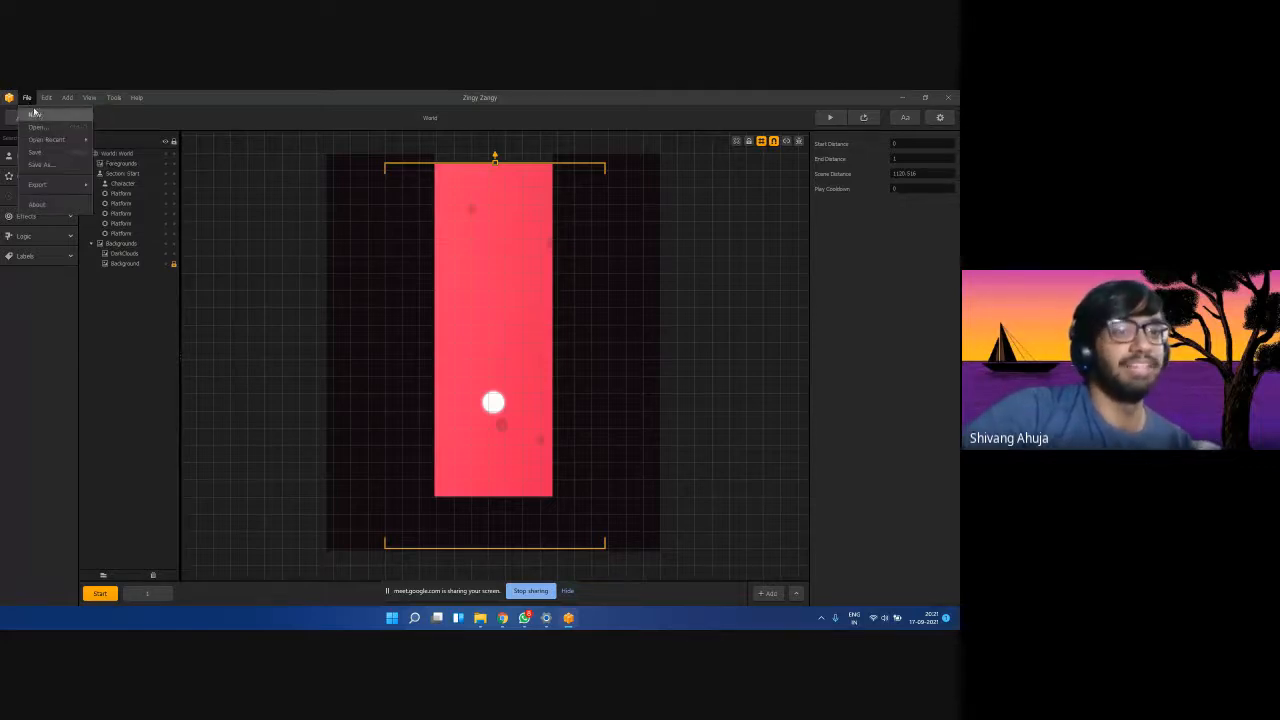
pyautogui.moveTo(50, 139)
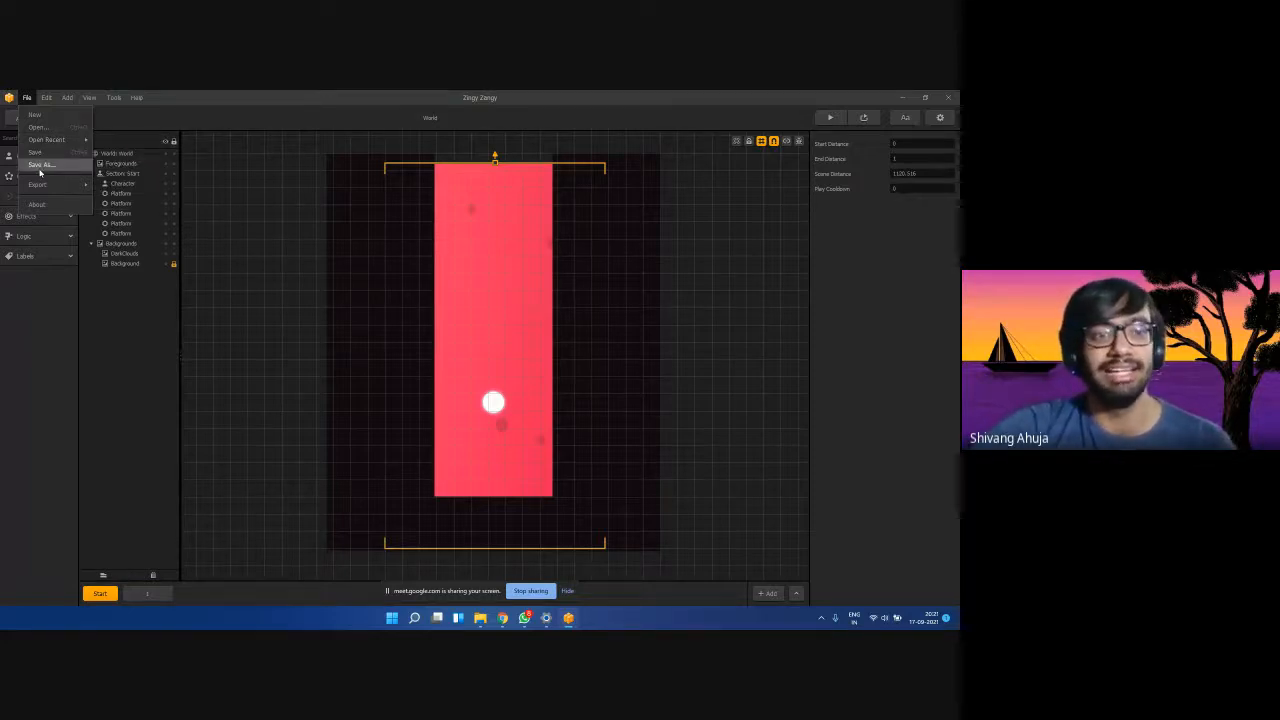
pyautogui.moveTo(57, 192)
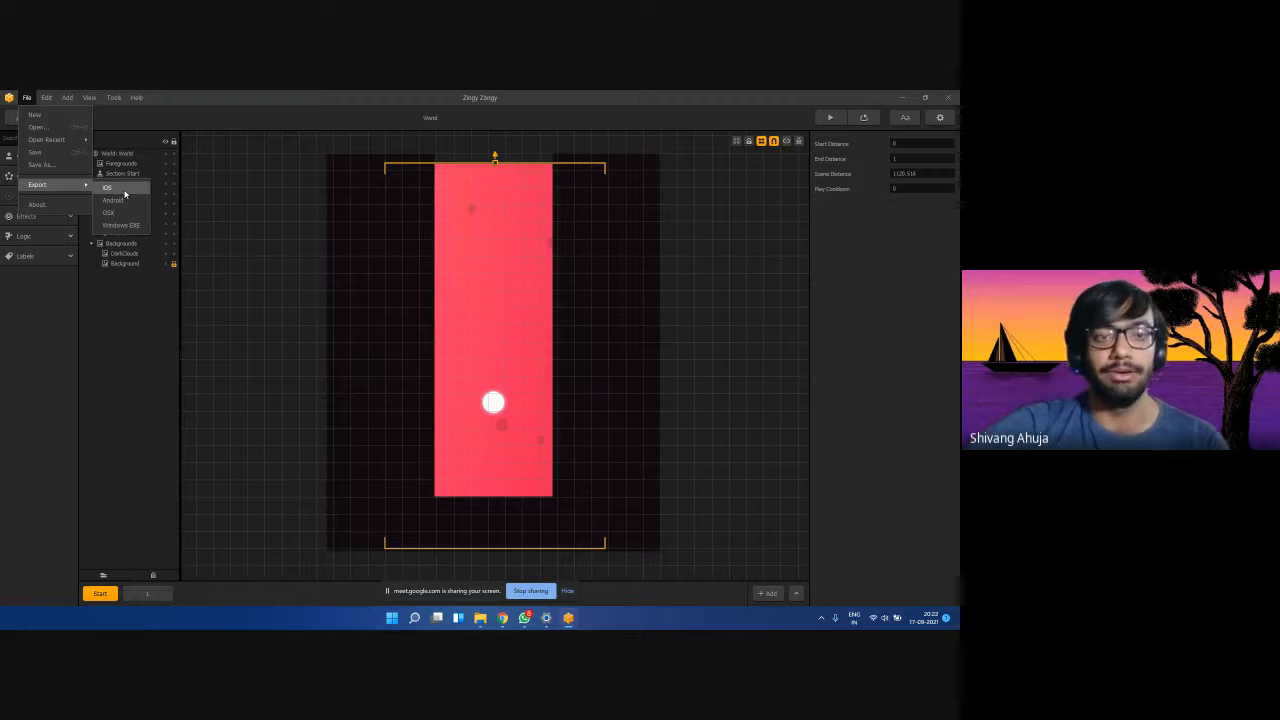
pyautogui.click(254, 170)
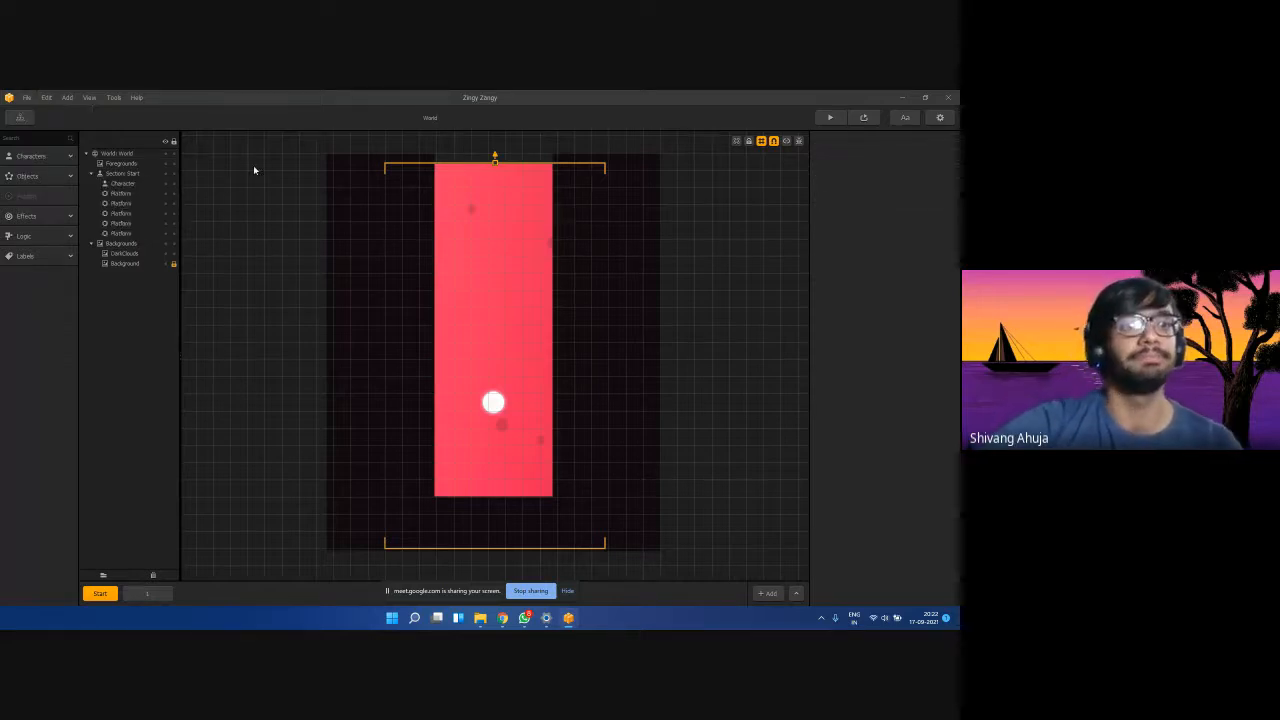
pyautogui.click(53, 97)
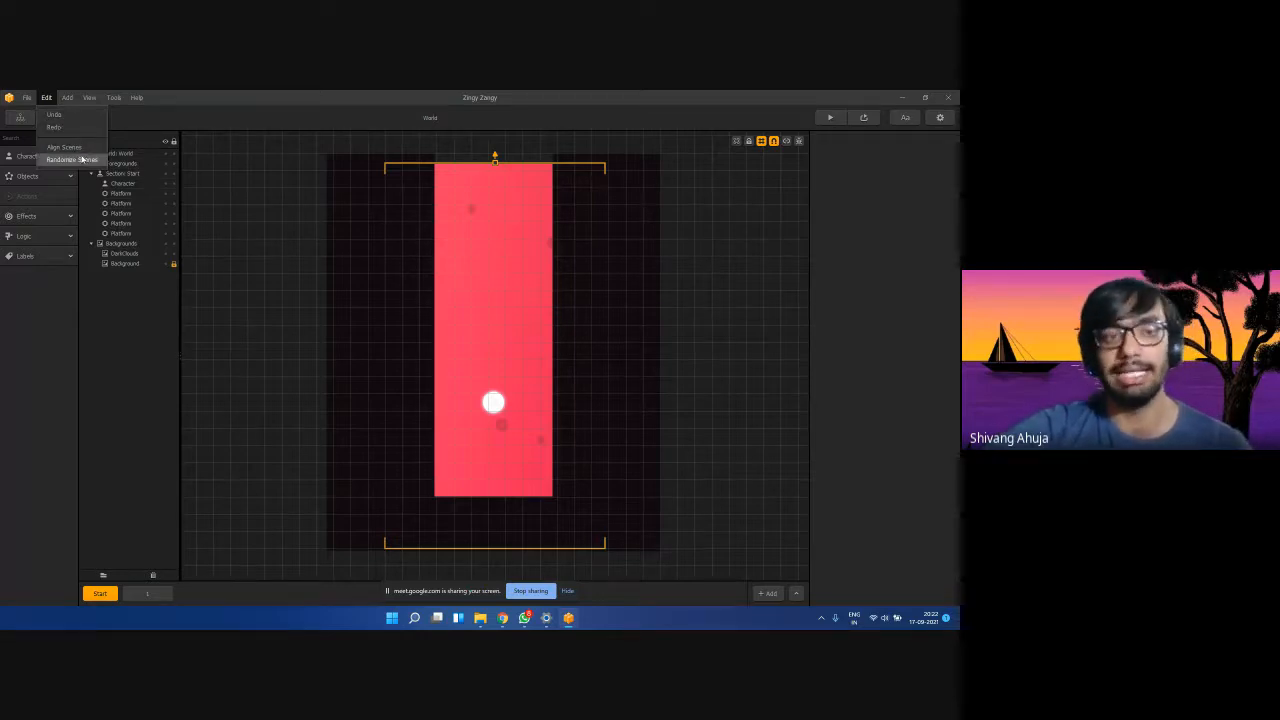
pyautogui.moveTo(70, 95)
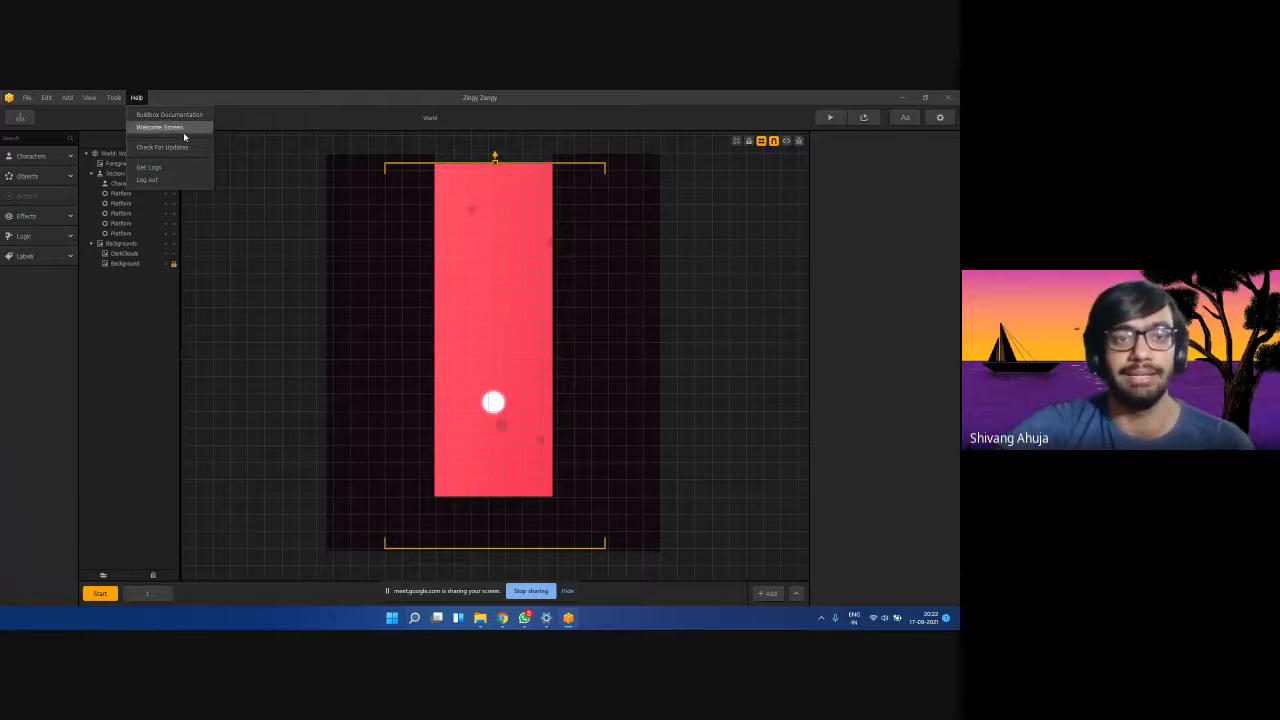
pyautogui.click(236, 162)
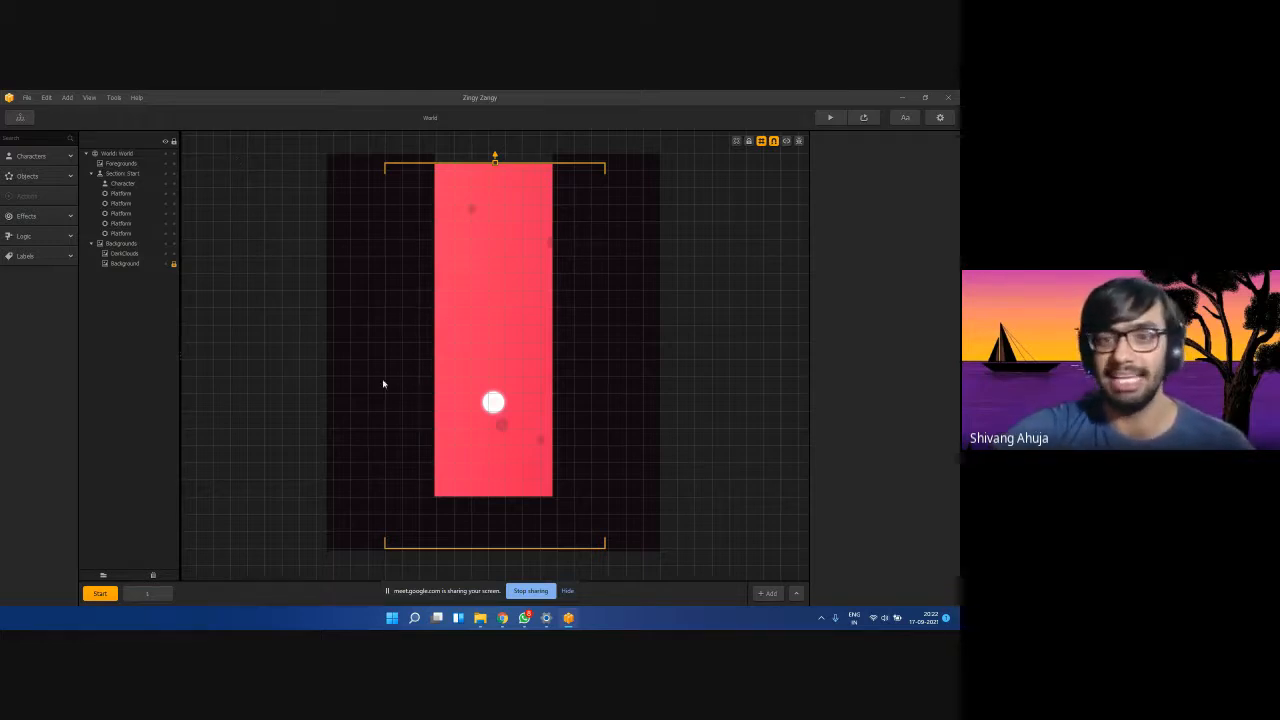
pyautogui.click(148, 594)
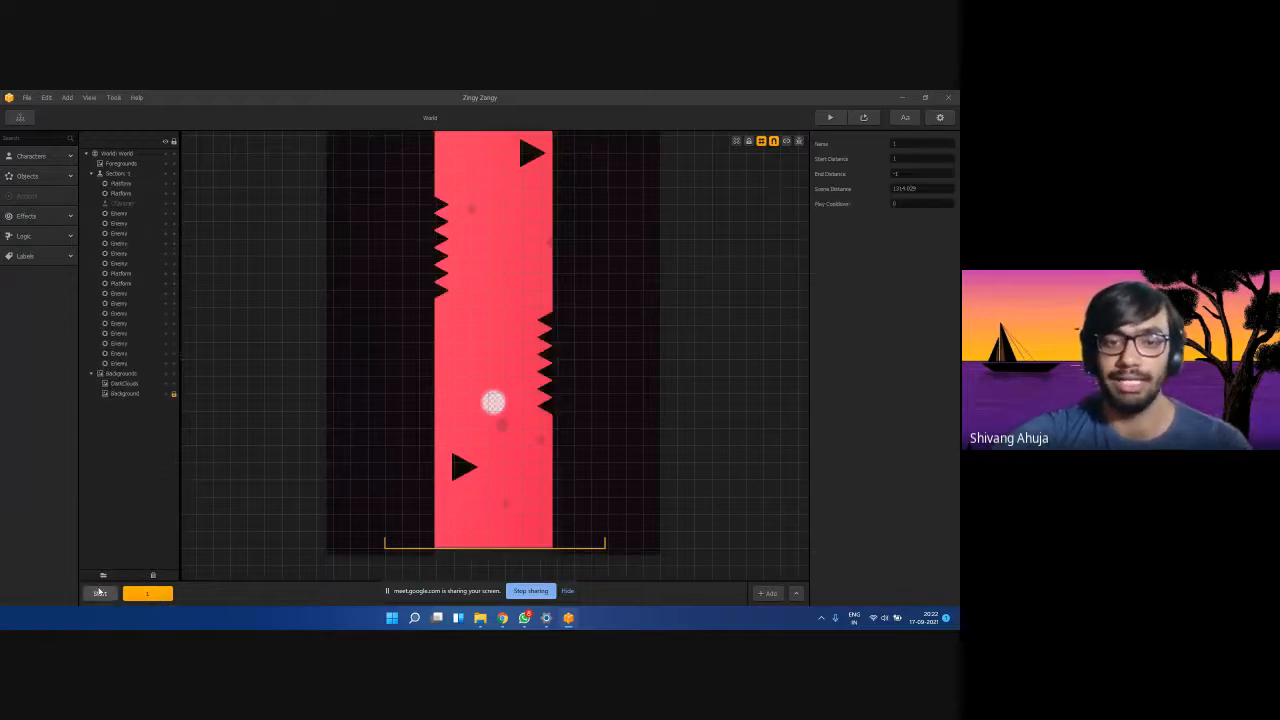
pyautogui.click(100, 593)
pyautogui.click(148, 594)
pyautogui.click(100, 593)
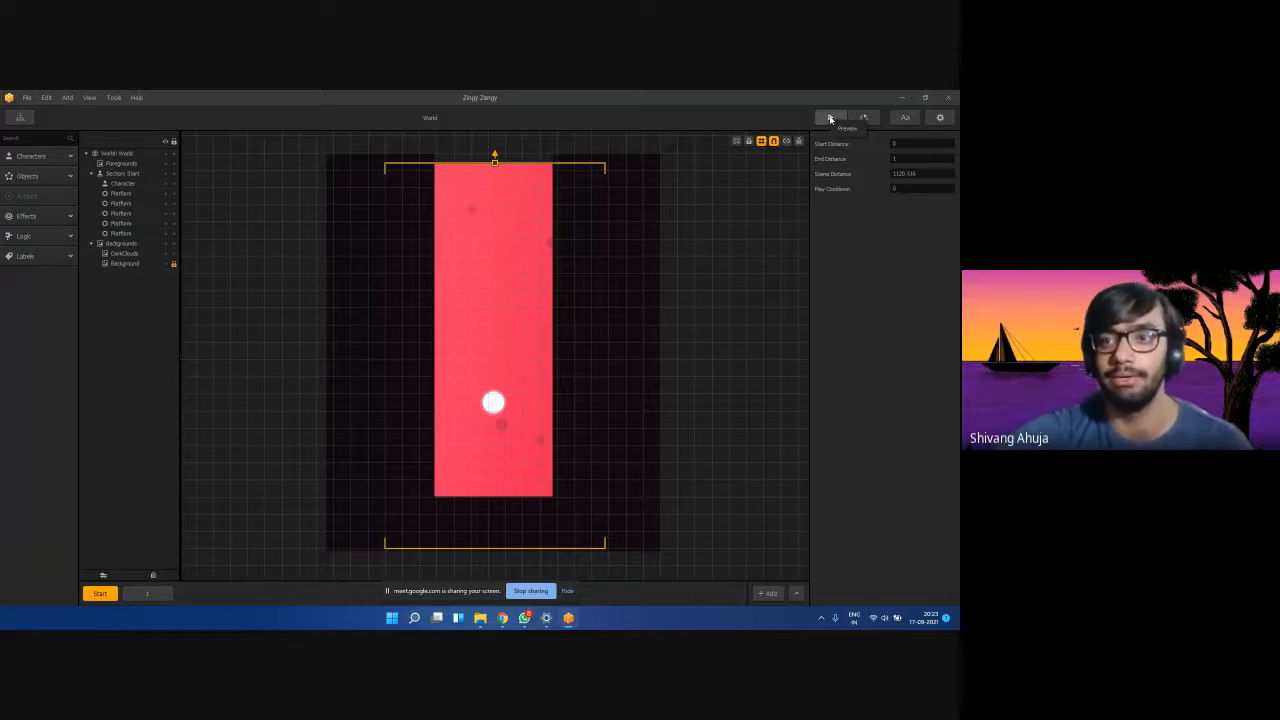
pyautogui.click(830, 119)
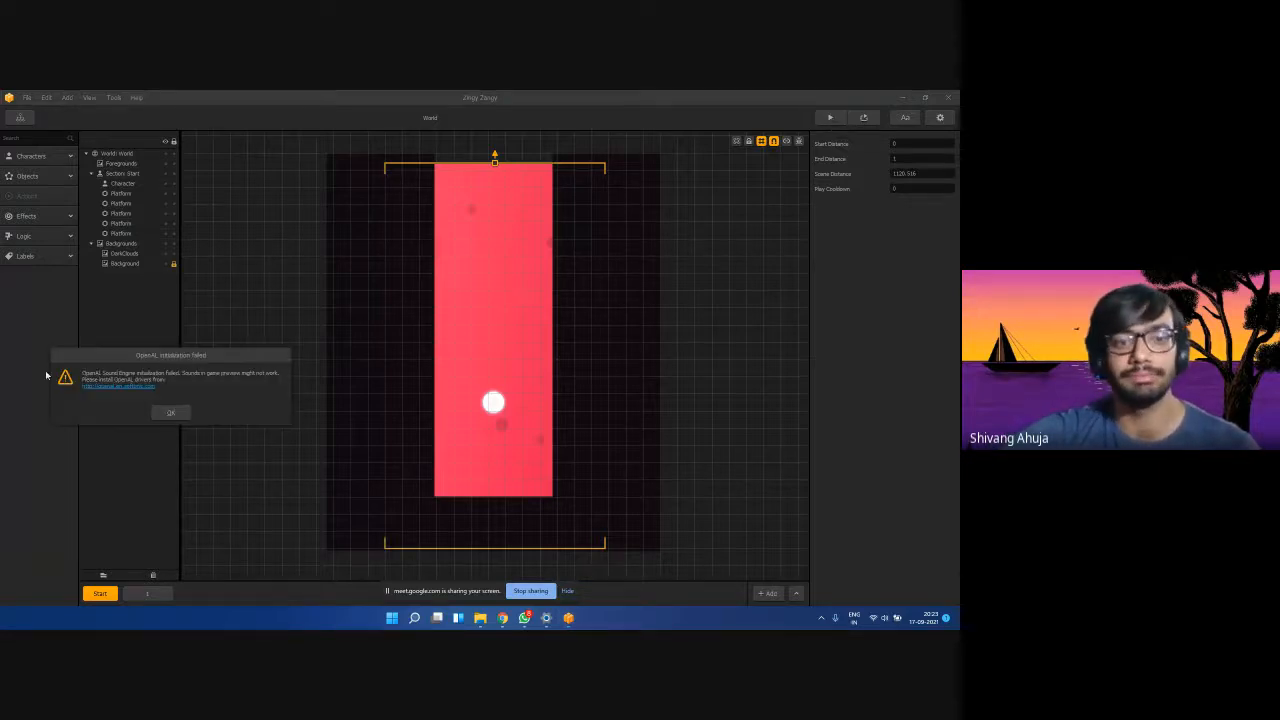
pyautogui.click(170, 412)
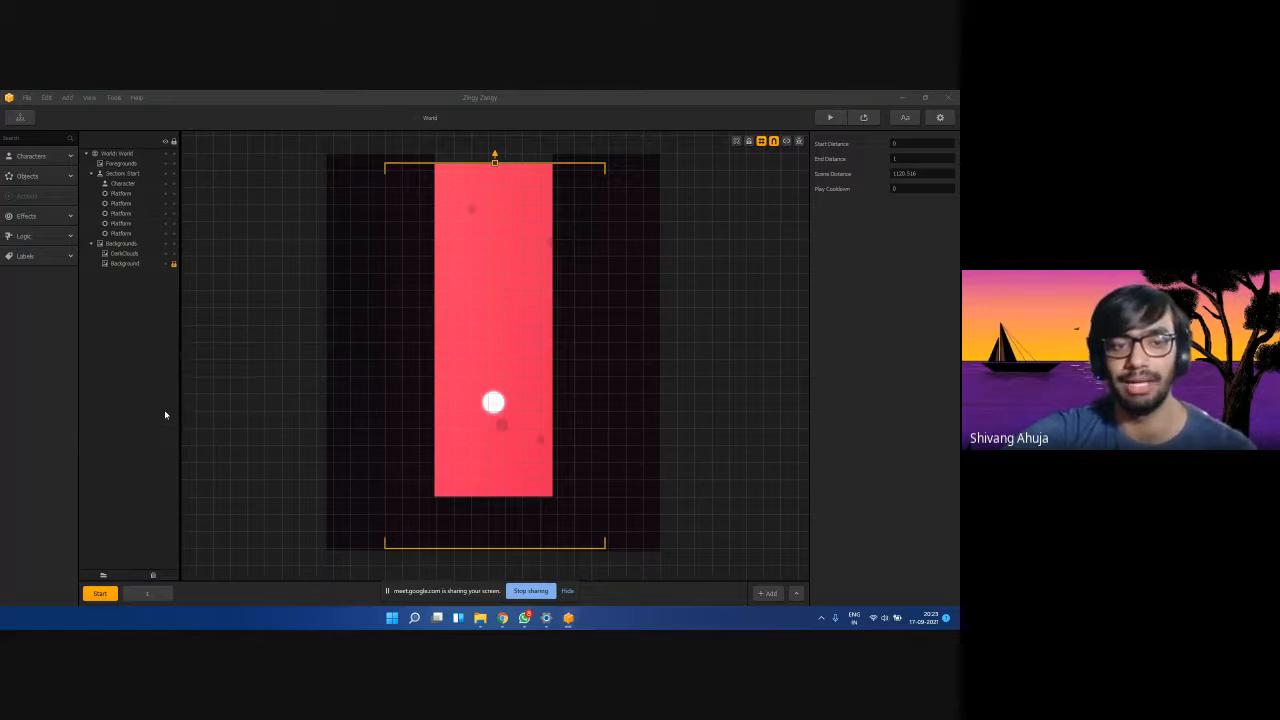
pyautogui.moveTo(283, 126); pyautogui.dragTo(255, 112)
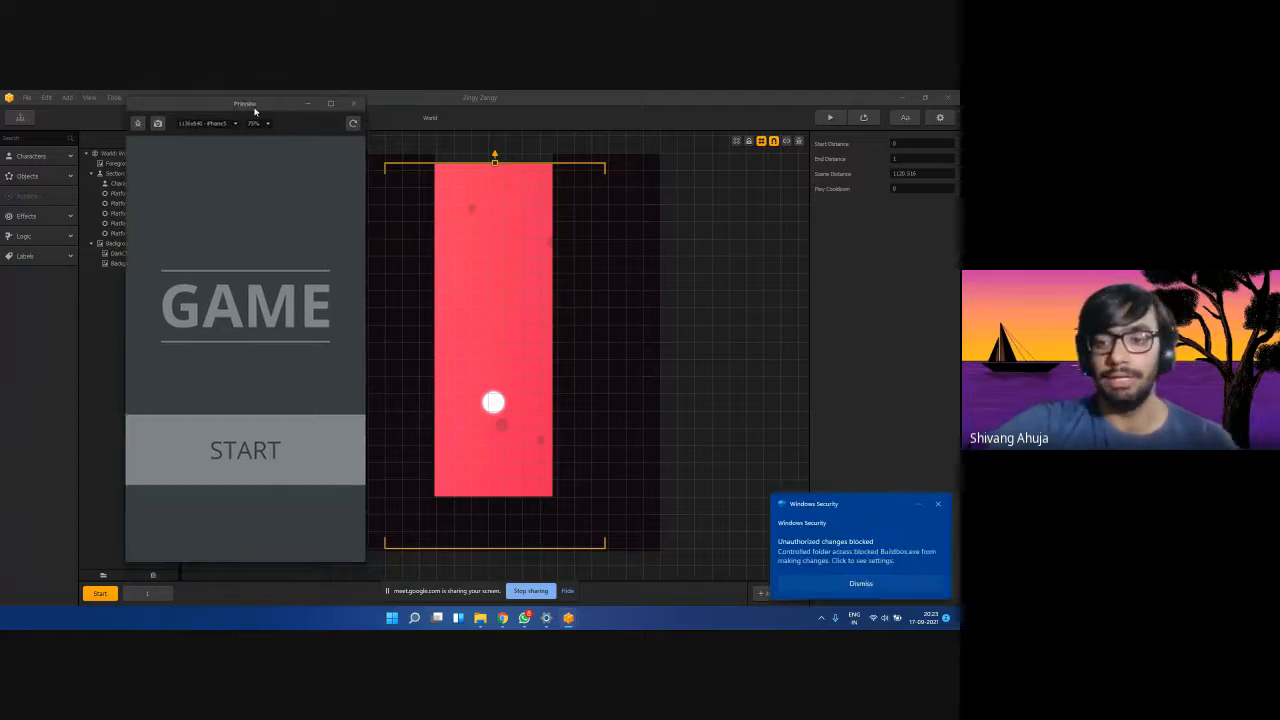
pyautogui.click(941, 505)
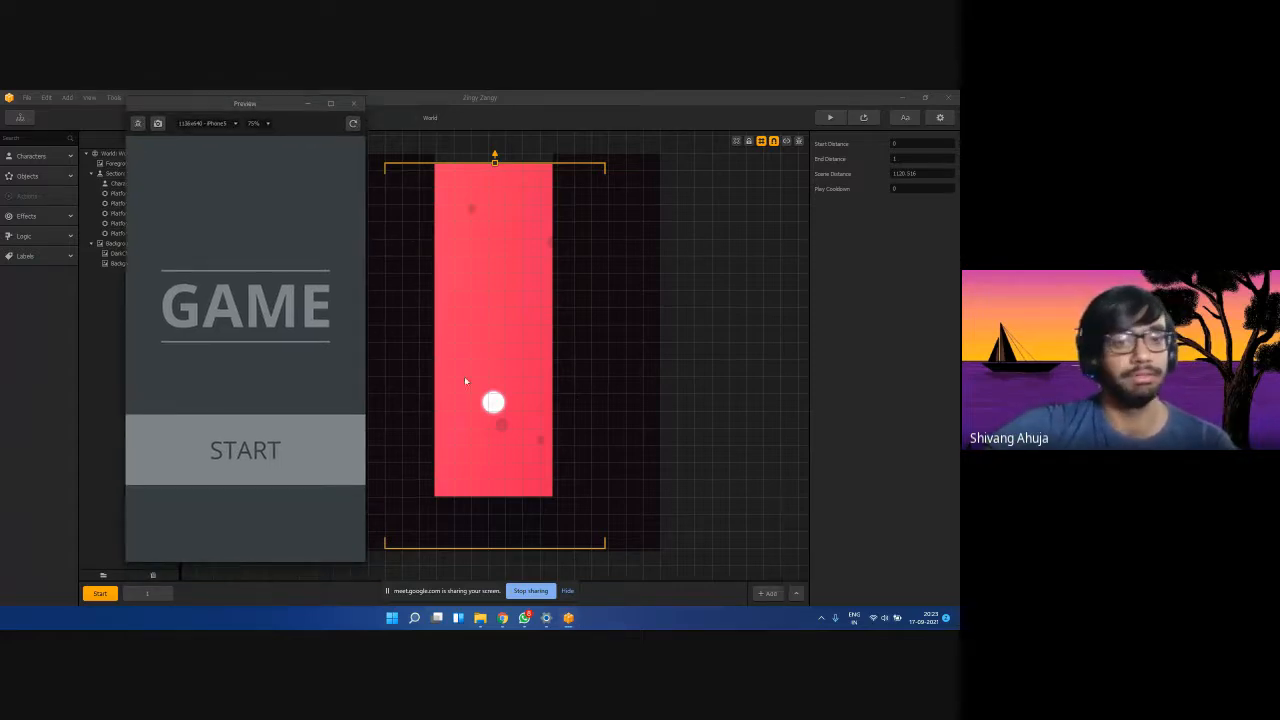
pyautogui.click(240, 452)
pyautogui.moveTo(259, 443)
pyautogui.mouseDown()
pyautogui.moveTo(264, 289)
pyautogui.moveTo(265, 496)
pyautogui.moveTo(237, 388)
pyautogui.moveTo(257, 336)
pyautogui.moveTo(254, 295)
pyautogui.moveTo(255, 464)
pyautogui.moveTo(238, 458)
pyautogui.moveTo(270, 445)
pyautogui.moveTo(257, 450)
pyautogui.moveTo(253, 426)
pyautogui.moveTo(245, 472)
pyautogui.moveTo(272, 472)
pyautogui.moveTo(271, 450)
pyautogui.moveTo(234, 465)
pyautogui.mouseUp()
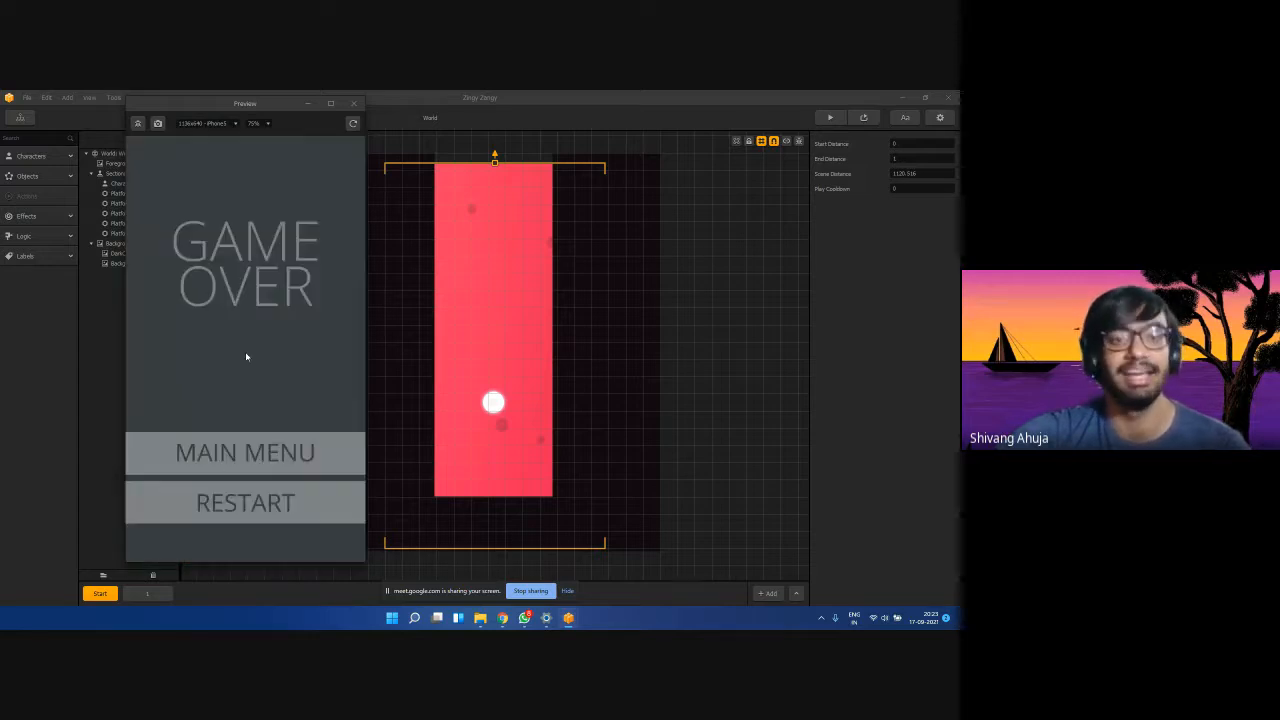
pyautogui.click(231, 504)
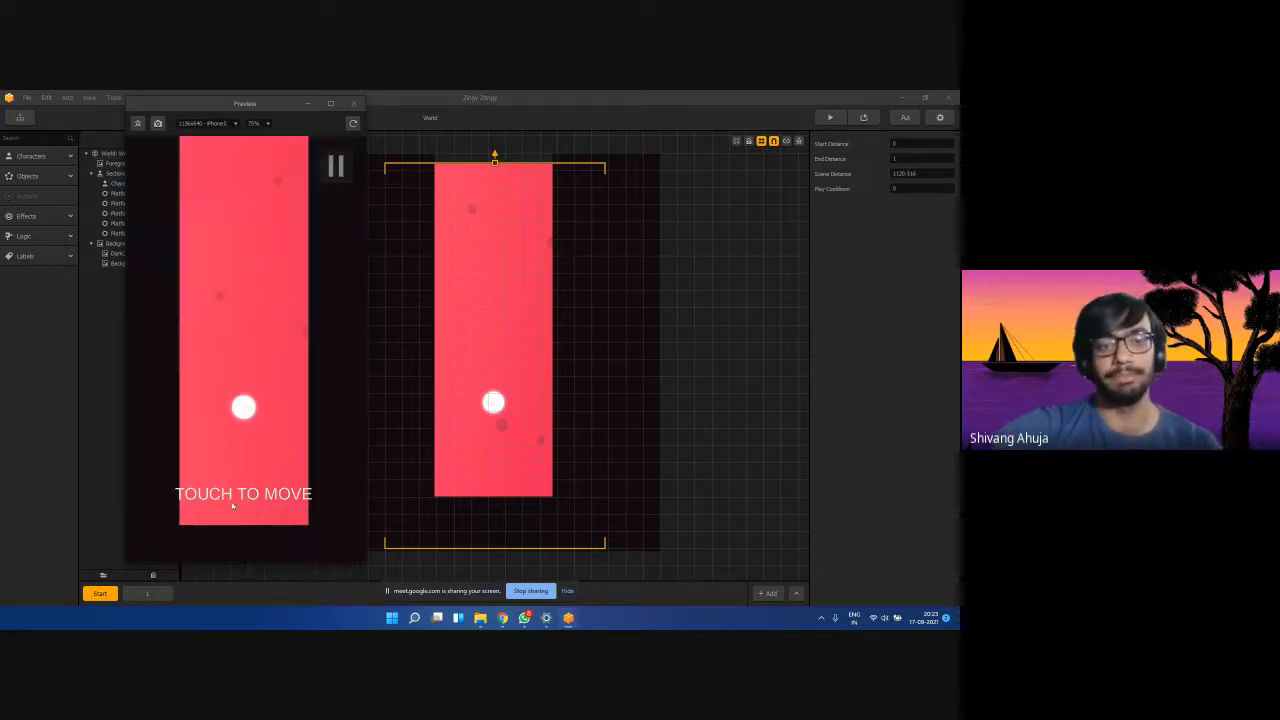
pyautogui.moveTo(230, 422)
pyautogui.mouseDown()
pyautogui.moveTo(260, 517)
pyautogui.moveTo(277, 503)
pyautogui.moveTo(229, 311)
pyautogui.moveTo(280, 303)
pyautogui.moveTo(237, 326)
pyautogui.moveTo(260, 315)
pyautogui.moveTo(249, 319)
pyautogui.moveTo(294, 327)
pyautogui.moveTo(248, 340)
pyautogui.mouseUp()
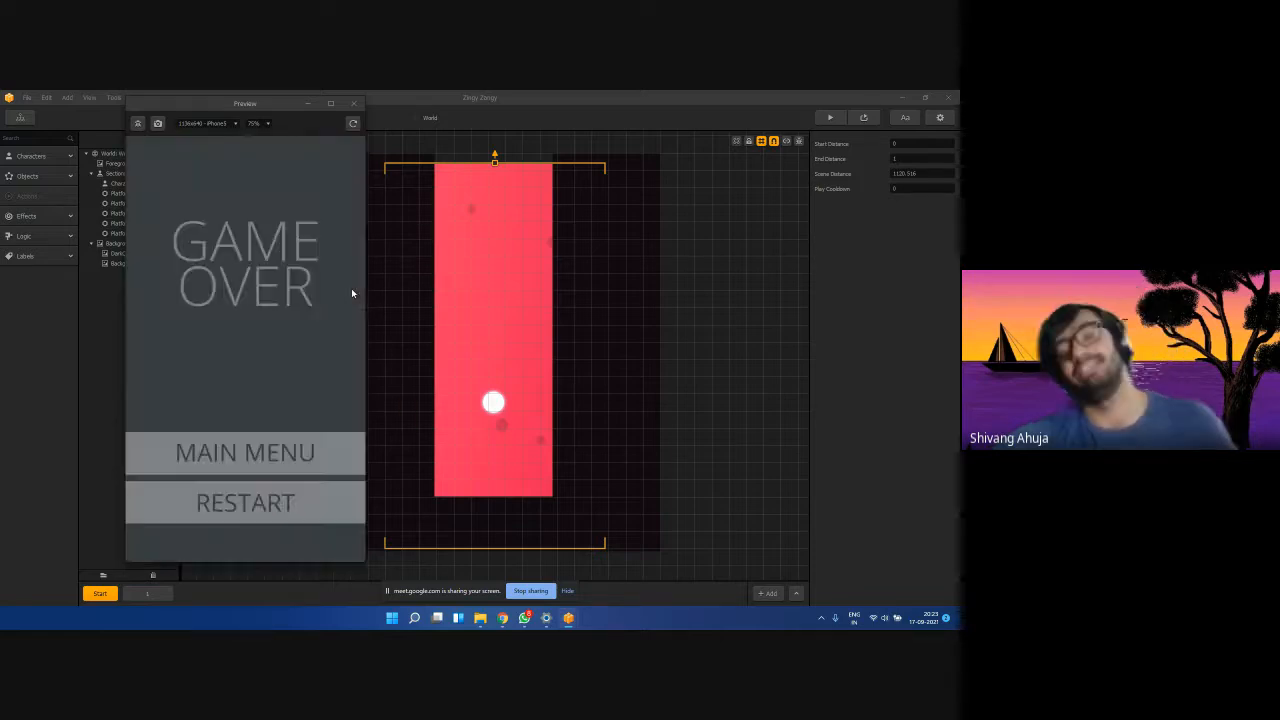
pyautogui.click(354, 104)
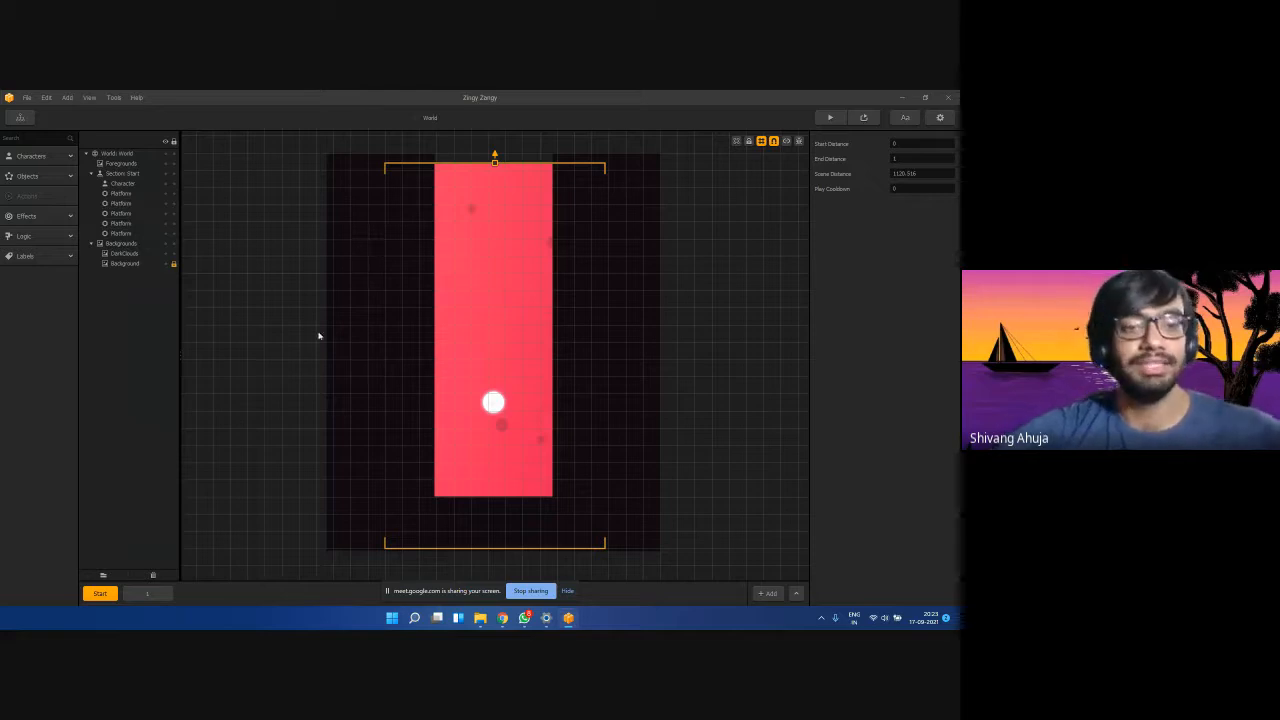
# Inspect the Start section's left, bottom, right and top-right platforms and the Character ball.
pyautogui.click(403, 355)
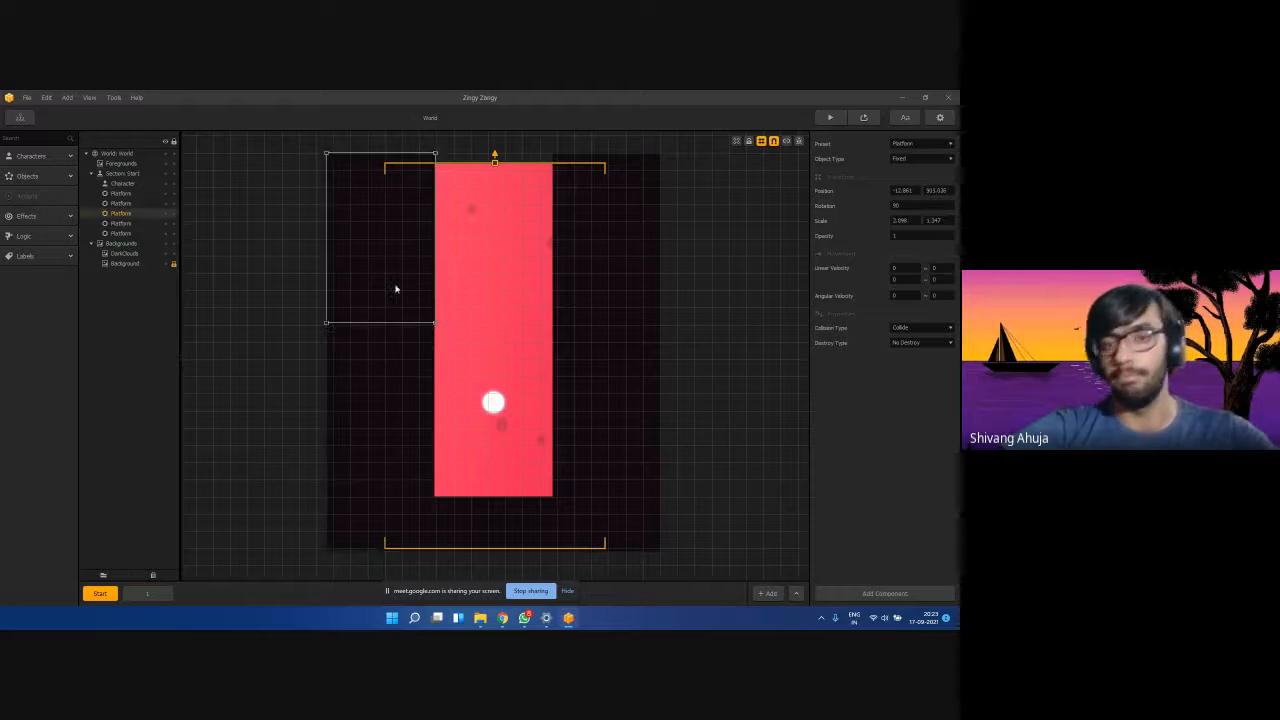
pyautogui.click(575, 505)
pyautogui.click(597, 443)
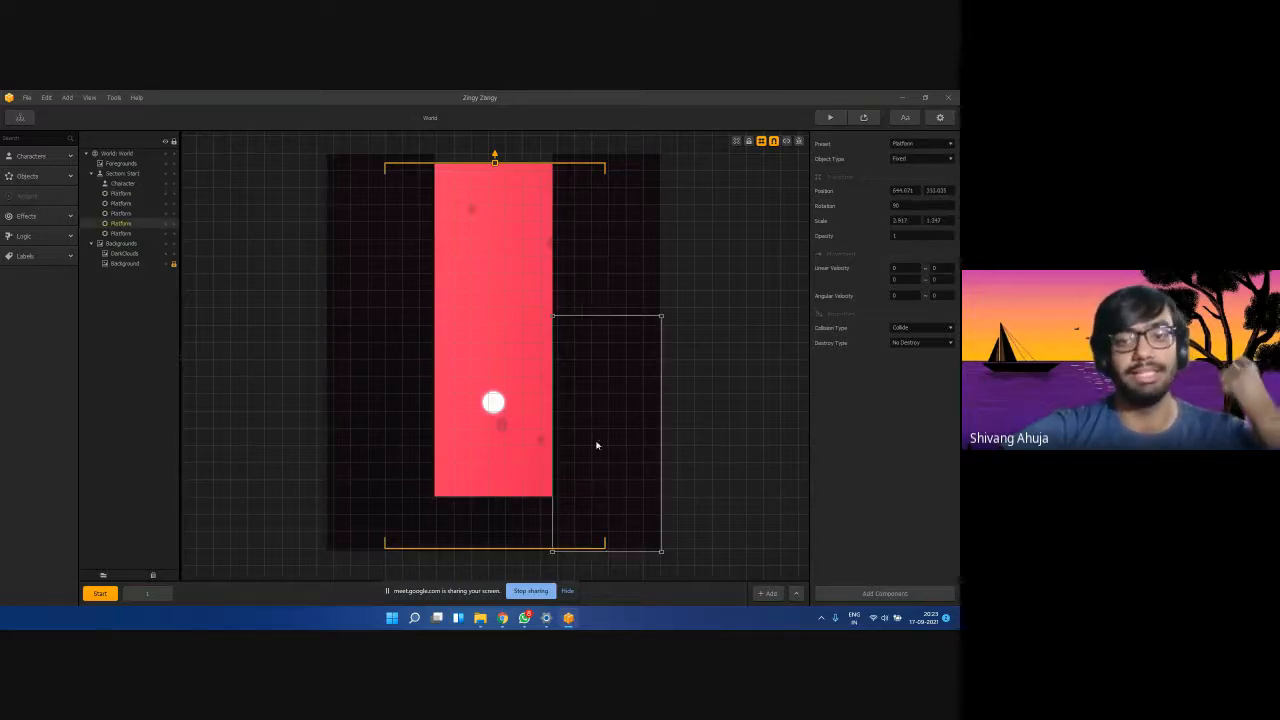
pyautogui.click(588, 306)
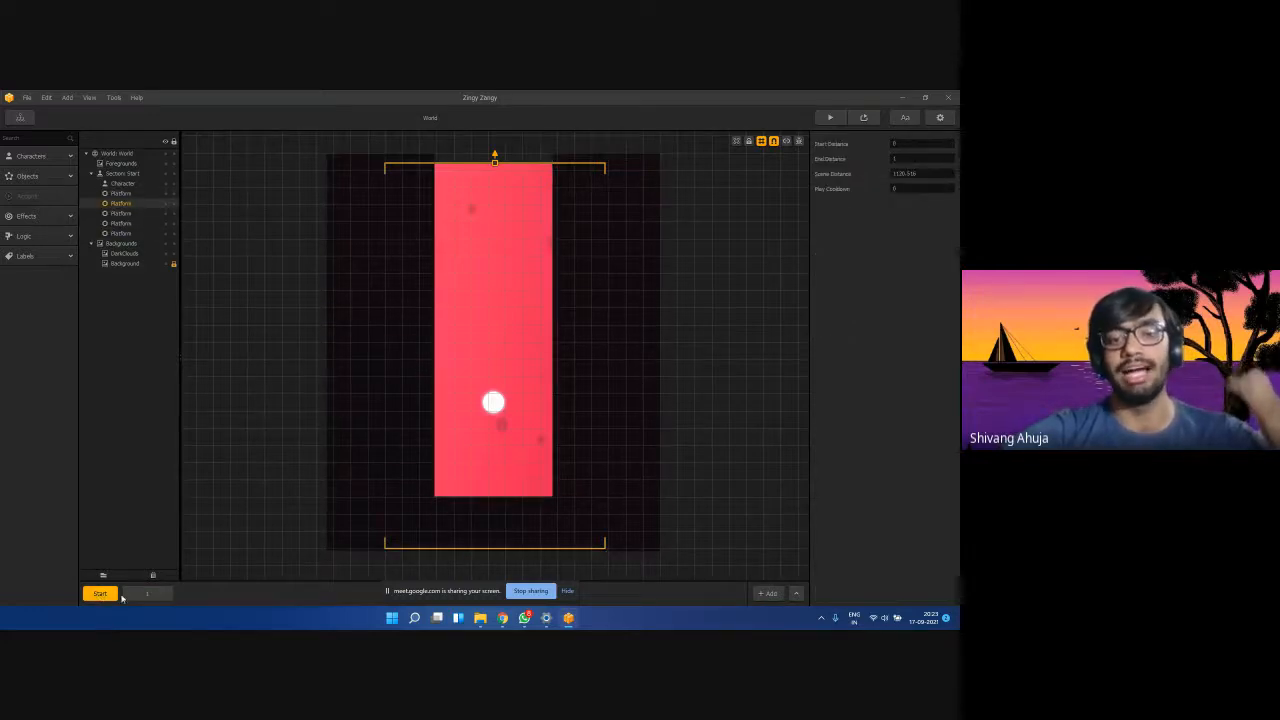
pyautogui.click(490, 528)
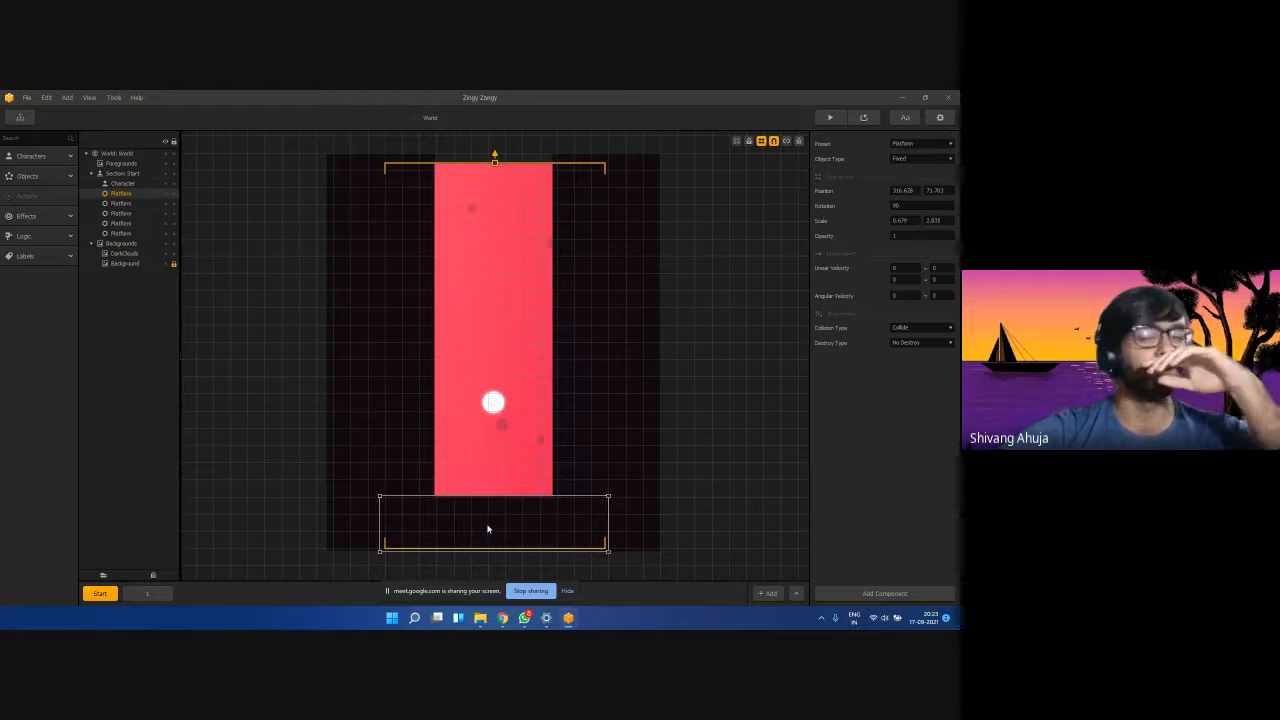
pyautogui.click(493, 402)
# Switch to section 1 and inspect its wall spike enemies and the bottom triangle enemy.
pyautogui.click(159, 595)
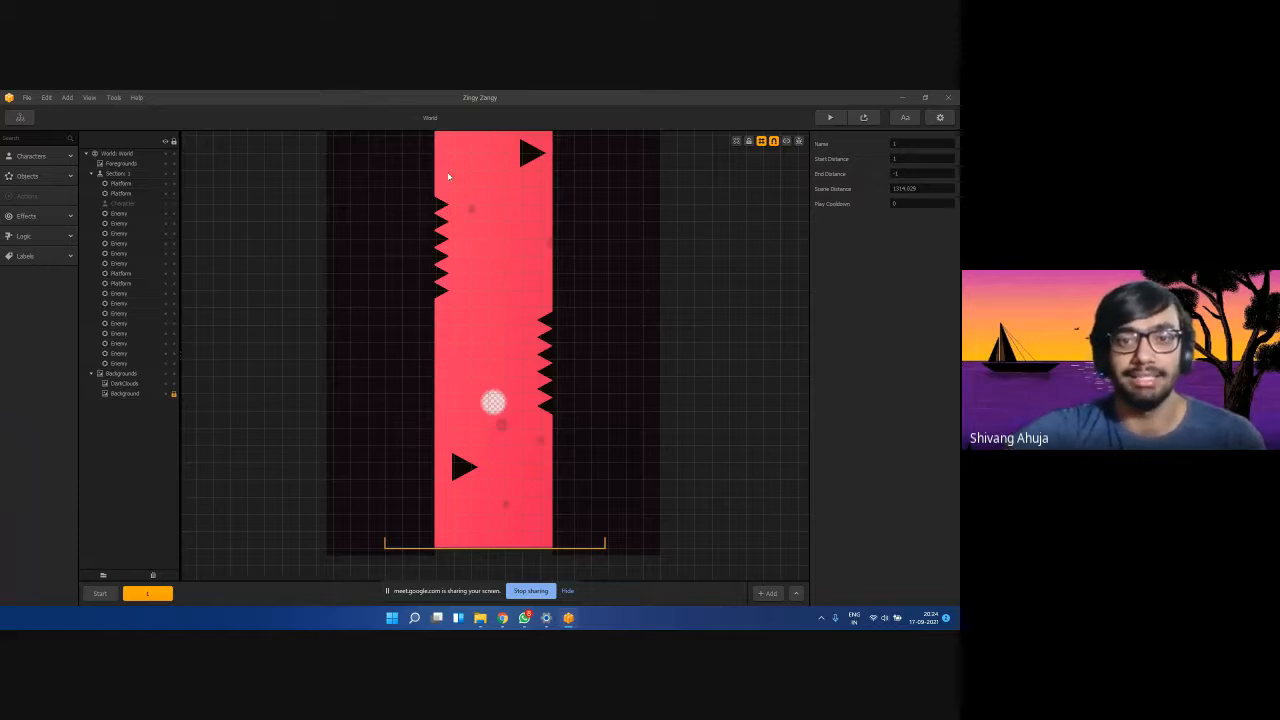
pyautogui.click(550, 321)
pyautogui.click(548, 336)
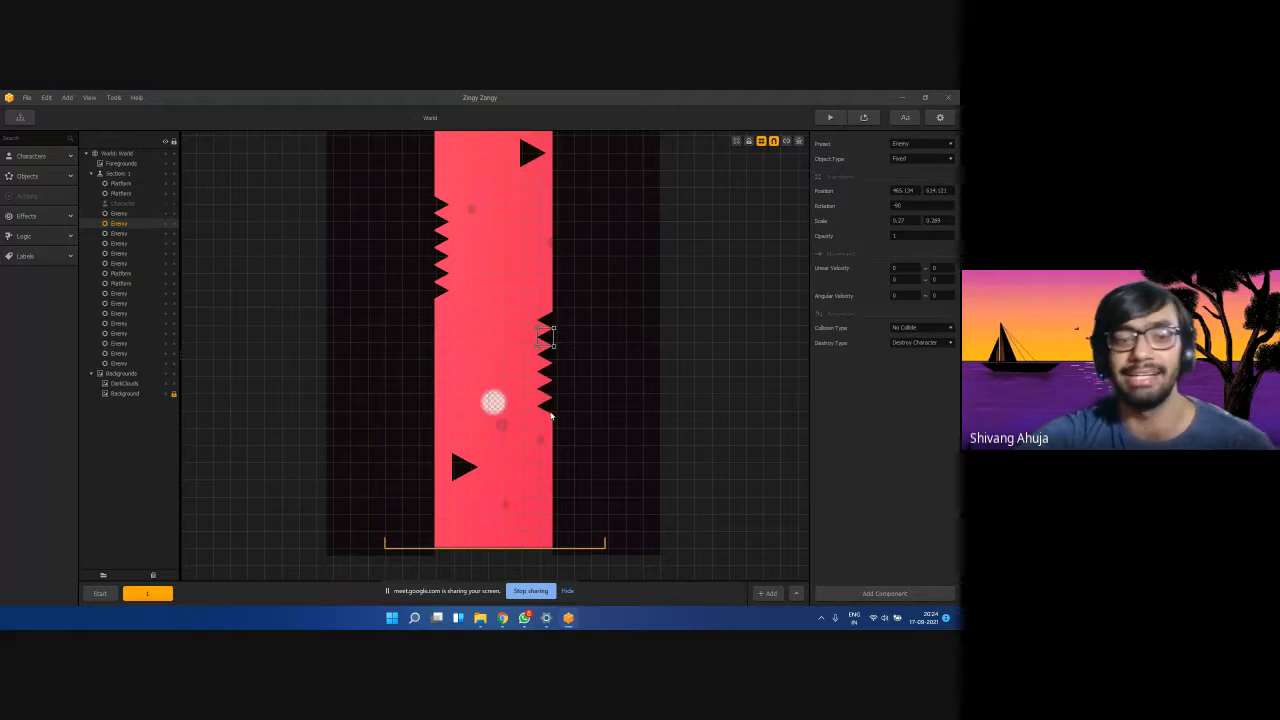
pyautogui.click(460, 462)
pyautogui.click(520, 148)
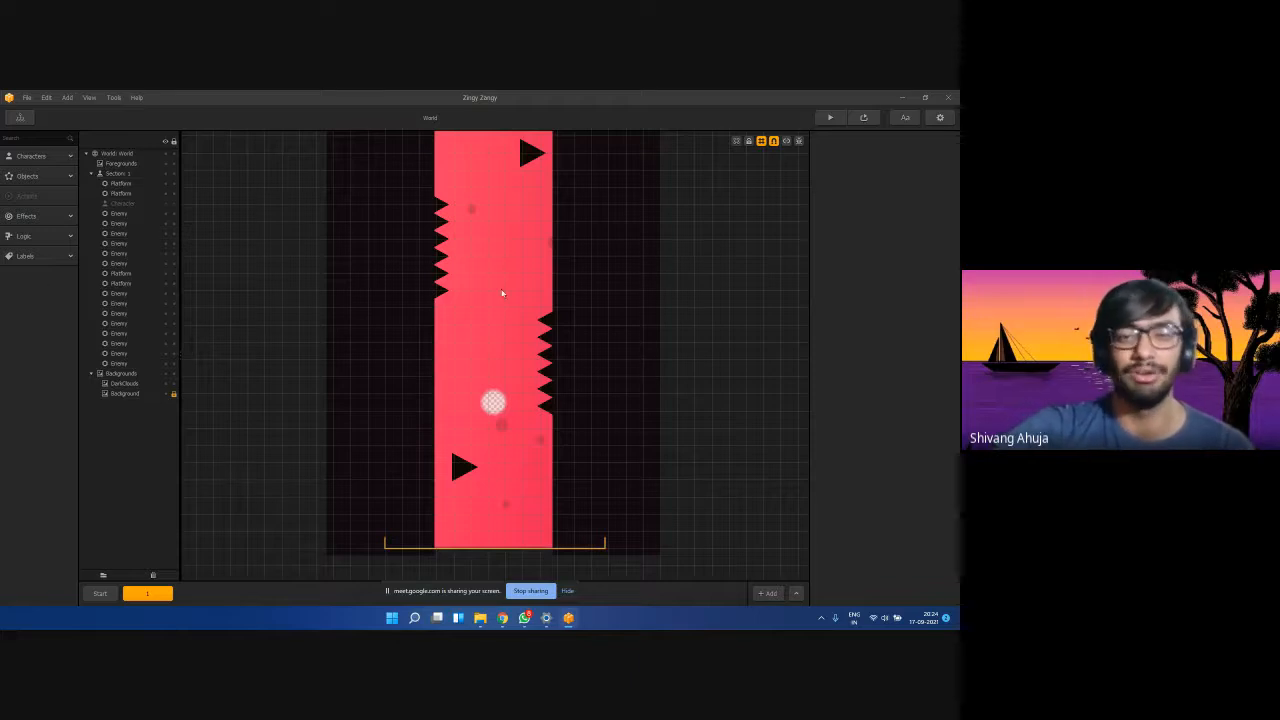
pyautogui.click(442, 289)
pyautogui.click(441, 273)
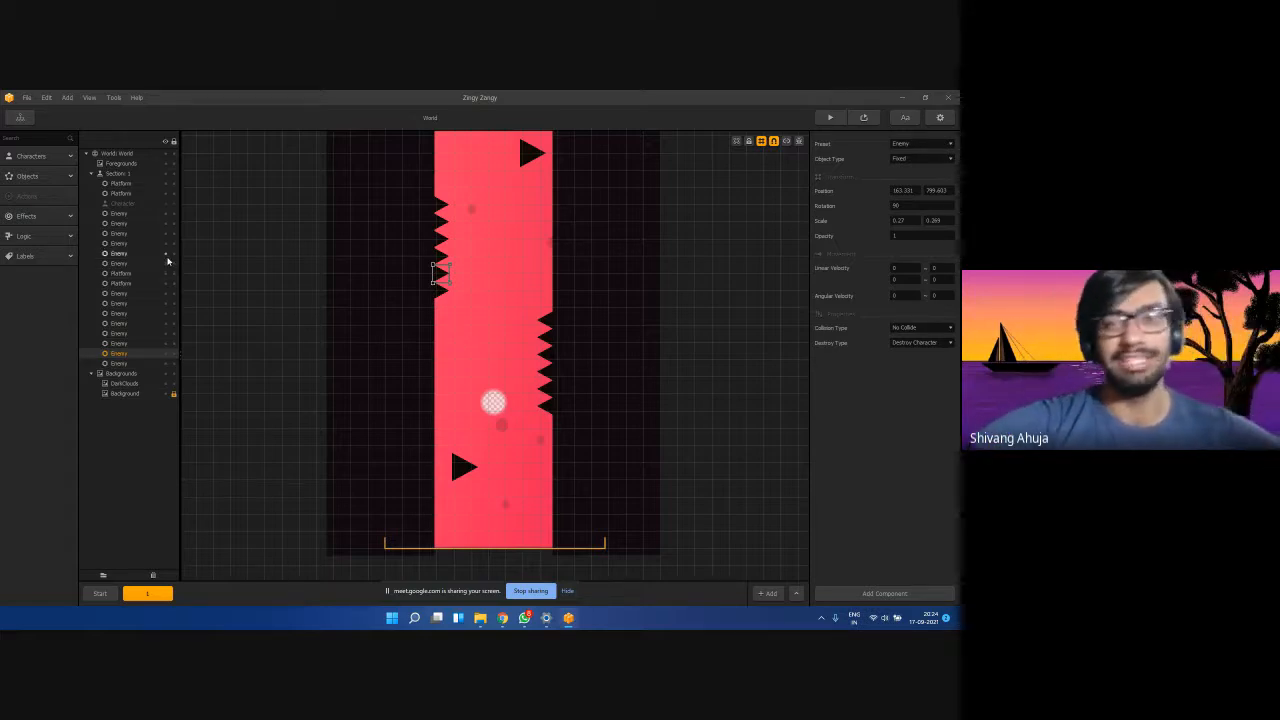
pyautogui.click(228, 224)
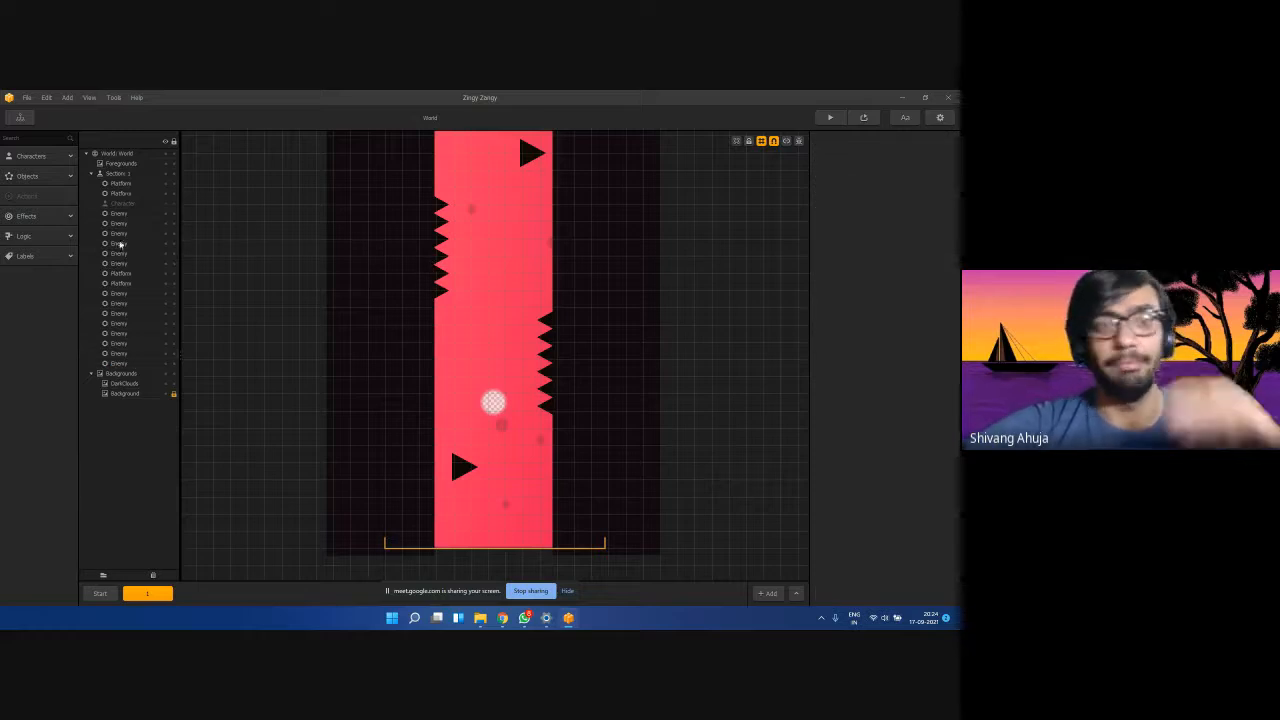
# Expand the Characters, Objects, Effects and Logic asset groups and scroll through the library.
pyautogui.click(30, 157)
pyautogui.click(27, 211)
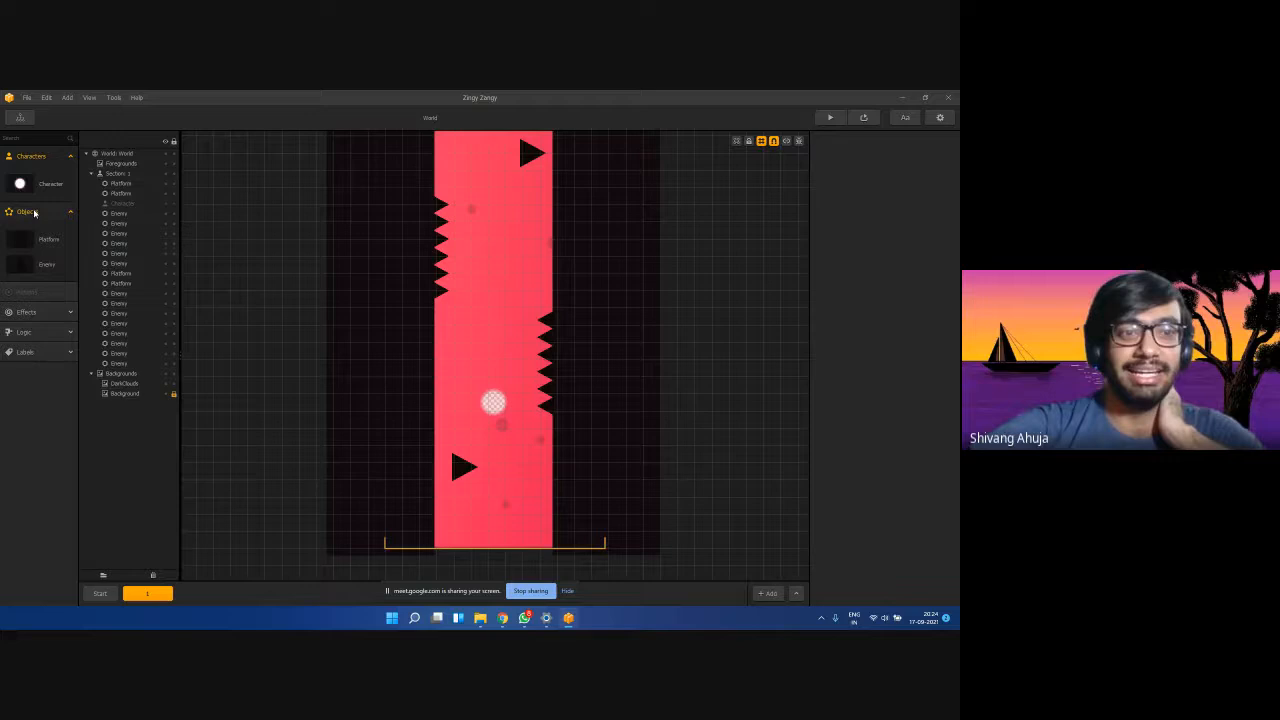
pyautogui.click(50, 313)
pyautogui.click(26, 469)
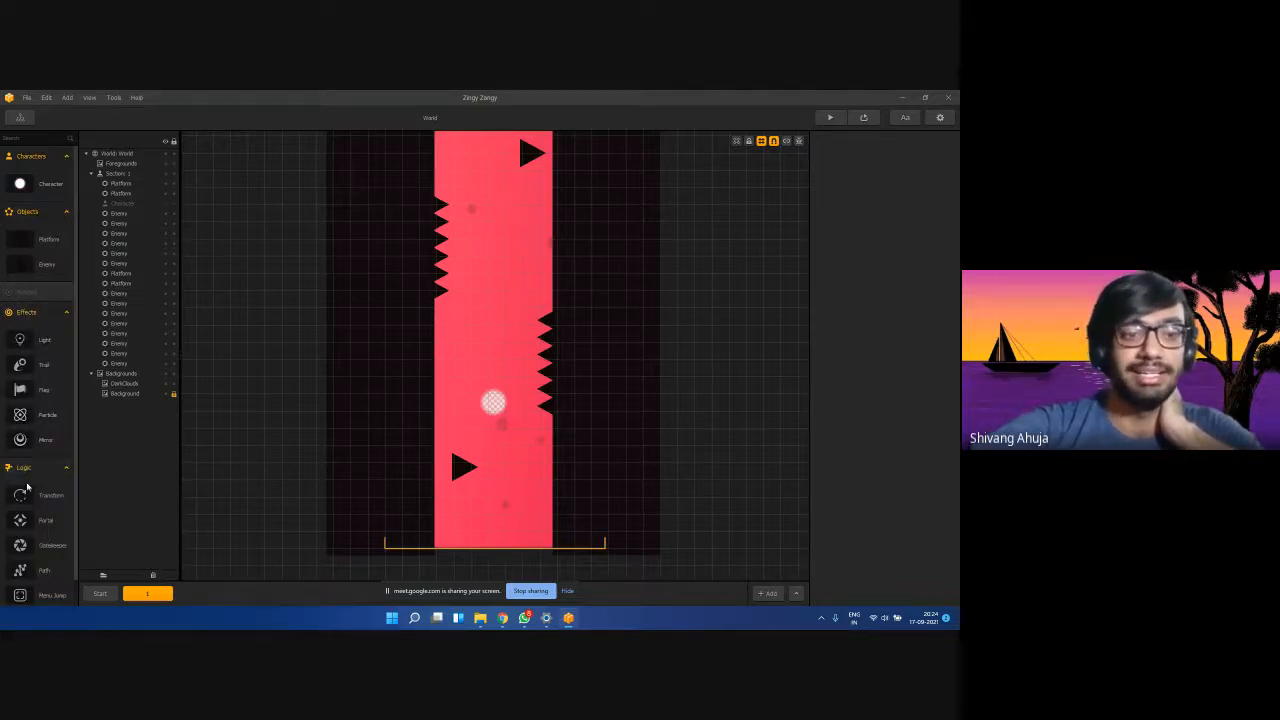
pyautogui.scroll(-2, 27, 487)
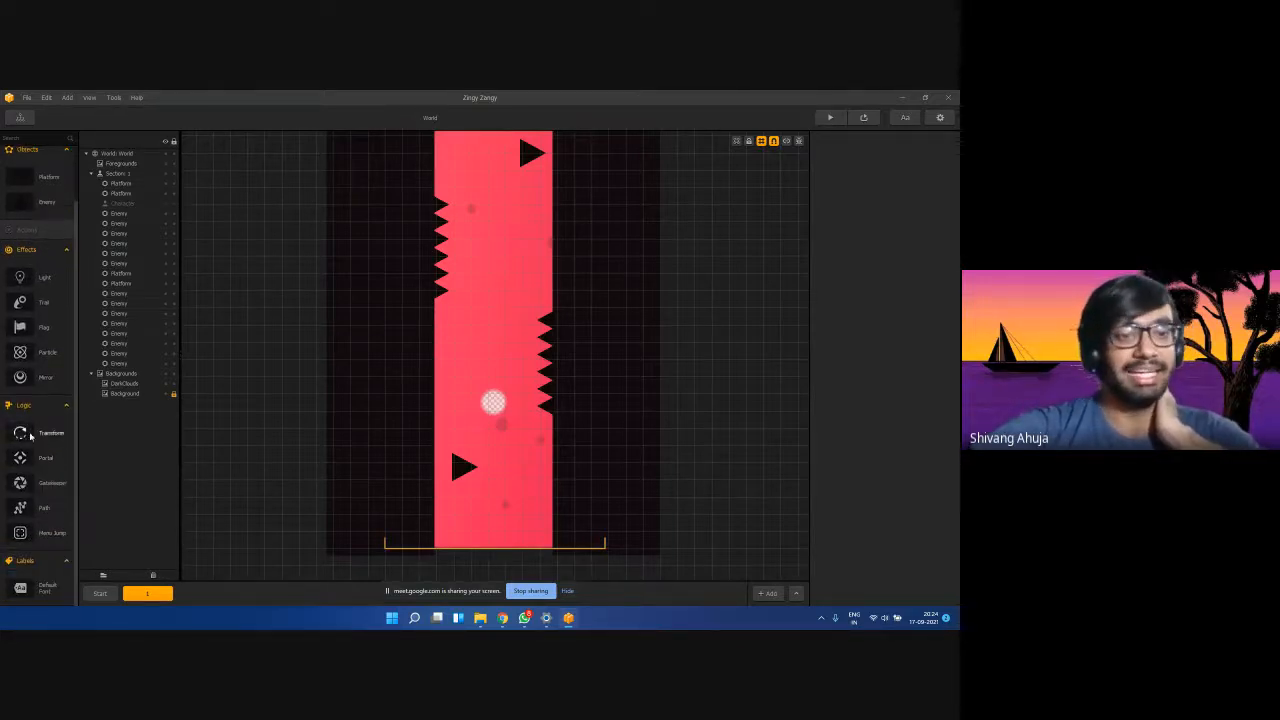
pyautogui.scroll(2, 30, 434)
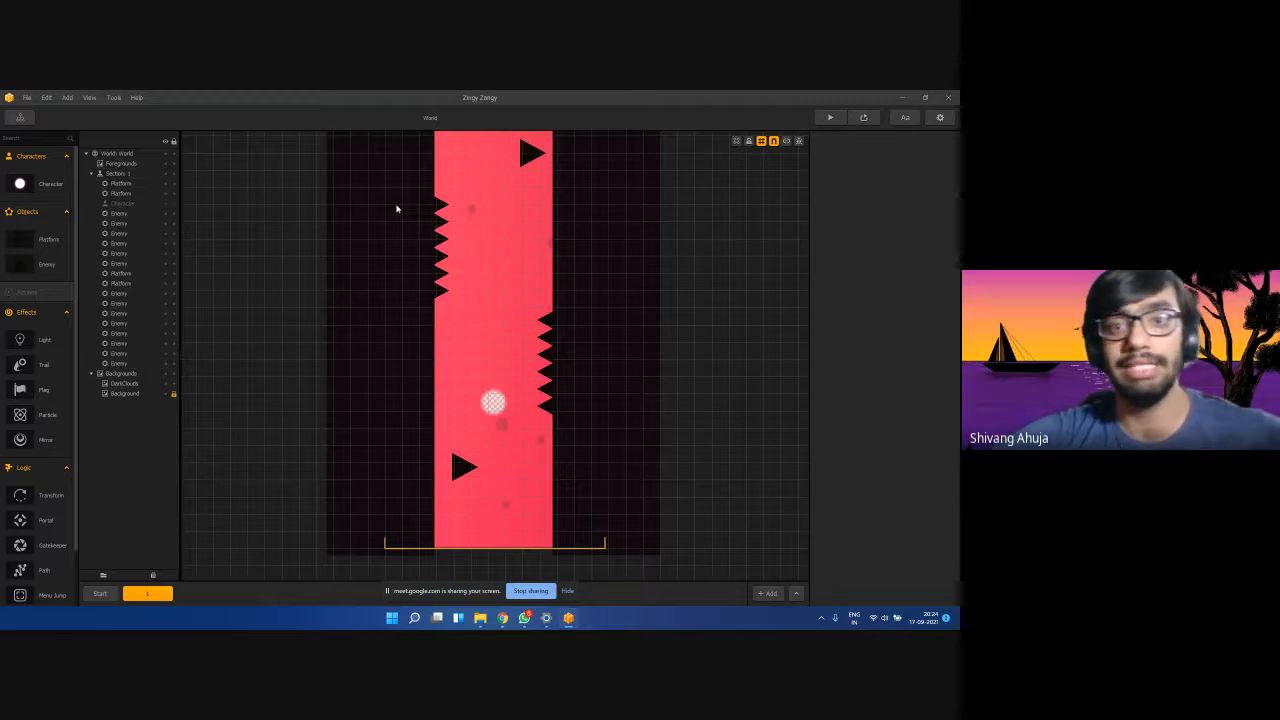
pyautogui.scroll(-5, 396, 209)
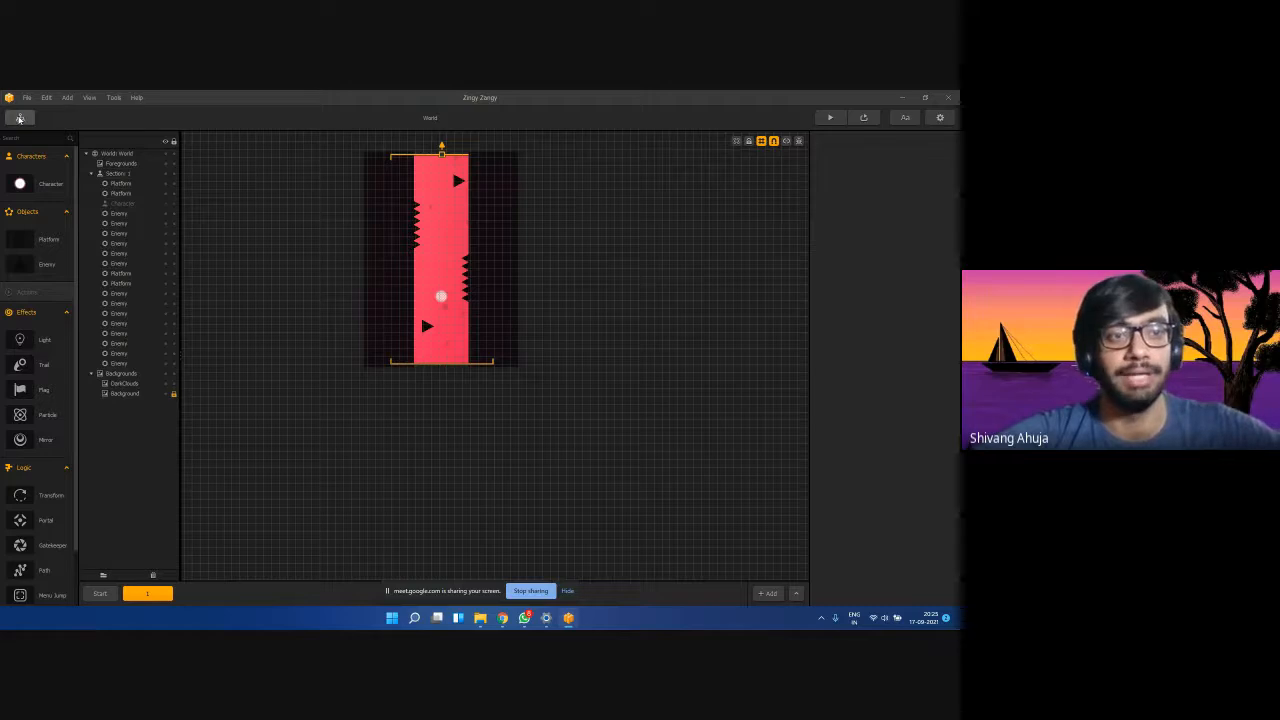
pyautogui.click(21, 118)
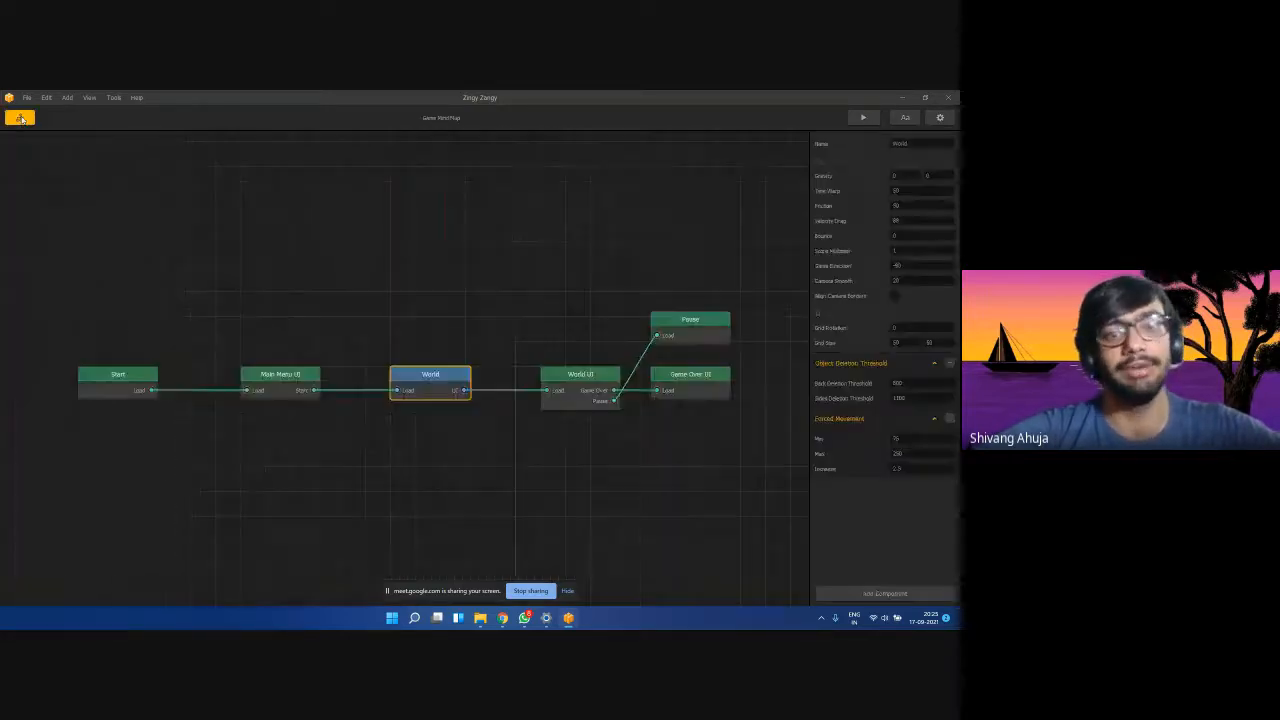
pyautogui.doubleClick(677, 320)
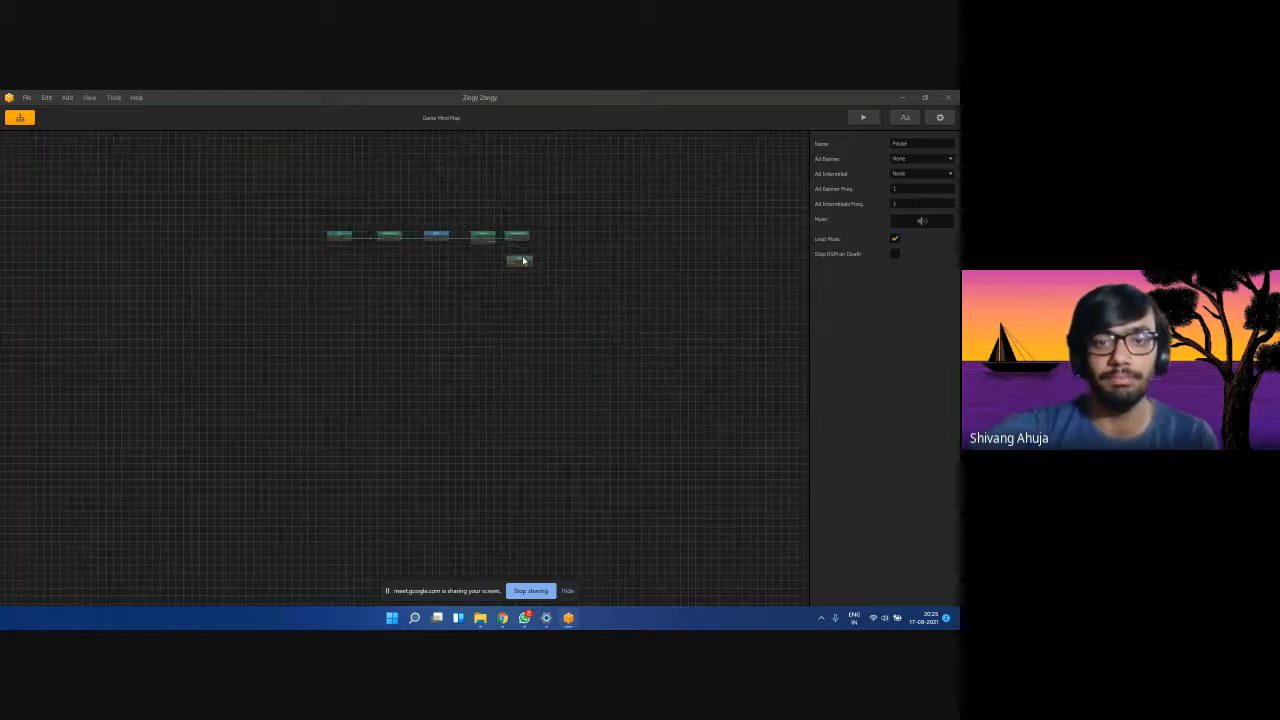
pyautogui.scroll(5, 397, 204)
pyautogui.click(491, 229)
pyautogui.scroll(-5, 420, 328)
pyautogui.scroll(3, 532, 259)
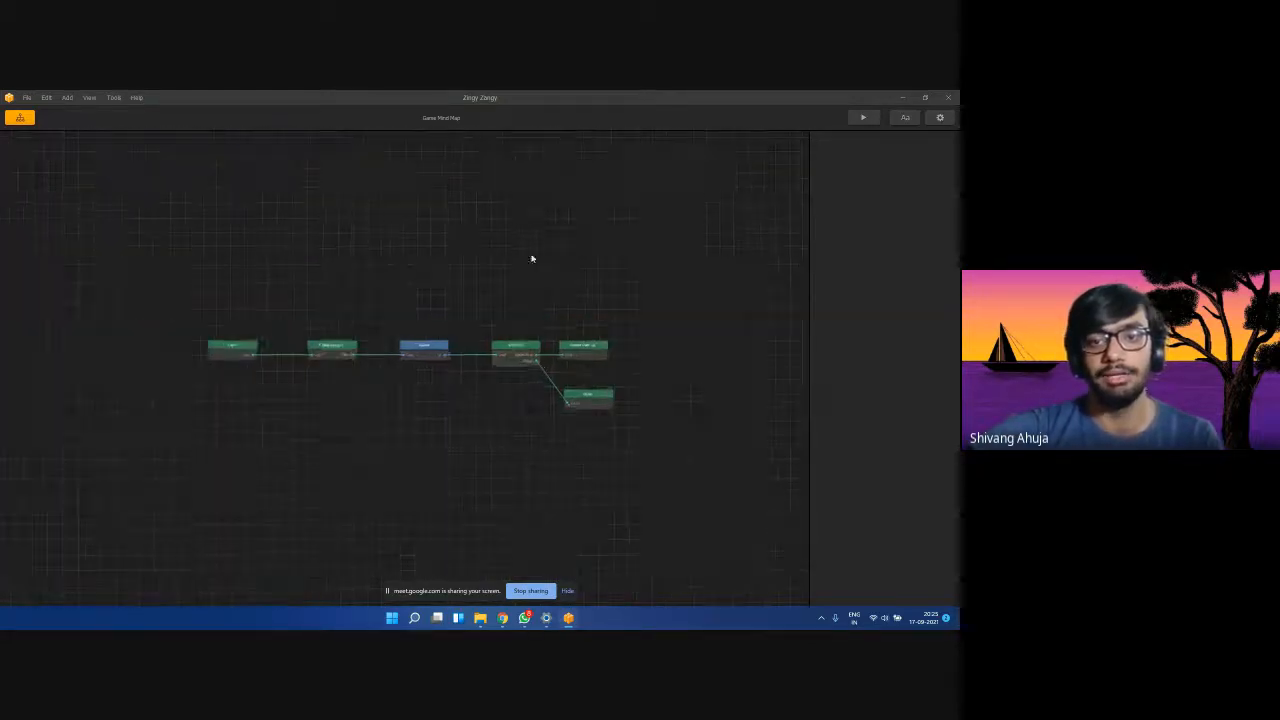
pyautogui.scroll(4, 283, 425)
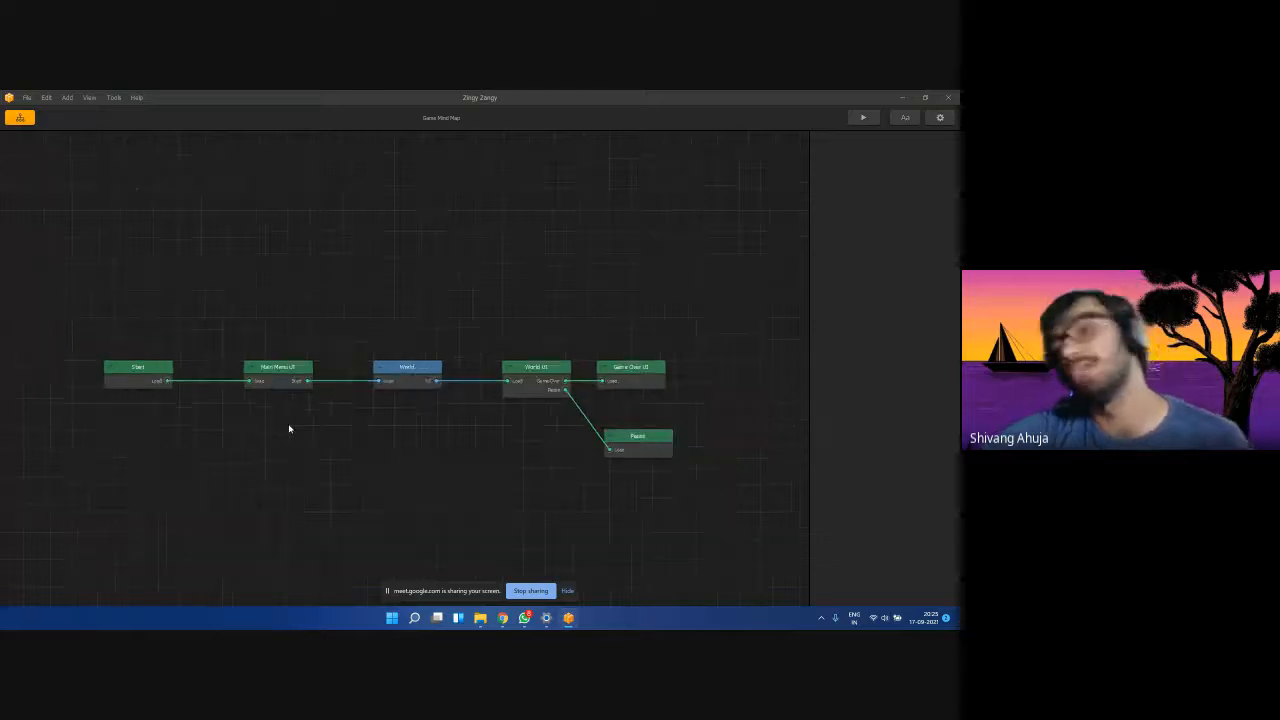
pyautogui.scroll(1, 289, 428)
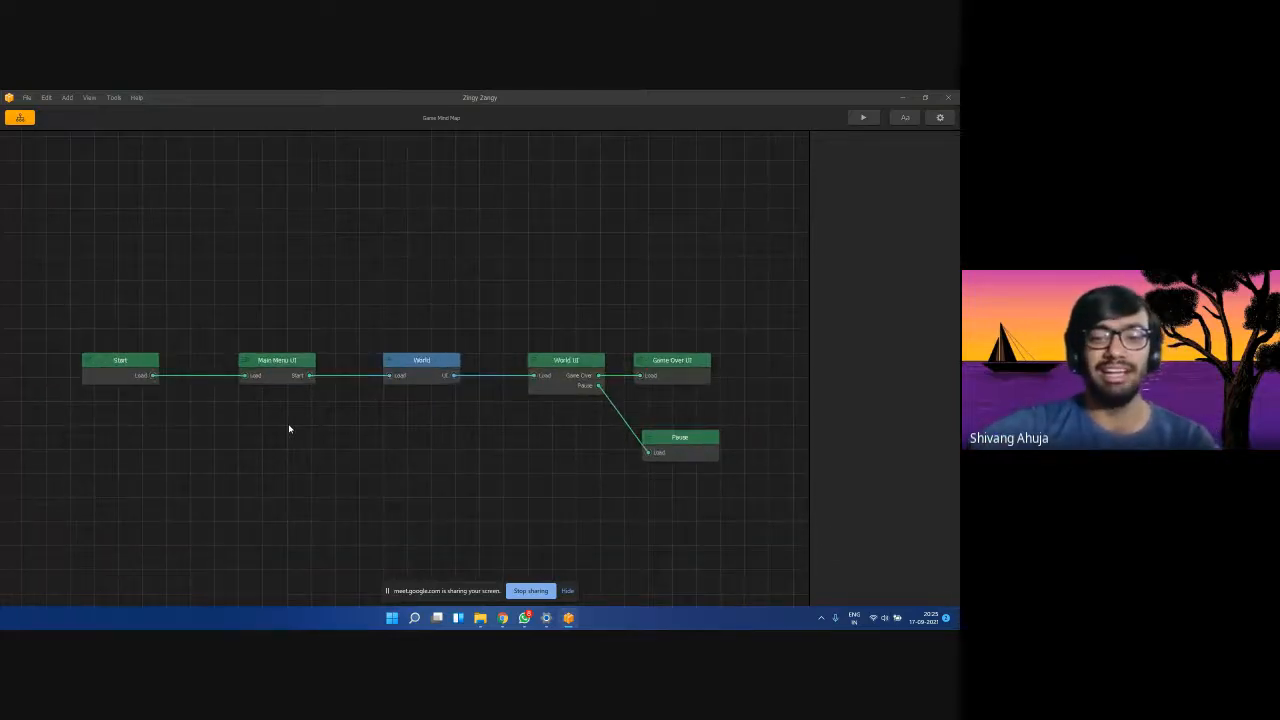
pyautogui.moveTo(502, 618)
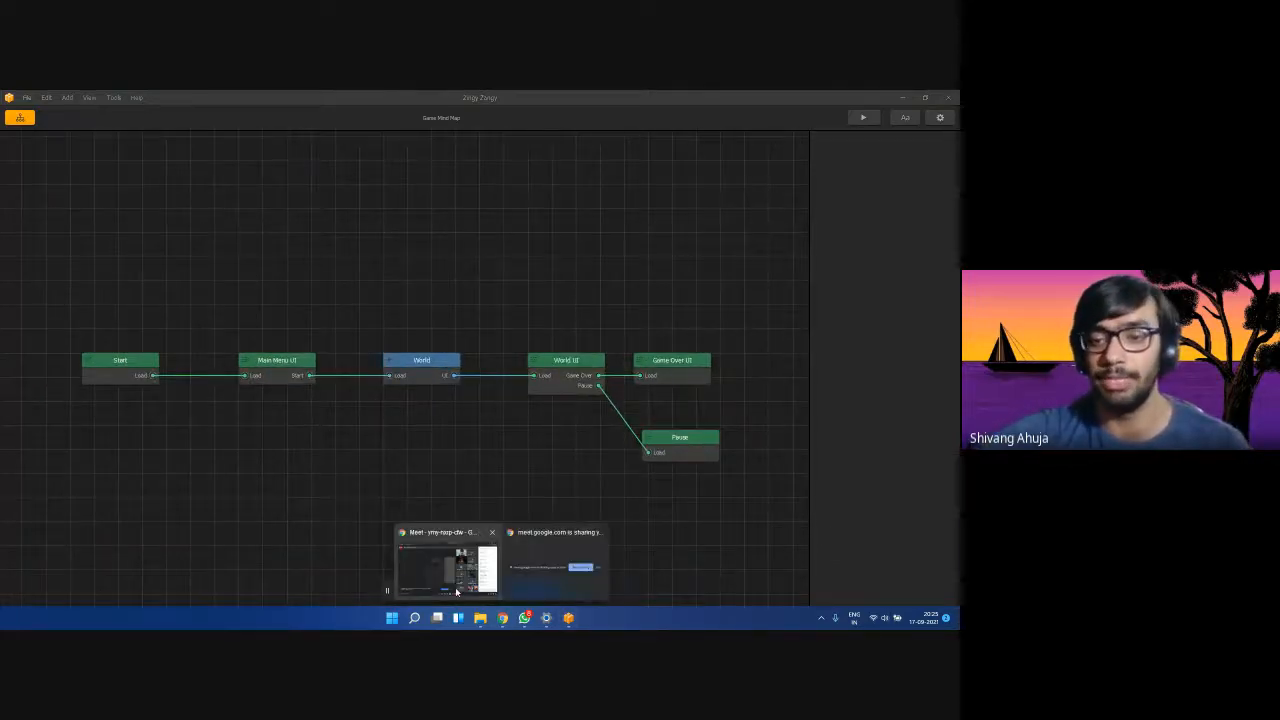
# Check the Google Meet call, then drag Main Menu UI and World into one row.
pyautogui.click(456, 590)
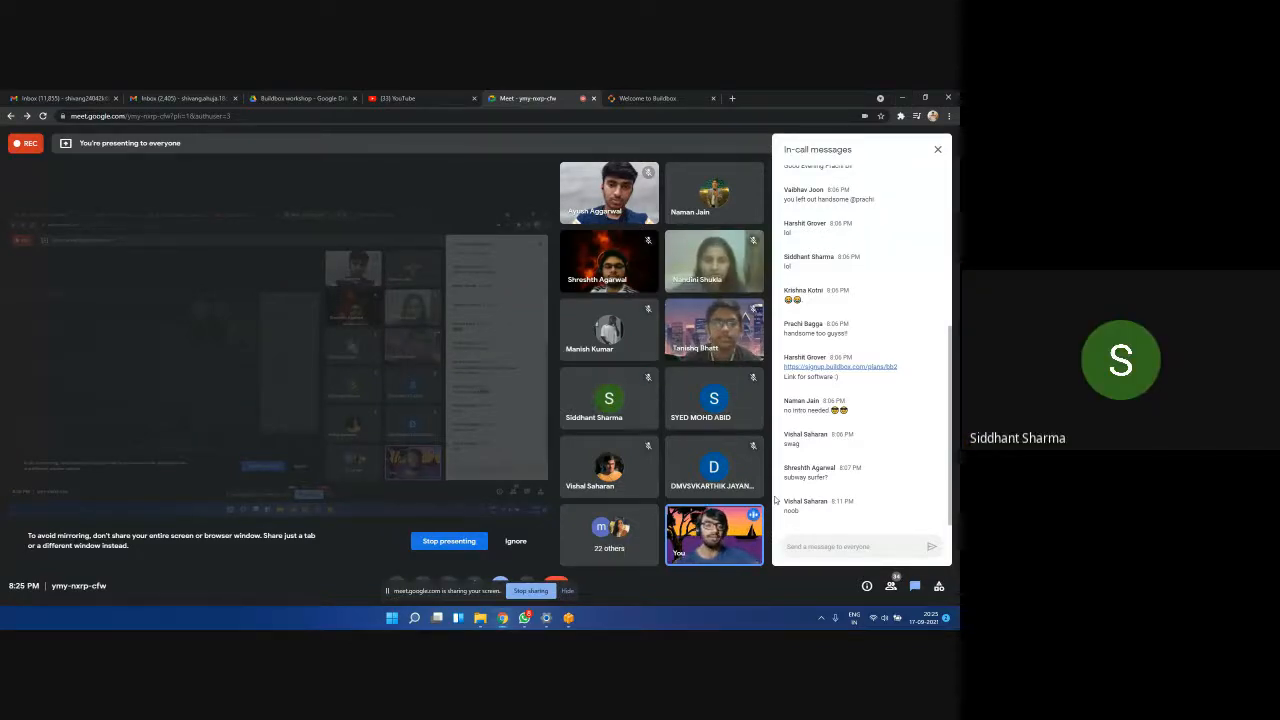
pyautogui.click(903, 97)
pyautogui.moveTo(268, 365); pyautogui.dragTo(268, 438)
pyautogui.moveTo(433, 368)
pyautogui.mouseDown()
pyautogui.moveTo(418, 325)
pyautogui.moveTo(422, 375)
pyautogui.mouseUp()
pyautogui.moveTo(274, 437); pyautogui.dragTo(276, 367)
pyautogui.moveTo(424, 386); pyautogui.dragTo(424, 378)
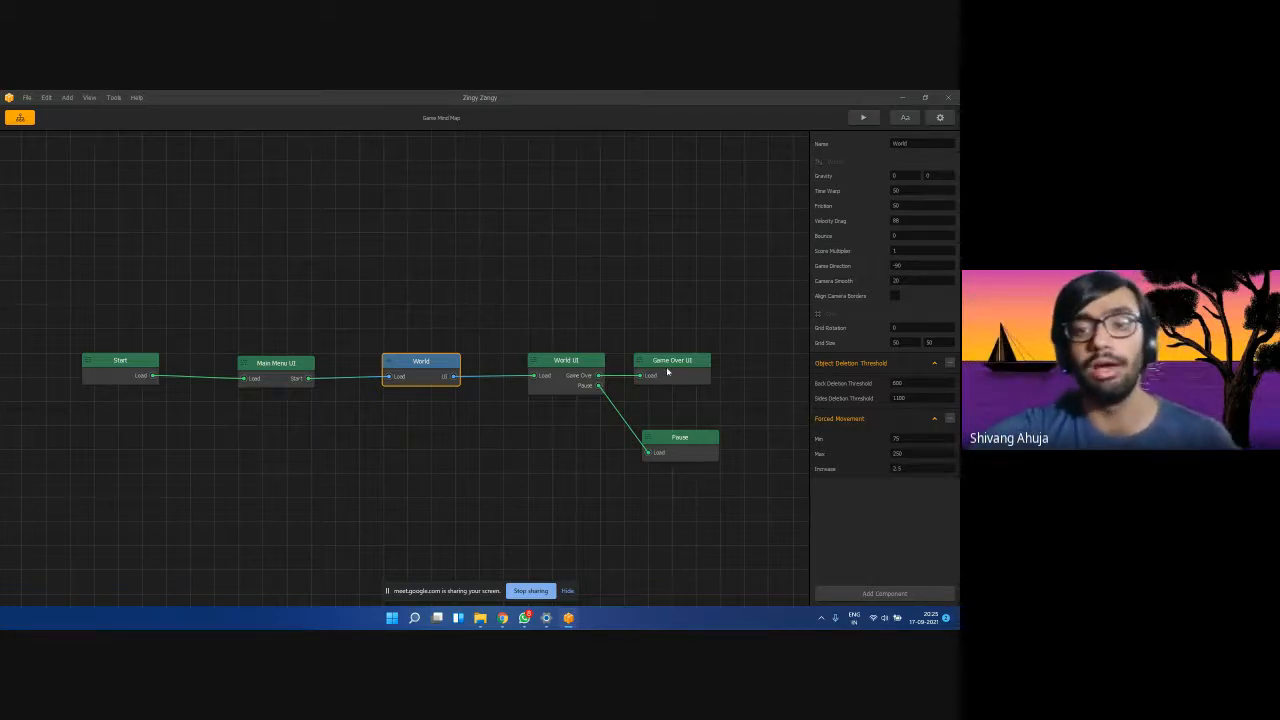
# Move Game Over UI up and right and Pause slightly lower.
pyautogui.moveTo(667, 372); pyautogui.dragTo(691, 332)
pyautogui.moveTo(695, 446); pyautogui.dragTo(698, 461)
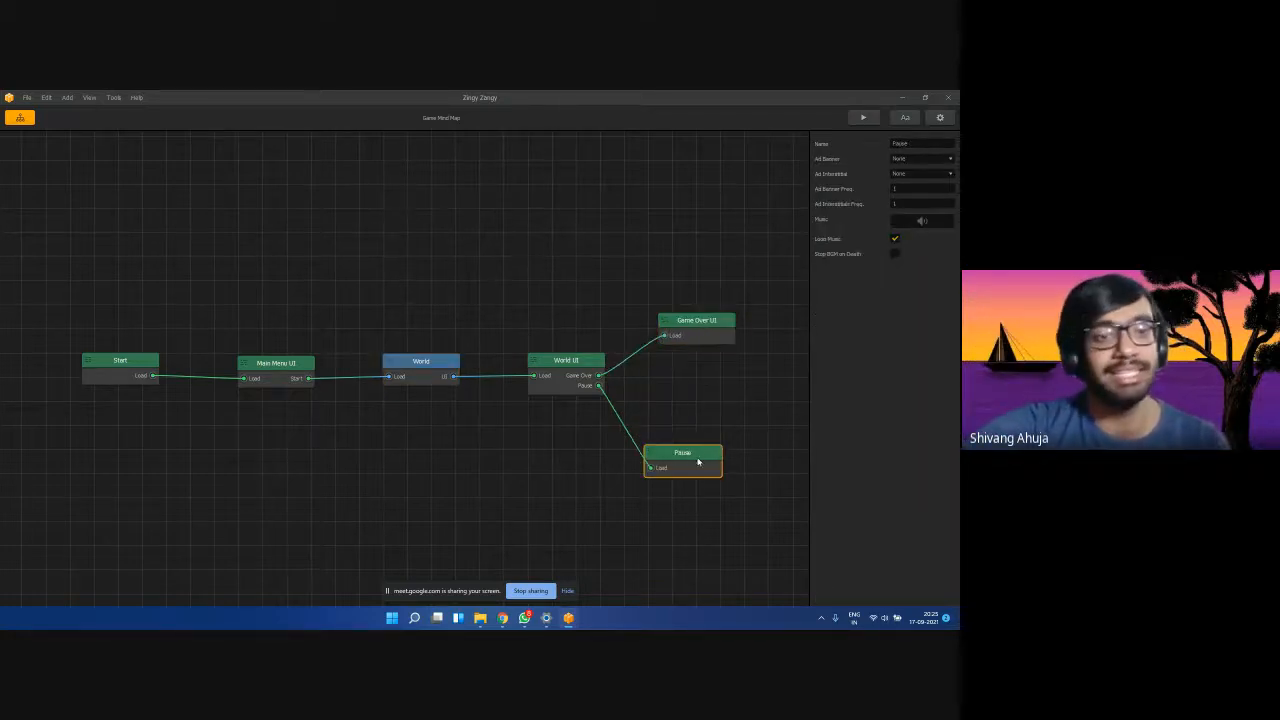
pyautogui.click(105, 366)
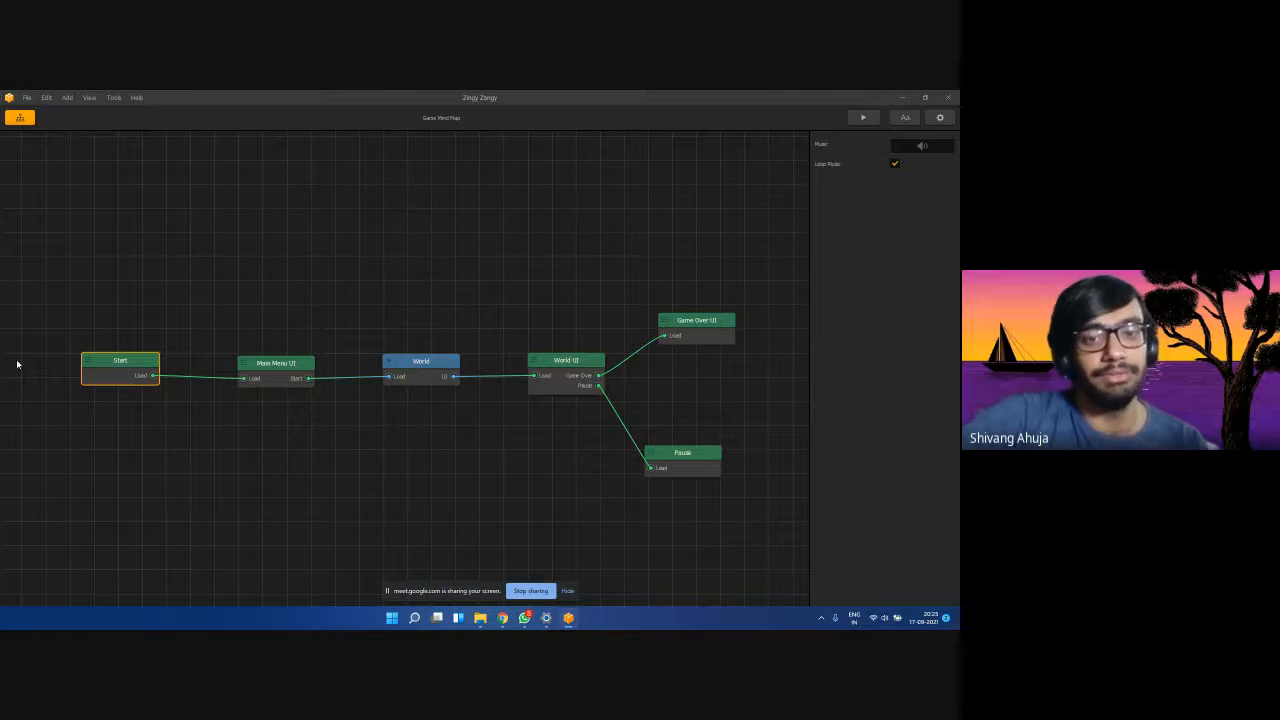
# Zoom in and inspect the Main Menu UI, World and World UI nodes' settings.
pyautogui.scroll(1, 373, 449)
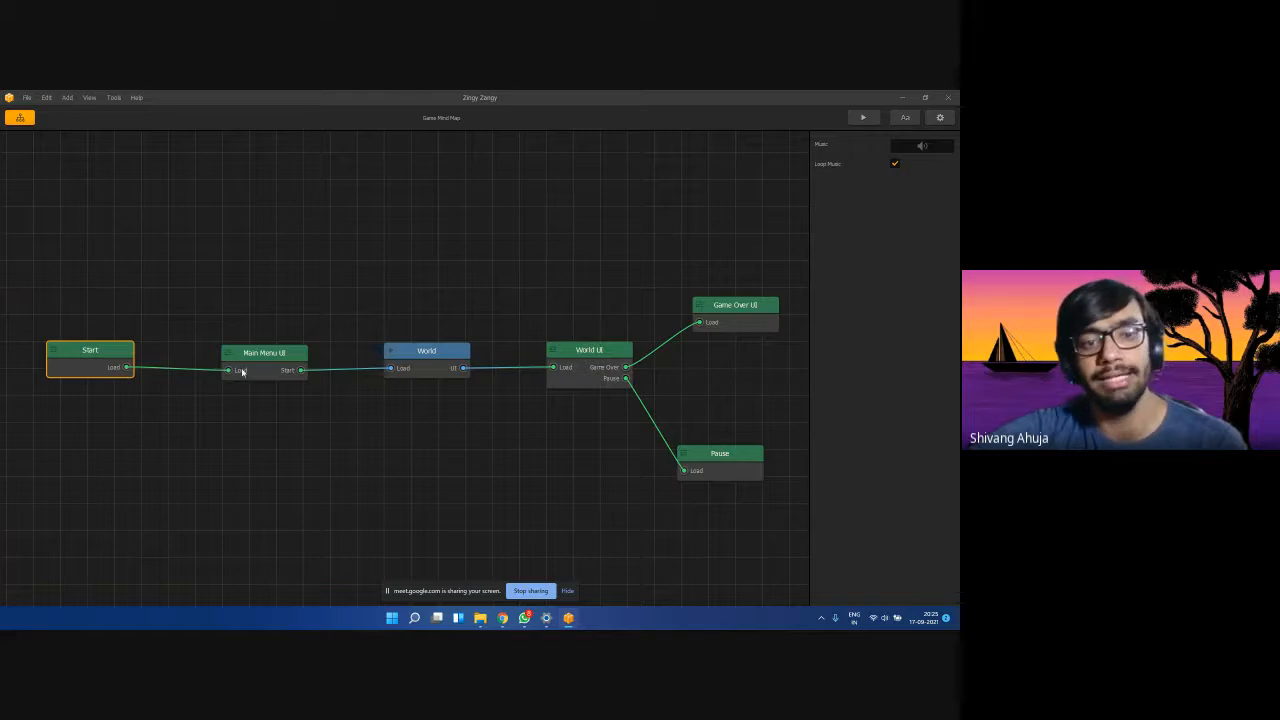
pyautogui.click(272, 364)
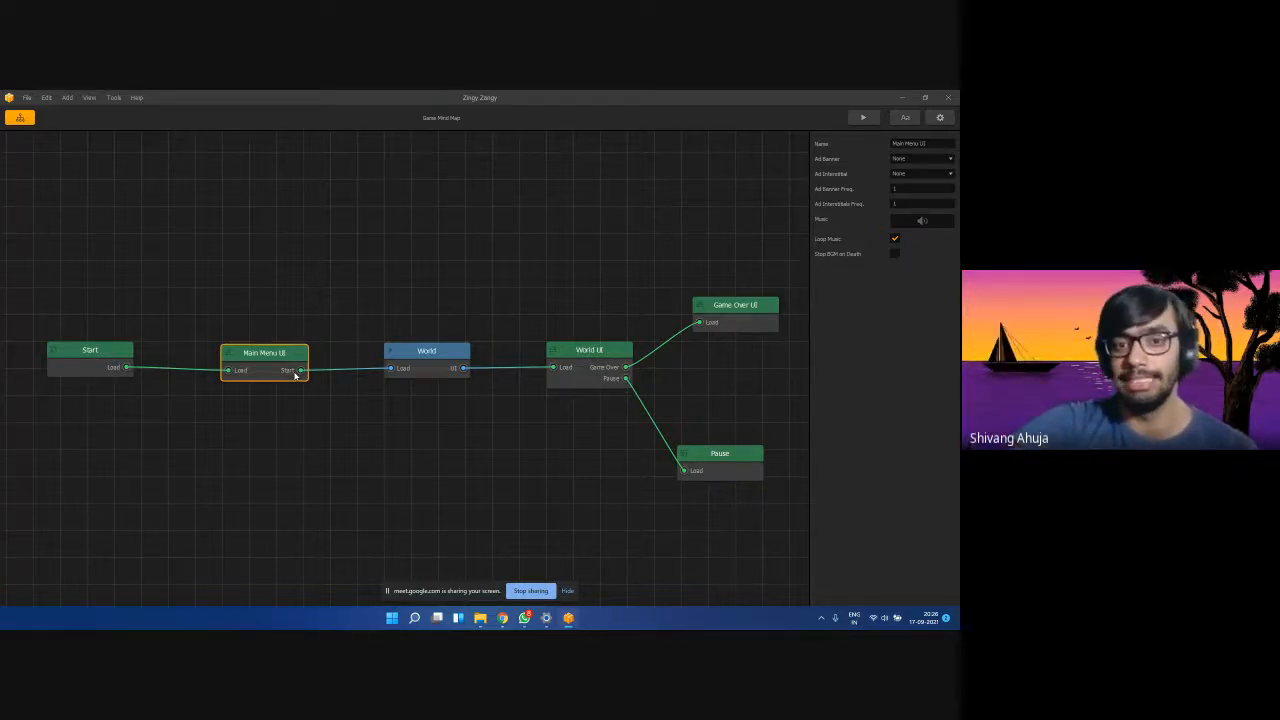
pyautogui.click(447, 358)
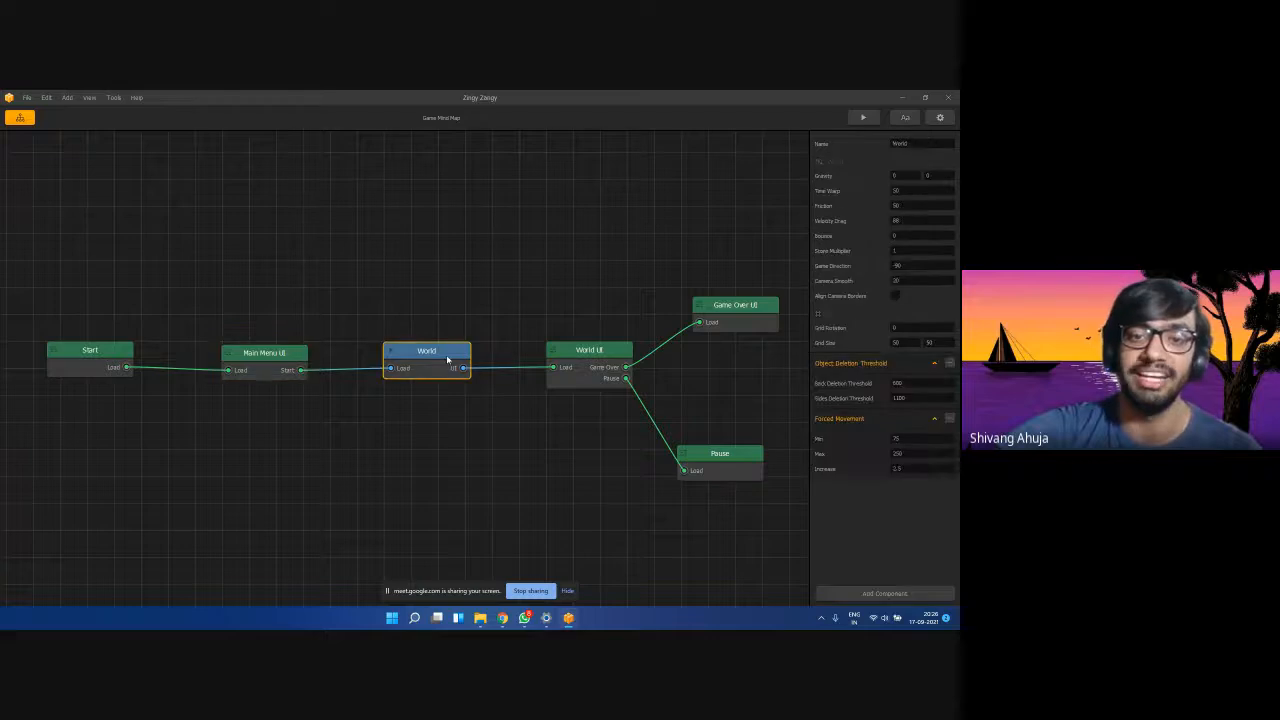
pyautogui.click(598, 350)
pyautogui.click(446, 352)
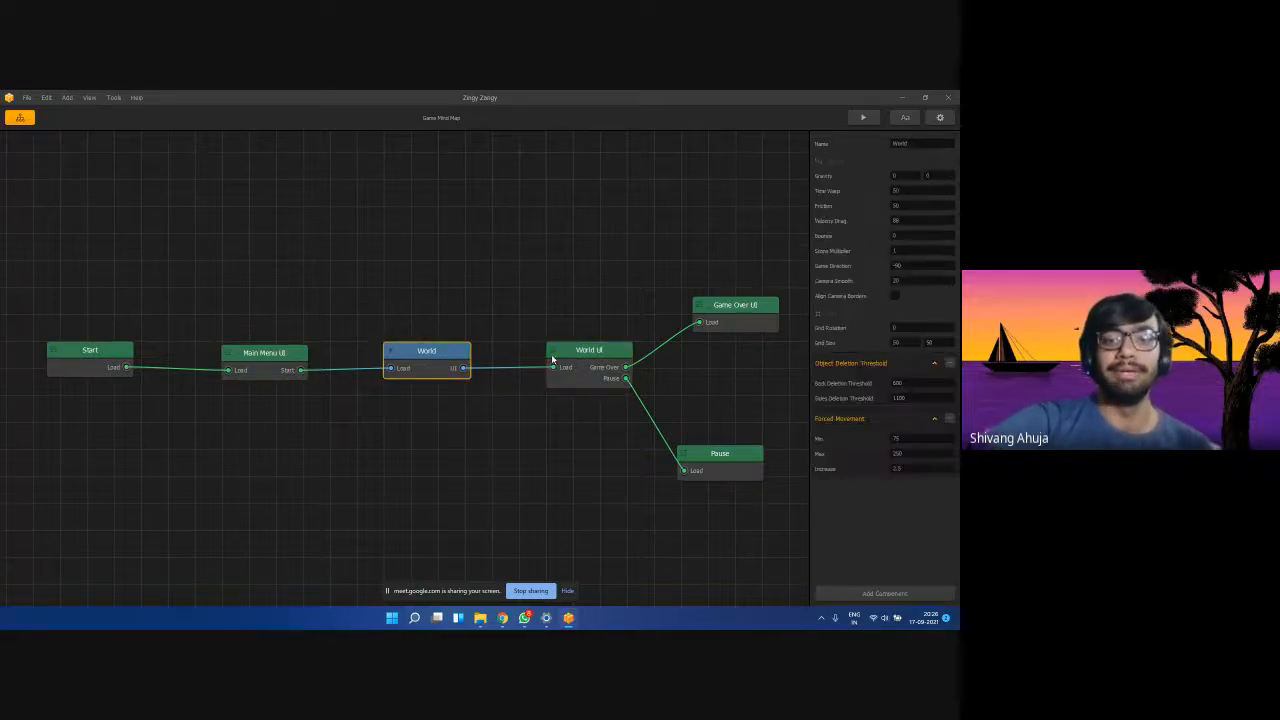
pyautogui.click(556, 355)
pyautogui.click(446, 355)
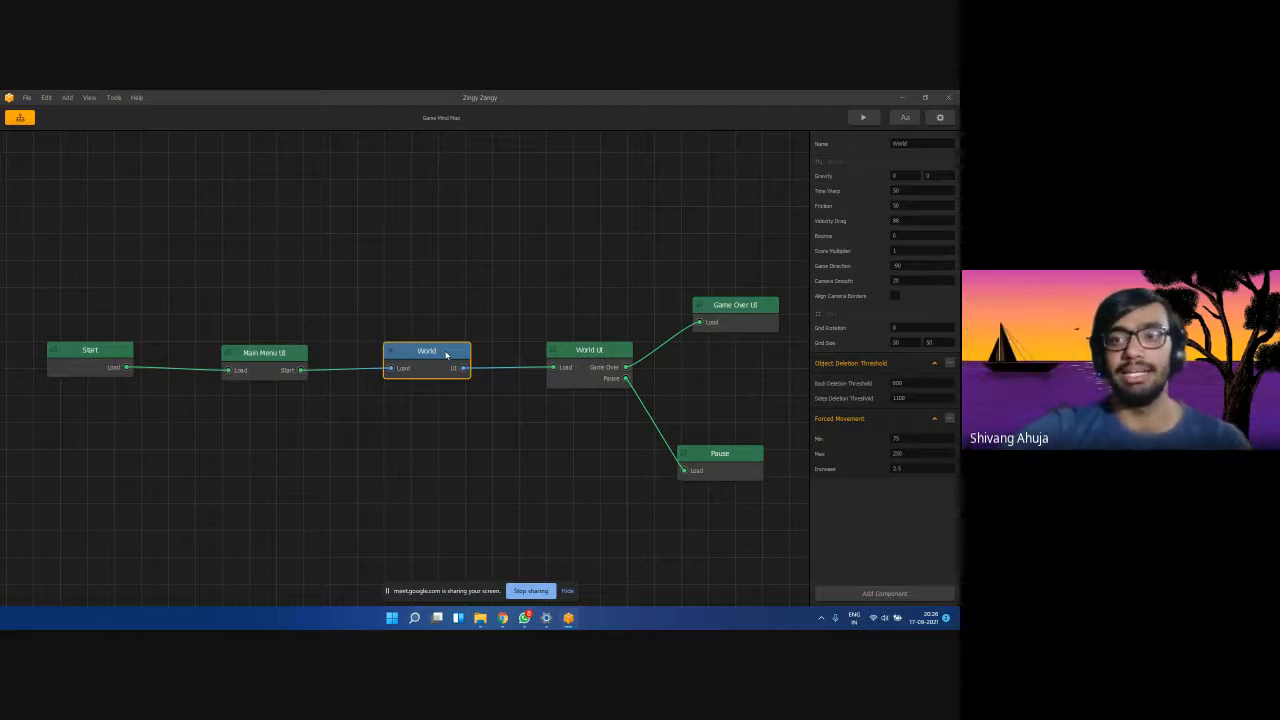
# Launch the game preview and start playing, shifting the World UI node slightly left.
pyautogui.click(864, 118)
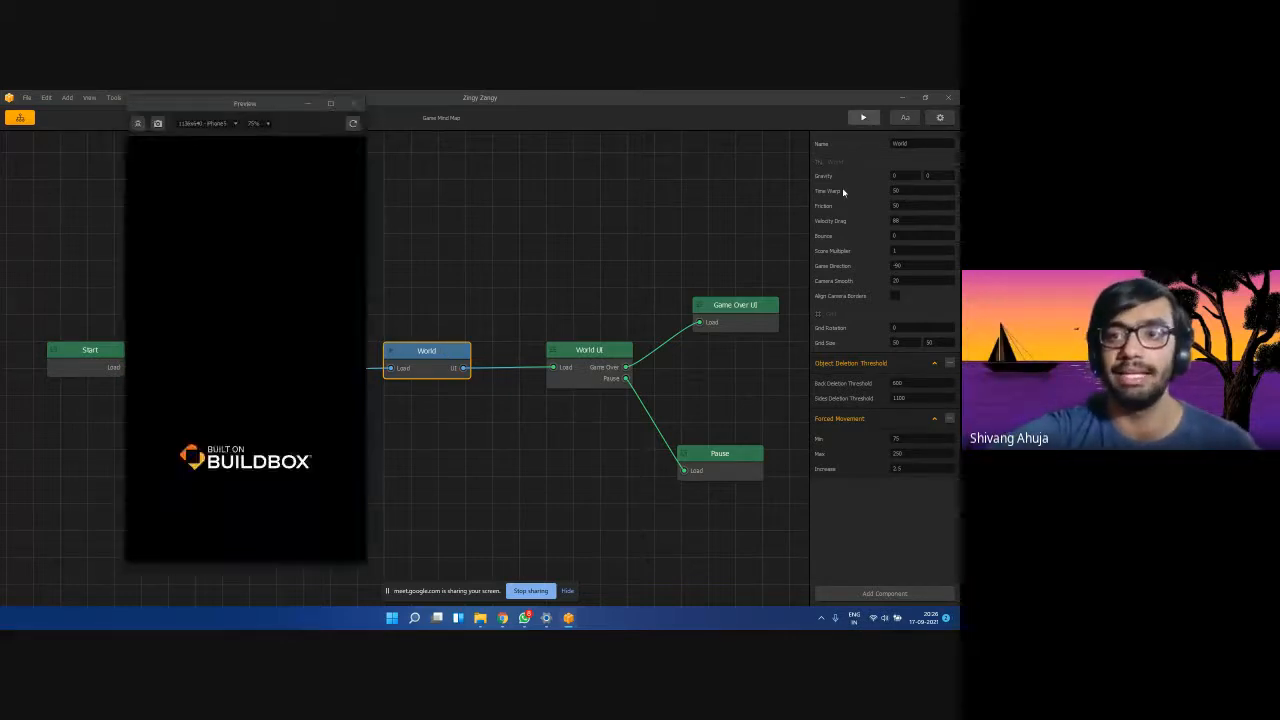
pyautogui.moveTo(234, 106); pyautogui.dragTo(628, 122)
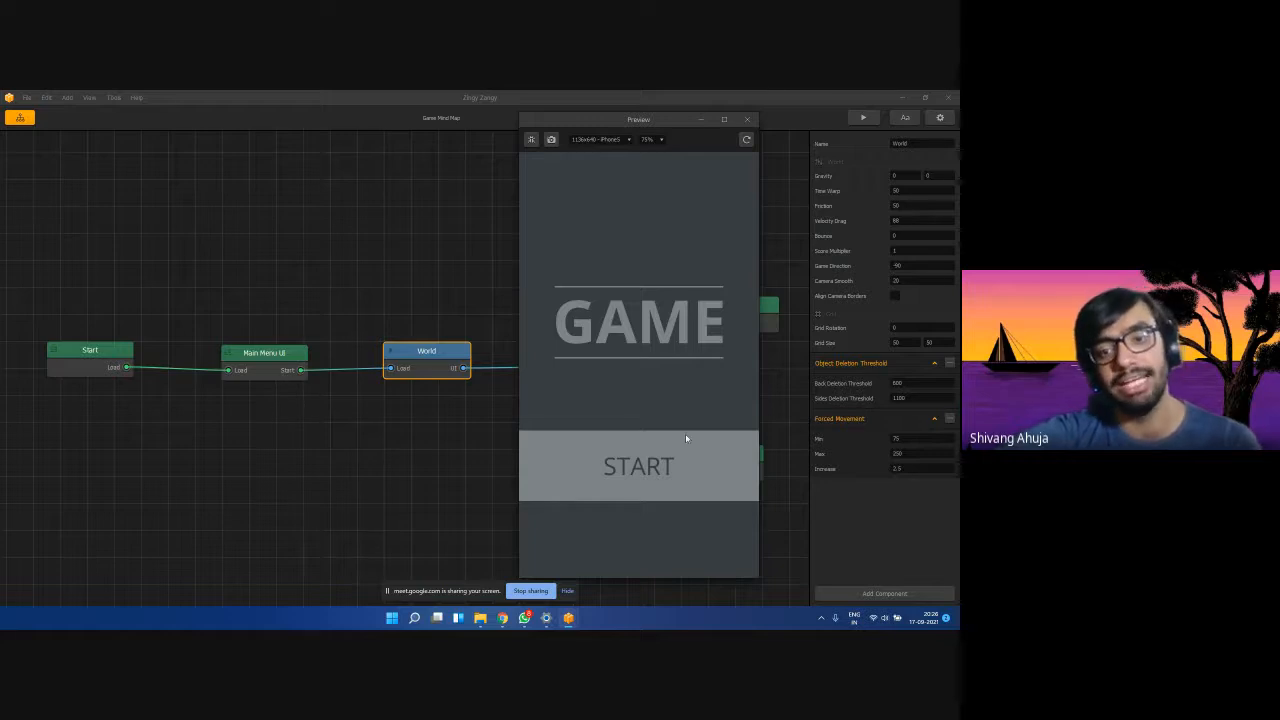
pyautogui.click(655, 463)
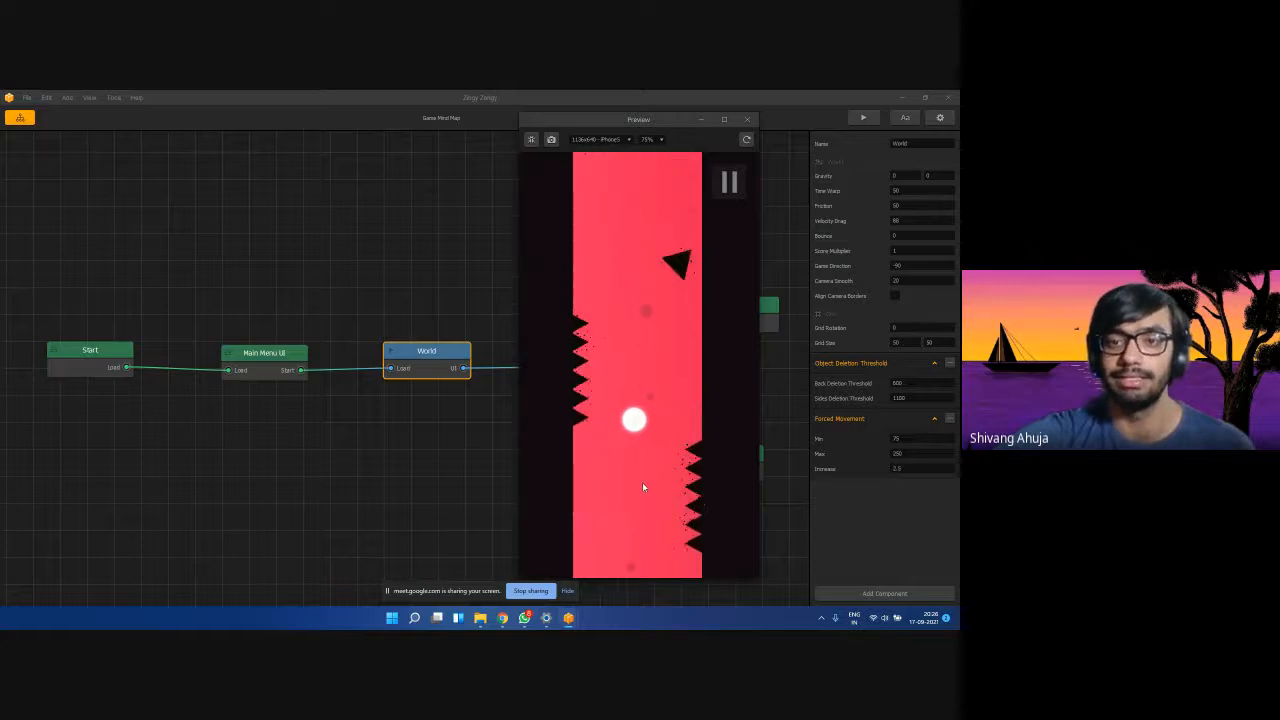
pyautogui.moveTo(636, 120); pyautogui.dragTo(773, 113)
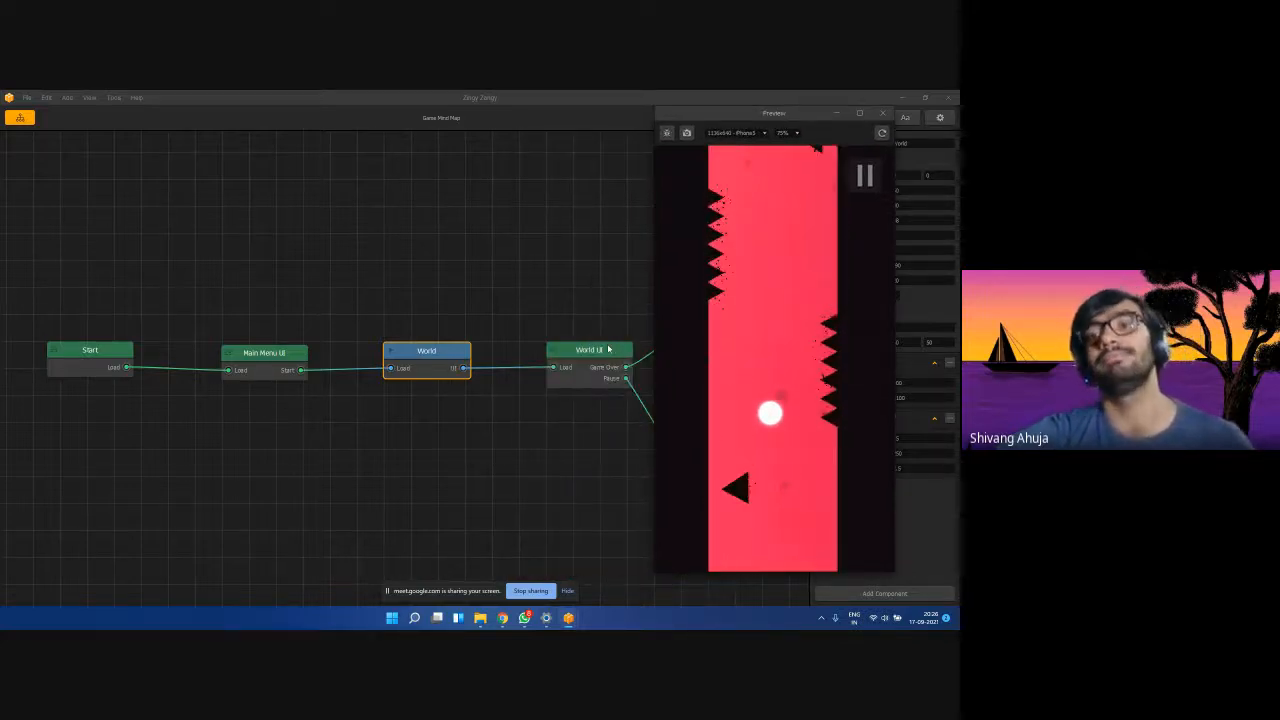
pyautogui.moveTo(600, 349); pyautogui.dragTo(562, 358)
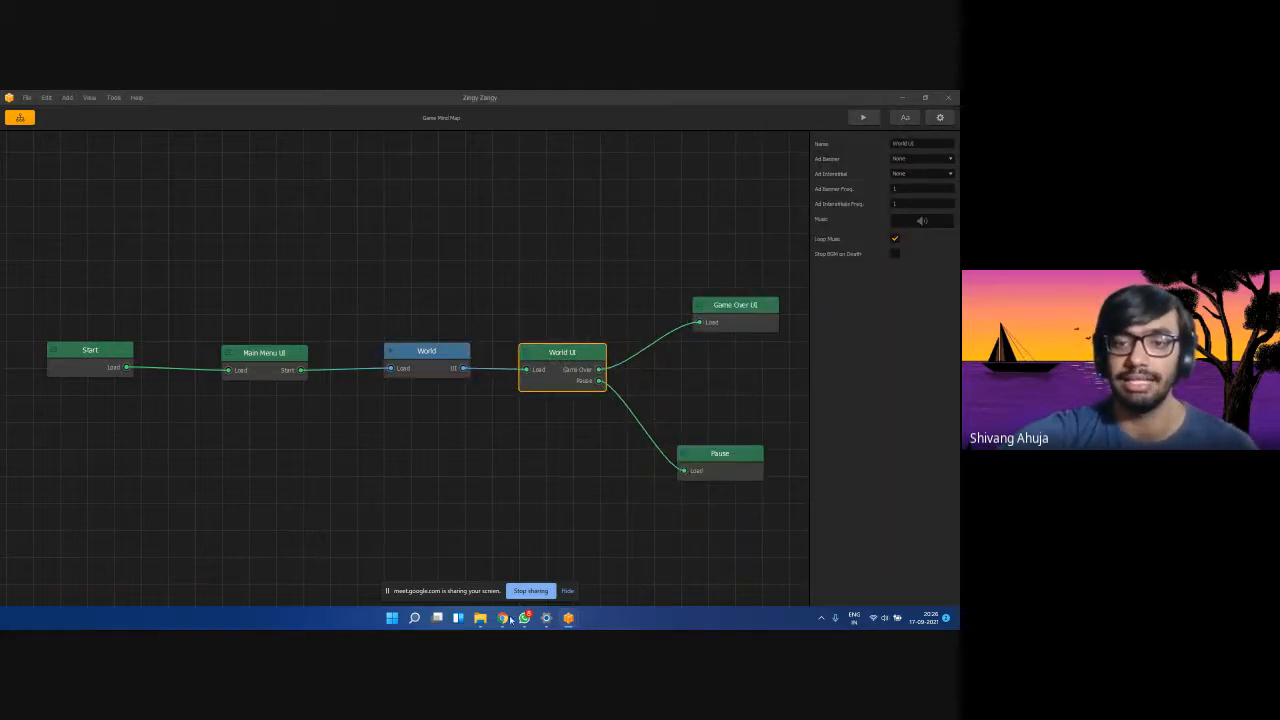
pyautogui.moveTo(570, 623)
pyautogui.click(622, 565)
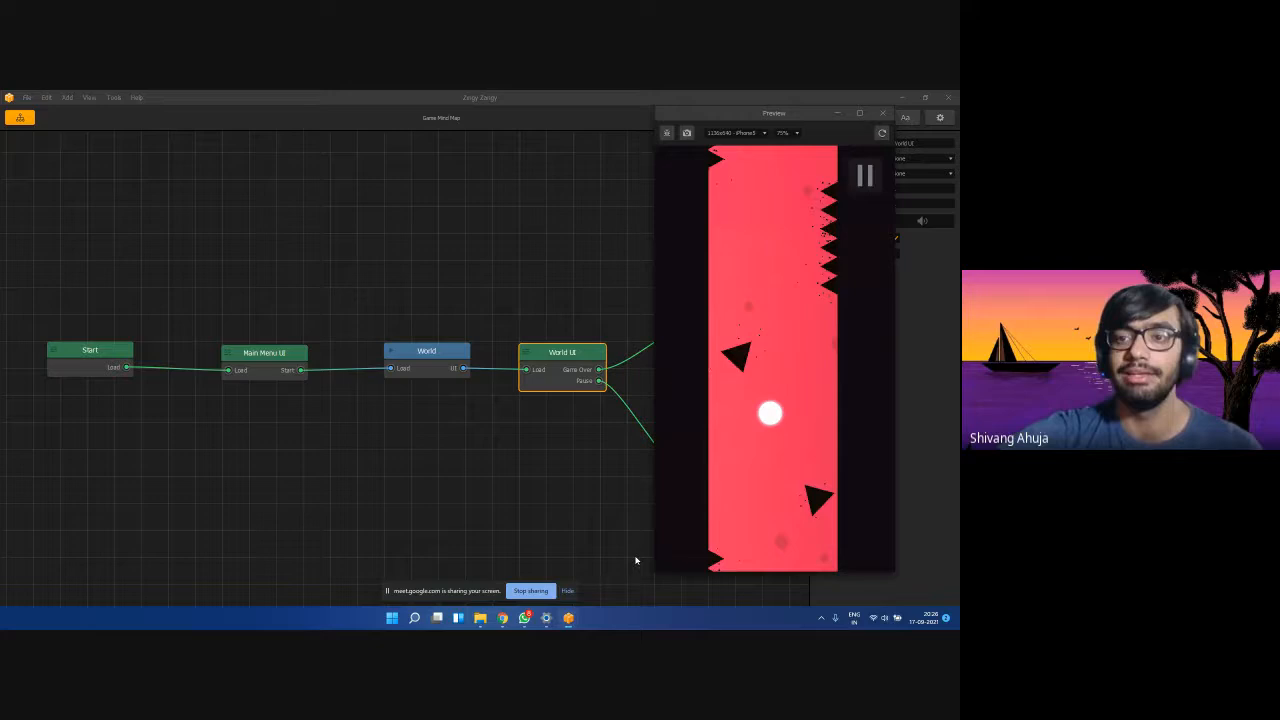
# Pause the game, inspect the Pause node, then continue from the pause screen.
pyautogui.click(865, 176)
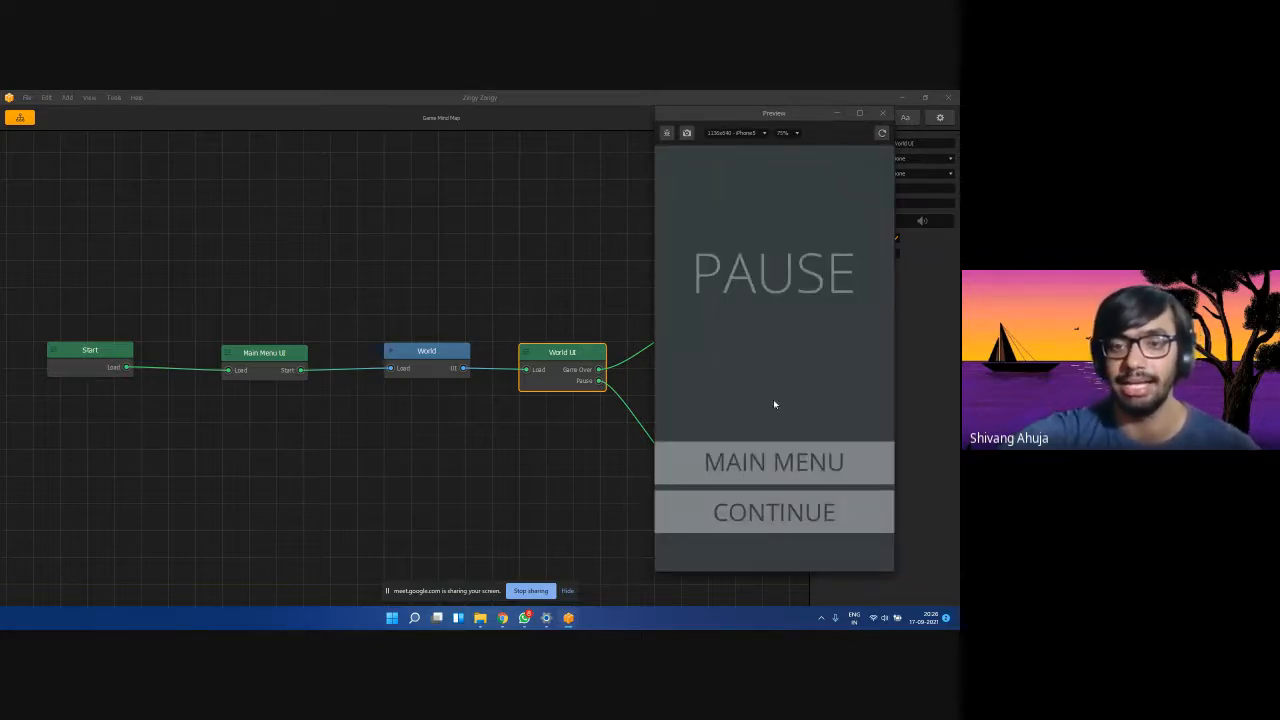
pyautogui.moveTo(804, 121); pyautogui.dragTo(266, 117)
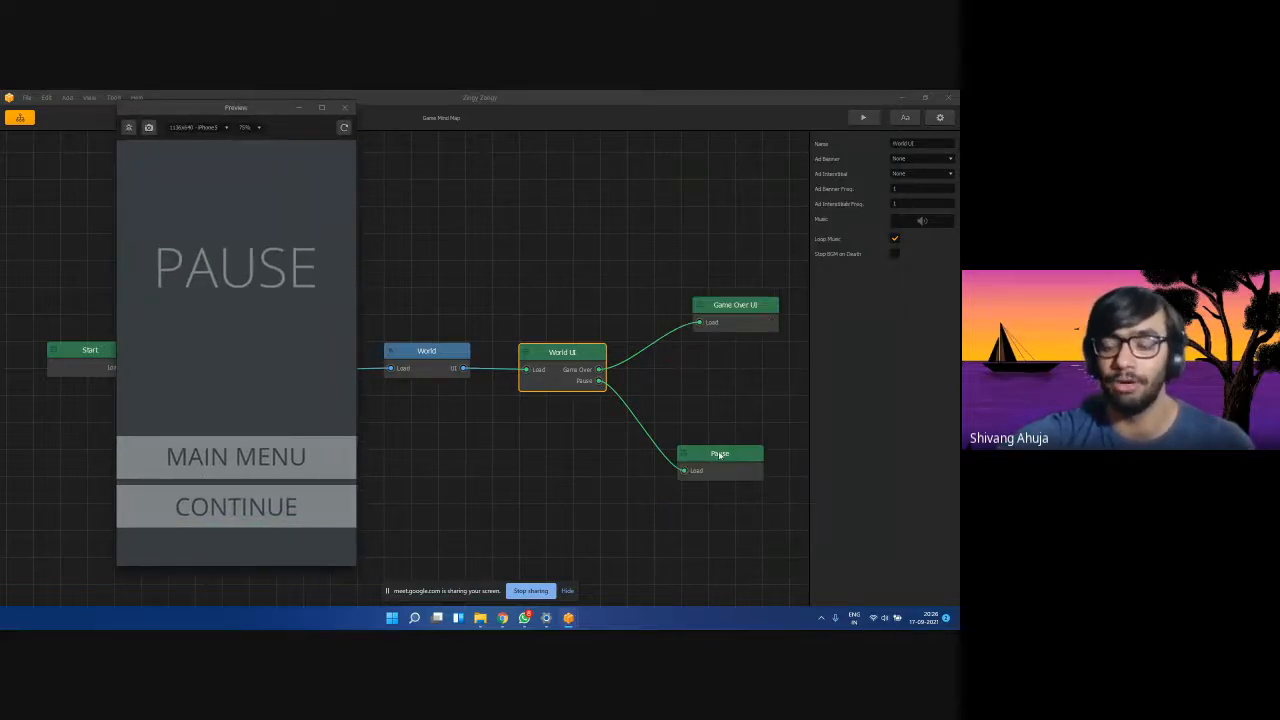
pyautogui.moveTo(727, 461); pyautogui.dragTo(736, 467)
pyautogui.moveTo(568, 618)
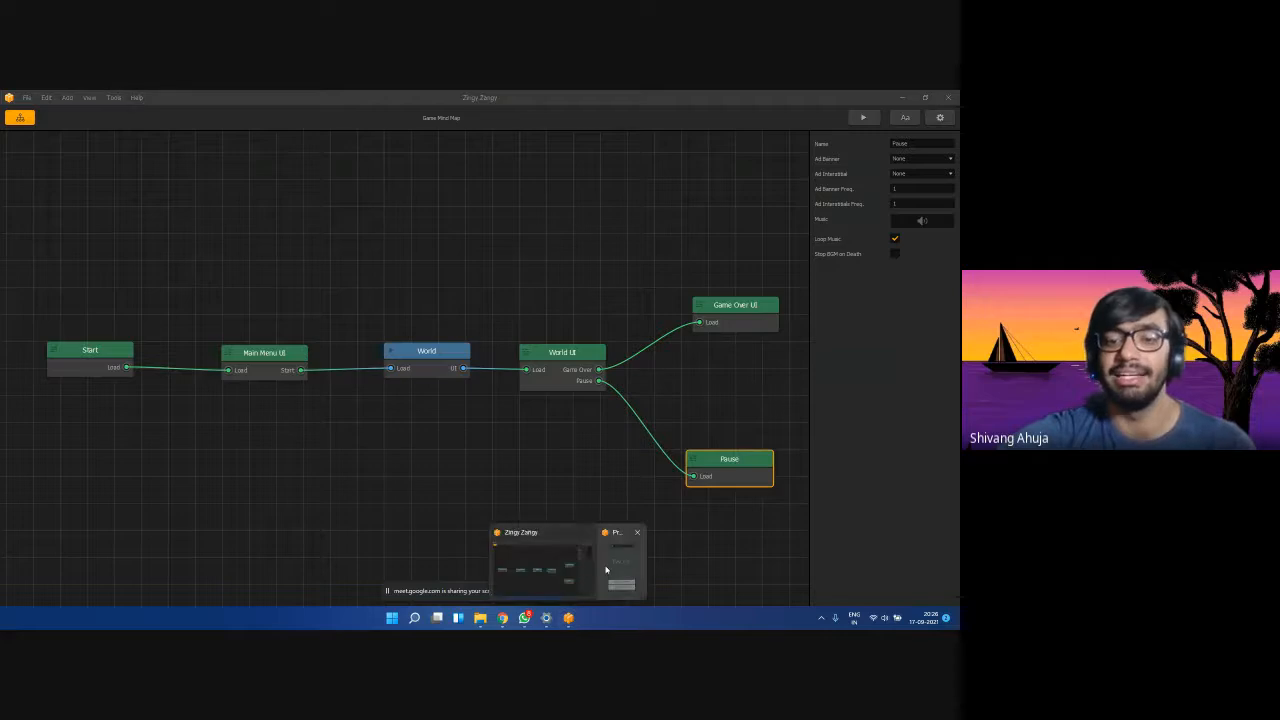
pyautogui.click(605, 562)
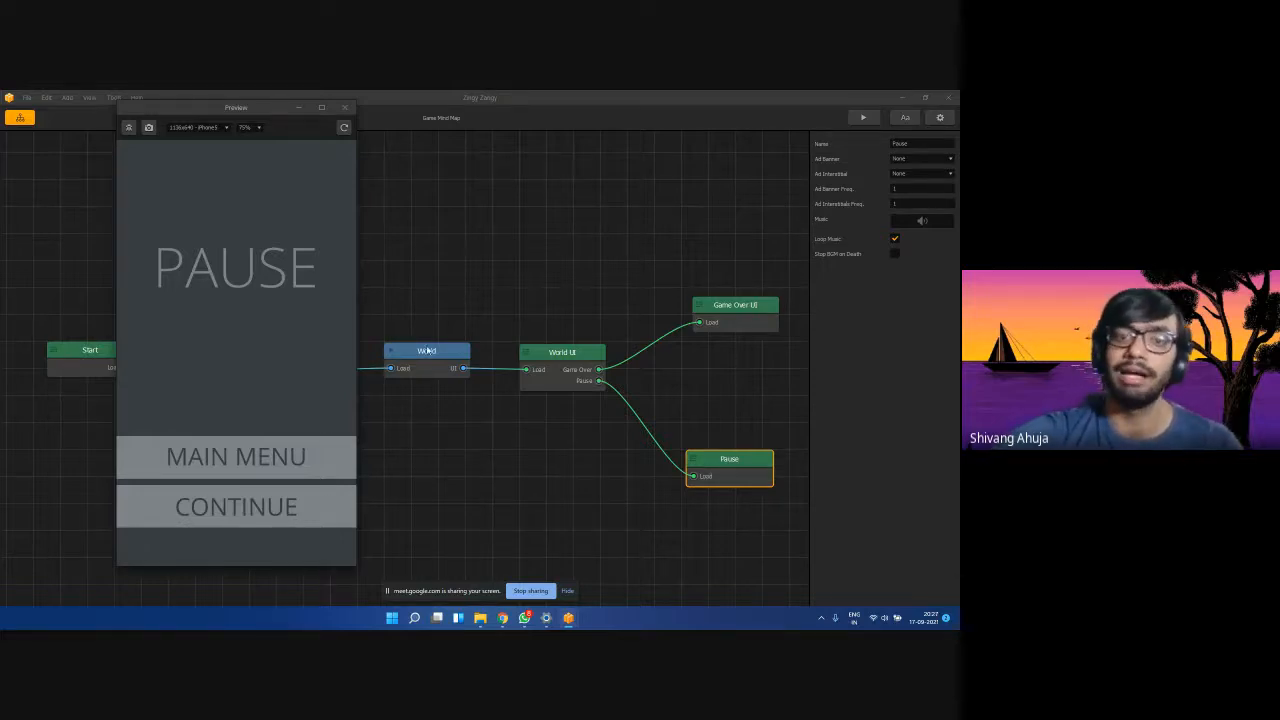
pyautogui.click(271, 501)
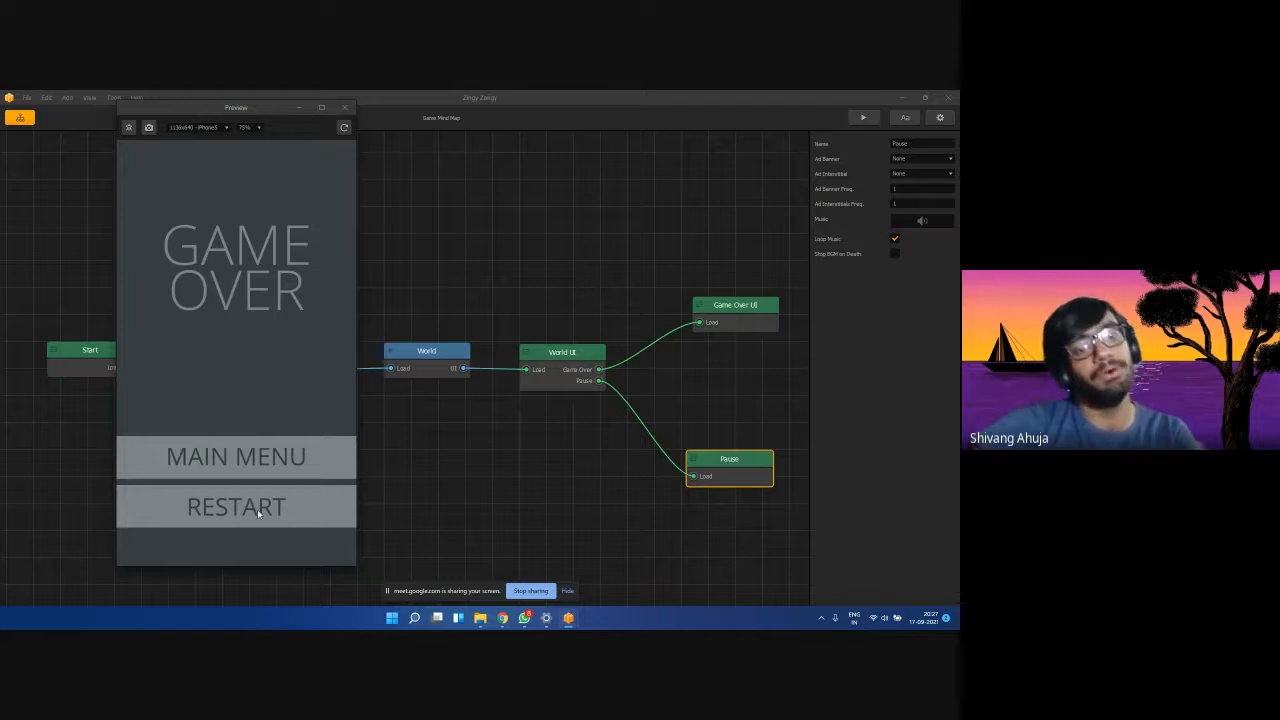
# Play on to Game Over while inspecting the Main Menu UI and World nodes.
pyautogui.moveTo(228, 121); pyautogui.dragTo(635, 134)
pyautogui.click(251, 369)
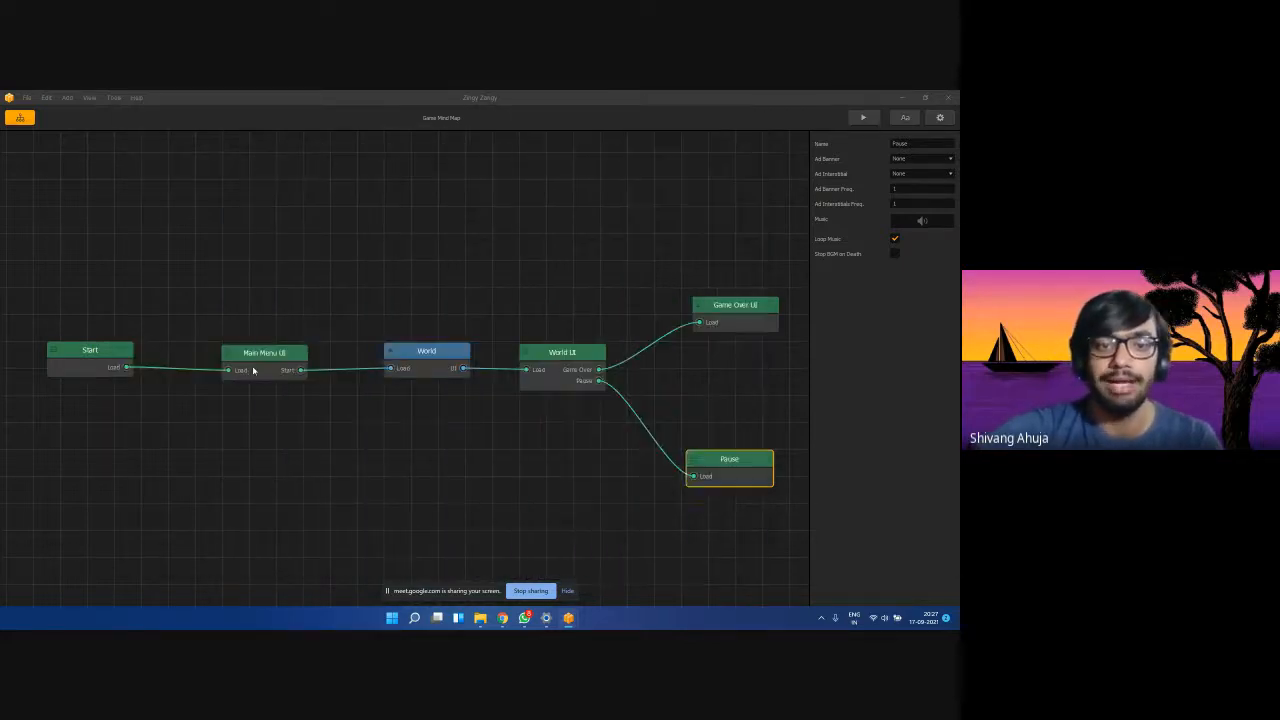
pyautogui.moveTo(568, 618)
pyautogui.click(620, 568)
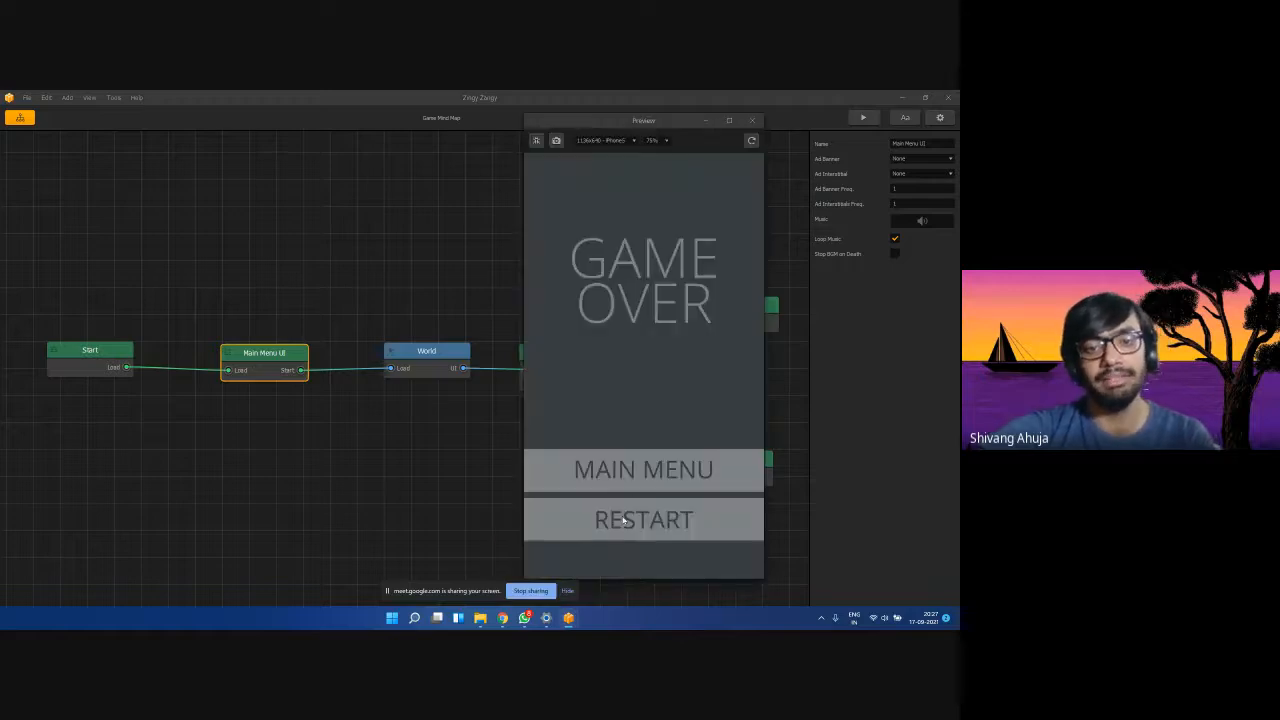
pyautogui.click(428, 362)
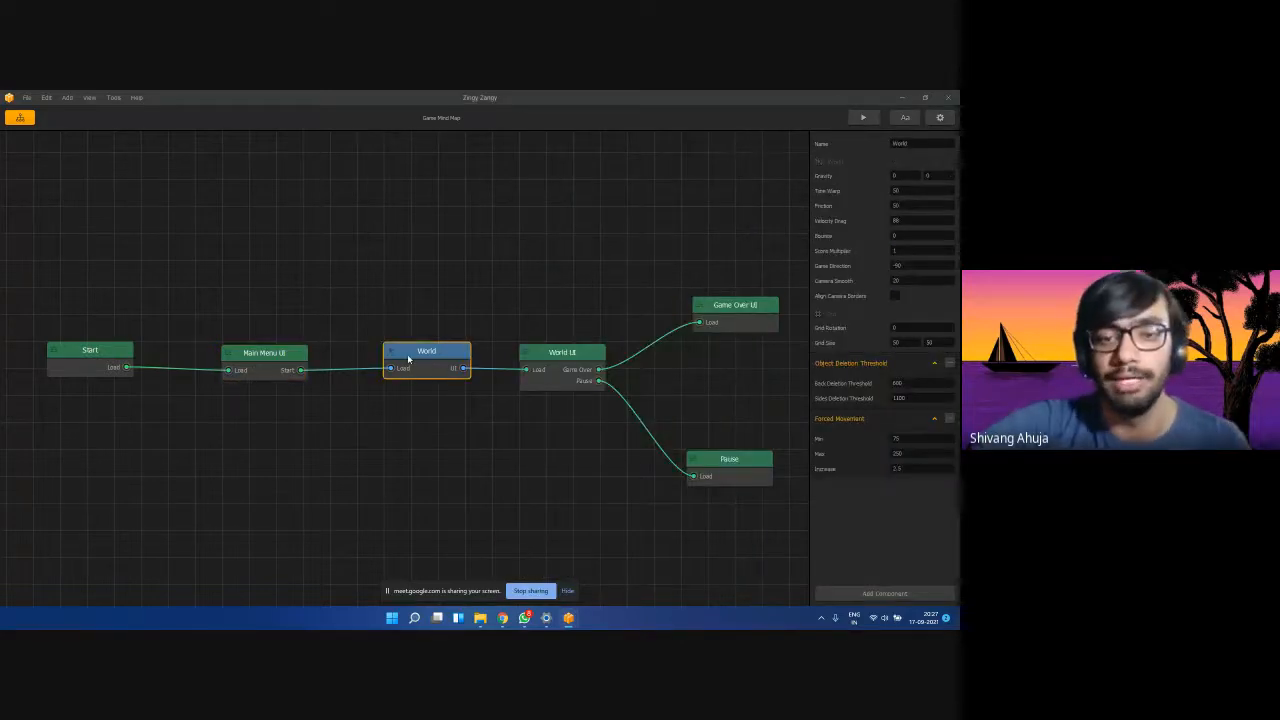
pyautogui.moveTo(568, 618)
pyautogui.click(615, 565)
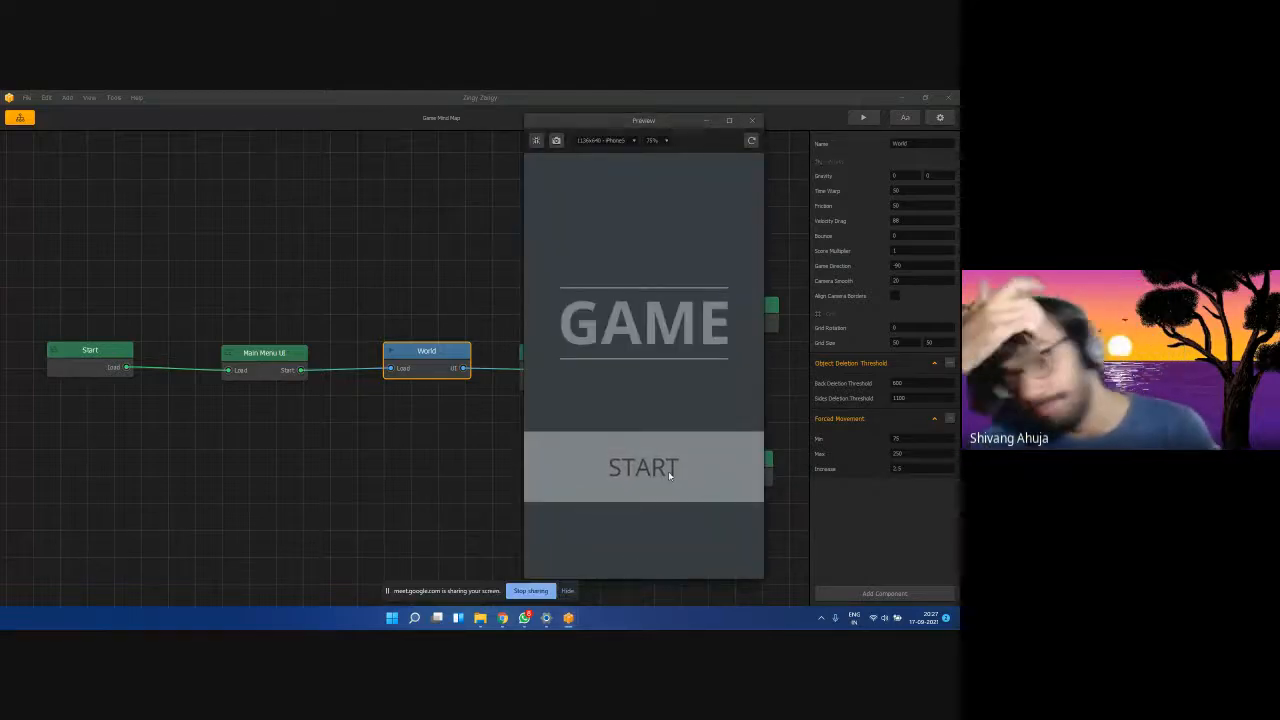
pyautogui.click(225, 357)
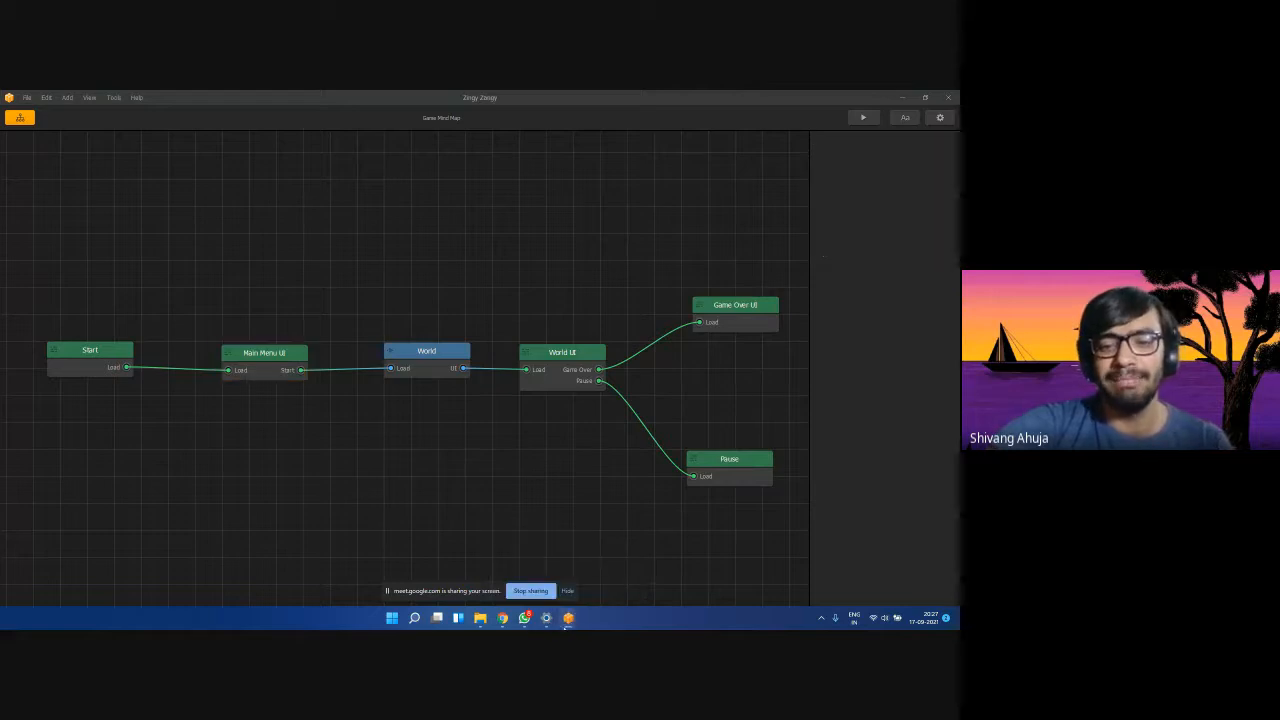
# Close the game preview, check the Google Meet call, and minimise Chrome.
pyautogui.moveTo(568, 618)
pyautogui.click(638, 535)
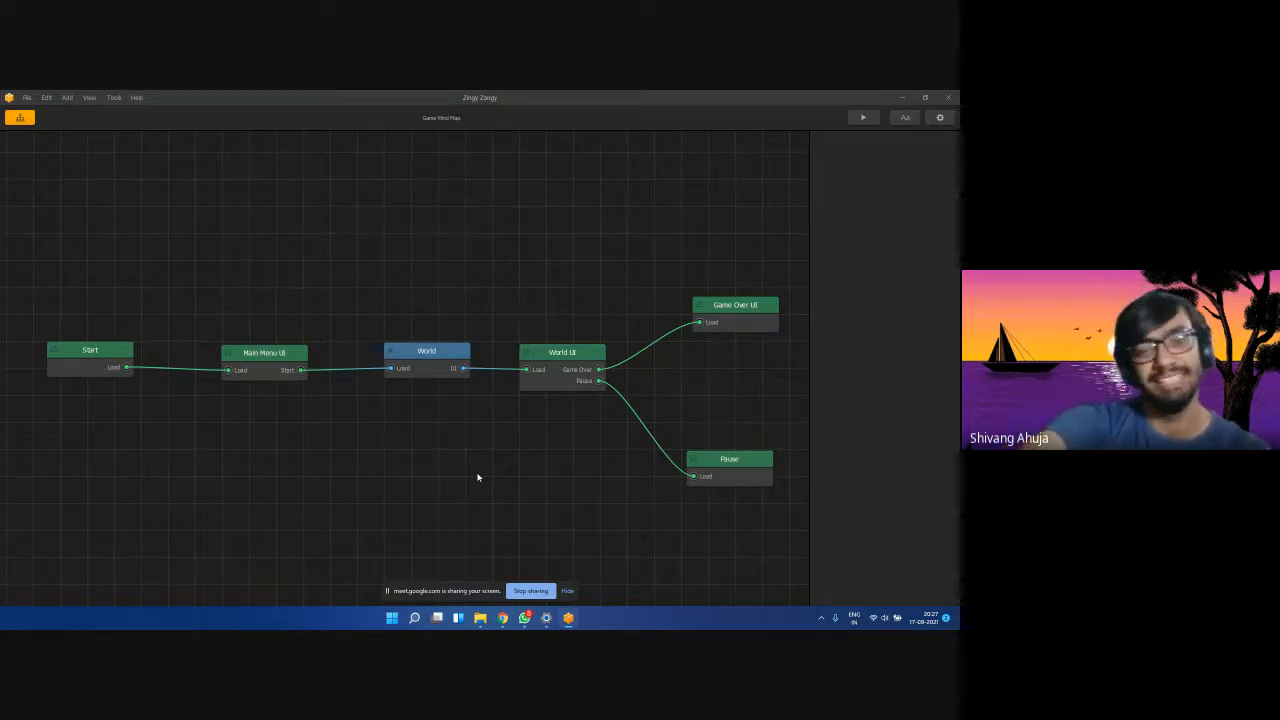
pyautogui.moveTo(496, 621)
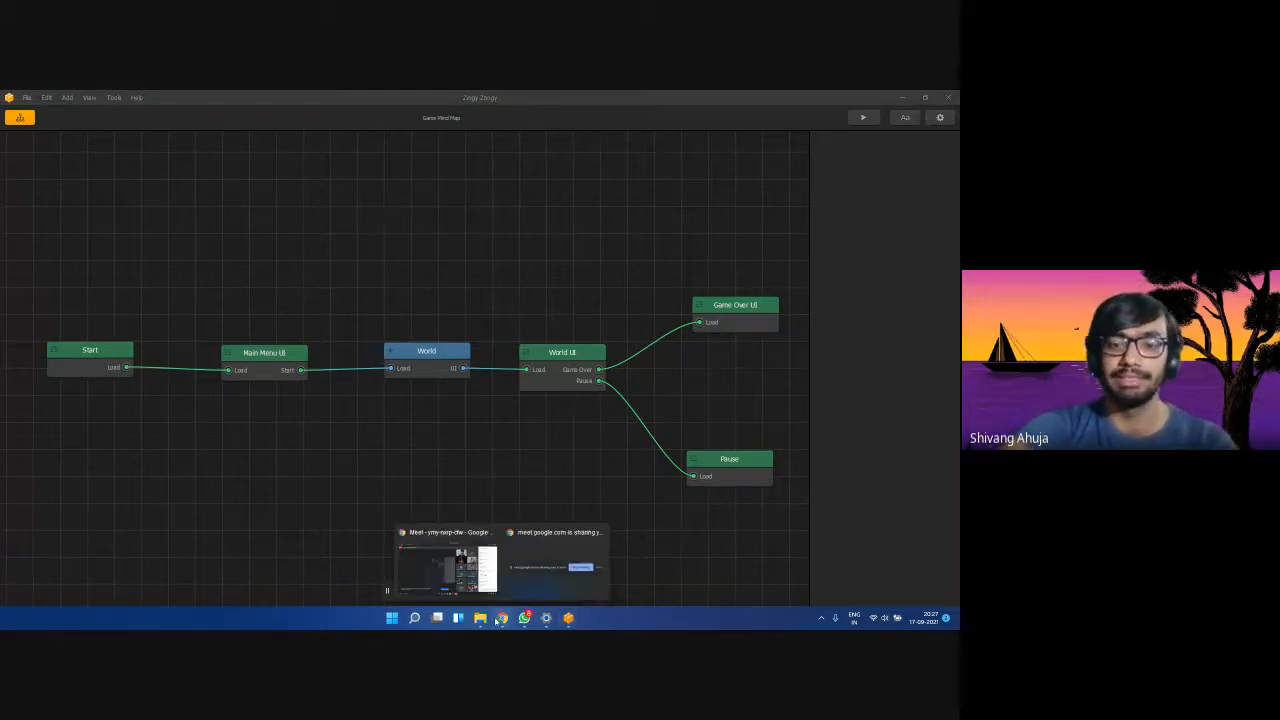
pyautogui.click(477, 594)
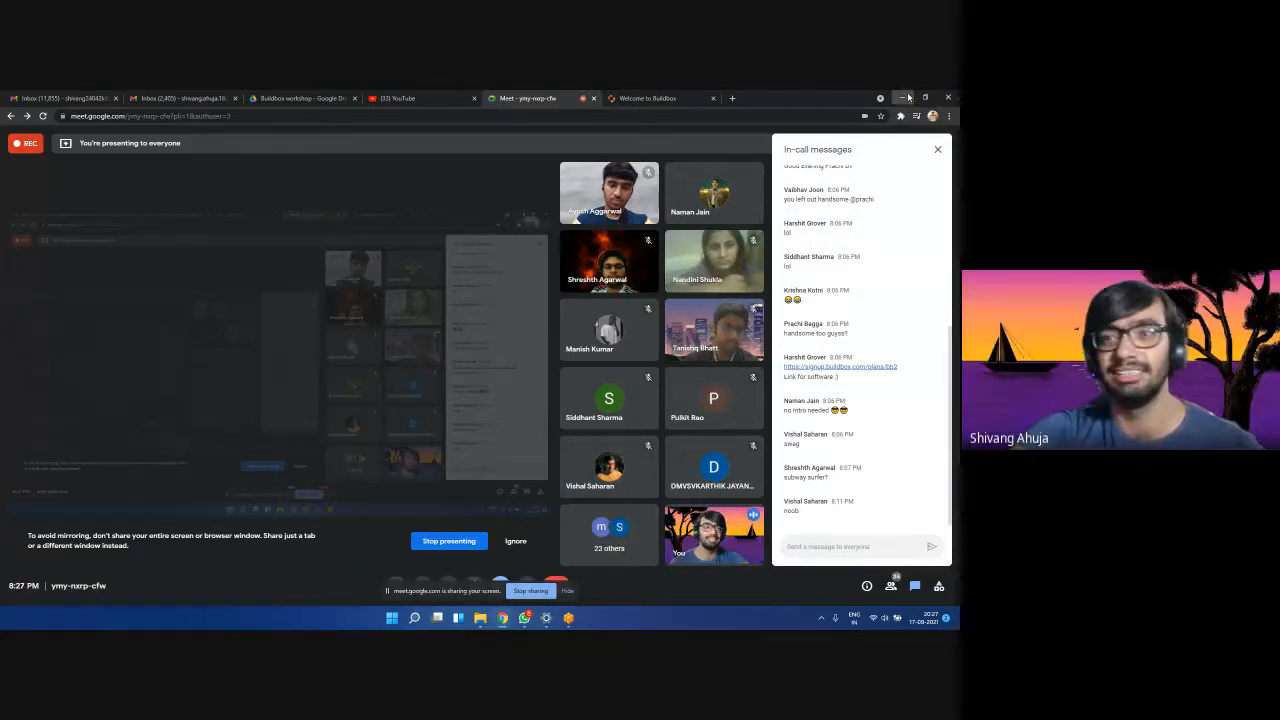
pyautogui.click(904, 97)
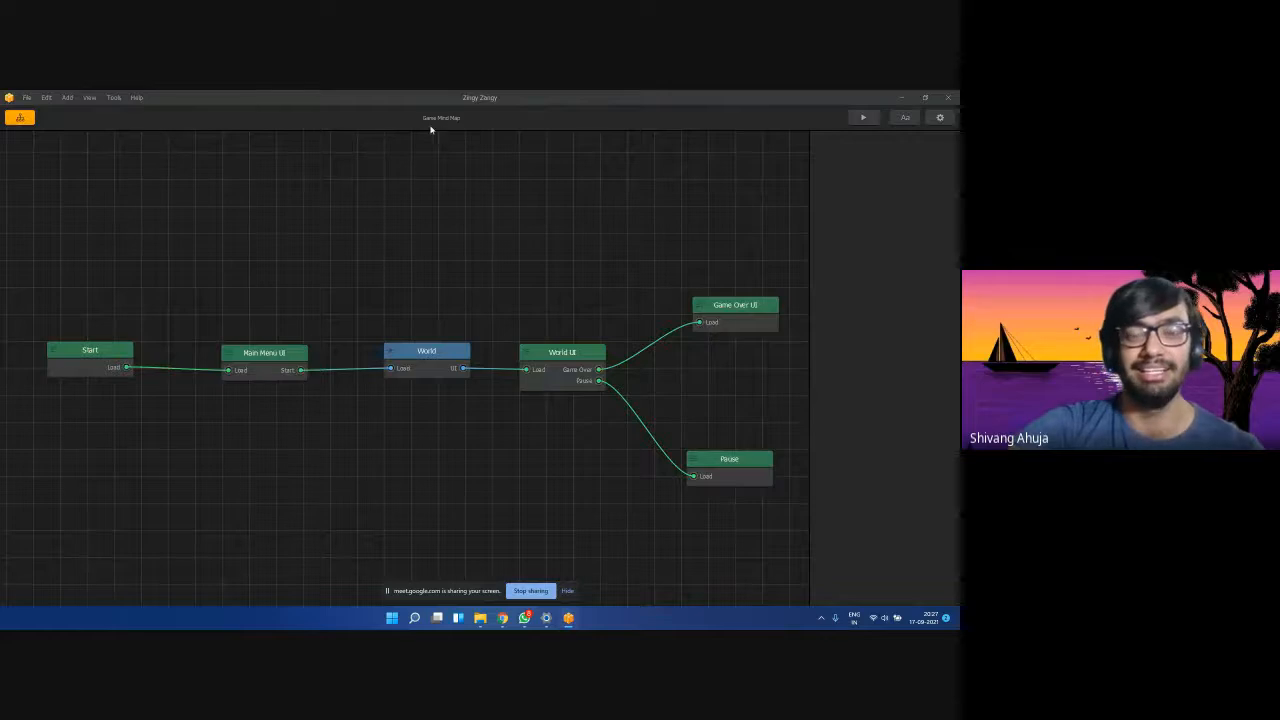
# Line up the Main Menu UI and World nodes in one row.
pyautogui.moveTo(247, 365); pyautogui.dragTo(247, 389)
pyautogui.moveTo(431, 354); pyautogui.dragTo(417, 325)
pyautogui.moveTo(255, 393); pyautogui.dragTo(248, 354)
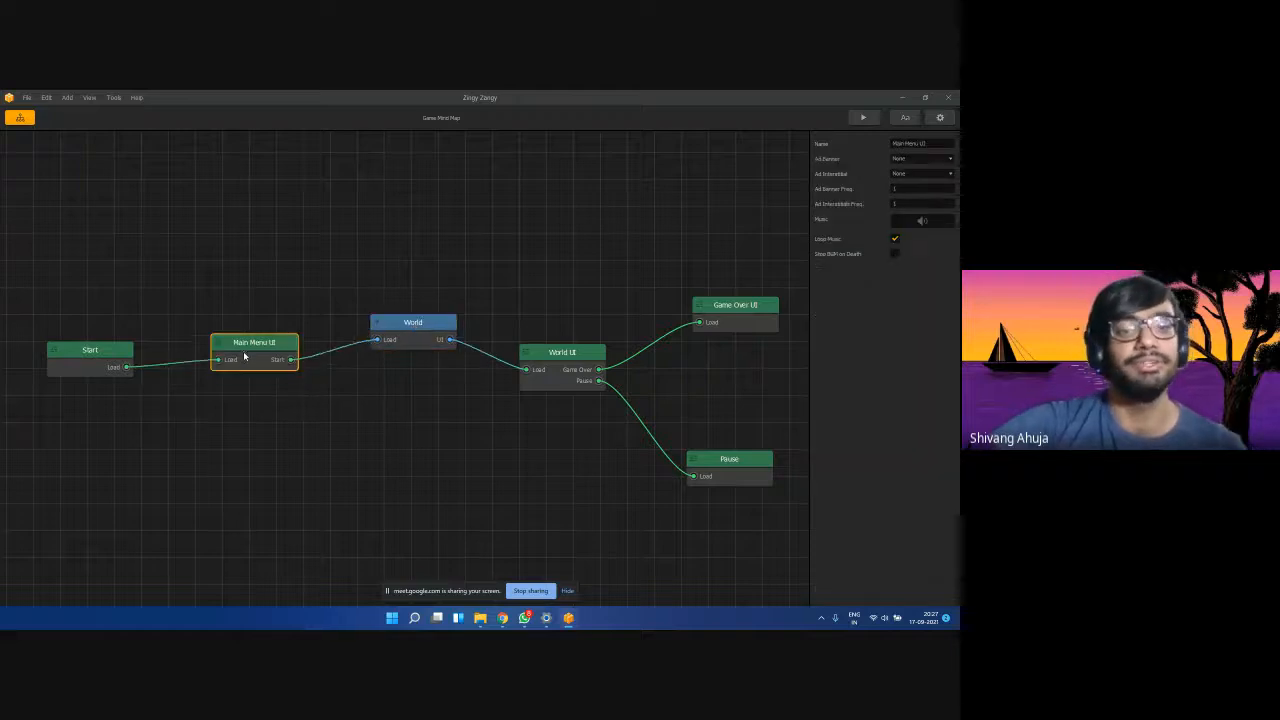
pyautogui.moveTo(394, 321); pyautogui.dragTo(394, 341)
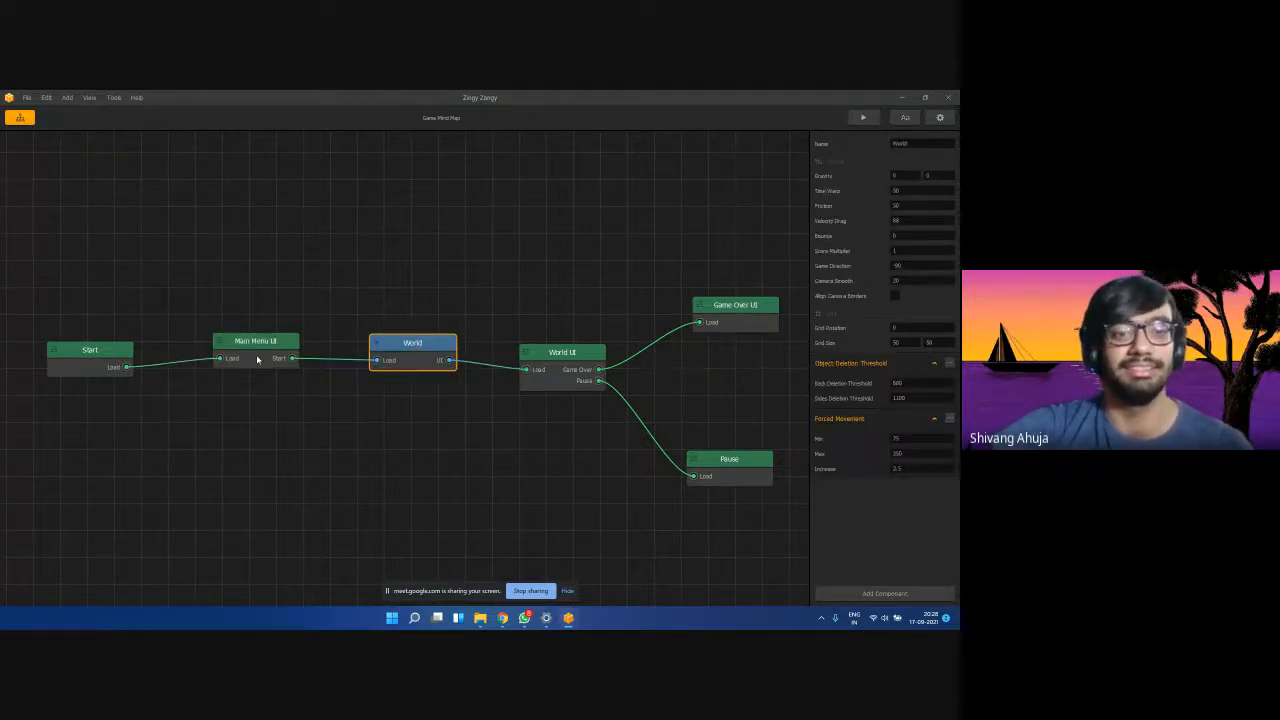
pyautogui.moveTo(257, 359); pyautogui.dragTo(258, 368)
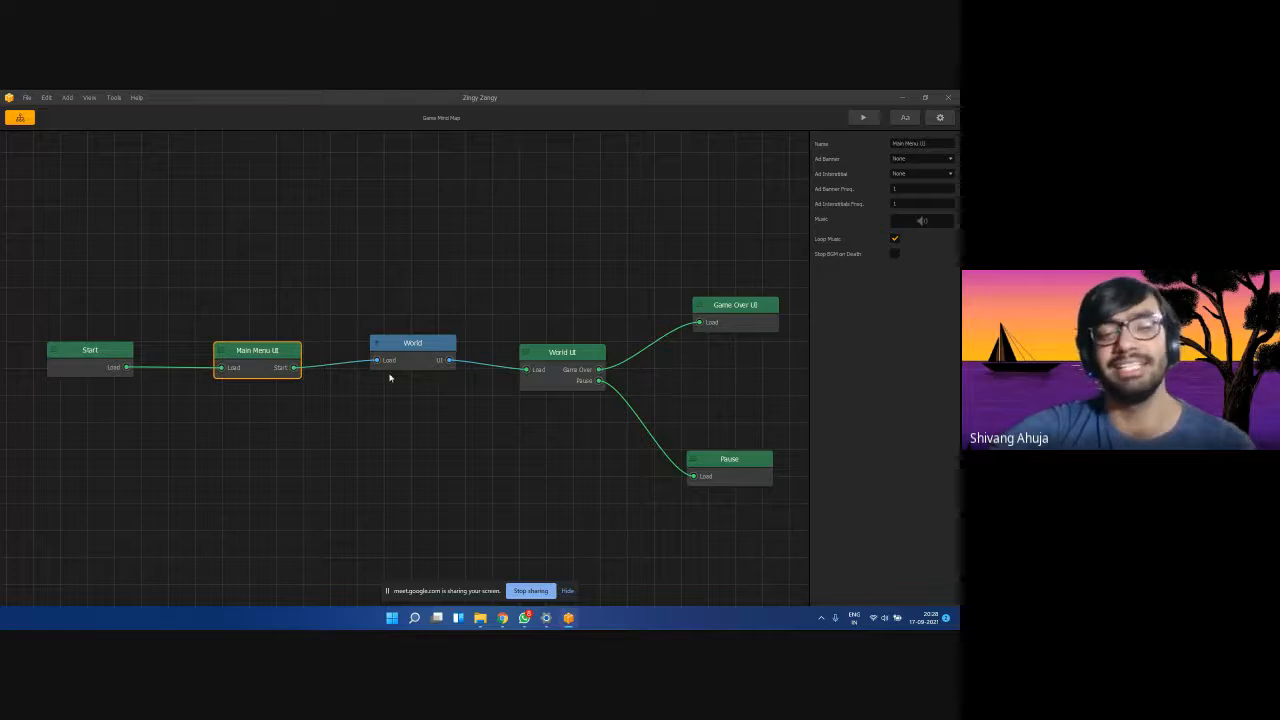
pyautogui.moveTo(404, 361); pyautogui.dragTo(407, 373)
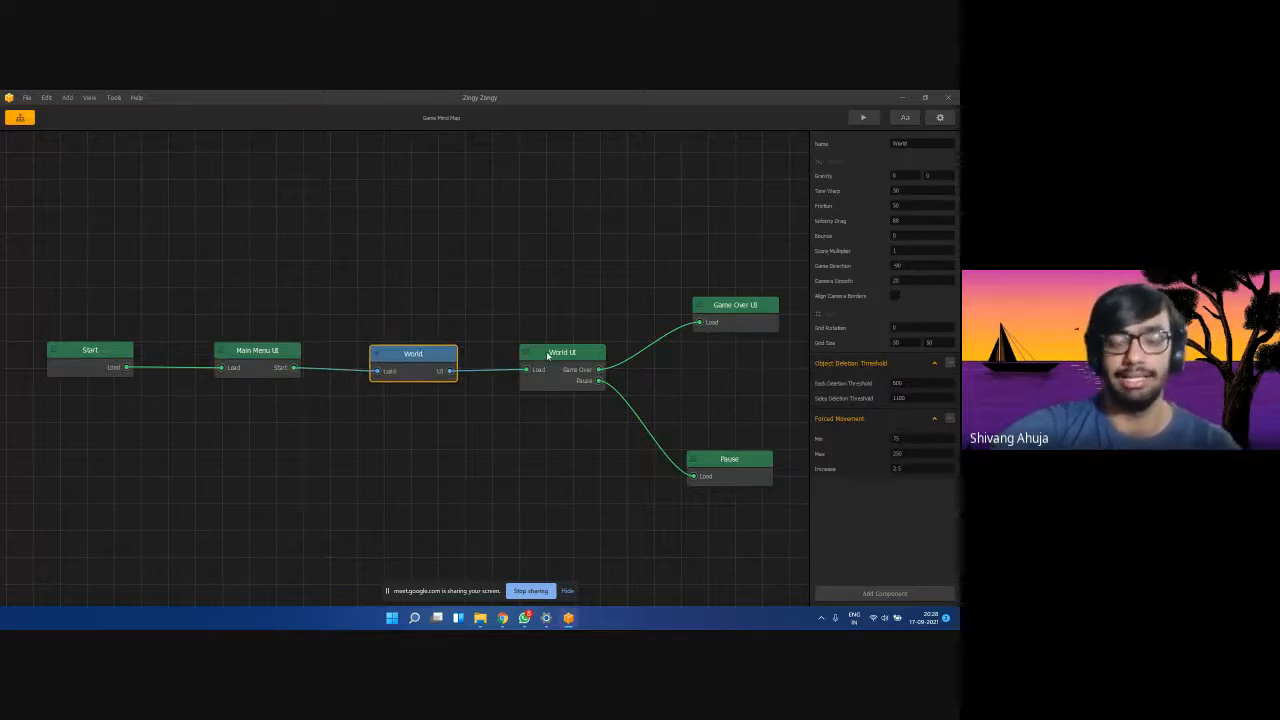
# Move World UI further right, then bring the Google Meet call to the front.
pyautogui.moveTo(547, 355); pyautogui.dragTo(596, 363)
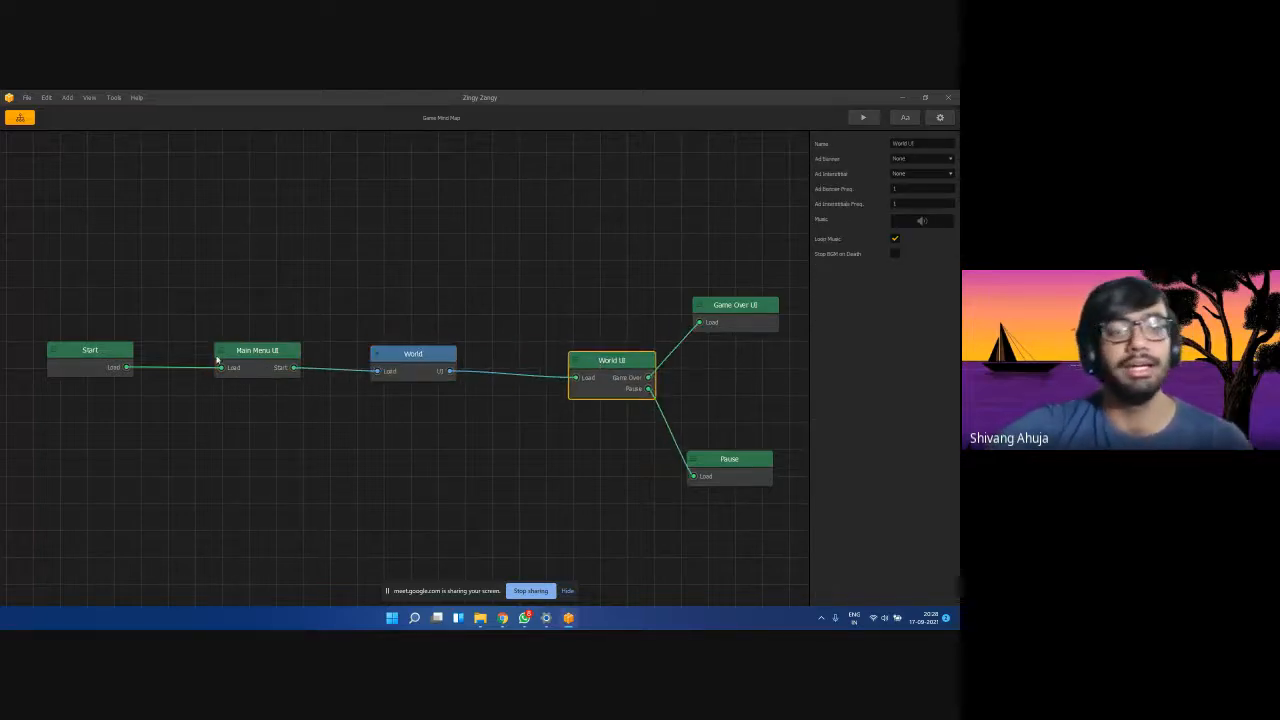
pyautogui.click(96, 362)
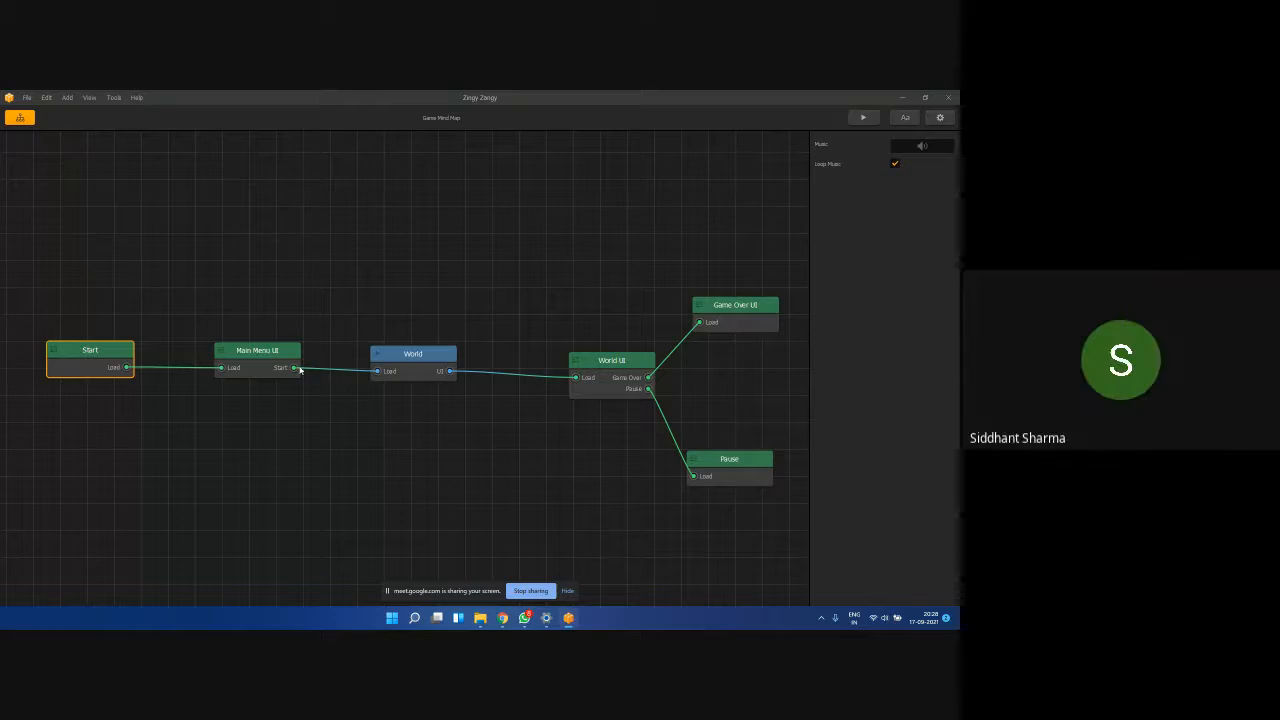
pyautogui.moveTo(502, 618)
pyautogui.click(478, 575)
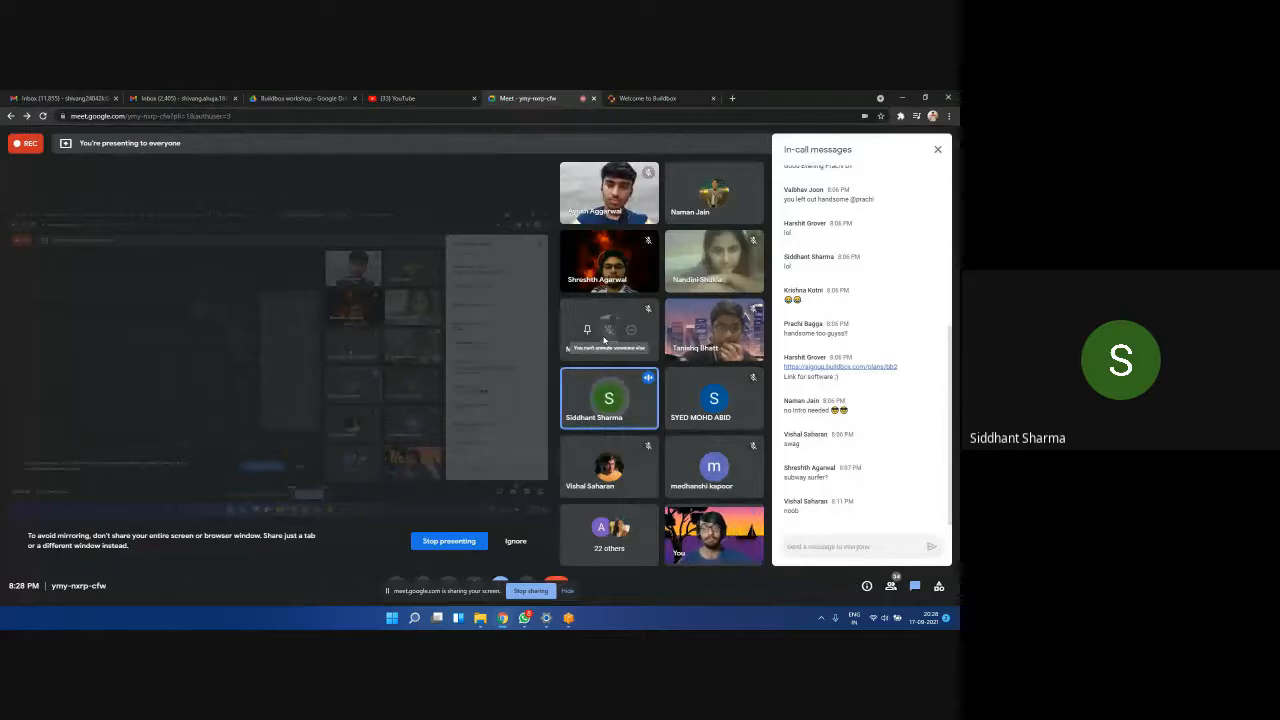
# Back in the mind map, wire Start's Load output directly to World's Load input.
pyautogui.click(902, 97)
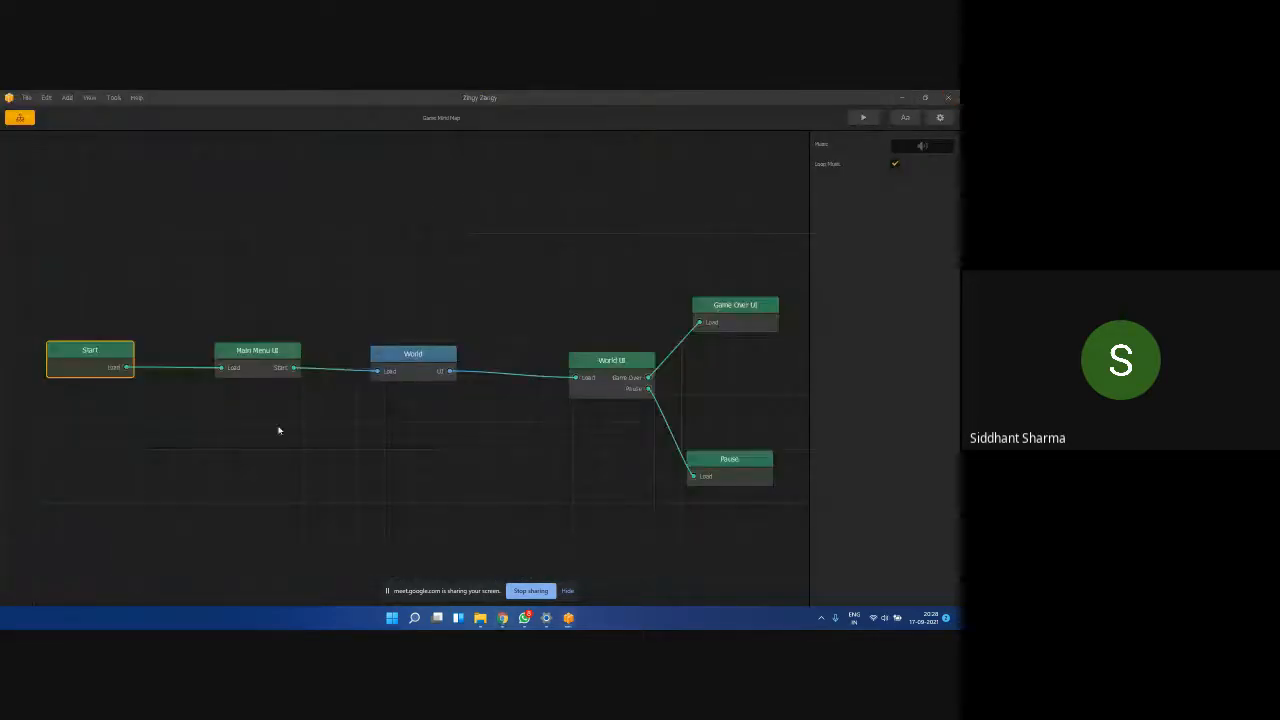
pyautogui.moveTo(413, 354); pyautogui.dragTo(421, 342)
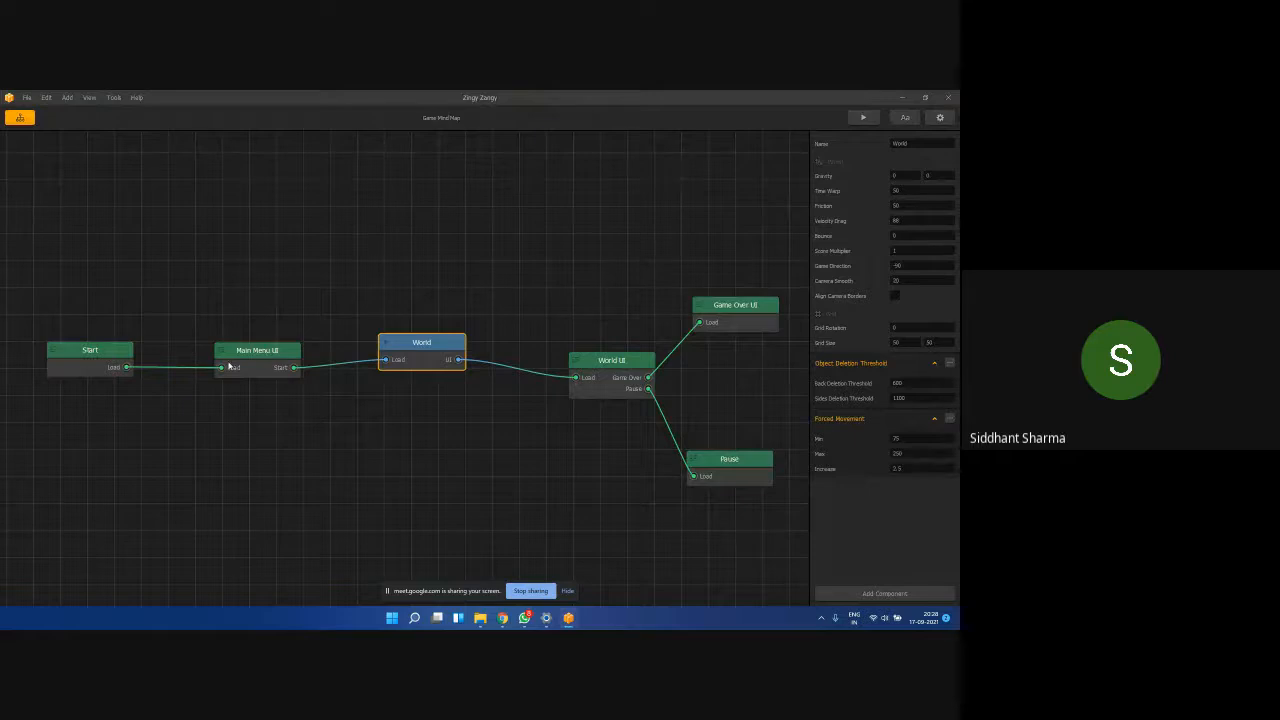
pyautogui.moveTo(221, 368); pyautogui.dragTo(227, 420)
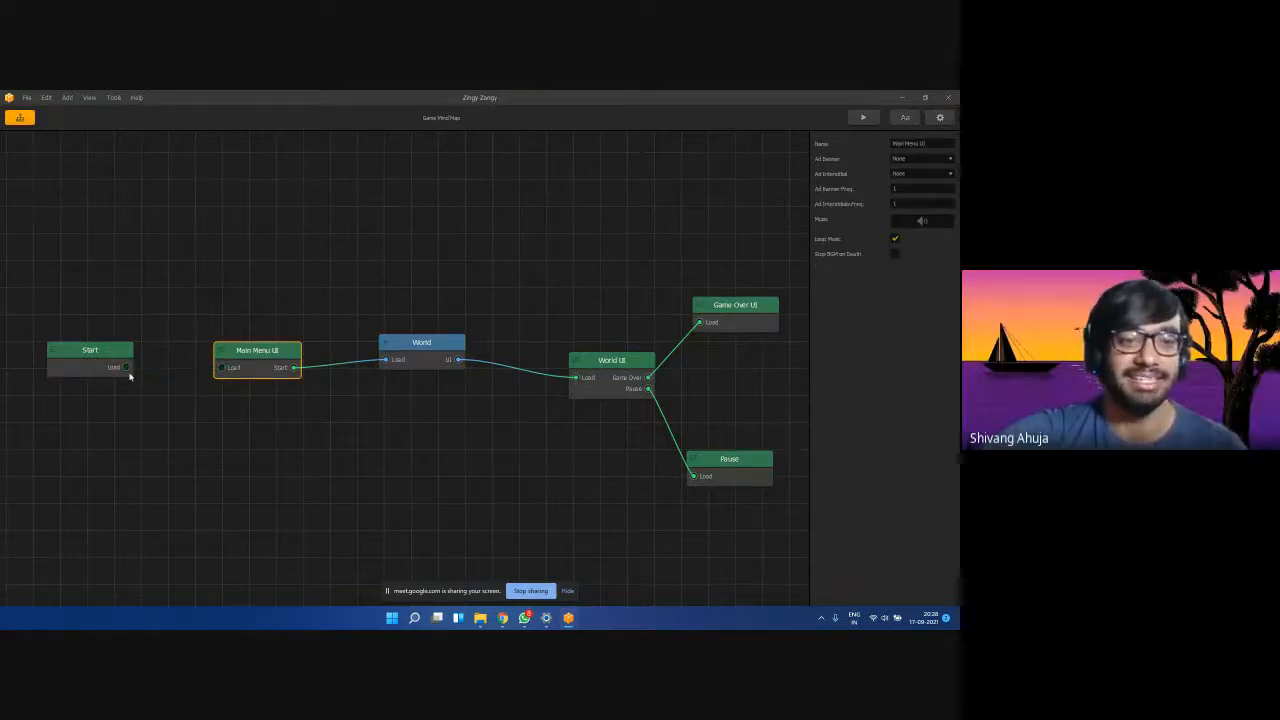
pyautogui.moveTo(128, 372); pyautogui.dragTo(384, 366)
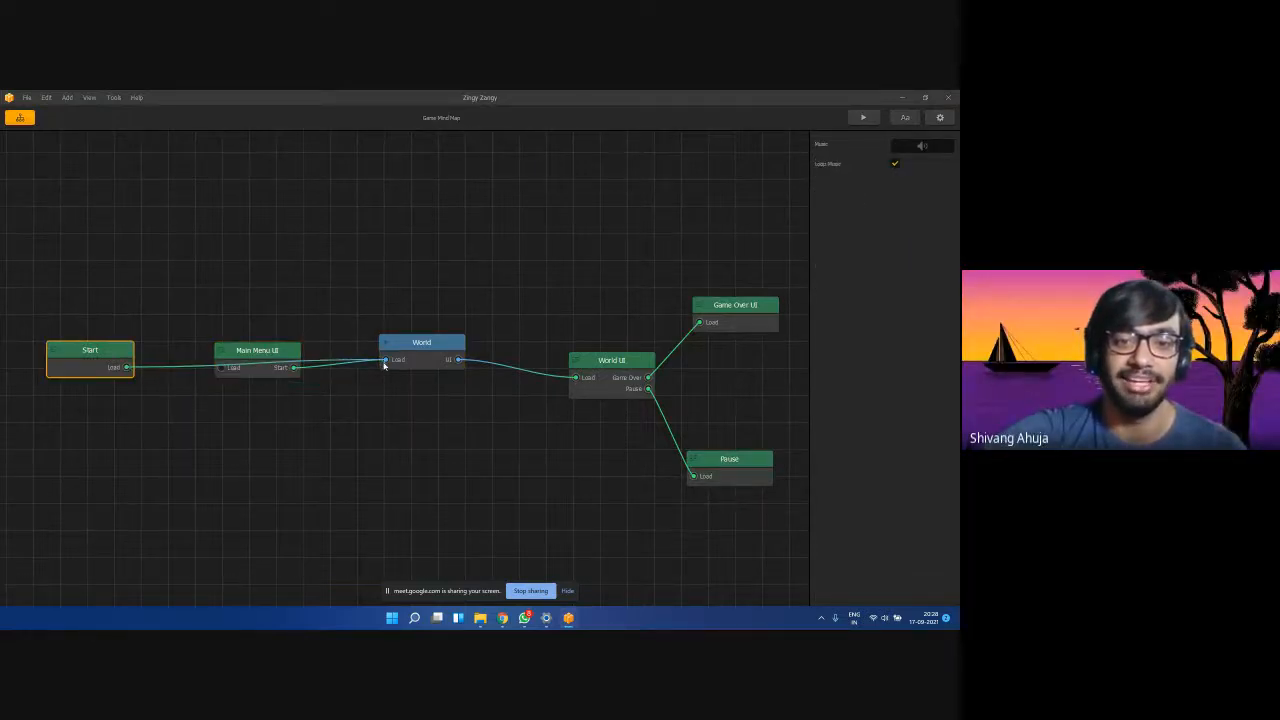
# Raise Main Menu UI out of the row, move Start closer, and unlink Main Menu UI from World.
pyautogui.moveTo(266, 350); pyautogui.dragTo(269, 240)
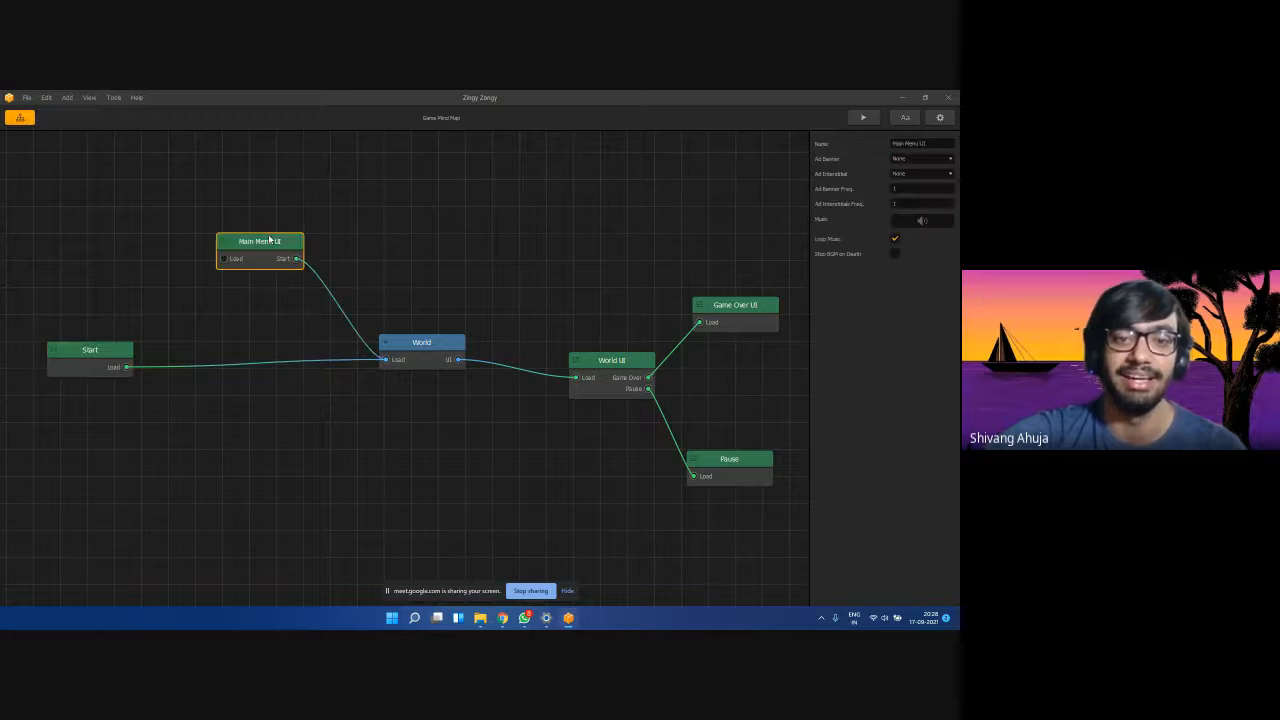
pyautogui.click(110, 362)
pyautogui.moveTo(90, 374); pyautogui.dragTo(170, 354)
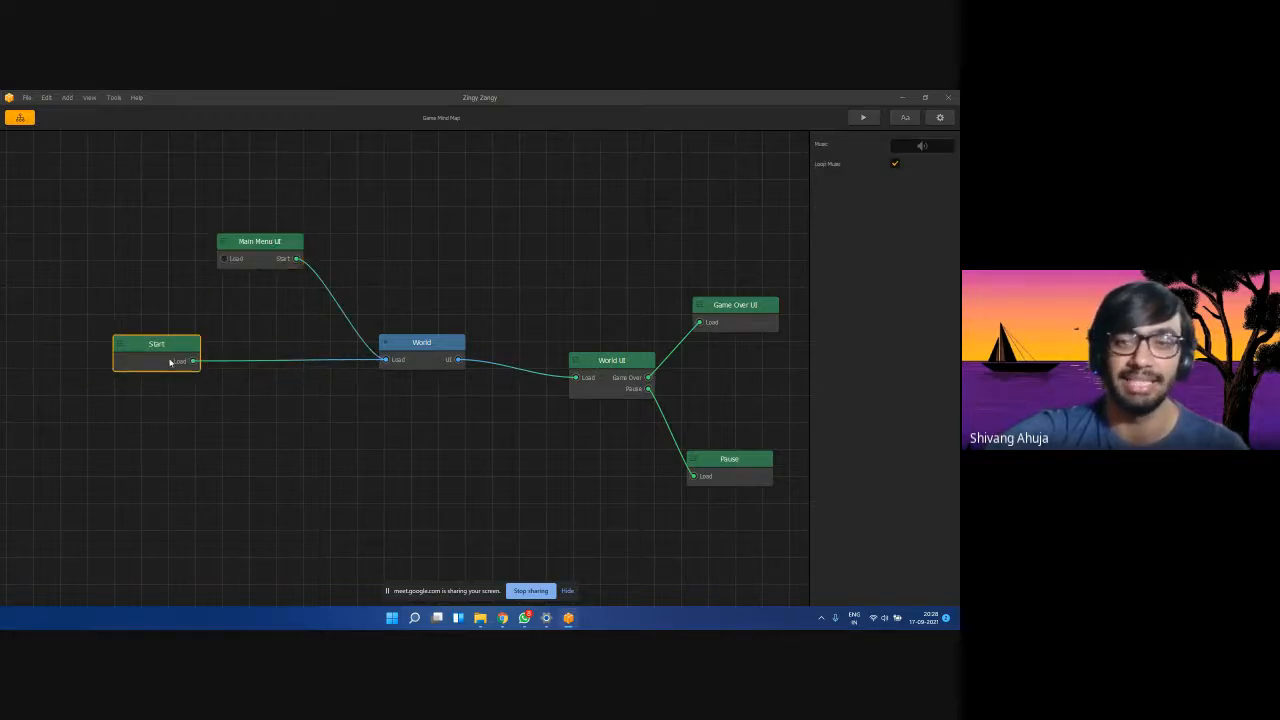
pyautogui.click(416, 352)
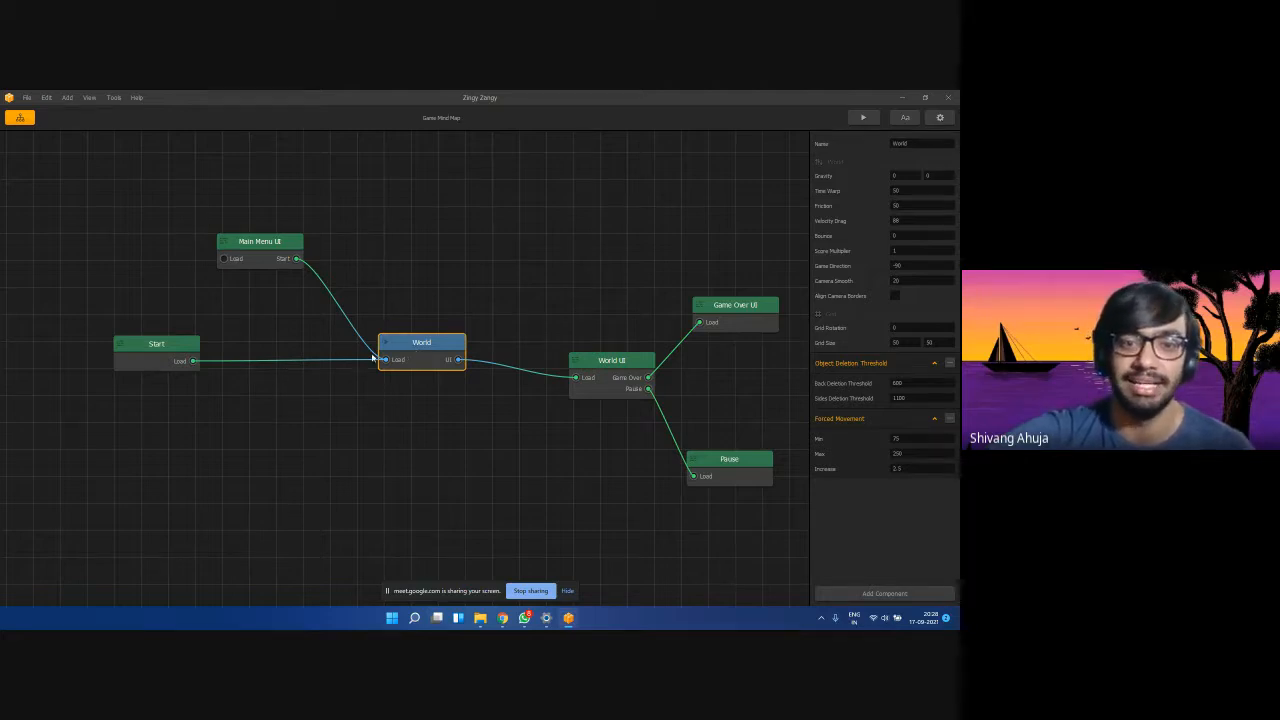
pyautogui.click(295, 261)
pyautogui.moveTo(309, 302); pyautogui.dragTo(380, 326)
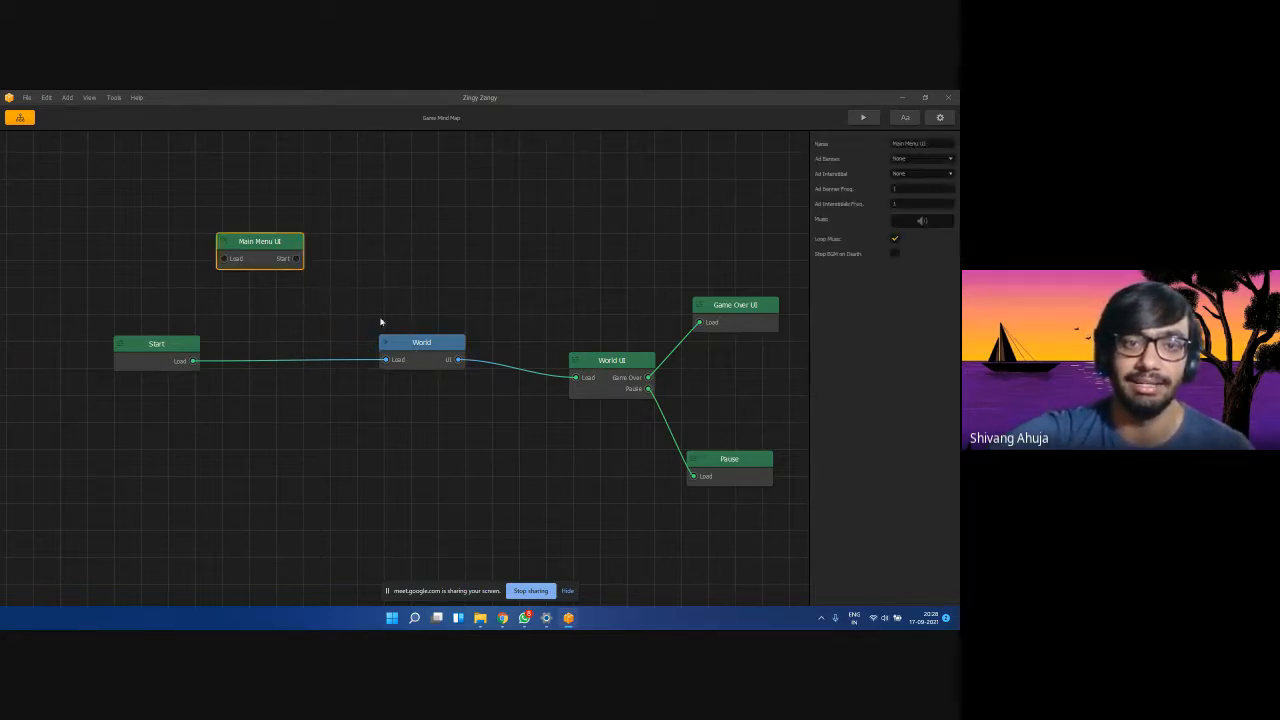
# Test-play the game, pausing and resuming once, then close the preview.
pyautogui.click(863, 117)
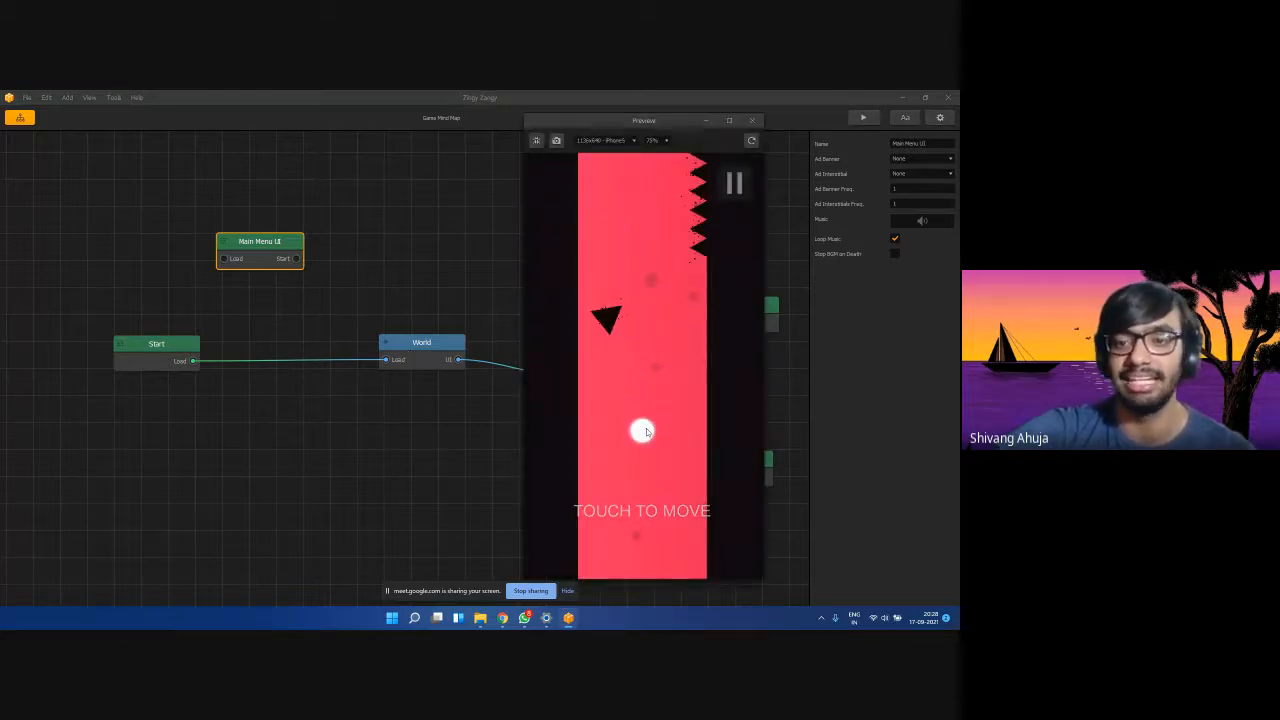
pyautogui.moveTo(646, 434)
pyautogui.mouseDown()
pyautogui.moveTo(657, 331)
pyautogui.moveTo(640, 419)
pyautogui.moveTo(654, 419)
pyautogui.mouseUp()
pyautogui.click(731, 182)
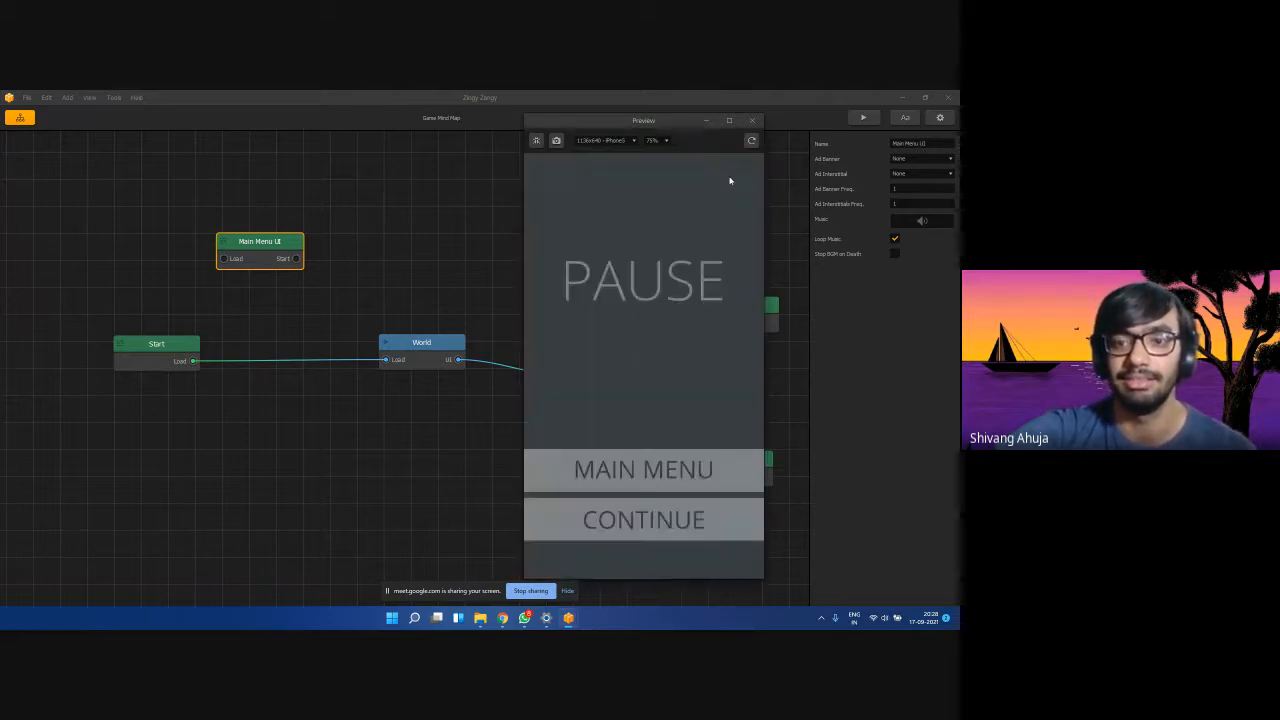
pyautogui.click(729, 180)
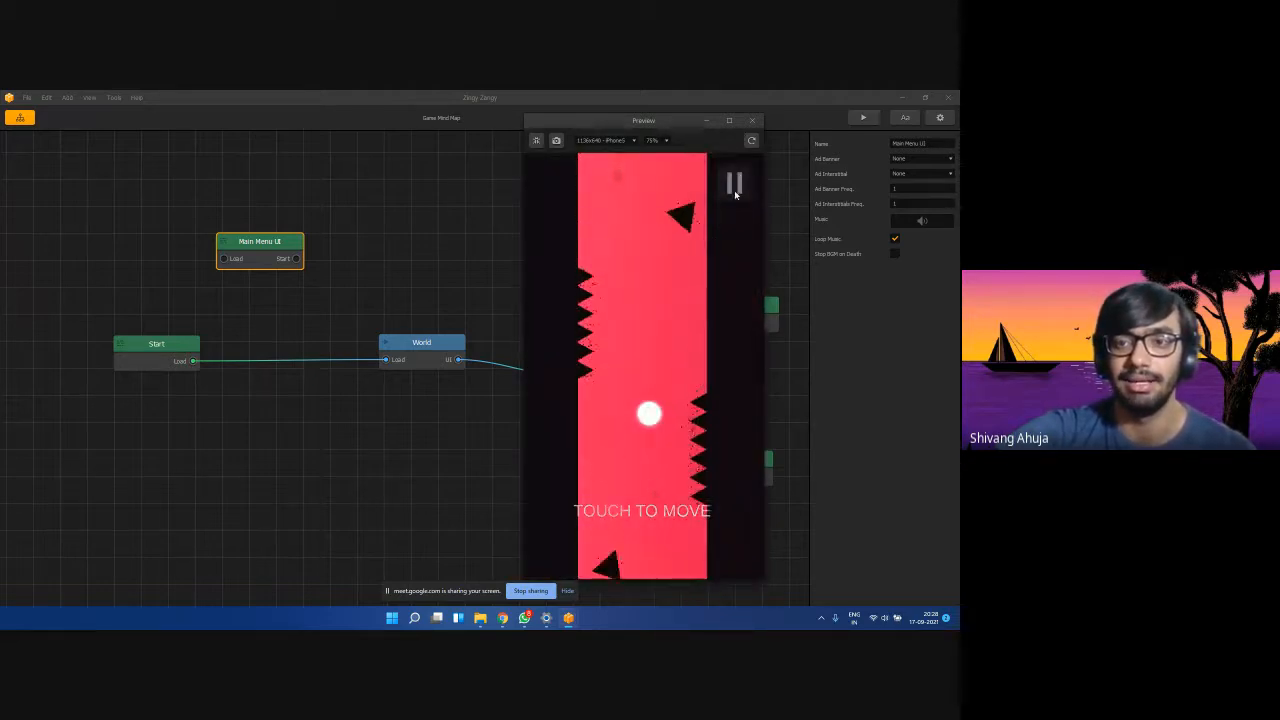
pyautogui.click(752, 120)
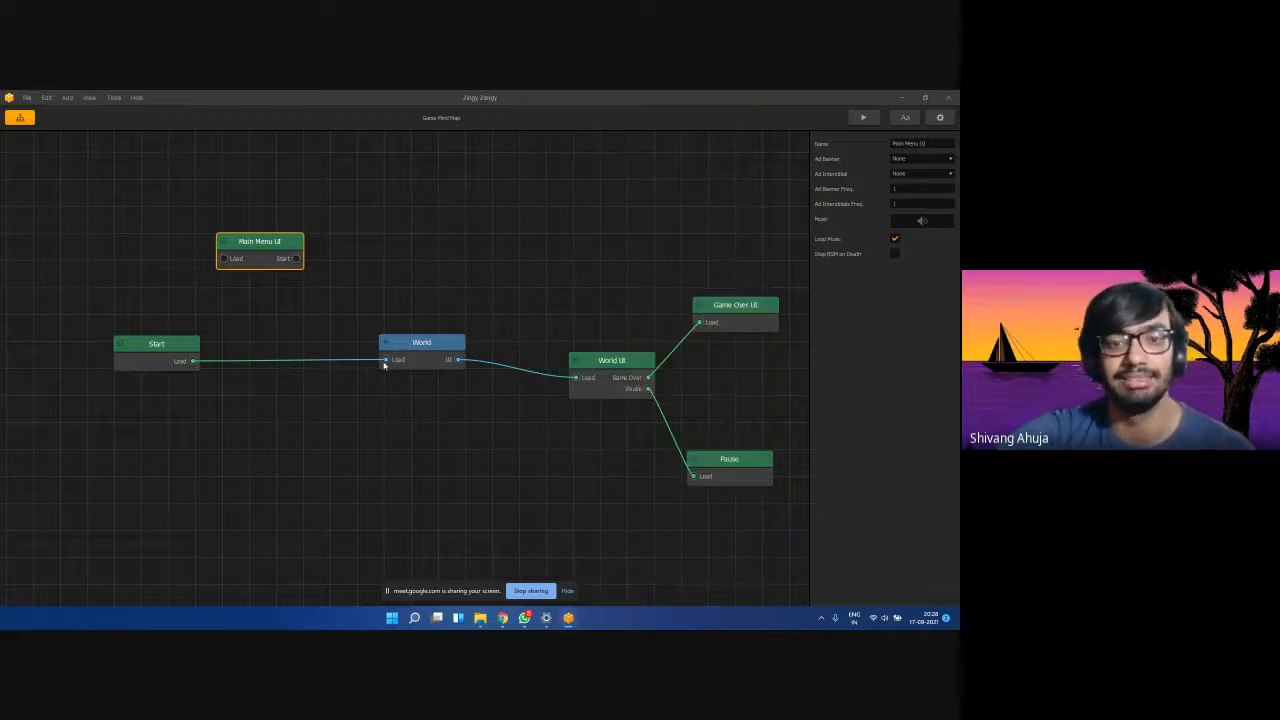
# Relink Start's Load output to Main Menu UI's Load instead of World.
pyautogui.moveTo(383, 361); pyautogui.dragTo(290, 350)
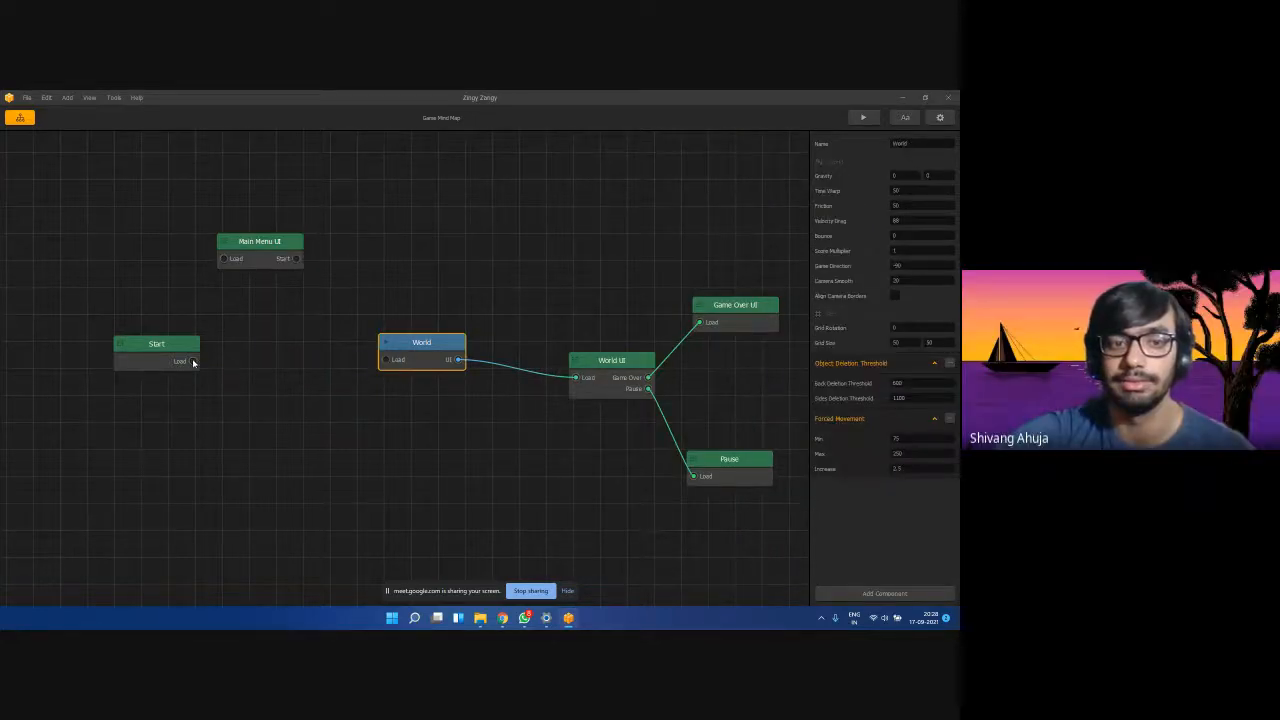
pyautogui.moveTo(193, 361); pyautogui.dragTo(223, 259)
pyautogui.click(288, 262)
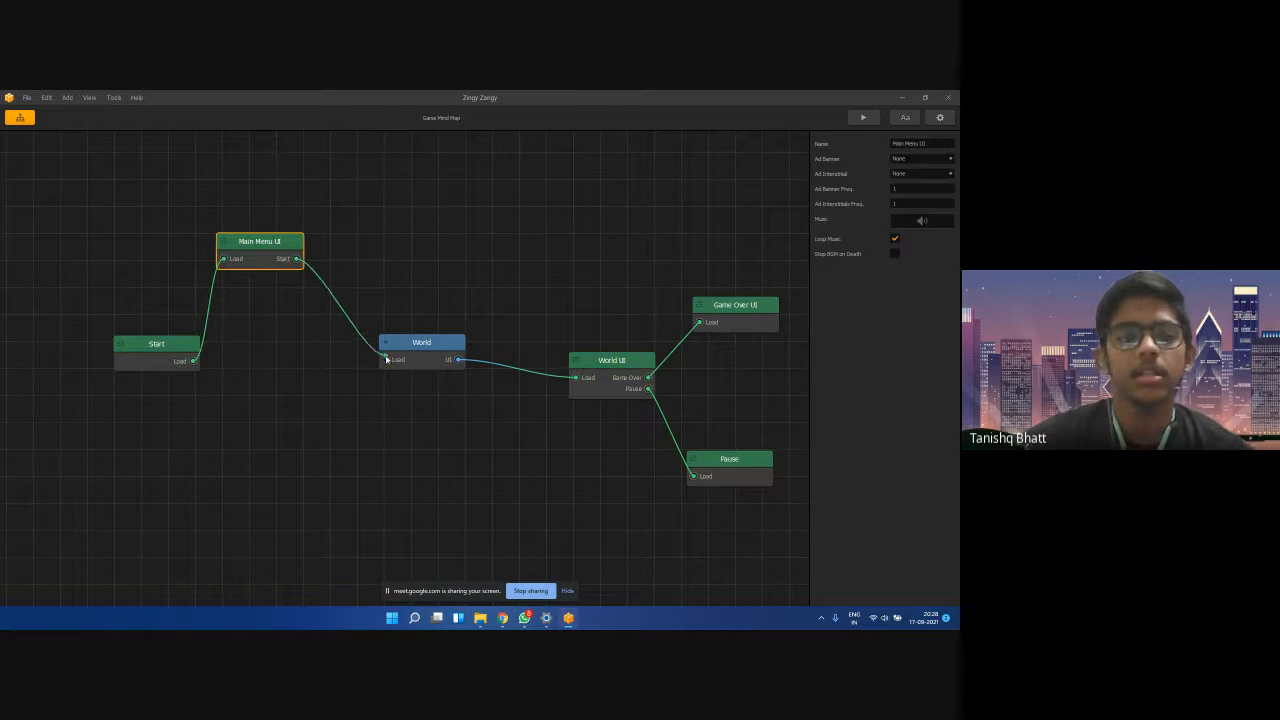
# Open the World level editor to show Section 1's red spike-lined corridor.
pyautogui.doubleClick(425, 350)
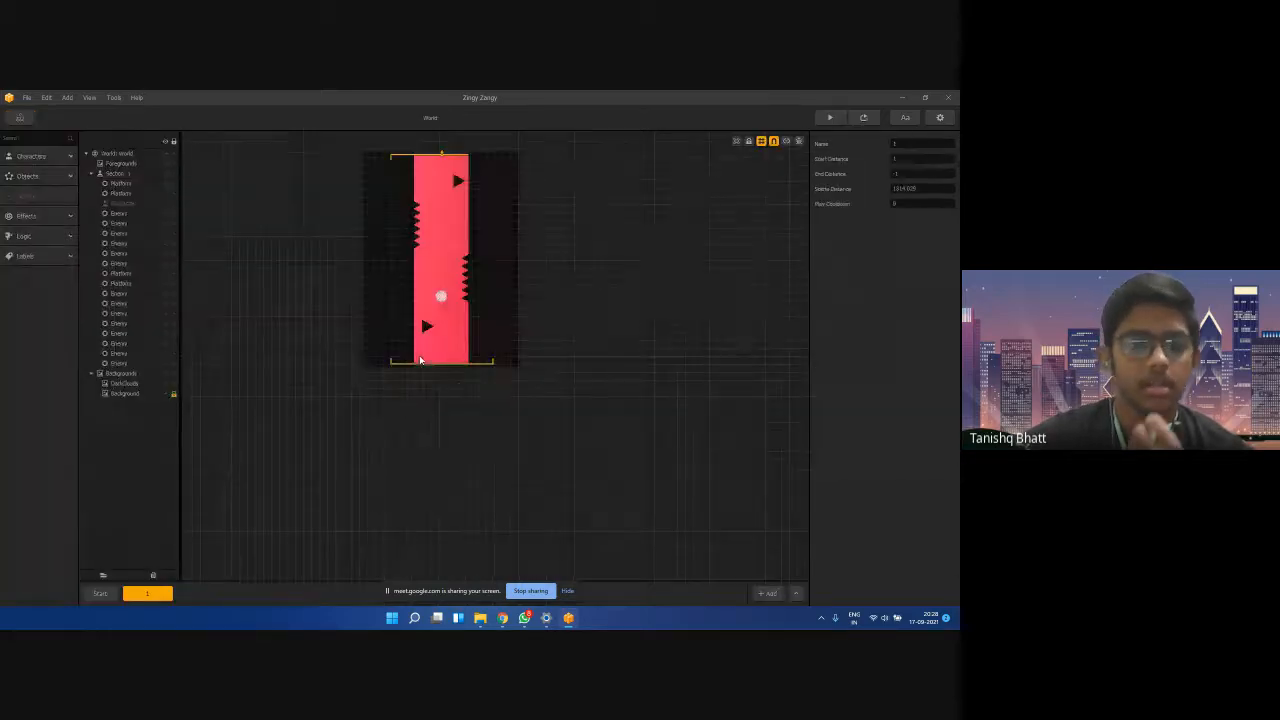
pyautogui.scroll(-1, 462, 391)
pyautogui.scroll(3, 419, 203)
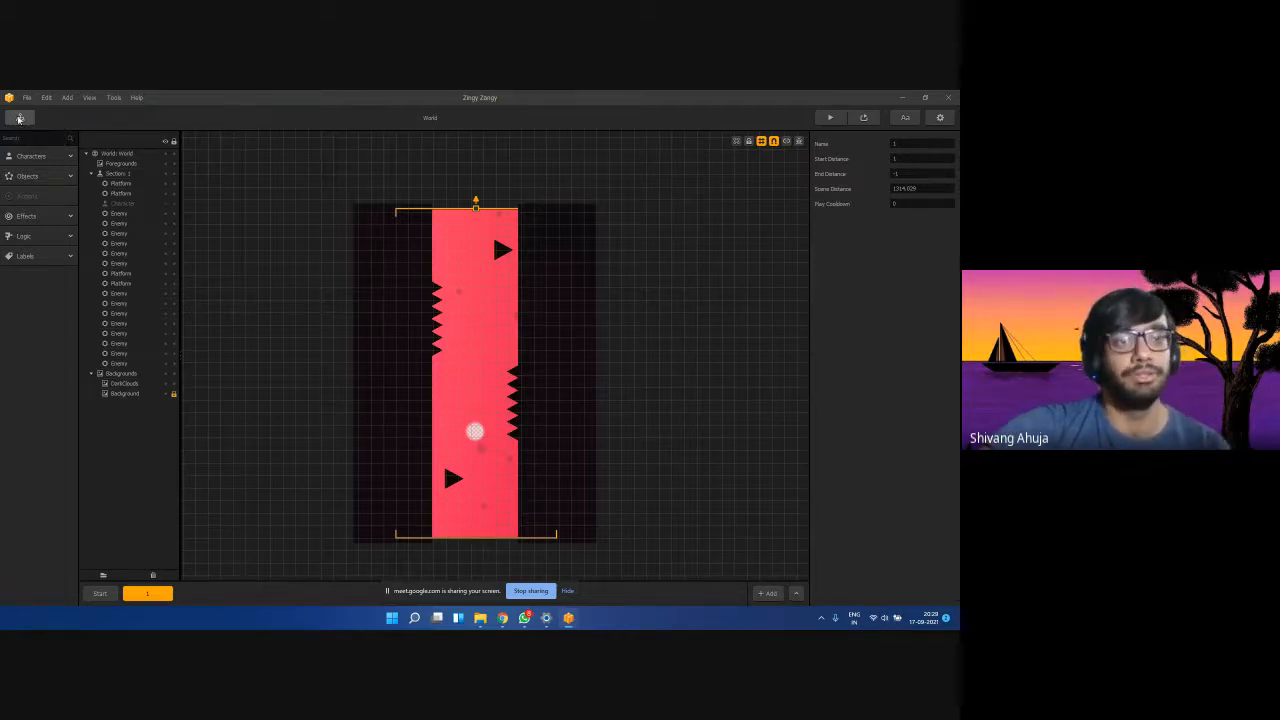
# Return to the Game Mind Map and start rearranging the Main Menu UI, World and World UI nodes.
pyautogui.click(20, 119)
pyautogui.moveTo(291, 271)
pyautogui.mouseDown()
pyautogui.moveTo(294, 340)
pyautogui.moveTo(296, 285)
pyautogui.mouseUp()
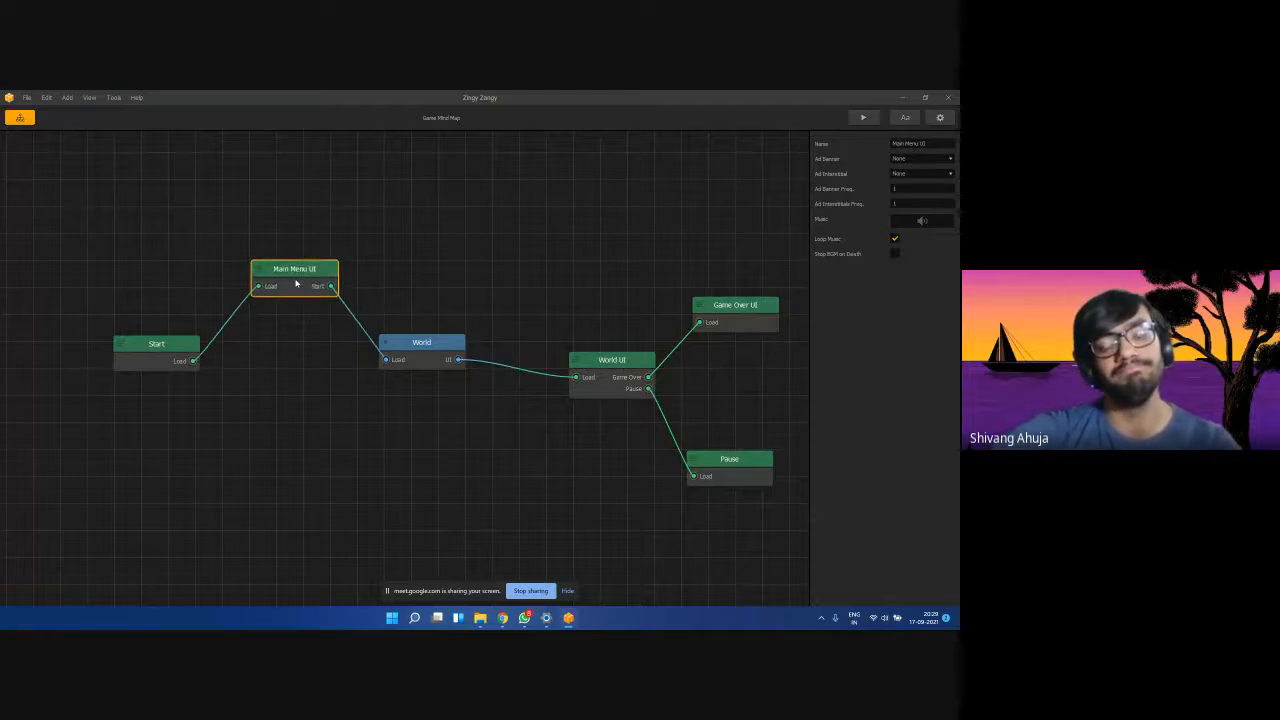
pyautogui.moveTo(443, 347); pyautogui.dragTo(464, 340)
pyautogui.moveTo(600, 358); pyautogui.dragTo(572, 353)
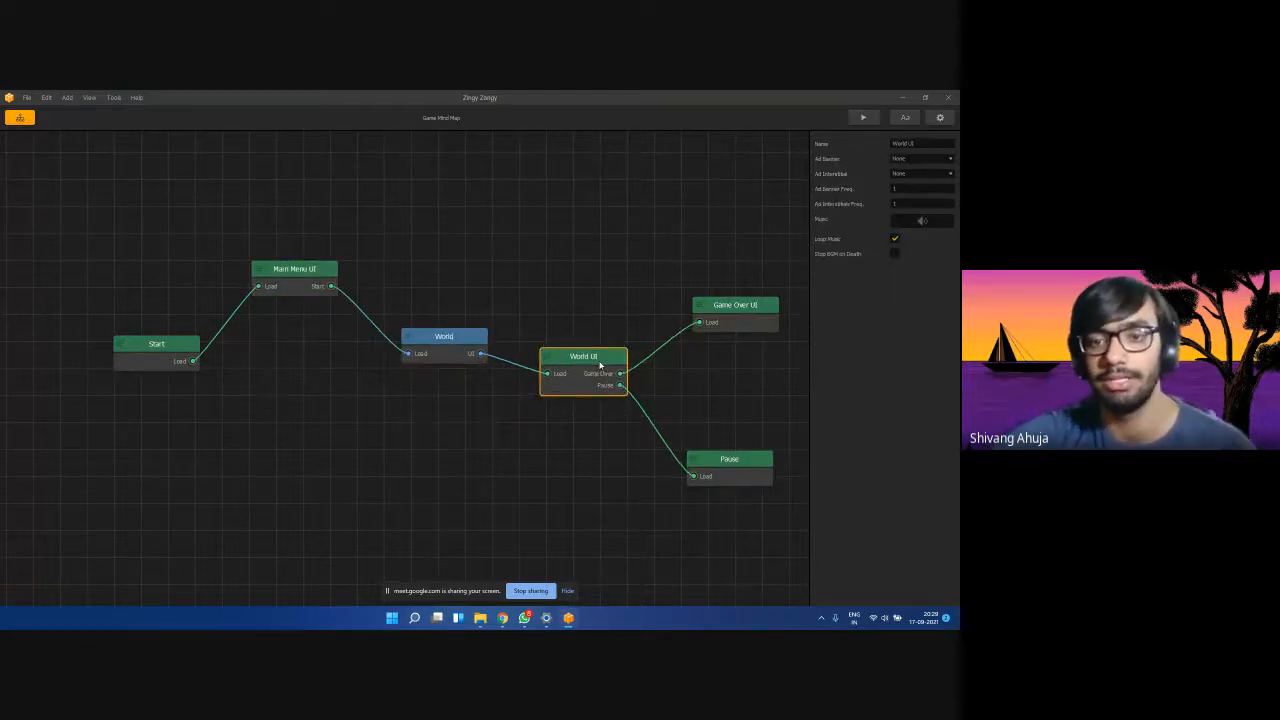
pyautogui.moveTo(294, 269); pyautogui.dragTo(293, 337)
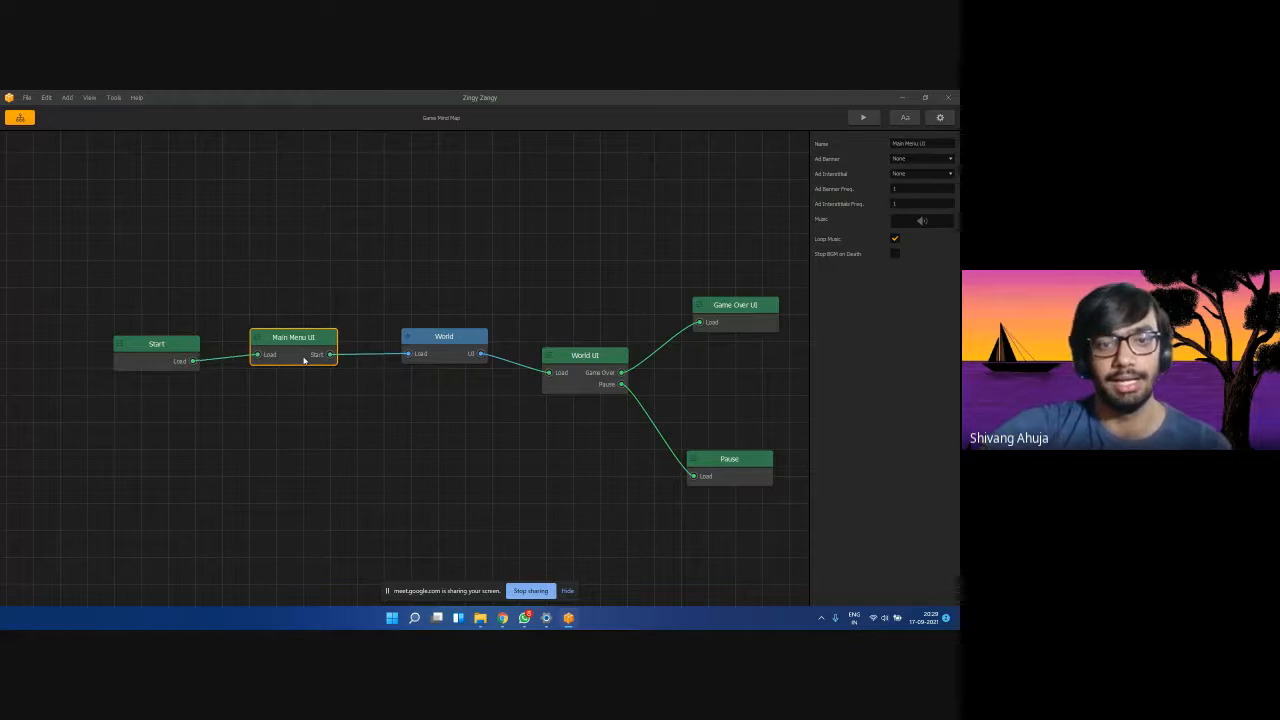
pyautogui.moveTo(440, 341); pyautogui.dragTo(437, 414)
pyautogui.moveTo(306, 354); pyautogui.dragTo(288, 478)
pyautogui.moveTo(440, 415); pyautogui.dragTo(393, 281)
pyautogui.moveTo(581, 372); pyautogui.dragTo(520, 437)
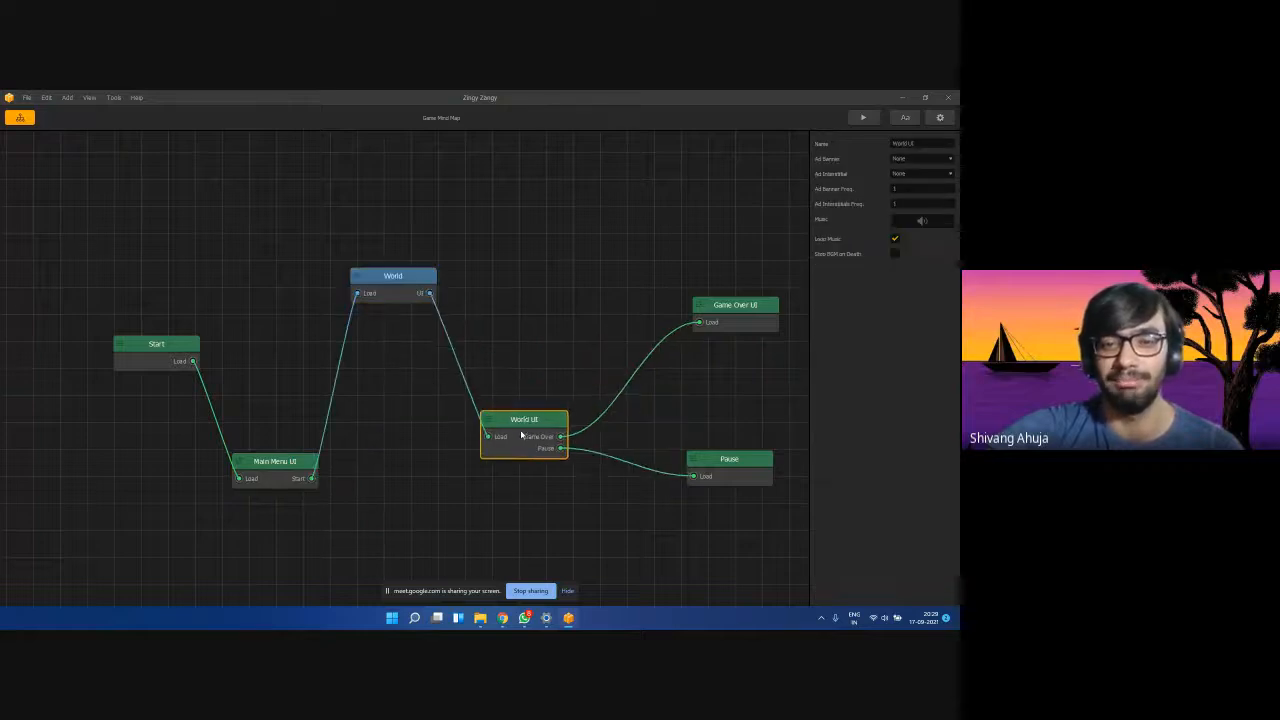
pyautogui.moveTo(730, 305); pyautogui.dragTo(652, 244)
# Move Game Over UI and Pause near World UI, and bring Main Menu UI and World into line.
pyautogui.moveTo(738, 458); pyautogui.dragTo(667, 532)
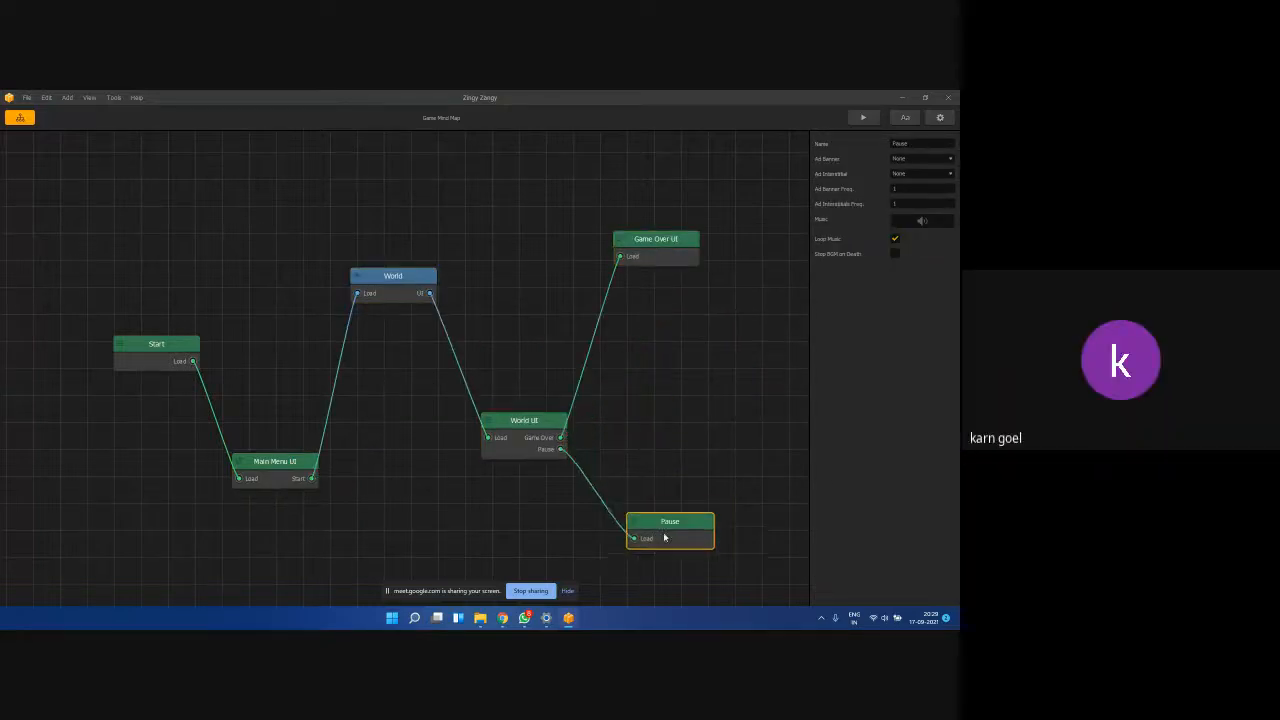
pyautogui.moveTo(674, 252); pyautogui.dragTo(726, 366)
pyautogui.moveTo(692, 527); pyautogui.dragTo(738, 458)
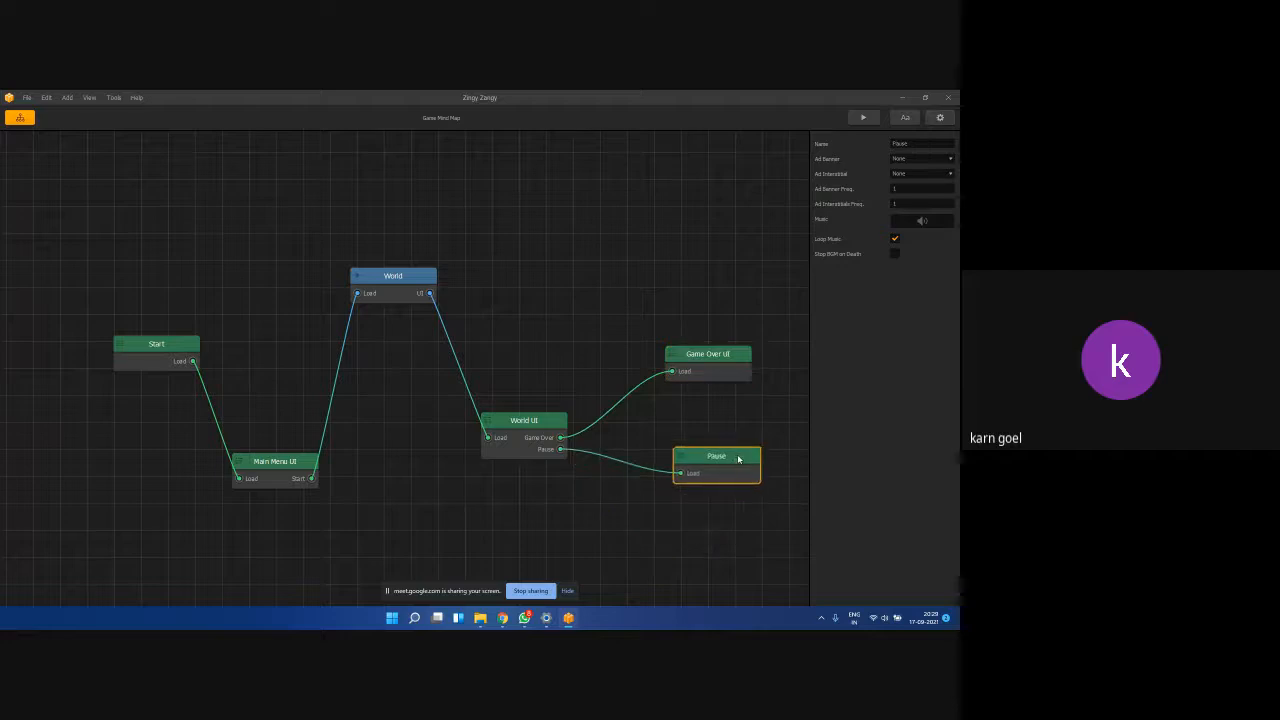
pyautogui.moveTo(283, 478); pyautogui.dragTo(292, 354)
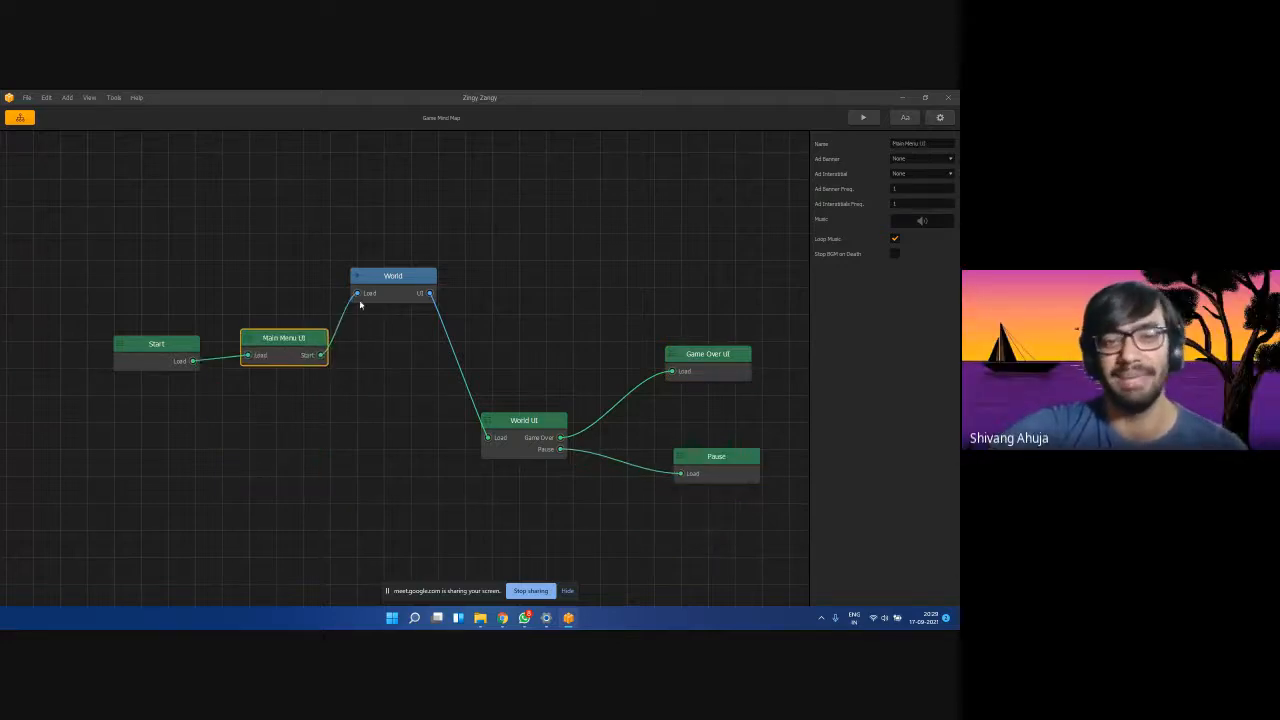
pyautogui.moveTo(380, 292); pyautogui.dragTo(401, 348)
pyautogui.moveTo(526, 423)
pyautogui.mouseDown()
pyautogui.moveTo(553, 284)
pyautogui.moveTo(533, 364)
pyautogui.moveTo(537, 436)
pyautogui.mouseUp()
pyautogui.moveTo(412, 345); pyautogui.dragTo(412, 350)
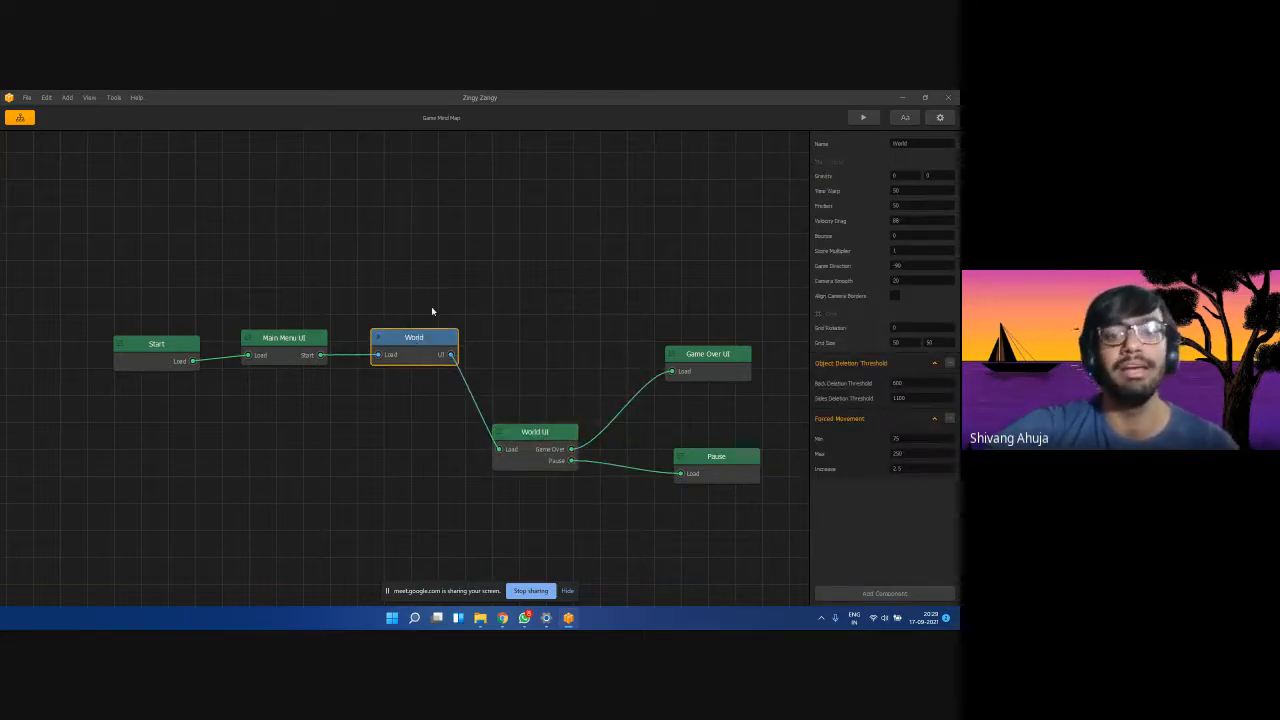
pyautogui.moveTo(412, 346); pyautogui.dragTo(410, 381)
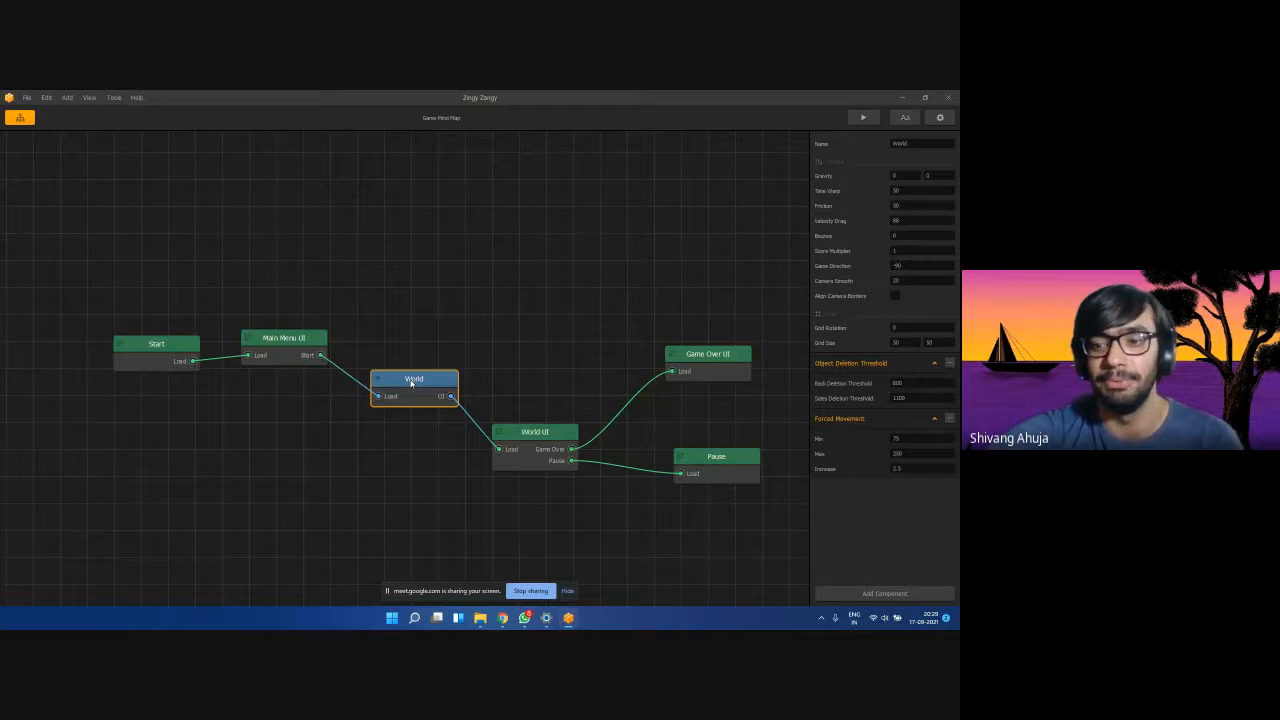
pyautogui.rightClick(400, 281)
pyautogui.click(388, 308)
# Align World and World UI beside Main Menu UI, raise Game Over UI and Pause, and shift Start left.
pyautogui.moveTo(420, 386); pyautogui.dragTo(414, 449)
pyautogui.moveTo(534, 437); pyautogui.dragTo(571, 421)
pyautogui.moveTo(418, 442); pyautogui.dragTo(422, 339)
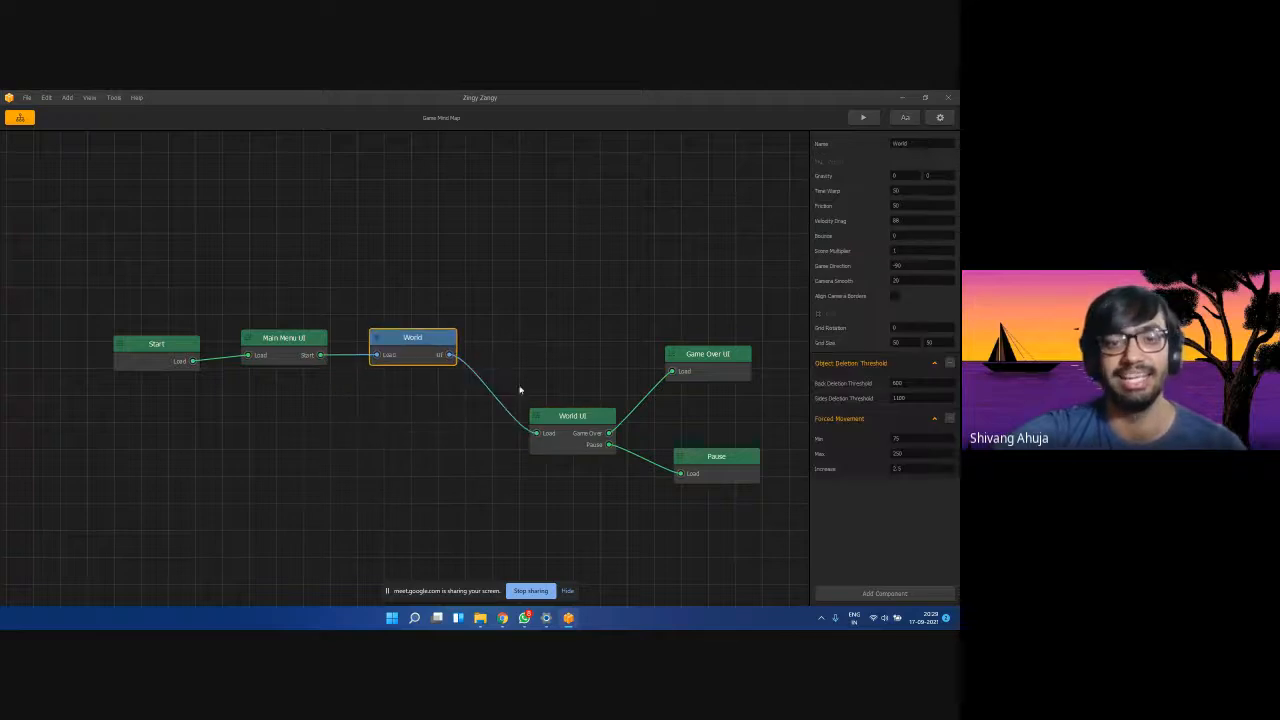
pyautogui.moveTo(555, 418); pyautogui.dragTo(558, 340)
pyautogui.moveTo(710, 354); pyautogui.dragTo(715, 275)
pyautogui.moveTo(715, 469); pyautogui.dragTo(720, 390)
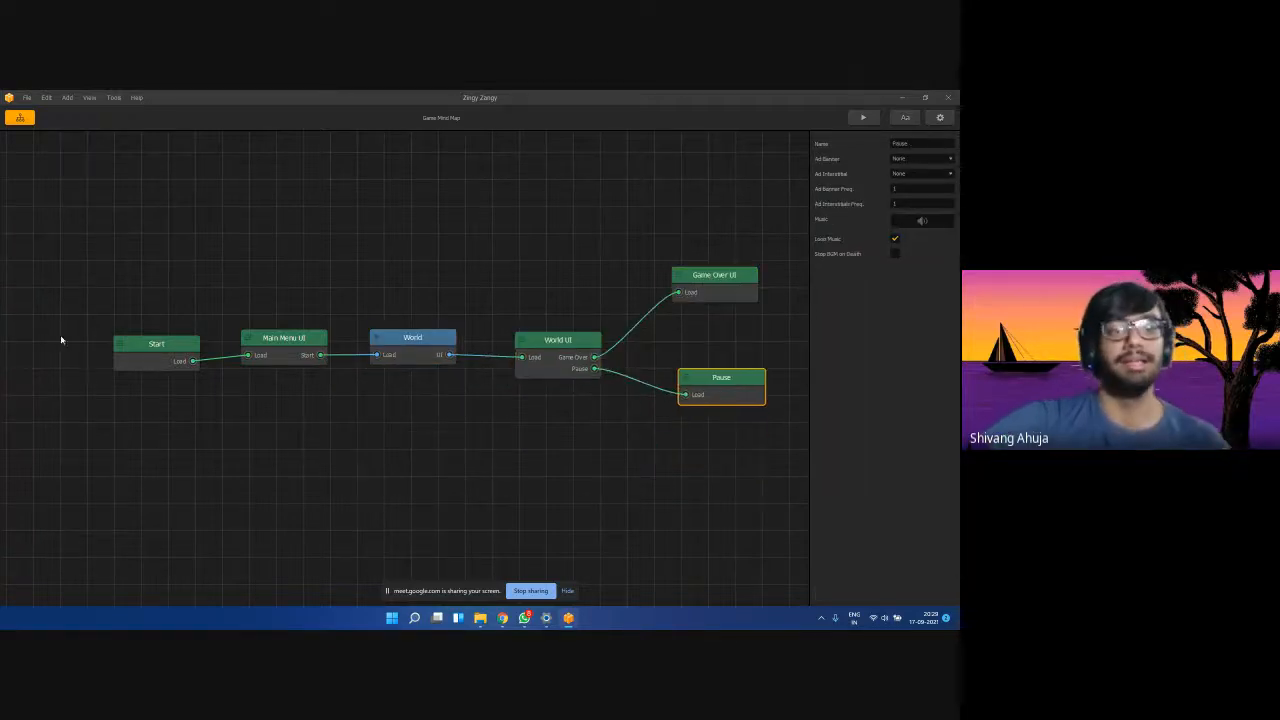
pyautogui.moveTo(175, 350); pyautogui.dragTo(143, 346)
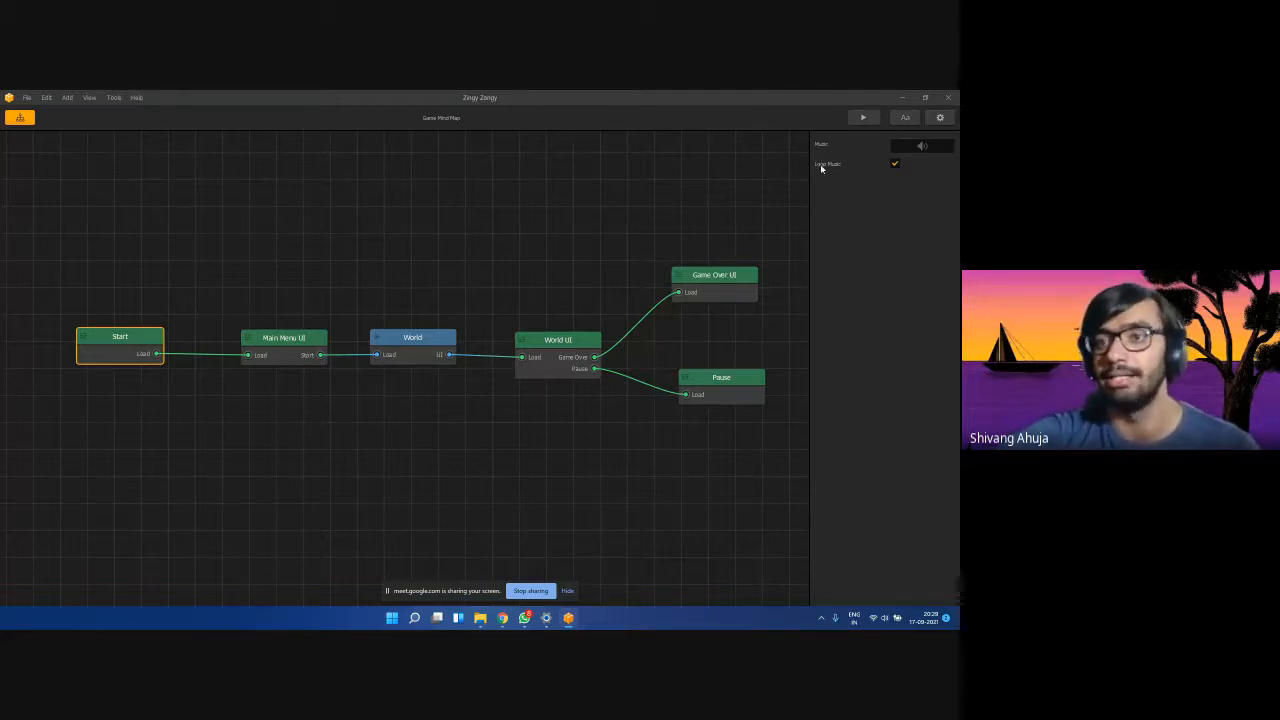
pyautogui.doubleClick(118, 344)
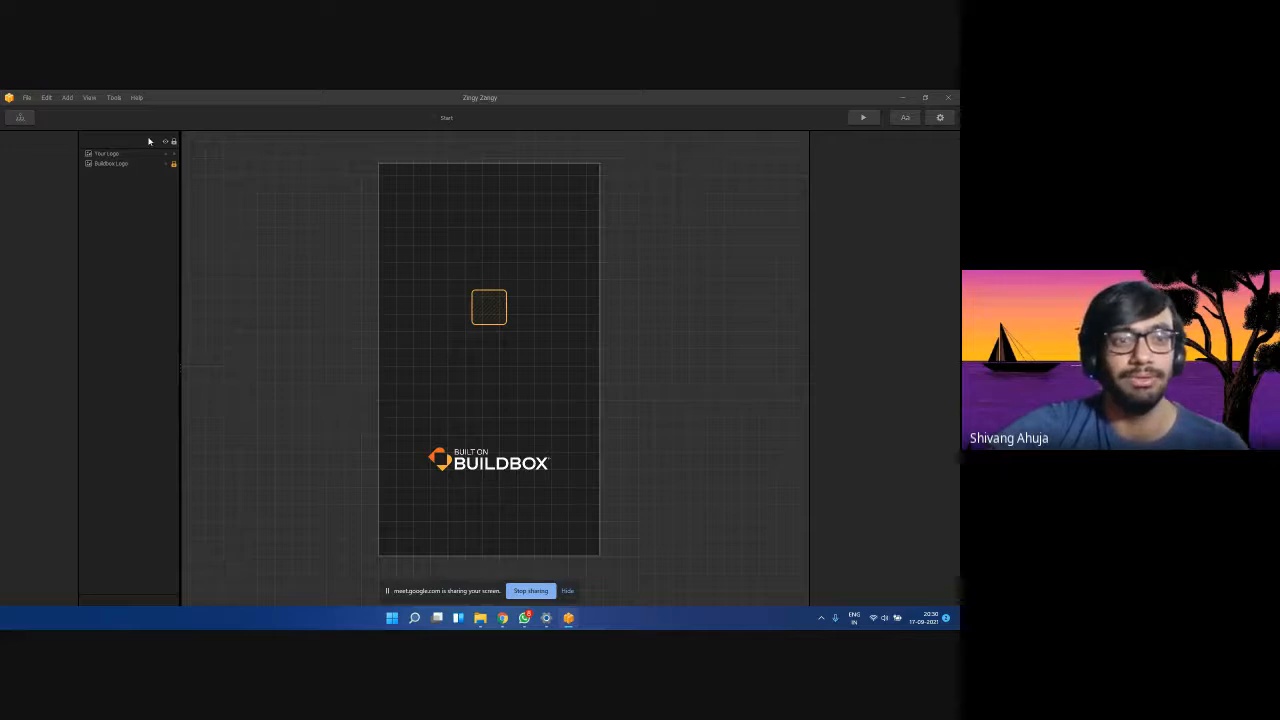
pyautogui.click(100, 153)
pyautogui.click(709, 236)
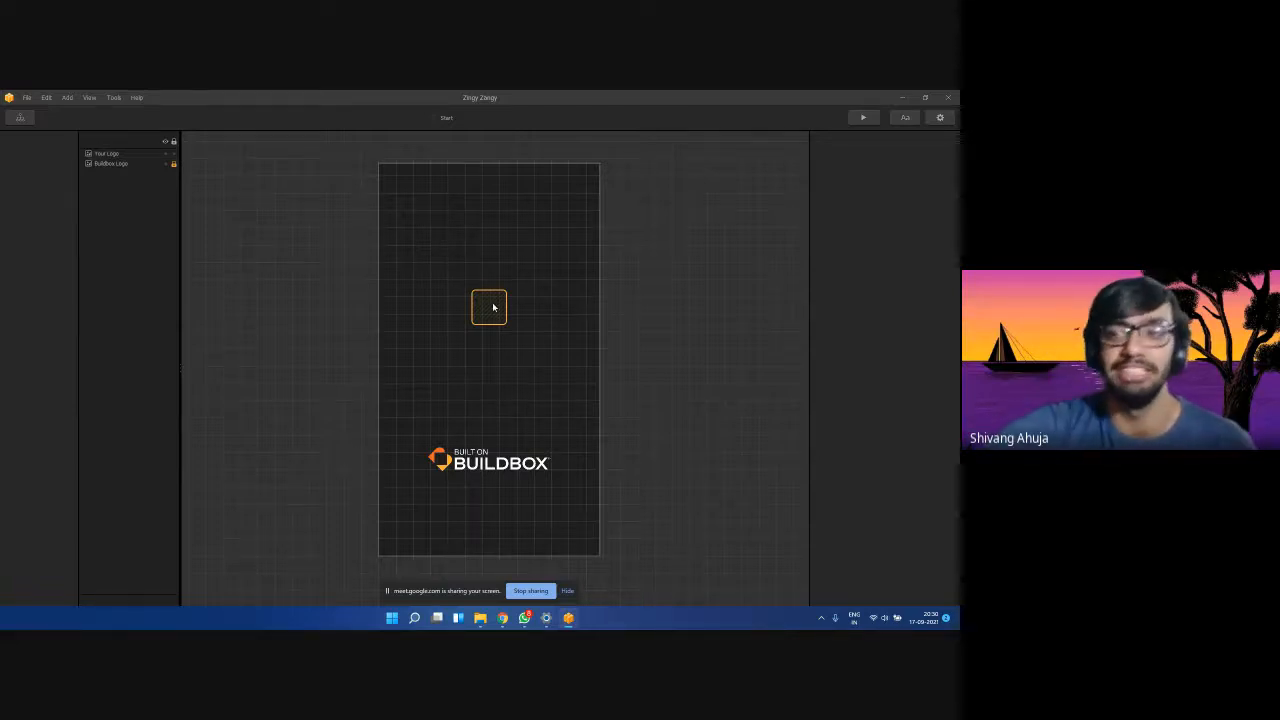
pyautogui.click(21, 118)
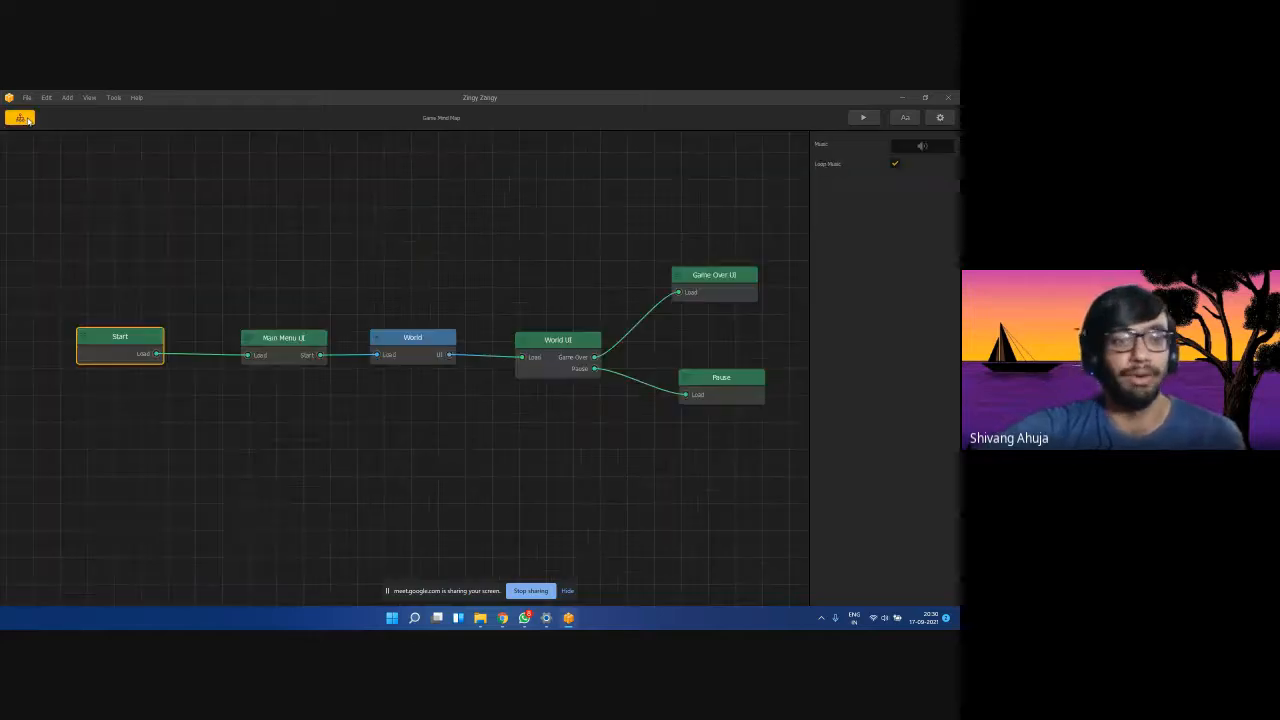
pyautogui.doubleClick(114, 349)
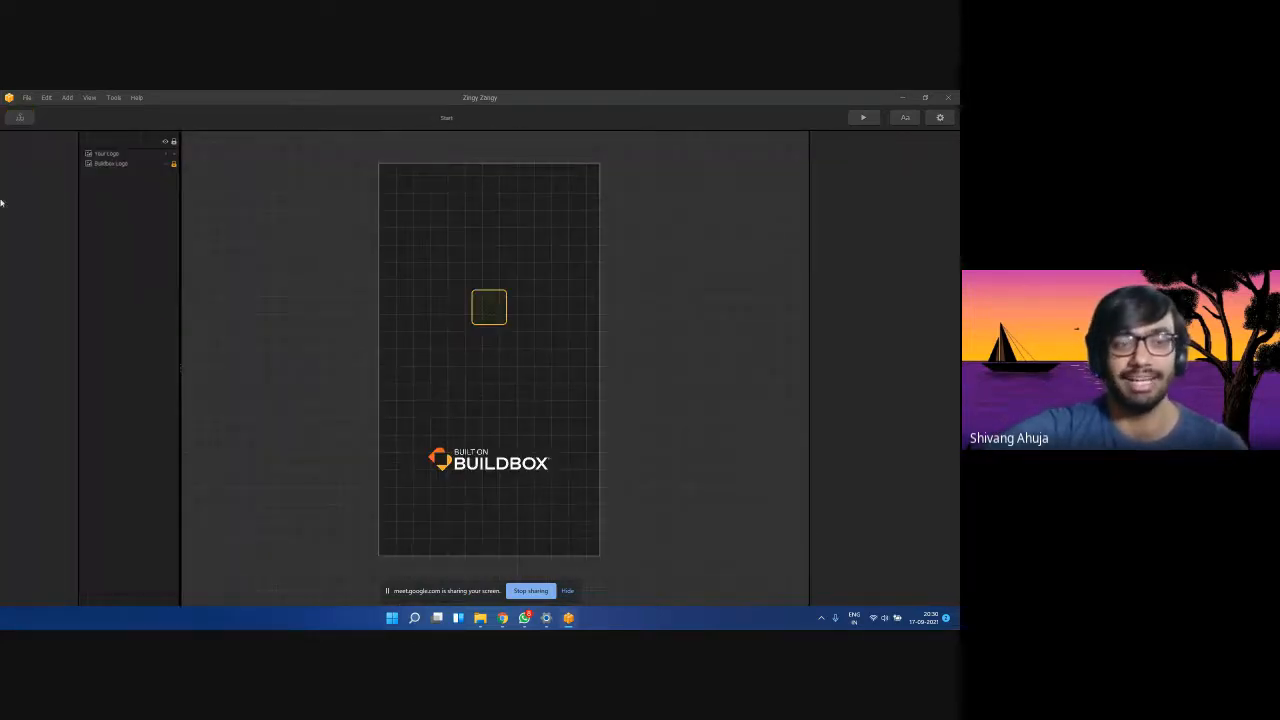
pyautogui.click(19, 118)
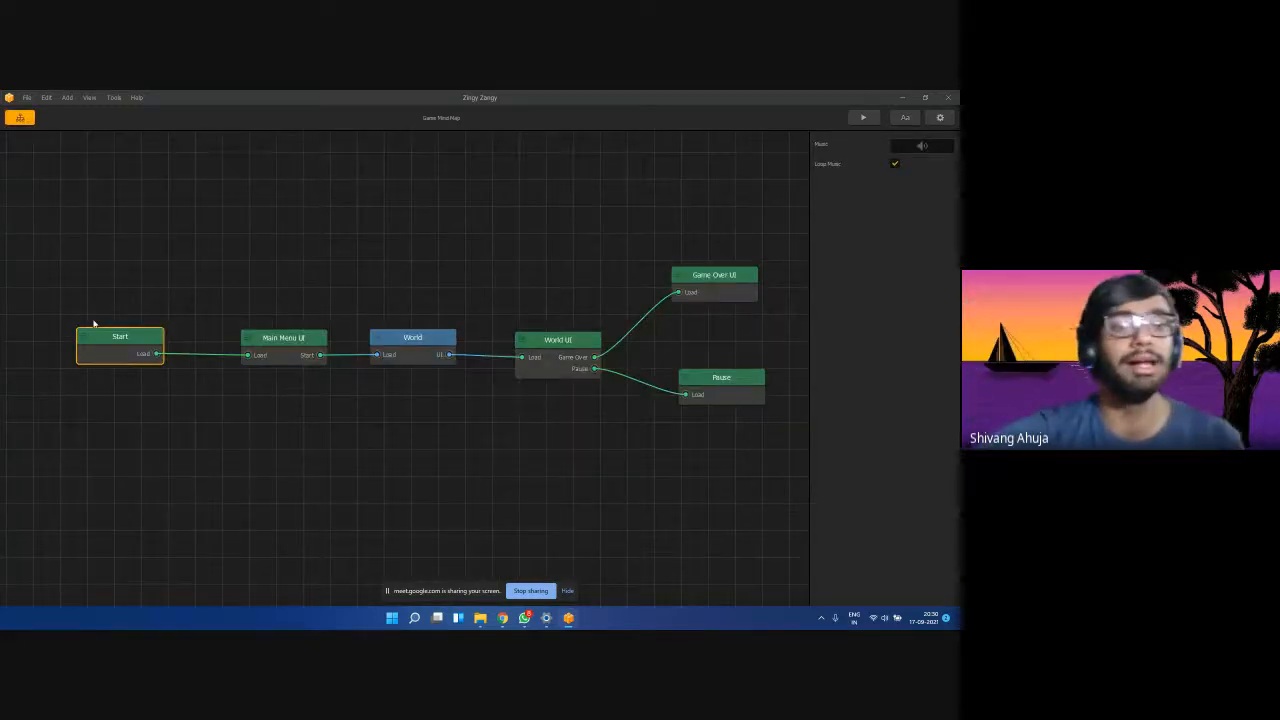
# Show the Main Menu UI node's settings and go to the Ad Interstitial Freq. field.
pyautogui.click(265, 341)
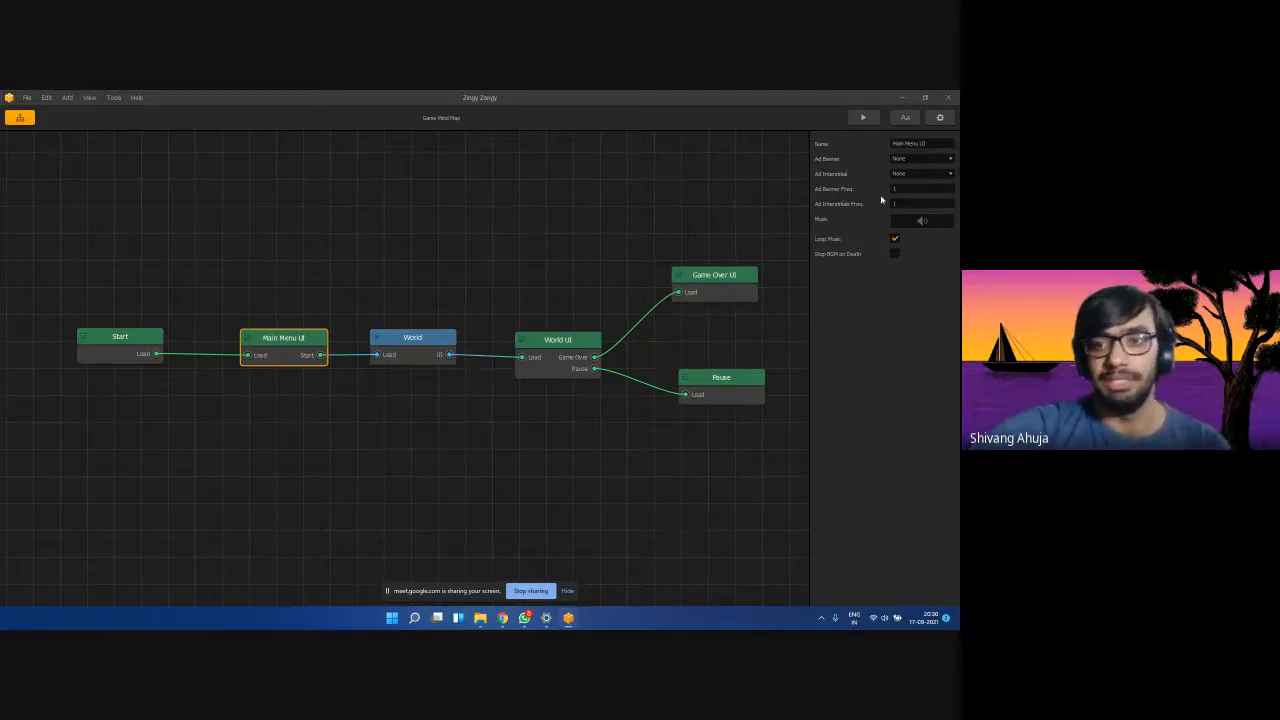
pyautogui.click(901, 204)
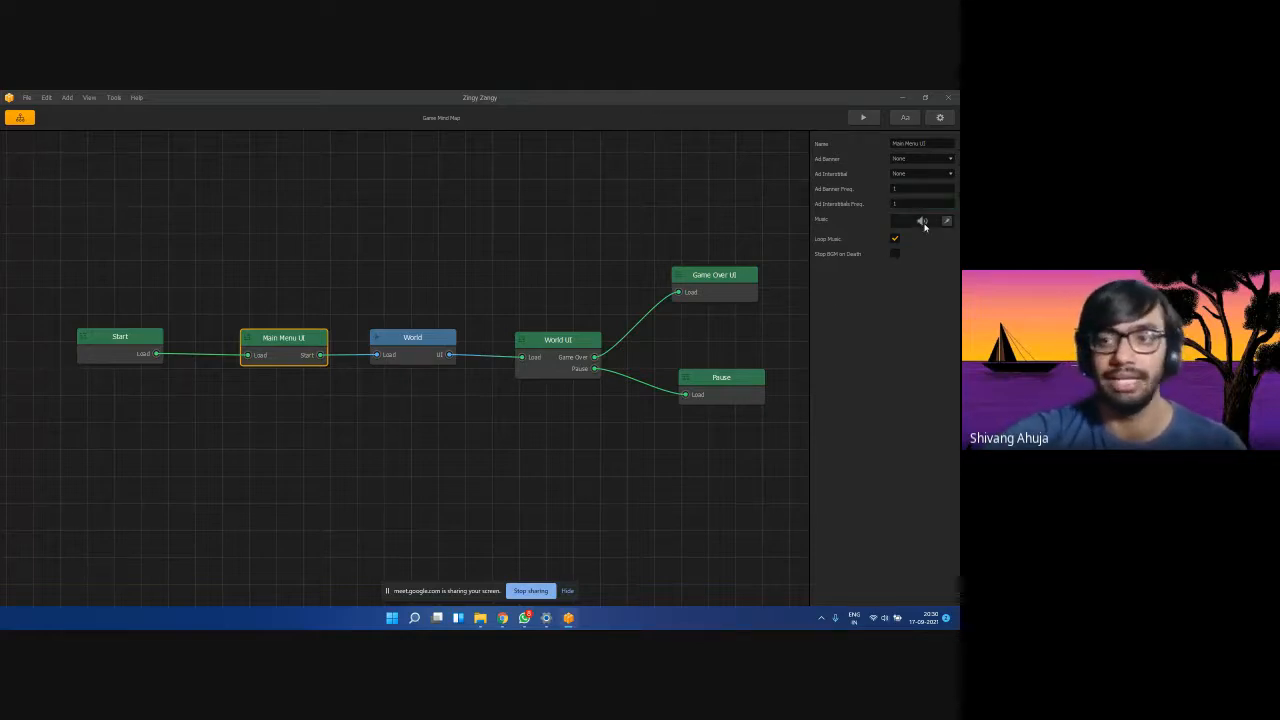
# Repost the Drive folder link in the Meet chat and open the Buildbox workshop folder from it.
pyautogui.moveTo(502, 617)
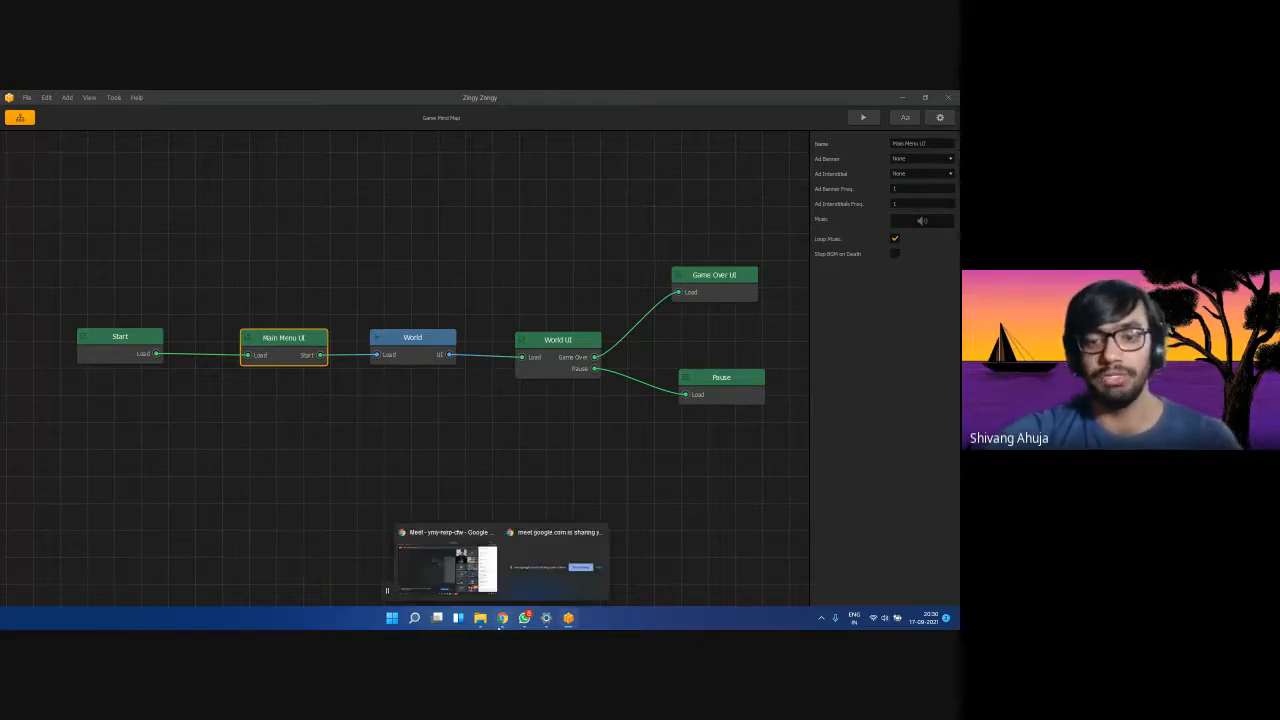
pyautogui.click(446, 567)
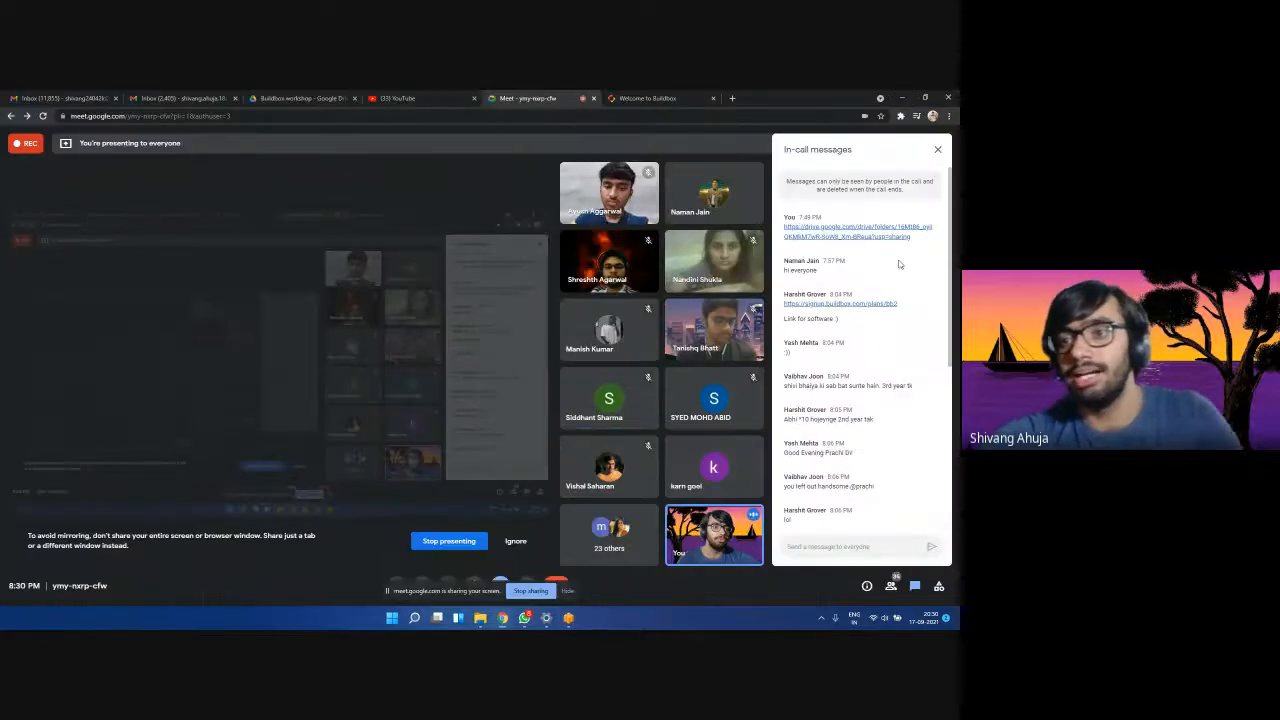
pyautogui.moveTo(911, 237)
pyautogui.mouseDown()
pyautogui.moveTo(731, 223)
pyautogui.moveTo(784, 227)
pyautogui.mouseUp()
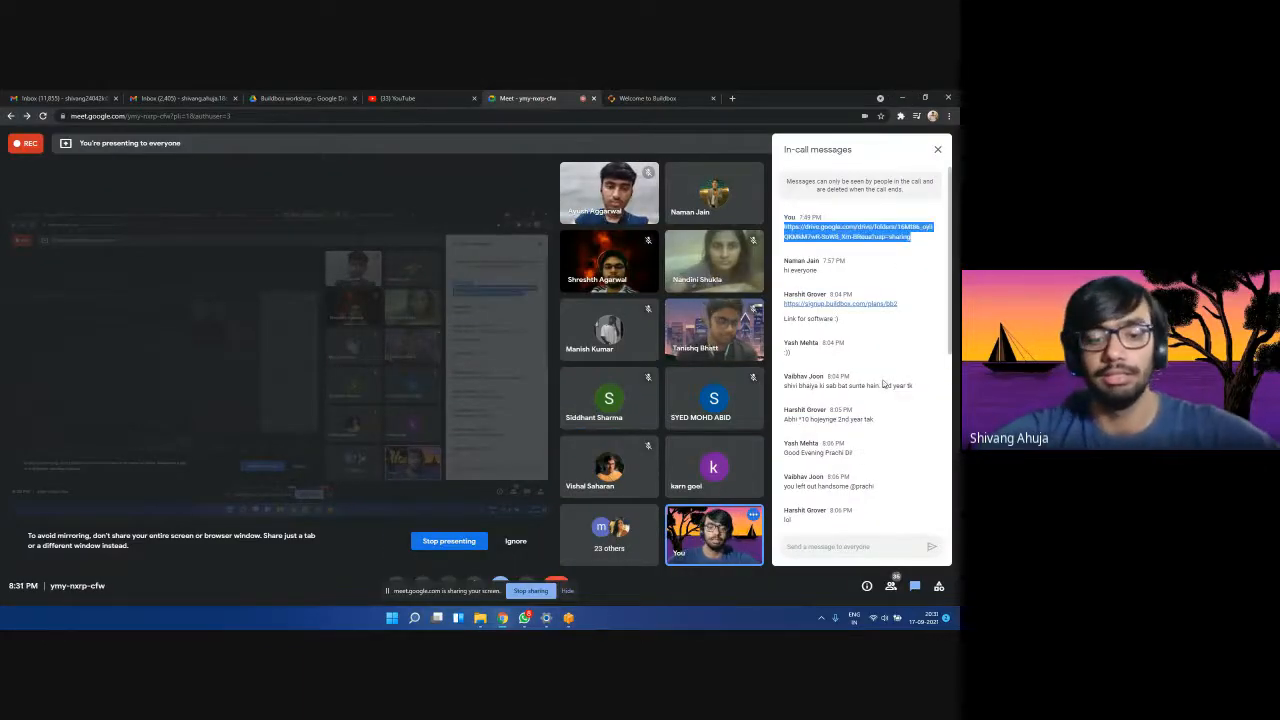
pyautogui.click(847, 554)
pyautogui.press('Return')
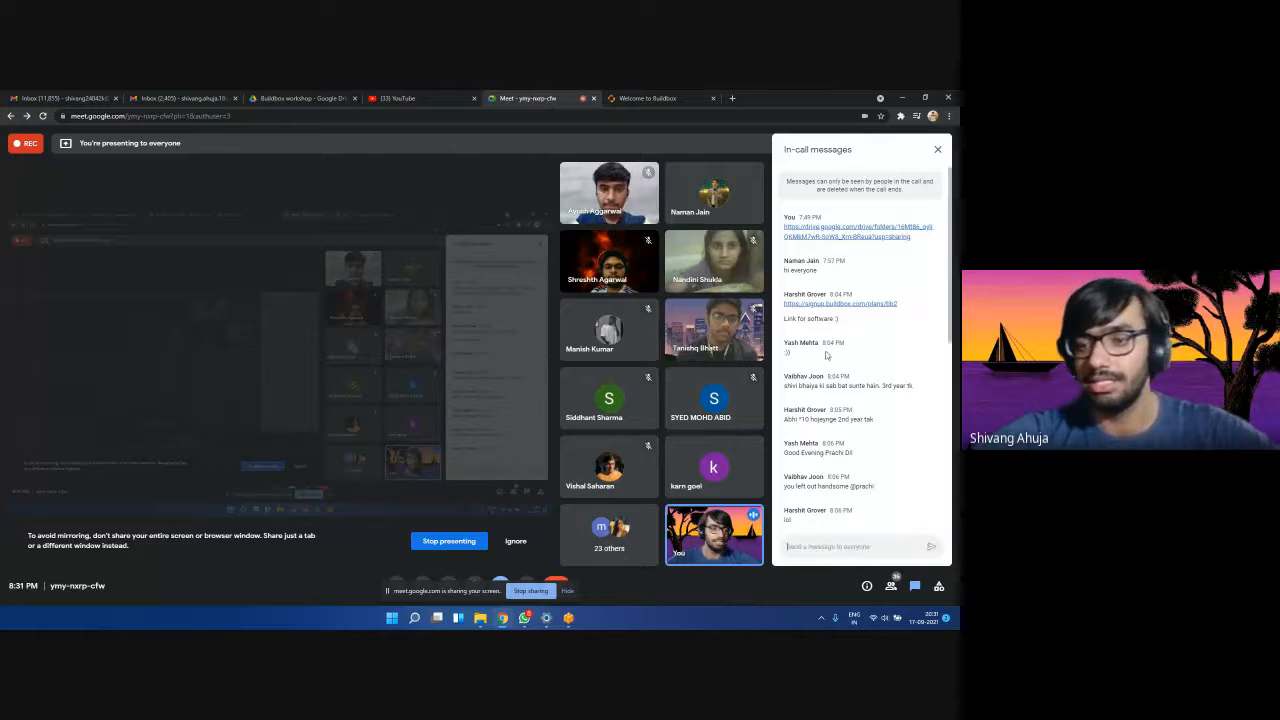
pyautogui.scroll(-3, 828, 443)
pyautogui.click(808, 503)
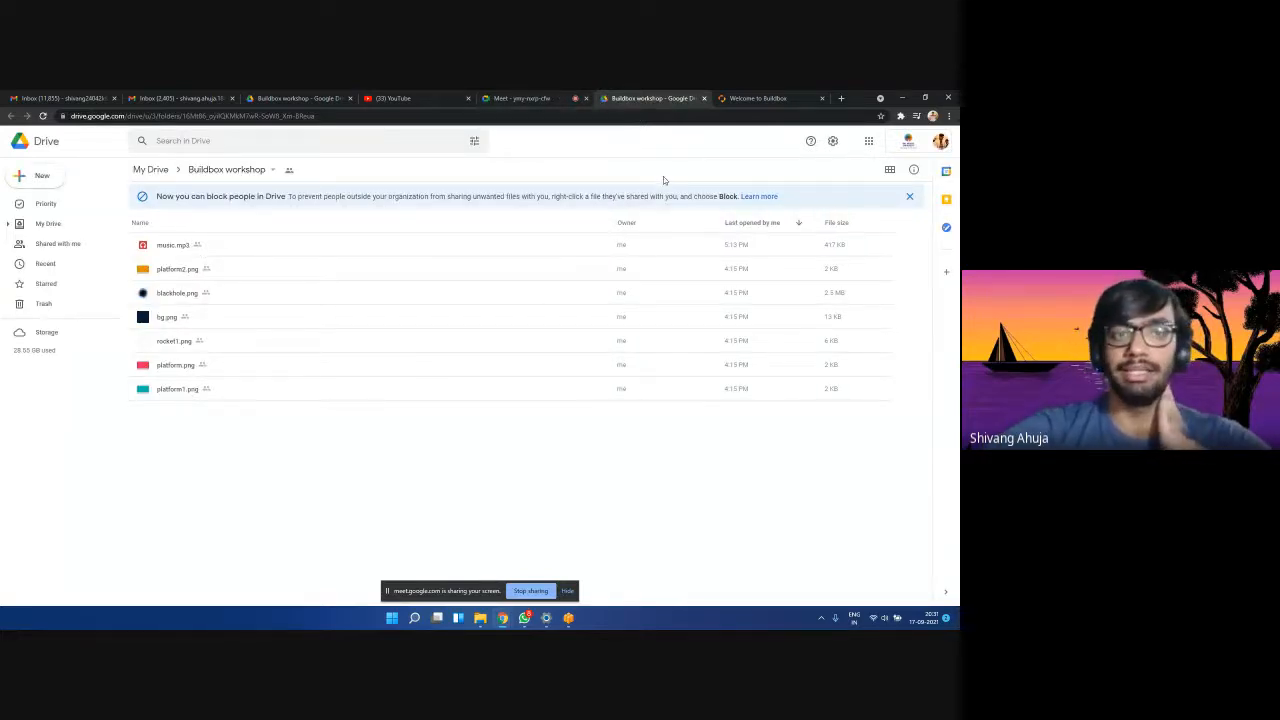
# Start and cancel the zip download of the Buildbox workshop folder, then show its local copy.
pyautogui.click(560, 98)
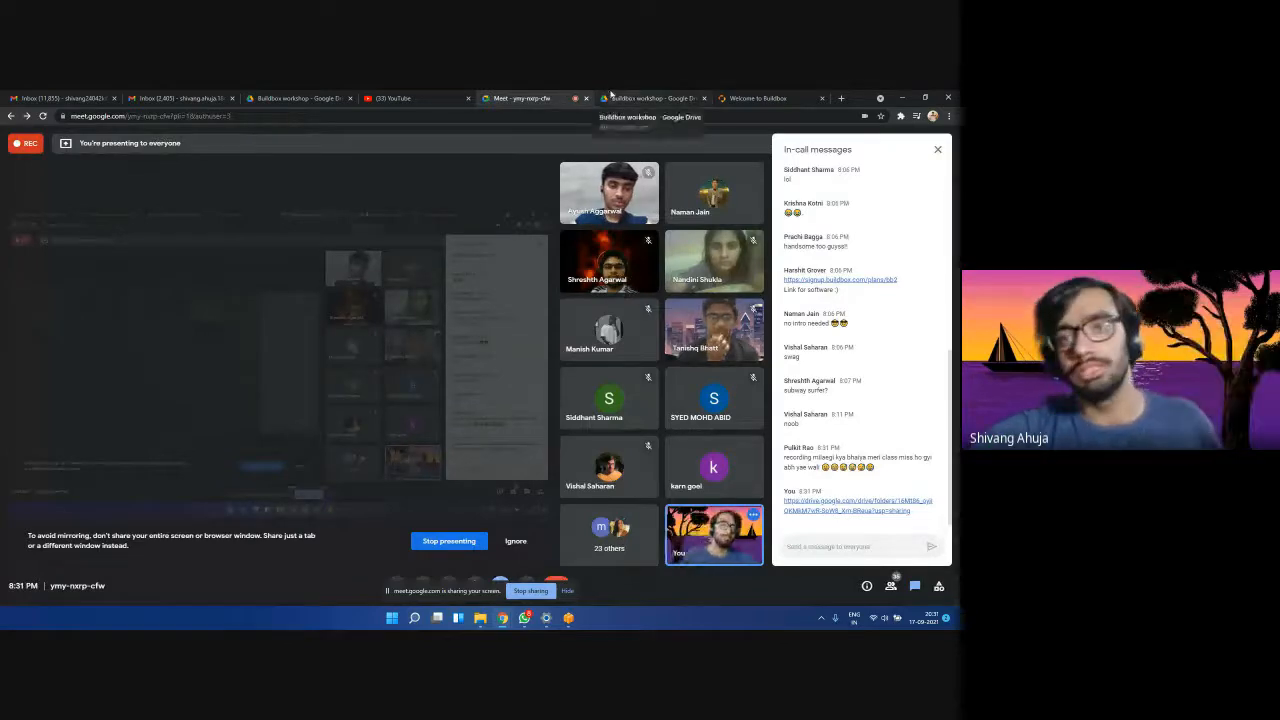
pyautogui.click(640, 98)
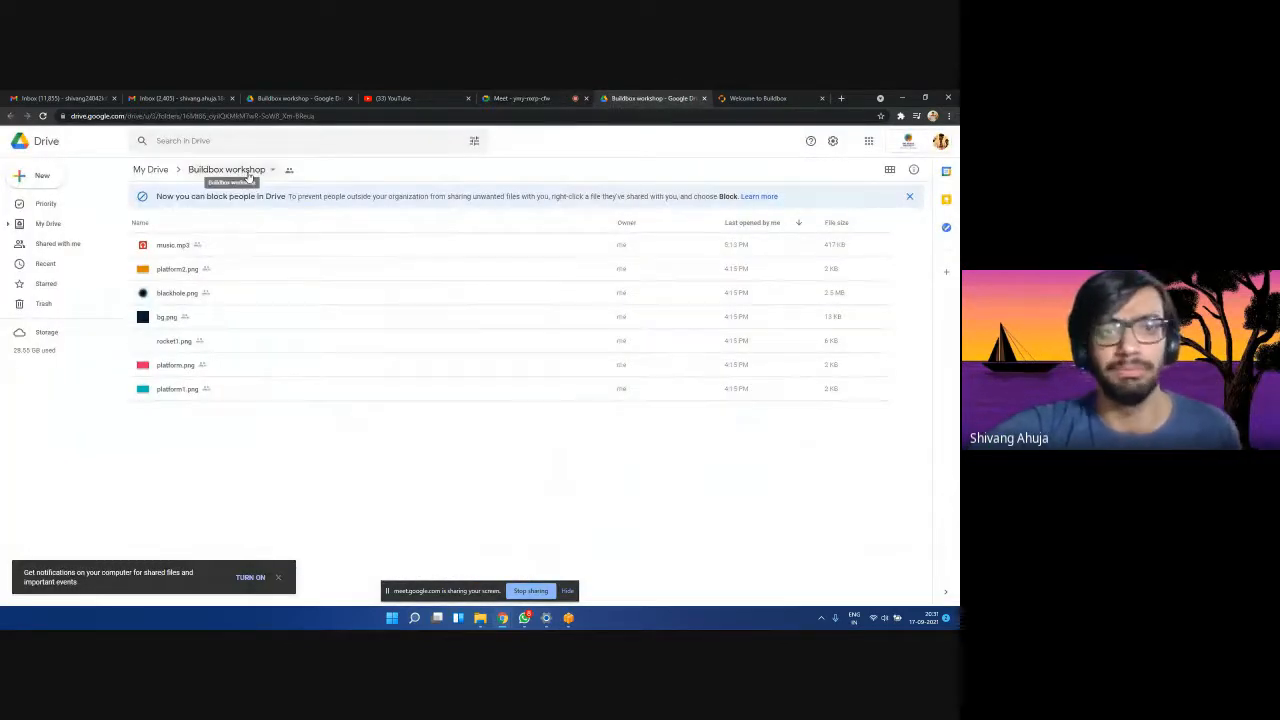
pyautogui.click(249, 173)
pyautogui.click(240, 392)
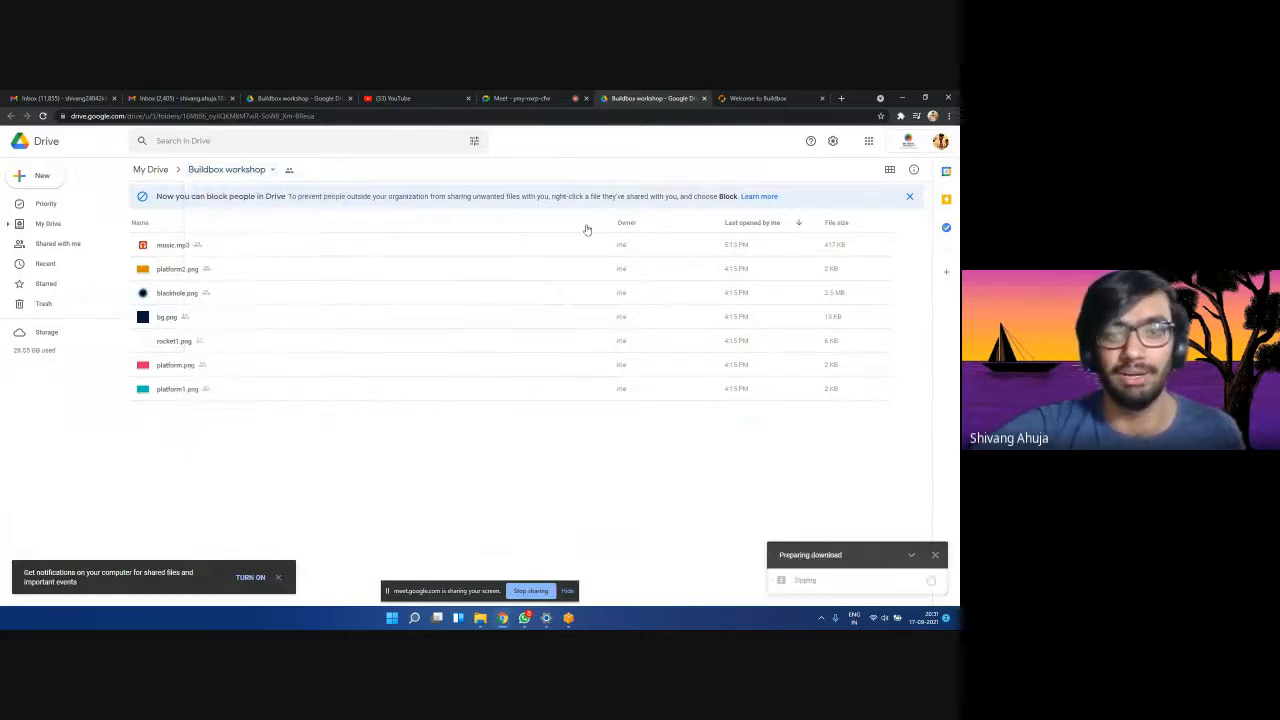
pyautogui.click(934, 554)
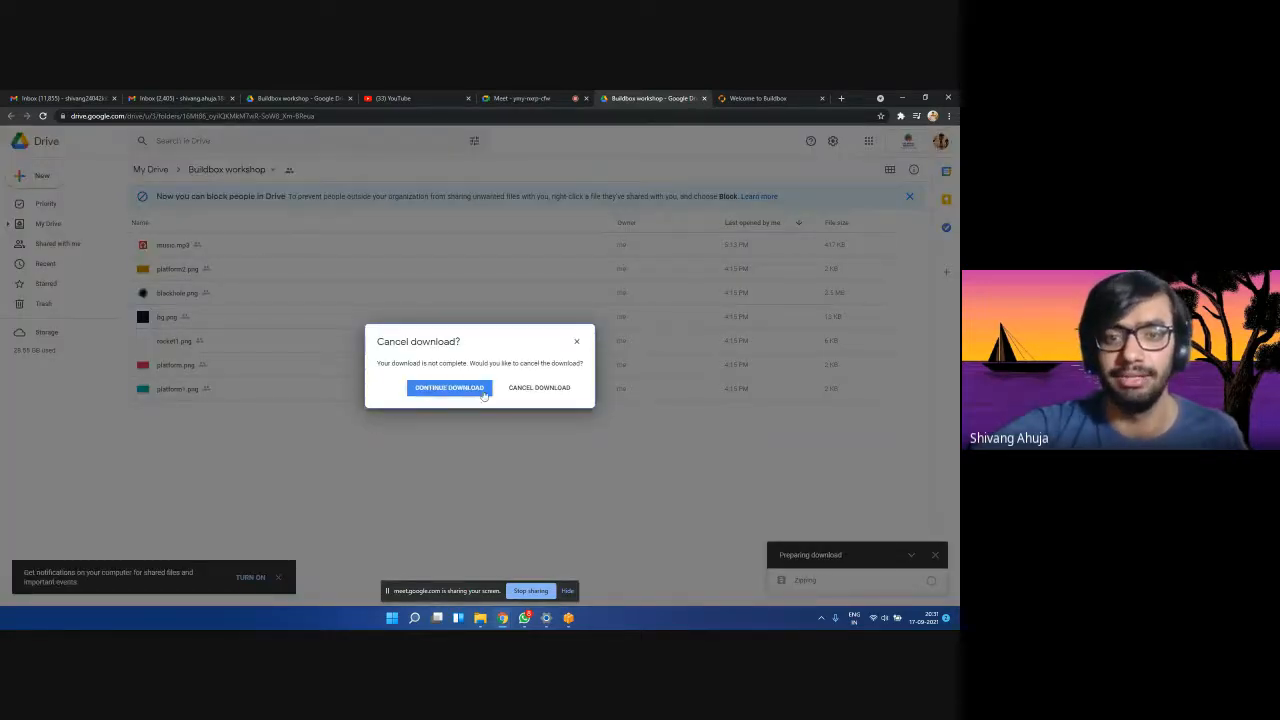
pyautogui.click(560, 388)
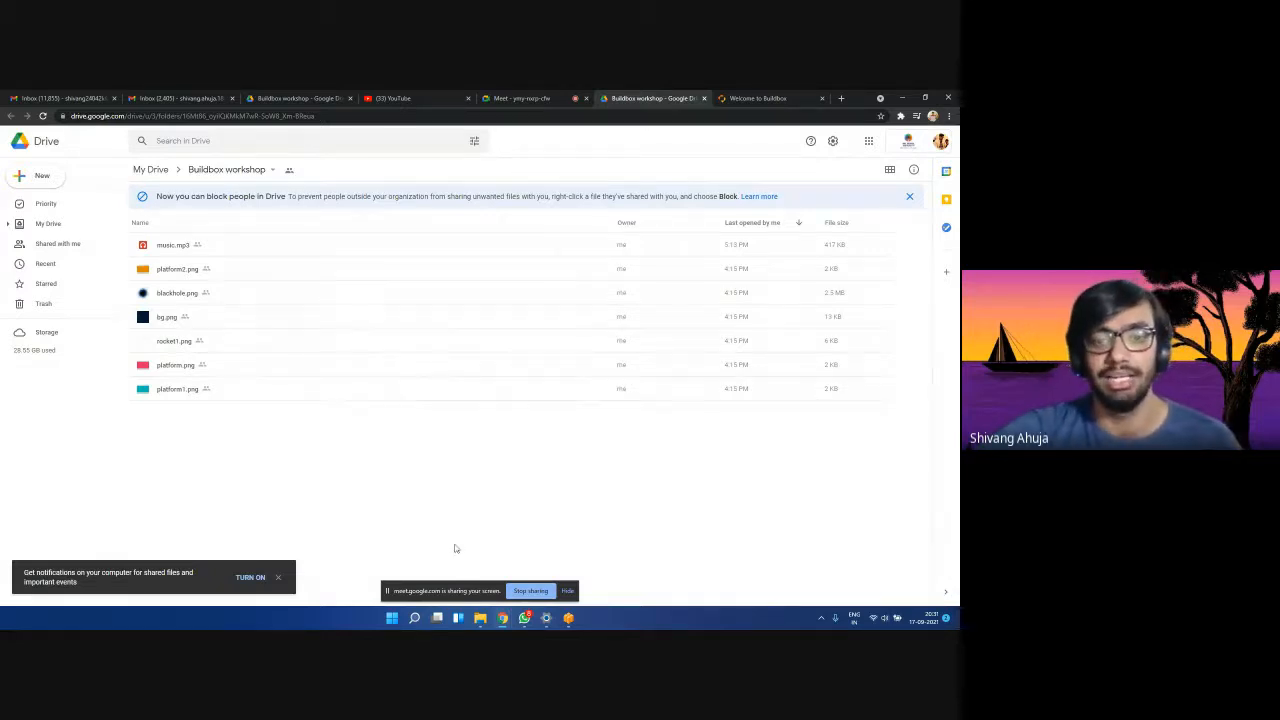
pyautogui.click(480, 617)
# Review the local asset files, selecting bg, blackhole and platform2, then minimize File Explorer.
pyautogui.moveTo(491, 361); pyautogui.dragTo(113, 252)
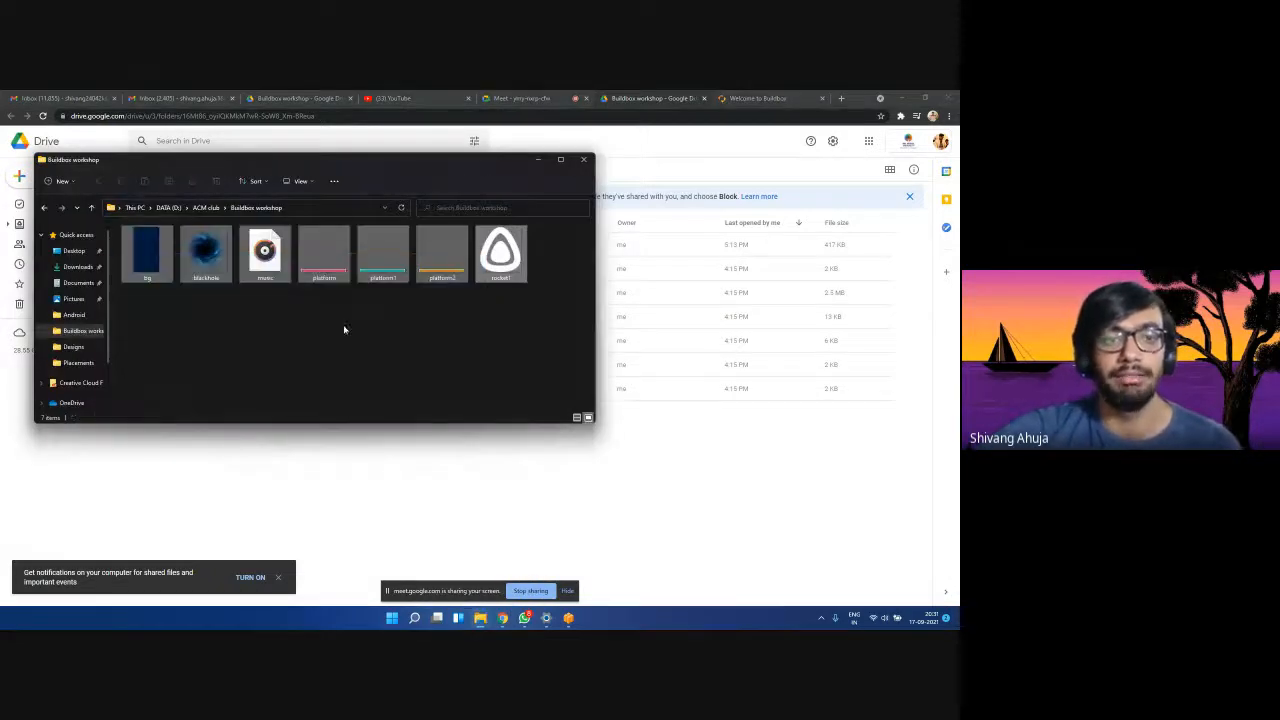
pyautogui.click(490, 298)
pyautogui.moveTo(502, 313); pyautogui.dragTo(206, 253)
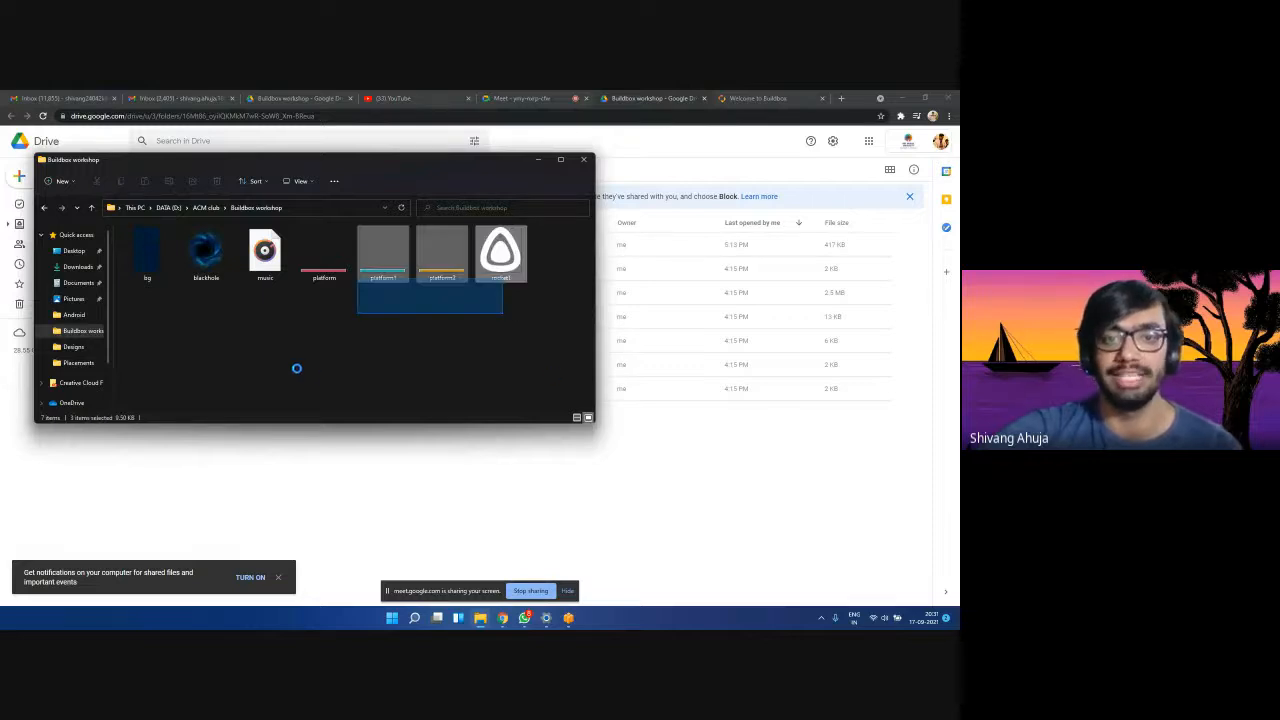
pyautogui.click(477, 370)
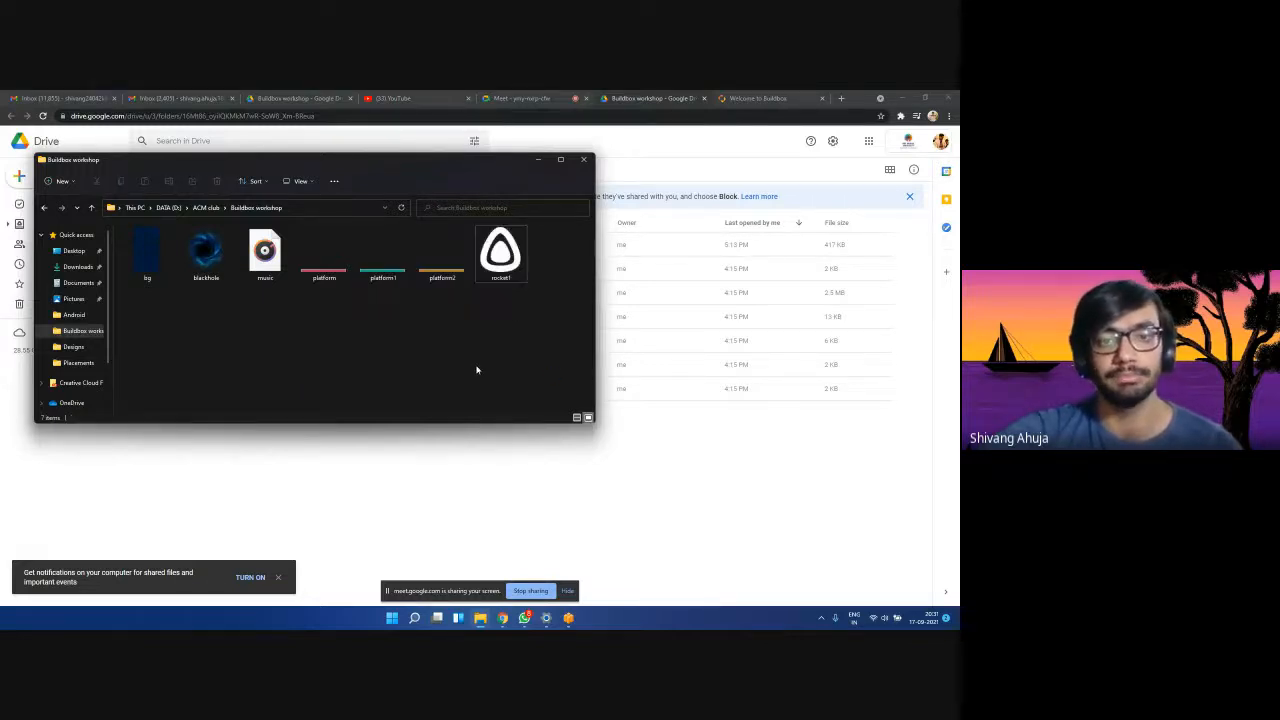
pyautogui.click(146, 274)
pyautogui.click(208, 278)
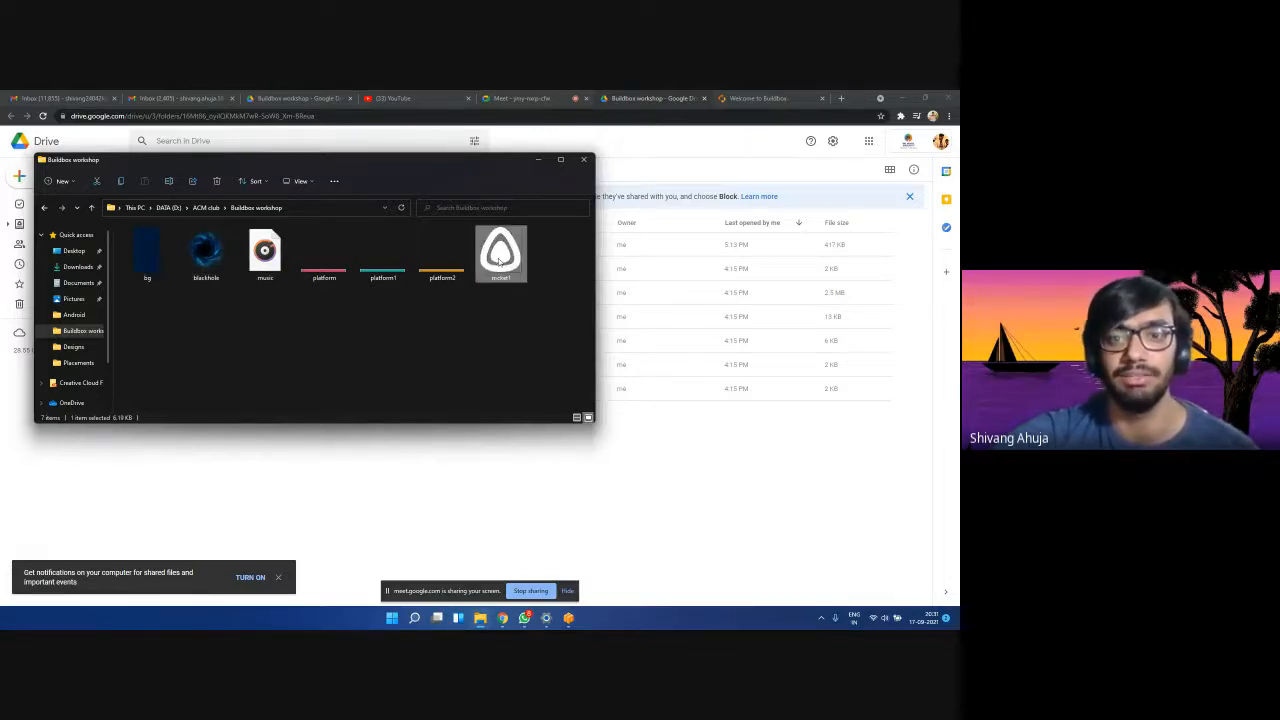
pyautogui.click(443, 255)
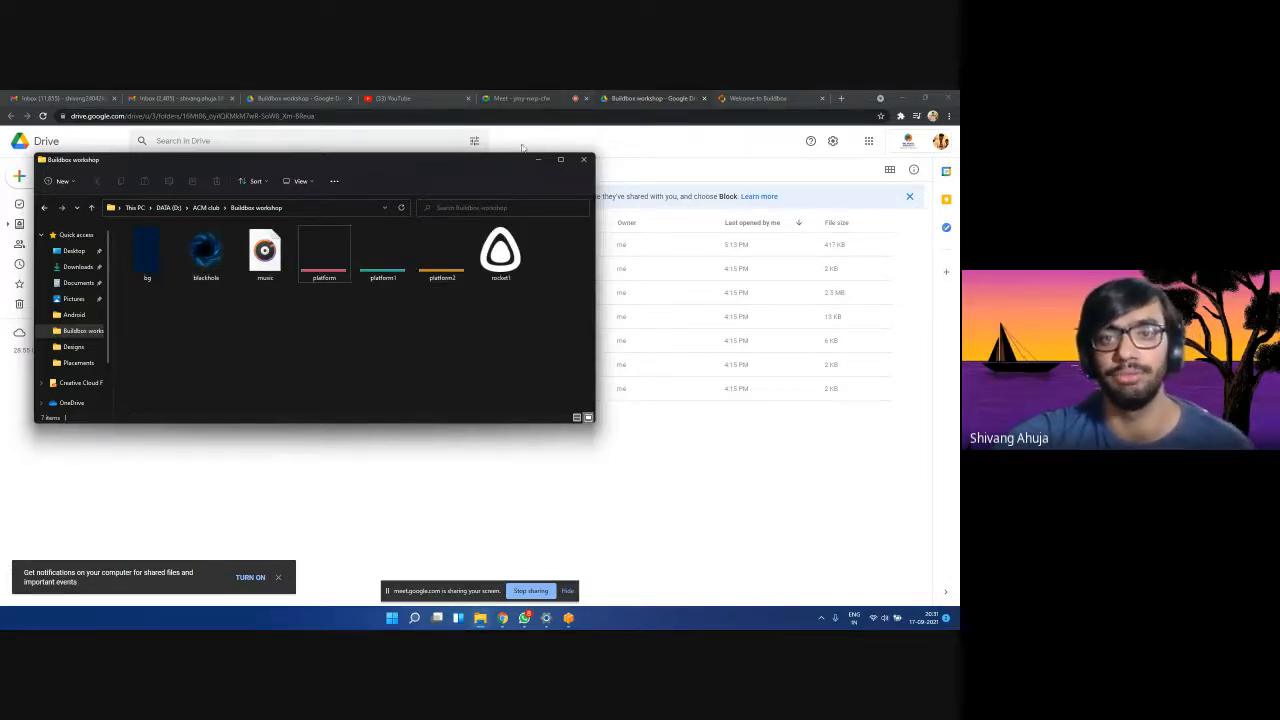
pyautogui.click(538, 159)
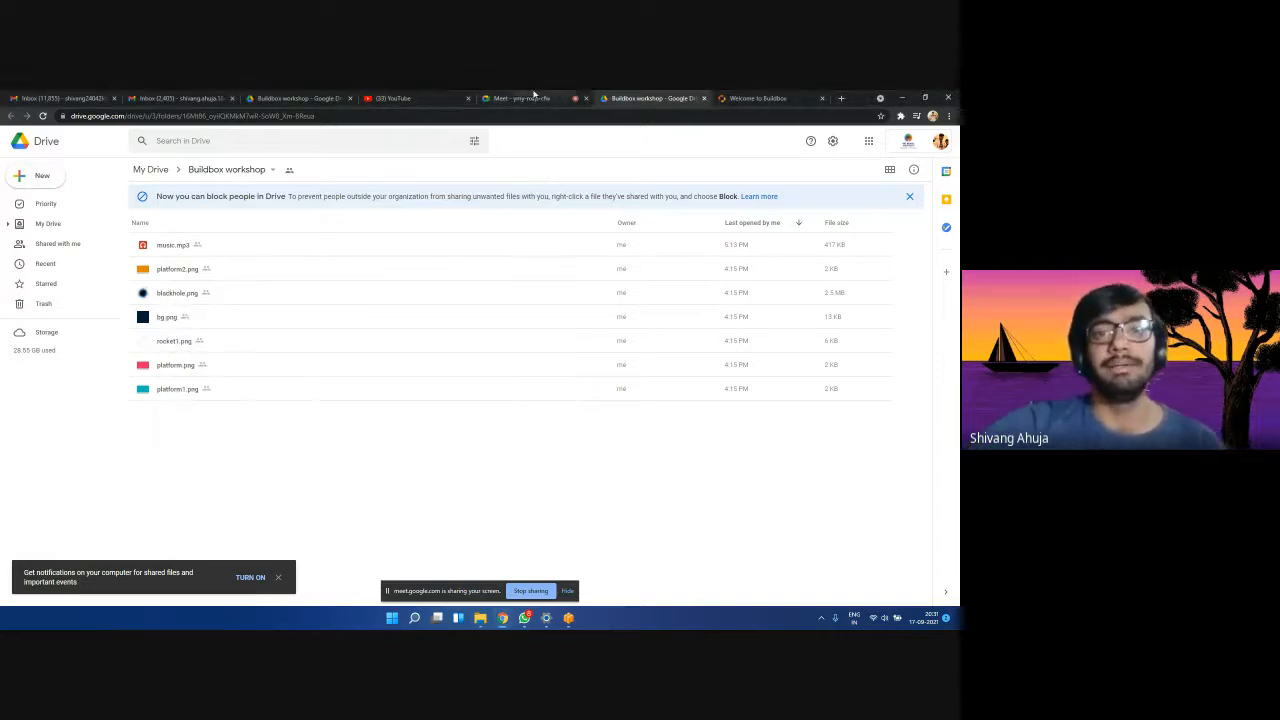
pyautogui.click(535, 97)
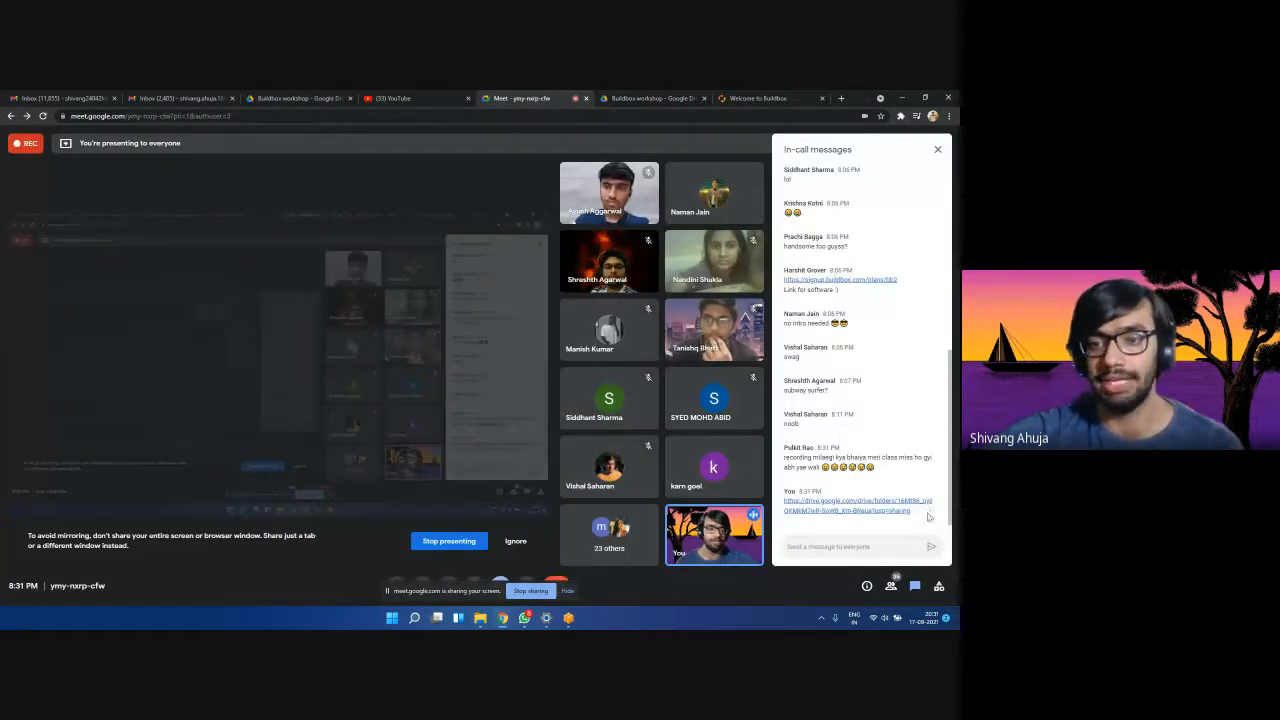
# Select and deselect the Drive link in the Meet chat, then bring Buildbox Classic back.
pyautogui.moveTo(928, 514); pyautogui.dragTo(785, 499)
pyautogui.click(910, 509)
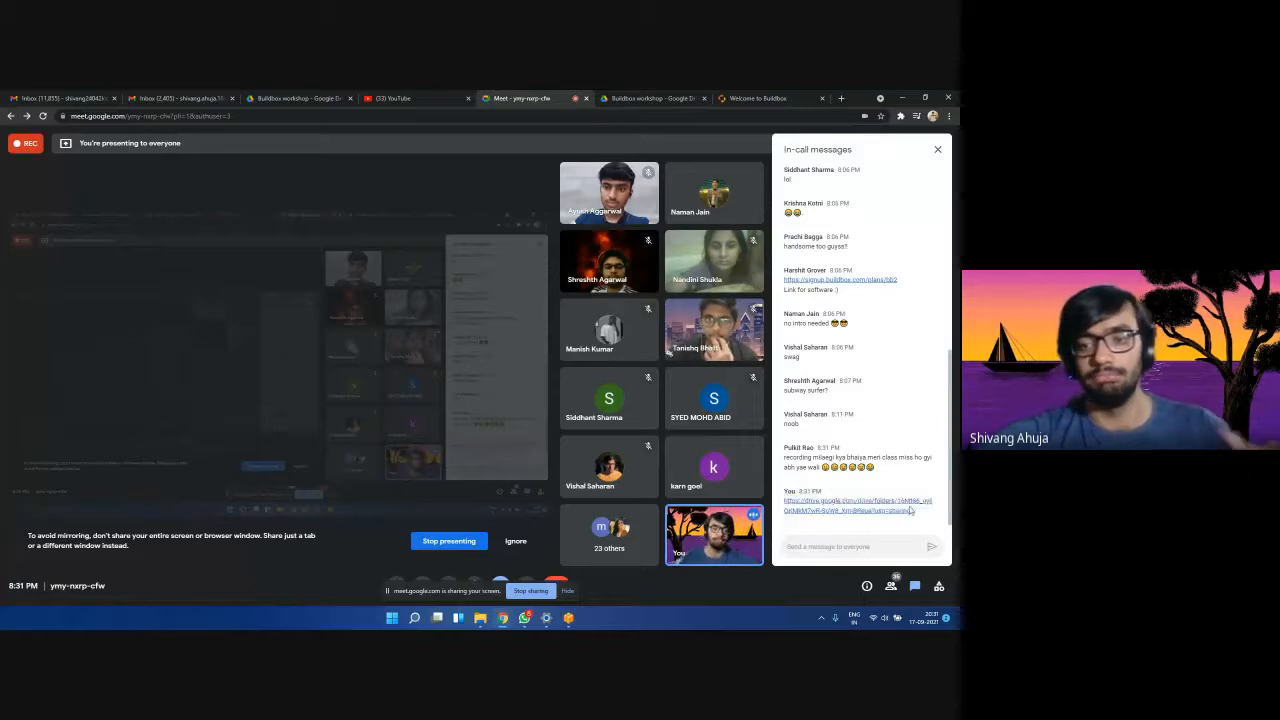
pyautogui.click(569, 618)
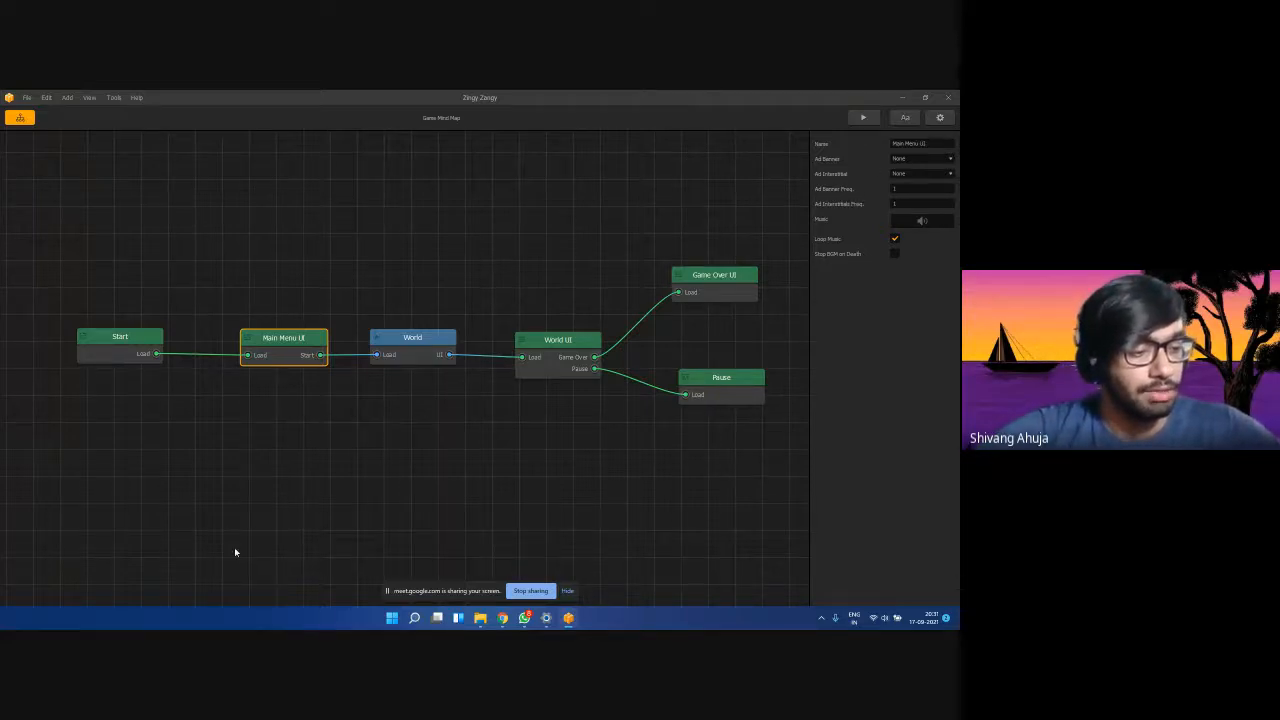
pyautogui.doubleClick(277, 349)
pyautogui.click(20, 117)
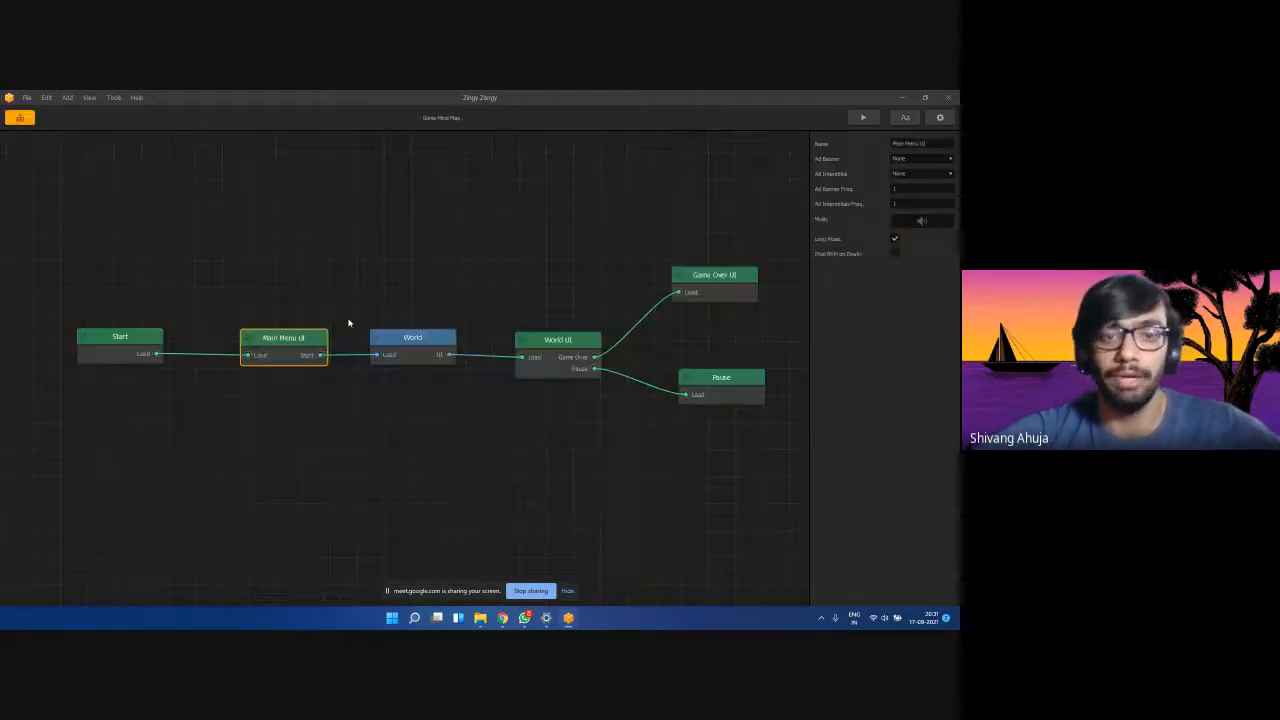
pyautogui.doubleClick(275, 352)
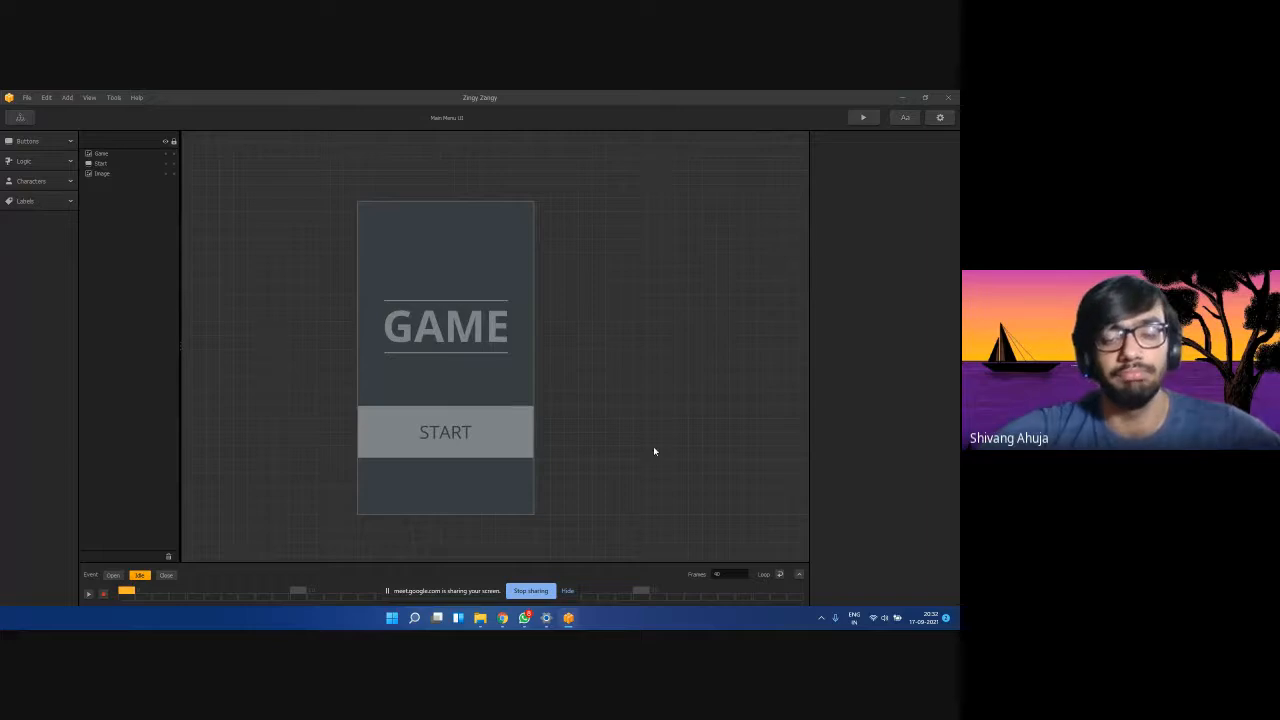
pyautogui.click(863, 117)
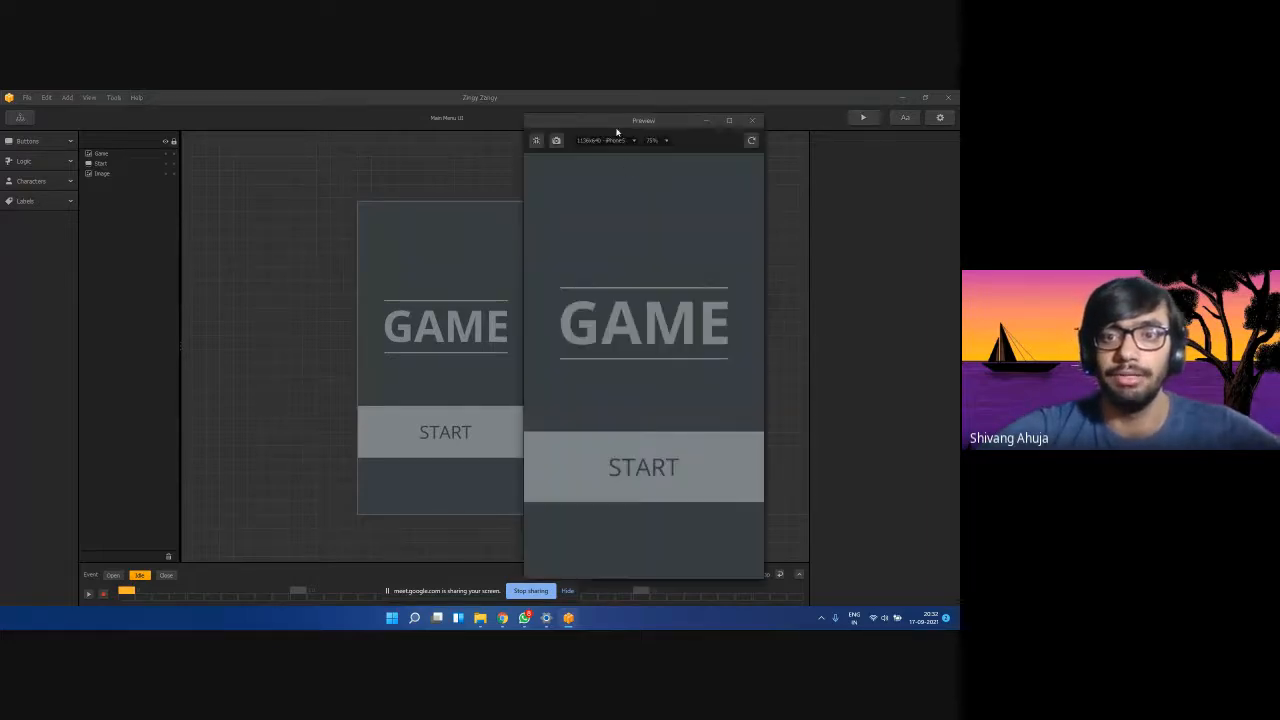
pyautogui.moveTo(624, 124); pyautogui.dragTo(703, 109)
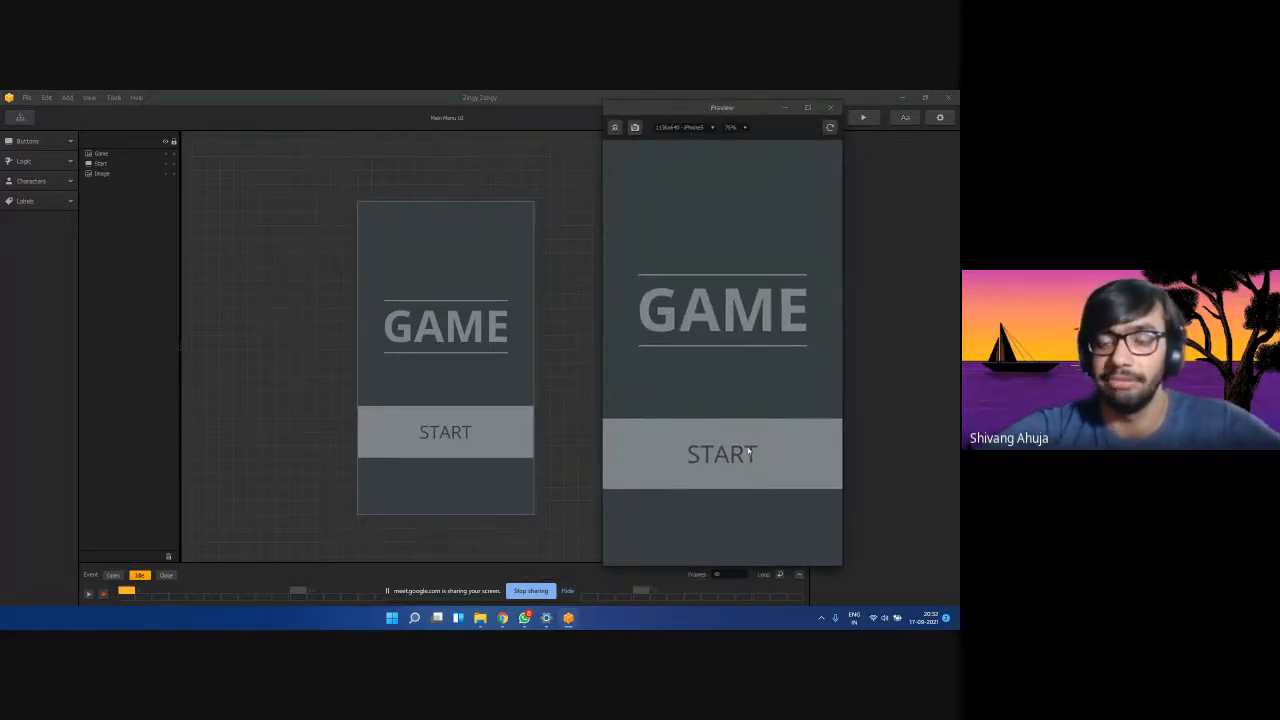
pyautogui.click(831, 107)
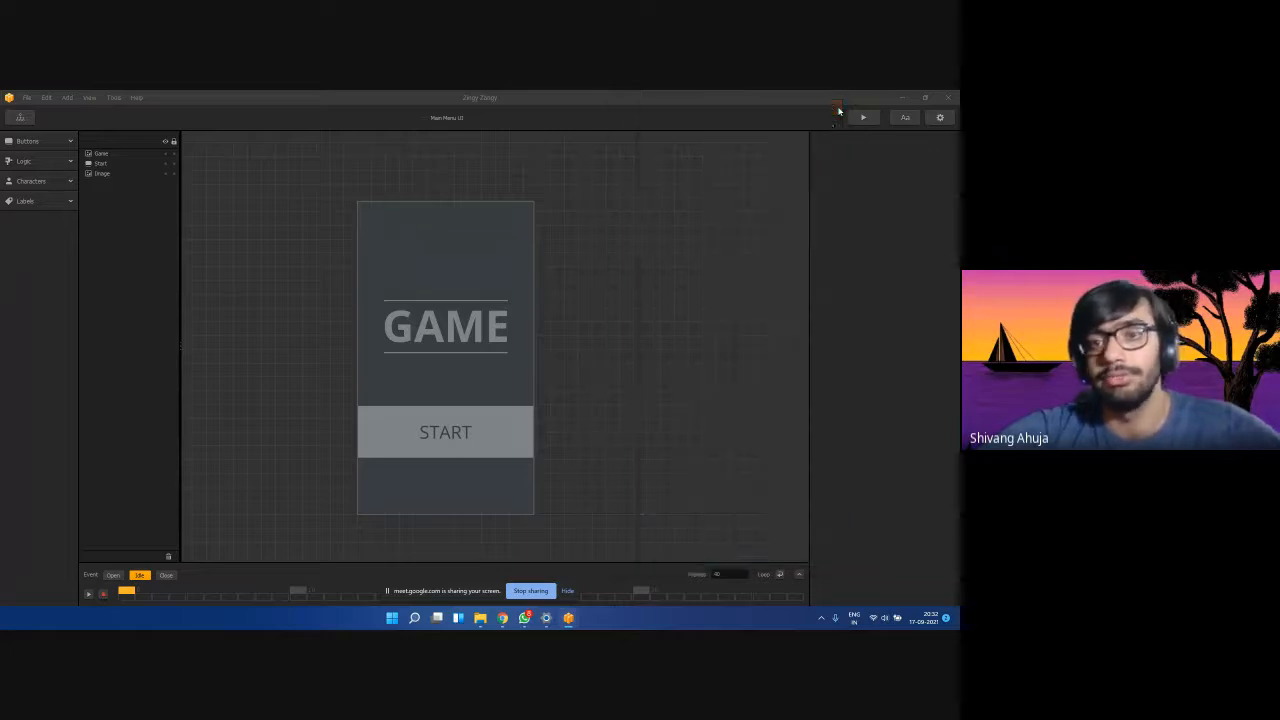
pyautogui.click(455, 441)
pyautogui.click(482, 387)
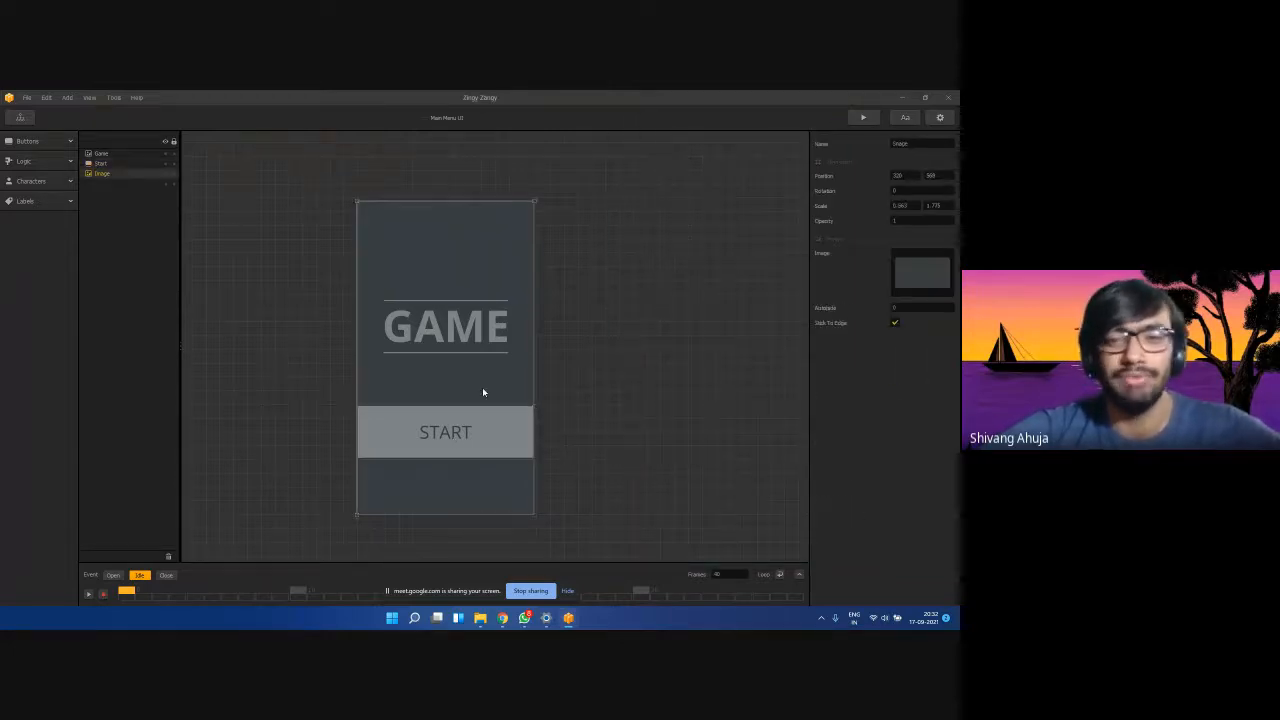
pyautogui.click(245, 347)
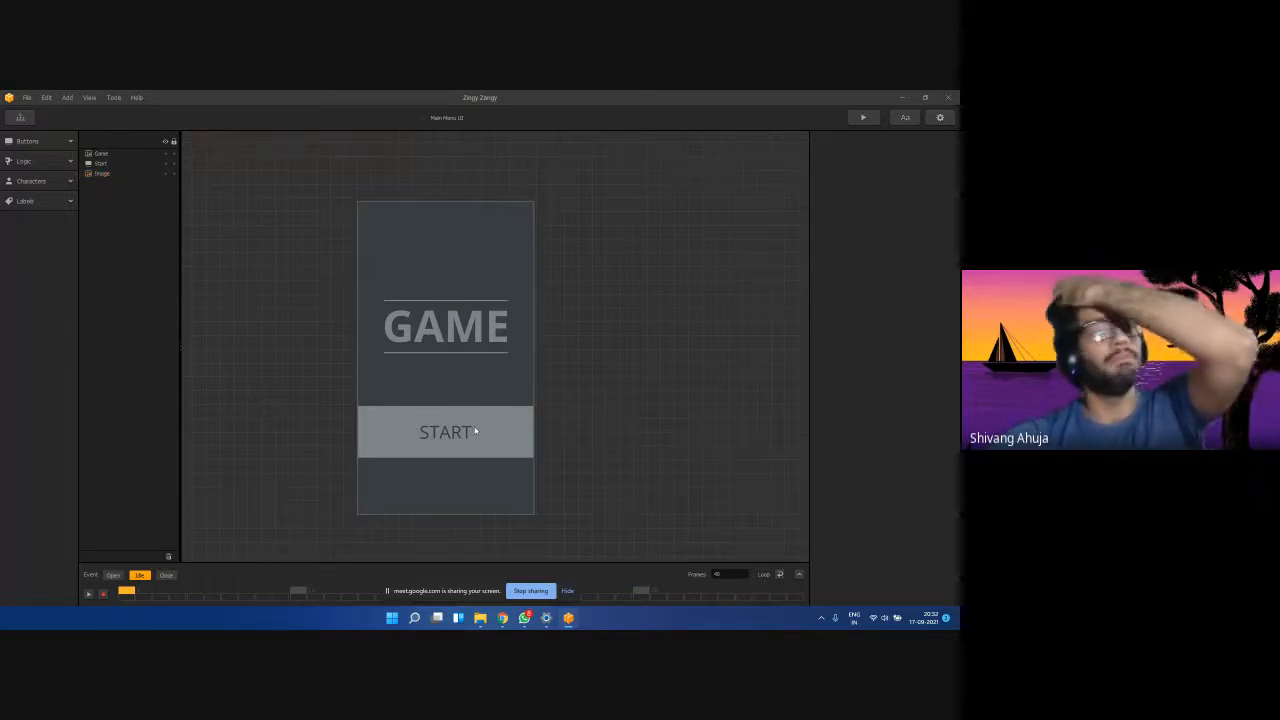
pyautogui.click(403, 363)
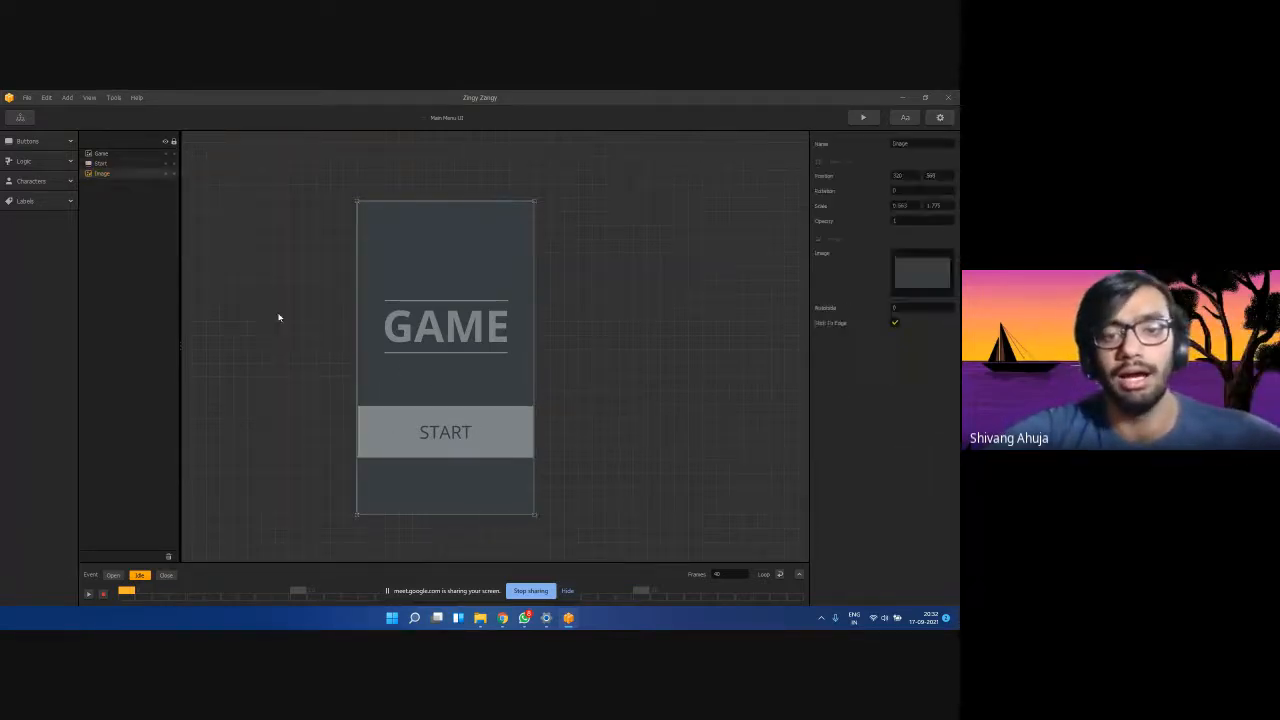
pyautogui.click(440, 326)
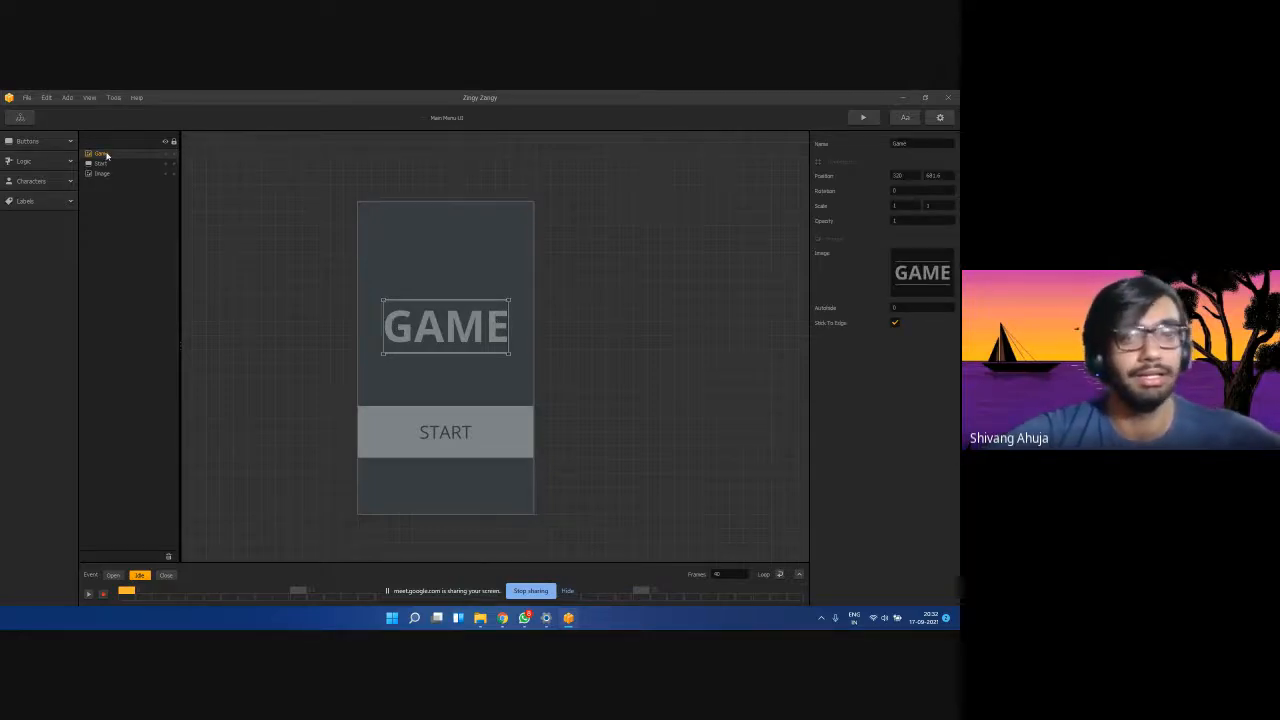
# Delete and restore the GAME title and the Game layer, then toggle the title's visibility off and on.
pyautogui.press('Delete')
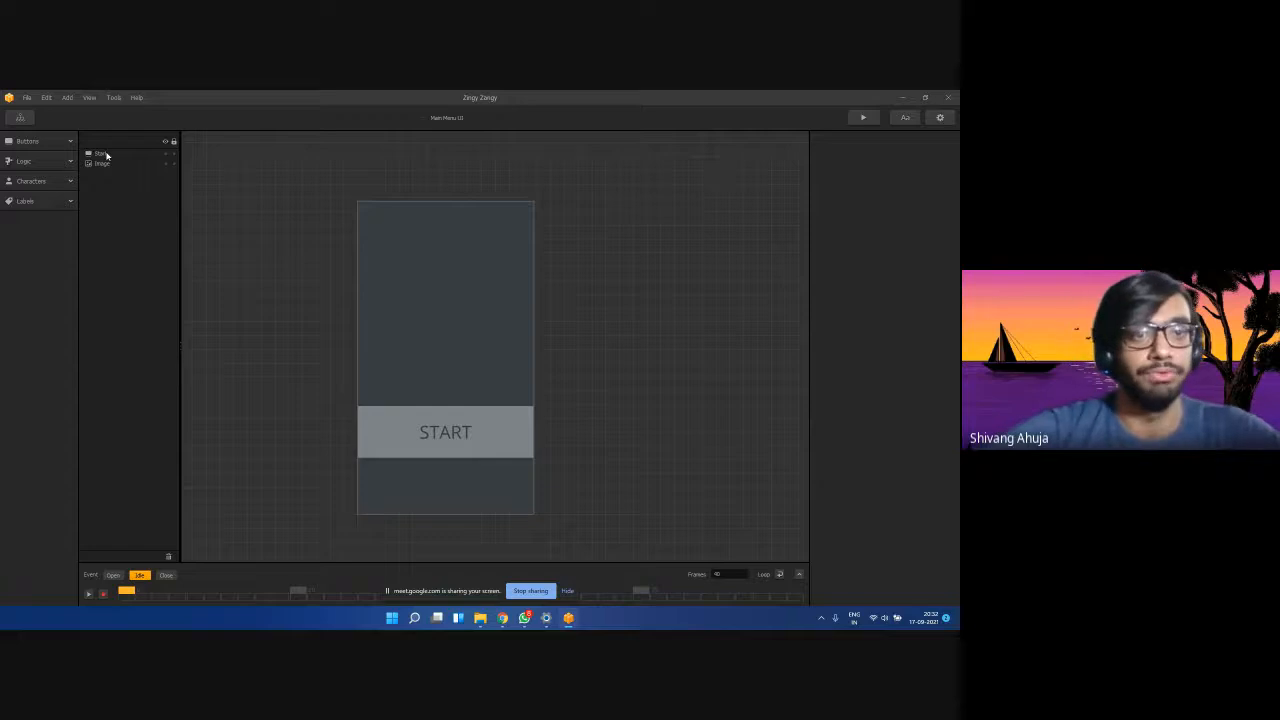
pyautogui.hotkey('ctrl', 'z')
pyautogui.click(230, 275)
pyautogui.click(110, 155)
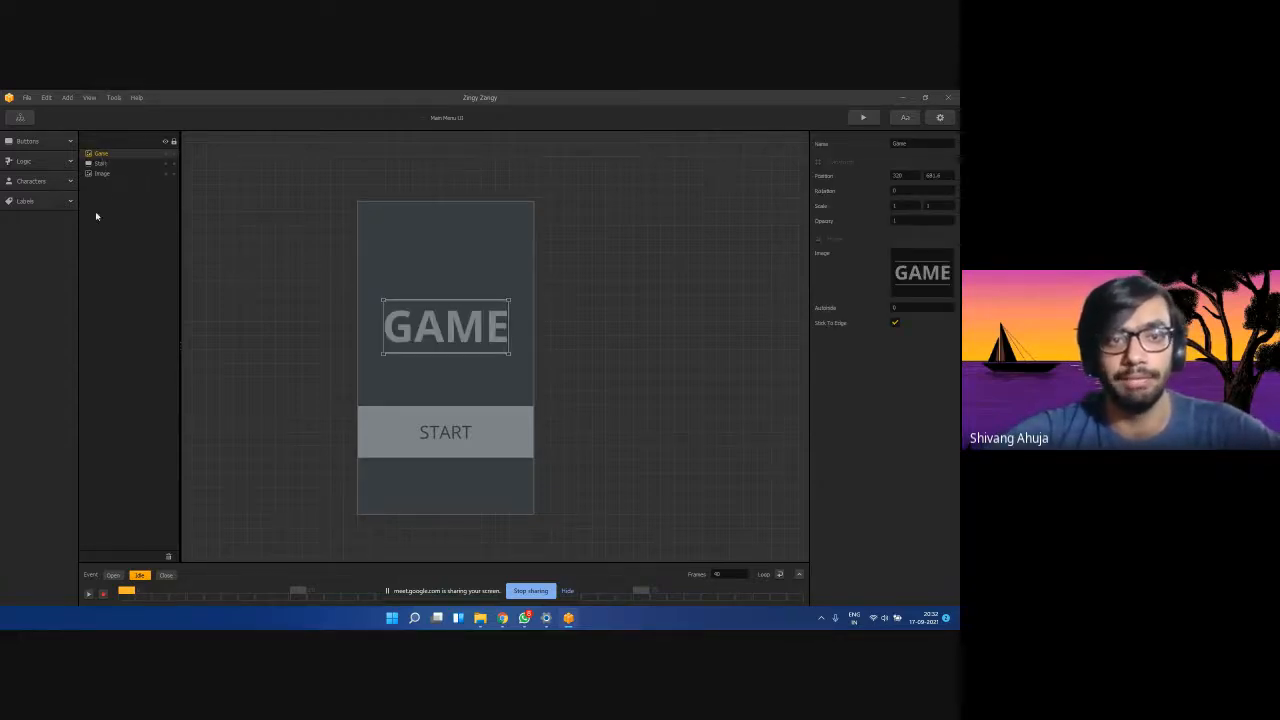
pyautogui.click(110, 163)
pyautogui.click(111, 154)
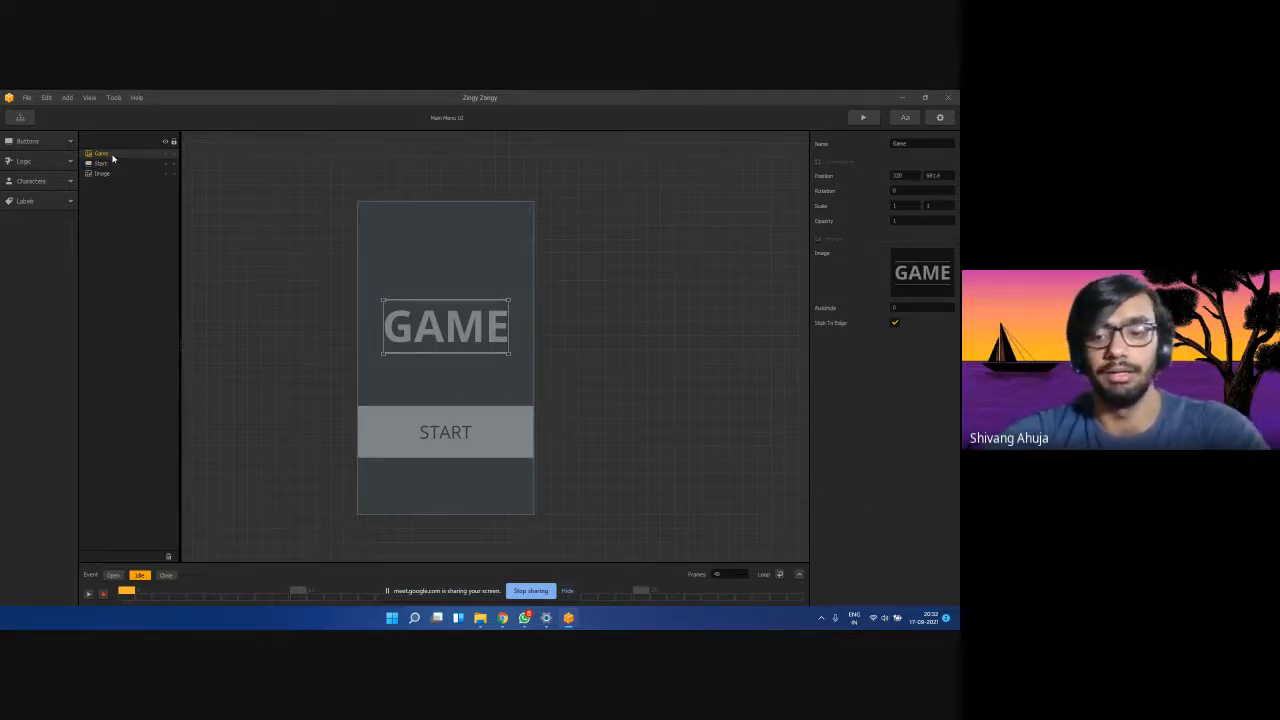
pyautogui.press('Delete')
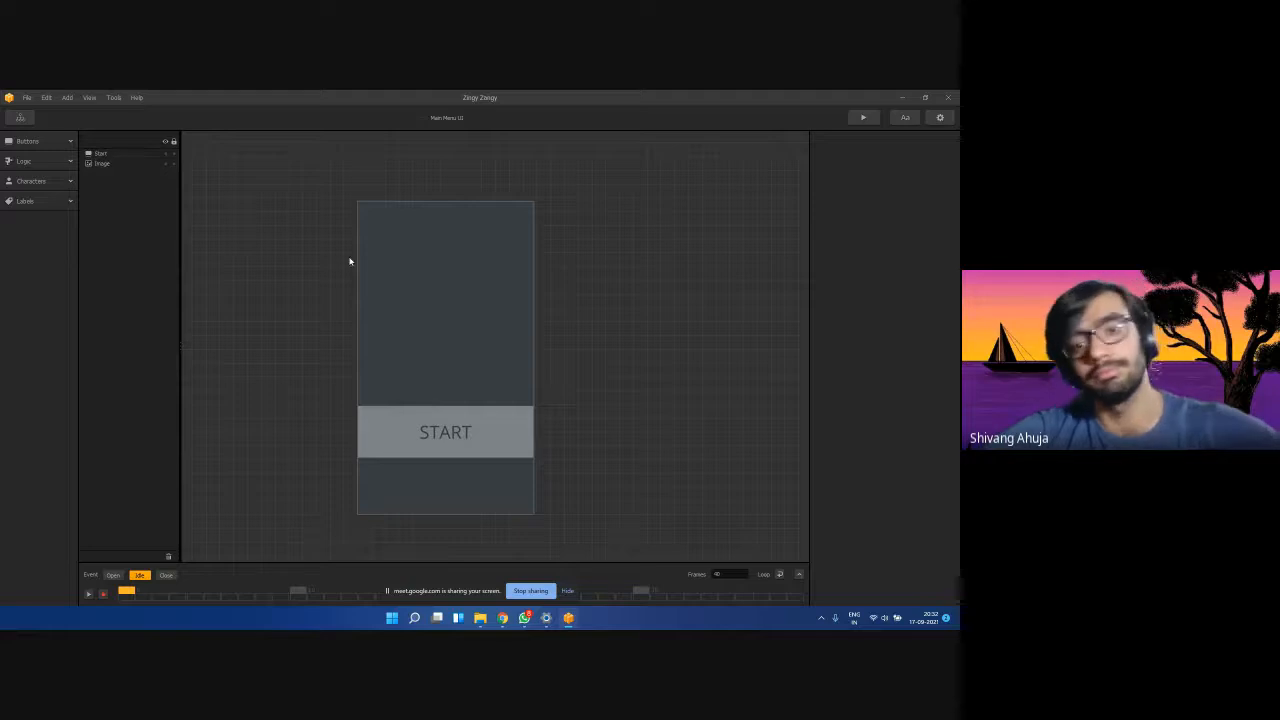
pyautogui.hotkey('ctrl', 'z')
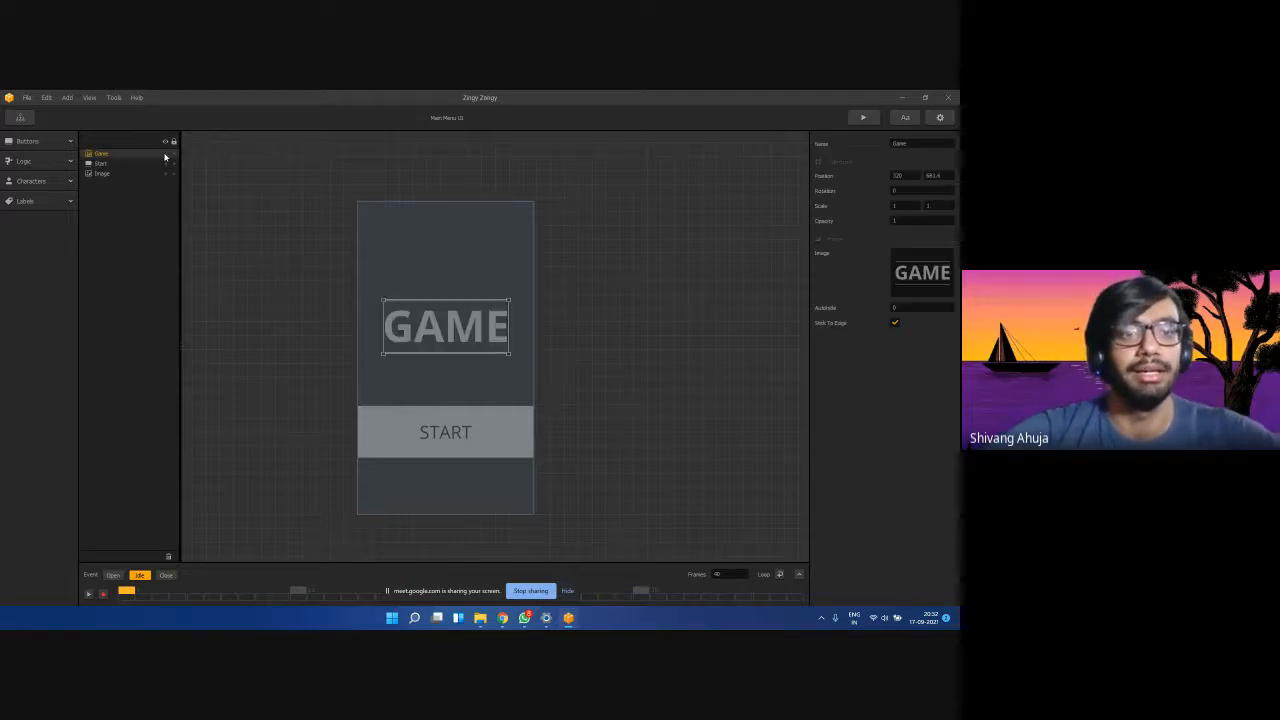
pyautogui.click(166, 154)
pyautogui.click(166, 154)
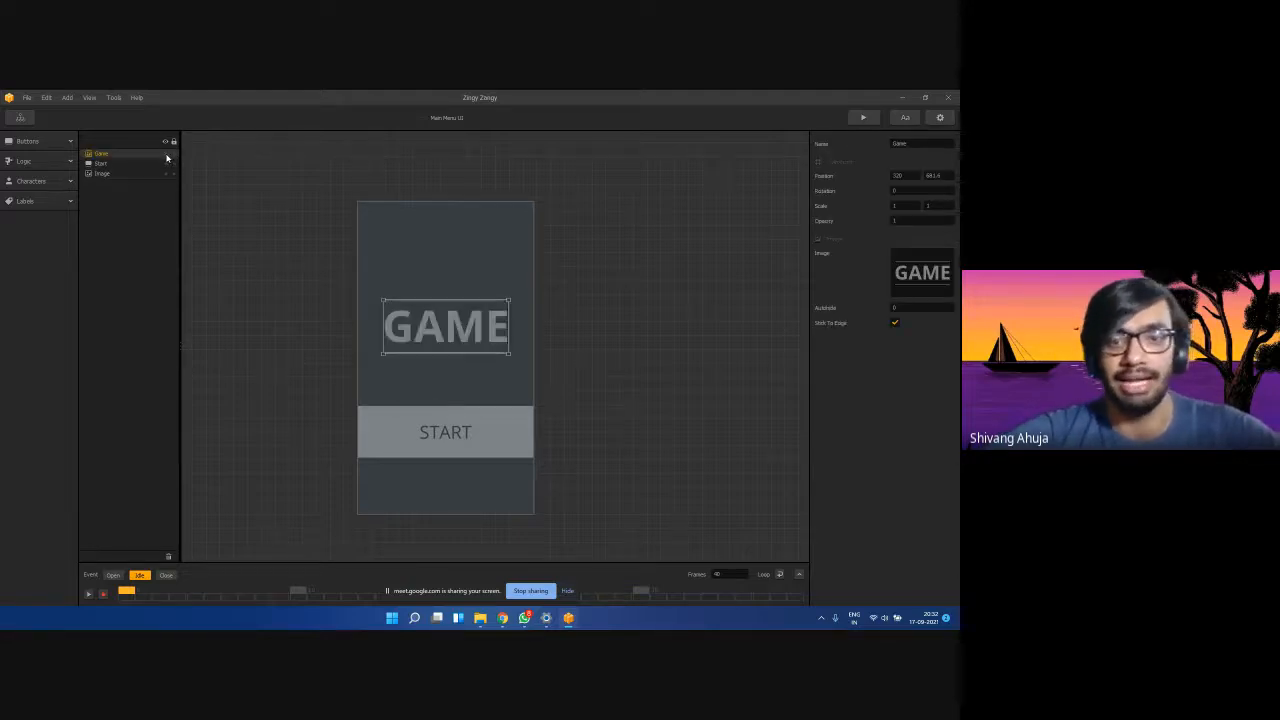
# Expand and collapse the button, label, character and logic widget lists, then return to the Game Mind Map.
pyautogui.click(60, 142)
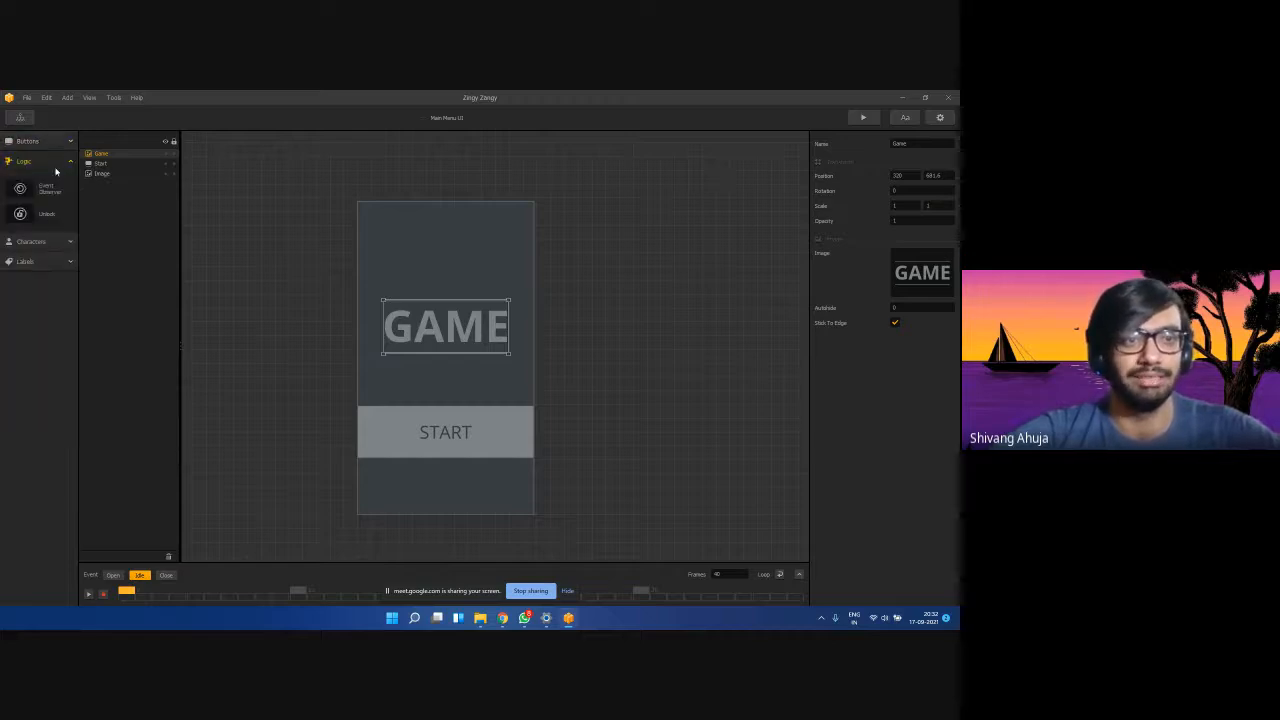
pyautogui.click(60, 142)
pyautogui.click(35, 201)
pyautogui.click(38, 181)
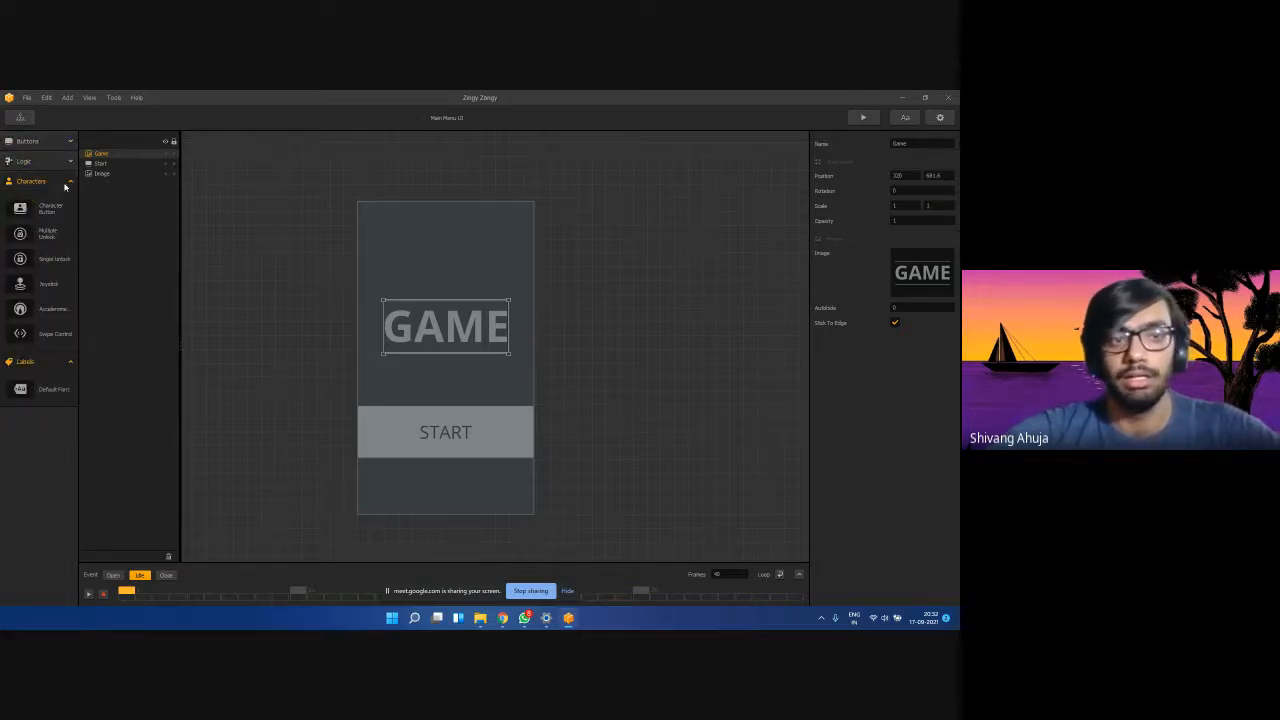
pyautogui.click(65, 185)
pyautogui.click(60, 204)
pyautogui.click(59, 183)
pyautogui.click(60, 161)
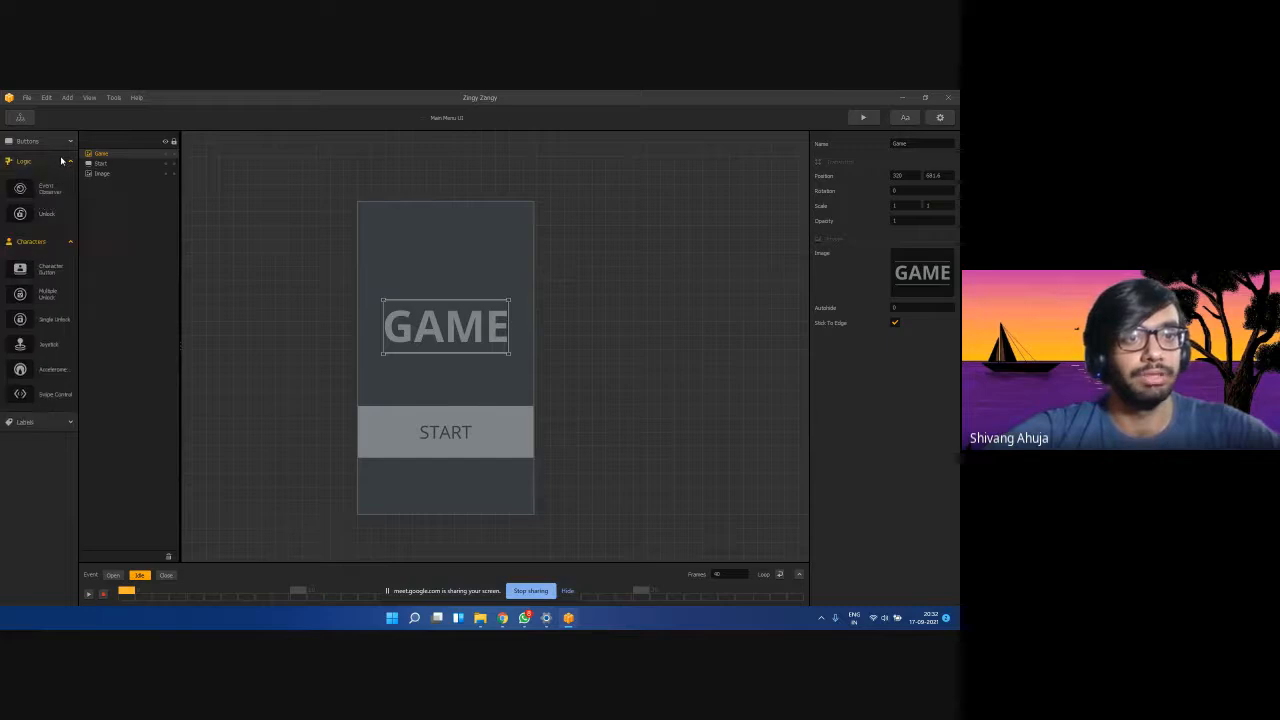
pyautogui.click(64, 141)
pyautogui.click(64, 141)
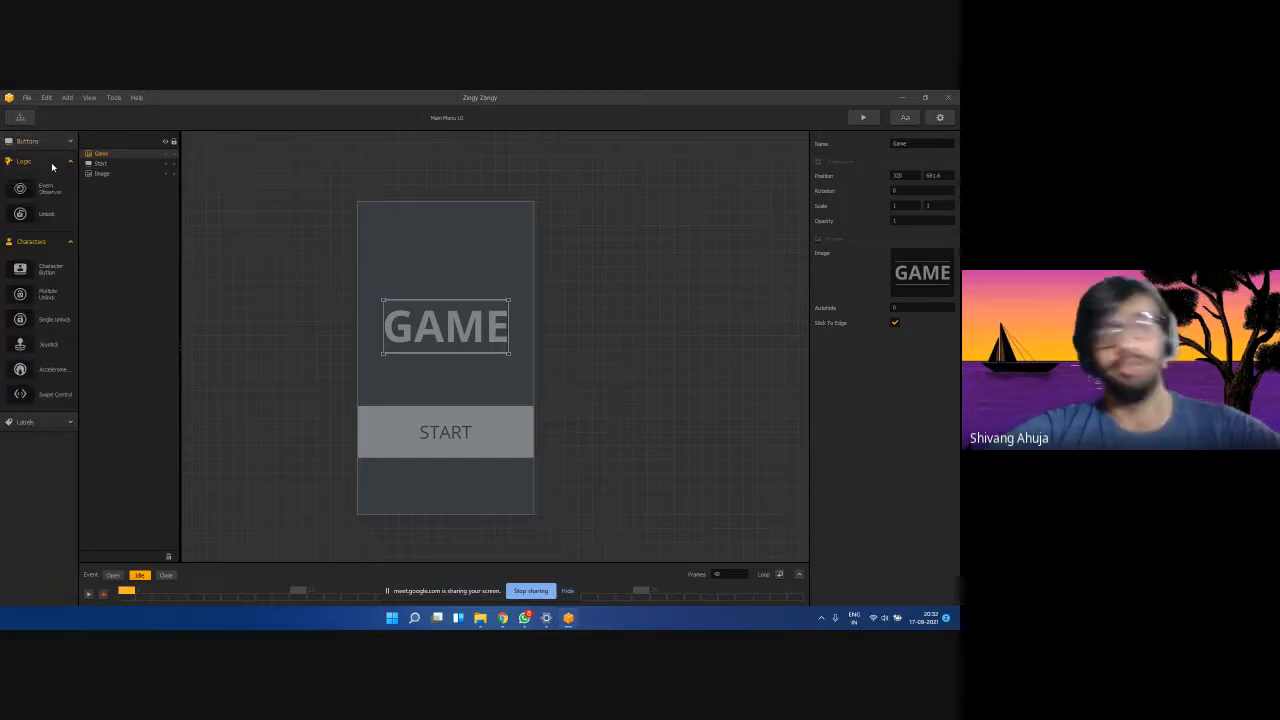
pyautogui.click(52, 161)
pyautogui.click(52, 181)
pyautogui.click(277, 173)
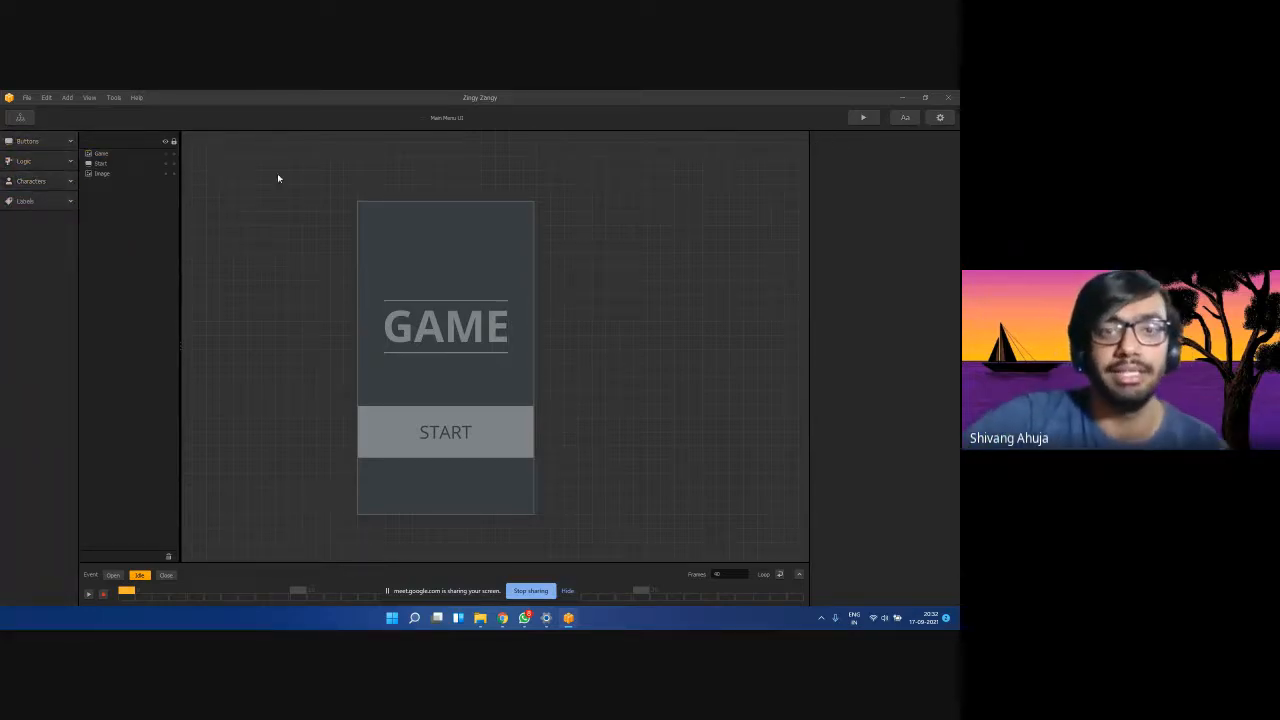
pyautogui.click(20, 117)
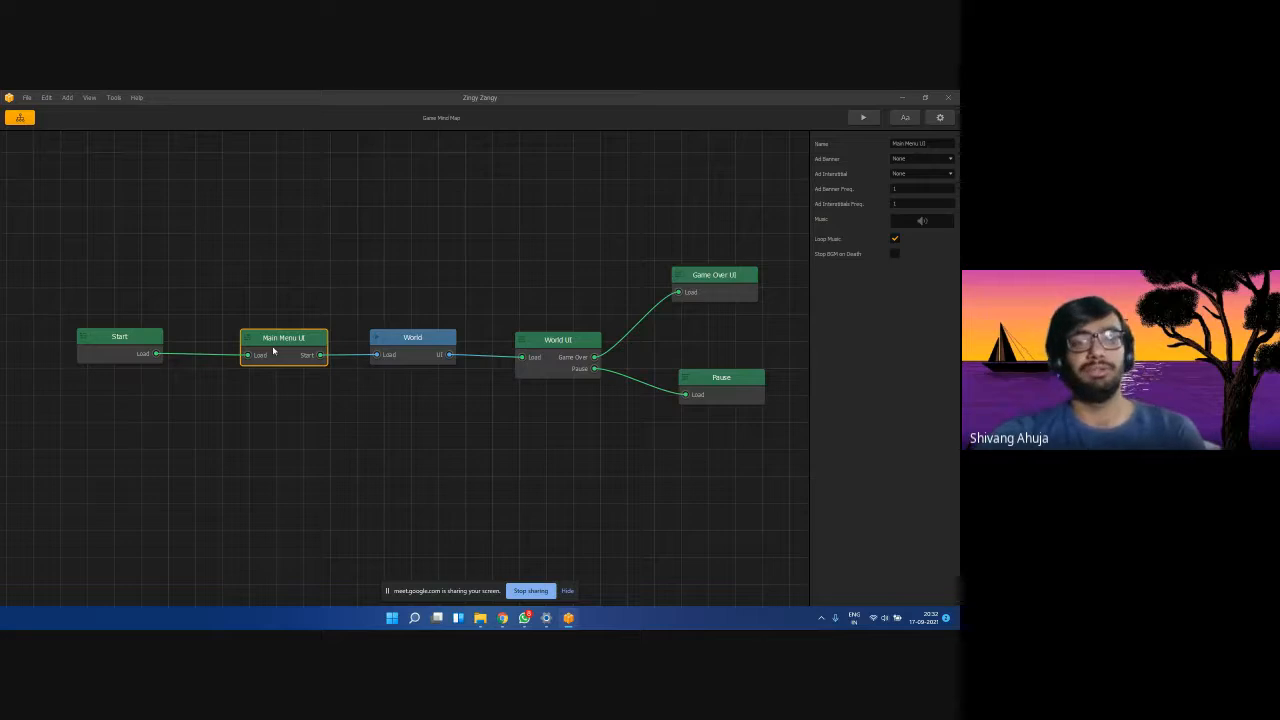
# Move Main Menu UI slightly left and display the World node's Gravity, Game Direction and Forced Movement settings.
pyautogui.moveTo(274, 351); pyautogui.dragTo(254, 349)
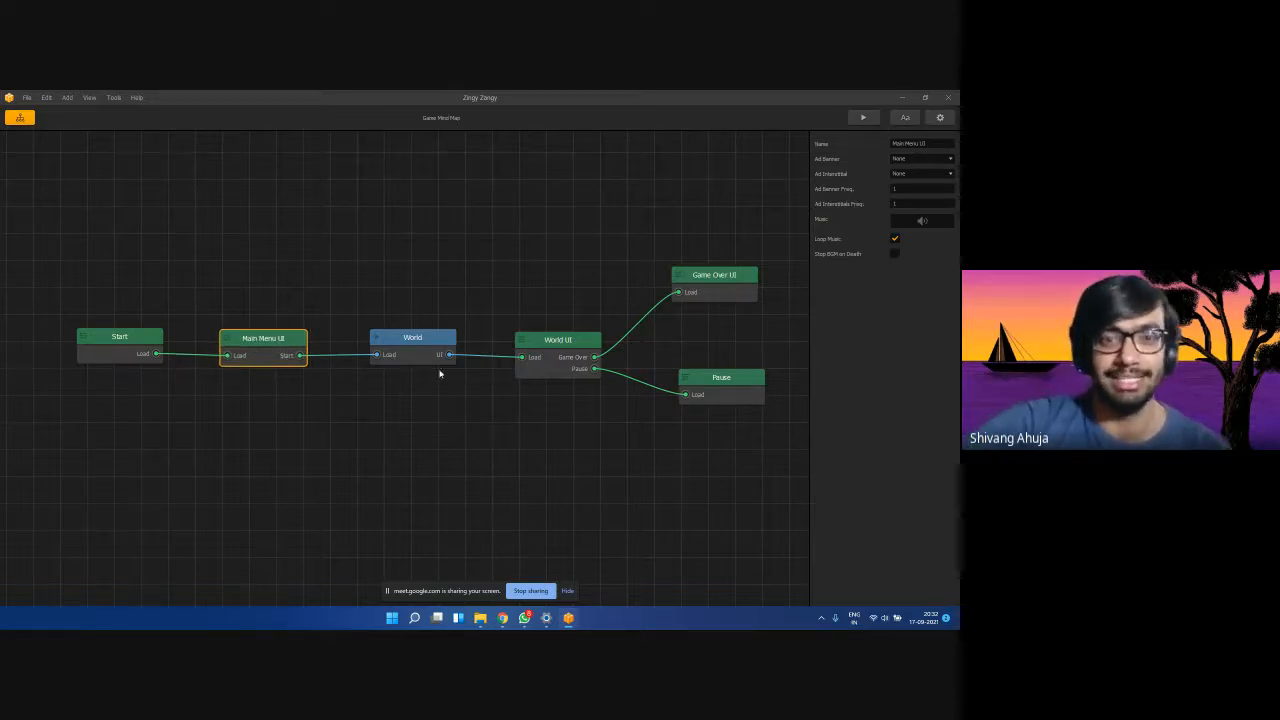
pyautogui.click(404, 345)
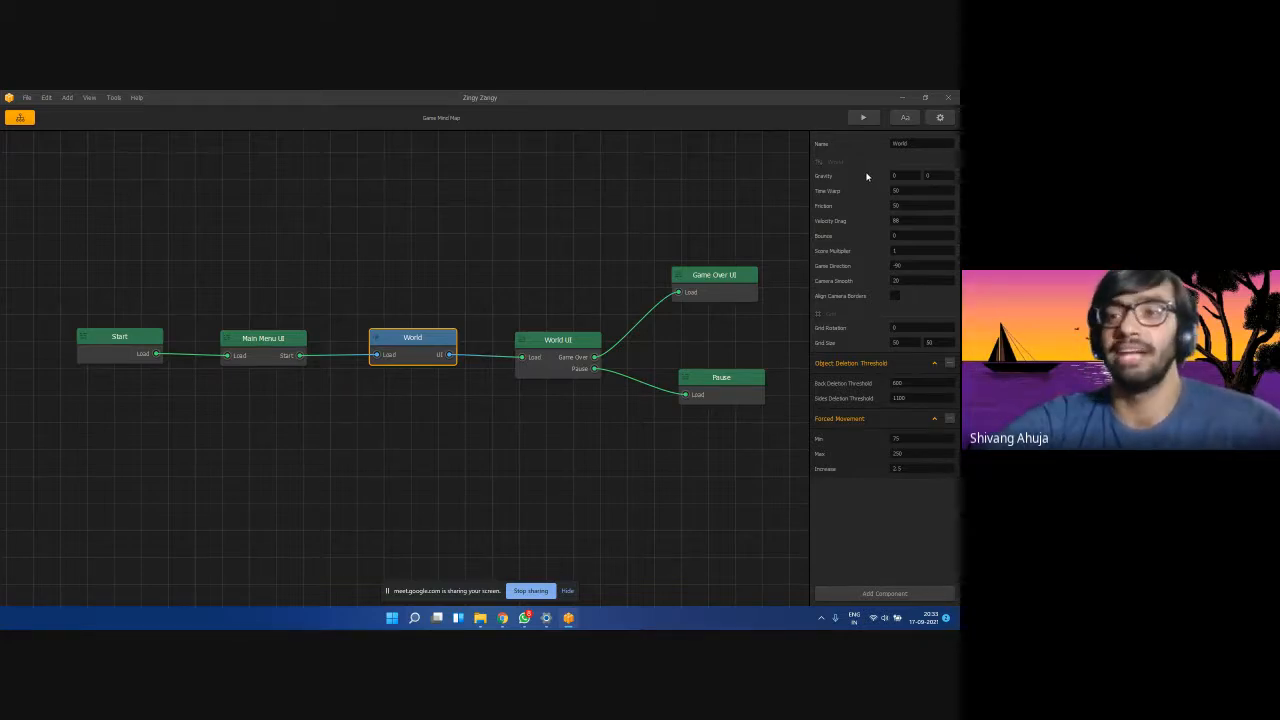
# Edit both World Gravity fields, ending with 0 in each.
pyautogui.click(905, 176)
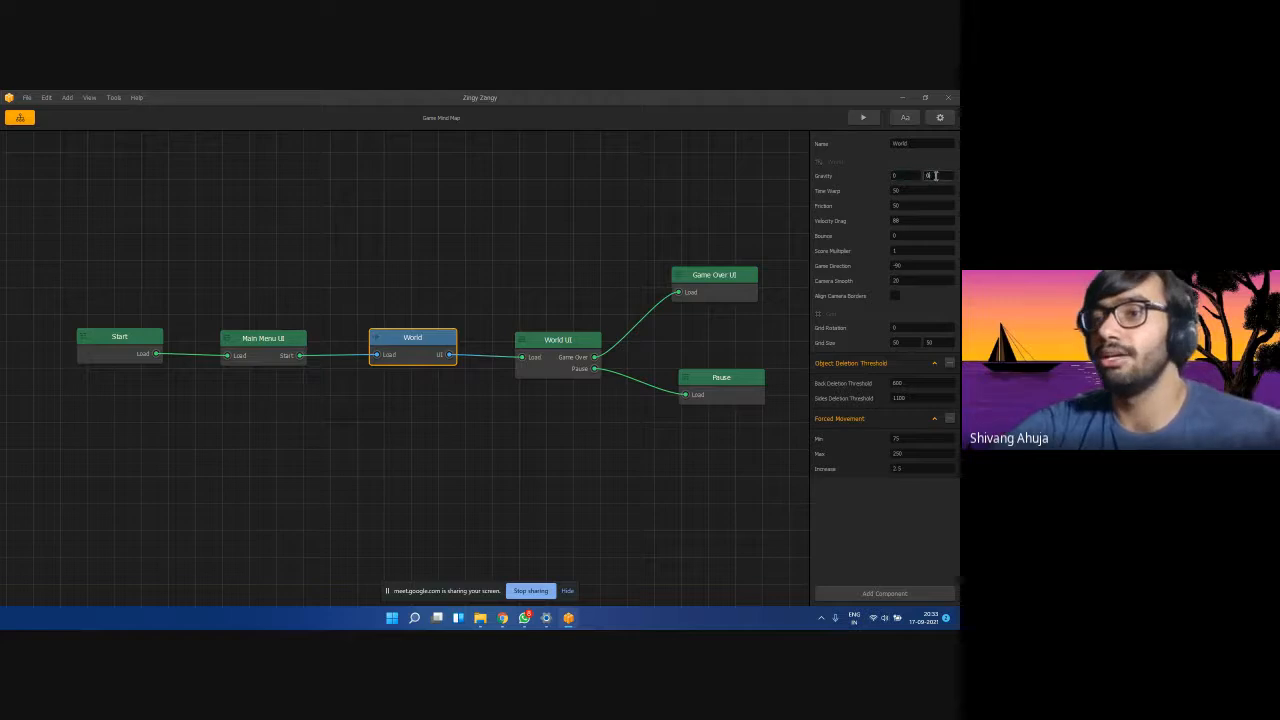
pyautogui.doubleClick(897, 176)
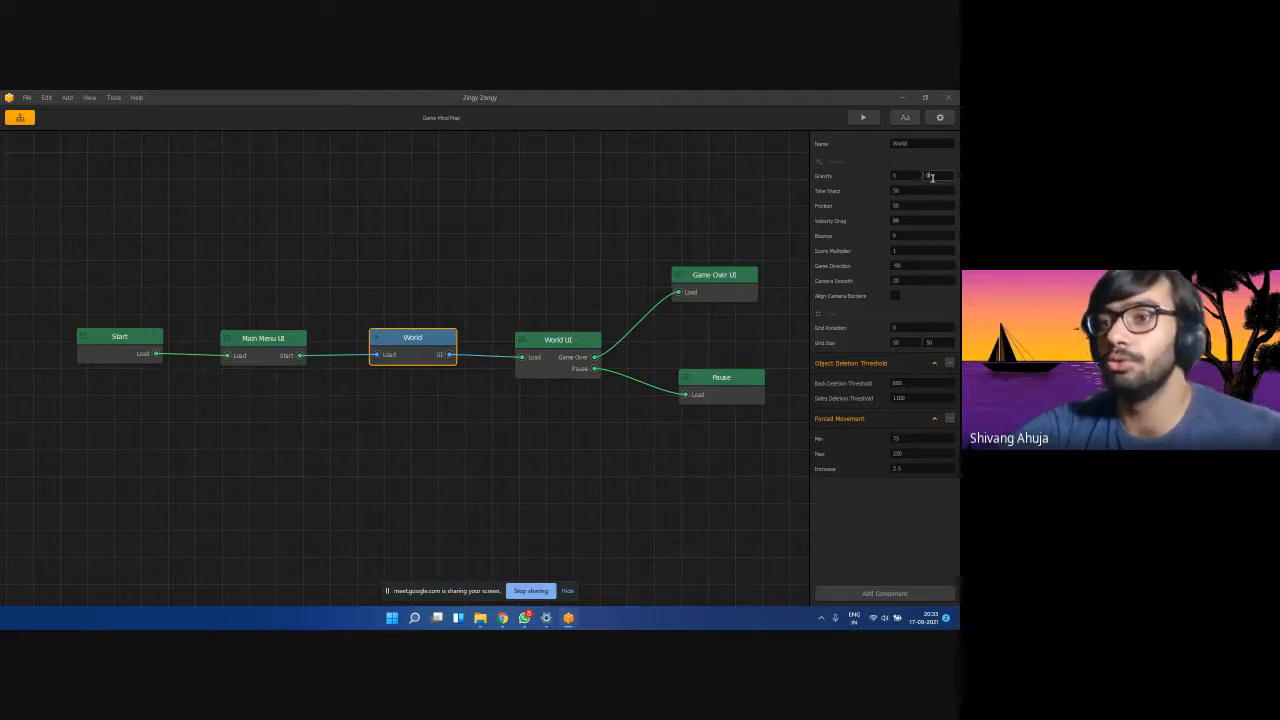
pyautogui.doubleClick(906, 176)
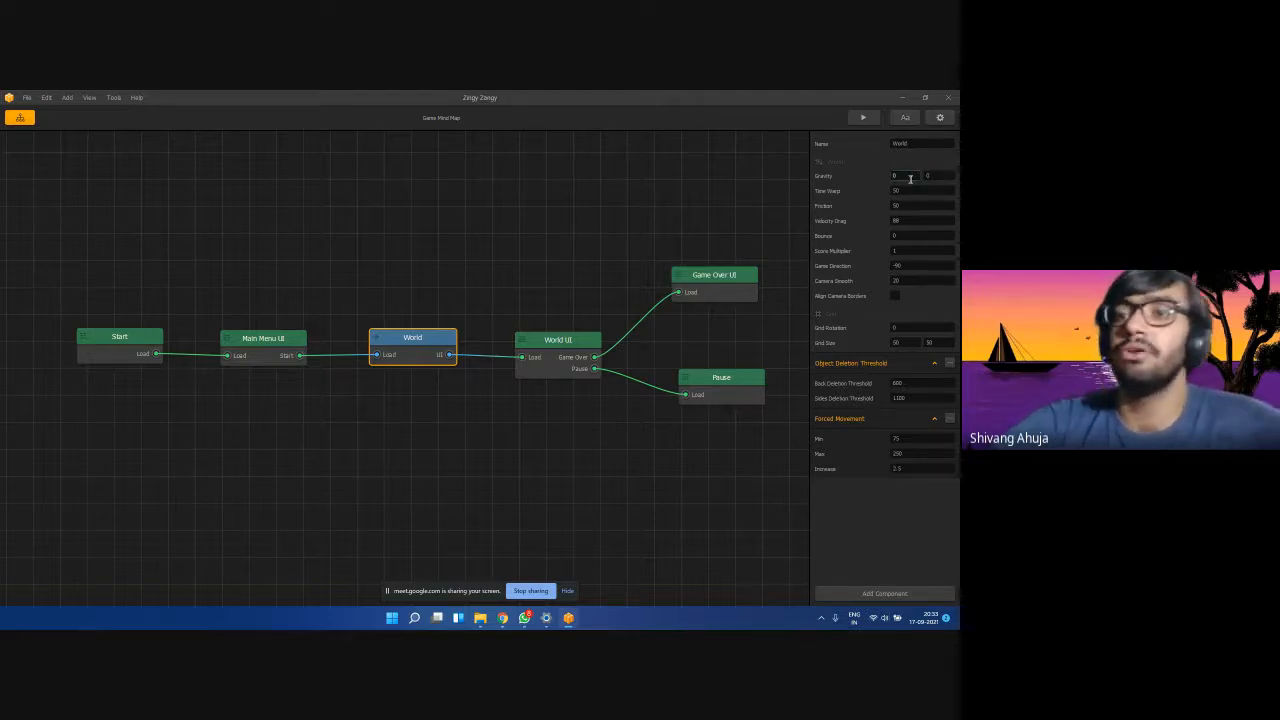
pyautogui.press('Tab')
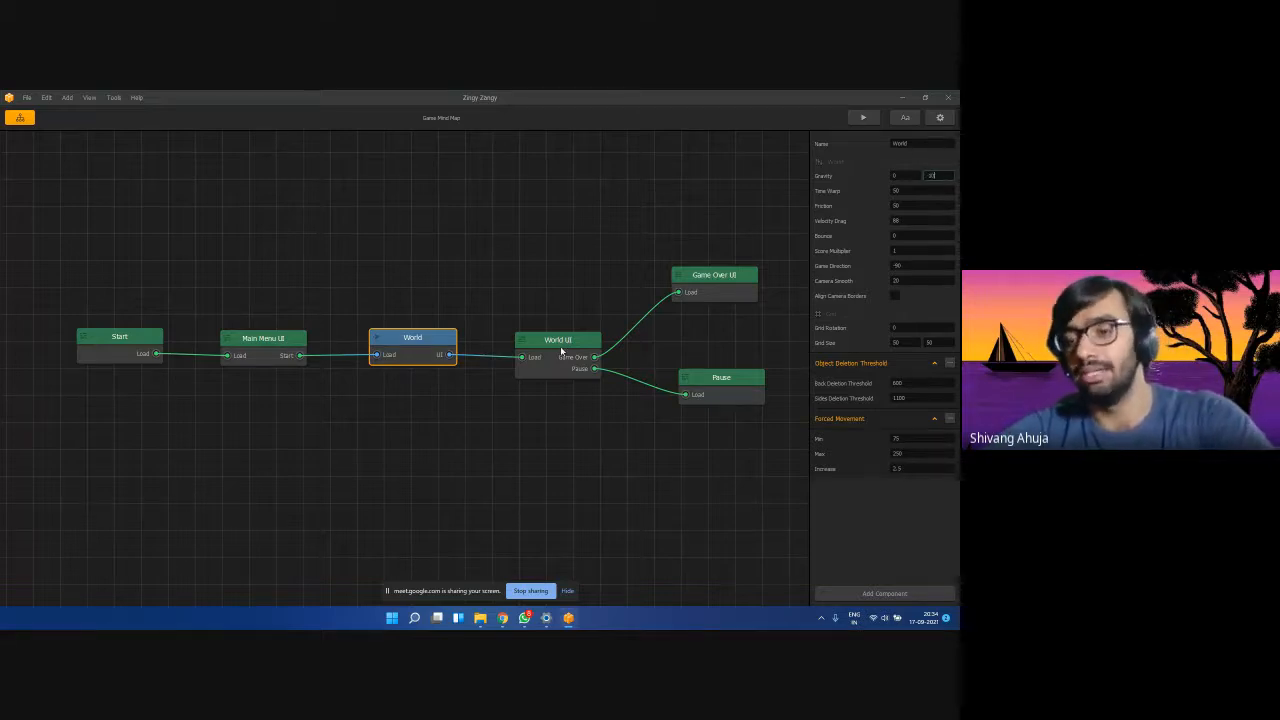
pyautogui.write('0')
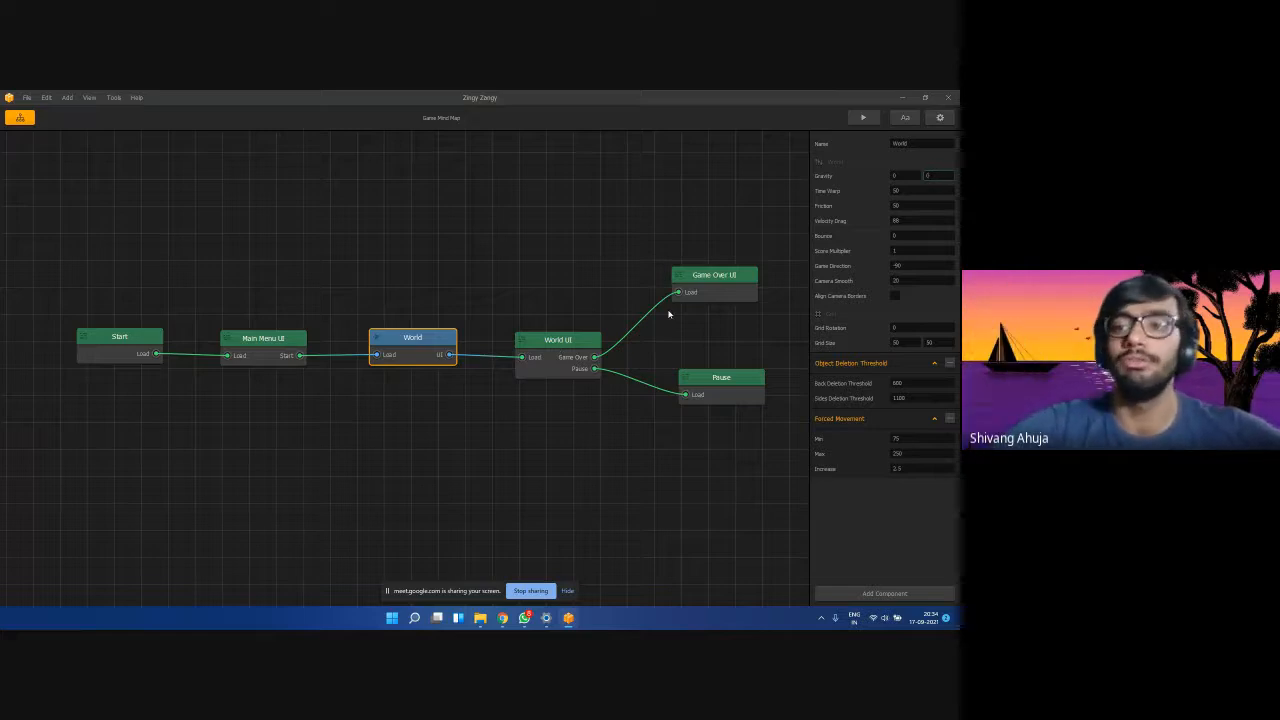
pyautogui.moveTo(900, 176); pyautogui.dragTo(880, 179)
pyautogui.write('1')
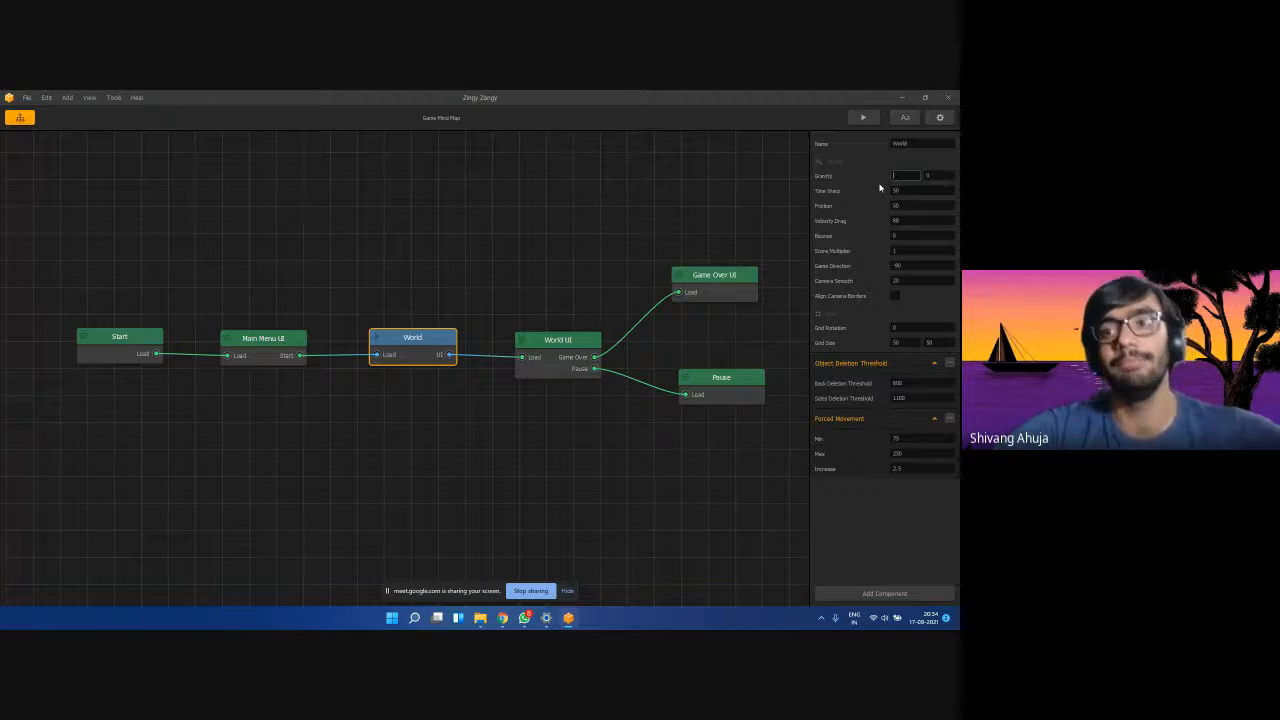
pyautogui.write('0')
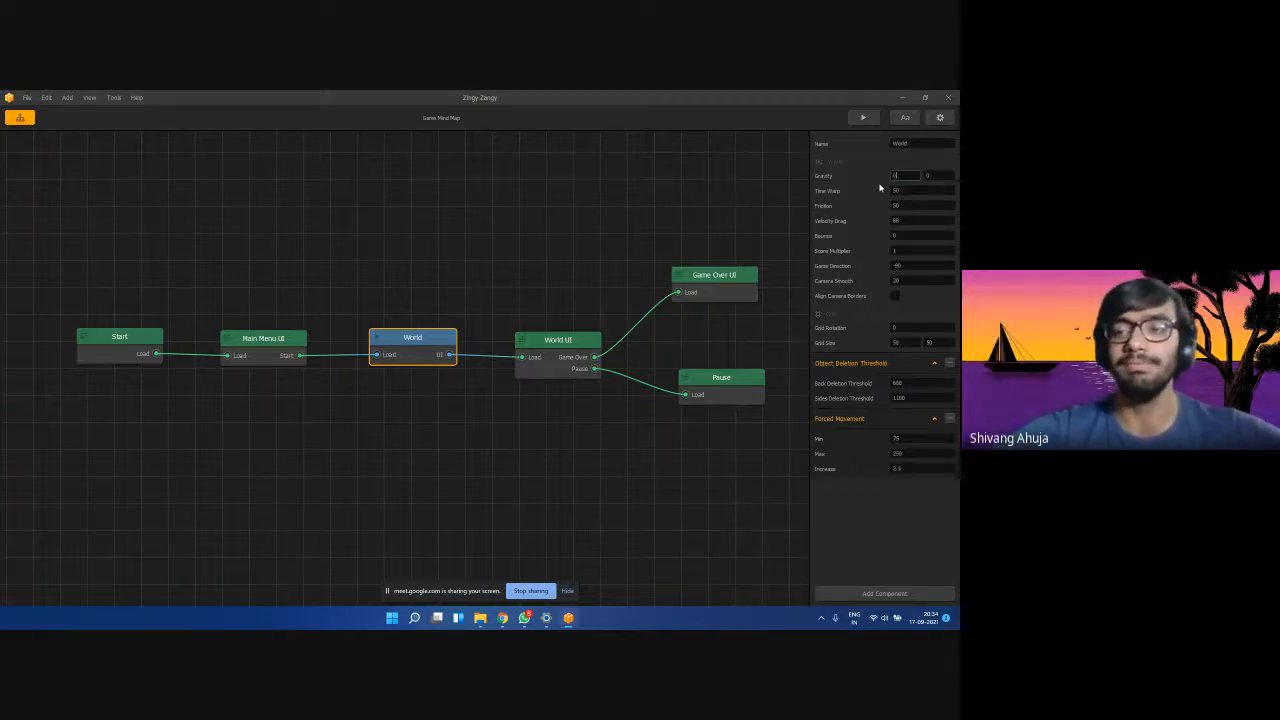
pyautogui.click(926, 176)
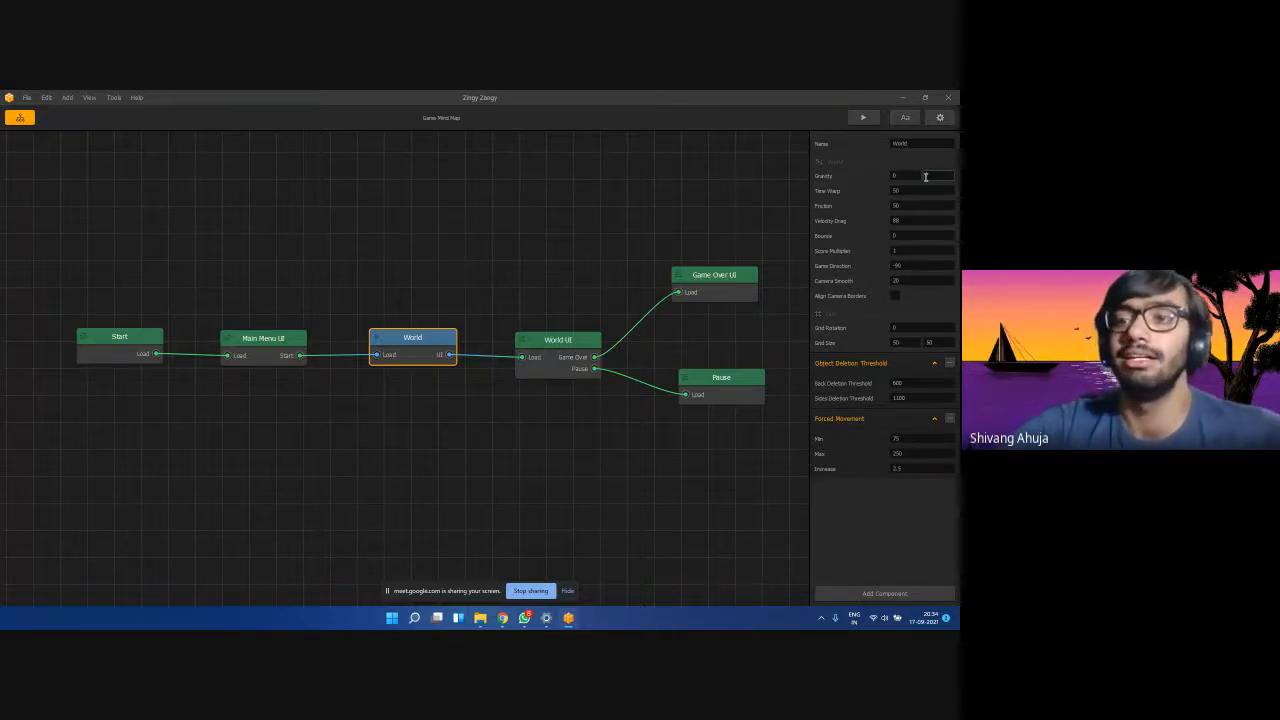
pyautogui.write('0')
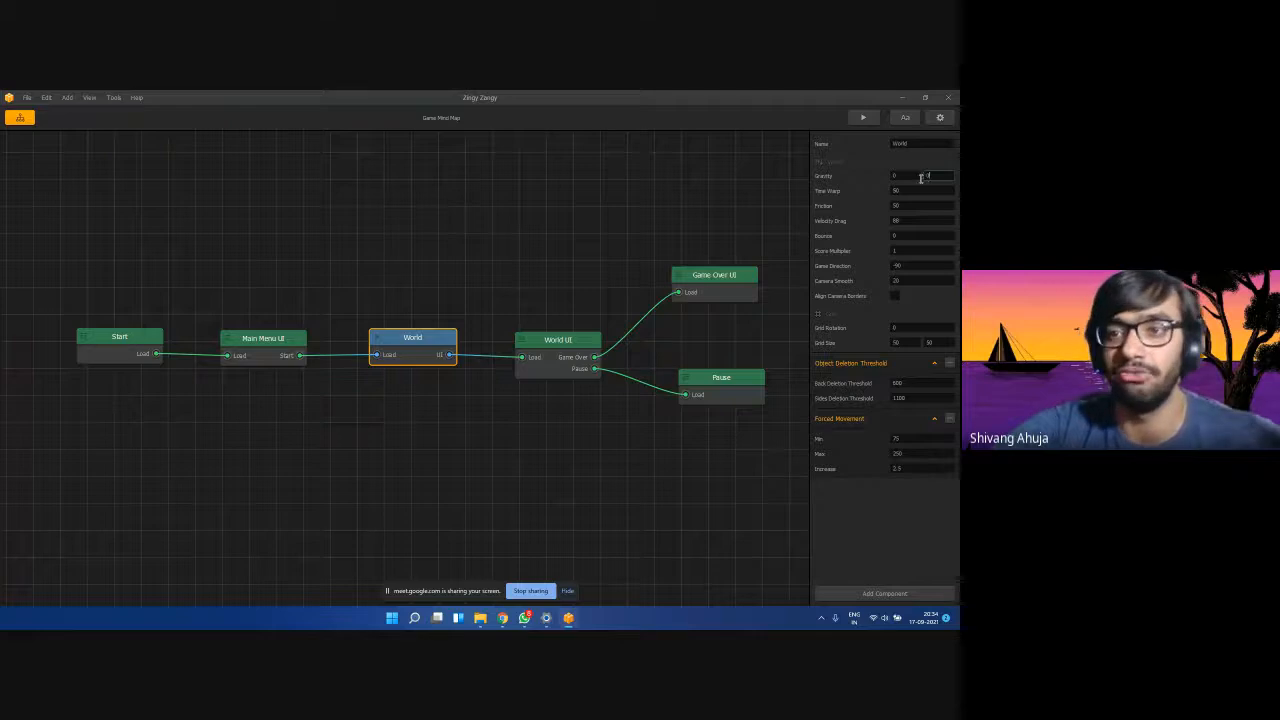
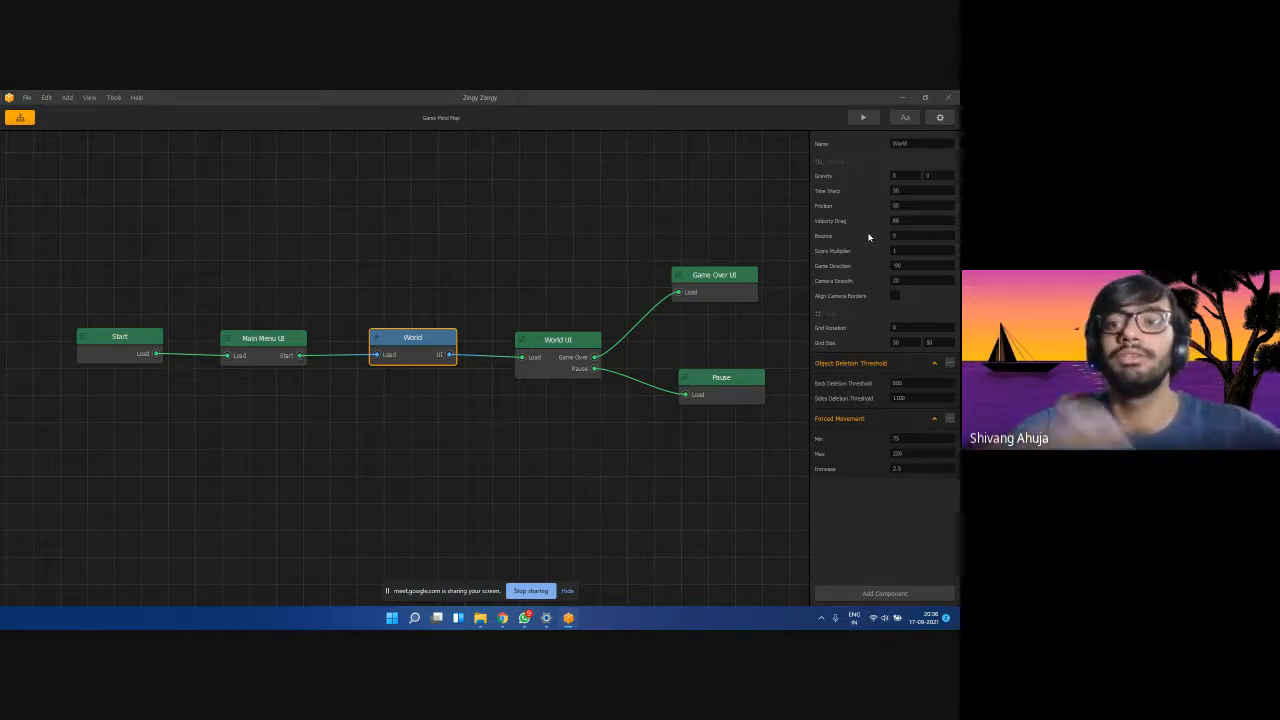
# Set the World's Bounce to 0 and leave Score Multiplier at 1.
pyautogui.click(903, 235)
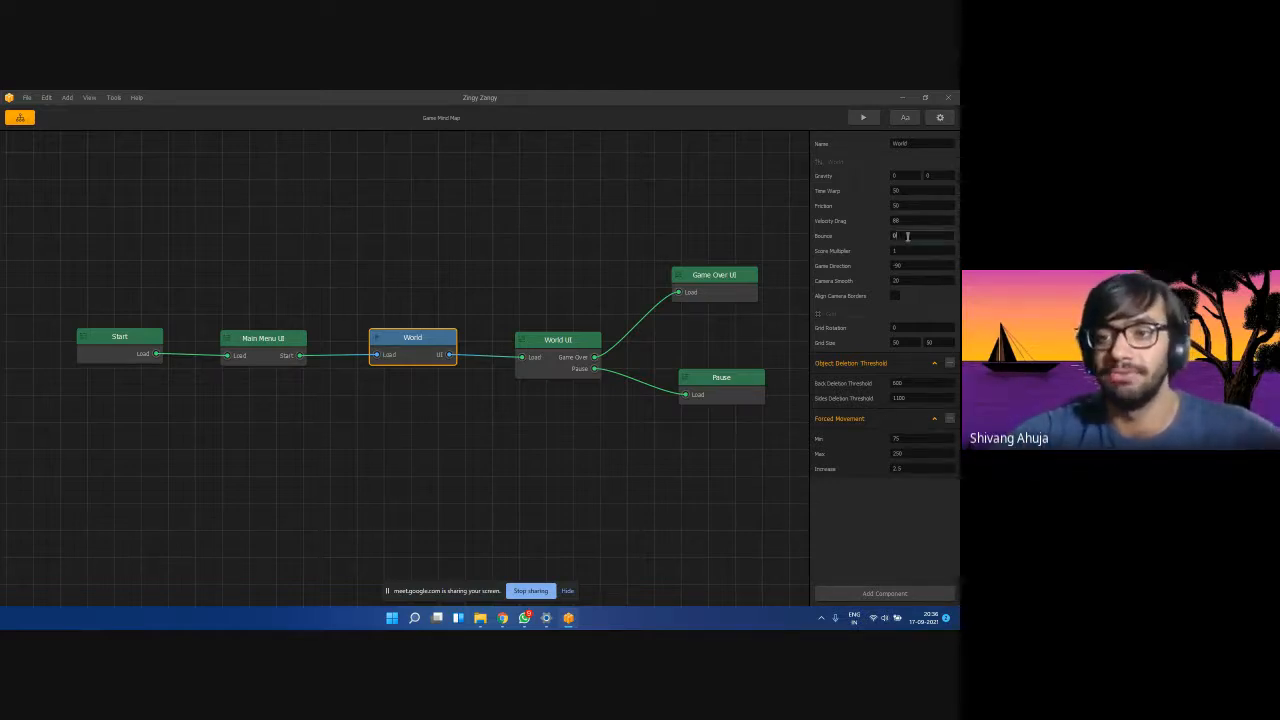
pyautogui.press('BackSpace')
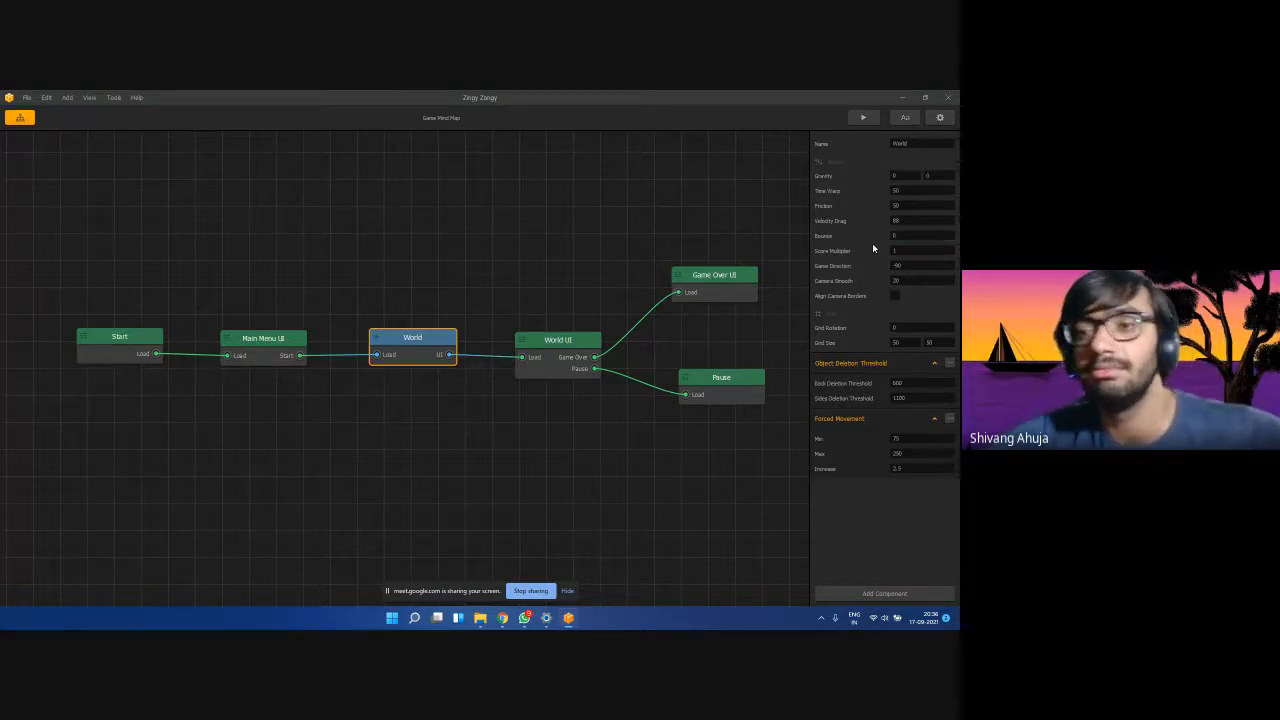
pyautogui.click(884, 245)
pyautogui.click(880, 252)
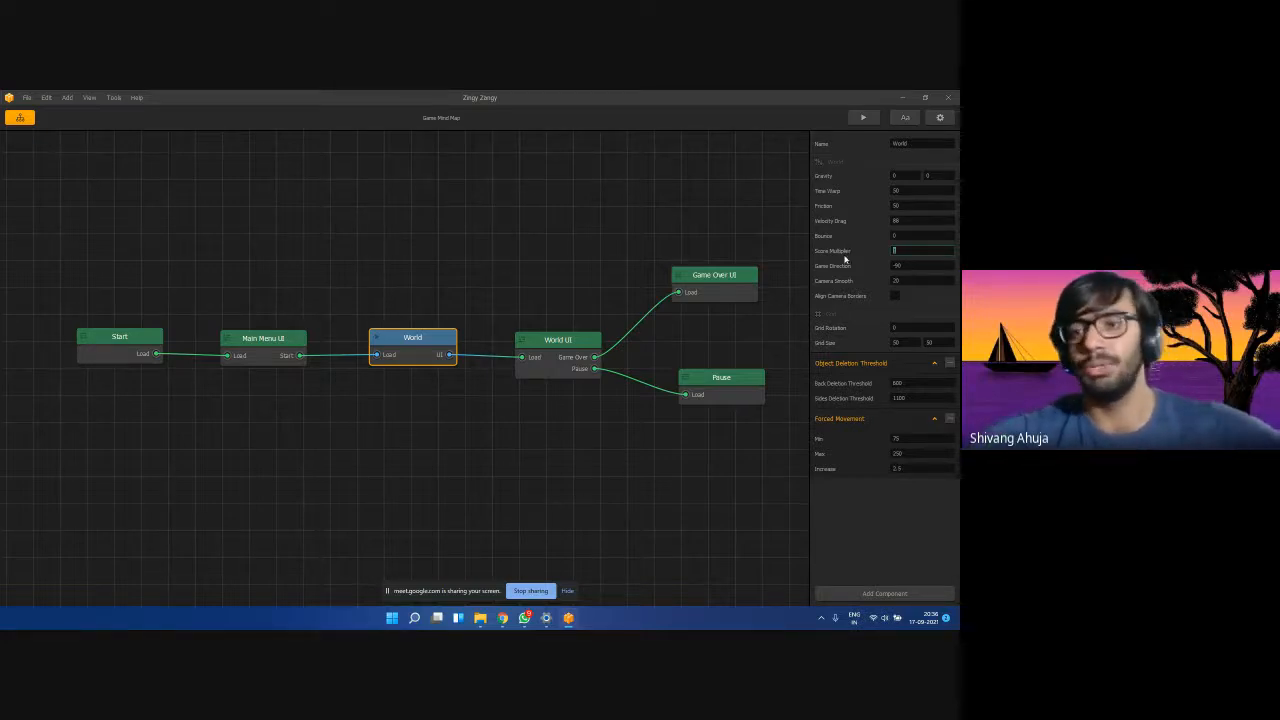
pyautogui.click(845, 259)
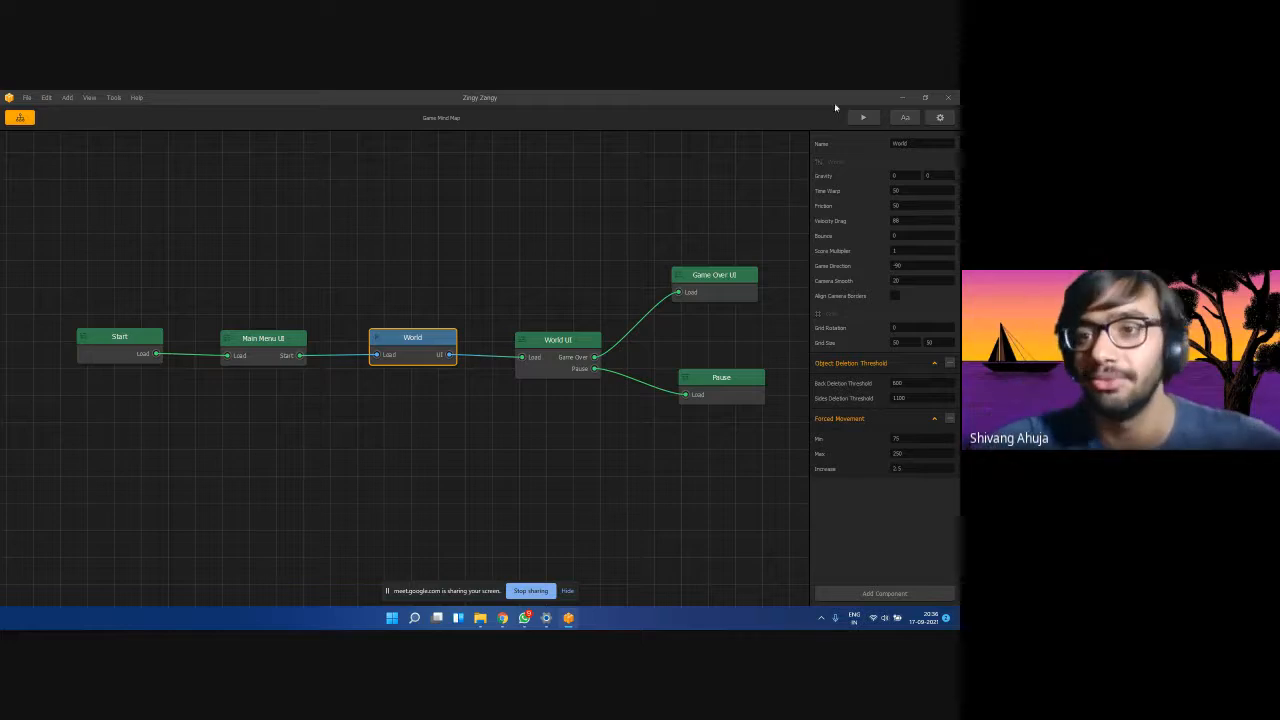
# Preview the game, starting play from the title screen, then close the preview.
pyautogui.click(863, 117)
pyautogui.moveTo(654, 113); pyautogui.dragTo(262, 108)
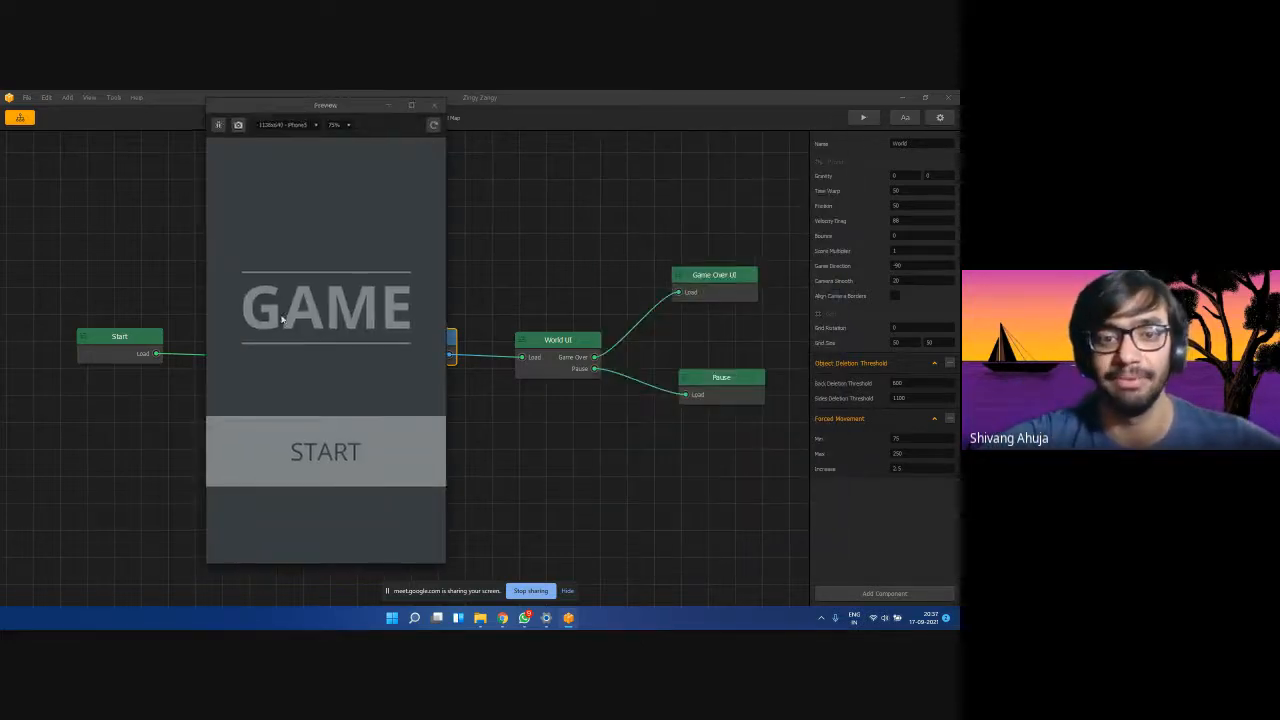
pyautogui.click(305, 450)
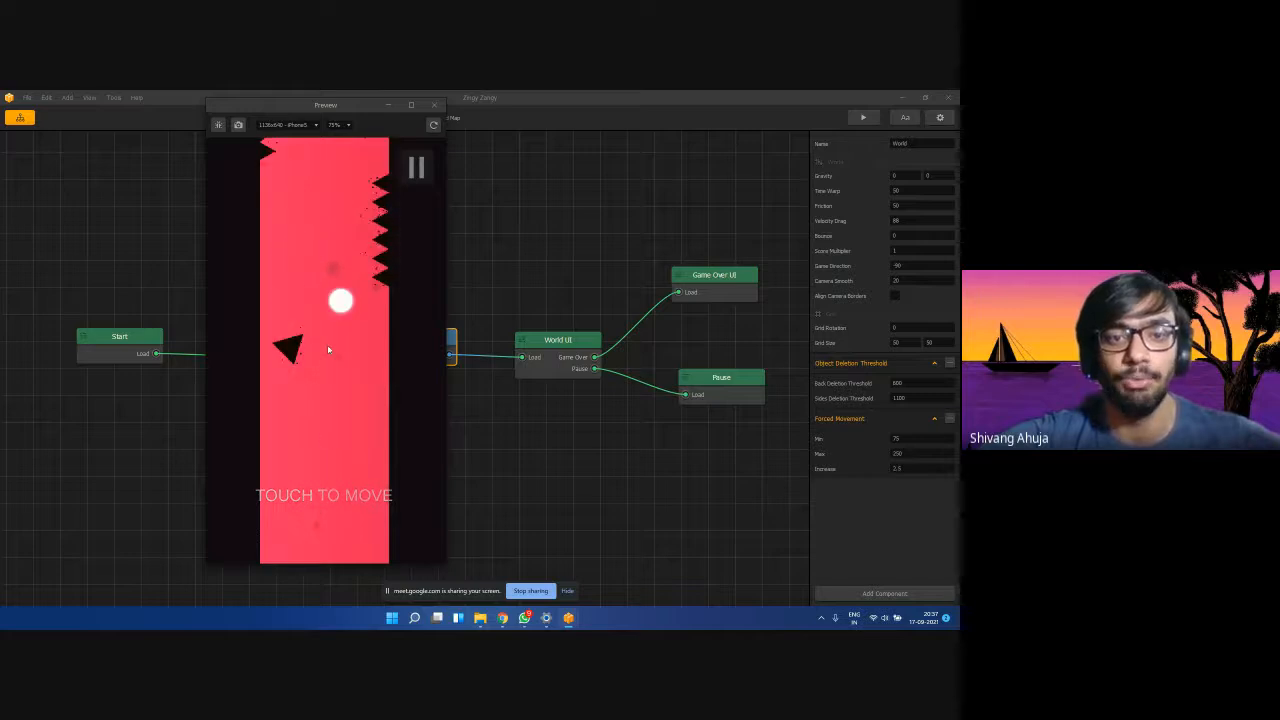
pyautogui.click(328, 349)
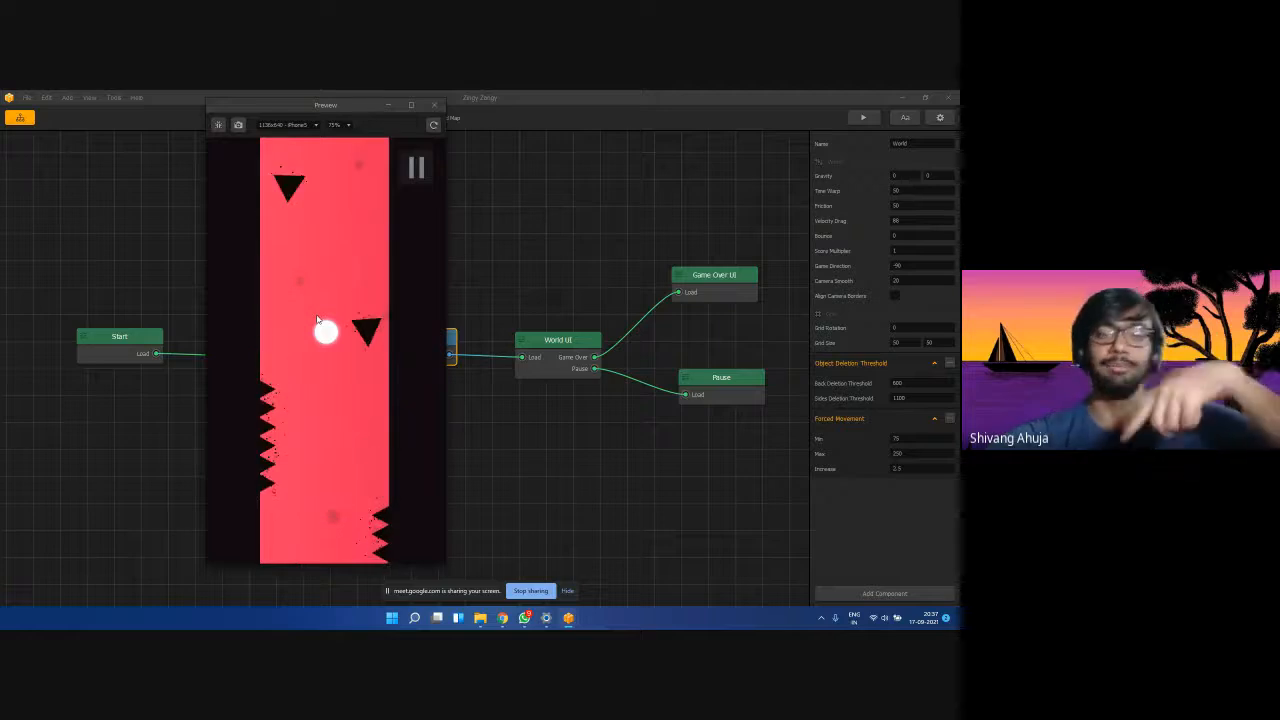
pyautogui.click(435, 106)
# Set Game Direction to 0 and test it in a preview run.
pyautogui.click(931, 265)
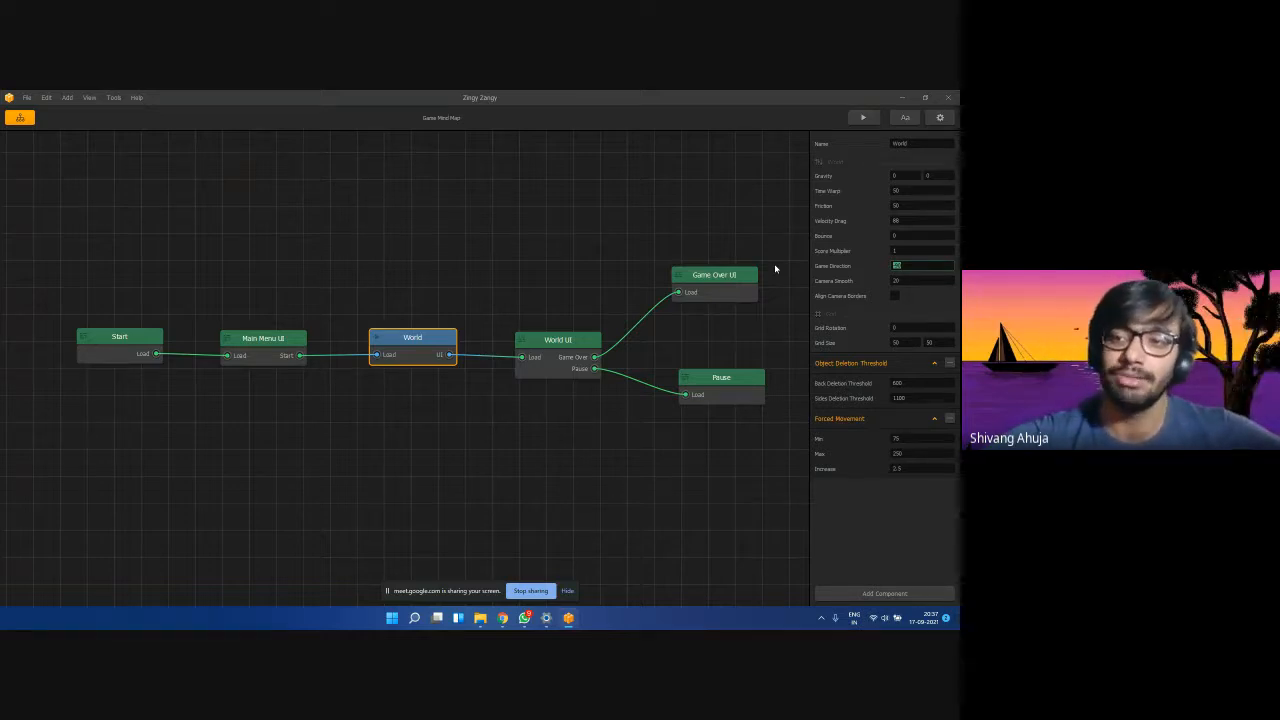
pyautogui.write('0')
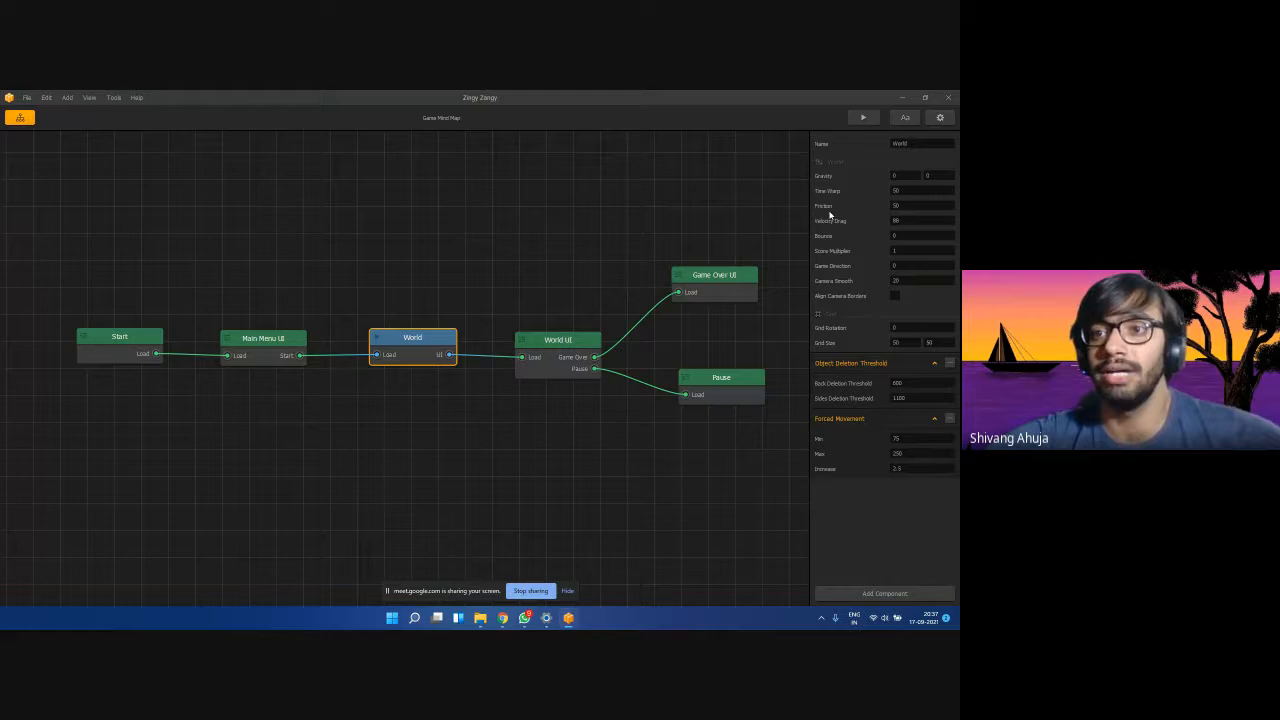
pyautogui.click(864, 118)
pyautogui.click(284, 458)
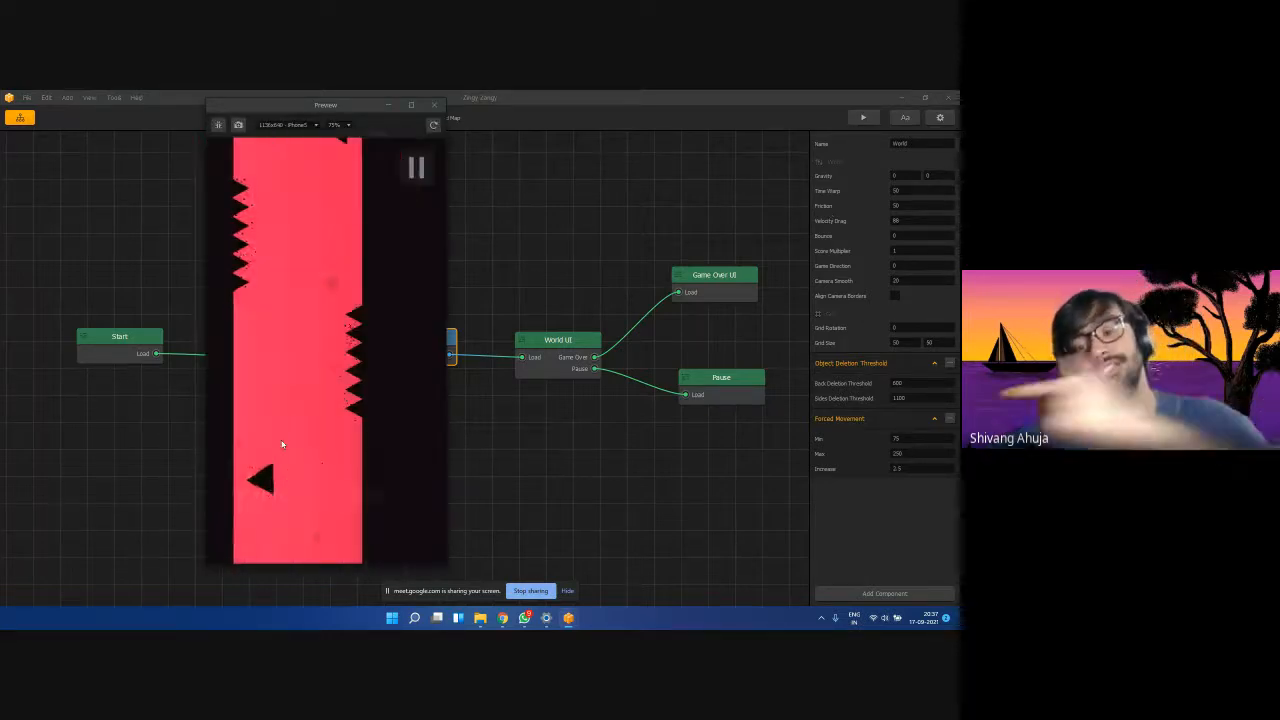
pyautogui.click(434, 104)
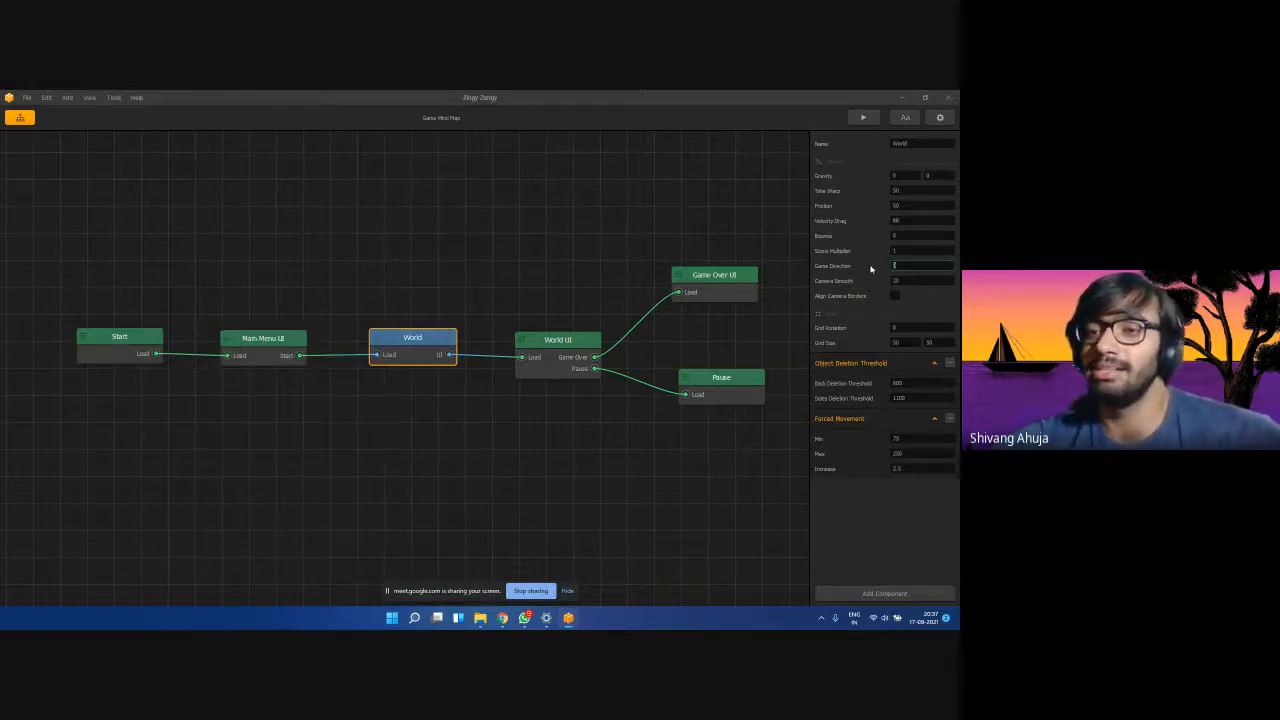
# Run another quick preview, then enter 90 as the Game Direction.
pyautogui.click(895, 265)
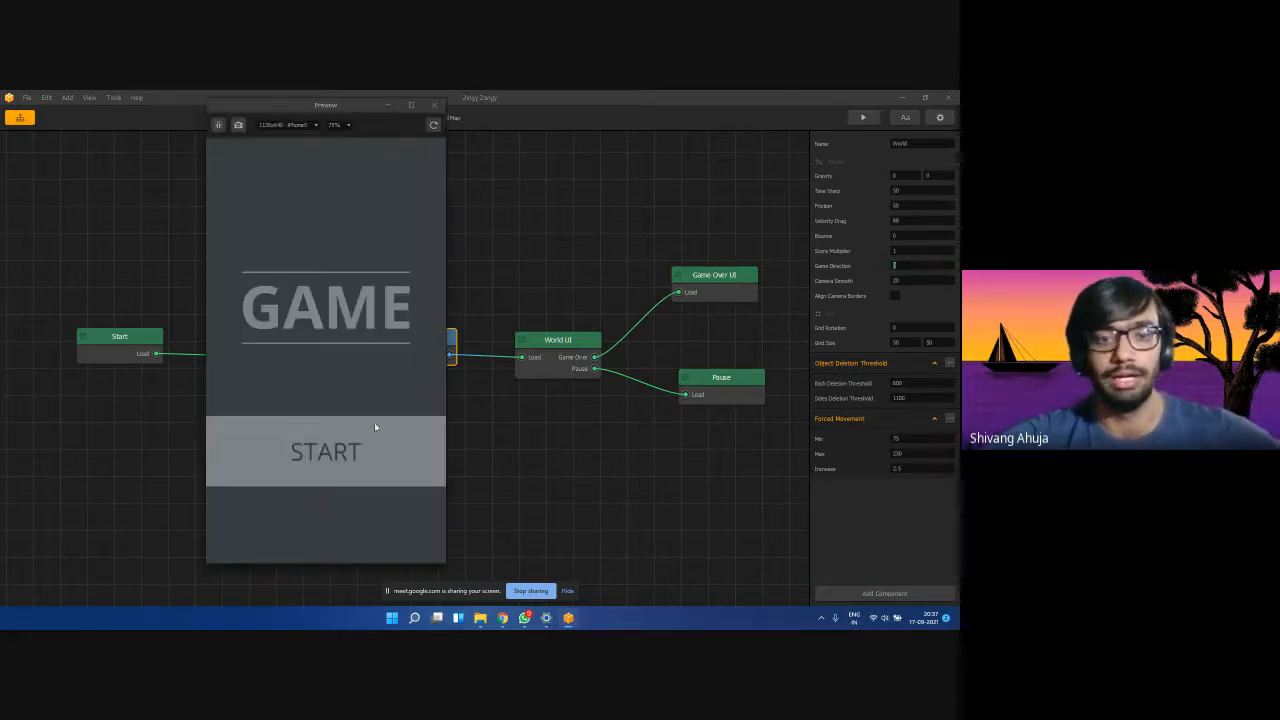
pyautogui.click(375, 427)
pyautogui.click(433, 105)
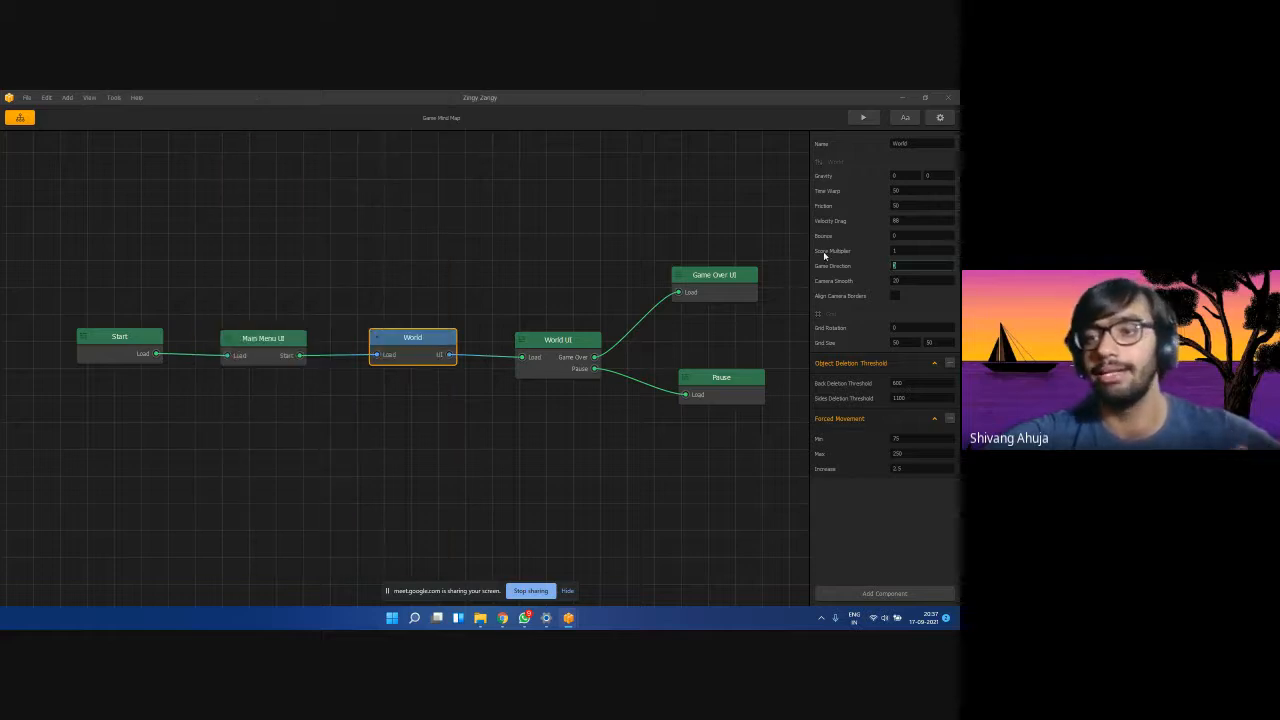
pyautogui.write('90')
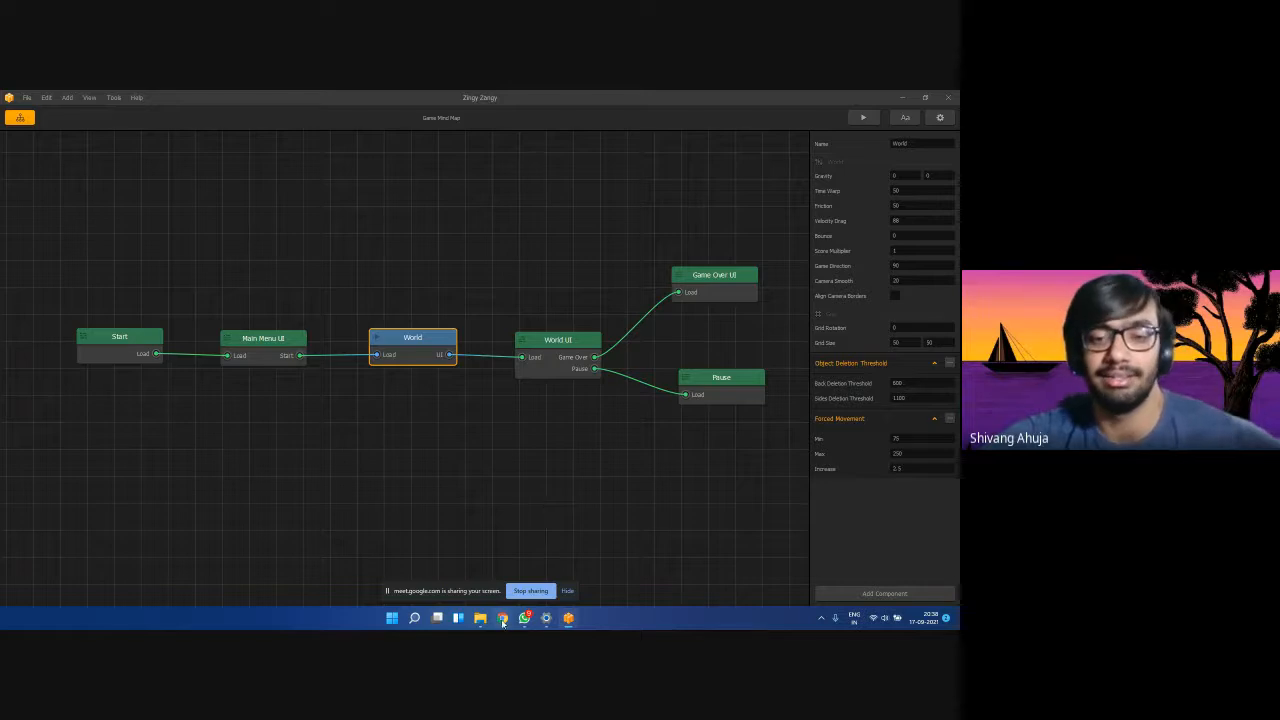
# Minimize the Google Meet call window to get back to the editor.
pyautogui.moveTo(503, 622)
pyautogui.click(480, 589)
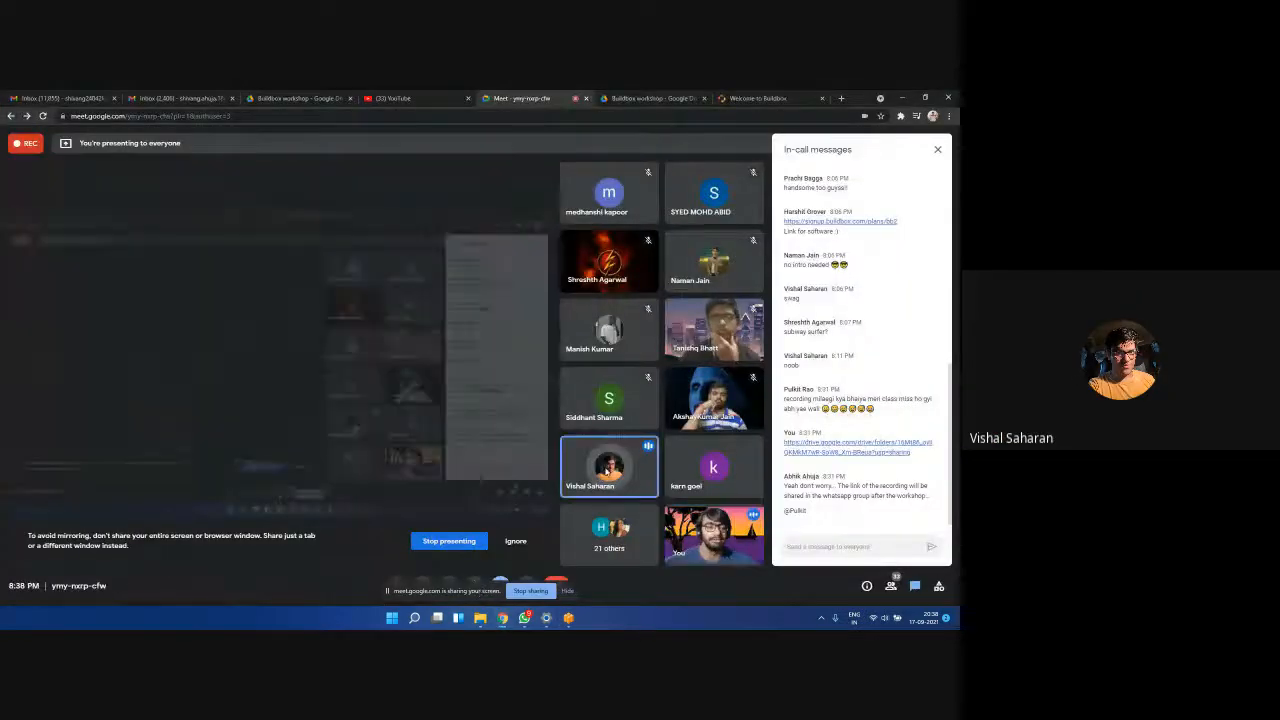
pyautogui.click(903, 97)
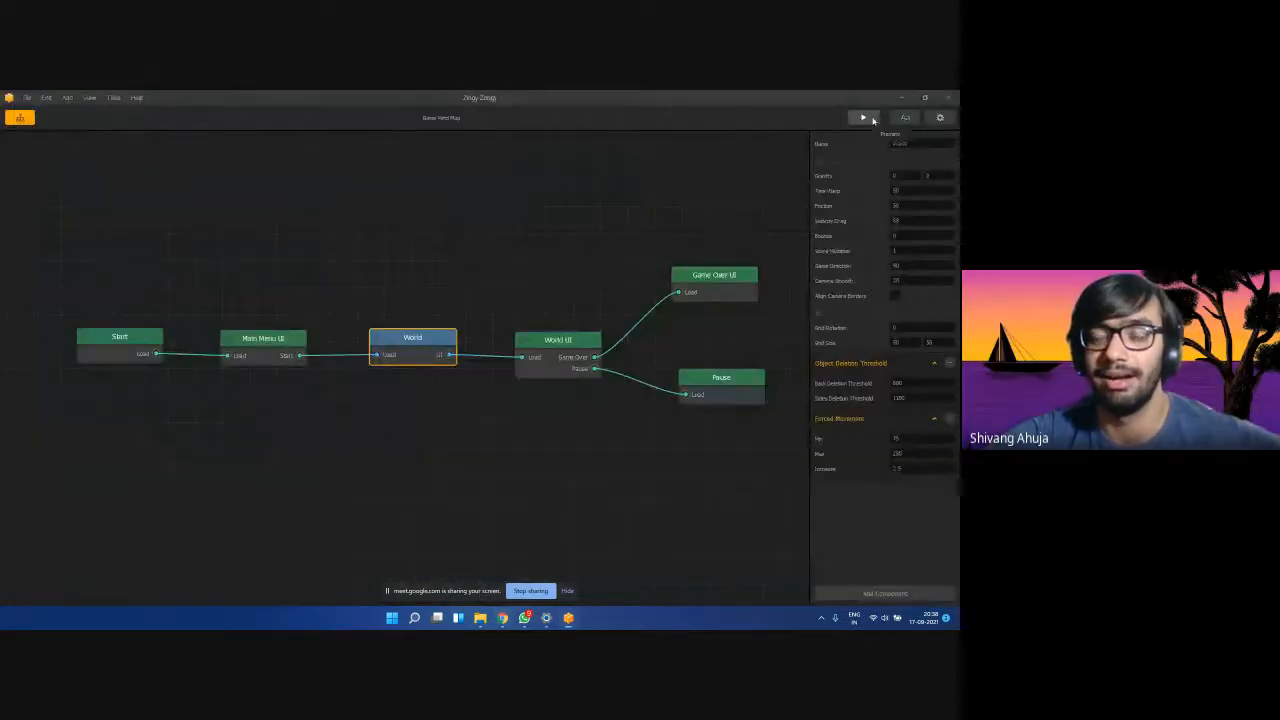
# Preview the game with Game Direction -90, play until Game Over, then close the preview.
pyautogui.click(863, 118)
pyautogui.click(324, 451)
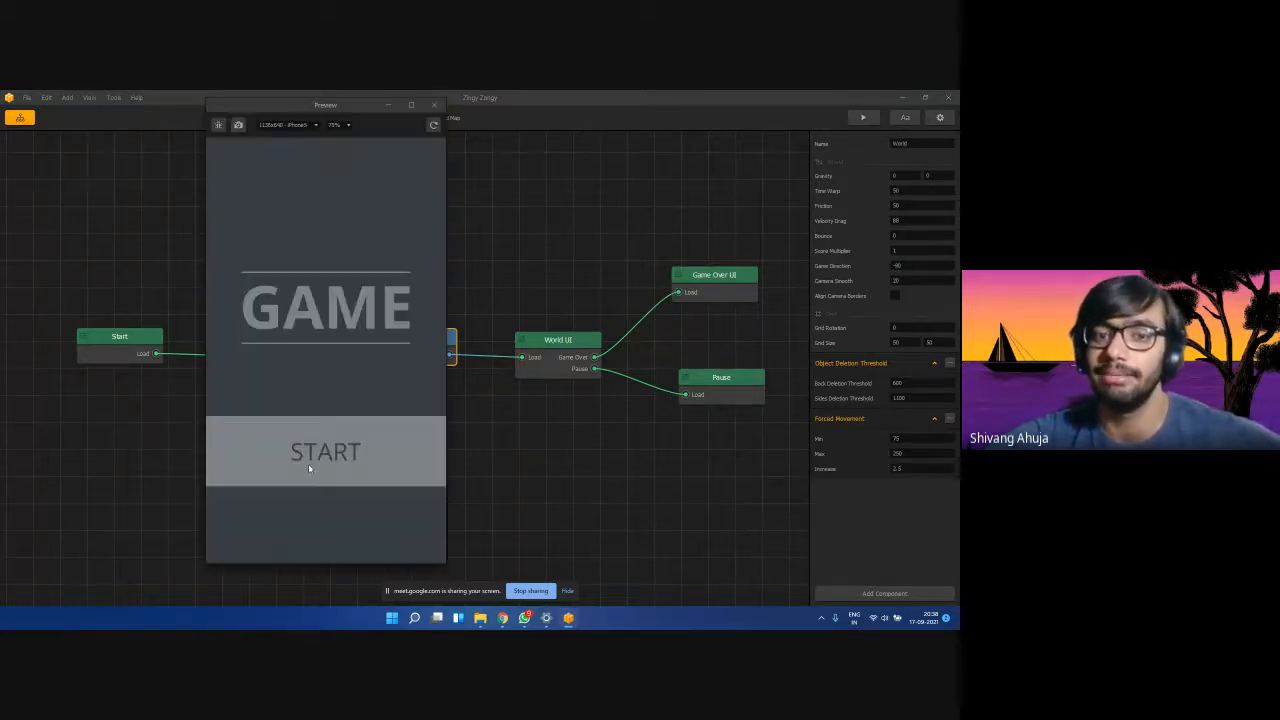
pyautogui.click(308, 463)
pyautogui.moveTo(309, 405)
pyautogui.mouseDown()
pyautogui.moveTo(316, 423)
pyautogui.moveTo(261, 409)
pyautogui.moveTo(294, 420)
pyautogui.mouseUp()
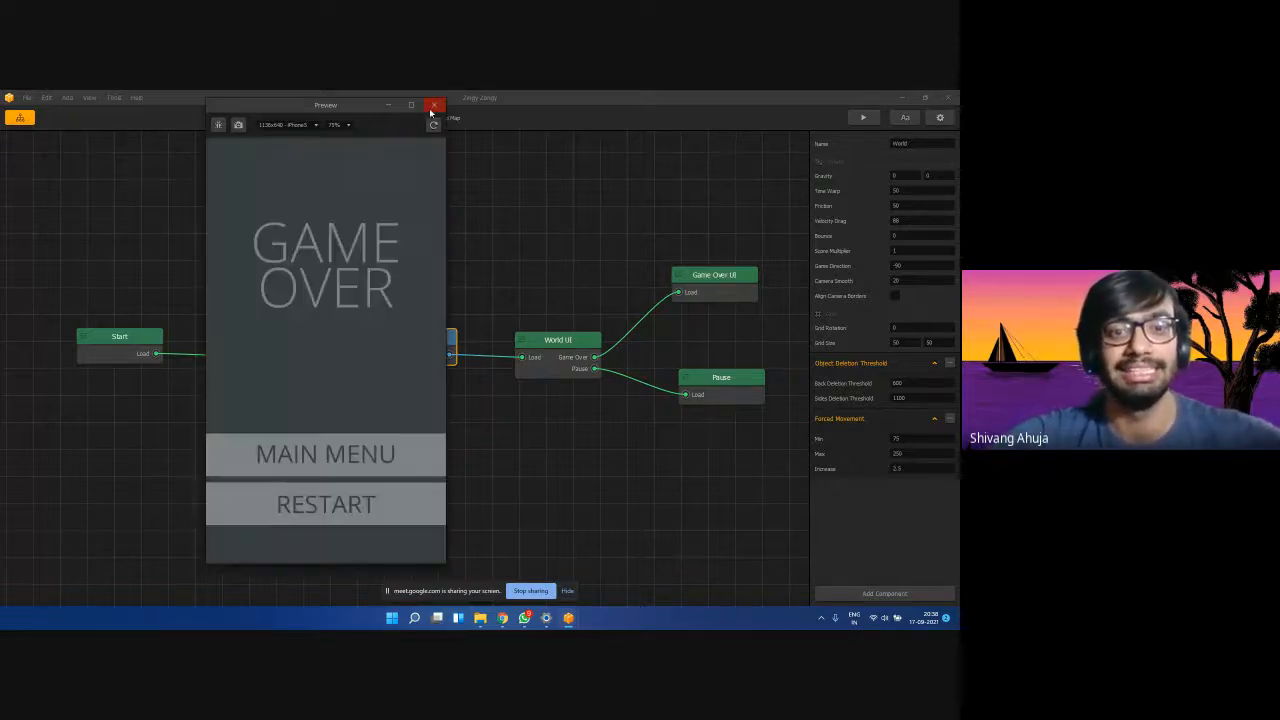
pyautogui.click(431, 105)
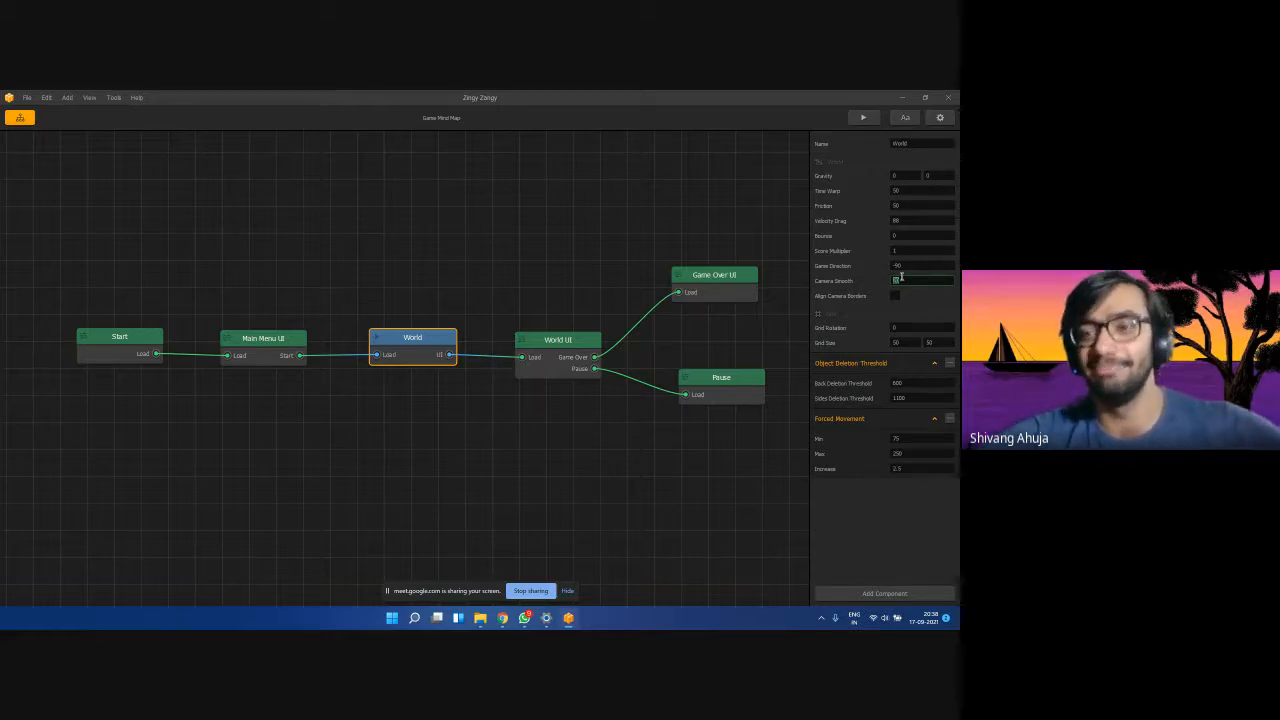
# Set Camera Smooth to 1 and test it in a preview run.
pyautogui.write('1')
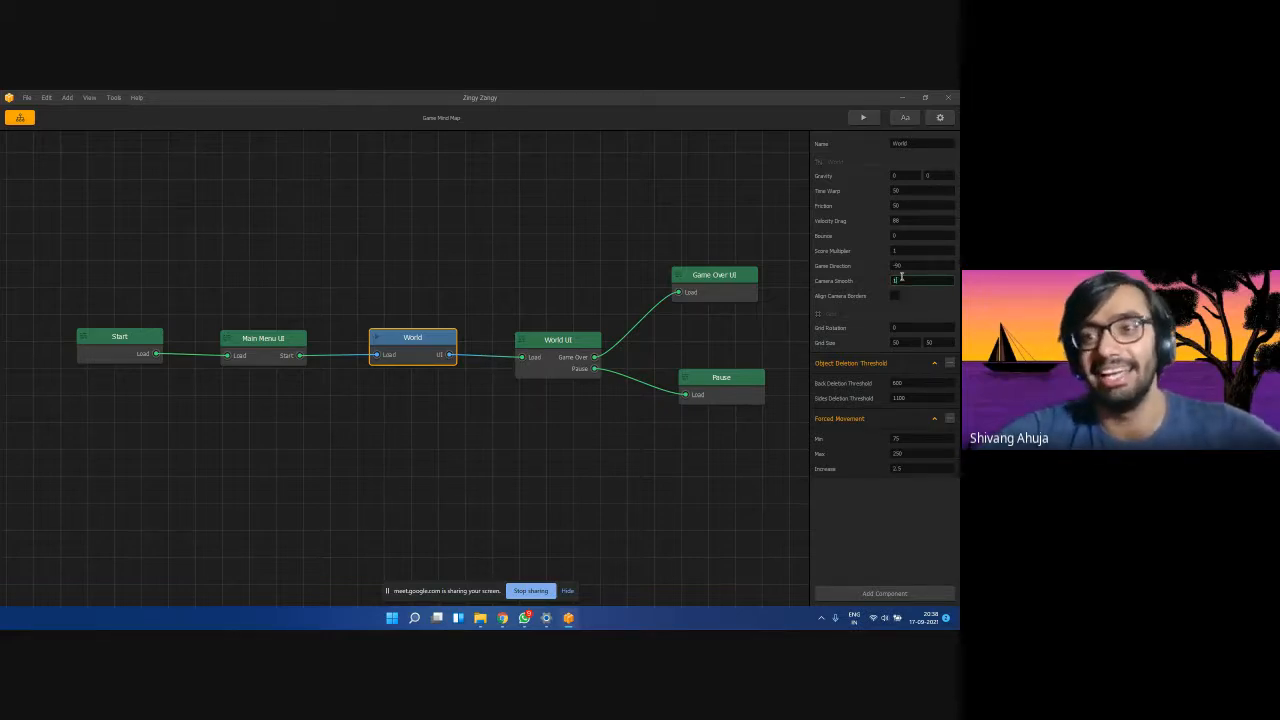
pyautogui.click(866, 118)
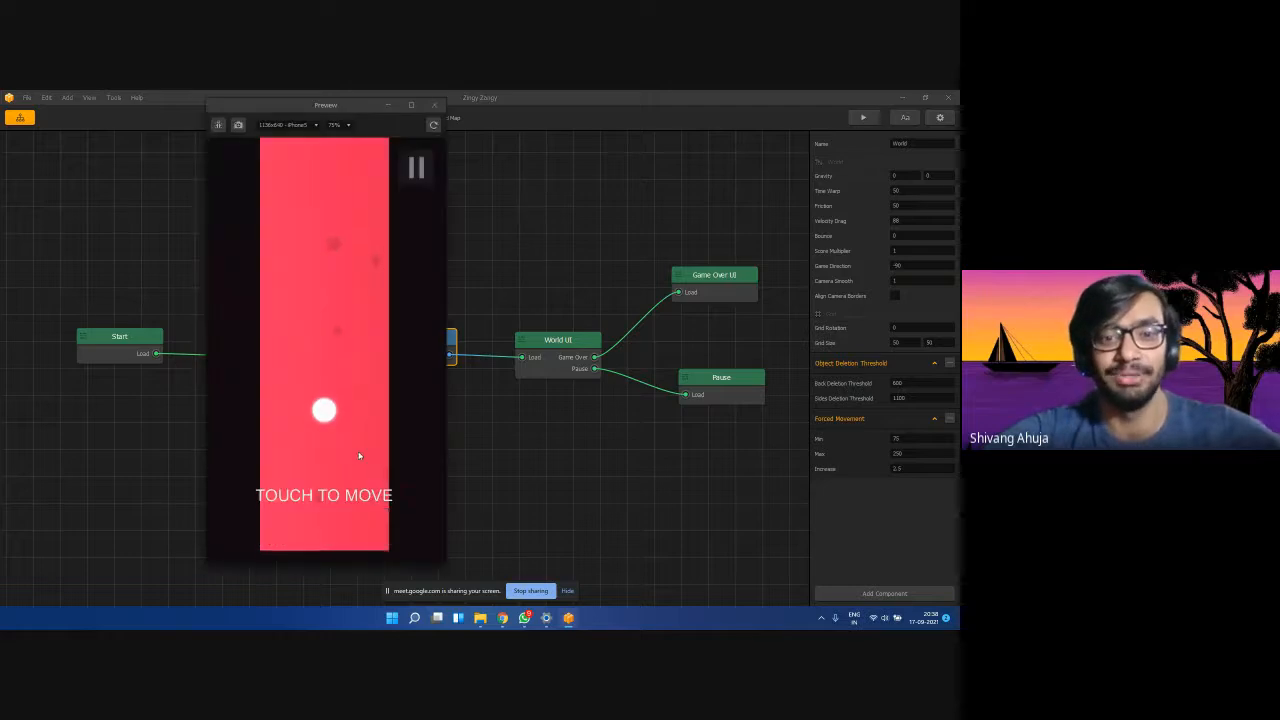
pyautogui.moveTo(357, 454); pyautogui.dragTo(338, 410)
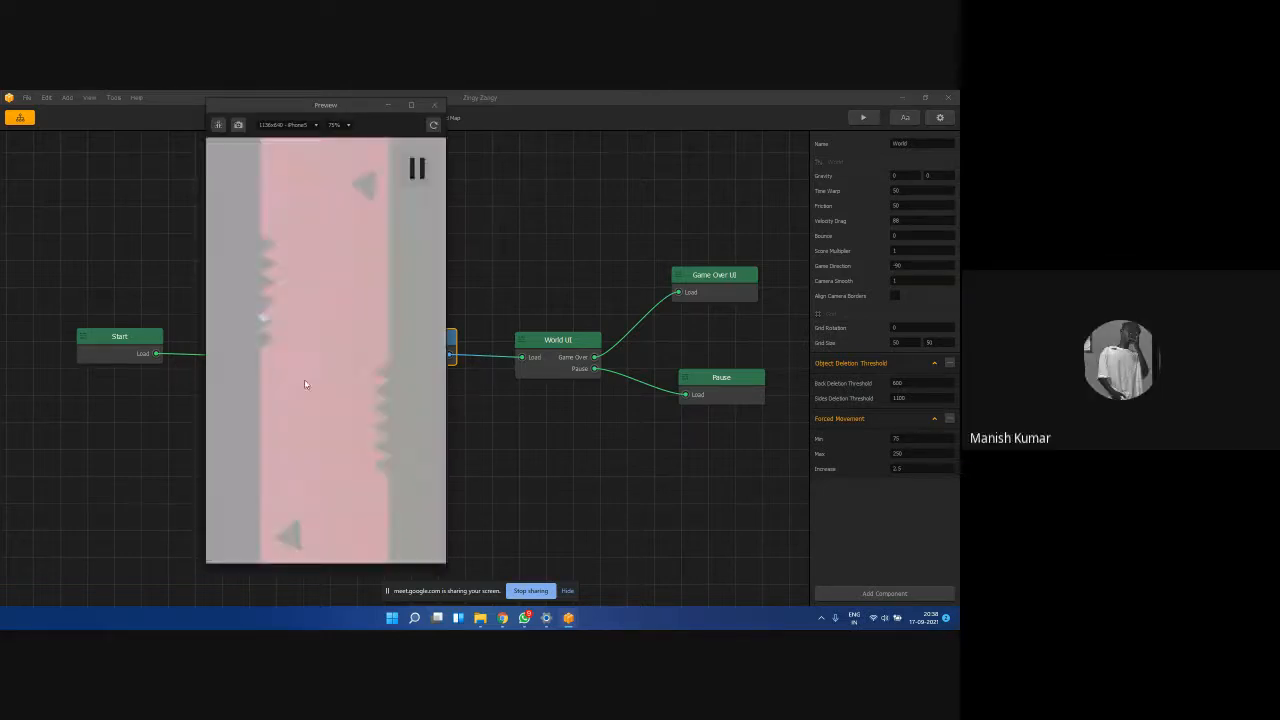
pyautogui.click(434, 105)
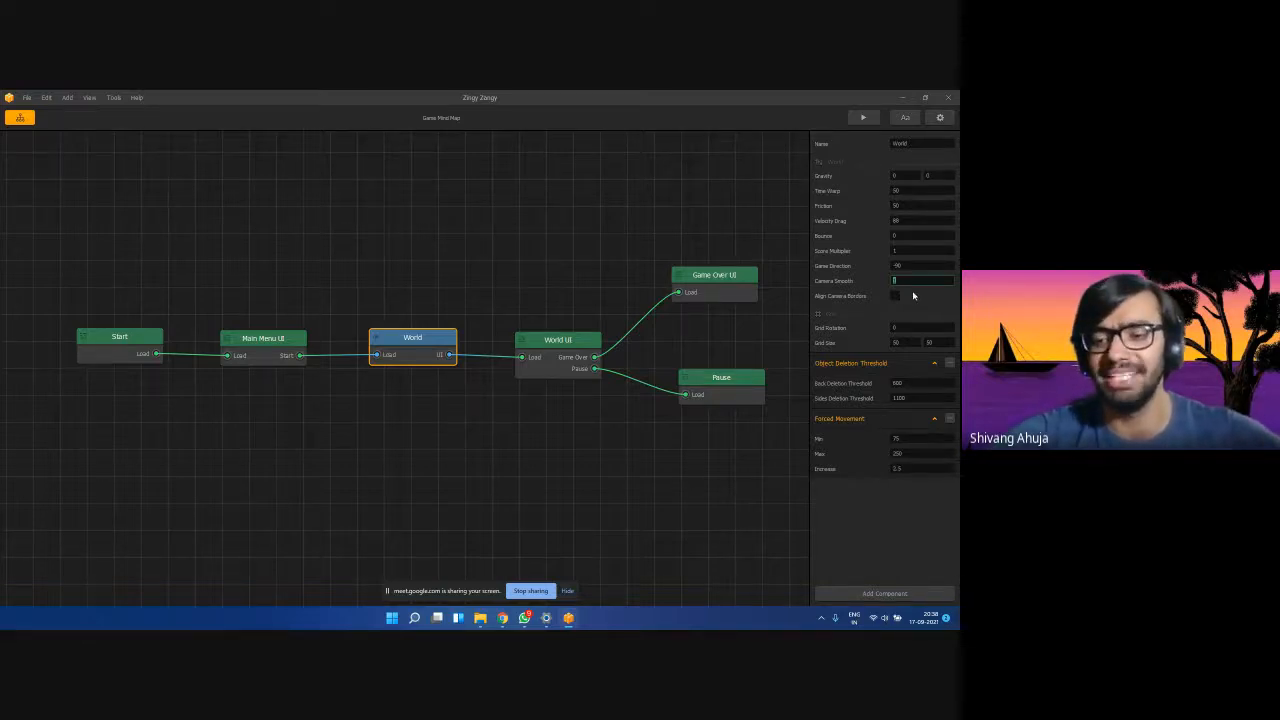
# Restore Camera Smooth to 20, then replace it with 100.
pyautogui.write('20')
pyautogui.press('Tab')
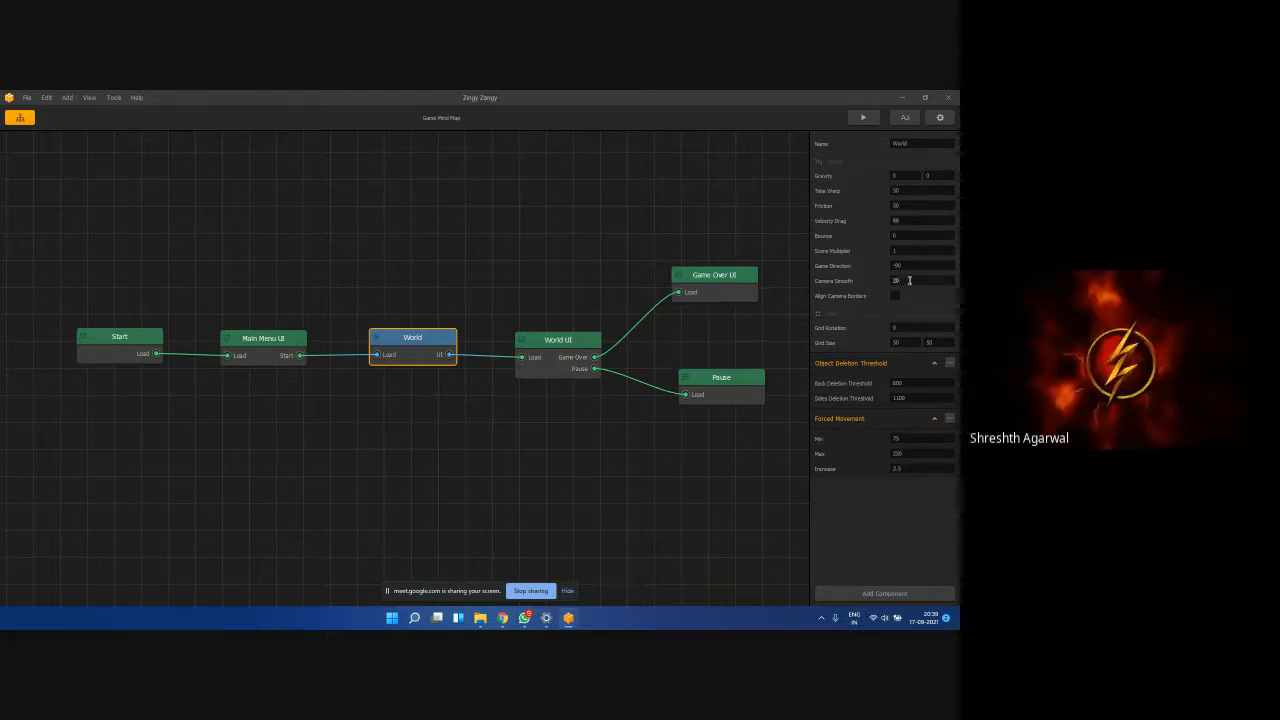
pyautogui.moveTo(908, 280); pyautogui.dragTo(783, 269)
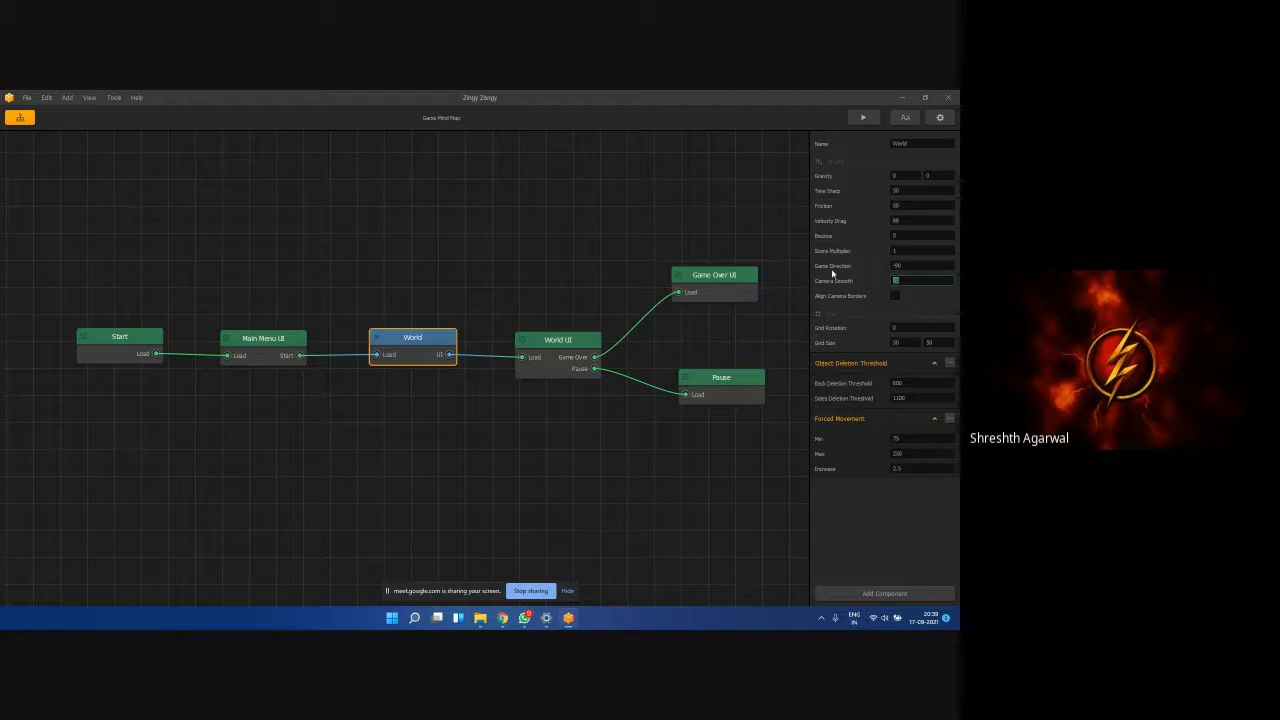
pyautogui.write('100')
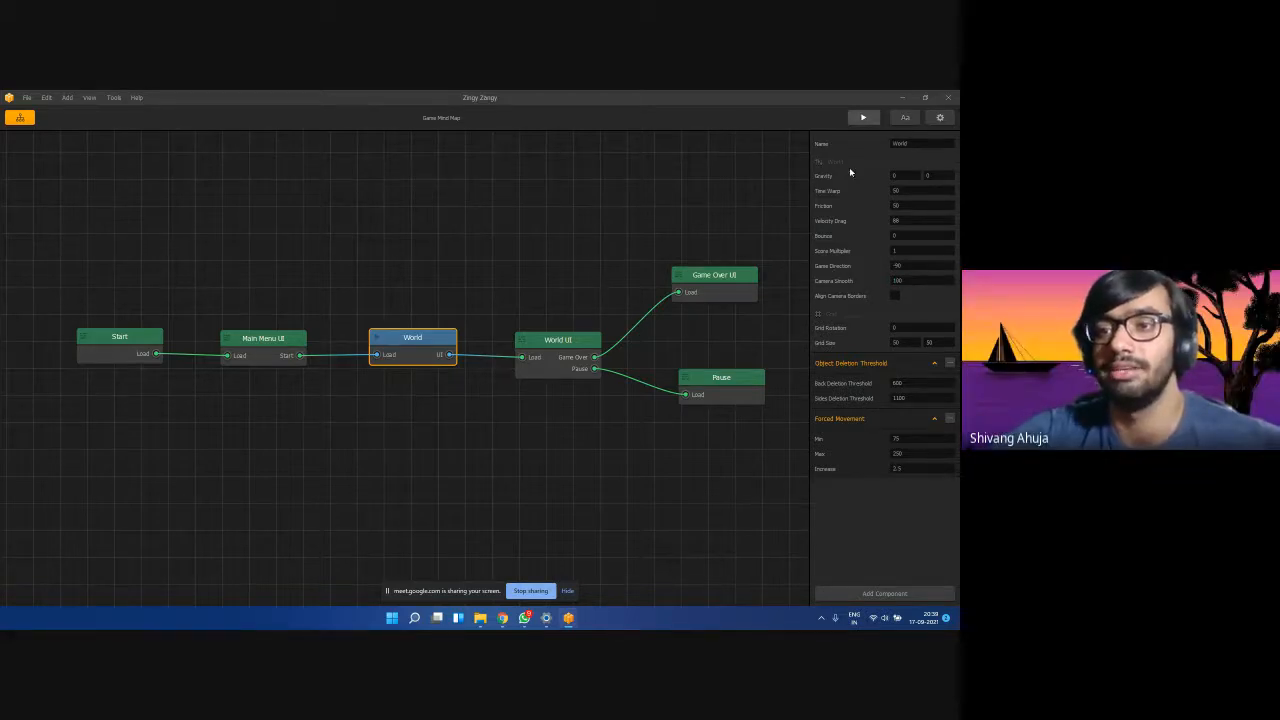
pyautogui.click(863, 117)
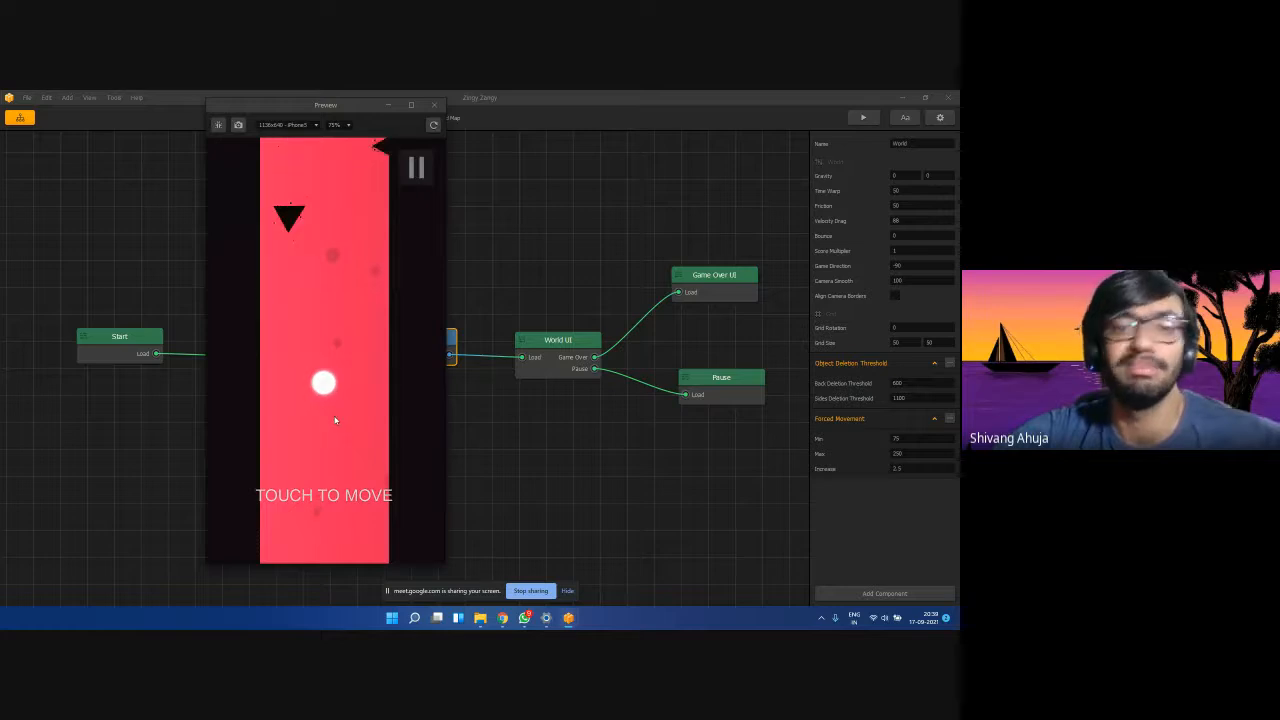
pyautogui.moveTo(335, 420); pyautogui.dragTo(346, 389)
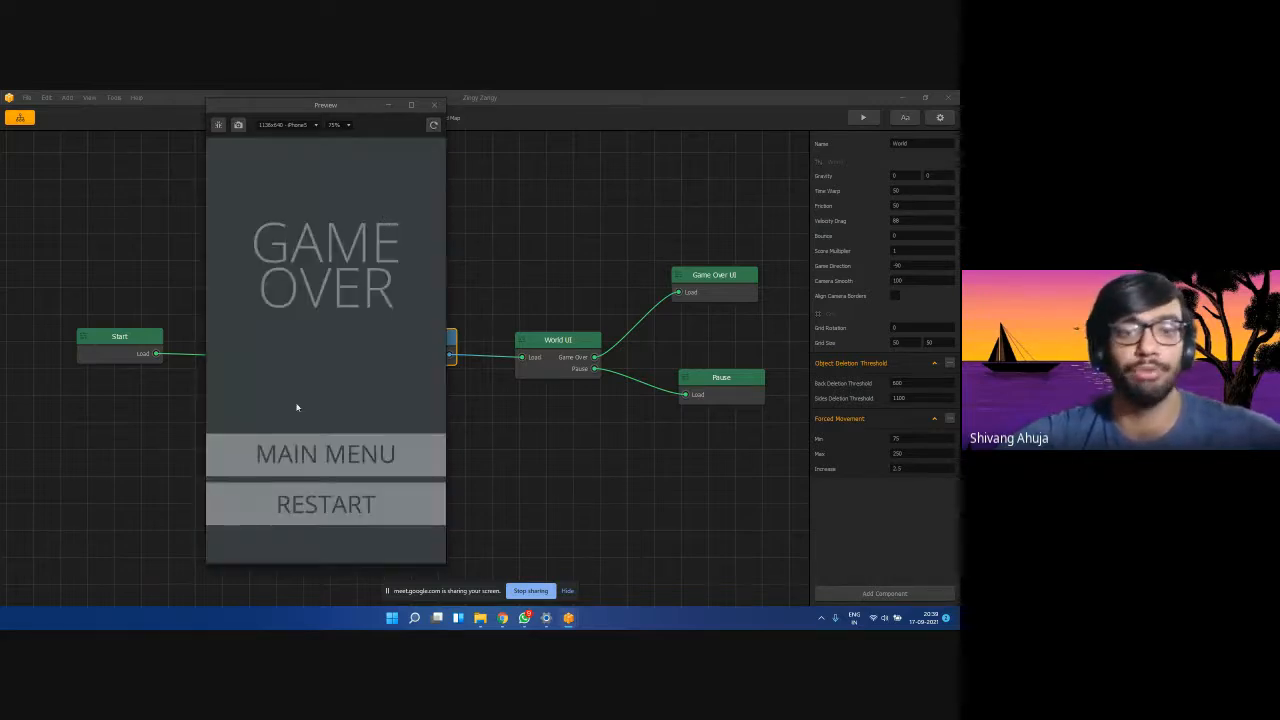
pyautogui.click(323, 500)
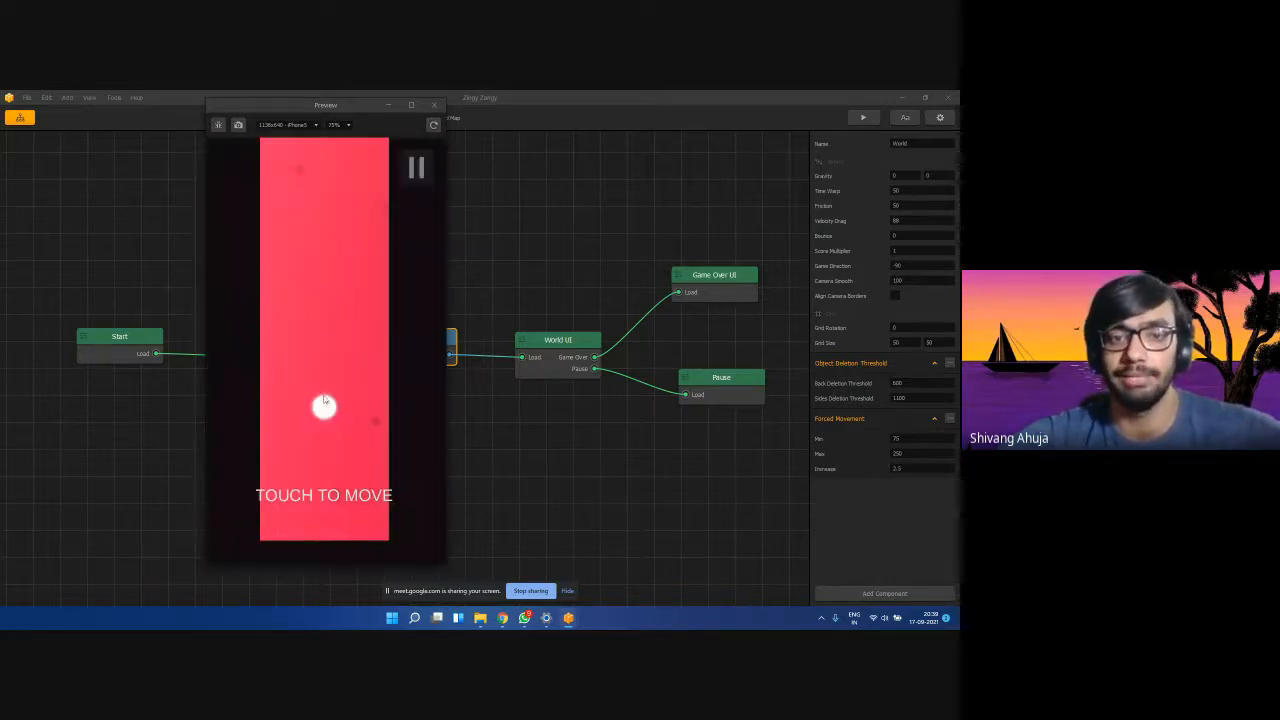
pyautogui.click(432, 105)
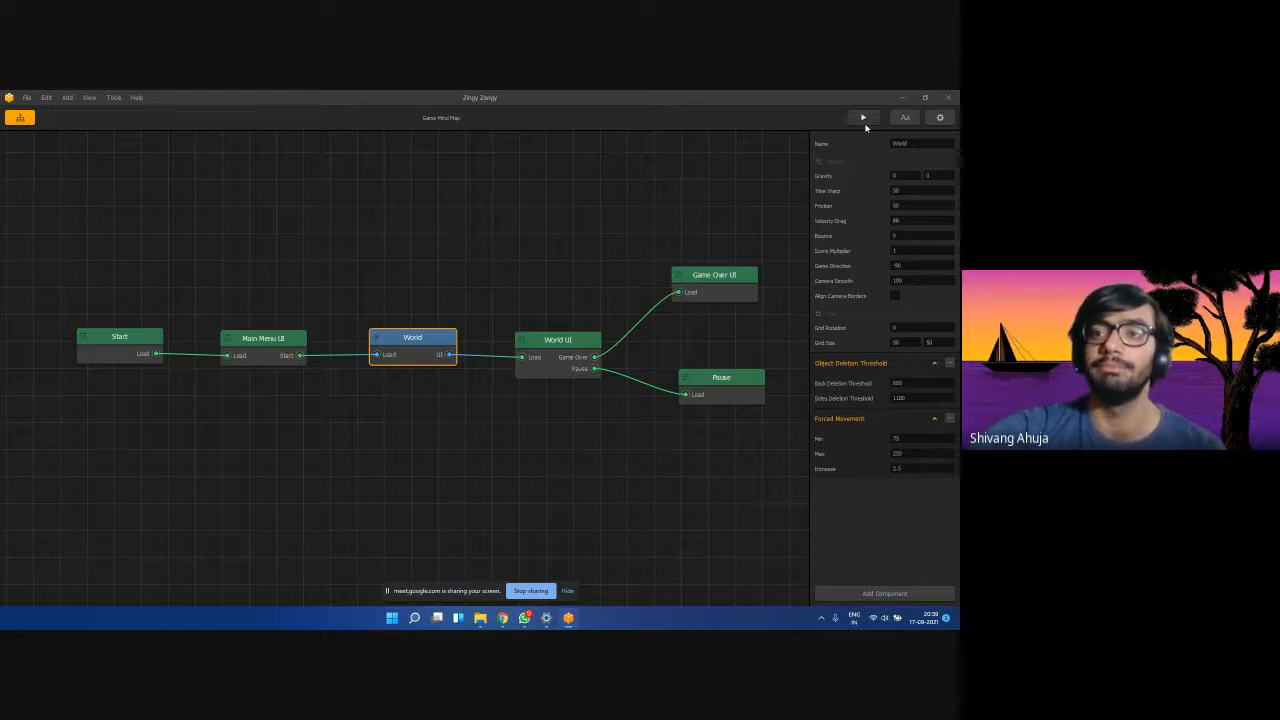
pyautogui.click(360, 446)
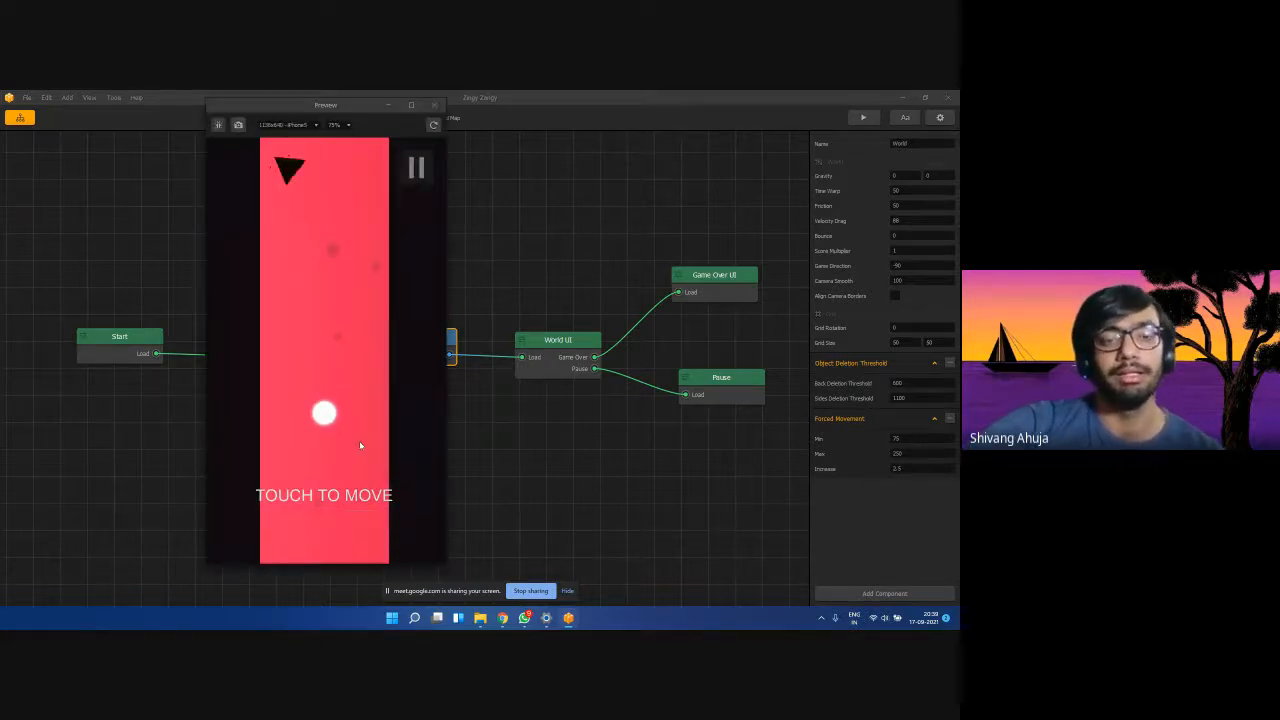
pyautogui.moveTo(359, 446); pyautogui.dragTo(369, 468)
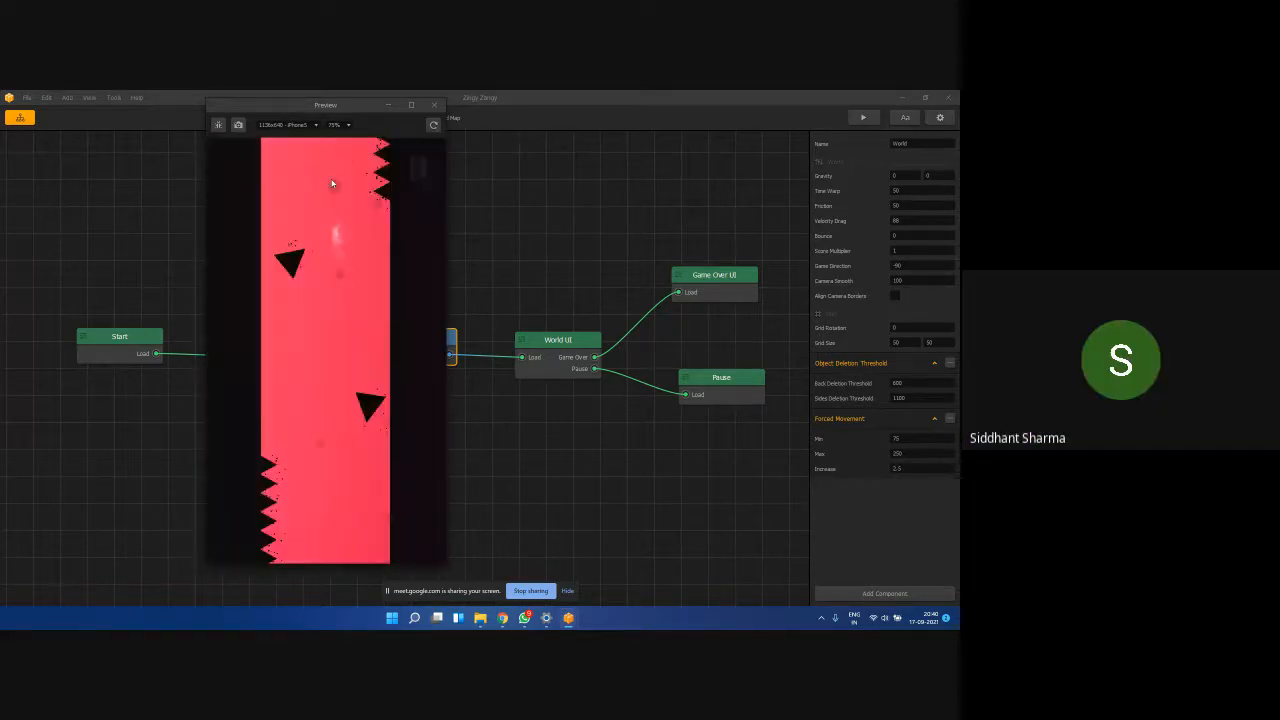
pyautogui.click(360, 503)
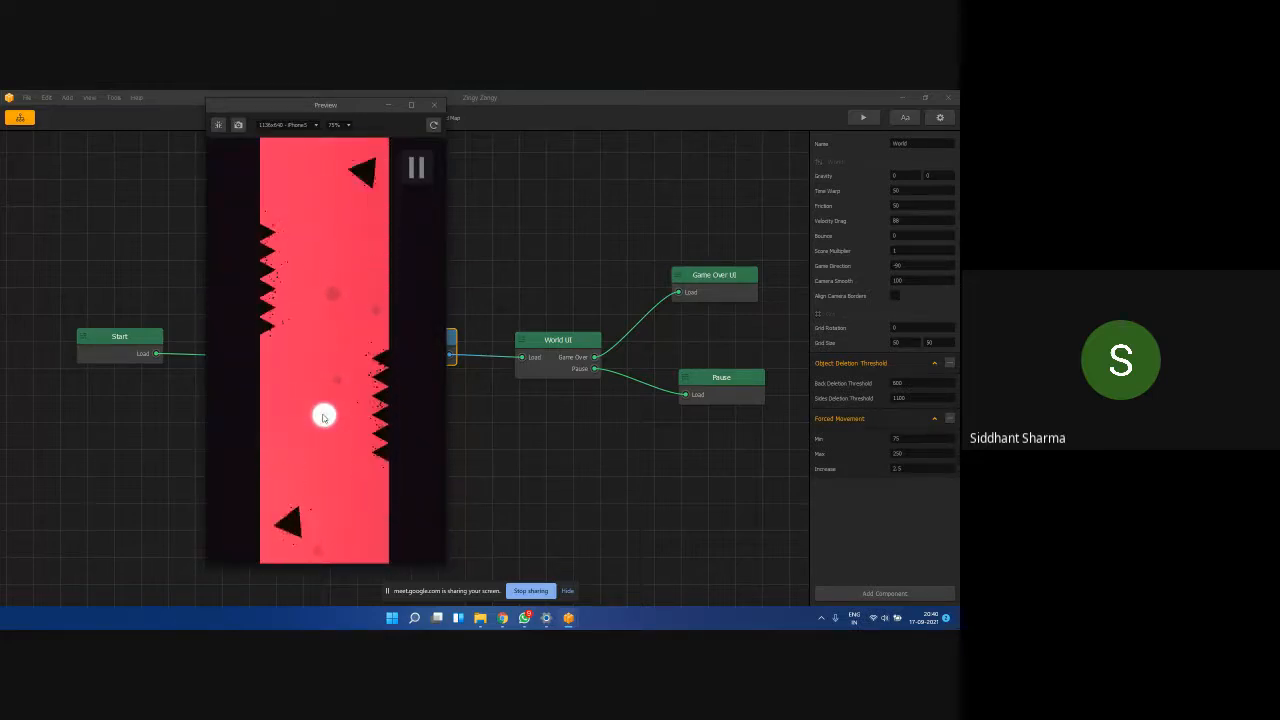
pyautogui.click(437, 106)
pyautogui.doubleClick(552, 345)
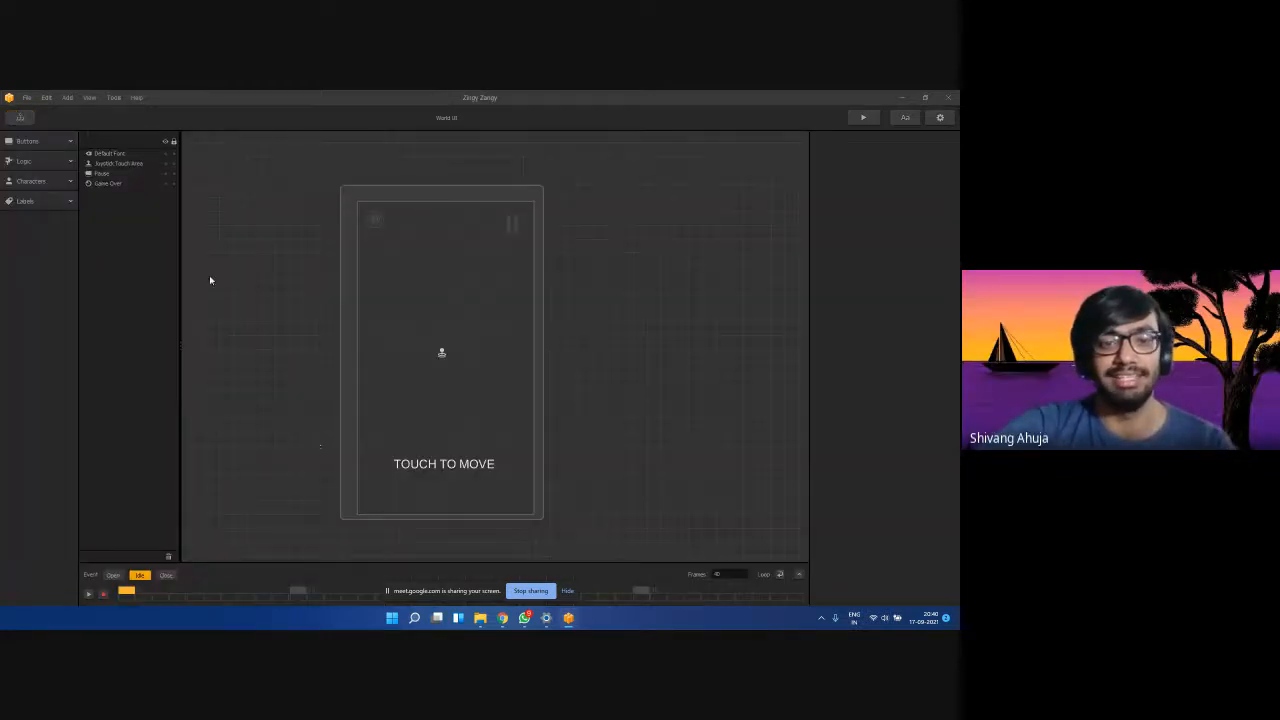
pyautogui.click(20, 117)
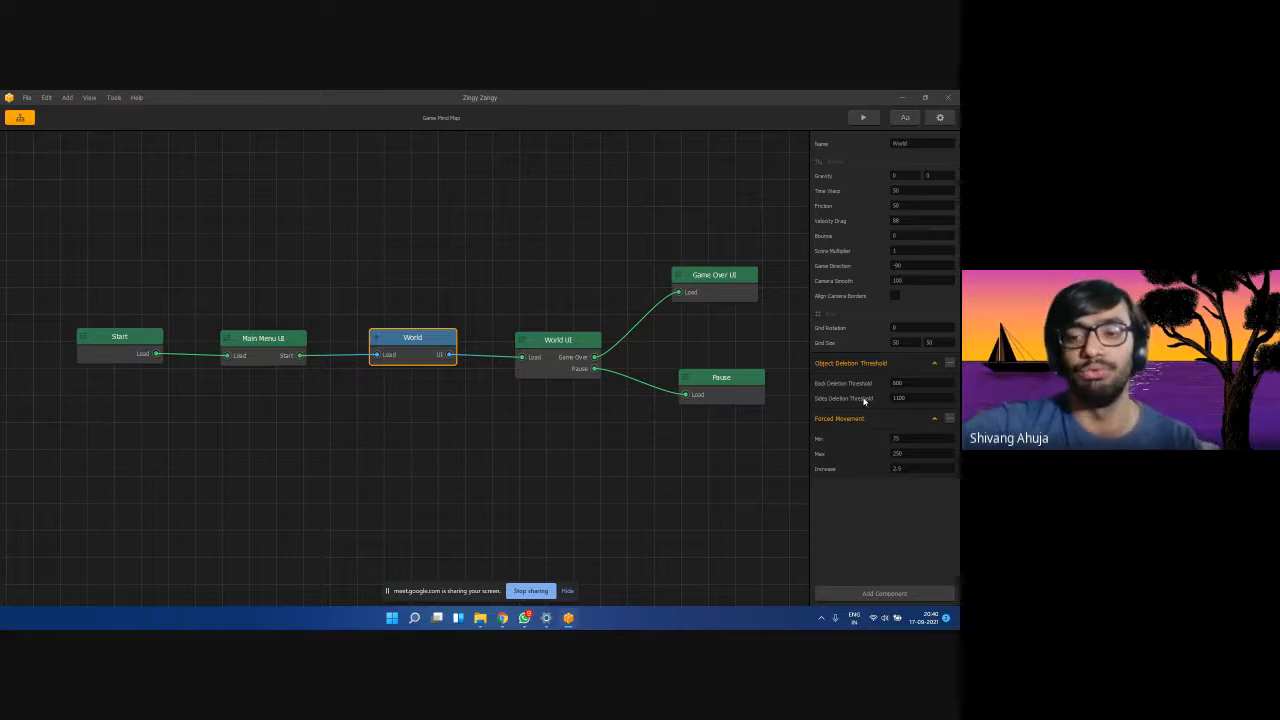
# Change Forced Movement Increase from 2.5 to 20 and preview the game.
pyautogui.moveTo(904, 438); pyautogui.dragTo(872, 435)
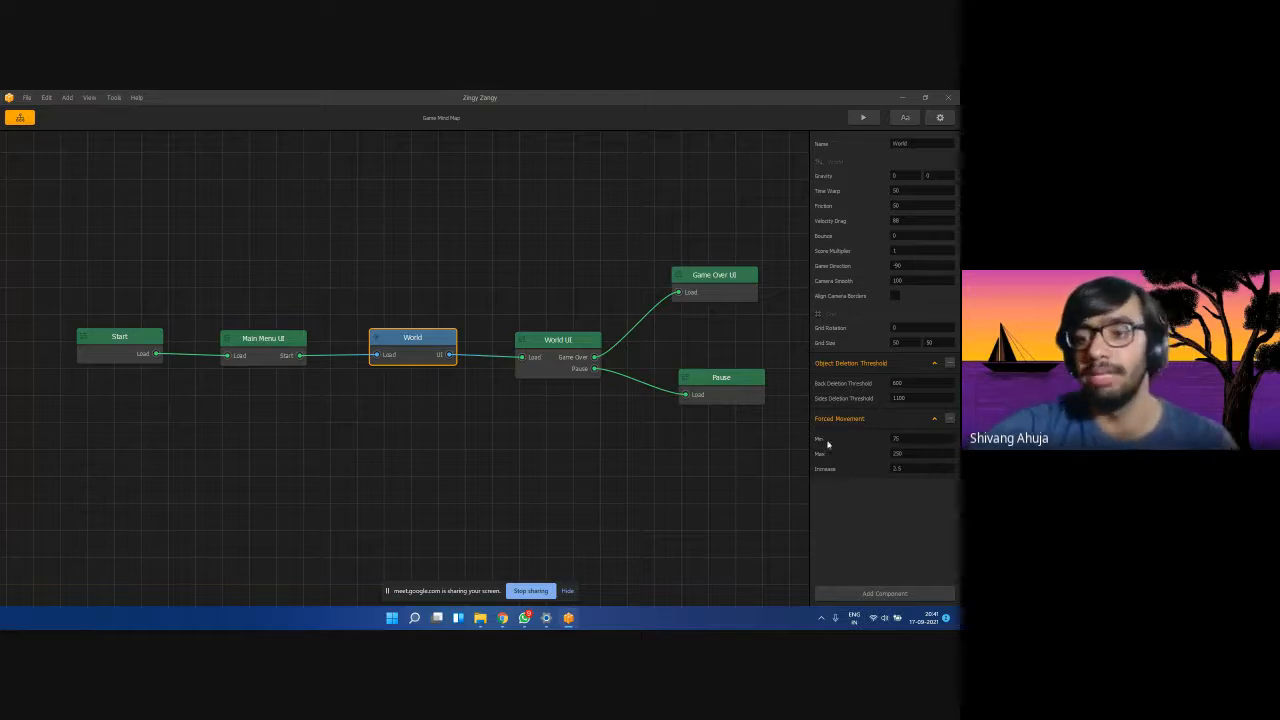
pyautogui.click(898, 466)
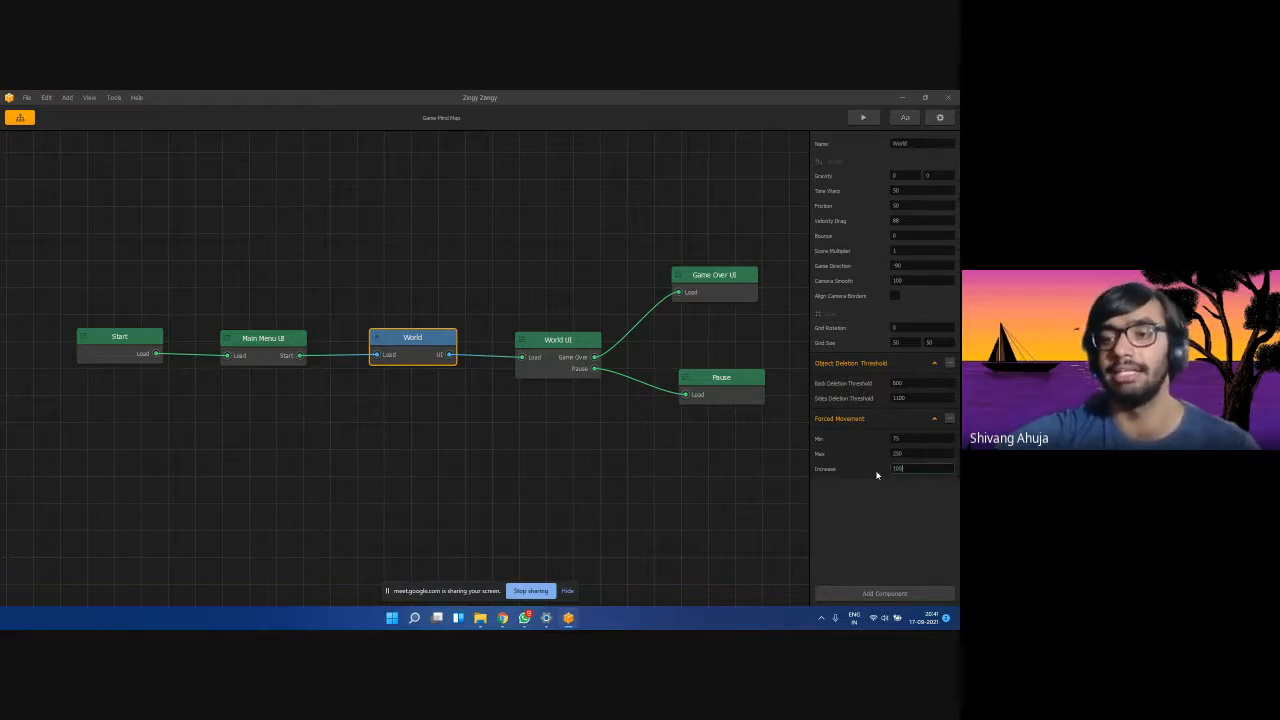
pyautogui.write('10')
pyautogui.write('20')
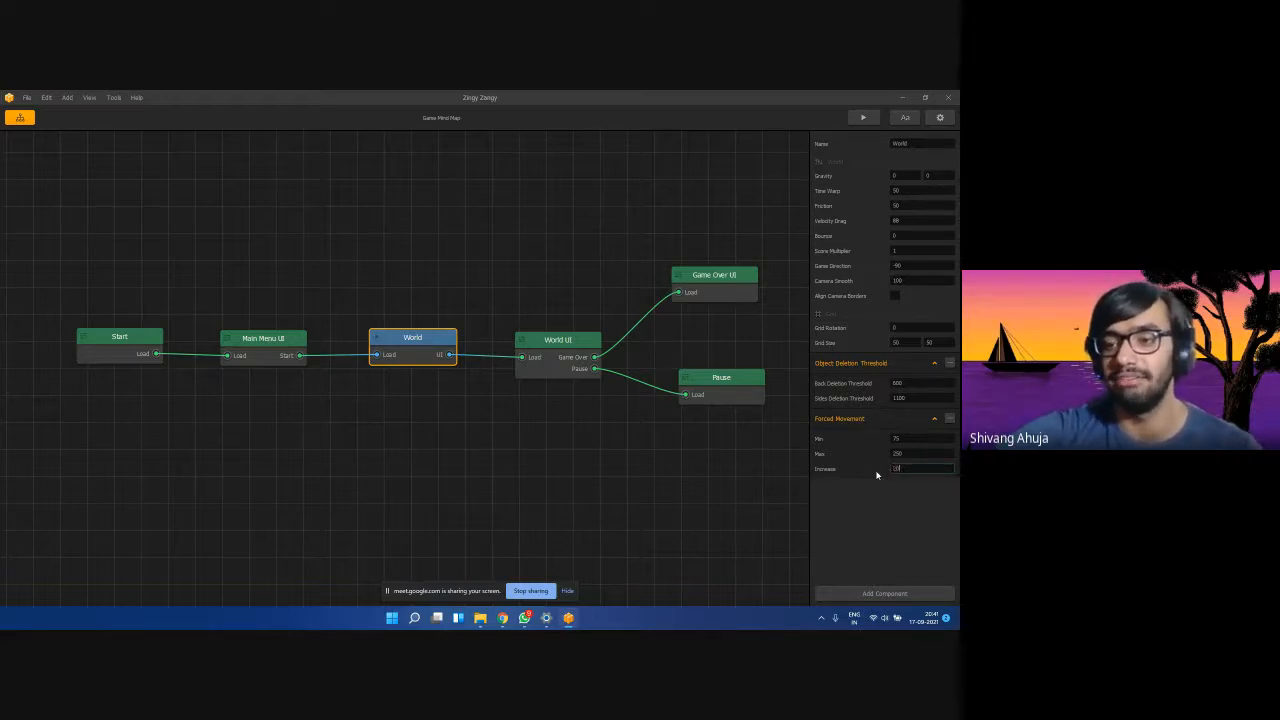
pyautogui.click(863, 117)
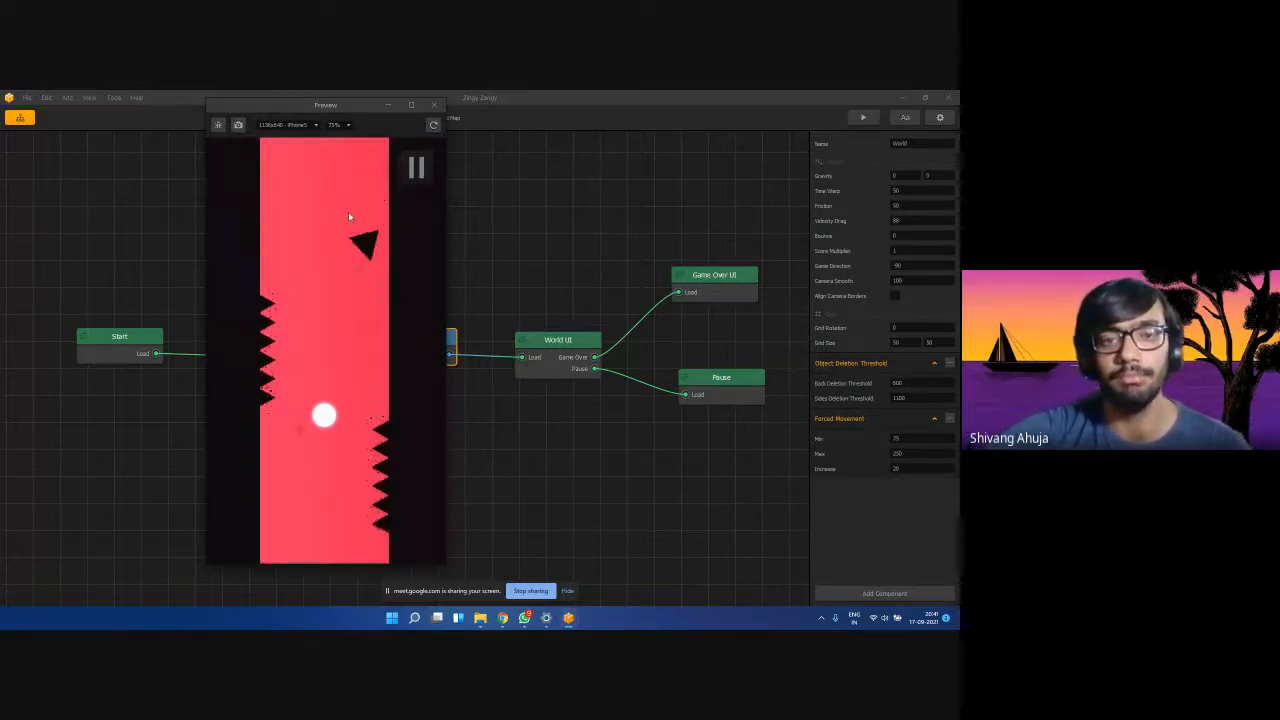
pyautogui.click(908, 439)
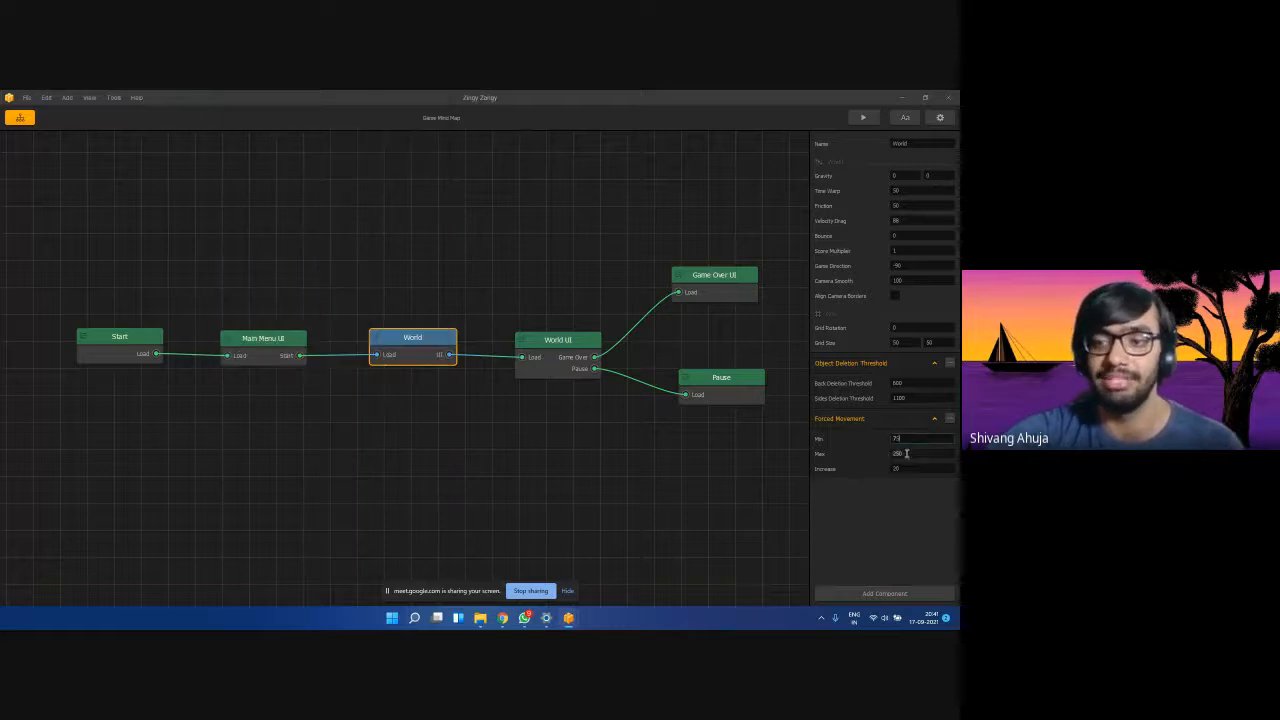
# Bring the game preview forward from the taskbar and close it.
pyautogui.moveTo(568, 617)
pyautogui.click(614, 563)
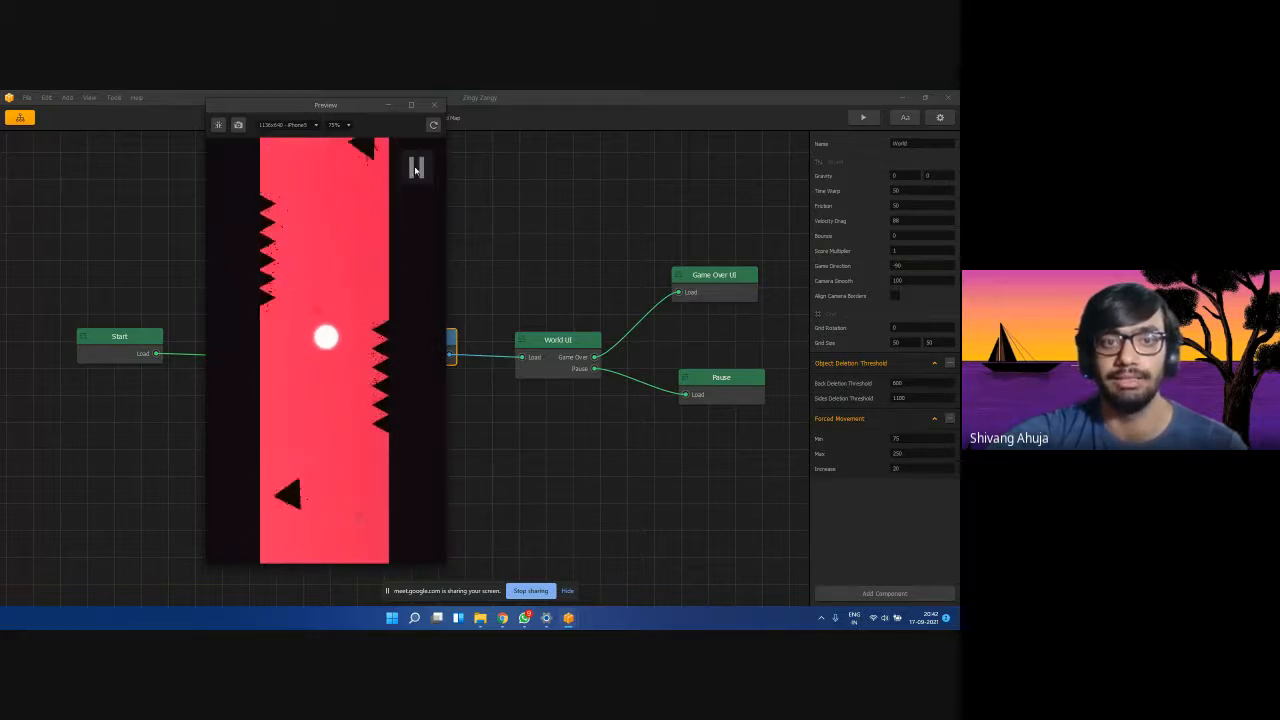
pyautogui.click(435, 105)
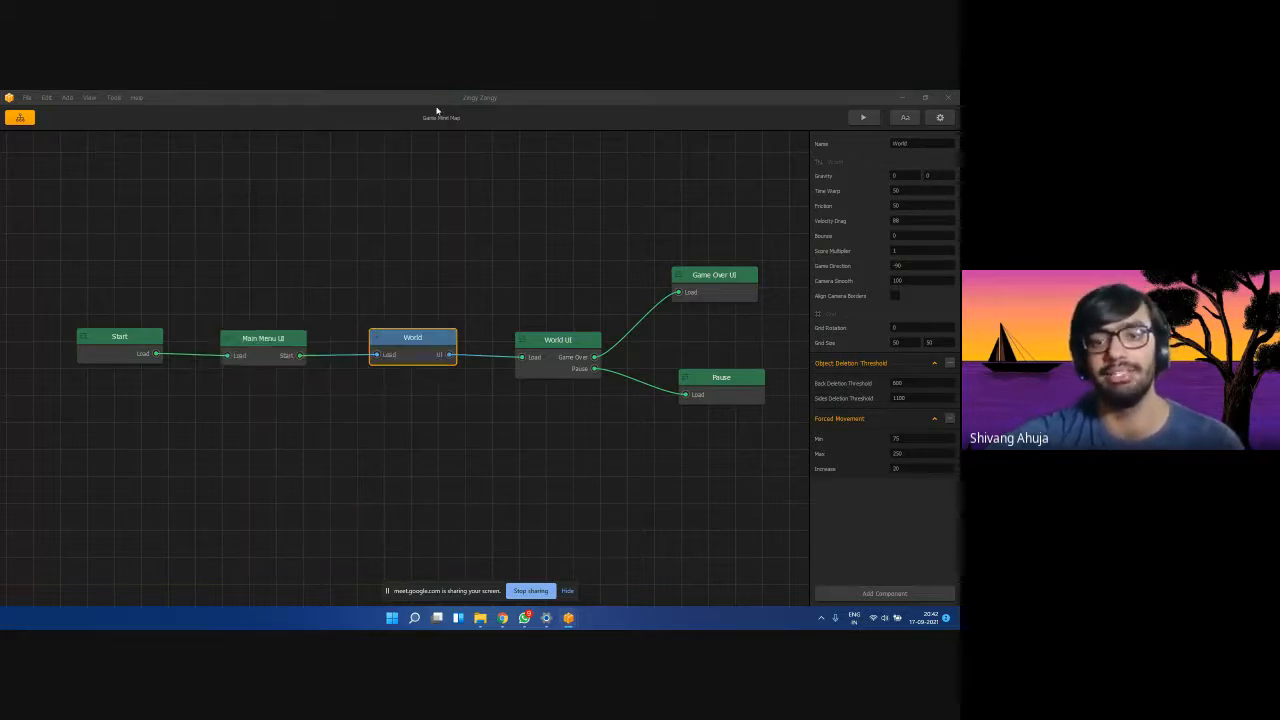
pyautogui.click(858, 487)
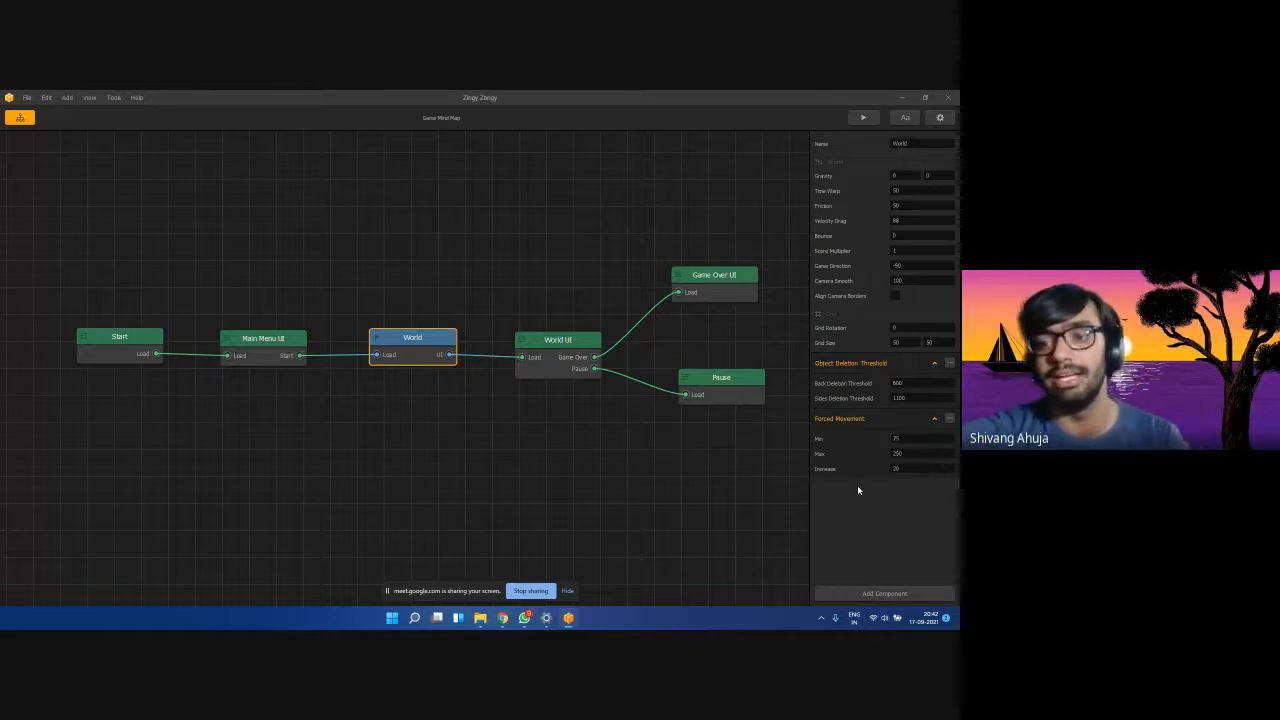
# Inspect the World UI, Game Over UI and Pause scenes, then open the World scene.
pyautogui.click(549, 355)
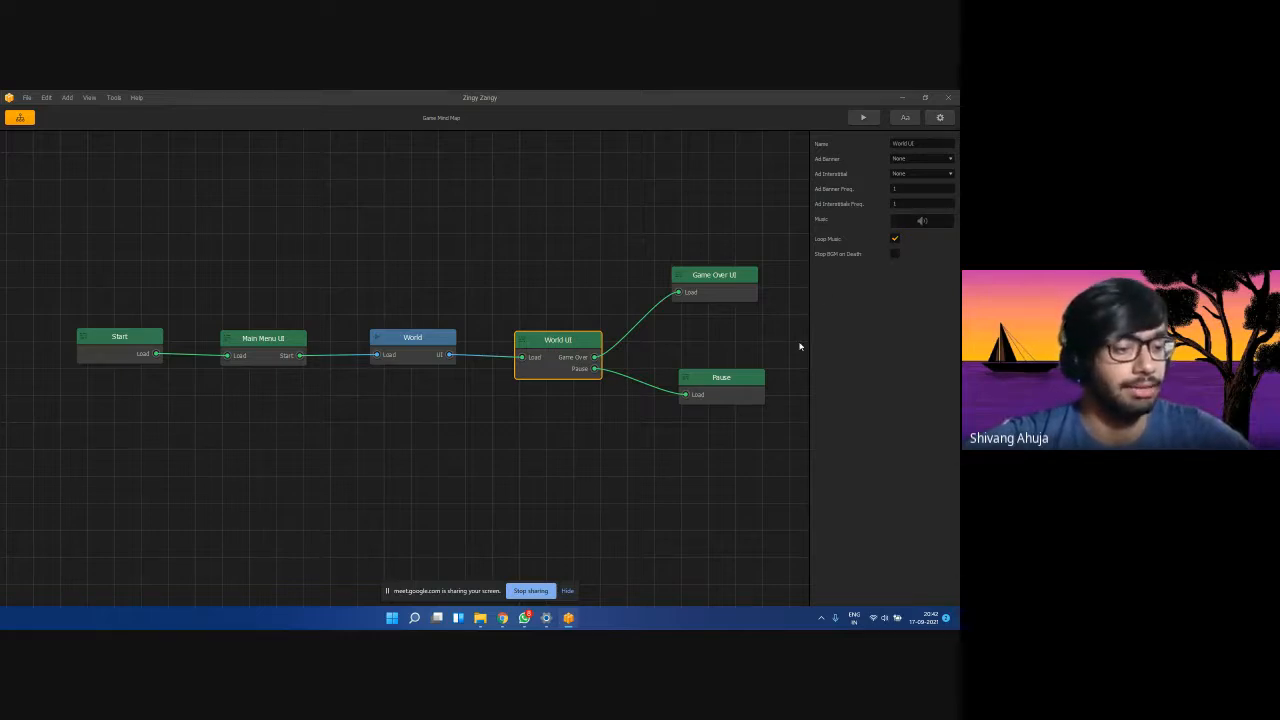
pyautogui.click(727, 288)
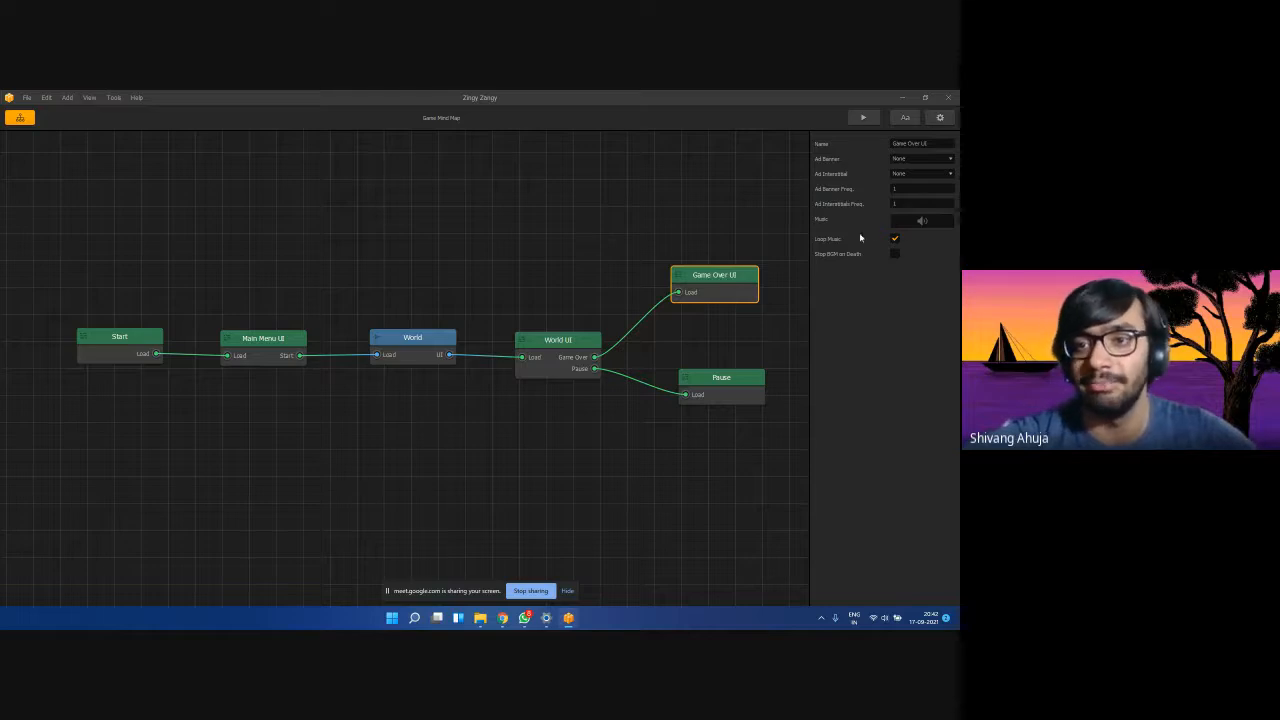
pyautogui.click(732, 380)
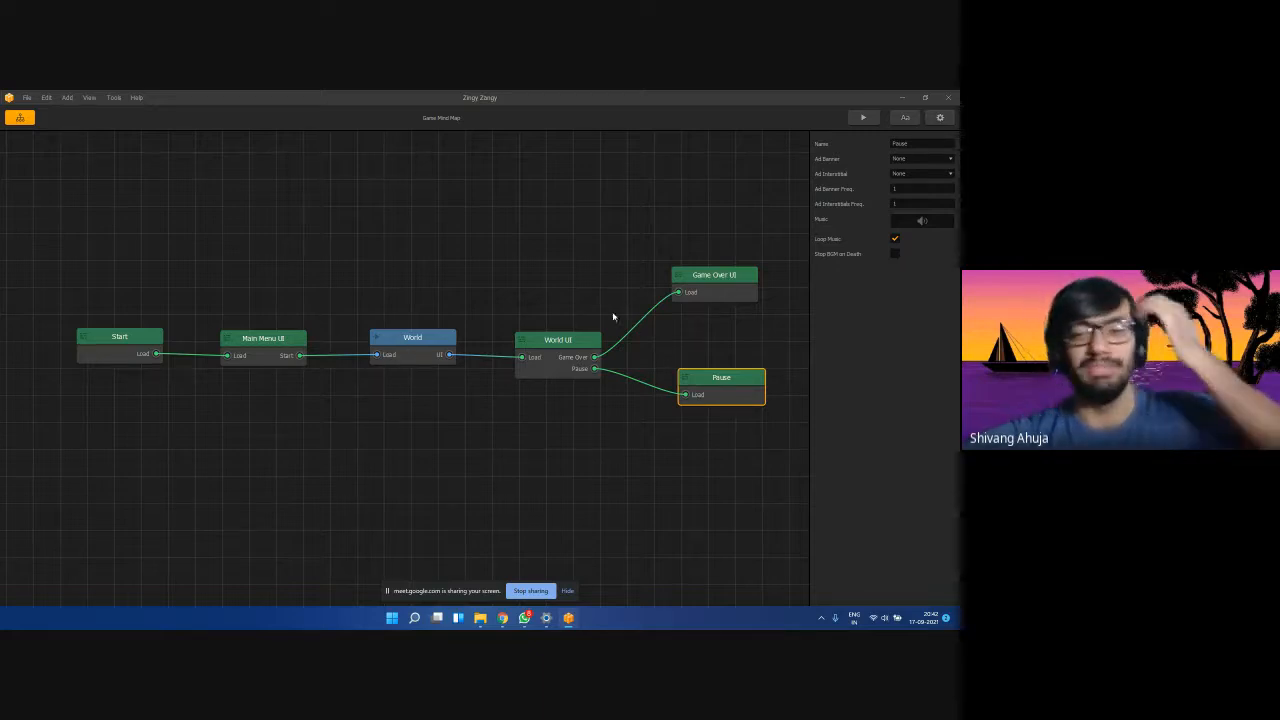
pyautogui.doubleClick(398, 345)
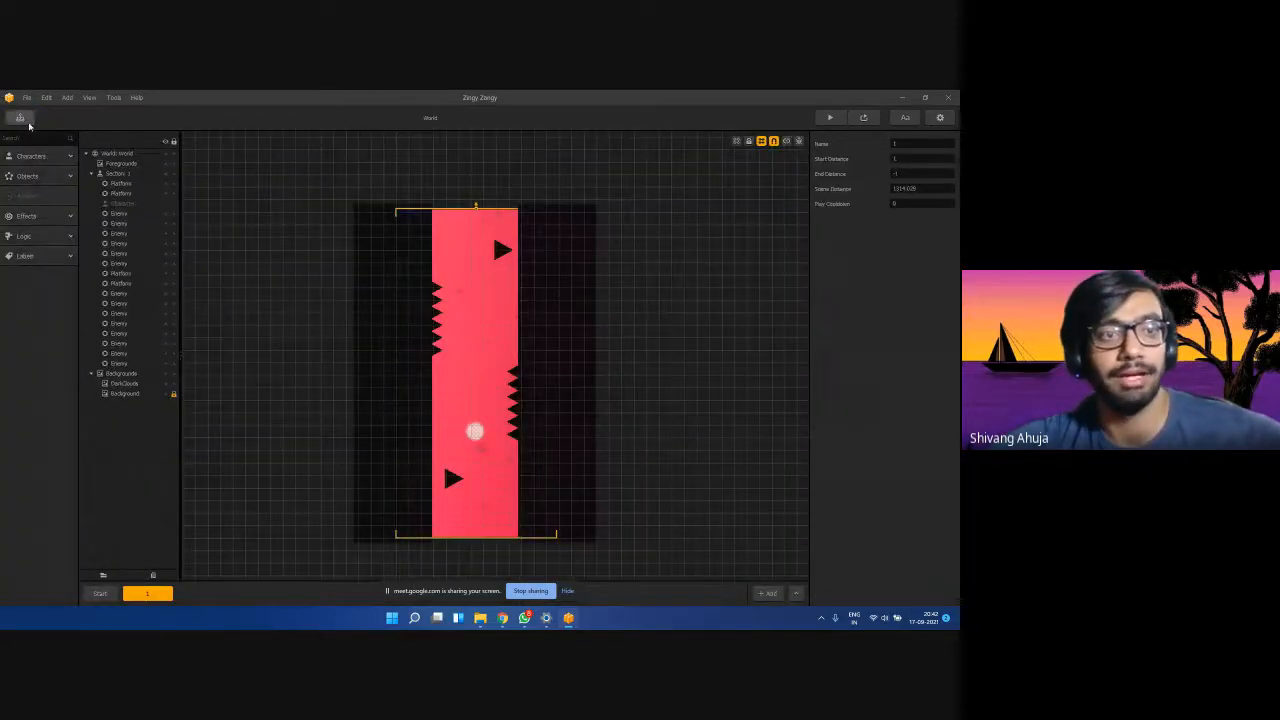
# Reopen the World scene from the mind map and hide the video call window.
pyautogui.click(27, 121)
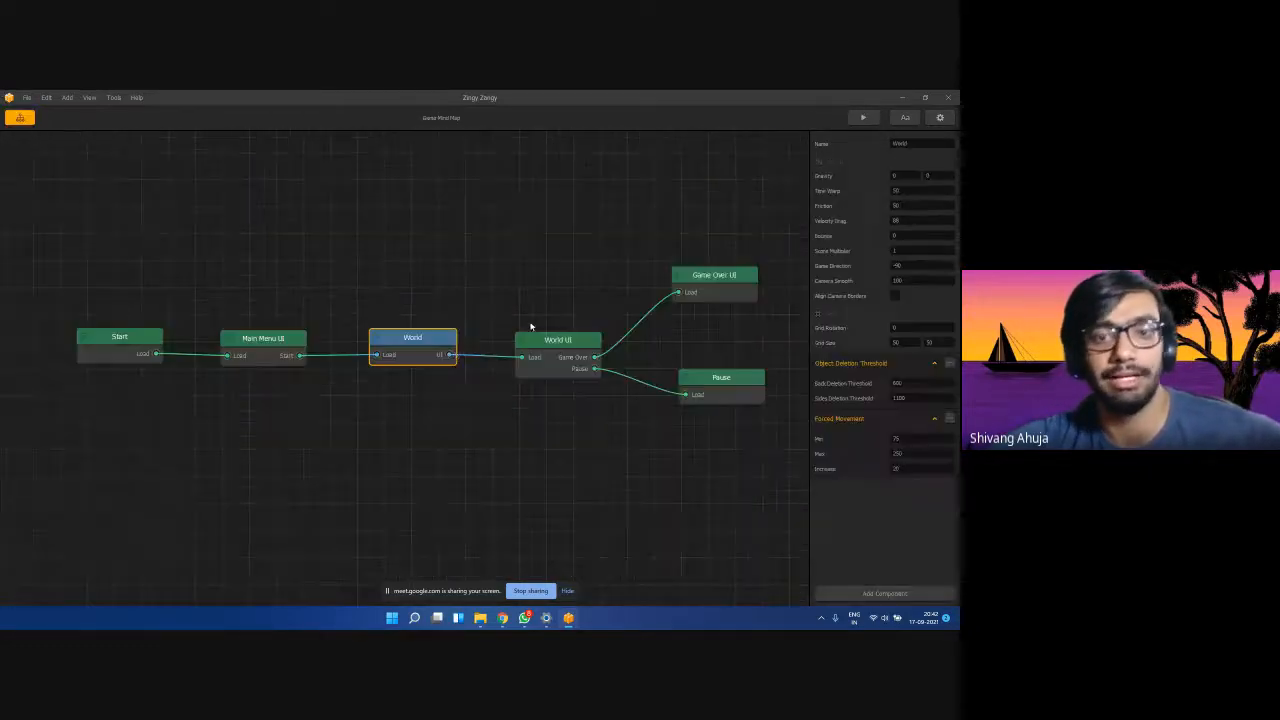
pyautogui.doubleClick(411, 350)
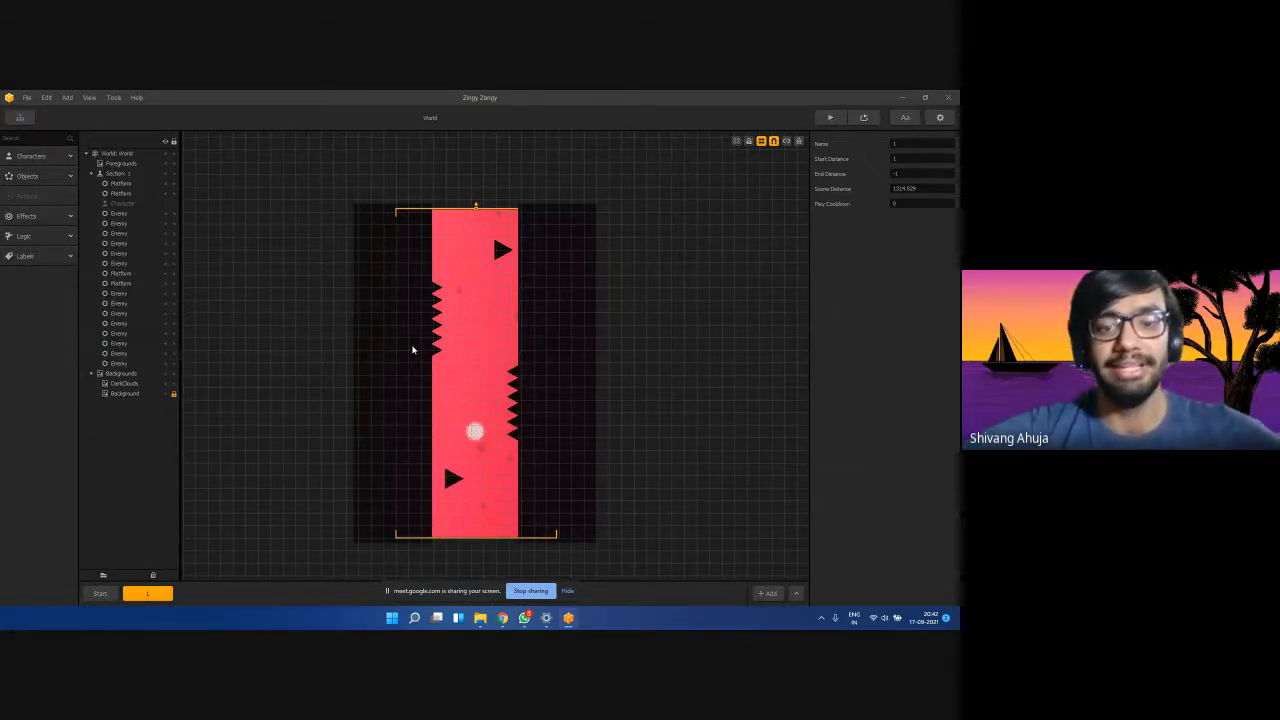
pyautogui.moveTo(502, 618)
pyautogui.click(450, 560)
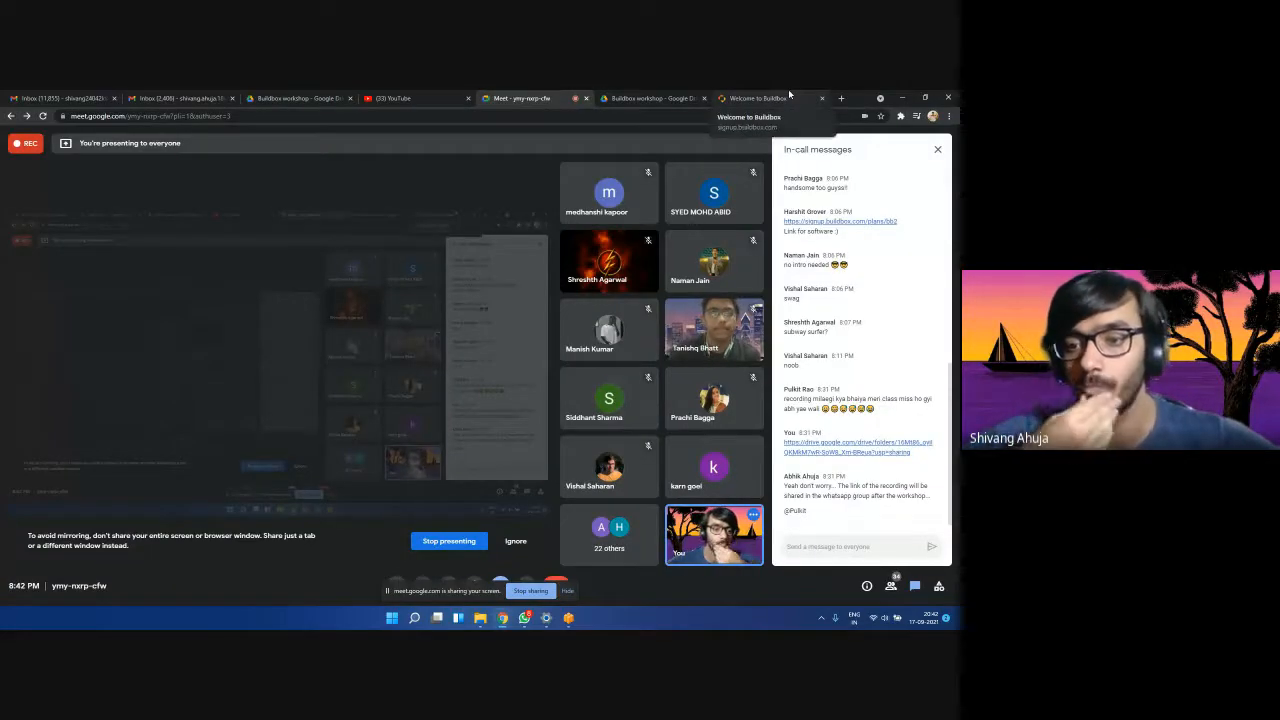
pyautogui.click(906, 98)
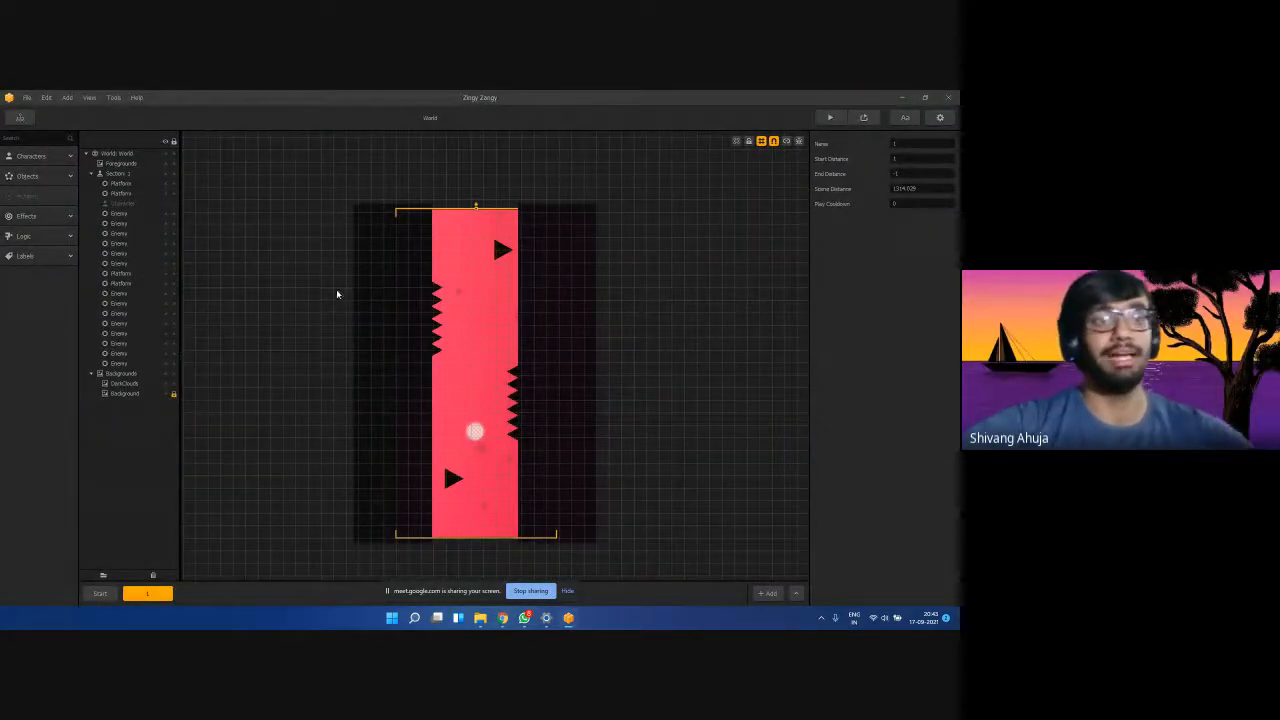
# Delete section 1 from the World, confirming with Yes, and select a Start platform.
pyautogui.click(100, 593)
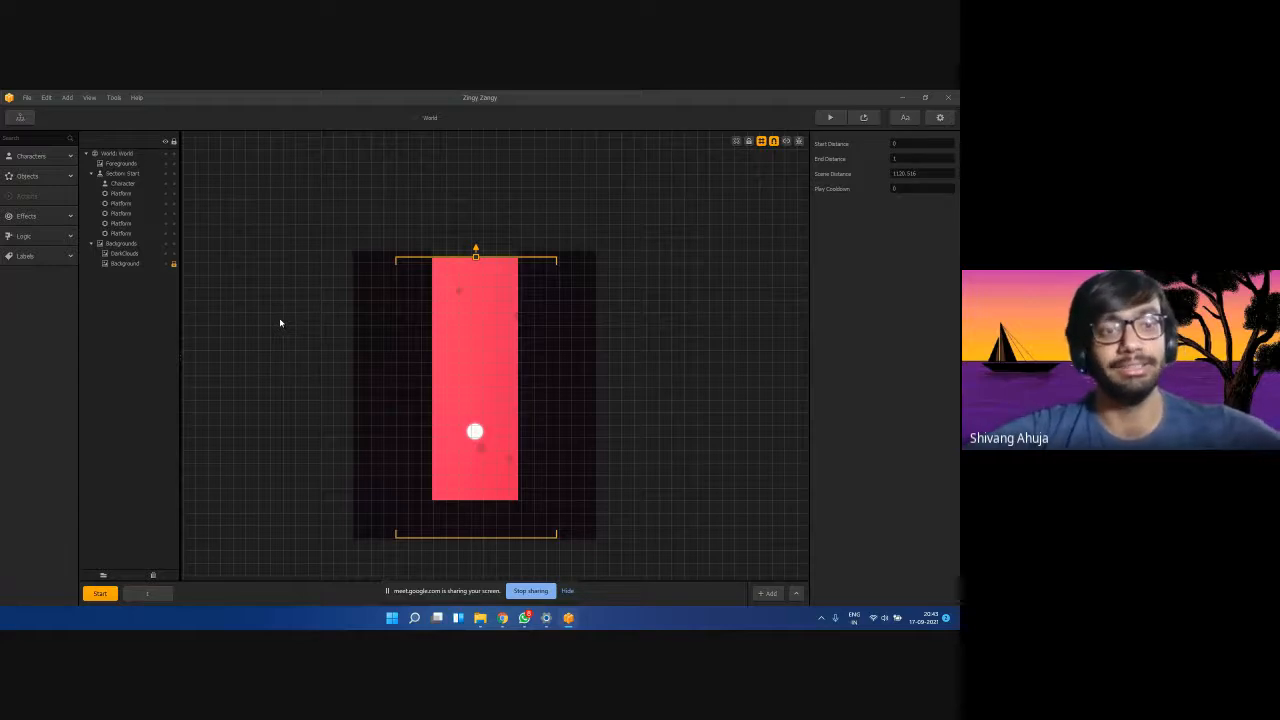
pyautogui.click(147, 594)
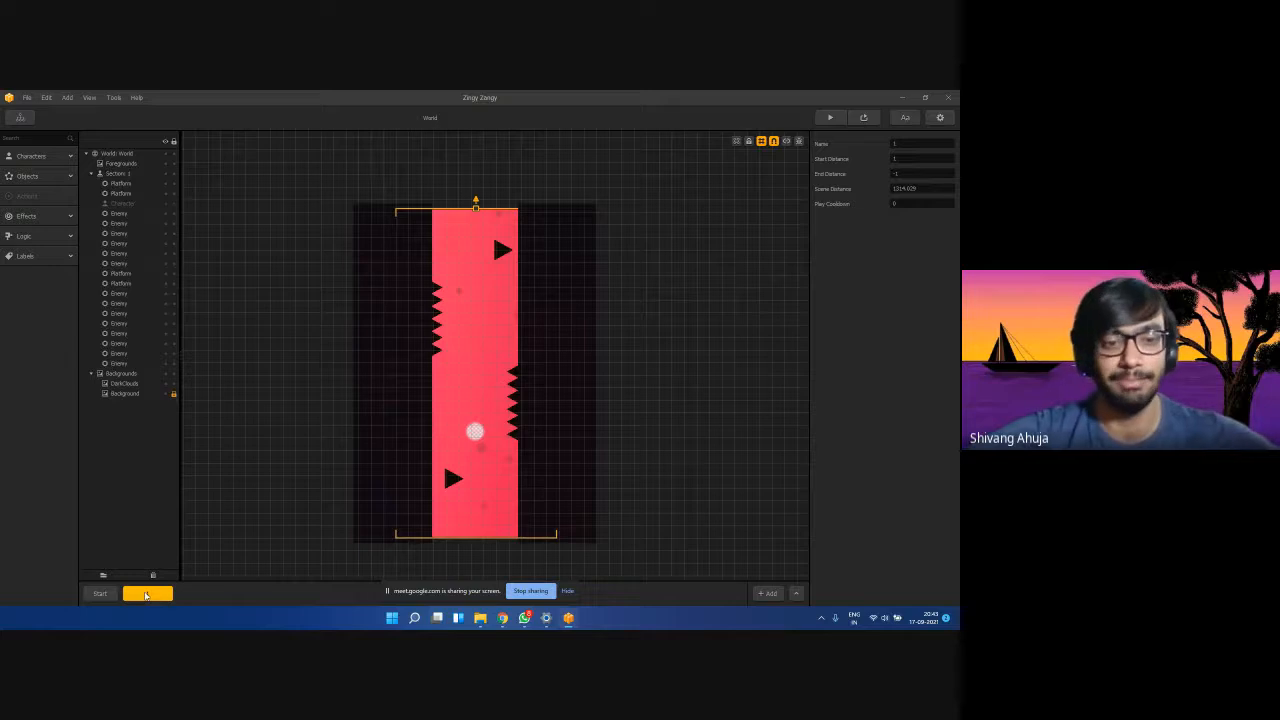
pyautogui.press('Delete')
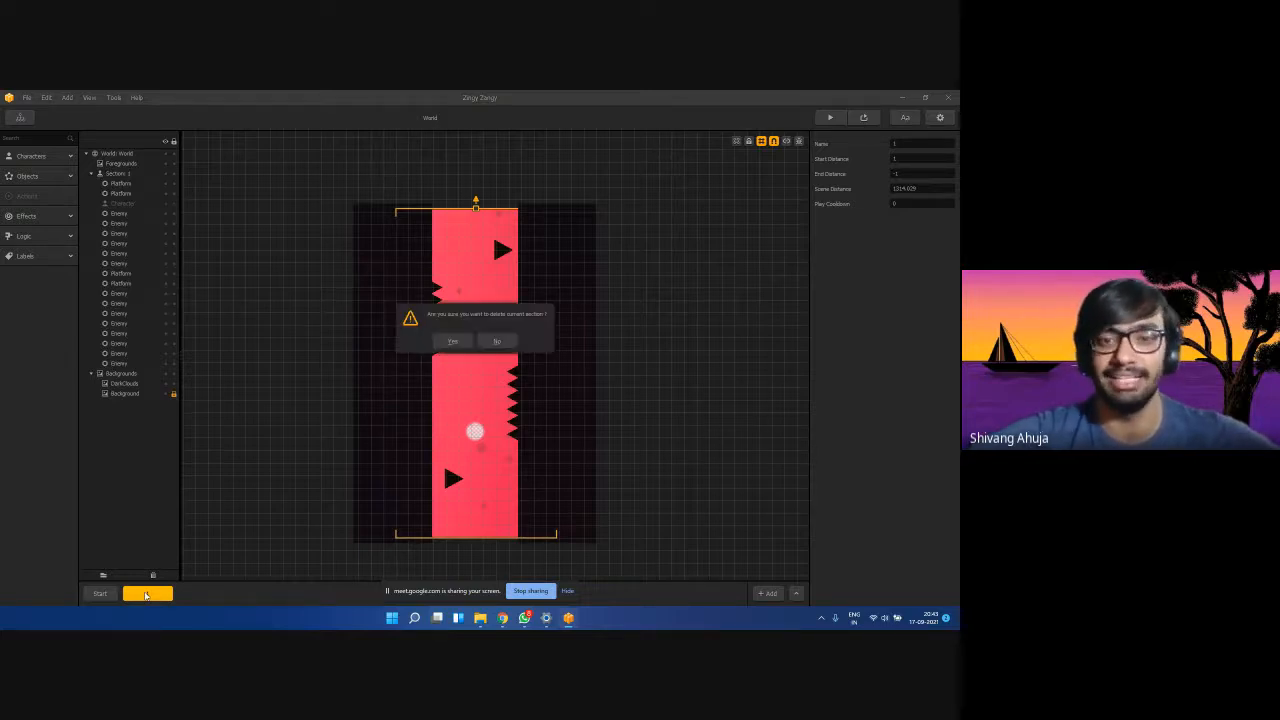
pyautogui.click(451, 342)
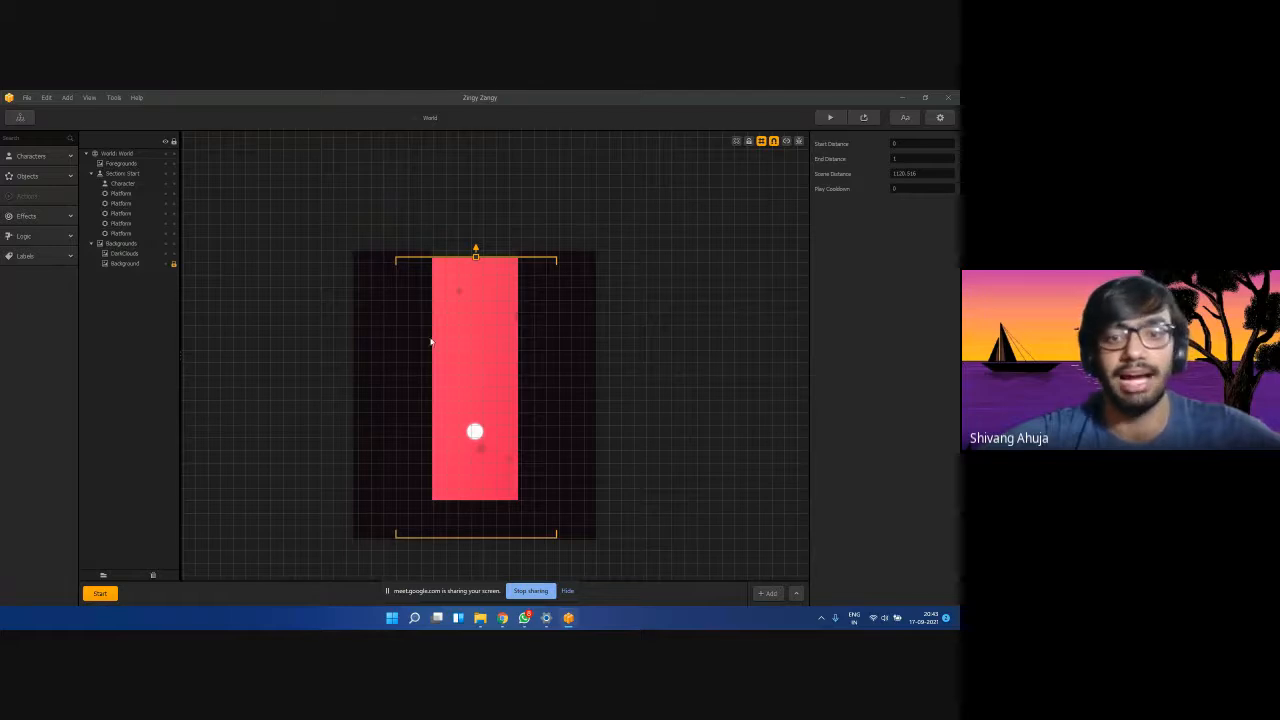
pyautogui.click(415, 317)
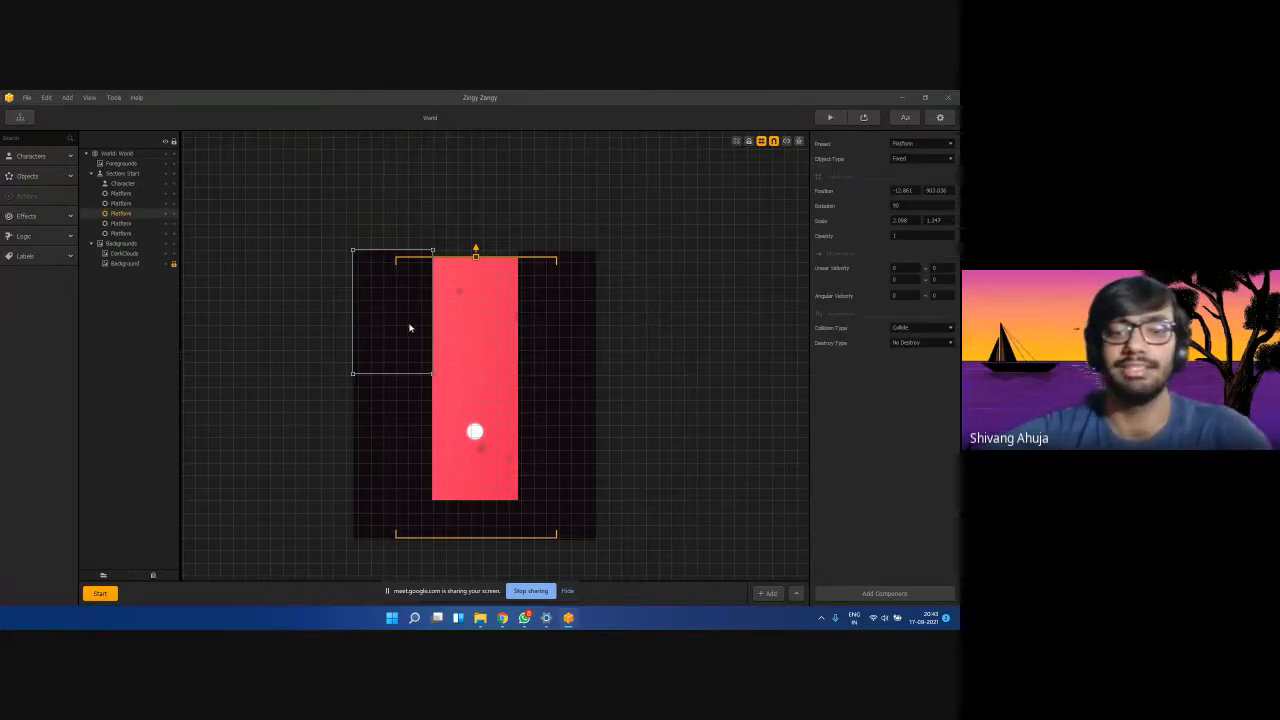
# Delete all five platforms from the Start section.
pyautogui.press('Delete')
pyautogui.click(389, 420)
pyautogui.press('Delete')
pyautogui.click(423, 519)
pyautogui.press('Delete')
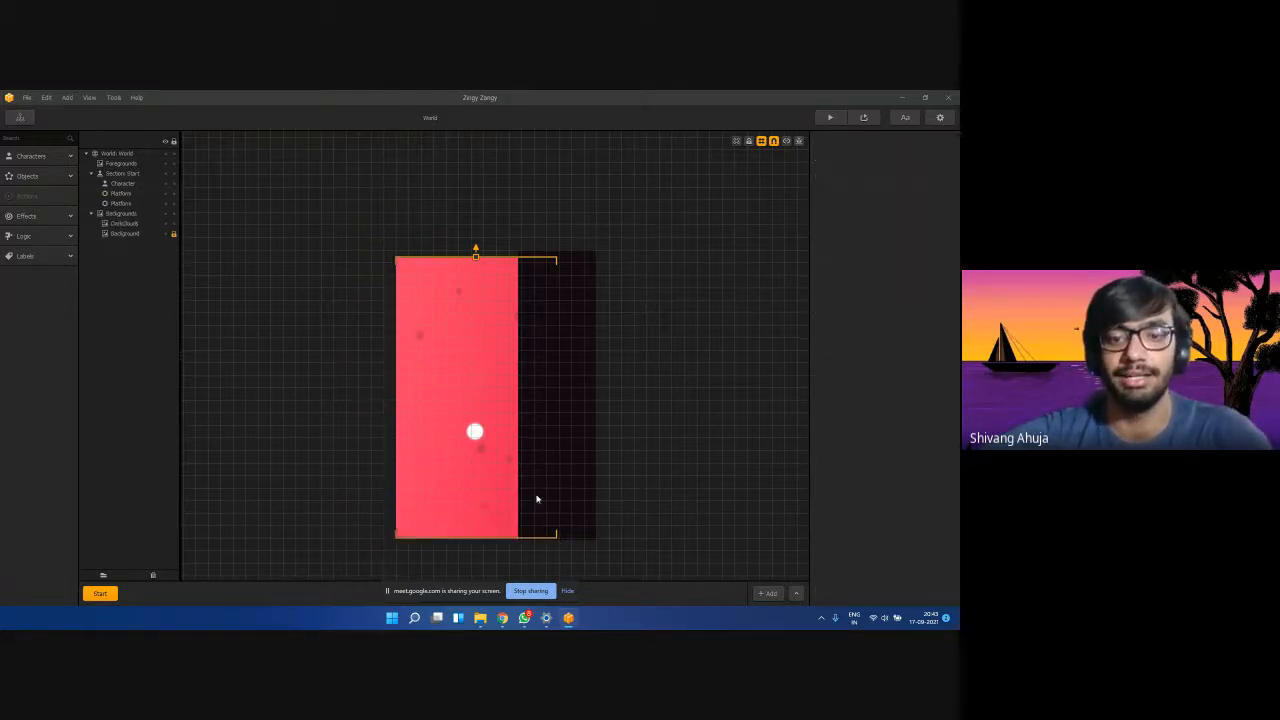
pyautogui.click(537, 499)
pyautogui.press('Delete')
pyautogui.click(534, 340)
pyautogui.press('Delete')
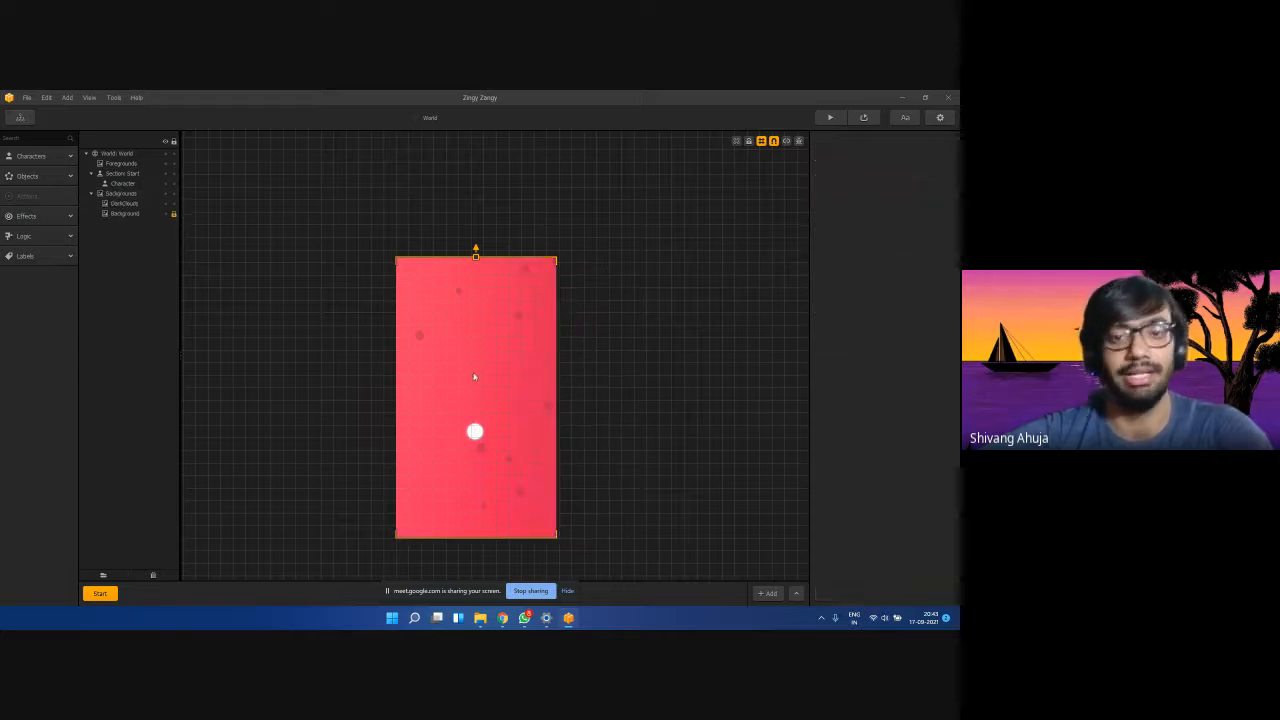
# Delete the red background image, leaving DarkClouds and the Character ball.
pyautogui.click(112, 205)
pyautogui.click(120, 214)
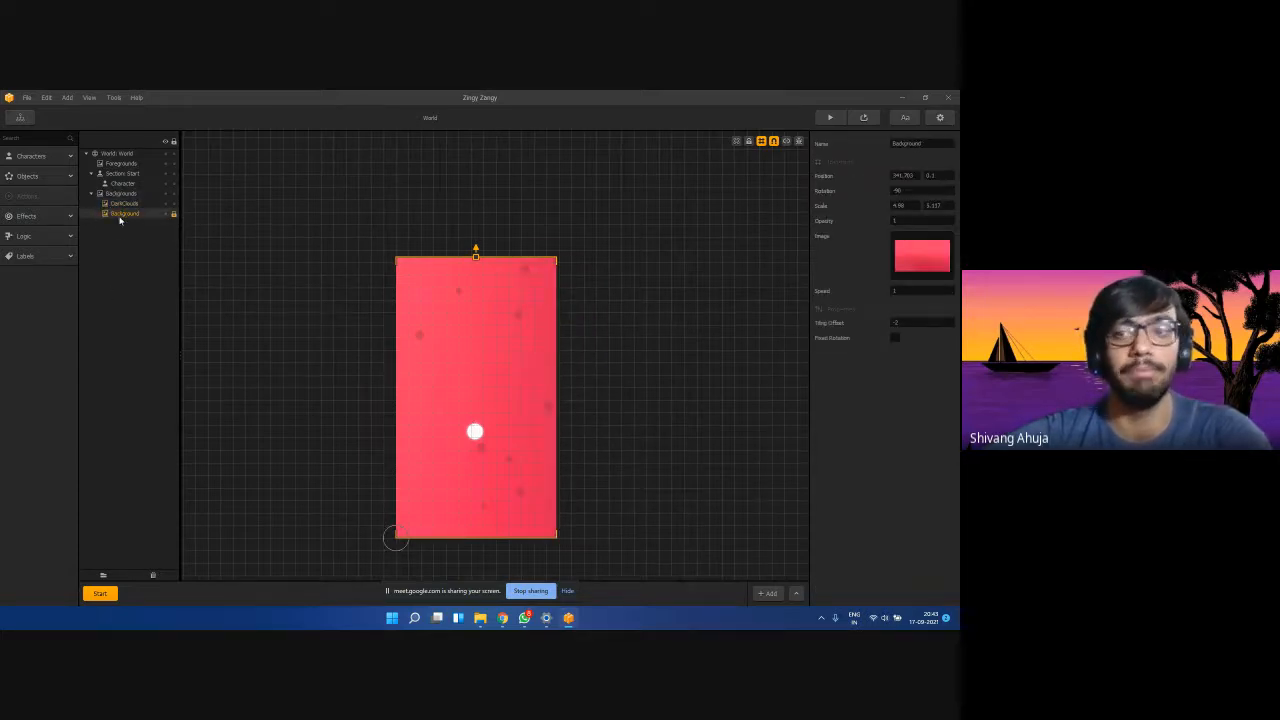
pyautogui.press('Delete')
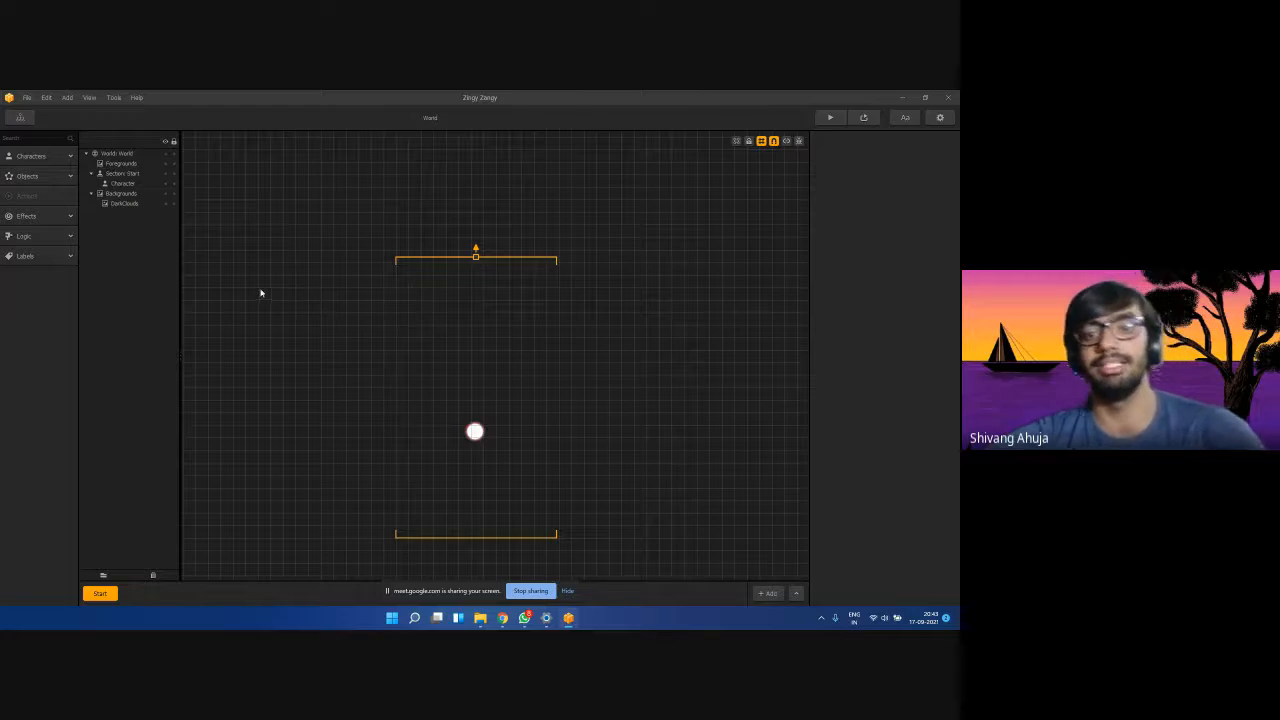
pyautogui.click(124, 184)
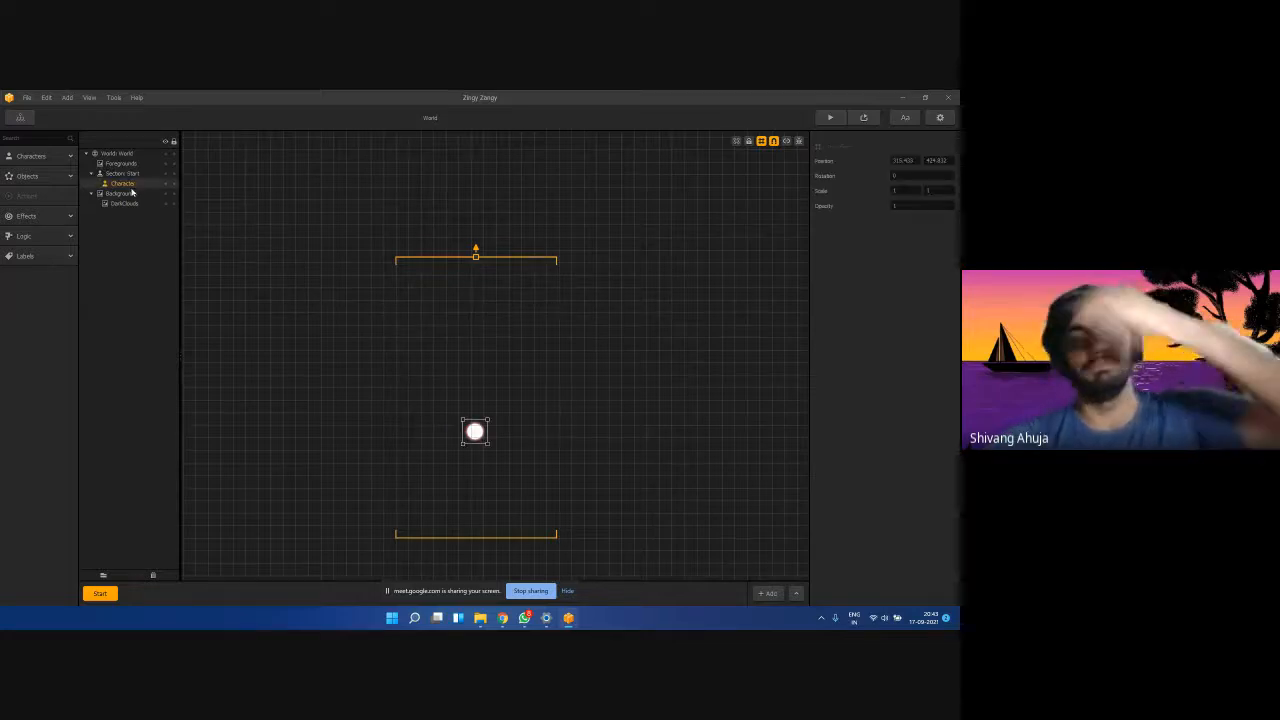
pyautogui.click(120, 204)
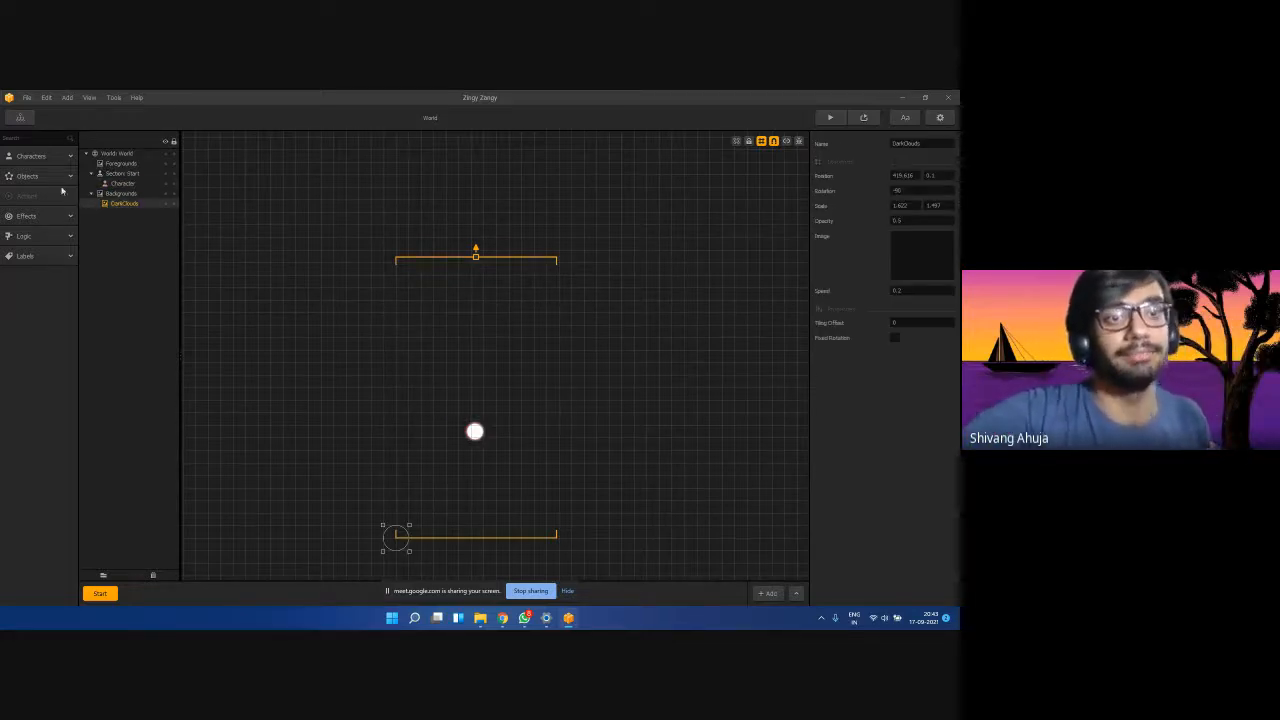
pyautogui.click(122, 184)
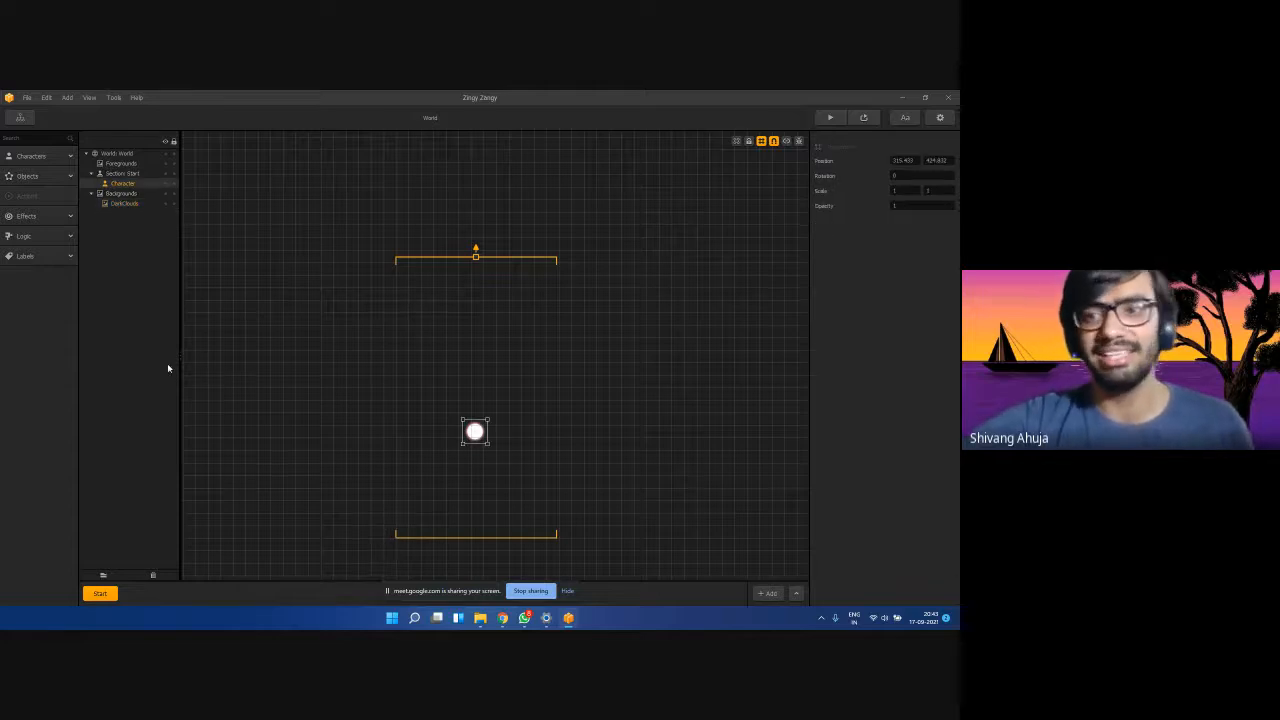
pyautogui.click(118, 204)
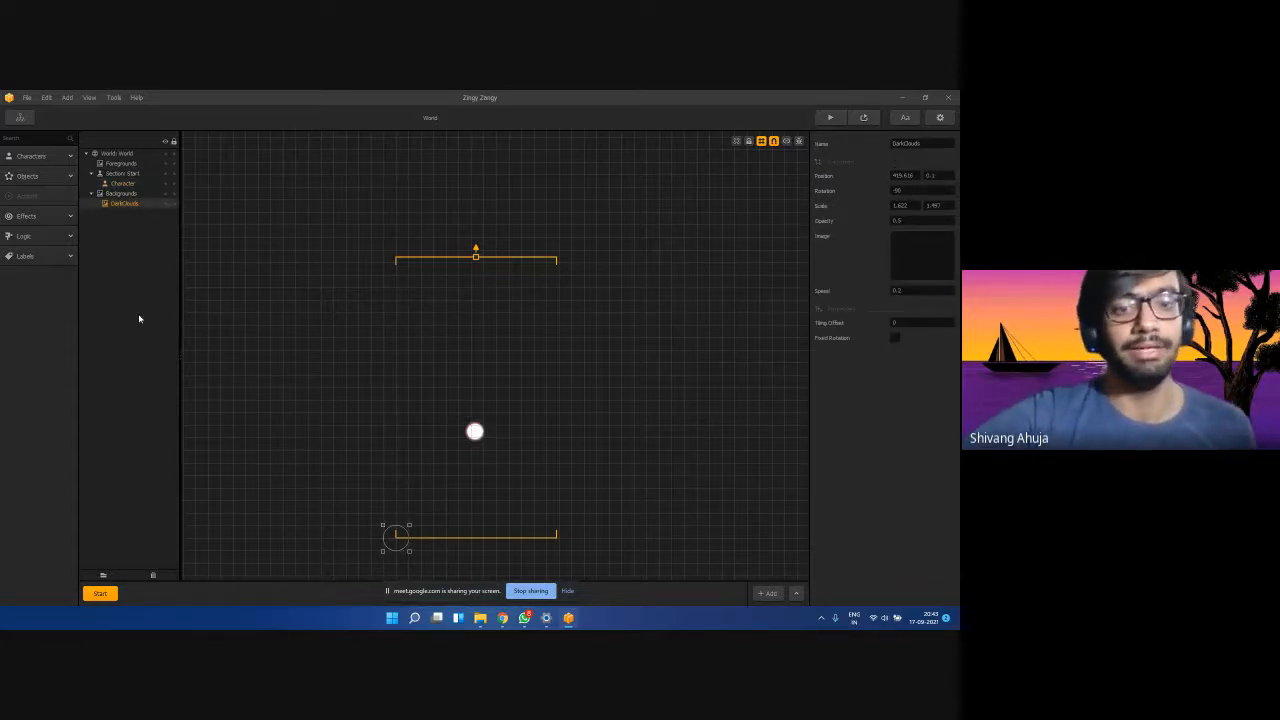
# Expand the Characters and Platform/Enemy object lists in the asset panel.
pyautogui.click(44, 157)
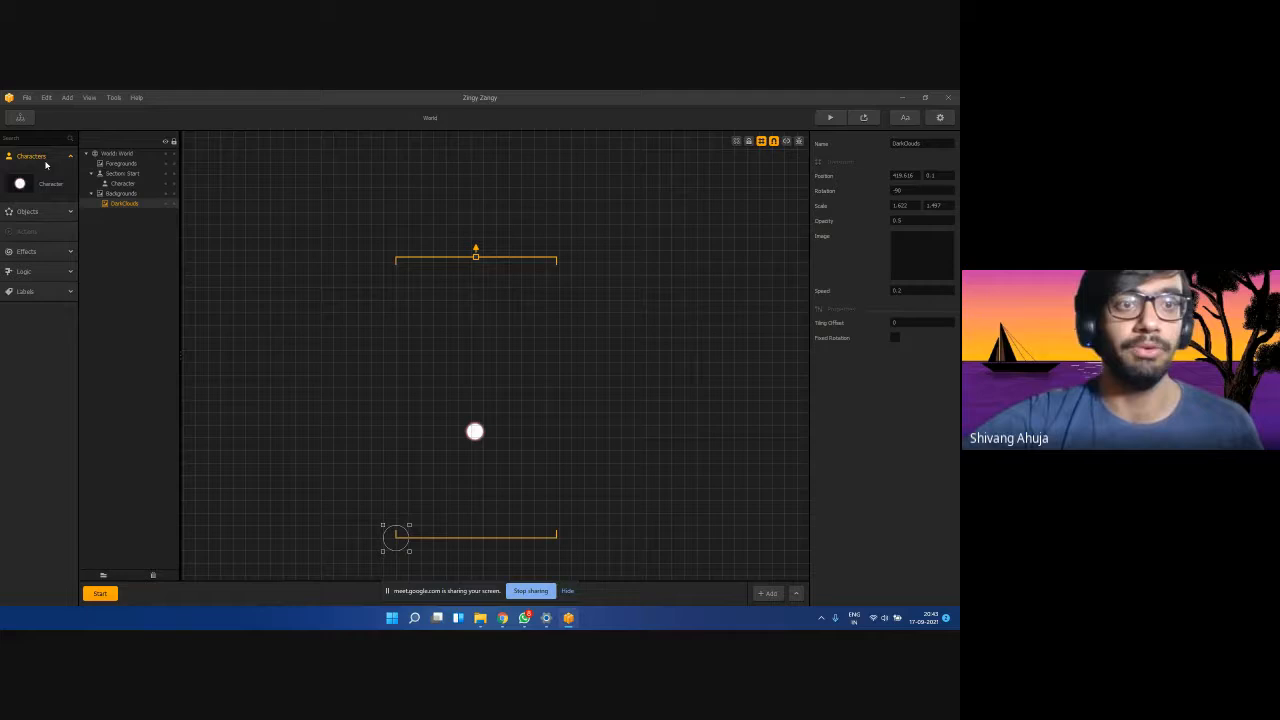
pyautogui.click(52, 213)
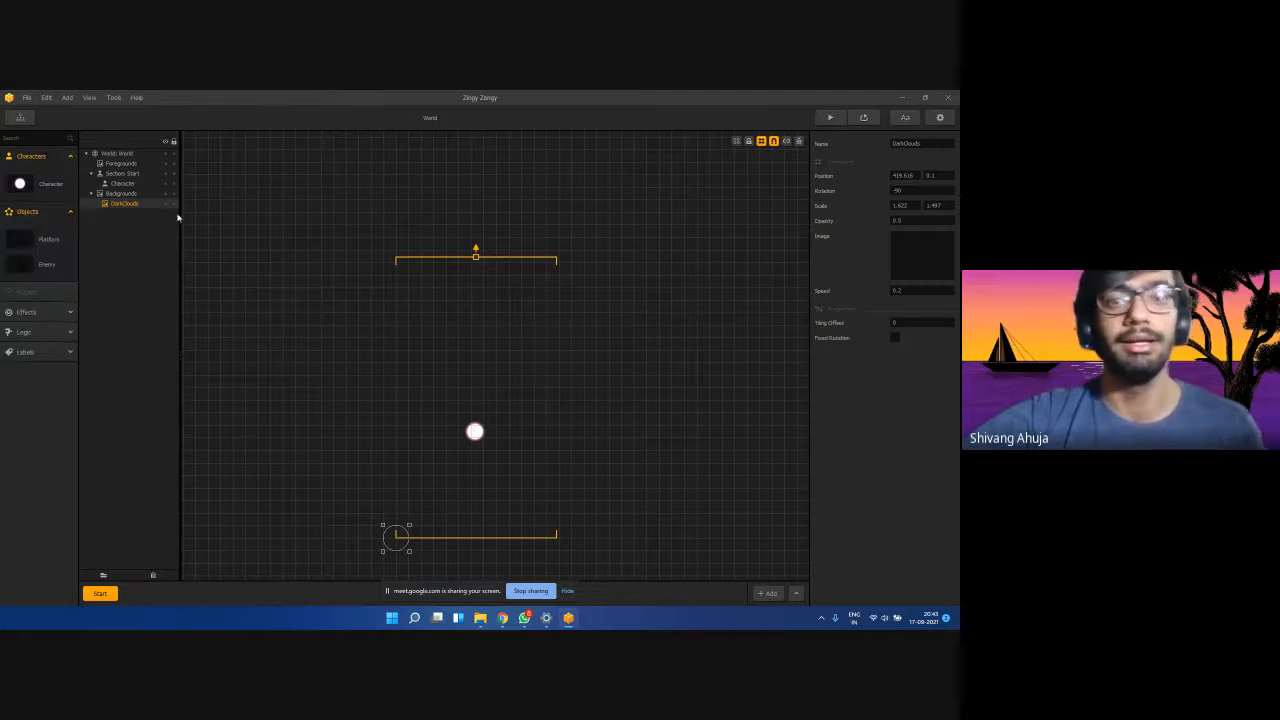
pyautogui.click(260, 484)
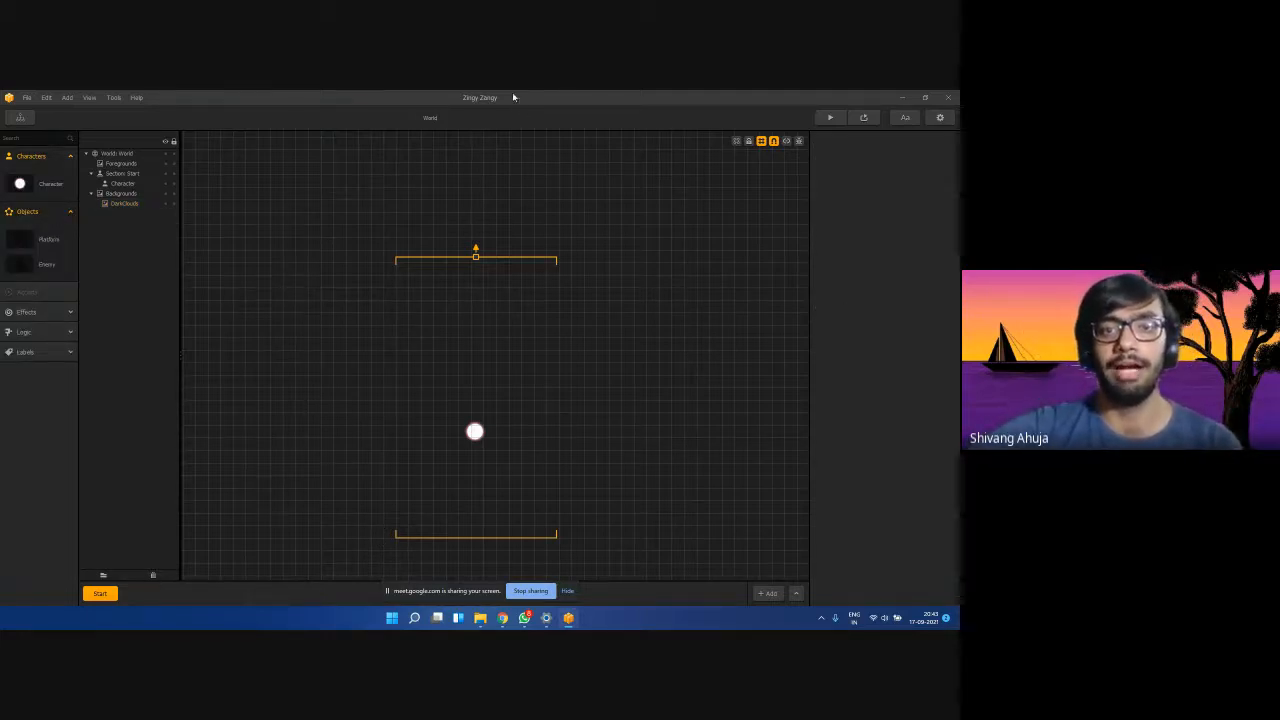
# Restore down the editor and arrange it beside the Buildbox workshop folder in File Explorer.
pyautogui.click(925, 97)
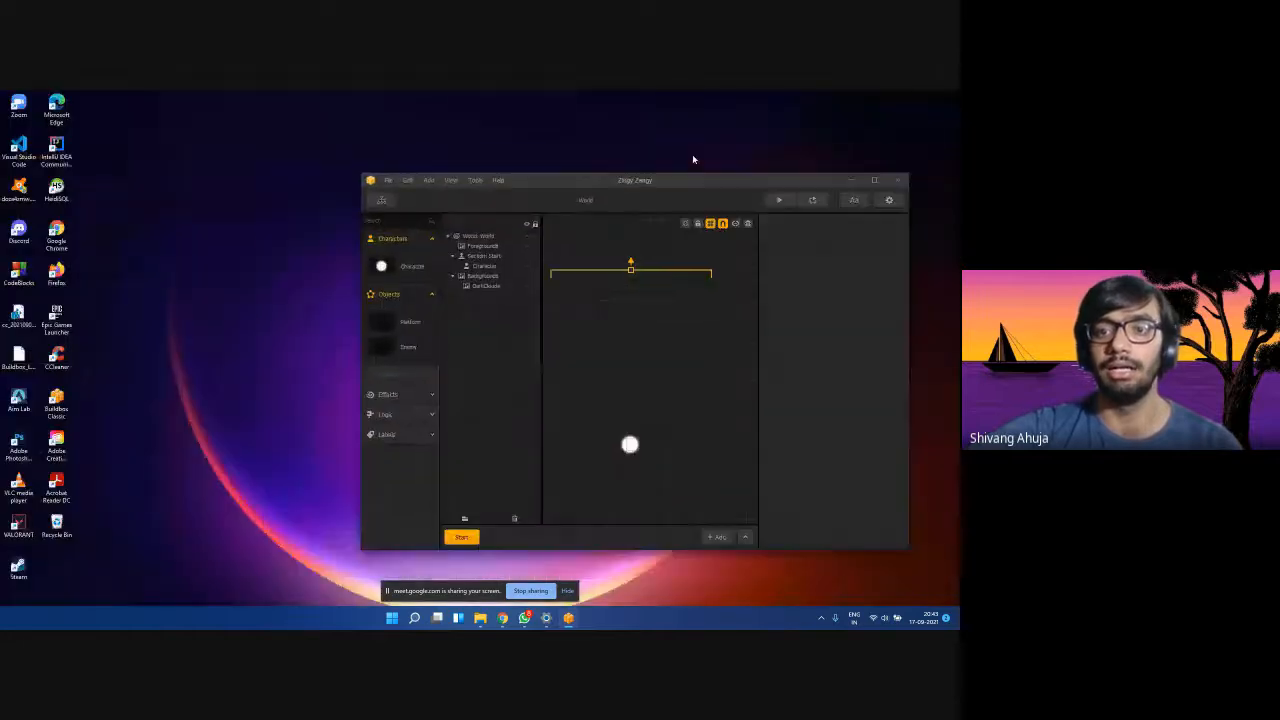
pyautogui.moveTo(495, 622)
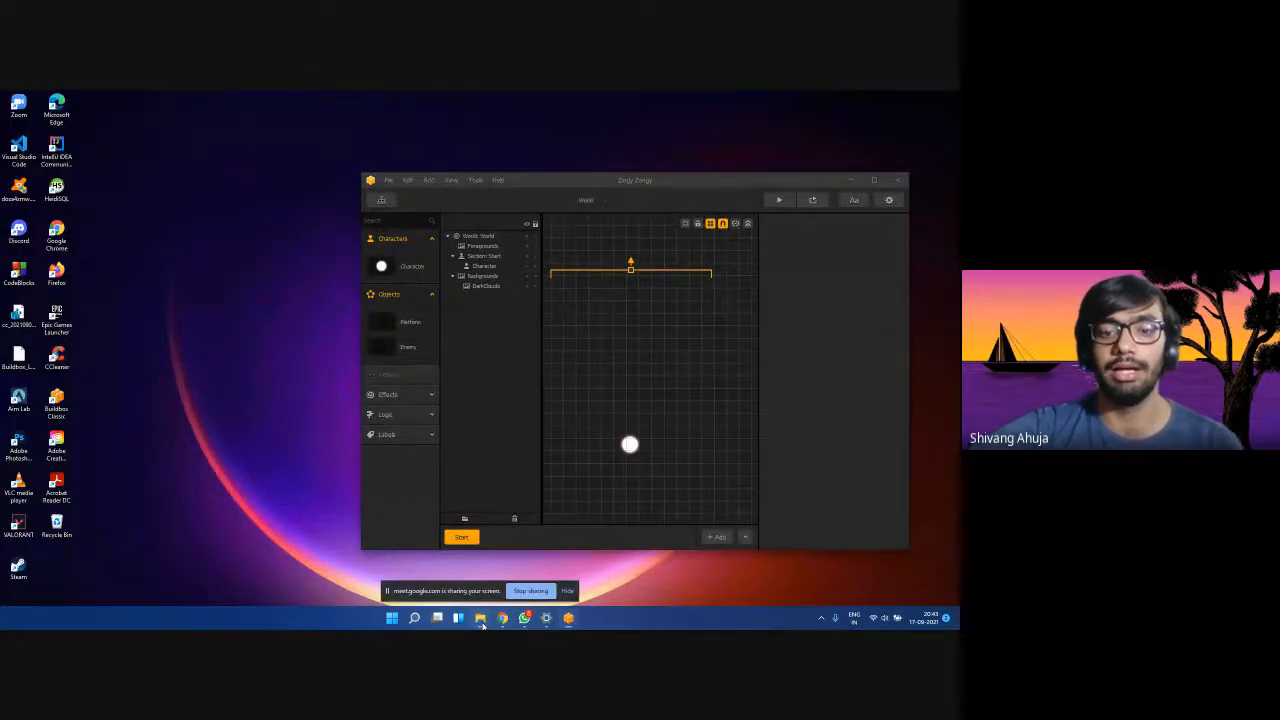
pyautogui.click(480, 619)
pyautogui.moveTo(347, 163); pyautogui.dragTo(299, 165)
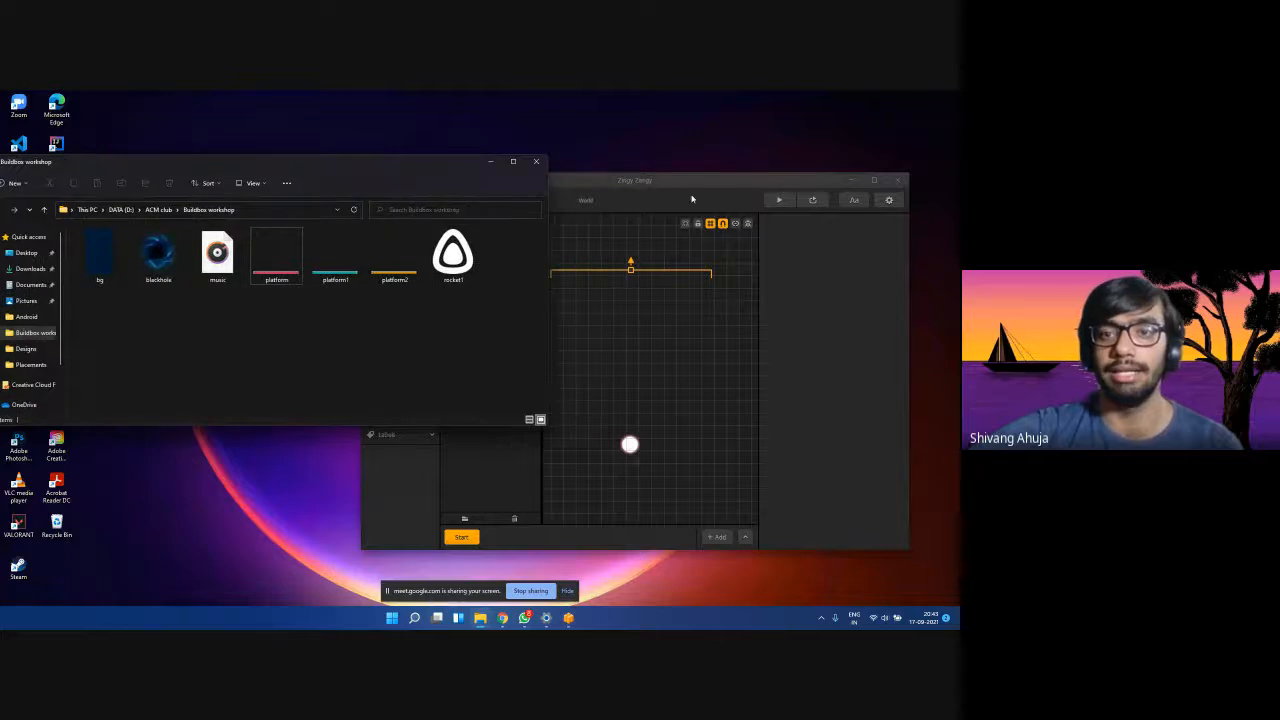
pyautogui.click(693, 184)
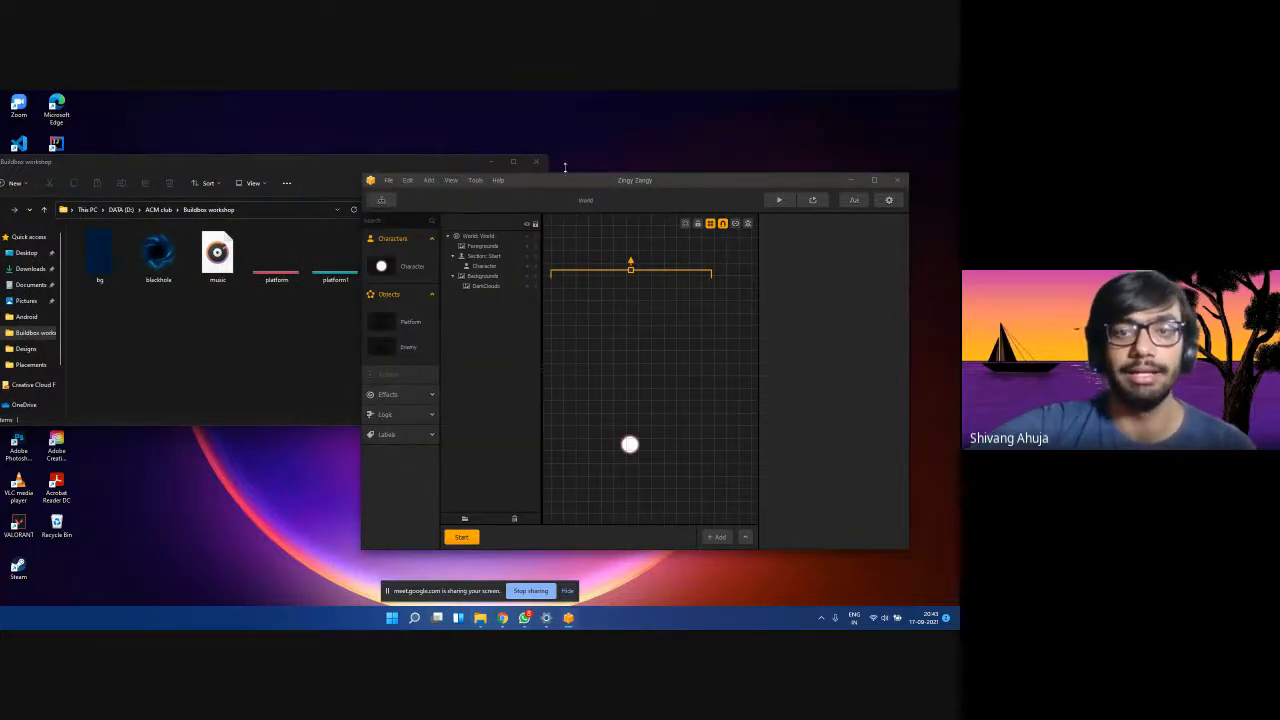
pyautogui.moveTo(646, 178); pyautogui.dragTo(727, 166)
pyautogui.click(298, 163)
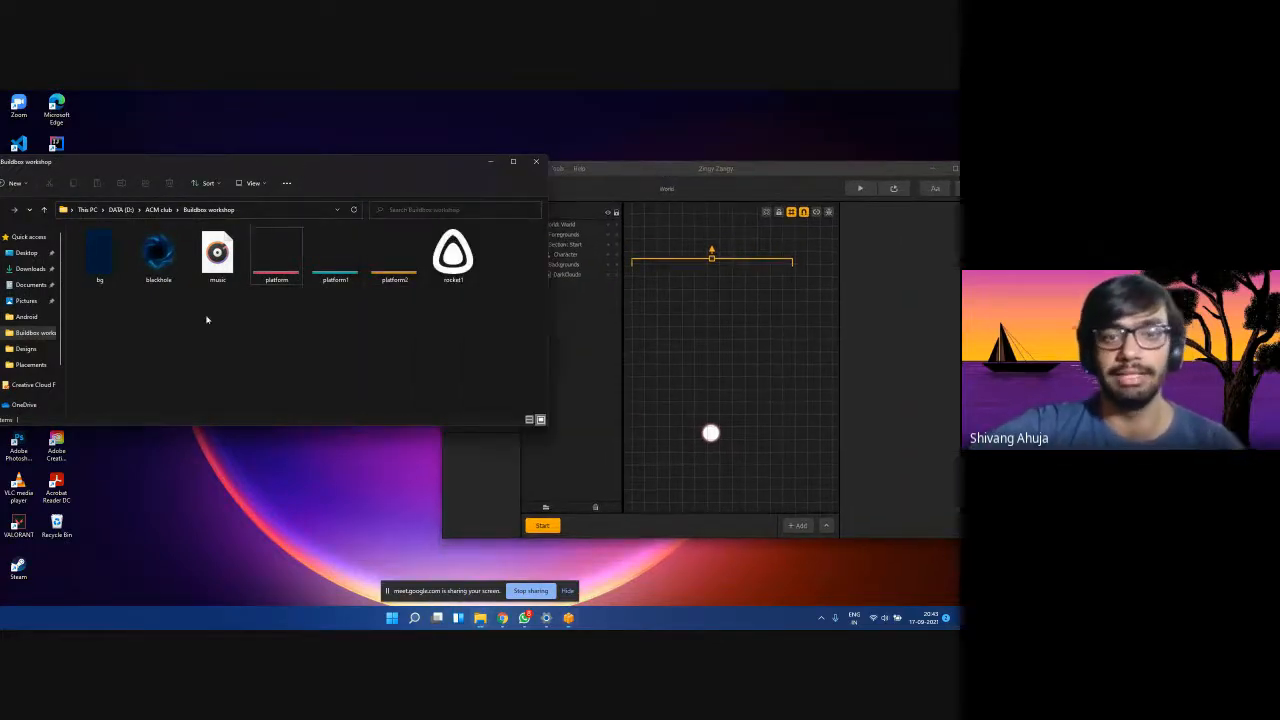
# Look at the rocket1 image, then maximise the Buildbox editor again.
pyautogui.click(445, 273)
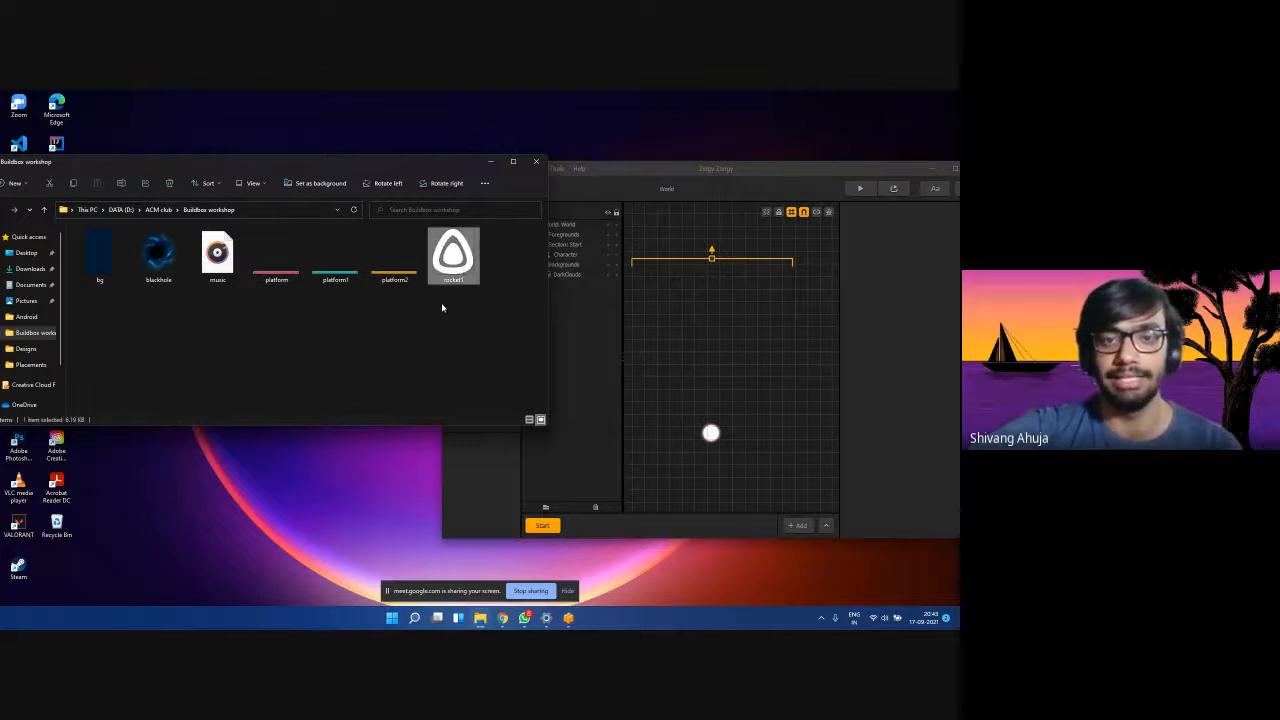
pyautogui.click(238, 316)
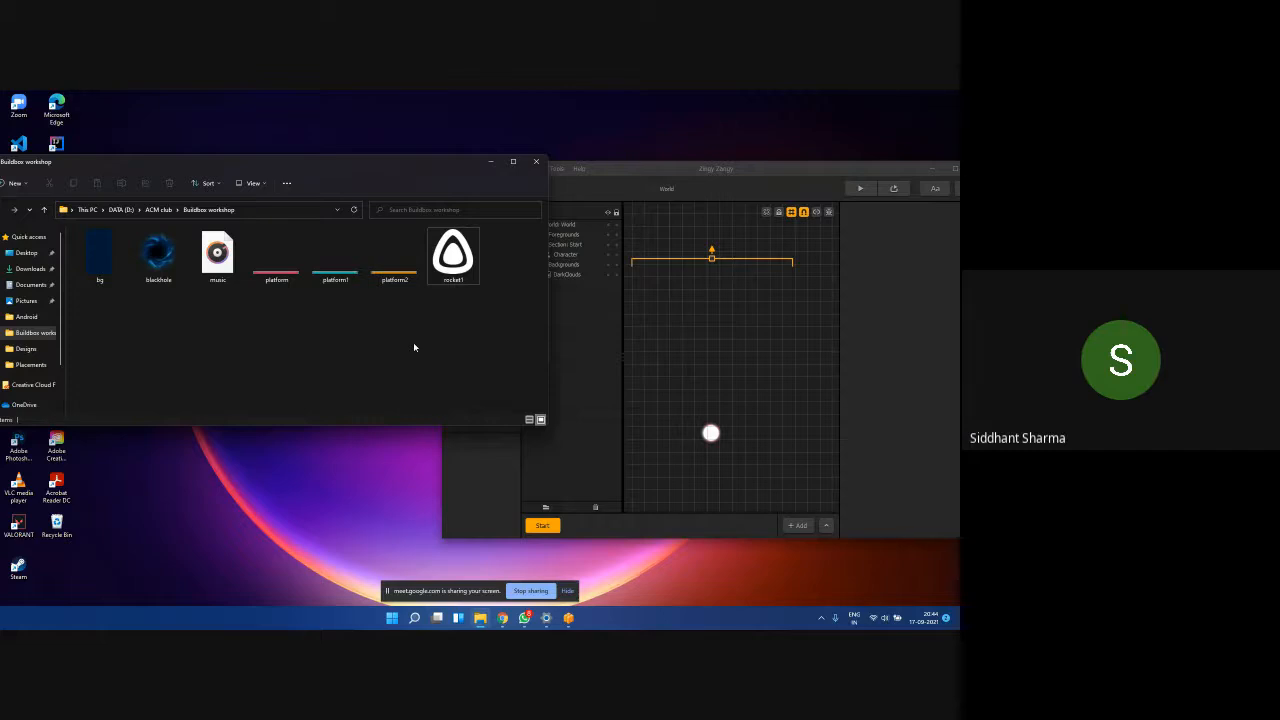
pyautogui.click(673, 185)
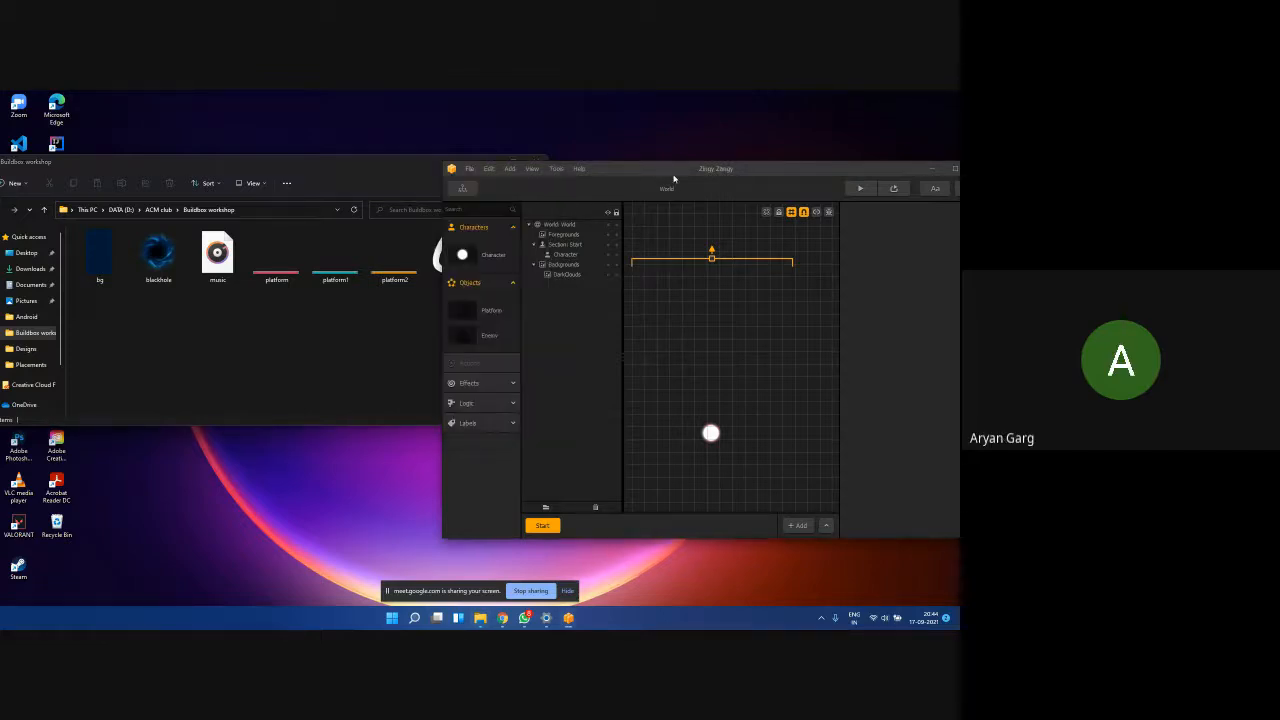
pyautogui.moveTo(673, 185); pyautogui.dragTo(645, 183)
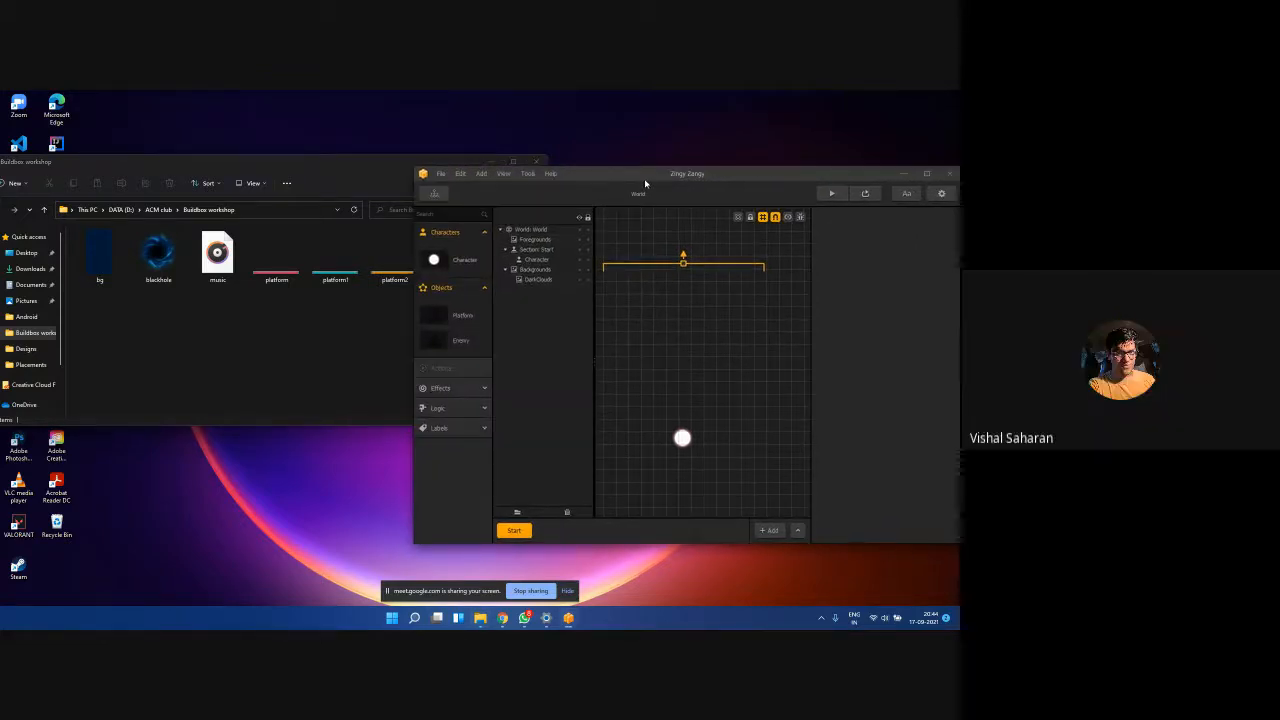
pyautogui.doubleClick(645, 183)
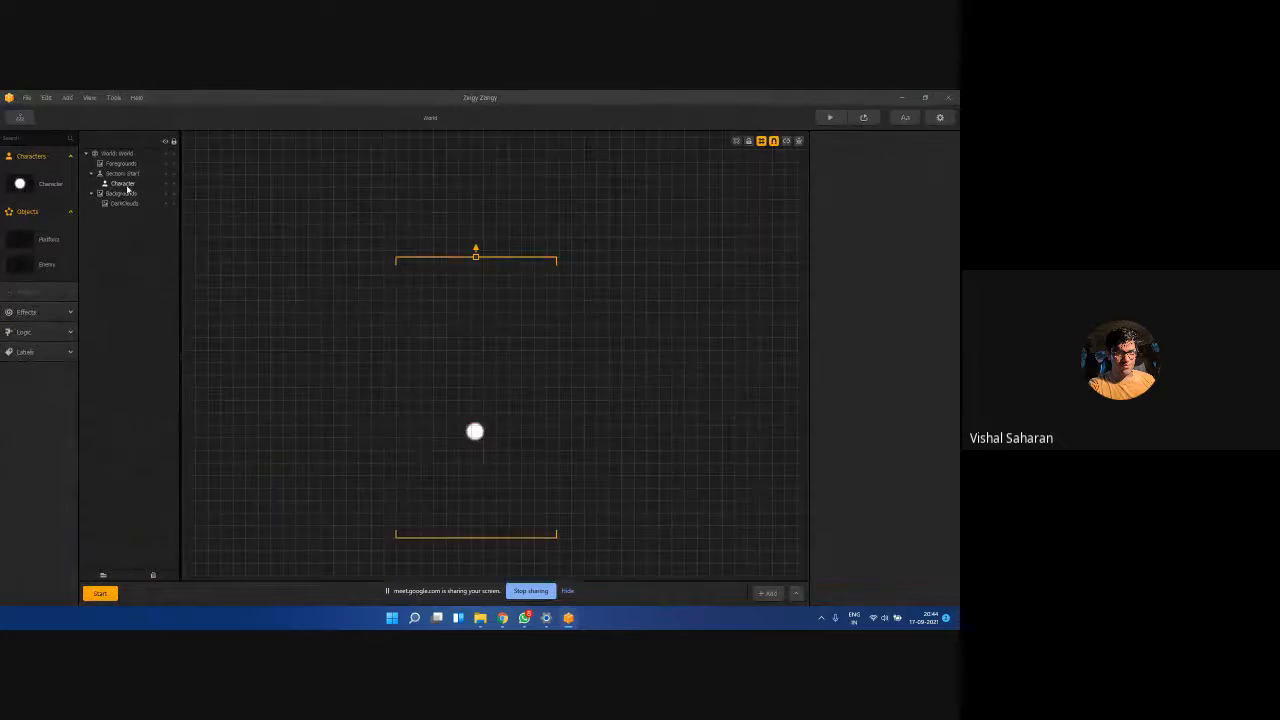
pyautogui.moveTo(30, 243); pyautogui.dragTo(482, 345)
pyautogui.moveTo(22, 269); pyautogui.dragTo(415, 406)
pyautogui.click(380, 366)
pyautogui.click(474, 337)
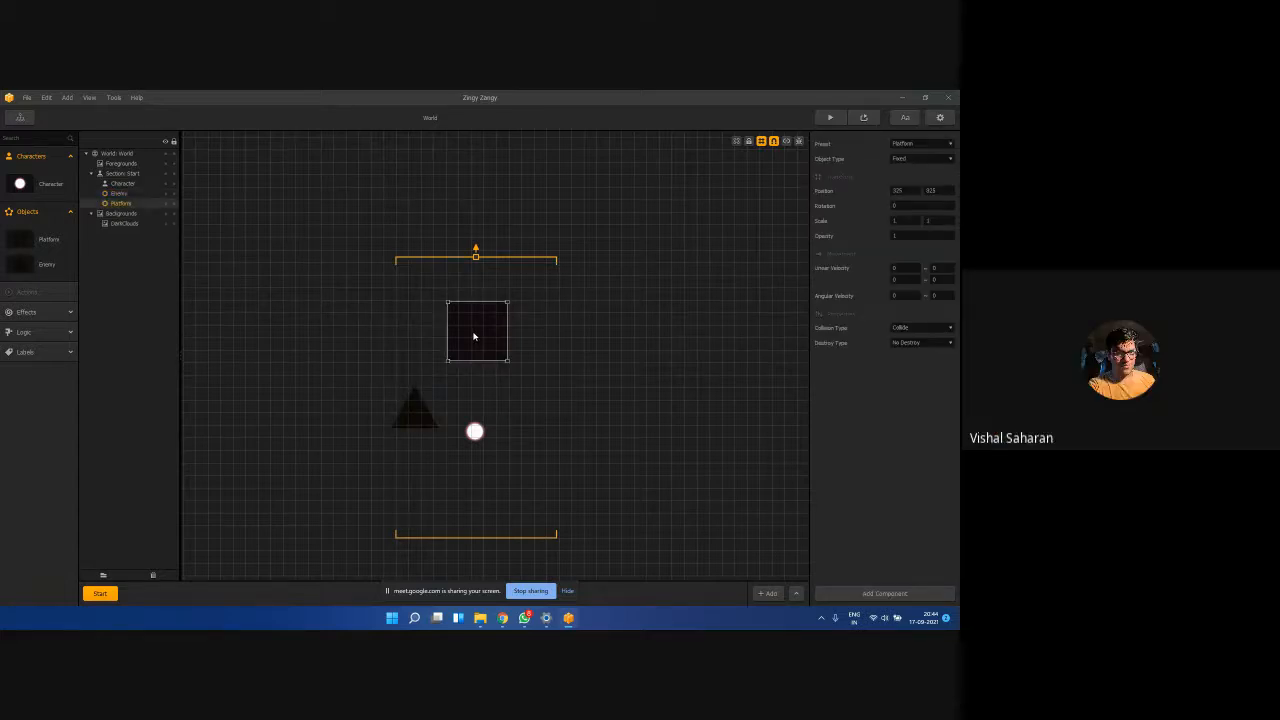
pyautogui.click(406, 406)
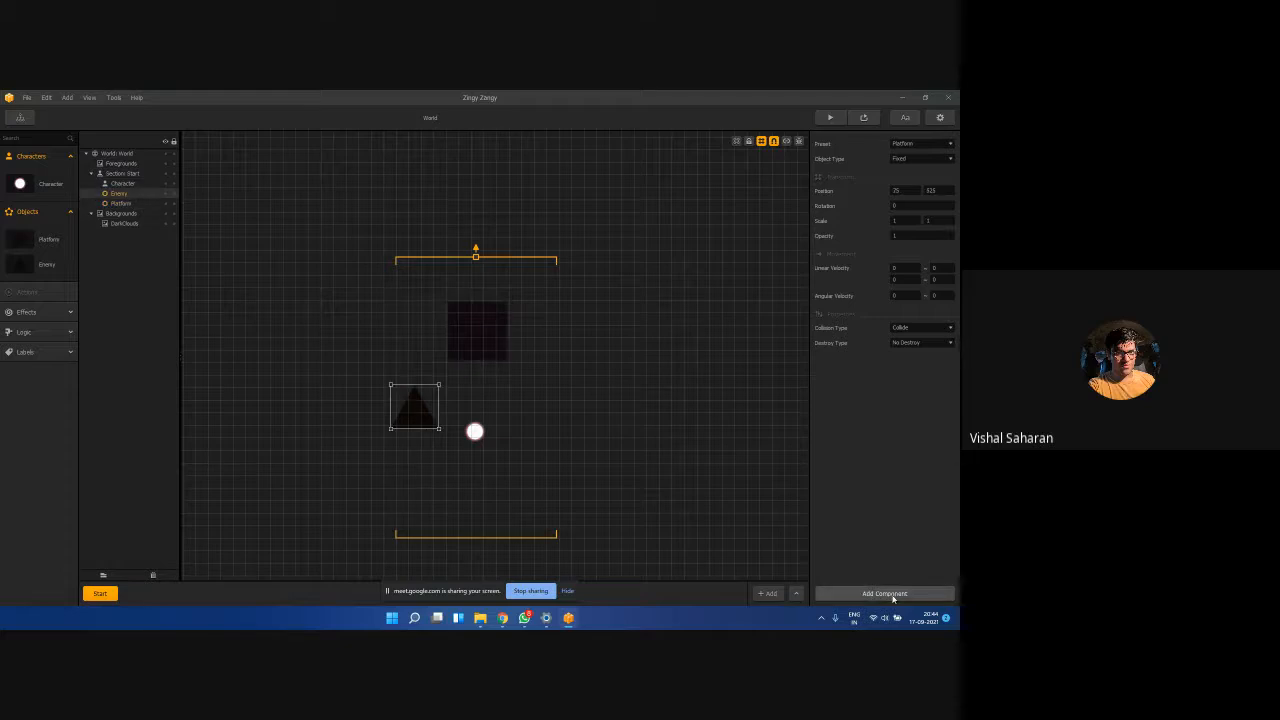
pyautogui.click(767, 593)
pyautogui.click(88, 596)
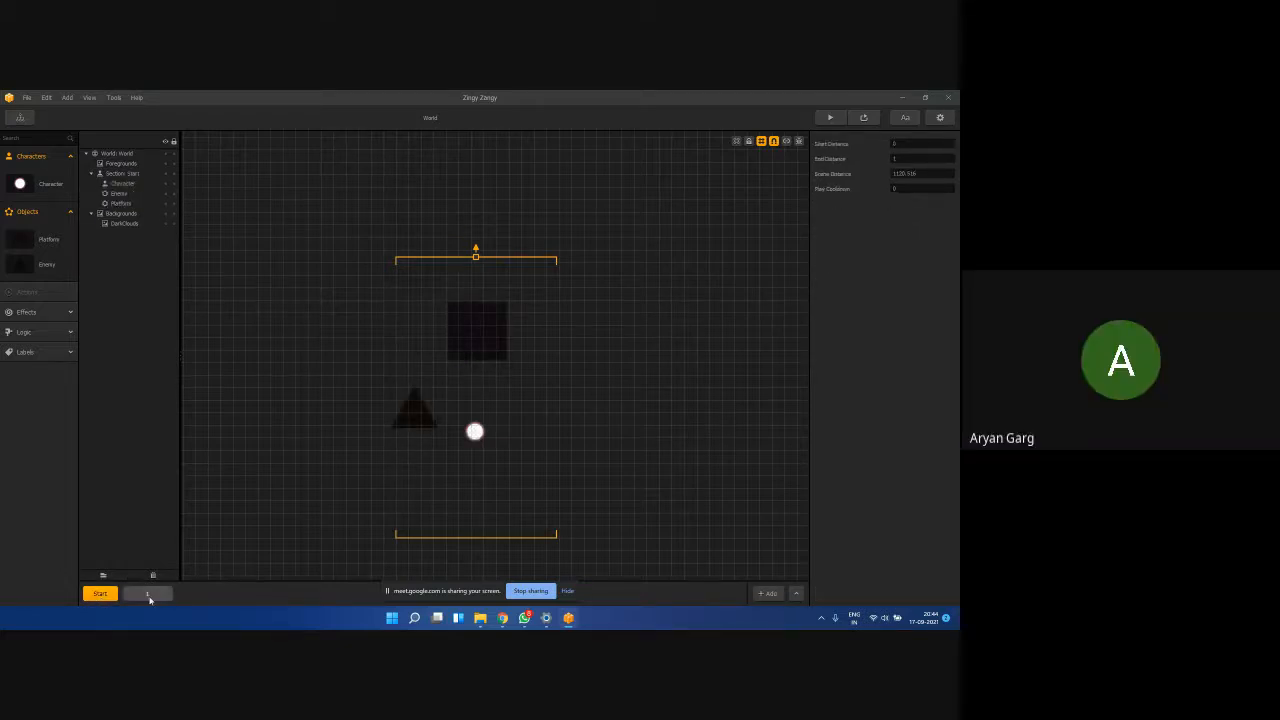
pyautogui.click(149, 597)
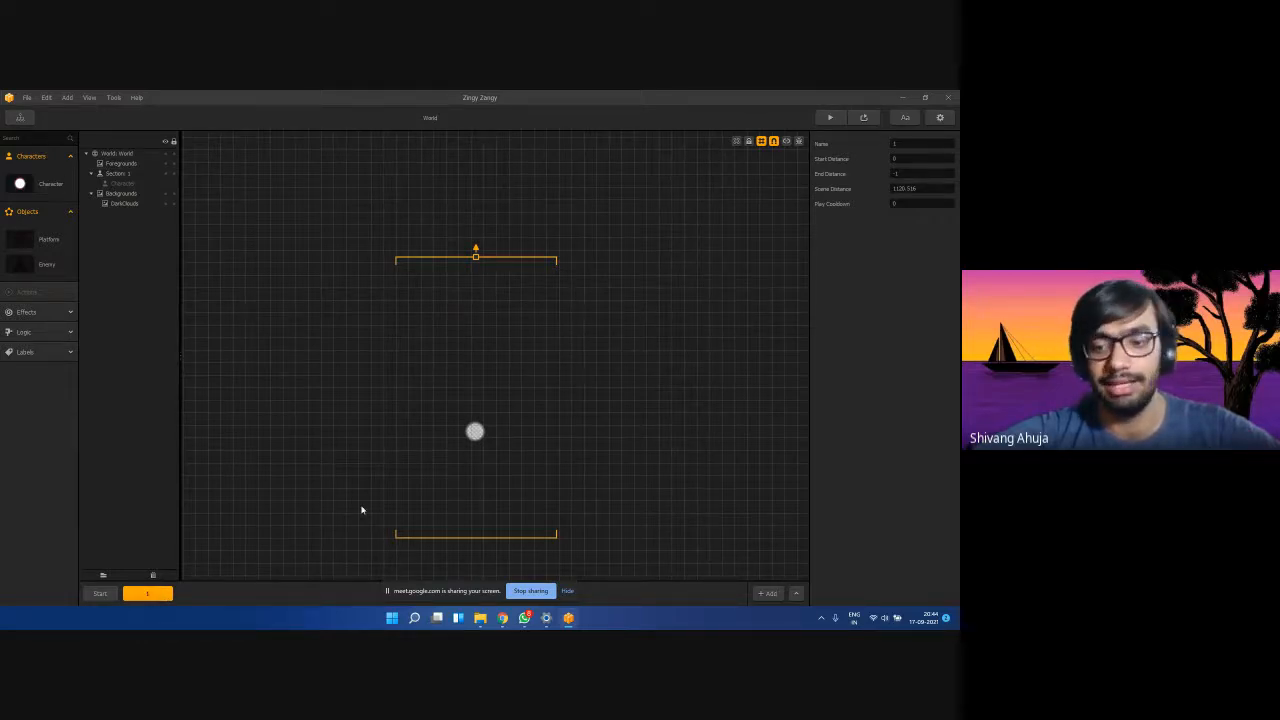
pyautogui.press('Delete')
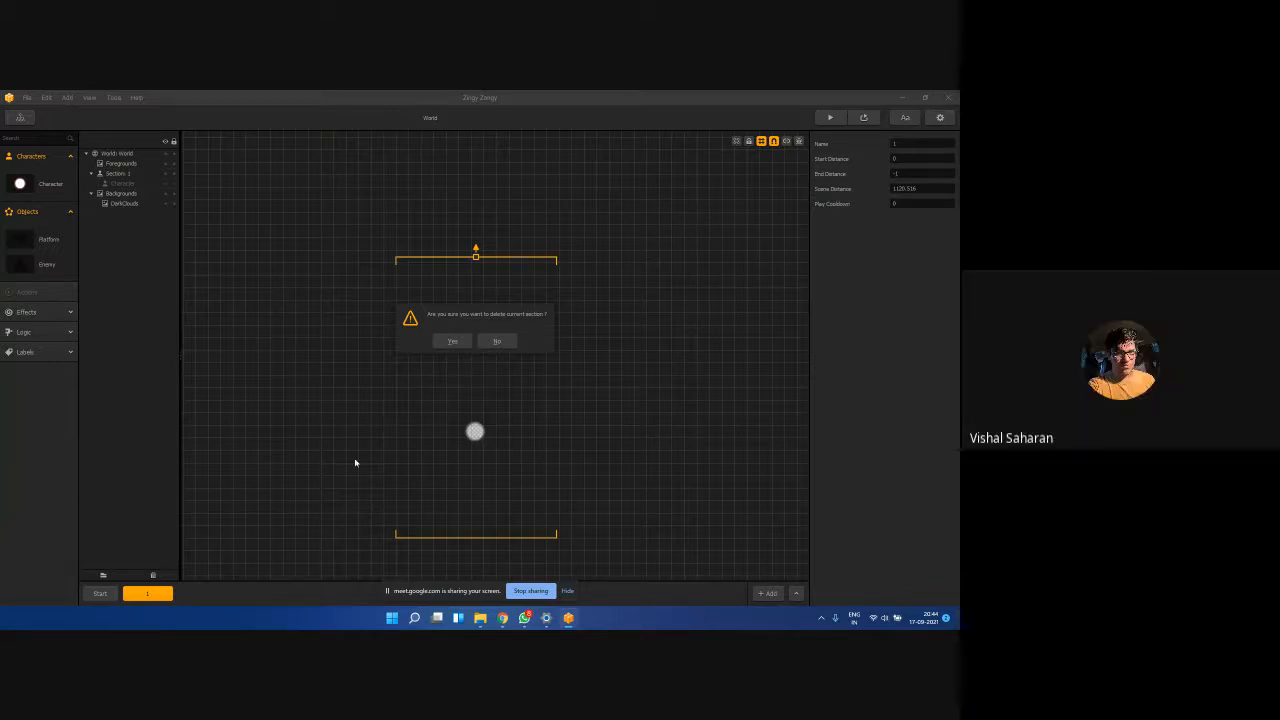
pyautogui.click(450, 341)
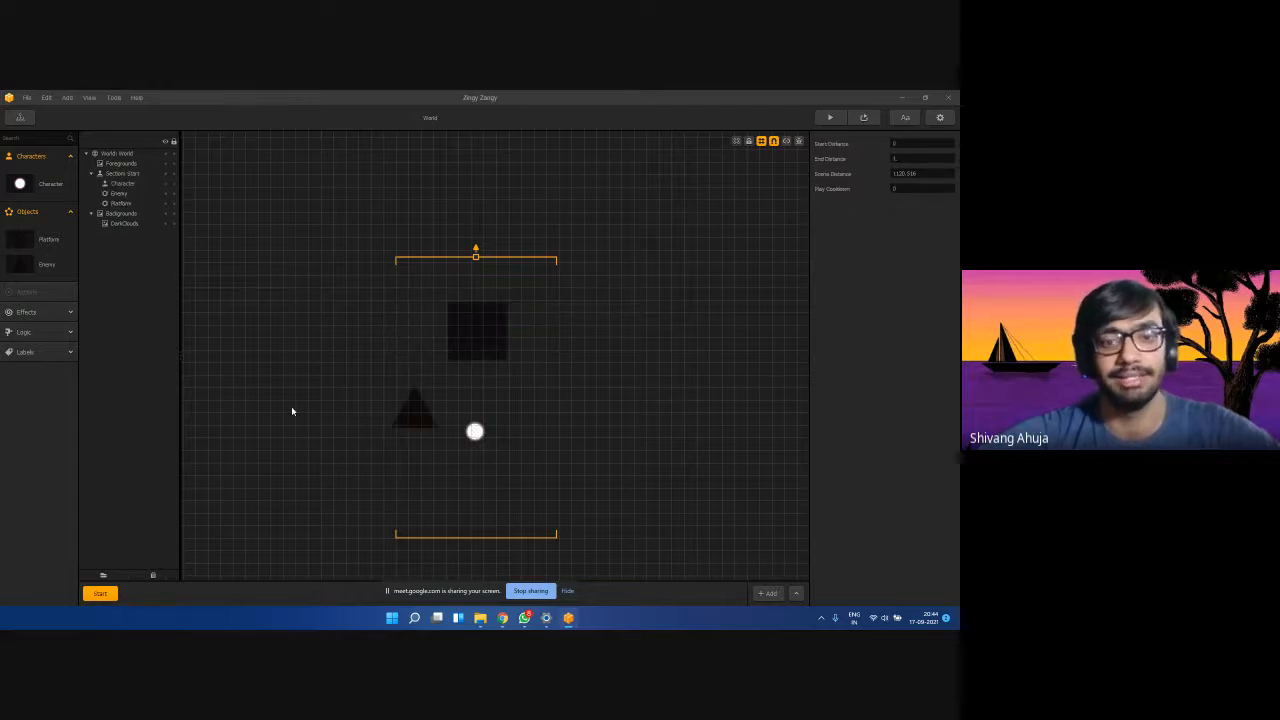
pyautogui.click(489, 335)
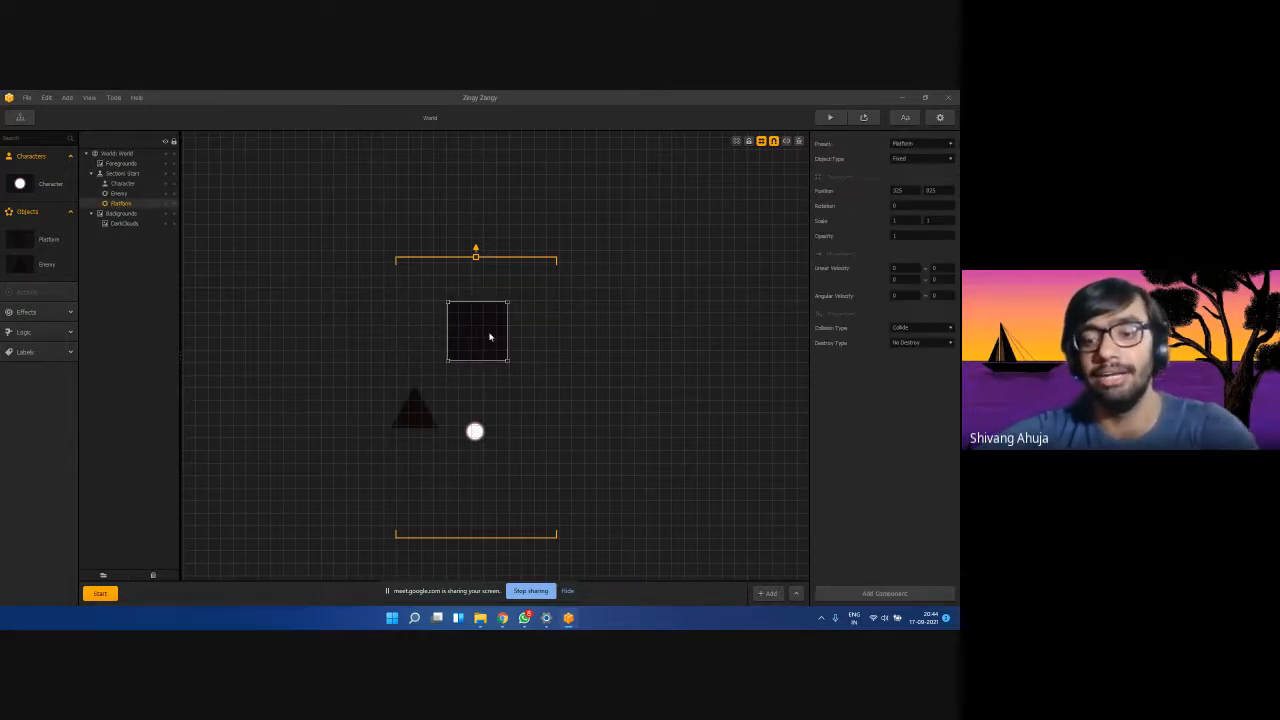
pyautogui.press('Delete')
pyautogui.click(411, 415)
pyautogui.press('Delete')
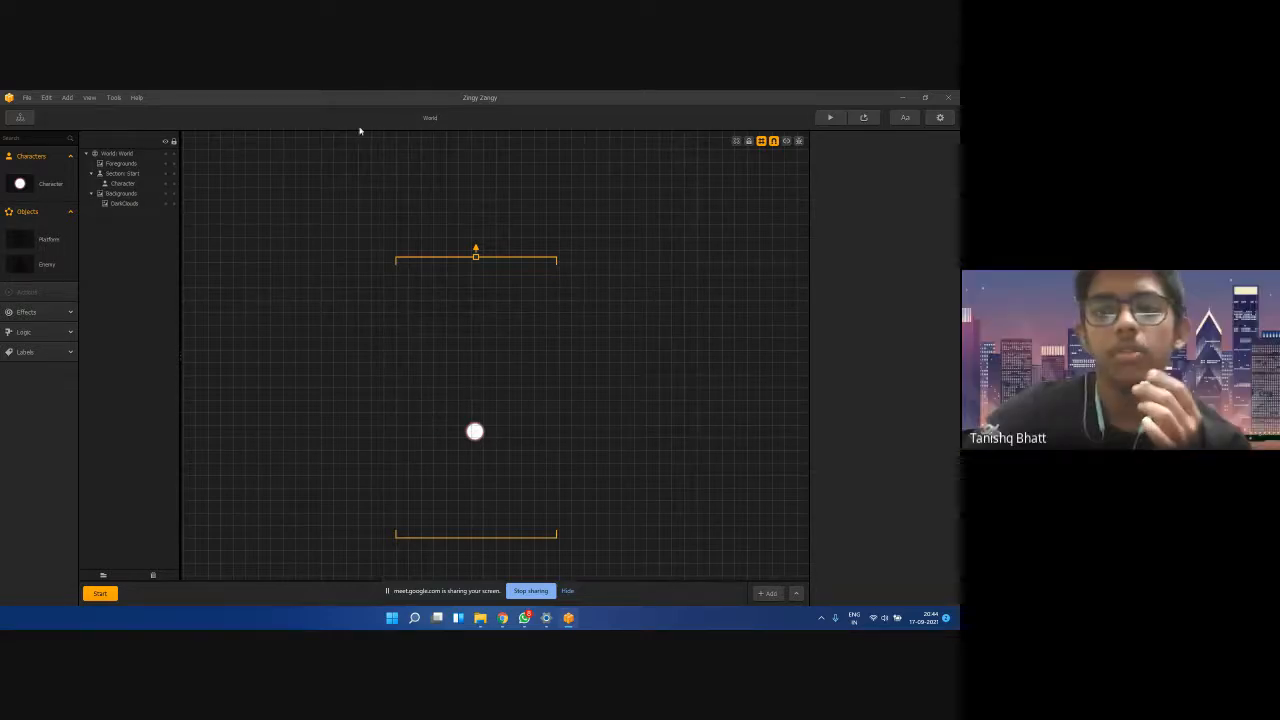
# Inspect DarkClouds and the Character, then drag the bg image from the workshop folder into the World.
pyautogui.click(133, 204)
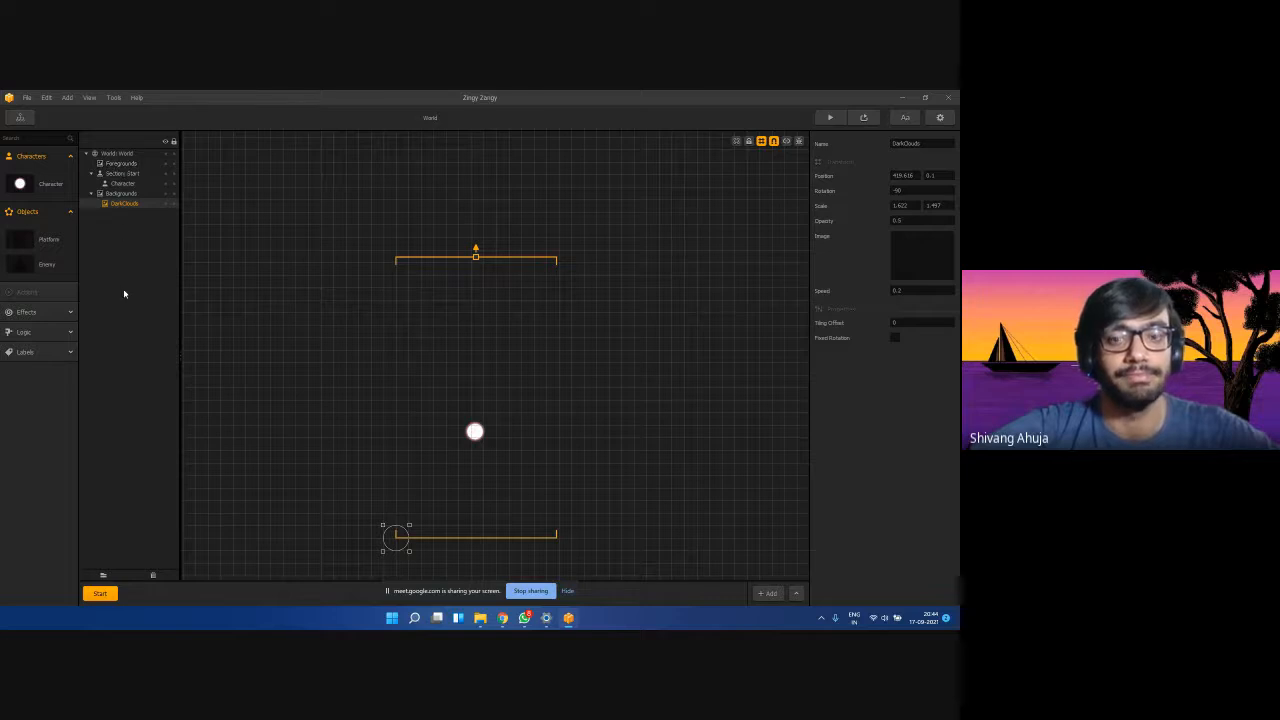
pyautogui.click(381, 361)
pyautogui.click(132, 204)
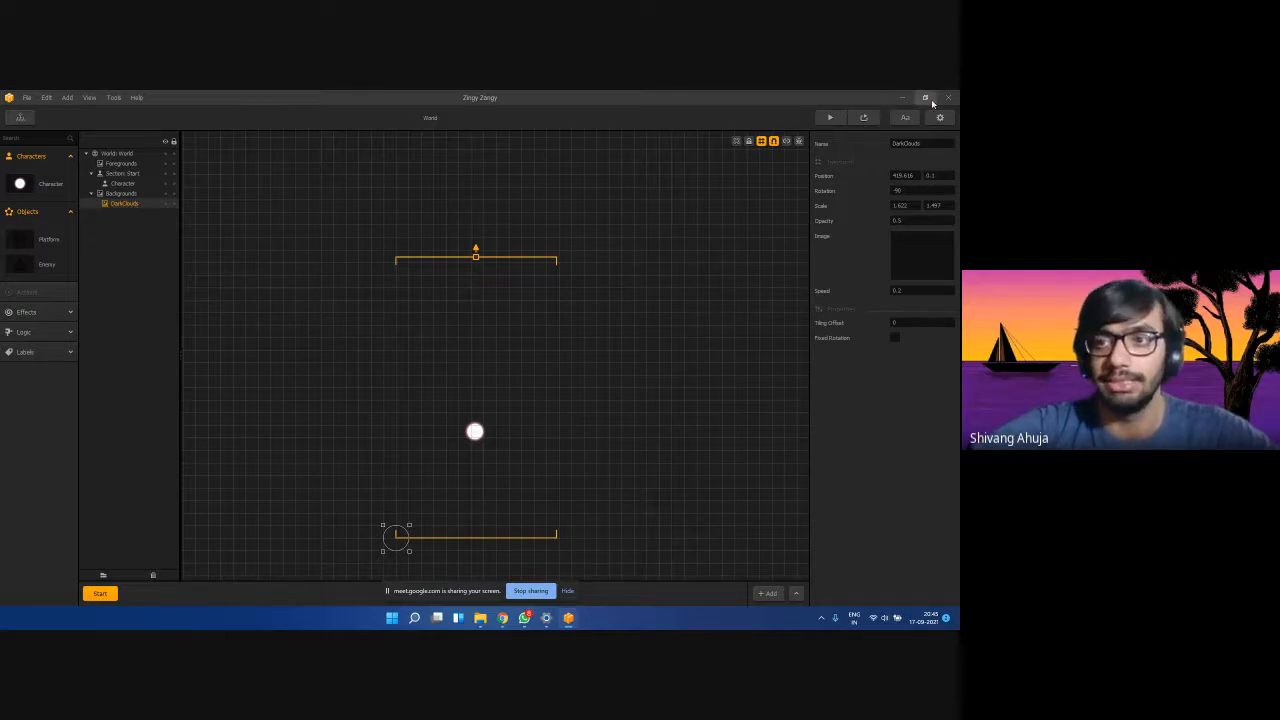
pyautogui.click(374, 414)
pyautogui.click(475, 431)
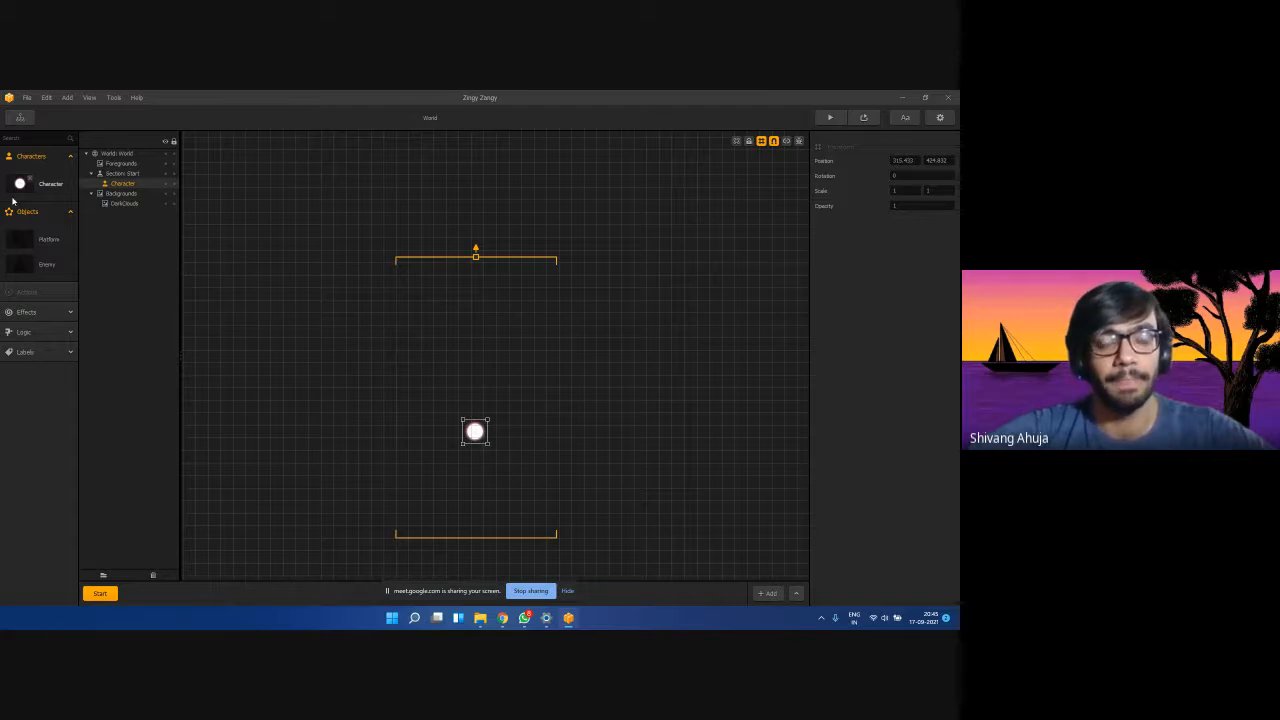
pyautogui.click(116, 205)
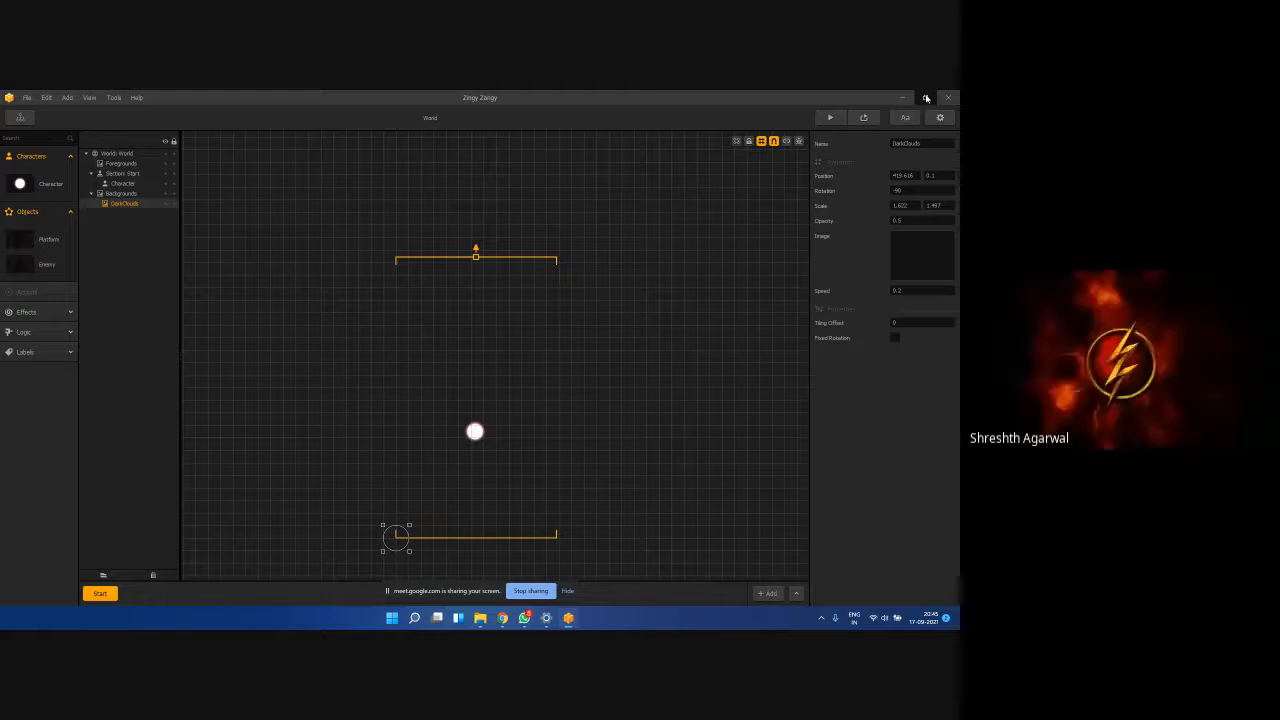
pyautogui.click(926, 97)
pyautogui.moveTo(99, 255); pyautogui.dragTo(766, 402)
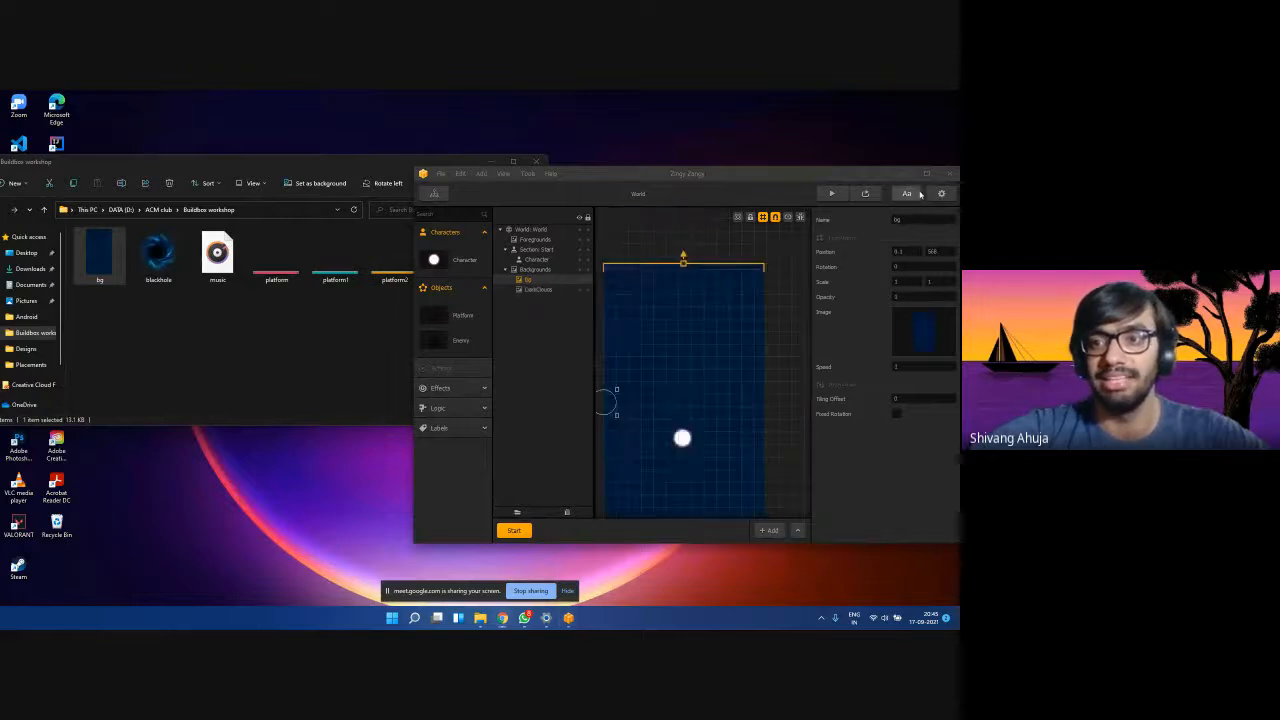
# Maximise the editor and delete the bg background layer, leaving DarkClouds.
pyautogui.press('super+Up')
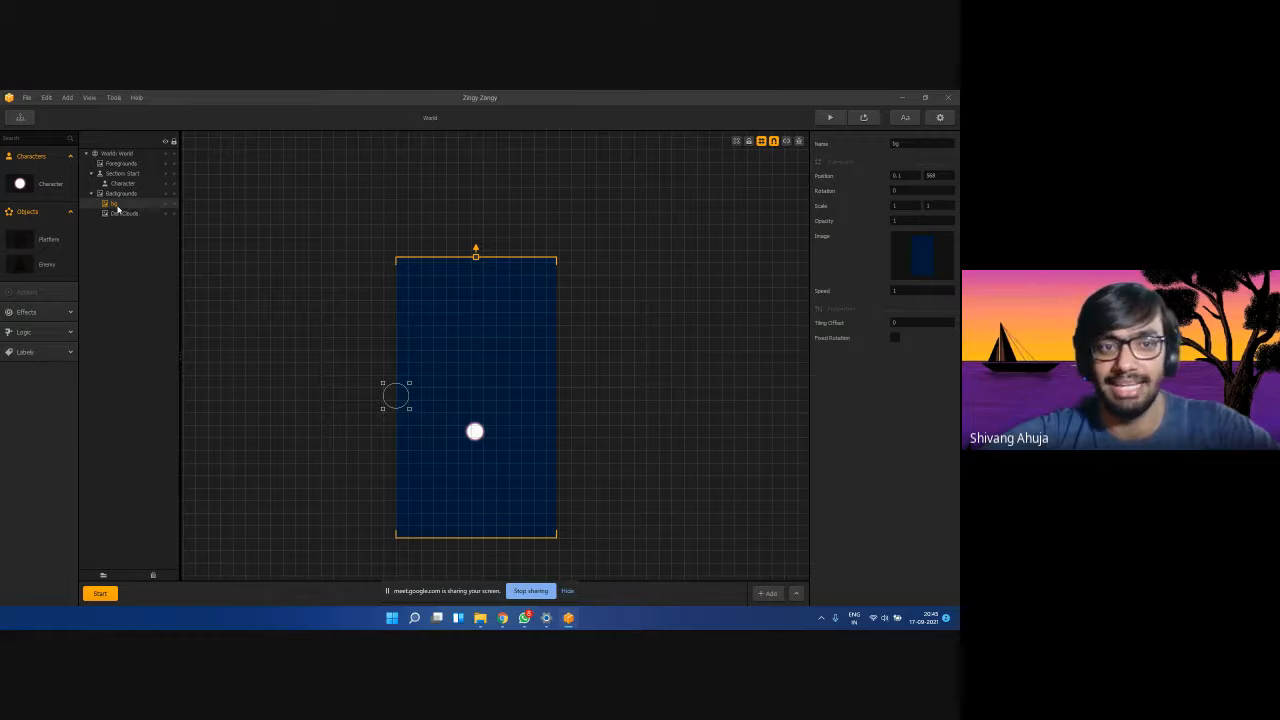
pyautogui.click(122, 174)
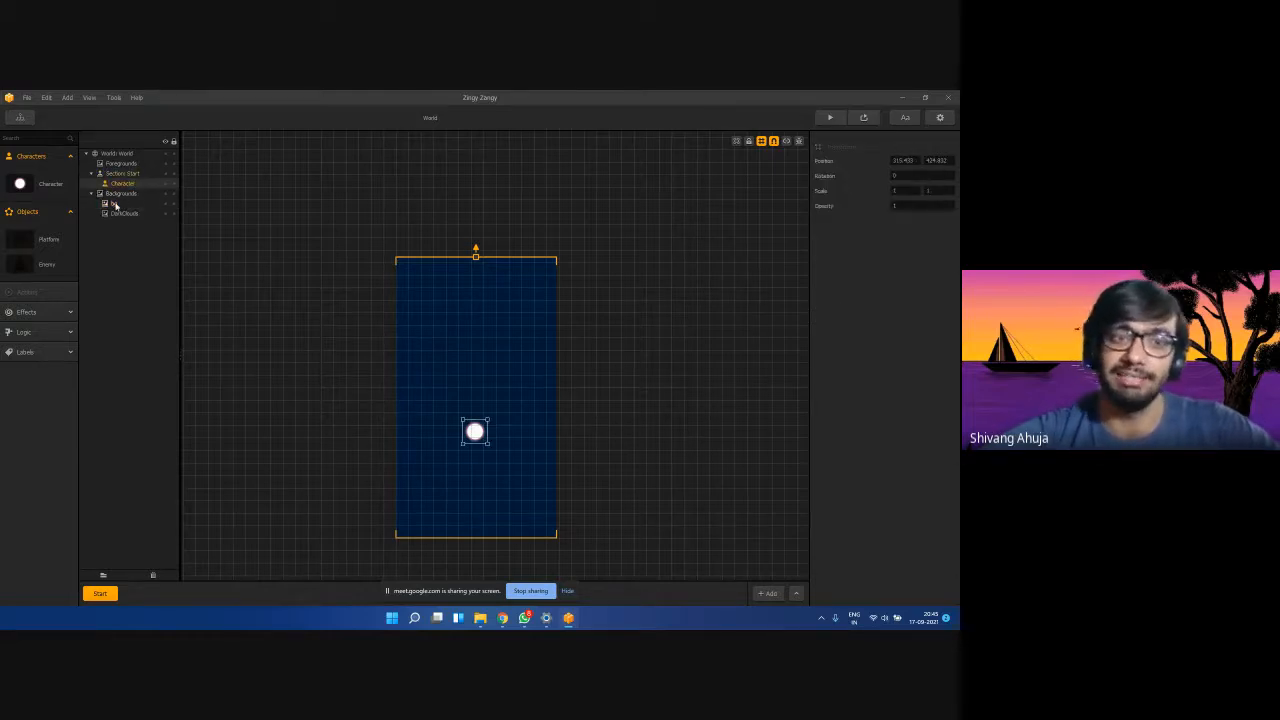
pyautogui.click(113, 204)
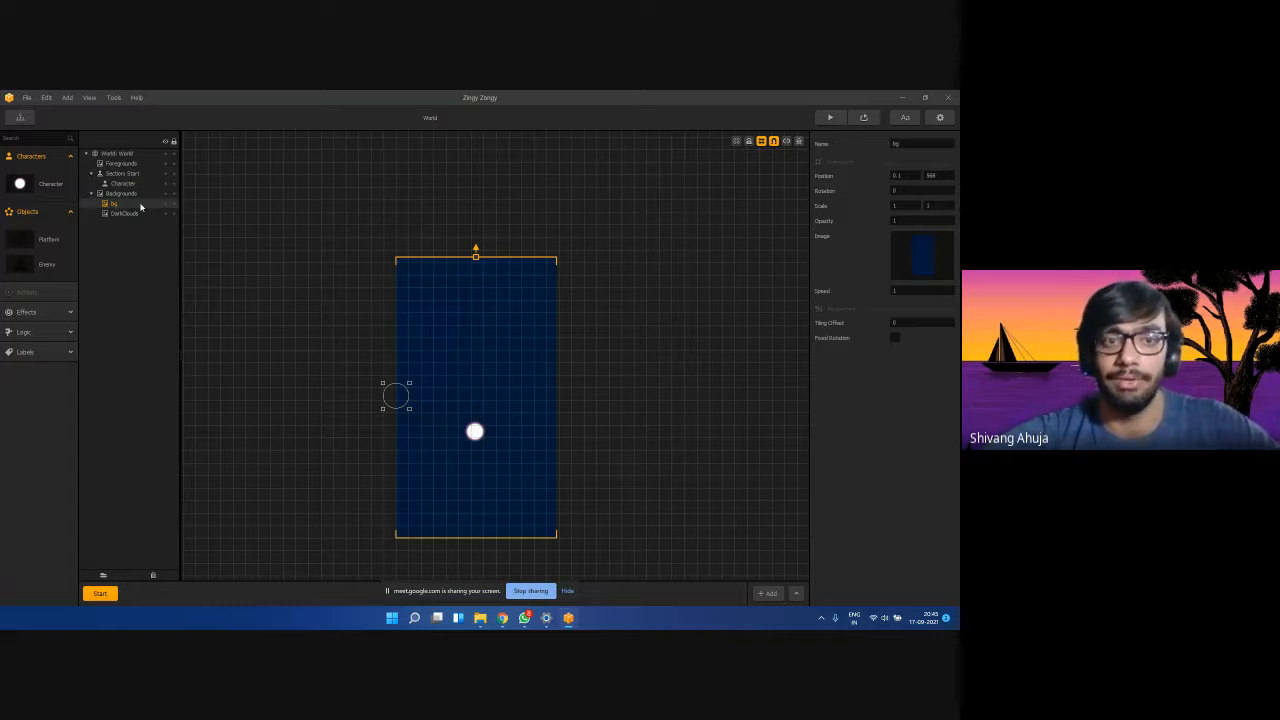
pyautogui.press('Delete')
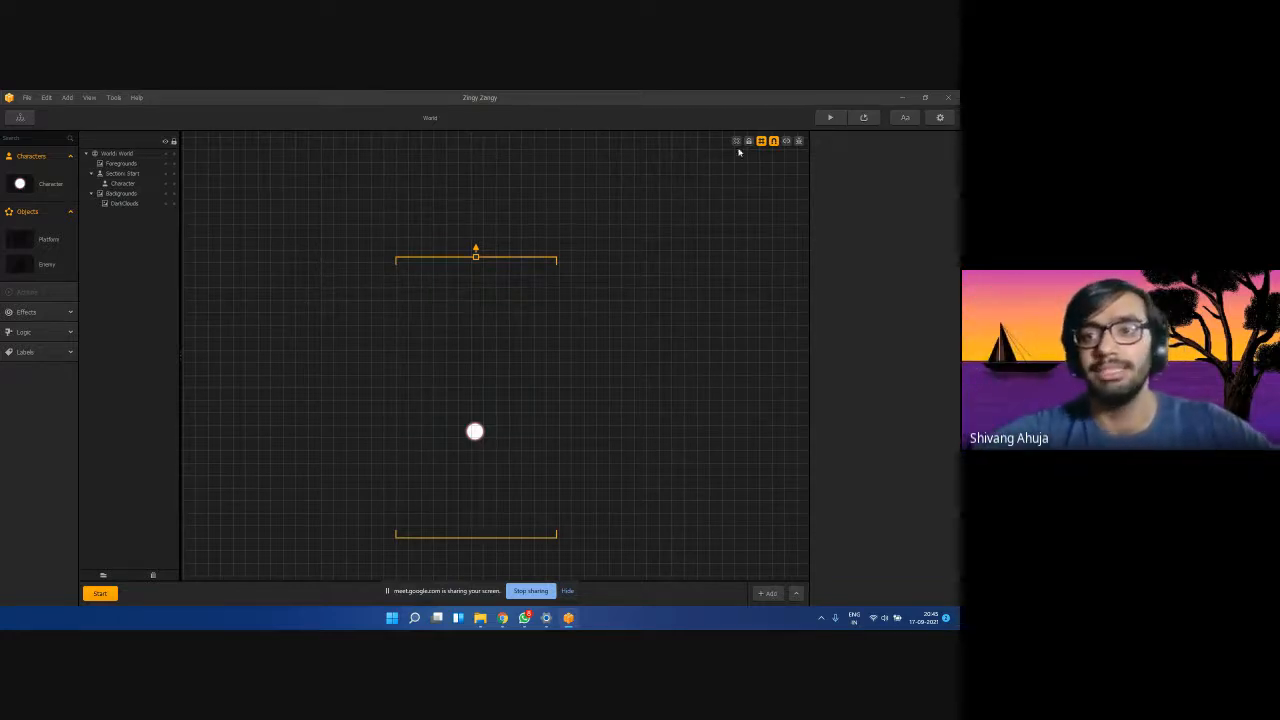
# Restore the Buildbox editor to a smaller window, nudge it up-left, and check the DarkClouds layer.
pyautogui.click(927, 97)
pyautogui.moveTo(722, 179); pyautogui.dragTo(705, 168)
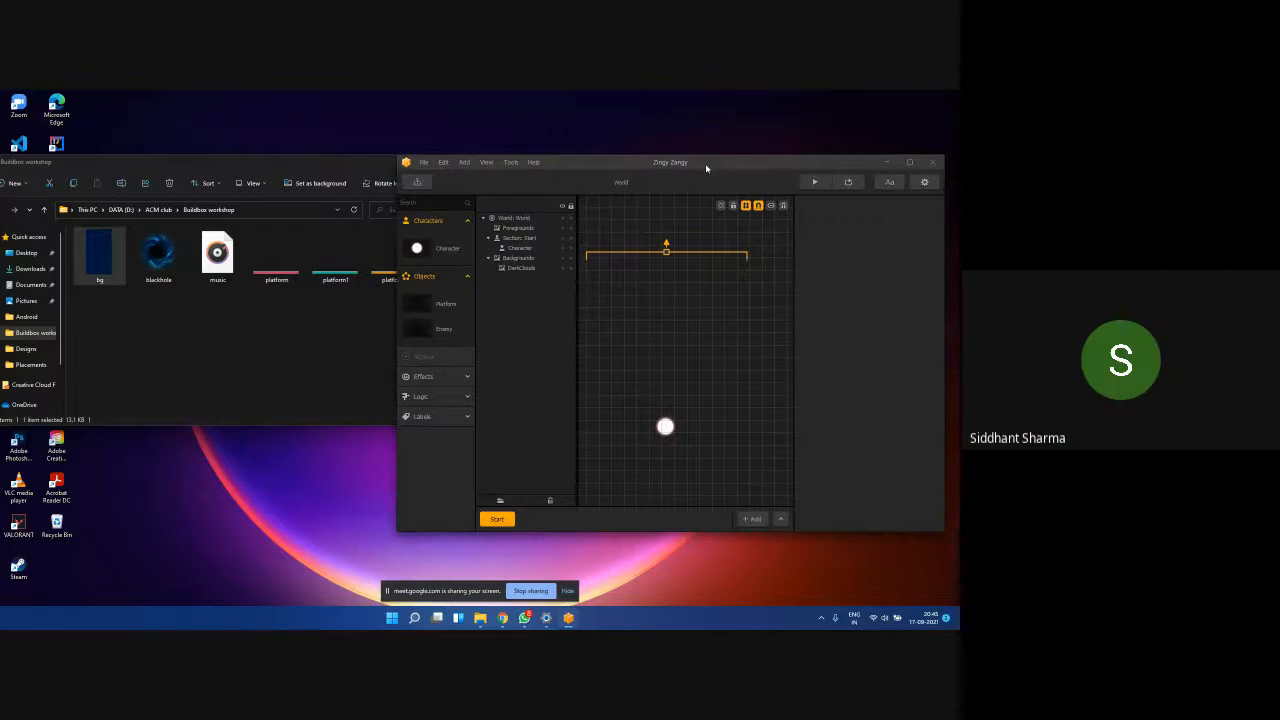
pyautogui.scroll(-3, 689, 300)
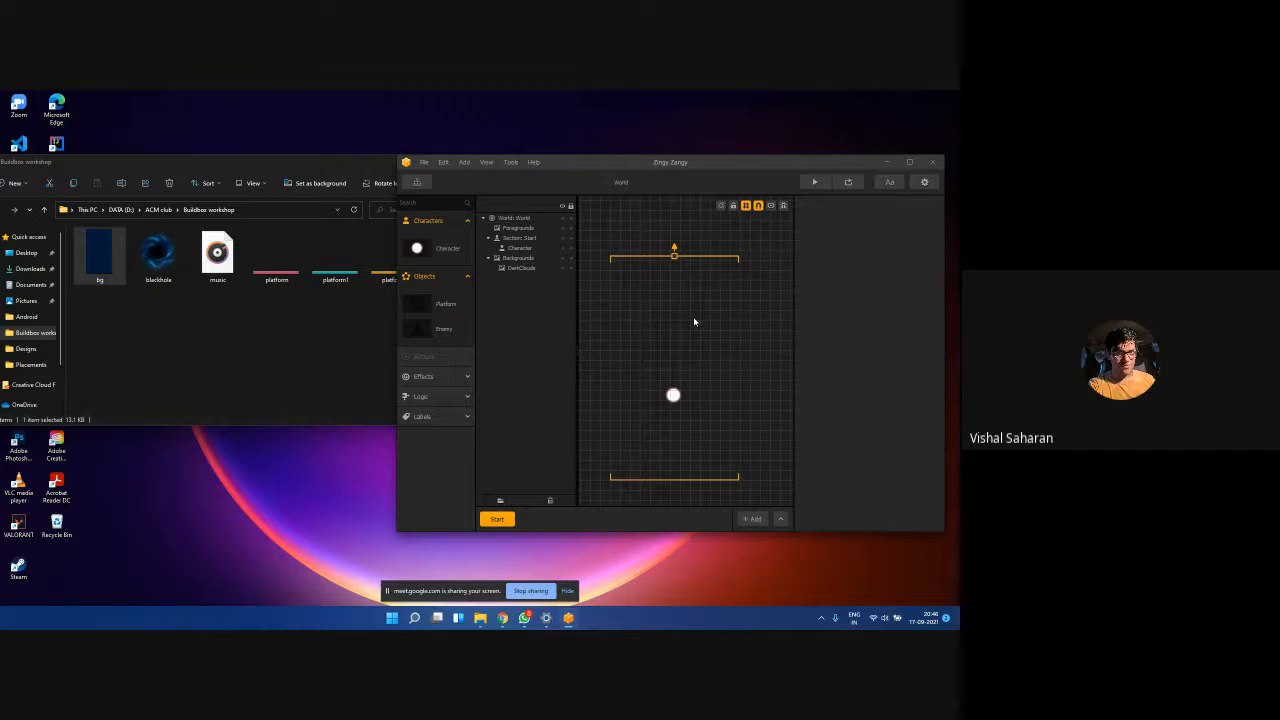
pyautogui.click(522, 269)
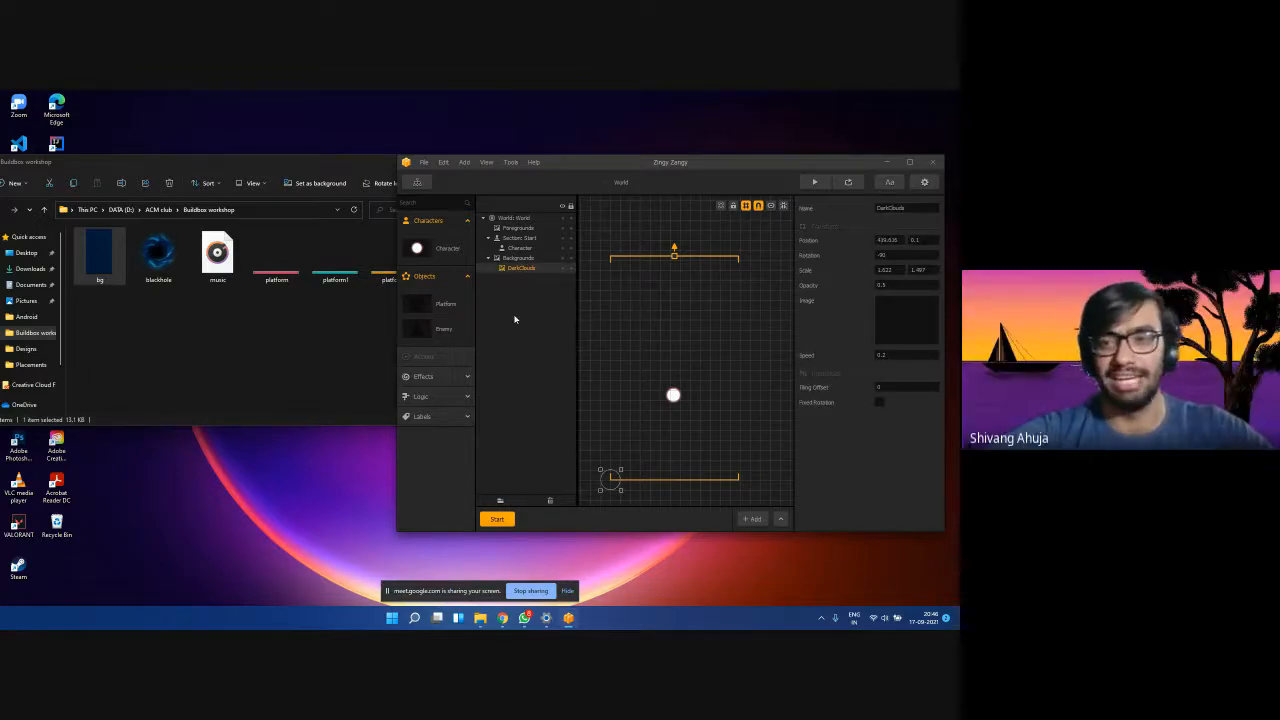
pyautogui.click(519, 248)
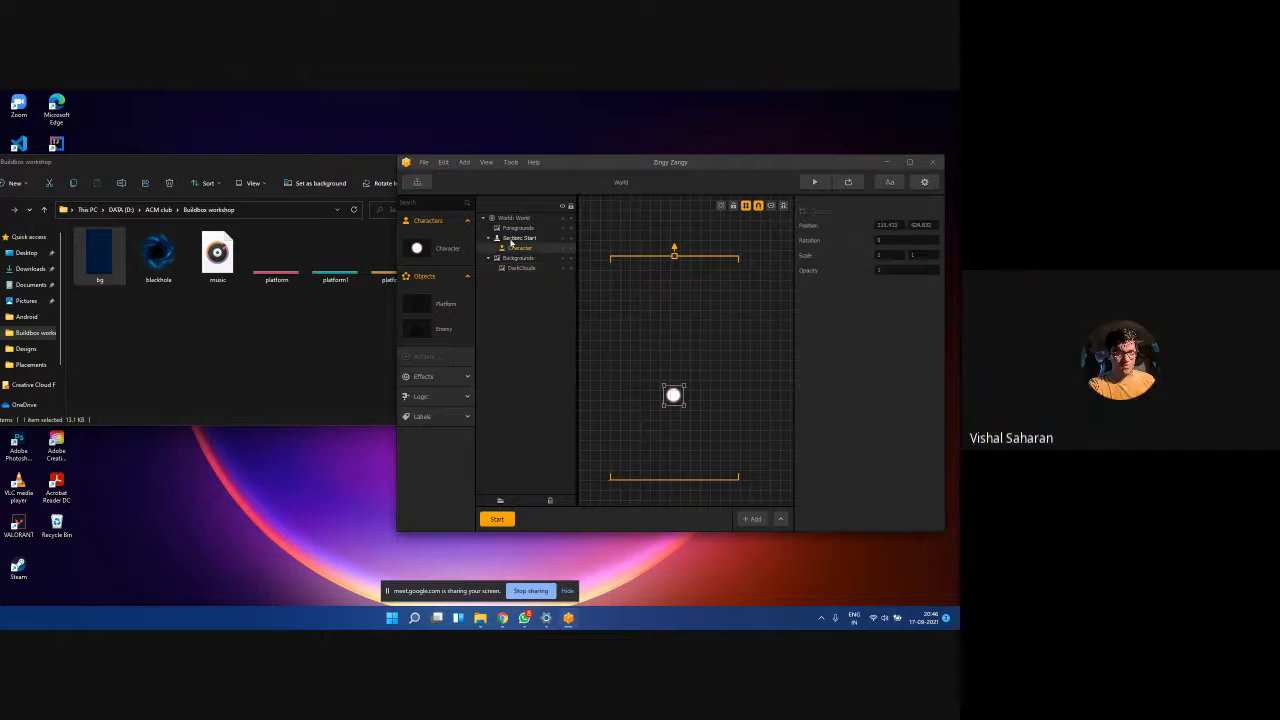
pyautogui.click(520, 269)
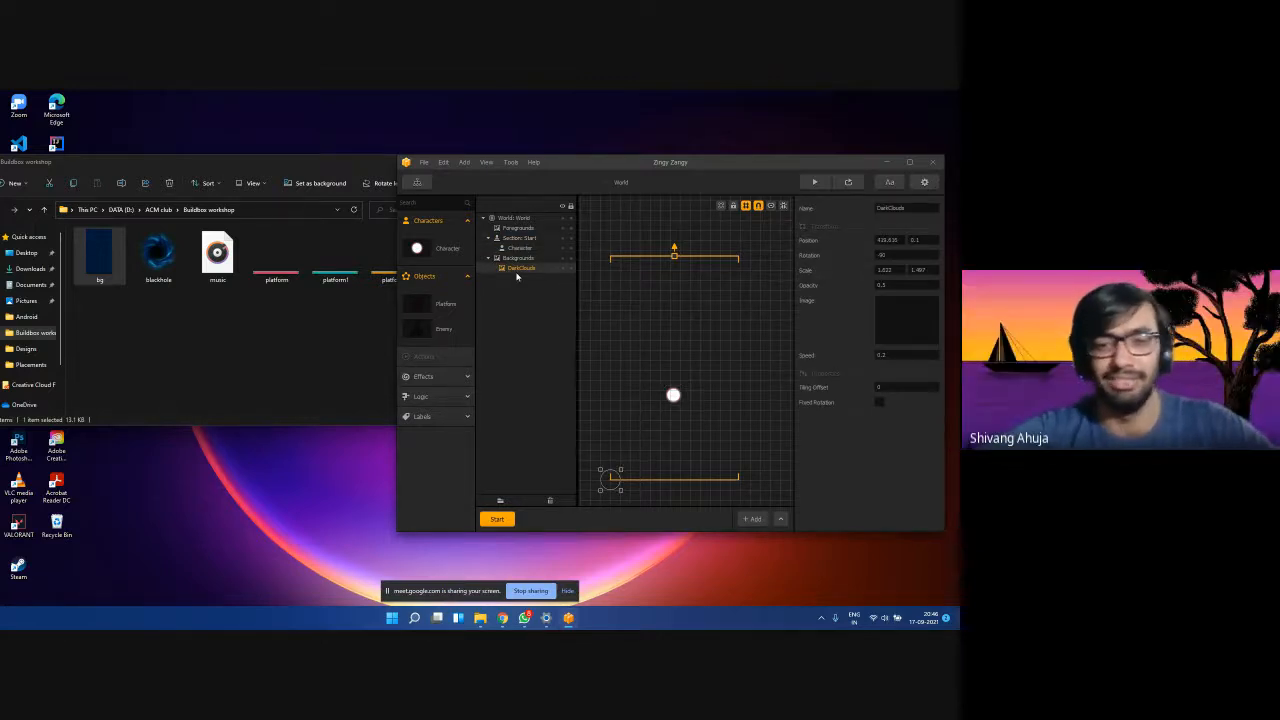
pyautogui.click(521, 248)
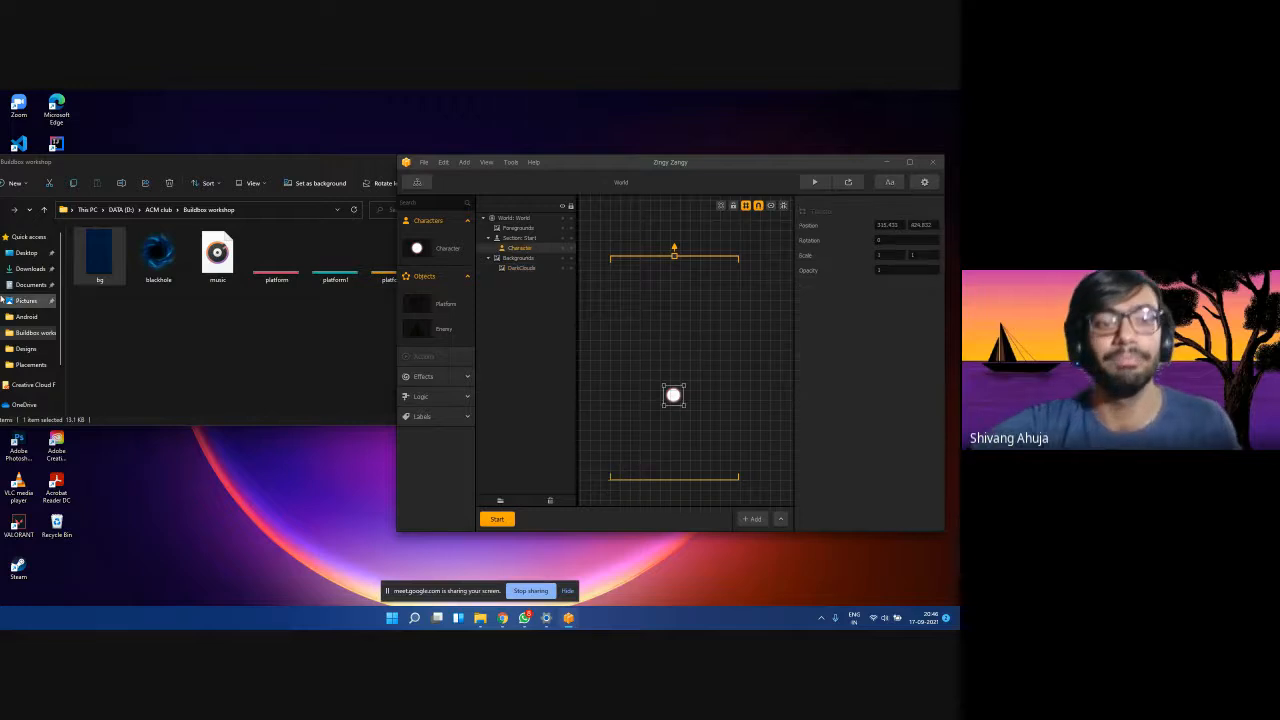
# Bring File Explorer's Buildbox workshop folder beside the editor and select the bg image file.
pyautogui.click(237, 378)
pyautogui.click(566, 320)
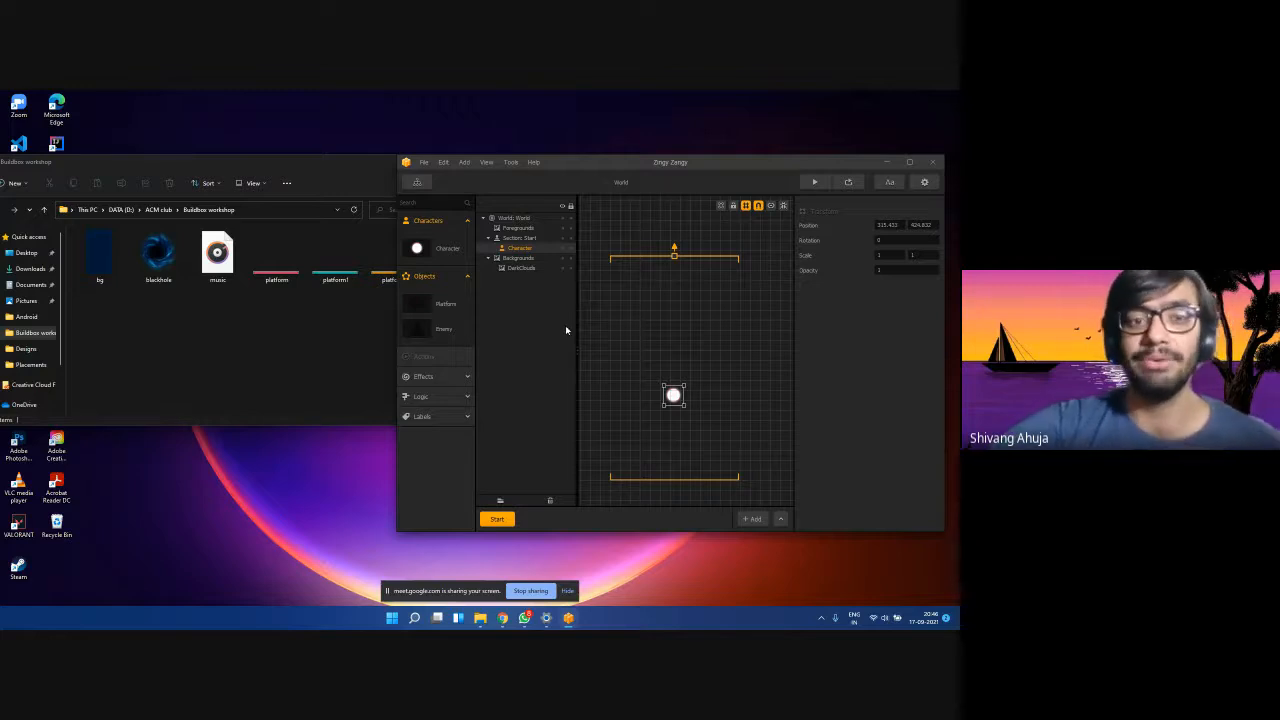
pyautogui.click(336, 175)
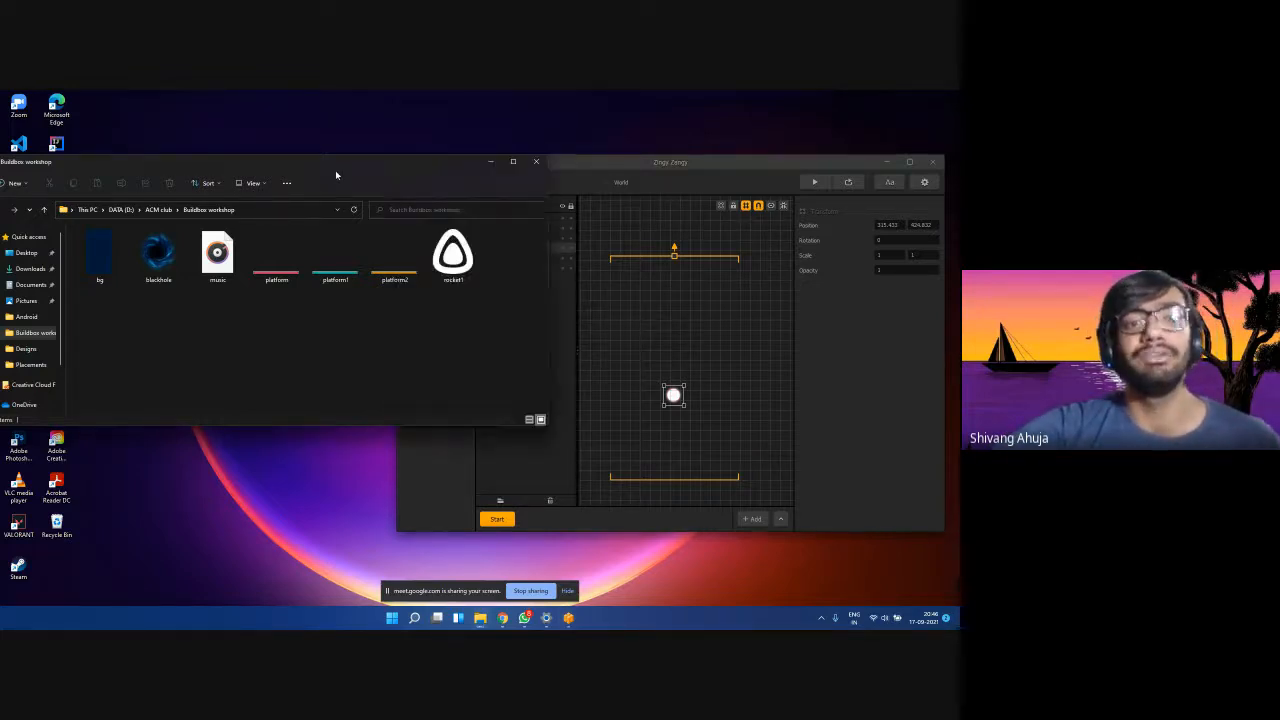
pyautogui.click(99, 256)
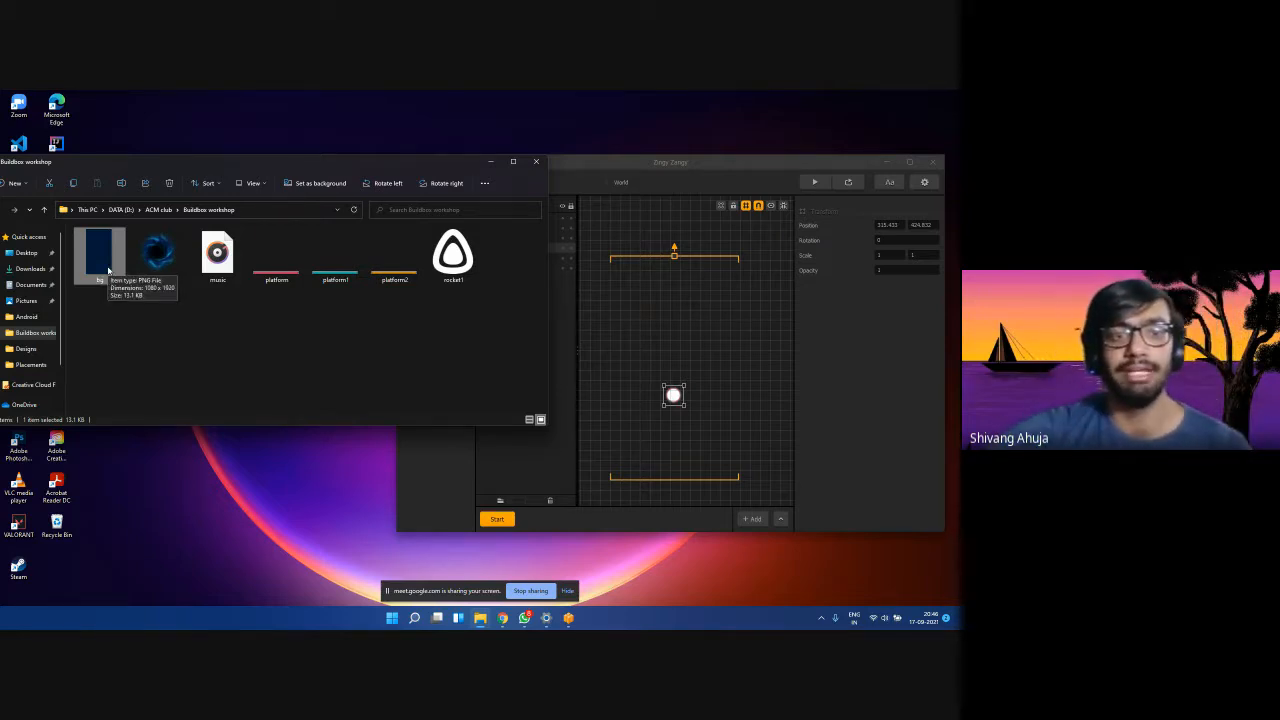
pyautogui.moveTo(446, 339); pyautogui.dragTo(89, 253)
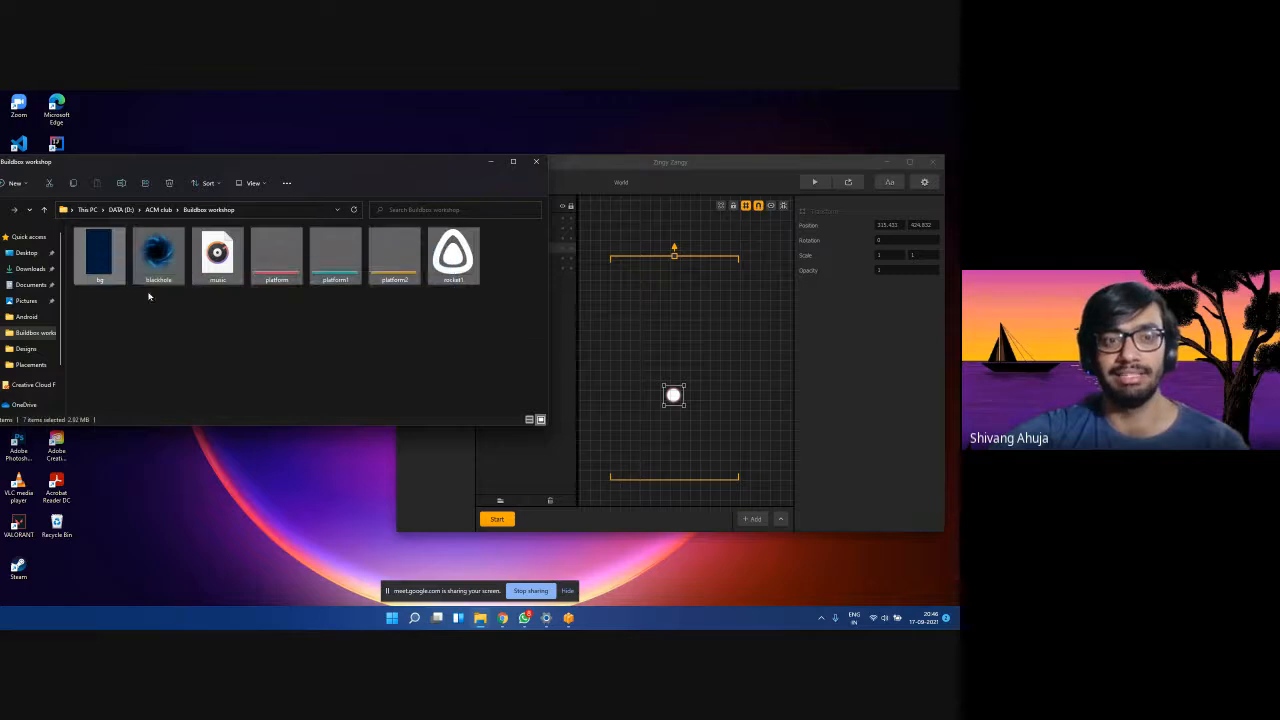
pyautogui.click(179, 306)
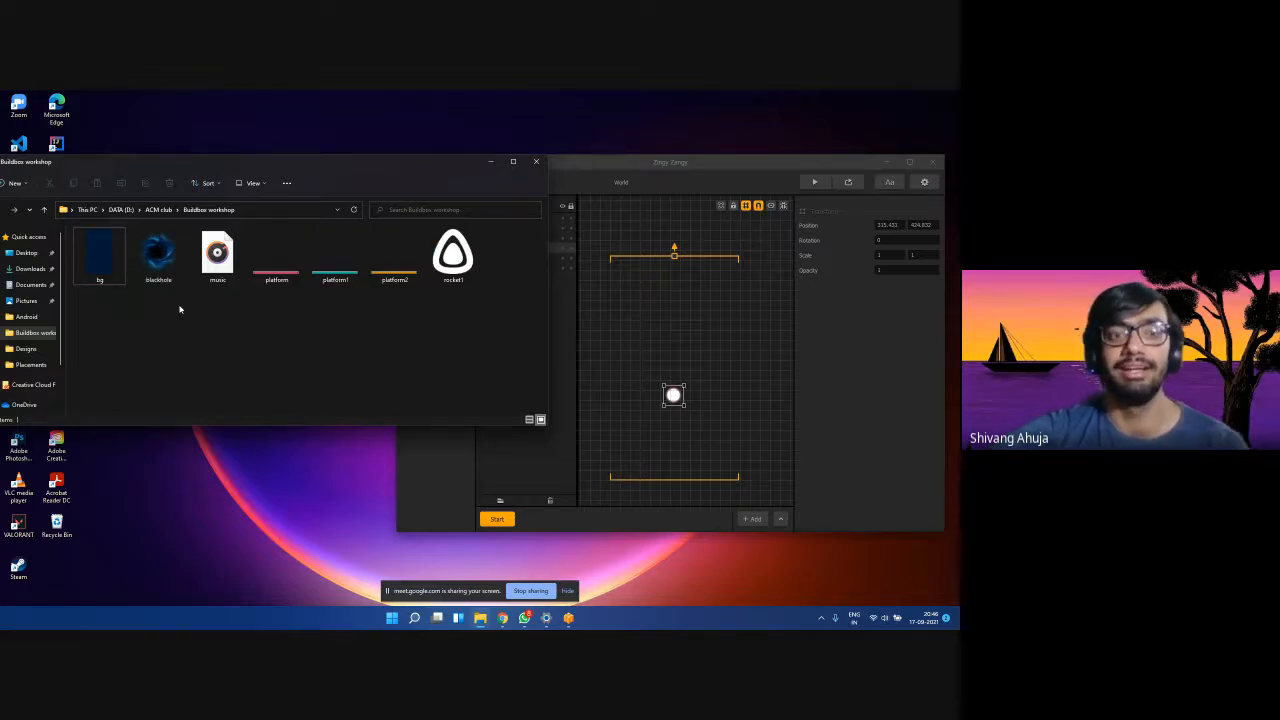
pyautogui.click(107, 268)
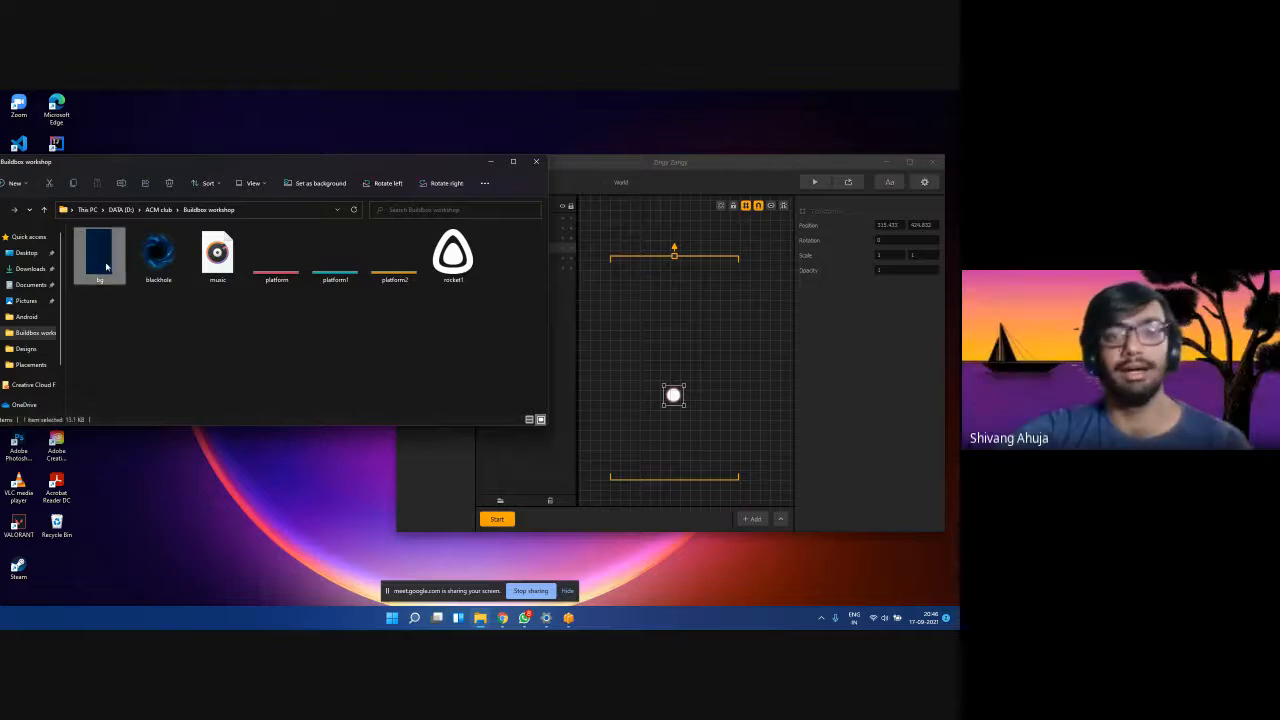
pyautogui.click(812, 198)
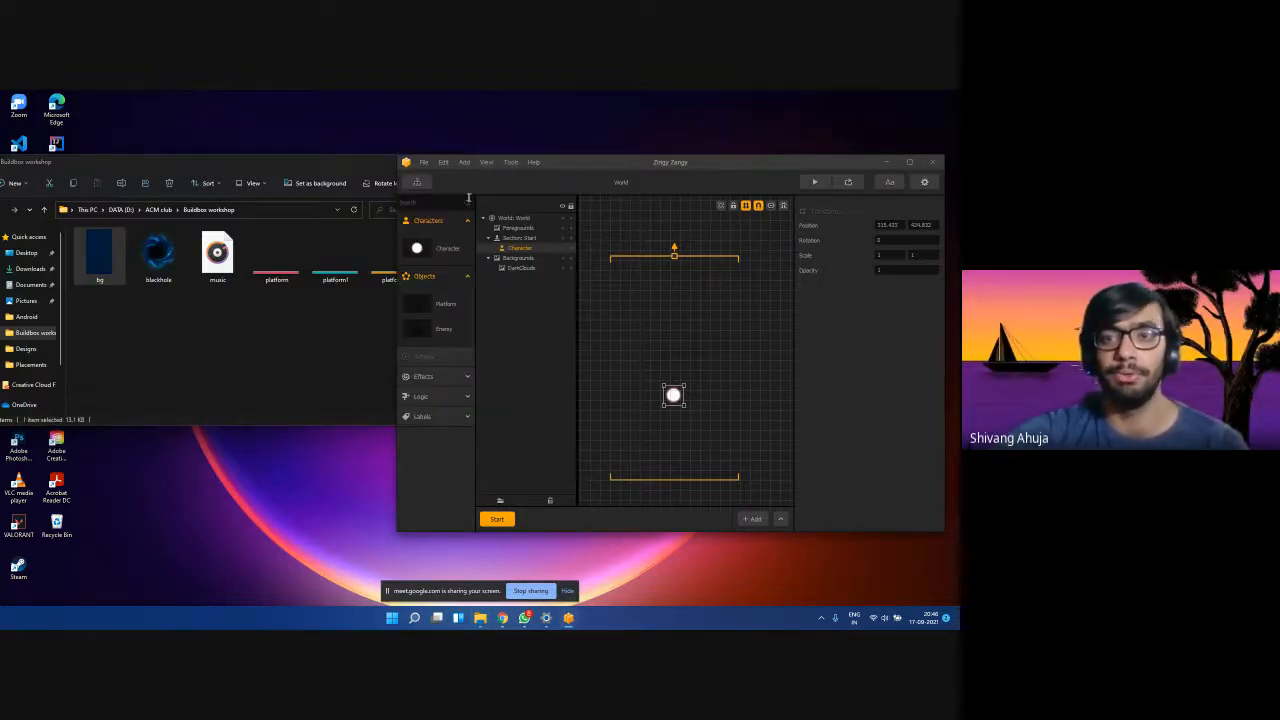
pyautogui.click(74, 302)
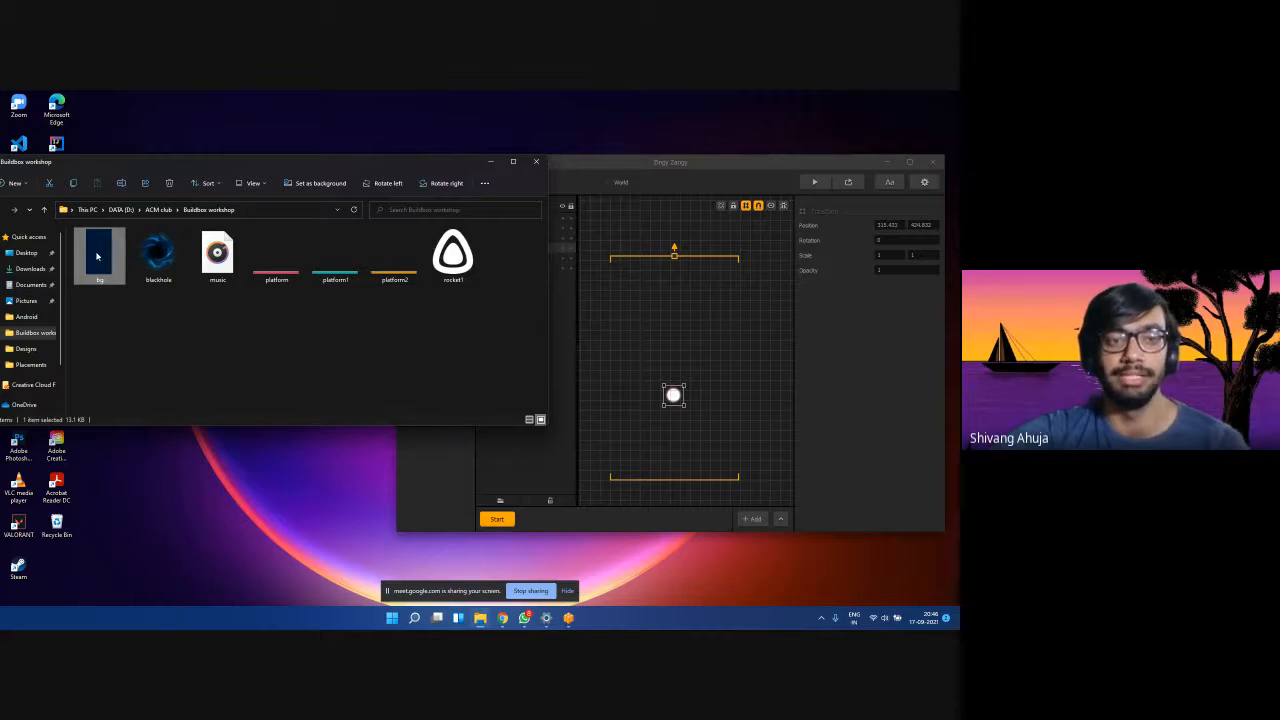
# Drop bg.png into the World as its background, select it, then bring up the Meet call.
pyautogui.moveTo(99, 260); pyautogui.dragTo(736, 405)
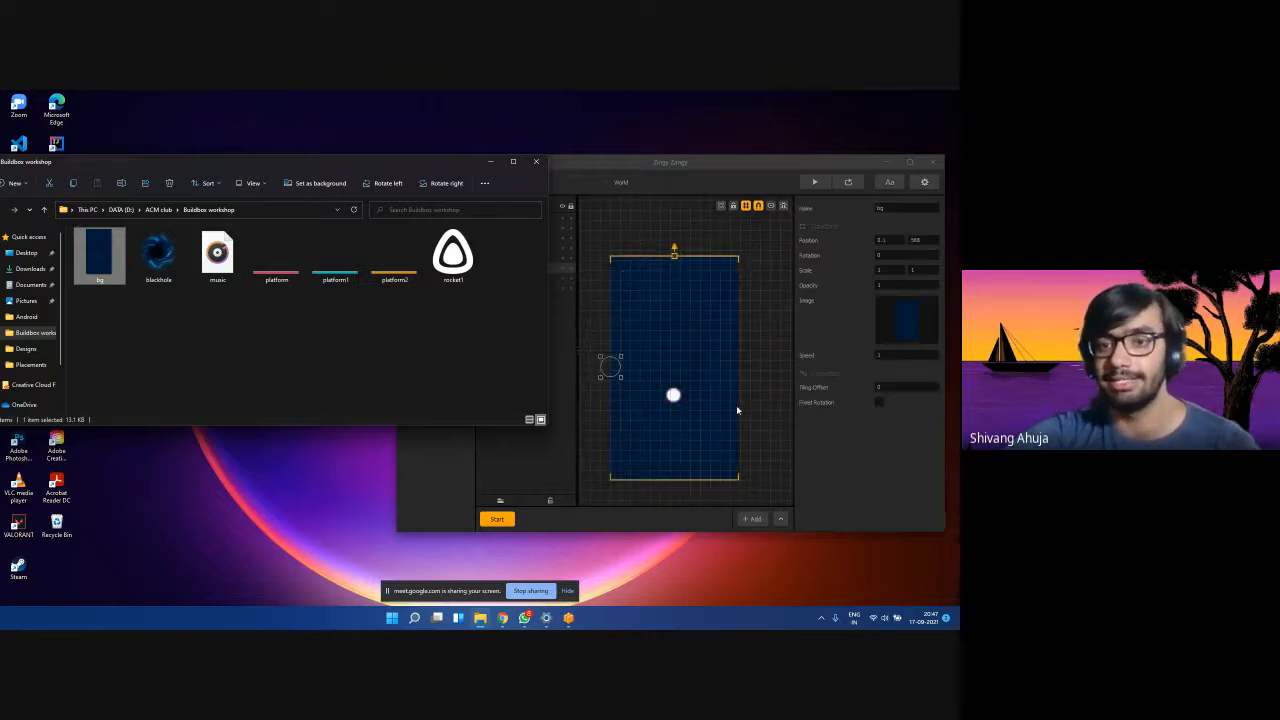
pyautogui.click(717, 167)
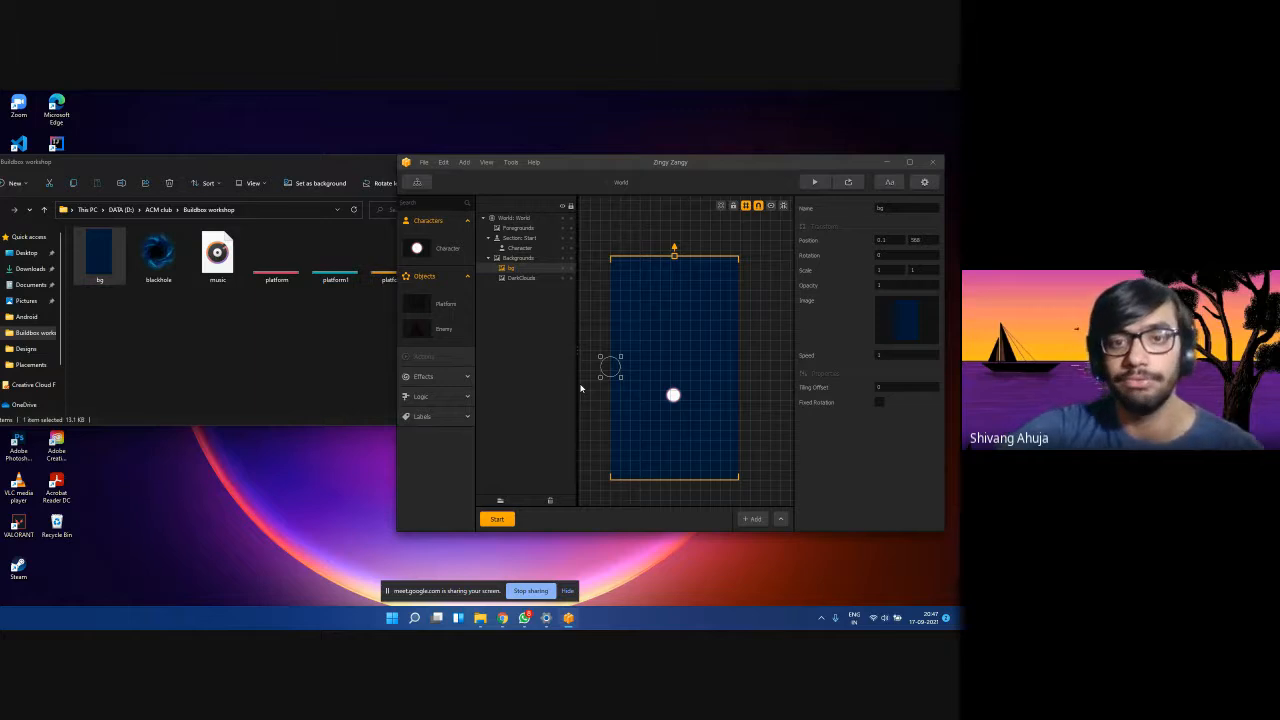
pyautogui.click(522, 261)
pyautogui.click(507, 268)
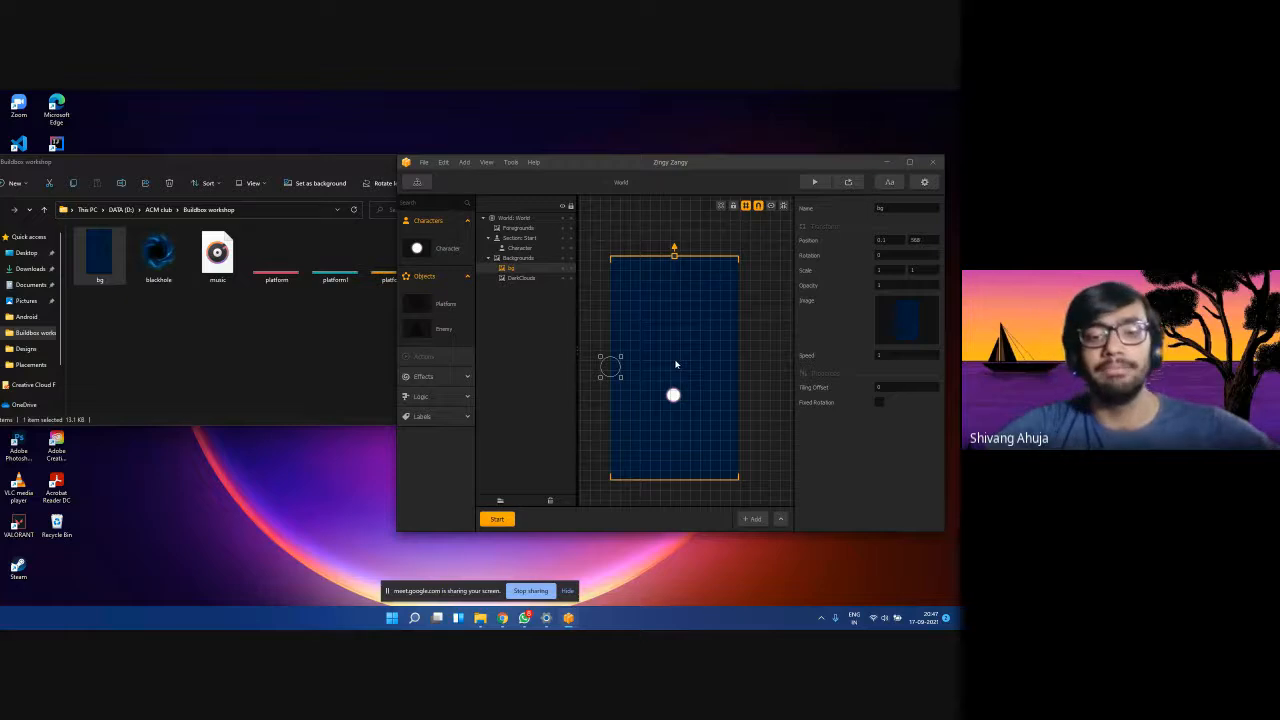
pyautogui.moveTo(503, 619)
pyautogui.click(452, 566)
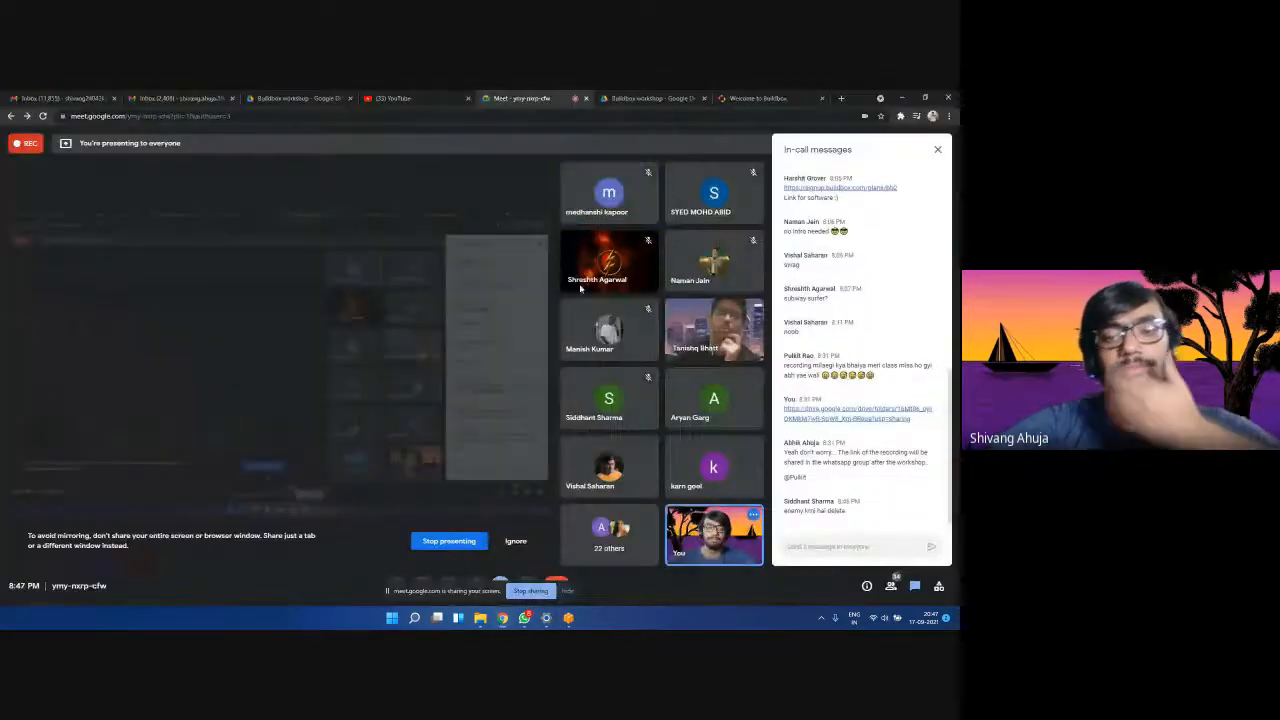
# Minimize the Meet window, select the bg file in Explorer, then return to Meet.
pyautogui.click(910, 96)
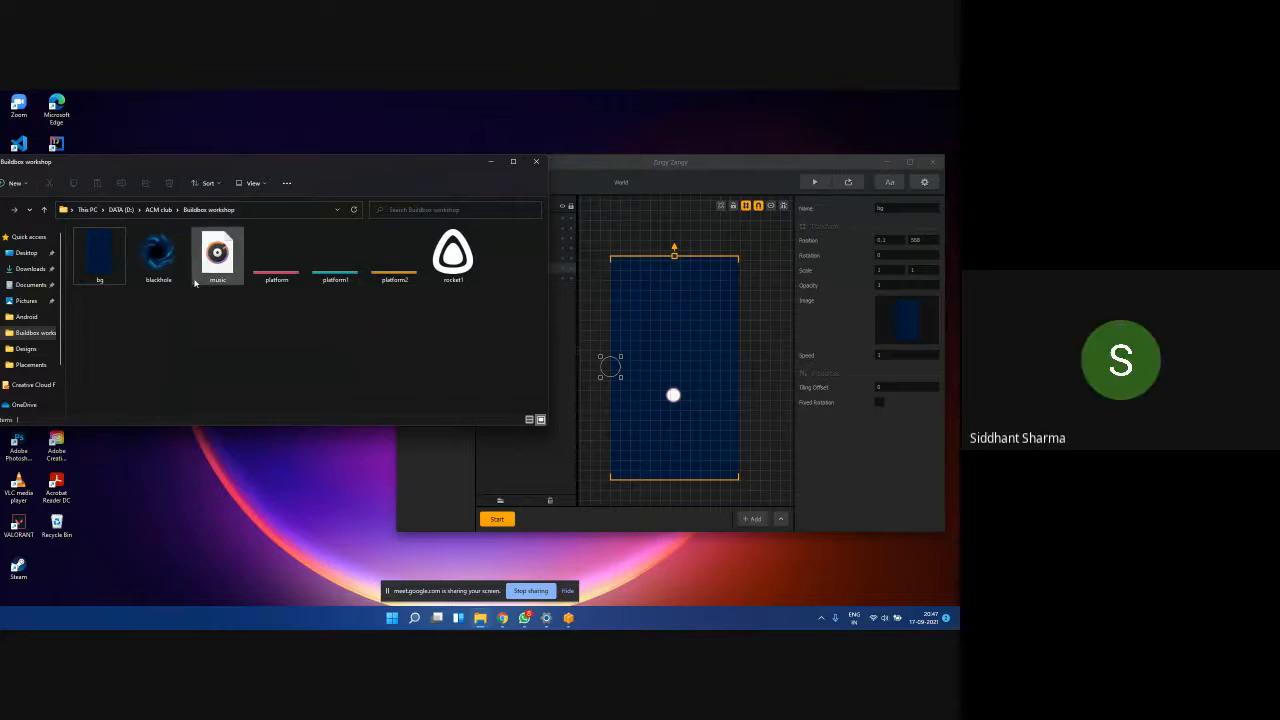
pyautogui.click(107, 258)
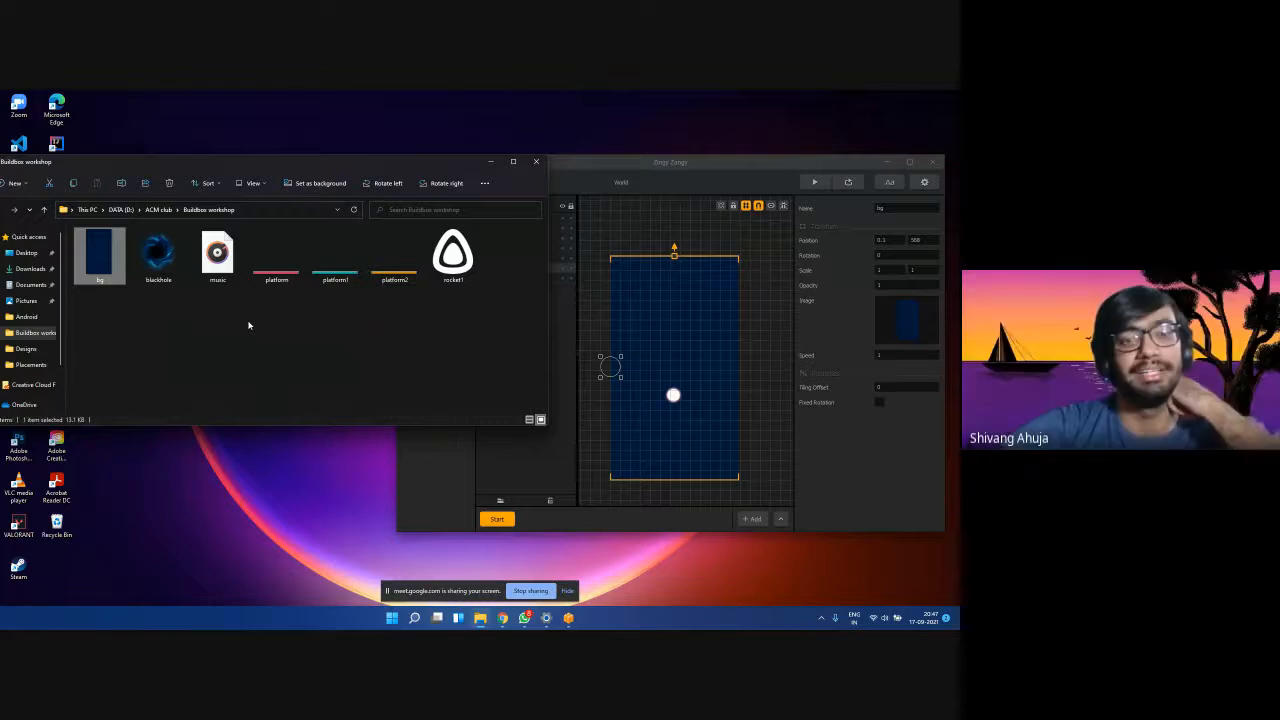
pyautogui.moveTo(487, 624)
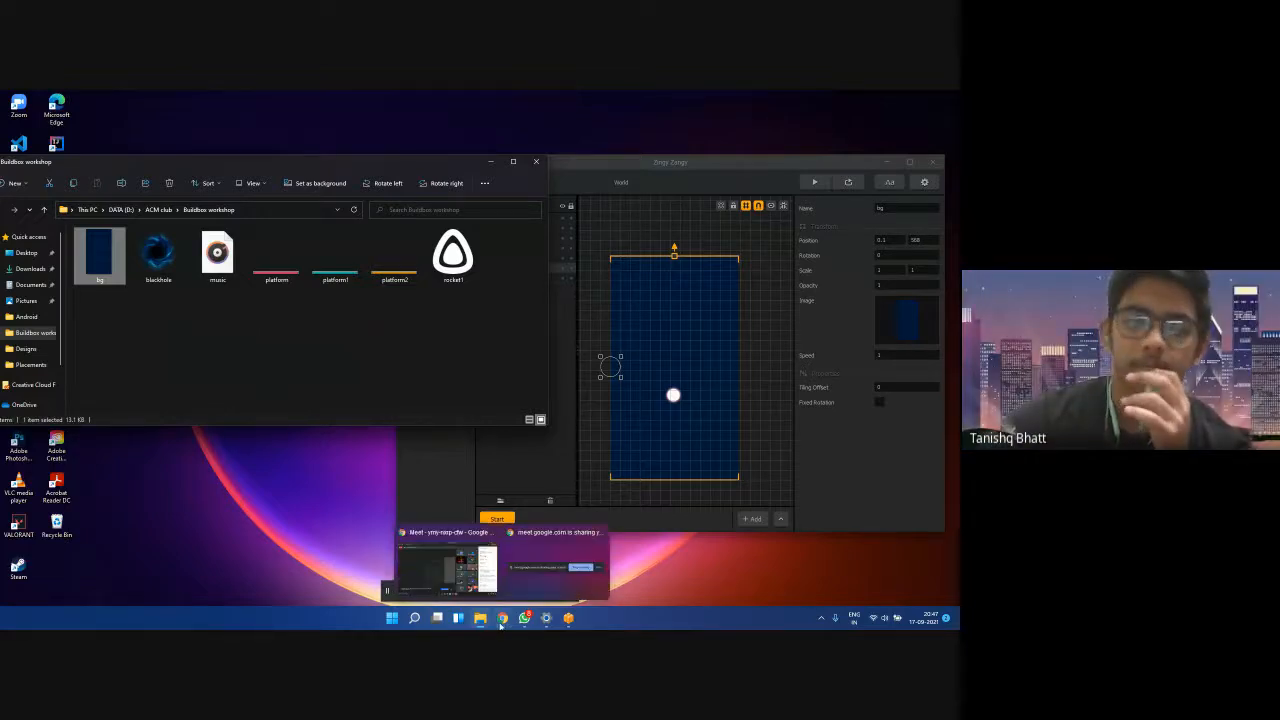
pyautogui.click(469, 566)
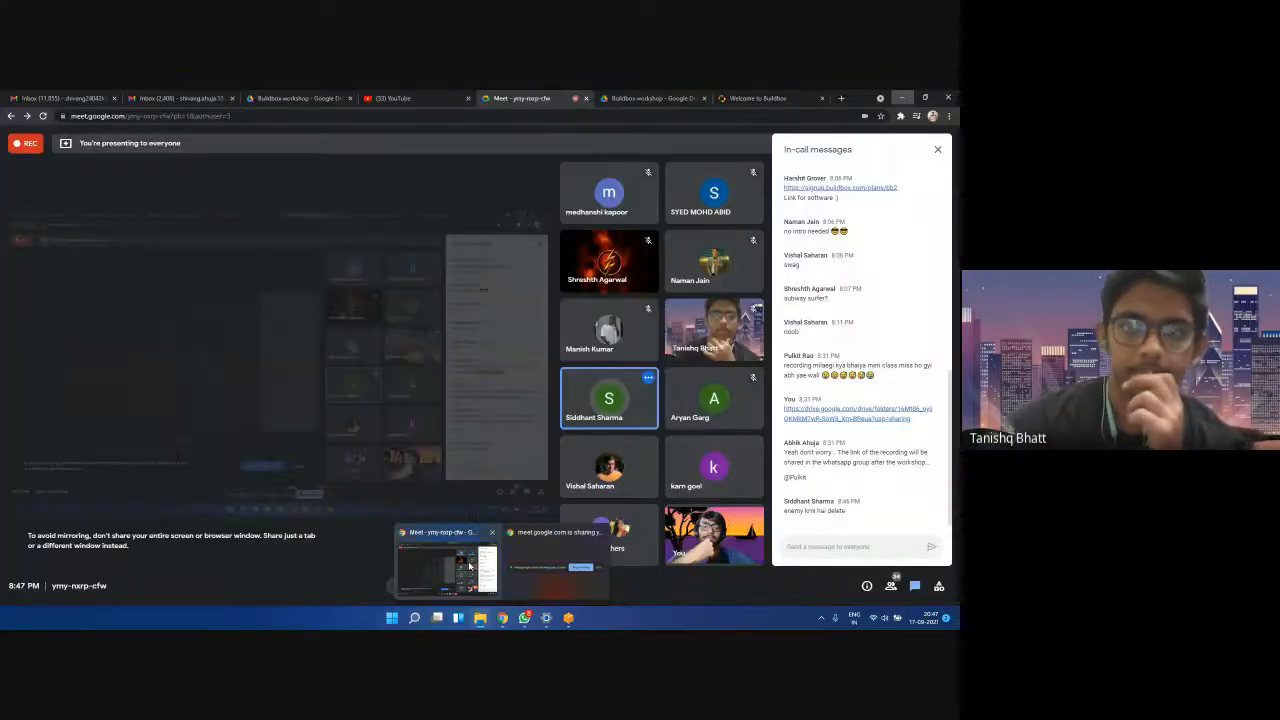
# Start downloading the Buildbox workshop Google Drive folder, then cancel the download.
pyautogui.click(671, 97)
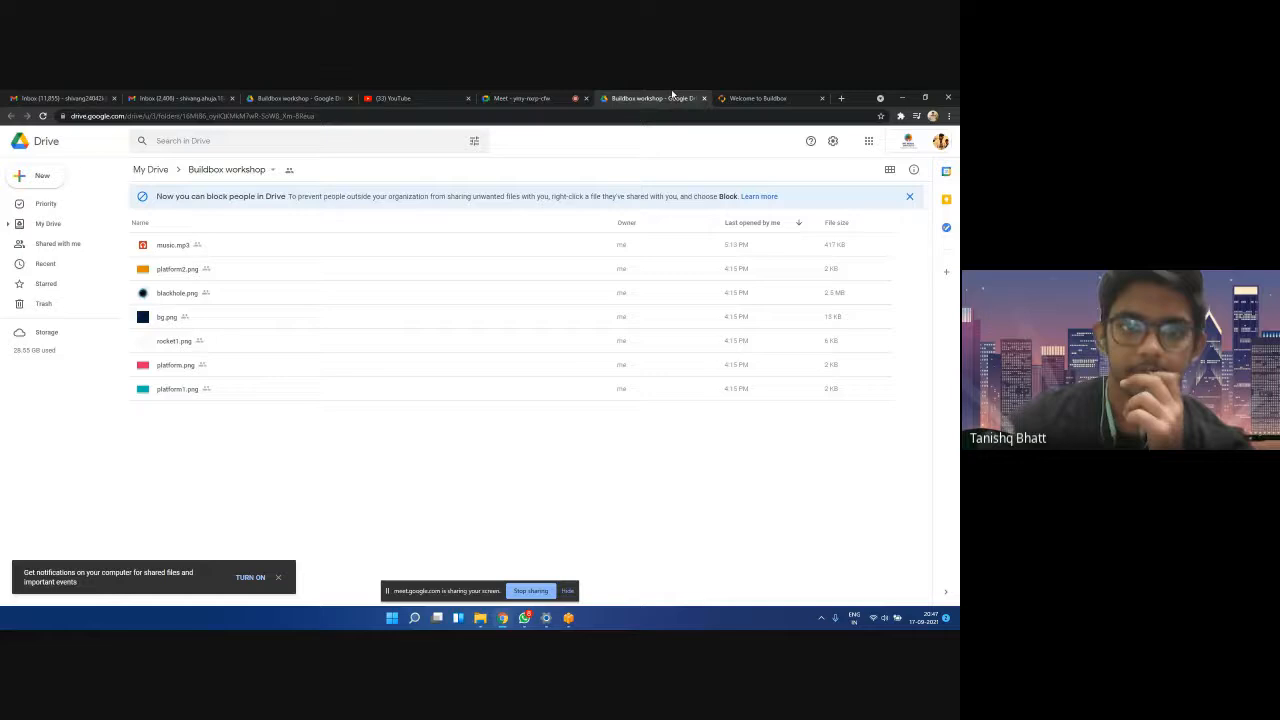
pyautogui.click(266, 170)
pyautogui.click(243, 368)
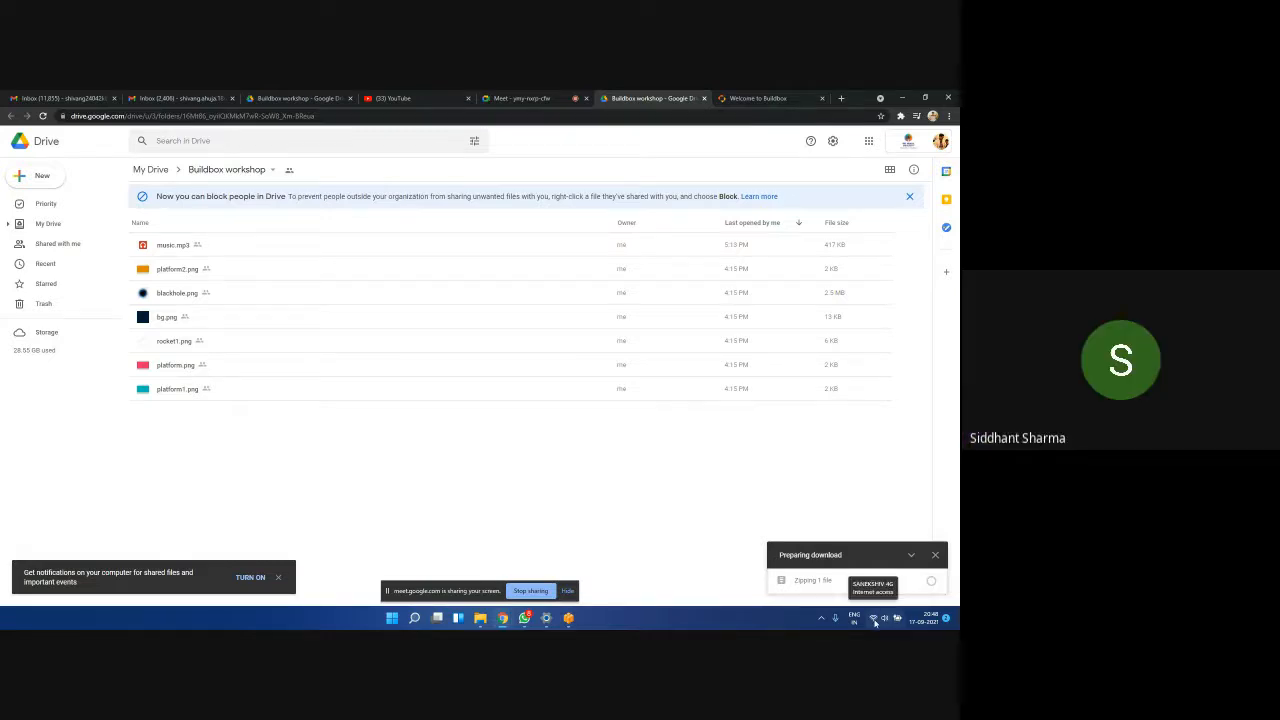
pyautogui.click(935, 554)
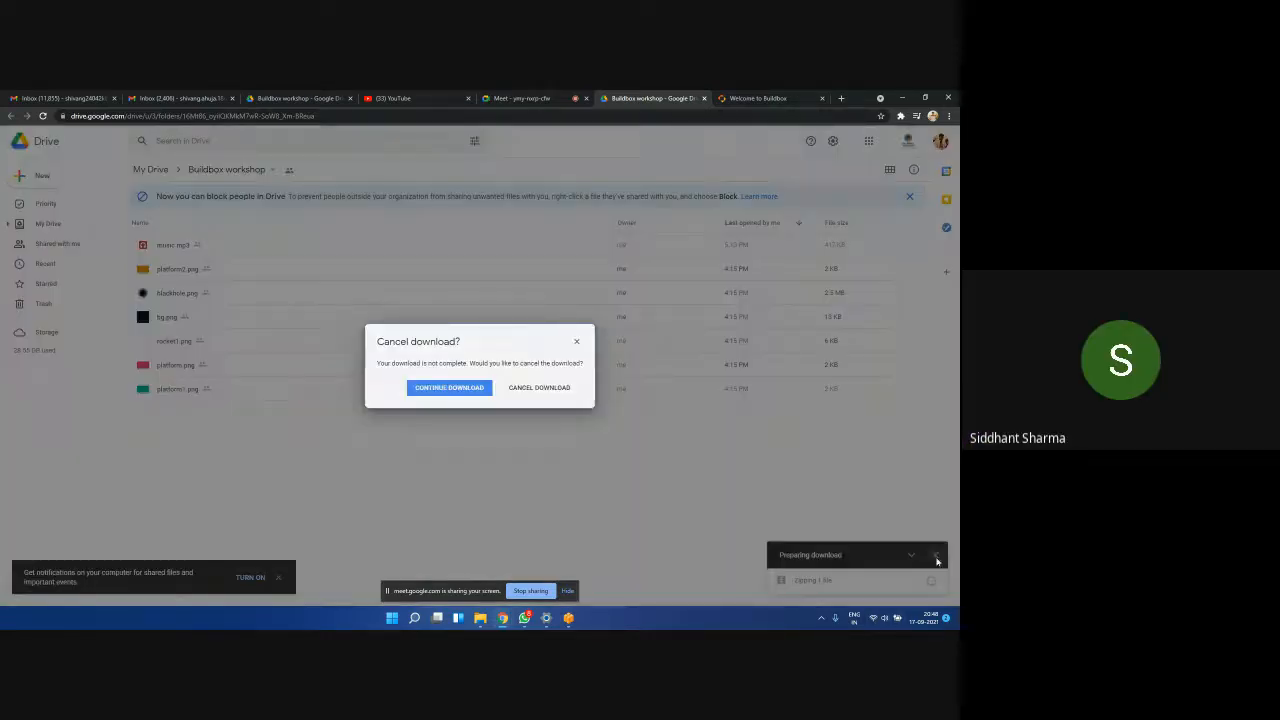
pyautogui.click(521, 392)
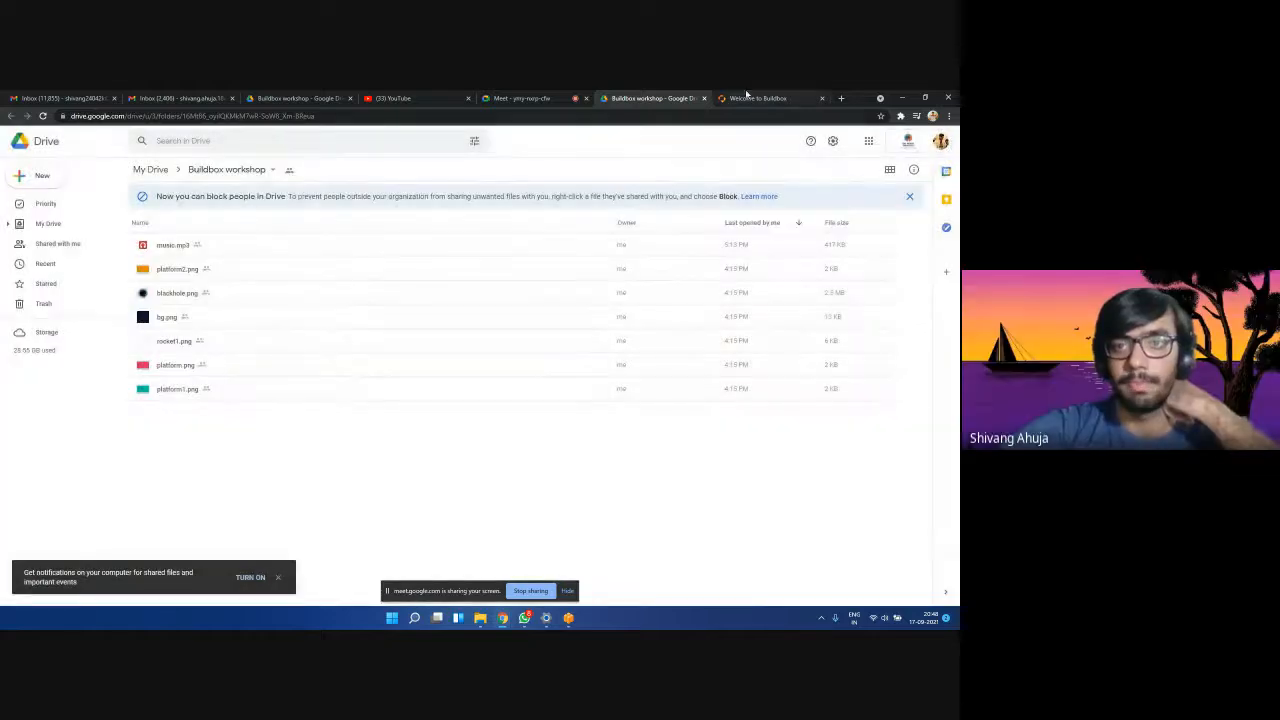
pyautogui.click(530, 98)
pyautogui.click(901, 97)
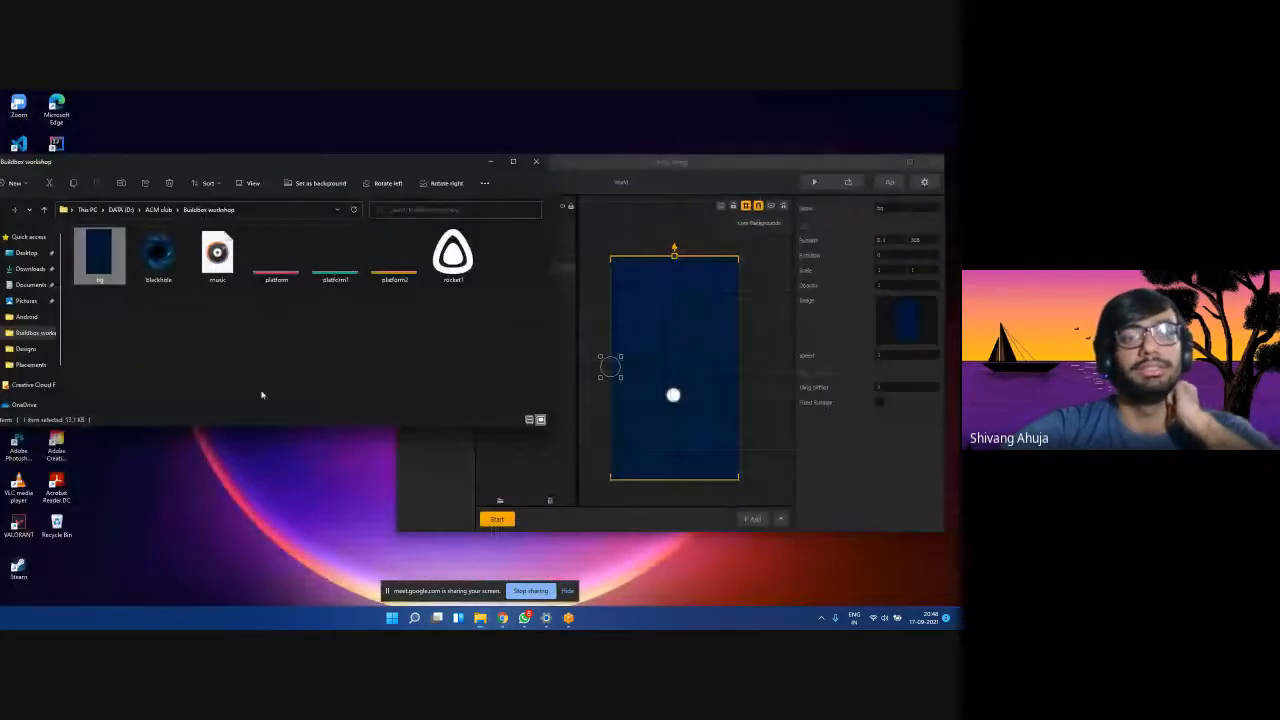
pyautogui.click(160, 318)
pyautogui.click(594, 383)
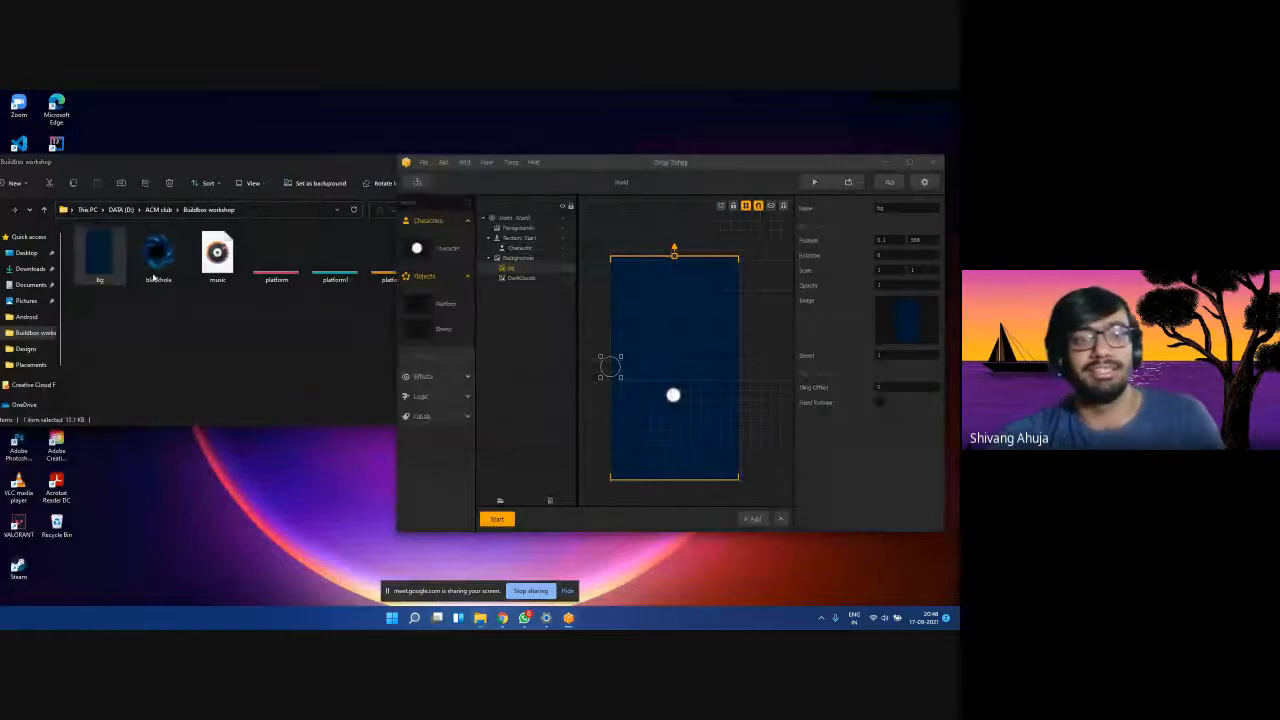
pyautogui.moveTo(99, 255); pyautogui.dragTo(264, 352)
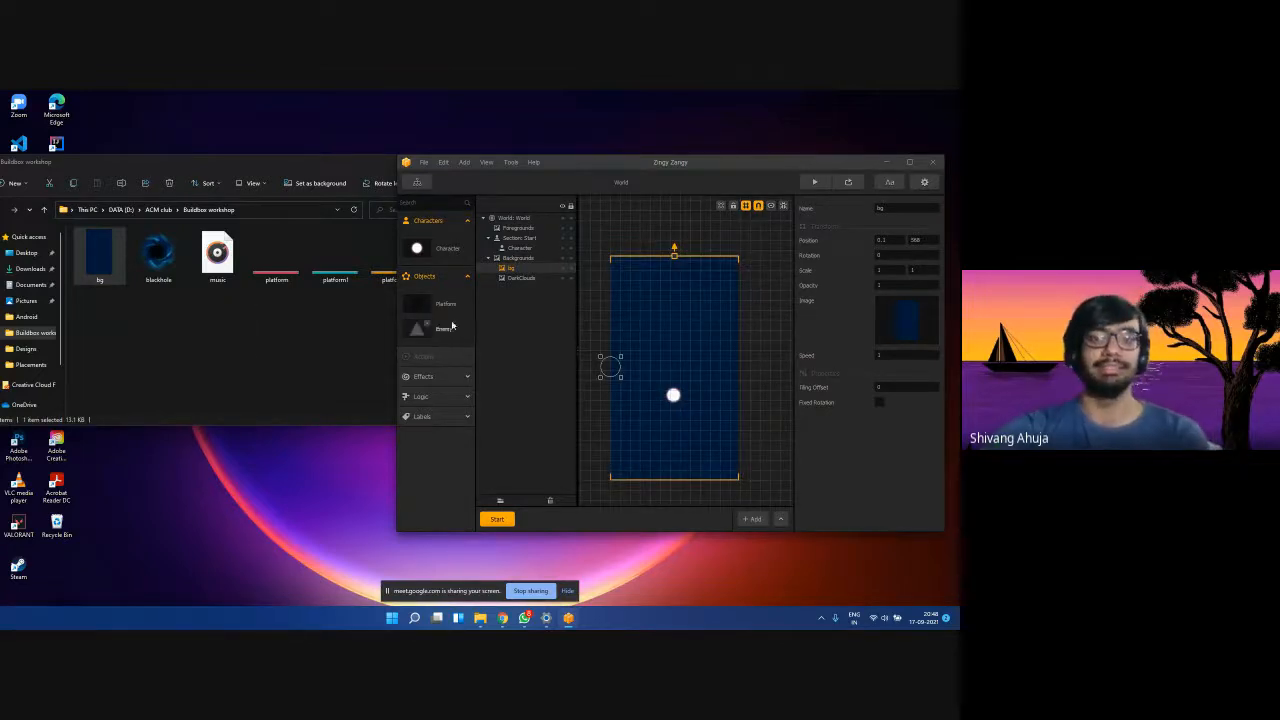
pyautogui.click(308, 358)
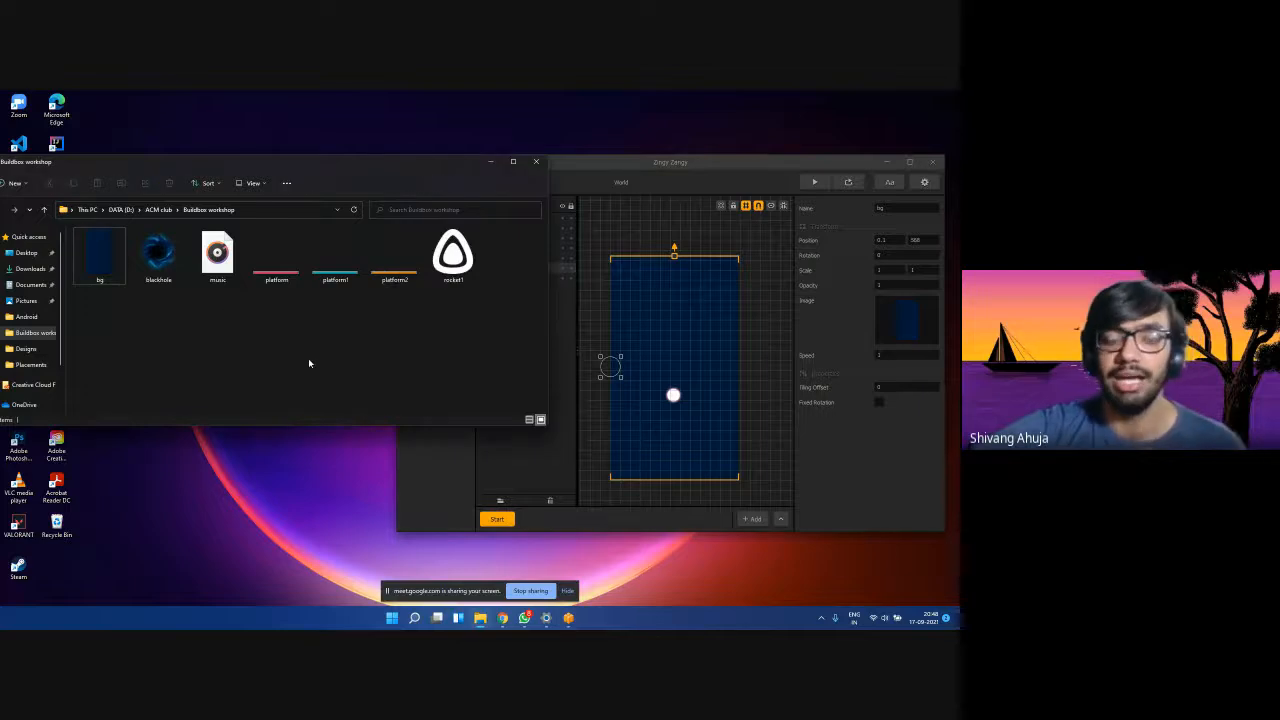
pyautogui.click(619, 159)
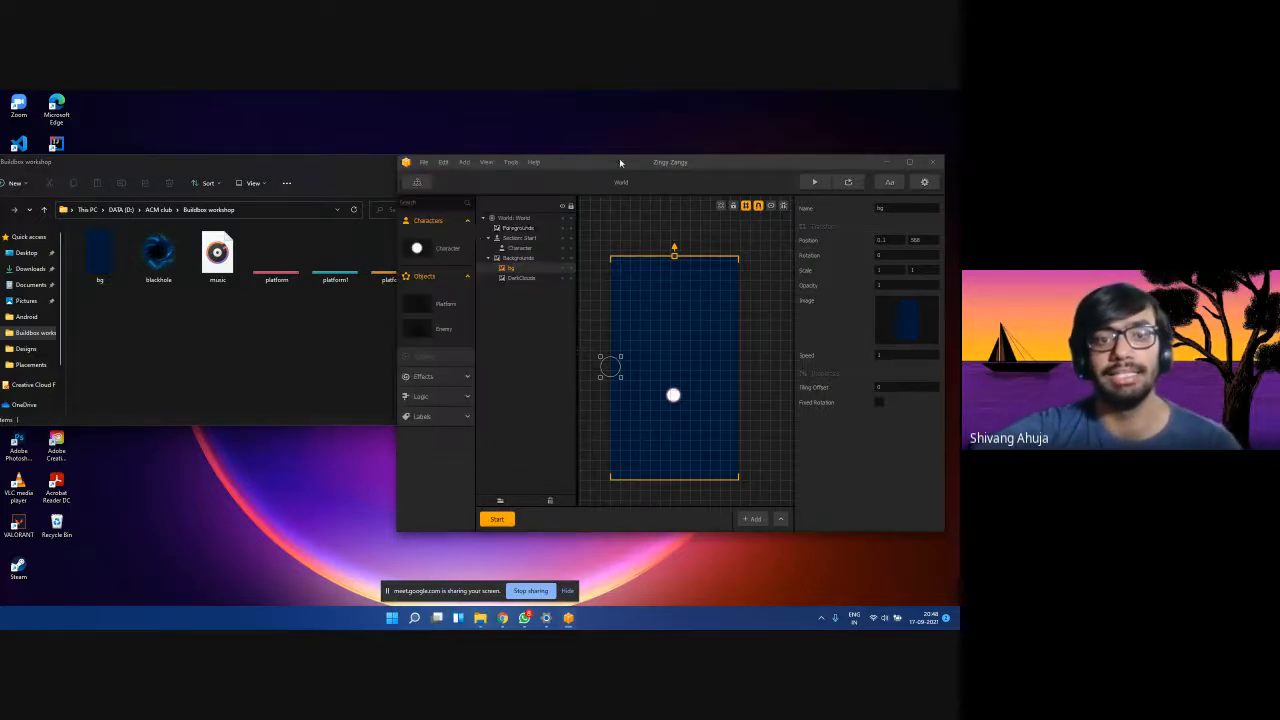
pyautogui.click(345, 346)
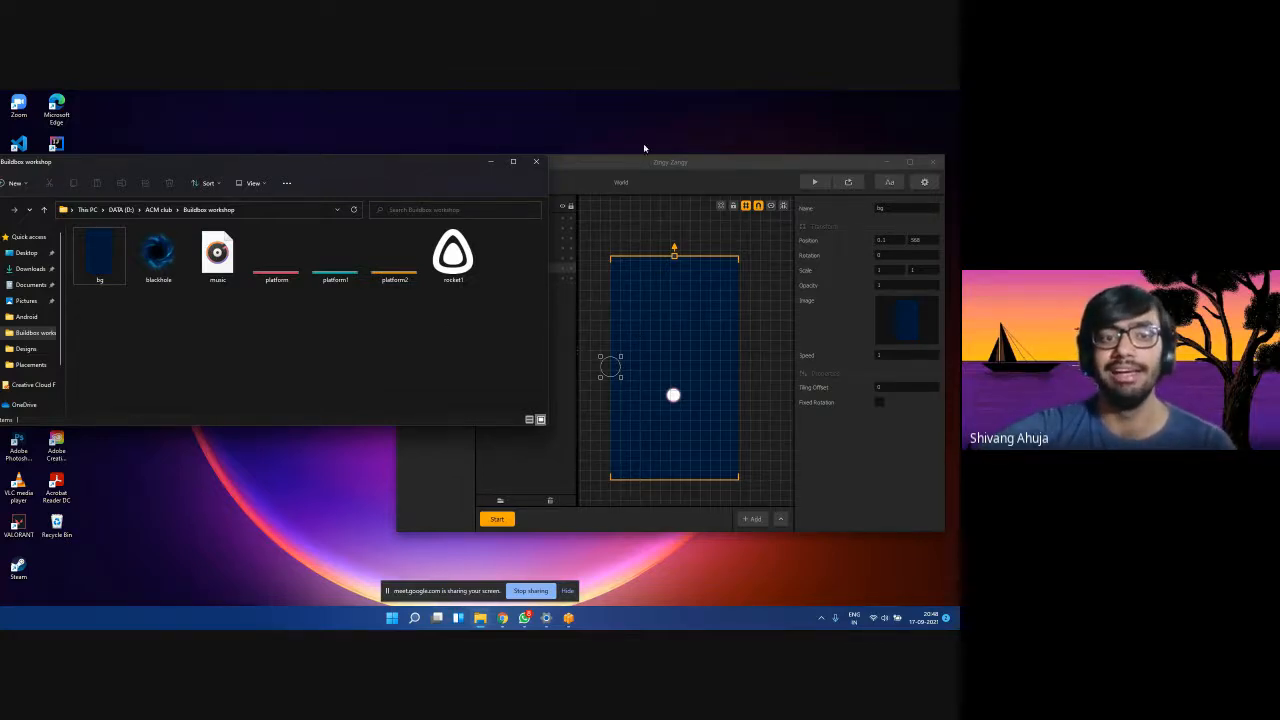
pyautogui.click(669, 162)
pyautogui.click(352, 315)
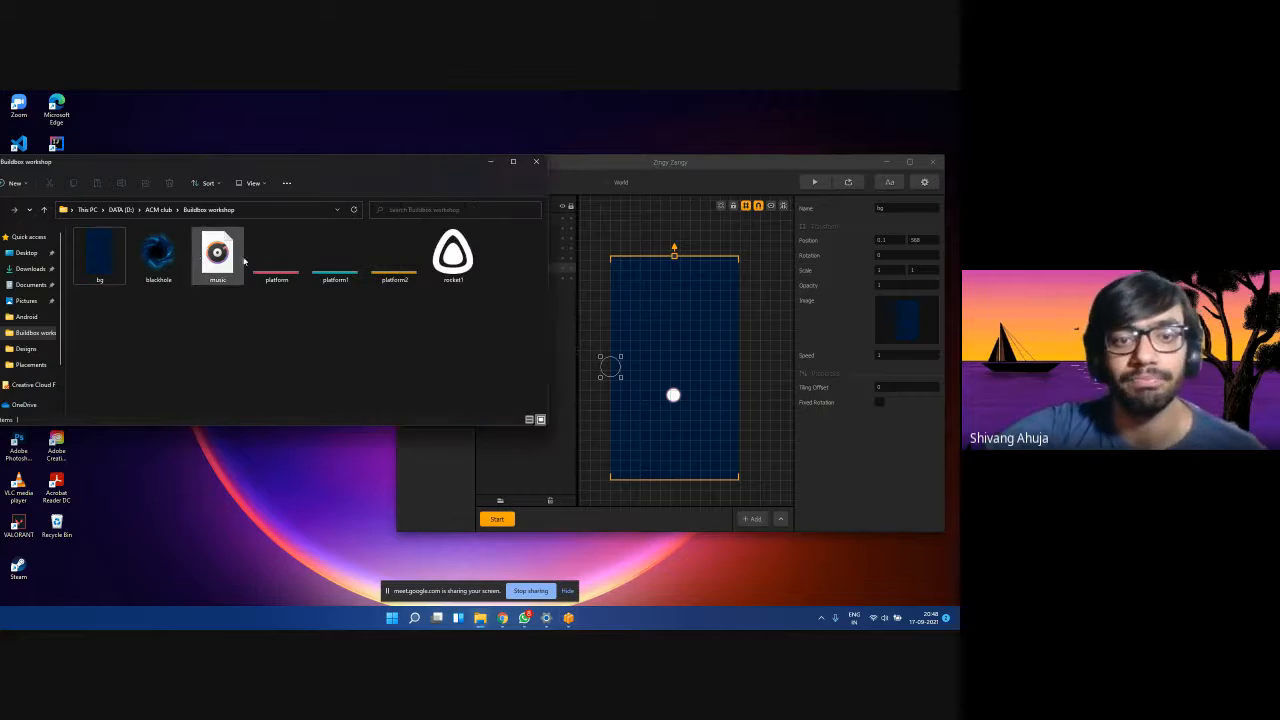
pyautogui.click(335, 255)
pyautogui.click(288, 276)
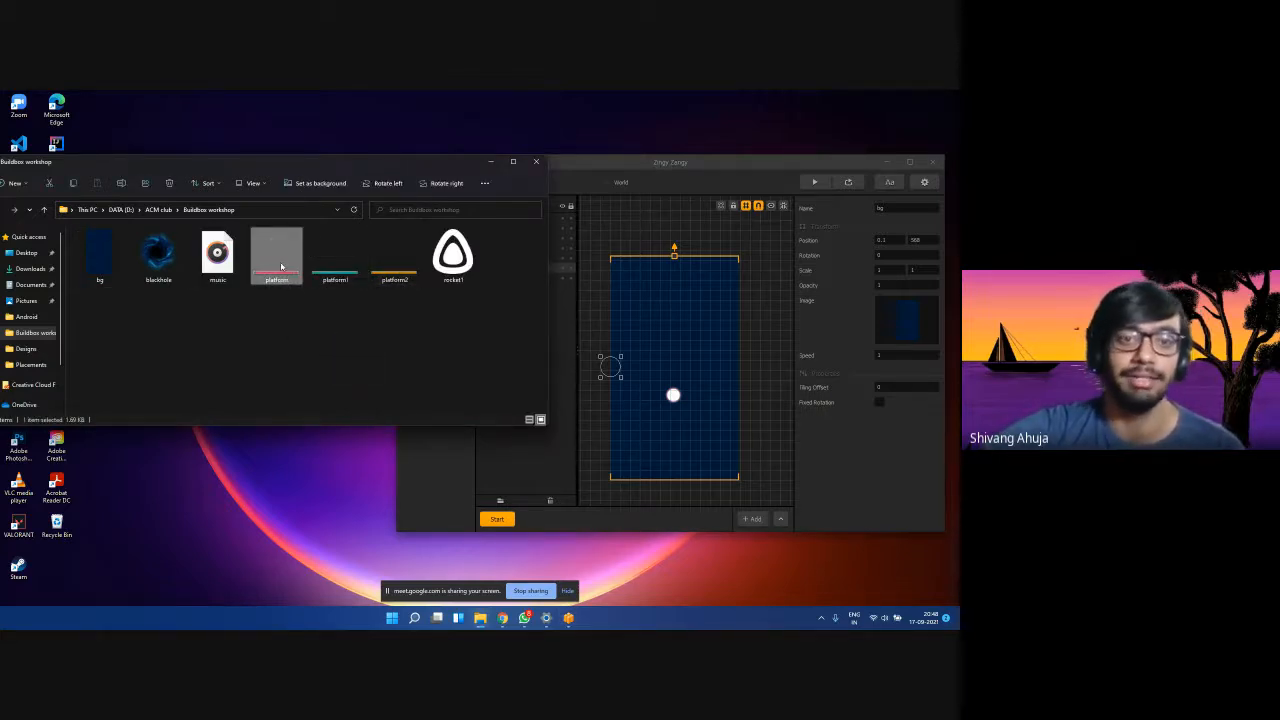
# Import the pink platform, teal platform1 and orange platform2 images as Objects.
pyautogui.moveTo(281, 267); pyautogui.dragTo(751, 312)
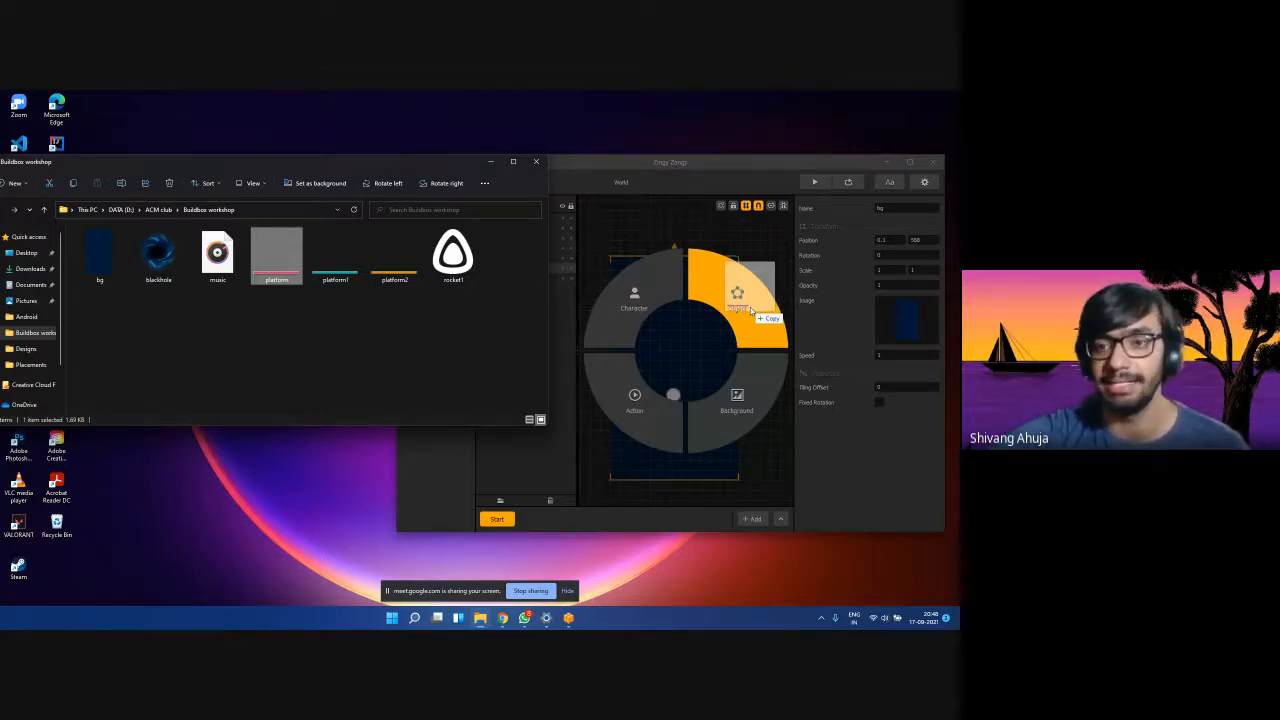
pyautogui.moveTo(750, 307); pyautogui.dragTo(751, 307)
pyautogui.moveTo(350, 287); pyautogui.dragTo(743, 311)
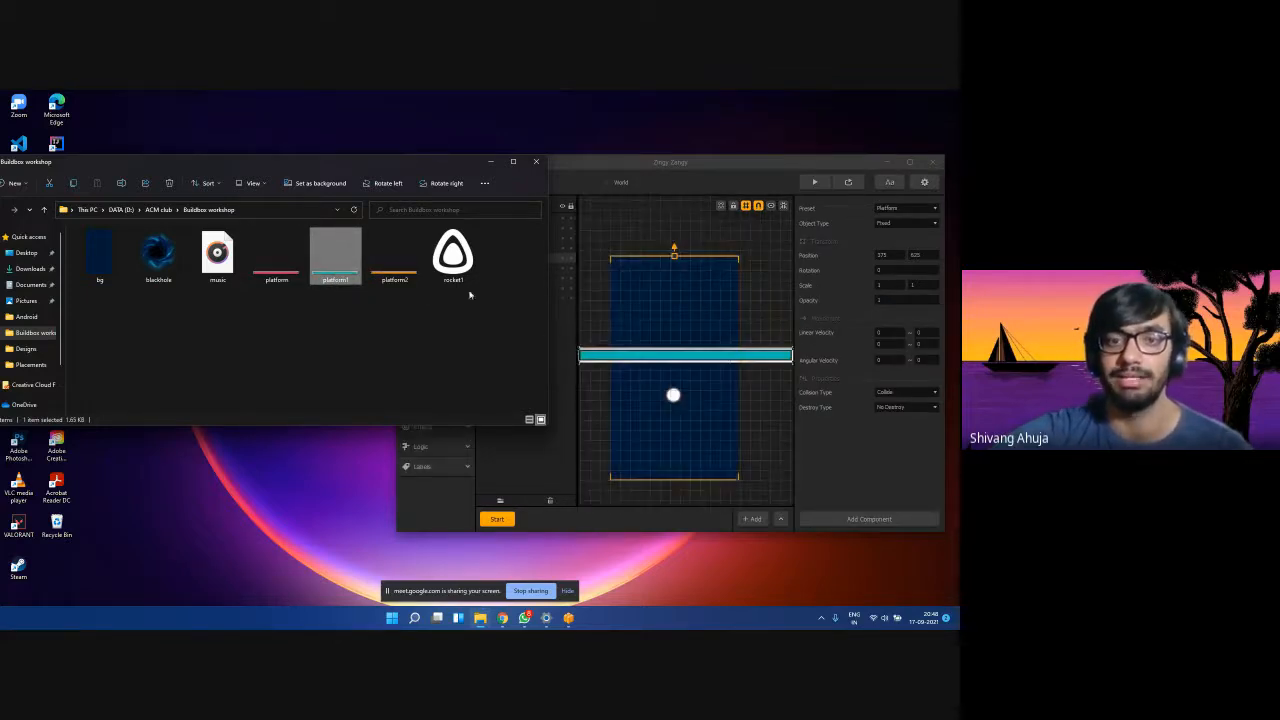
pyautogui.click(394, 276)
pyautogui.moveTo(399, 266); pyautogui.dragTo(740, 305)
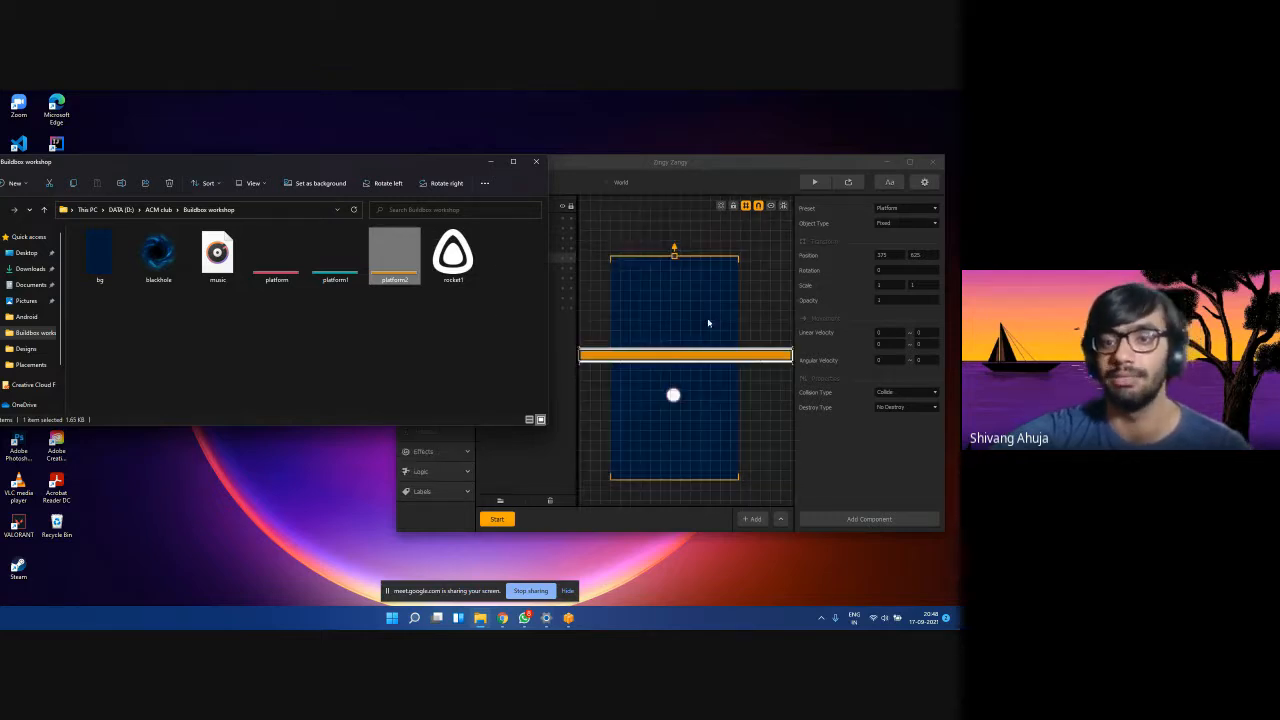
# Maximize the editor and delete the three placed platform instances from the scene.
pyautogui.click(754, 299)
pyautogui.doubleClick(732, 166)
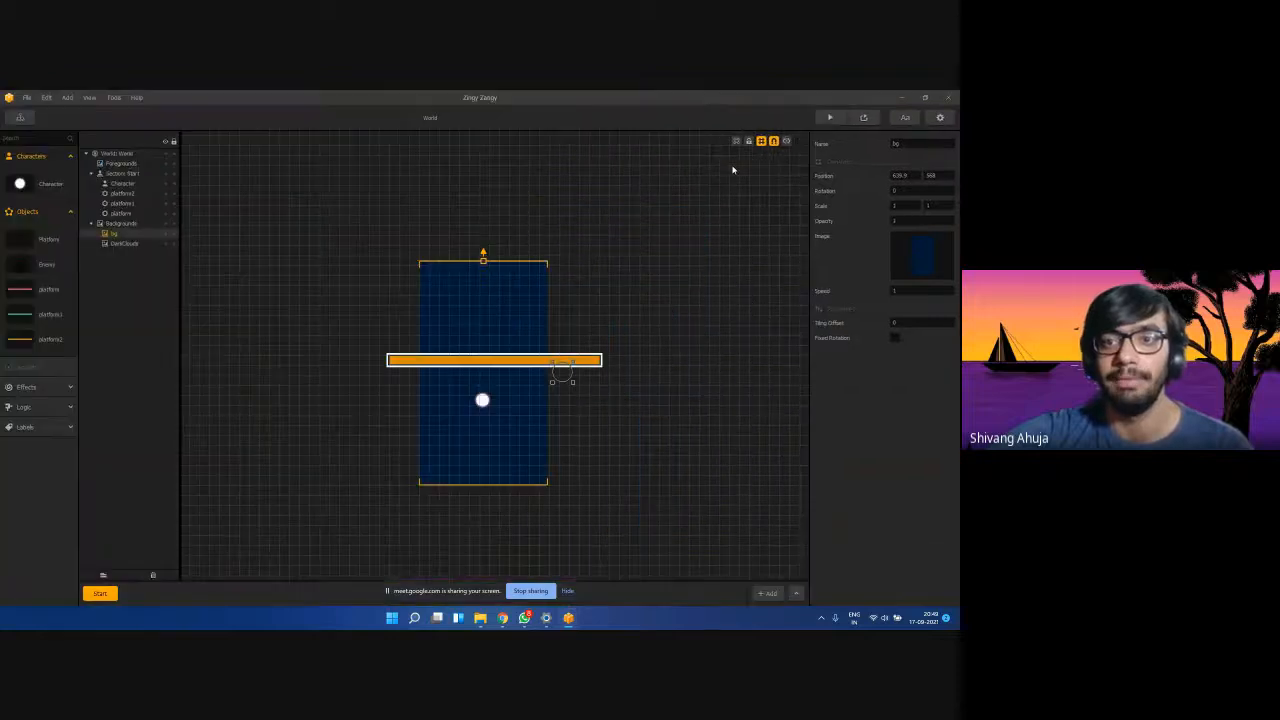
pyautogui.click(120, 213)
pyautogui.click(133, 203)
pyautogui.click(134, 194)
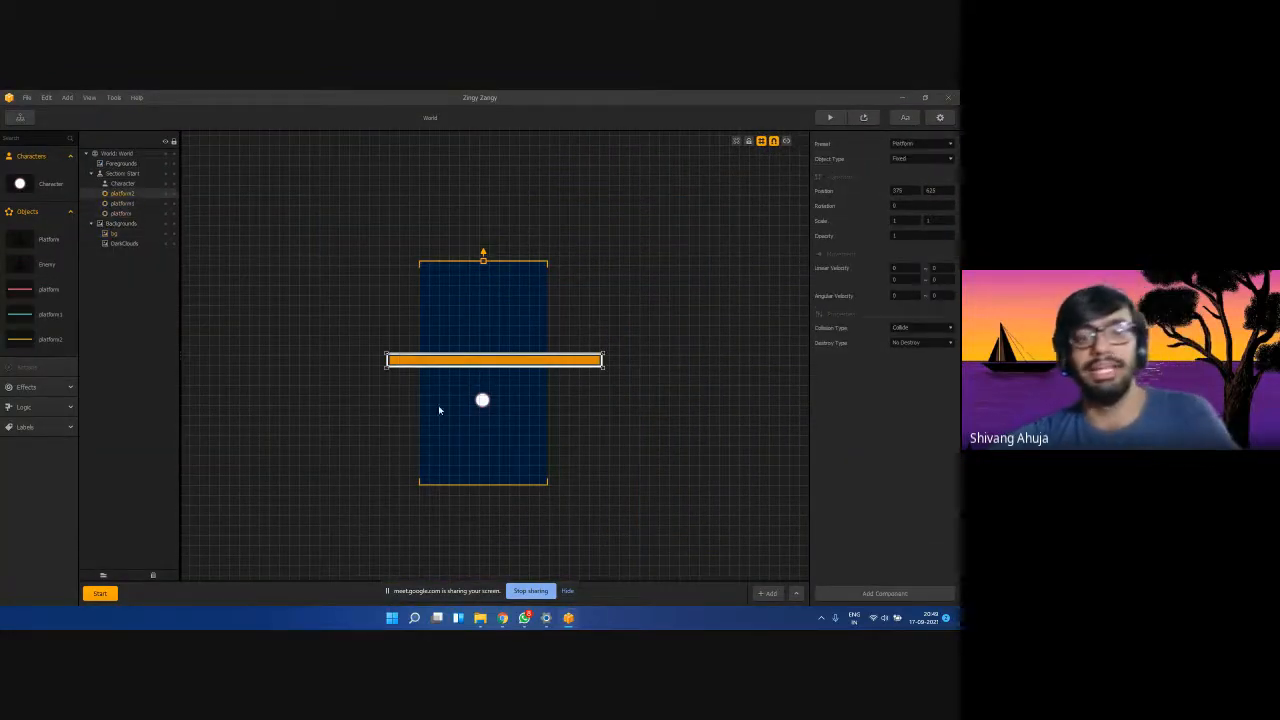
pyautogui.press('Delete')
pyautogui.click(120, 196)
pyautogui.press('Delete')
pyautogui.click(124, 204)
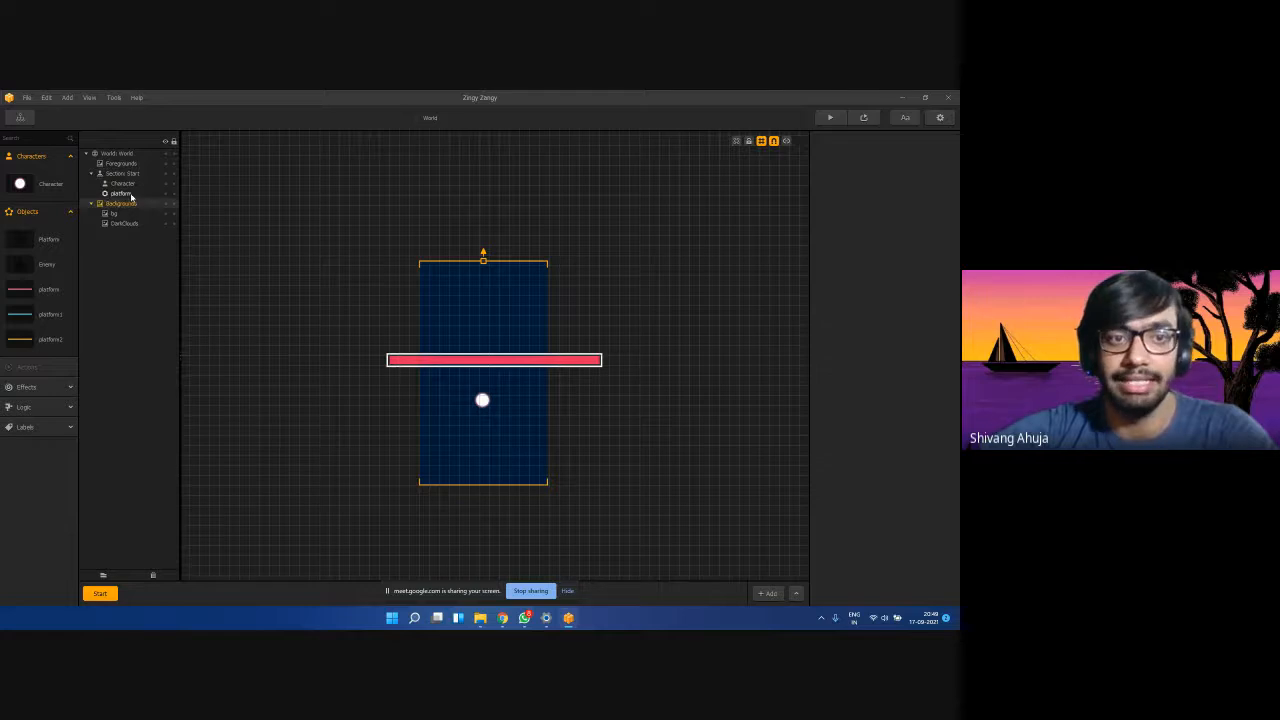
pyautogui.click(131, 196)
pyautogui.press('Delete')
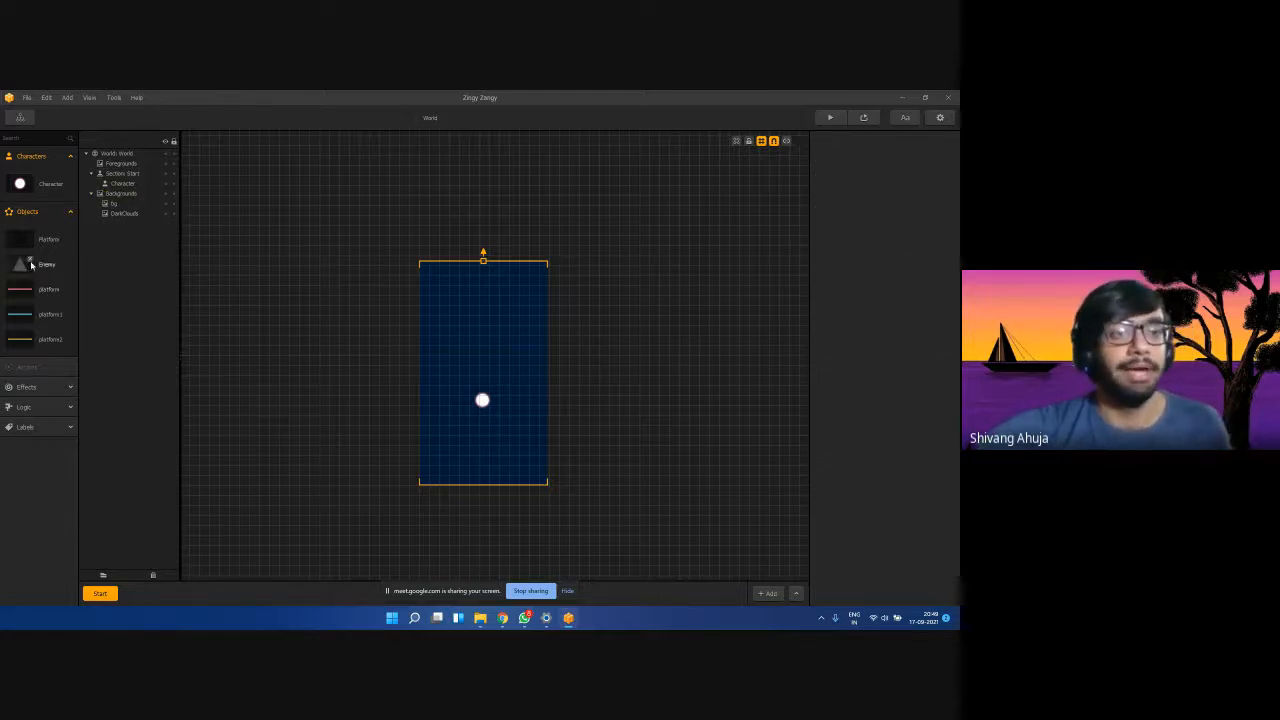
# Review the settings of the platform, platform1 and platform2 objects.
pyautogui.click(55, 337)
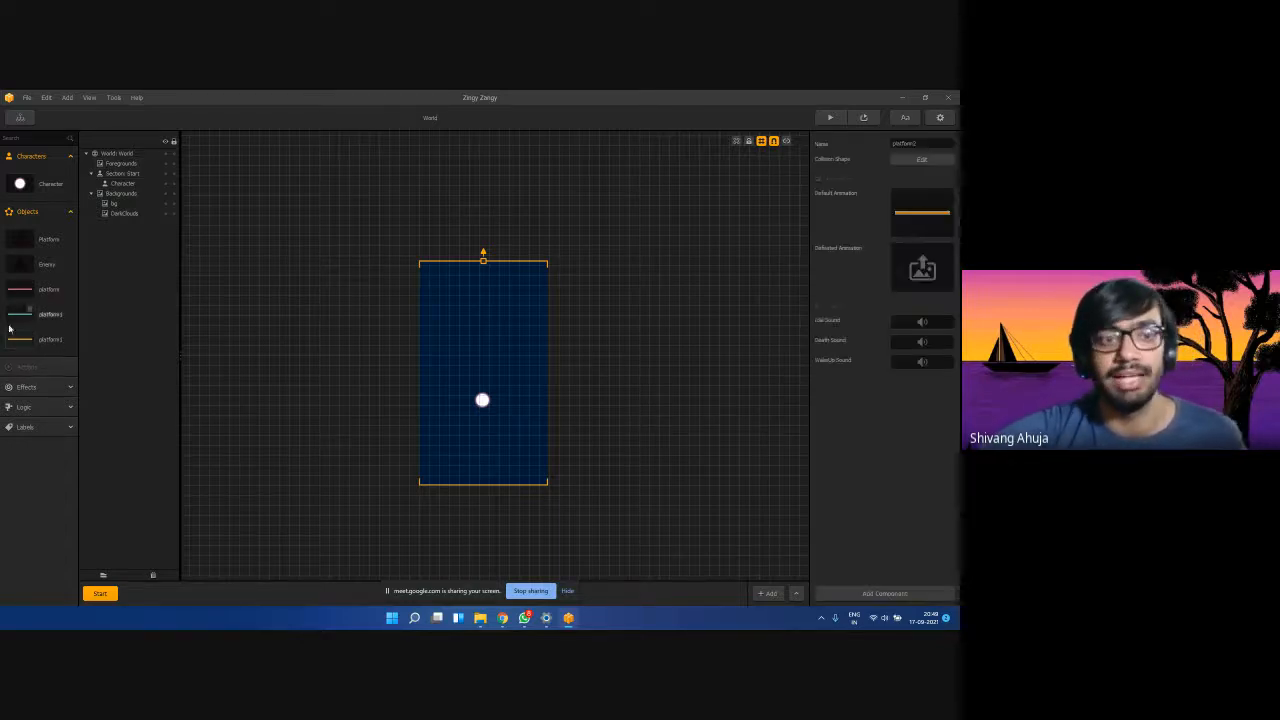
pyautogui.click(14, 291)
pyautogui.click(14, 315)
pyautogui.click(14, 338)
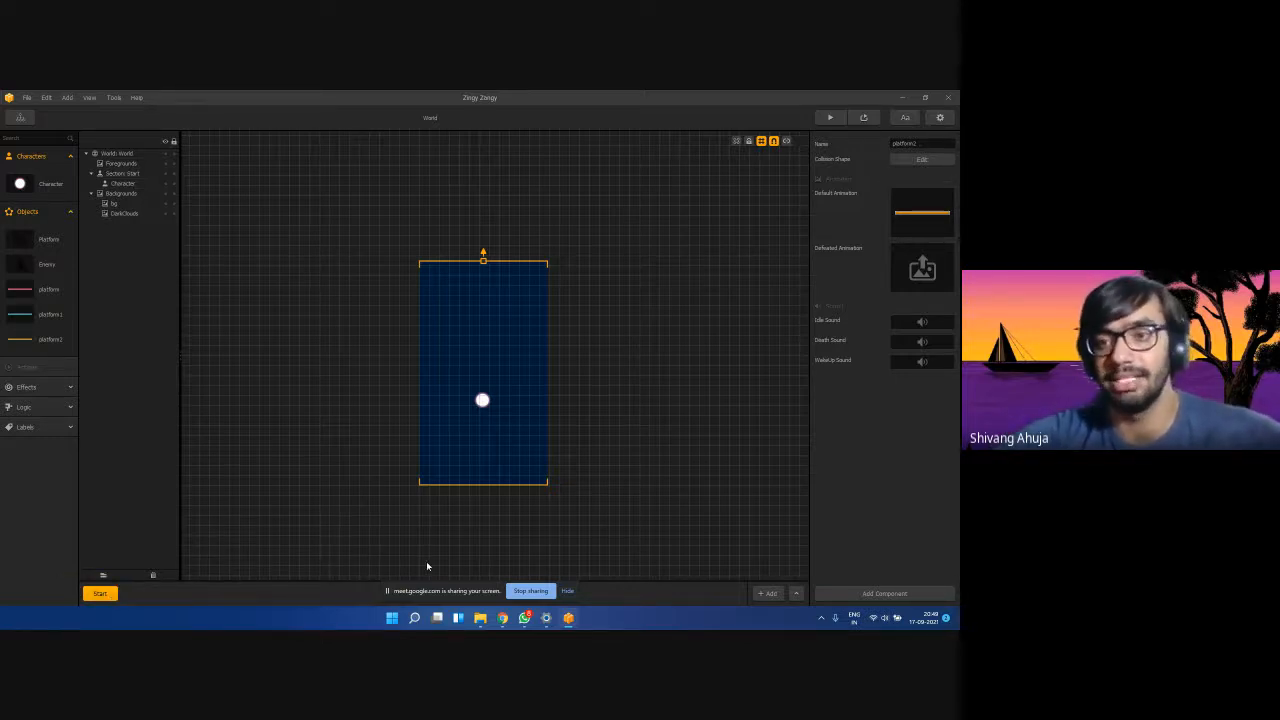
# Add section 1 after Start, glance at Start, and return to section 1.
pyautogui.click(766, 594)
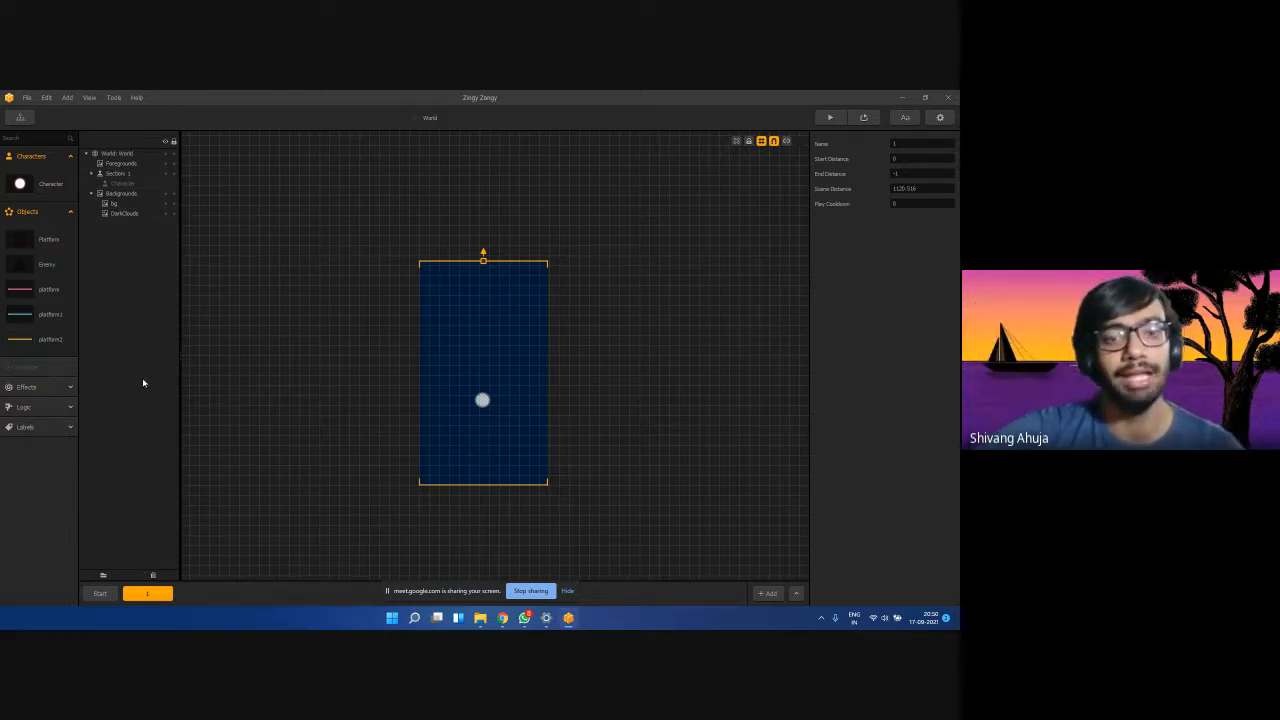
pyautogui.click(104, 593)
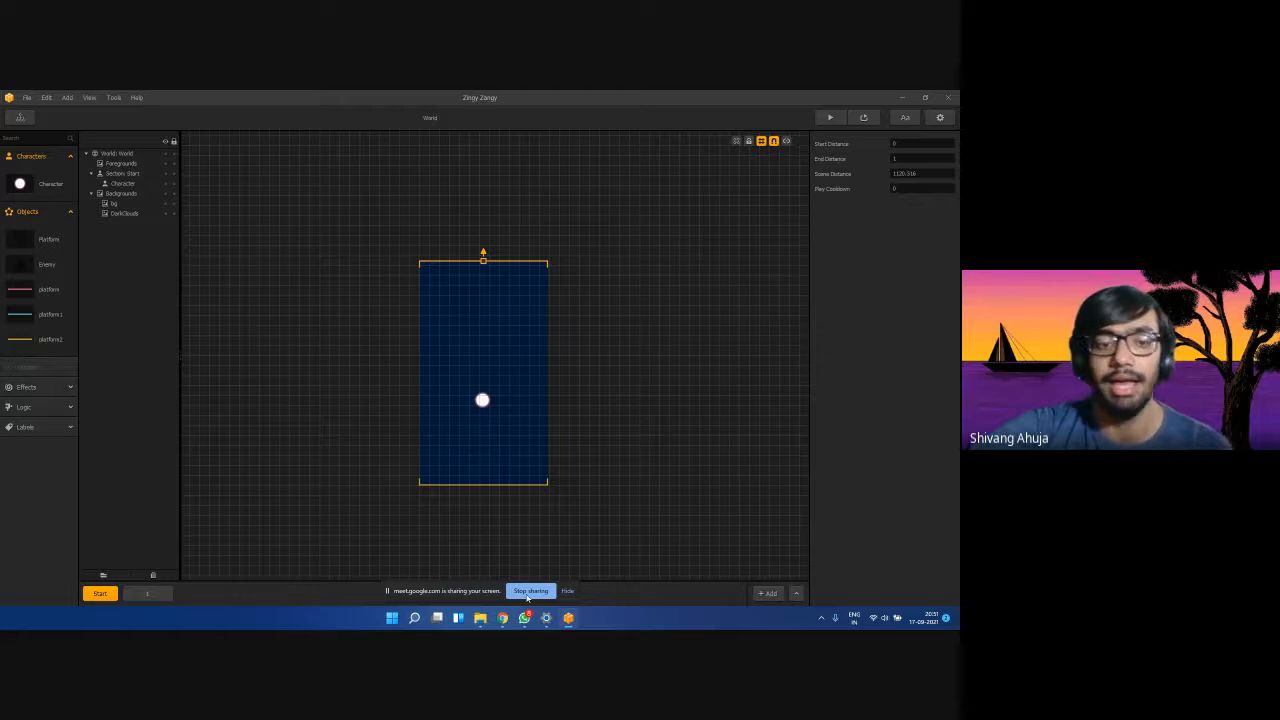
pyautogui.click(146, 594)
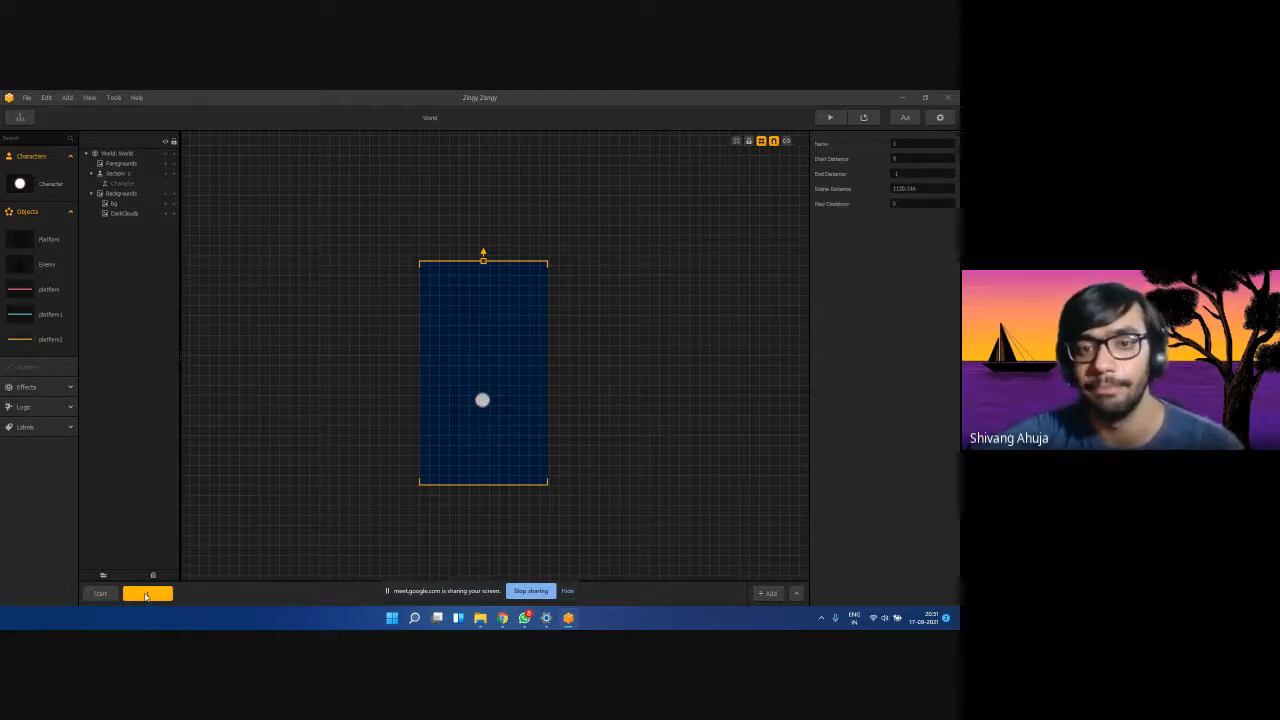
# Place the pink platform in section 1, scale it 0.5 by 0.5, and move it below the character.
pyautogui.click(461, 304)
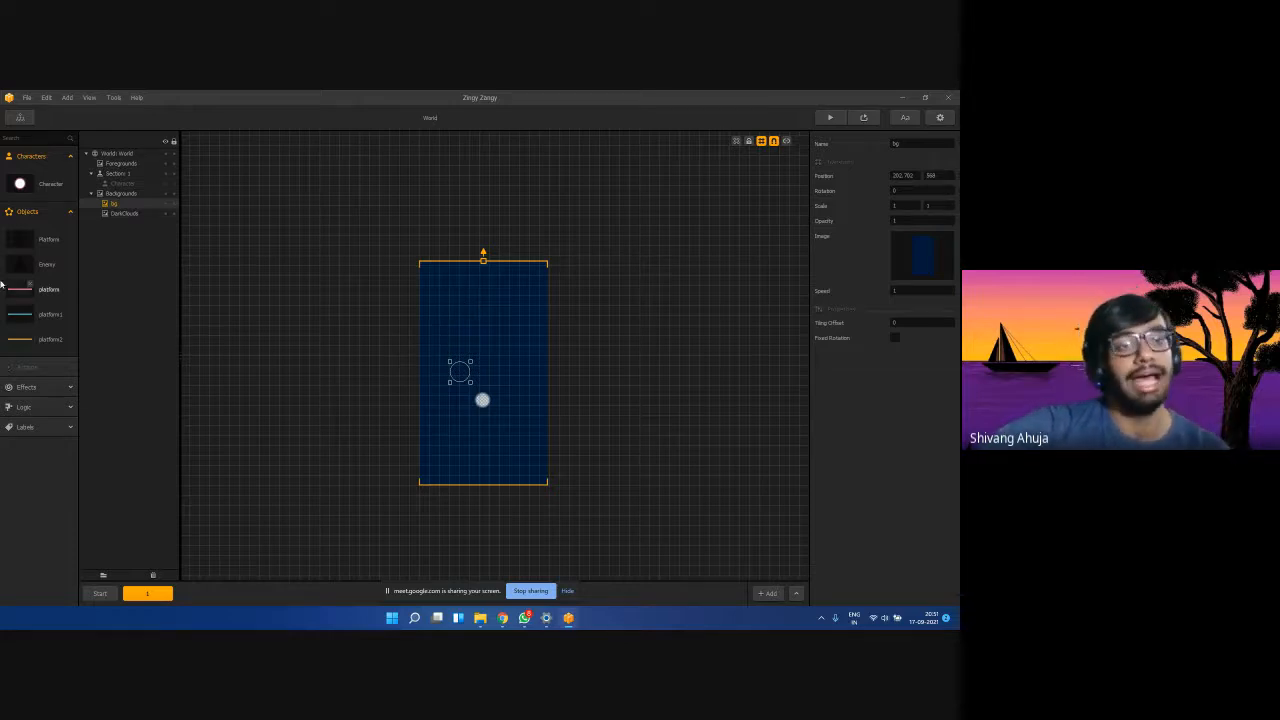
pyautogui.moveTo(10, 294); pyautogui.dragTo(376, 363)
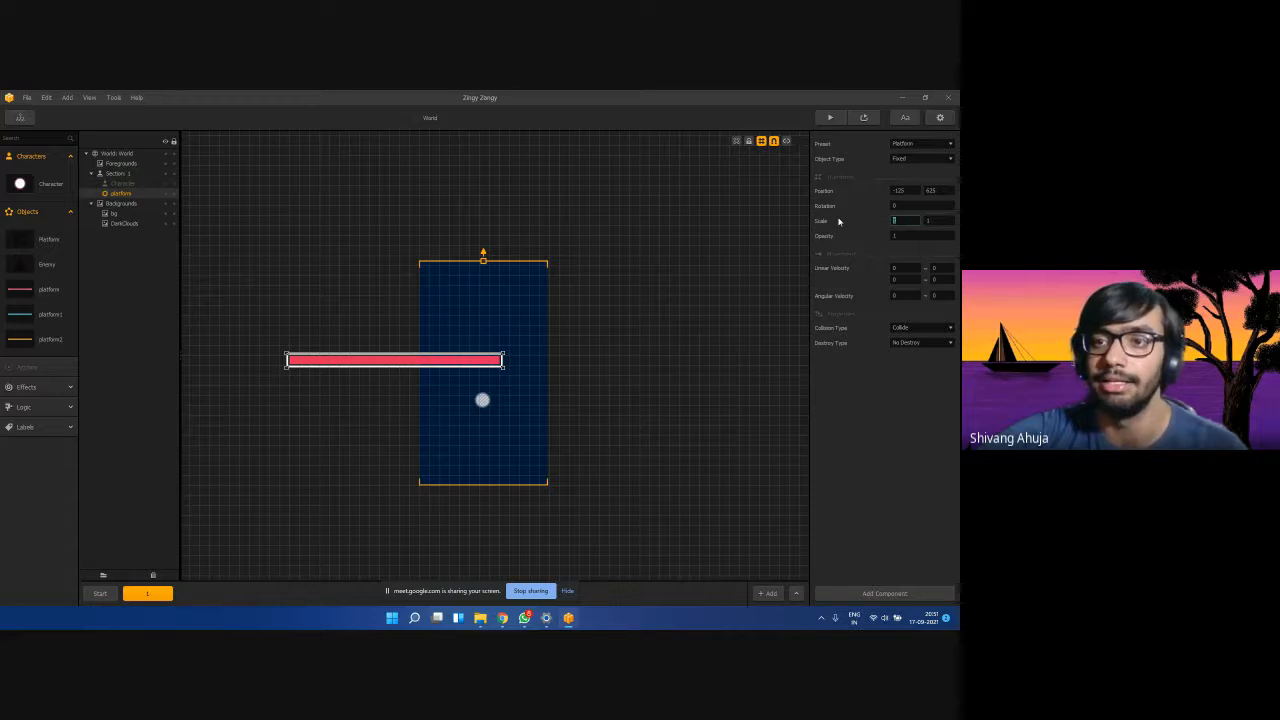
pyautogui.moveTo(932, 221); pyautogui.dragTo(880, 225)
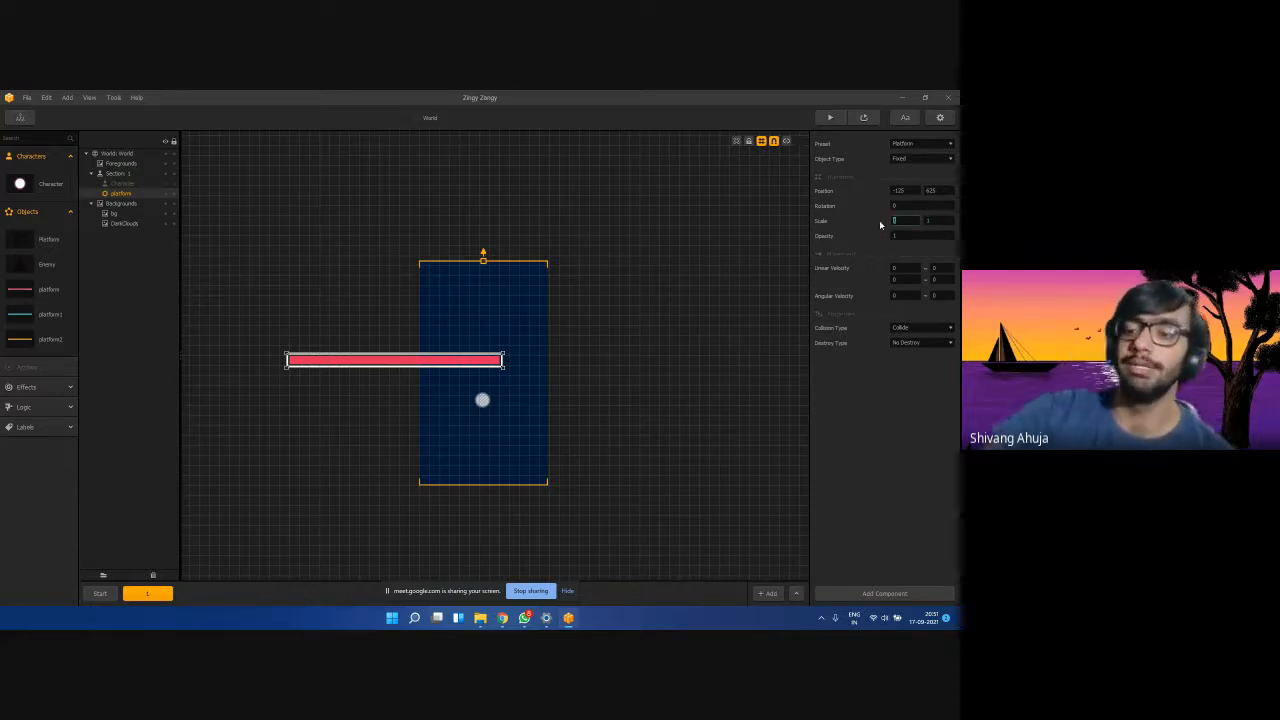
pyautogui.write('0')
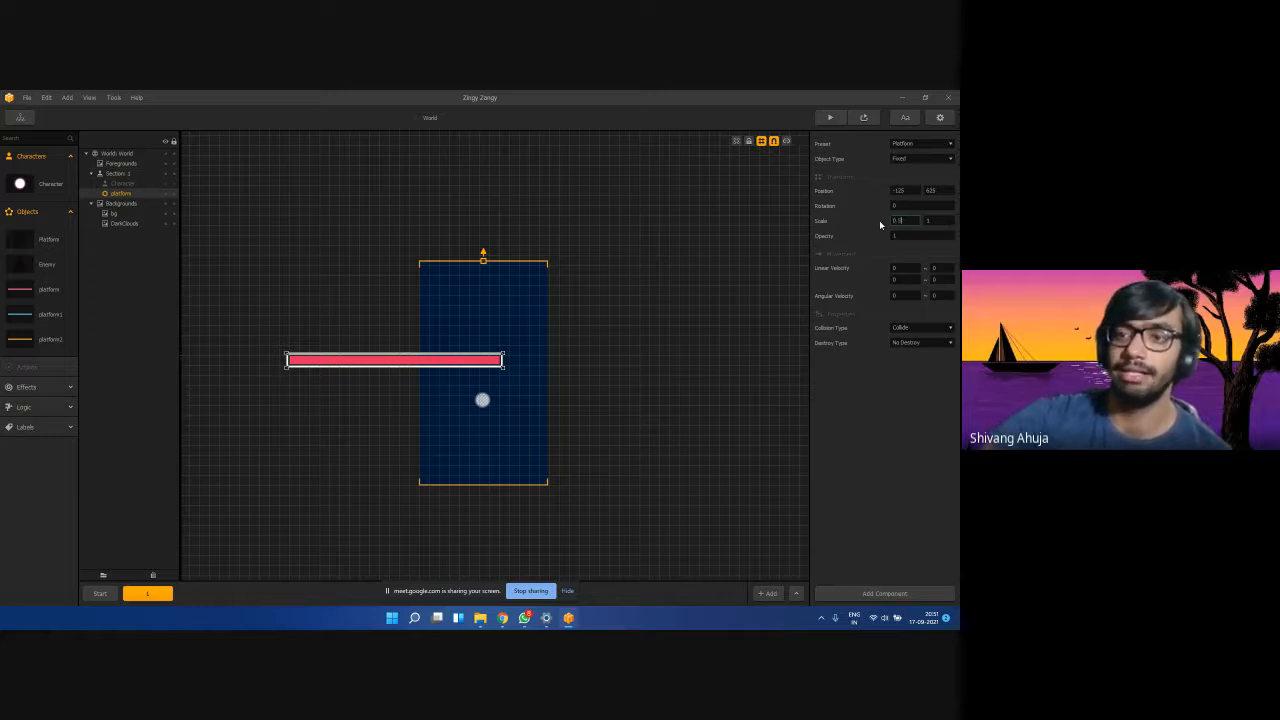
pyautogui.write('.5')
pyautogui.press('Tab')
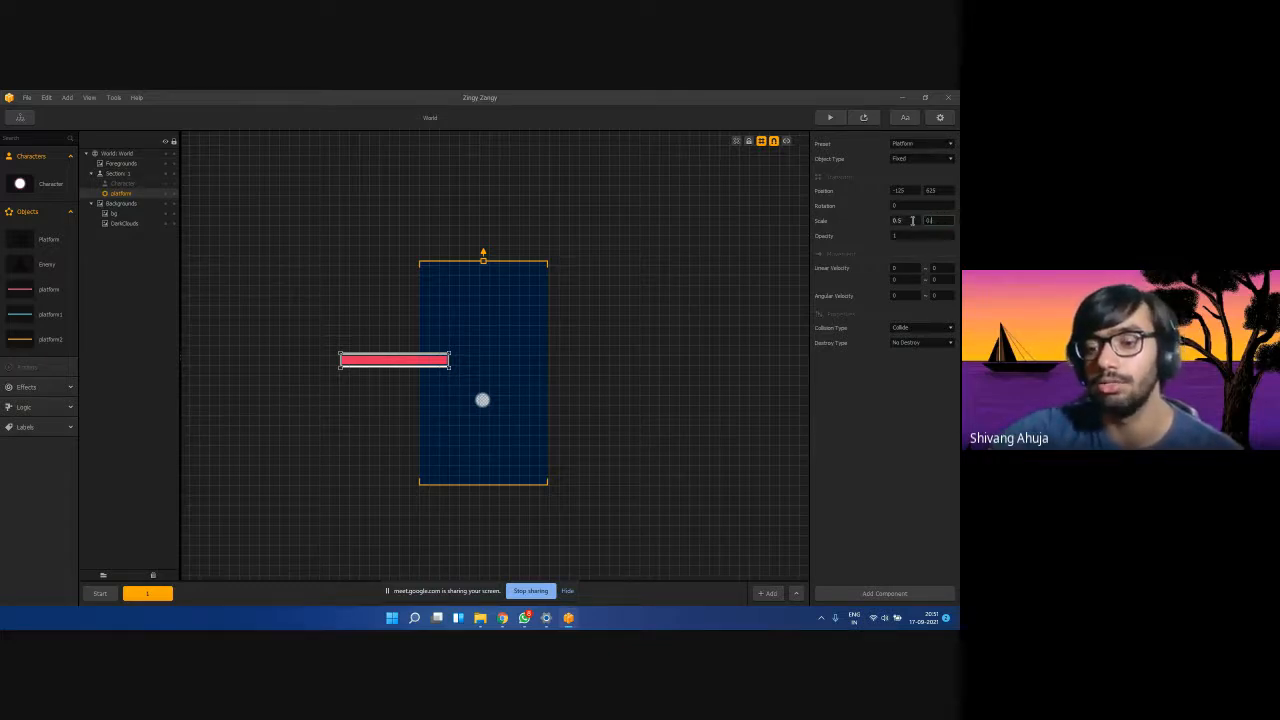
pyautogui.press('BackSpace')
pyautogui.write('5')
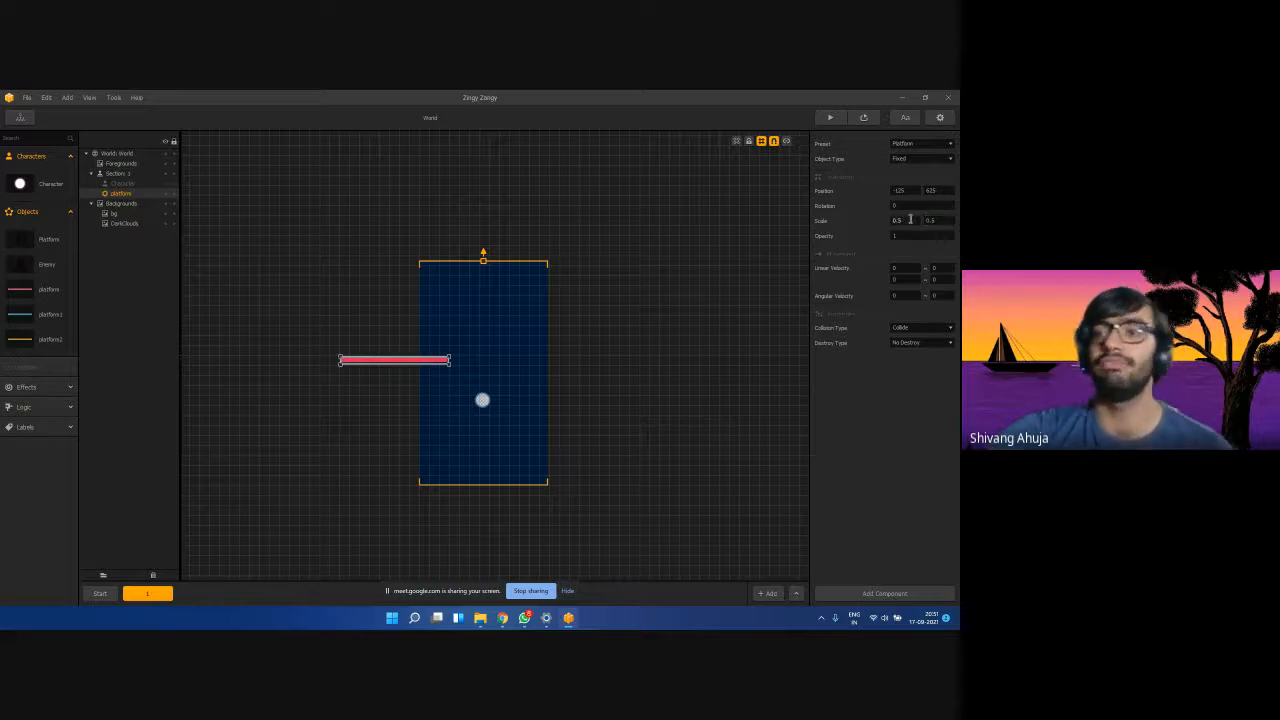
pyautogui.doubleClick(910, 219)
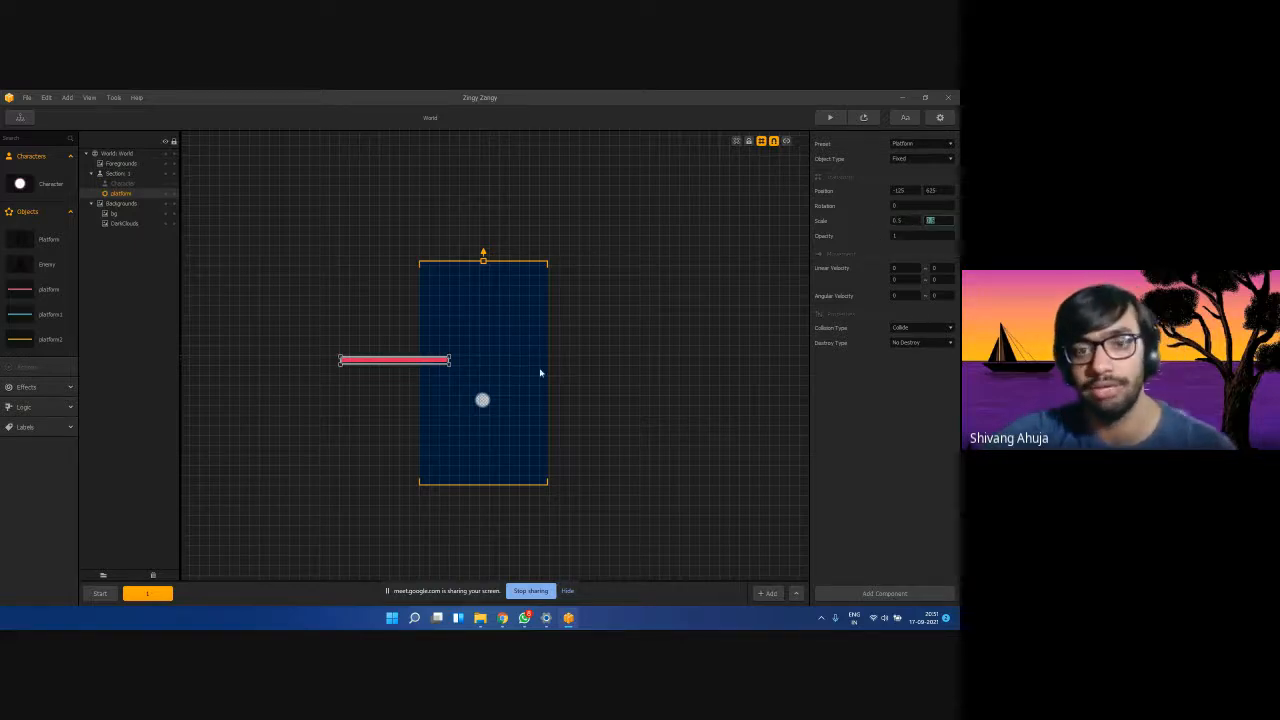
pyautogui.moveTo(409, 363); pyautogui.dragTo(423, 421)
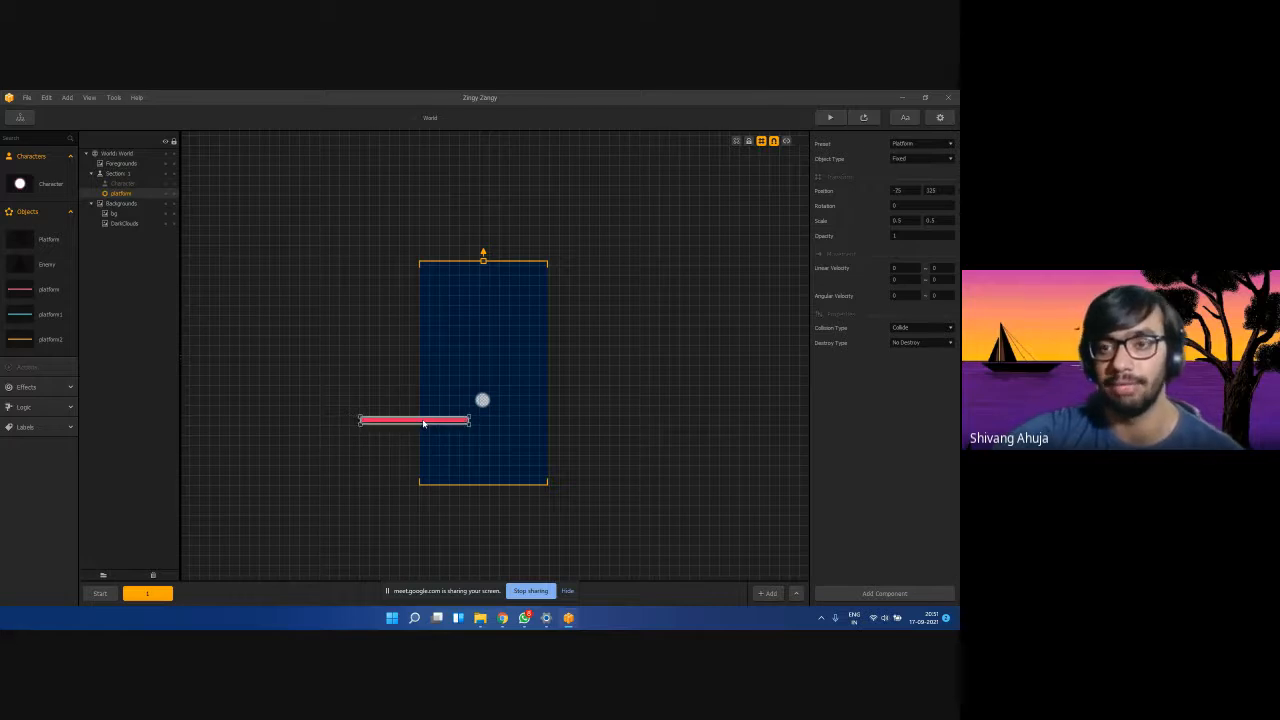
pyautogui.scroll(2, 423, 422)
pyautogui.scroll(-1, 422, 424)
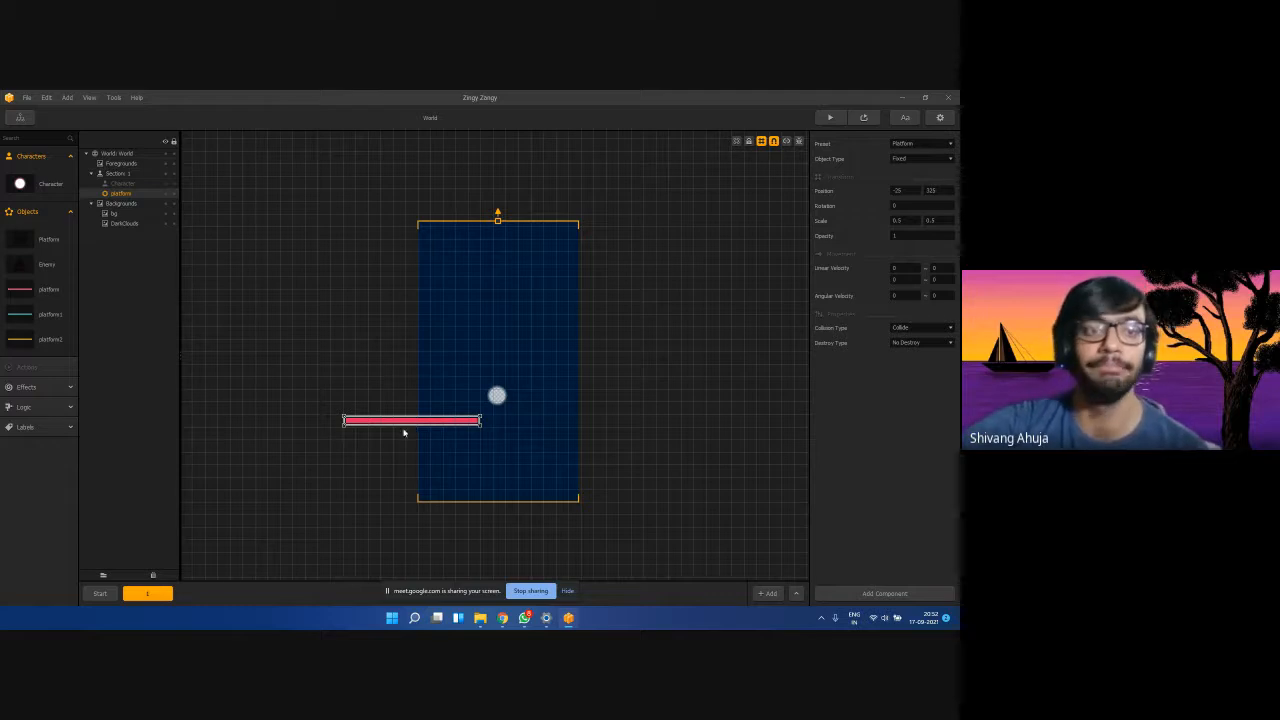
# Select the section 1 pink platform and choose Destroy Character as its Destroy Type.
pyautogui.click(16, 189)
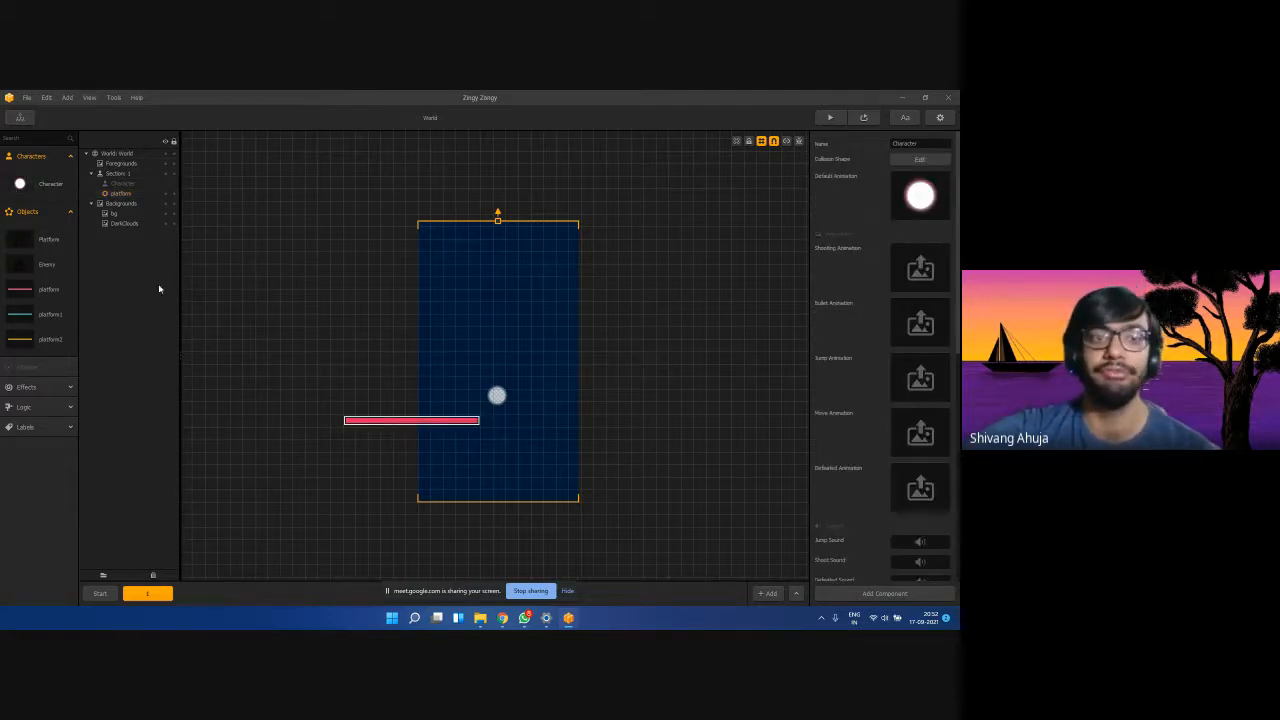
pyautogui.click(361, 422)
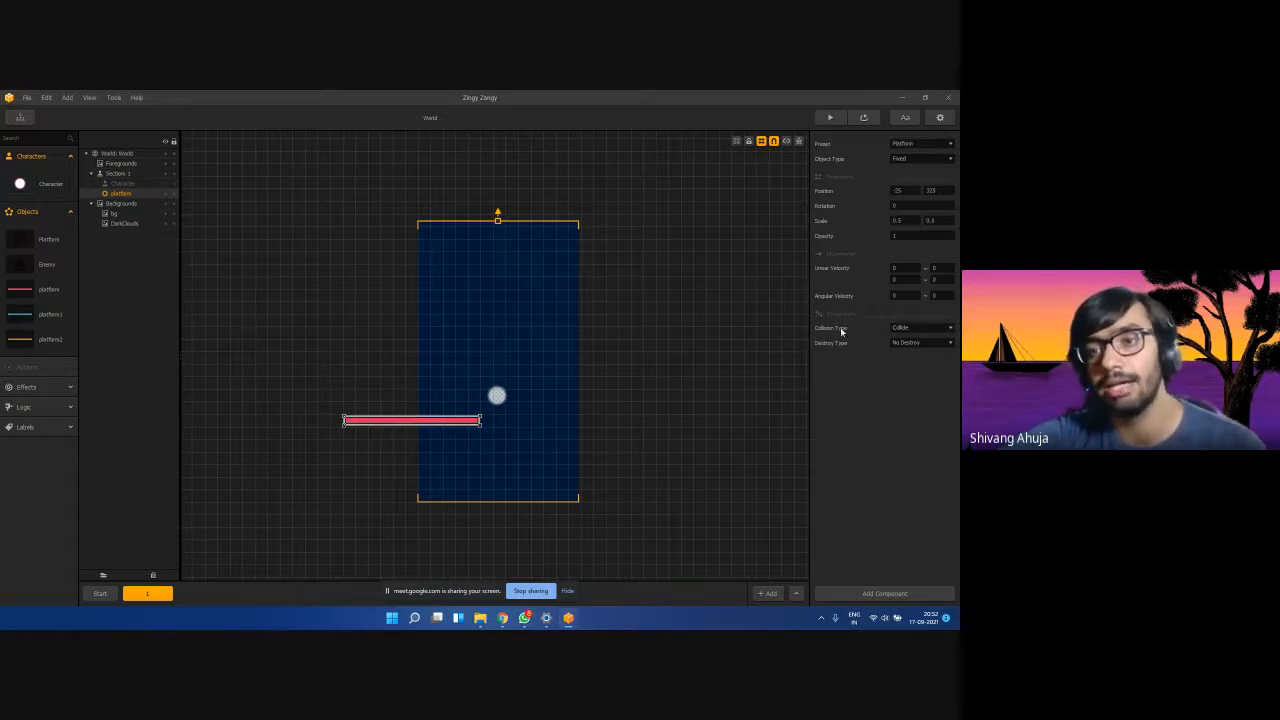
pyautogui.click(893, 345)
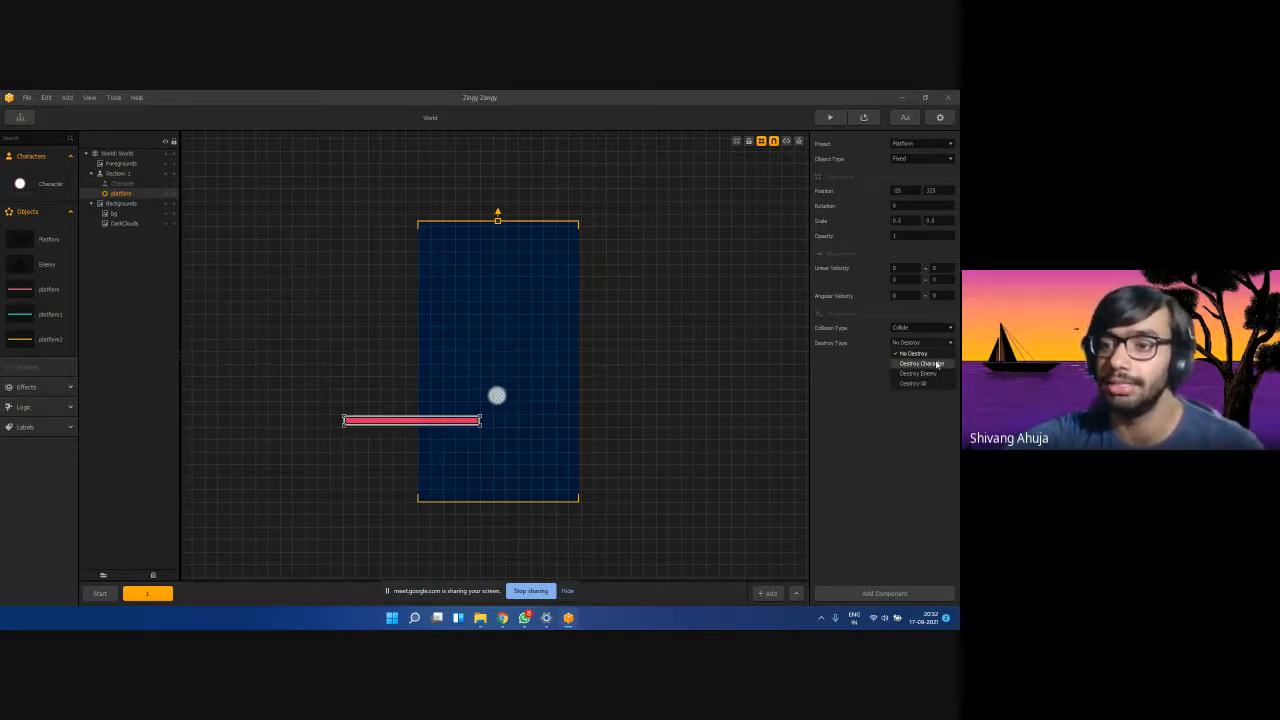
pyautogui.click(937, 364)
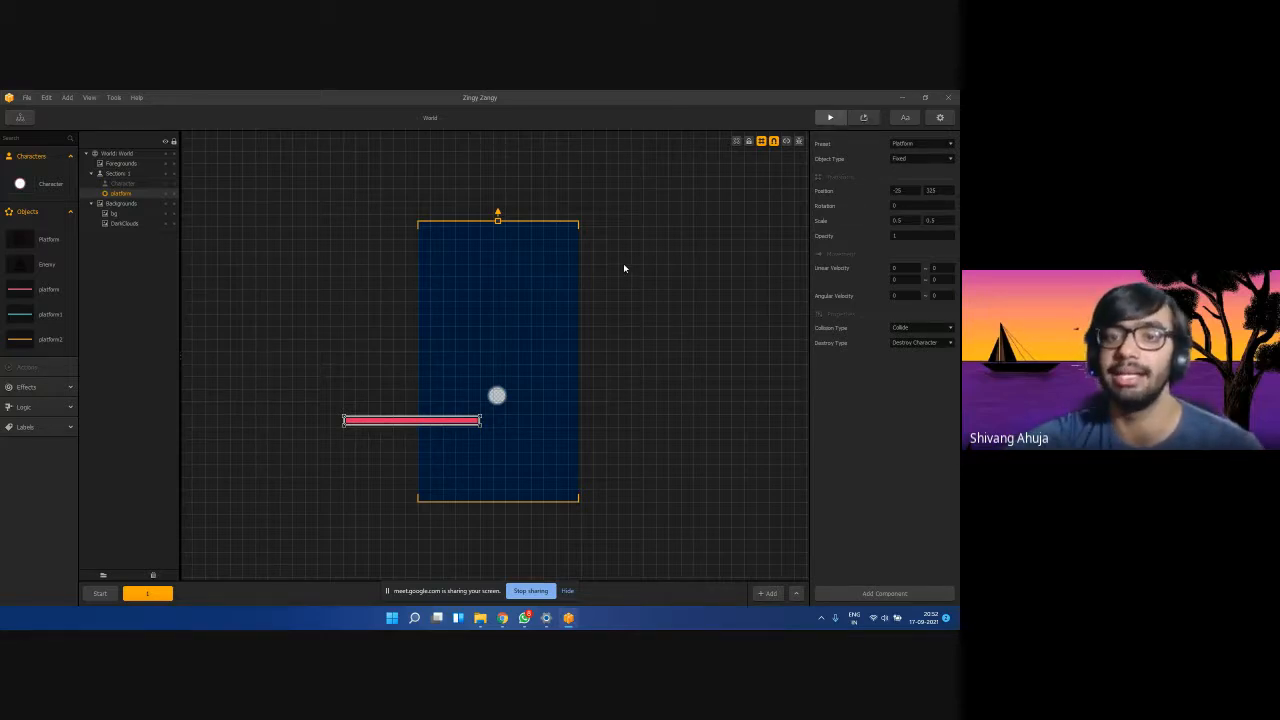
pyautogui.click(330, 468)
pyautogui.moveTo(359, 470)
pyautogui.mouseDown()
pyautogui.moveTo(311, 457)
pyautogui.moveTo(306, 354)
pyautogui.mouseUp()
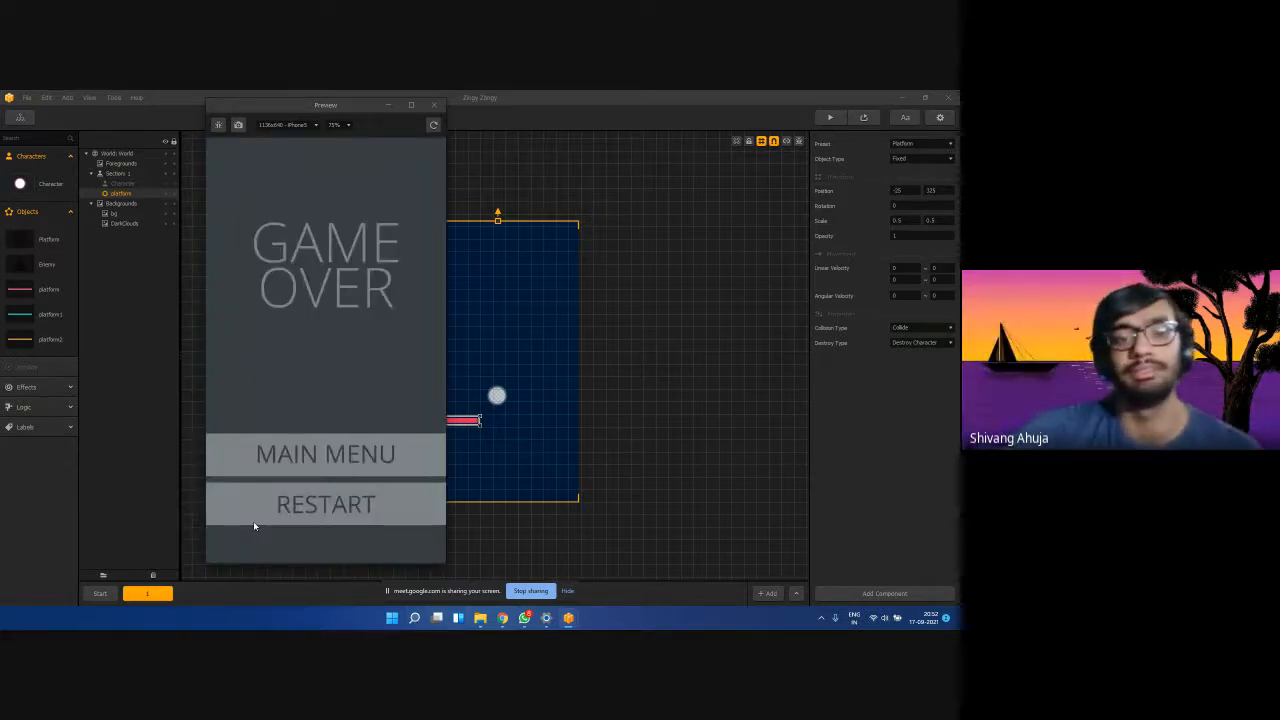
pyautogui.click(278, 508)
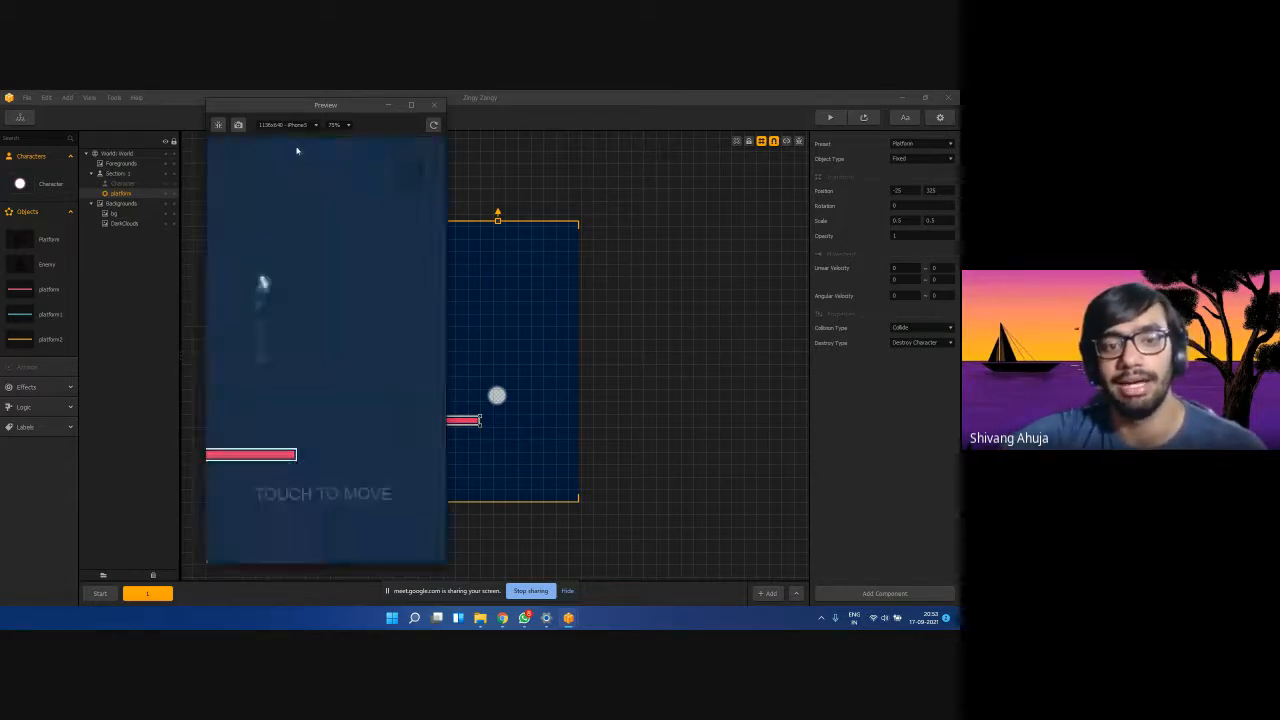
pyautogui.click(435, 105)
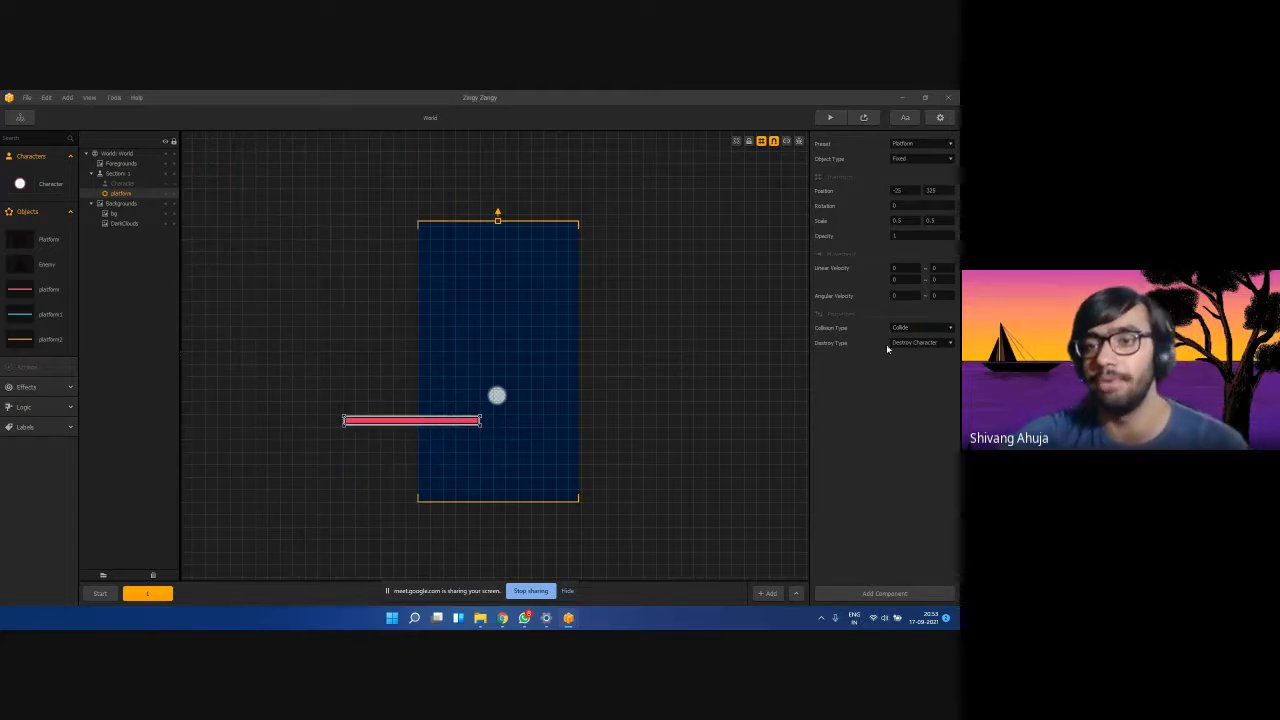
pyautogui.click(917, 344)
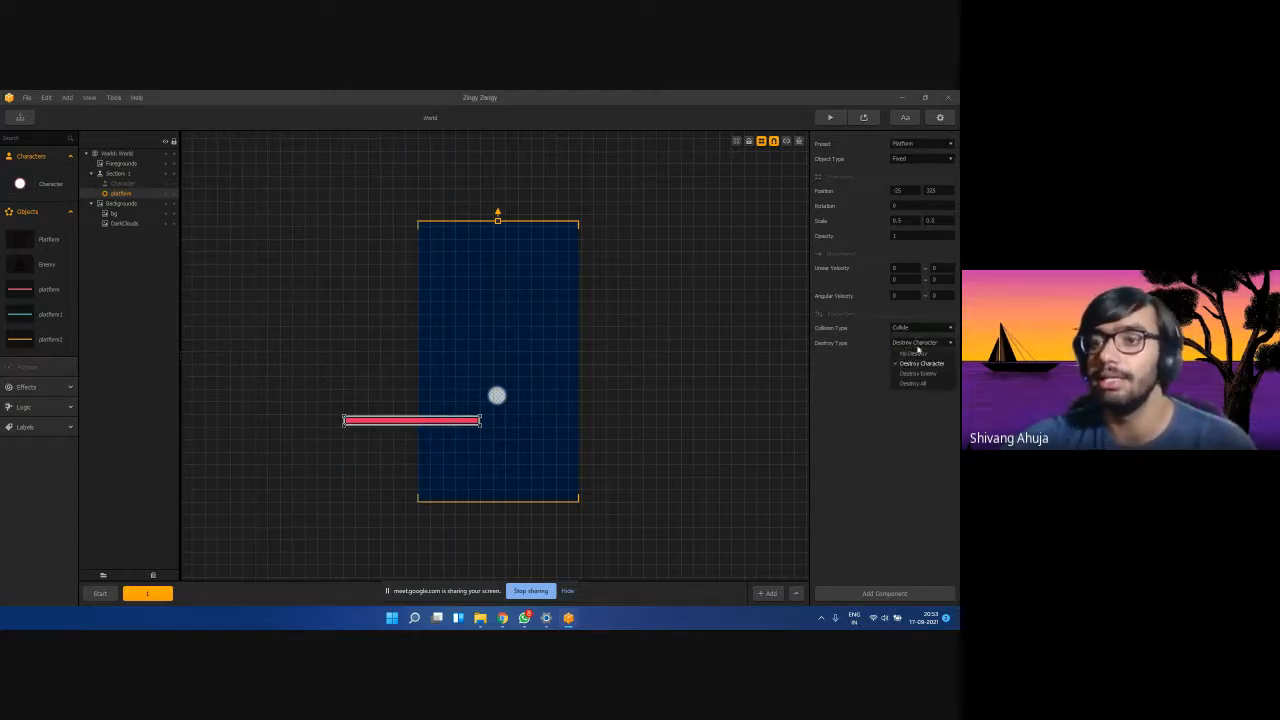
pyautogui.click(912, 364)
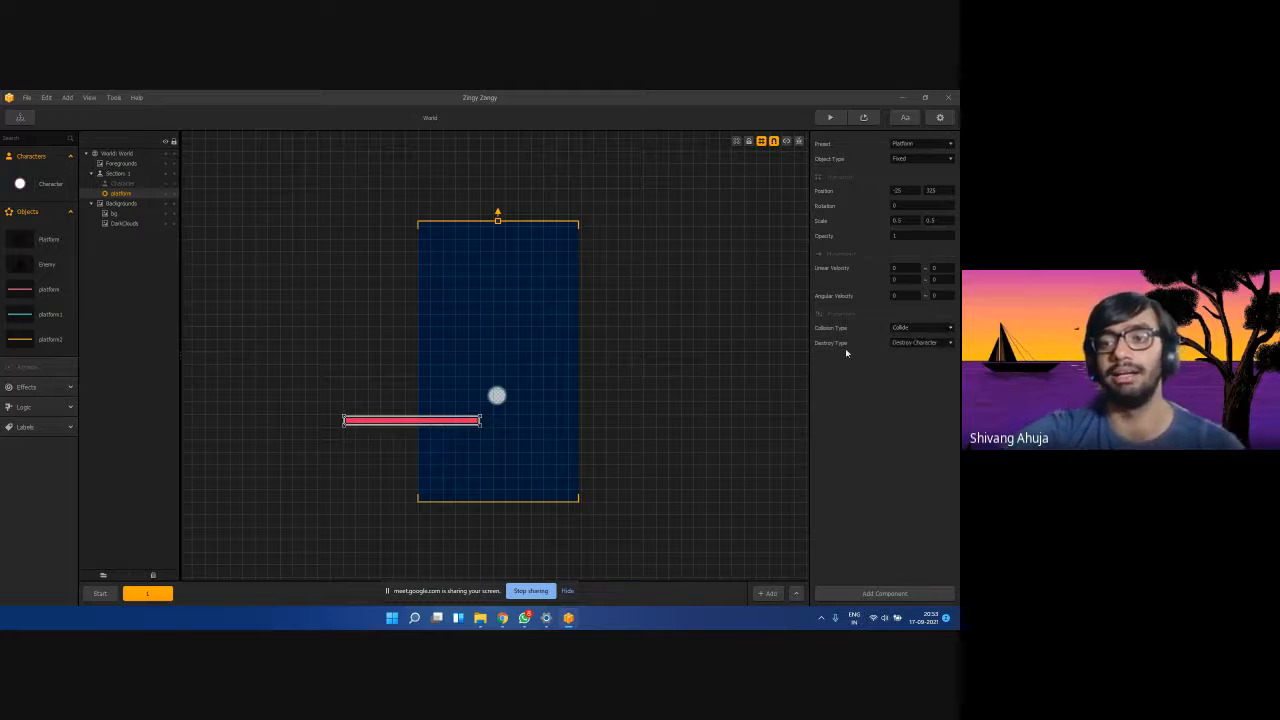
pyautogui.click(917, 342)
pyautogui.click(906, 345)
pyautogui.click(829, 117)
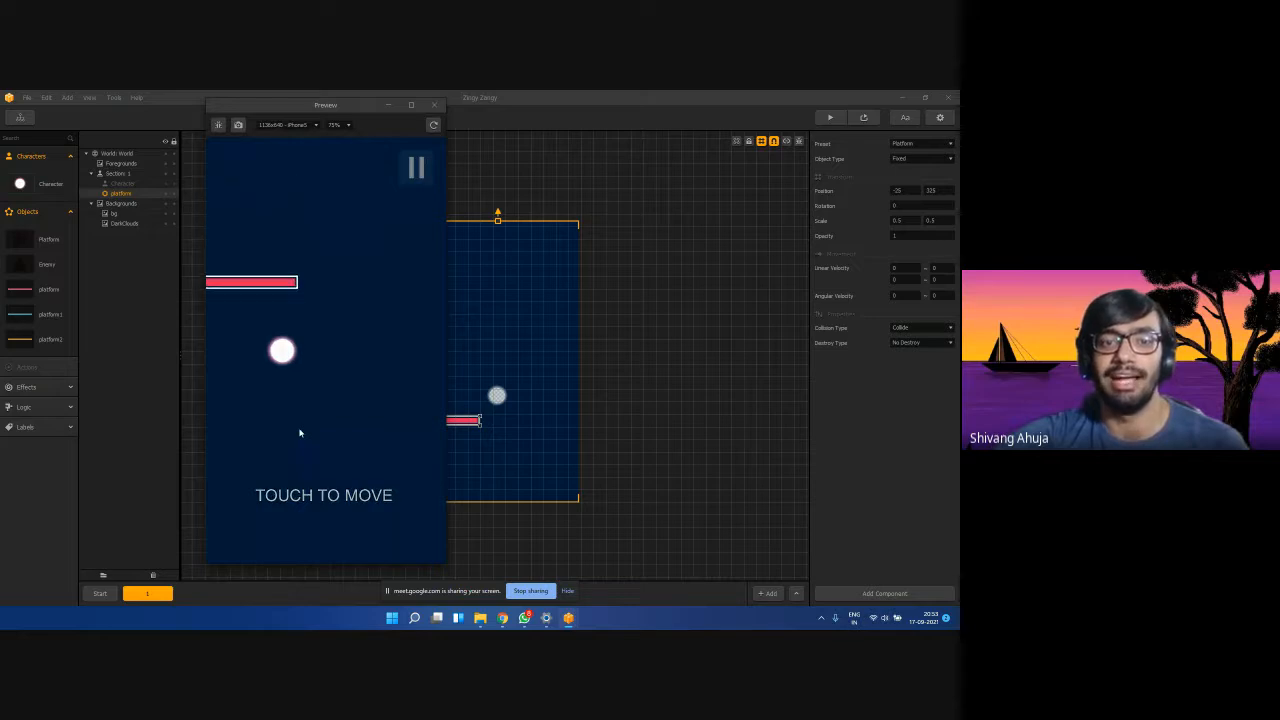
pyautogui.moveTo(320, 497)
pyautogui.mouseDown()
pyautogui.moveTo(334, 514)
pyautogui.moveTo(305, 537)
pyautogui.moveTo(286, 426)
pyautogui.moveTo(326, 520)
pyautogui.moveTo(273, 408)
pyautogui.moveTo(340, 420)
pyautogui.moveTo(258, 613)
pyautogui.mouseUp()
pyautogui.click(433, 105)
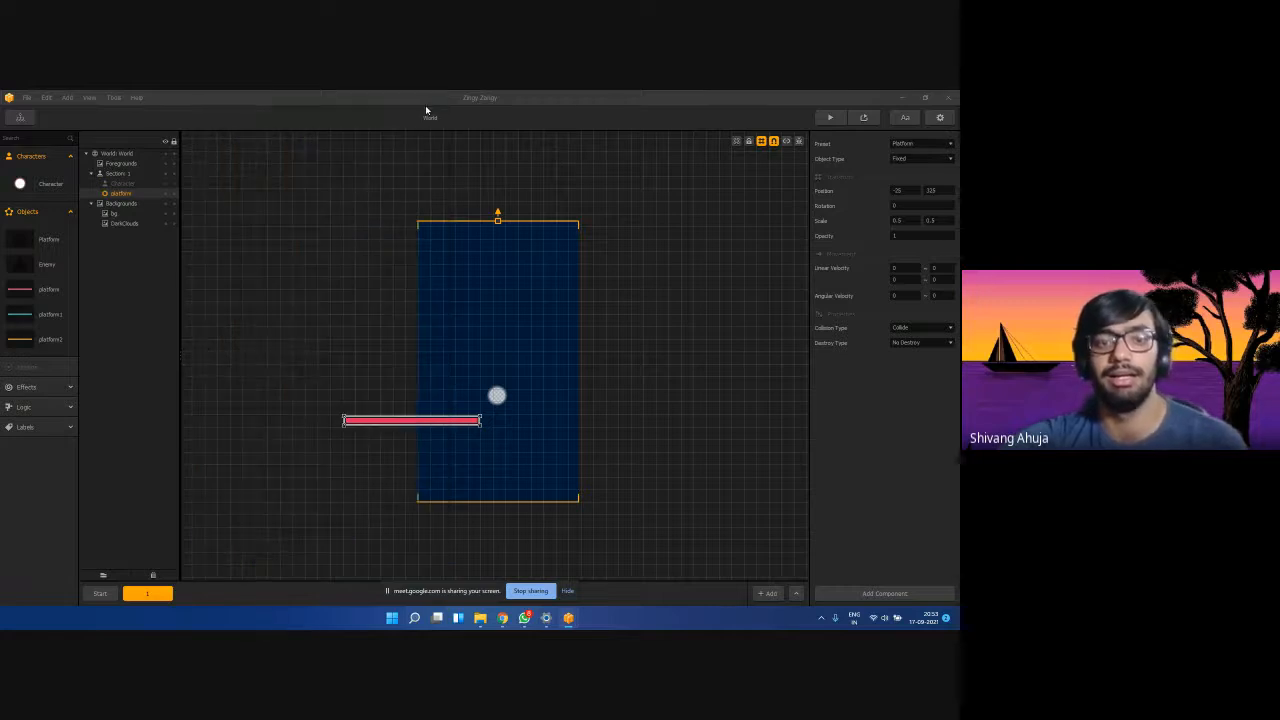
pyautogui.click(901, 343)
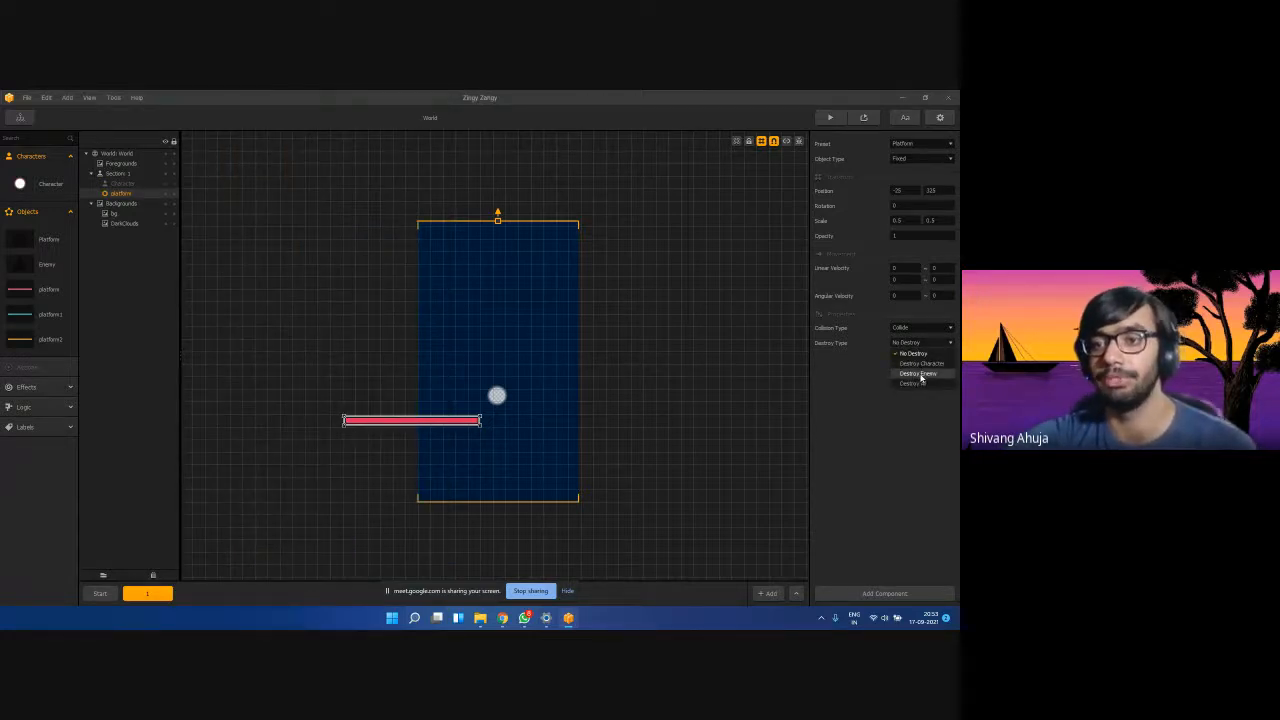
pyautogui.click(910, 343)
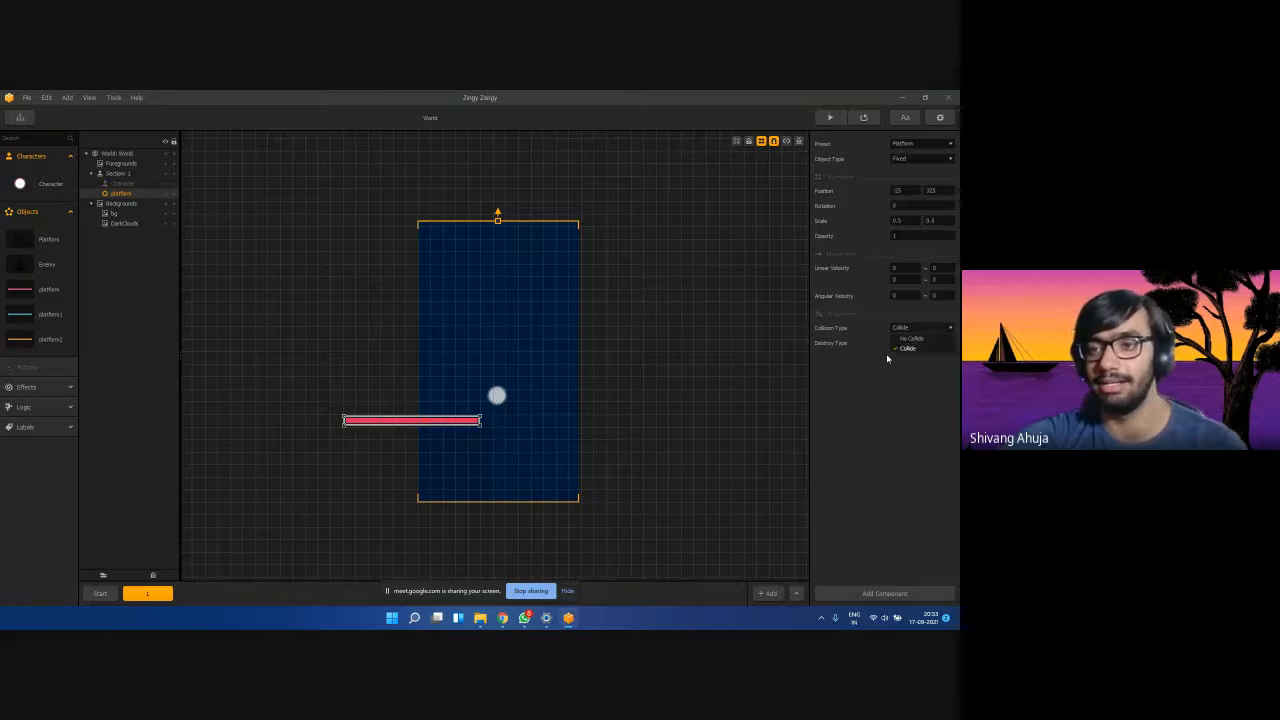
pyautogui.click(914, 363)
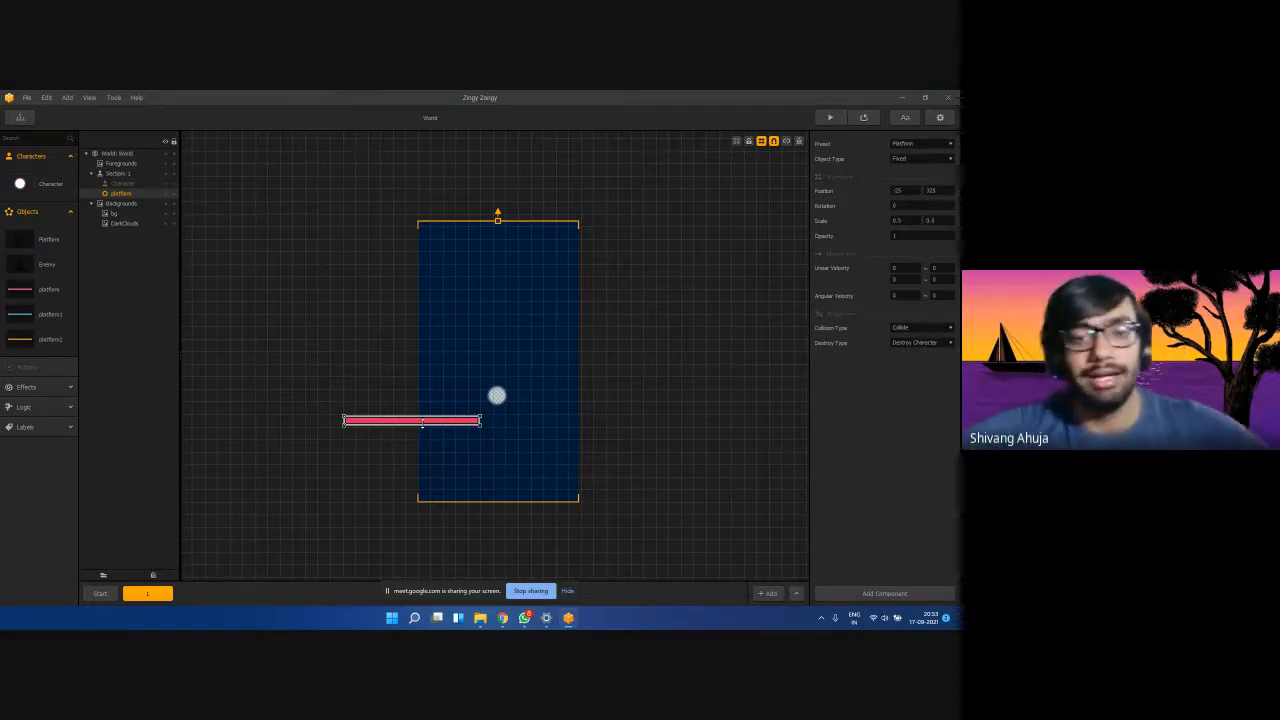
pyautogui.click(470, 428)
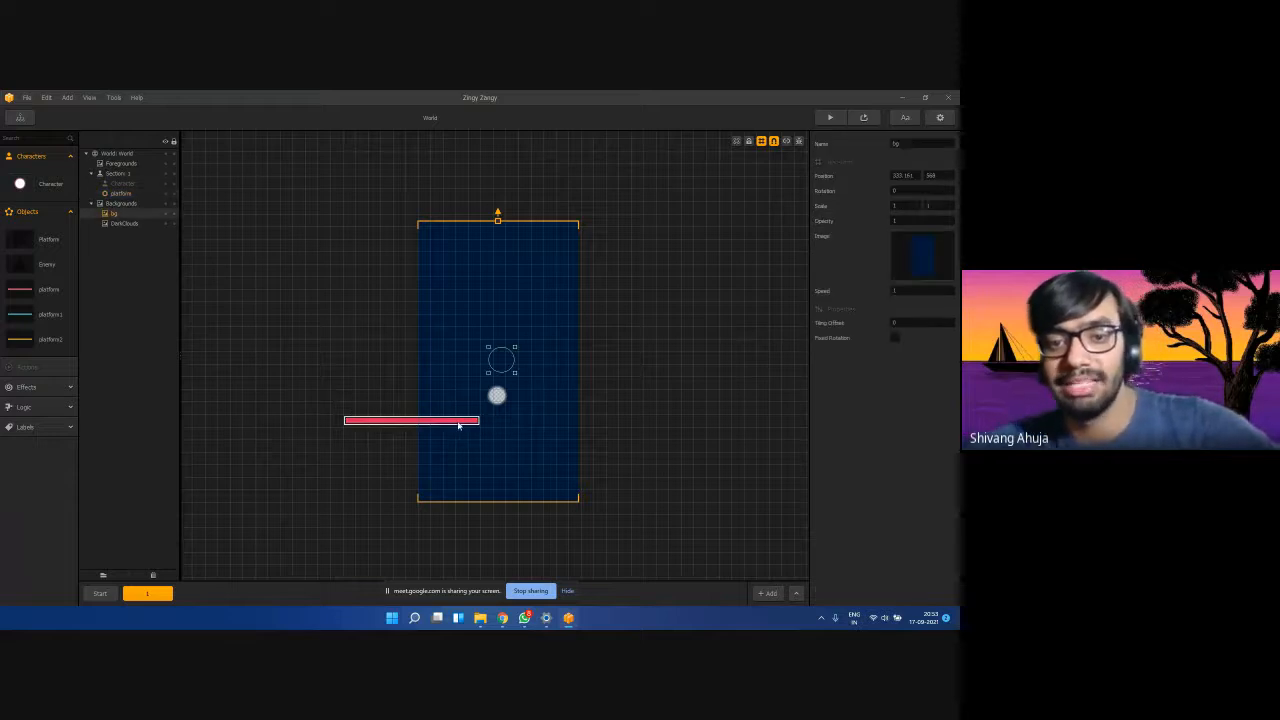
pyautogui.click(459, 426)
pyautogui.click(452, 448)
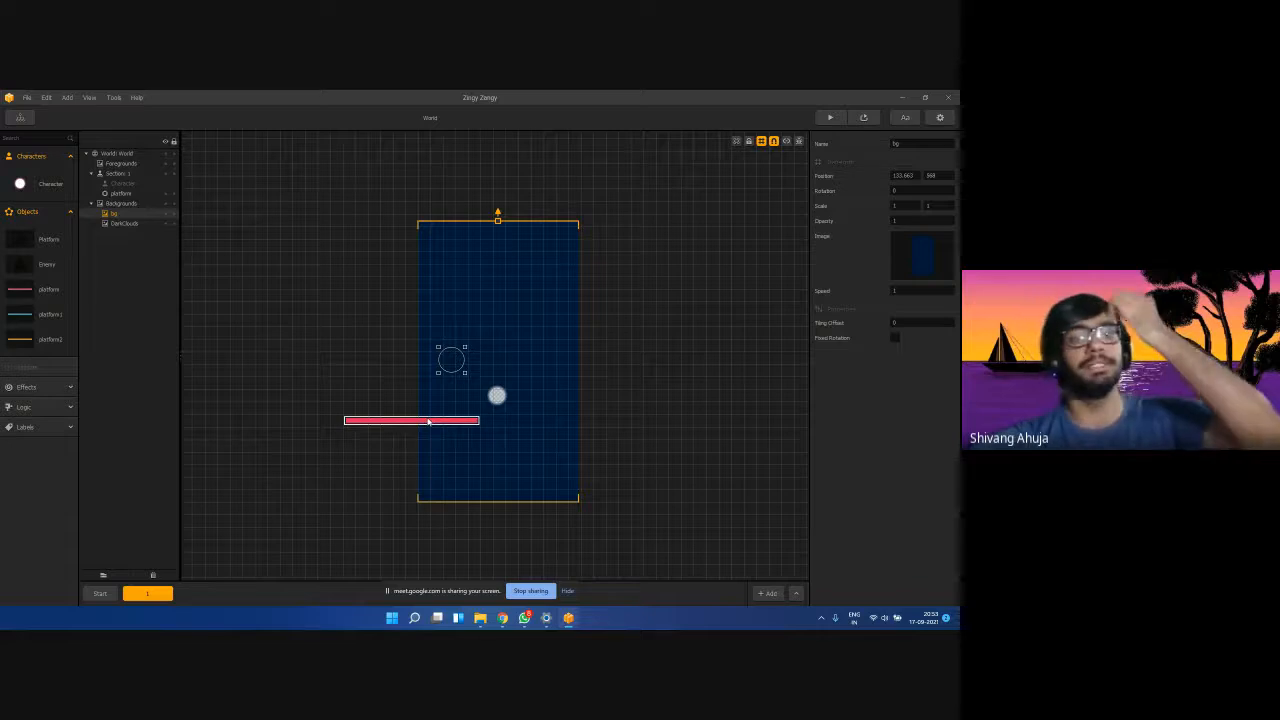
pyautogui.click(428, 421)
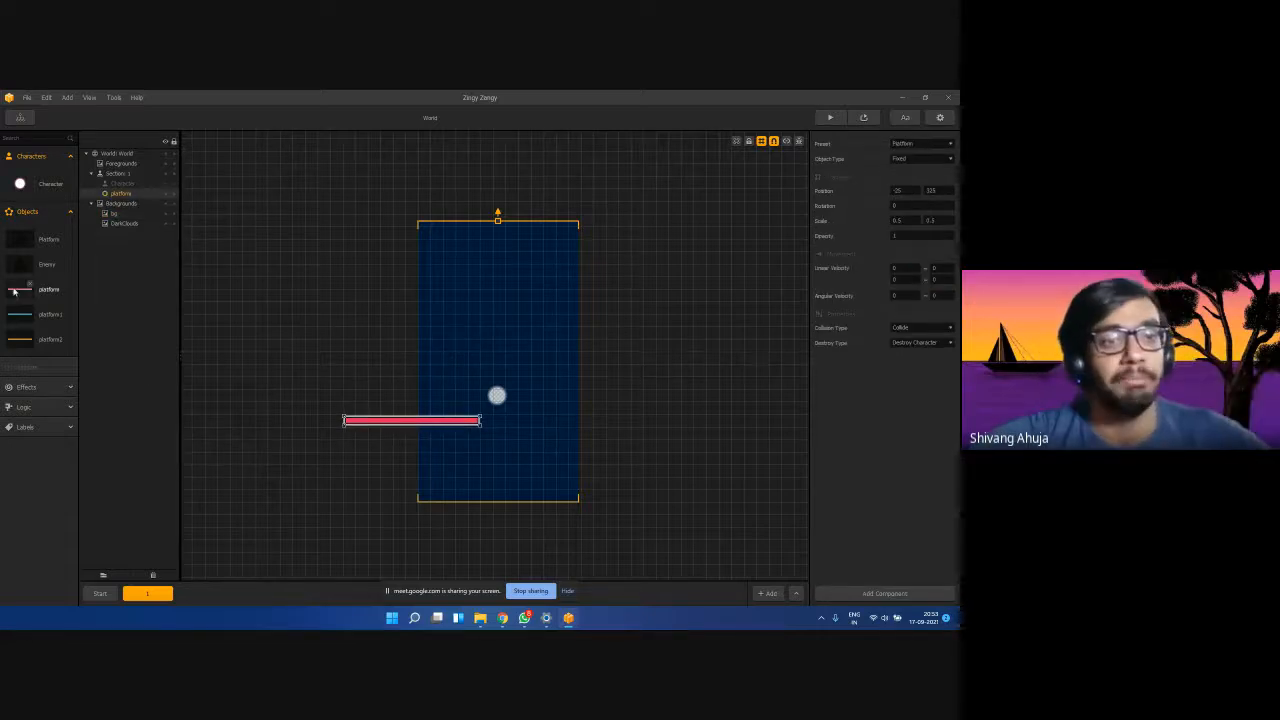
# Discard a stray new platform, then duplicate the existing pink platform with Ctrl+D.
pyautogui.moveTo(20, 289); pyautogui.dragTo(524, 446)
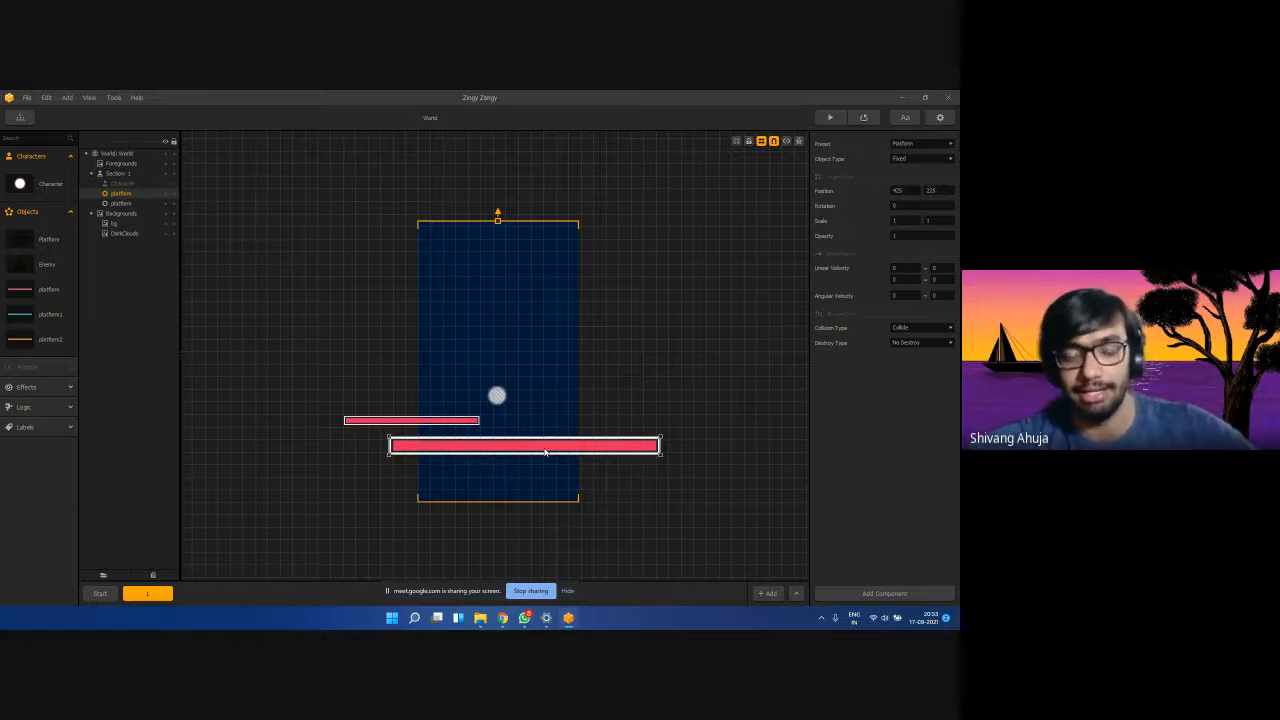
pyautogui.press('Delete')
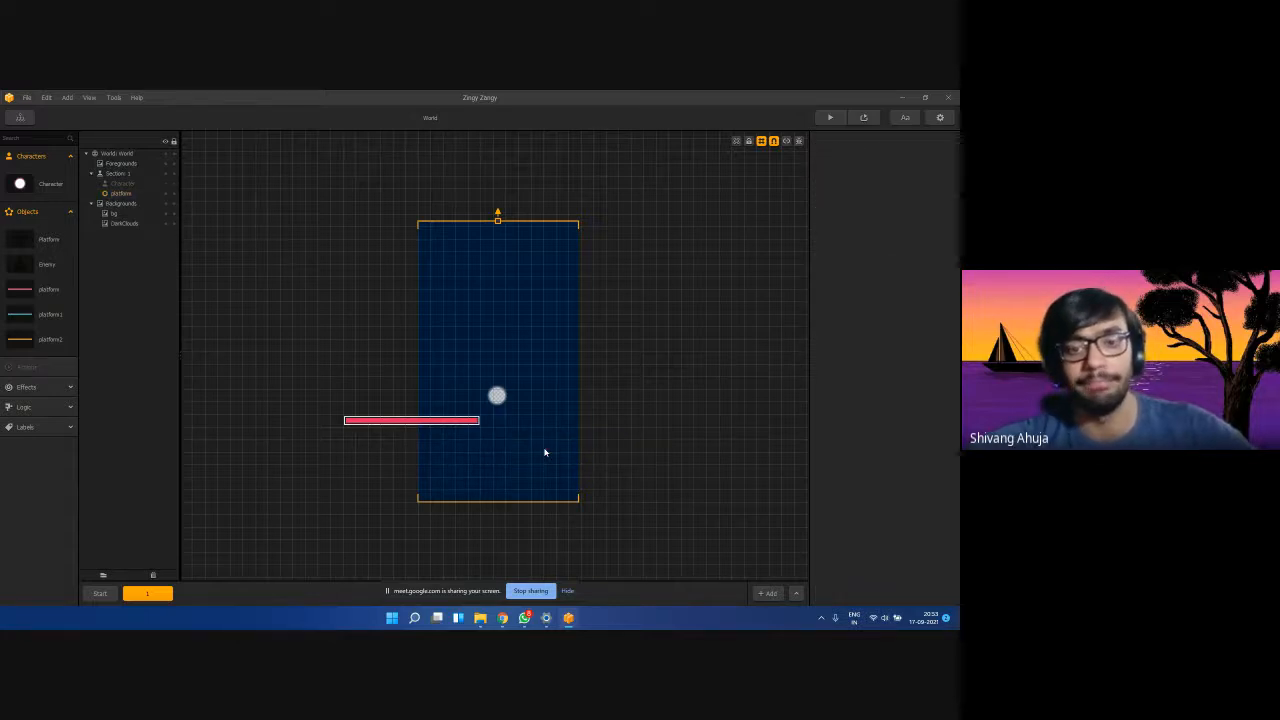
pyautogui.click(394, 422)
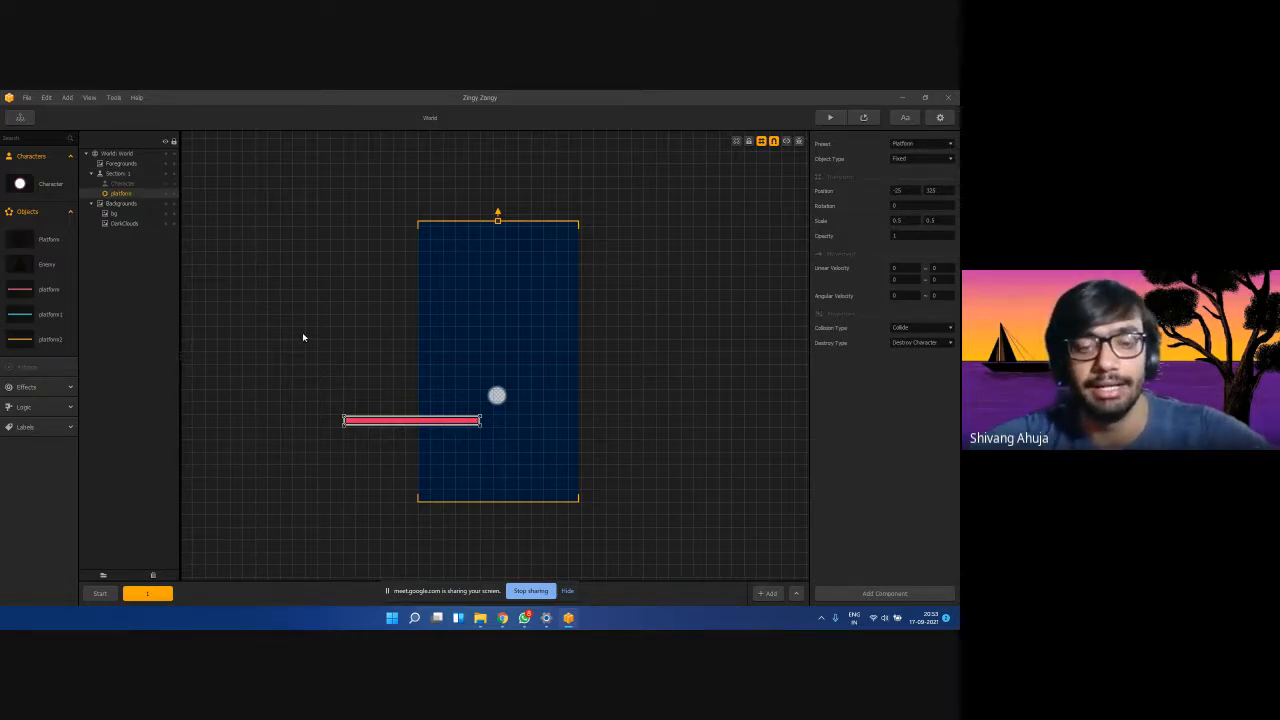
pyautogui.hotkey('ctrl', 'd')
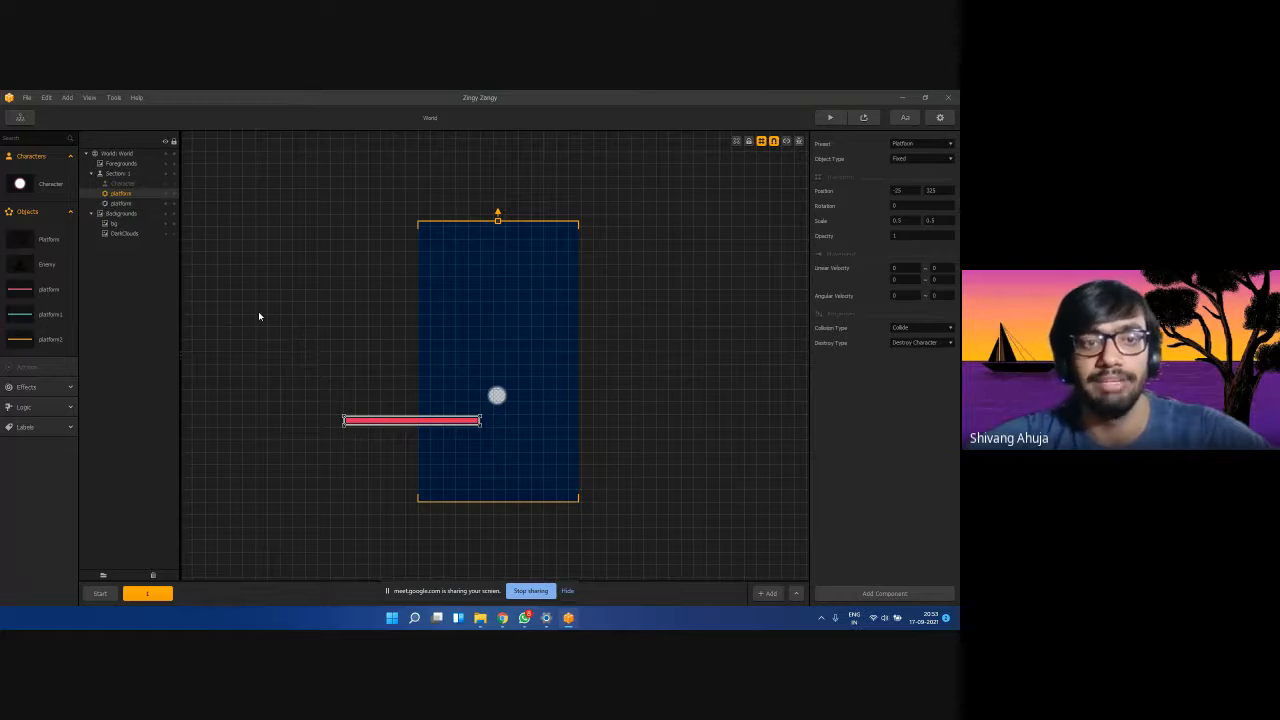
pyautogui.click(124, 194)
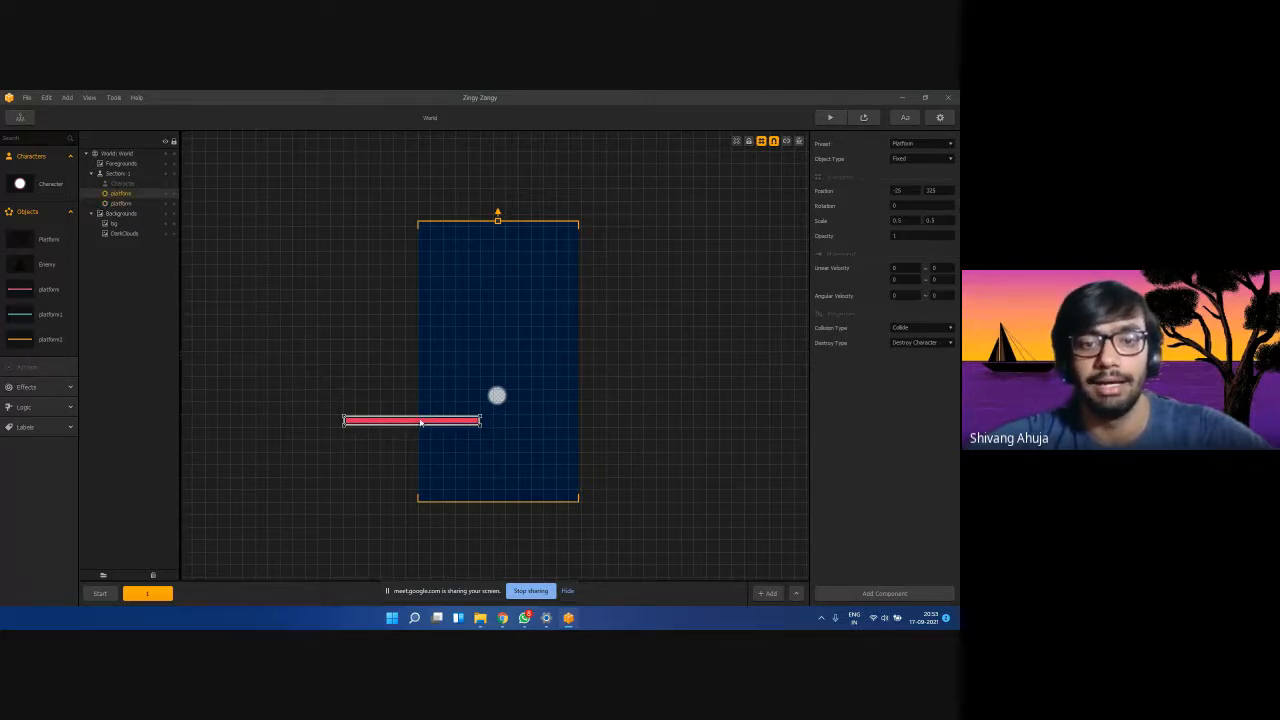
# Arrange the two platforms at equal height with a gap near the scene centre.
pyautogui.moveTo(430, 424); pyautogui.dragTo(591, 429)
pyautogui.click(600, 460)
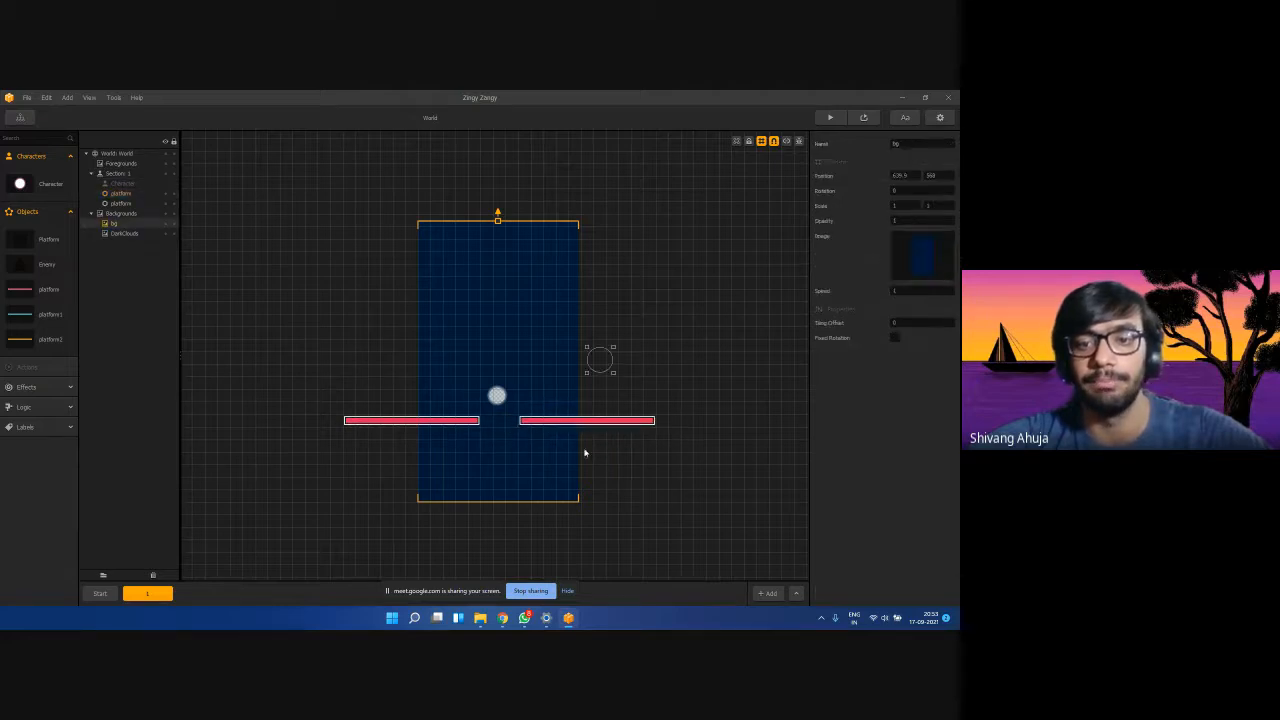
pyautogui.click(555, 419)
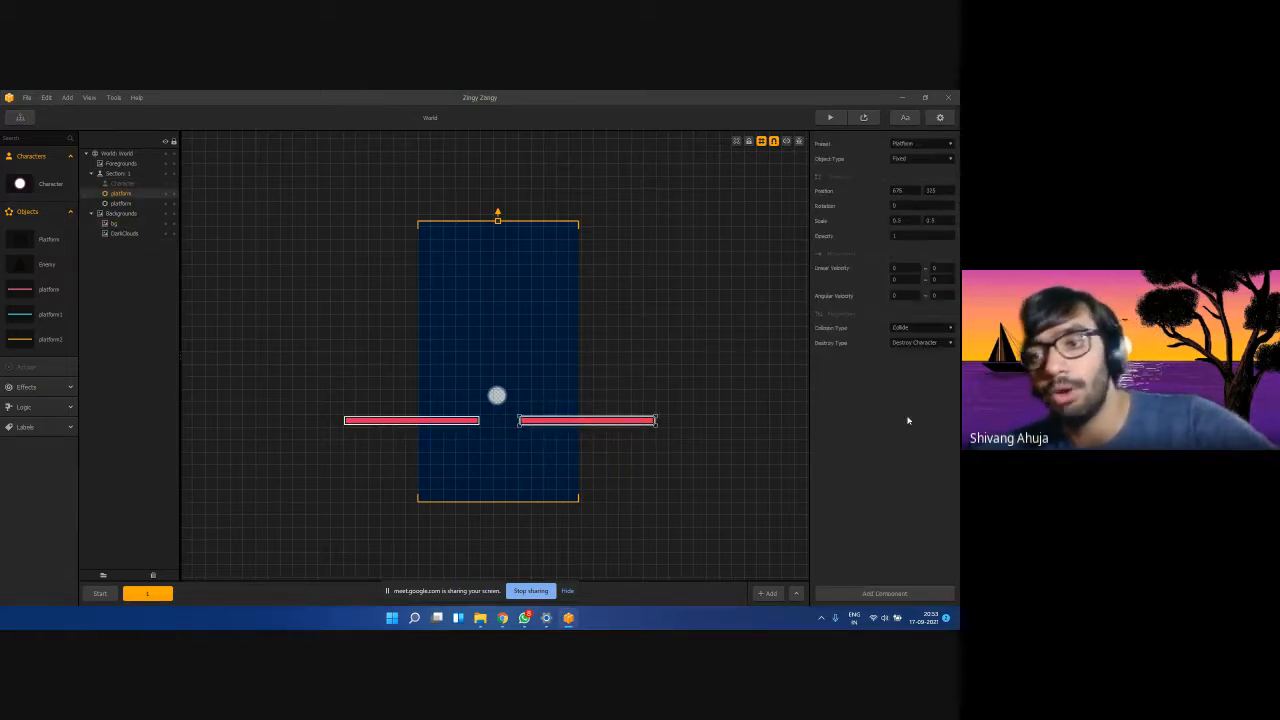
pyautogui.click(401, 422)
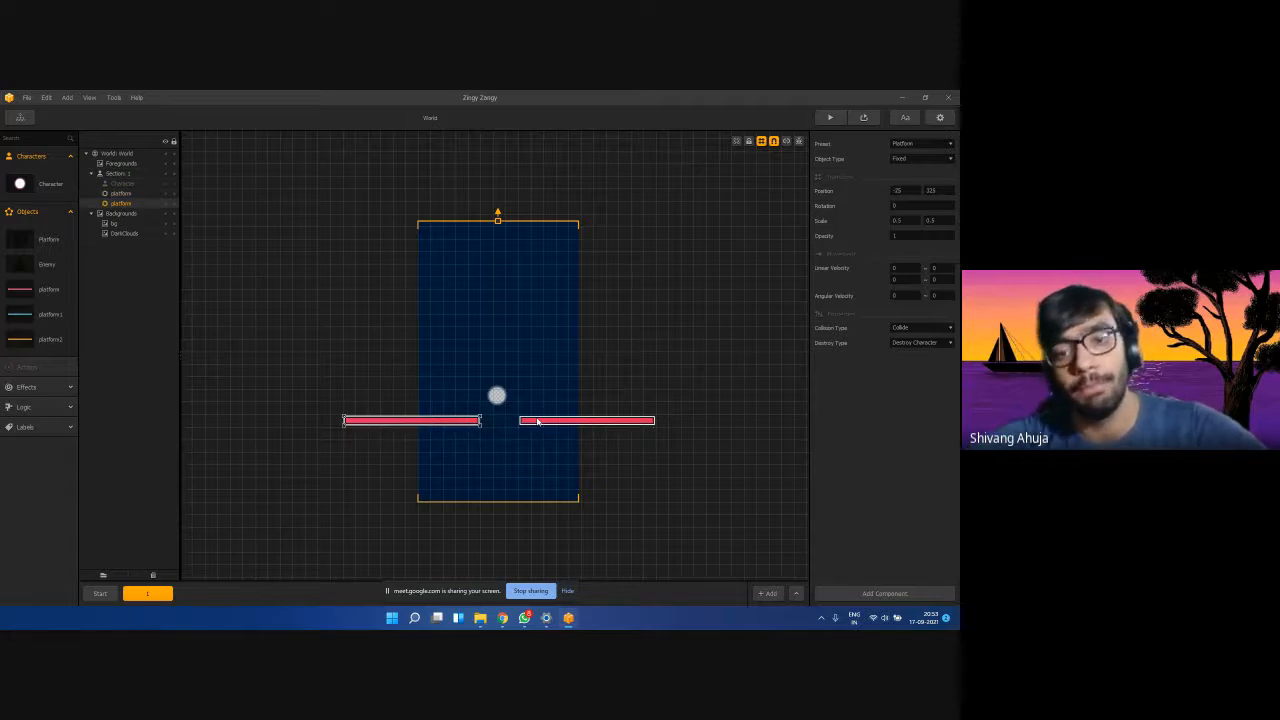
pyautogui.click(537, 423)
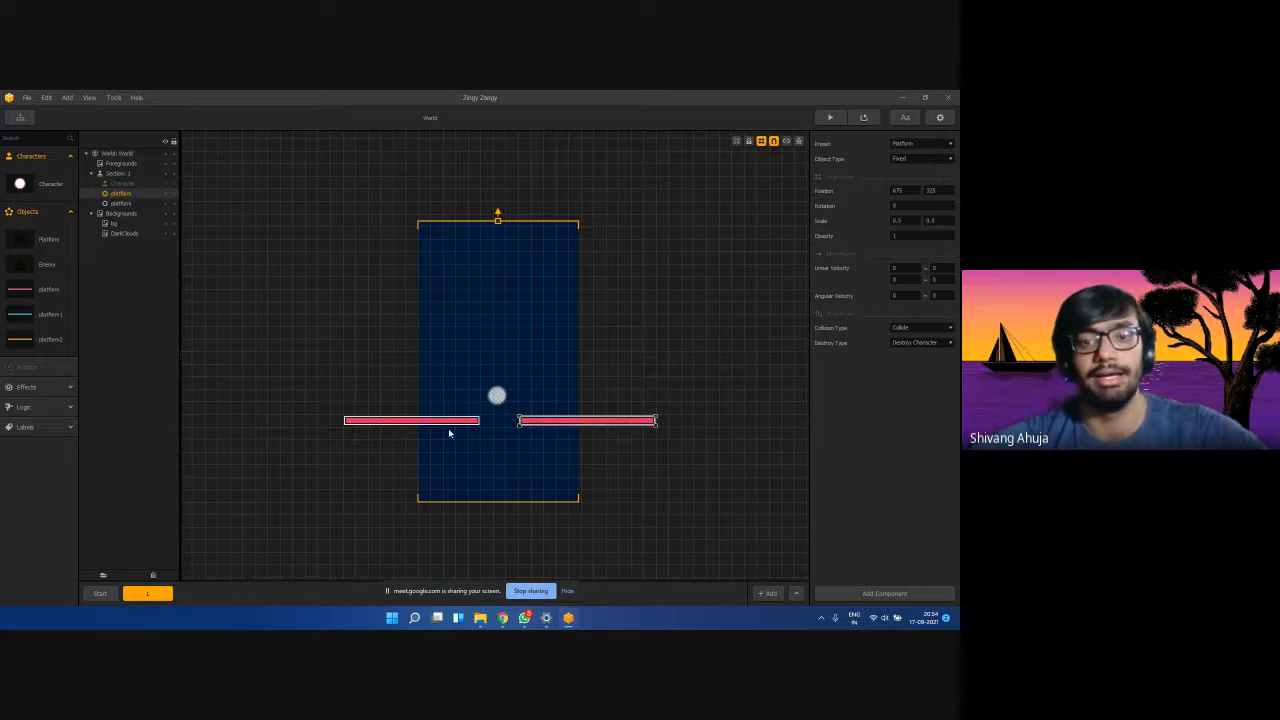
pyautogui.moveTo(531, 422); pyautogui.dragTo(569, 422)
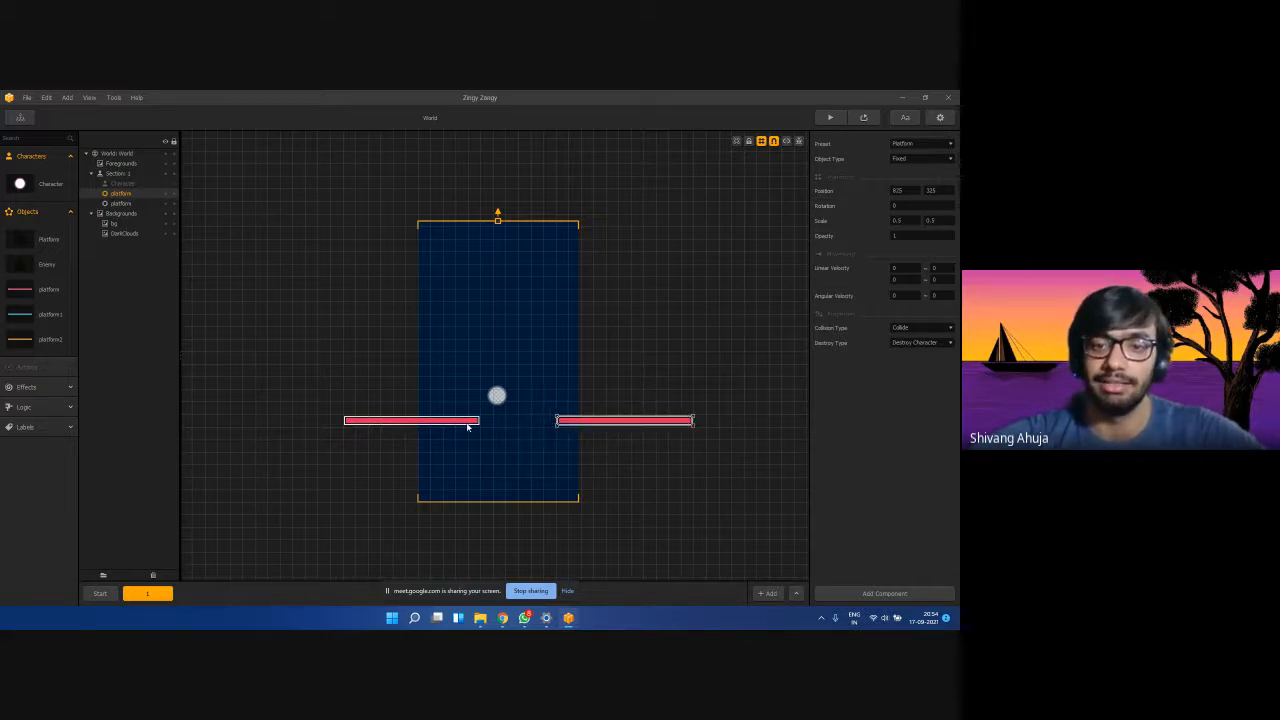
pyautogui.moveTo(460, 424); pyautogui.dragTo(513, 424)
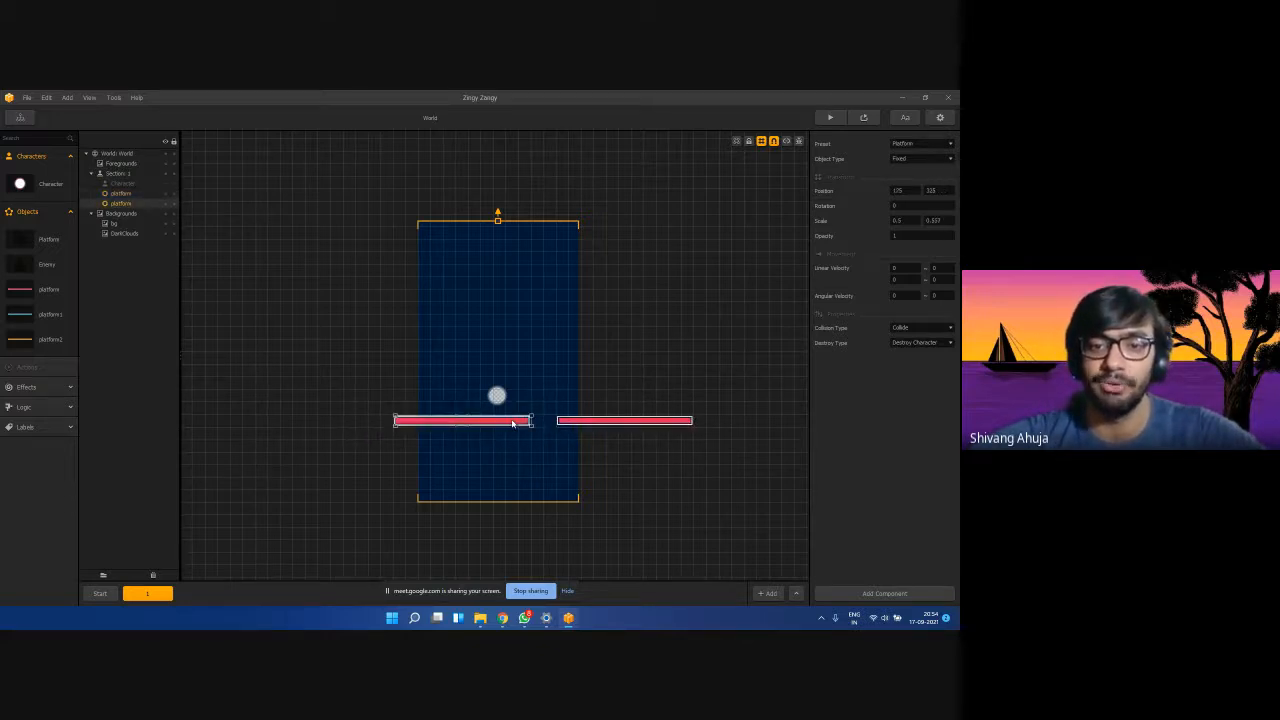
# Minimize the Google Meet window and duplicate the selected platform again with Ctrl+D.
pyautogui.moveTo(502, 618)
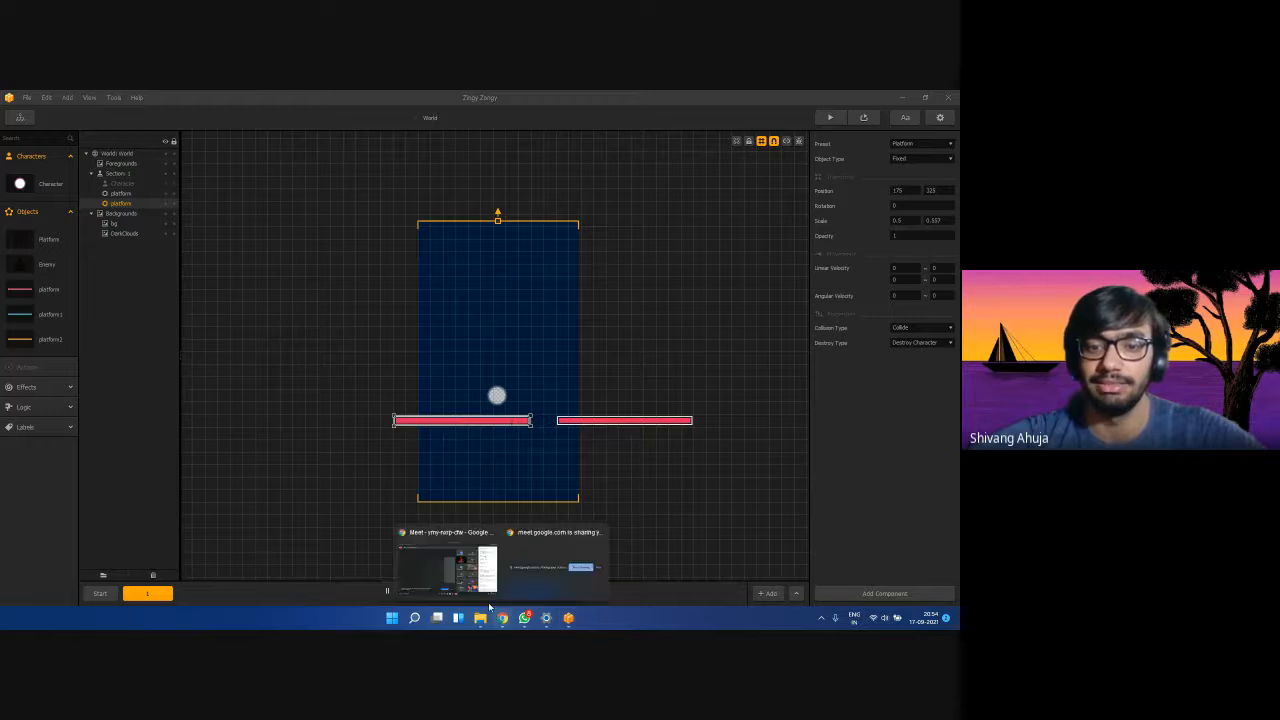
pyautogui.click(443, 565)
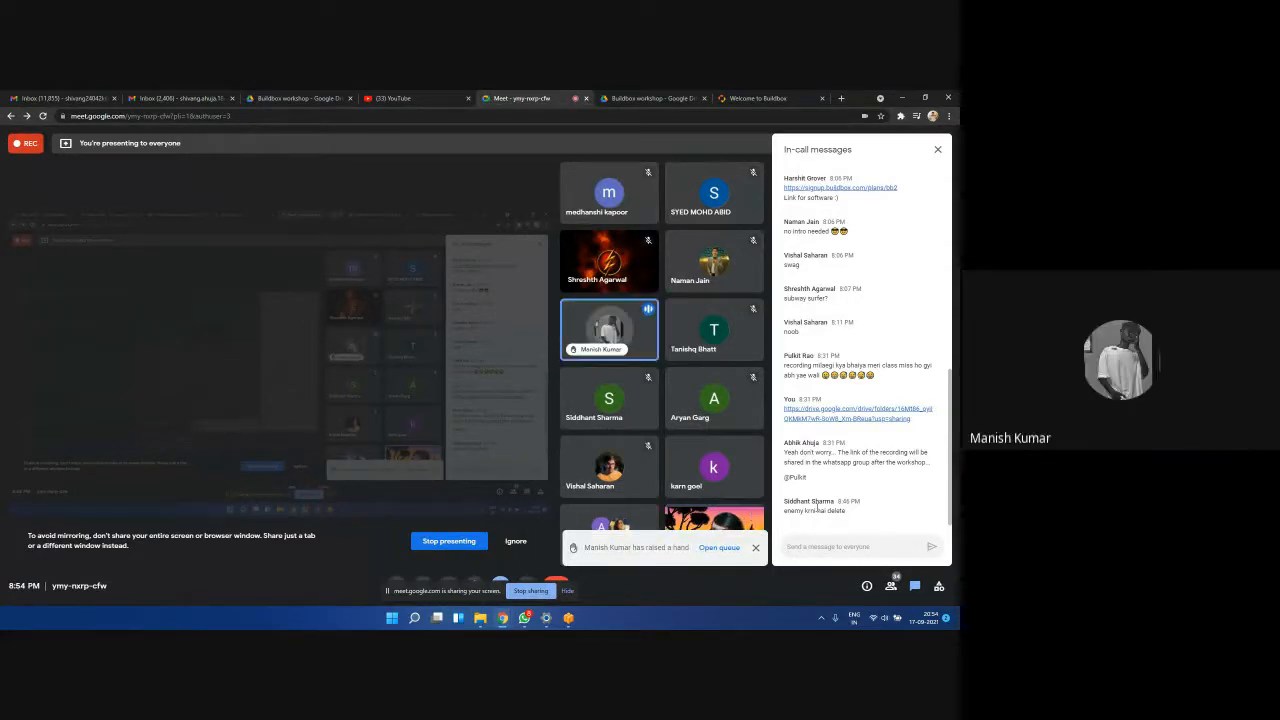
pyautogui.click(902, 97)
pyautogui.hotkey('ctrl', 'd')
pyautogui.hotkey('ctrl', 'd')
pyautogui.hotkey('ctrl', 'd')
pyautogui.hotkey('ctrl', 'd')
pyautogui.hotkey('ctrl', 'd')
pyautogui.hotkey('ctrl', 'd')
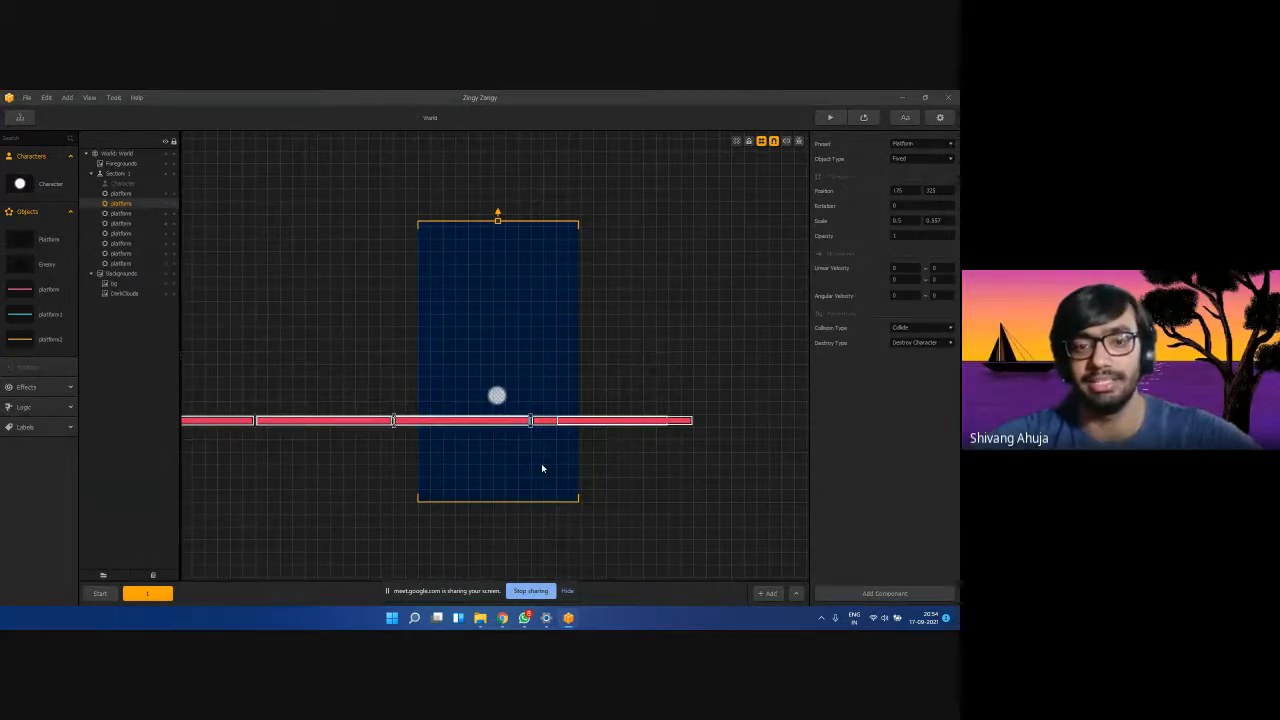
# Undo the extra platform copies and revert the left platform's small position adjustment.
pyautogui.hotkey('ctrl', 'z')
pyautogui.hotkey('ctrl', 'z')
pyautogui.hotkey('ctrl', 'z')
pyautogui.hotkey('ctrl', 'z')
pyautogui.hotkey('ctrl', 'z')
pyautogui.hotkey('ctrl', 'z')
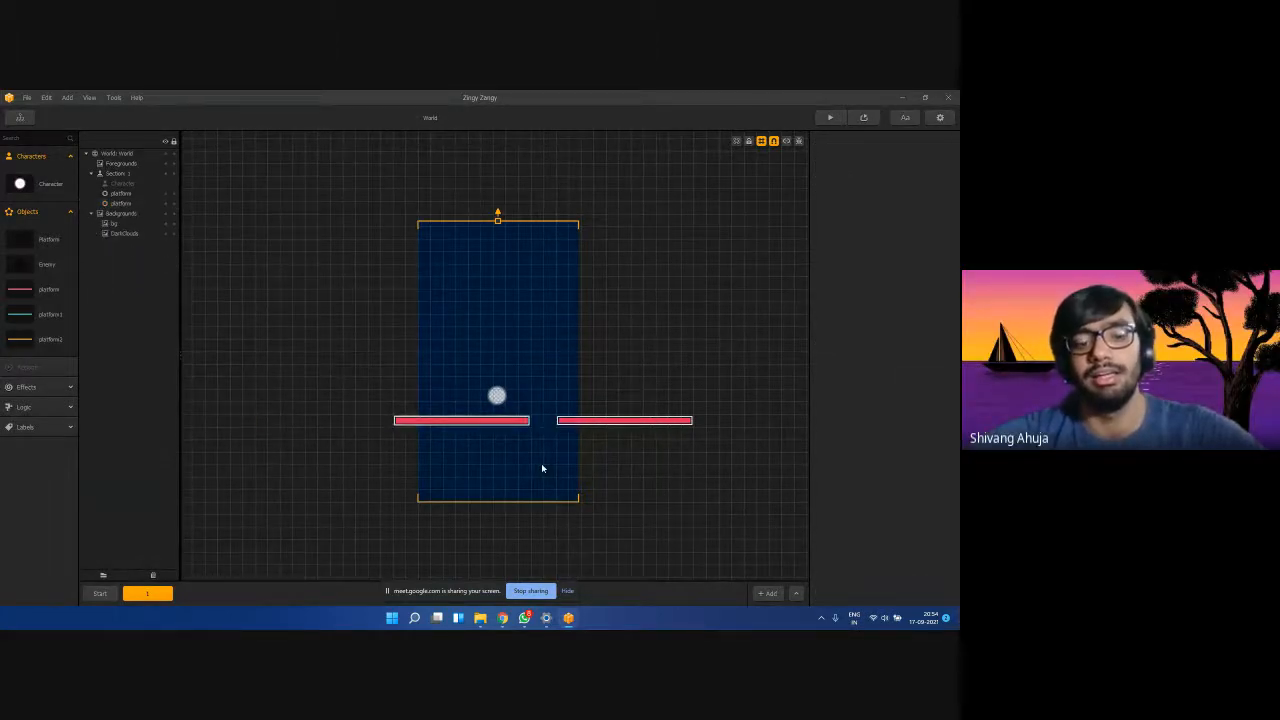
pyautogui.click(541, 468)
pyautogui.click(478, 421)
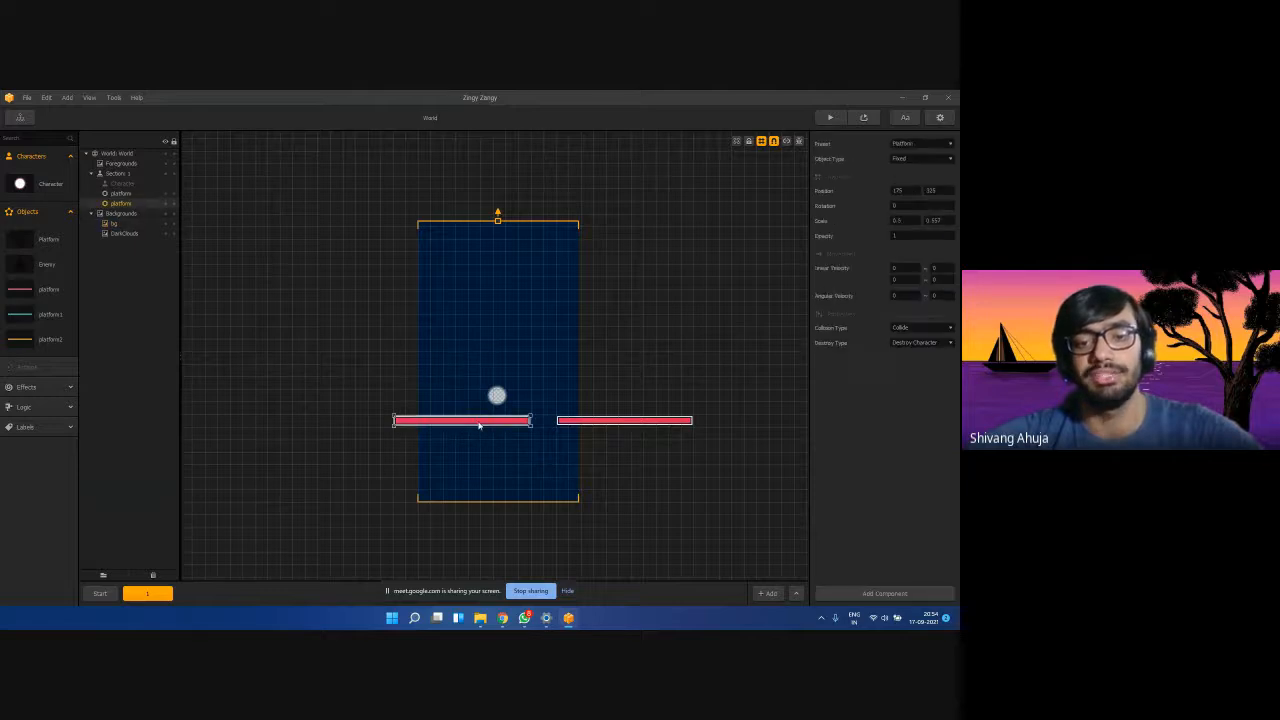
pyautogui.hotkey('ctrl', 'd')
pyautogui.hotkey('ctrl', 'd')
pyautogui.hotkey('ctrl', 'z')
pyautogui.hotkey('ctrl', 'z')
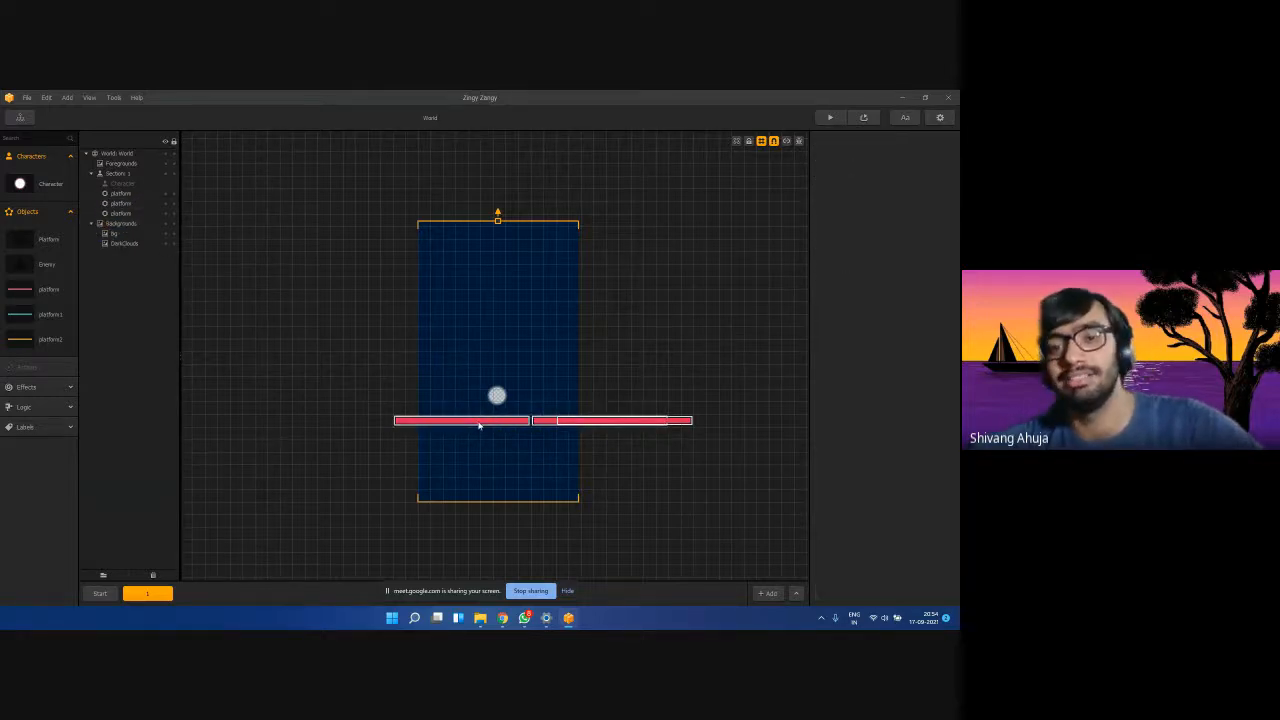
pyautogui.click(573, 422)
pyautogui.moveTo(507, 425)
pyautogui.mouseDown()
pyautogui.moveTo(471, 426)
pyautogui.moveTo(505, 425)
pyautogui.mouseUp()
pyautogui.click(523, 449)
pyautogui.click(508, 445)
pyautogui.click(494, 423)
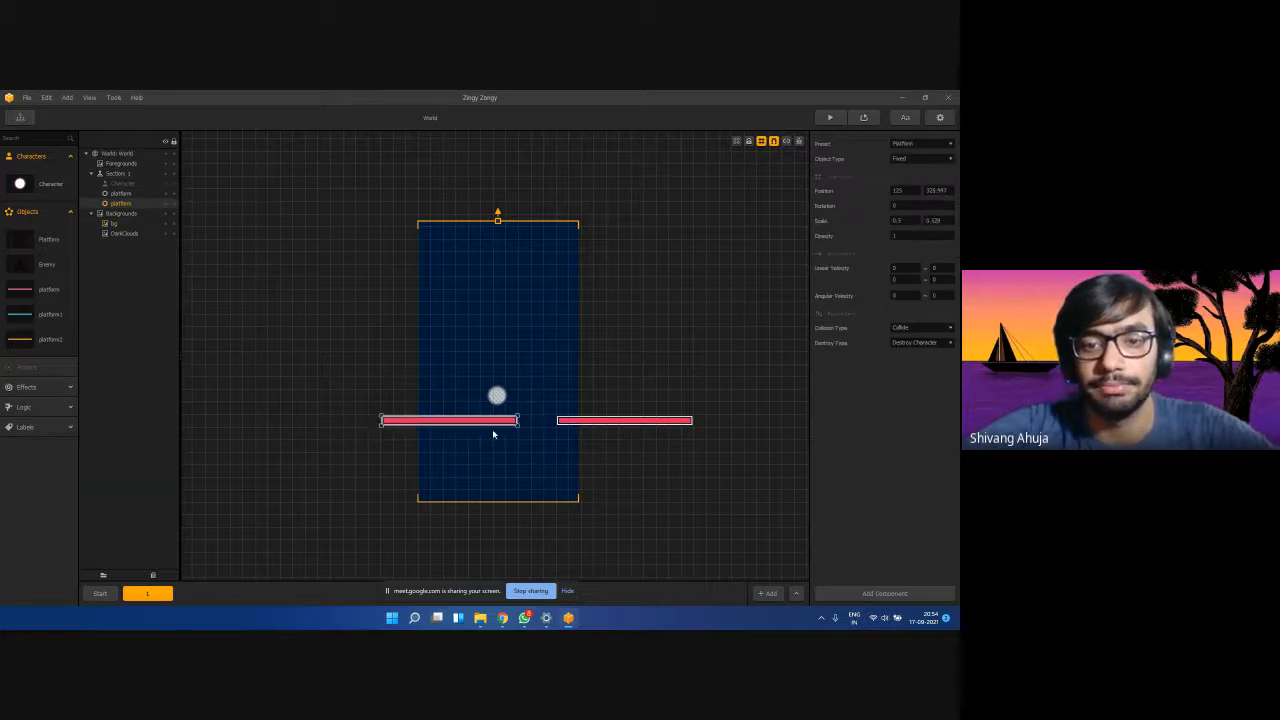
pyautogui.hotkey('ctrl', 'z')
pyautogui.hotkey('ctrl', 'z')
pyautogui.hotkey('ctrl', 'z')
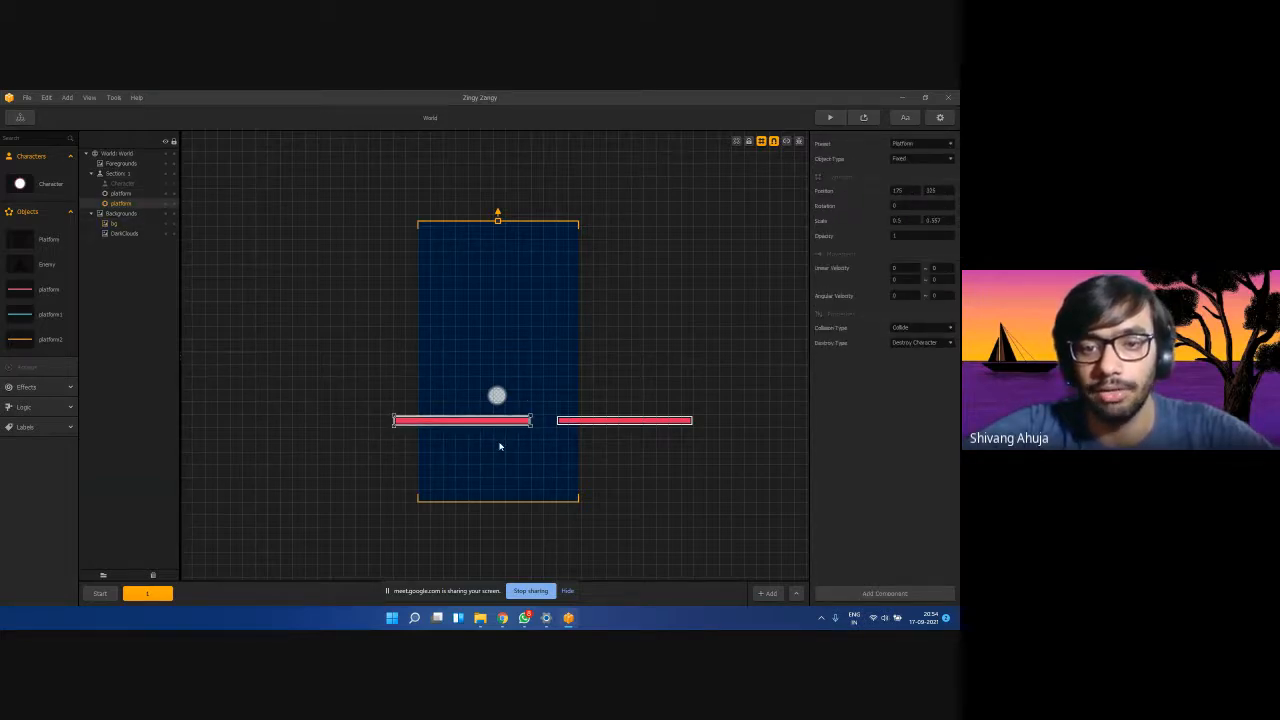
# Delete the right platform and undo further duplicates, leaving a single pink platform selected.
pyautogui.click(573, 427)
pyautogui.click(563, 423)
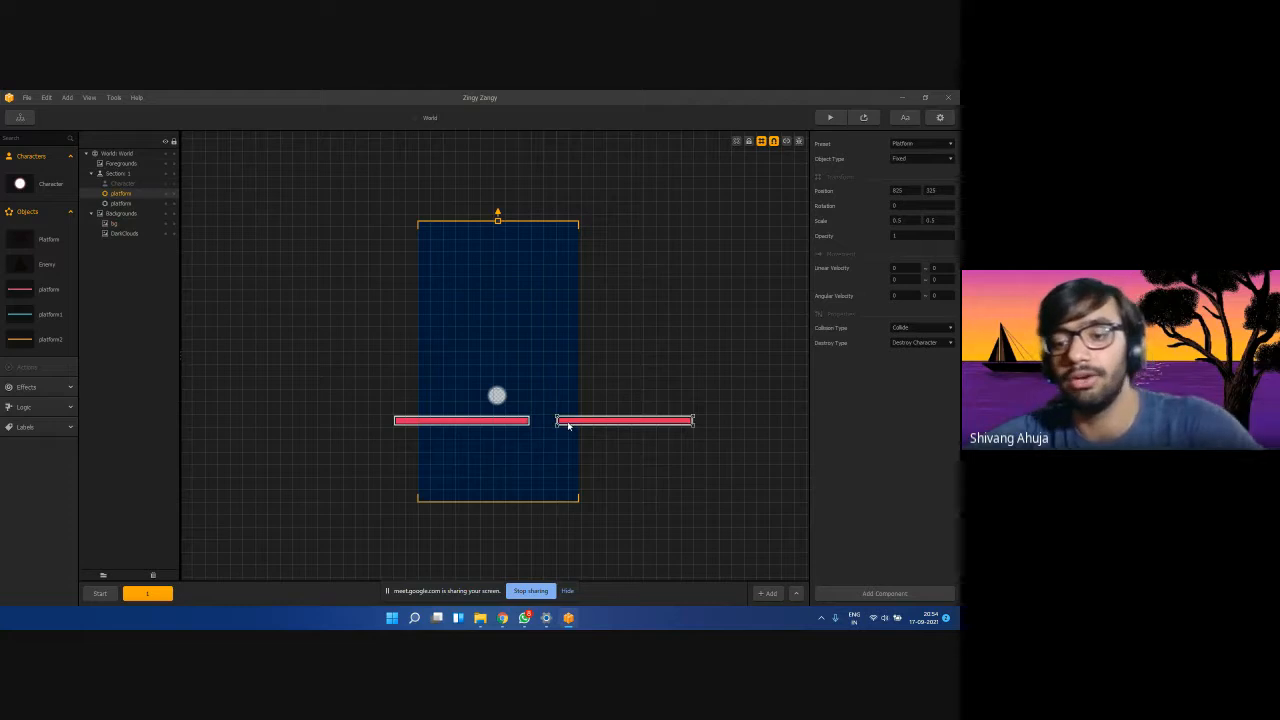
pyautogui.press('Delete')
pyautogui.click(505, 429)
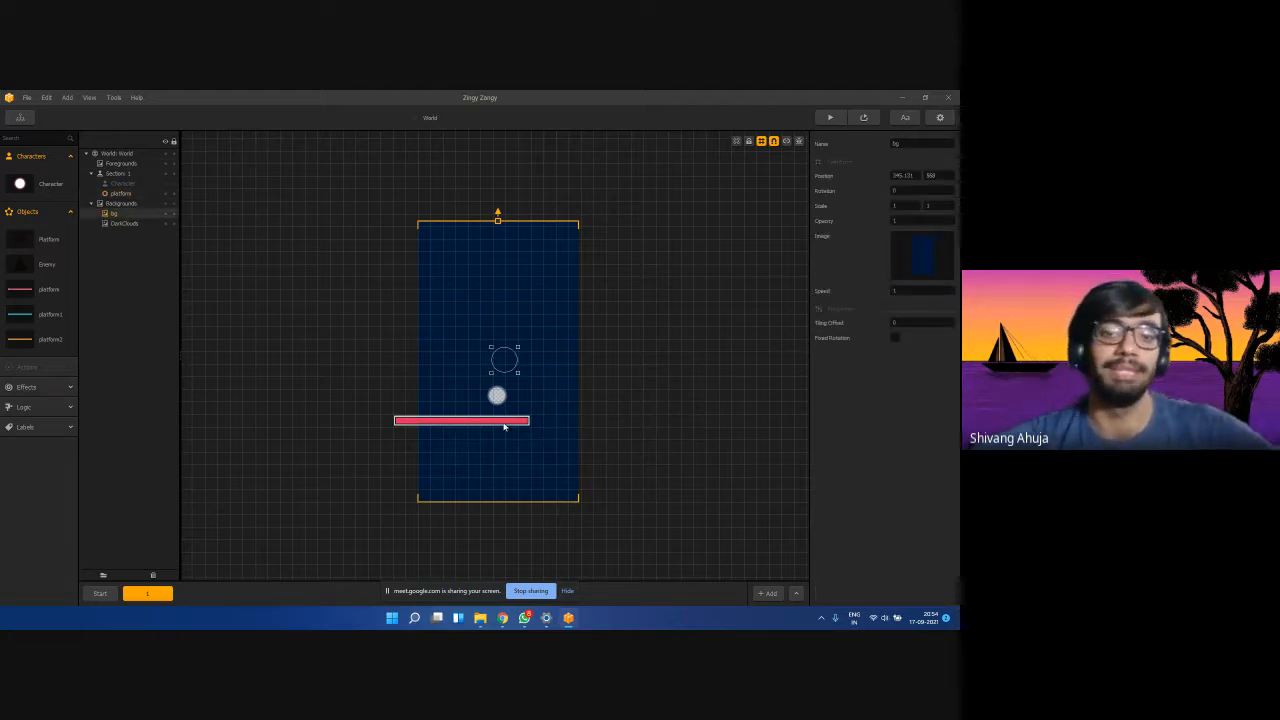
pyautogui.click(118, 193)
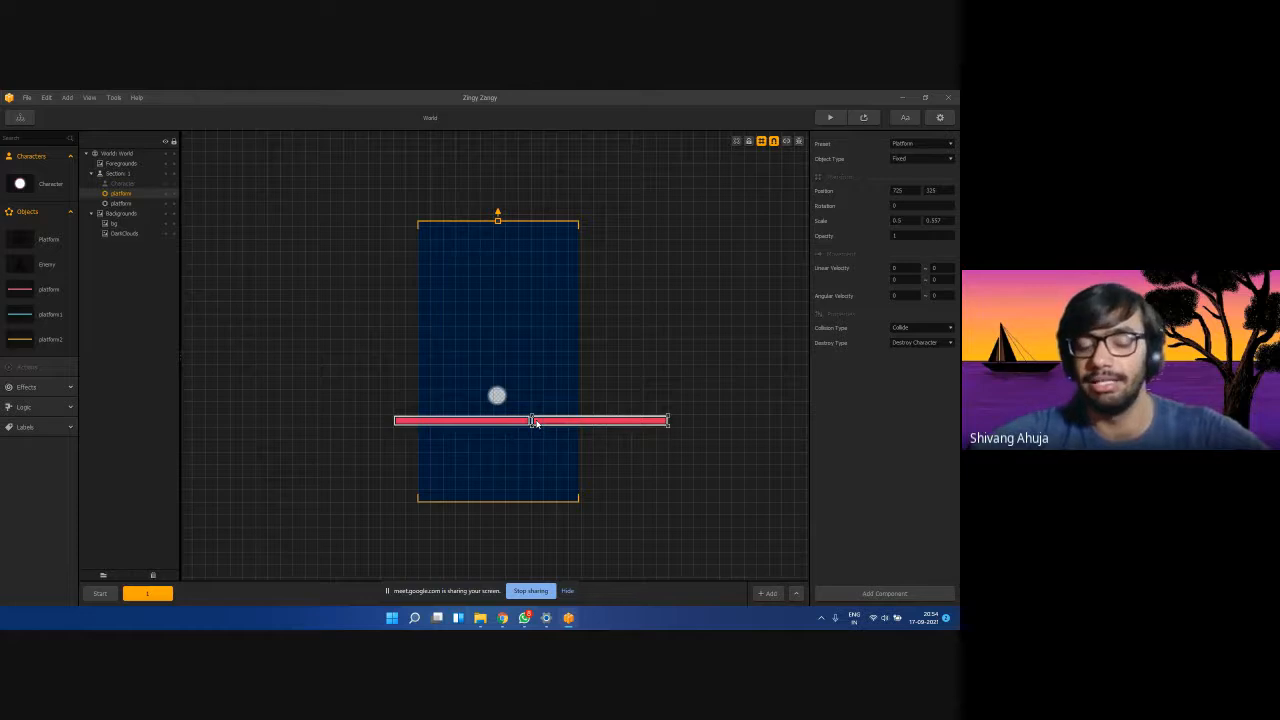
pyautogui.moveTo(537, 423); pyautogui.dragTo(562, 423)
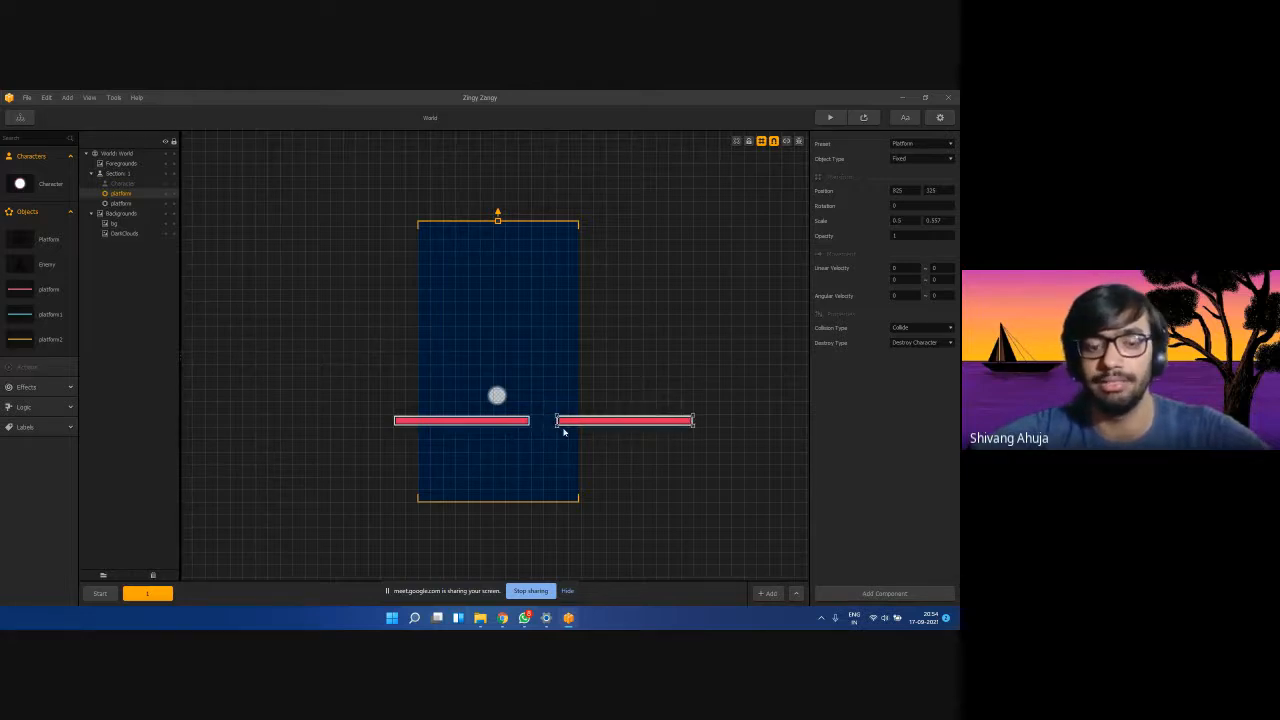
pyautogui.press('Delete')
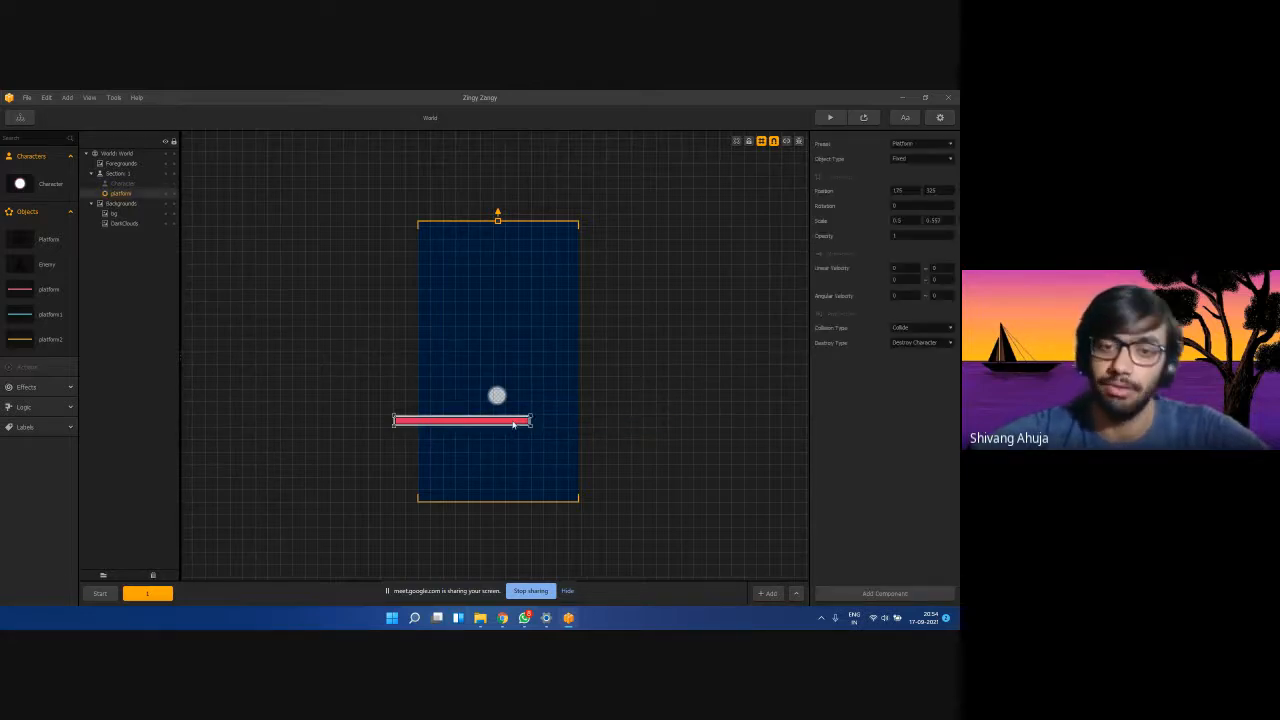
pyautogui.hotkey('ctrl', 'd')
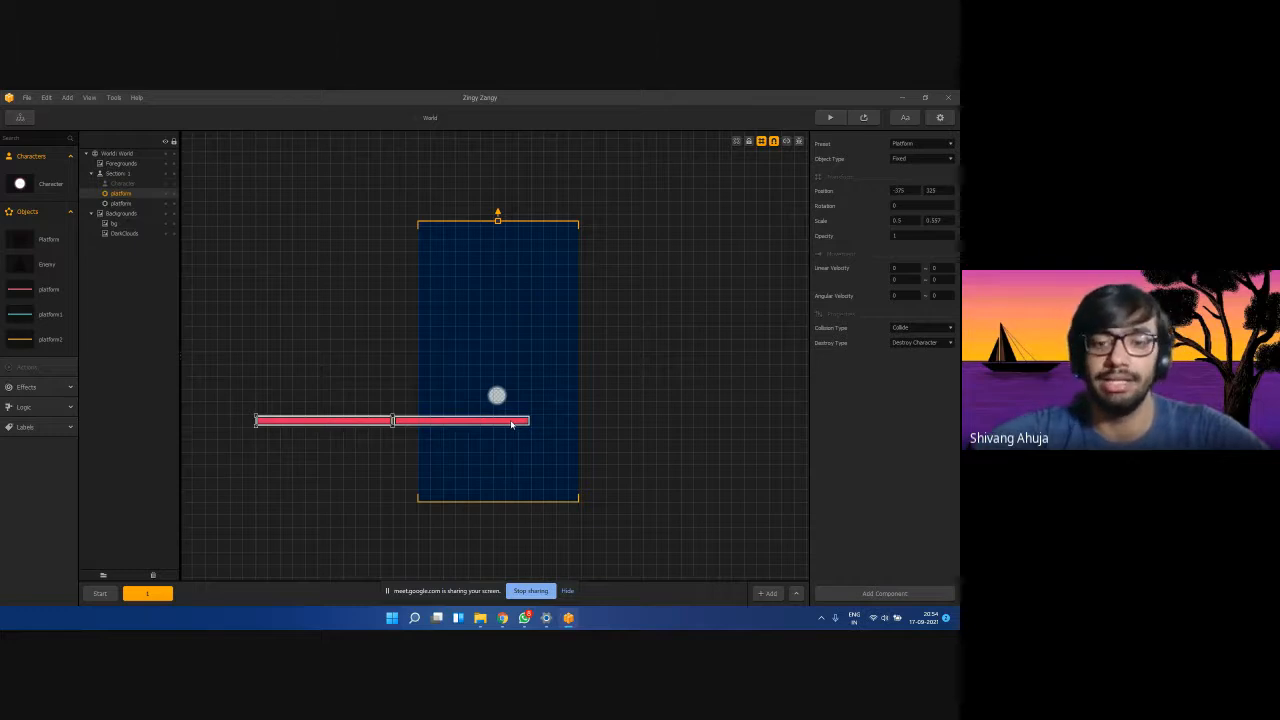
pyautogui.press('Delete')
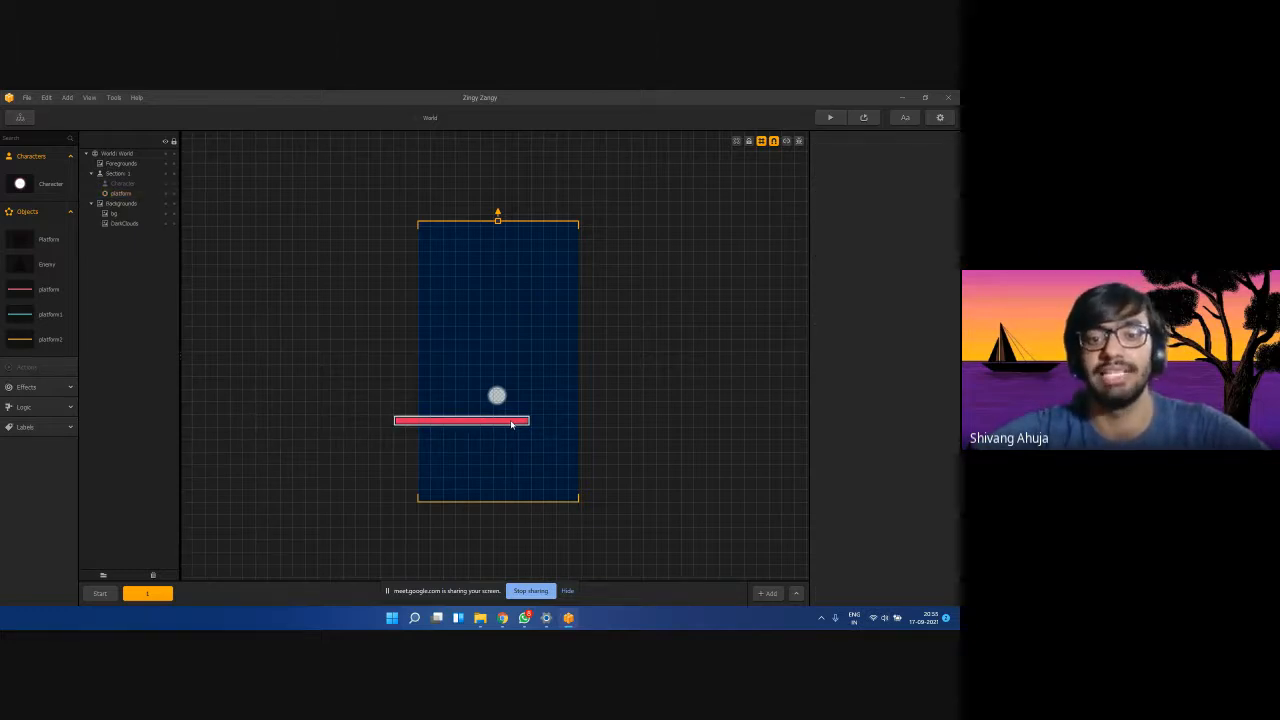
pyautogui.click(500, 422)
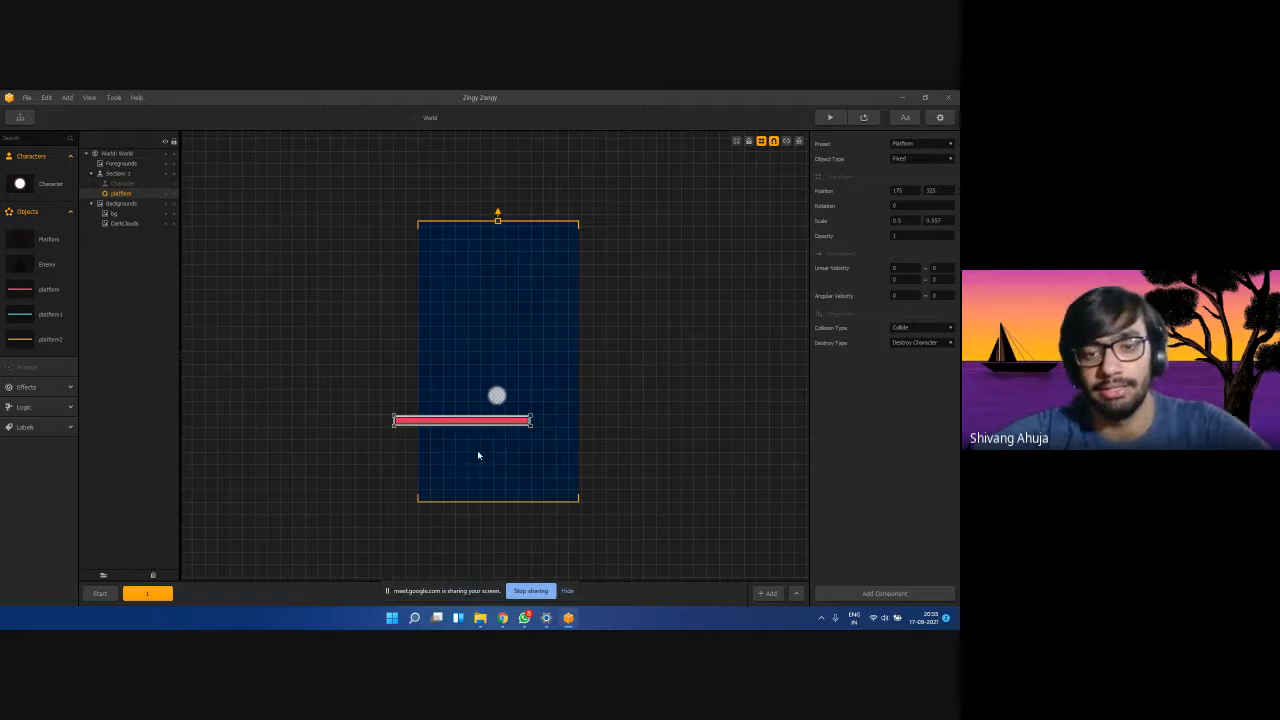
pyautogui.hotkey('ctrl', 'd')
pyautogui.hotkey('ctrl', 'd')
pyautogui.hotkey('ctrl', 'd')
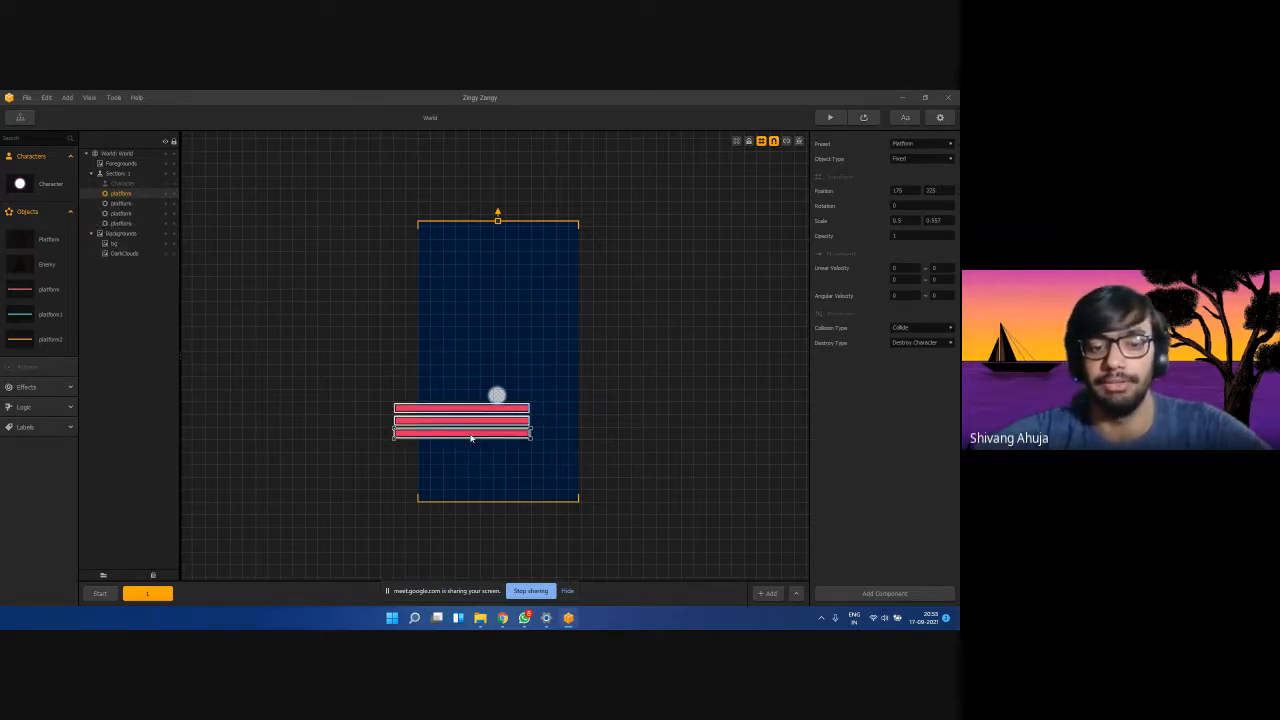
pyautogui.hotkey('ctrl', 'z')
pyautogui.hotkey('ctrl', 'z')
pyautogui.hotkey('ctrl', 'z')
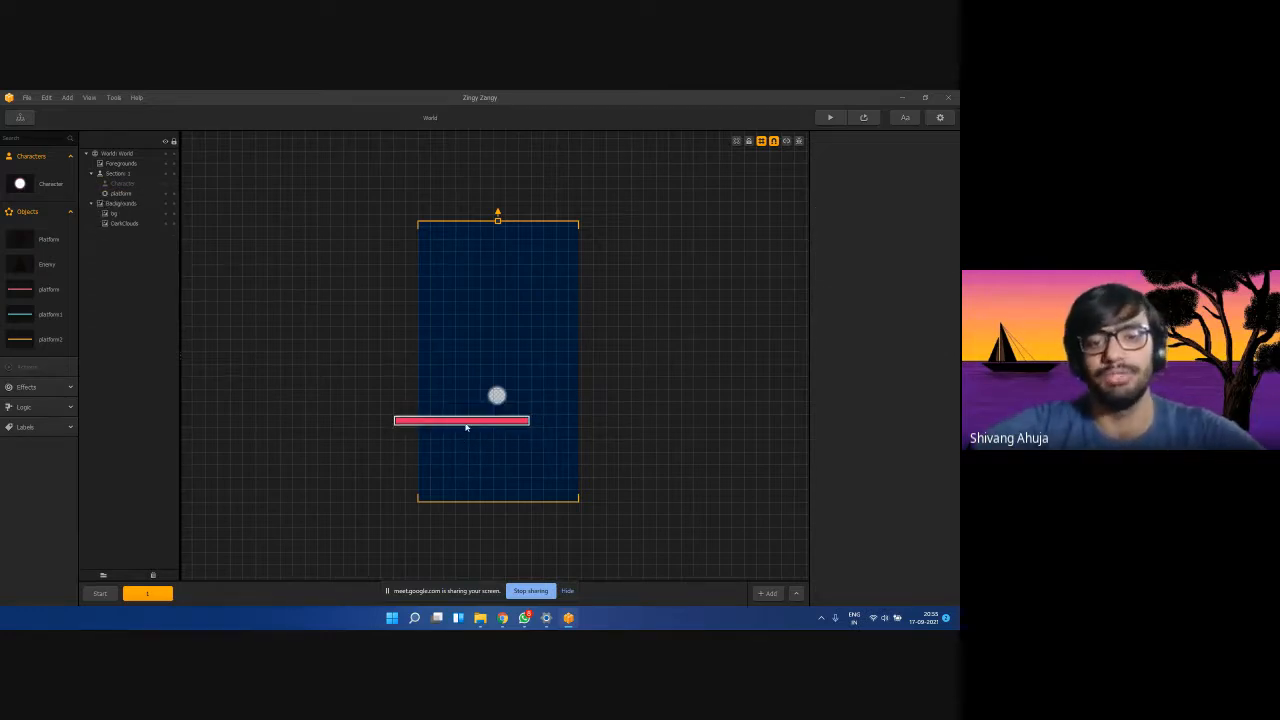
pyautogui.click(465, 424)
# Duplicate the pink platform and place the copy right of the gap at X 425.
pyautogui.hotkey('ctrl', 'd')
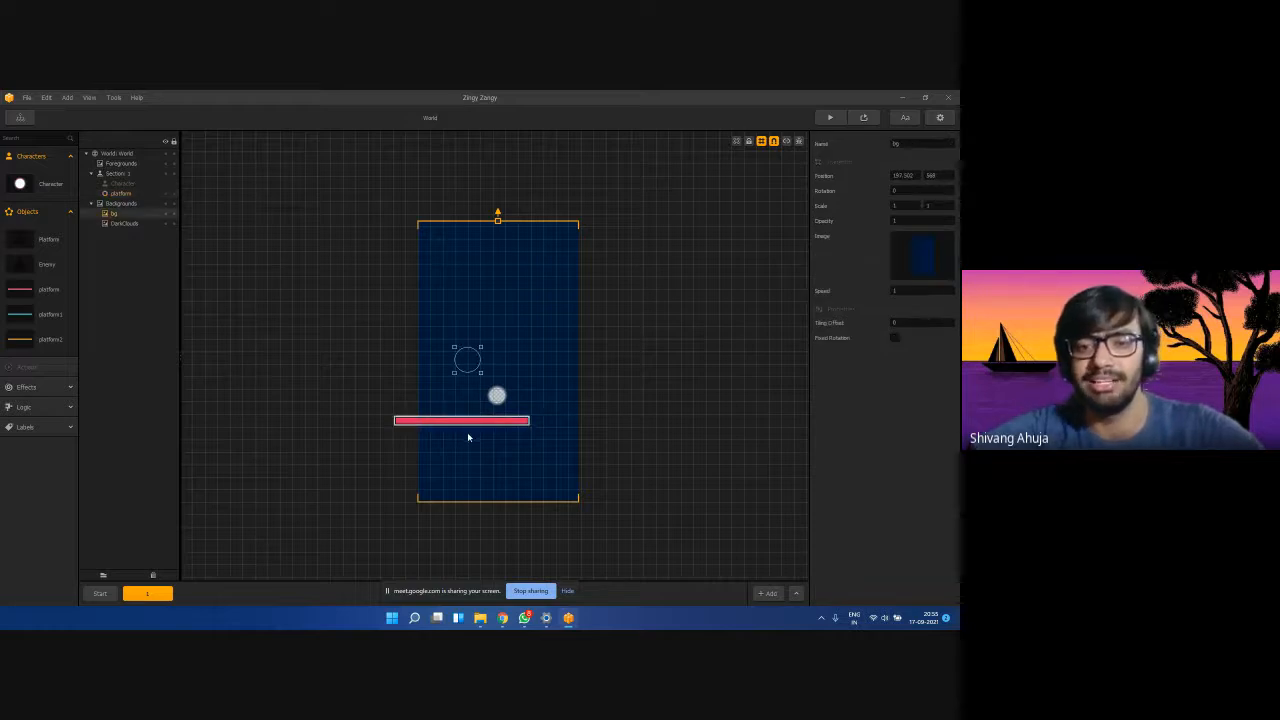
pyautogui.moveTo(486, 424); pyautogui.dragTo(650, 424)
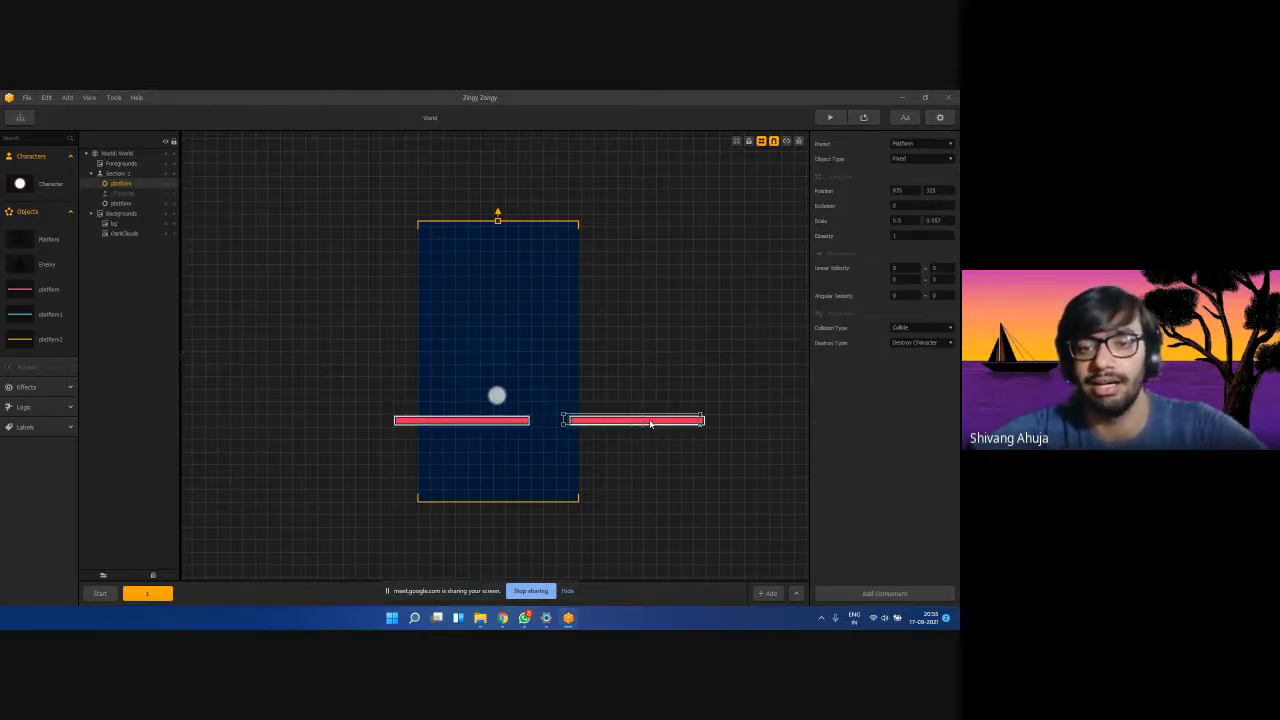
pyautogui.click(640, 441)
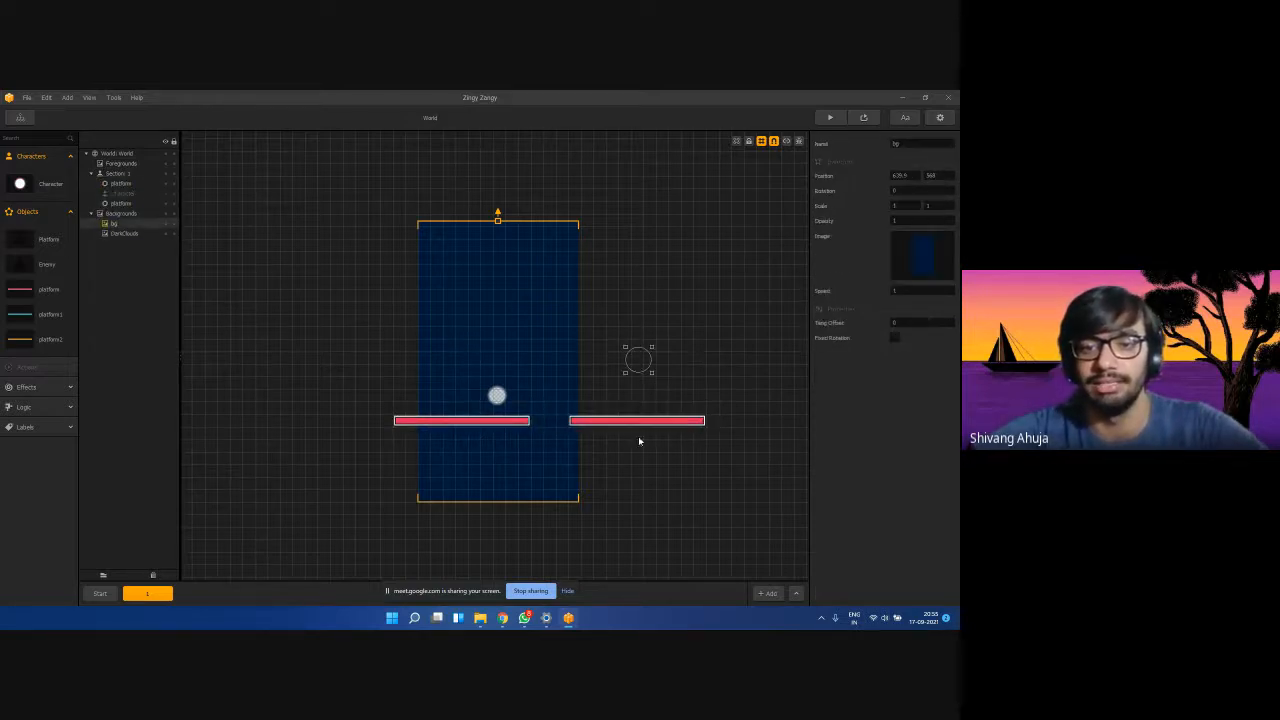
pyautogui.click(525, 425)
pyautogui.click(527, 429)
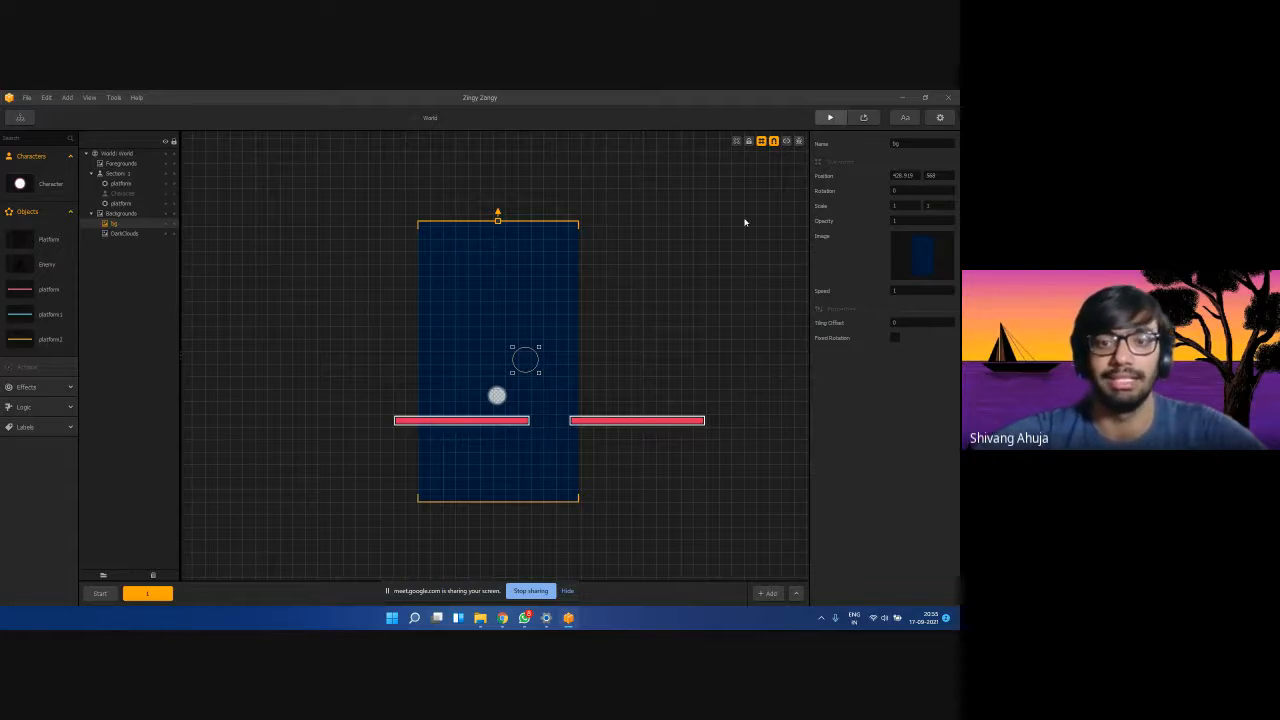
# Test the ball in the game preview, then lower both platforms to the same height.
pyautogui.moveTo(314, 451)
pyautogui.mouseDown()
pyautogui.moveTo(372, 422)
pyautogui.moveTo(300, 471)
pyautogui.moveTo(377, 443)
pyautogui.moveTo(356, 422)
pyautogui.moveTo(309, 417)
pyautogui.mouseUp()
pyautogui.click(433, 105)
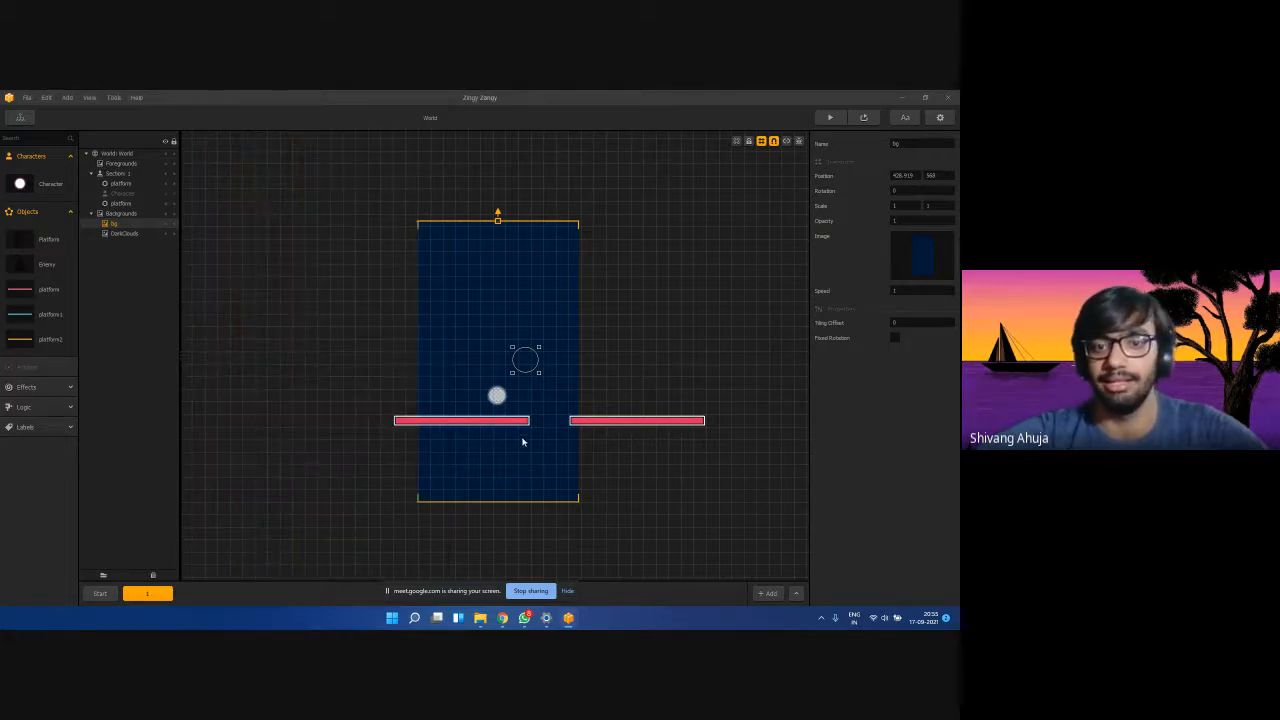
pyautogui.moveTo(488, 424); pyautogui.dragTo(477, 461)
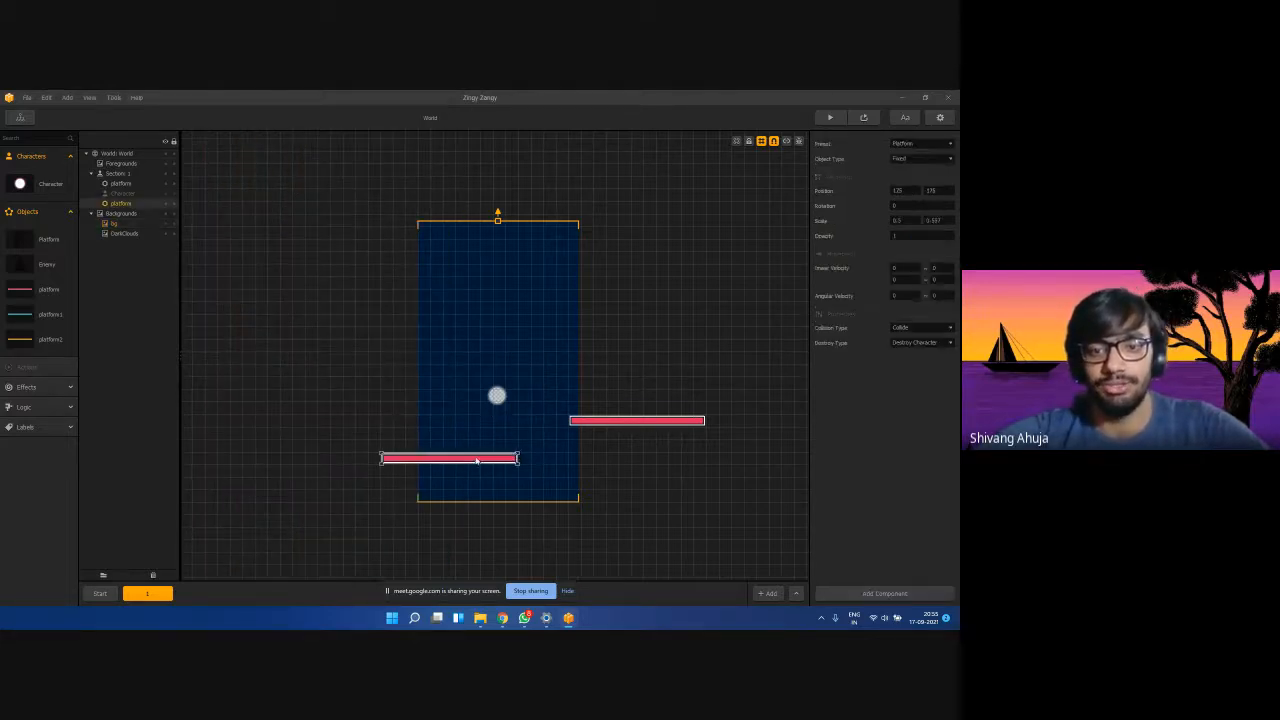
pyautogui.moveTo(590, 426); pyautogui.dragTo(583, 463)
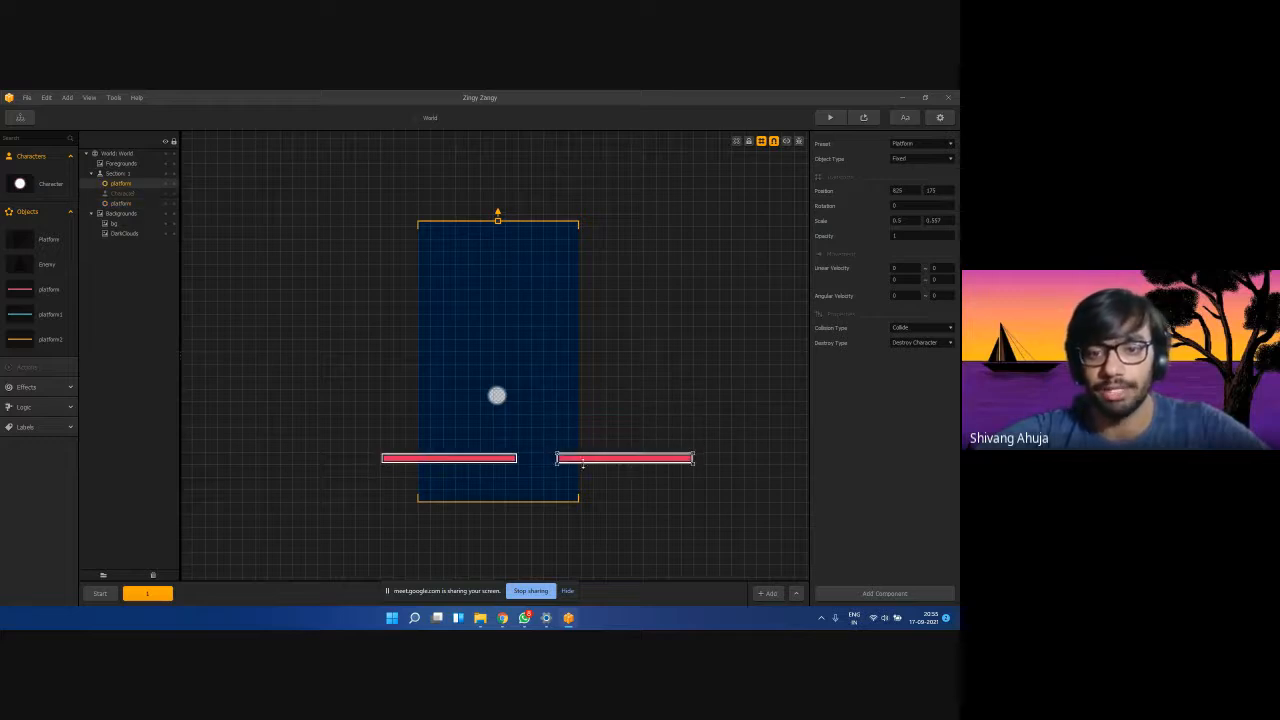
pyautogui.click(505, 241)
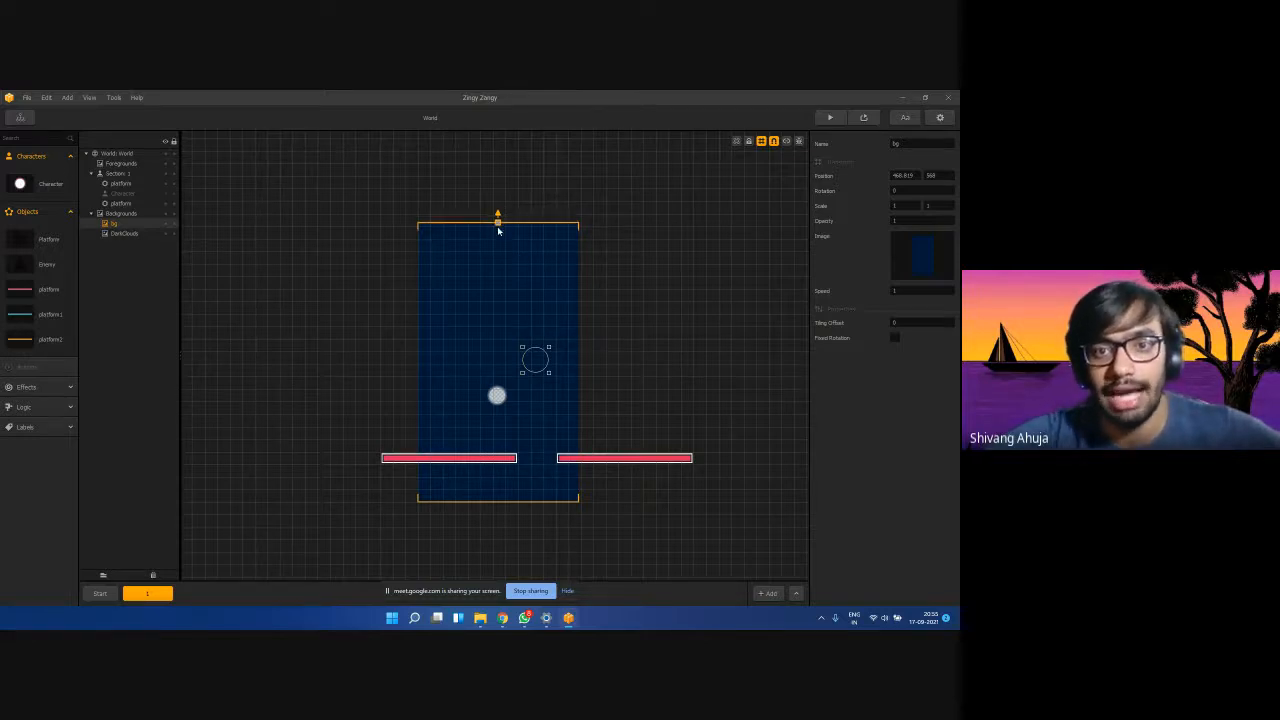
# Shrink the dark blue background from its top edge and nudge the section's top edge.
pyautogui.moveTo(498, 230); pyautogui.dragTo(503, 385)
pyautogui.click(568, 363)
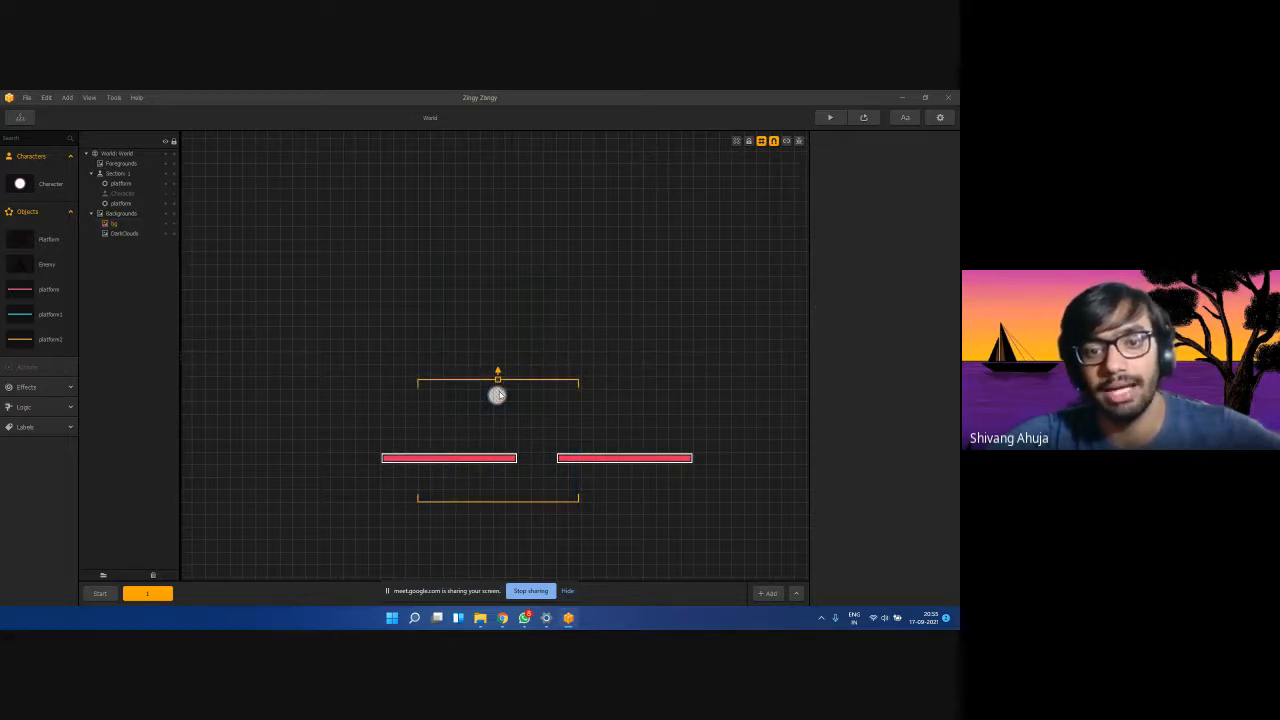
pyautogui.moveTo(497, 381)
pyautogui.mouseDown()
pyautogui.moveTo(497, 345)
pyautogui.moveTo(507, 404)
pyautogui.moveTo(505, 393)
pyautogui.mouseUp()
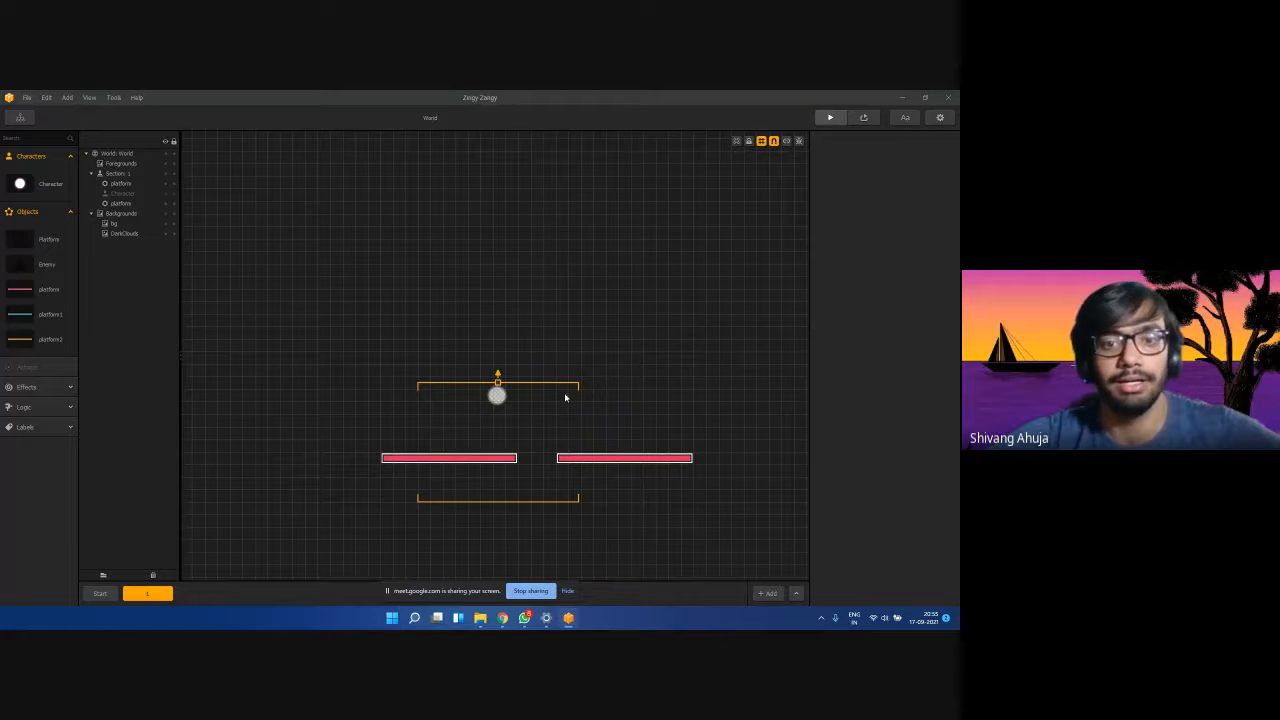
# Play the game preview, steering the ball upward past the platforms.
pyautogui.click(351, 451)
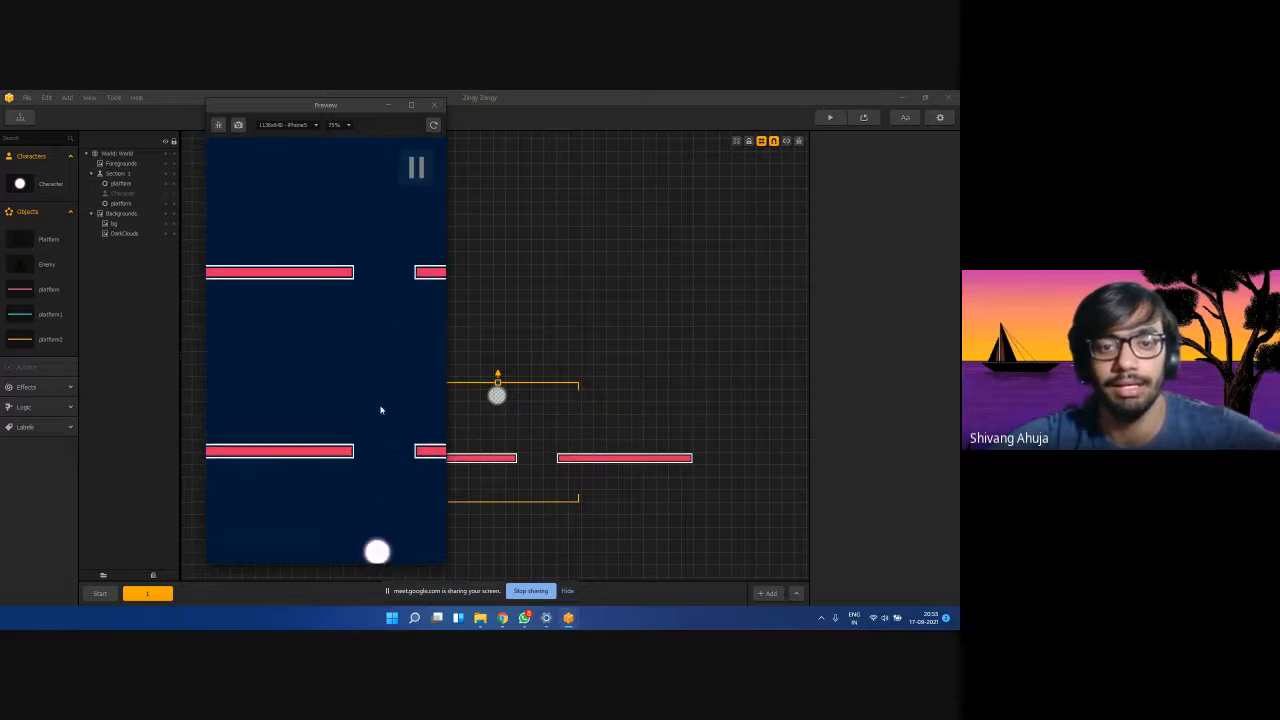
pyautogui.moveTo(380, 410); pyautogui.dragTo(388, 316)
pyautogui.click(436, 106)
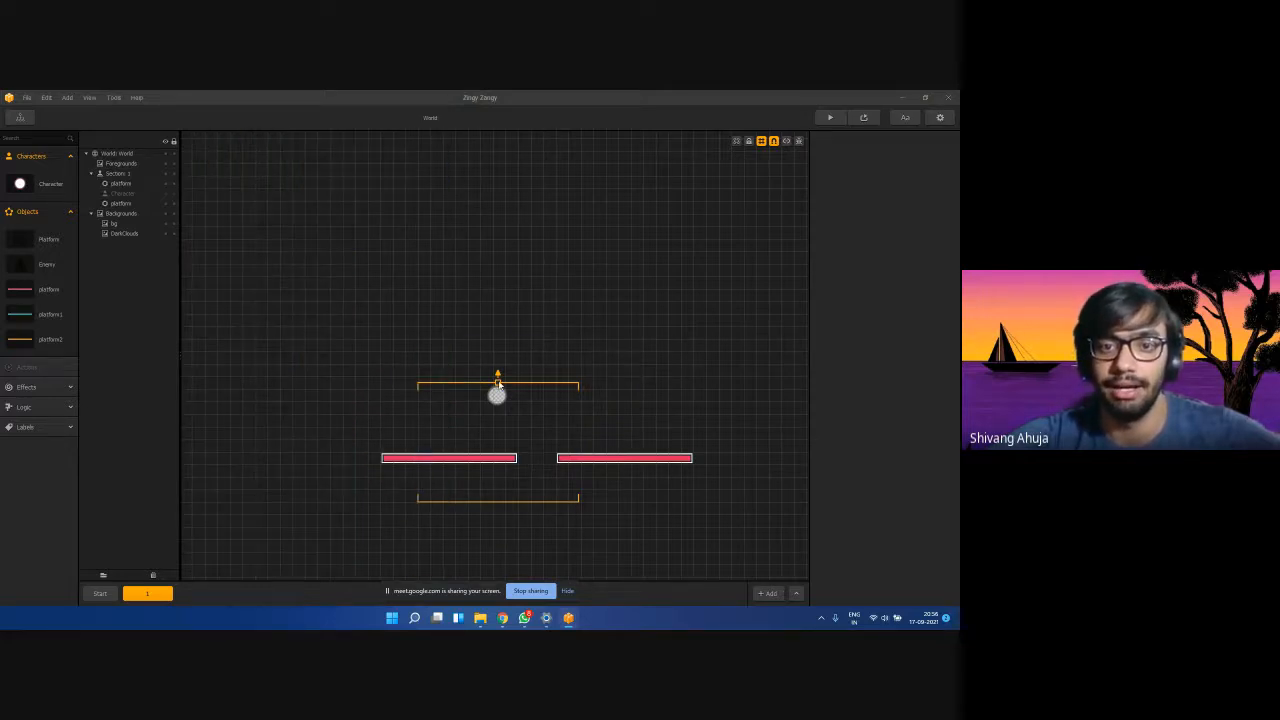
# Raise the section's top, retest in preview, then squash the blue background flat.
pyautogui.moveTo(498, 383); pyautogui.dragTo(497, 157)
pyautogui.click(830, 118)
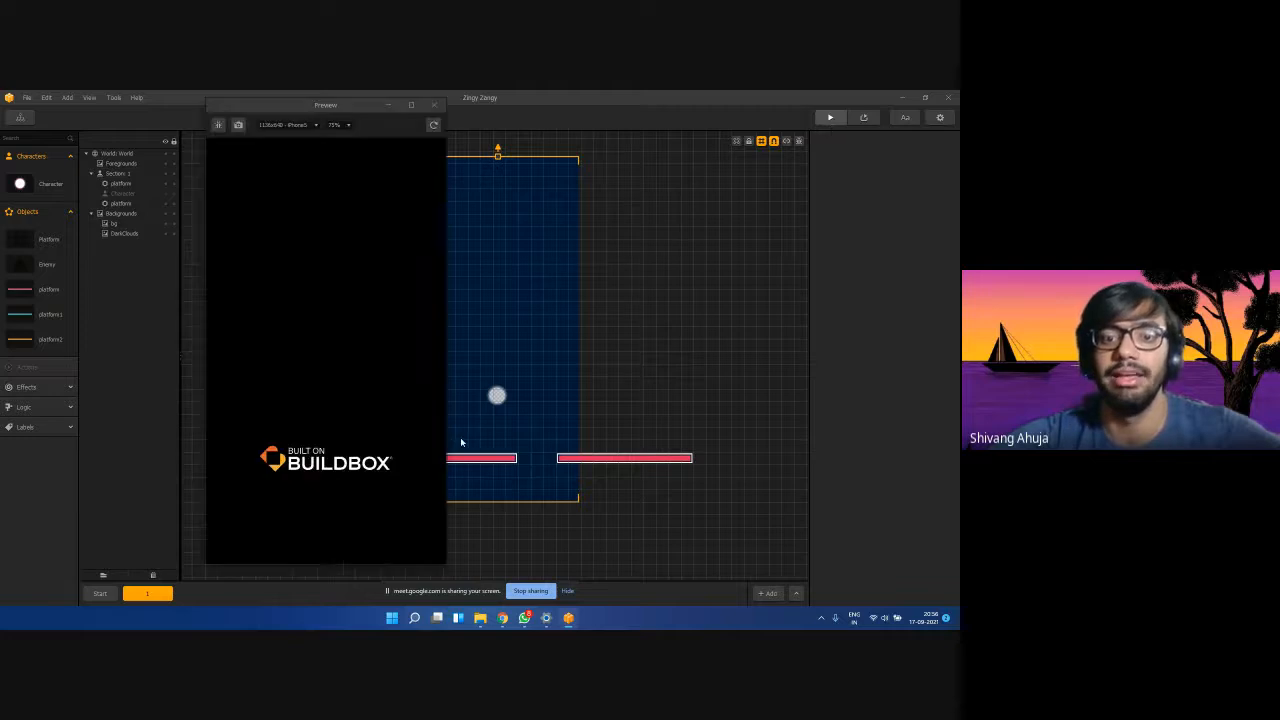
pyautogui.click(378, 478)
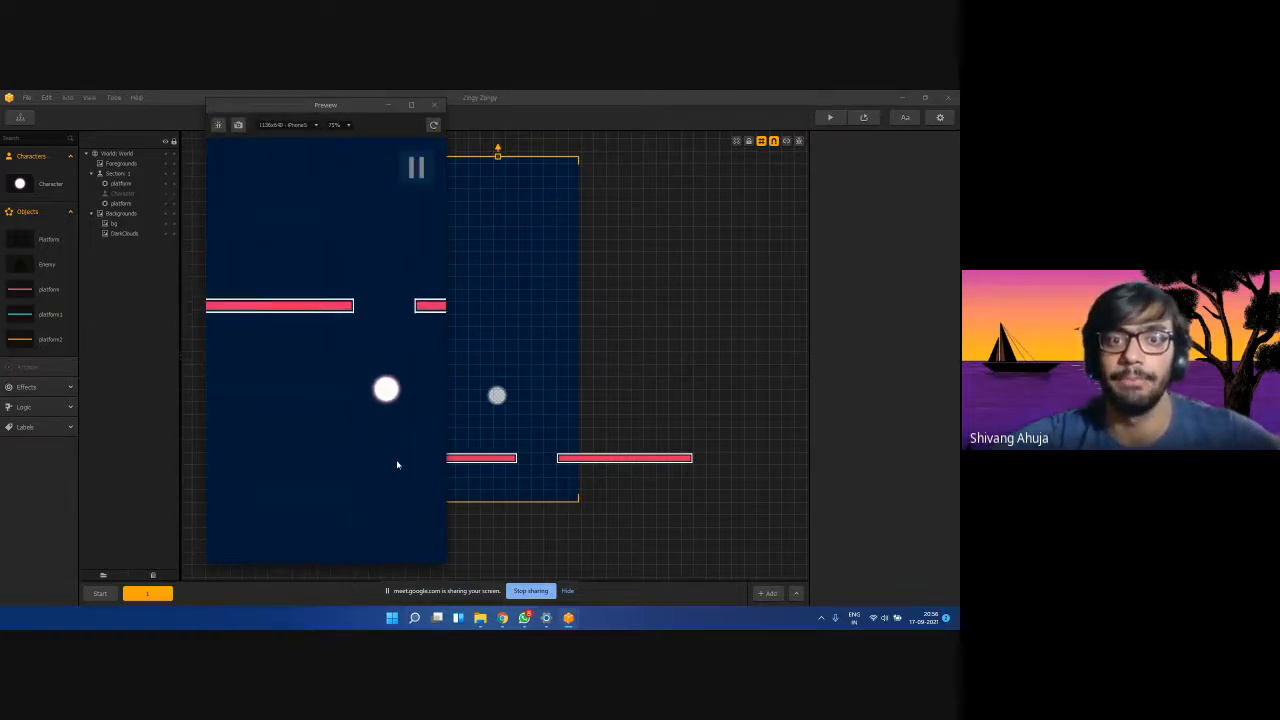
pyautogui.click(434, 105)
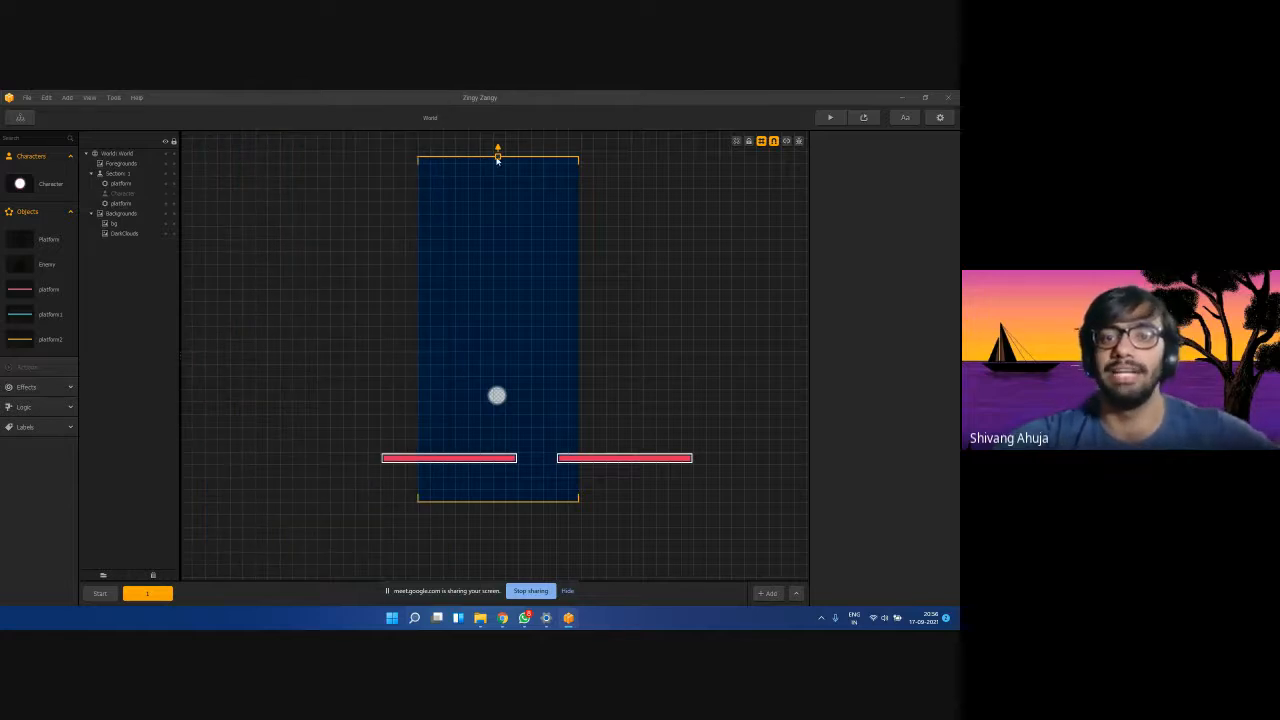
pyautogui.moveTo(497, 160); pyautogui.dragTo(527, 385)
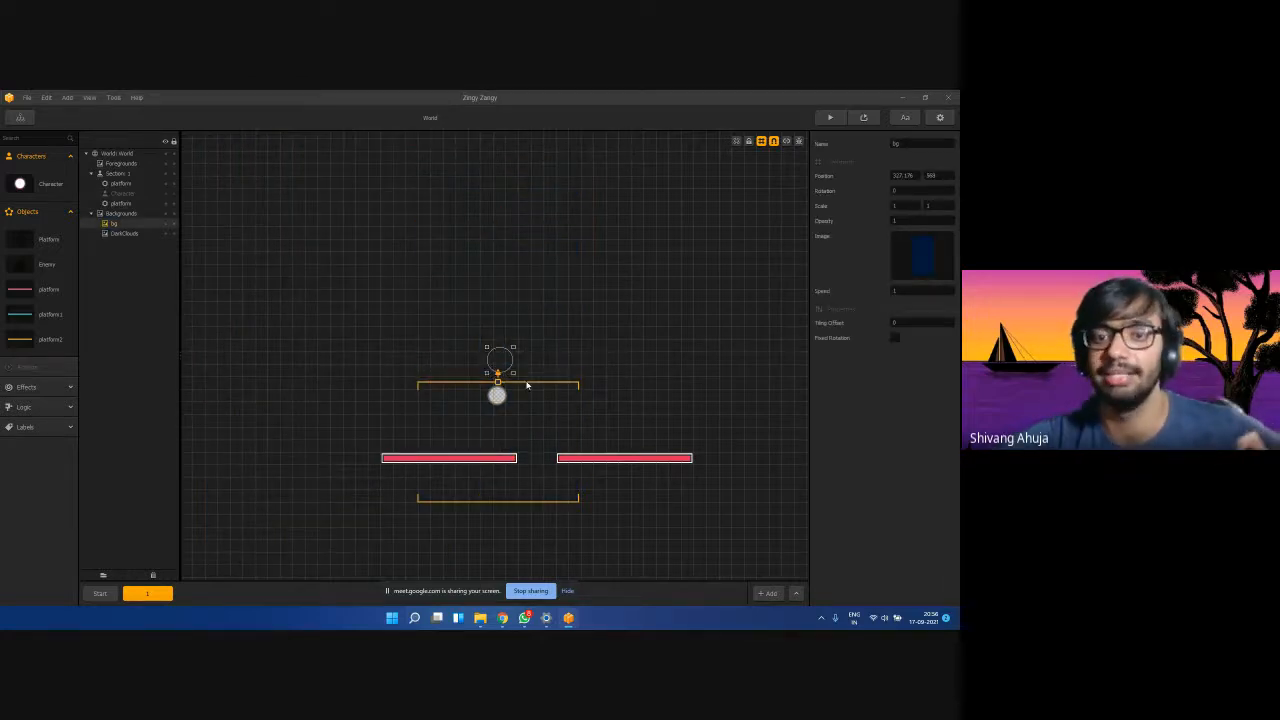
# Lower section 1's top boundary slightly.
pyautogui.click(634, 325)
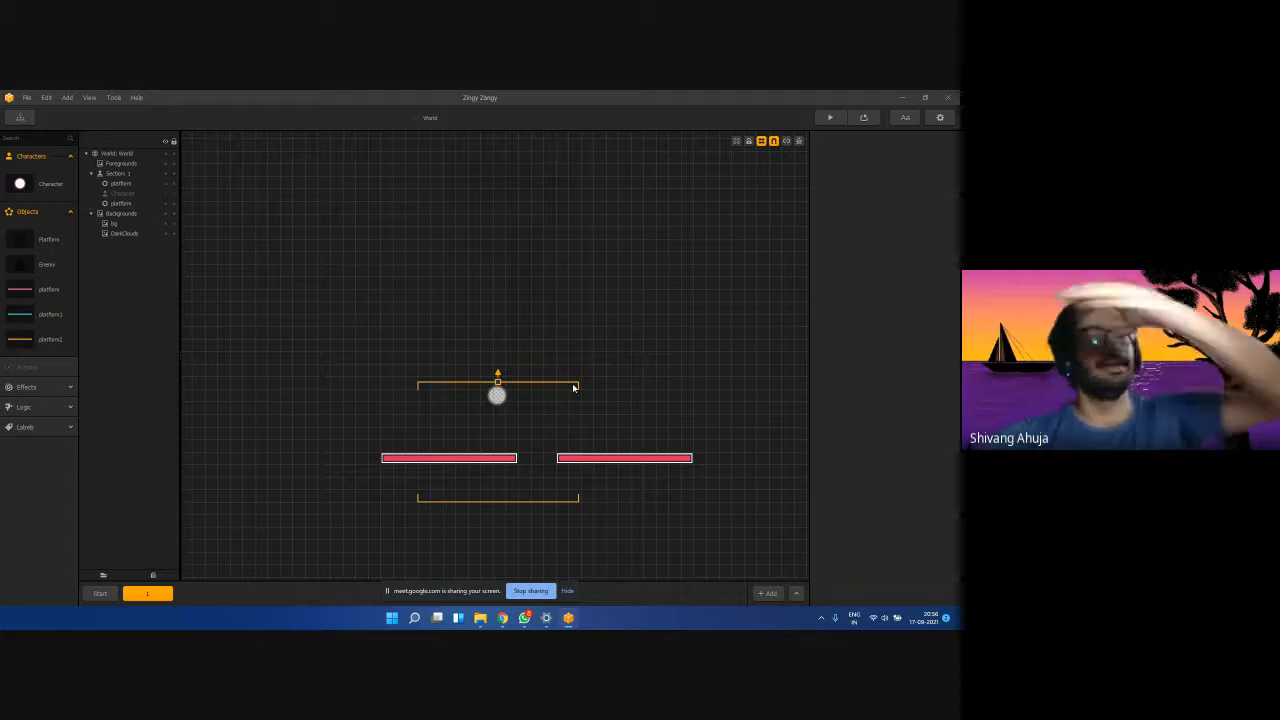
pyautogui.click(163, 595)
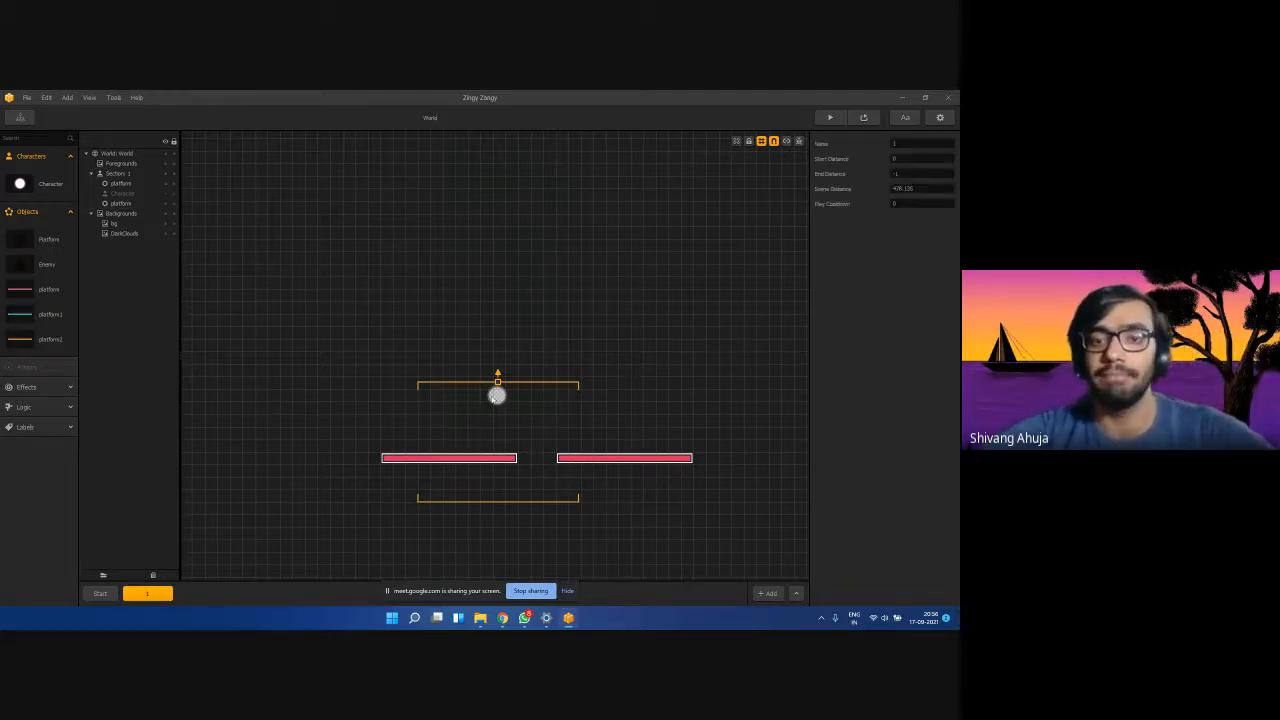
pyautogui.moveTo(497, 382); pyautogui.dragTo(497, 395)
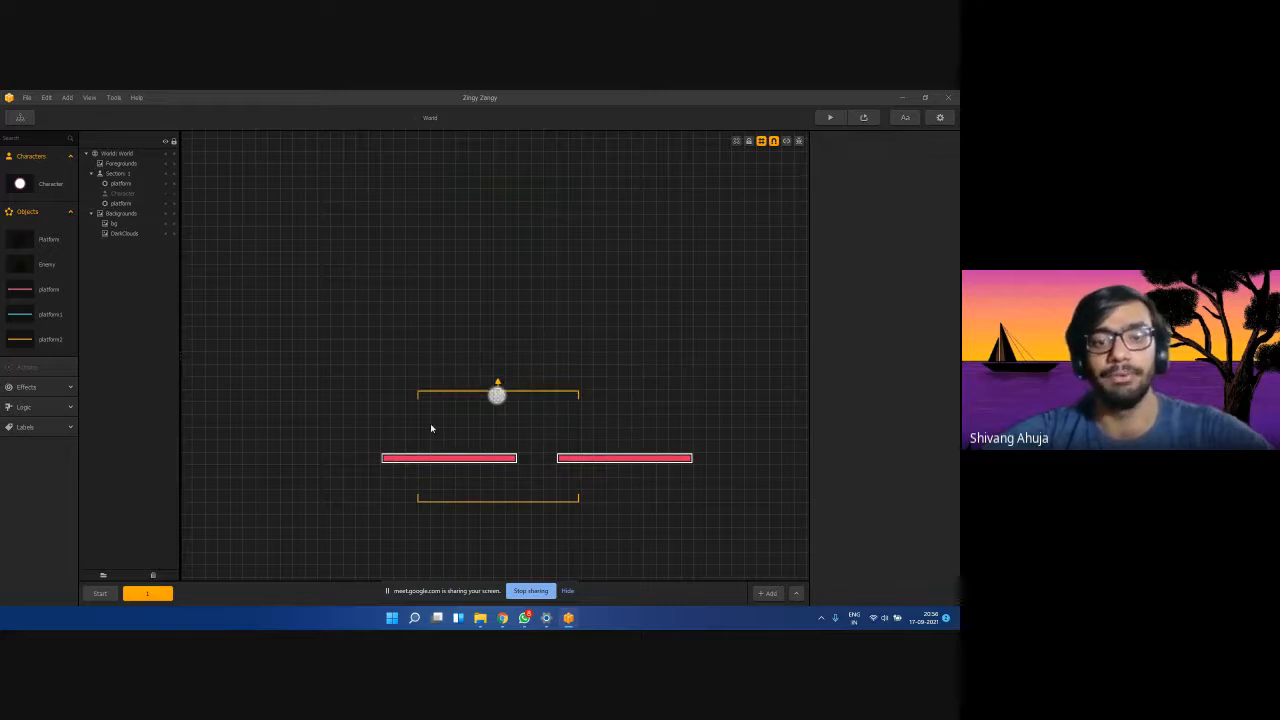
# Add a new section 2, then delete it again and confirm.
pyautogui.click(766, 593)
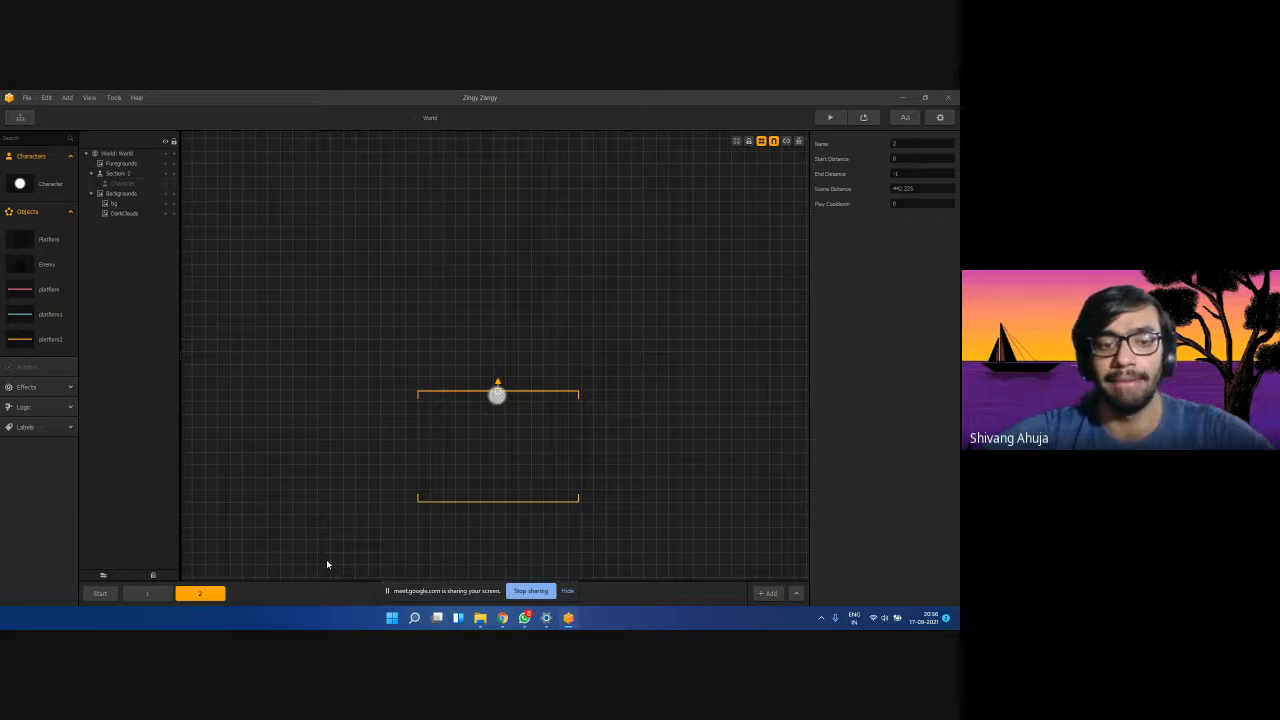
pyautogui.press('Delete')
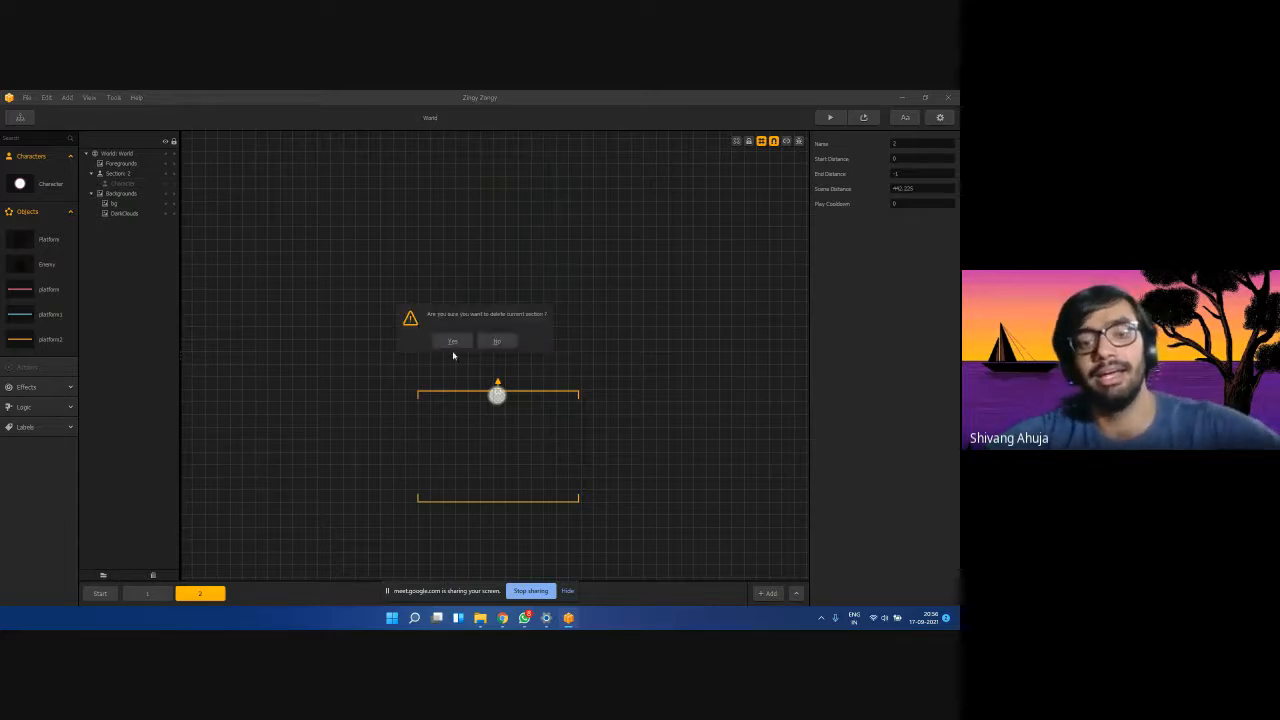
pyautogui.click(452, 341)
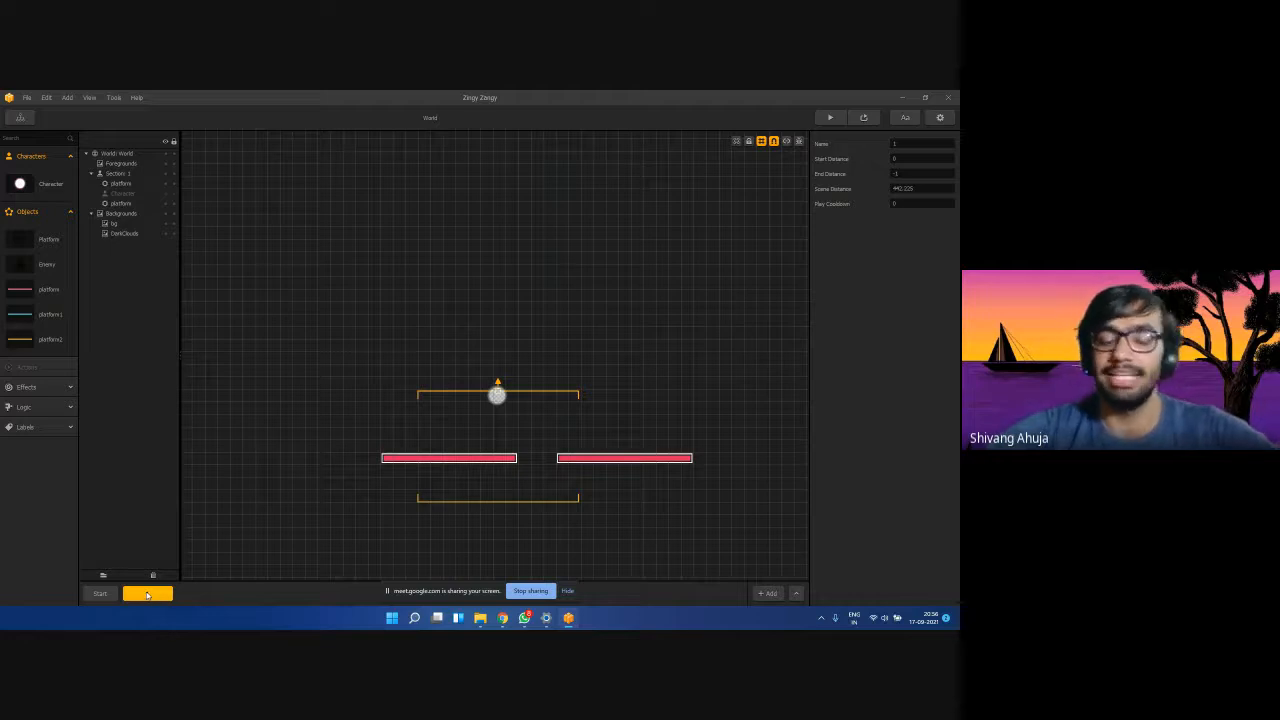
# Copy section 1 as section 2 and shift both pink platforms to the left.
pyautogui.click(204, 591)
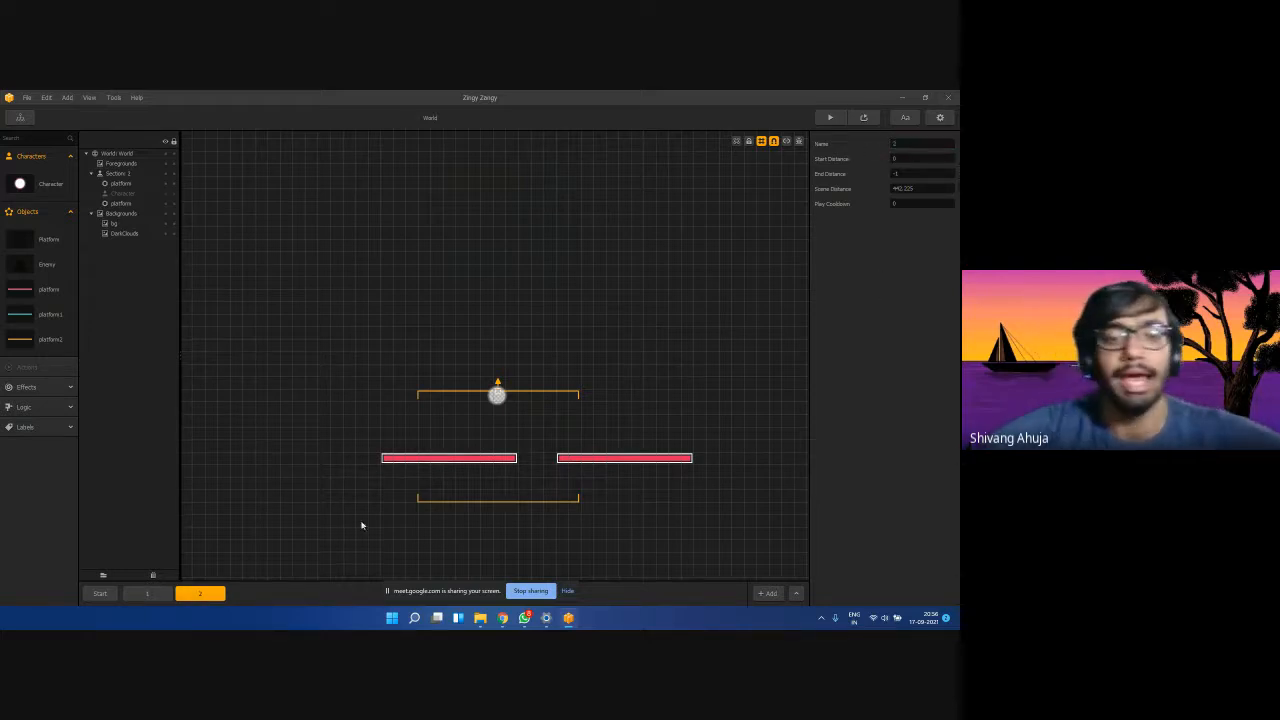
pyautogui.click(477, 457)
pyautogui.moveTo(491, 457); pyautogui.dragTo(433, 461)
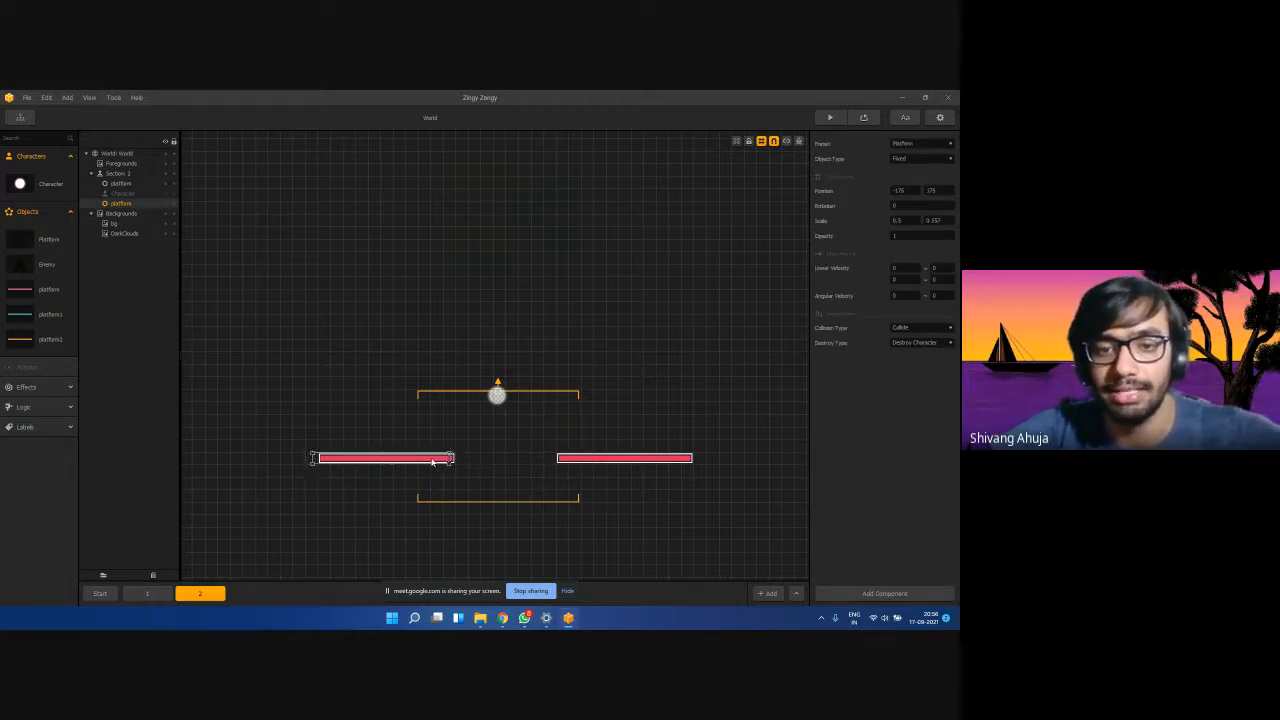
pyautogui.click(578, 460)
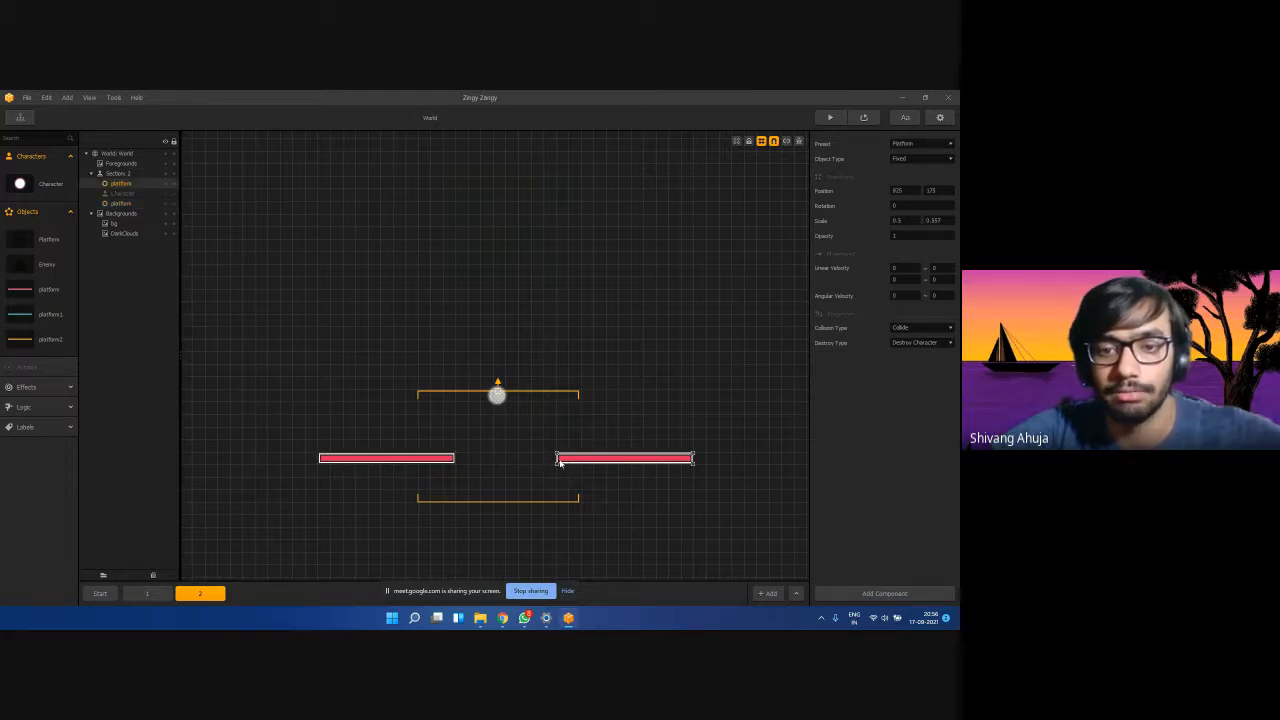
pyautogui.moveTo(570, 461); pyautogui.dragTo(513, 464)
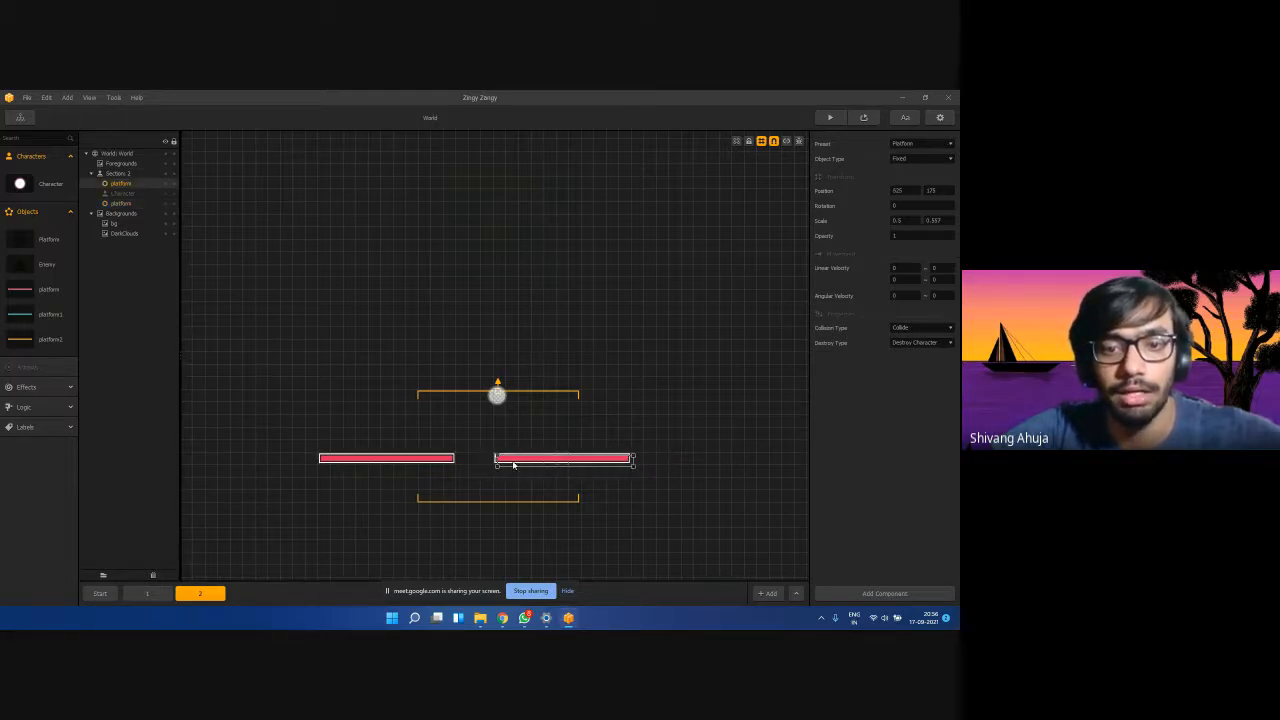
pyautogui.click(504, 494)
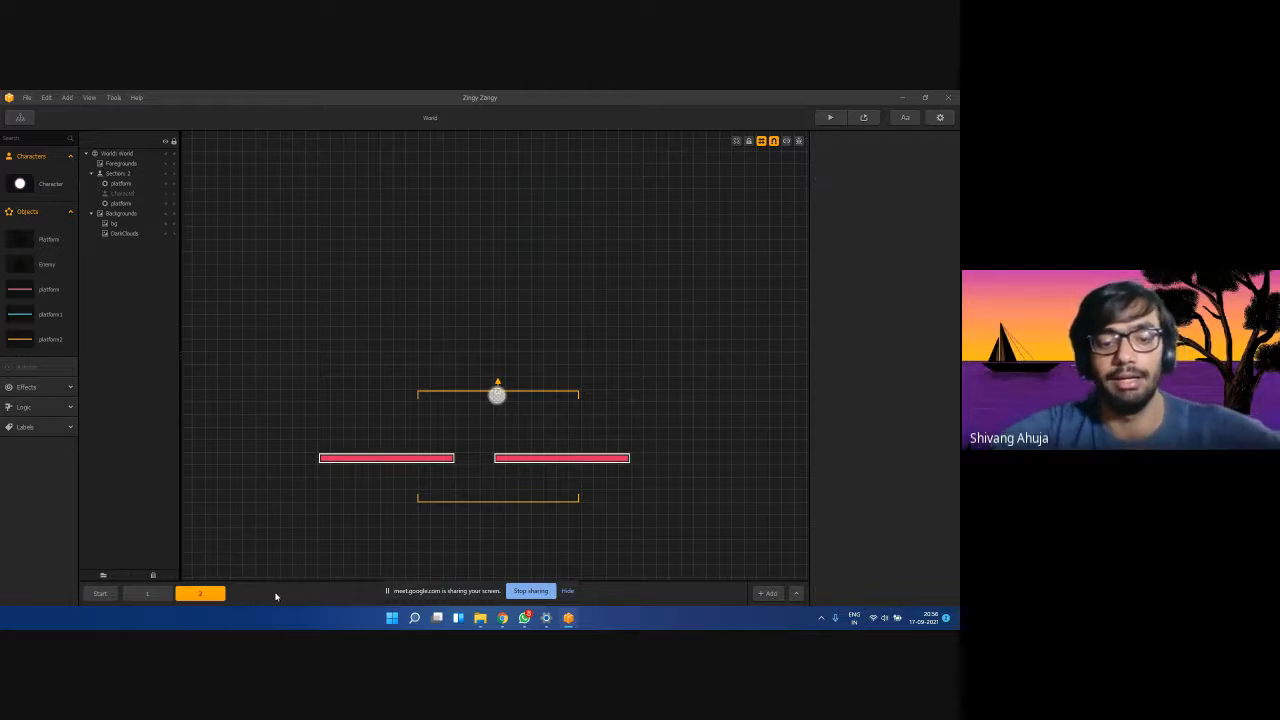
# Duplicate section 2, name the copy 3, and shift both platforms to the right.
pyautogui.click(214, 592)
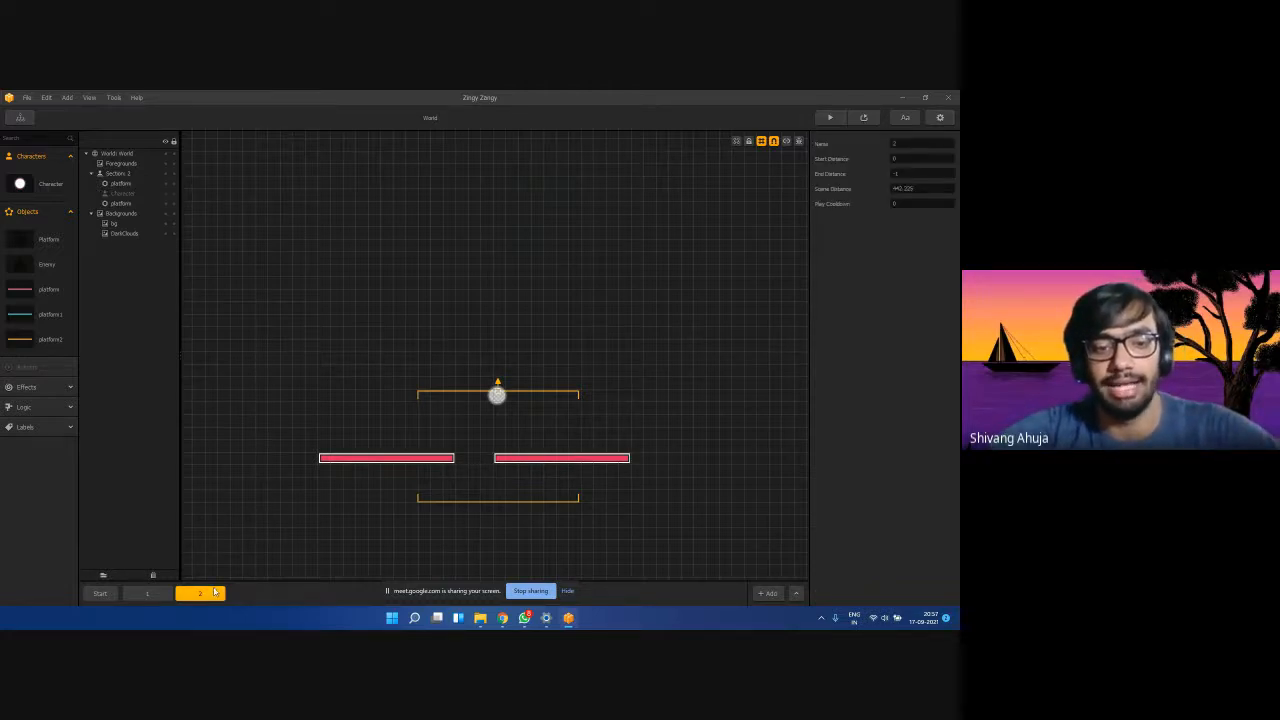
pyautogui.hotkey('ctrl', 'd')
pyautogui.moveTo(906, 142); pyautogui.dragTo(871, 146)
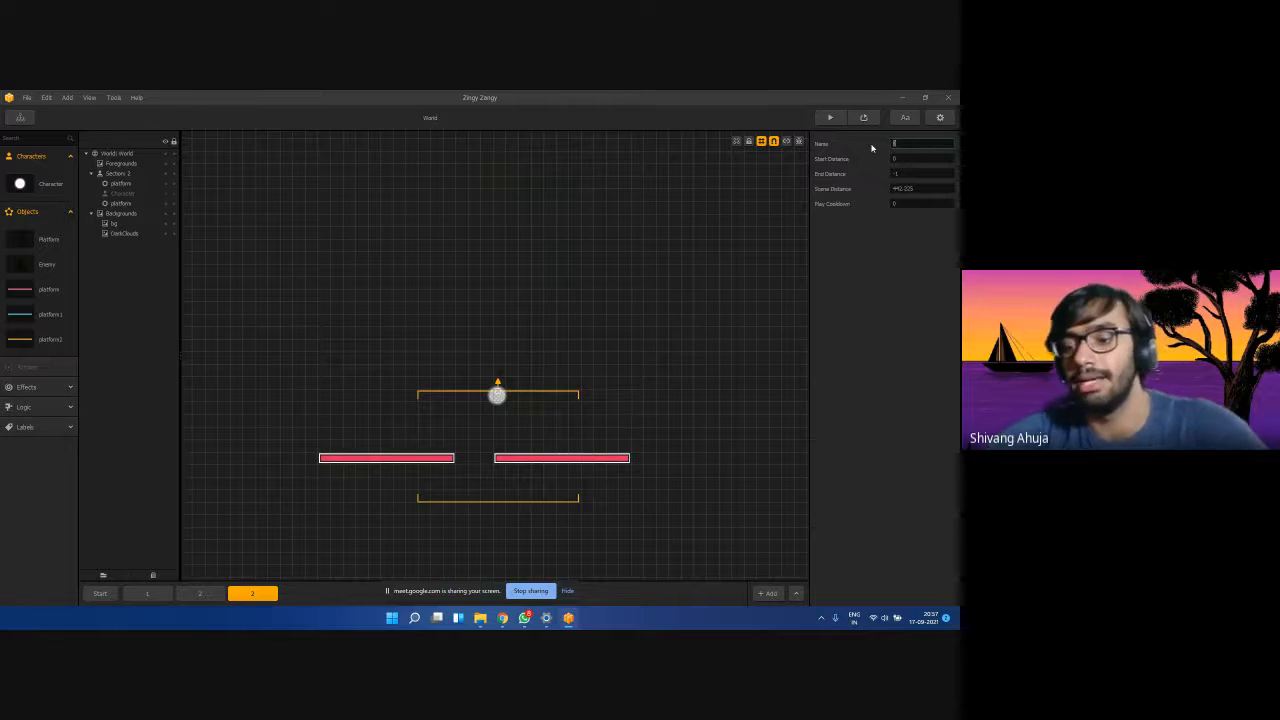
pyautogui.write('3')
pyautogui.click(792, 389)
pyautogui.moveTo(531, 459); pyautogui.dragTo(568, 459)
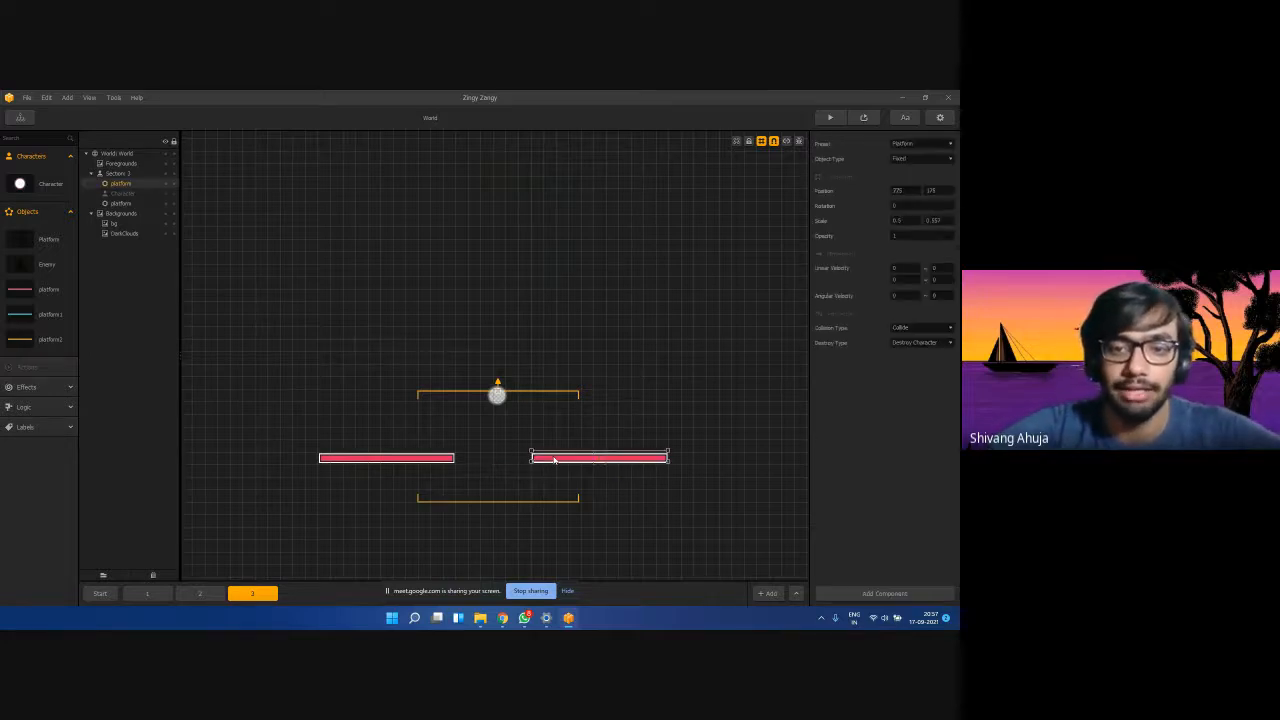
pyautogui.moveTo(450, 459); pyautogui.dragTo(486, 458)
pyautogui.click(563, 459)
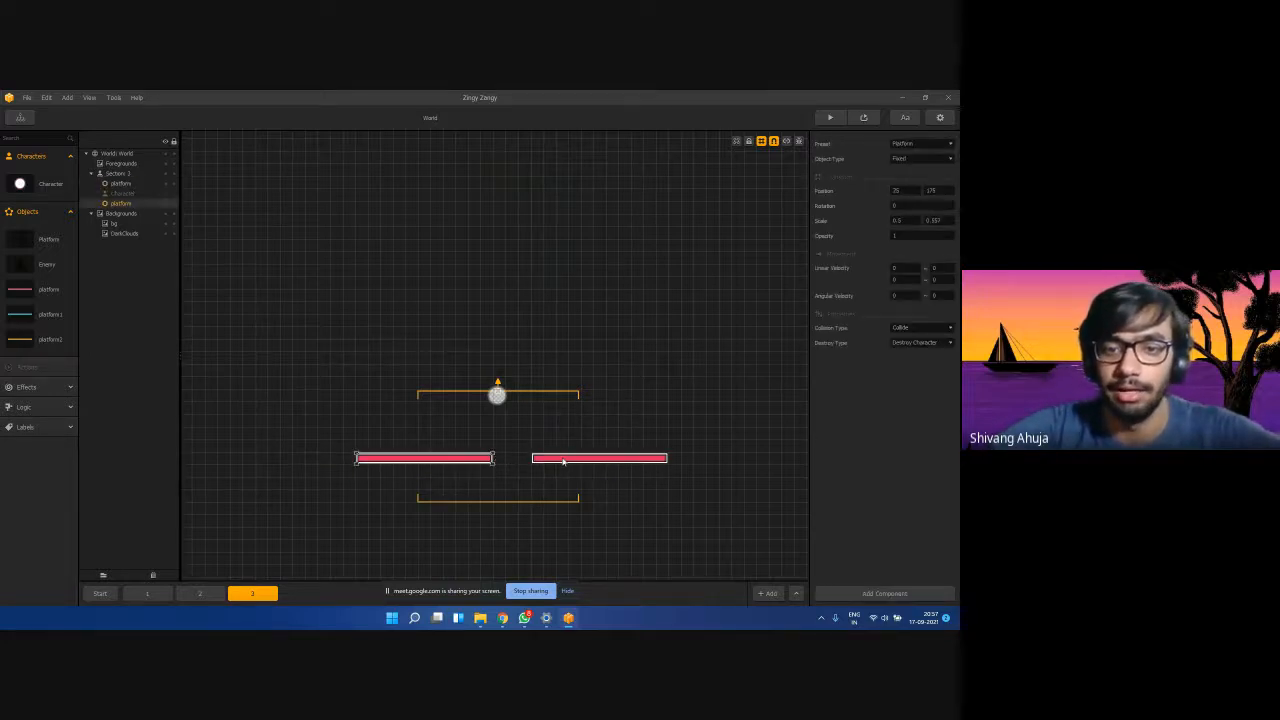
pyautogui.click(626, 499)
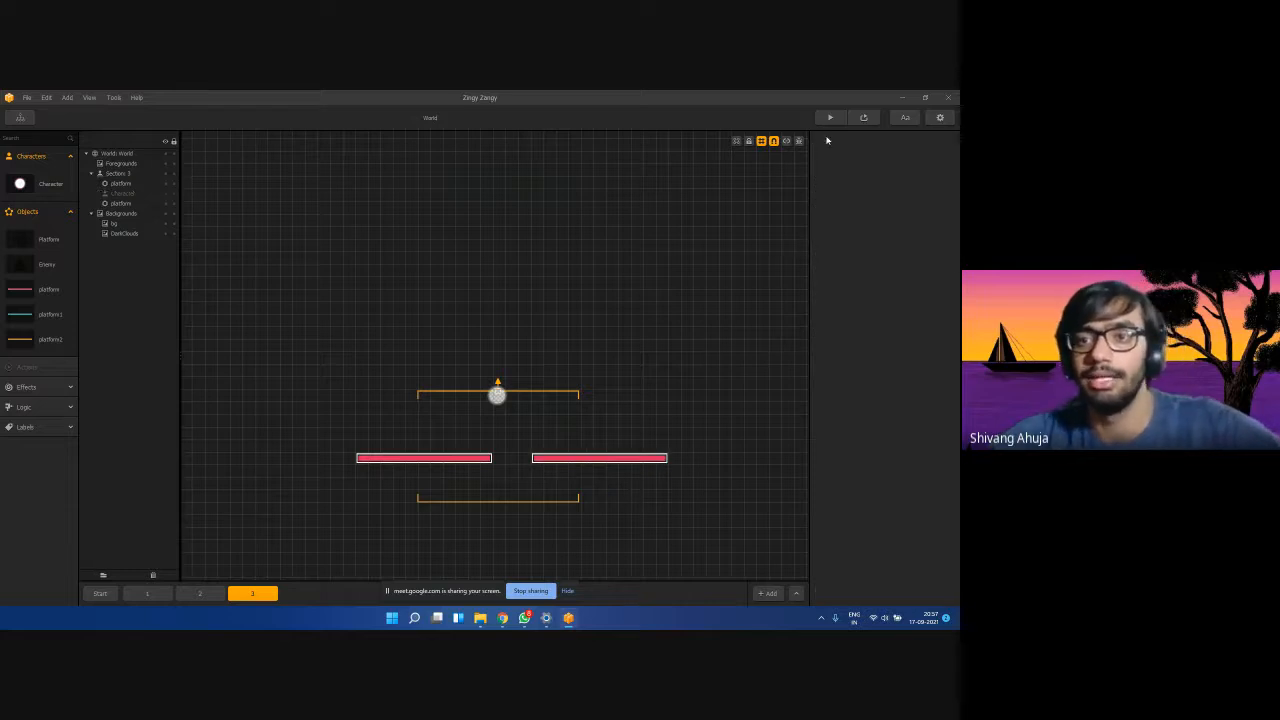
# Duplicate section 3 as section 4 and shift both its platforms left.
pyautogui.click(259, 599)
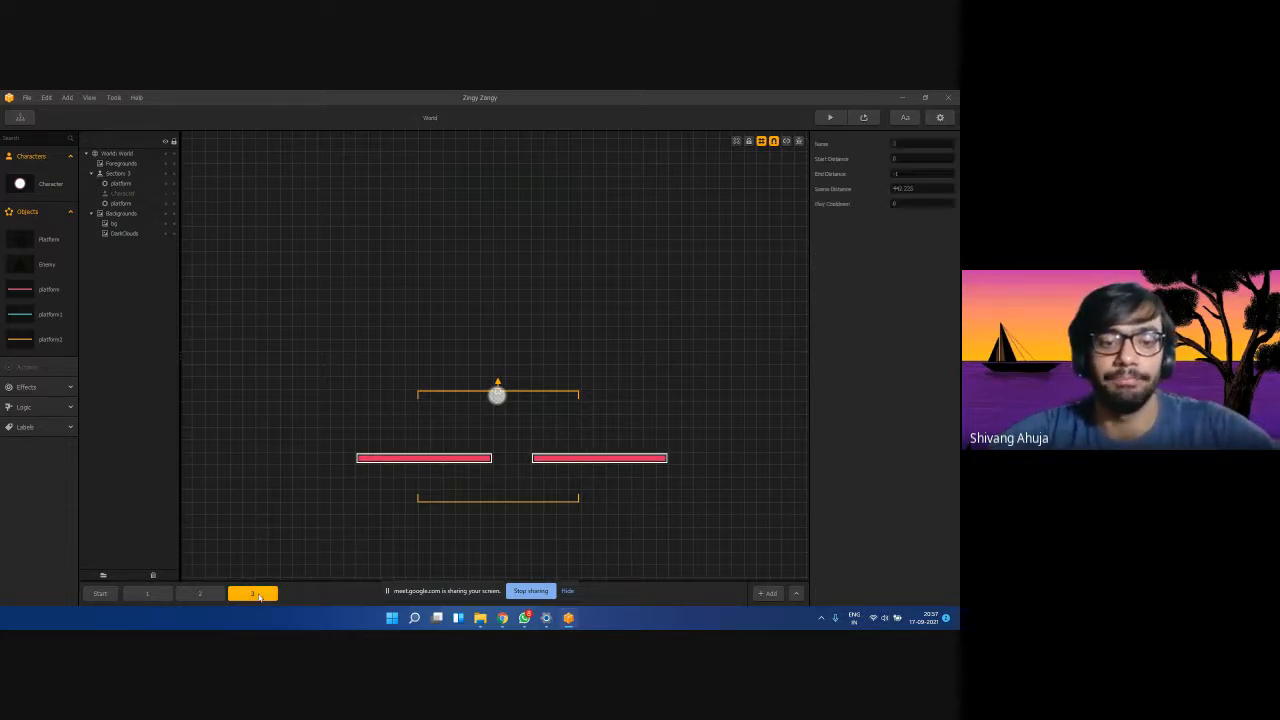
pyautogui.hotkey('ctrl', 'd')
pyautogui.click(904, 142)
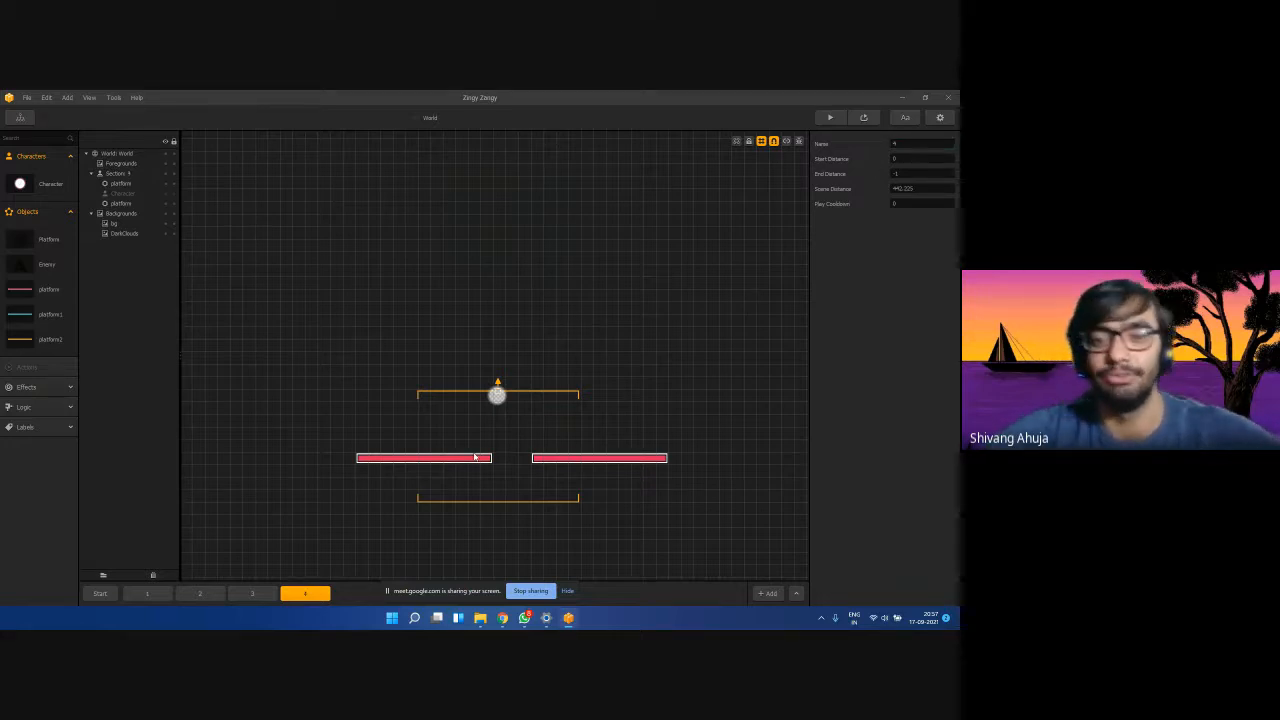
pyautogui.moveTo(475, 457); pyautogui.dragTo(449, 458)
pyautogui.moveTo(551, 459); pyautogui.dragTo(514, 459)
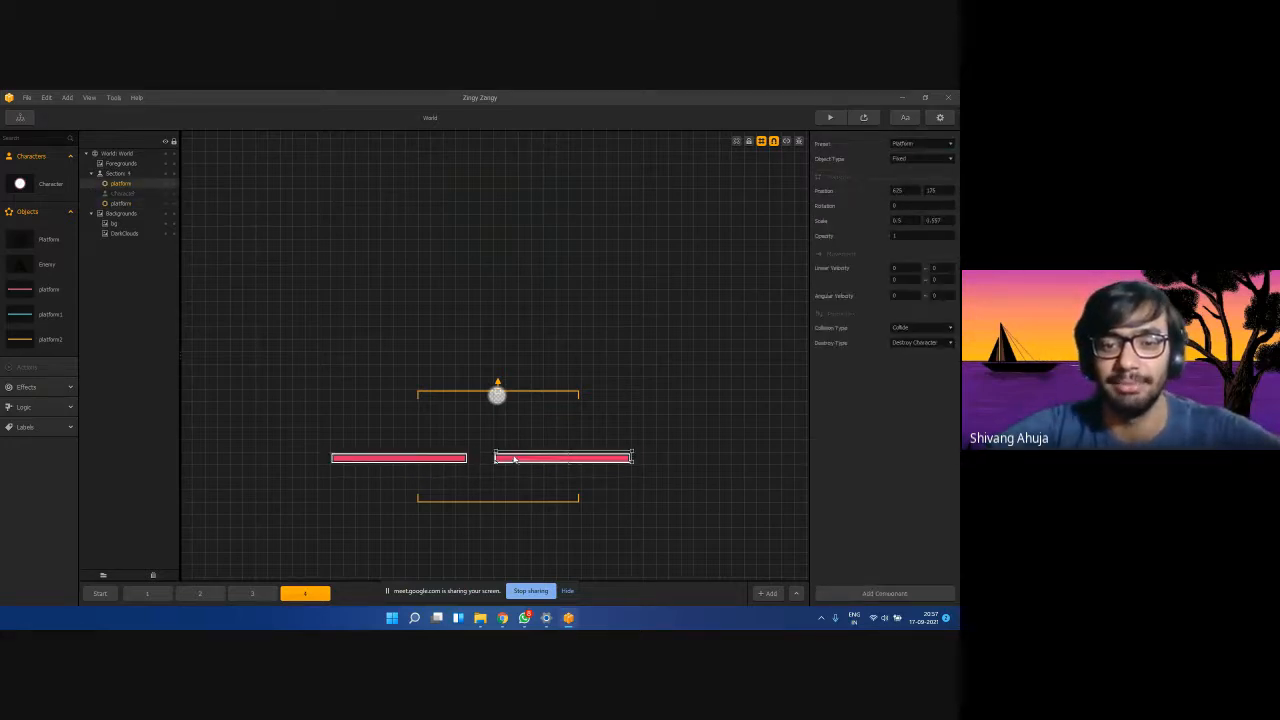
pyautogui.click(514, 488)
pyautogui.click(98, 595)
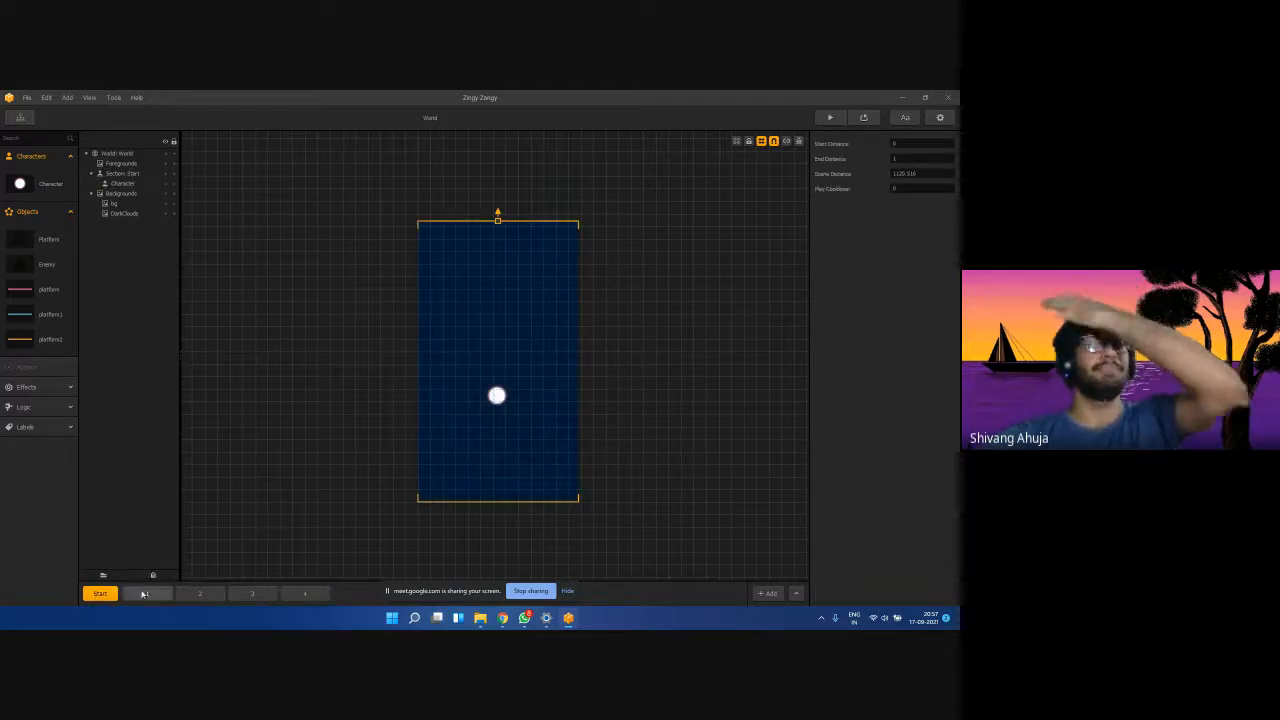
pyautogui.click(143, 594)
pyautogui.click(200, 594)
pyautogui.click(252, 594)
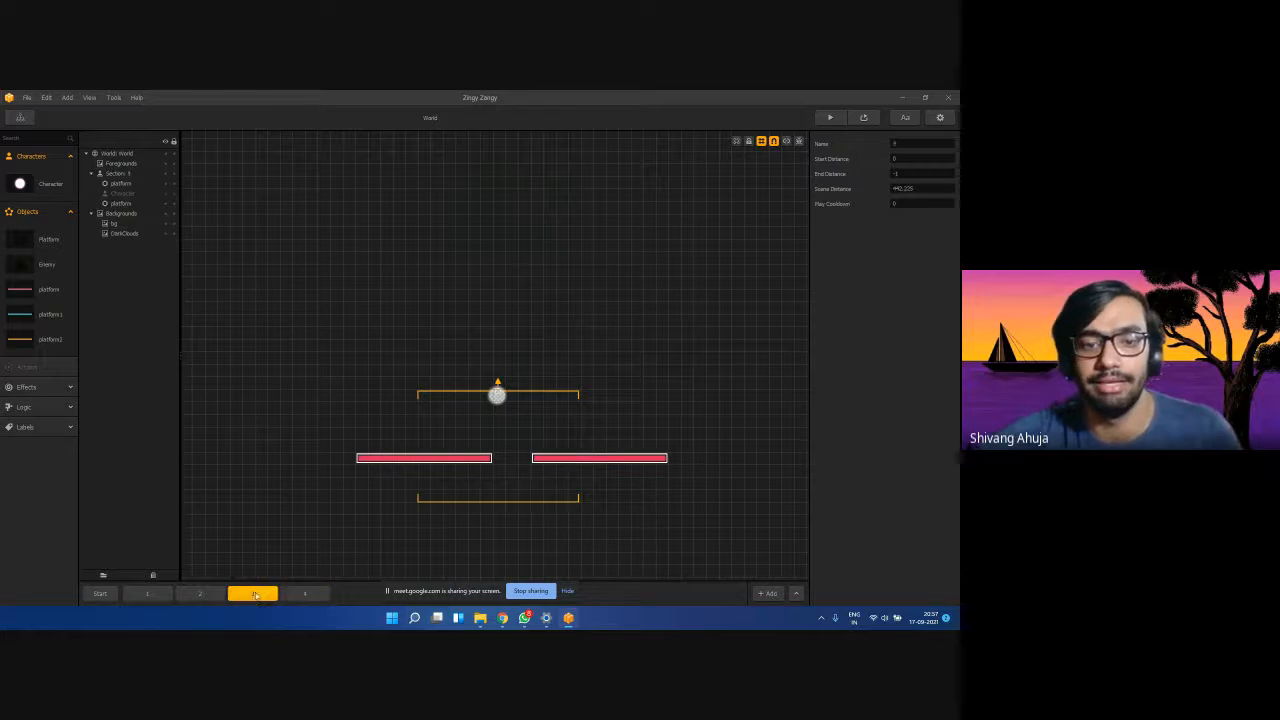
pyautogui.click(200, 594)
pyautogui.click(147, 594)
pyautogui.click(100, 594)
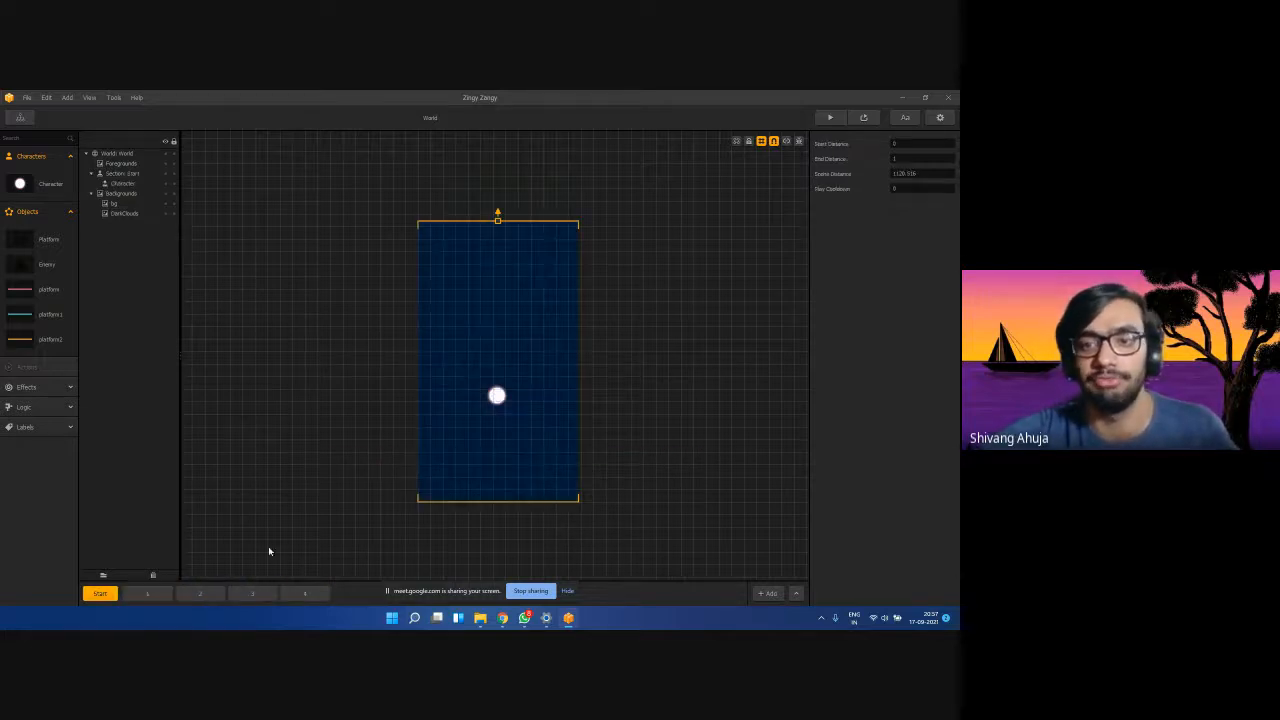
pyautogui.click(830, 117)
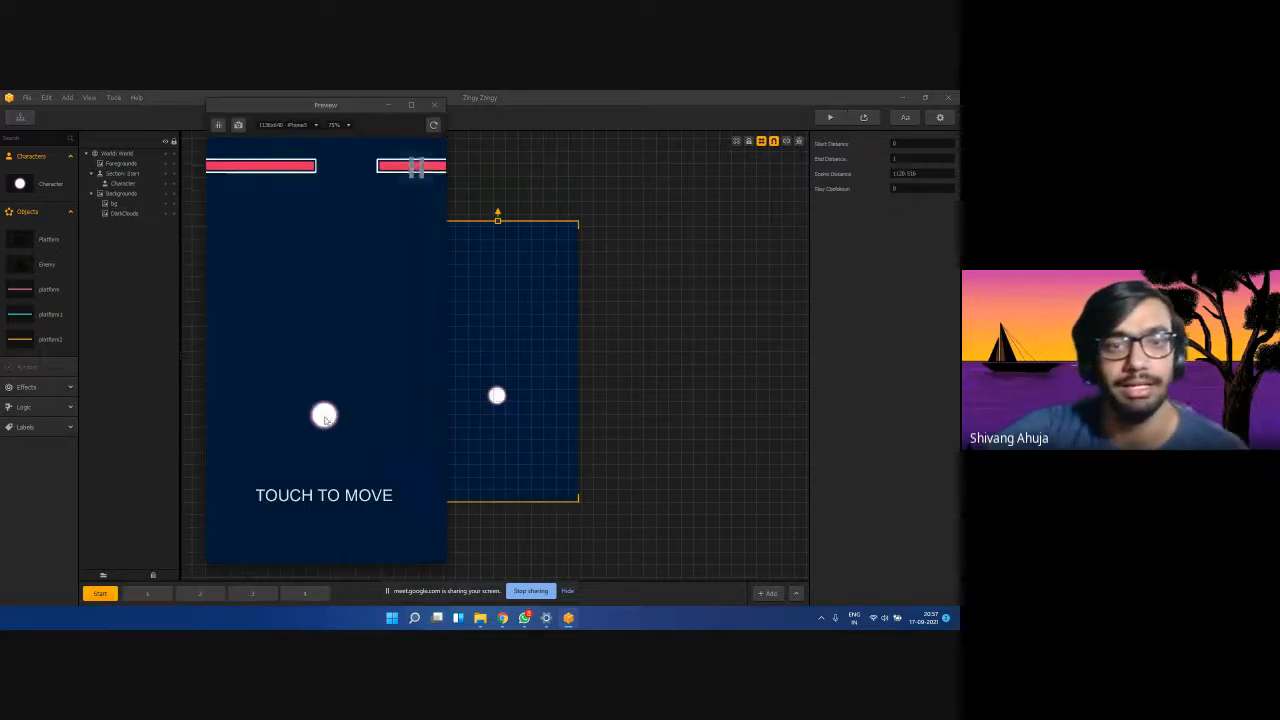
pyautogui.moveTo(325, 420)
pyautogui.mouseDown()
pyautogui.moveTo(352, 417)
pyautogui.moveTo(279, 414)
pyautogui.moveTo(364, 424)
pyautogui.mouseUp()
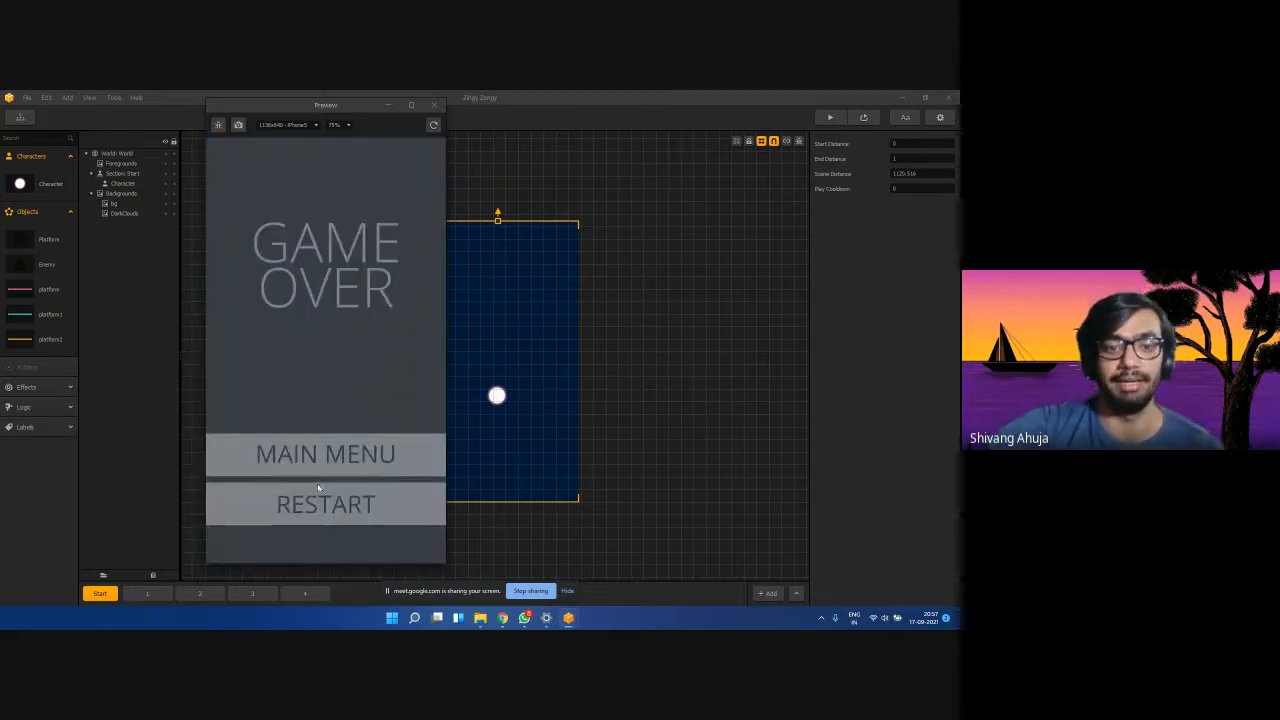
pyautogui.click(318, 490)
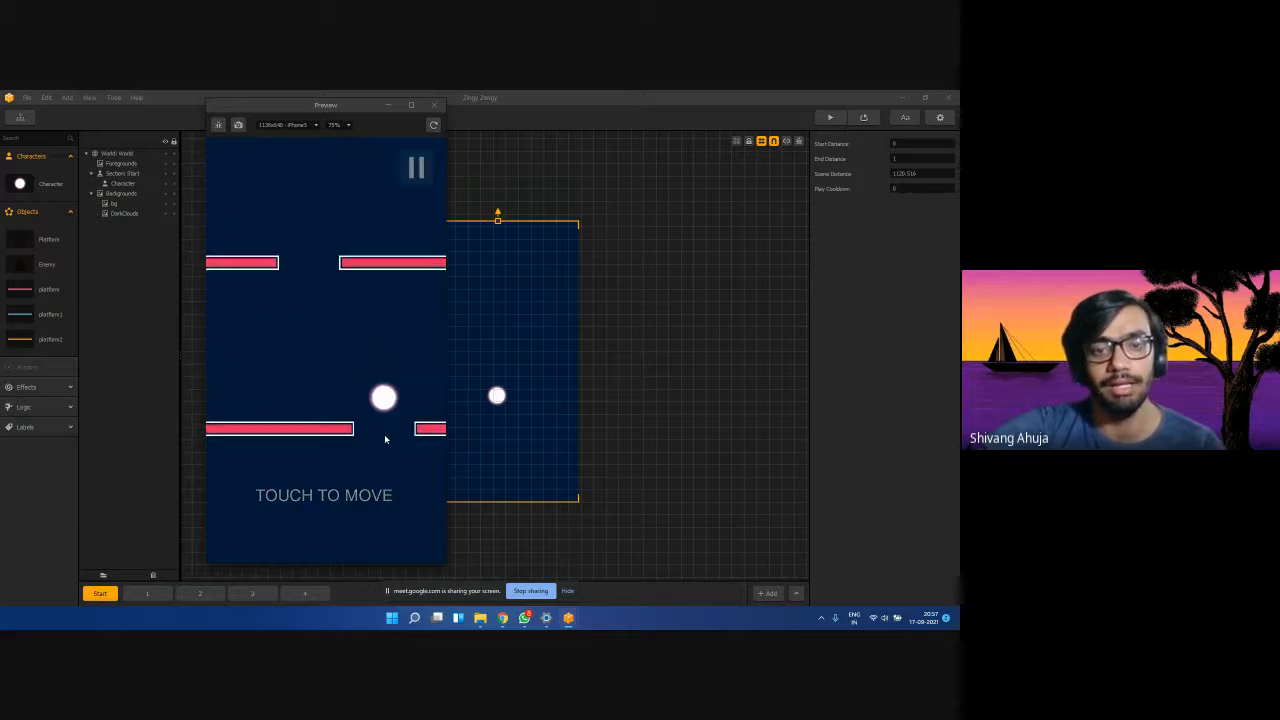
pyautogui.moveTo(384, 434)
pyautogui.mouseDown()
pyautogui.moveTo(323, 409)
pyautogui.moveTo(400, 403)
pyautogui.moveTo(366, 383)
pyautogui.moveTo(370, 320)
pyautogui.moveTo(360, 431)
pyautogui.moveTo(371, 486)
pyautogui.moveTo(400, 448)
pyautogui.moveTo(347, 398)
pyautogui.moveTo(389, 357)
pyautogui.moveTo(374, 331)
pyautogui.mouseUp()
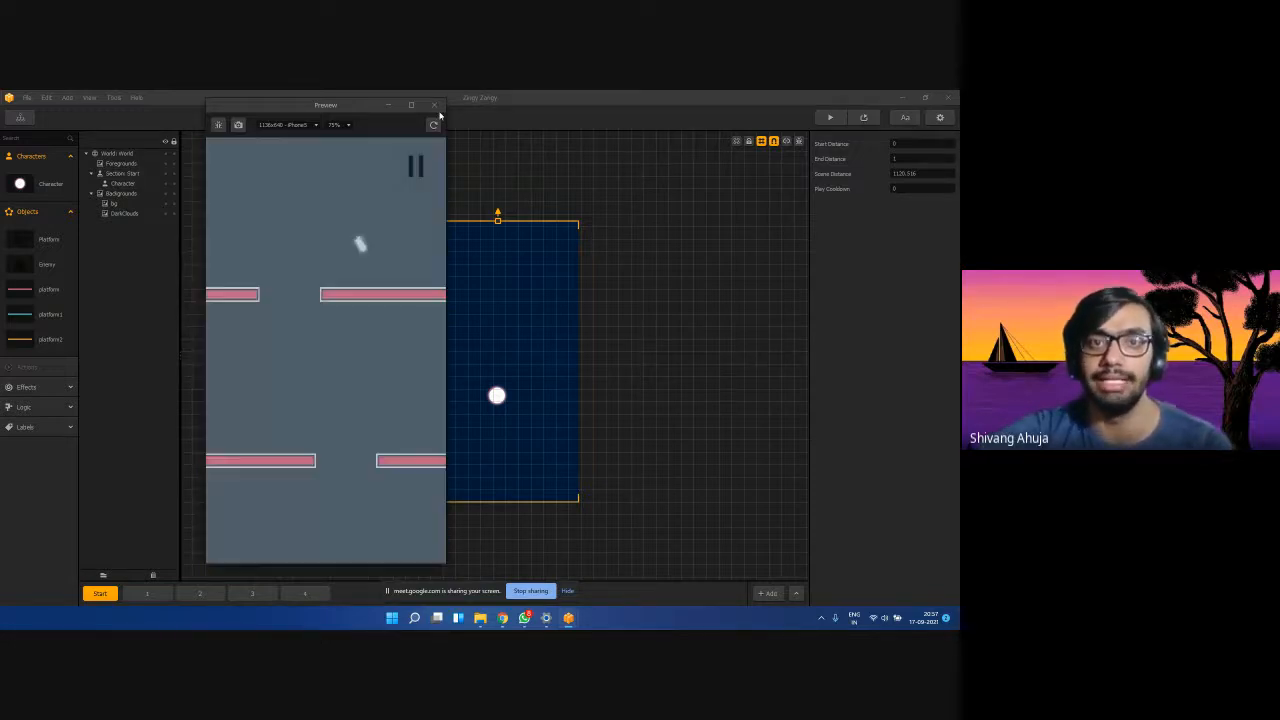
pyautogui.click(434, 105)
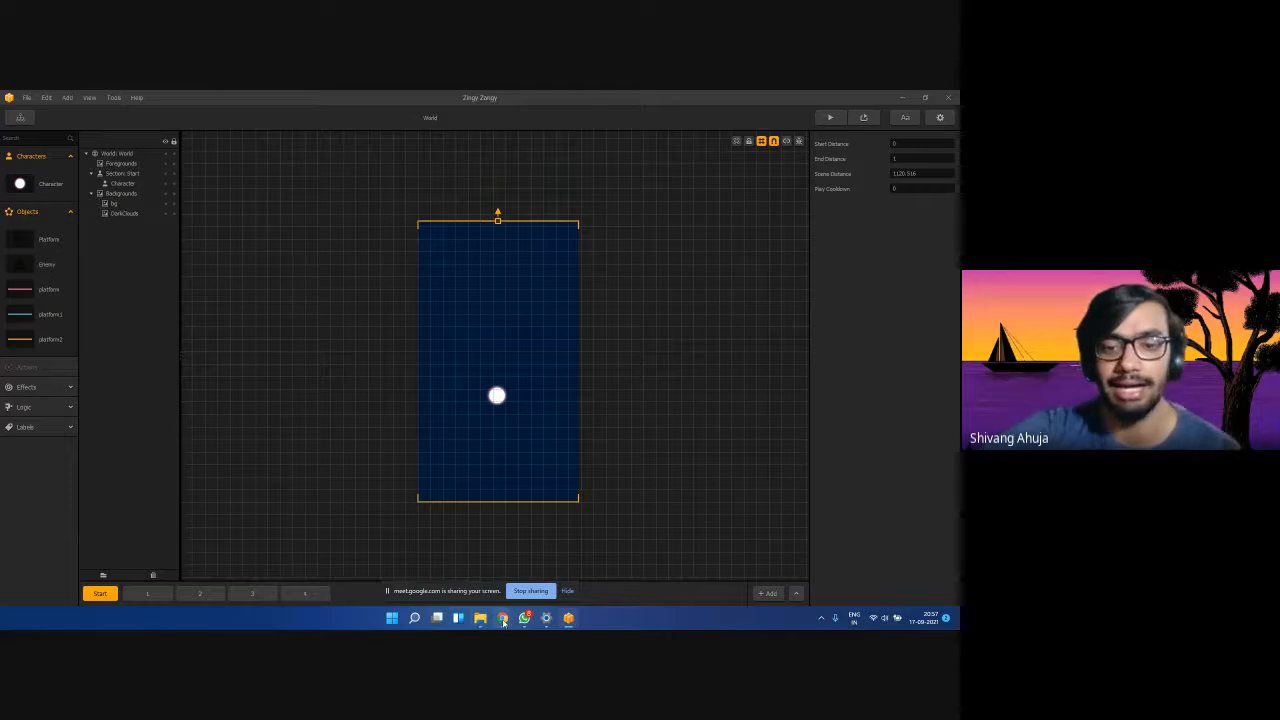
pyautogui.moveTo(503, 618)
pyautogui.click(540, 555)
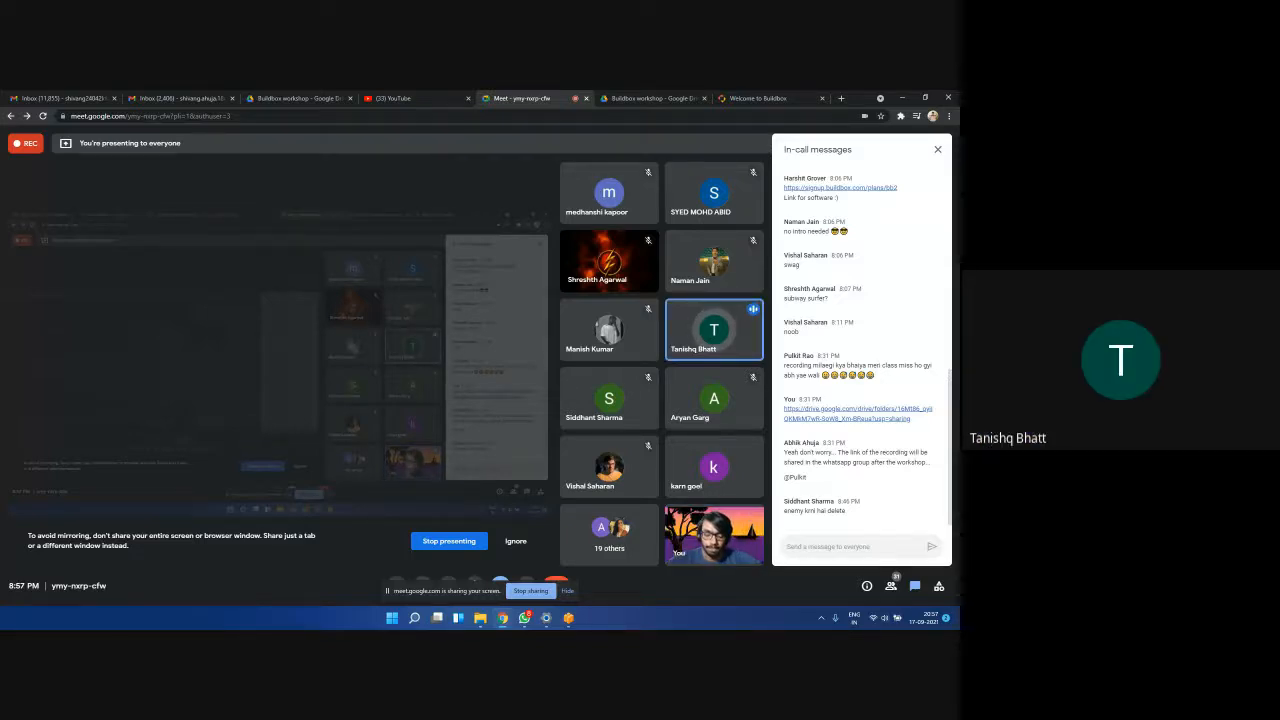
pyautogui.click(902, 97)
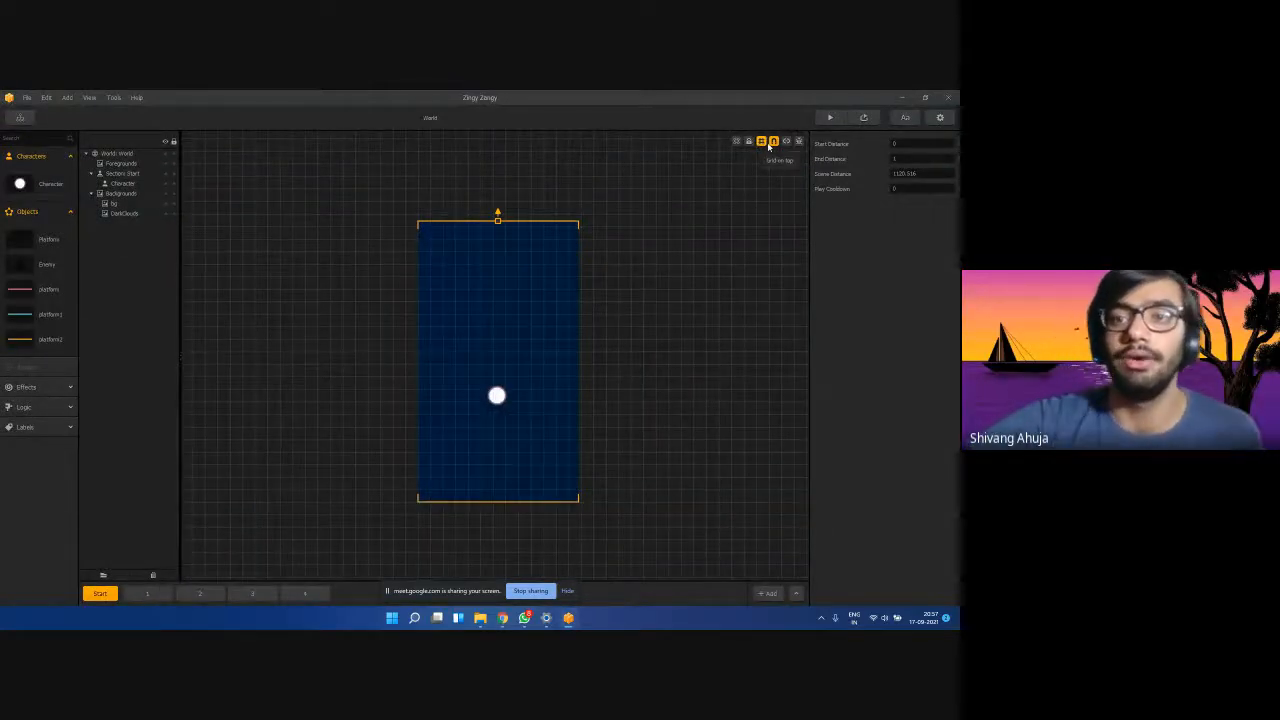
# Switch to section 4 and stretch its top boundary upward.
pyautogui.click(146, 594)
pyautogui.click(300, 594)
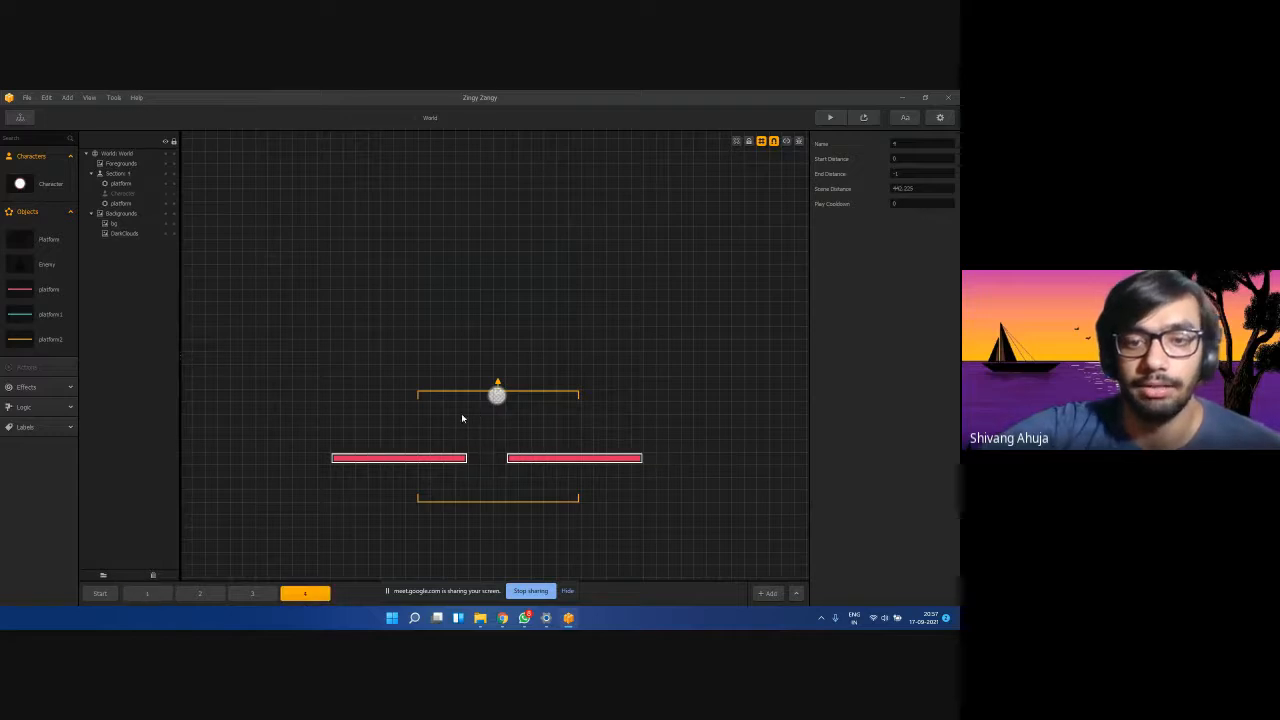
pyautogui.moveTo(497, 392); pyautogui.dragTo(491, 443)
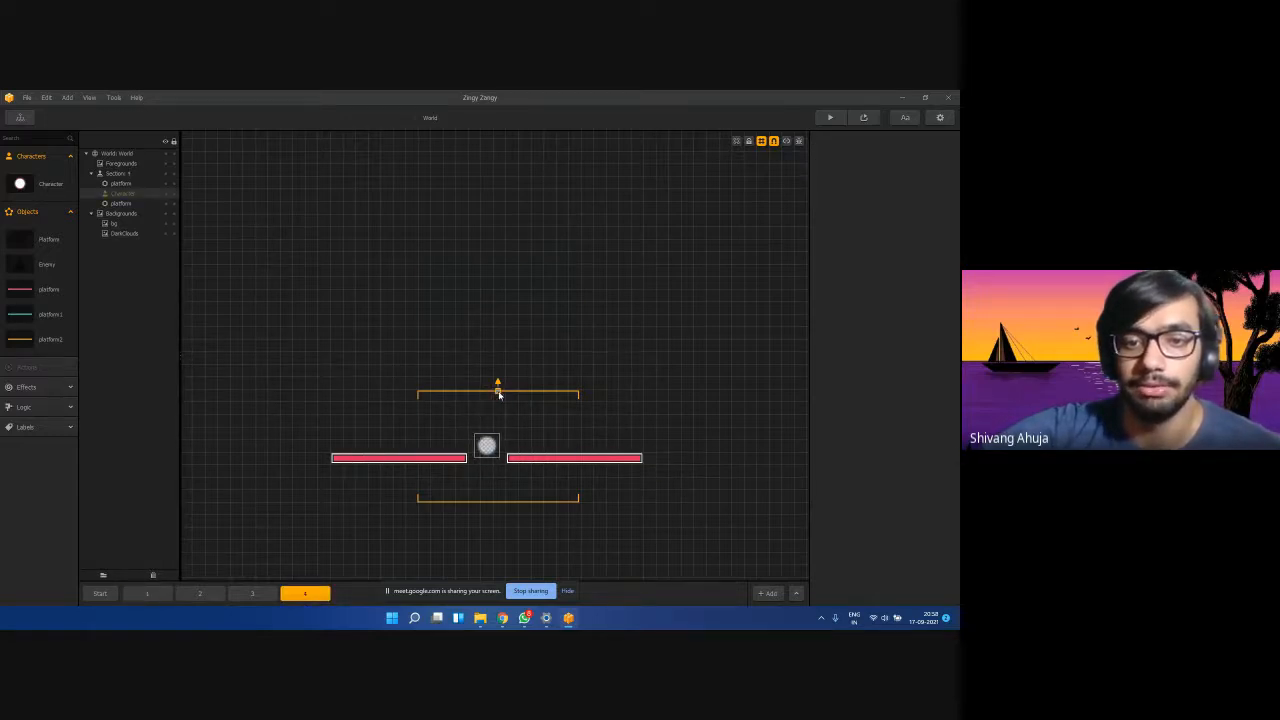
pyautogui.moveTo(498, 392); pyautogui.dragTo(497, 181)
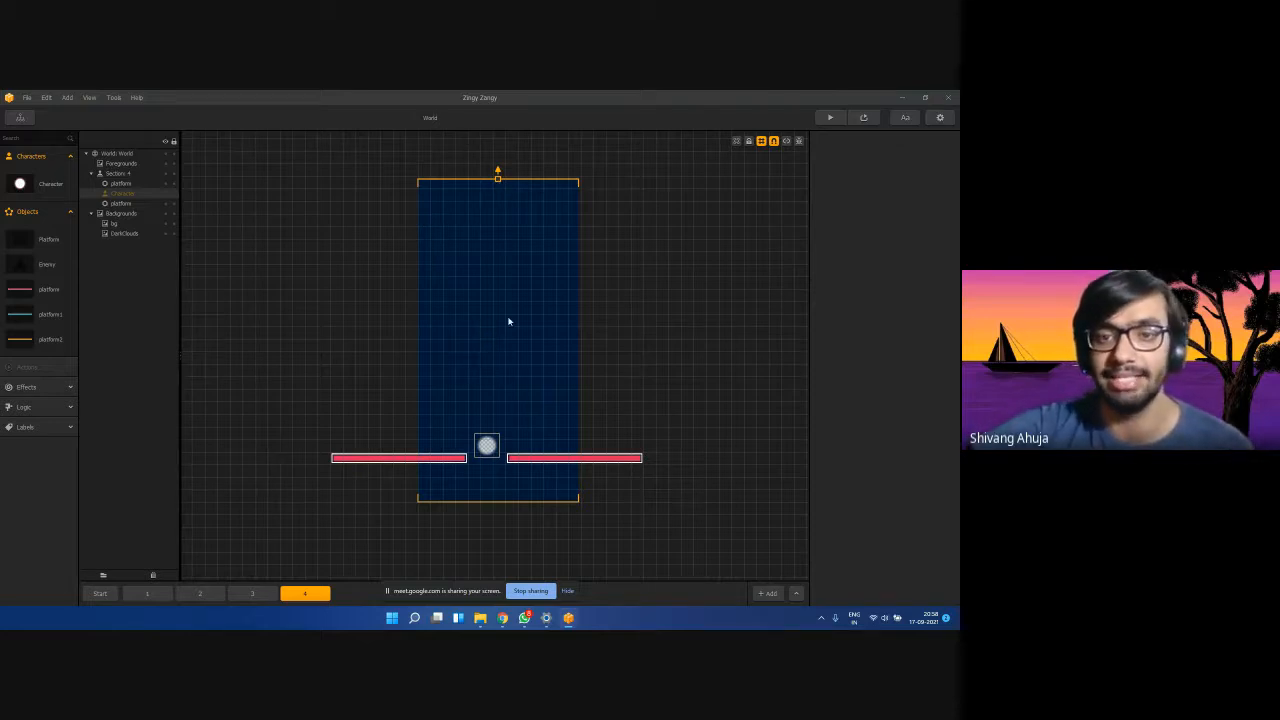
# Resize section 4's blue background, squashing it down and raising it slightly.
pyautogui.click(498, 181)
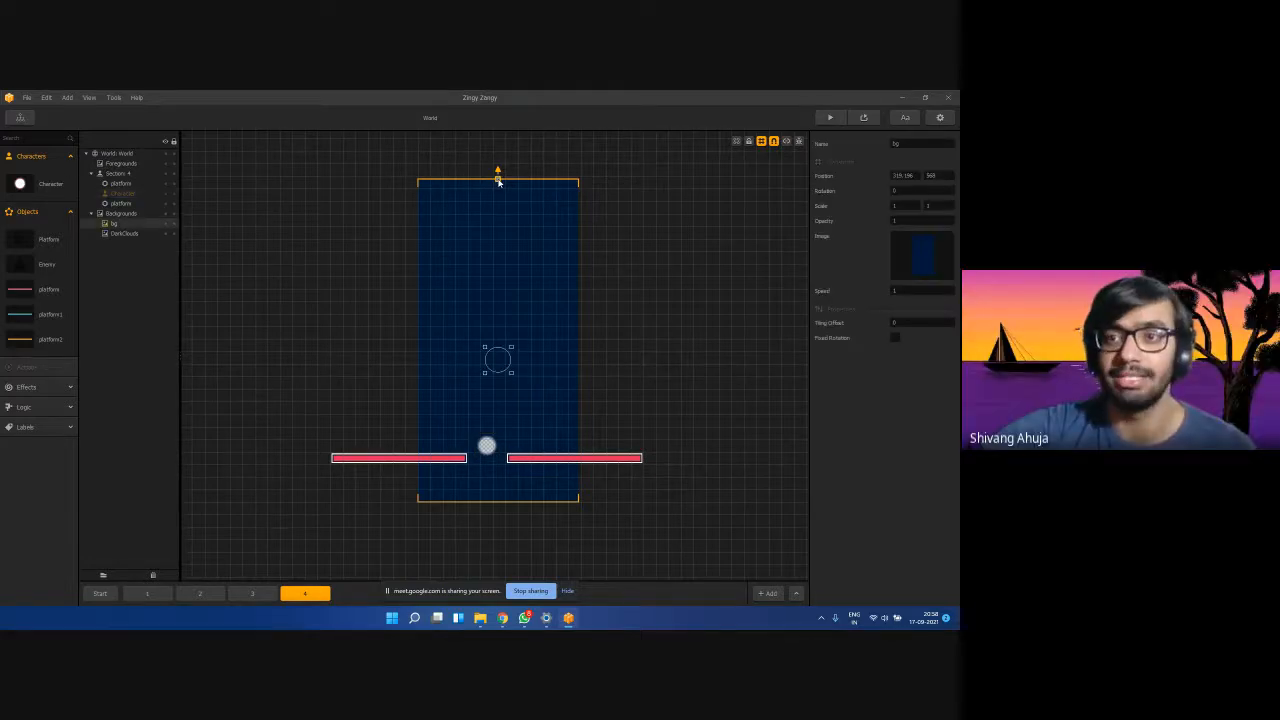
pyautogui.moveTo(498, 181); pyautogui.dragTo(499, 207)
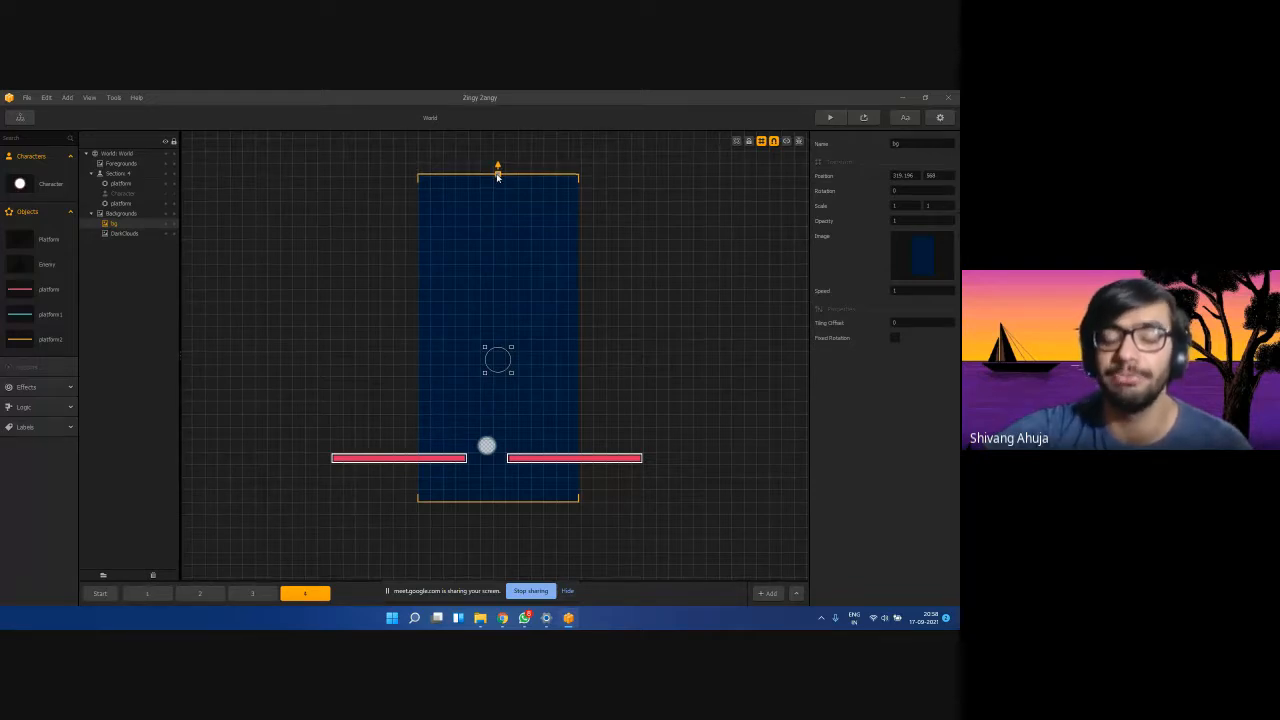
pyautogui.moveTo(498, 177); pyautogui.dragTo(516, 398)
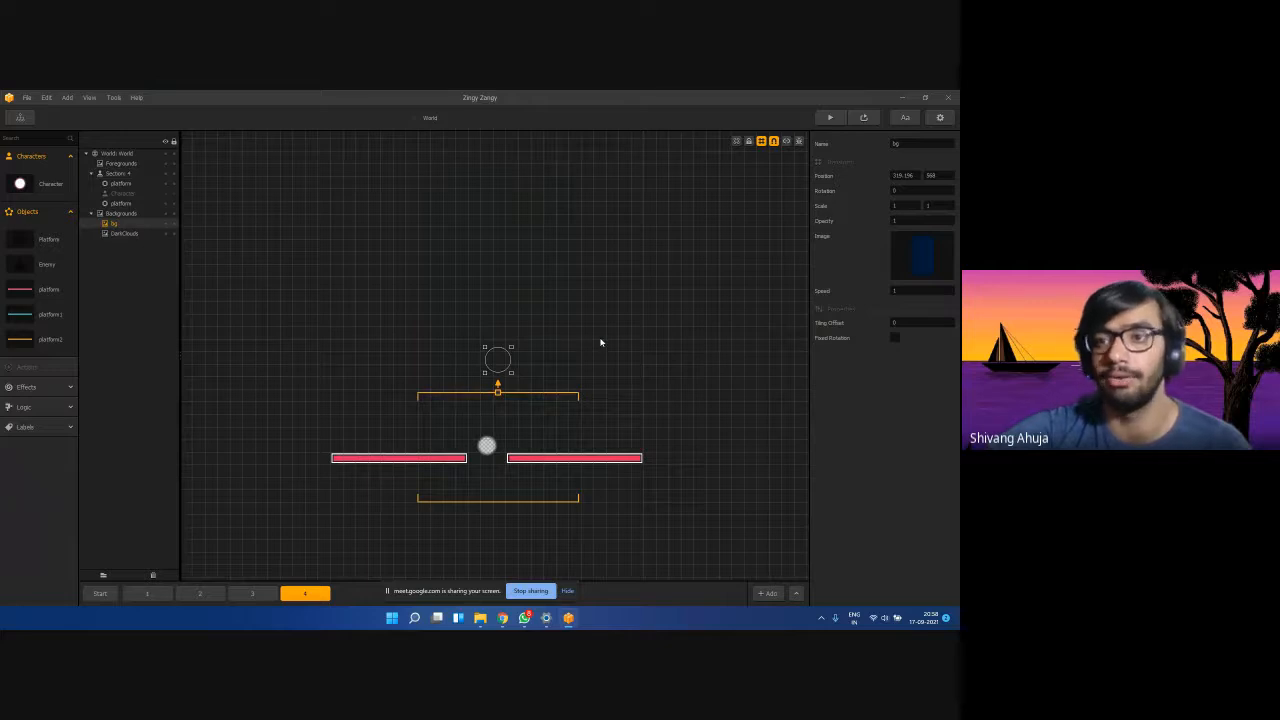
pyautogui.moveTo(500, 396)
pyautogui.mouseDown()
pyautogui.moveTo(497, 214)
pyautogui.moveTo(504, 380)
pyautogui.mouseUp()
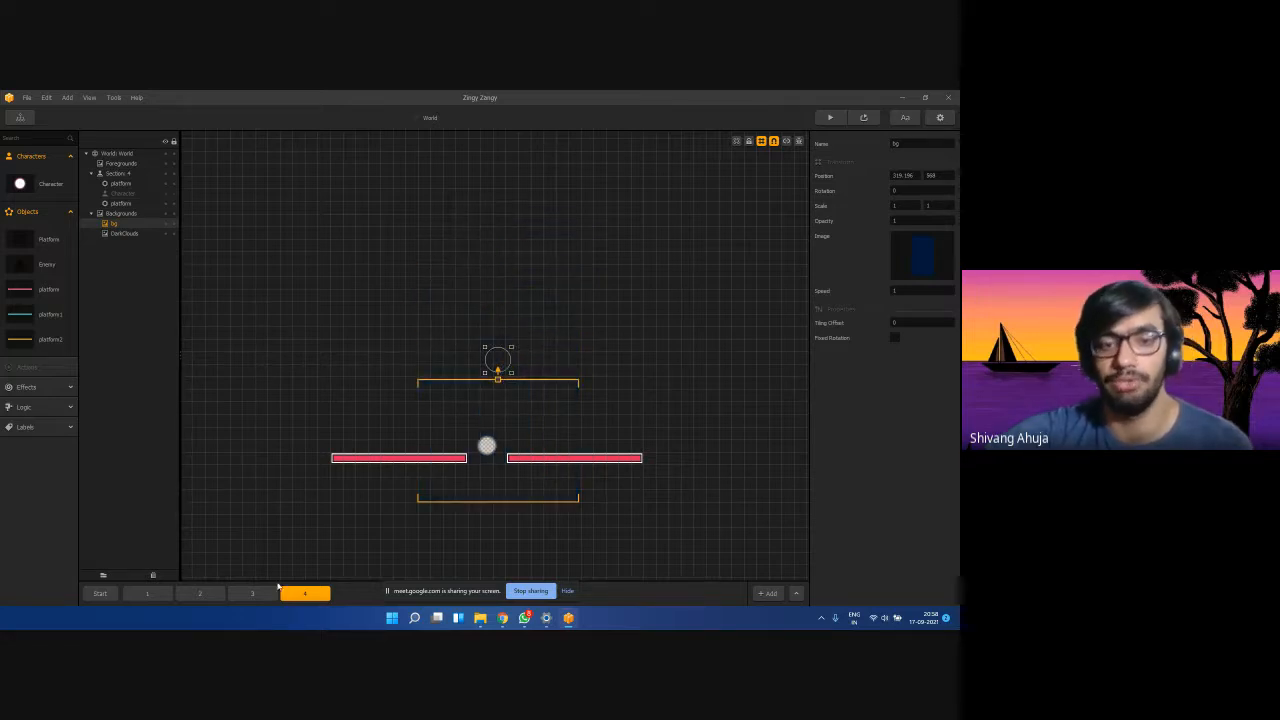
pyautogui.click(296, 599)
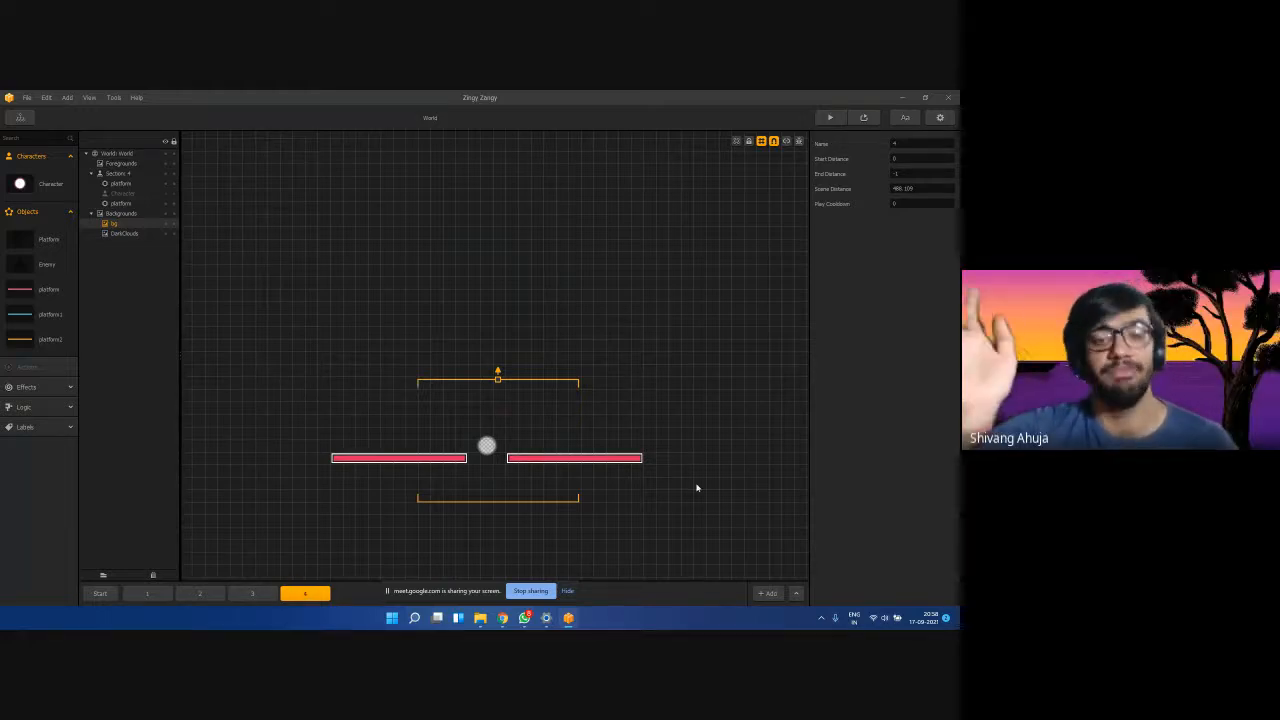
# Set section 1's scene distance to 450.
pyautogui.click(145, 595)
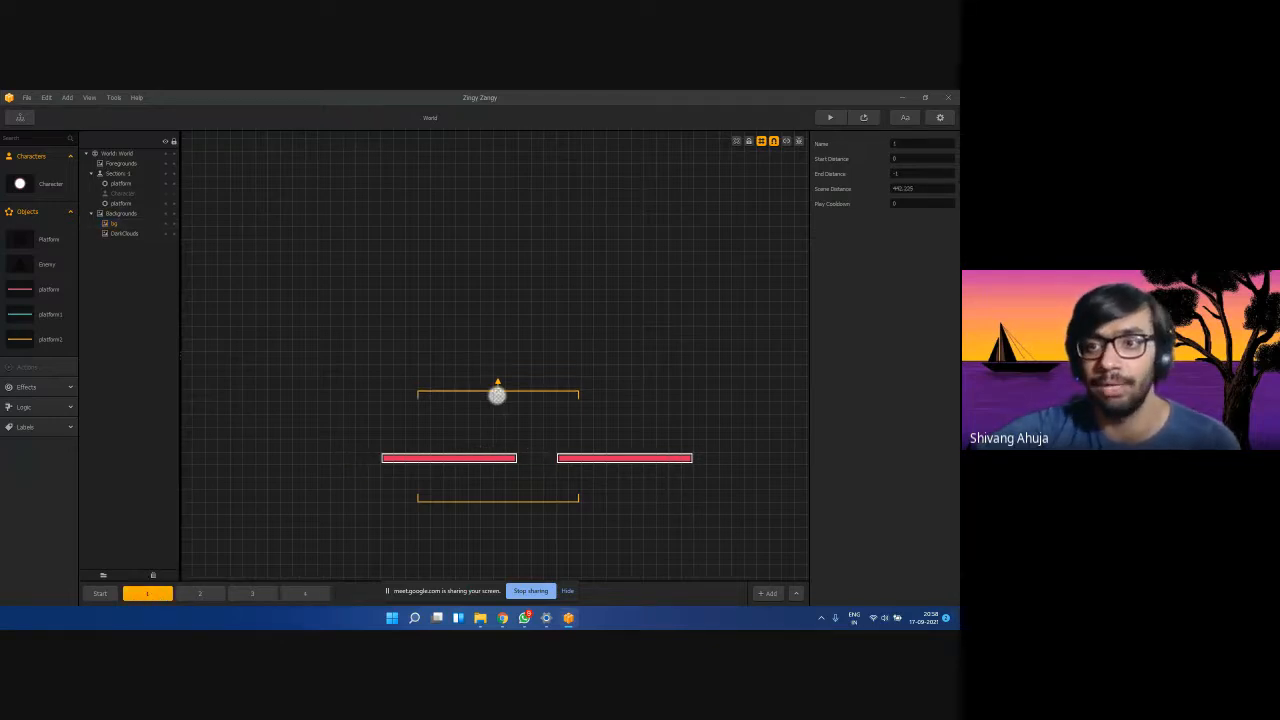
pyautogui.click(928, 192)
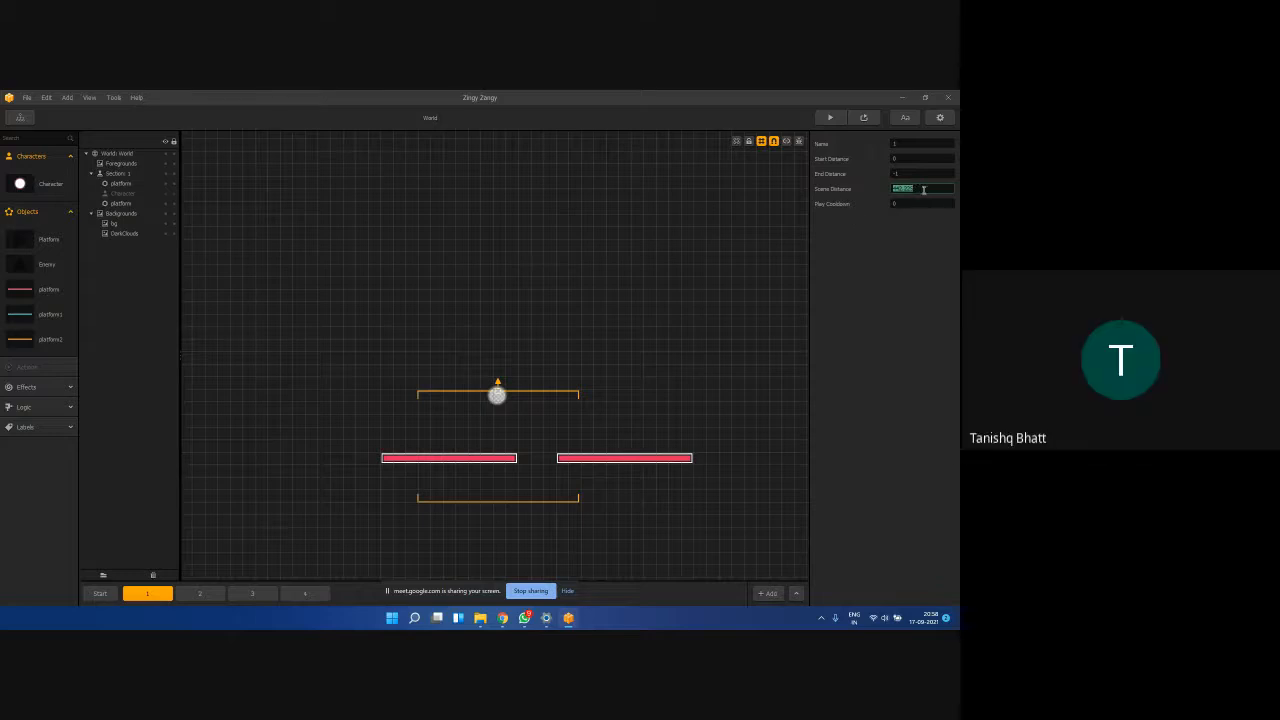
pyautogui.write('450')
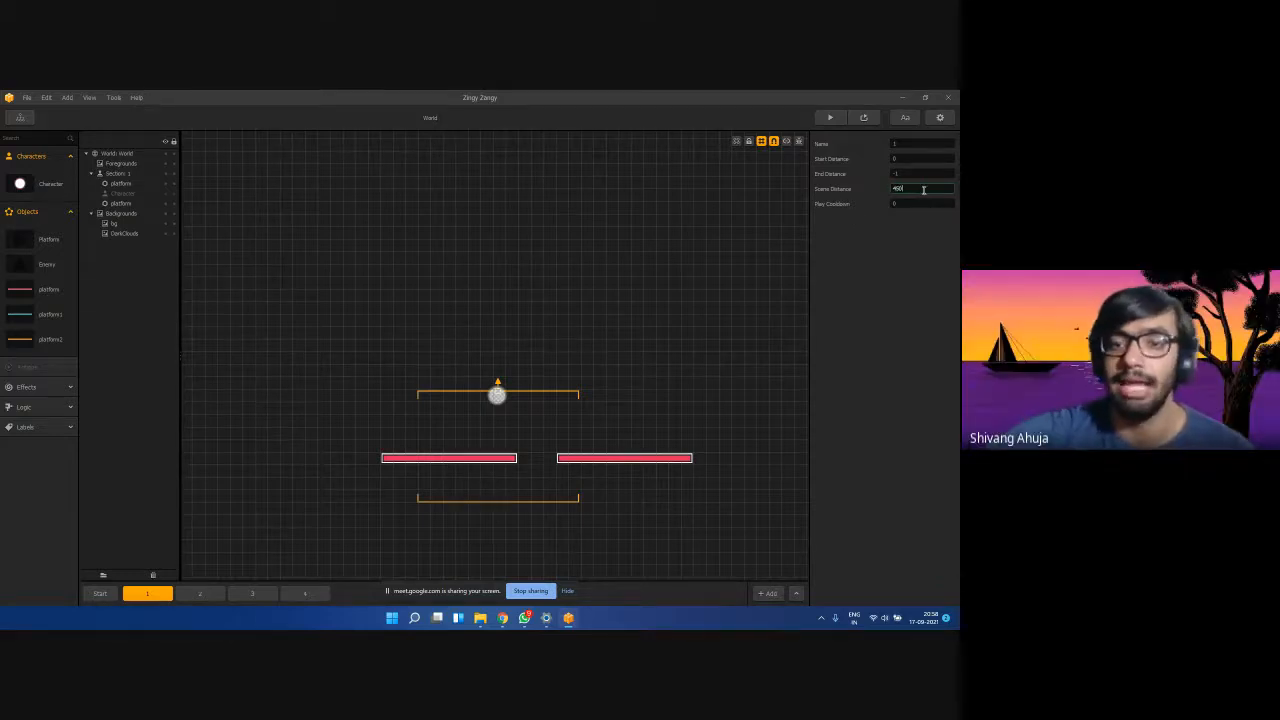
pyautogui.click(921, 253)
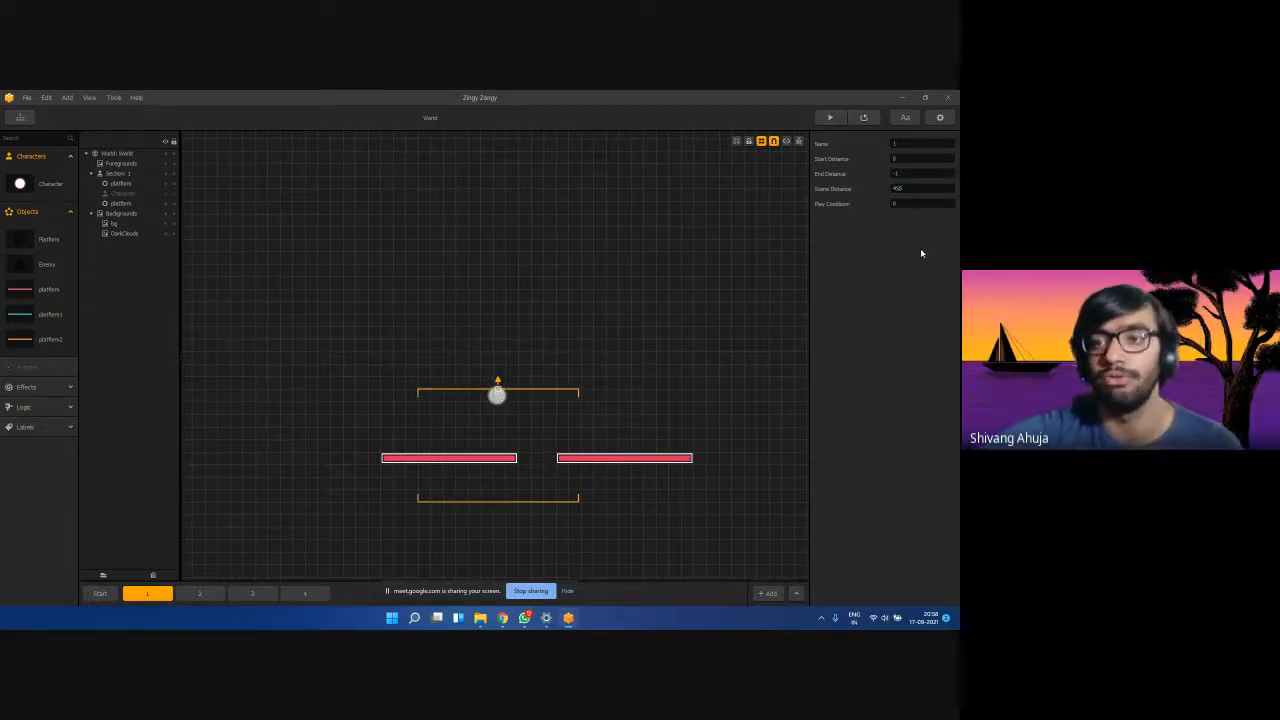
# Set the scene distance of sections 3 and 4 to 400 each.
pyautogui.click(222, 596)
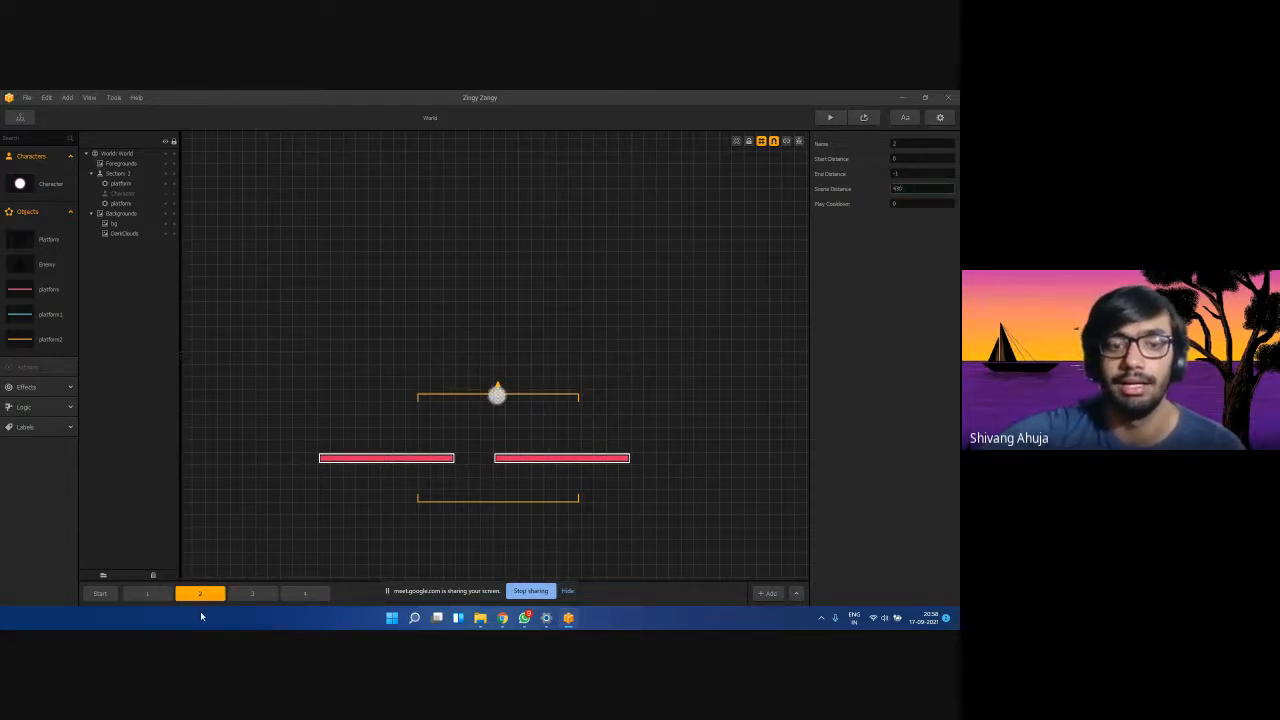
pyautogui.click(249, 594)
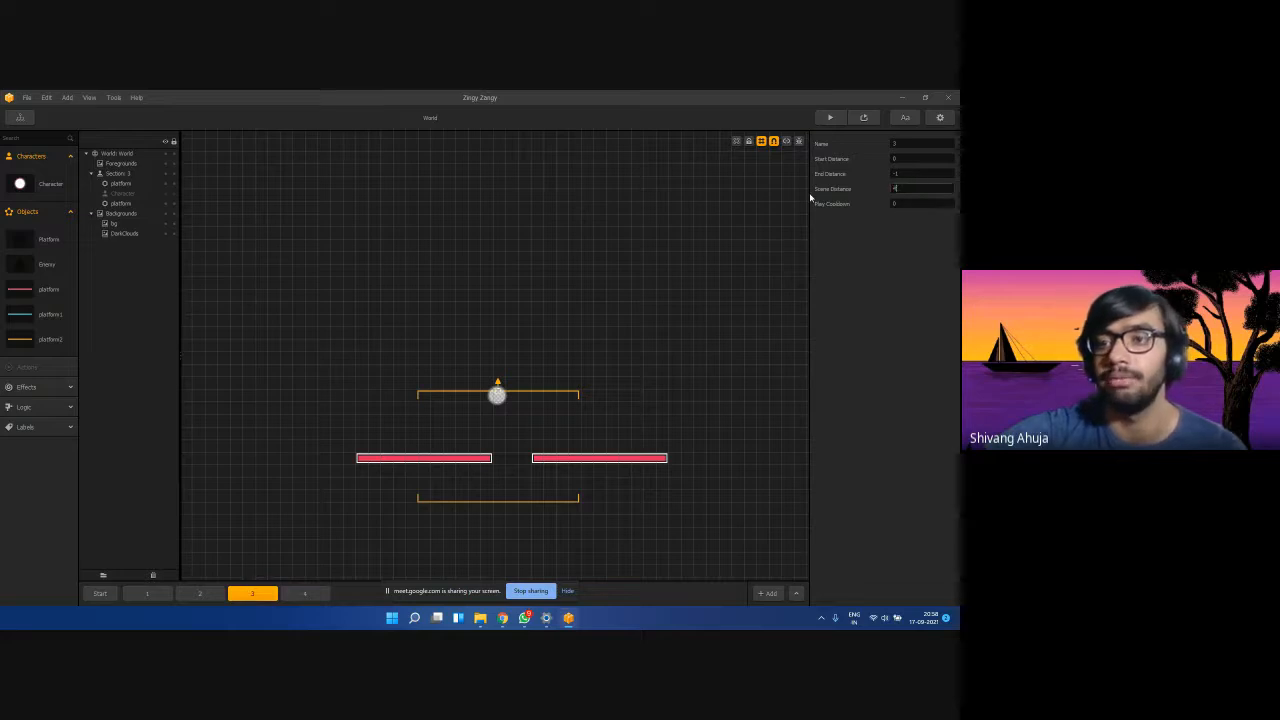
pyautogui.write('400')
pyautogui.press('Return')
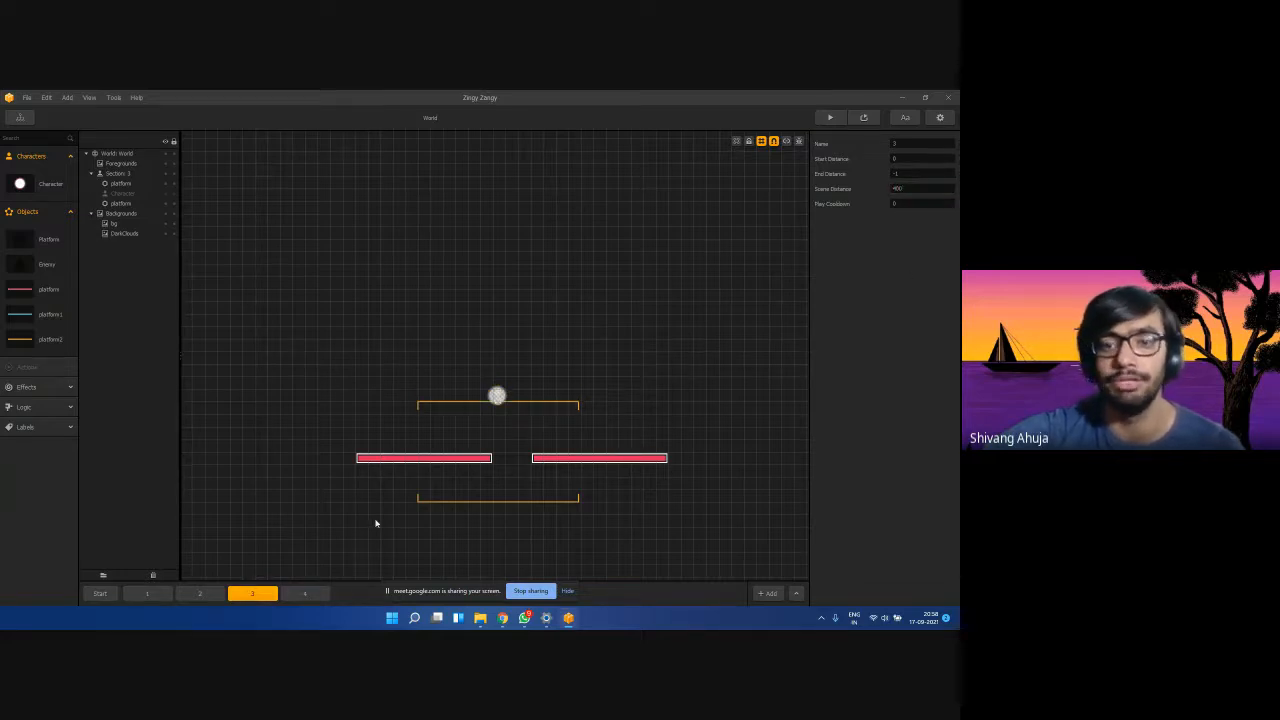
pyautogui.click(307, 594)
pyautogui.write('400')
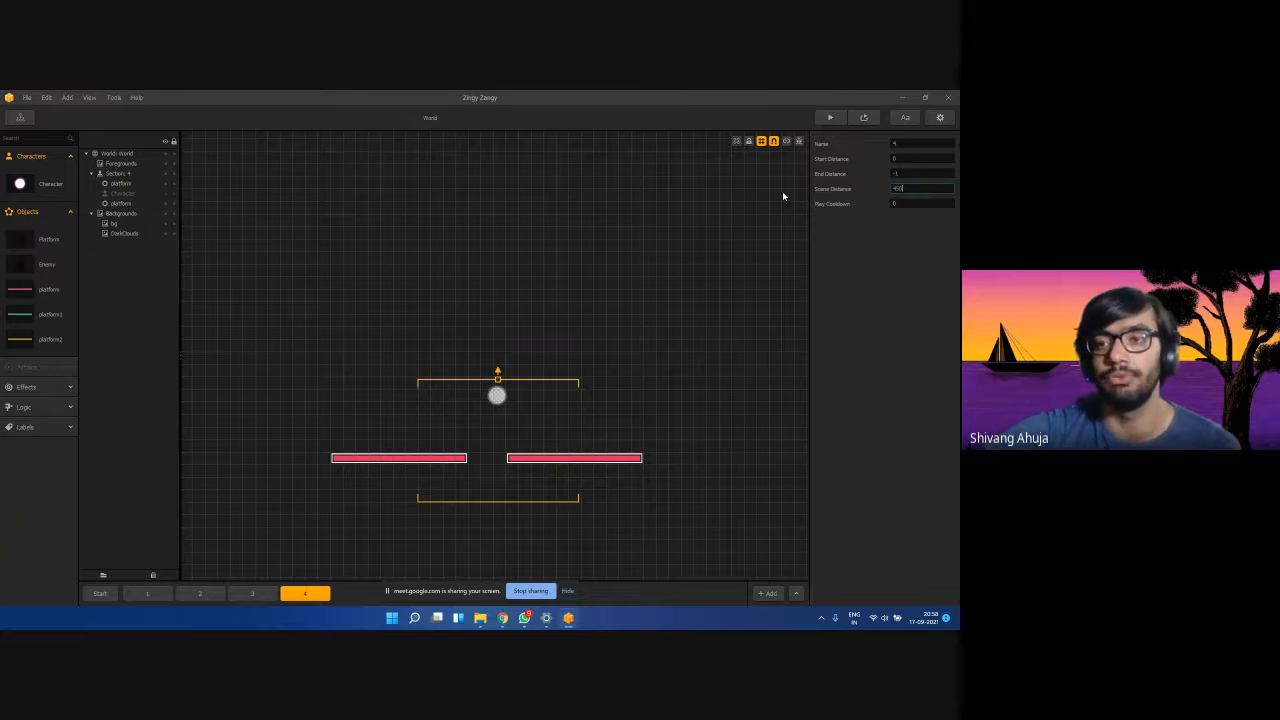
pyautogui.press('Return')
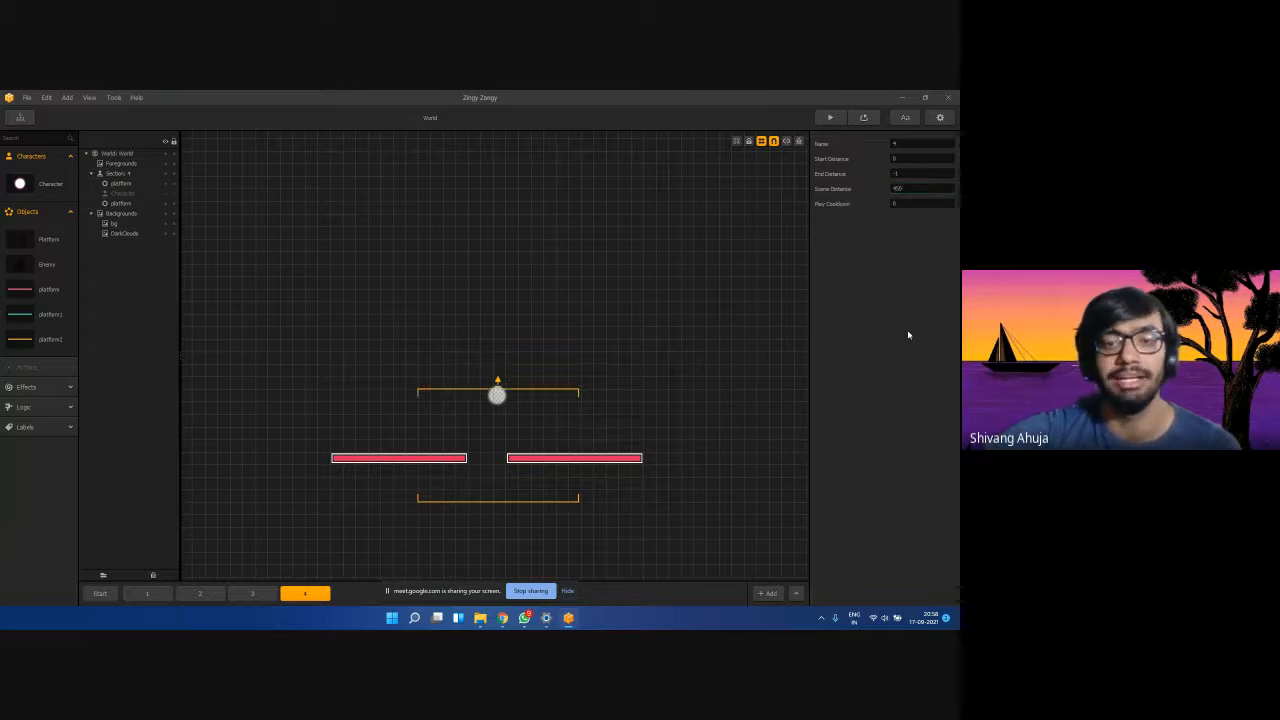
# Flip through the sections to compare layouts, ending on section 1.
pyautogui.click(165, 598)
pyautogui.click(252, 594)
pyautogui.click(305, 594)
pyautogui.click(147, 594)
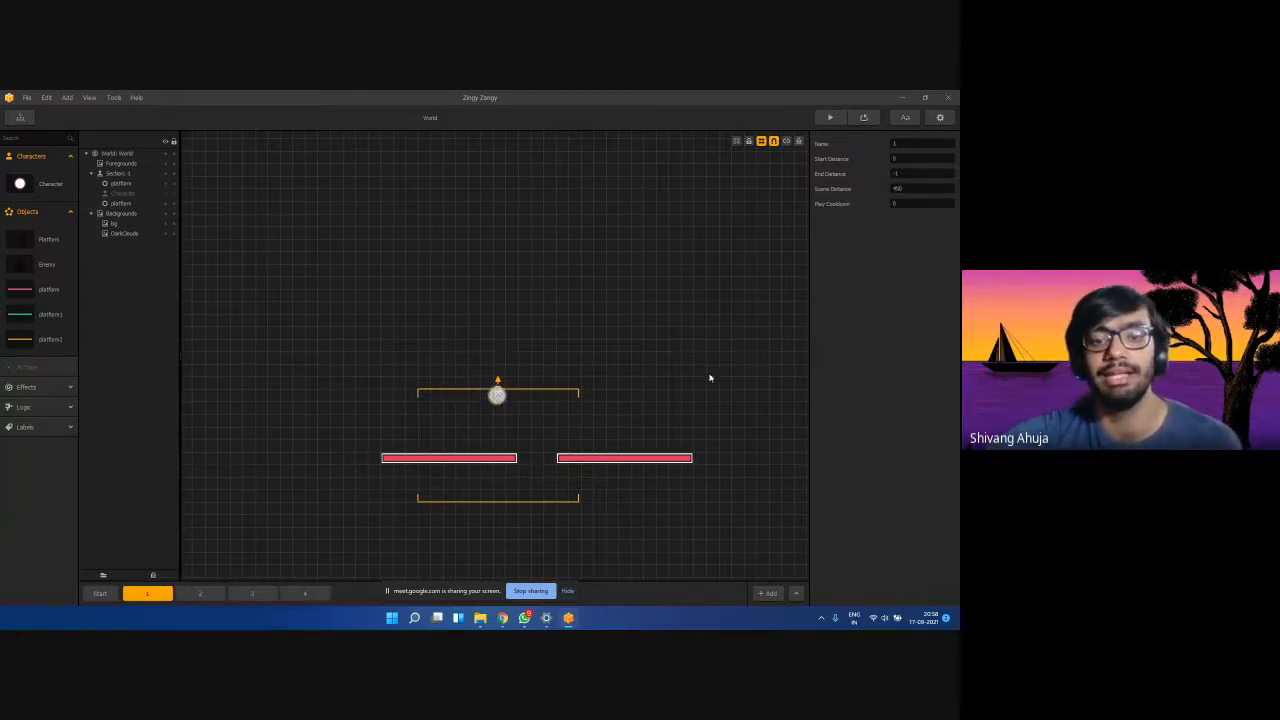
pyautogui.click(862, 120)
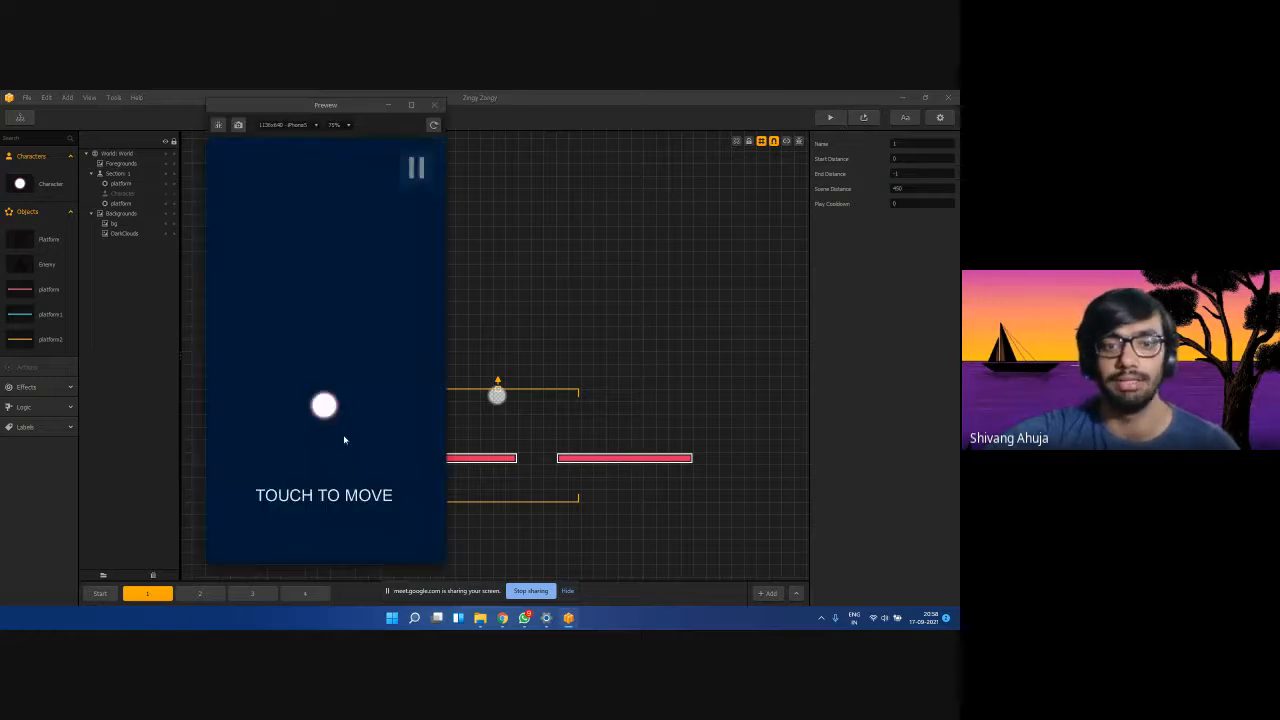
pyautogui.moveTo(339, 441)
pyautogui.mouseDown()
pyautogui.moveTo(302, 383)
pyautogui.moveTo(335, 296)
pyautogui.moveTo(354, 349)
pyautogui.moveTo(337, 424)
pyautogui.moveTo(376, 380)
pyautogui.moveTo(297, 351)
pyautogui.moveTo(333, 298)
pyautogui.mouseUp()
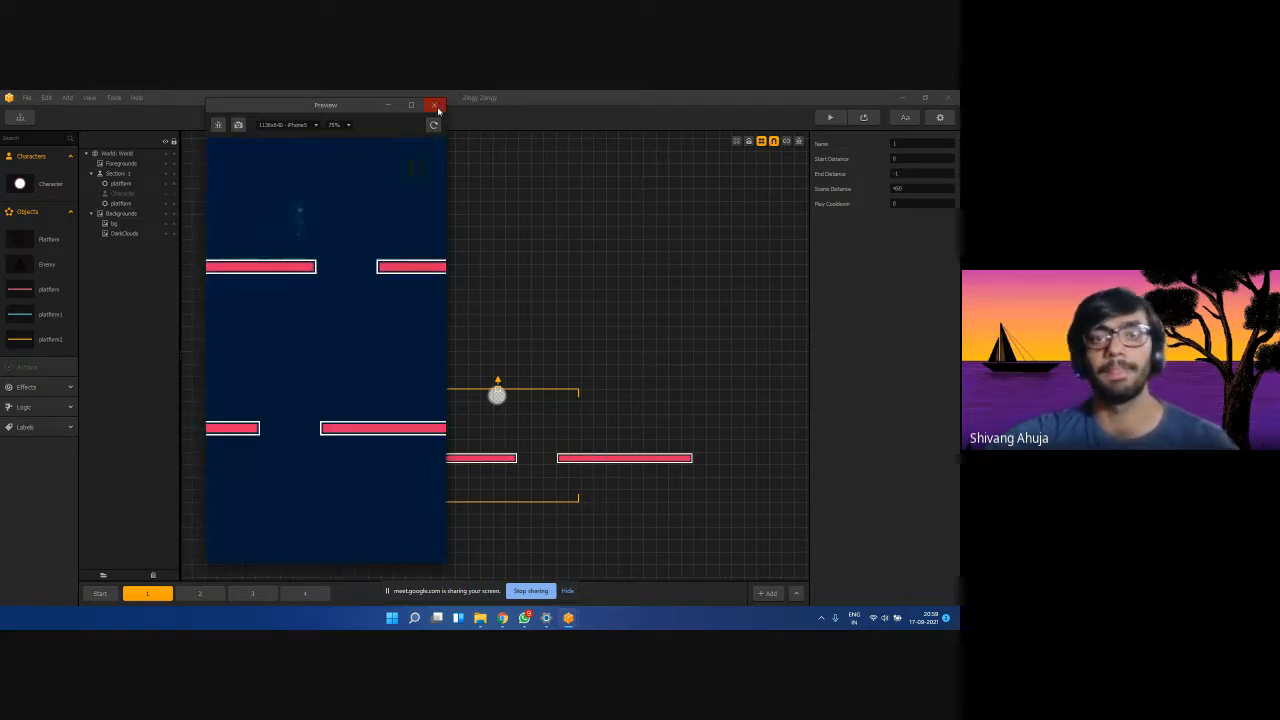
pyautogui.click(435, 106)
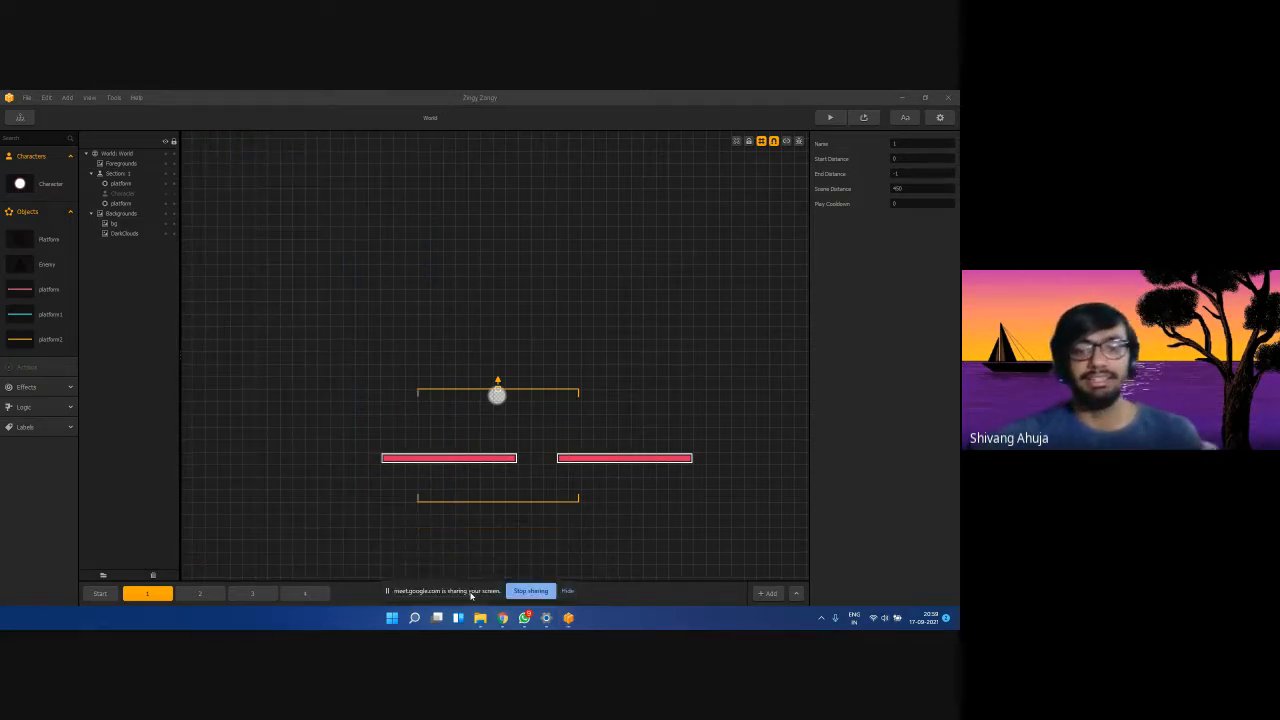
pyautogui.click(474, 590)
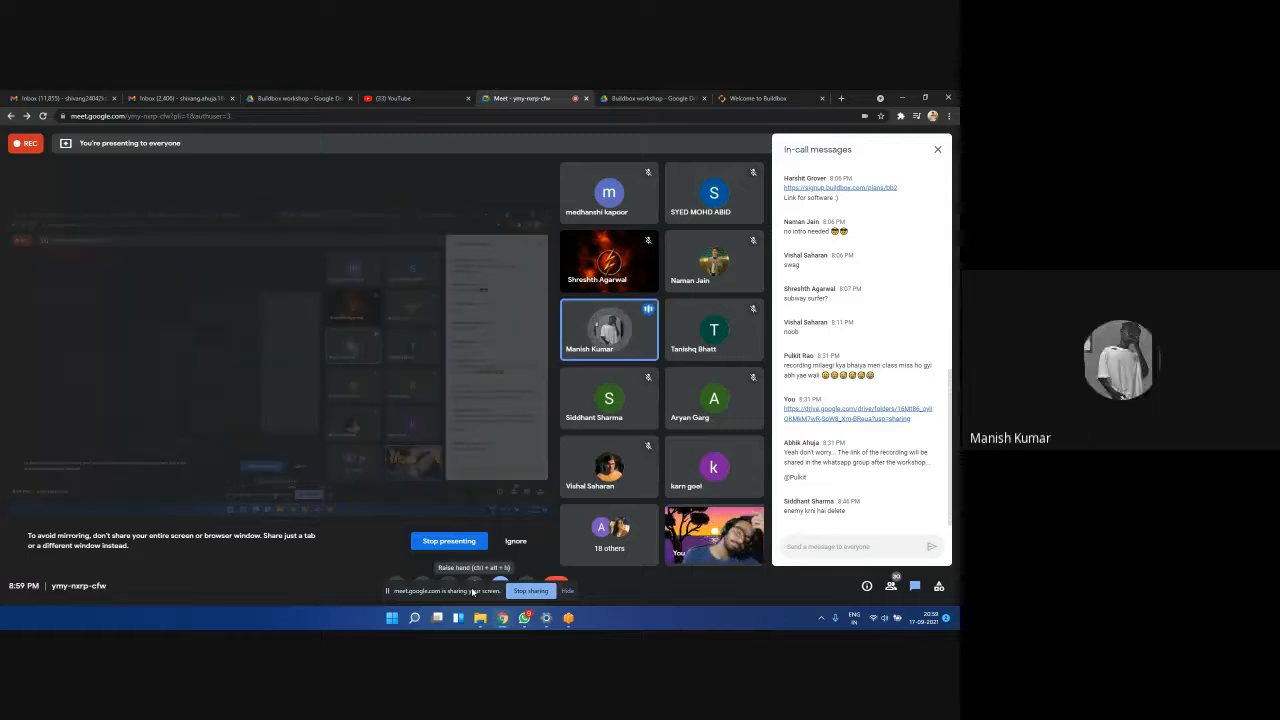
# Minimize the Google Meet window and show section 4 in Buildbox.
pyautogui.click(902, 97)
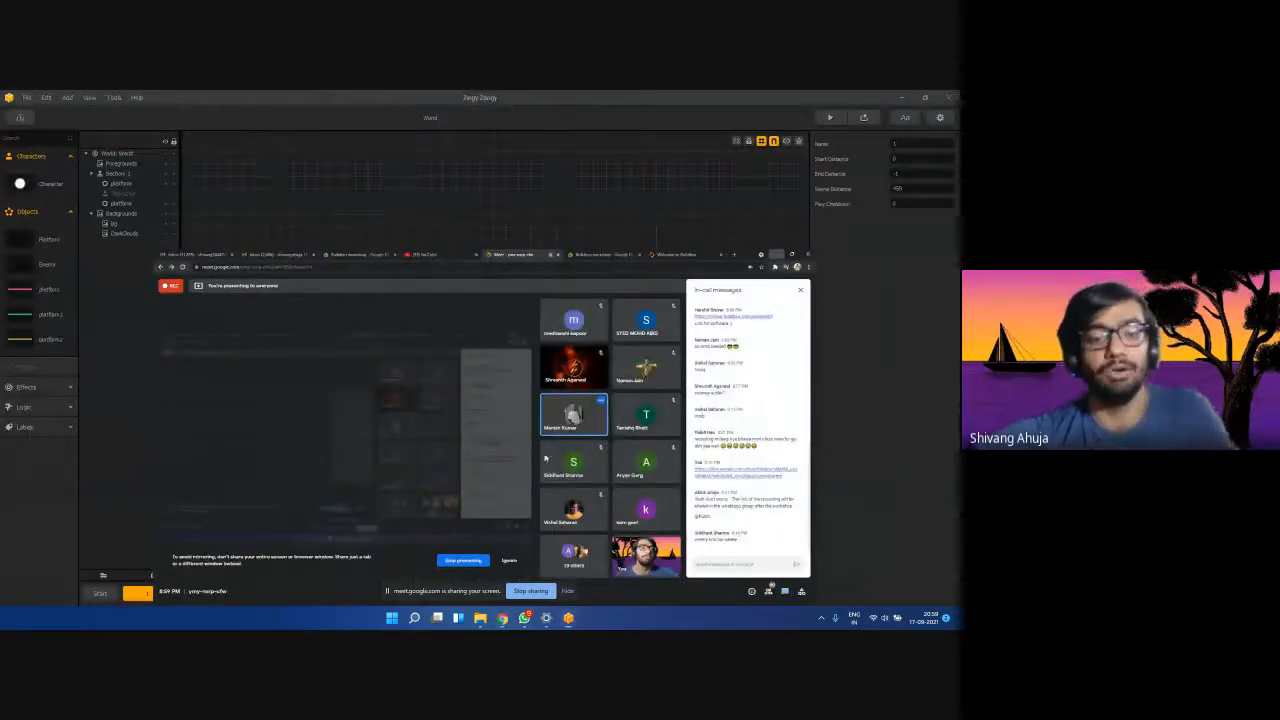
pyautogui.click(306, 593)
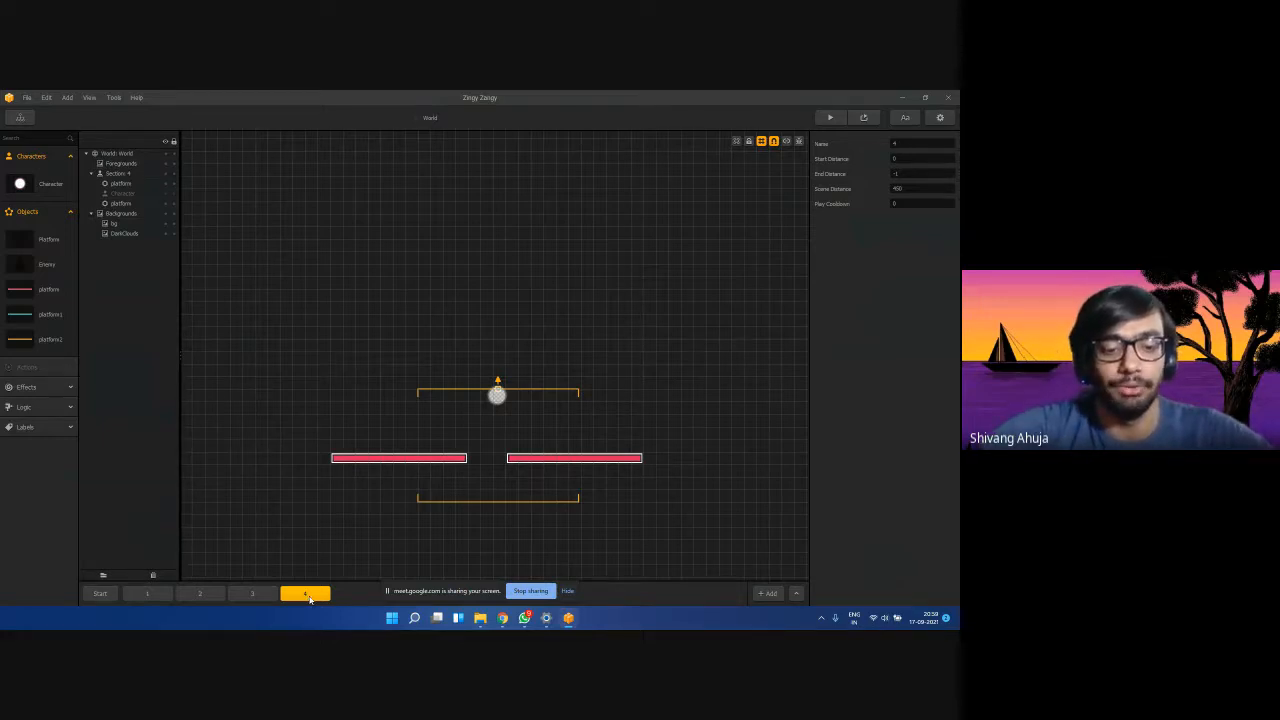
# Duplicate section 4, then delete the copy and confirm with Yes.
pyautogui.hotkey('ctrl', 'v')
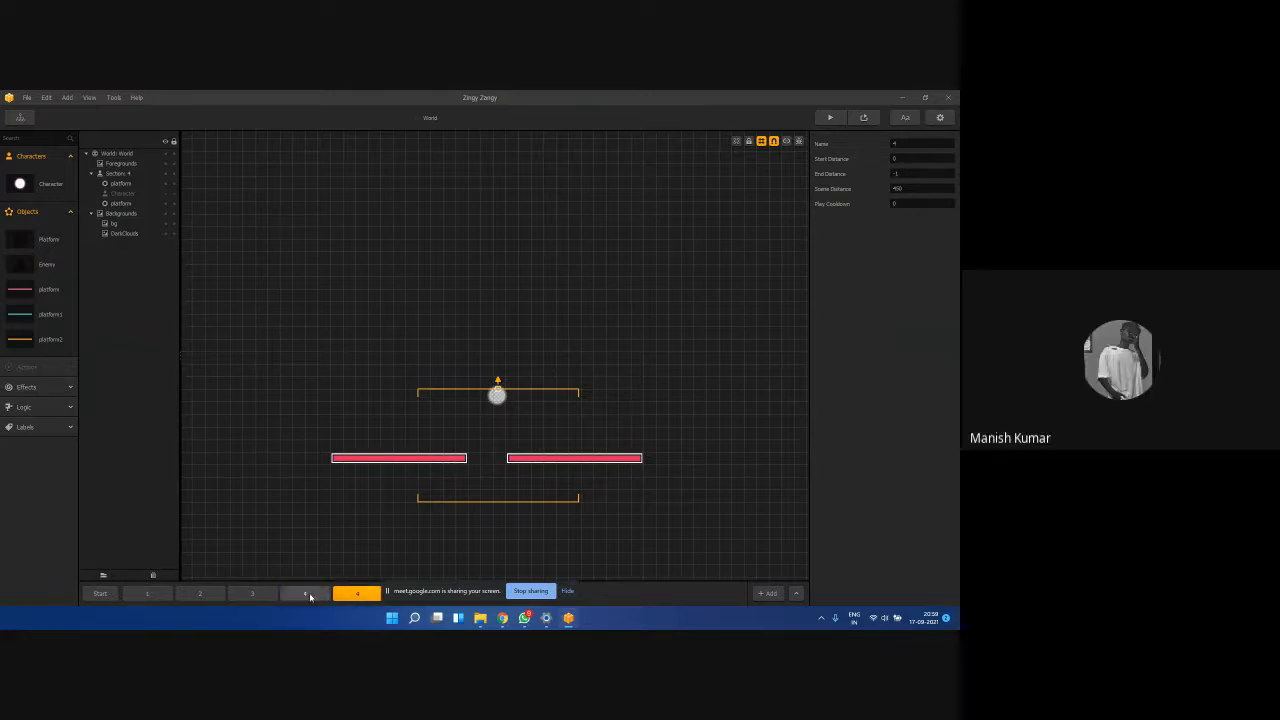
pyautogui.press('Delete')
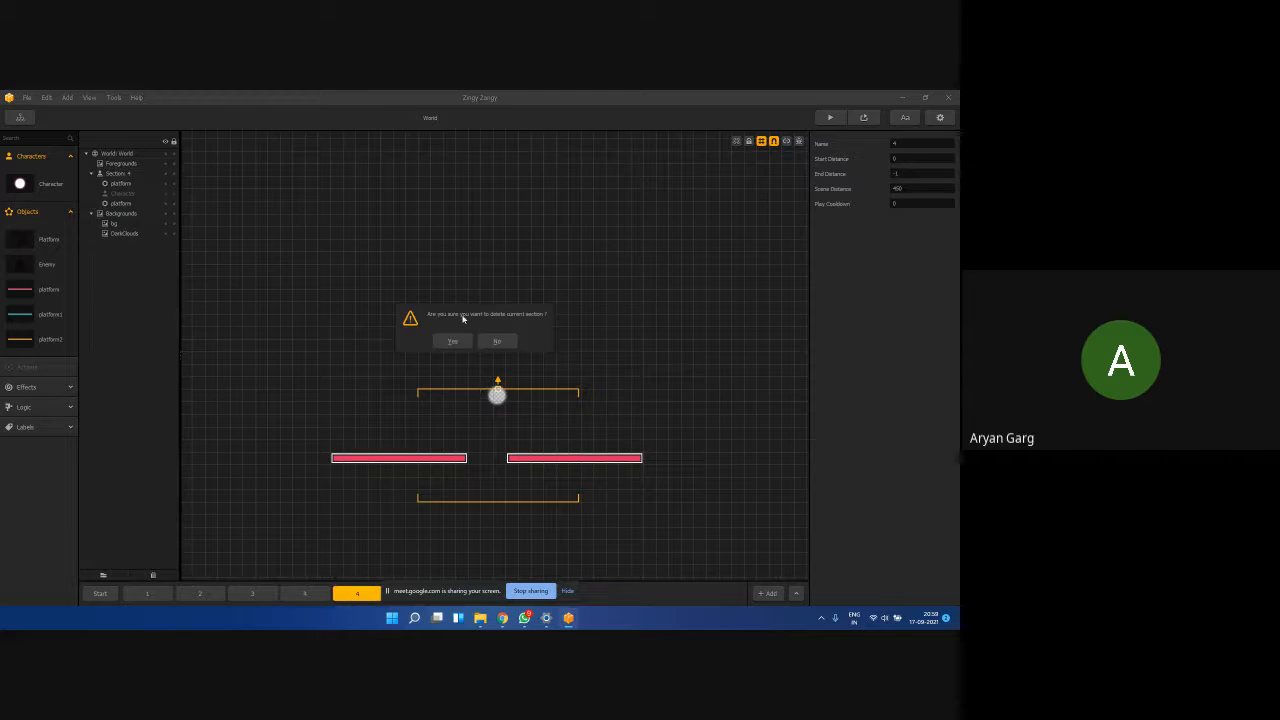
pyautogui.click(452, 341)
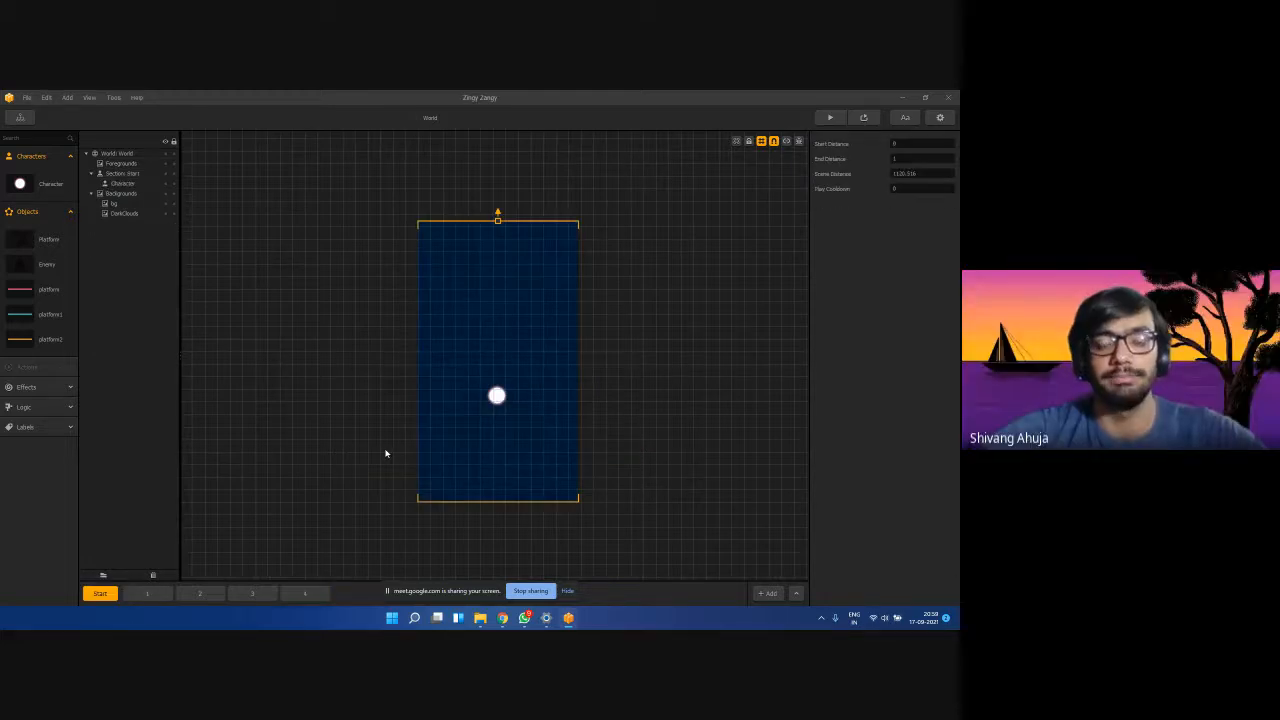
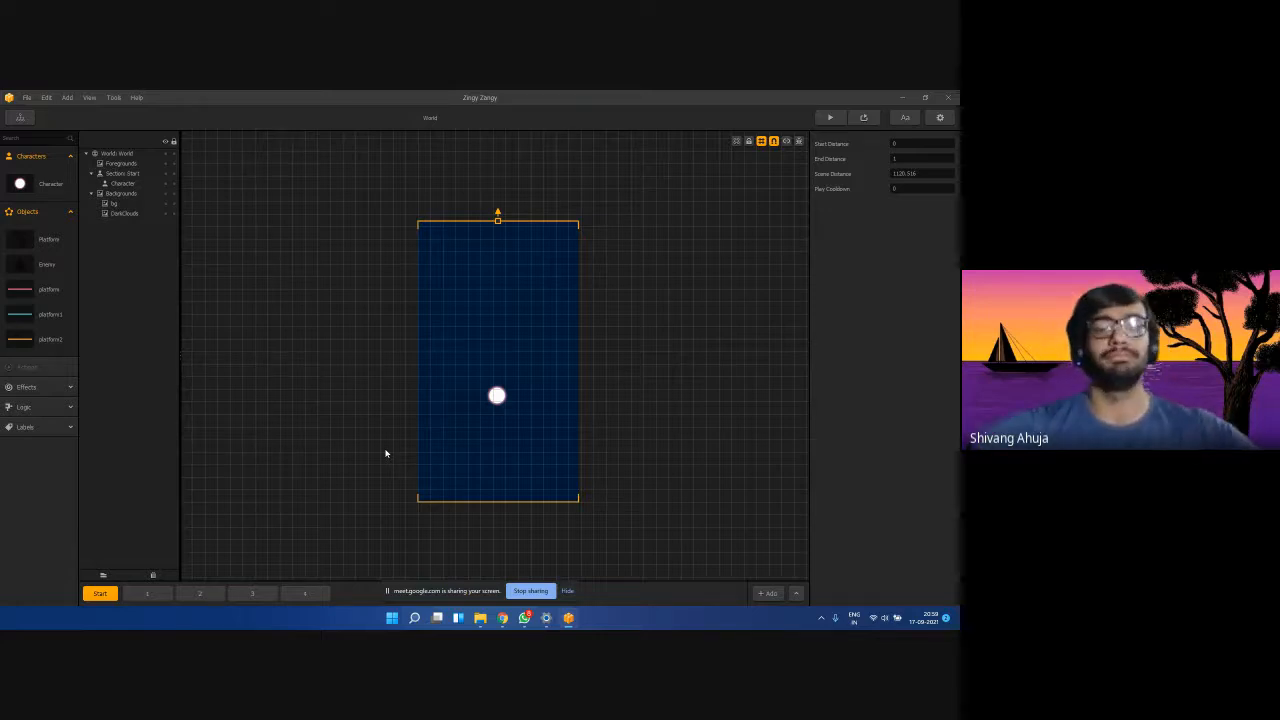
# Flip through sections 4, 1, 2, 3 and 4, ending on section 1.
pyautogui.scroll(2, 370, 452)
pyautogui.scroll(-3, 270, 430)
pyautogui.scroll(1, 285, 470)
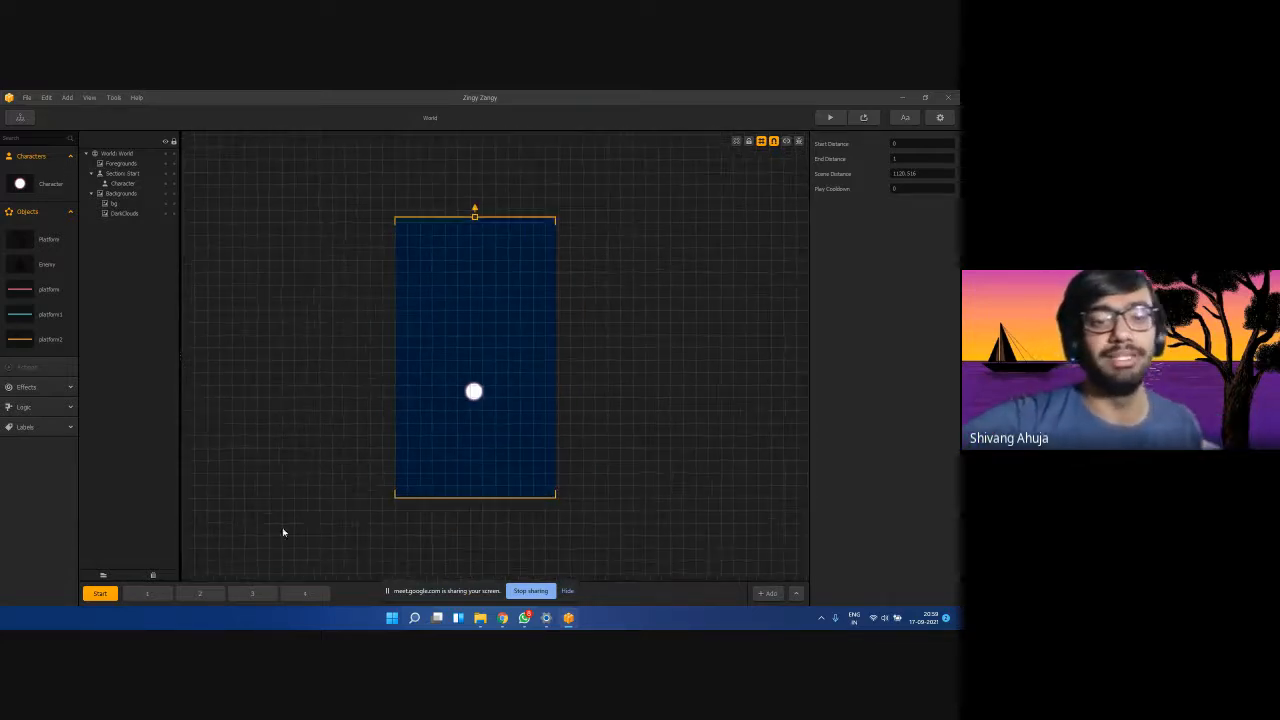
pyautogui.click(304, 593)
pyautogui.click(148, 593)
pyautogui.click(203, 594)
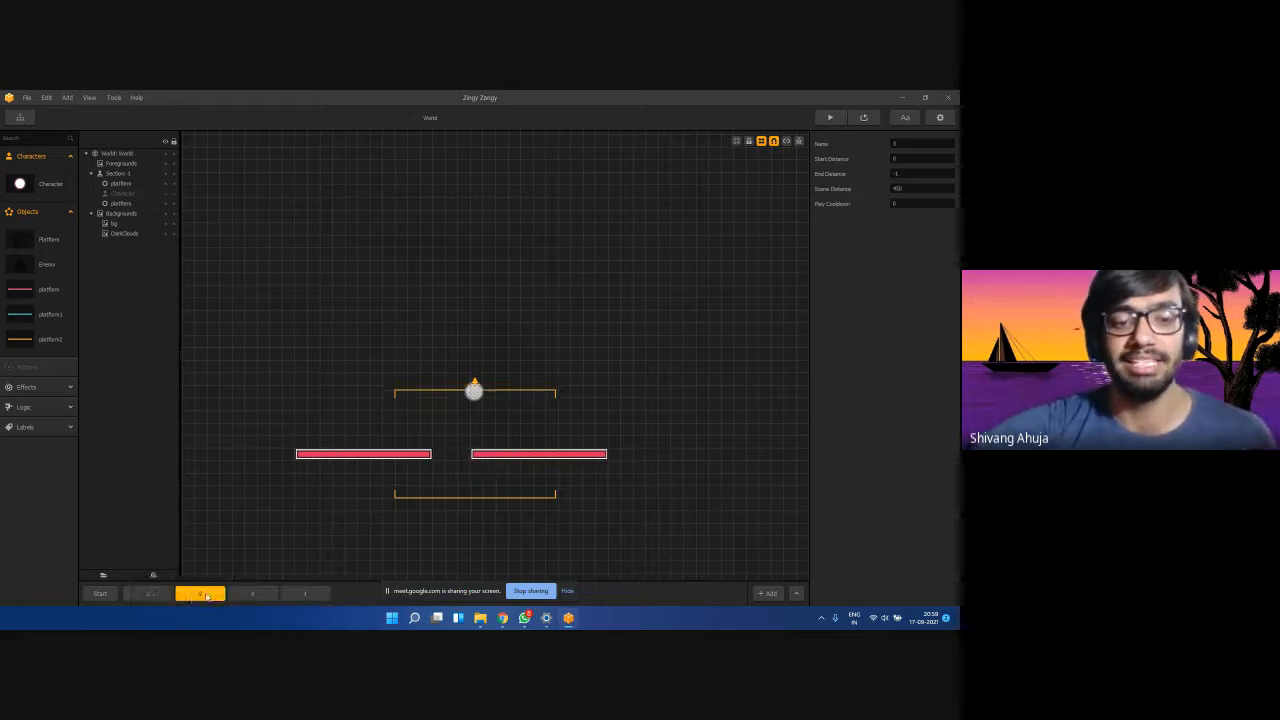
pyautogui.click(252, 593)
pyautogui.click(304, 593)
pyautogui.click(148, 593)
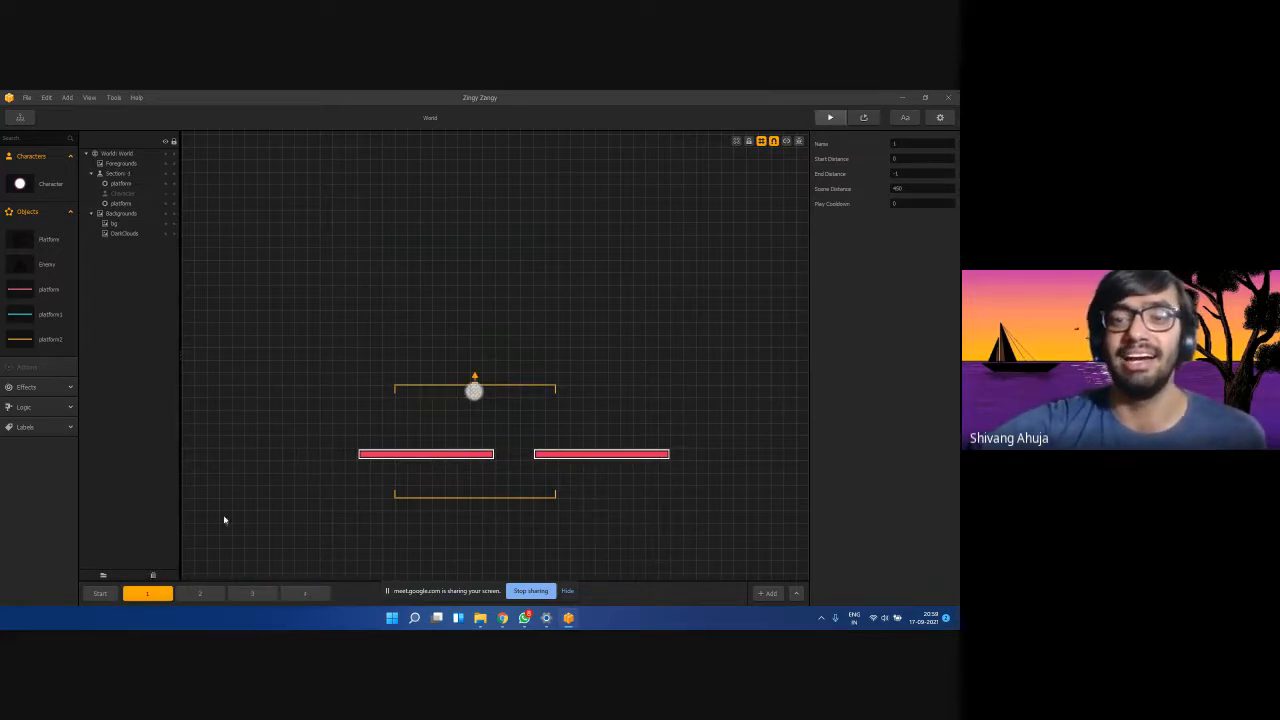
# Test-play the level, steering the ball up and right, then bring the Meet call forward.
pyautogui.click(361, 449)
pyautogui.moveTo(337, 443)
pyautogui.mouseDown()
pyautogui.moveTo(368, 368)
pyautogui.moveTo(349, 334)
pyautogui.moveTo(386, 314)
pyautogui.mouseUp()
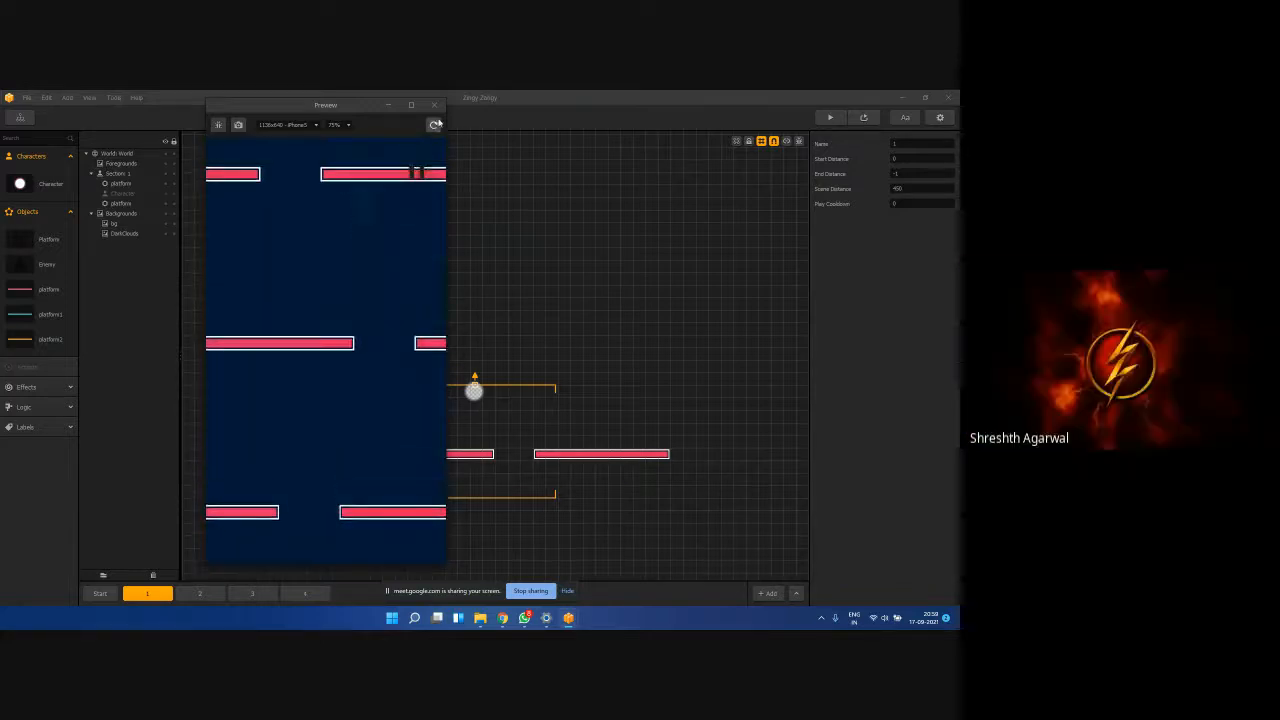
pyautogui.click(434, 105)
pyautogui.moveTo(502, 617)
pyautogui.click(466, 575)
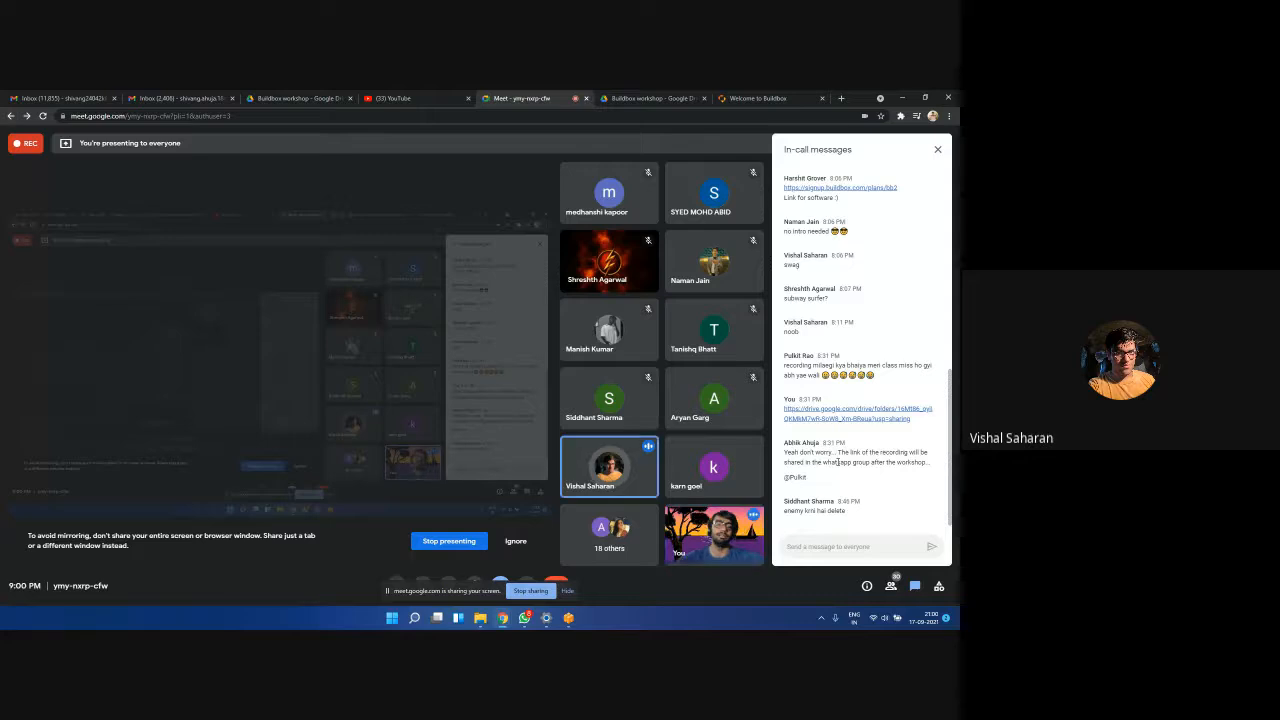
# Minimize the Google Meet window so the Buildbox editor shows.
pyautogui.click(902, 97)
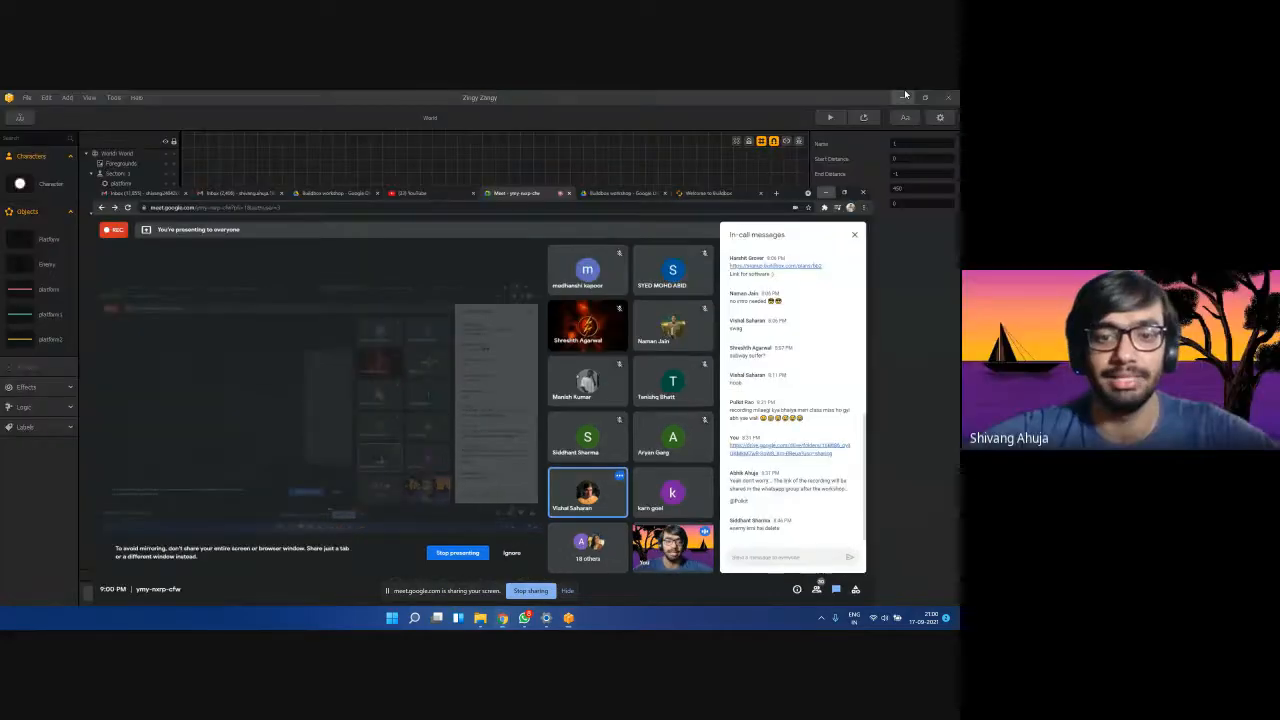
# In the Start section, drag in a second Character below the first, then delete it.
pyautogui.click(100, 593)
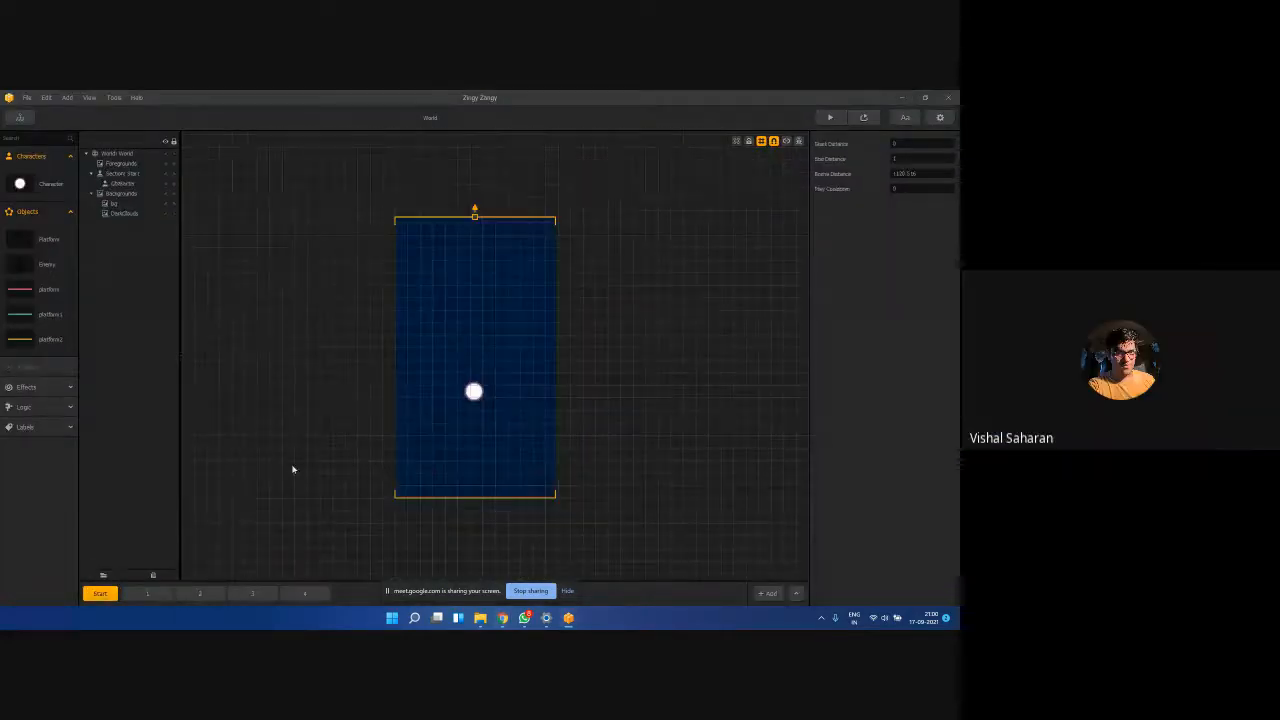
pyautogui.click(482, 397)
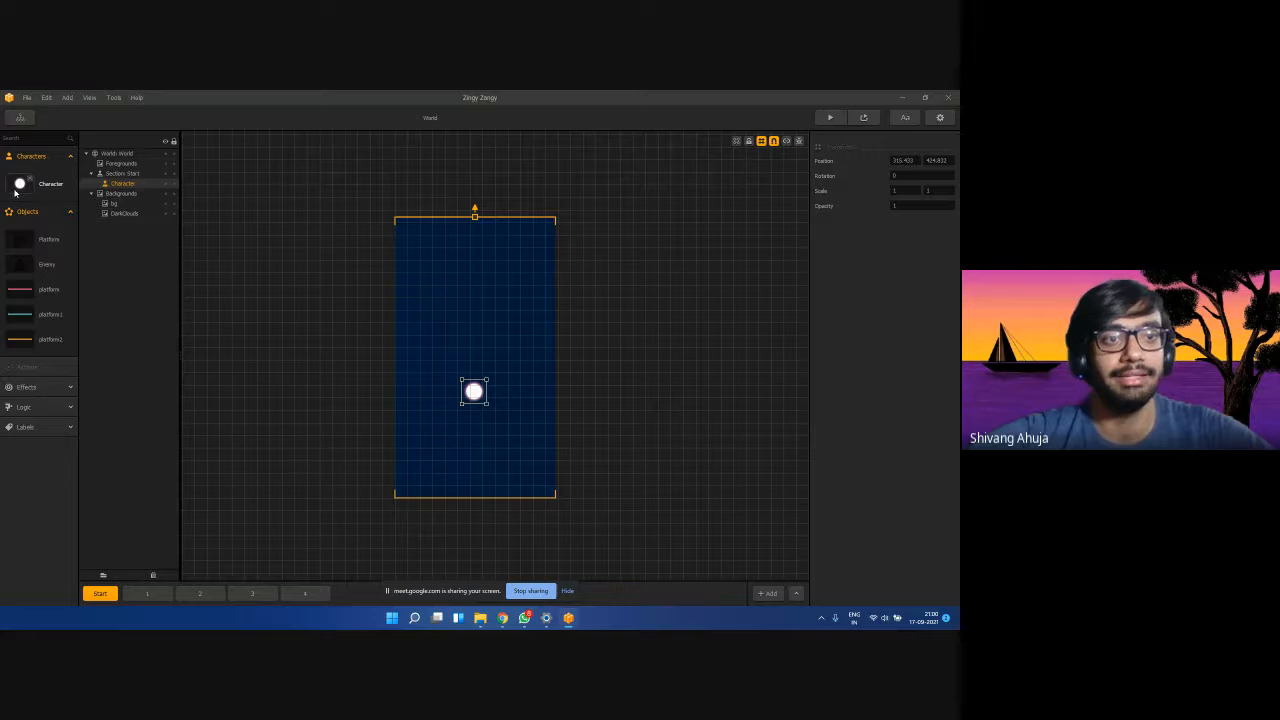
pyautogui.moveTo(19, 185); pyautogui.dragTo(403, 424)
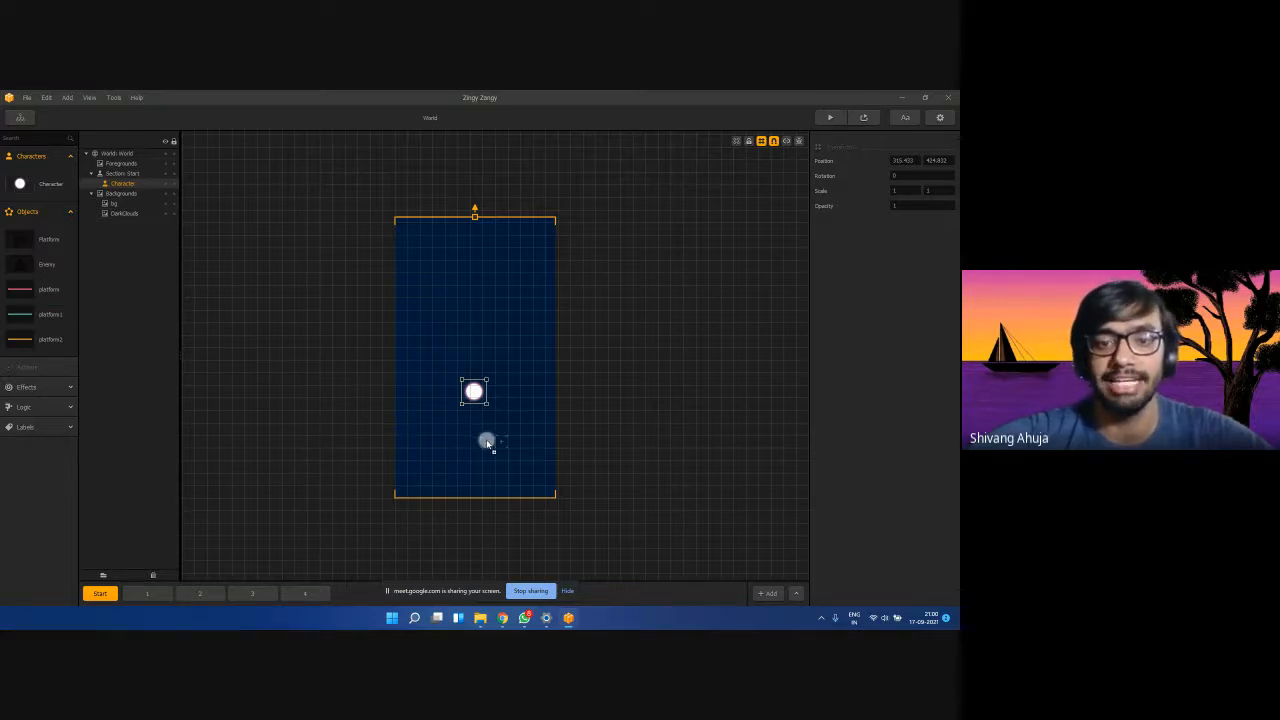
pyautogui.moveTo(487, 443); pyautogui.dragTo(480, 442)
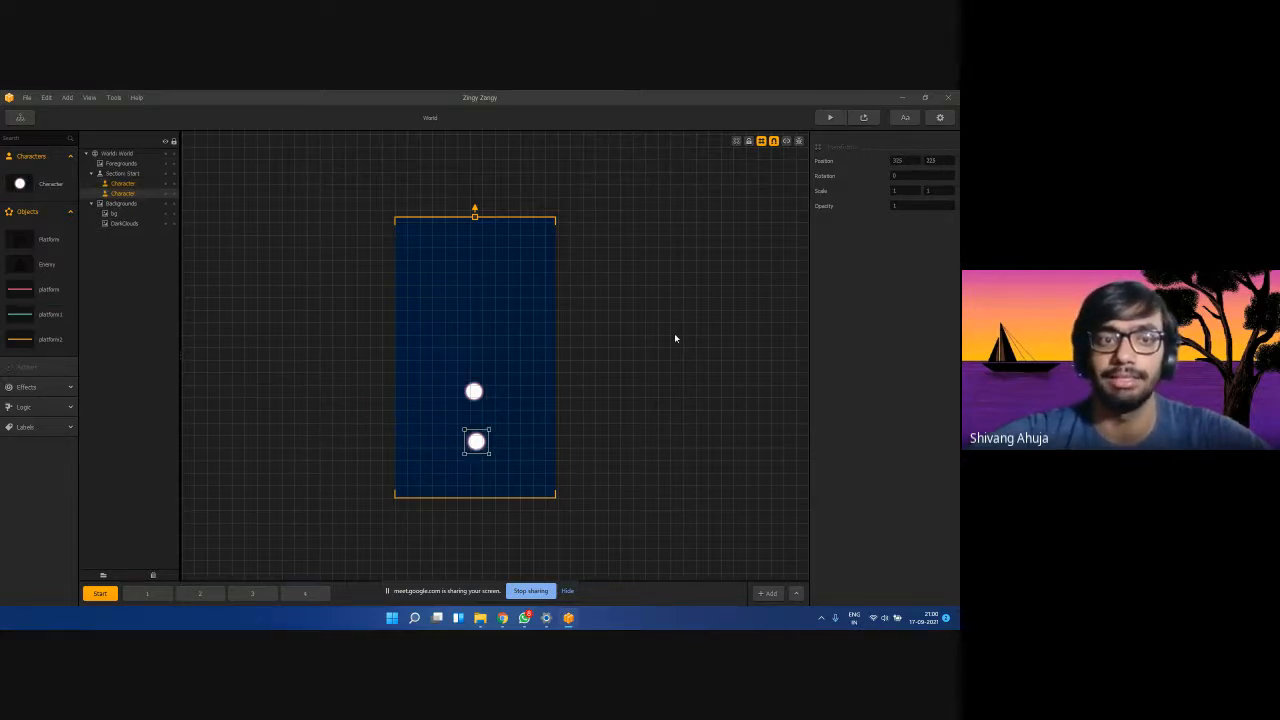
pyautogui.press('Delete')
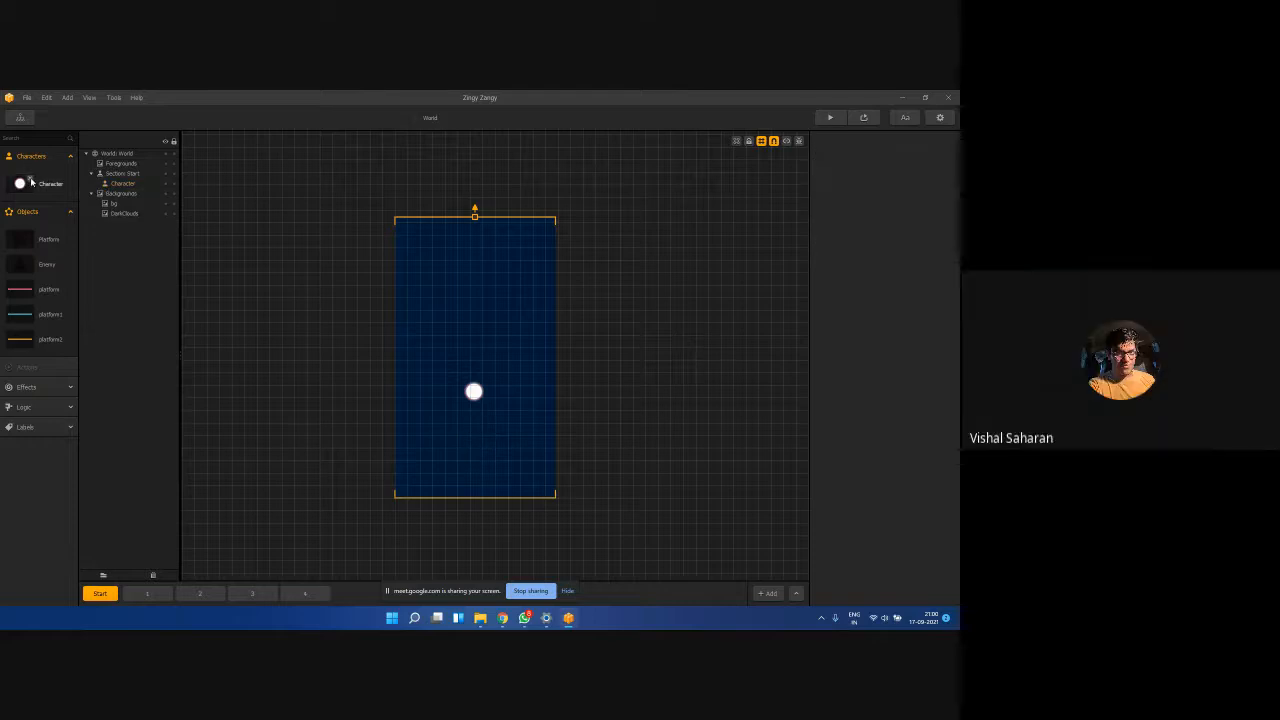
# Add another Character below the original, delete it again, and select the bg layer.
pyautogui.moveTo(20, 185); pyautogui.dragTo(474, 441)
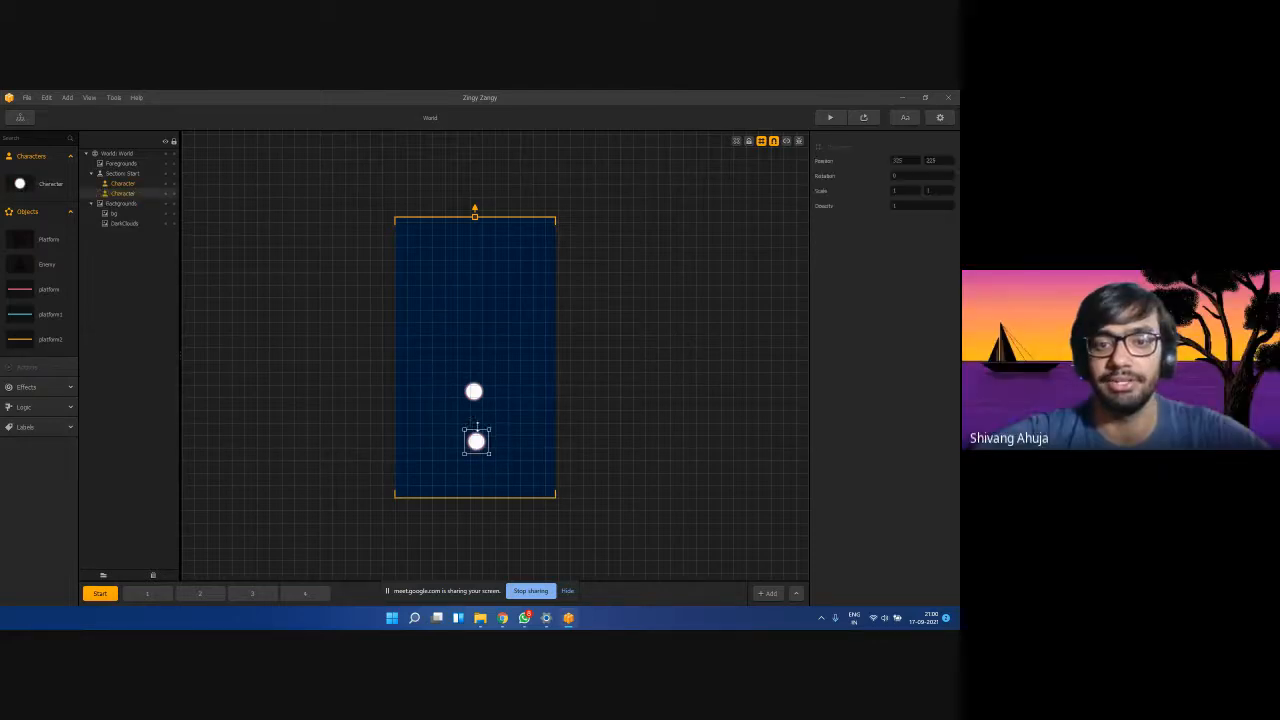
pyautogui.click(474, 391)
pyautogui.click(474, 441)
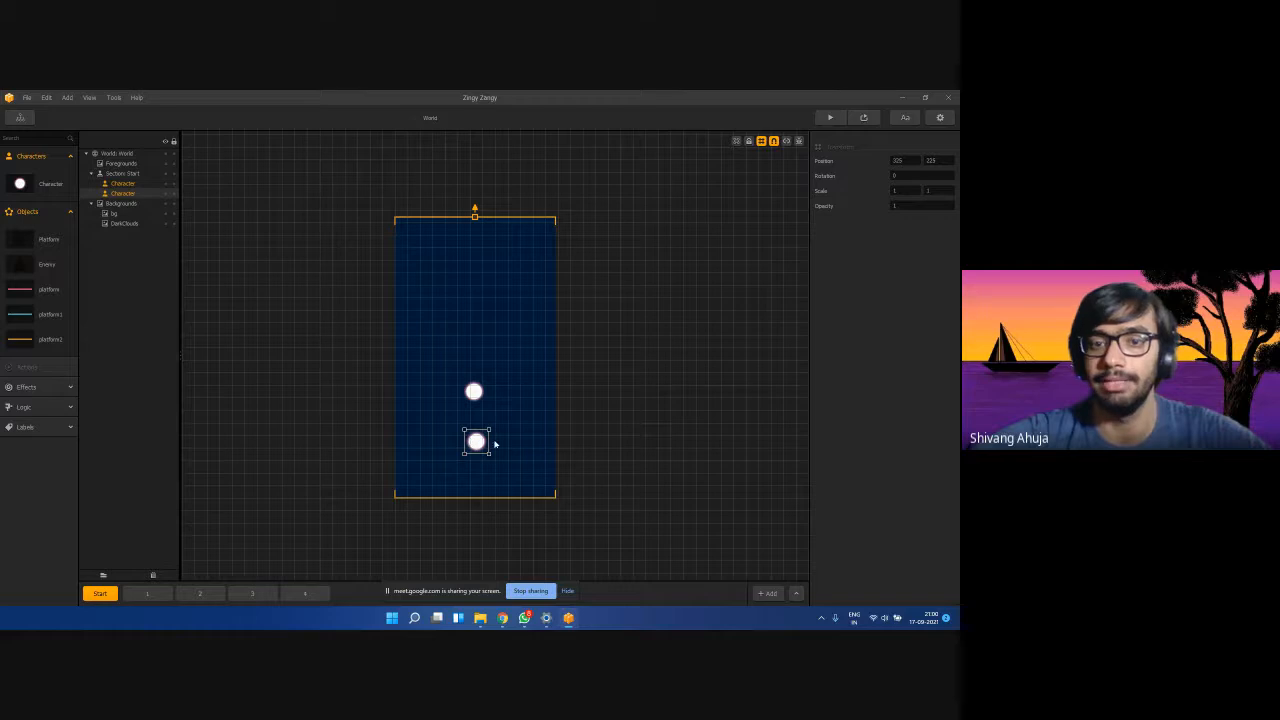
pyautogui.press('Delete')
pyautogui.click(476, 395)
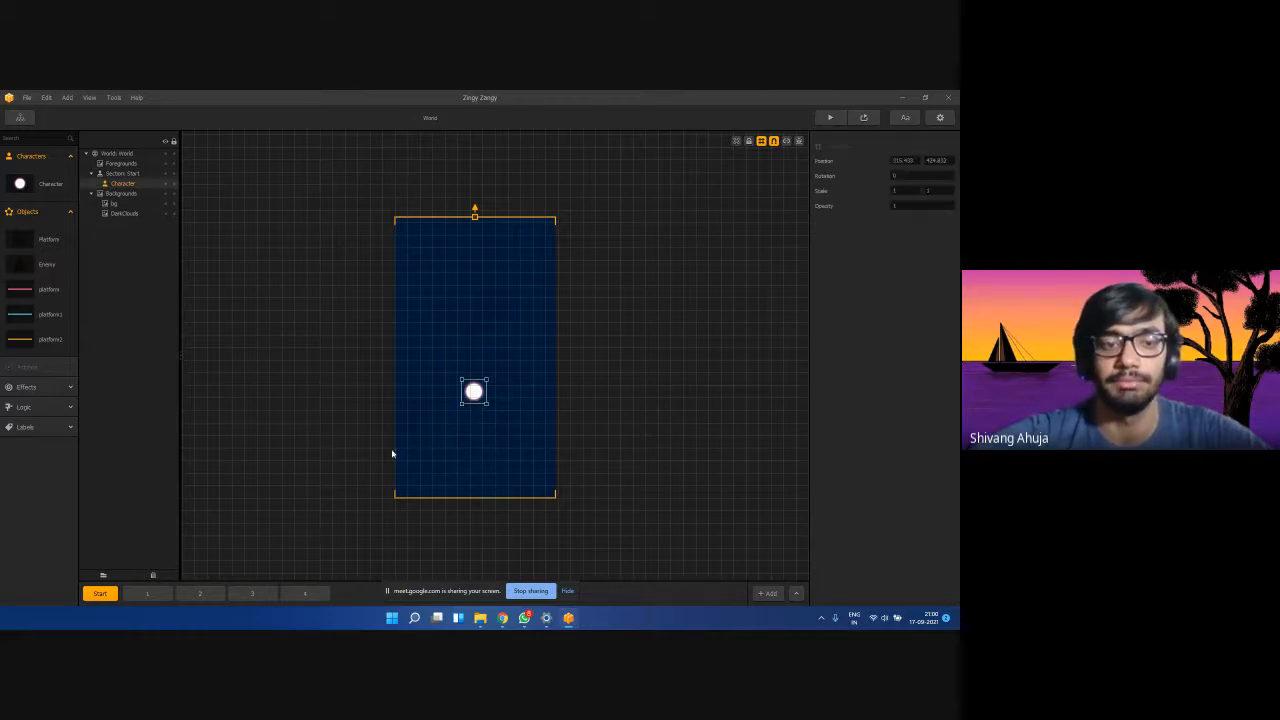
pyautogui.click(101, 596)
pyautogui.click(520, 355)
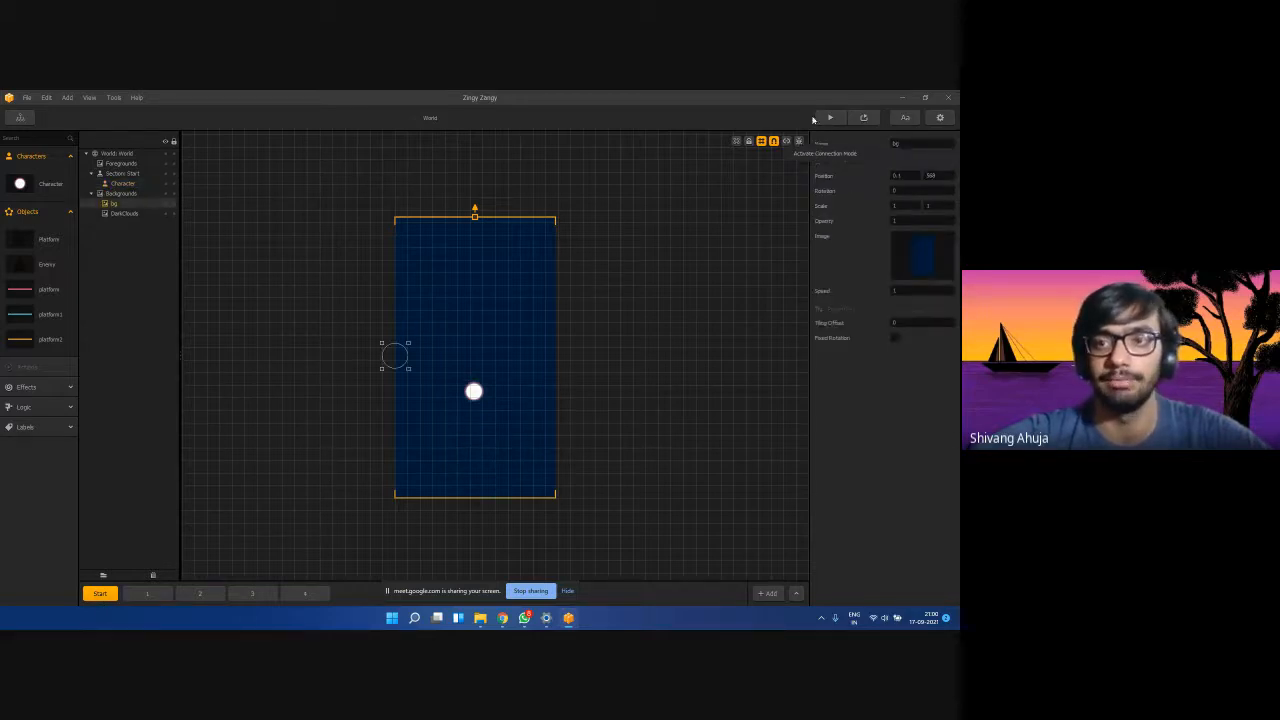
pyautogui.hotkey('ctrl', 'p')
pyautogui.click(281, 483)
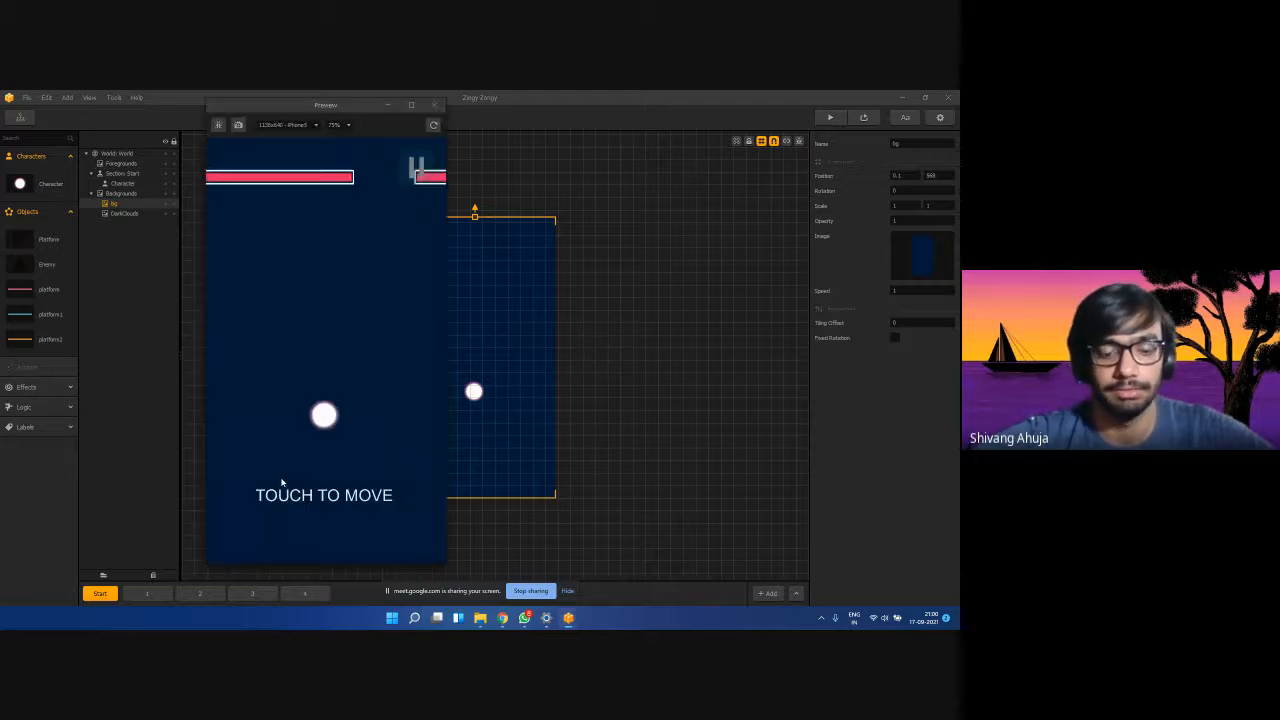
pyautogui.moveTo(281, 483); pyautogui.dragTo(306, 485)
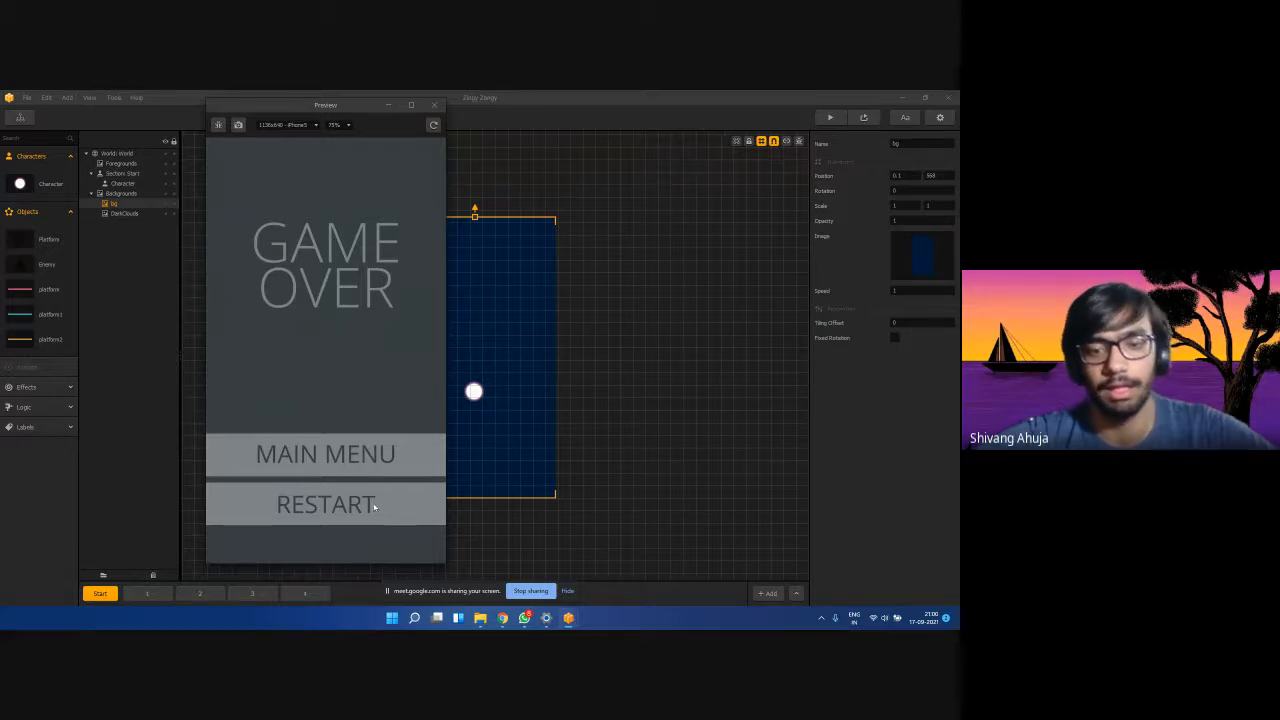
pyautogui.click(433, 105)
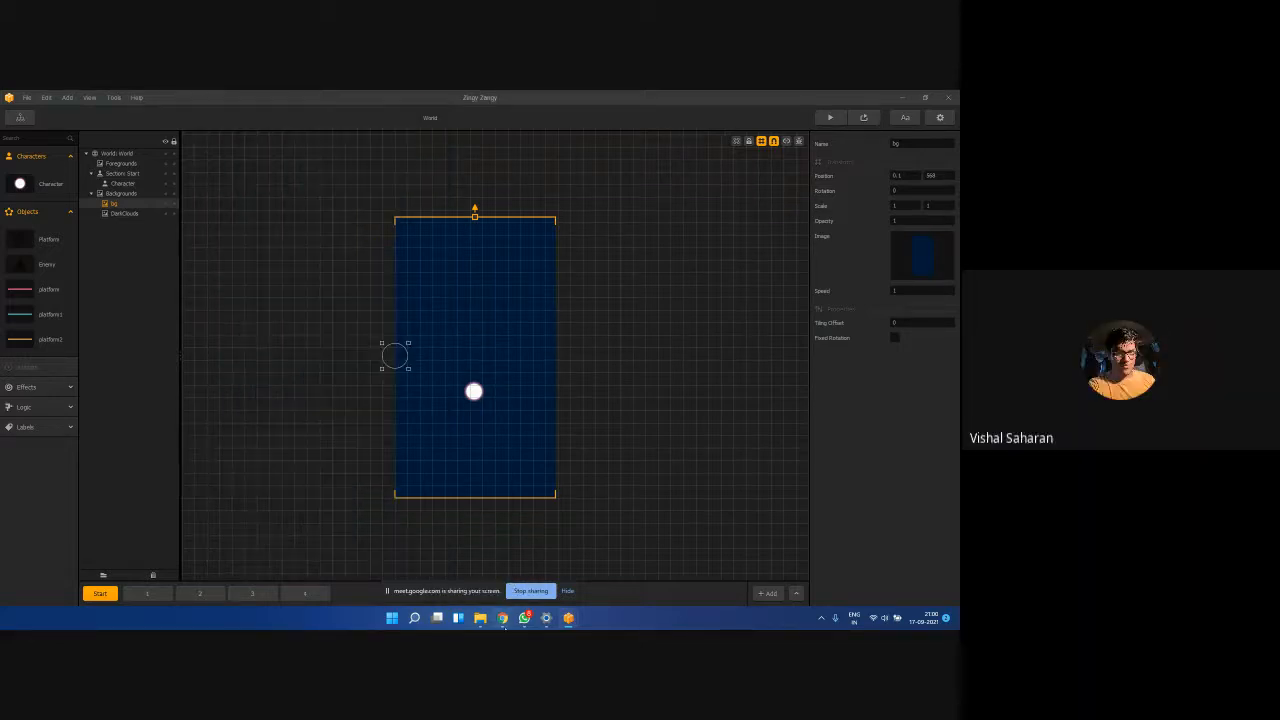
# Check the Meet participants list, then open the newly arrived chat message.
pyautogui.moveTo(504, 621)
pyautogui.click(470, 565)
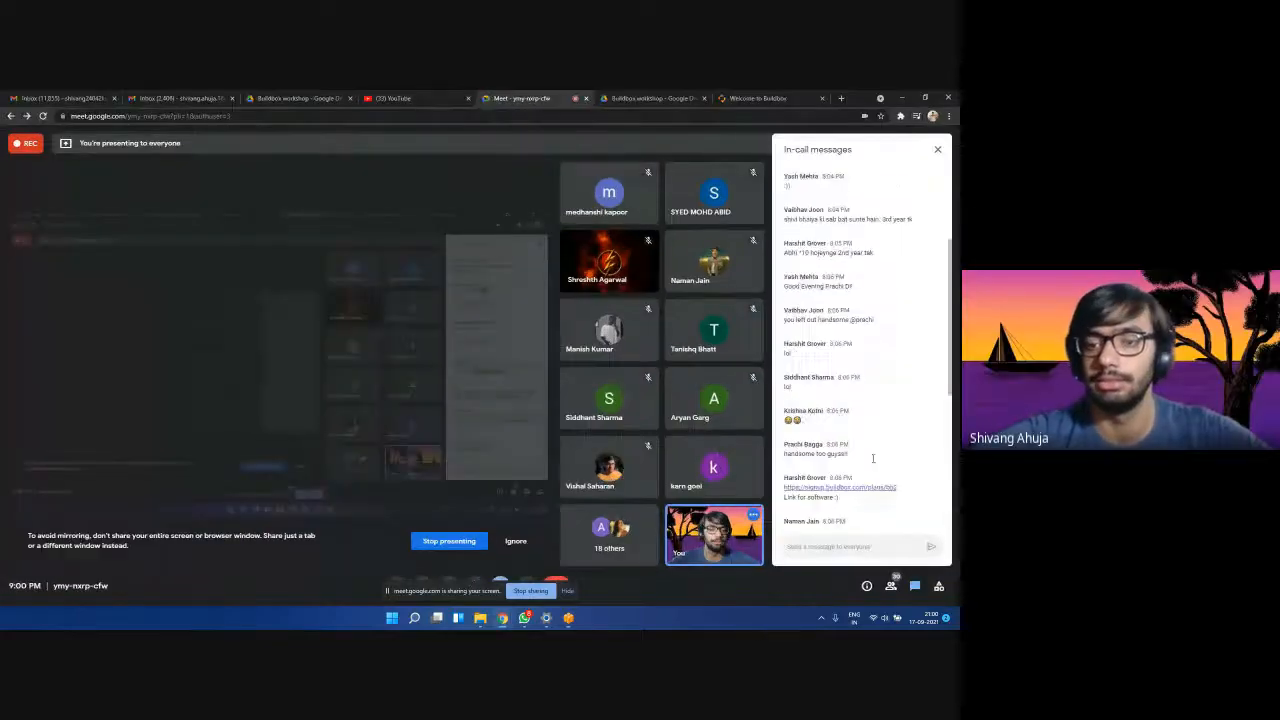
pyautogui.scroll(-5, 872, 458)
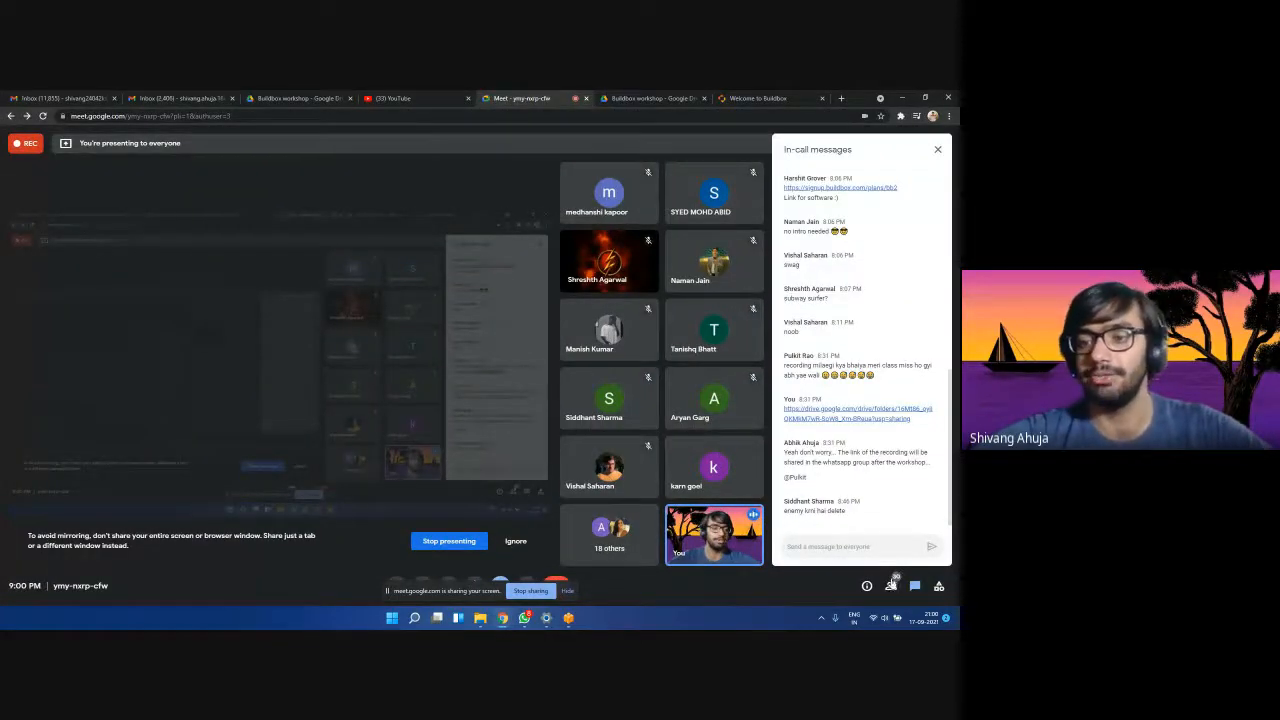
pyautogui.click(890, 586)
pyautogui.scroll(-10, 856, 420)
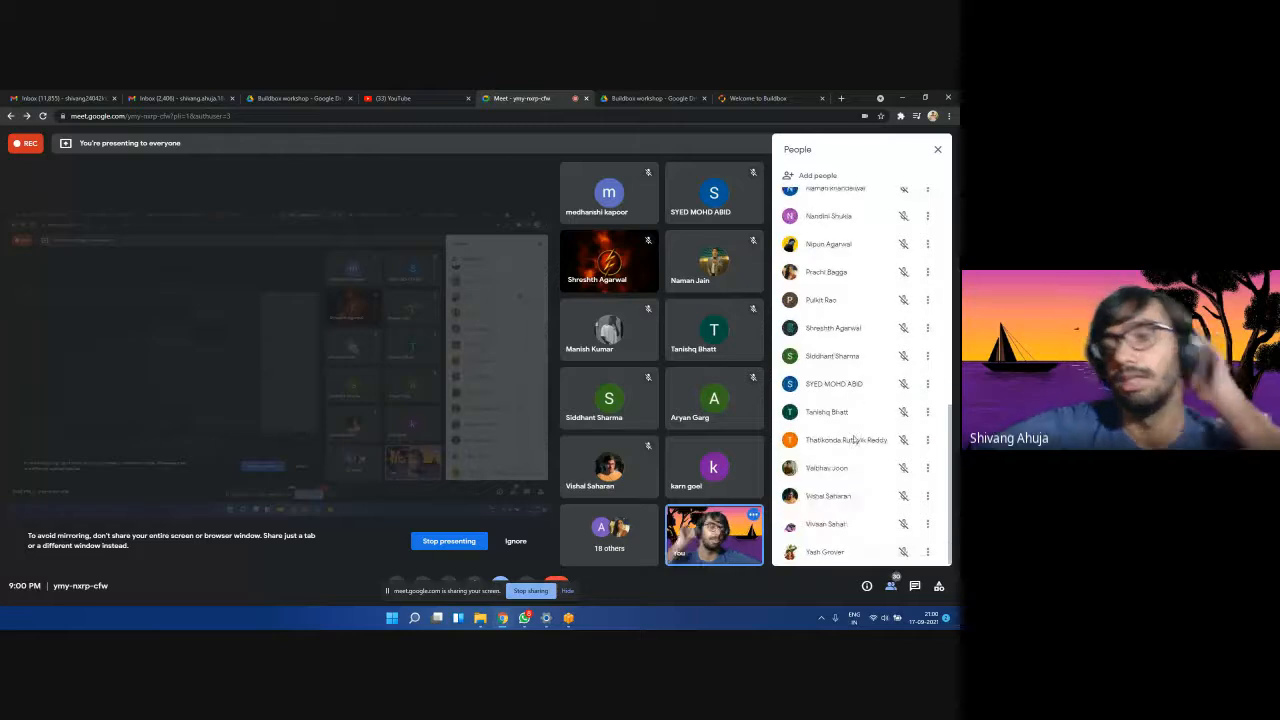
pyautogui.scroll(3, 856, 420)
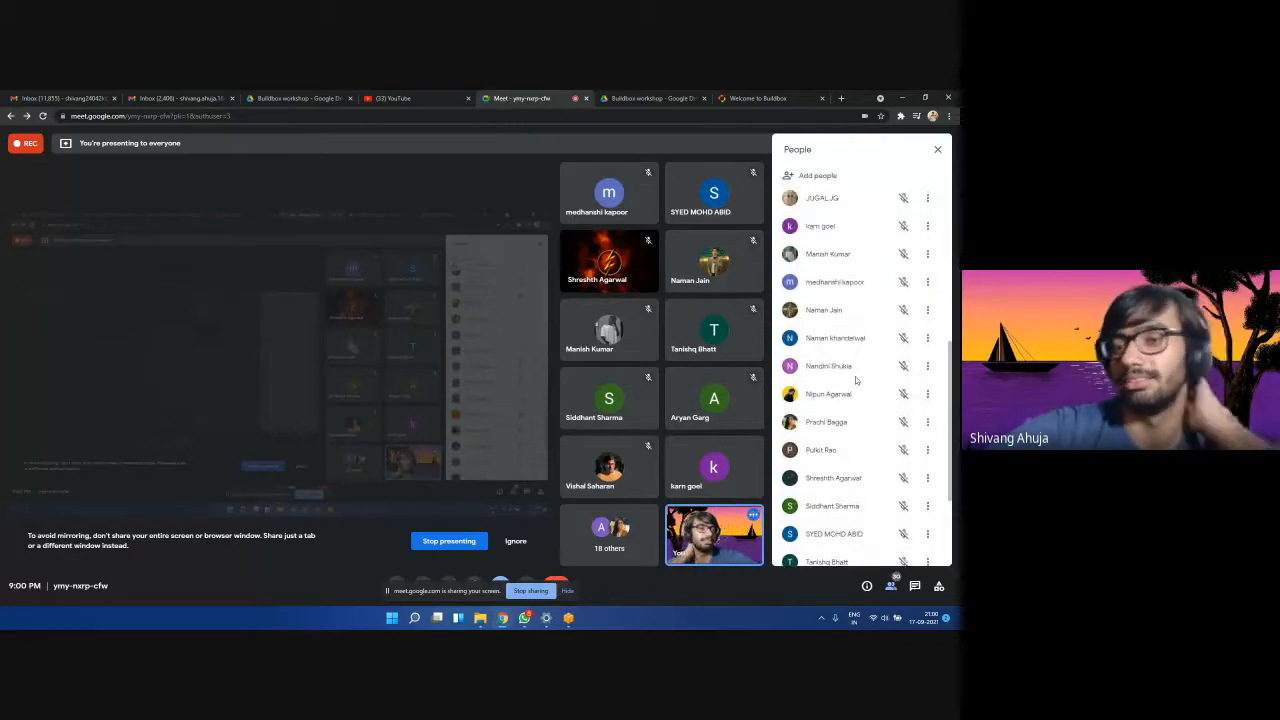
pyautogui.scroll(5, 855, 380)
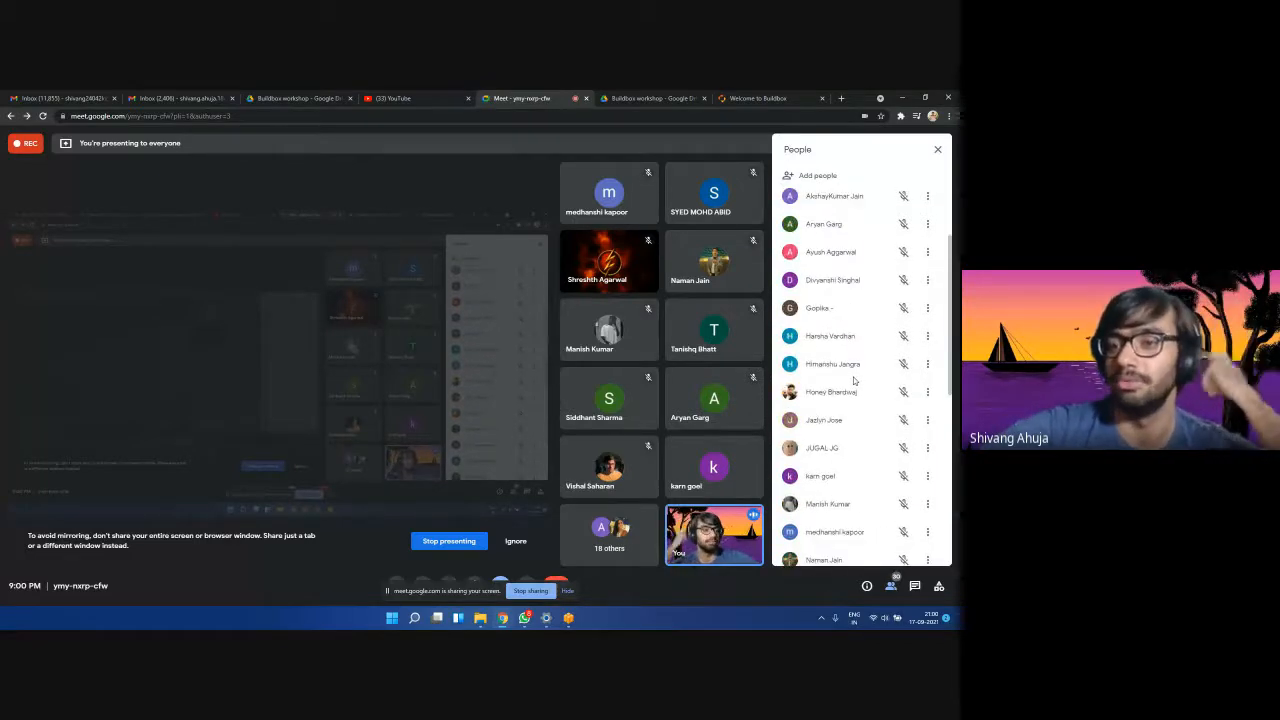
pyautogui.click(937, 149)
pyautogui.click(831, 546)
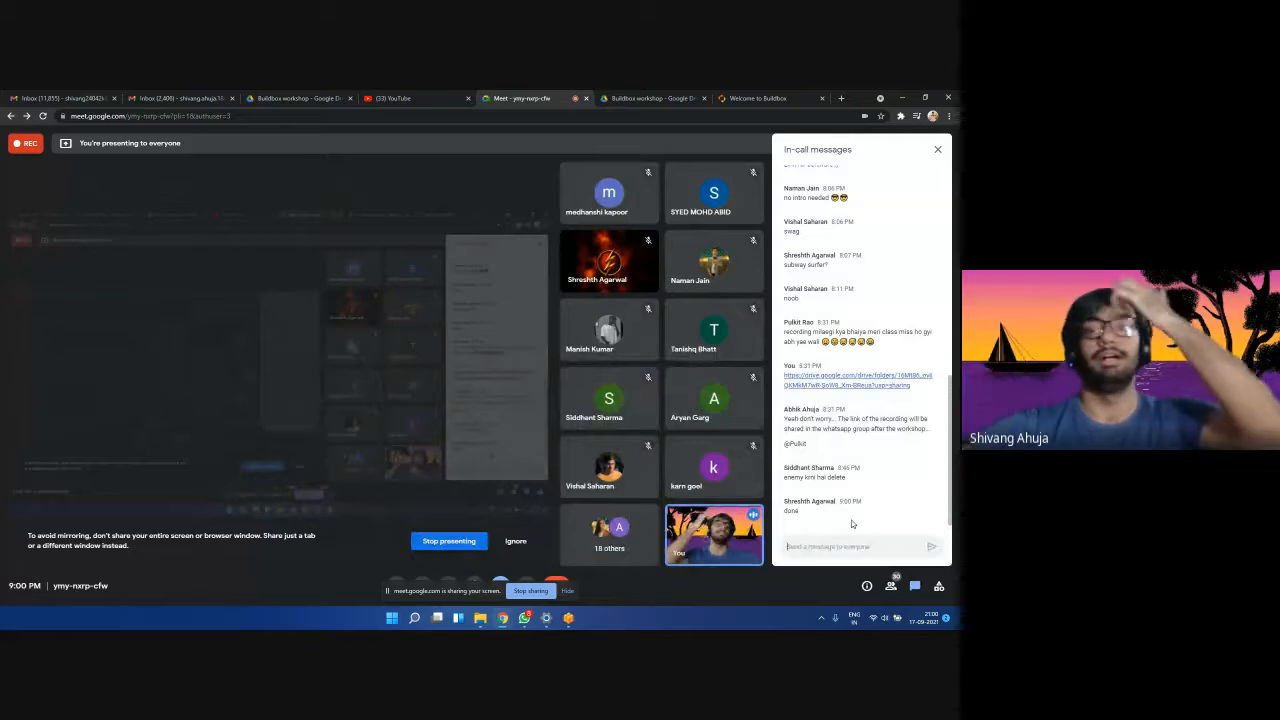
# Minimize Meet and look through sections 1, 2 and 3 before returning to Start.
pyautogui.click(904, 98)
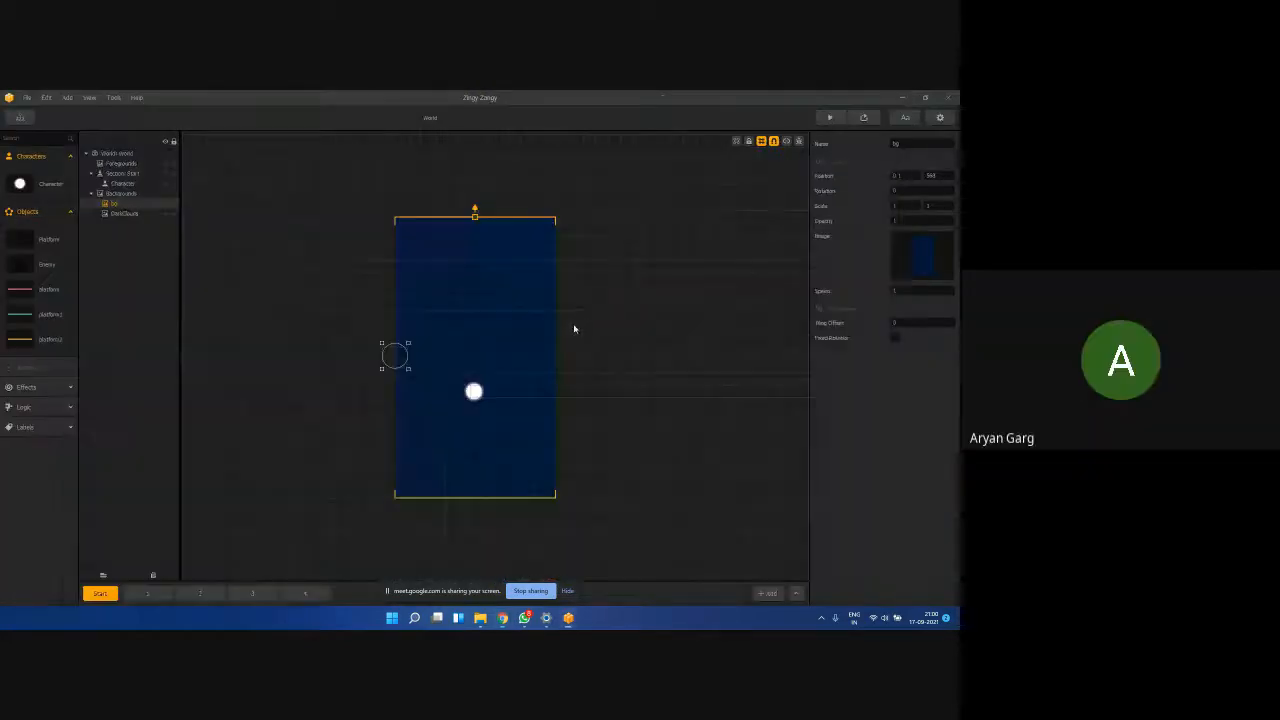
pyautogui.click(147, 594)
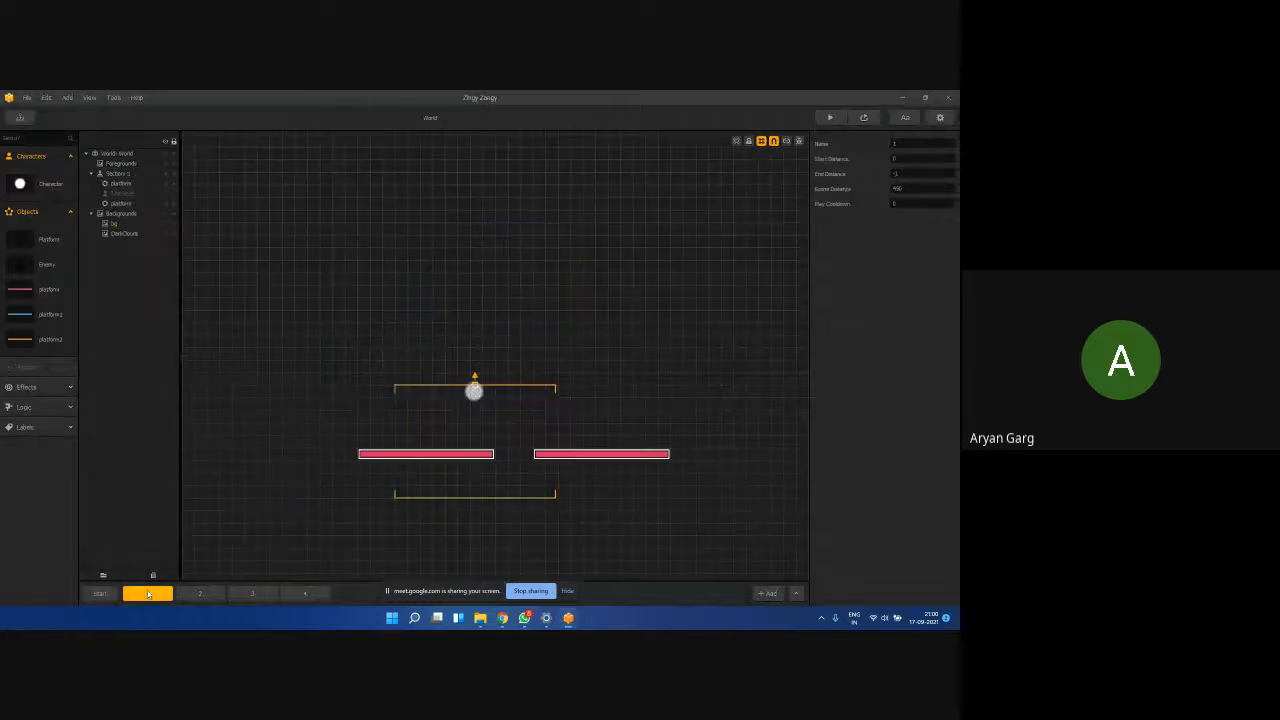
pyautogui.click(200, 594)
pyautogui.click(244, 594)
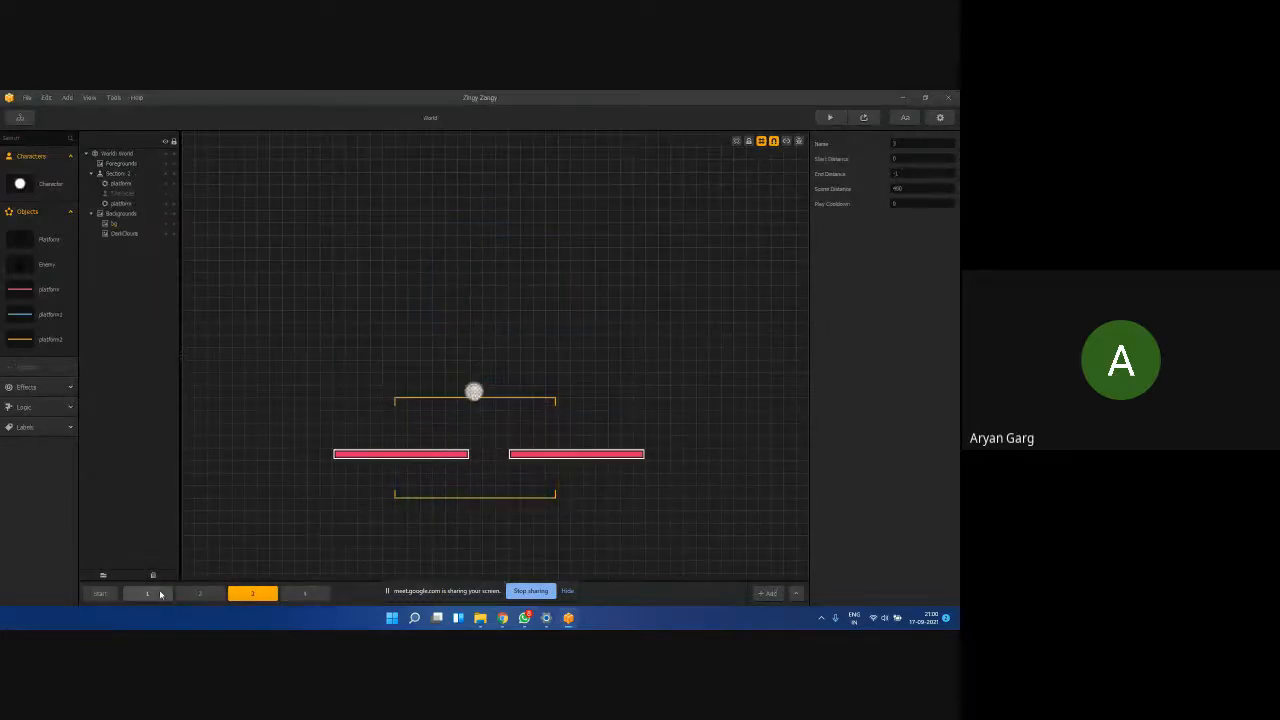
pyautogui.click(100, 594)
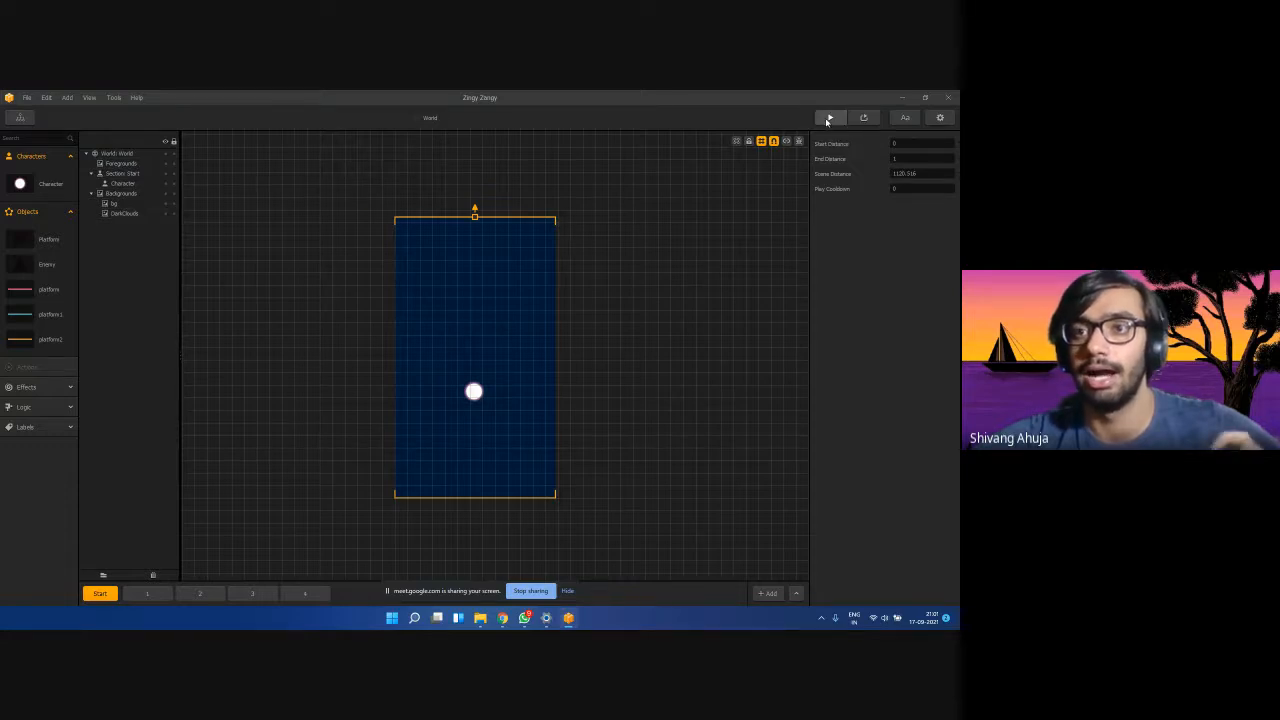
# Test-play the game, steer the ball, pause it, and close the preview.
pyautogui.click(829, 118)
pyautogui.click(360, 428)
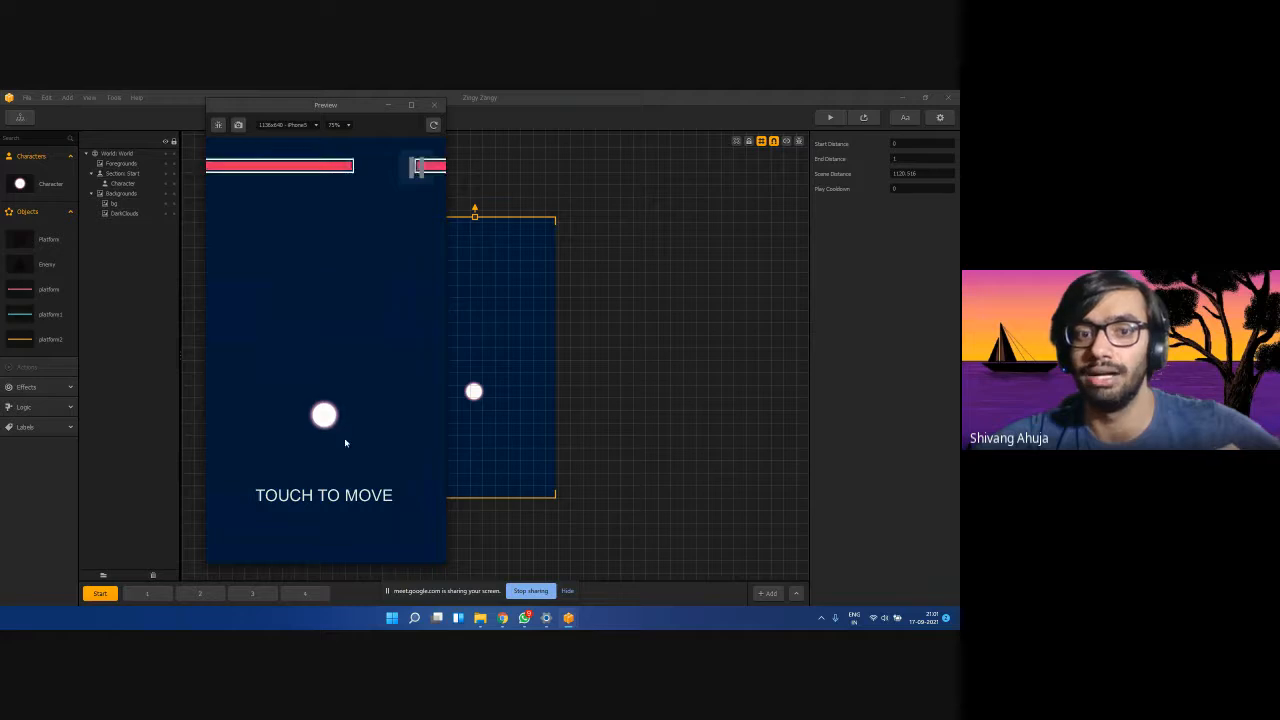
pyautogui.moveTo(345, 439)
pyautogui.mouseDown()
pyautogui.moveTo(380, 436)
pyautogui.moveTo(306, 422)
pyautogui.moveTo(323, 371)
pyautogui.moveTo(320, 346)
pyautogui.moveTo(307, 345)
pyautogui.moveTo(394, 374)
pyautogui.moveTo(317, 371)
pyautogui.mouseUp()
pyautogui.click(415, 168)
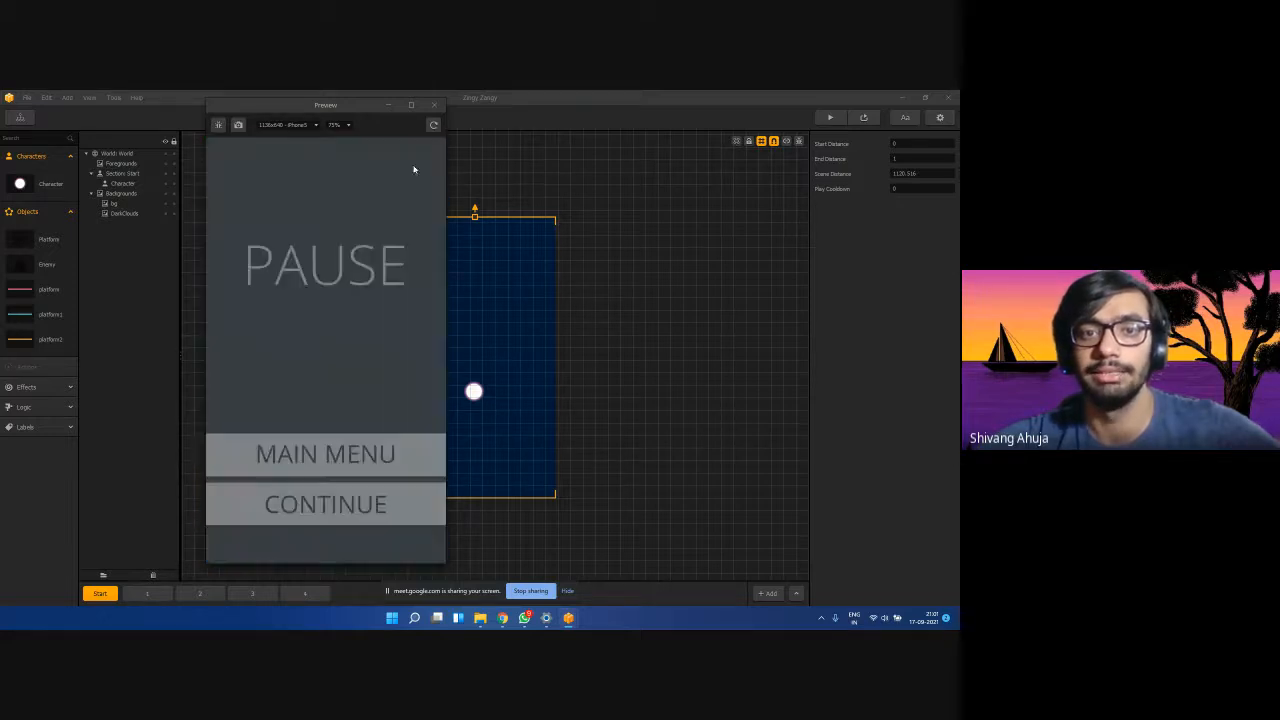
pyautogui.click(434, 104)
pyautogui.moveTo(484, 612)
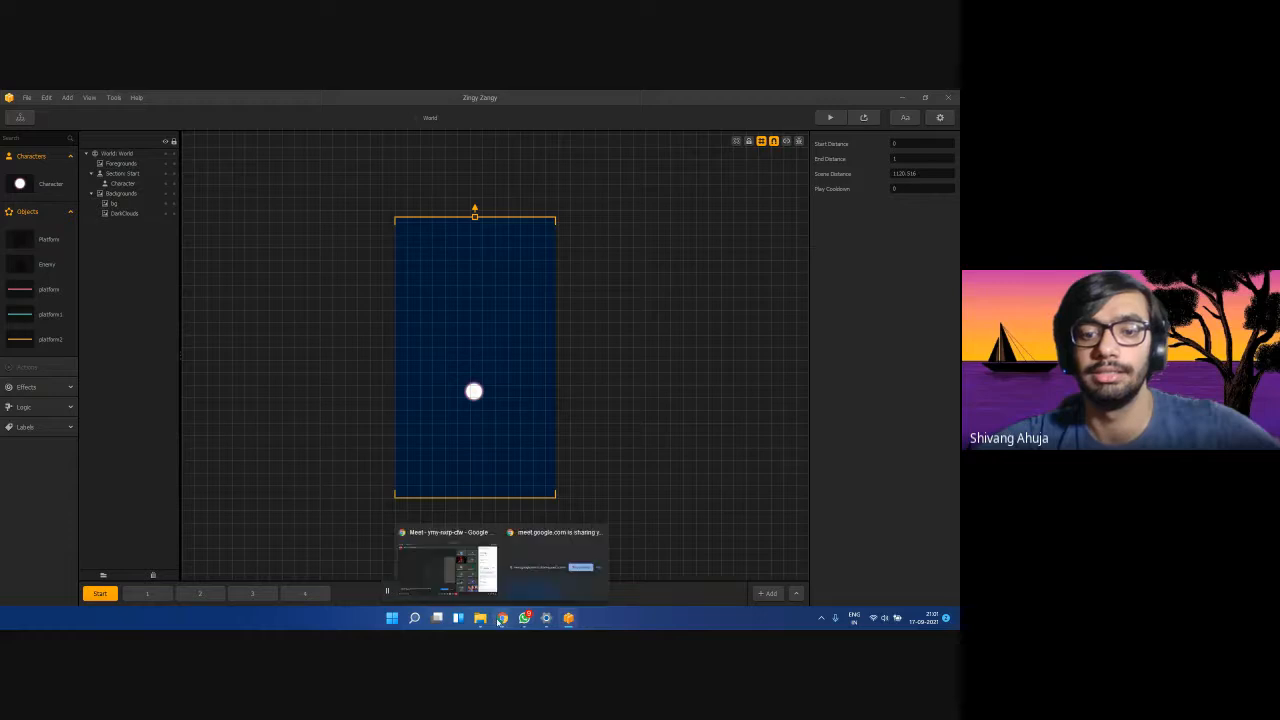
pyautogui.click(462, 570)
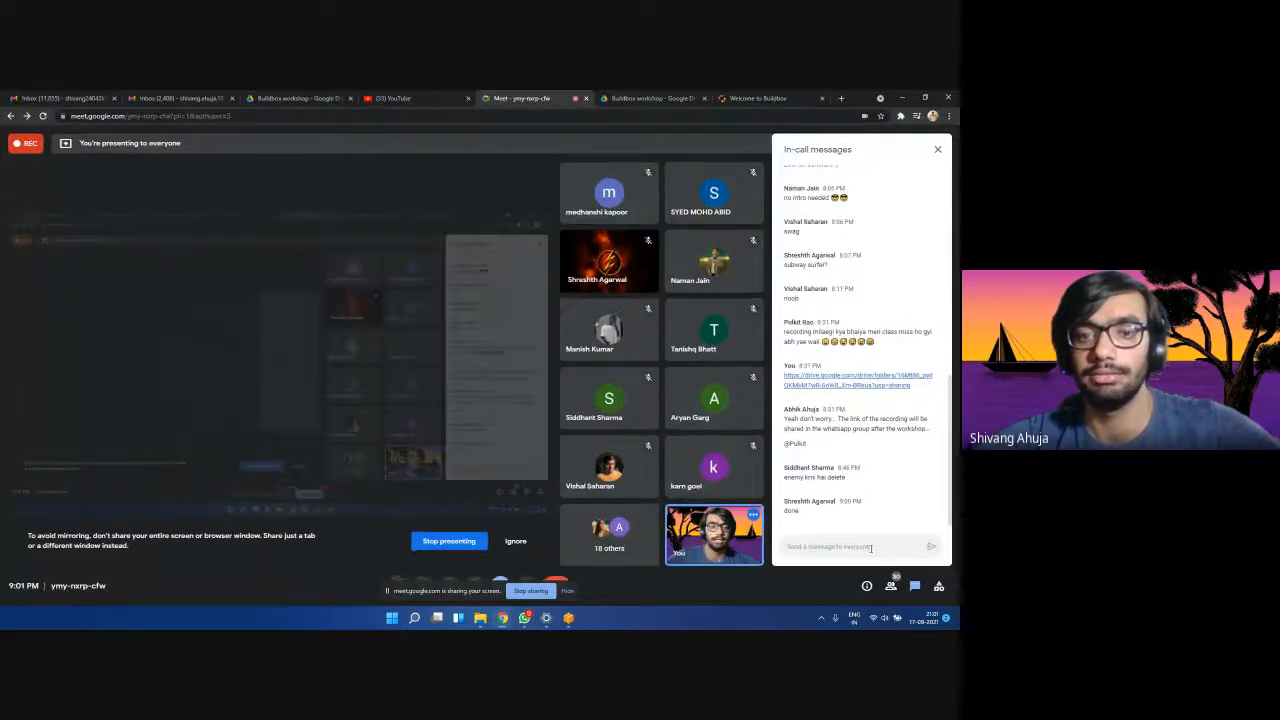
pyautogui.click(901, 98)
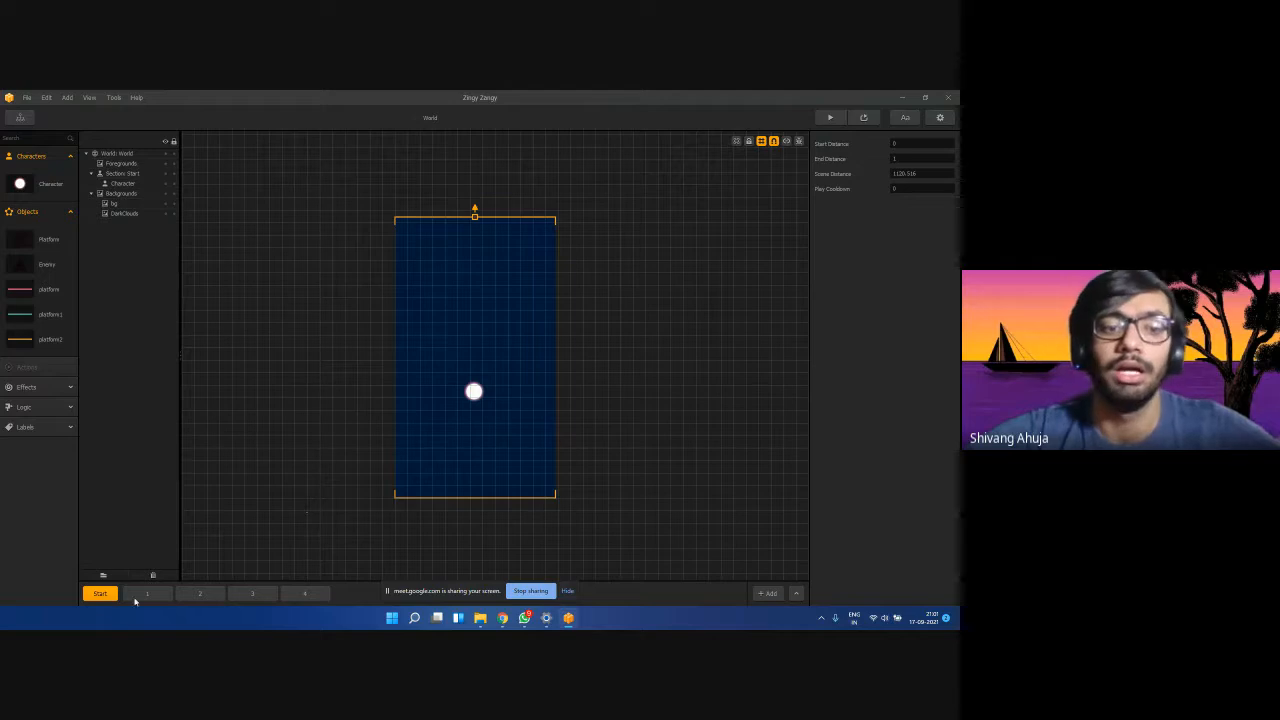
# Cycle repeatedly through the Start and 1–4 section tabs, finishing on section 4.
pyautogui.click(140, 594)
pyautogui.click(200, 594)
pyautogui.click(254, 594)
pyautogui.click(305, 594)
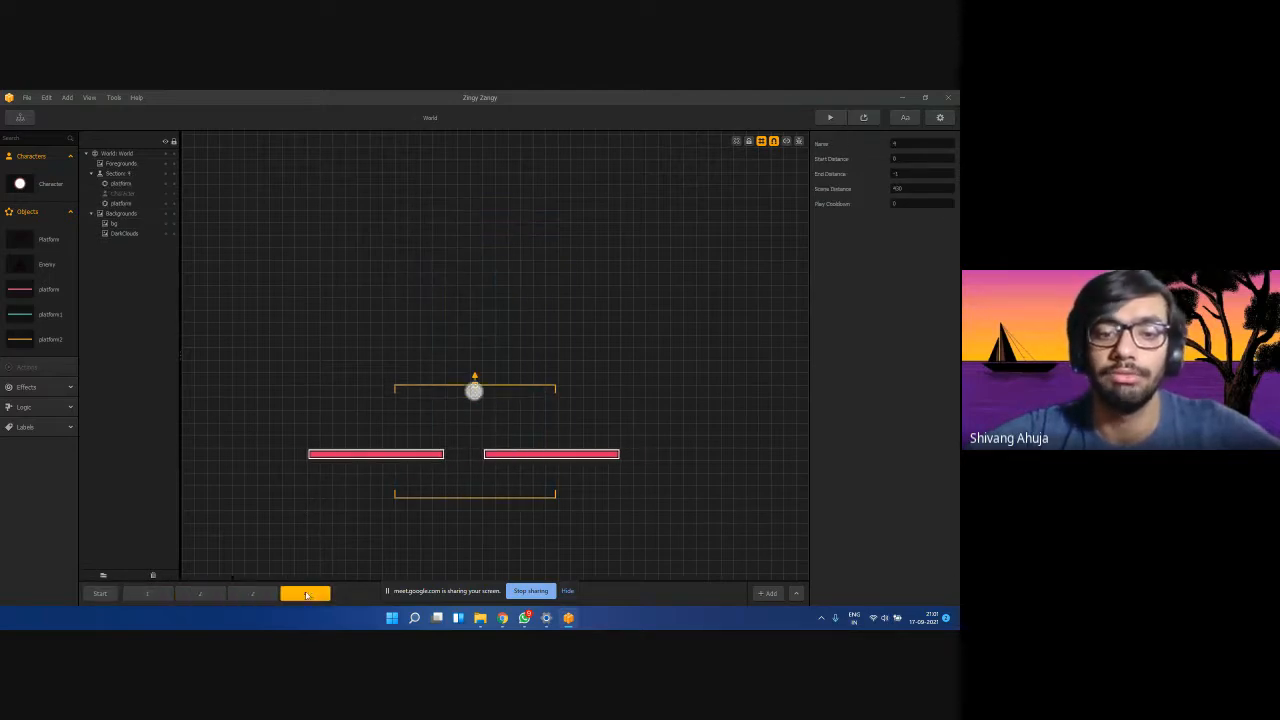
pyautogui.click(254, 594)
pyautogui.click(145, 594)
pyautogui.click(100, 594)
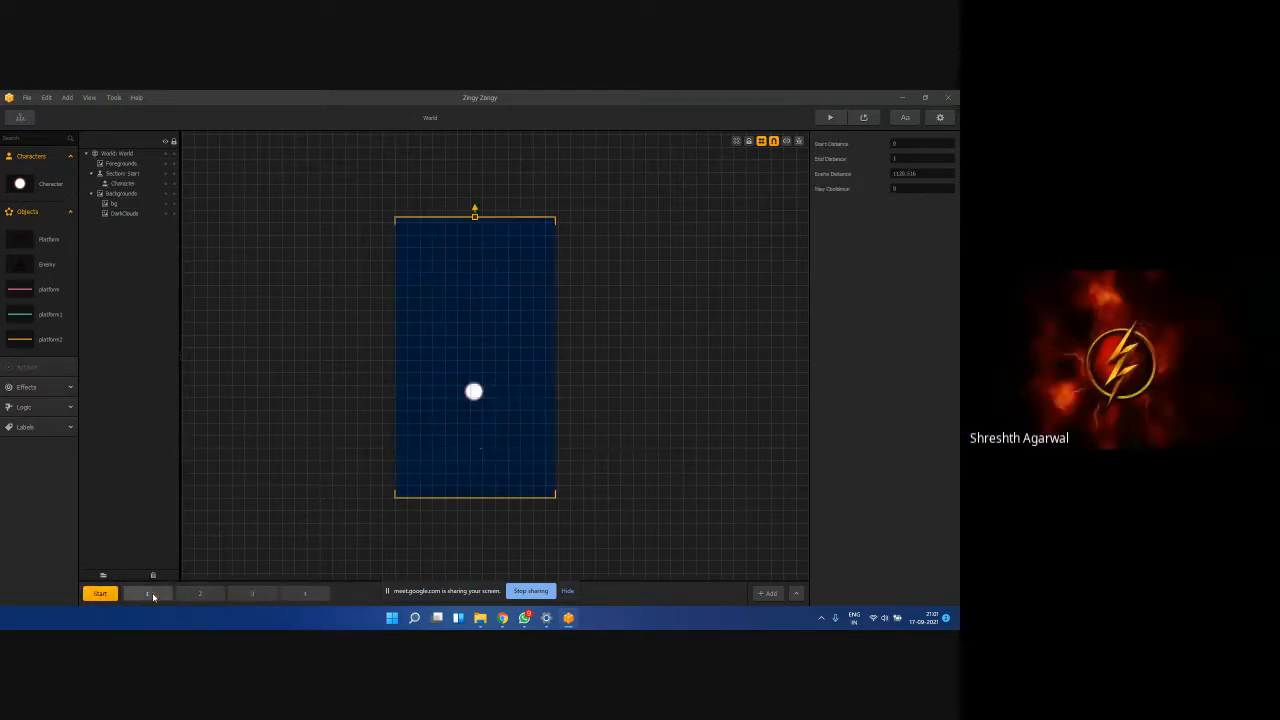
pyautogui.click(147, 594)
pyautogui.click(200, 594)
pyautogui.click(254, 594)
pyautogui.click(305, 594)
pyautogui.click(200, 594)
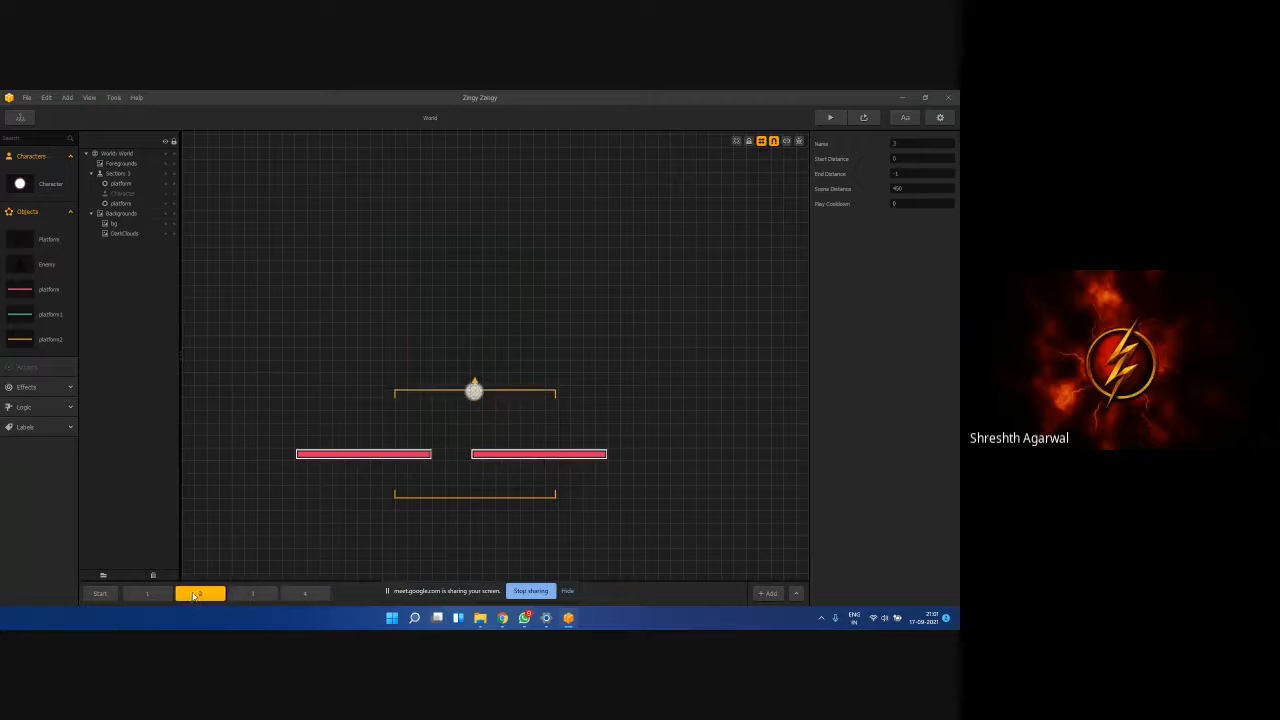
pyautogui.click(147, 594)
pyautogui.click(200, 594)
pyautogui.click(254, 594)
pyautogui.click(305, 594)
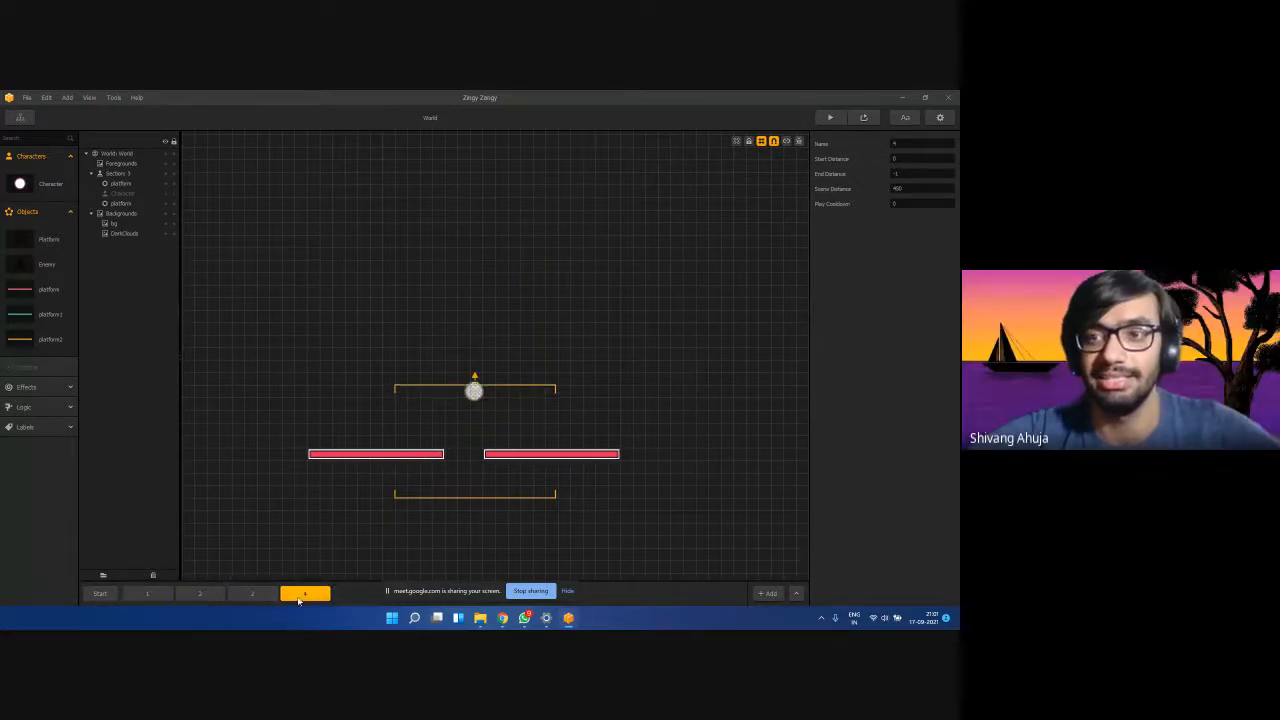
pyautogui.click(254, 594)
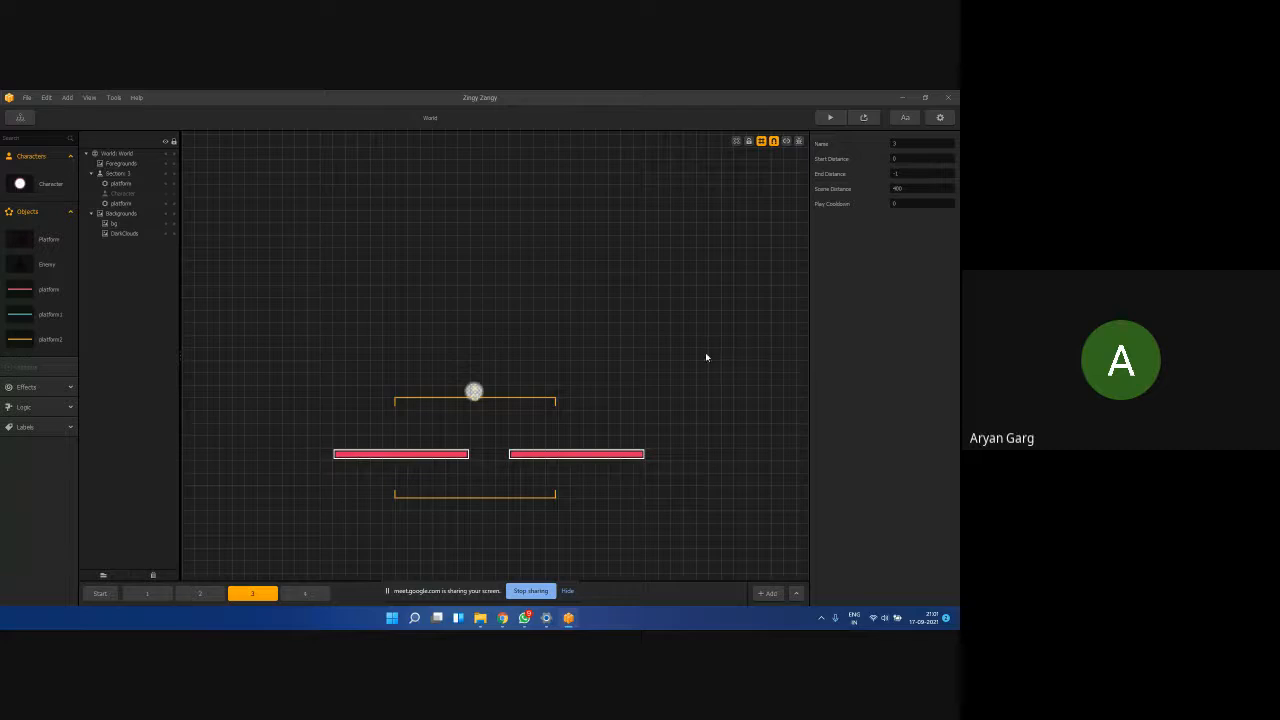
pyautogui.click(147, 594)
pyautogui.click(200, 594)
pyautogui.click(252, 594)
pyautogui.click(305, 594)
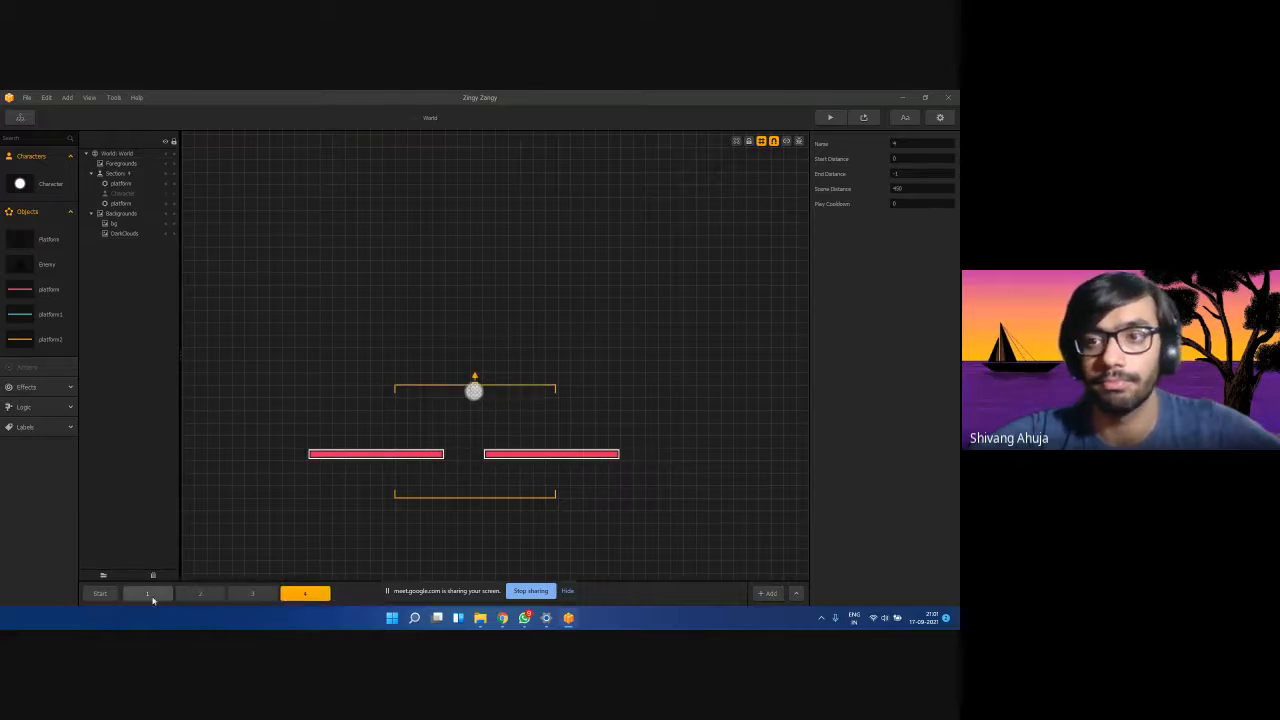
pyautogui.click(147, 594)
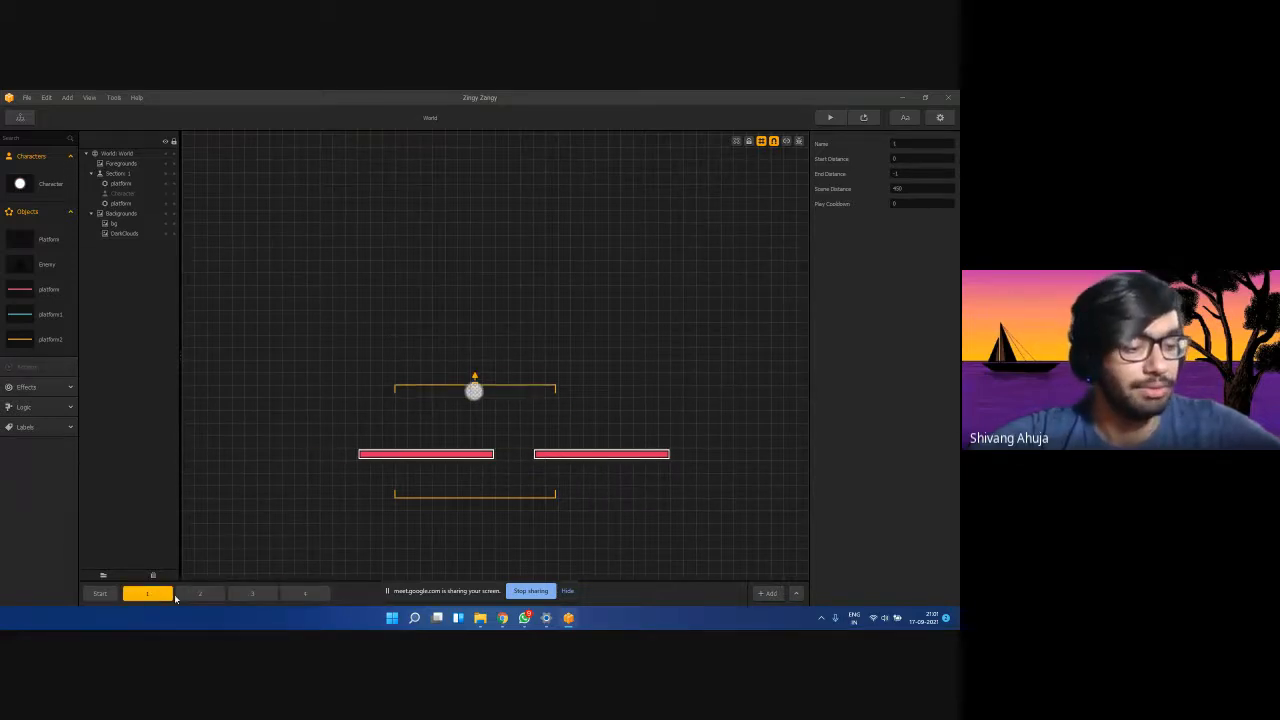
pyautogui.click(200, 594)
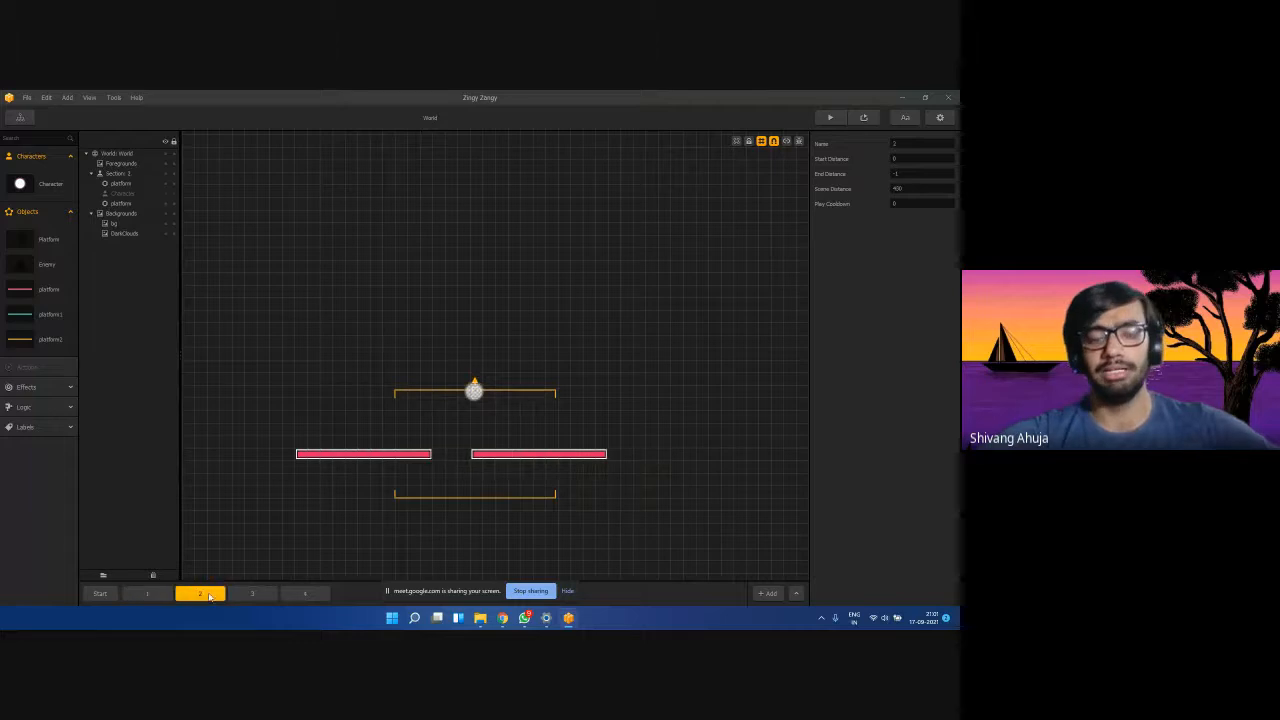
pyautogui.click(252, 594)
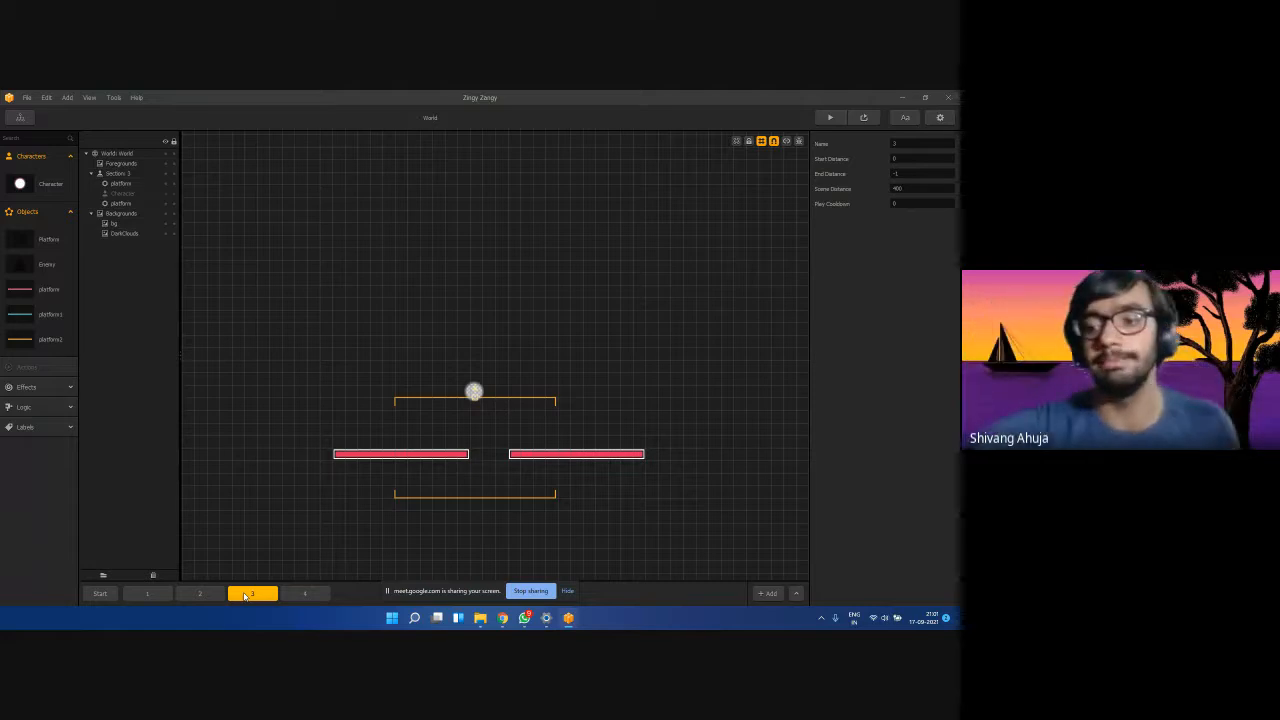
pyautogui.click(100, 594)
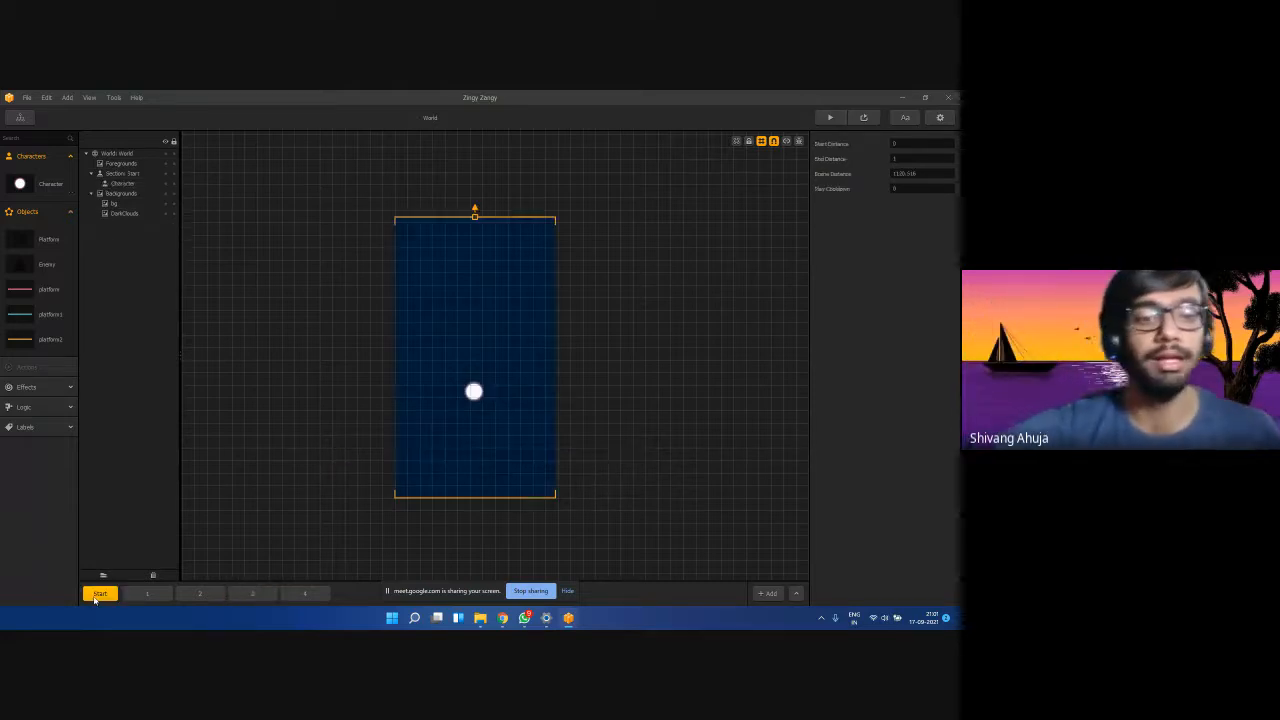
pyautogui.click(147, 594)
pyautogui.click(200, 594)
pyautogui.click(252, 594)
pyautogui.click(305, 594)
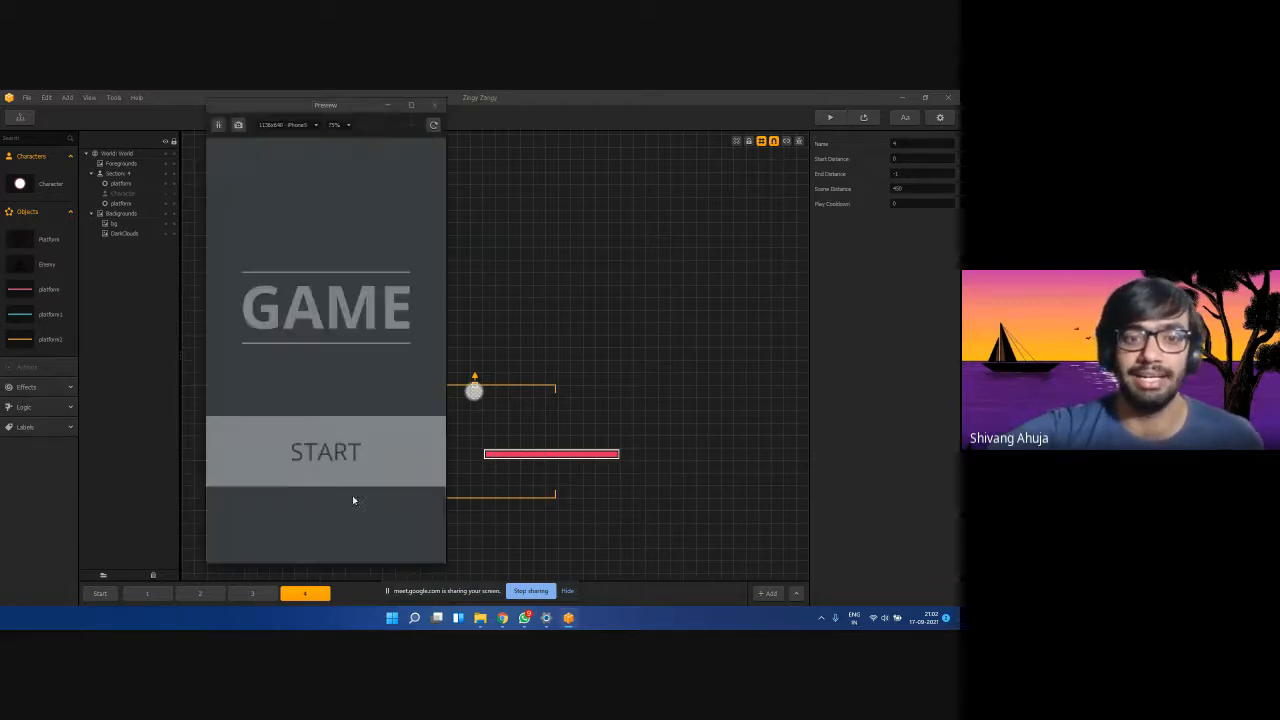
# Playtest the level, steering the ball right into a pink platform, then close the preview.
pyautogui.click(335, 474)
pyautogui.moveTo(310, 458); pyautogui.dragTo(369, 444)
pyautogui.click(434, 104)
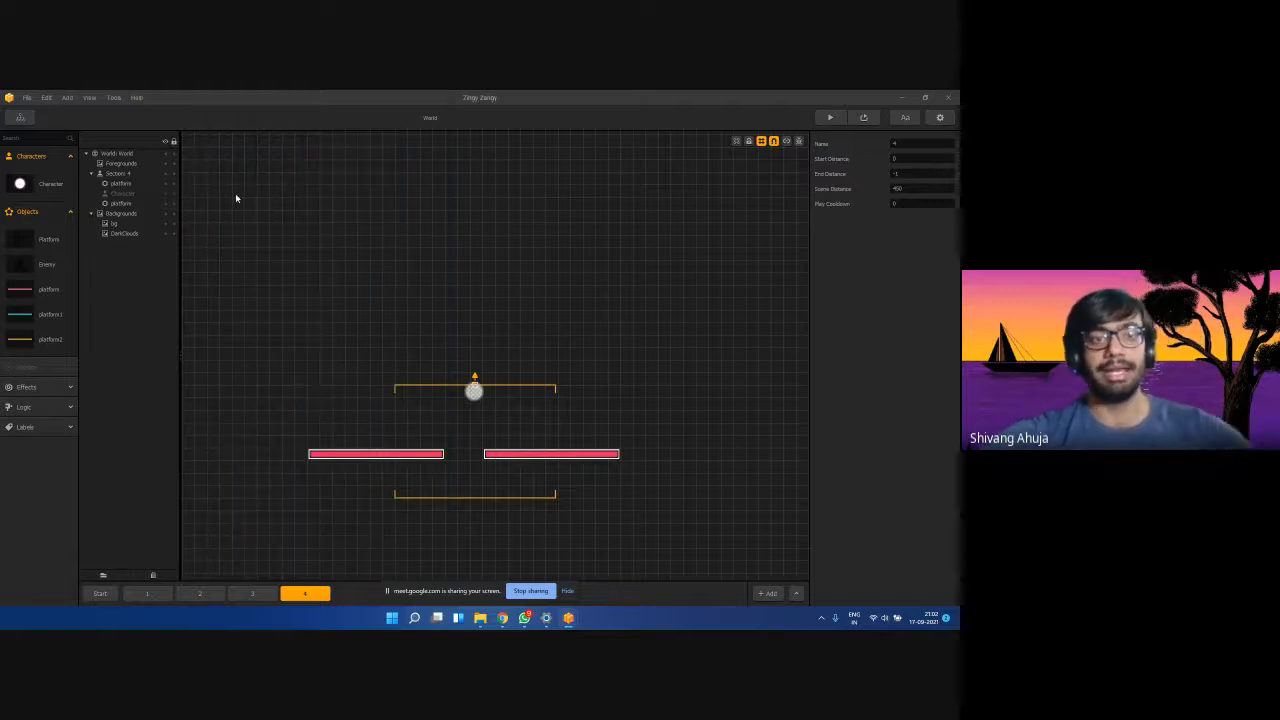
# Select the Character and scroll down to its Character Gameplay Settings.
pyautogui.click(45, 183)
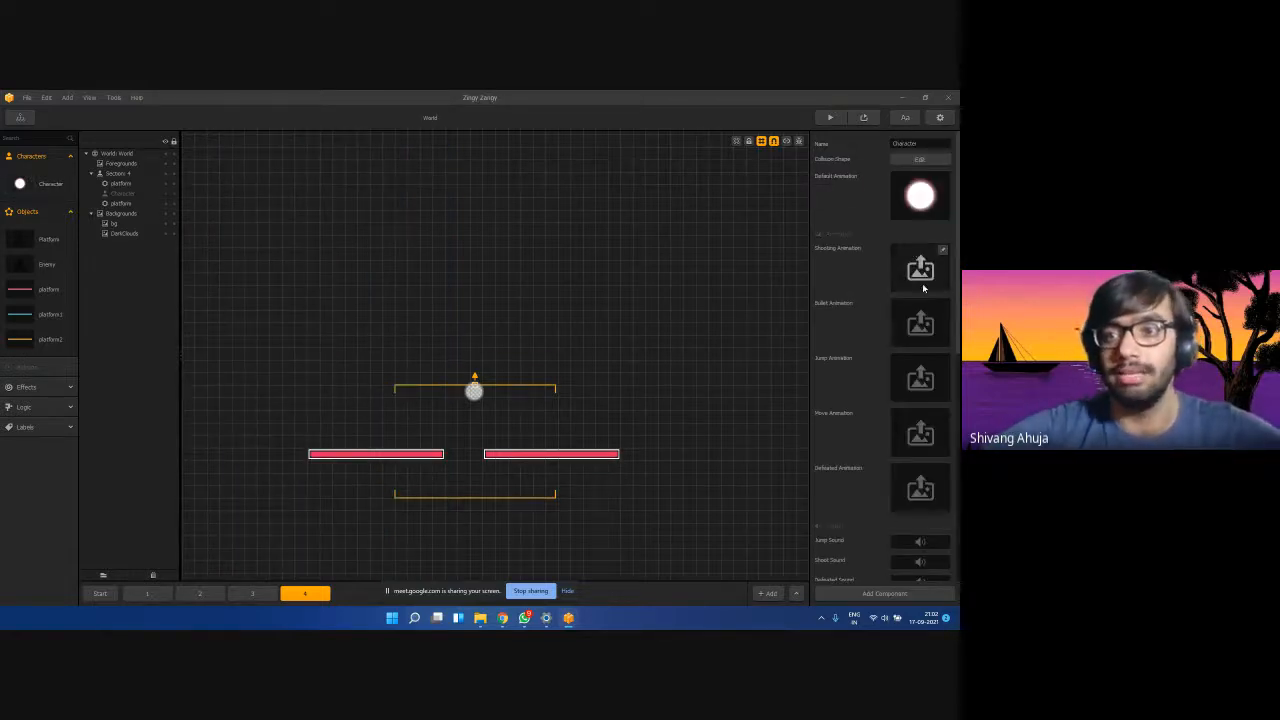
pyautogui.scroll(-10, 859, 365)
pyautogui.scroll(-1, 859, 372)
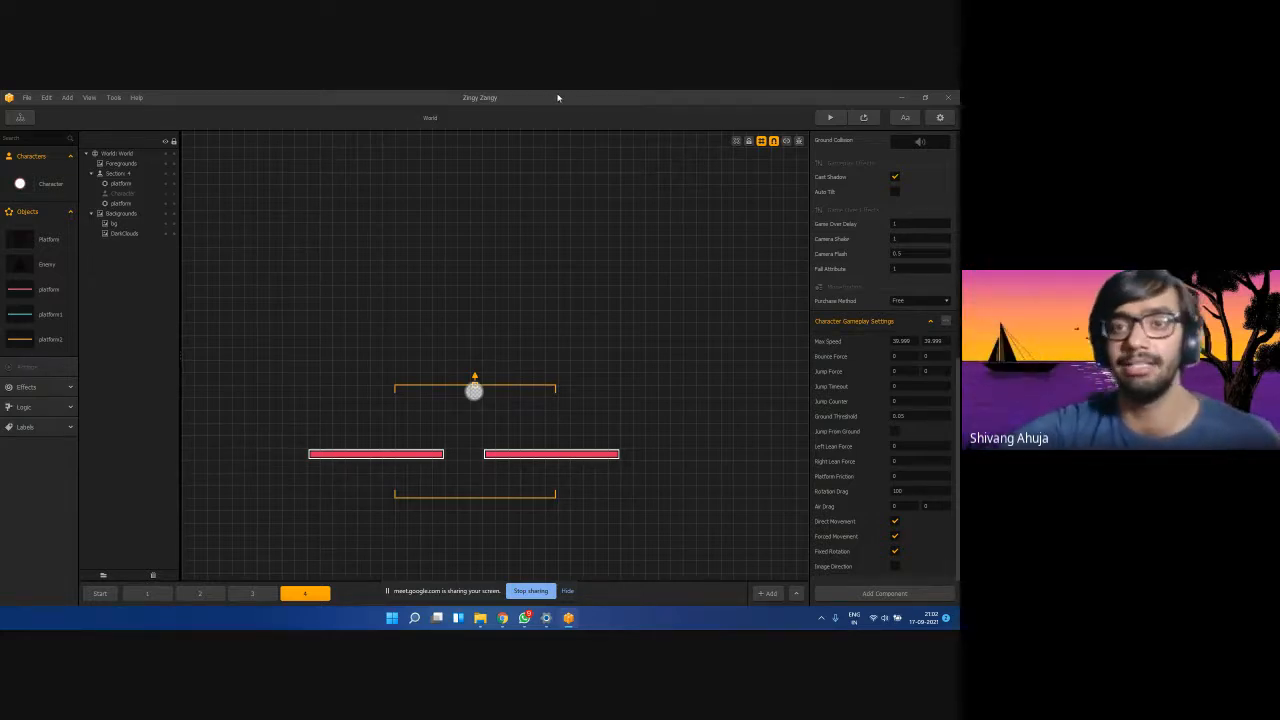
# Restore down the editor window and show the Start section.
pyautogui.click(925, 97)
pyautogui.scroll(-2, 649, 311)
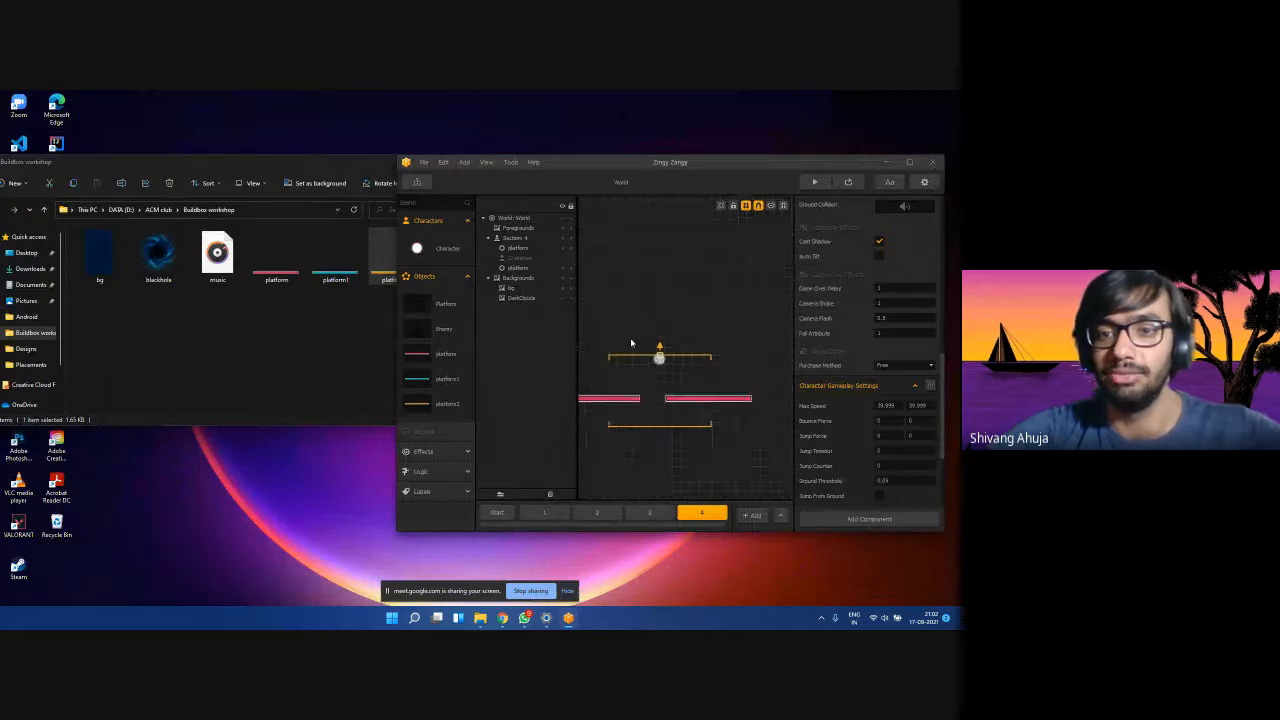
pyautogui.scroll(1, 623, 355)
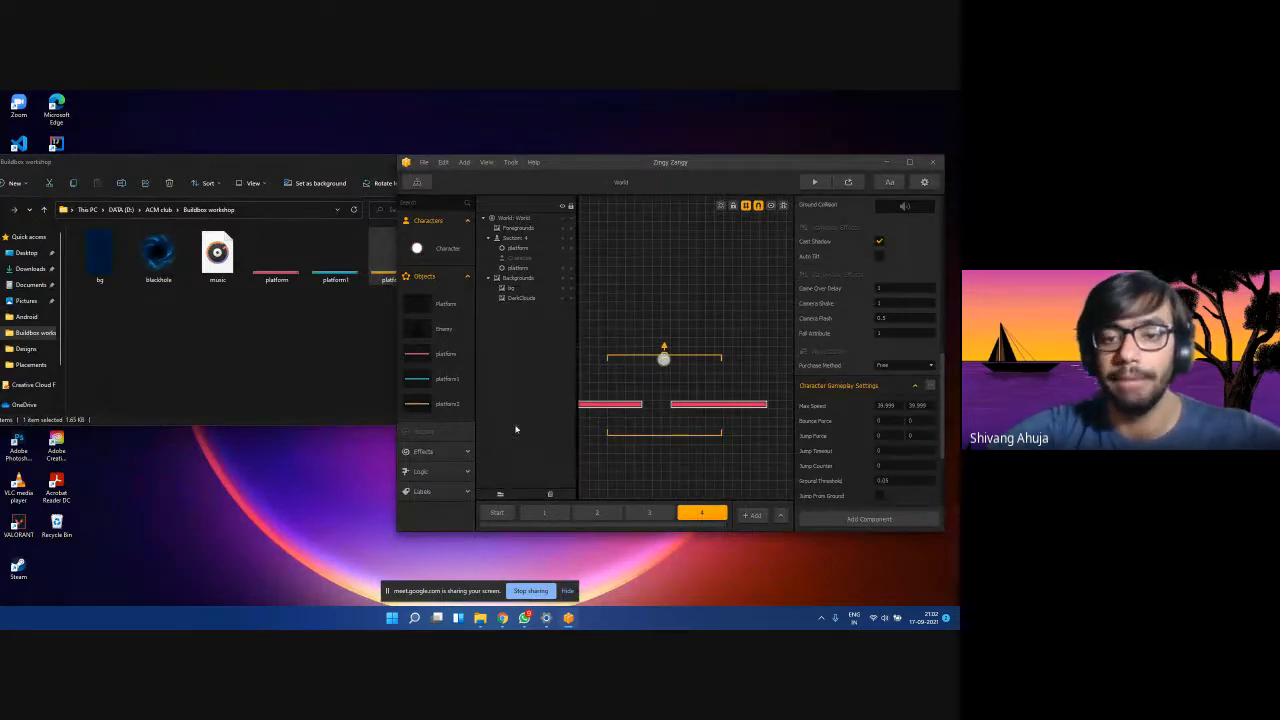
pyautogui.click(497, 512)
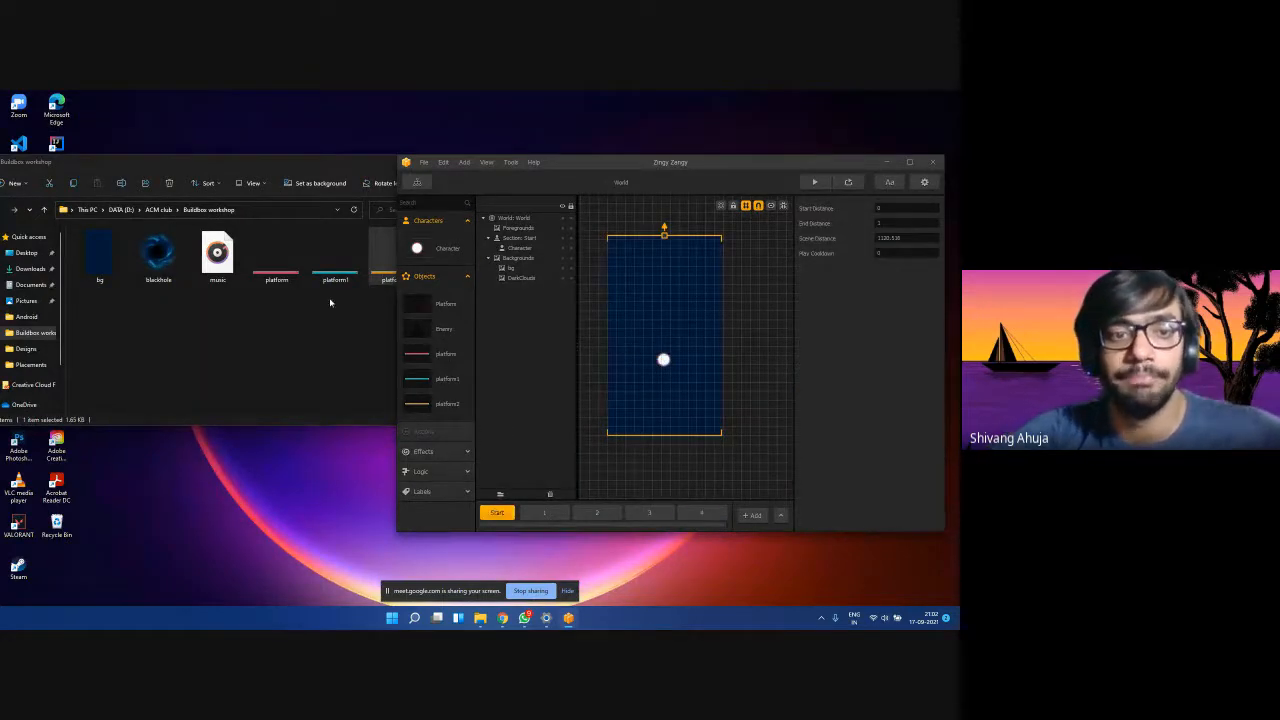
# Drag the rocket1 image from the asset folder into the editor, then maximize Buildbox.
pyautogui.click(330, 302)
pyautogui.click(448, 266)
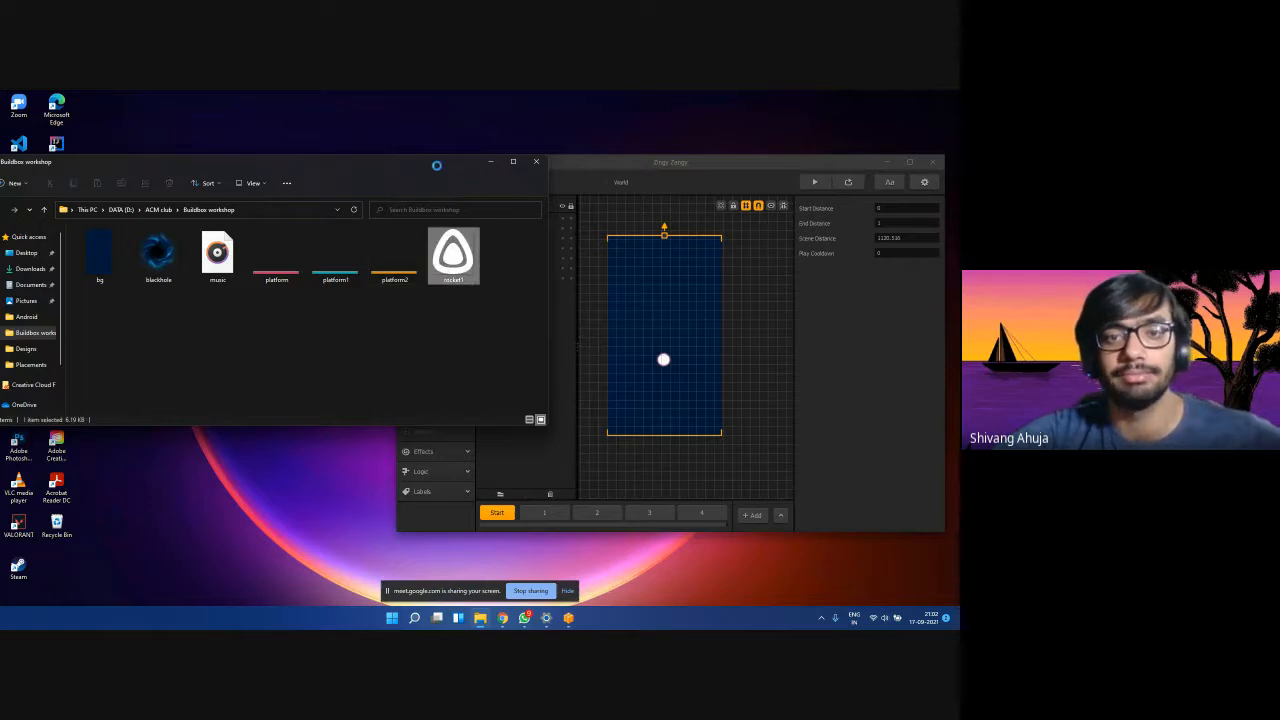
pyautogui.moveTo(448, 256); pyautogui.dragTo(641, 305)
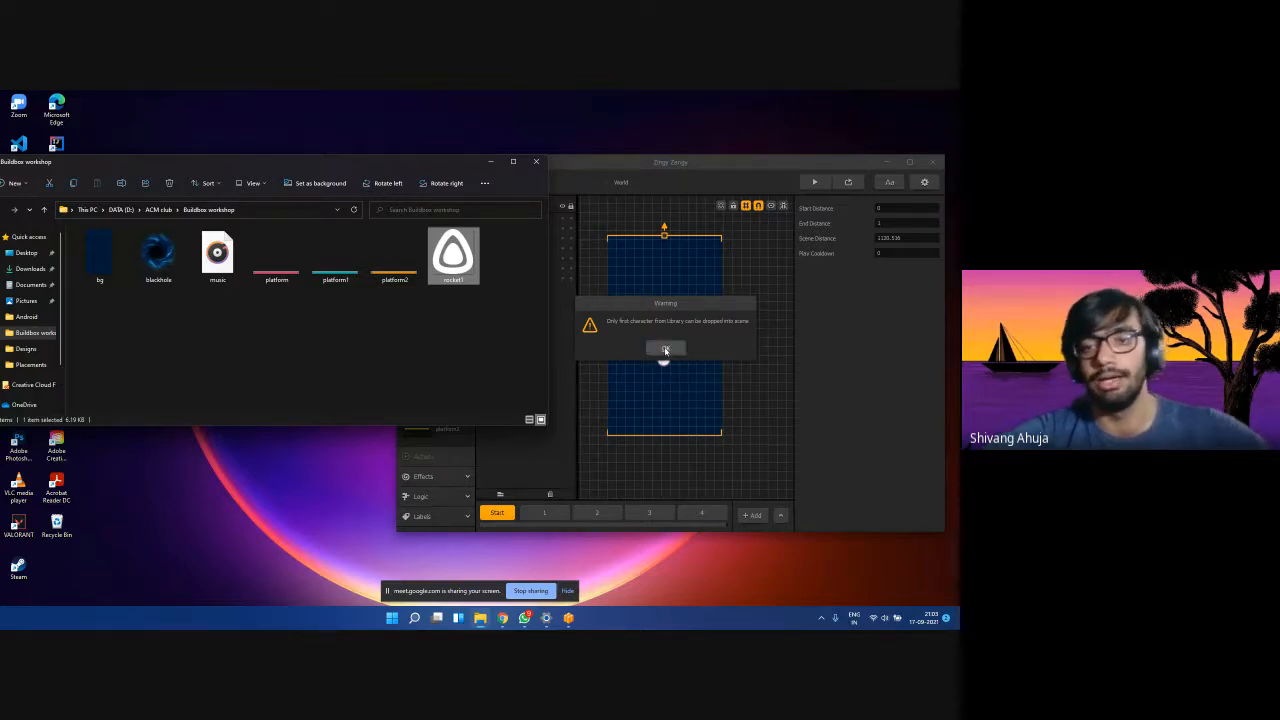
pyautogui.click(665, 350)
pyautogui.doubleClick(687, 163)
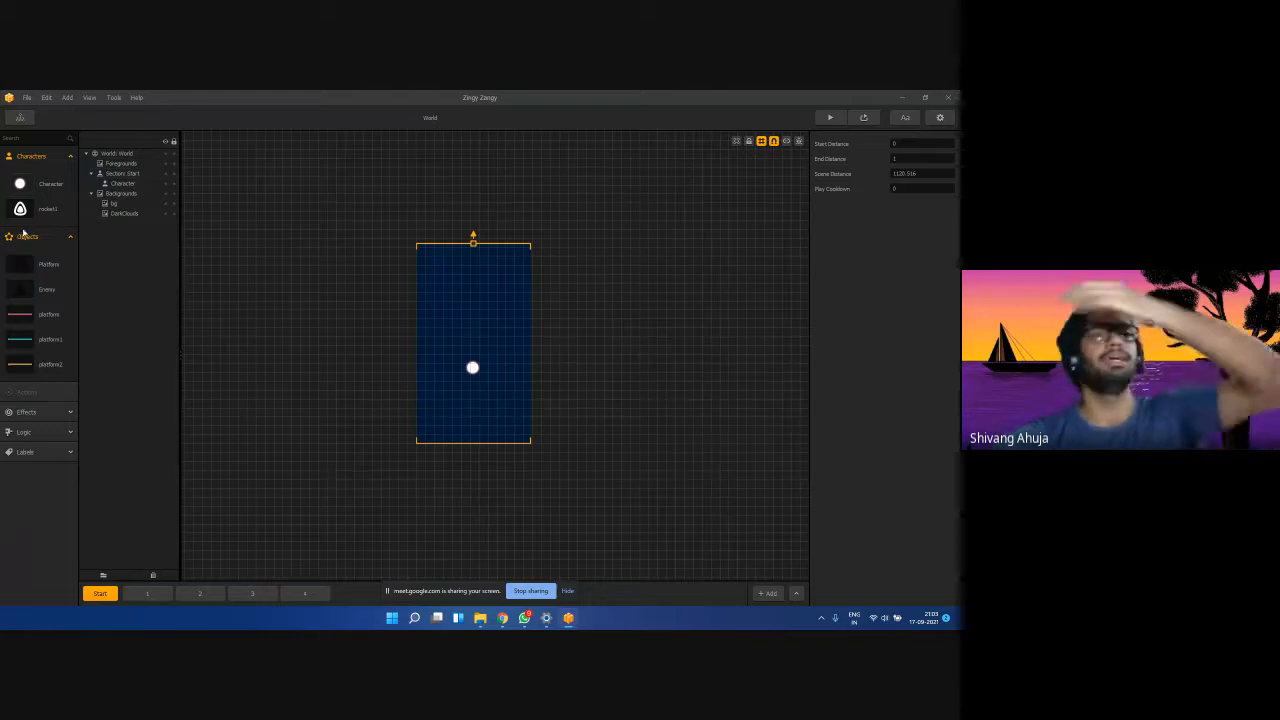
# Move rocket1 to the top of the character library so it replaces the white ball.
pyautogui.click(18, 210)
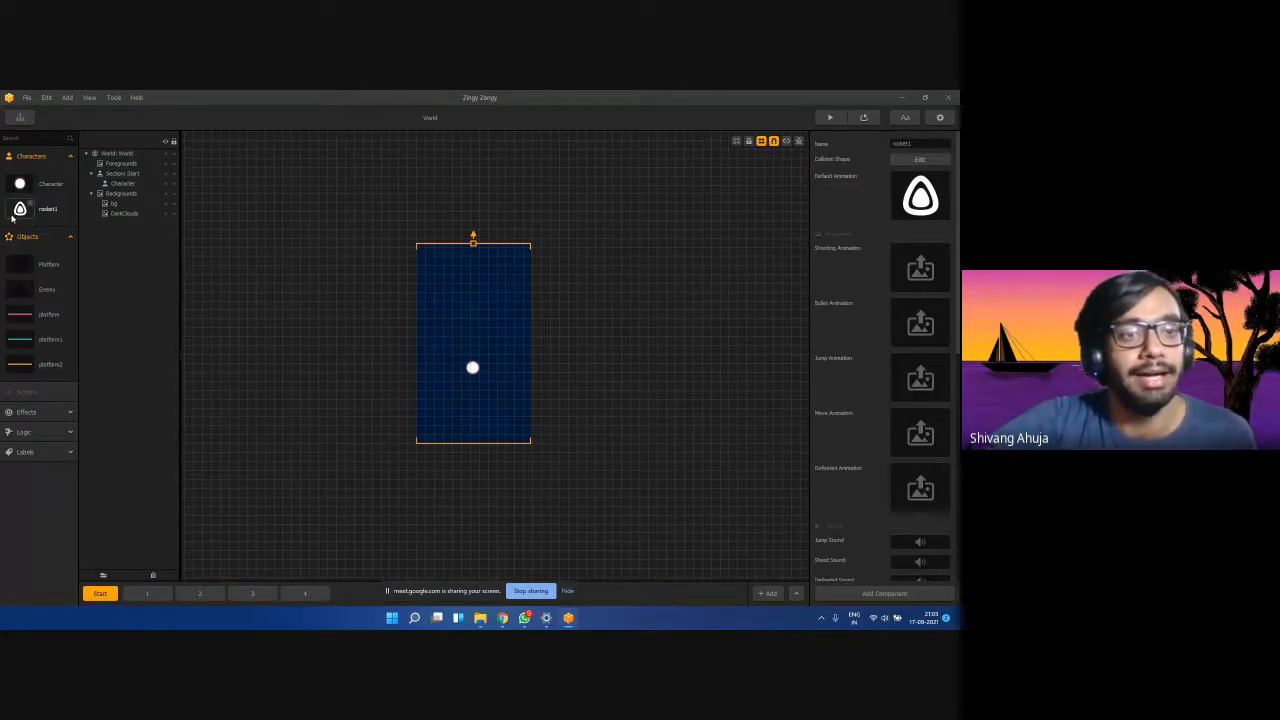
pyautogui.moveTo(11, 218); pyautogui.dragTo(16, 183)
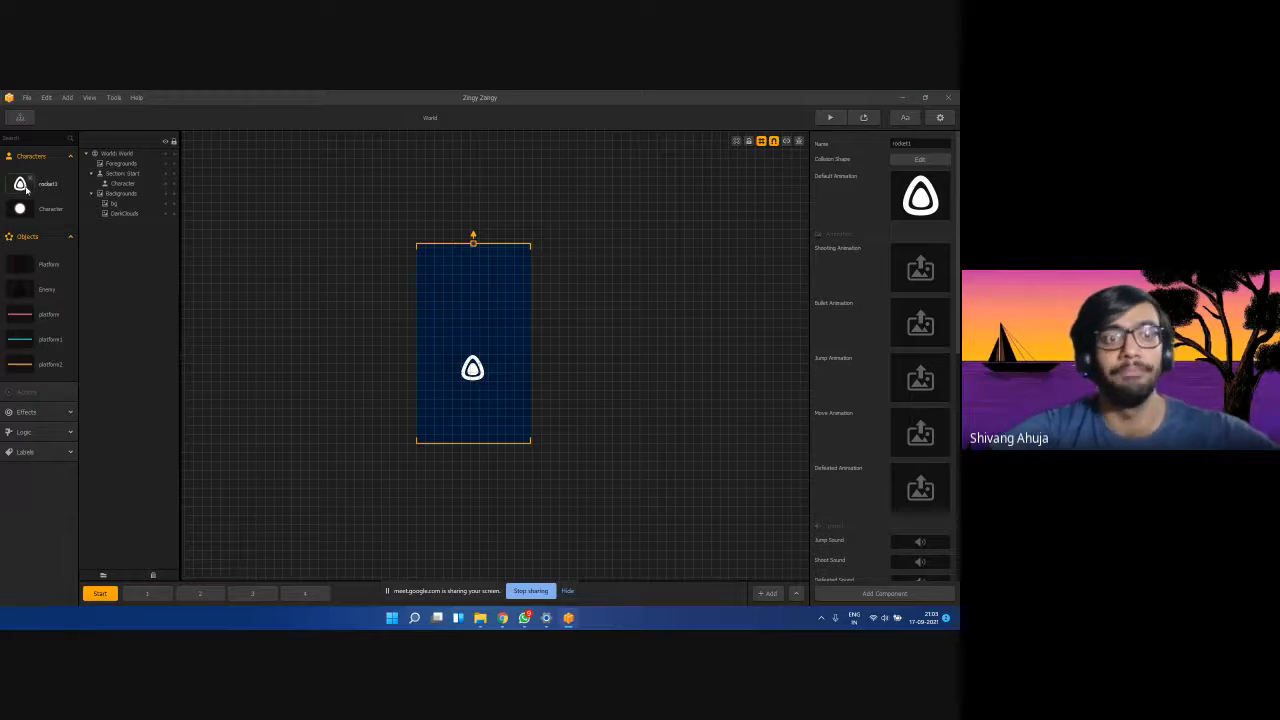
pyautogui.moveTo(20, 183); pyautogui.dragTo(18, 212)
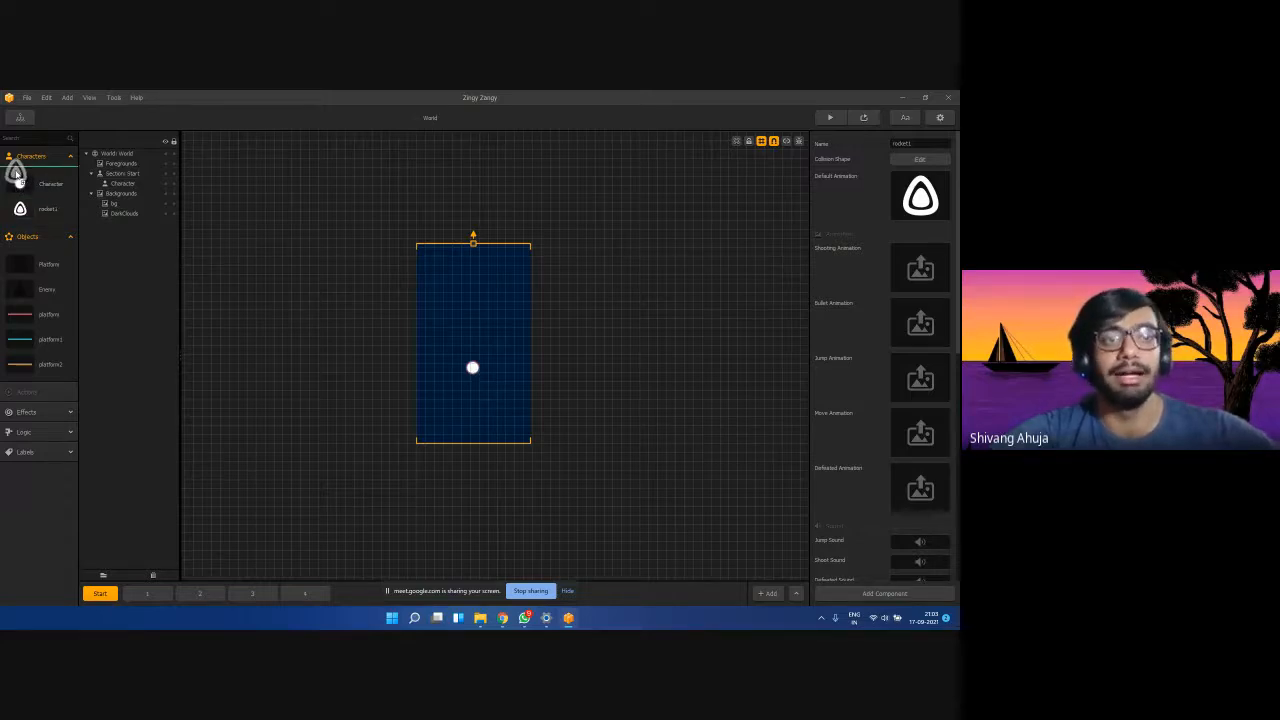
pyautogui.moveTo(16, 175); pyautogui.dragTo(20, 208)
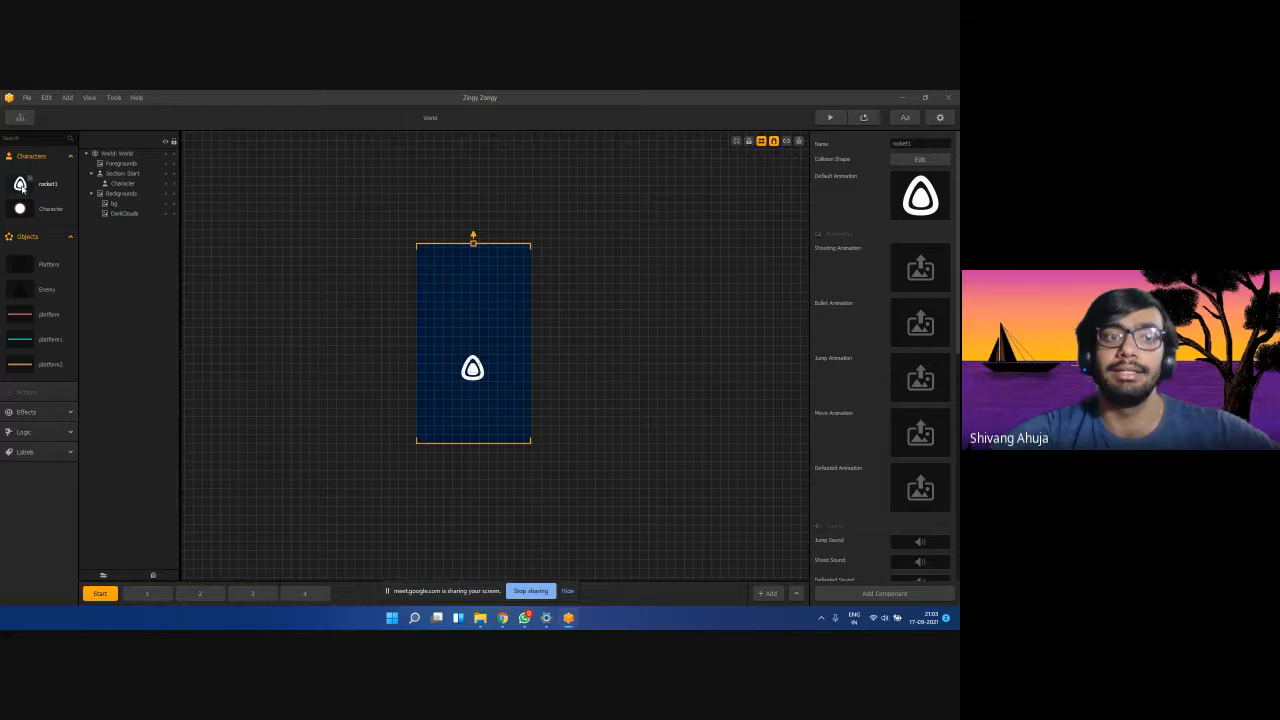
# Reselect rocket1 and scroll through its animation and gameplay settings.
pyautogui.click(476, 378)
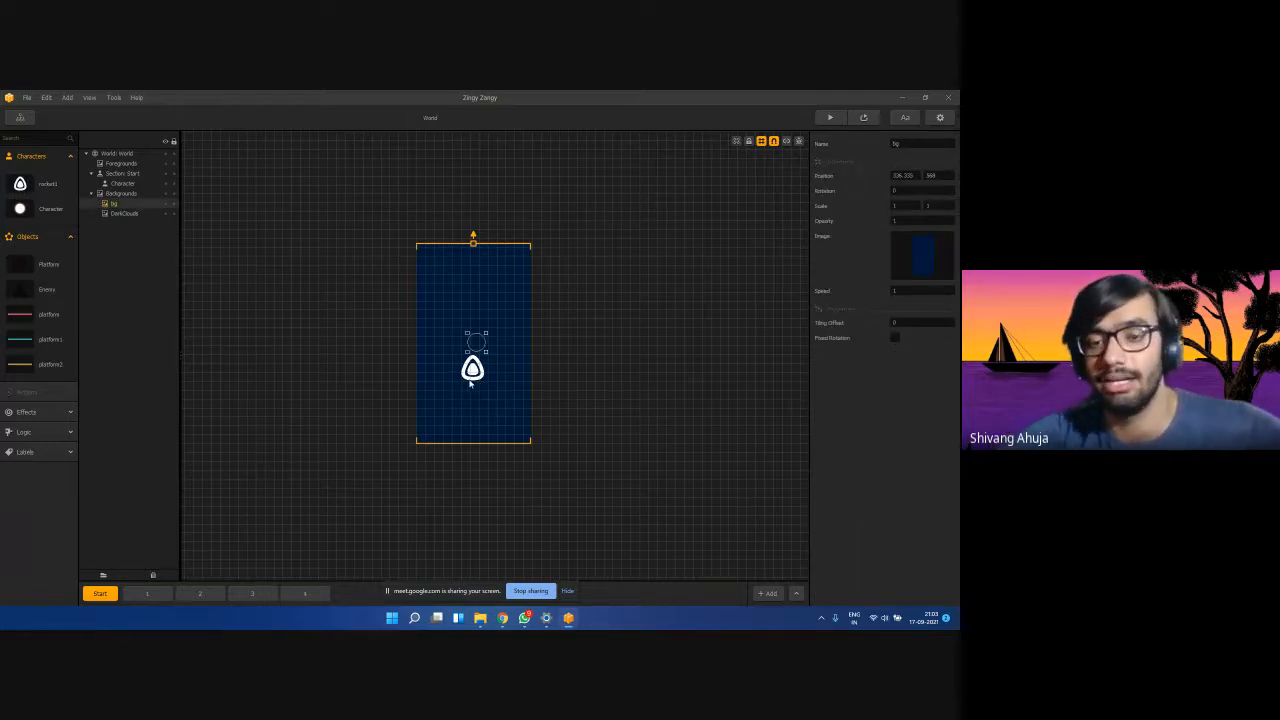
pyautogui.click(23, 187)
pyautogui.scroll(-1, 865, 342)
pyautogui.scroll(-5, 864, 345)
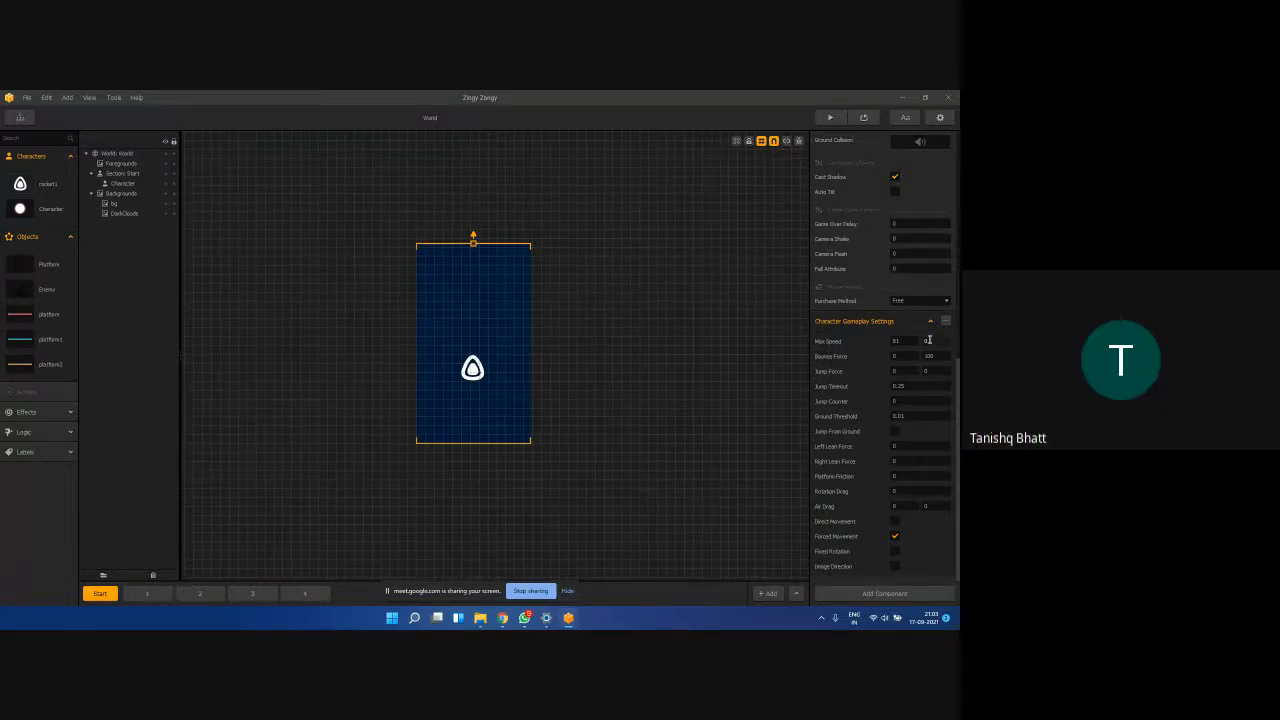
pyautogui.click(289, 335)
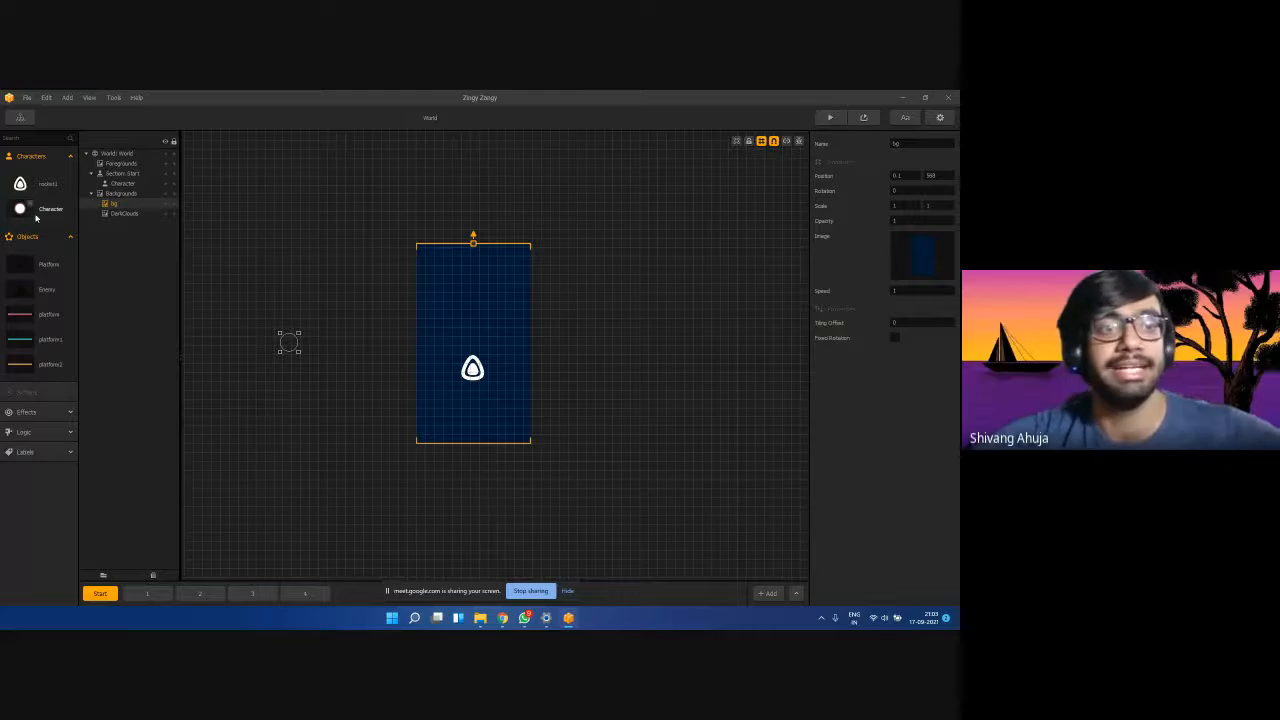
pyautogui.click(14, 193)
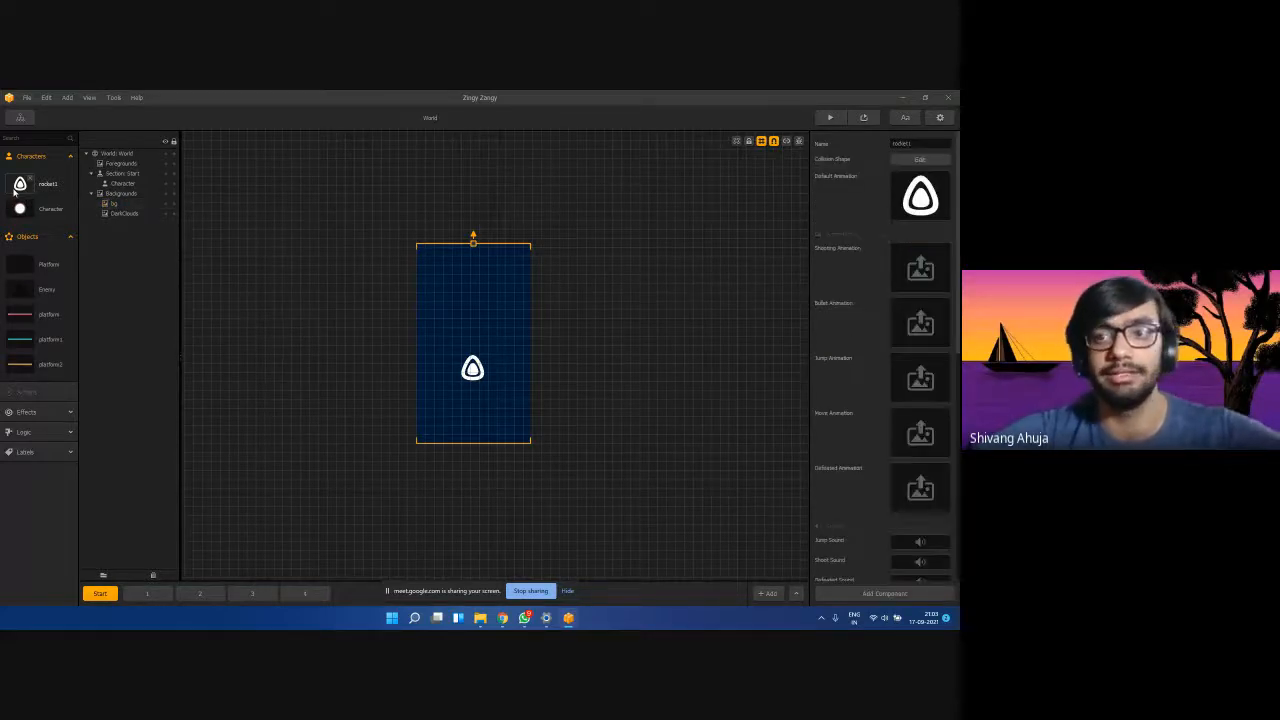
pyautogui.scroll(-10, 905, 290)
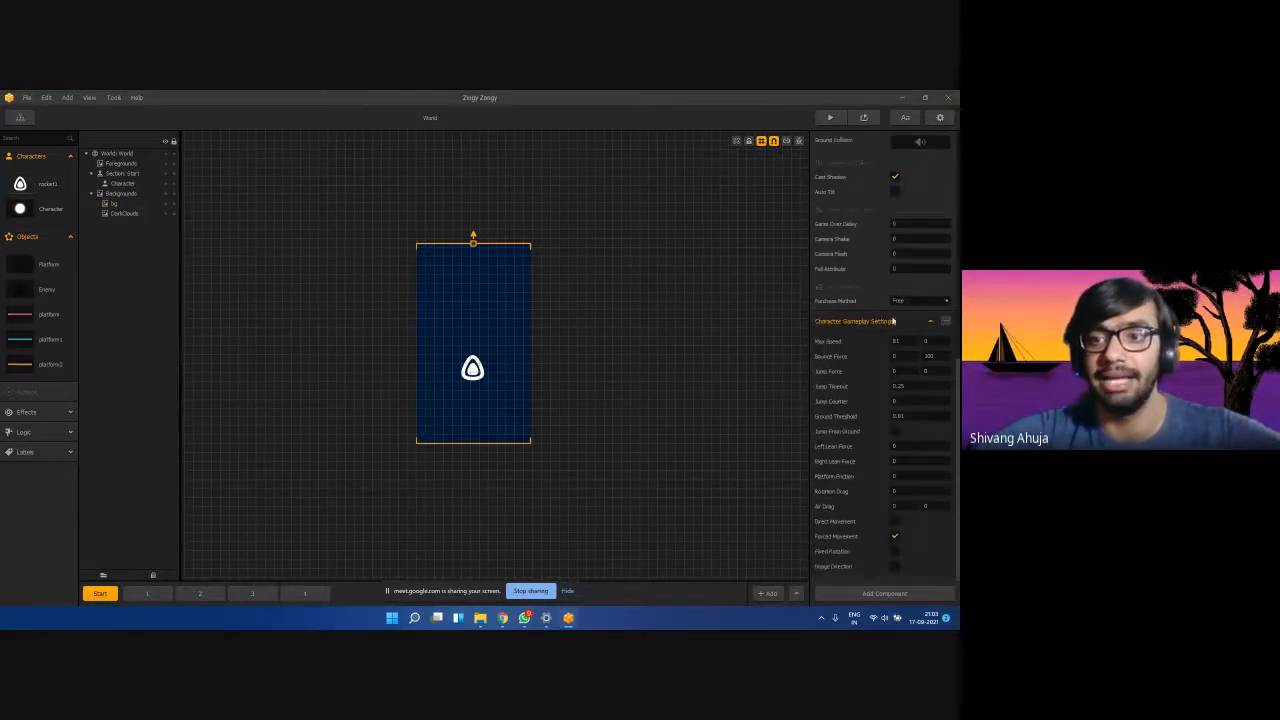
pyautogui.click(14, 189)
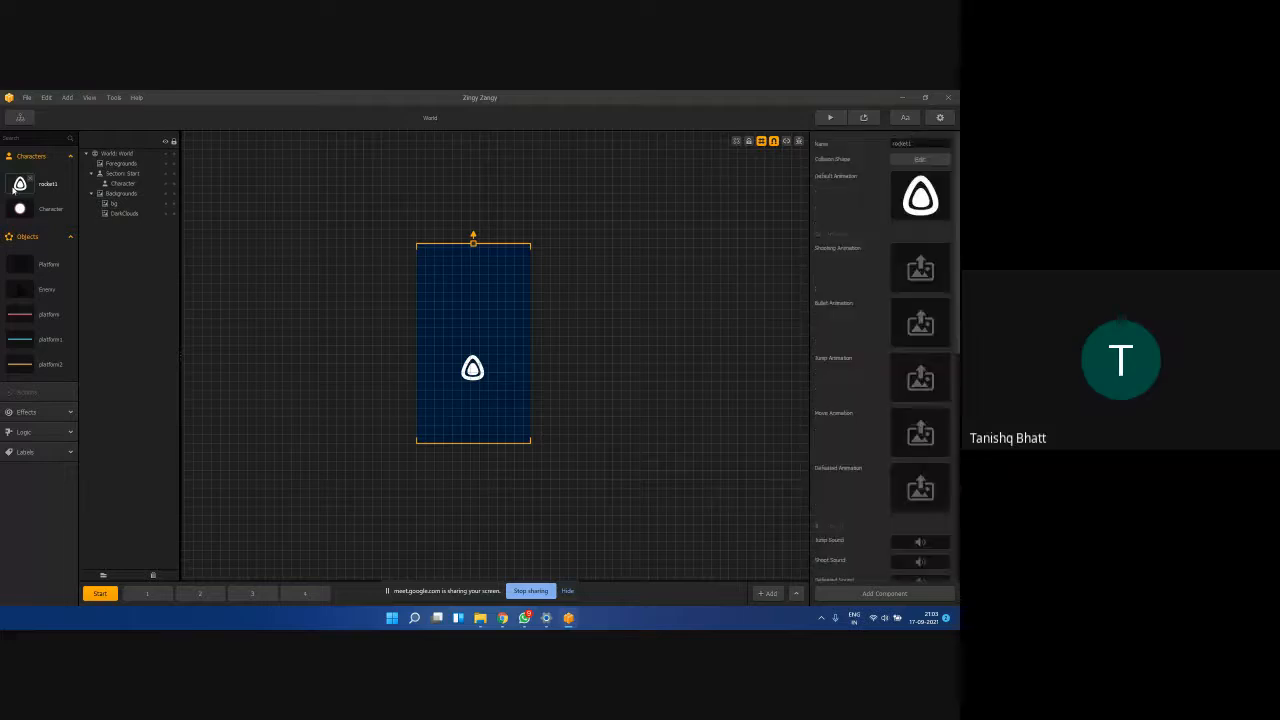
pyautogui.scroll(-6, 820, 215)
pyautogui.scroll(-2, 825, 300)
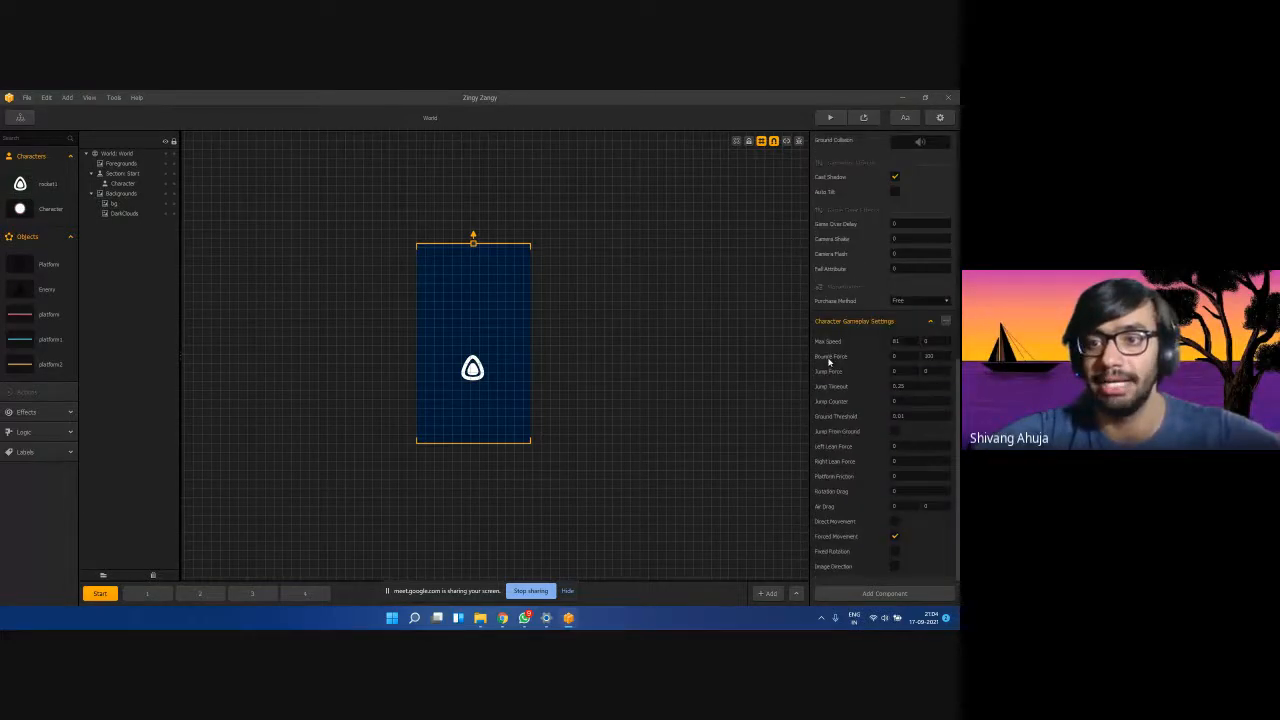
pyautogui.scroll(8, 848, 341)
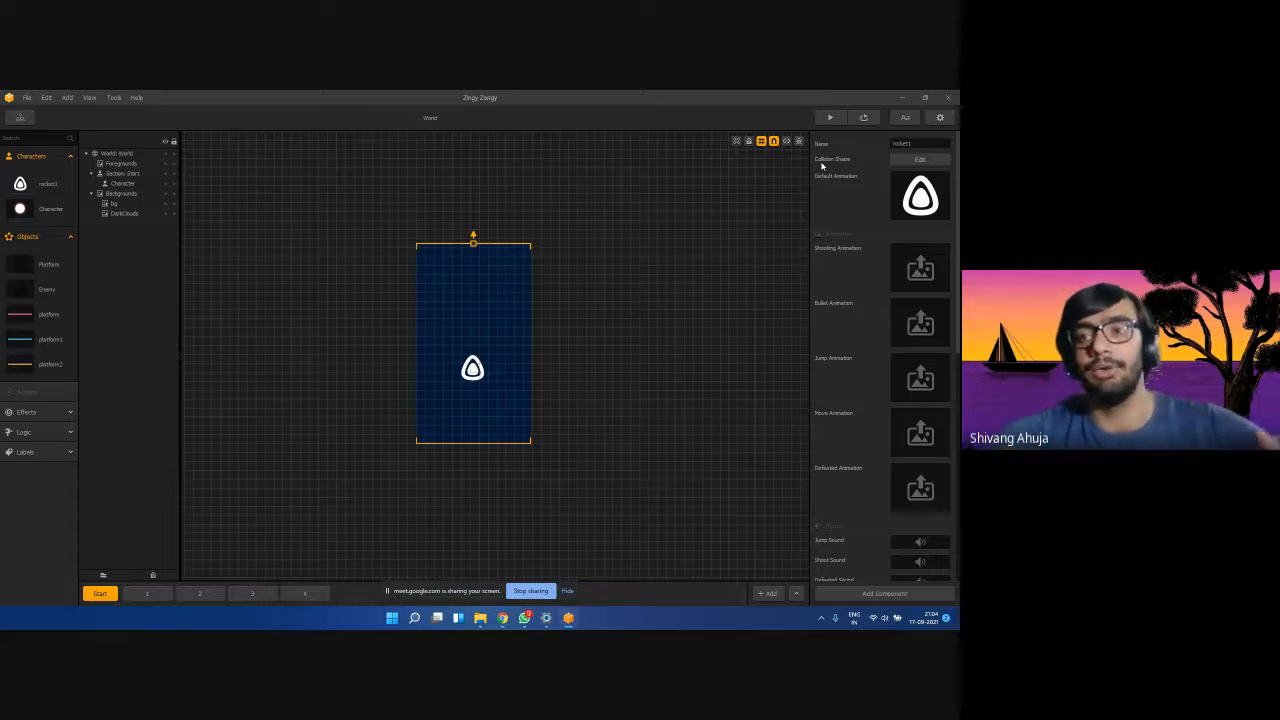
# In the Shape Editor, drag rocket1's top two collision vertices inward to form a triangle.
pyautogui.click(907, 161)
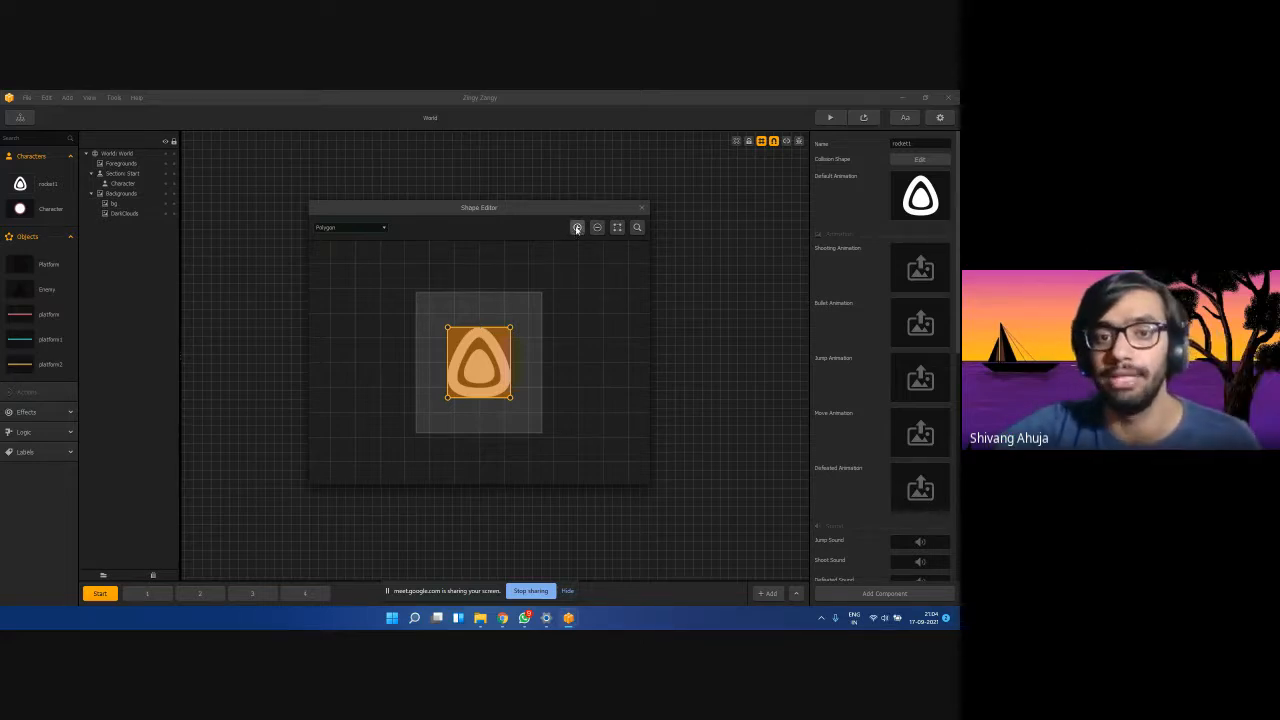
pyautogui.moveTo(447, 328); pyautogui.dragTo(460, 347)
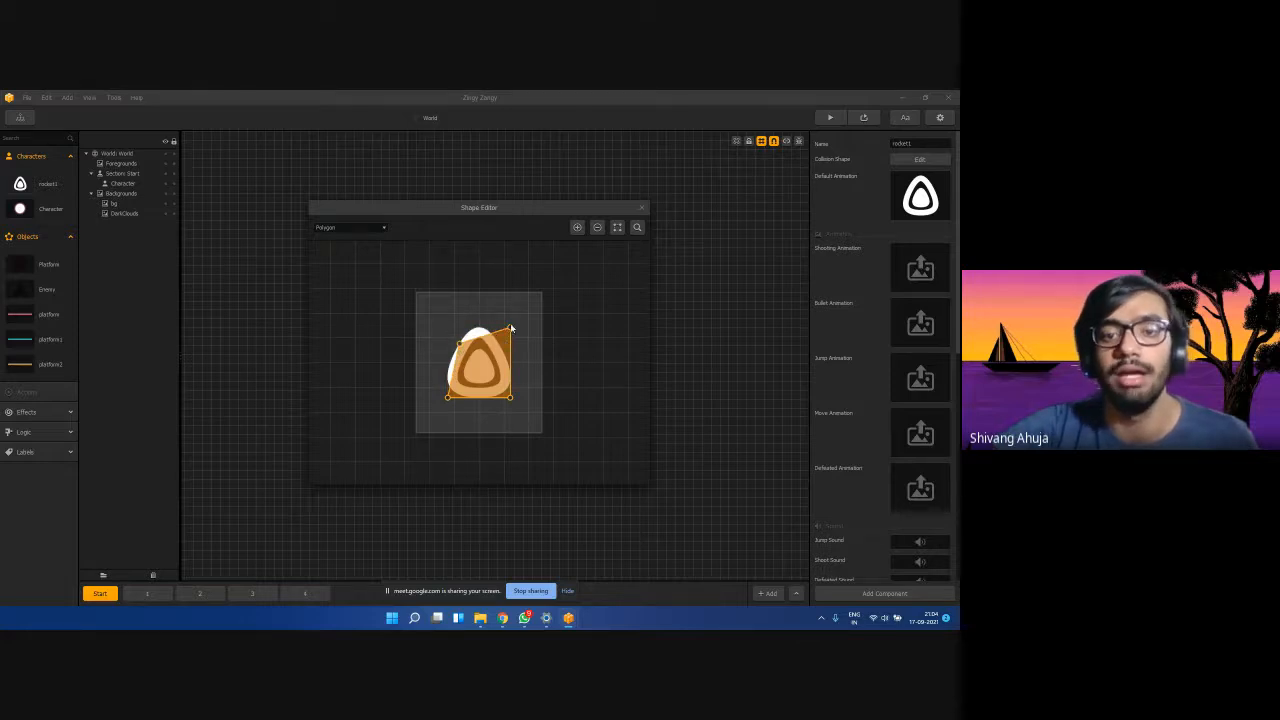
pyautogui.moveTo(510, 330); pyautogui.dragTo(502, 337)
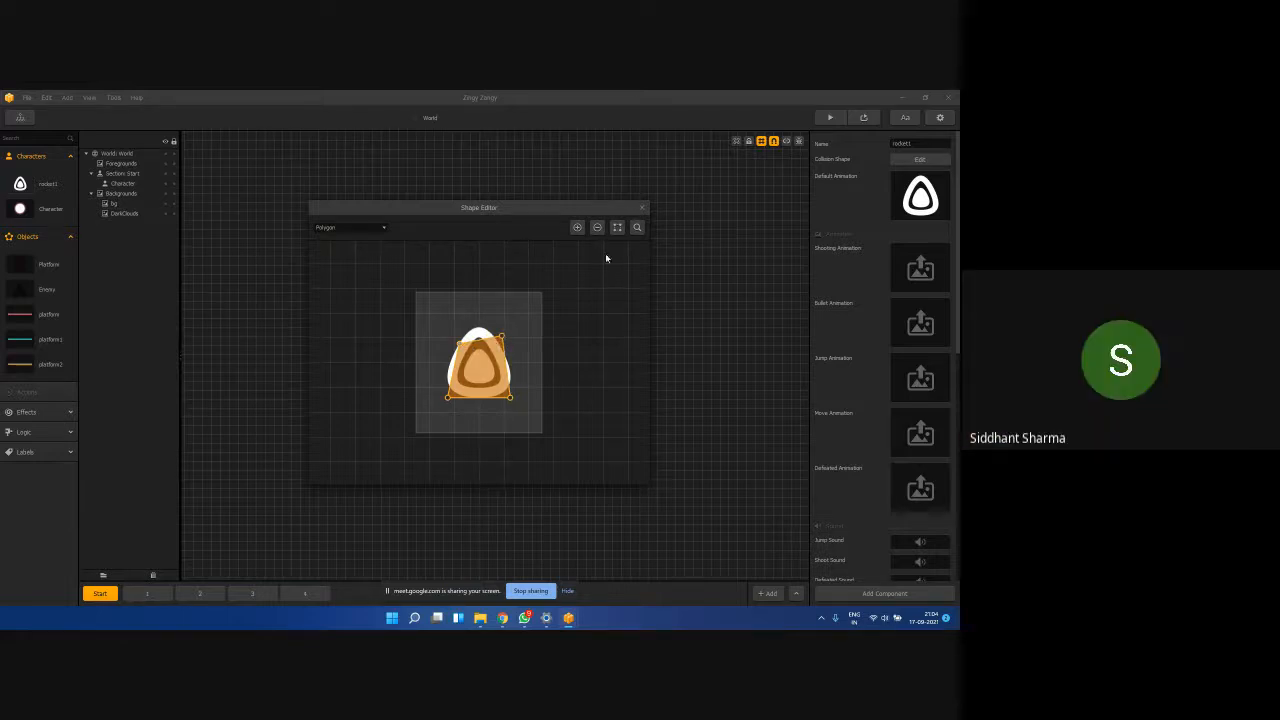
pyautogui.click(641, 209)
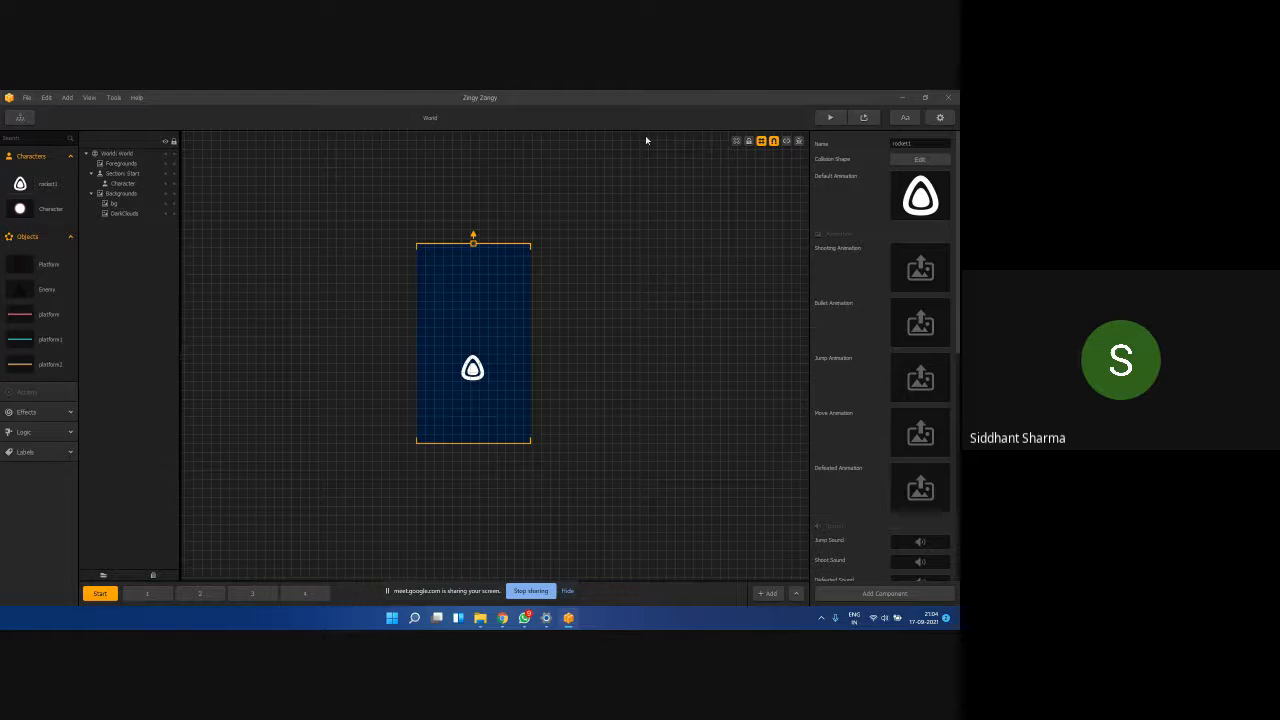
pyautogui.click(925, 97)
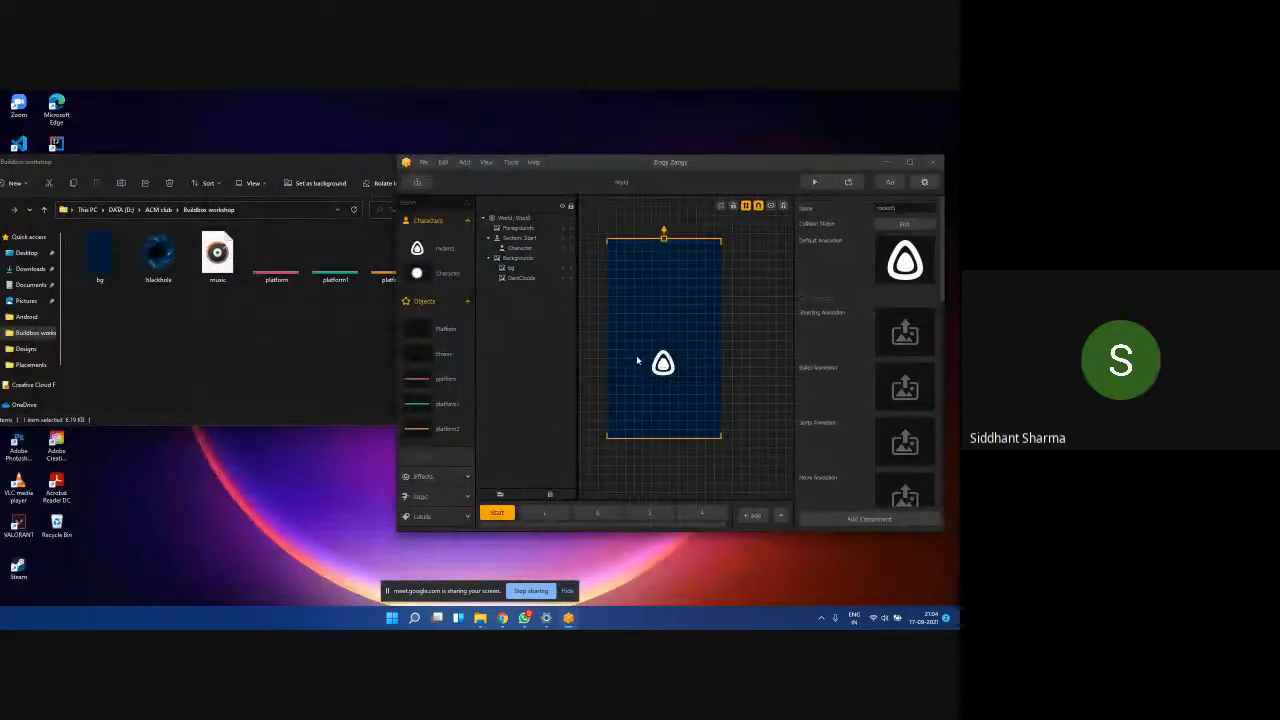
pyautogui.click(352, 365)
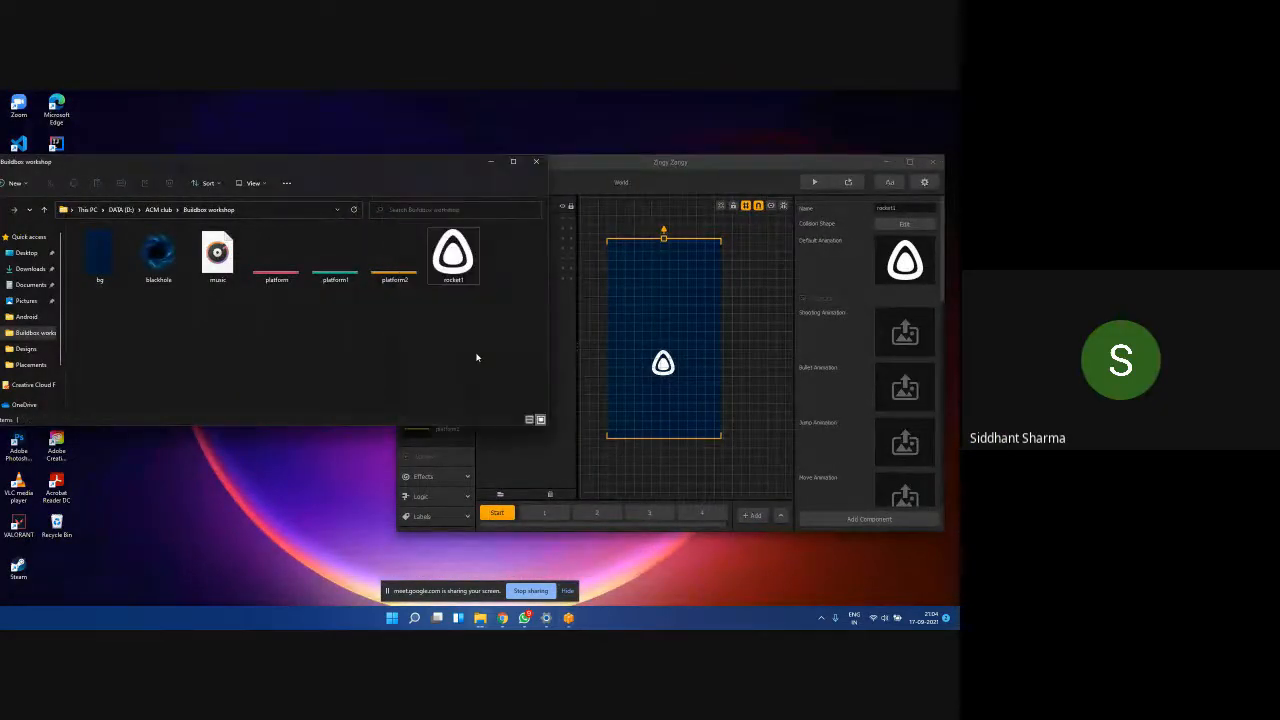
pyautogui.click(624, 336)
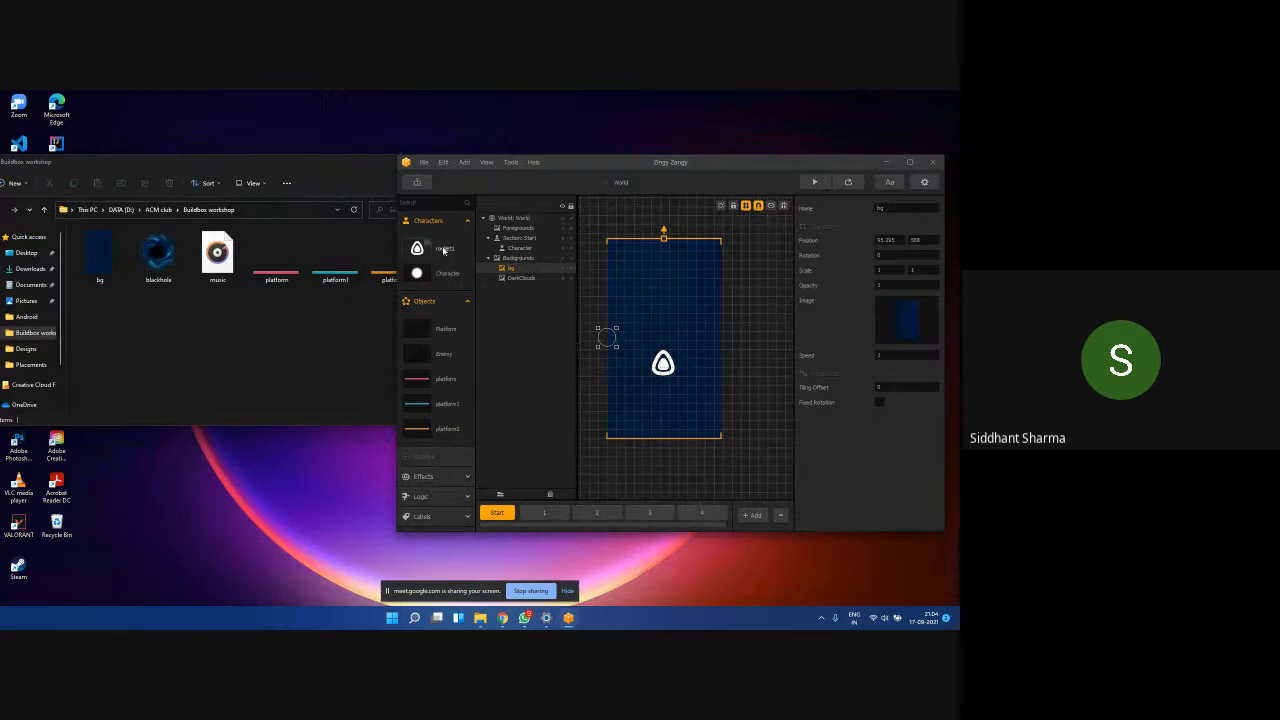
pyautogui.moveTo(413, 256); pyautogui.dragTo(415, 288)
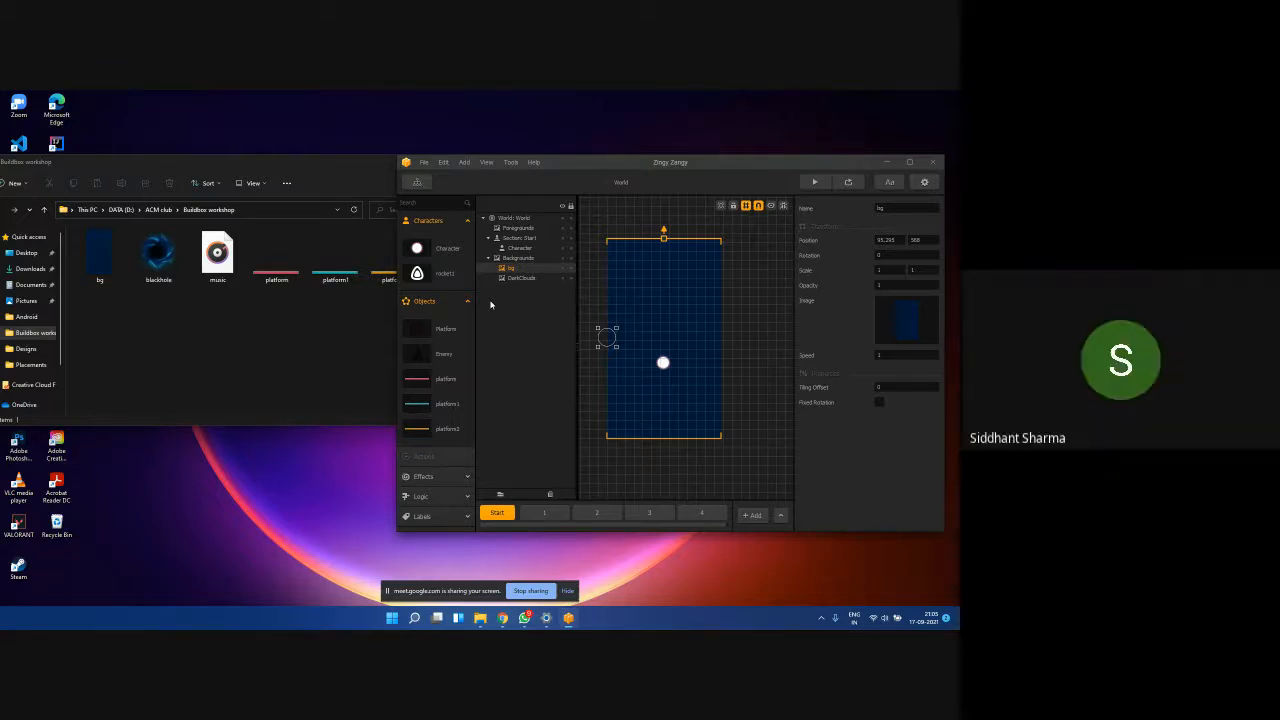
pyautogui.click(416, 280)
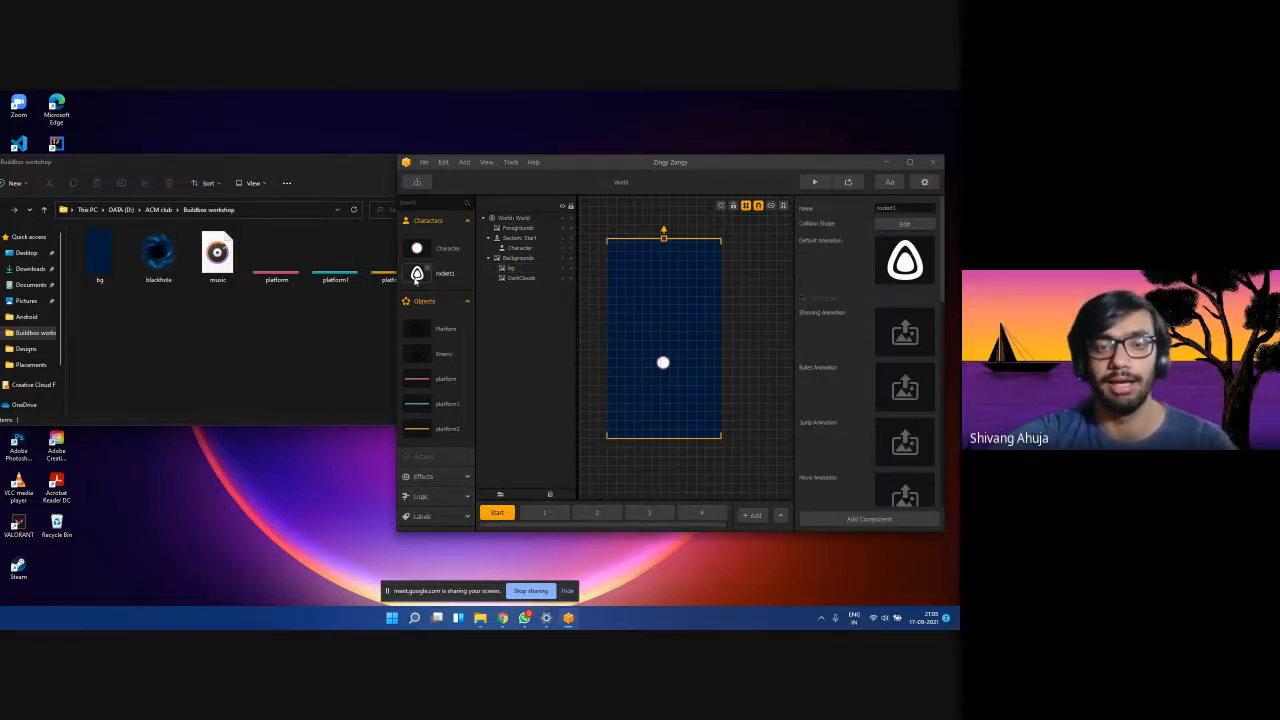
pyautogui.moveTo(416, 280); pyautogui.dragTo(417, 237)
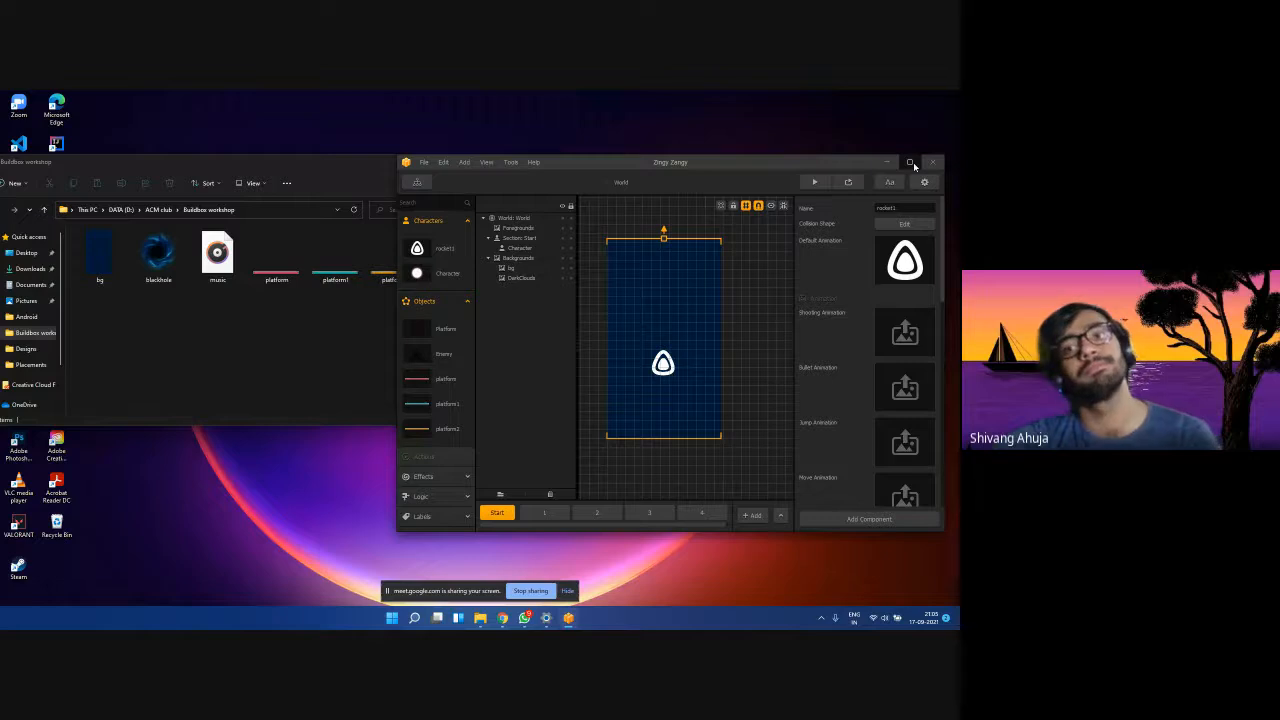
pyautogui.click(910, 162)
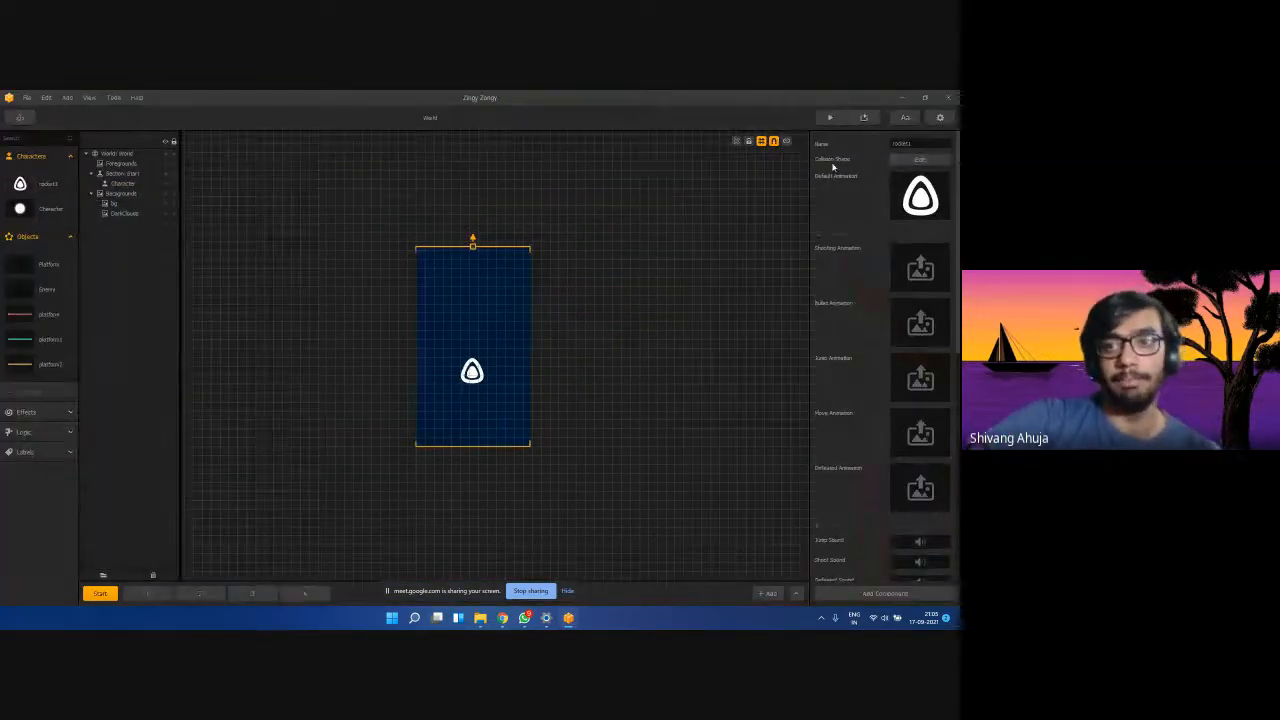
# Open rocket1's collision shape editor and drag the polygon vertices to fit the rocket outline.
pyautogui.click(918, 160)
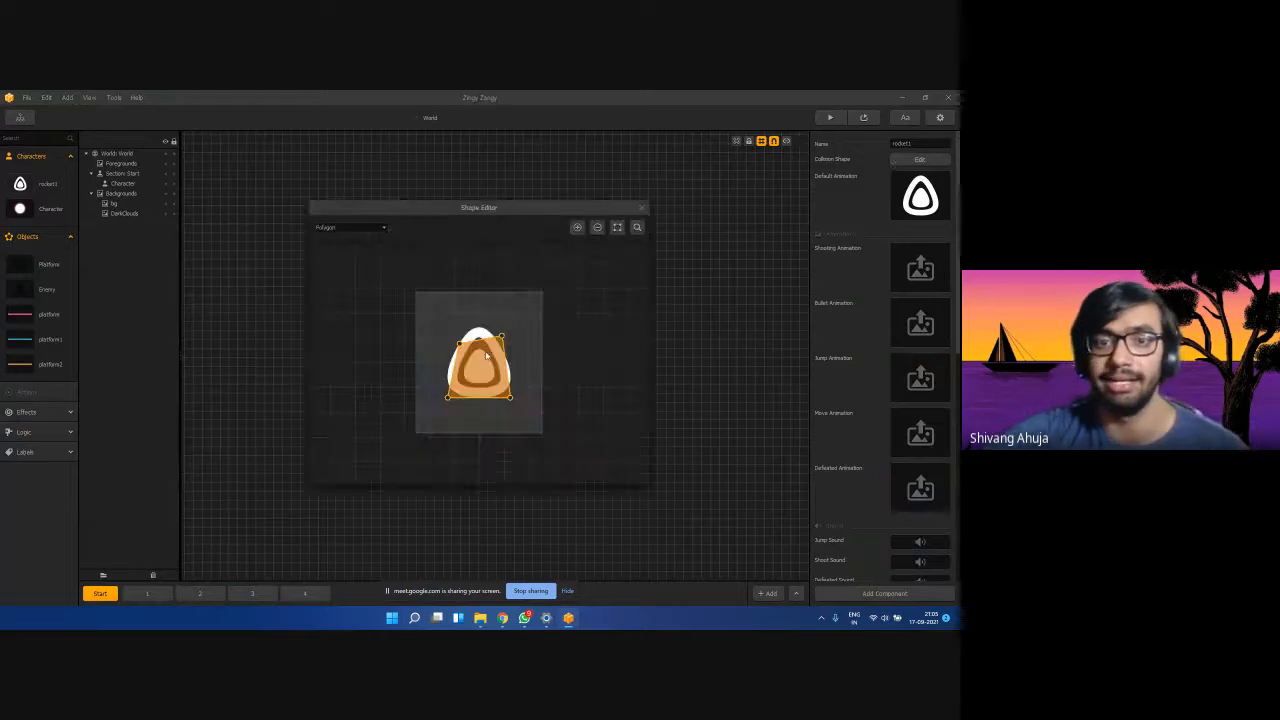
pyautogui.moveTo(459, 346); pyautogui.dragTo(476, 326)
pyautogui.moveTo(449, 371); pyautogui.dragTo(453, 355)
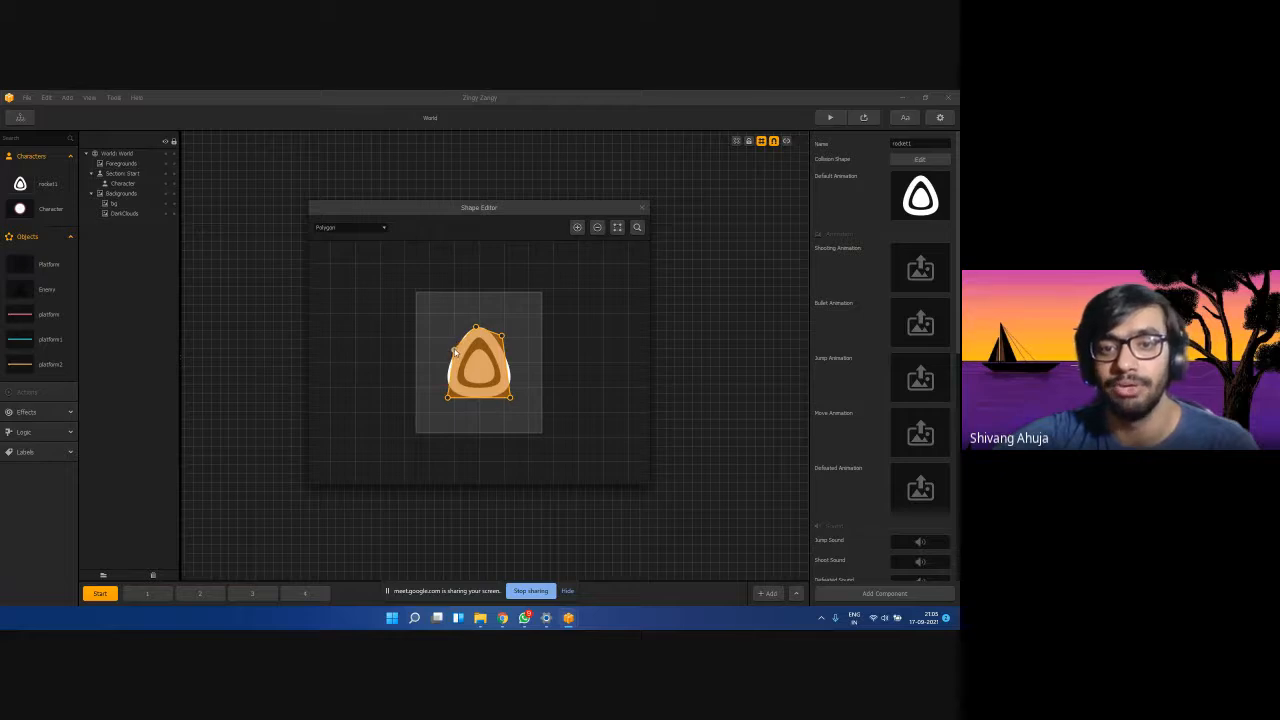
pyautogui.moveTo(501, 338); pyautogui.dragTo(480, 329)
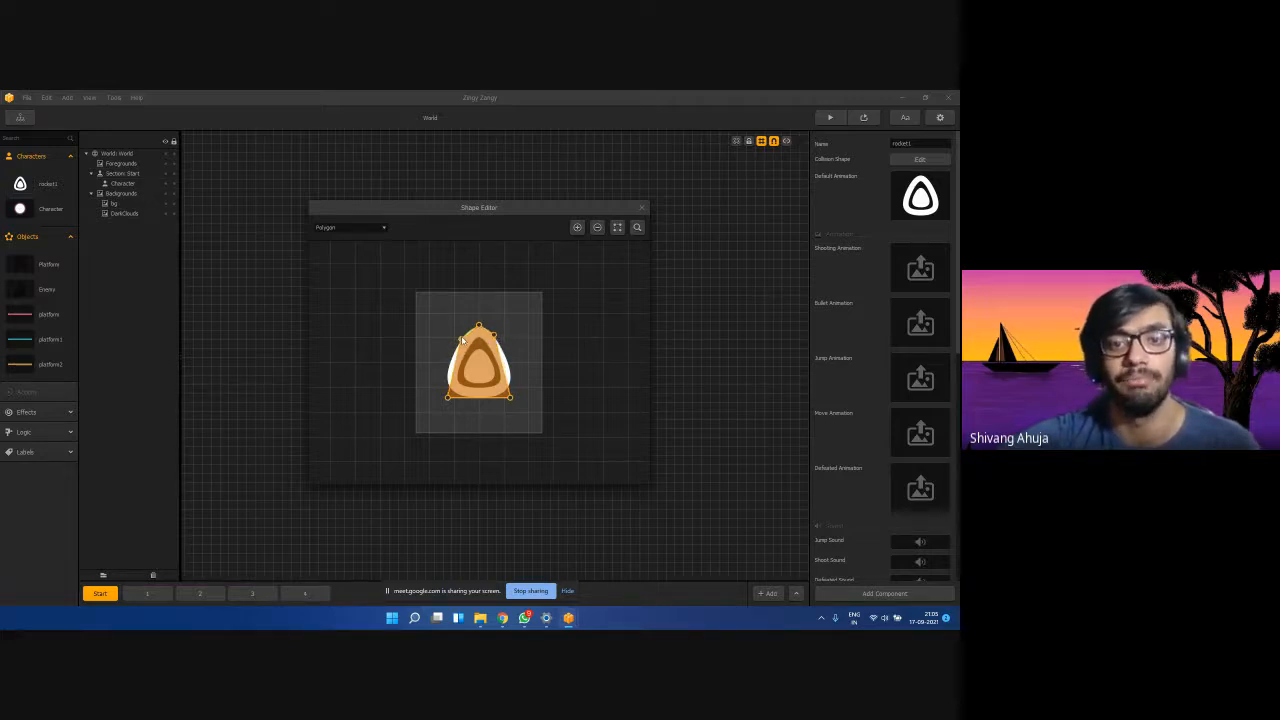
pyautogui.moveTo(447, 399); pyautogui.dragTo(448, 372)
pyautogui.moveTo(510, 399); pyautogui.dragTo(480, 400)
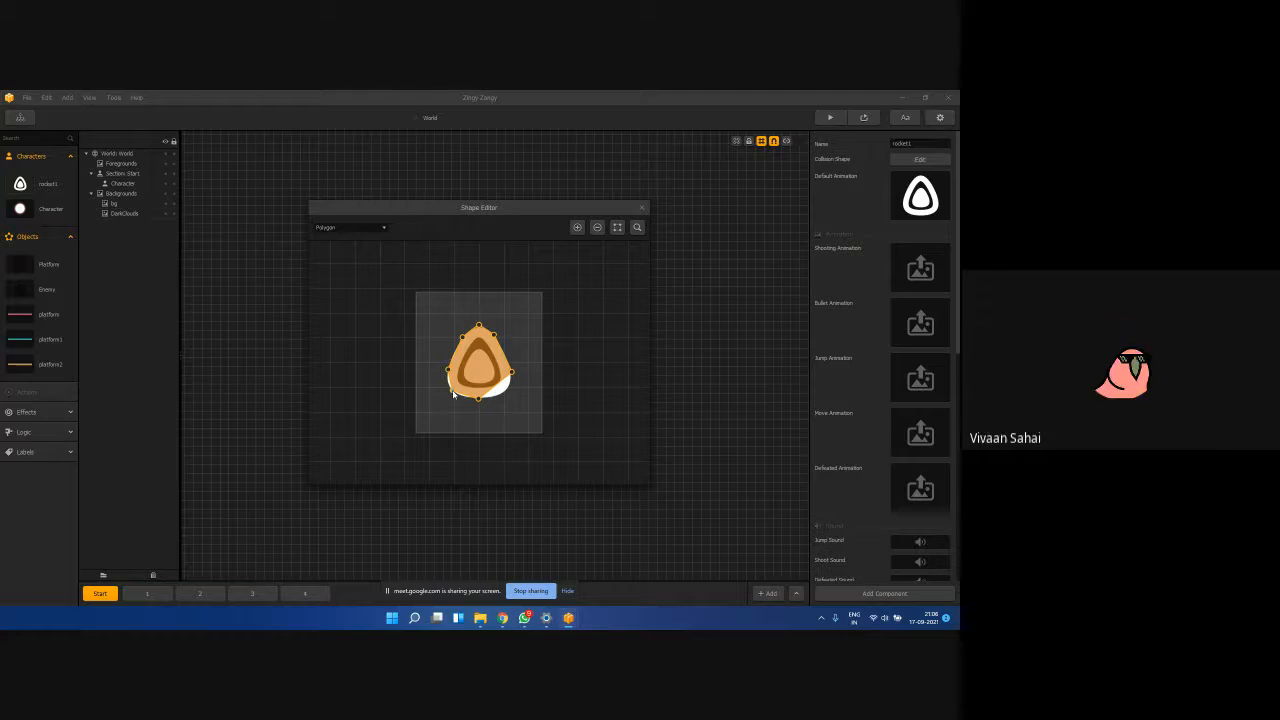
# Add a polygon point, adjust the bottom vertex, and keep the shape type as Polygon.
pyautogui.click(577, 227)
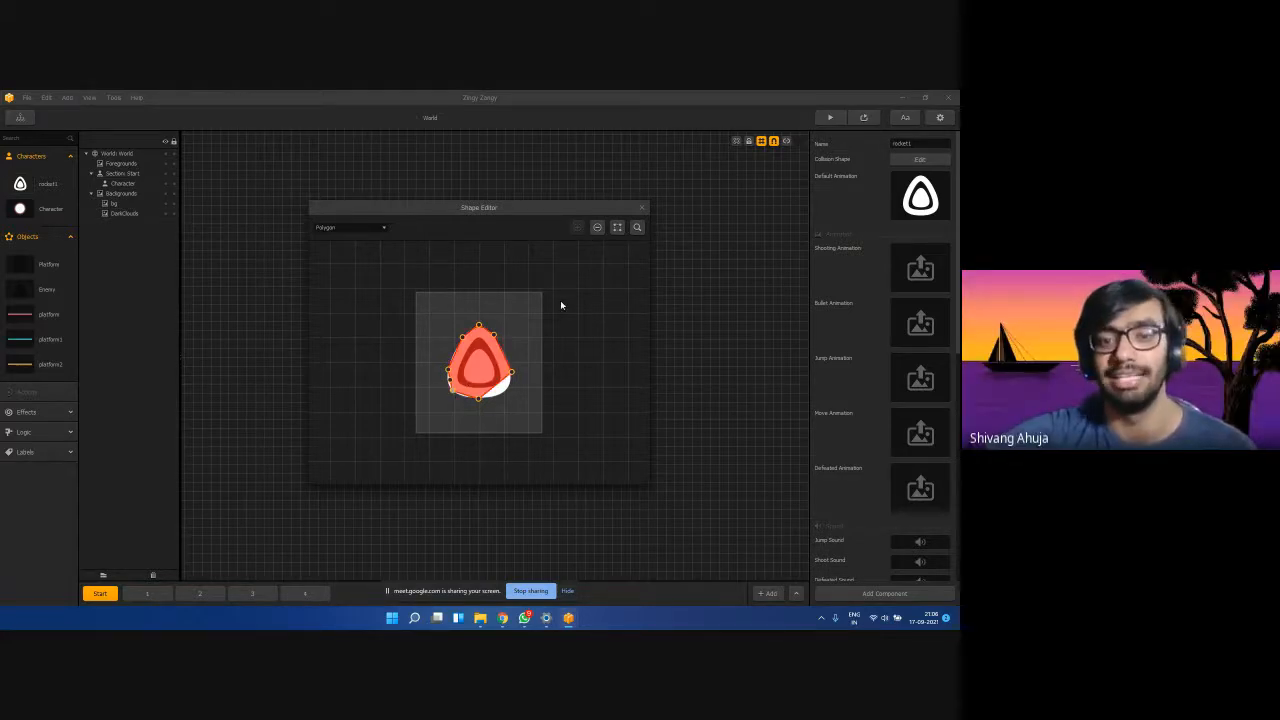
pyautogui.moveTo(478, 398); pyautogui.dragTo(449, 393)
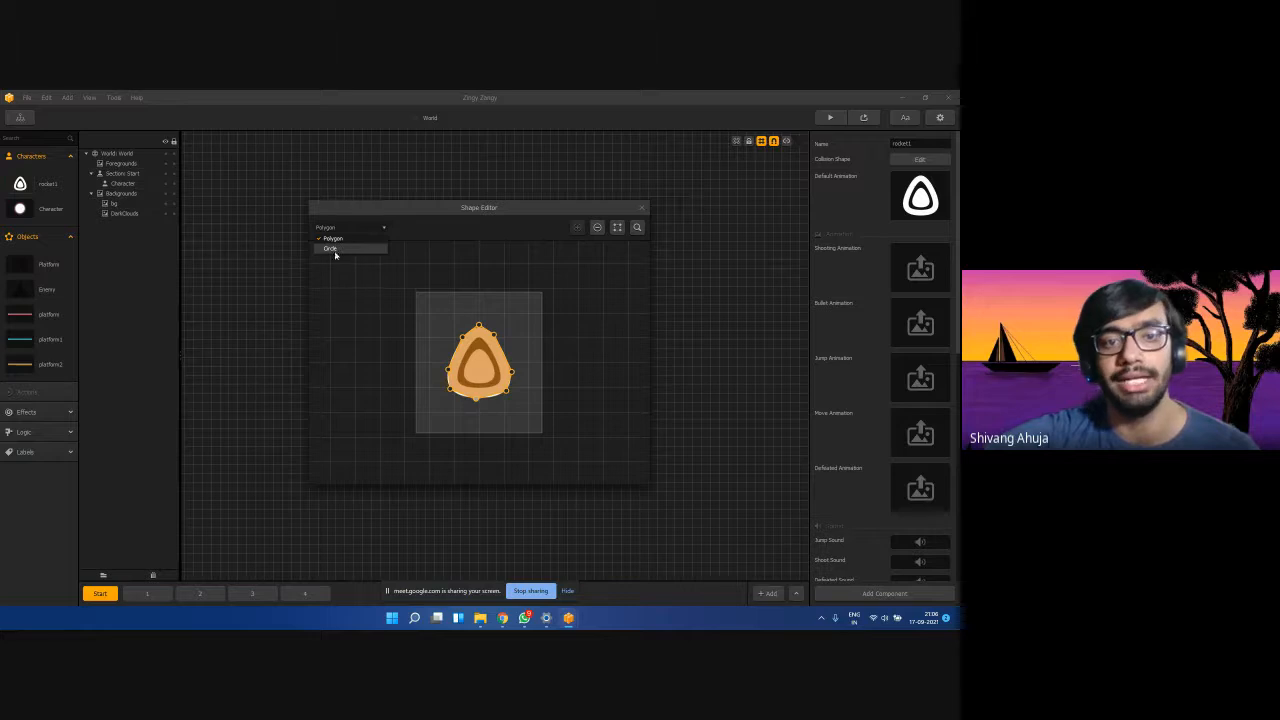
pyautogui.click(345, 309)
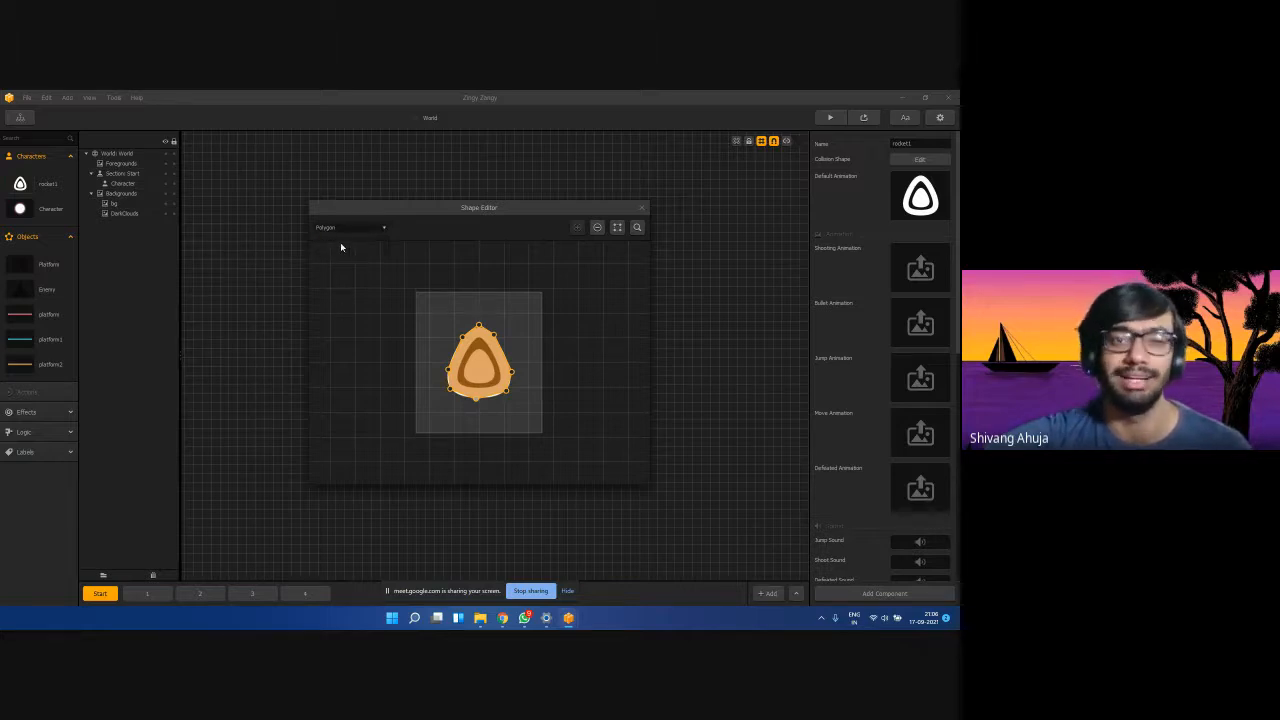
pyautogui.click(340, 230)
pyautogui.click(330, 271)
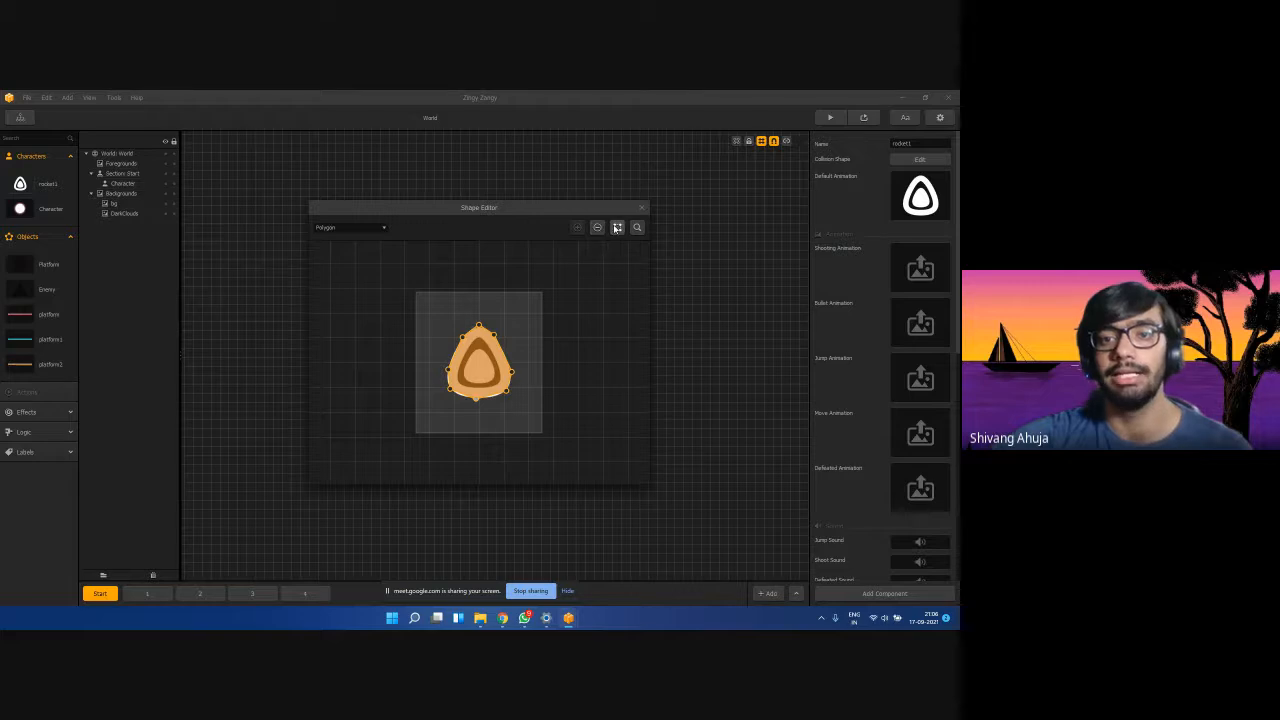
# Close the Shape Editor, keeping rocket1's traced collision polygon.
pyautogui.click(642, 210)
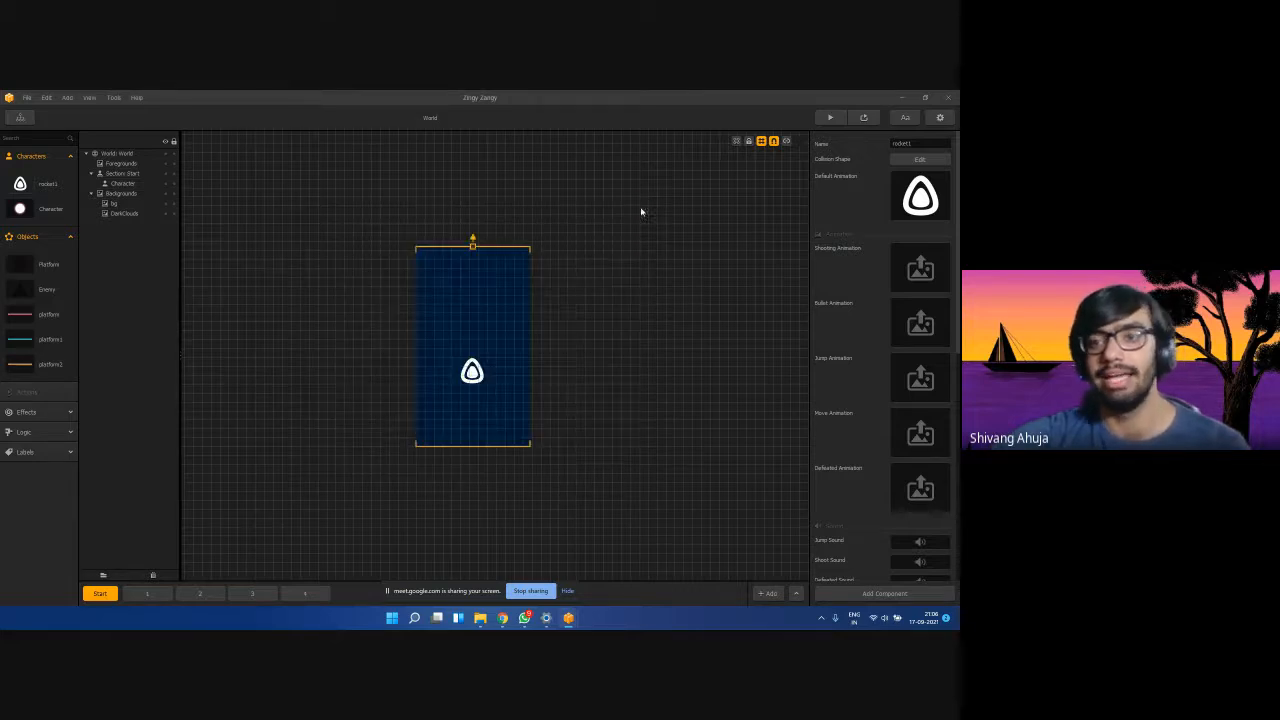
pyautogui.click(920, 159)
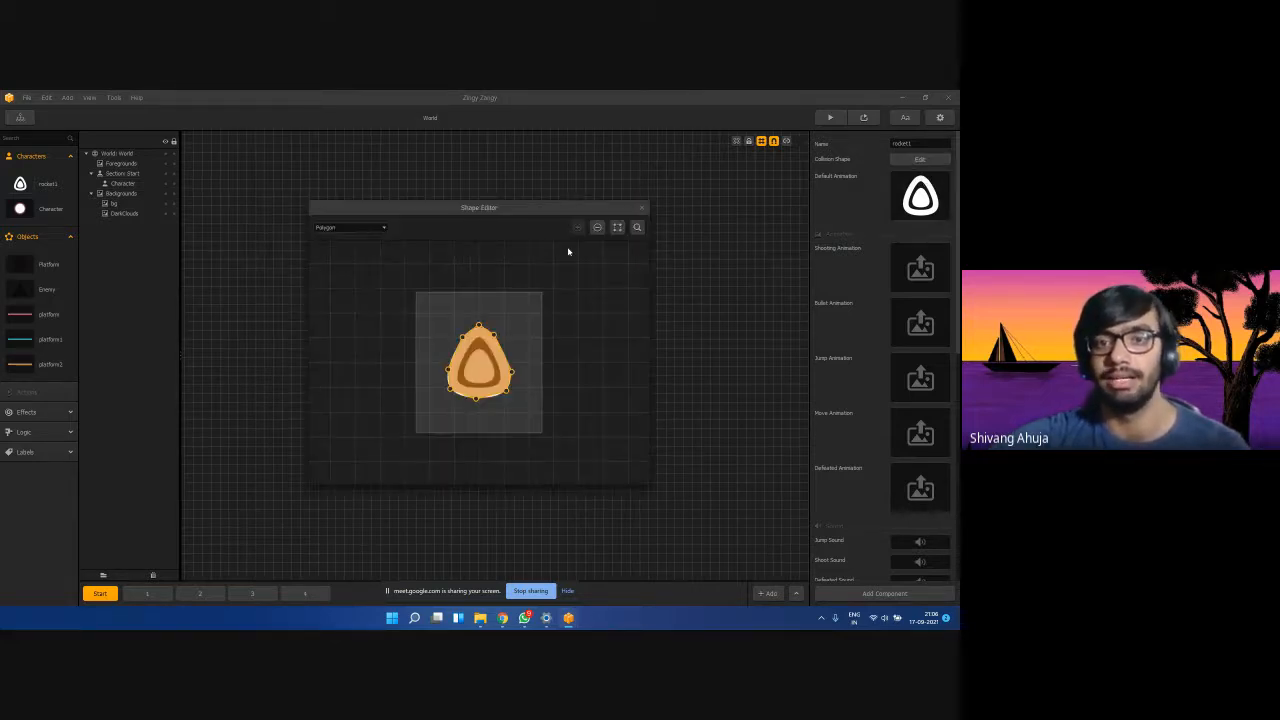
pyautogui.click(641, 208)
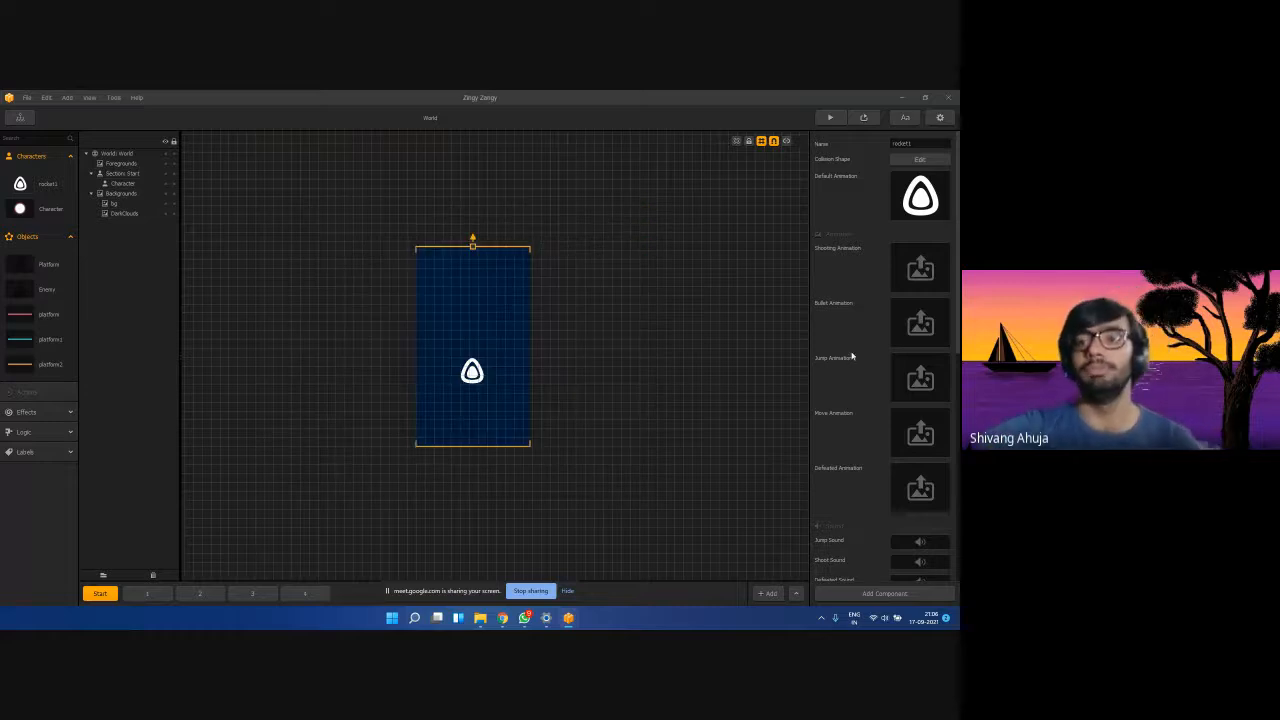
# Enable Auto Tilt for the rocket1 character.
pyautogui.scroll(-1, 845, 337)
pyautogui.scroll(1, 843, 338)
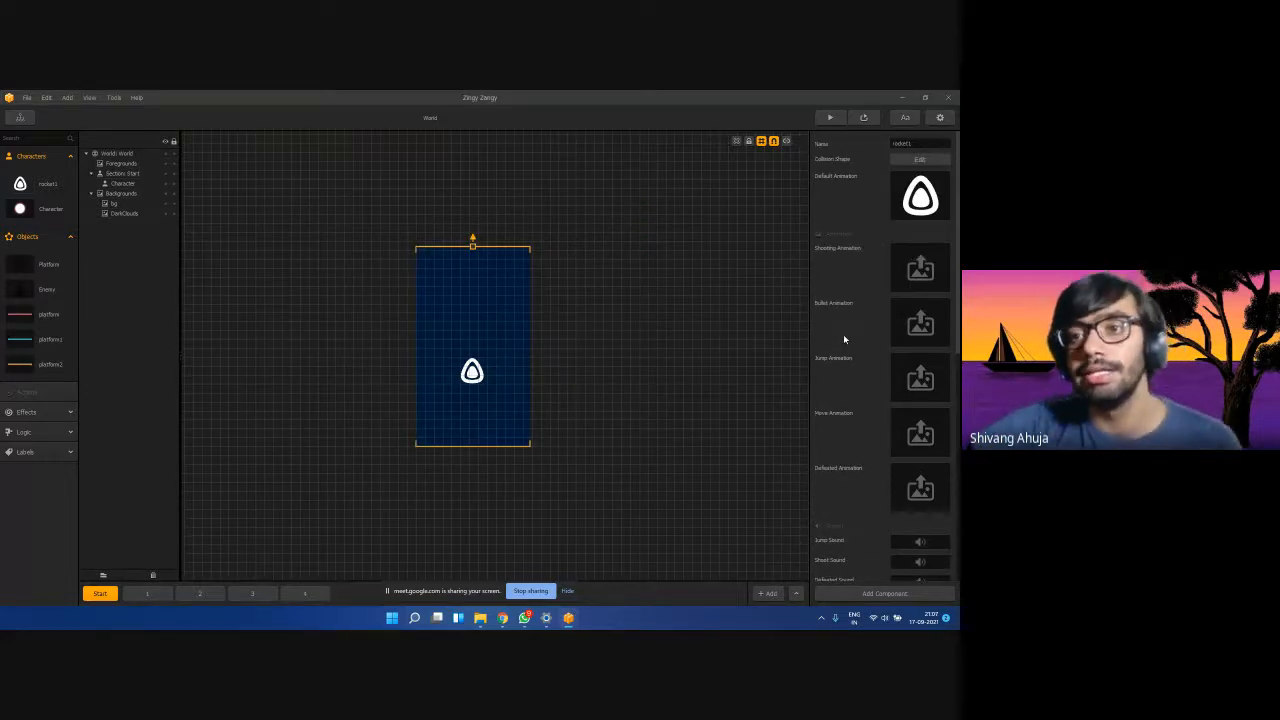
pyautogui.scroll(-3, 843, 334)
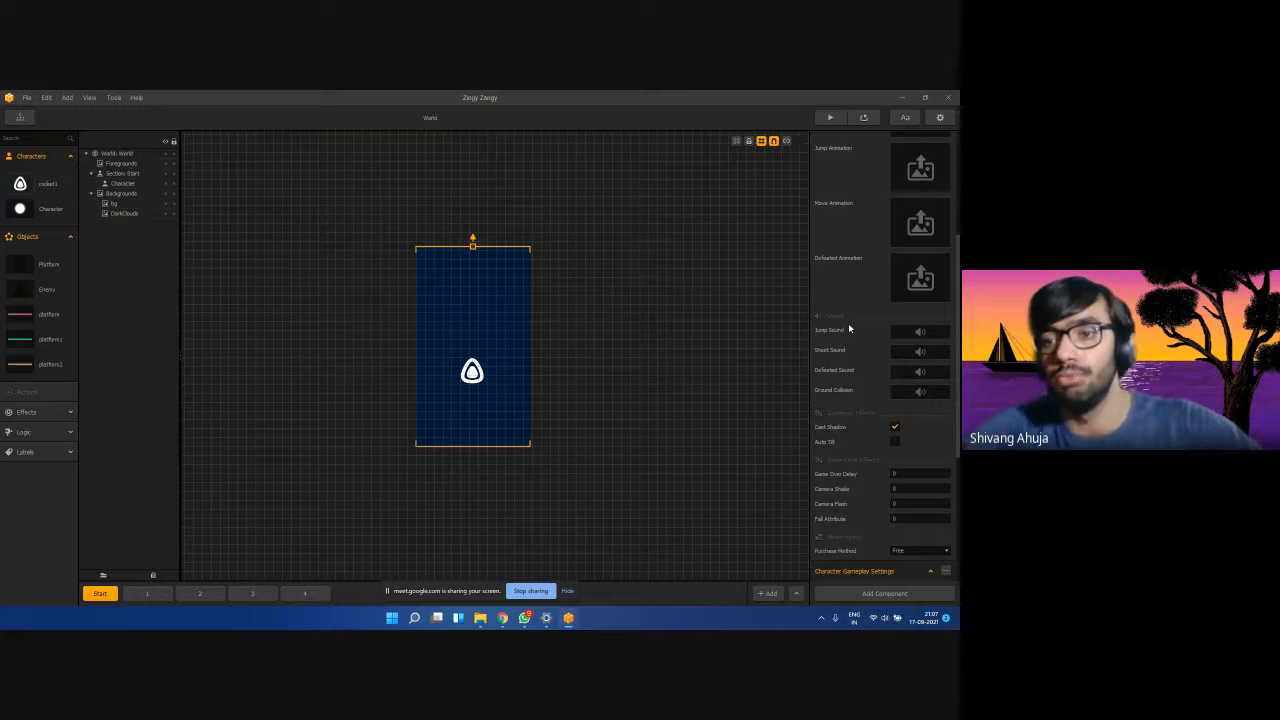
pyautogui.scroll(-2, 848, 323)
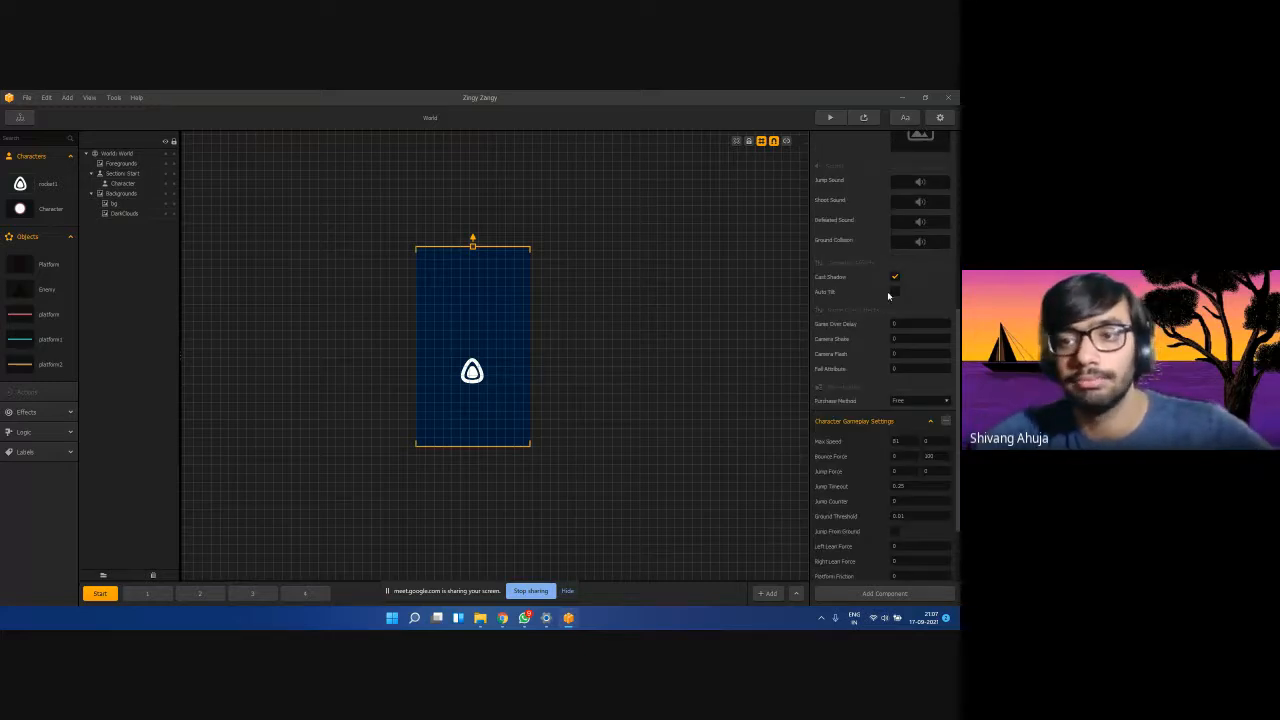
pyautogui.scroll(-2, 840, 315)
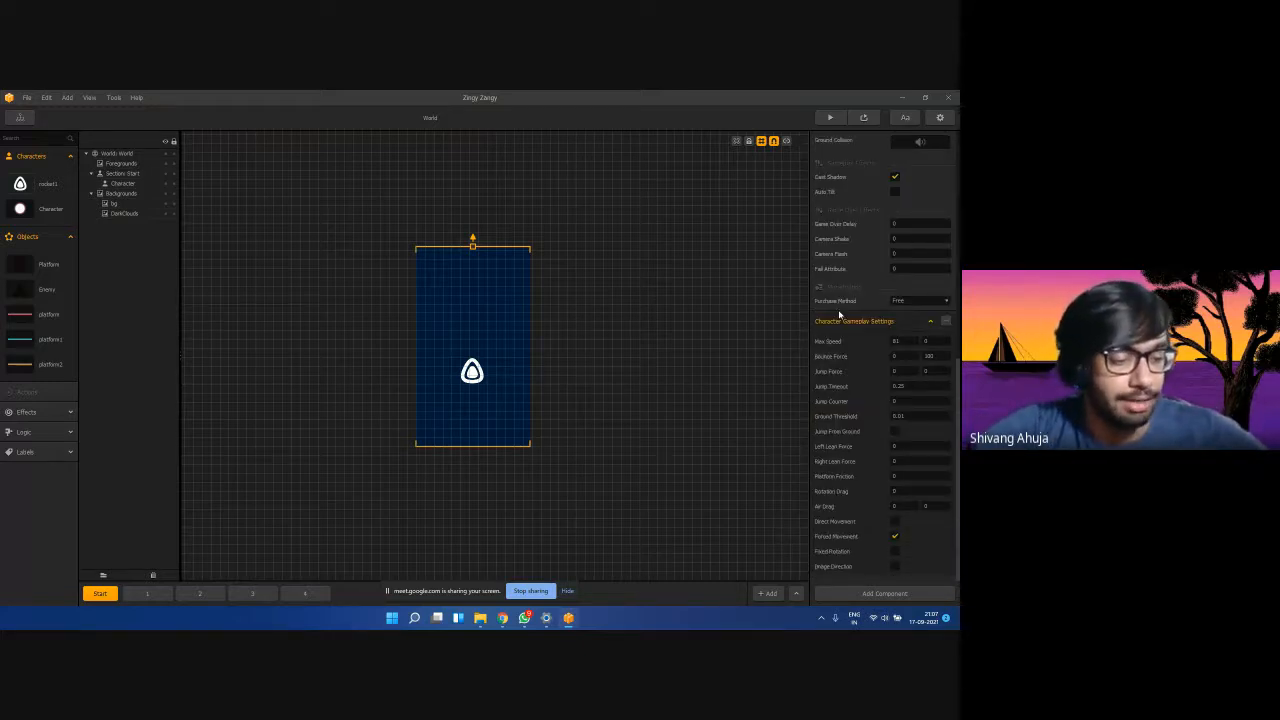
pyautogui.scroll(1, 850, 290)
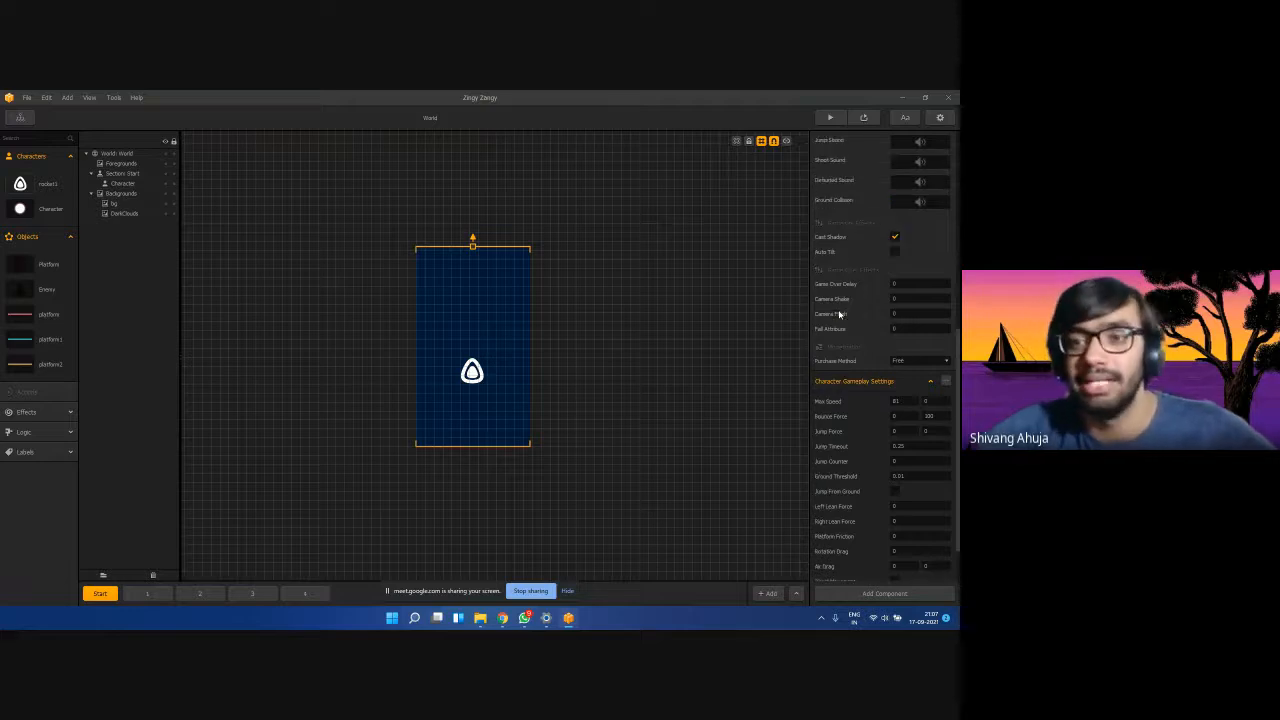
pyautogui.click(895, 251)
# Set Game Over Delay 1, Camera Shake 1, Camera Flash 0.5 and Fall Attribute 1.
pyautogui.scroll(-1, 835, 290)
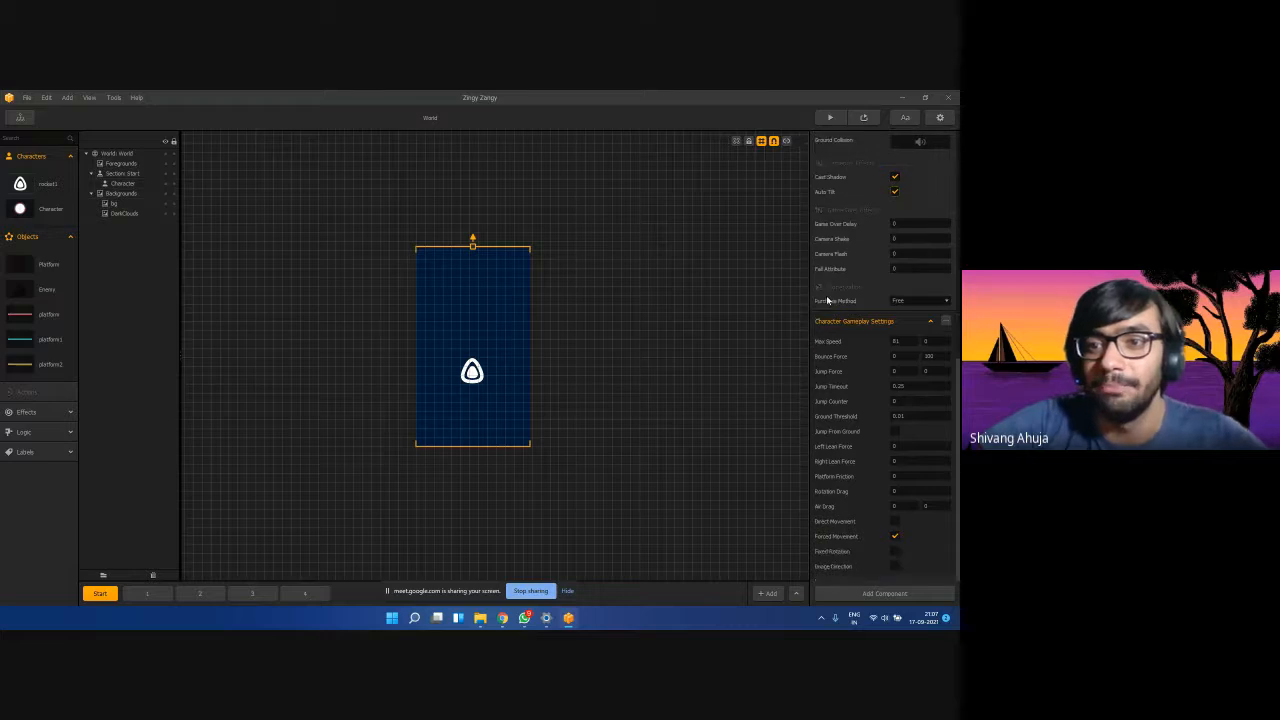
pyautogui.click(908, 224)
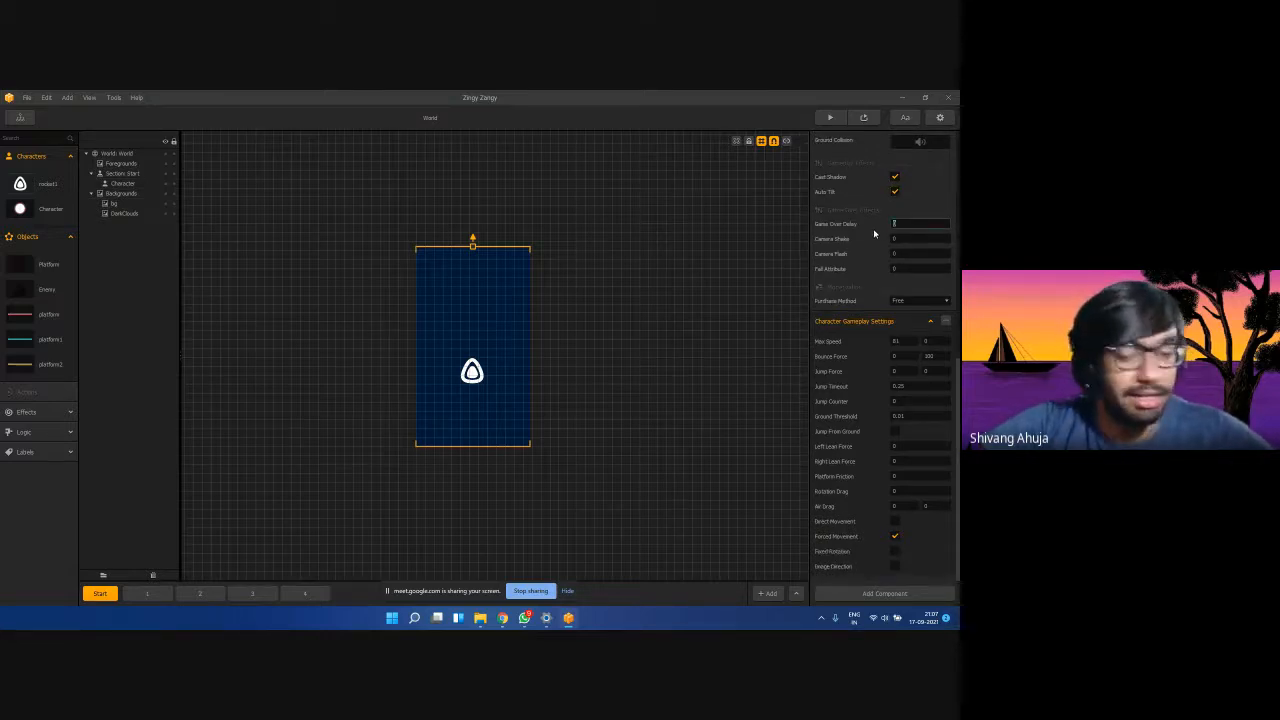
pyautogui.write('1')
pyautogui.click(907, 237)
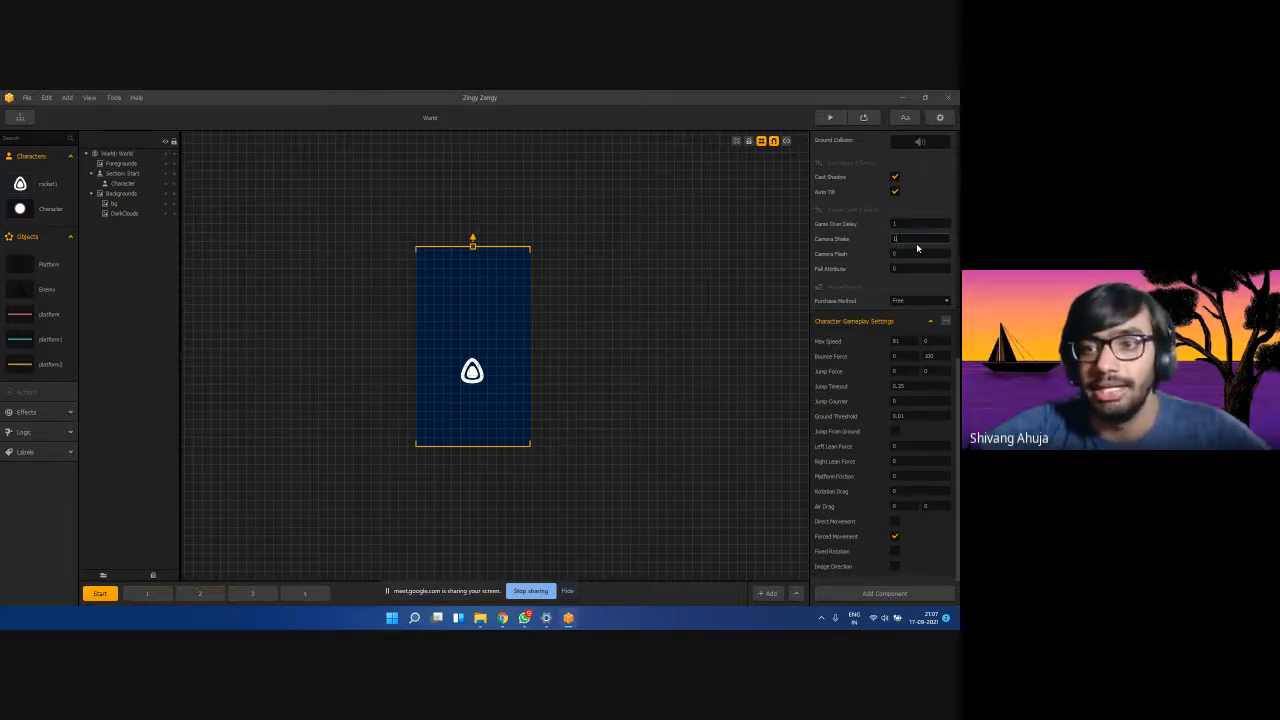
pyautogui.click(910, 253)
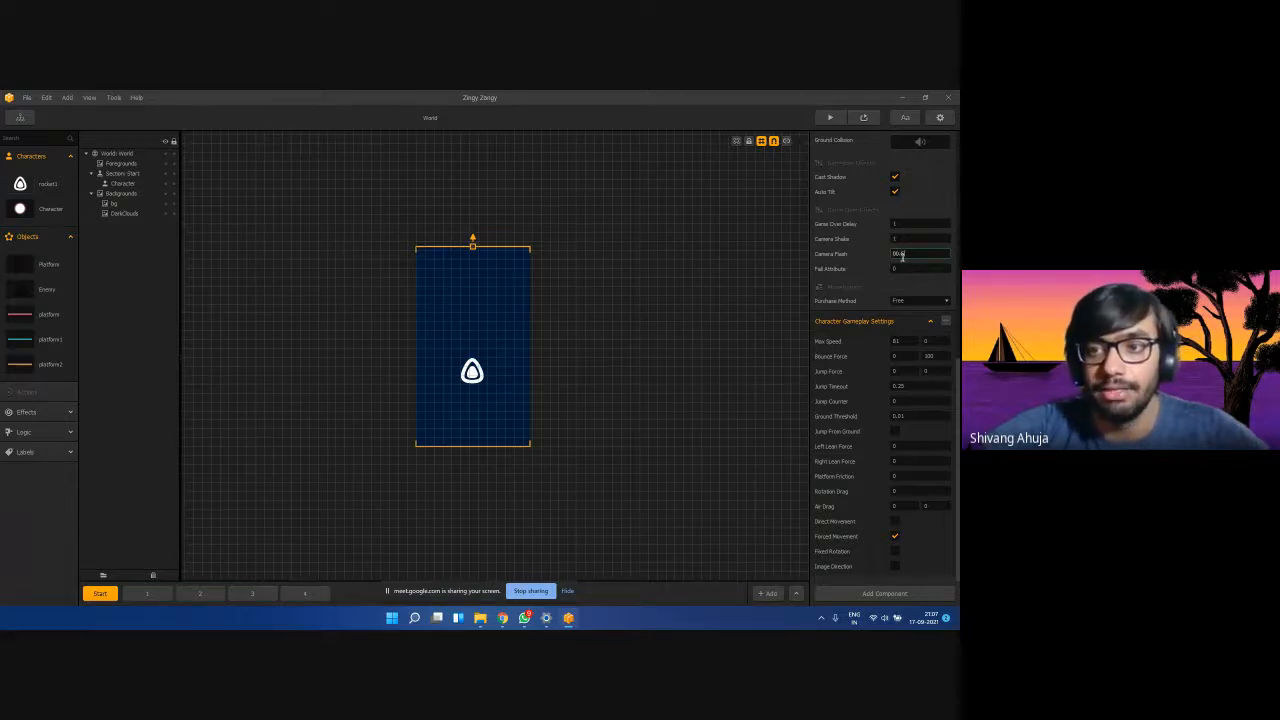
pyautogui.click(896, 253)
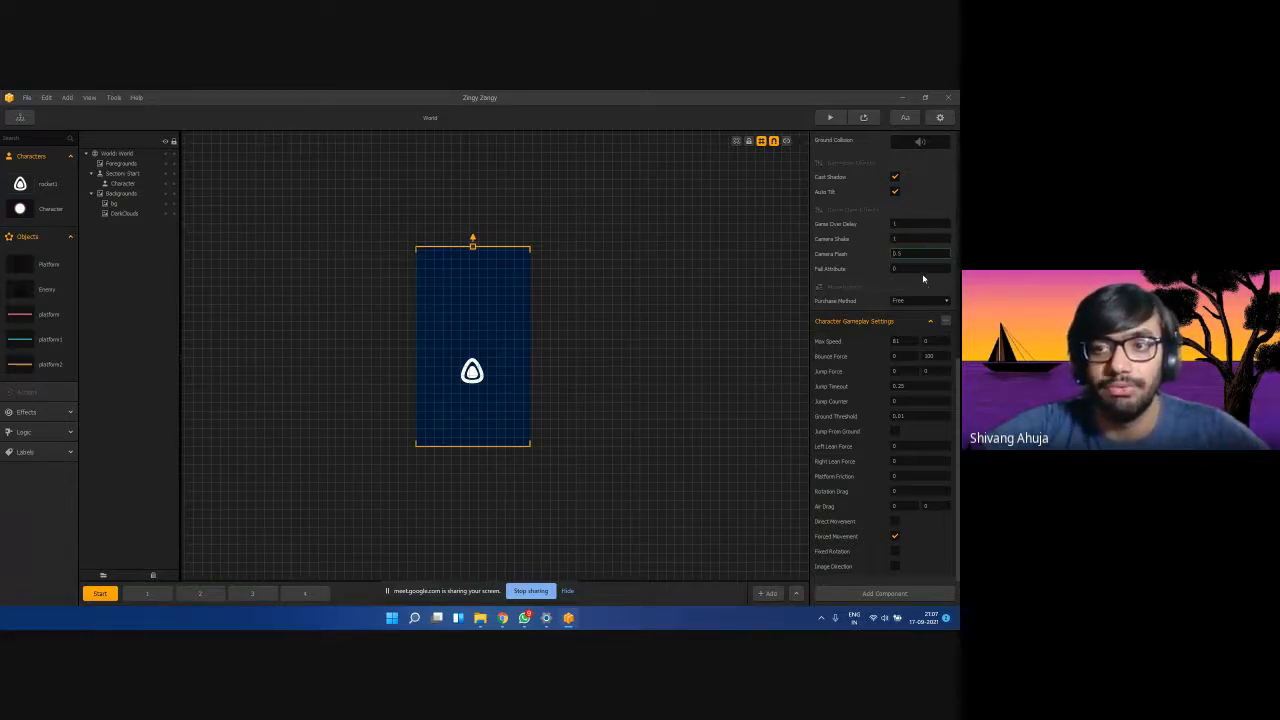
pyautogui.click(920, 268)
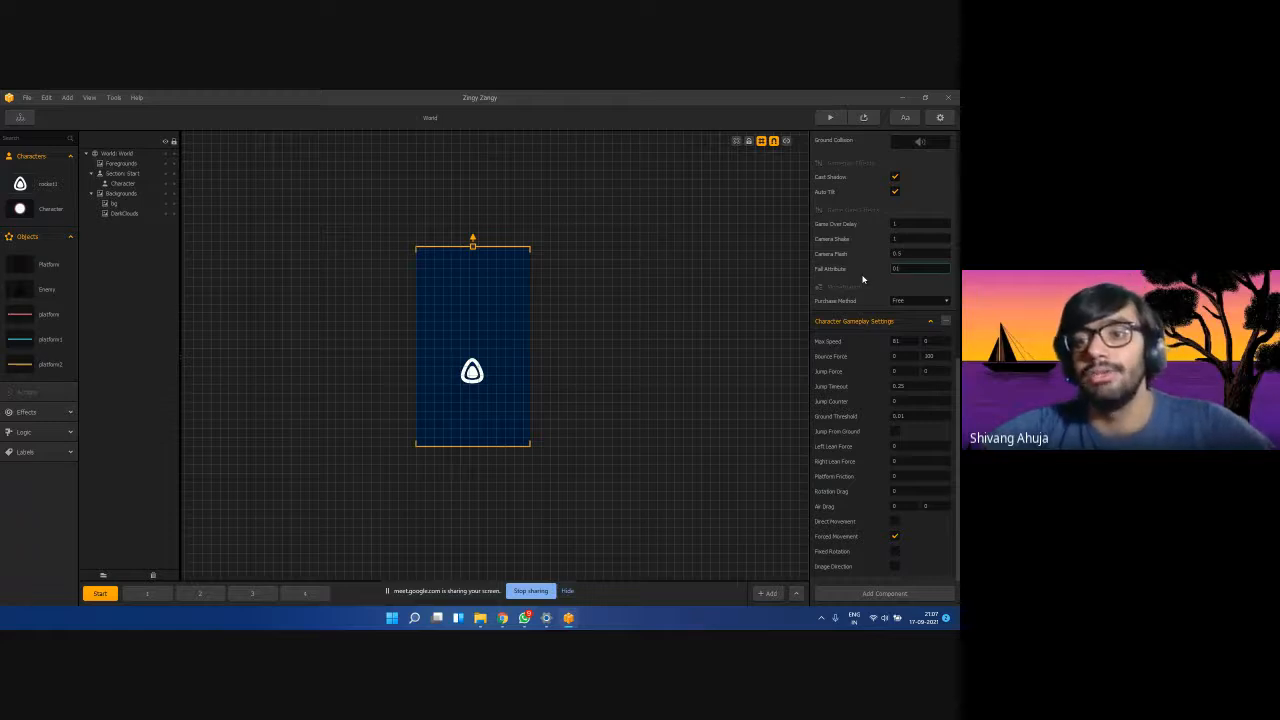
pyautogui.scroll(1, 862, 277)
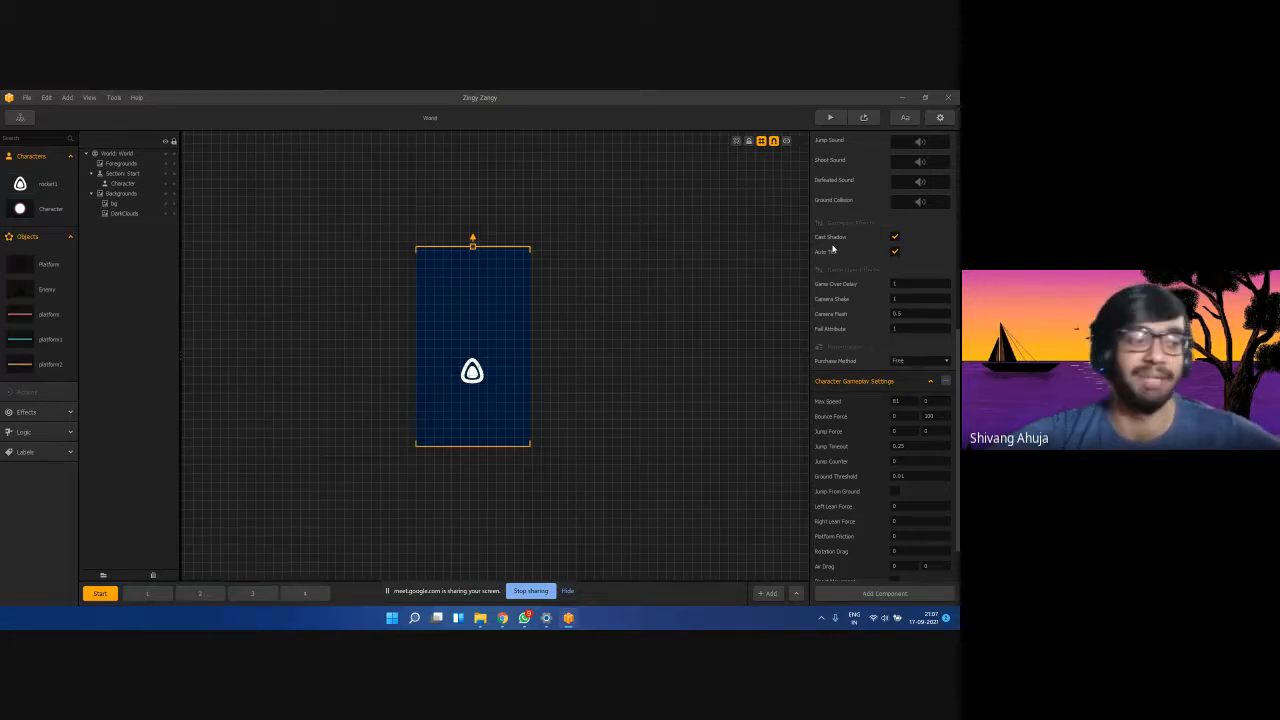
pyautogui.scroll(-2, 828, 270)
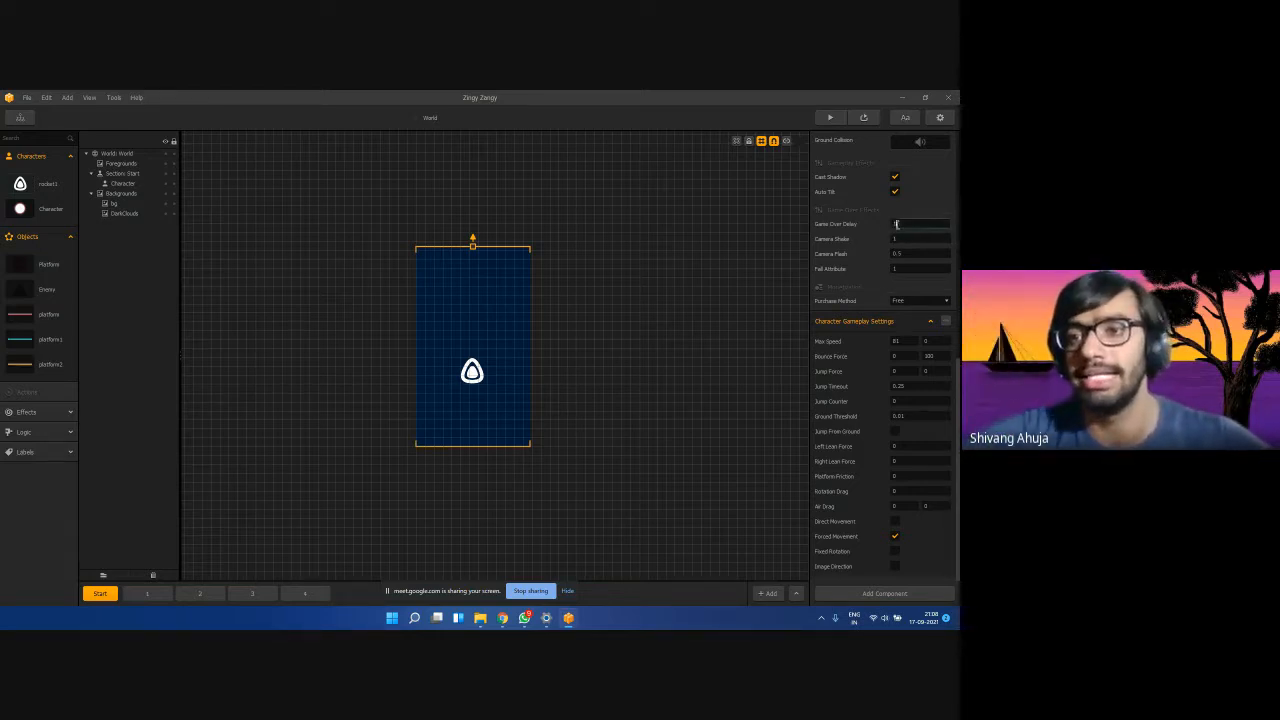
pyautogui.click(900, 238)
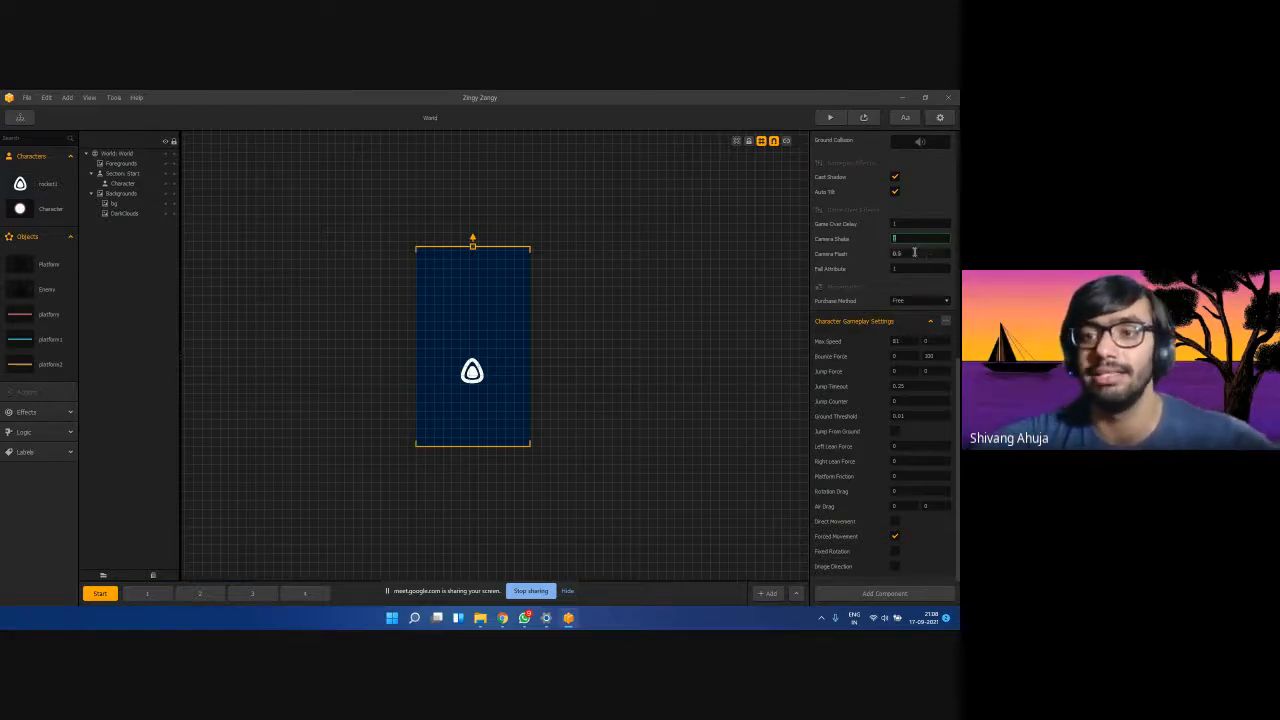
pyautogui.click(861, 265)
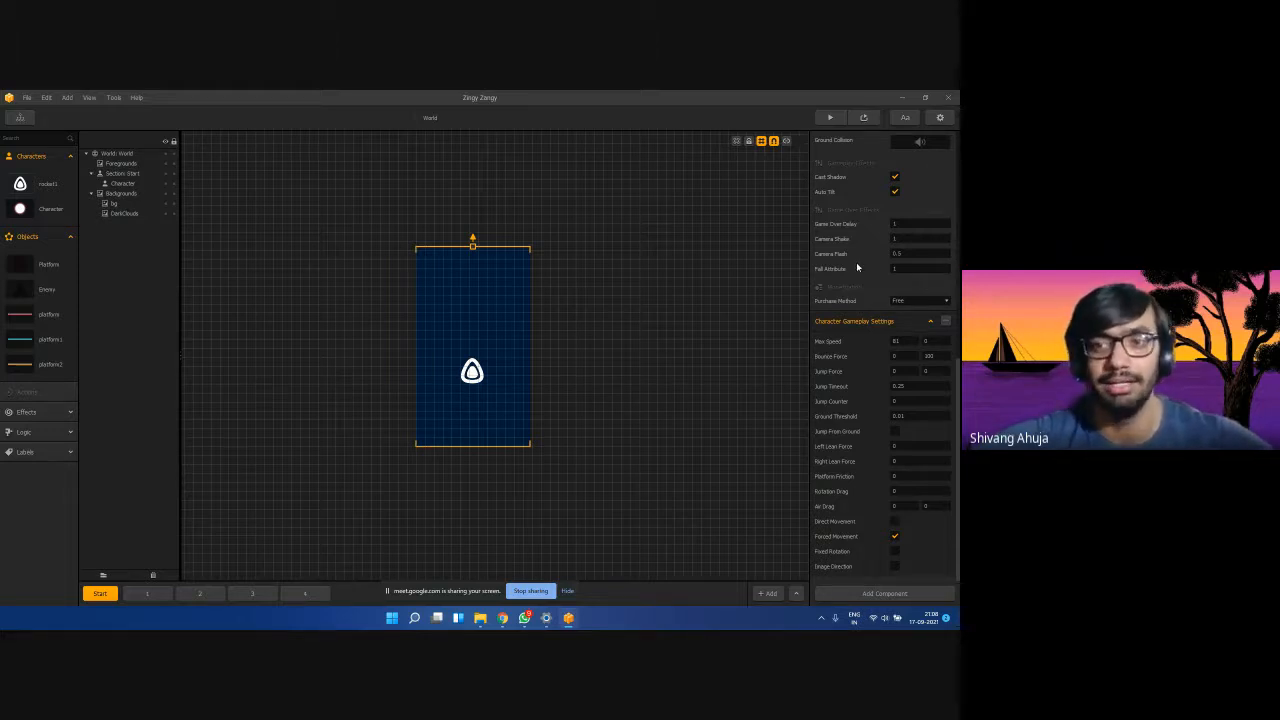
# Set rocket1's Max Speed to 40 by 40.
pyautogui.moveTo(908, 341); pyautogui.dragTo(898, 341)
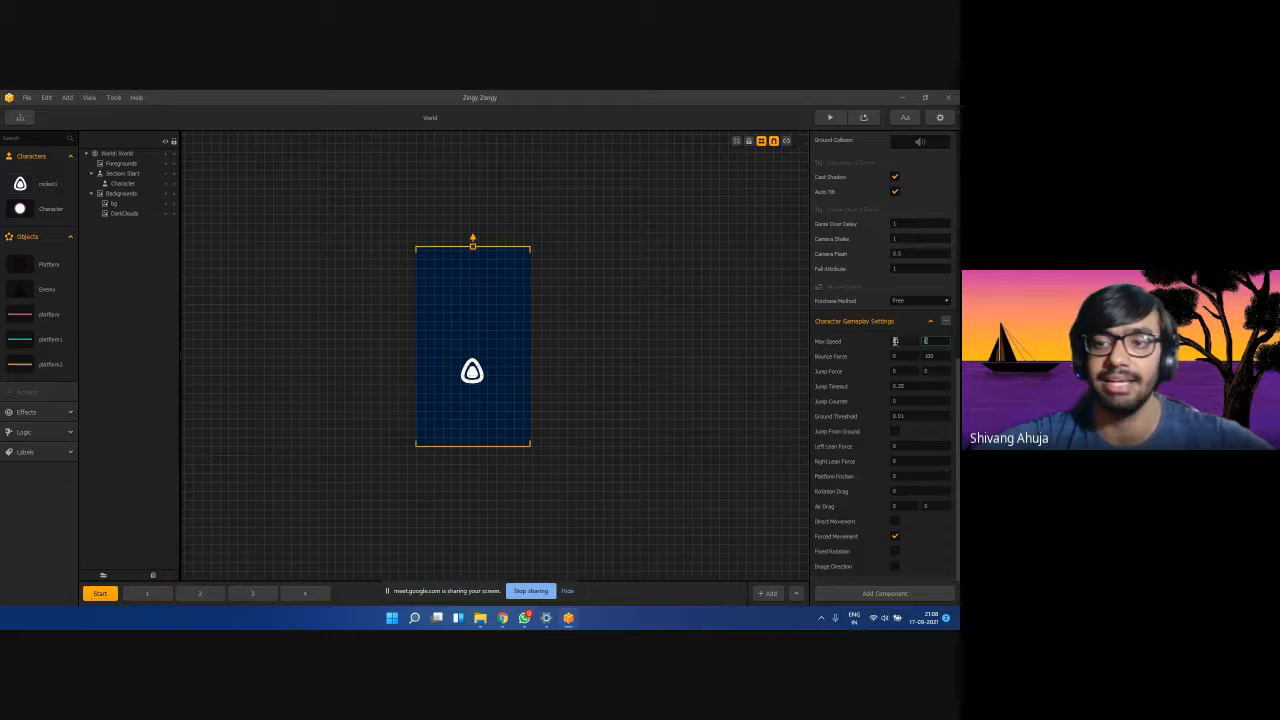
pyautogui.moveTo(895, 341); pyautogui.dragTo(870, 342)
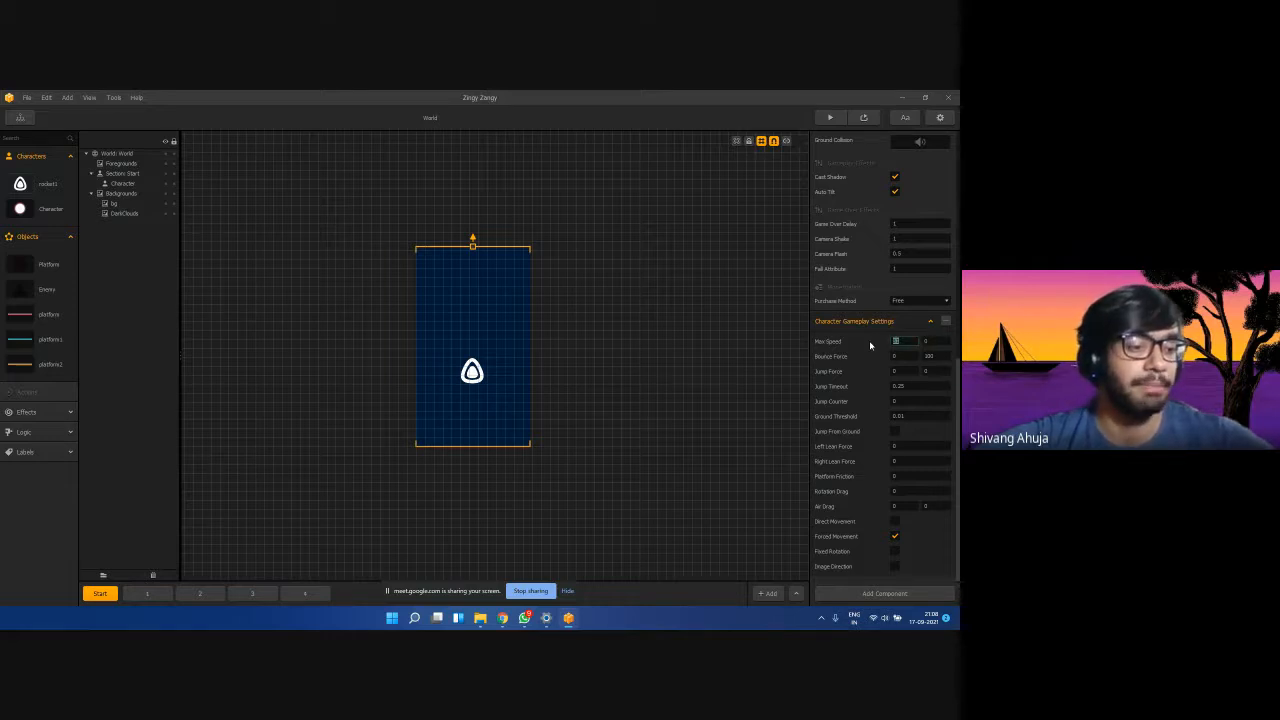
pyautogui.write('40')
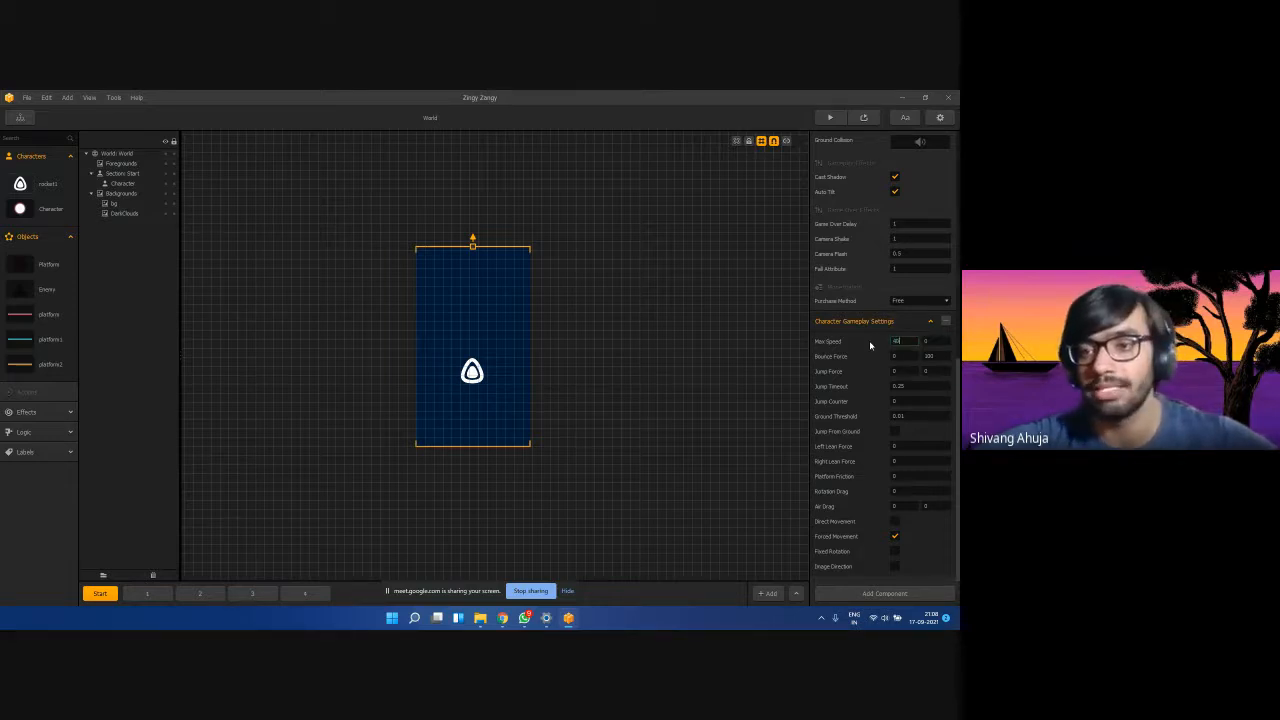
pyautogui.moveTo(929, 341); pyautogui.dragTo(907, 343)
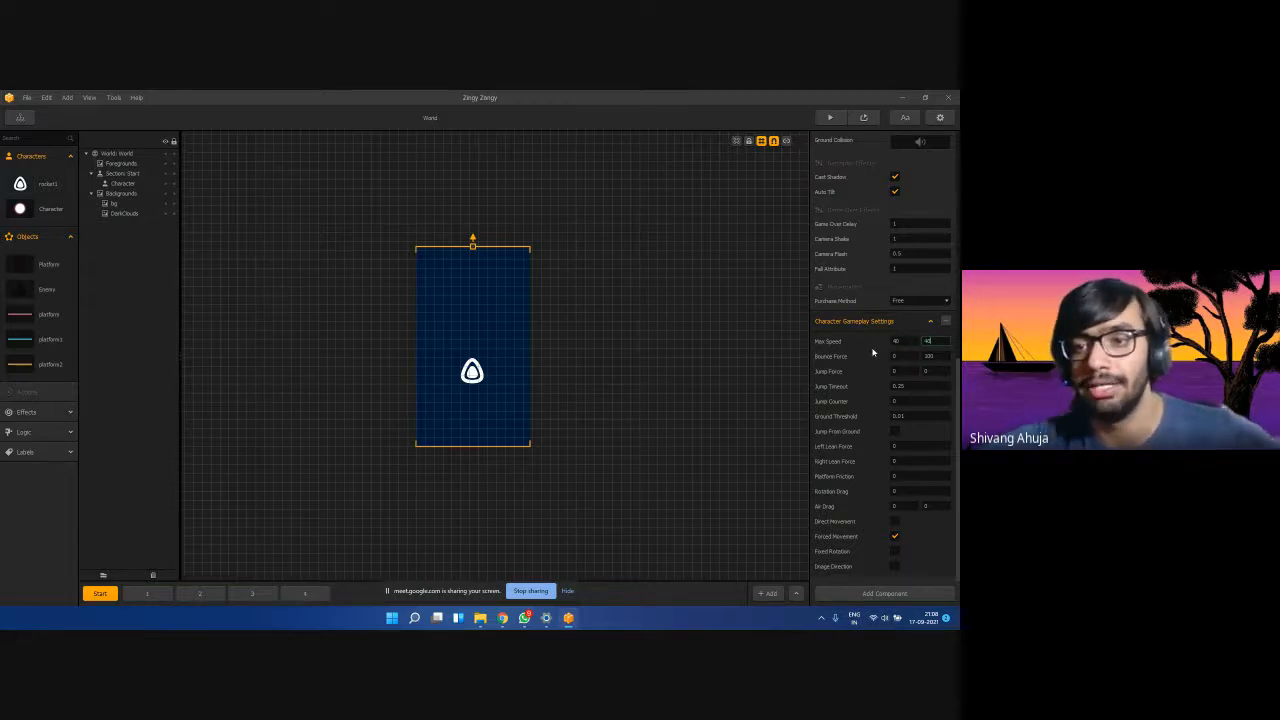
pyautogui.click(873, 352)
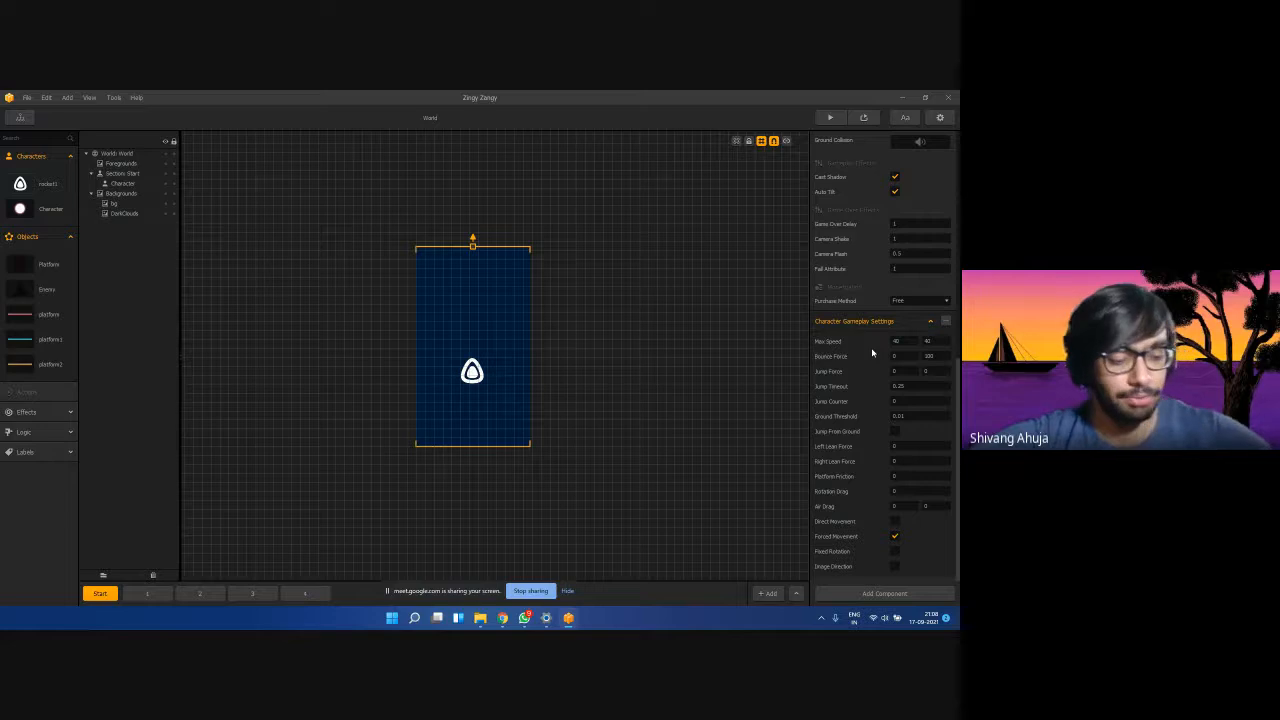
# Set Bounce Force and Jump Timeout to 0.
pyautogui.moveTo(934, 356); pyautogui.dragTo(907, 356)
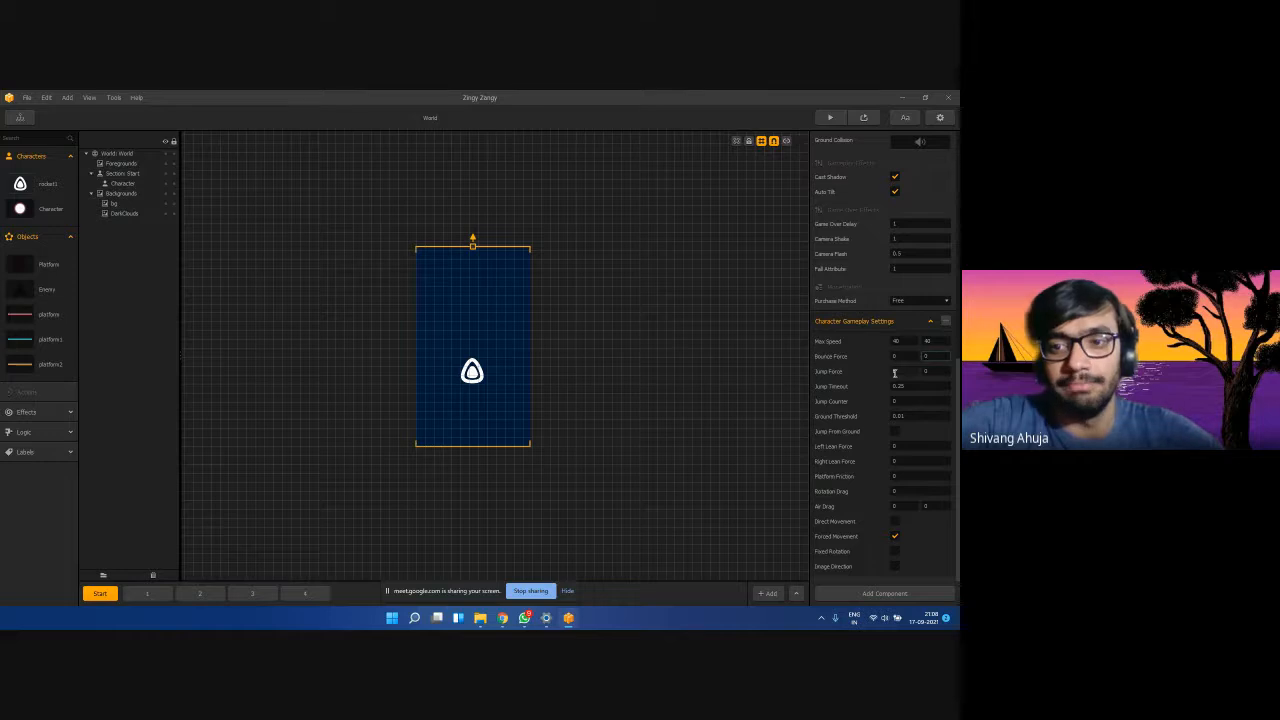
pyautogui.doubleClick(894, 372)
pyautogui.doubleClick(918, 370)
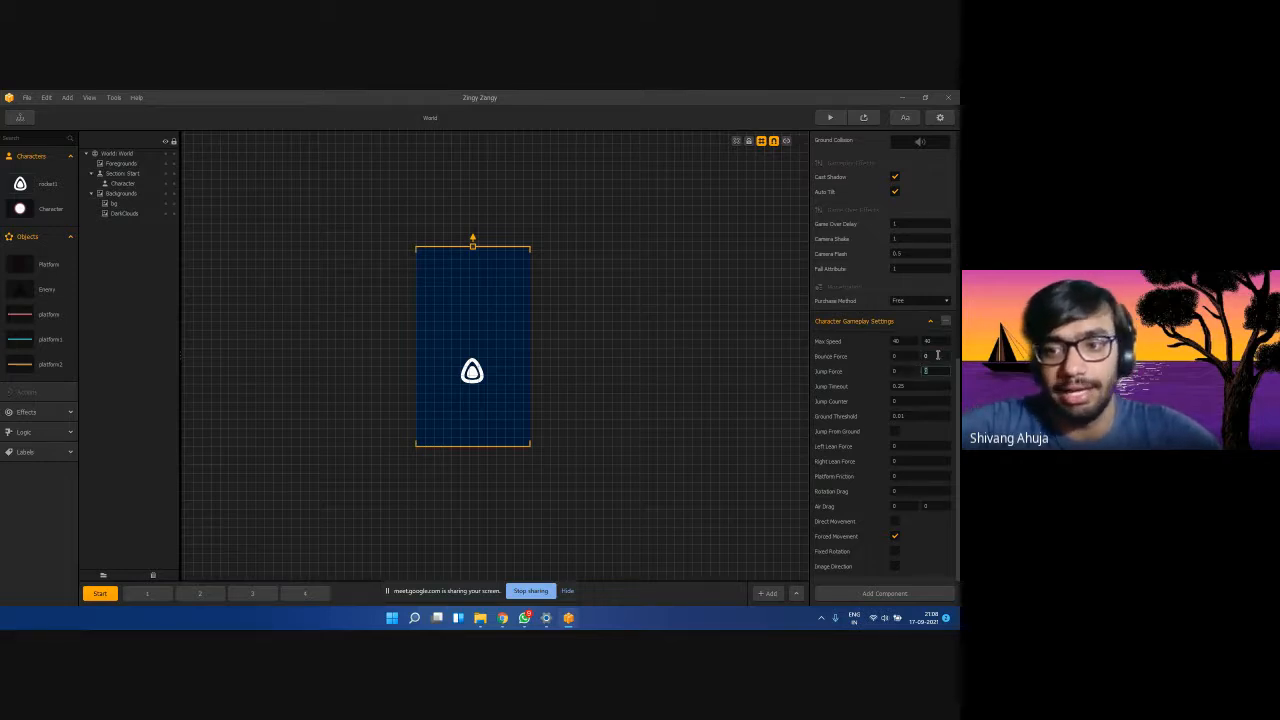
pyautogui.doubleClick(930, 356)
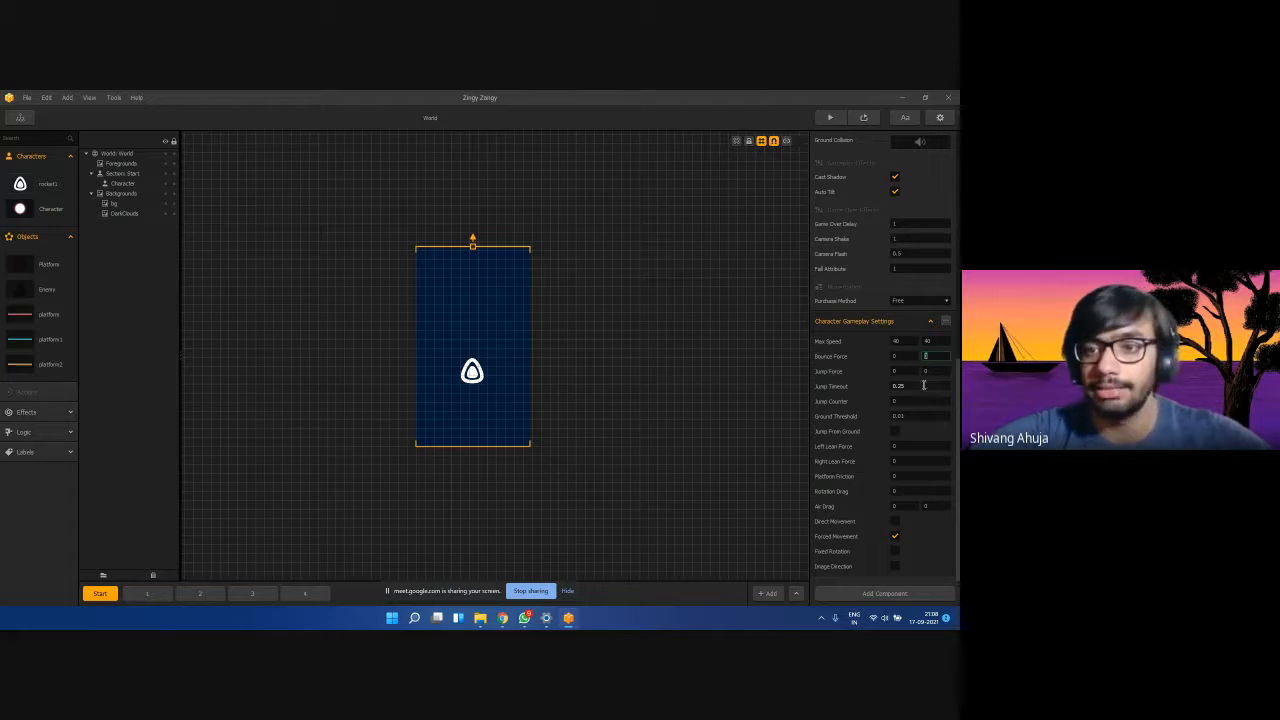
pyautogui.doubleClick(923, 385)
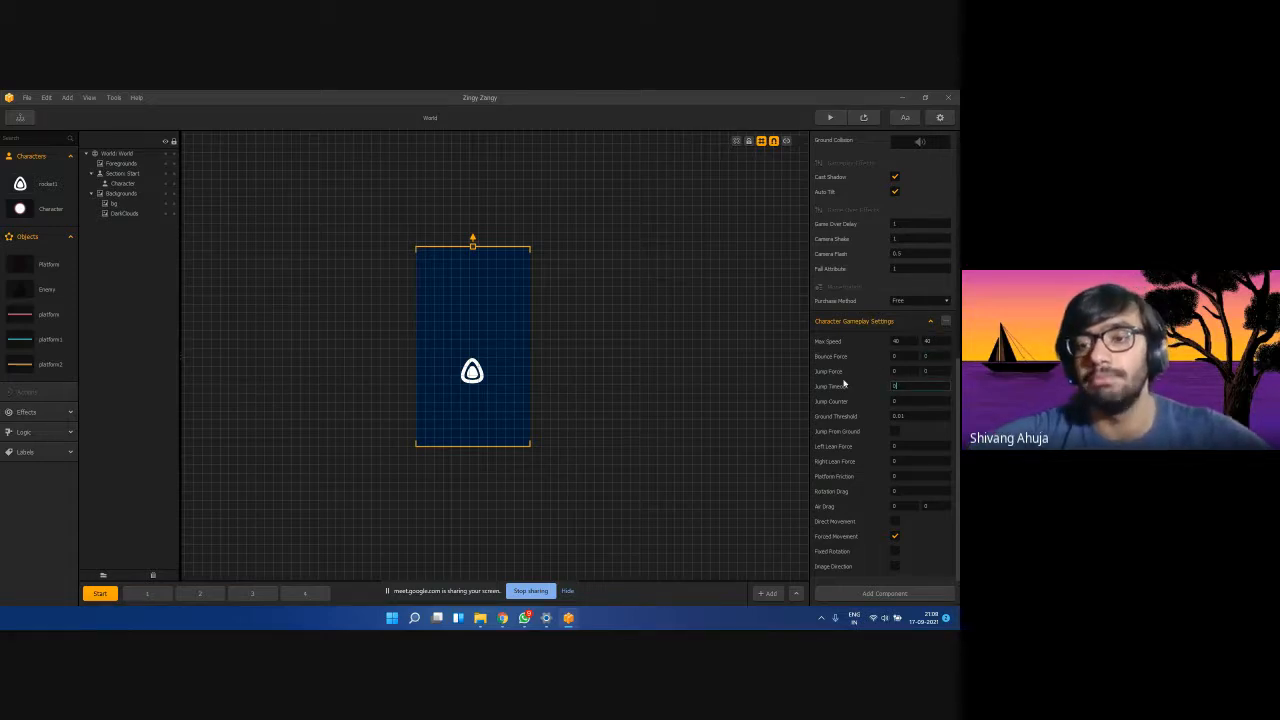
pyautogui.press('Return')
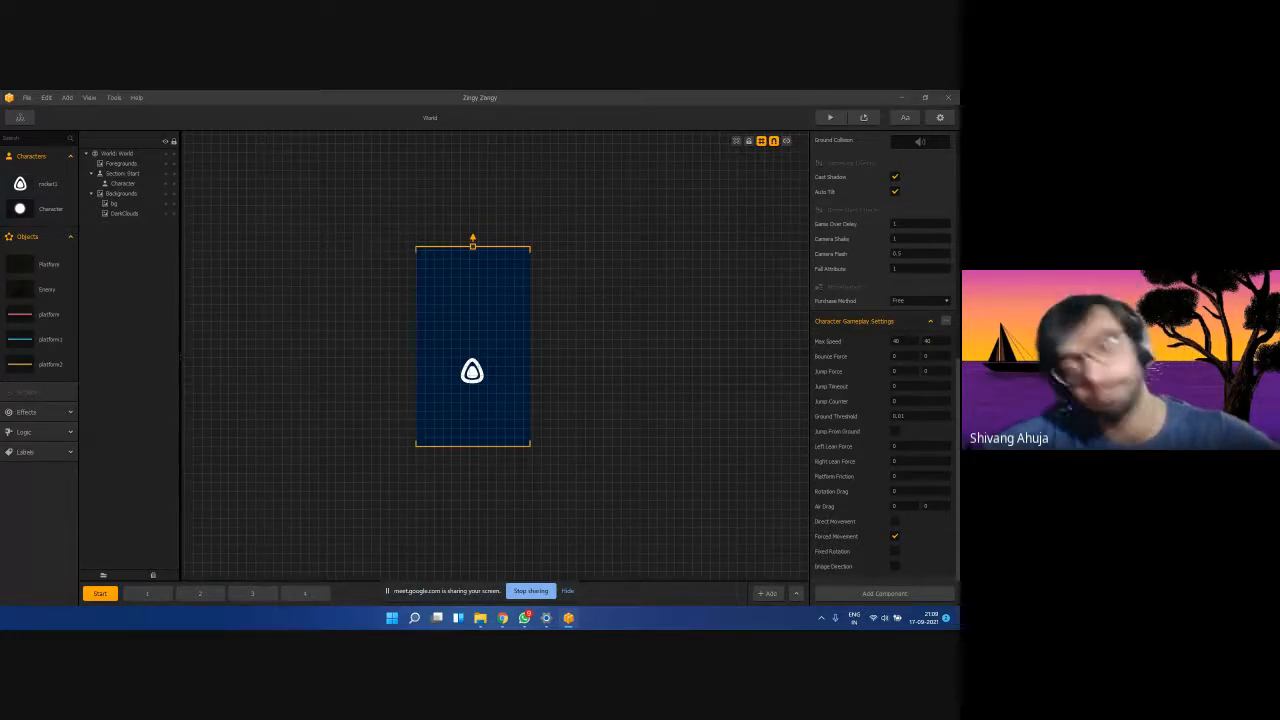
# Set Ground Threshold to 0.05 and Rotation Drag to 100.
pyautogui.click(922, 414)
pyautogui.write('0.0')
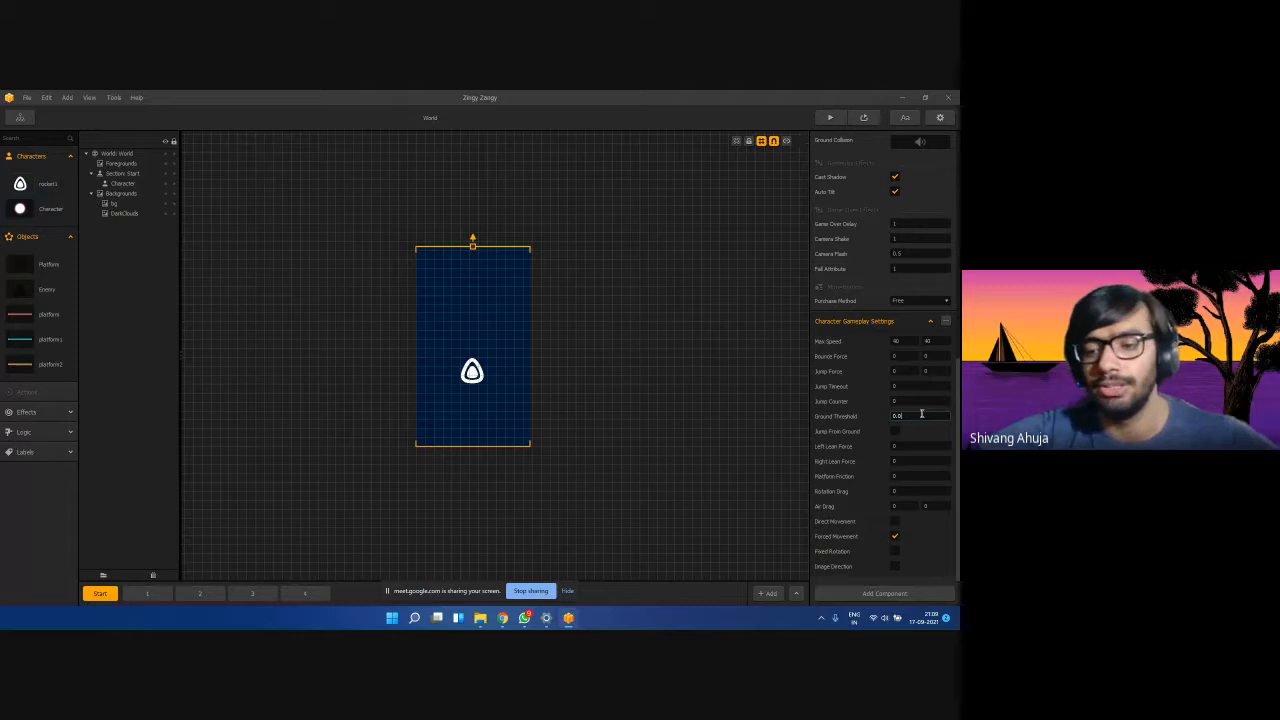
pyautogui.press('Return')
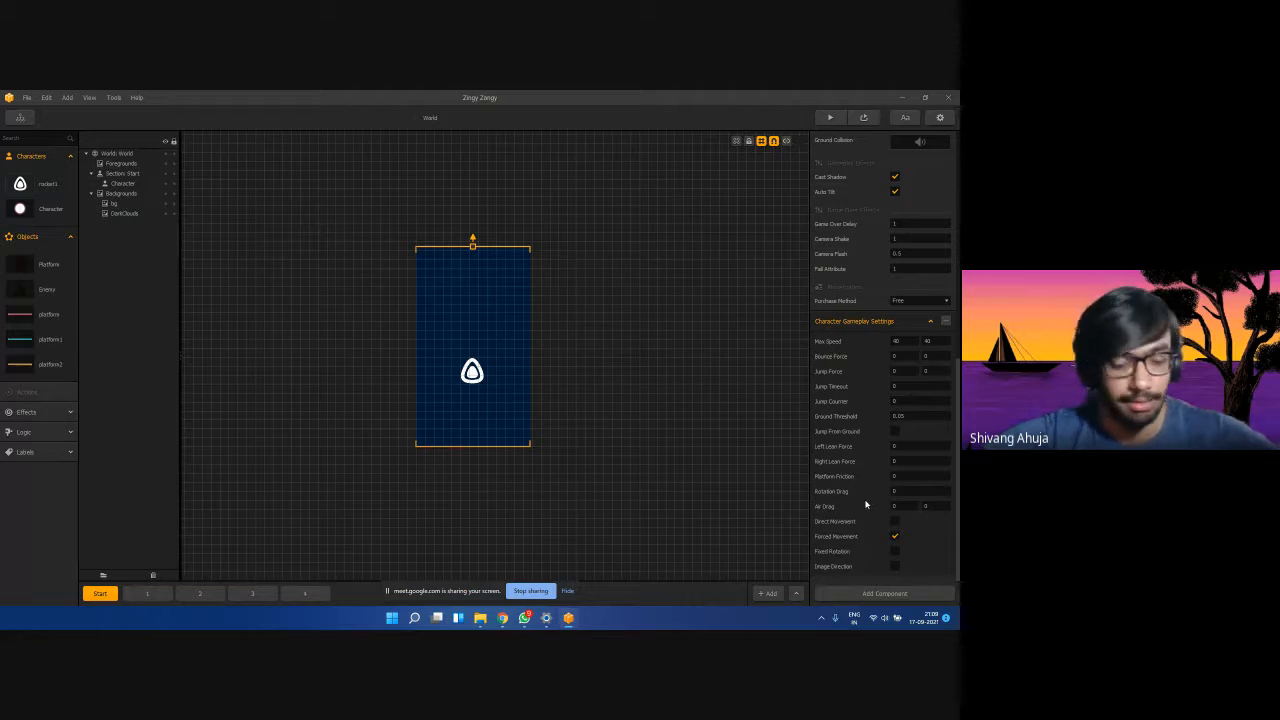
pyautogui.click(900, 491)
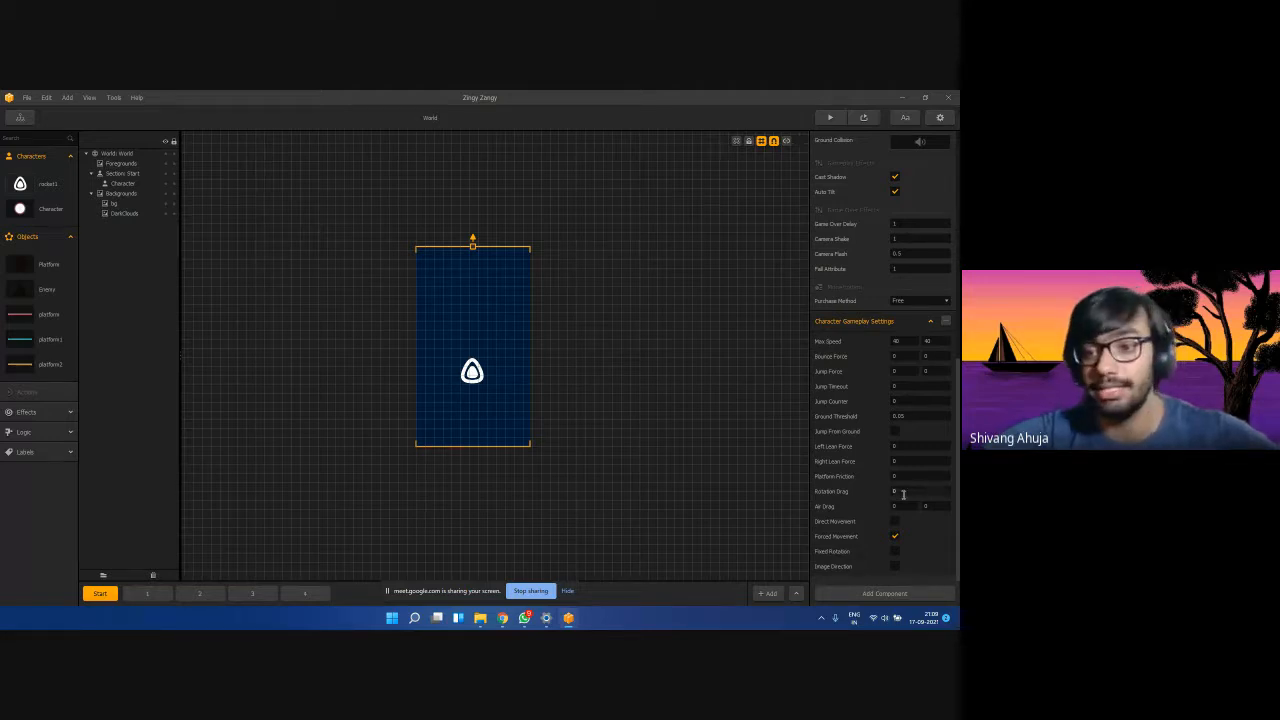
pyautogui.write('100')
pyautogui.click(785, 480)
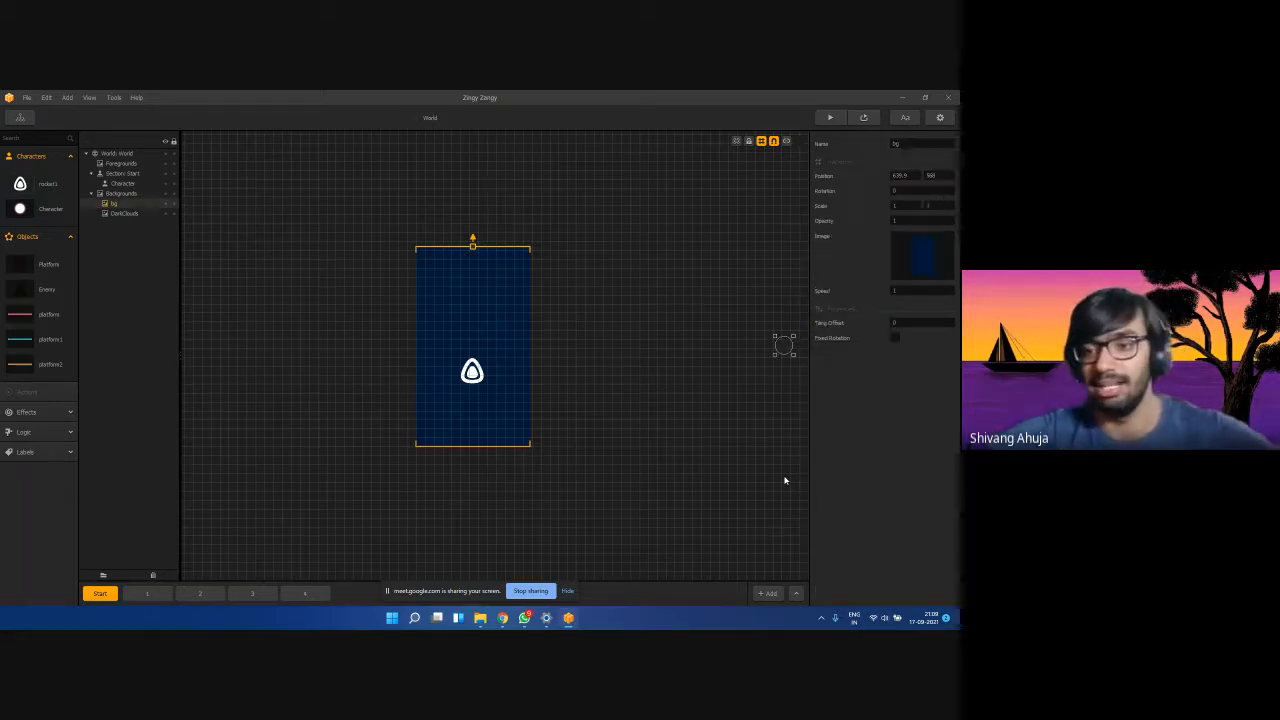
pyautogui.click(19, 185)
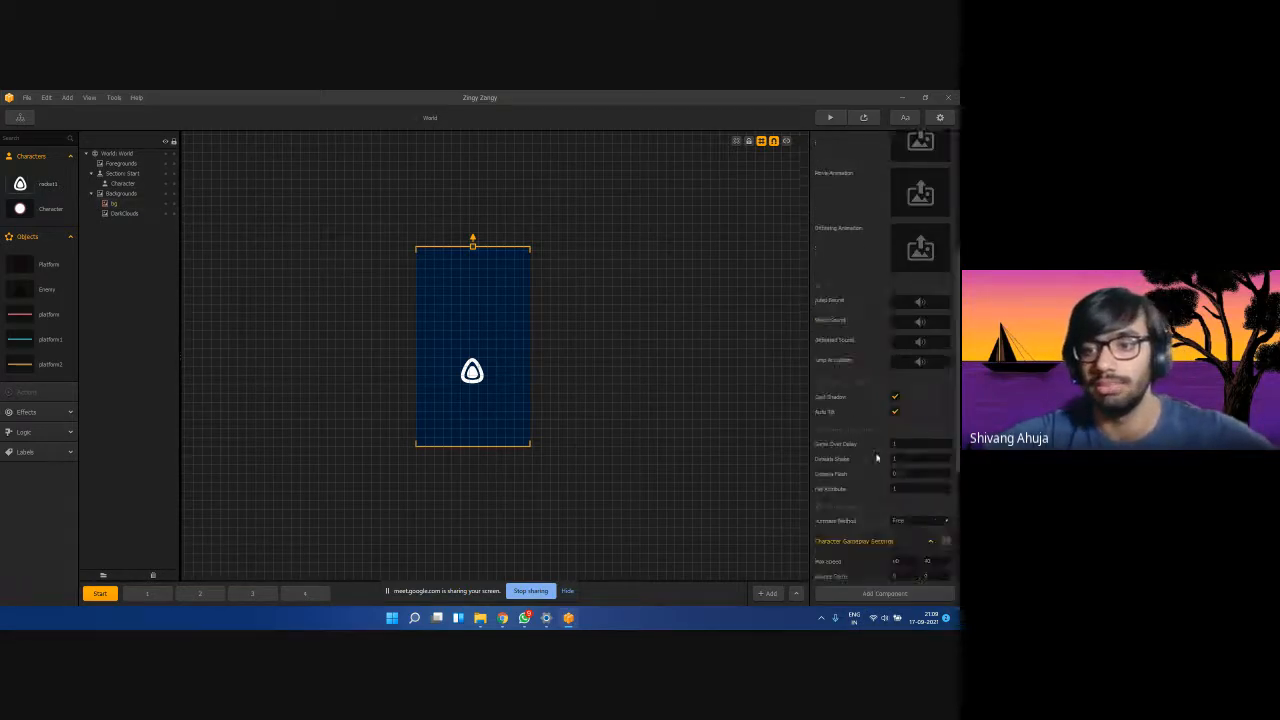
pyautogui.scroll(-10, 876, 455)
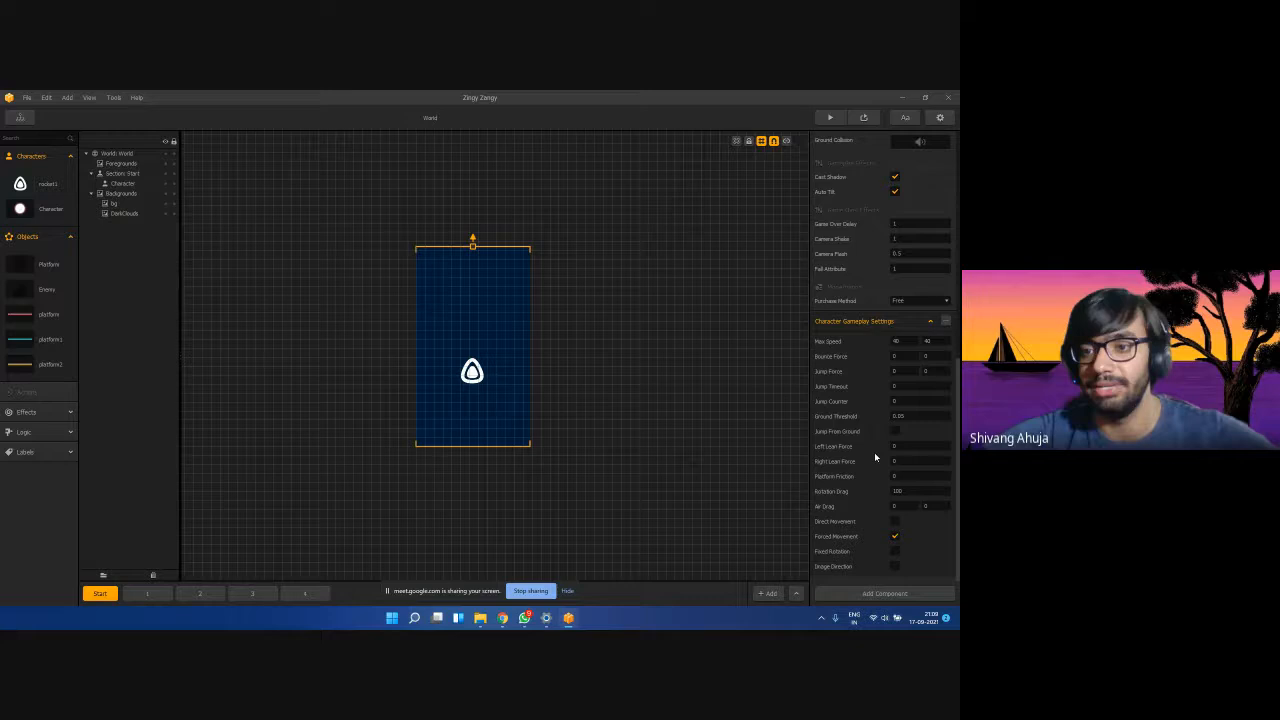
pyautogui.click(907, 301)
pyautogui.click(908, 311)
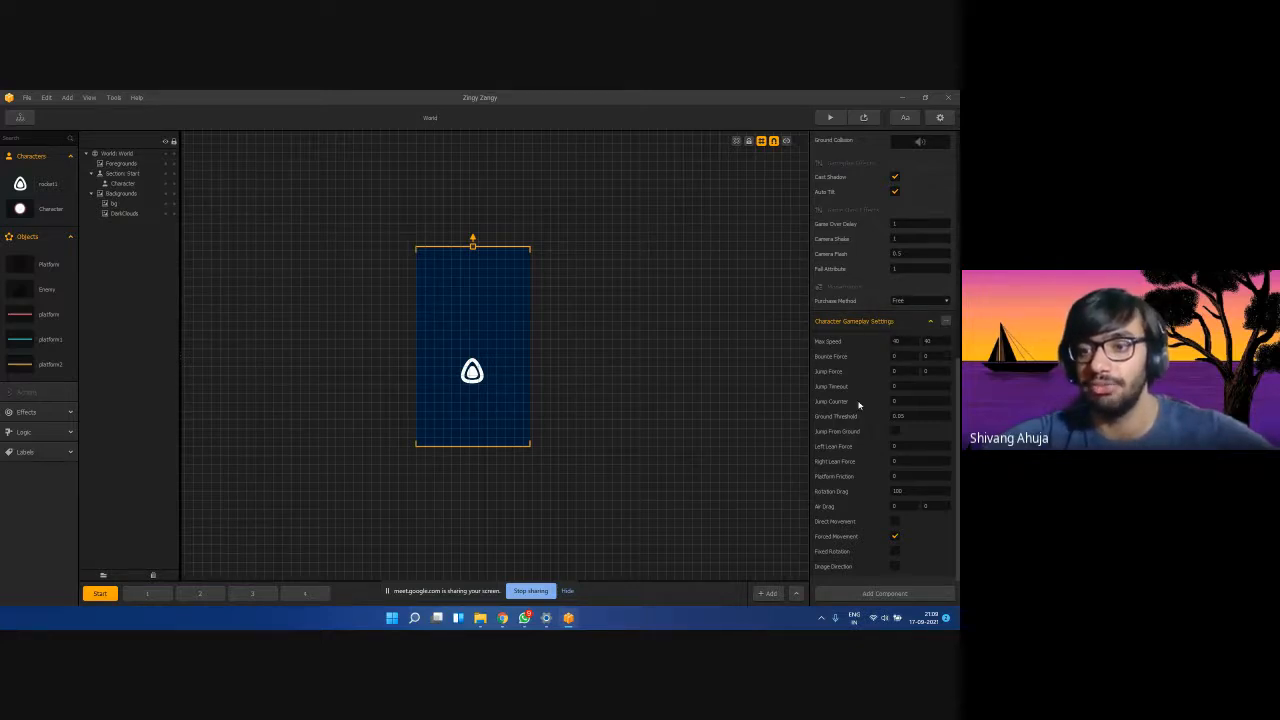
pyautogui.click(894, 551)
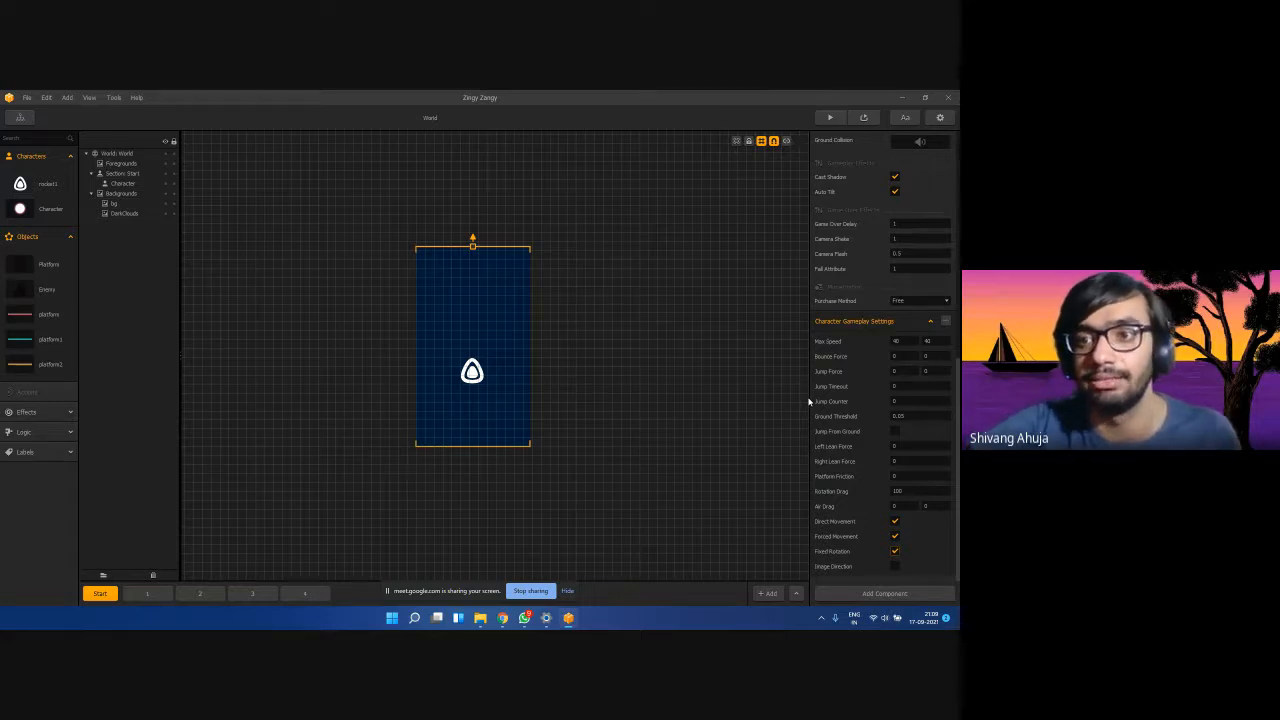
pyautogui.scroll(1, 809, 401)
pyautogui.scroll(1, 345, 275)
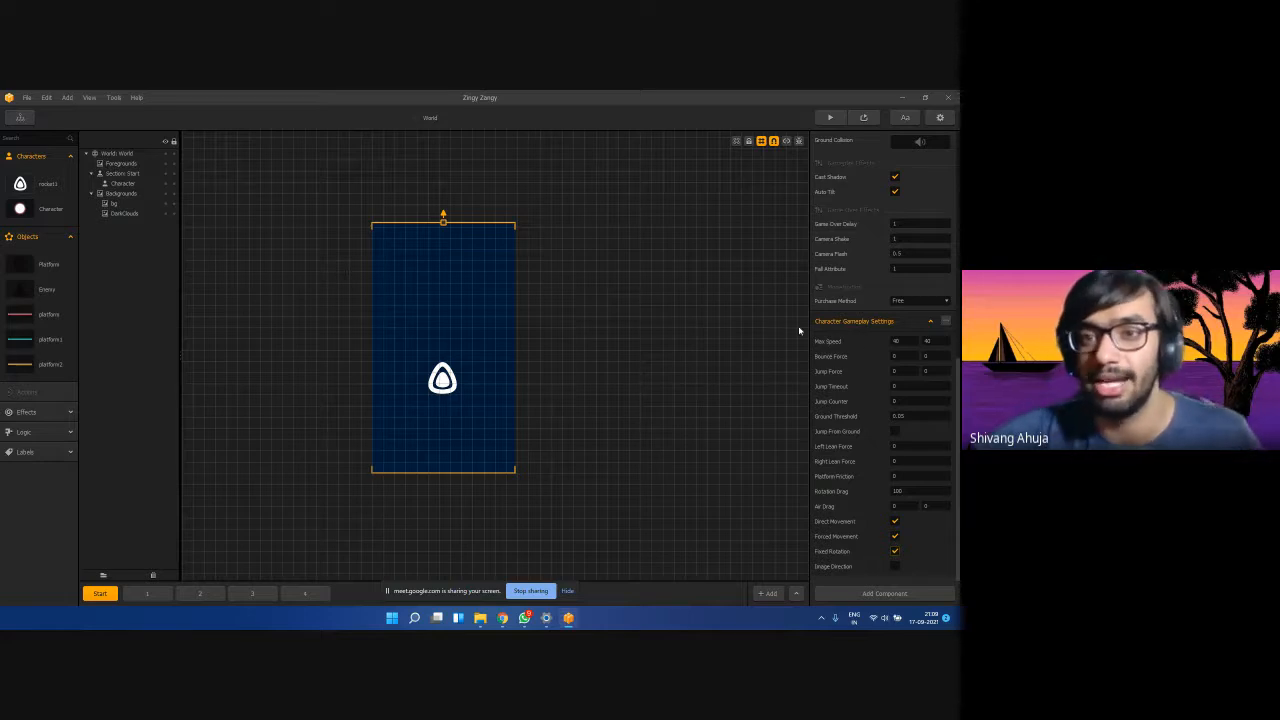
pyautogui.scroll(5, 954, 373)
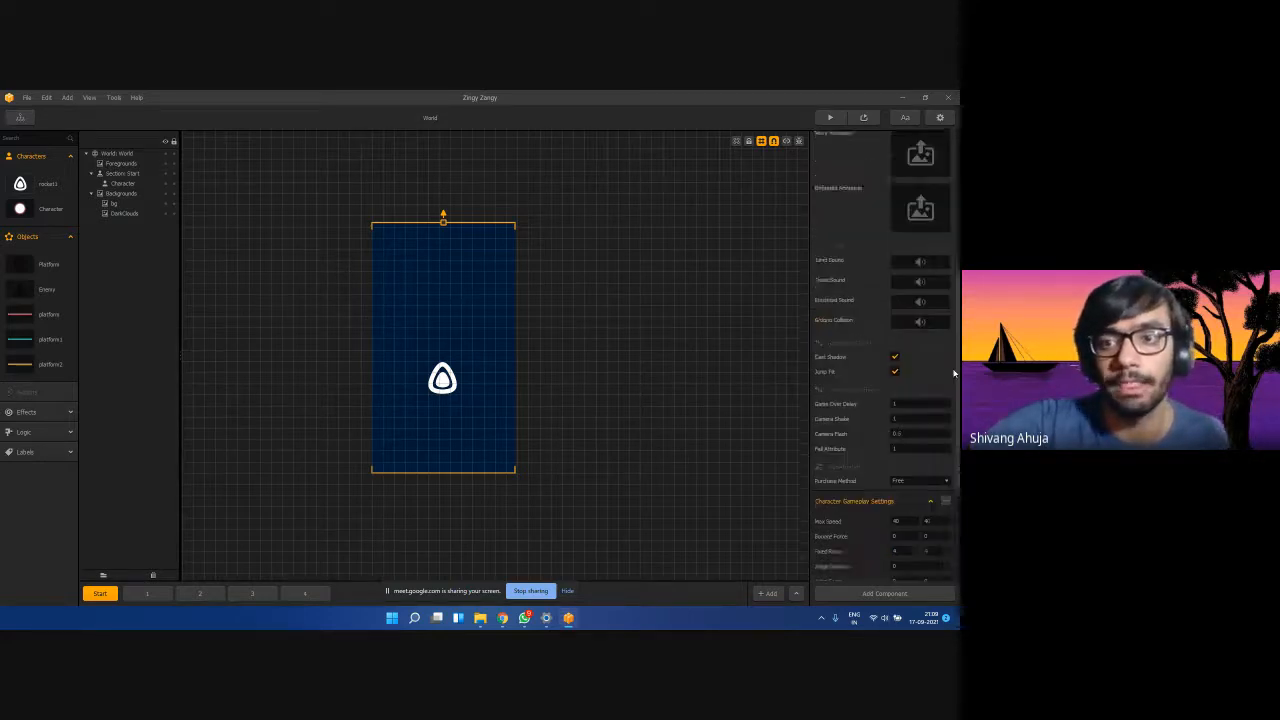
pyautogui.scroll(-5, 954, 373)
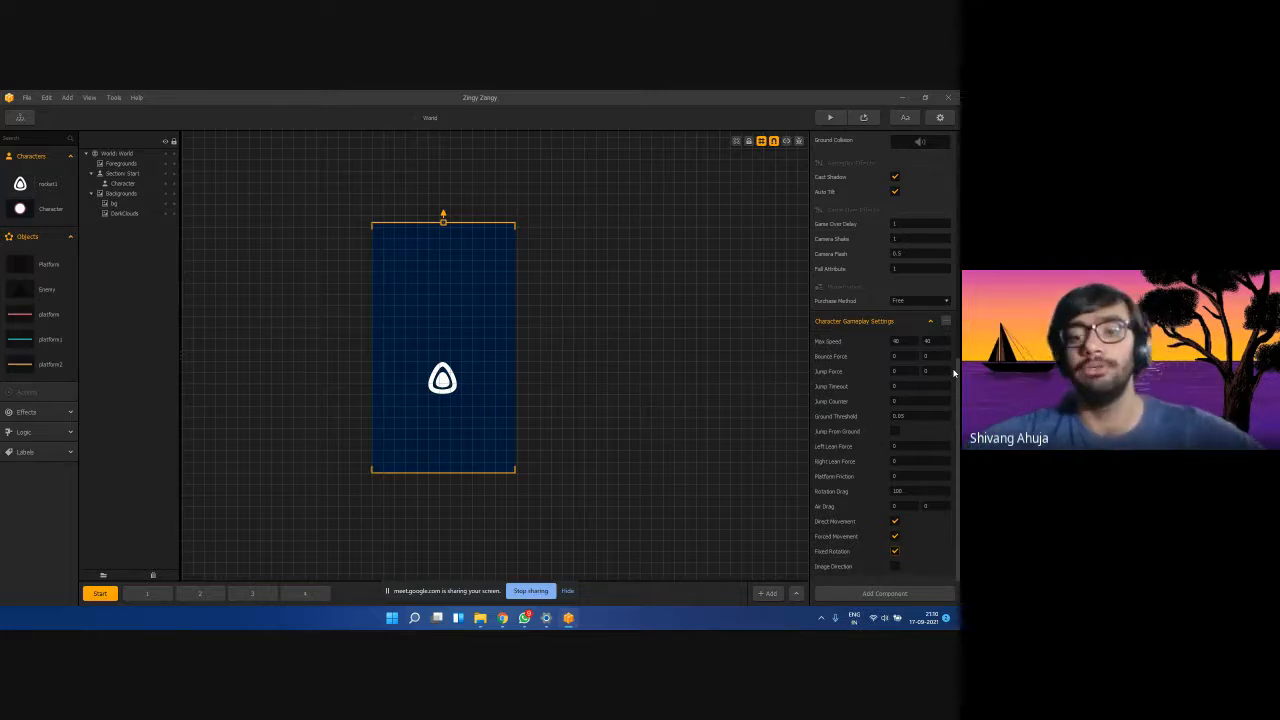
pyautogui.moveTo(502, 617)
pyautogui.click(439, 566)
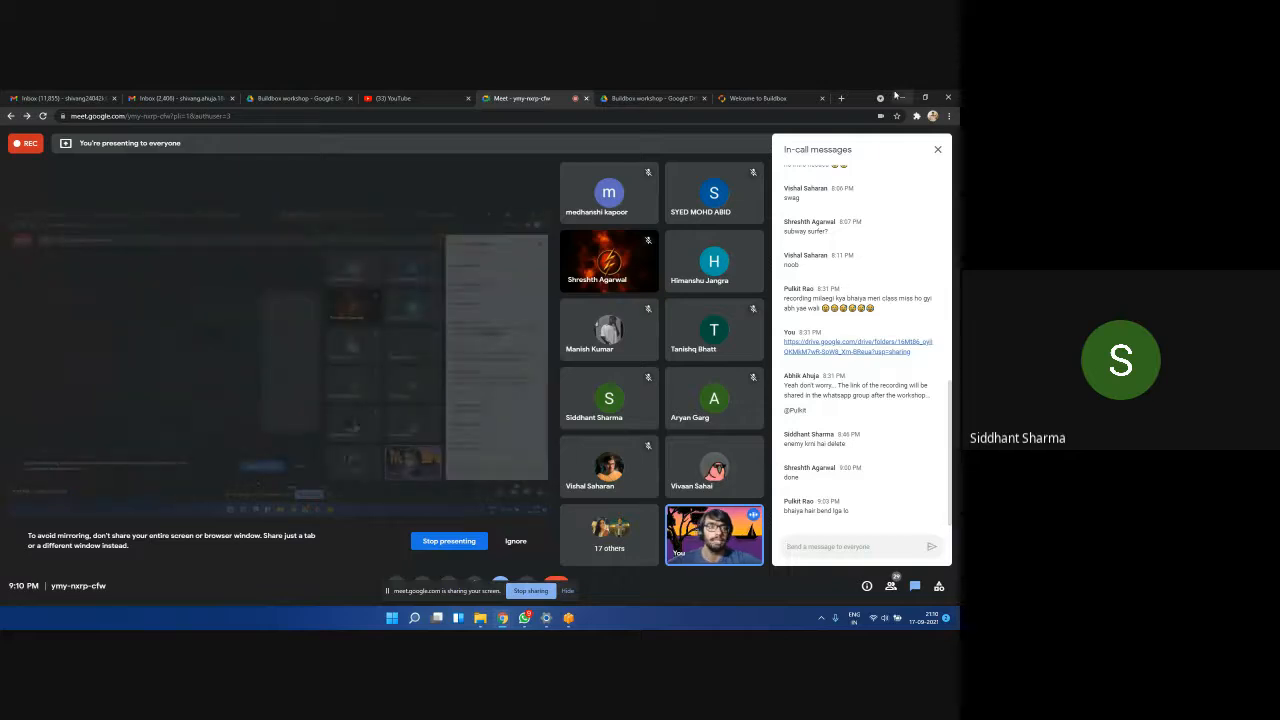
pyautogui.click(902, 97)
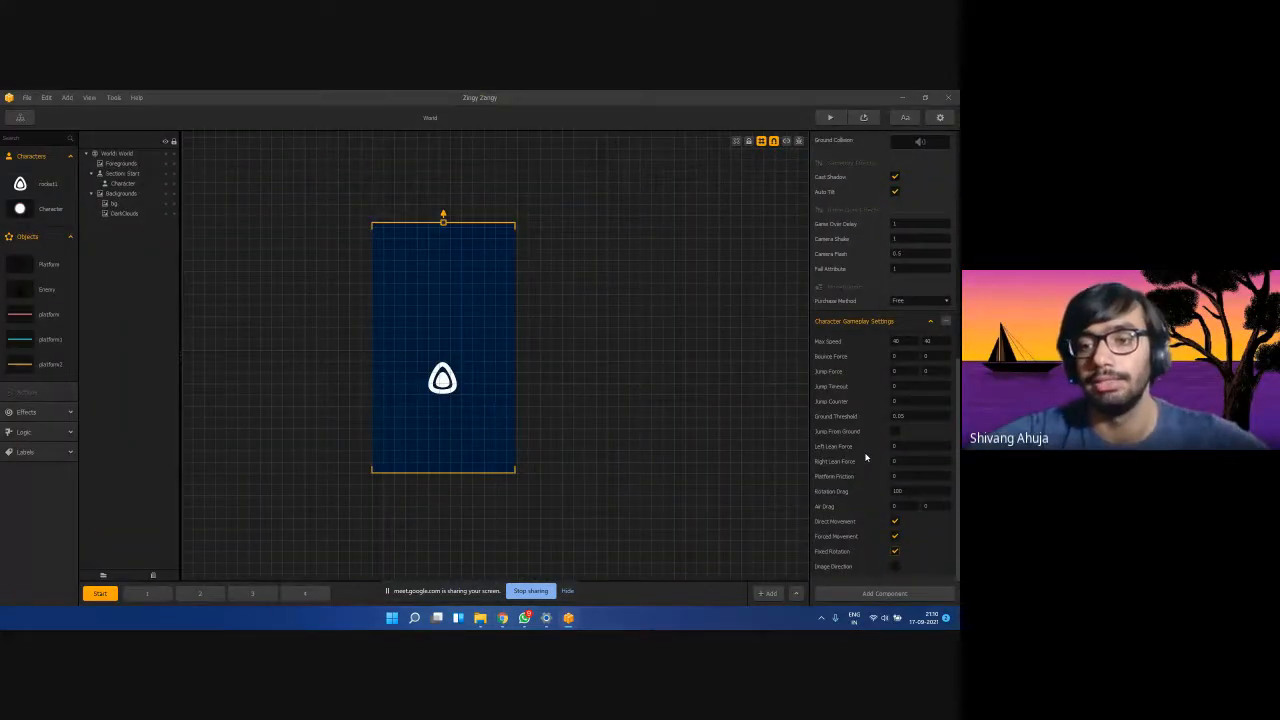
# Scale the rocket character to 0.75 on both X and Y.
pyautogui.click(450, 381)
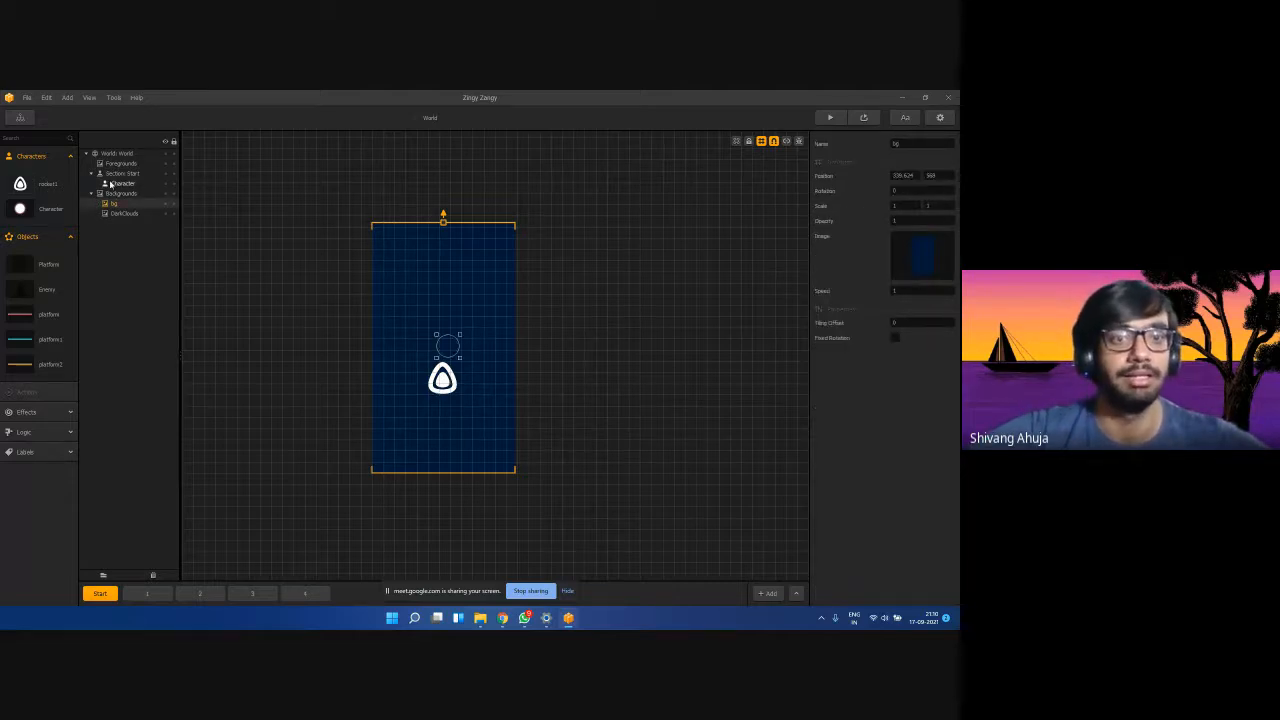
pyautogui.click(442, 378)
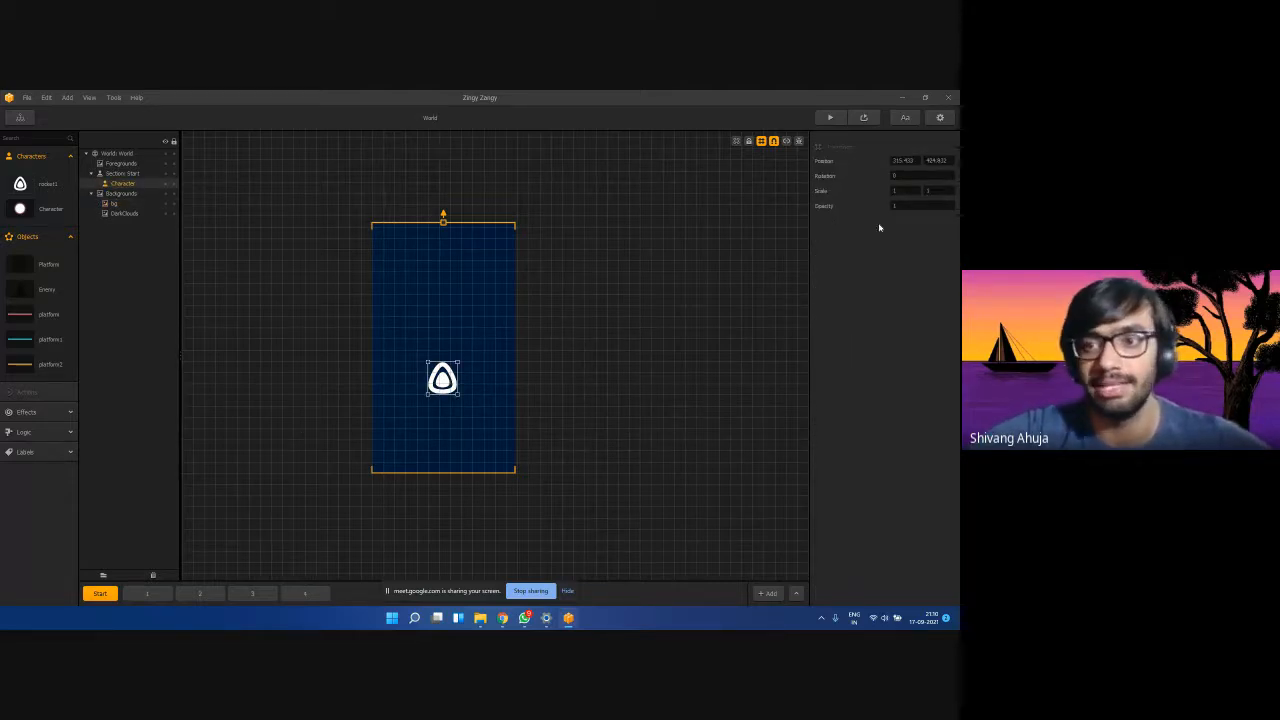
pyautogui.click(912, 188)
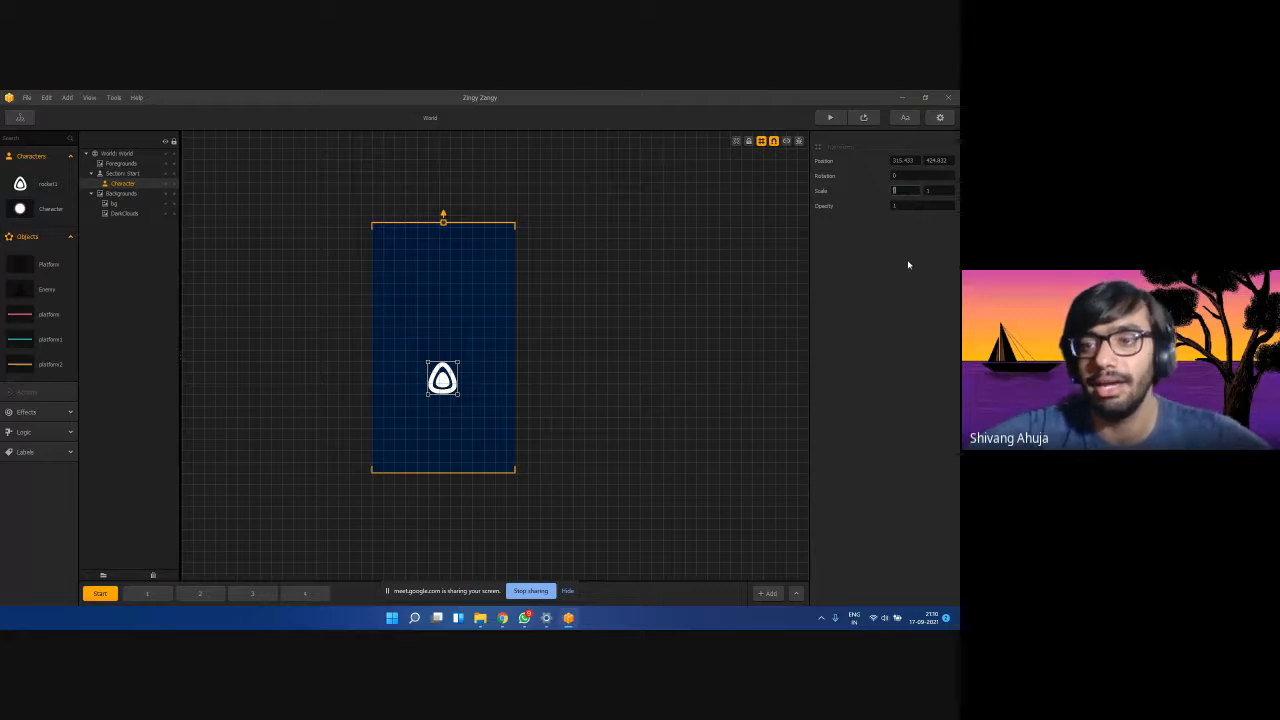
pyautogui.click(945, 188)
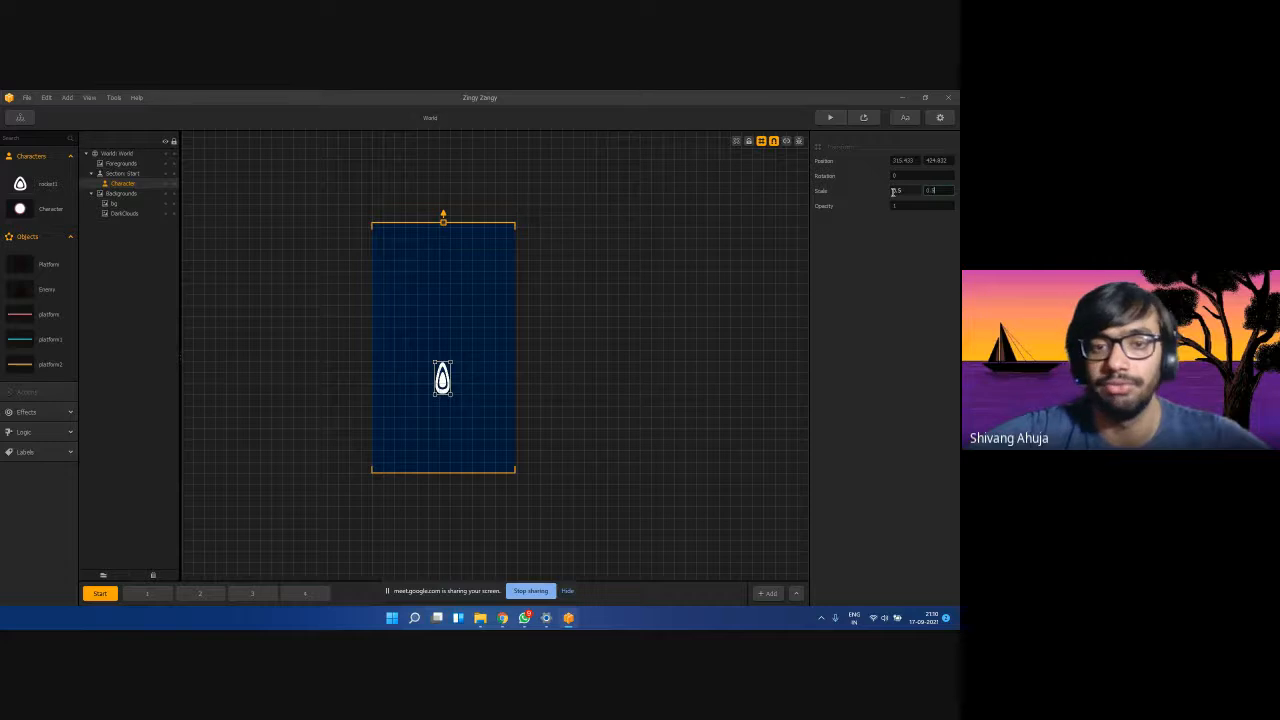
pyautogui.click(870, 278)
pyautogui.click(908, 189)
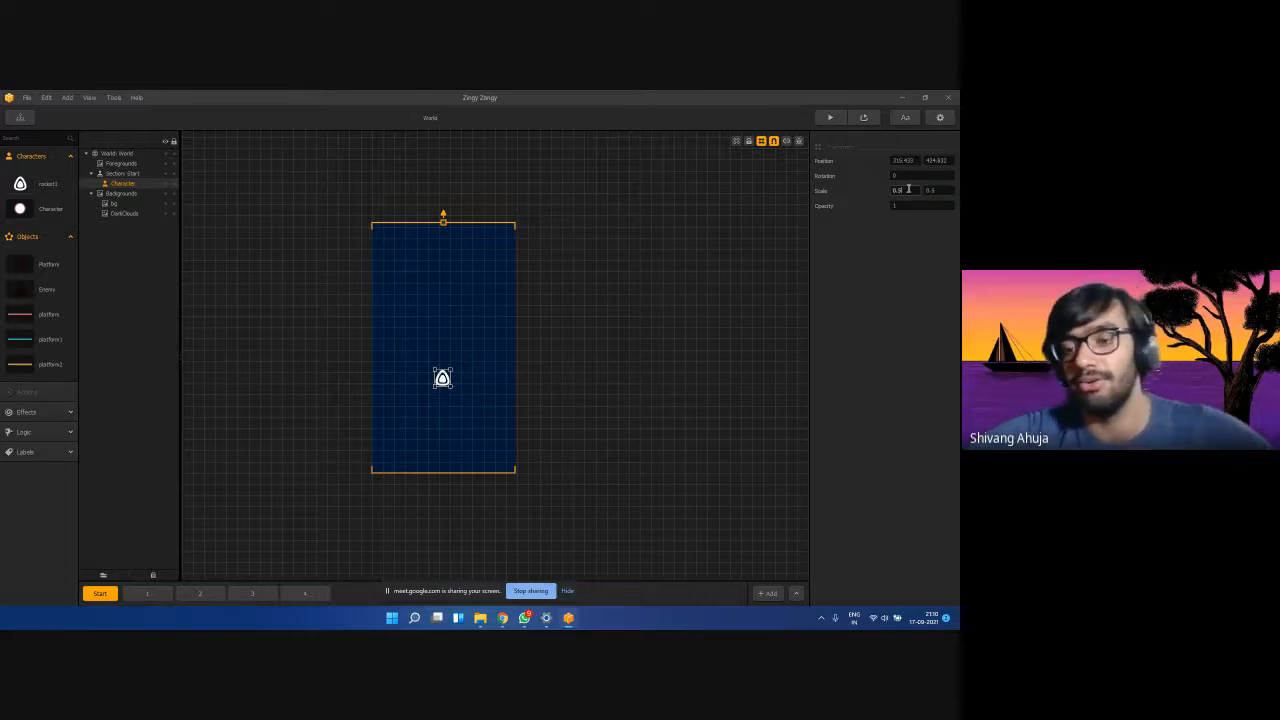
pyautogui.write('0.75')
pyautogui.click(940, 190)
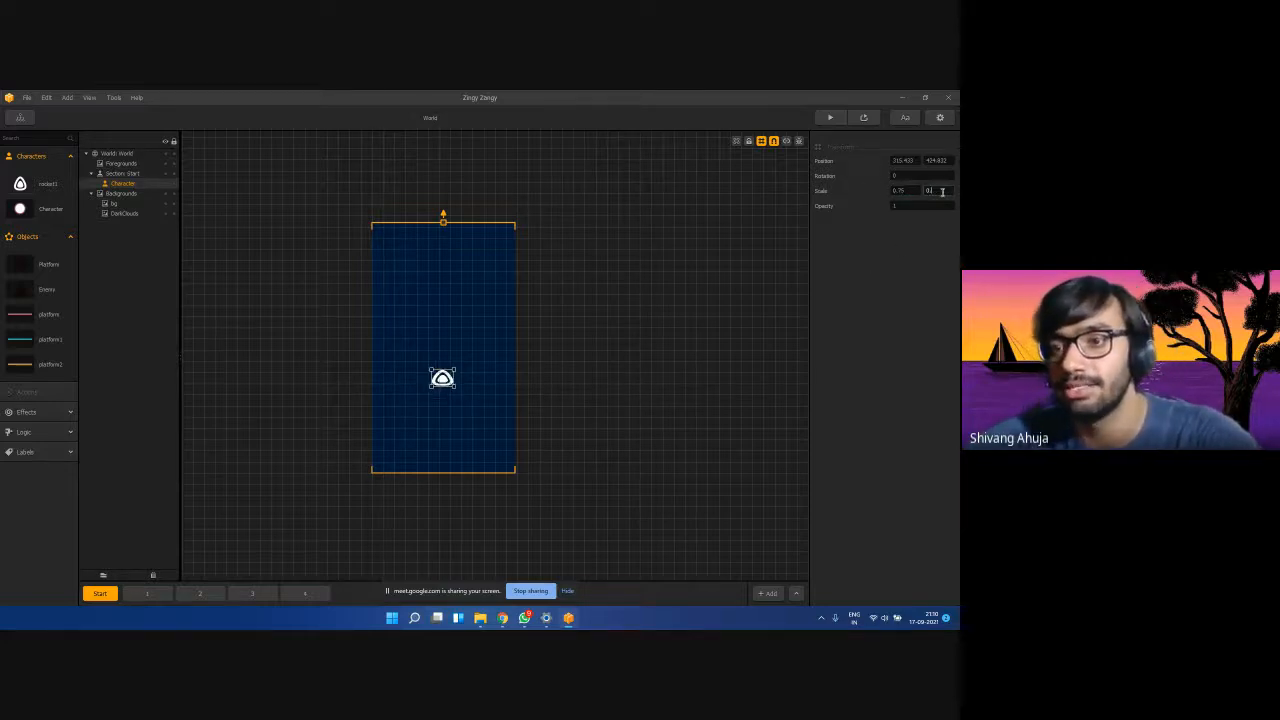
pyautogui.write('0.75')
pyautogui.press('Return')
pyautogui.click(471, 354)
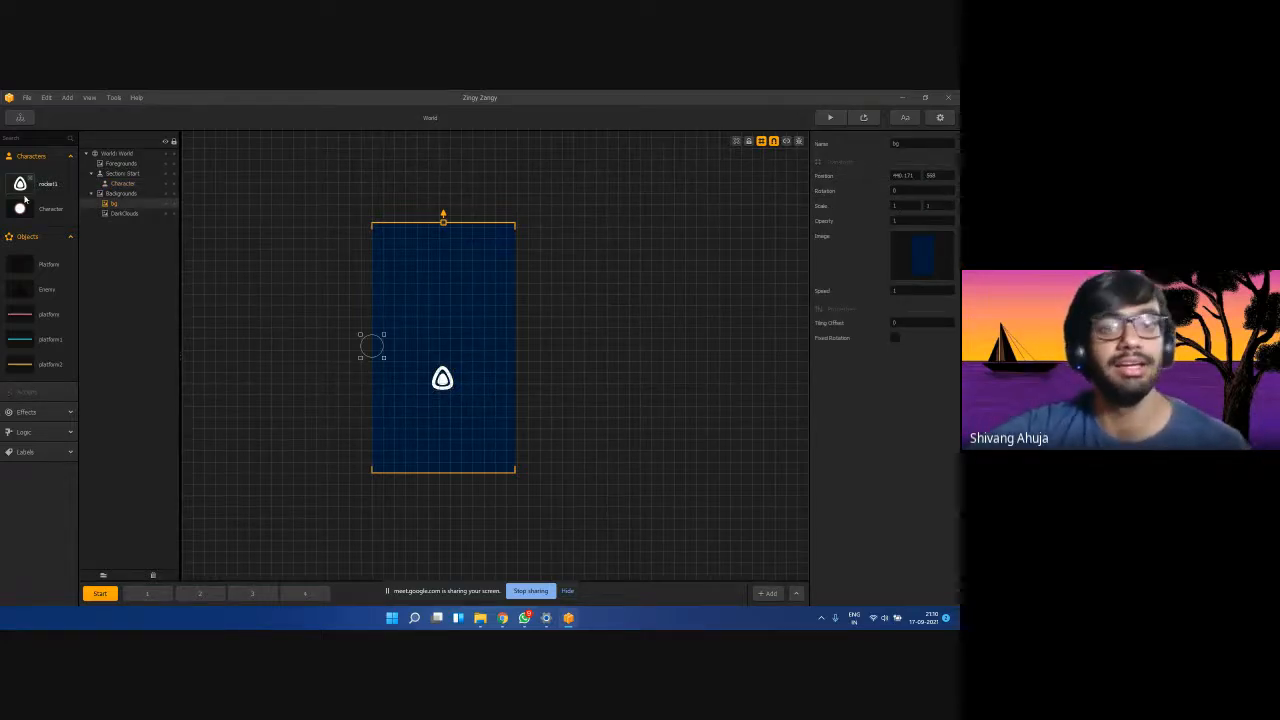
pyautogui.click(147, 594)
pyautogui.click(199, 594)
pyautogui.click(100, 593)
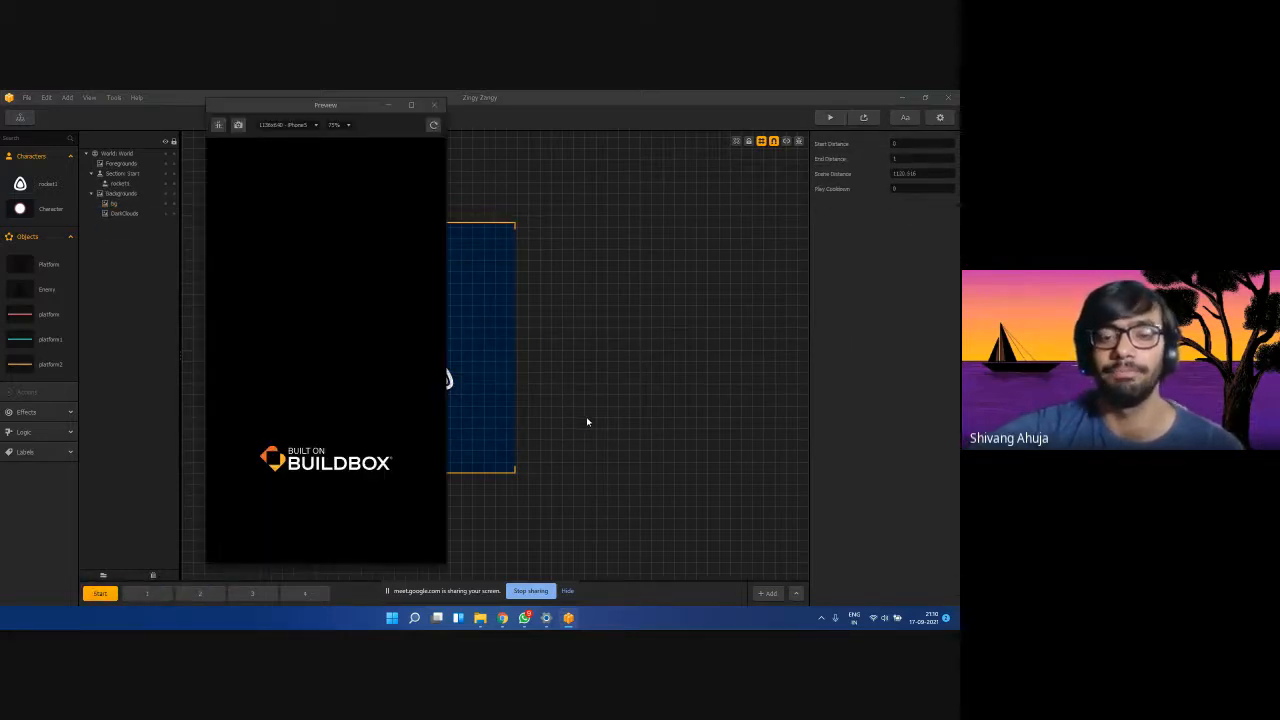
pyautogui.moveTo(297, 467)
pyautogui.mouseDown()
pyautogui.moveTo(311, 486)
pyautogui.moveTo(326, 467)
pyautogui.moveTo(303, 457)
pyautogui.mouseUp()
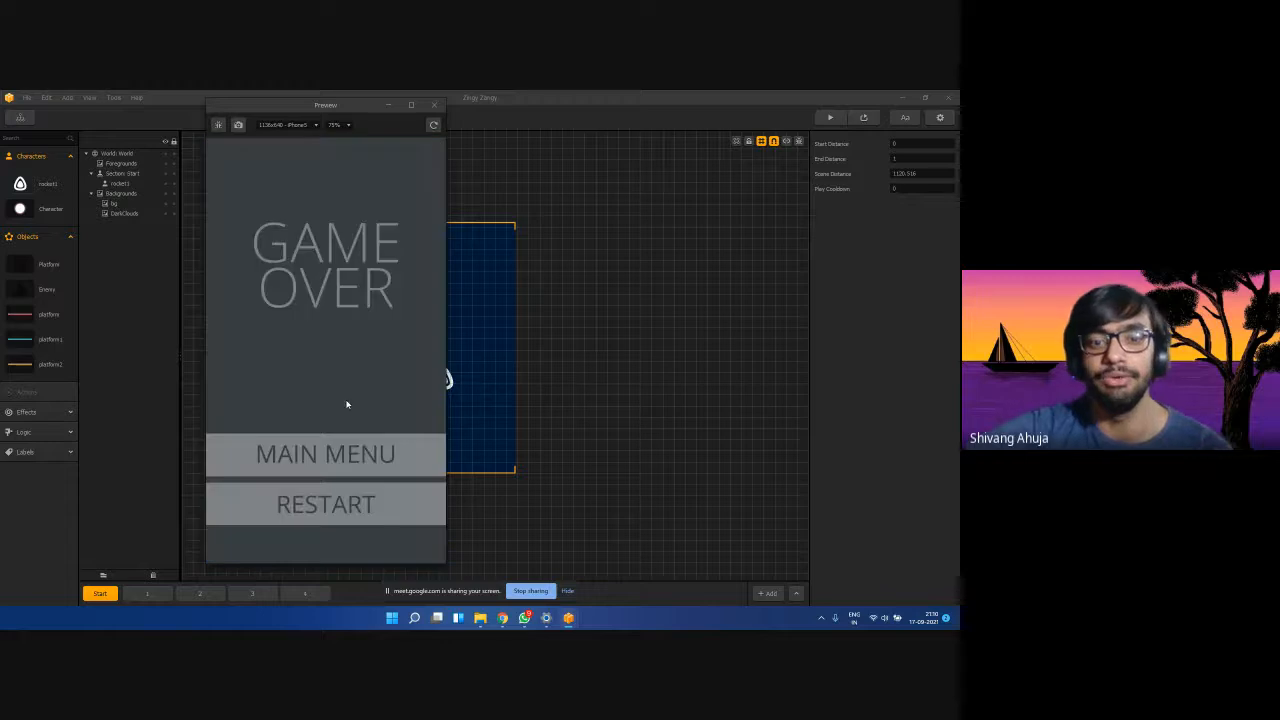
pyautogui.click(325, 502)
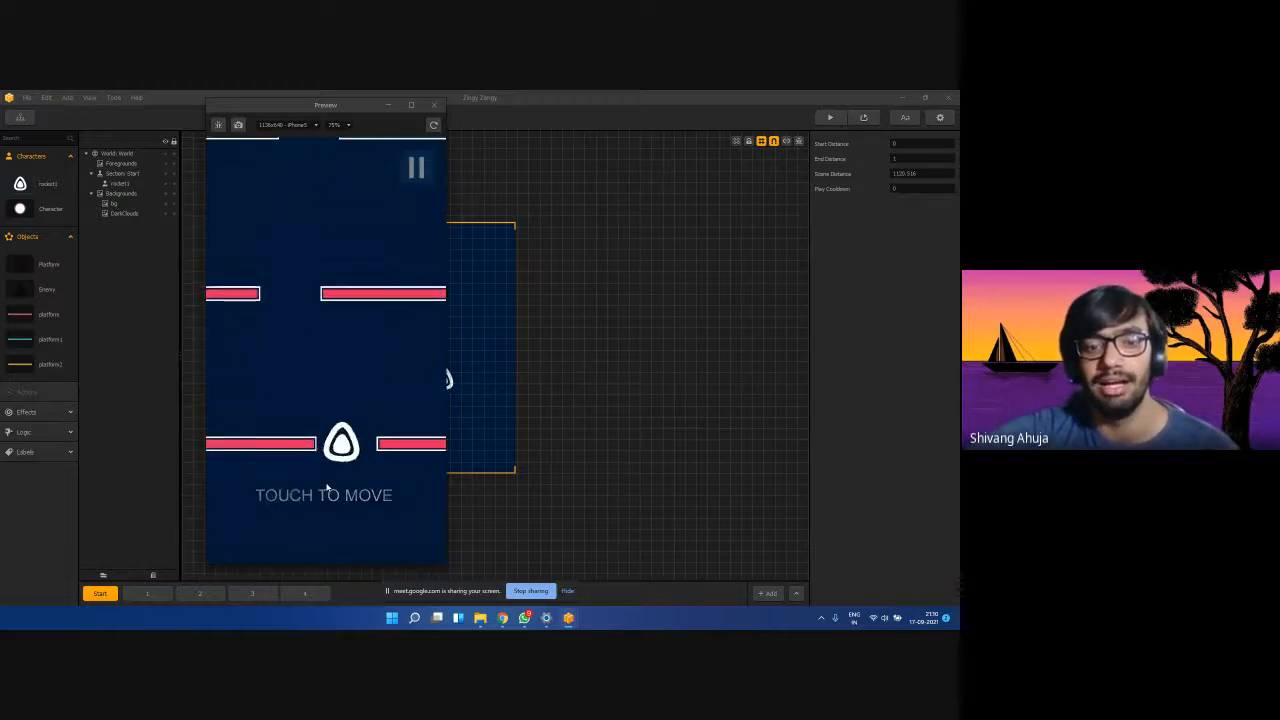
pyautogui.click(433, 106)
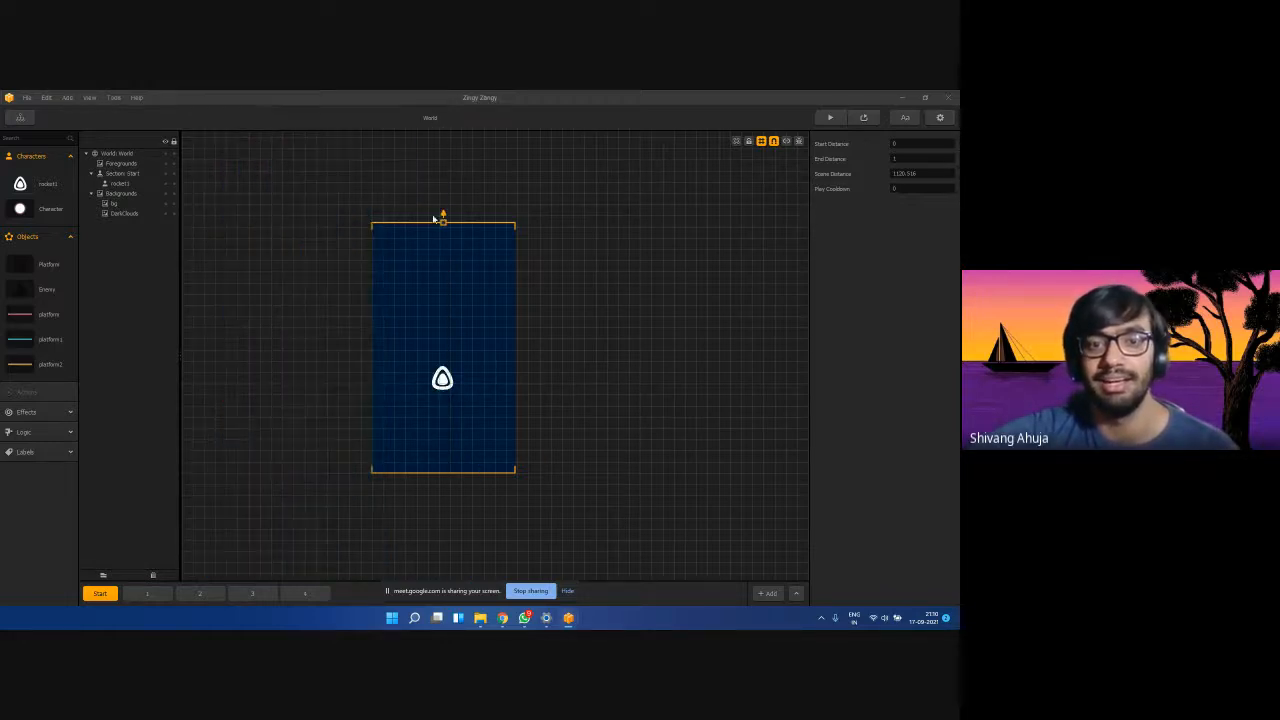
# Set rocket1's Scale X and Scale Y to 0.5.
pyautogui.click(113, 203)
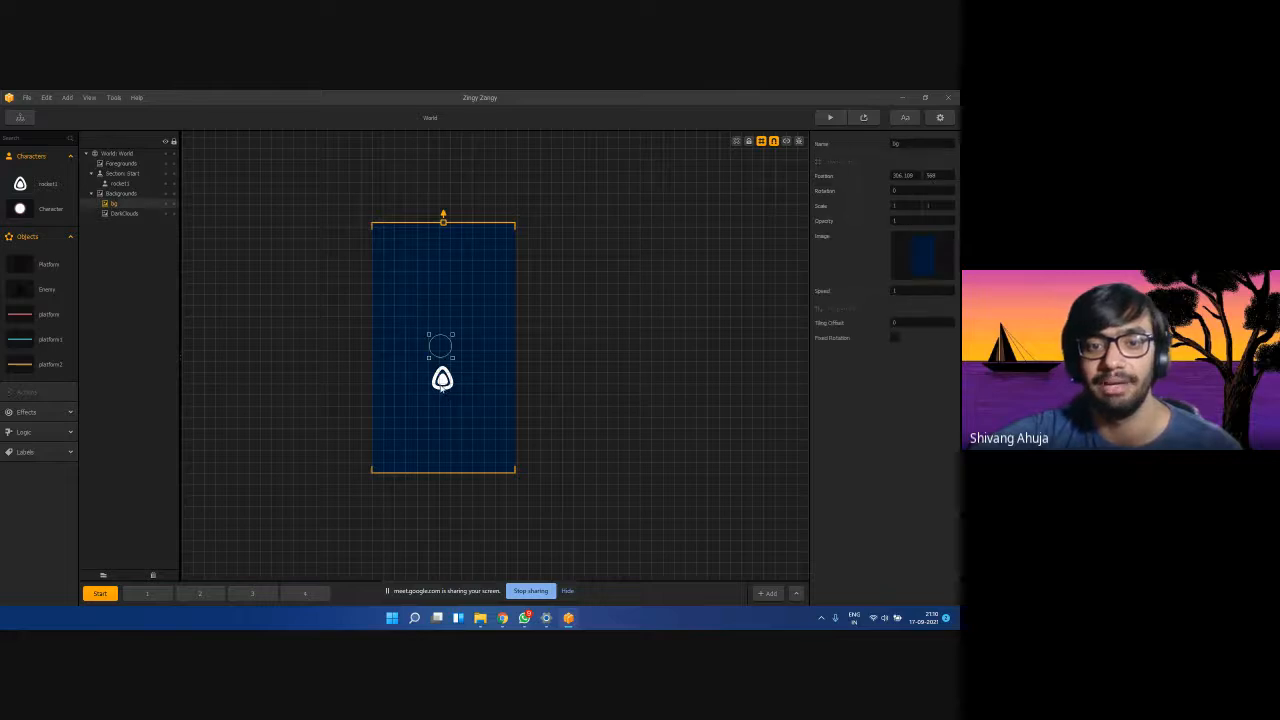
pyautogui.click(118, 183)
pyautogui.click(913, 191)
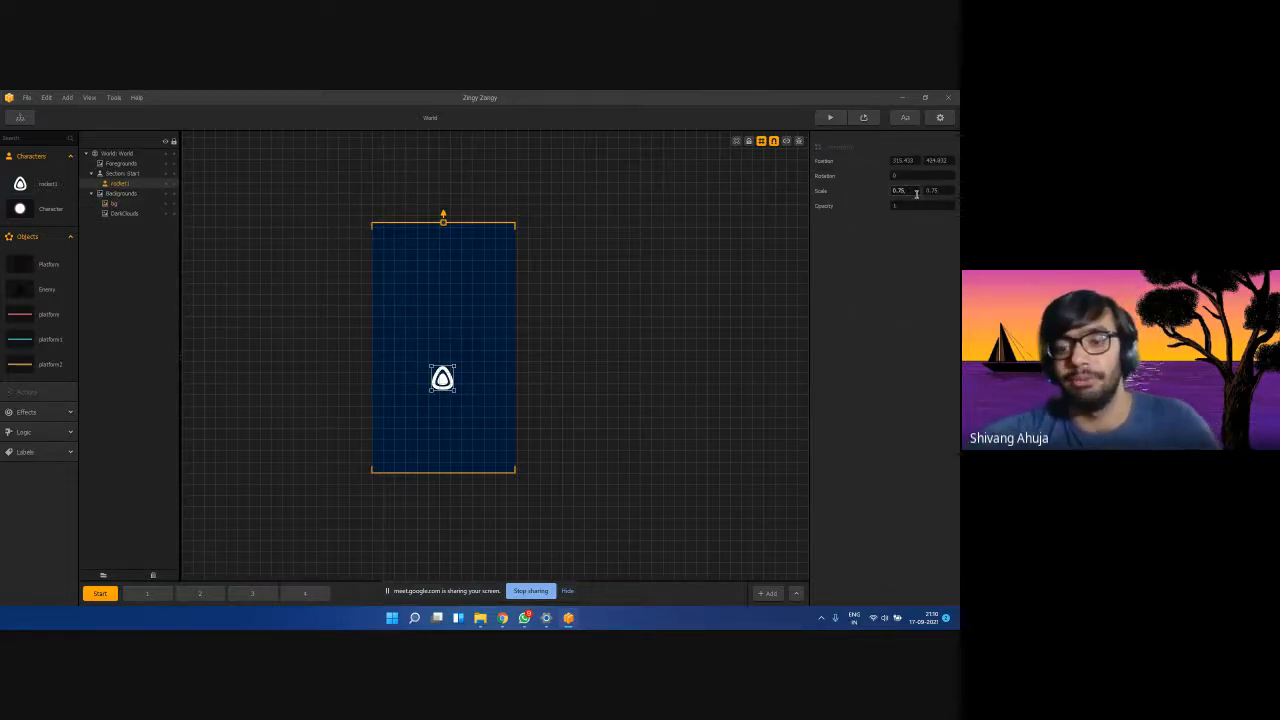
pyautogui.press('BackSpace')
pyautogui.press('BackSpace')
pyautogui.write('5')
pyautogui.click(940, 191)
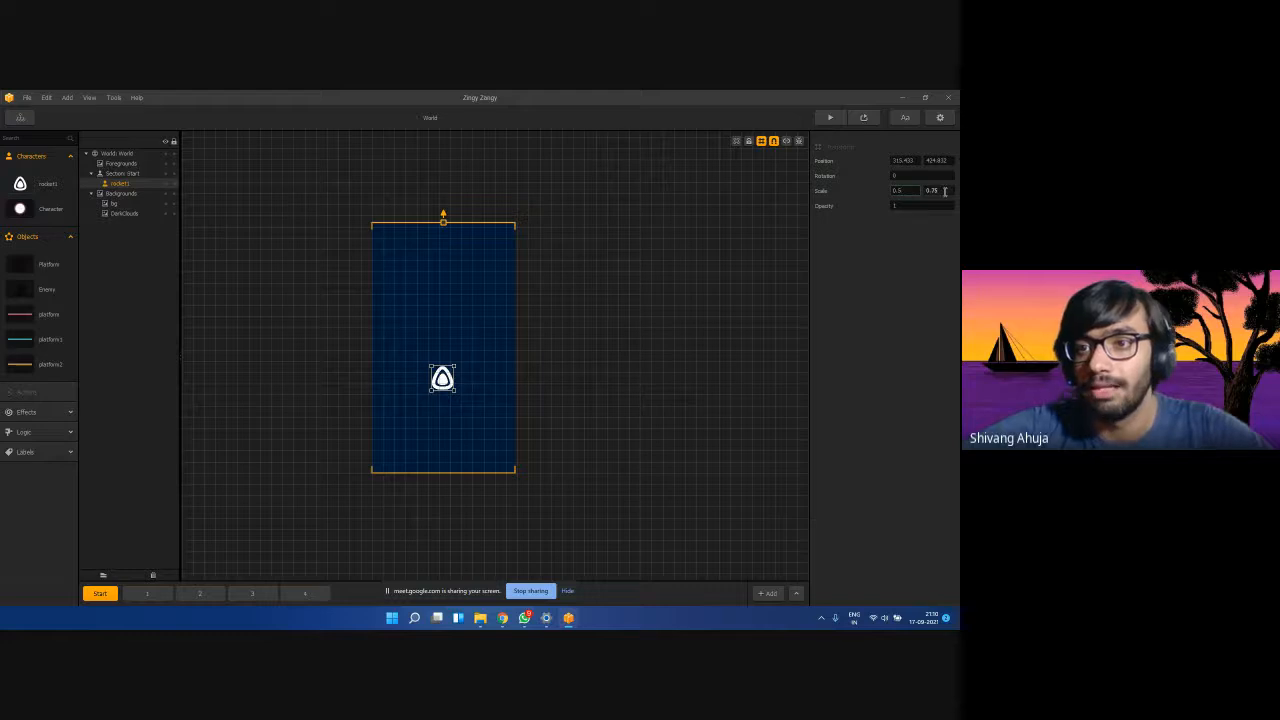
pyautogui.click(876, 221)
# Test-play the game, steering the rocket through the pink platforms, then close the preview.
pyautogui.click(829, 117)
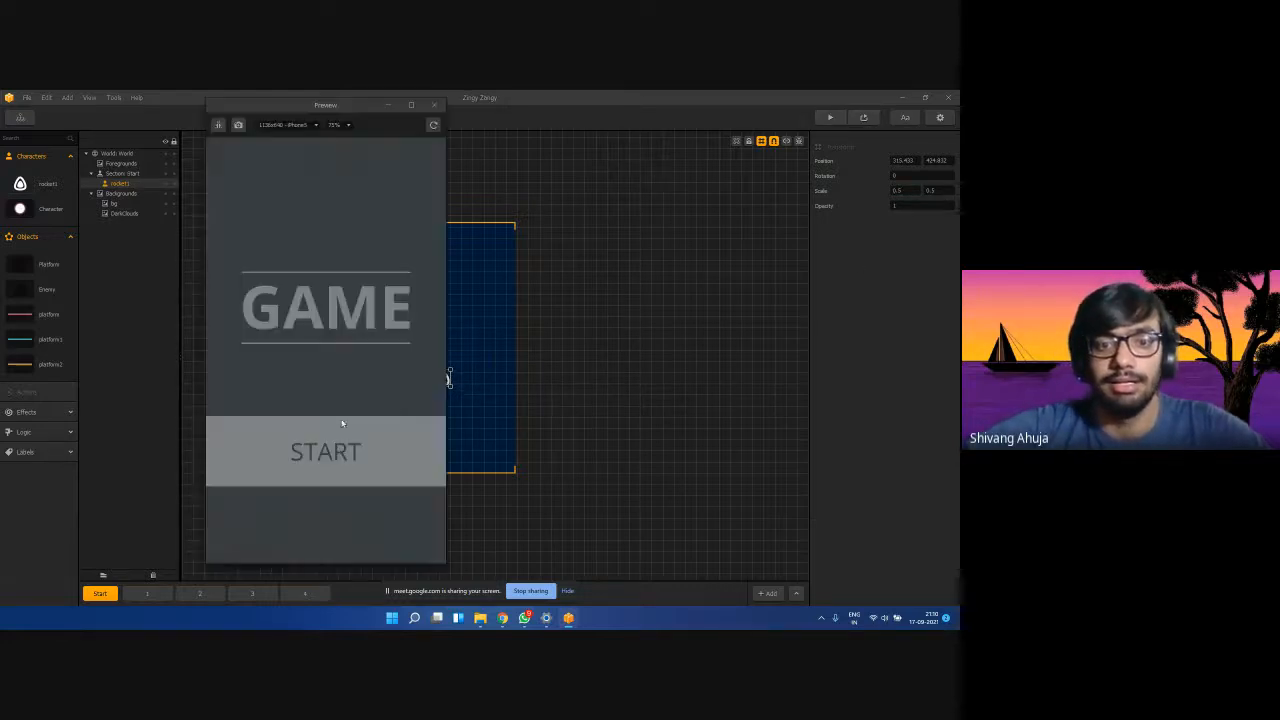
pyautogui.click(338, 450)
pyautogui.moveTo(336, 454)
pyautogui.mouseDown()
pyautogui.moveTo(298, 455)
pyautogui.moveTo(358, 455)
pyautogui.moveTo(280, 449)
pyautogui.moveTo(402, 437)
pyautogui.mouseUp()
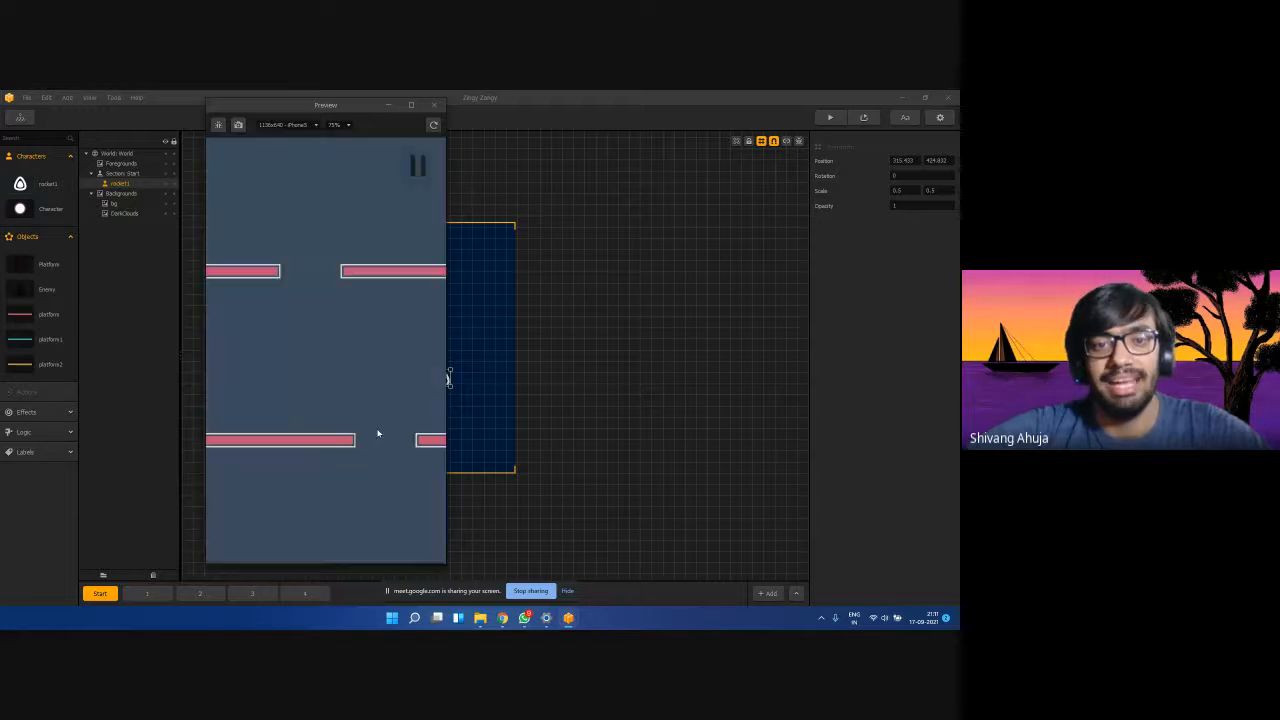
pyautogui.click(433, 105)
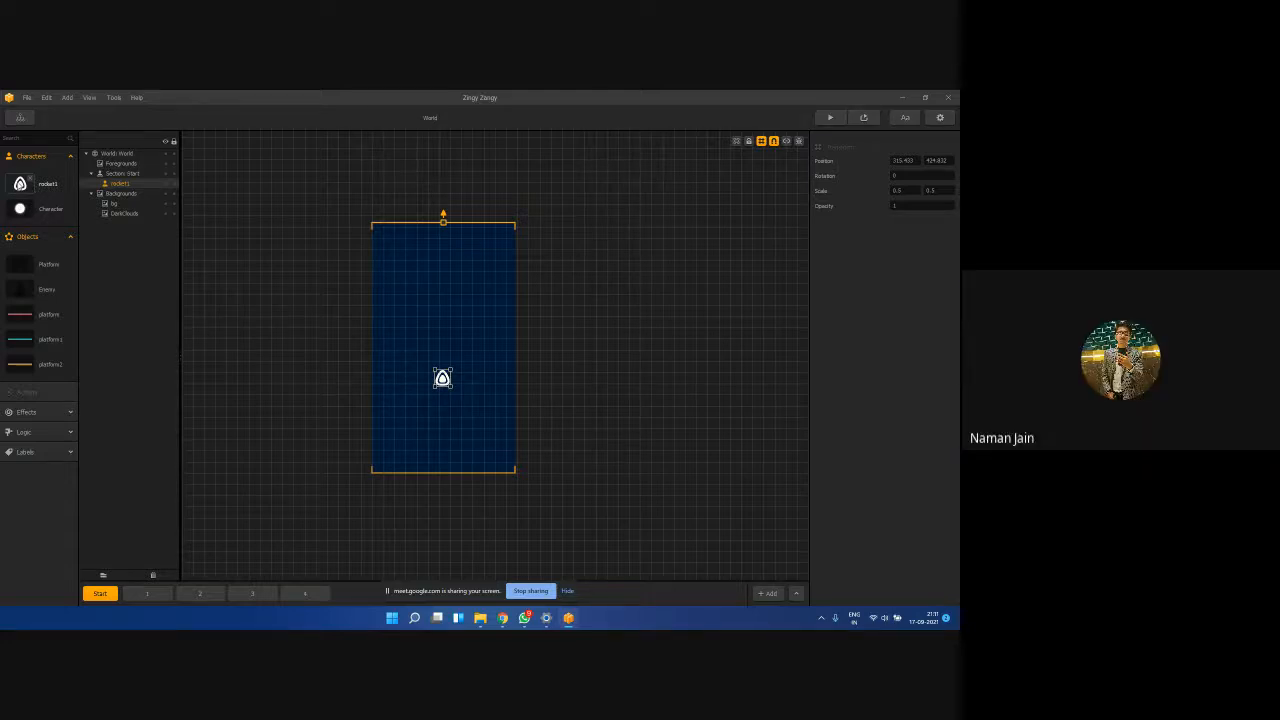
# Place an extra rocket copy in the scene, then delete it again.
pyautogui.moveTo(20, 183); pyautogui.dragTo(444, 322)
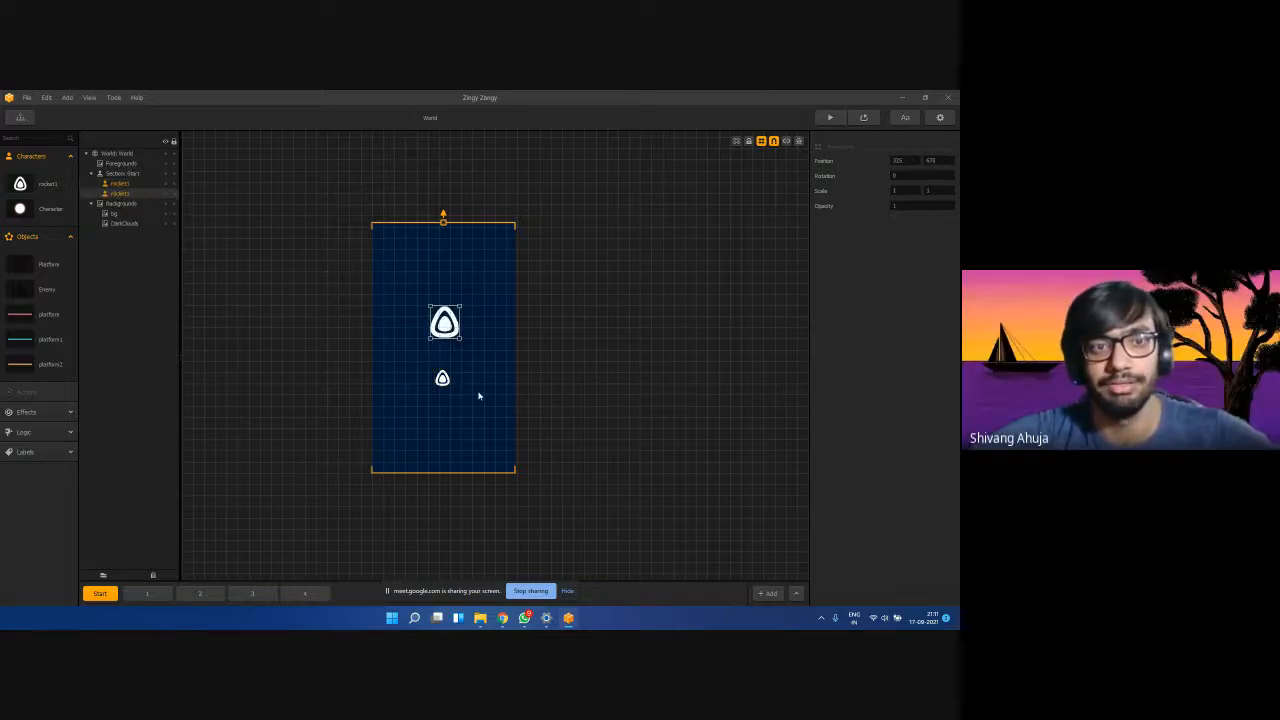
pyautogui.press('Delete')
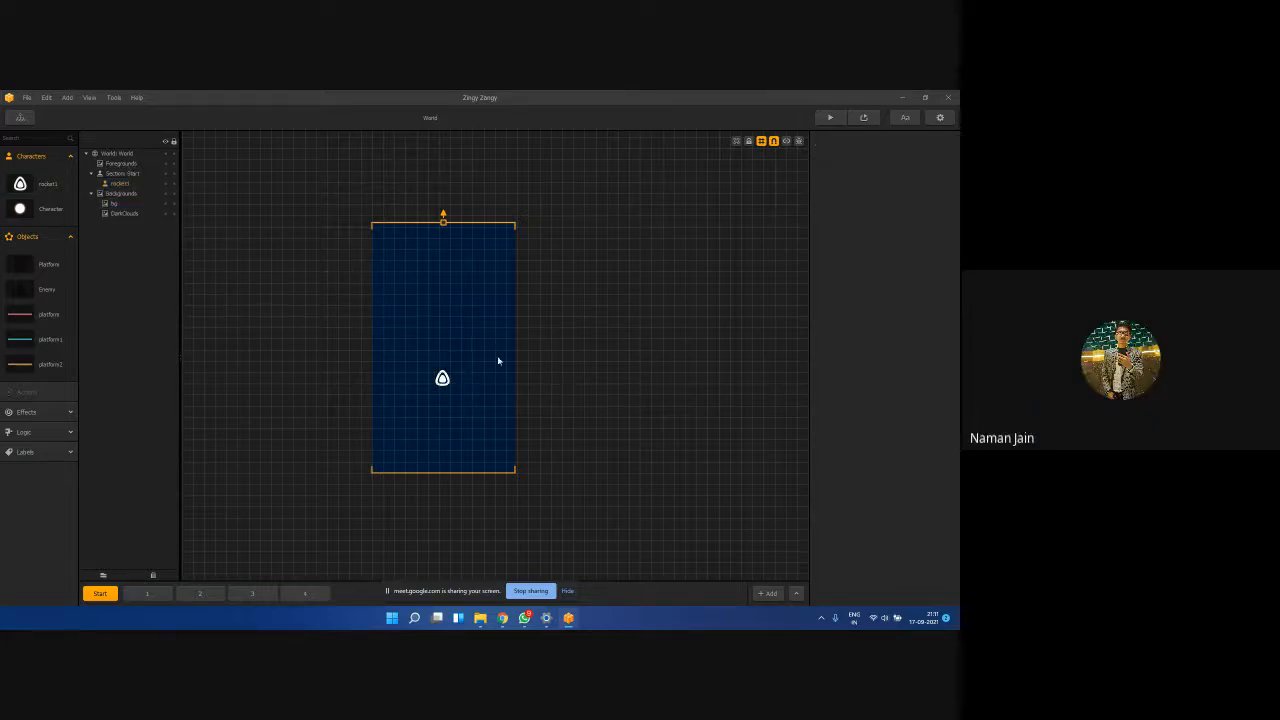
pyautogui.scroll(-5, 851, 374)
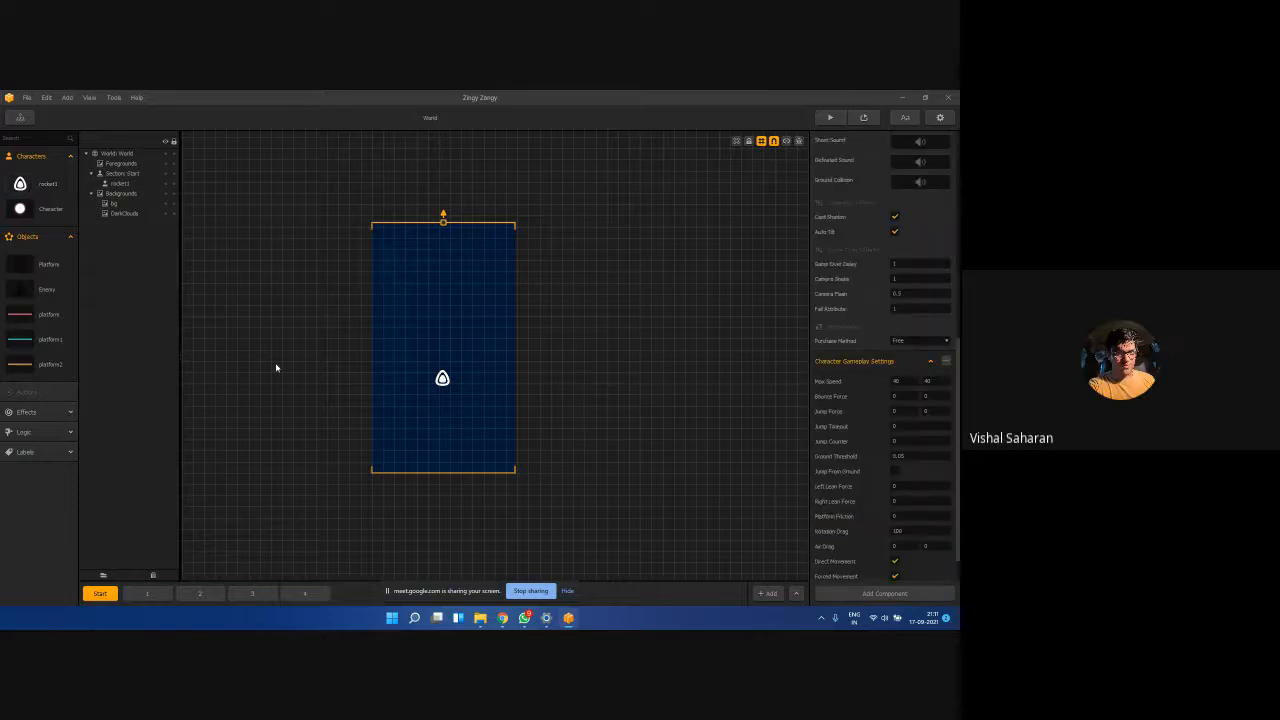
pyautogui.scroll(2, 867, 410)
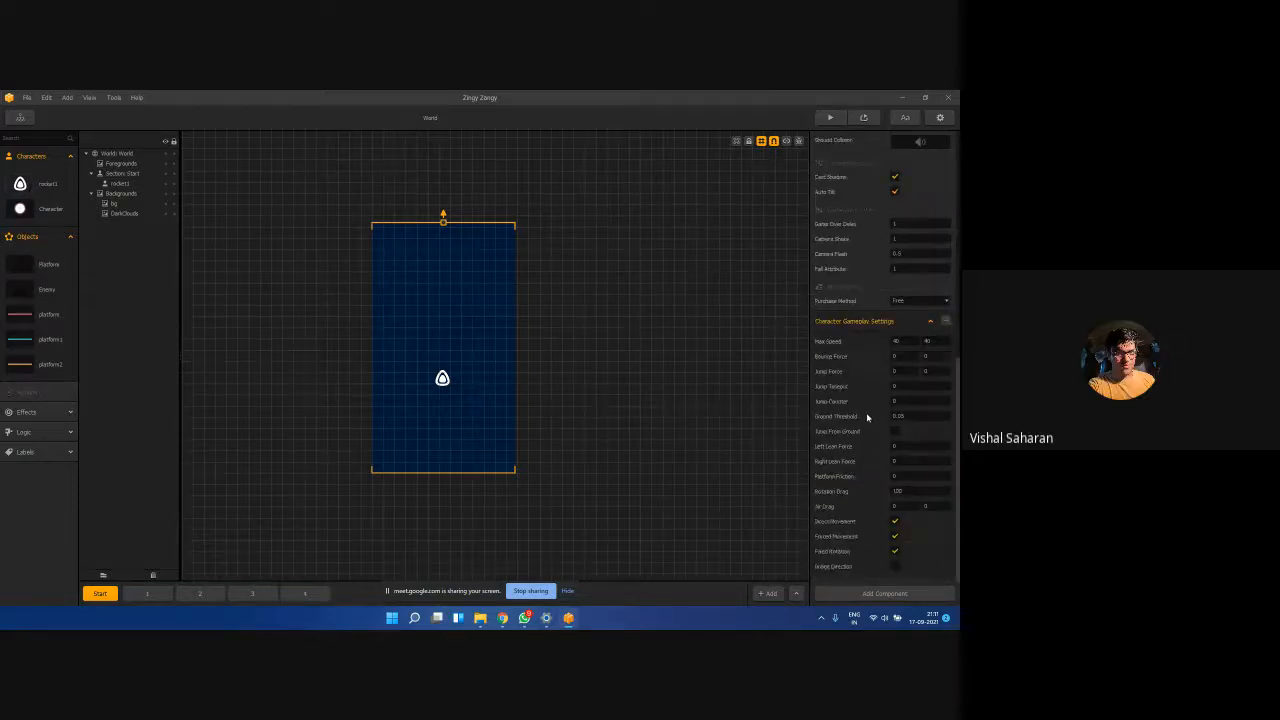
pyautogui.scroll(3, 839, 213)
pyautogui.scroll(-3, 839, 212)
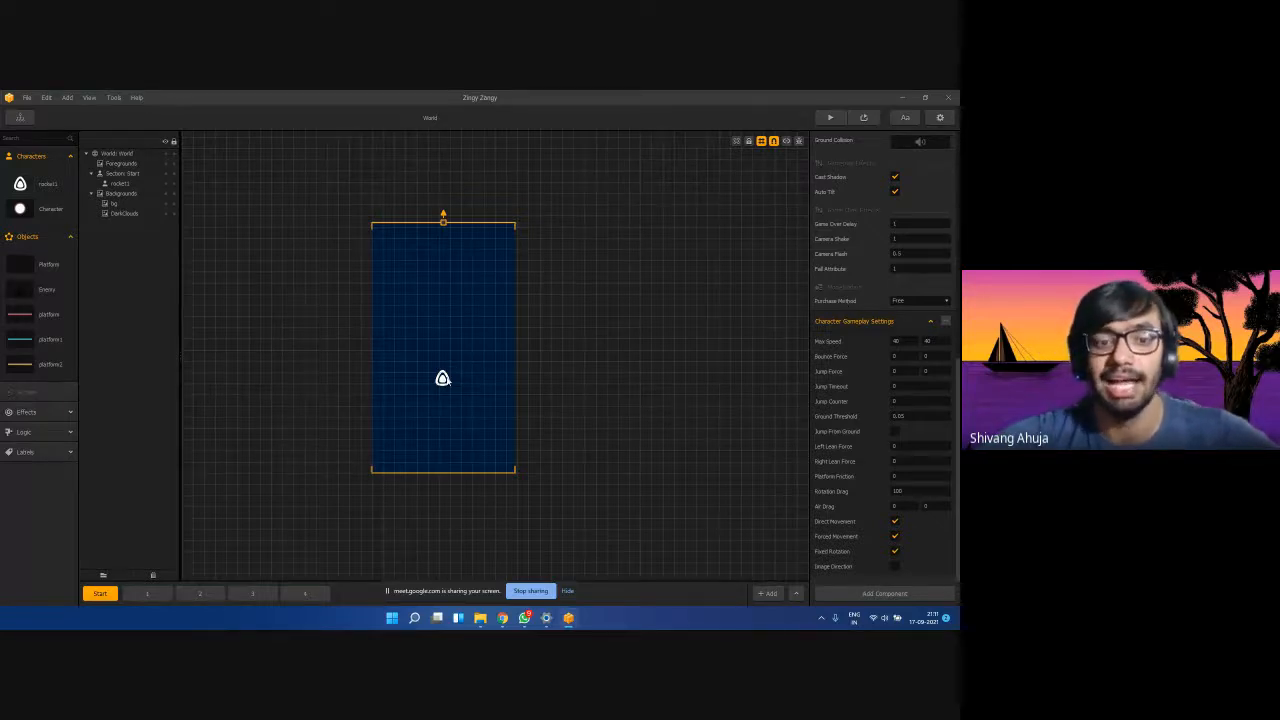
# Select the centred rocket1 on the canvas to show its 0.5 by 0.5 transform.
pyautogui.click(444, 384)
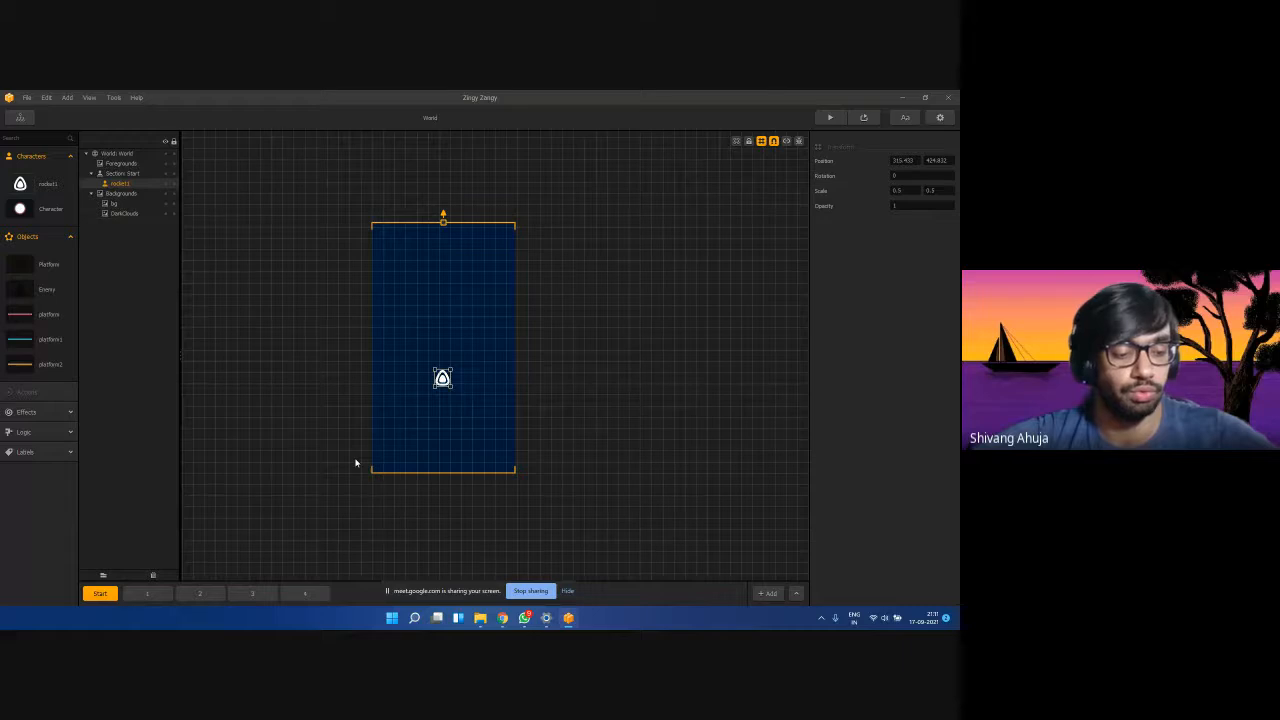
pyautogui.moveTo(500, 615)
pyautogui.click(557, 560)
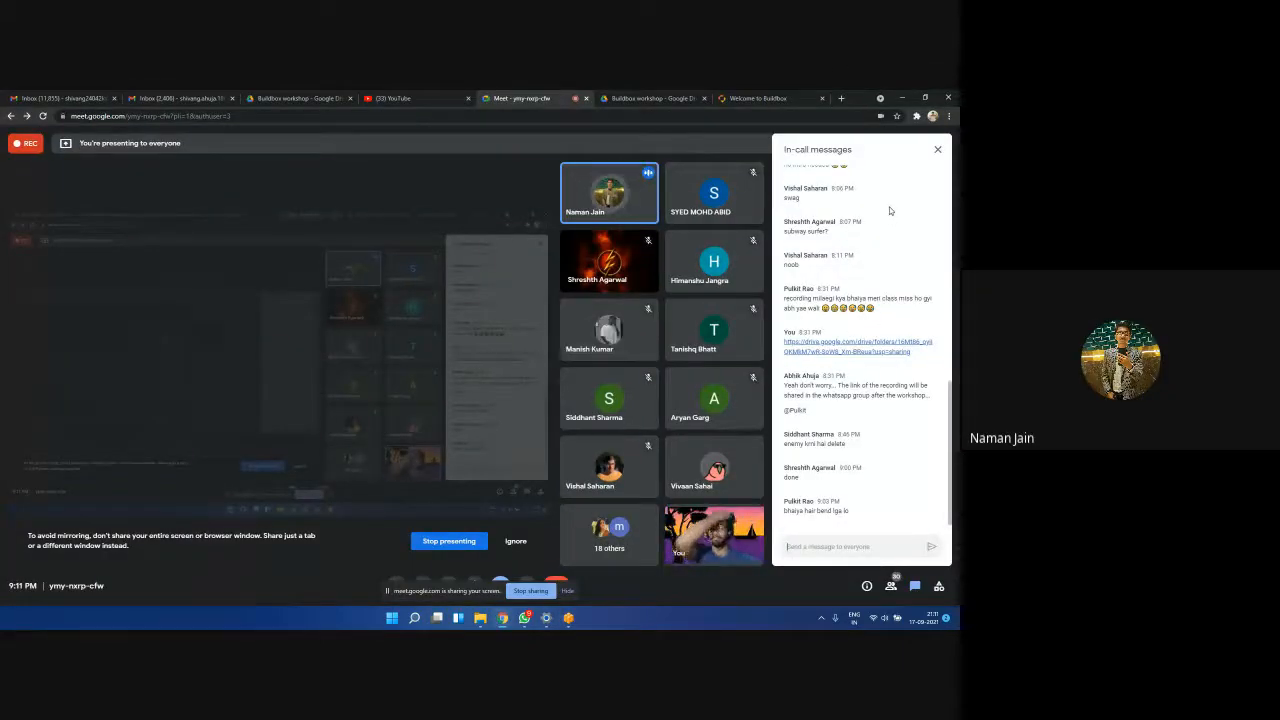
pyautogui.hotkey('alt', 'Tab')
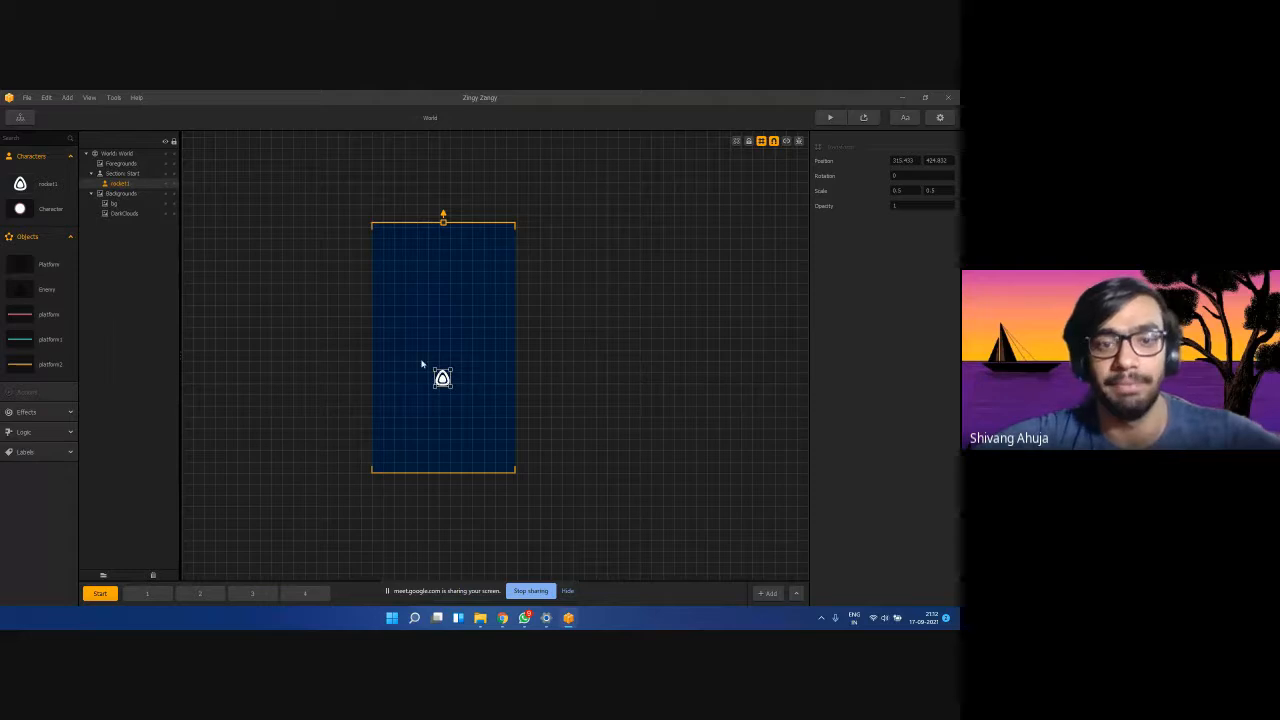
pyautogui.click(423, 406)
pyautogui.click(440, 379)
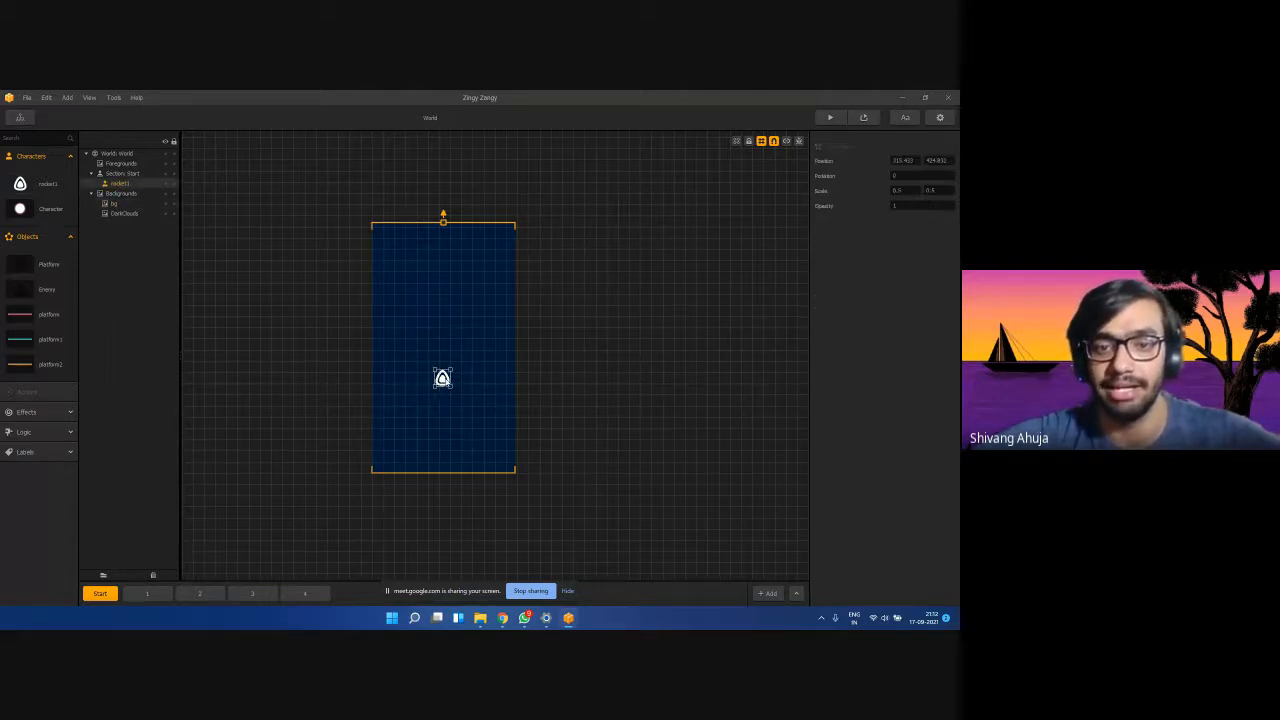
pyautogui.click(412, 431)
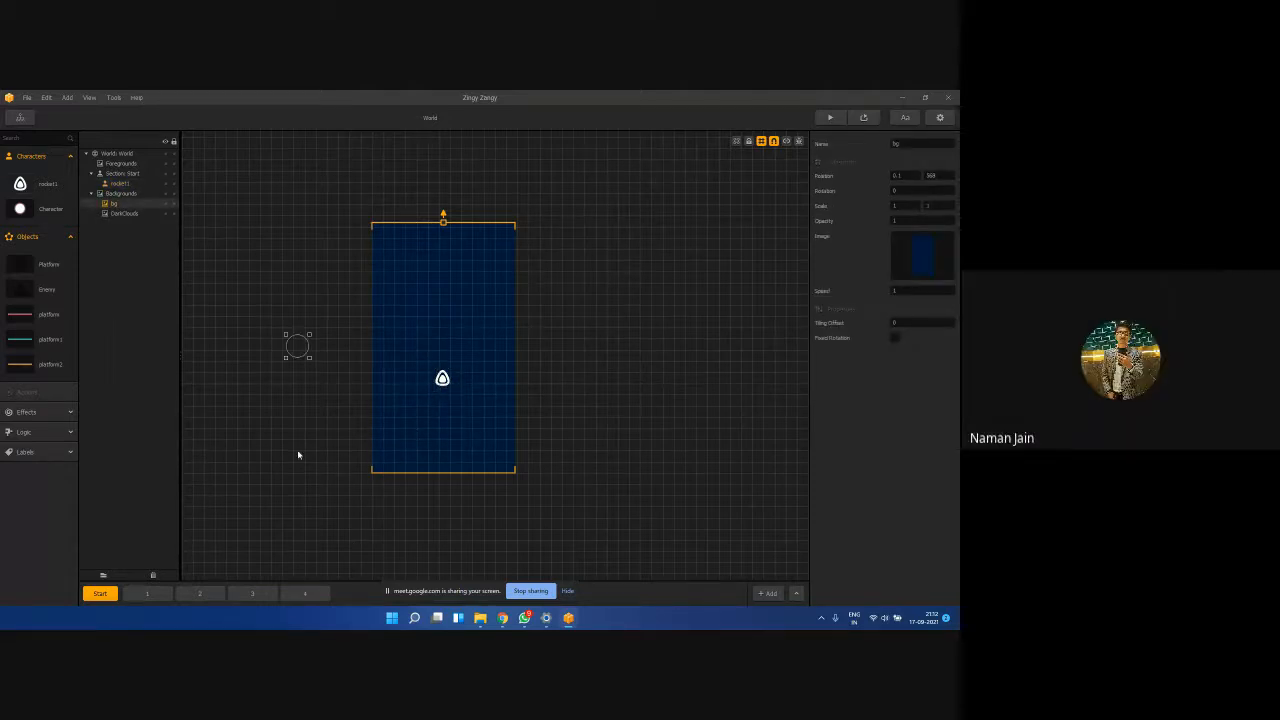
pyautogui.click(152, 590)
pyautogui.click(192, 591)
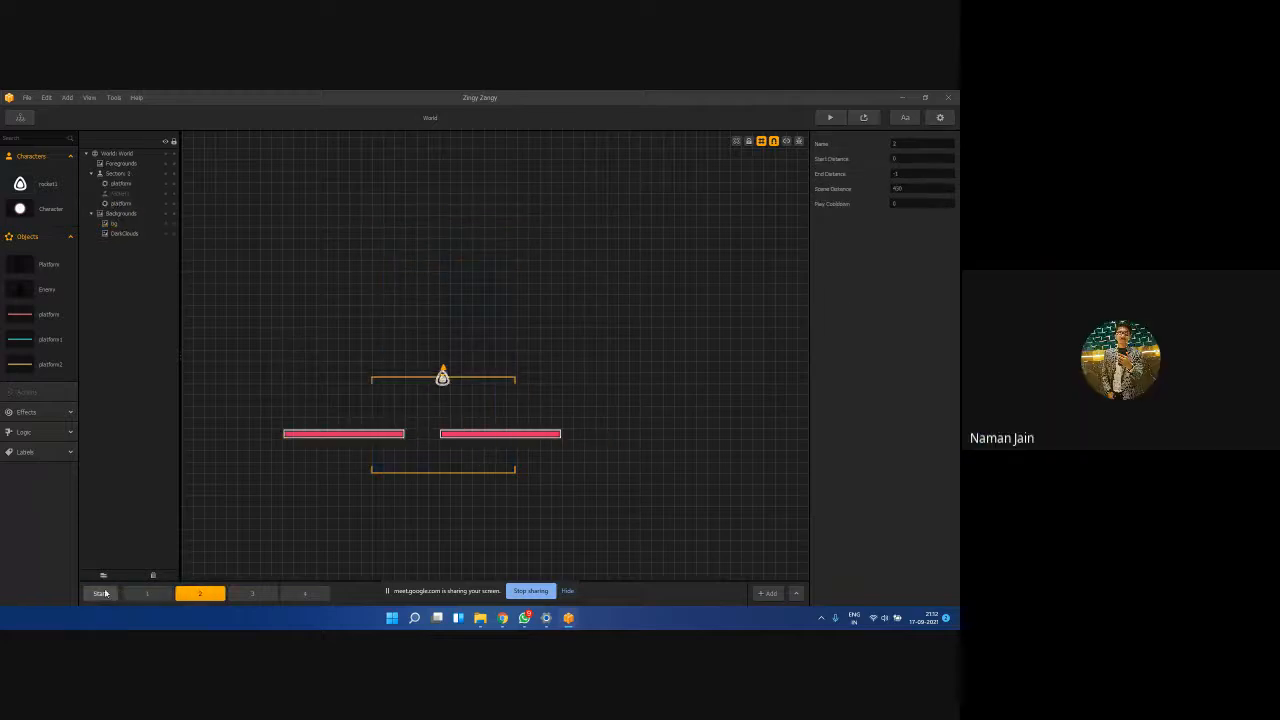
pyautogui.click(100, 592)
pyautogui.click(830, 118)
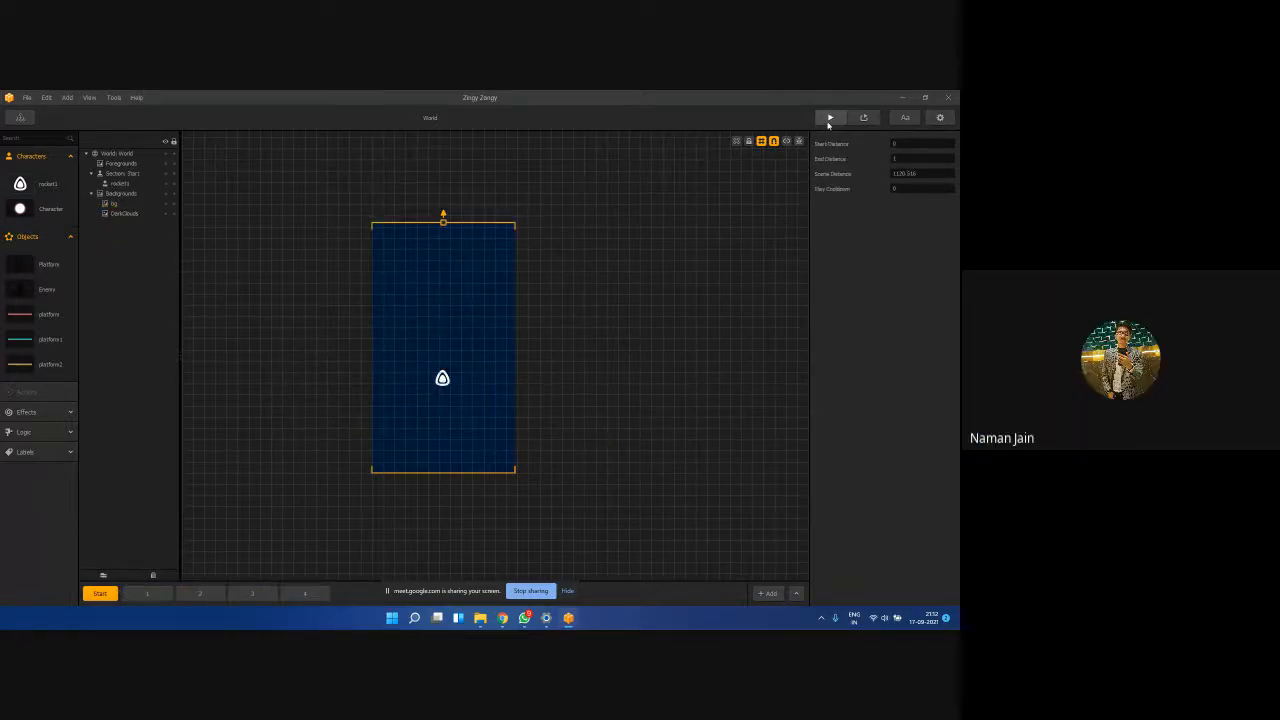
pyautogui.click(307, 466)
pyautogui.moveTo(309, 465)
pyautogui.mouseDown()
pyautogui.moveTo(353, 467)
pyautogui.moveTo(305, 453)
pyautogui.mouseUp()
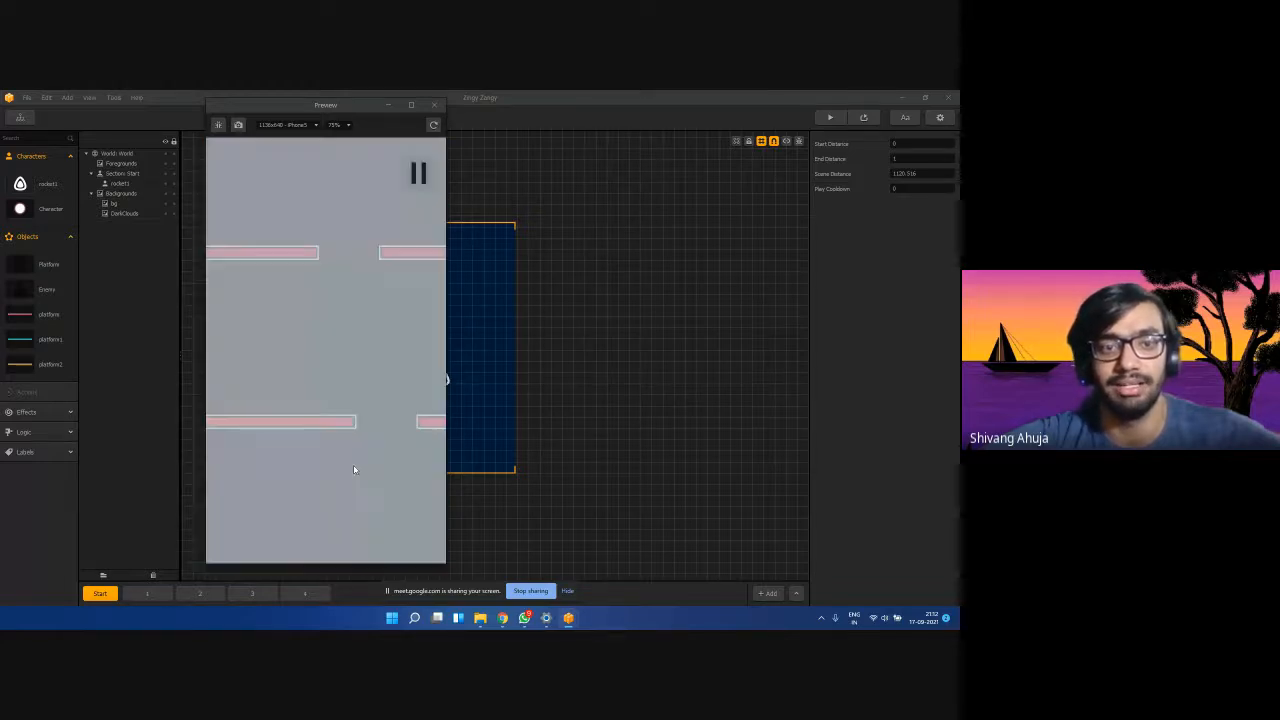
pyautogui.click(434, 105)
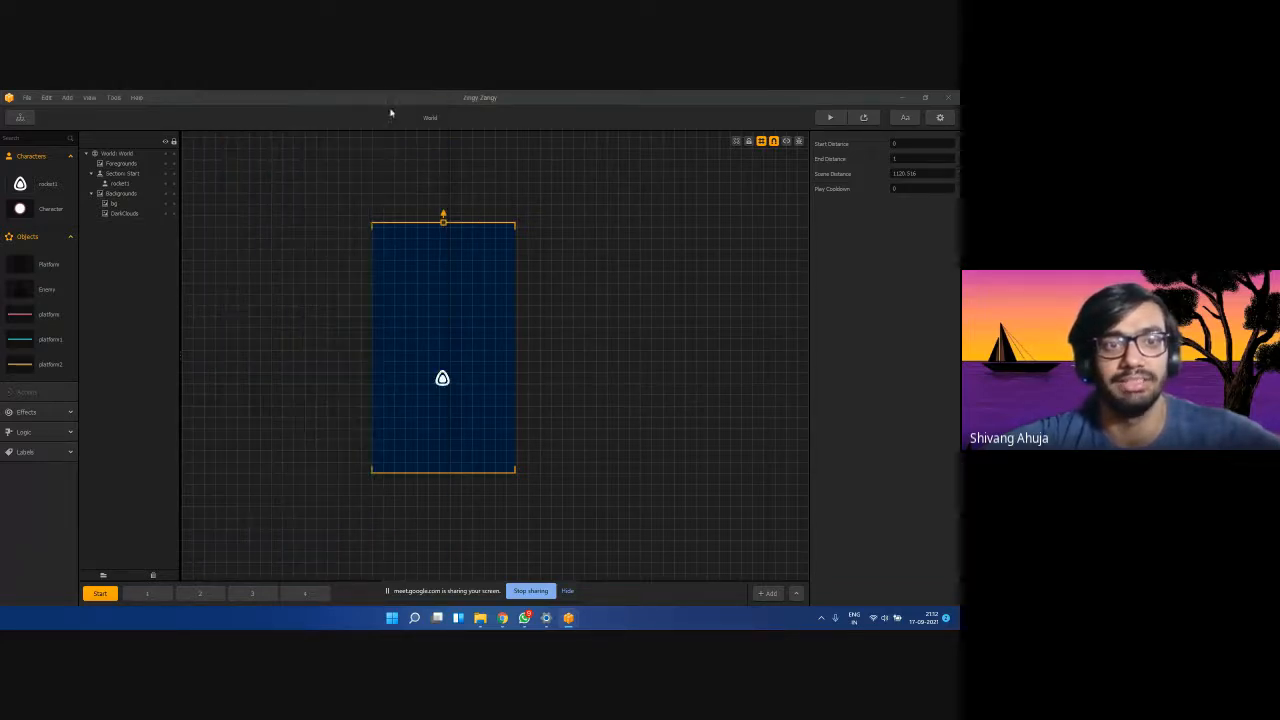
pyautogui.moveTo(116, 184); pyautogui.dragTo(122, 172)
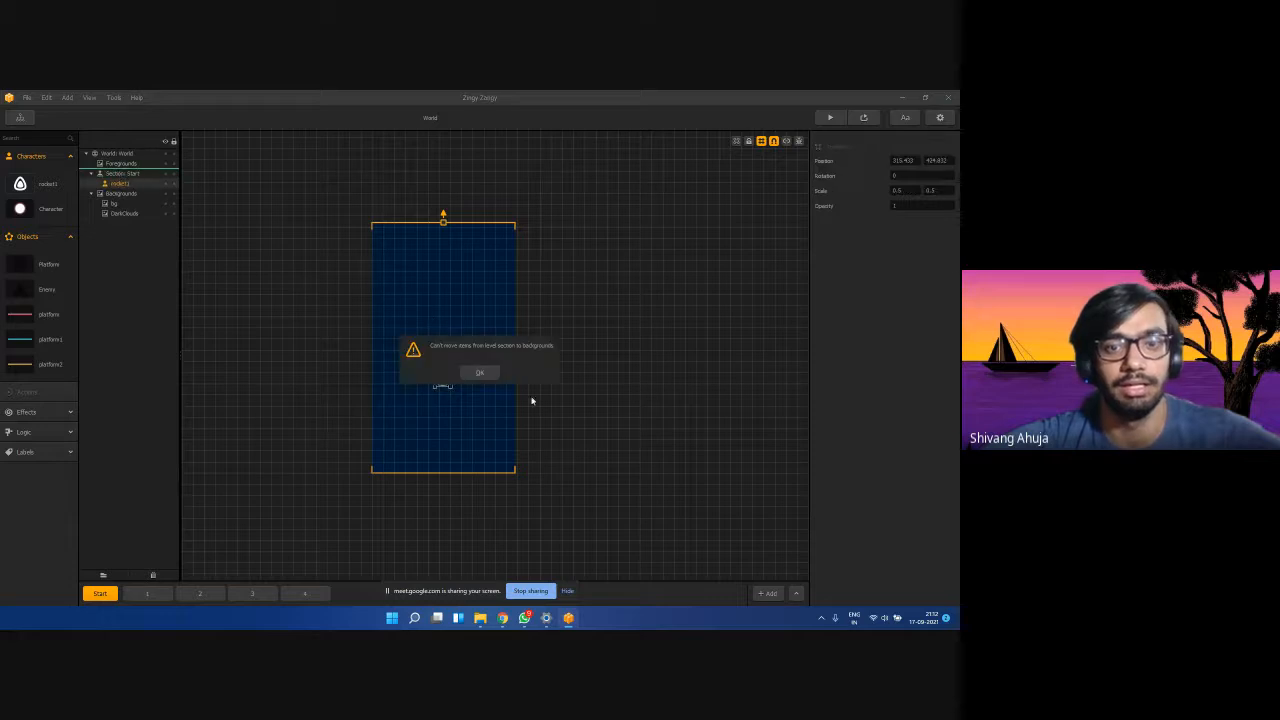
pyautogui.click(477, 375)
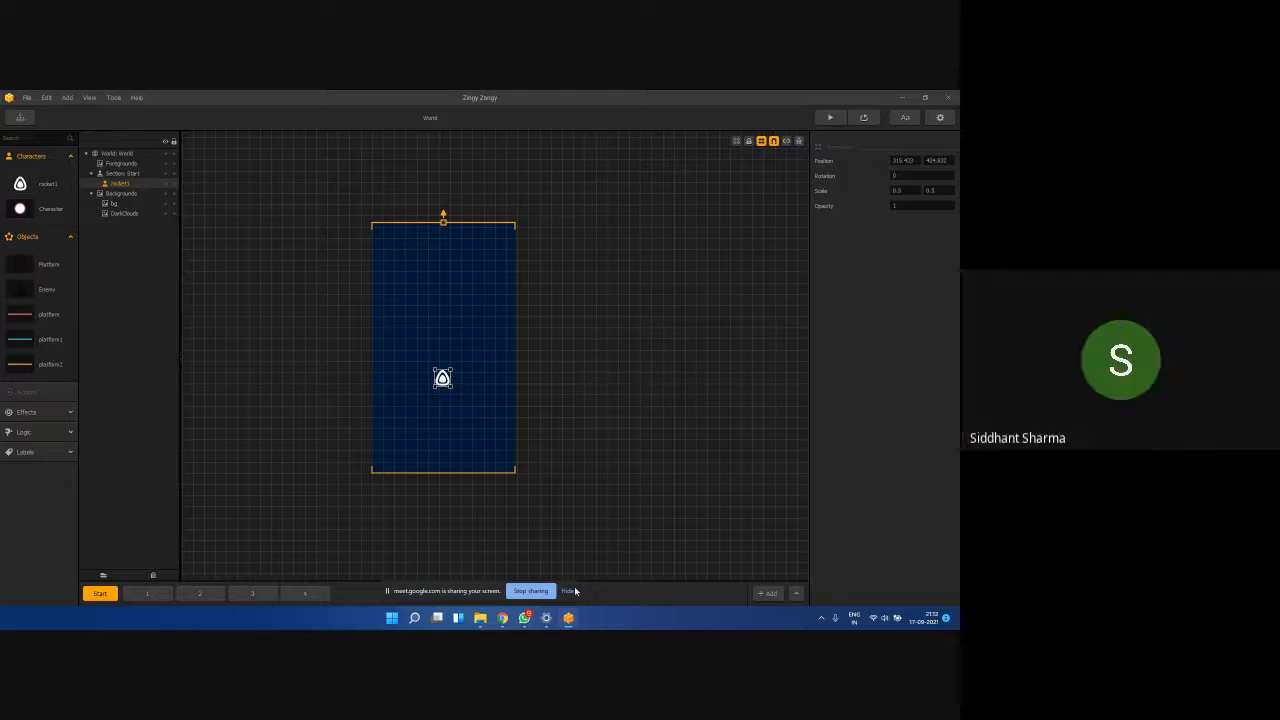
pyautogui.moveTo(523, 618)
pyautogui.click(472, 569)
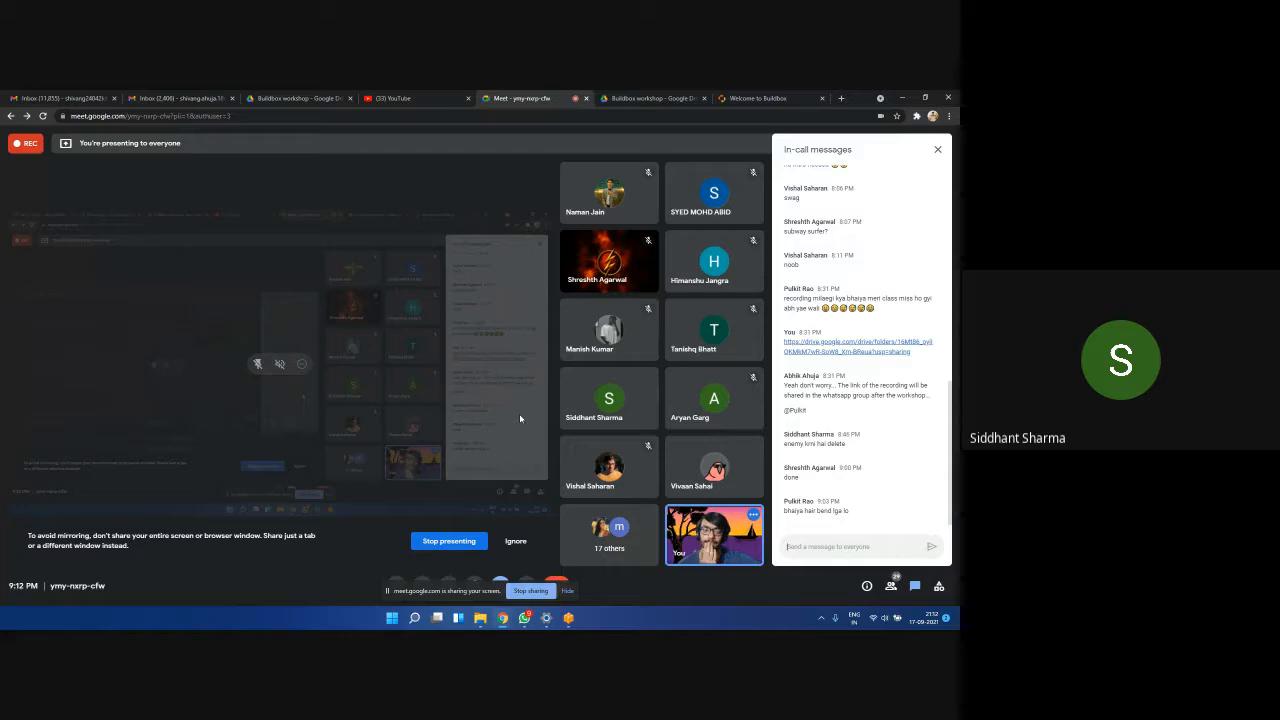
pyautogui.click(902, 97)
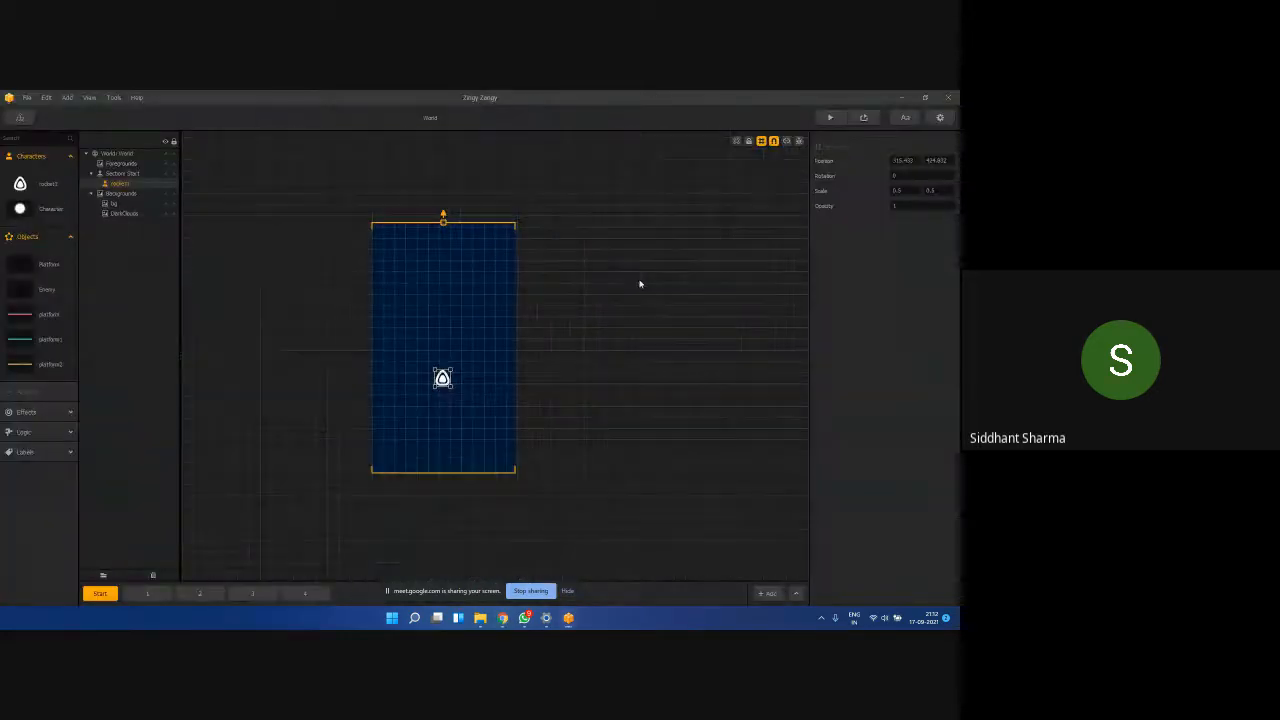
pyautogui.click(838, 118)
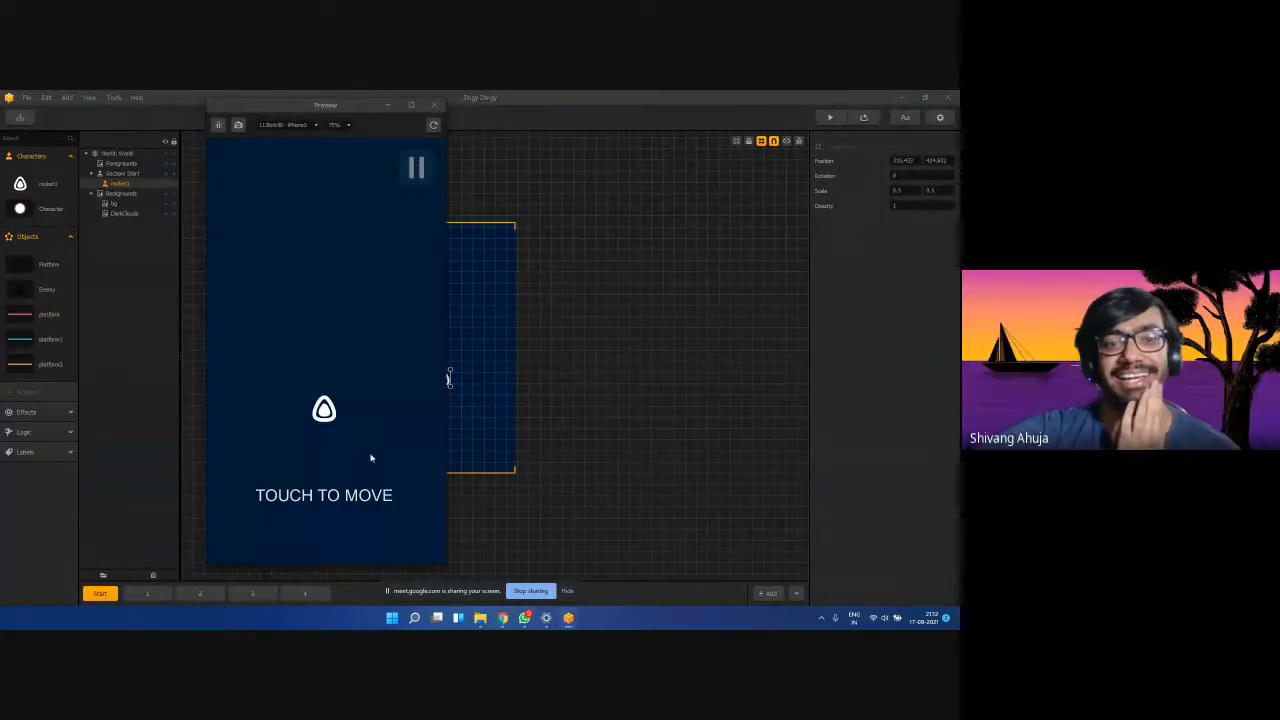
pyautogui.moveTo(316, 446)
pyautogui.mouseDown()
pyautogui.moveTo(409, 451)
pyautogui.moveTo(326, 441)
pyautogui.moveTo(414, 440)
pyautogui.moveTo(371, 426)
pyautogui.moveTo(403, 406)
pyautogui.moveTo(358, 401)
pyautogui.mouseUp()
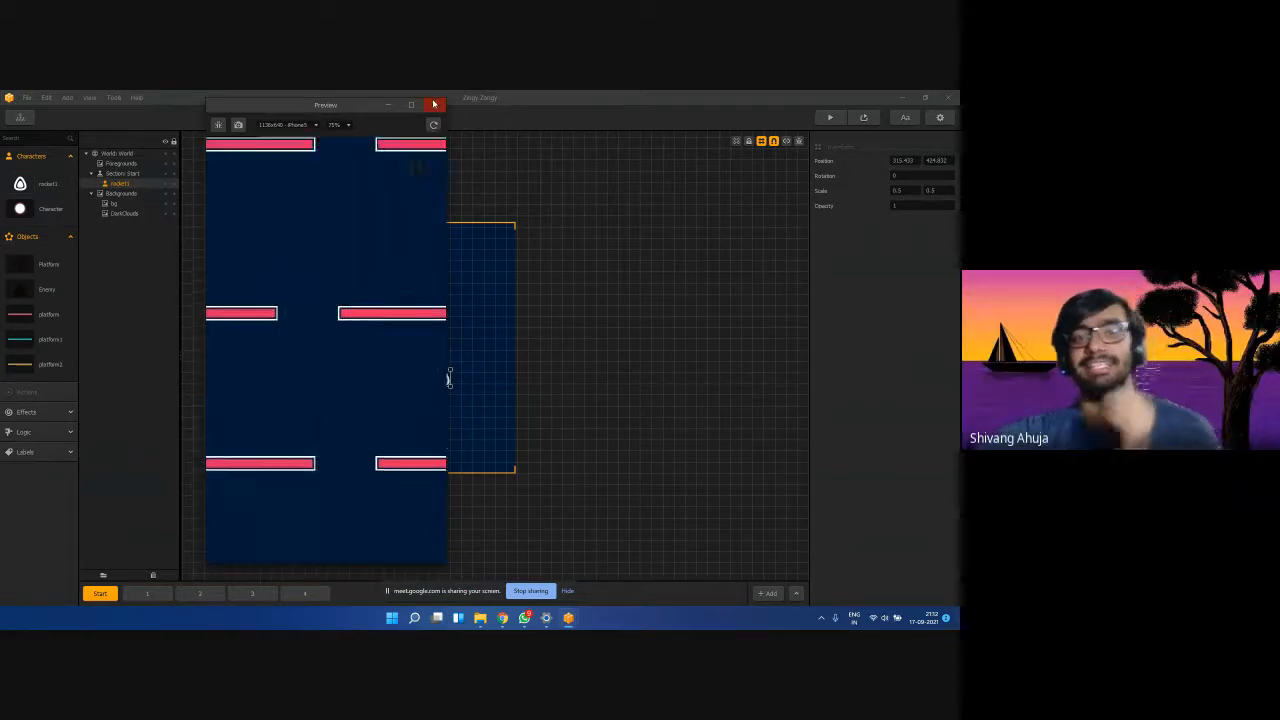
pyautogui.click(434, 104)
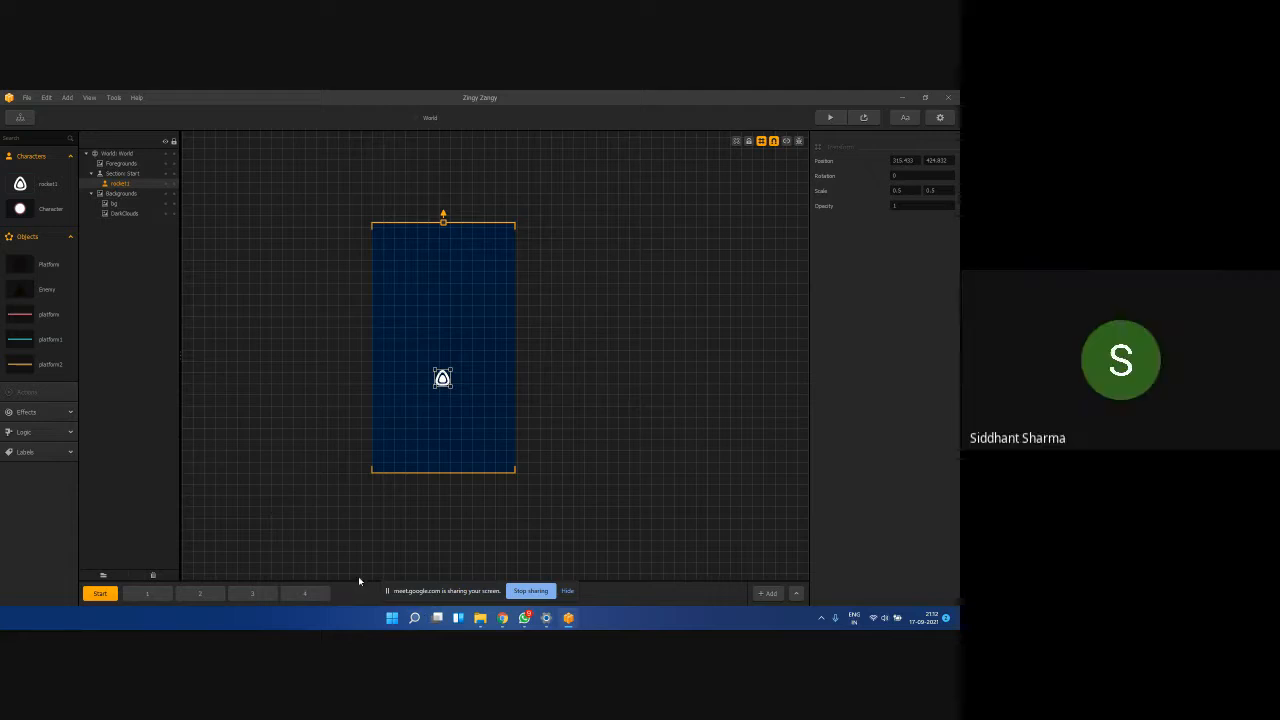
# Select the rocket1 character asset to show its default animation and empty animation slots.
pyautogui.click(20, 184)
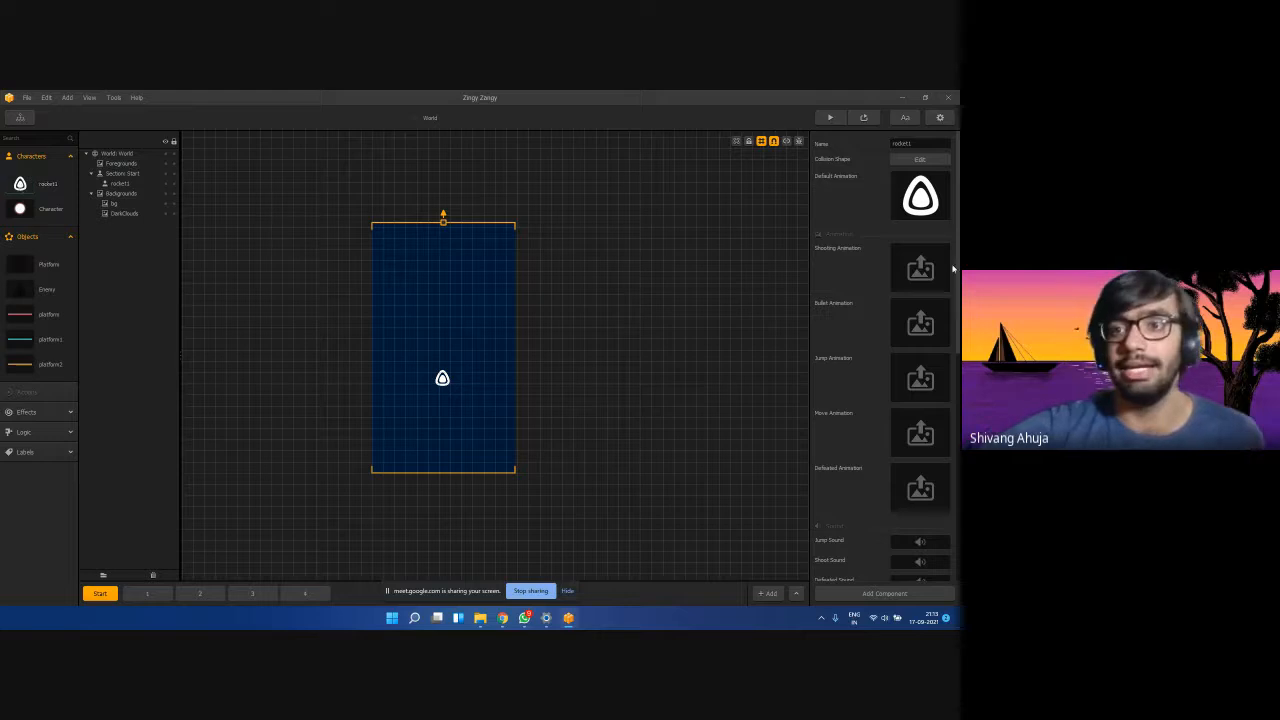
pyautogui.moveTo(927, 181)
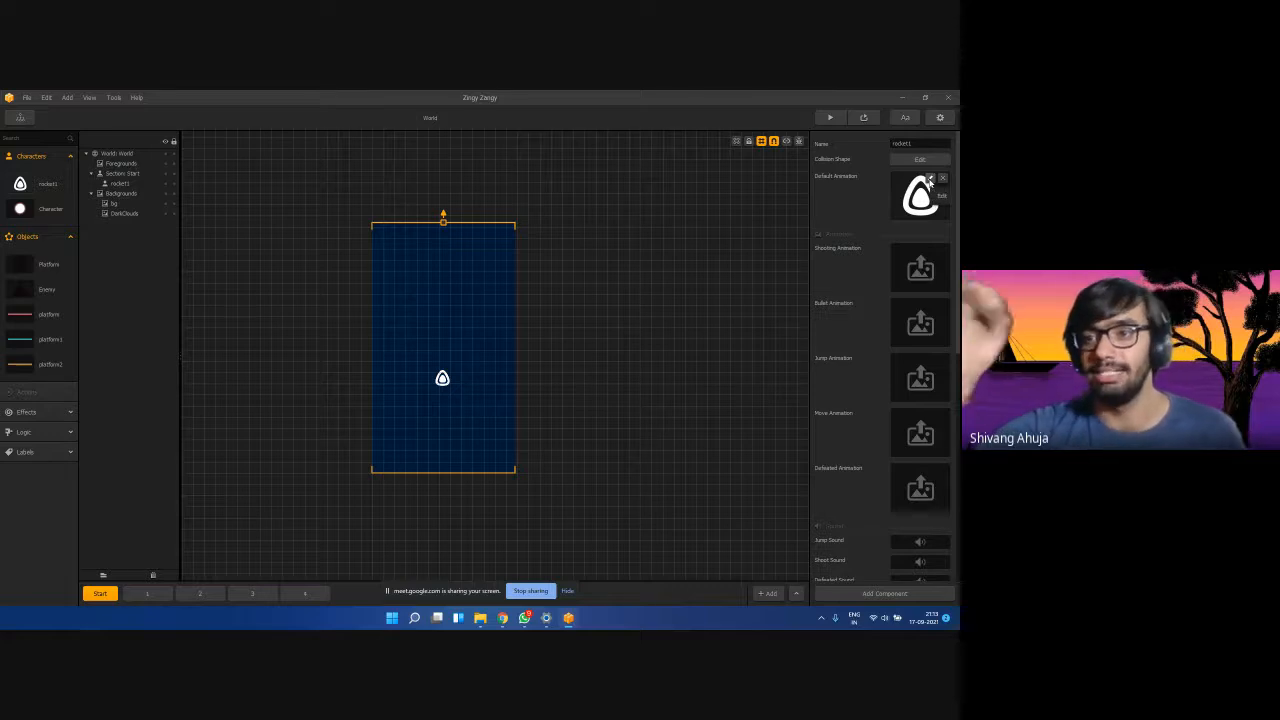
pyautogui.click(929, 181)
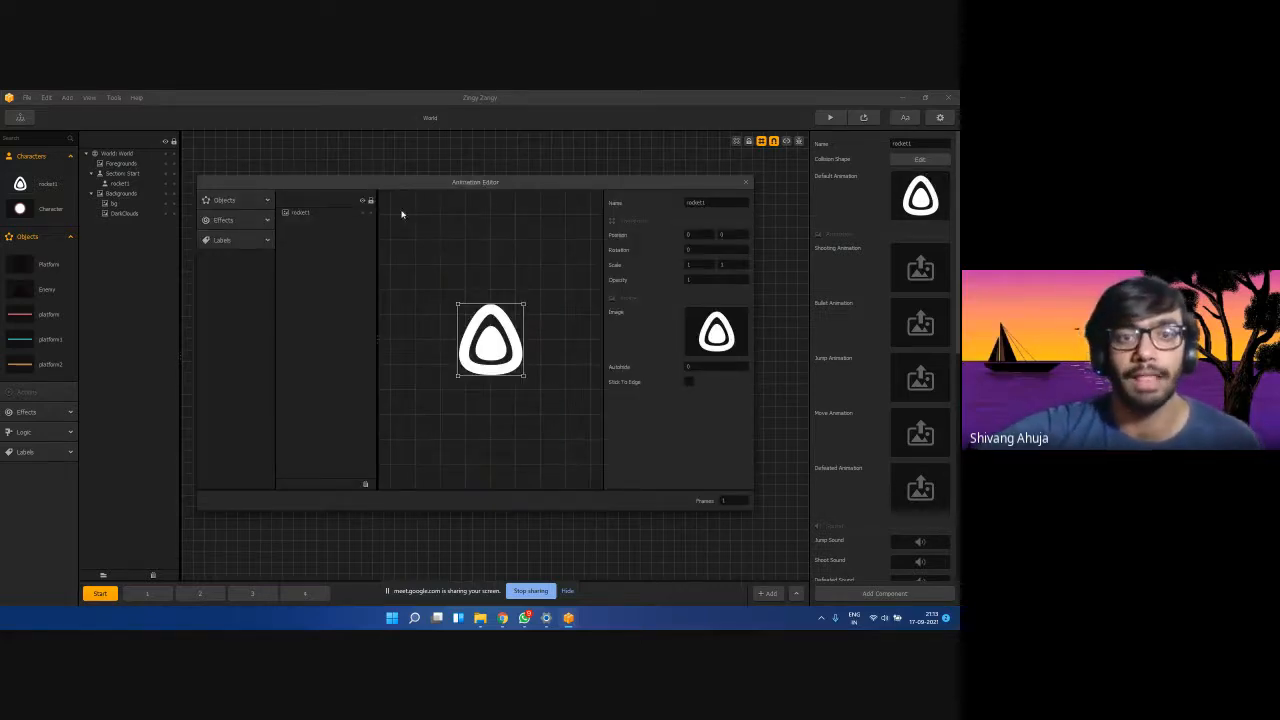
pyautogui.moveTo(536, 187); pyautogui.dragTo(452, 170)
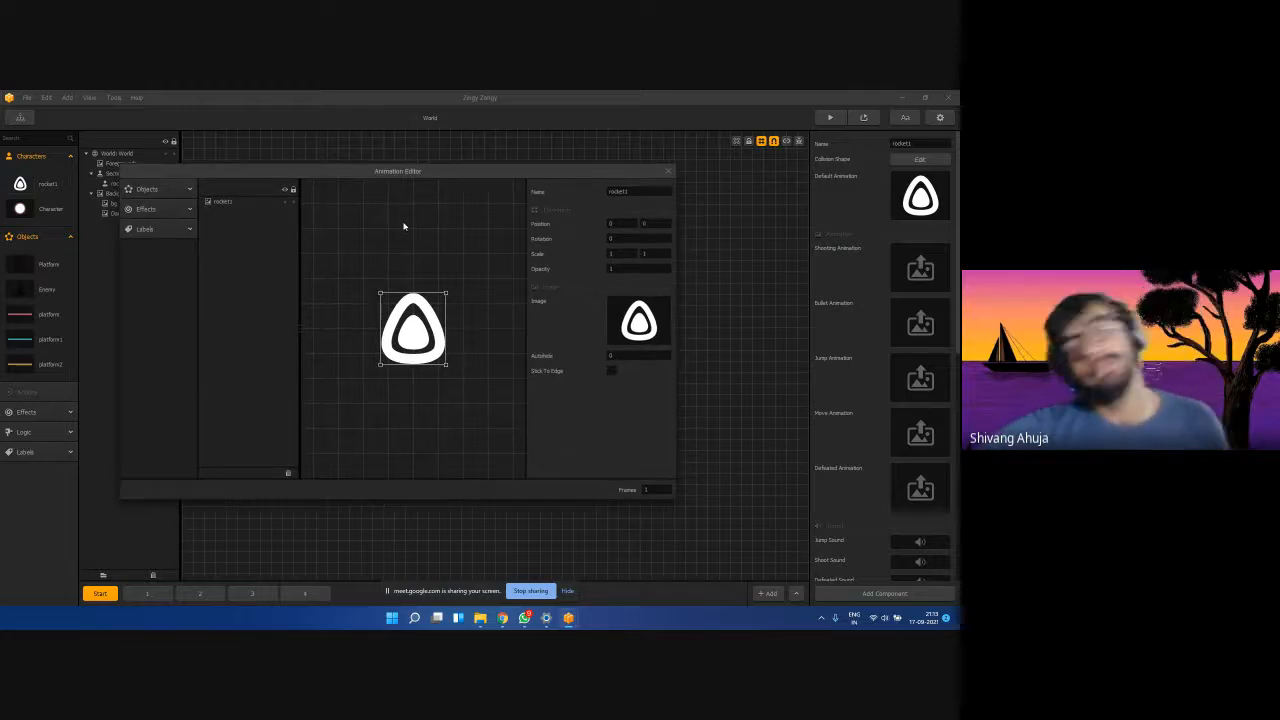
pyautogui.click(163, 212)
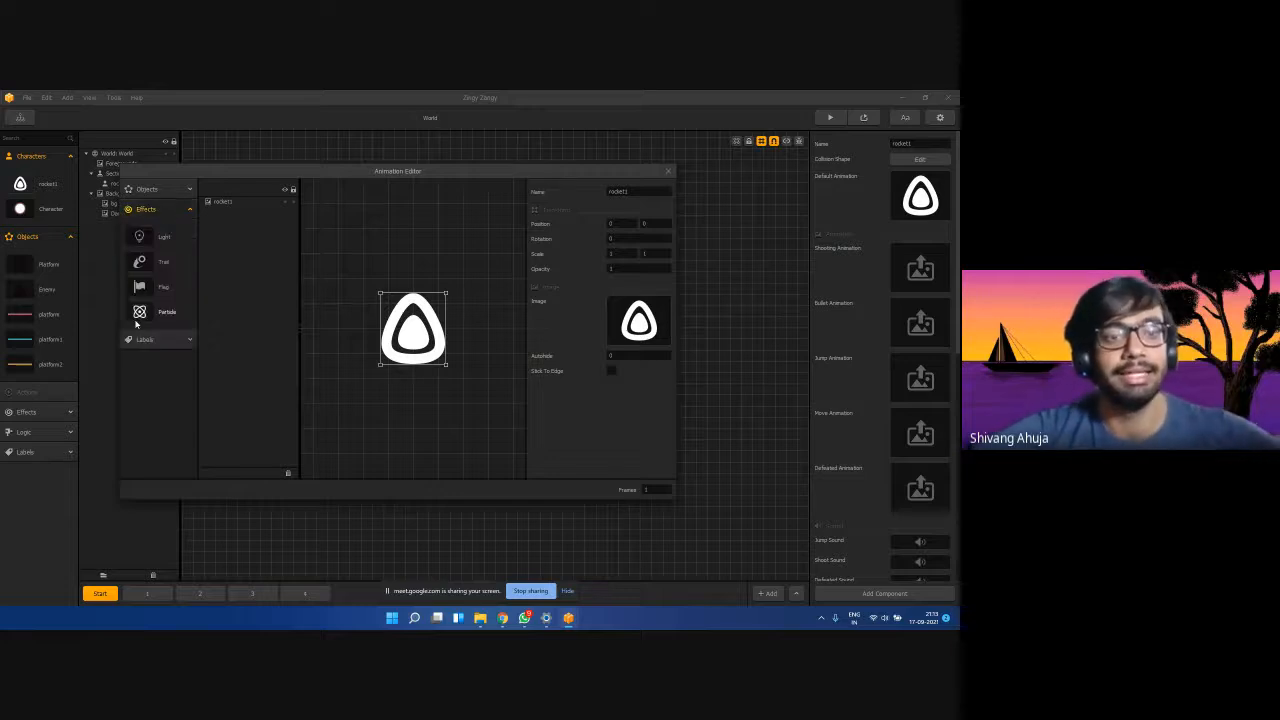
pyautogui.moveTo(139, 315); pyautogui.dragTo(414, 342)
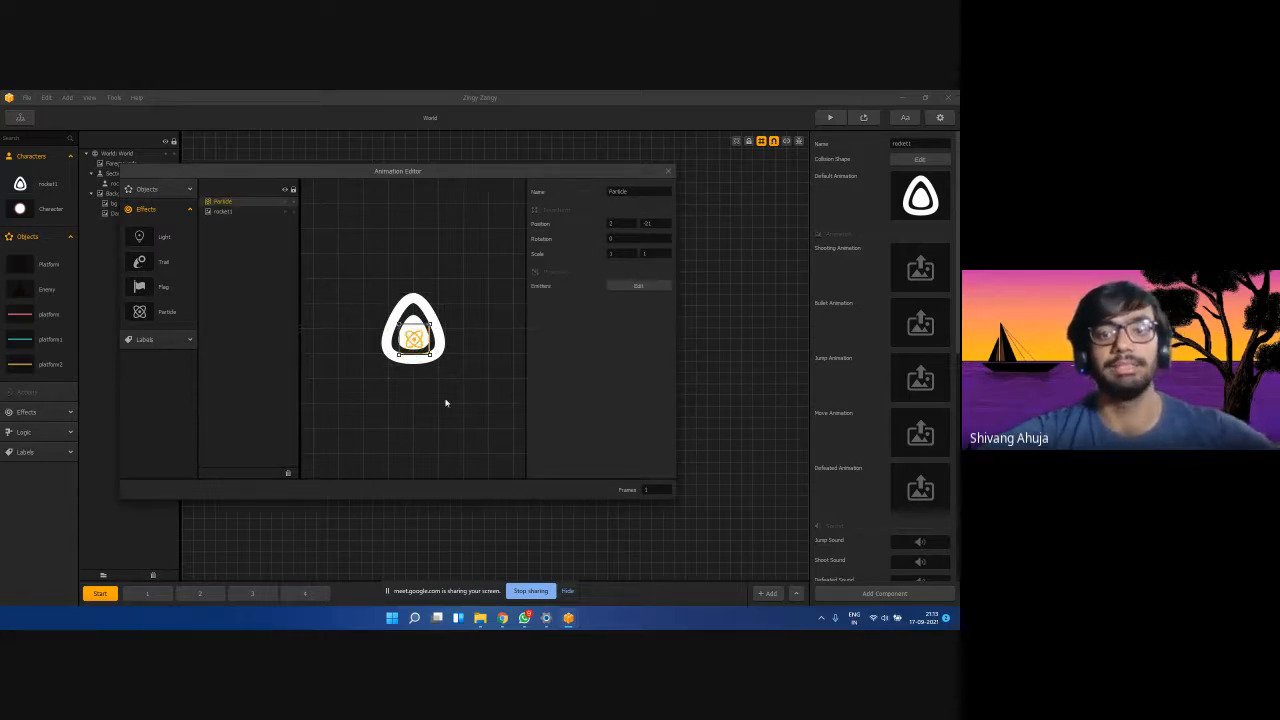
pyautogui.moveTo(415, 342); pyautogui.dragTo(414, 342)
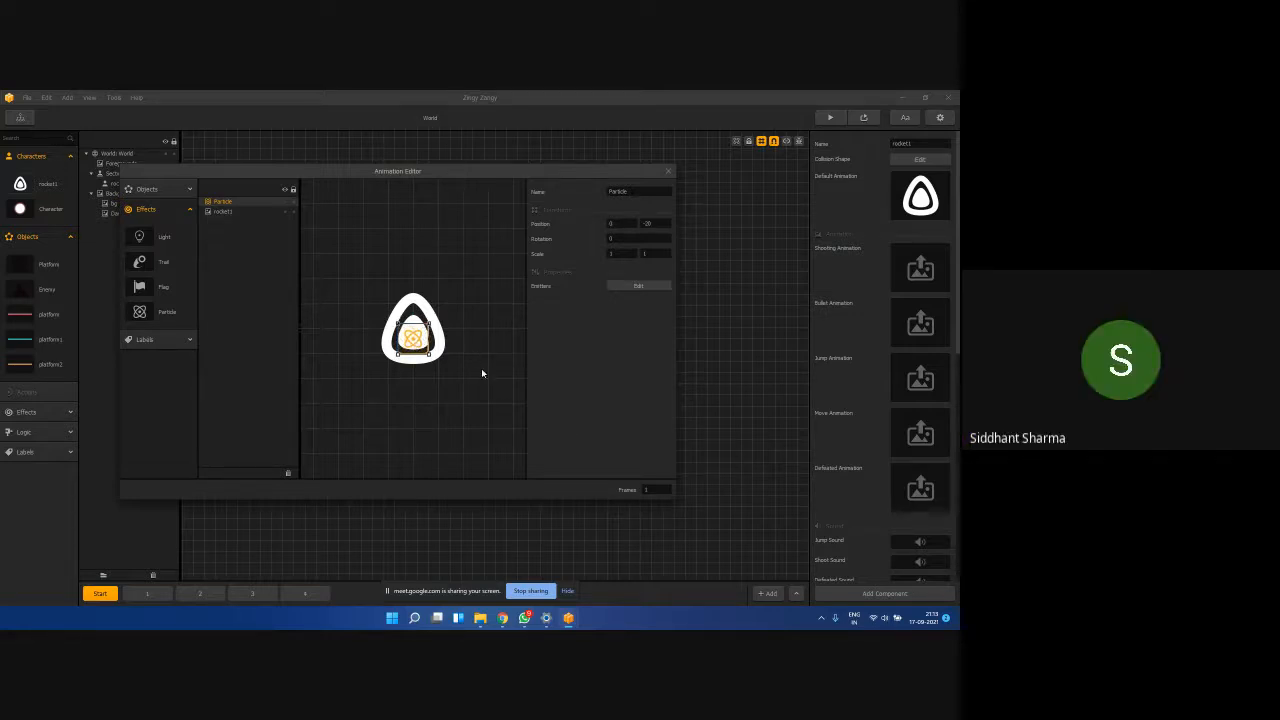
pyautogui.press('Delete')
pyautogui.click(669, 172)
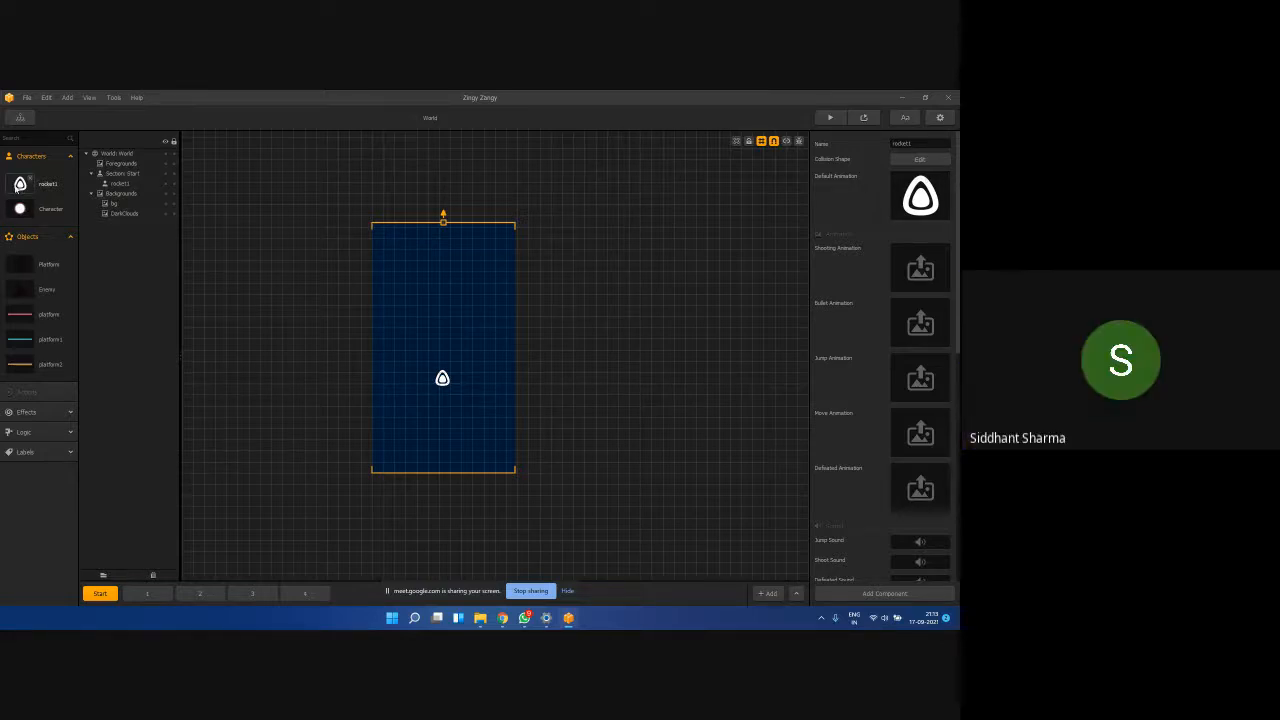
# Edit rocket1's default animation and drop a Particle effect onto the rocket.
pyautogui.moveTo(910, 184)
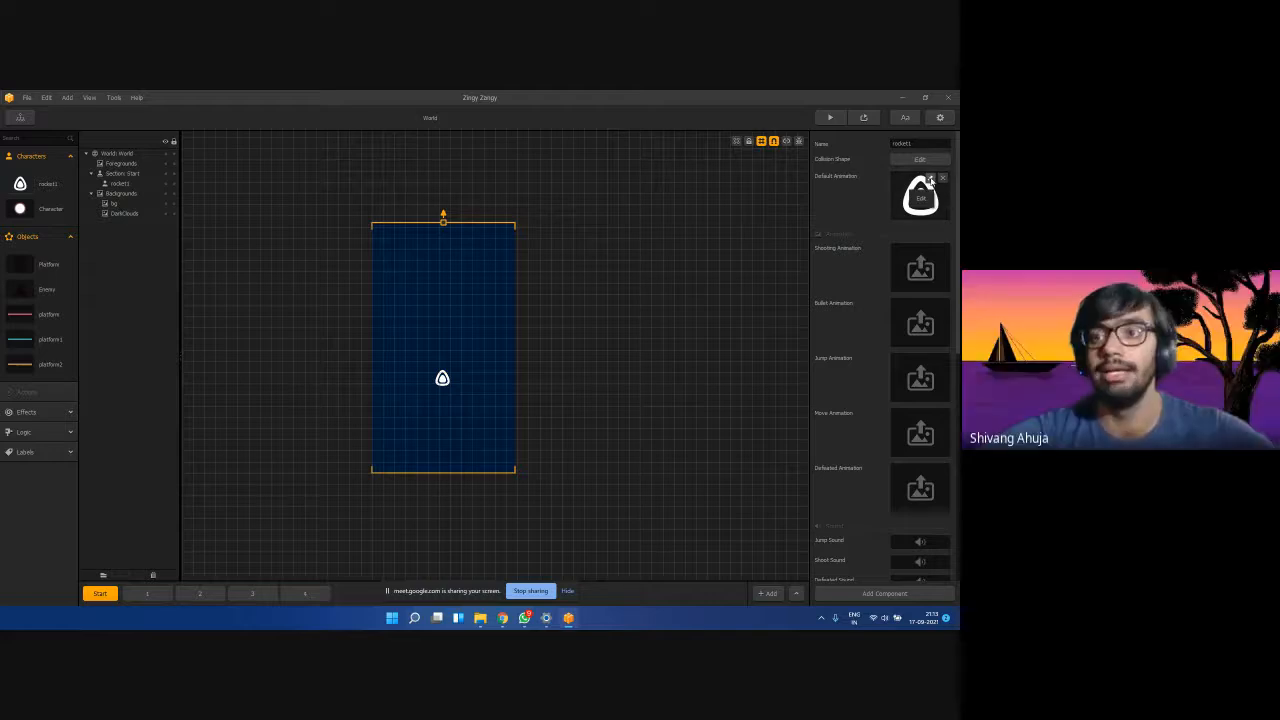
pyautogui.click(932, 180)
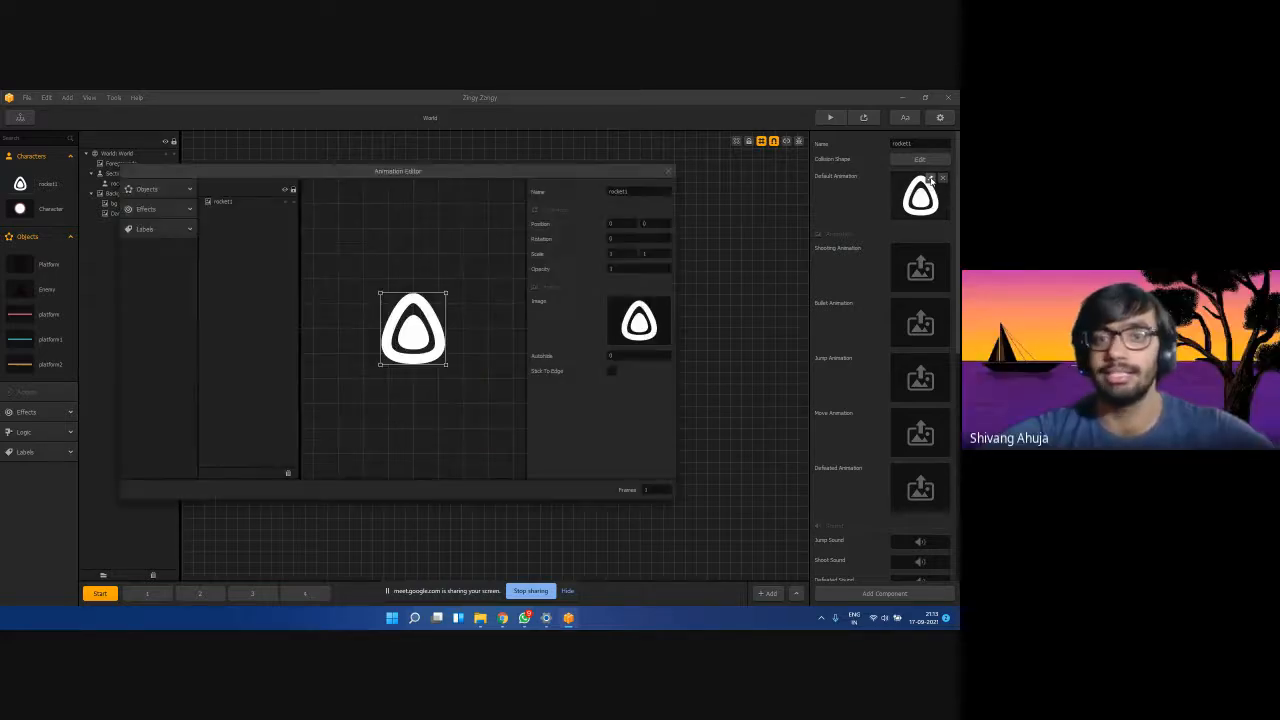
pyautogui.click(188, 214)
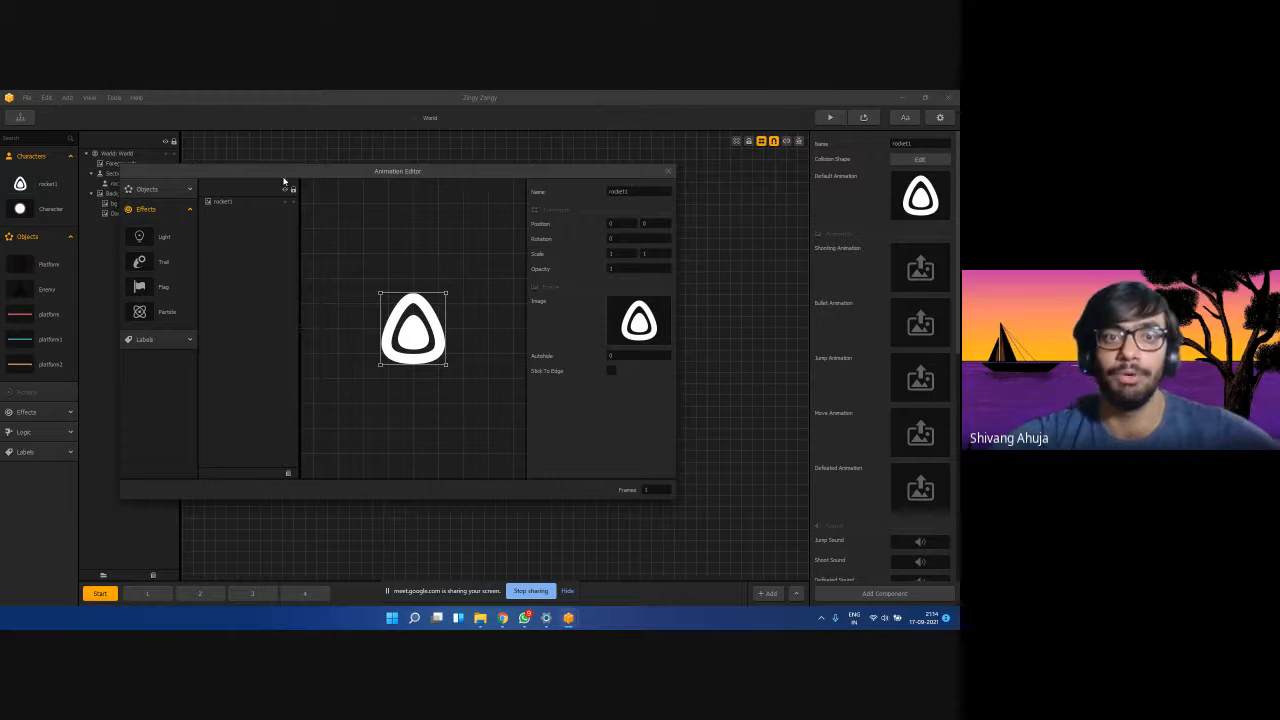
pyautogui.moveTo(272, 175); pyautogui.dragTo(308, 182)
pyautogui.moveTo(175, 318); pyautogui.dragTo(452, 342)
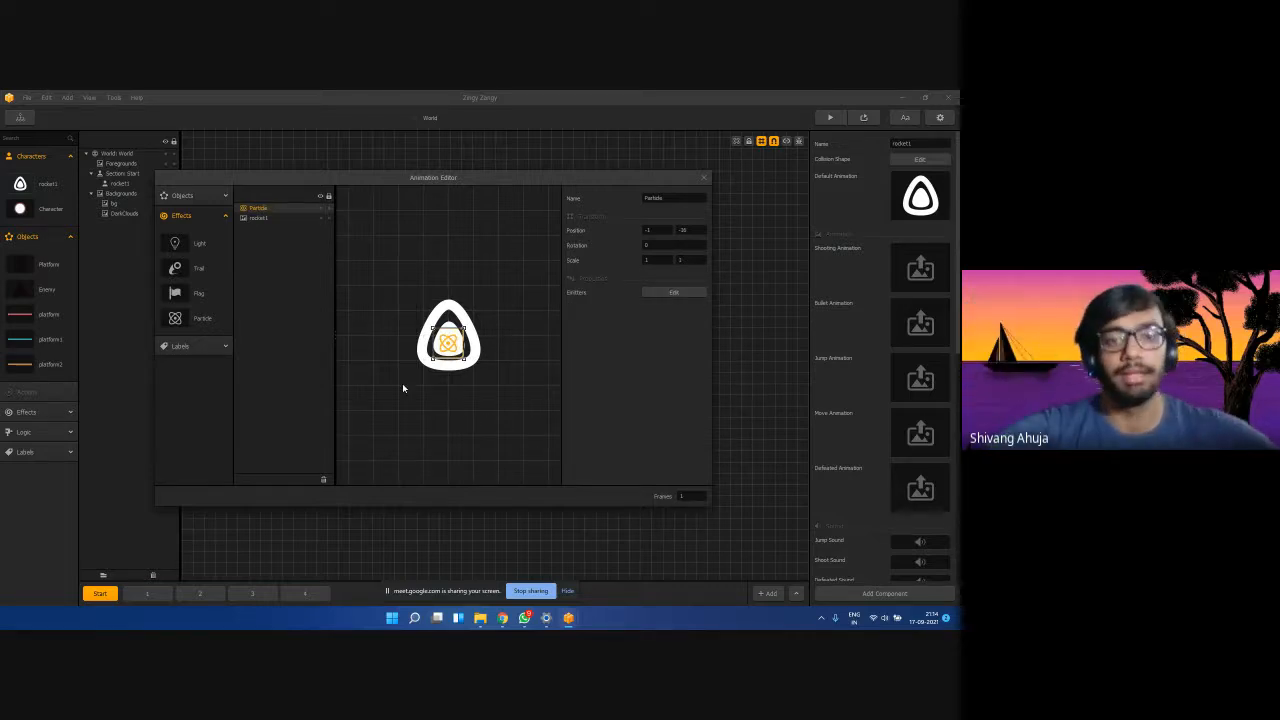
# Move the particle down to the rocket's base at -1, -43.
pyautogui.moveTo(446, 343); pyautogui.dragTo(448, 361)
pyautogui.click(464, 397)
pyautogui.click(441, 361)
pyautogui.click(451, 390)
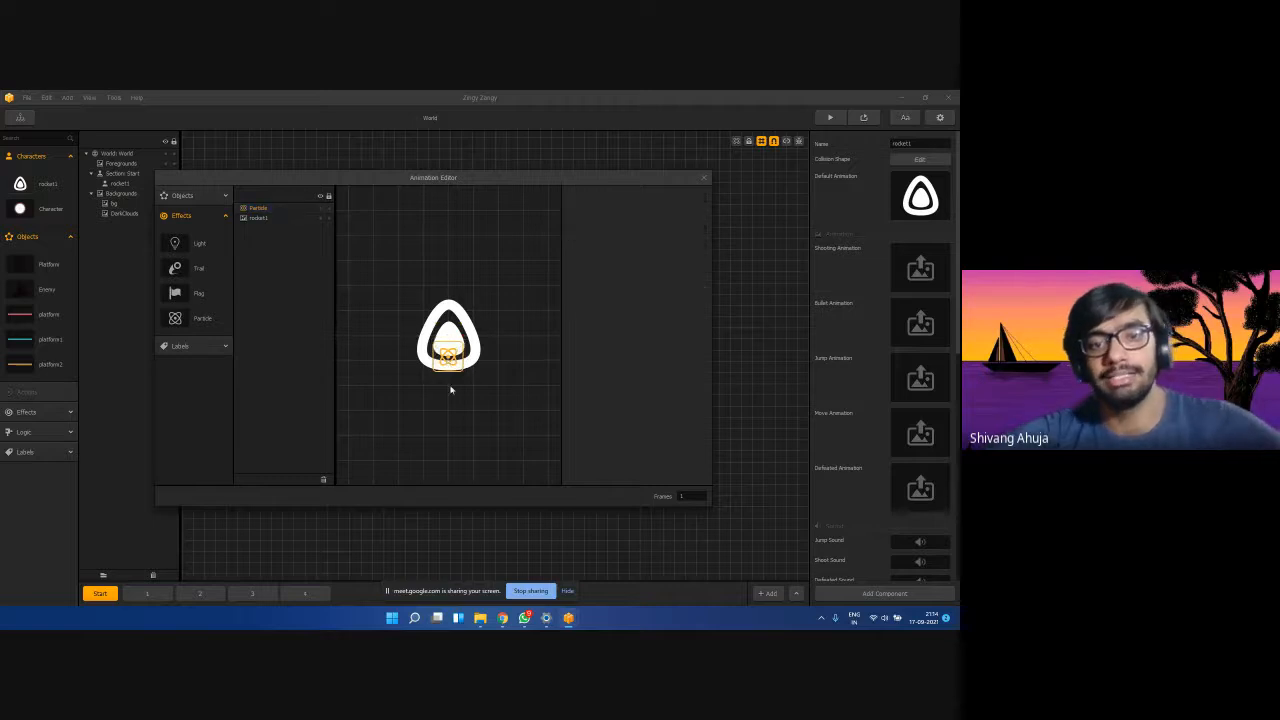
pyautogui.click(457, 355)
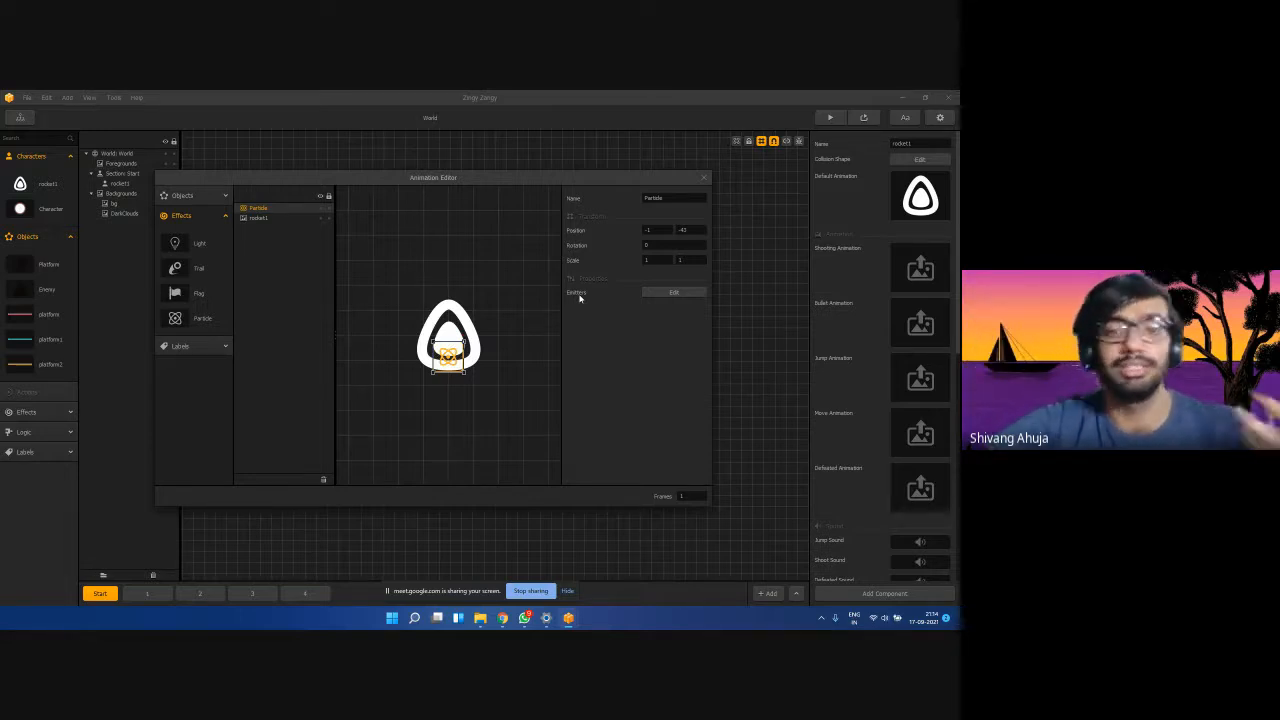
pyautogui.click(664, 293)
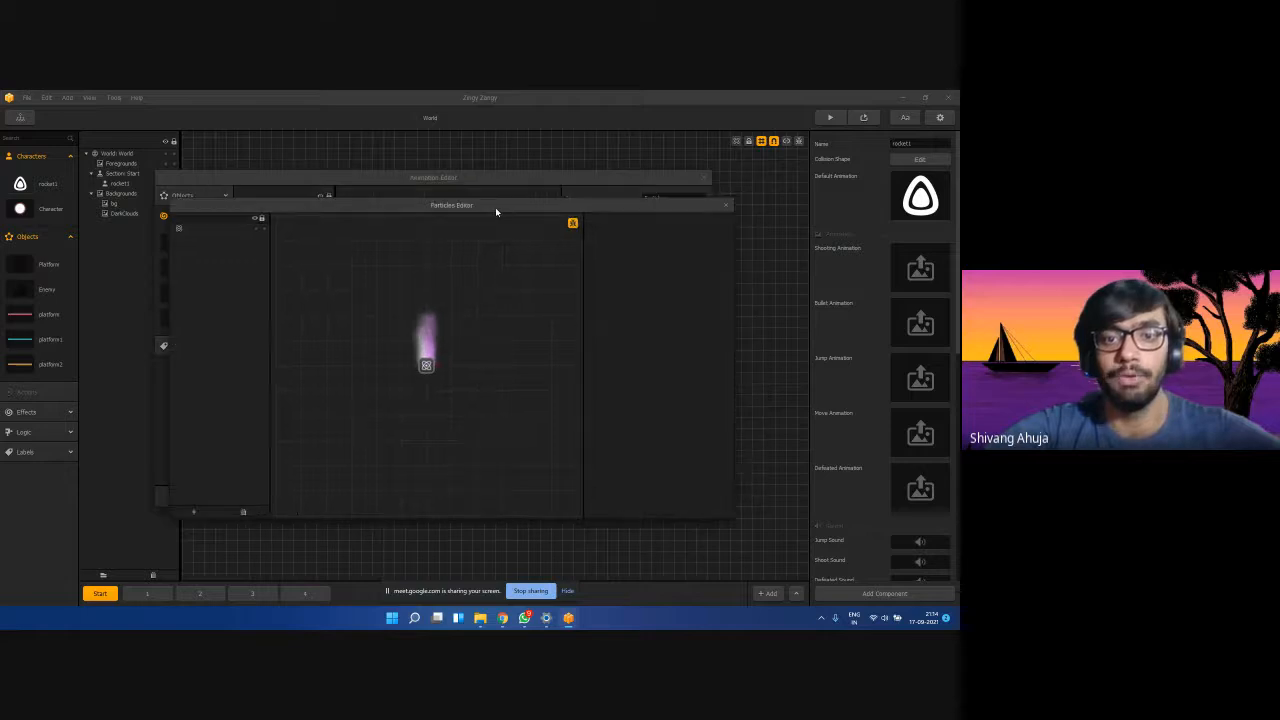
# Swap the emitter texture to the white Particle sprite and save it.
pyautogui.moveTo(495, 207); pyautogui.dragTo(496, 175)
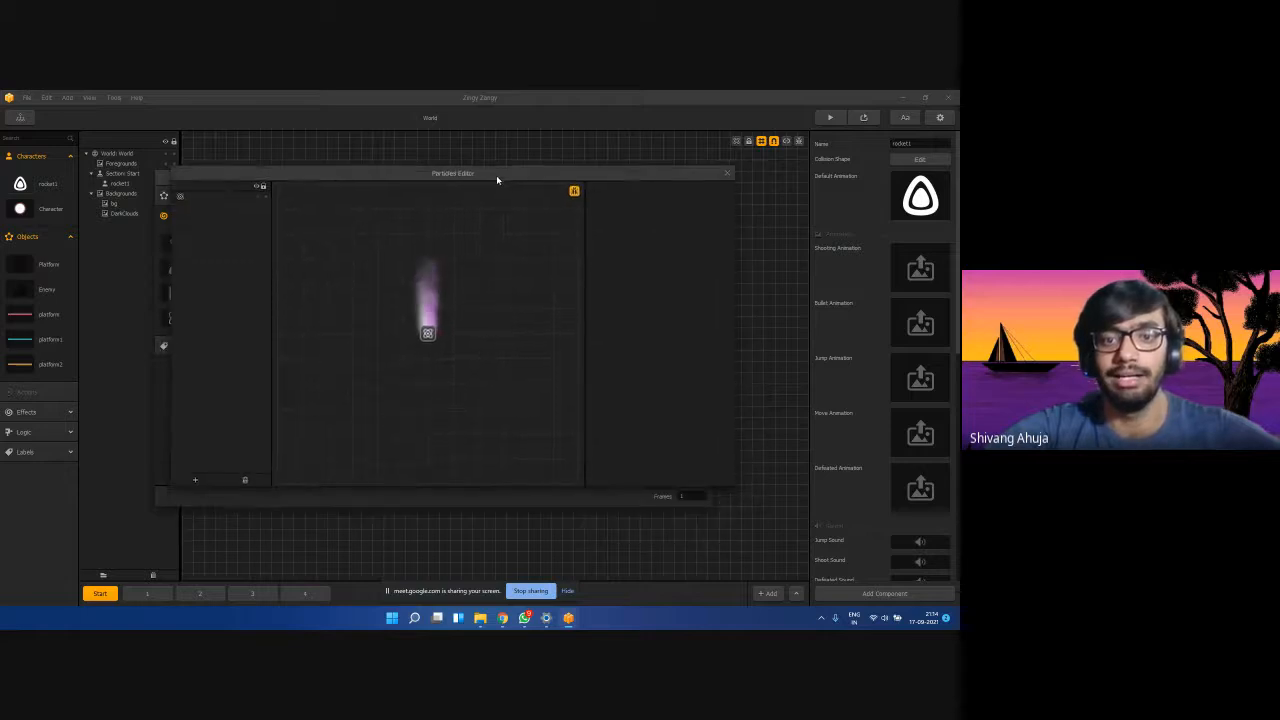
pyautogui.click(200, 196)
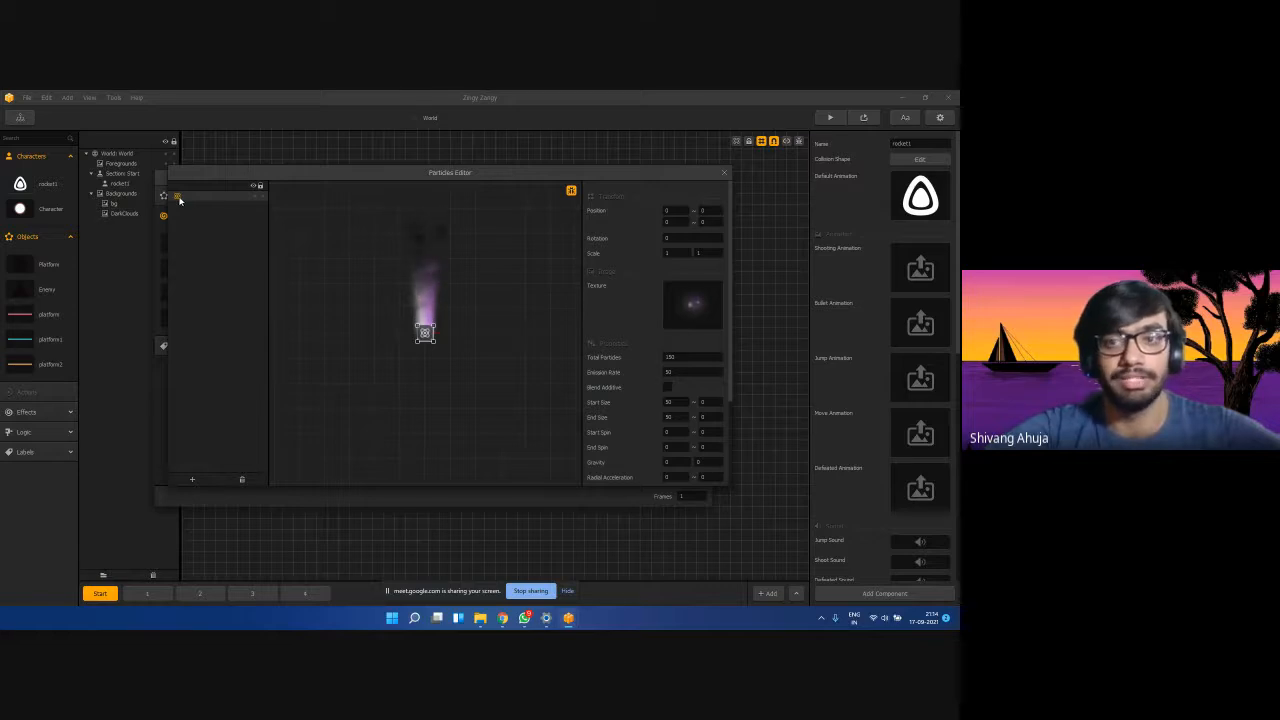
pyautogui.moveTo(702, 290)
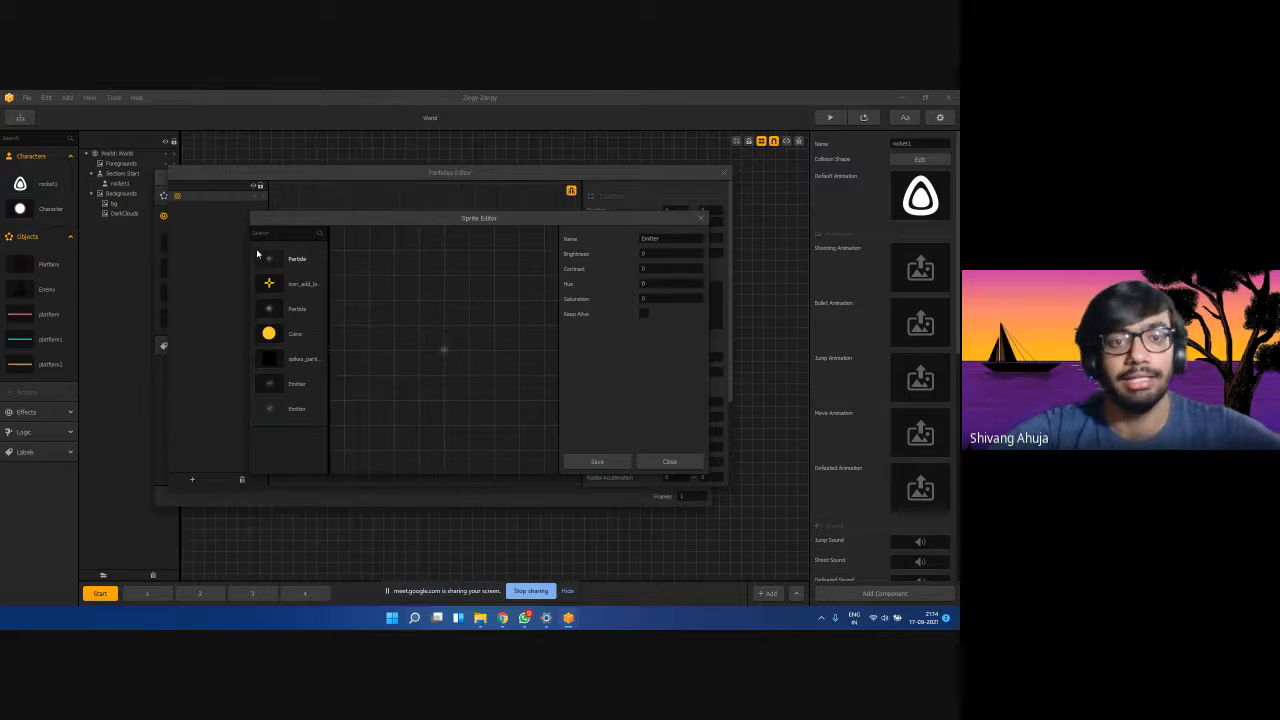
pyautogui.click(268, 312)
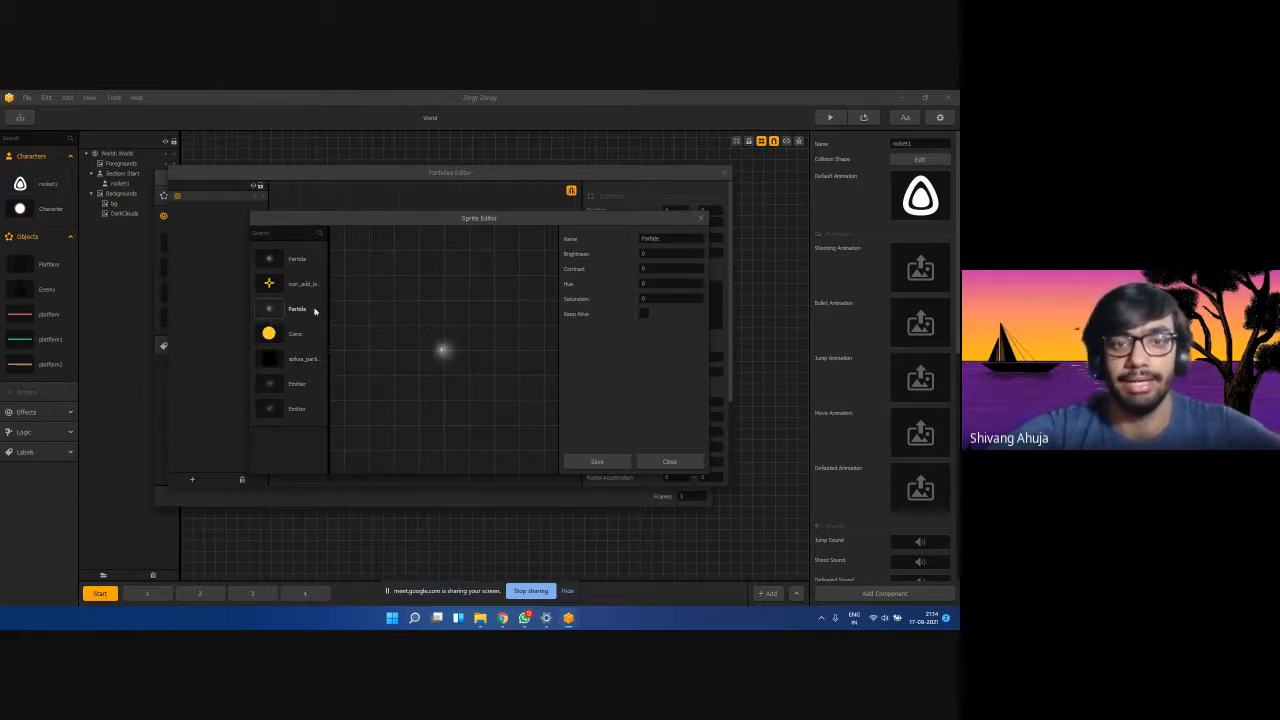
pyautogui.click(585, 460)
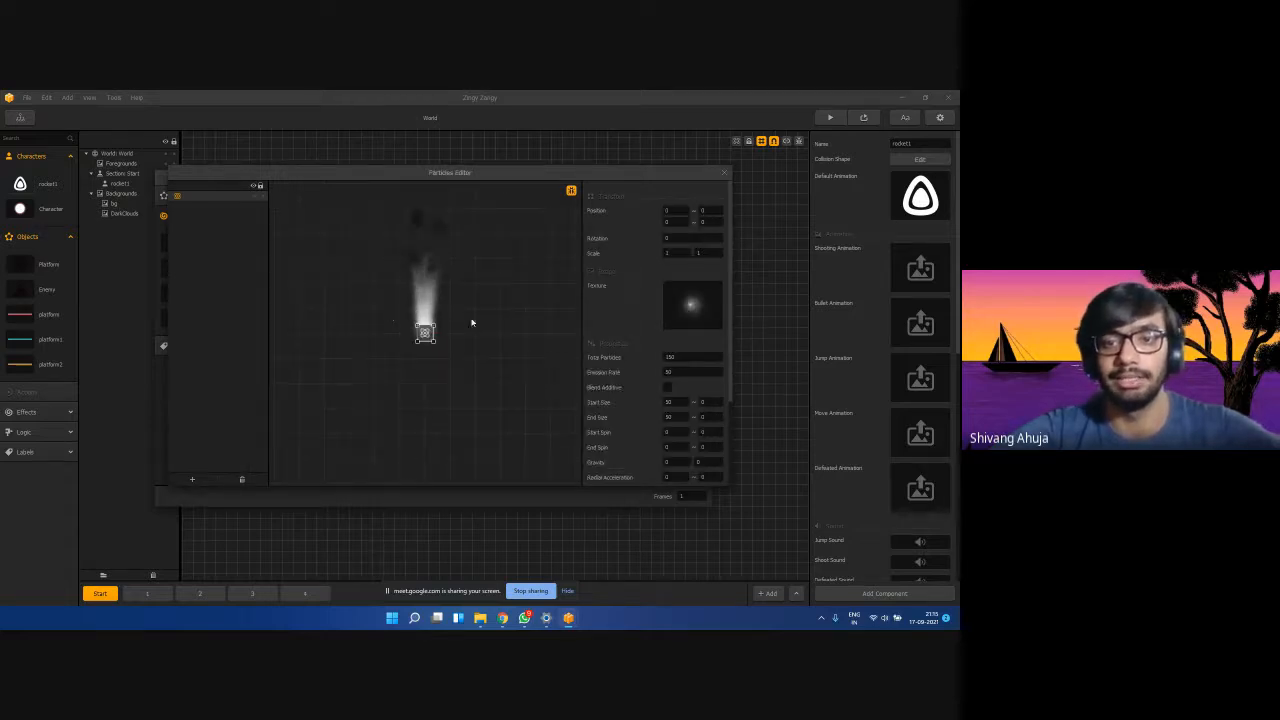
# Give rocket1's smoke emitter Total Particles 100 and Emission Rate 25, and enable Blend Additive.
pyautogui.scroll(-3, 594, 340)
pyautogui.scroll(3, 596, 341)
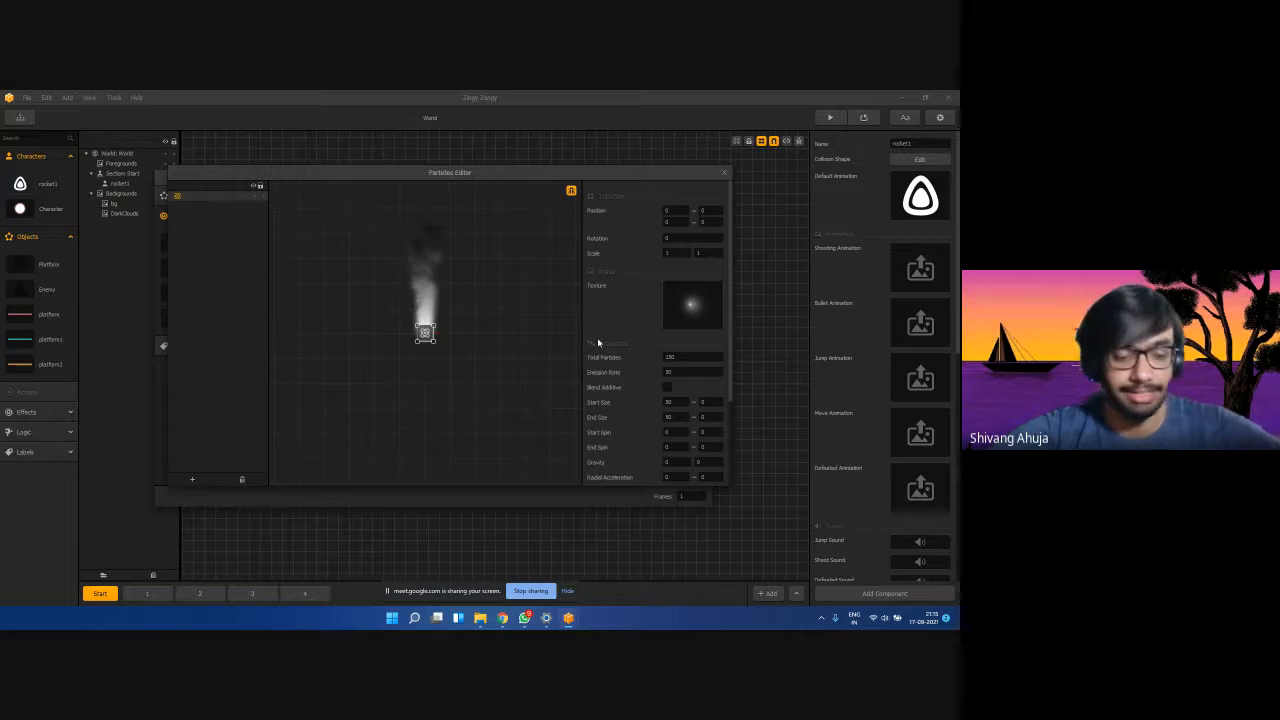
pyautogui.scroll(-3, 600, 343)
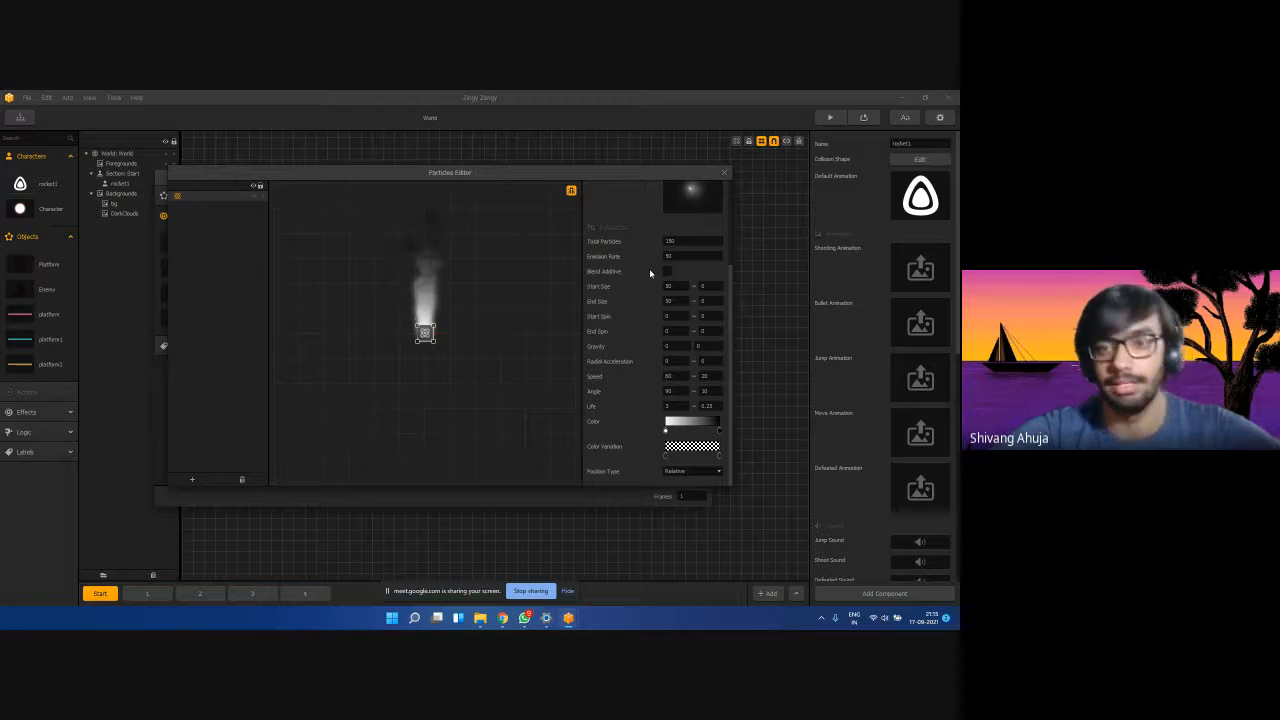
pyautogui.scroll(3, 650, 273)
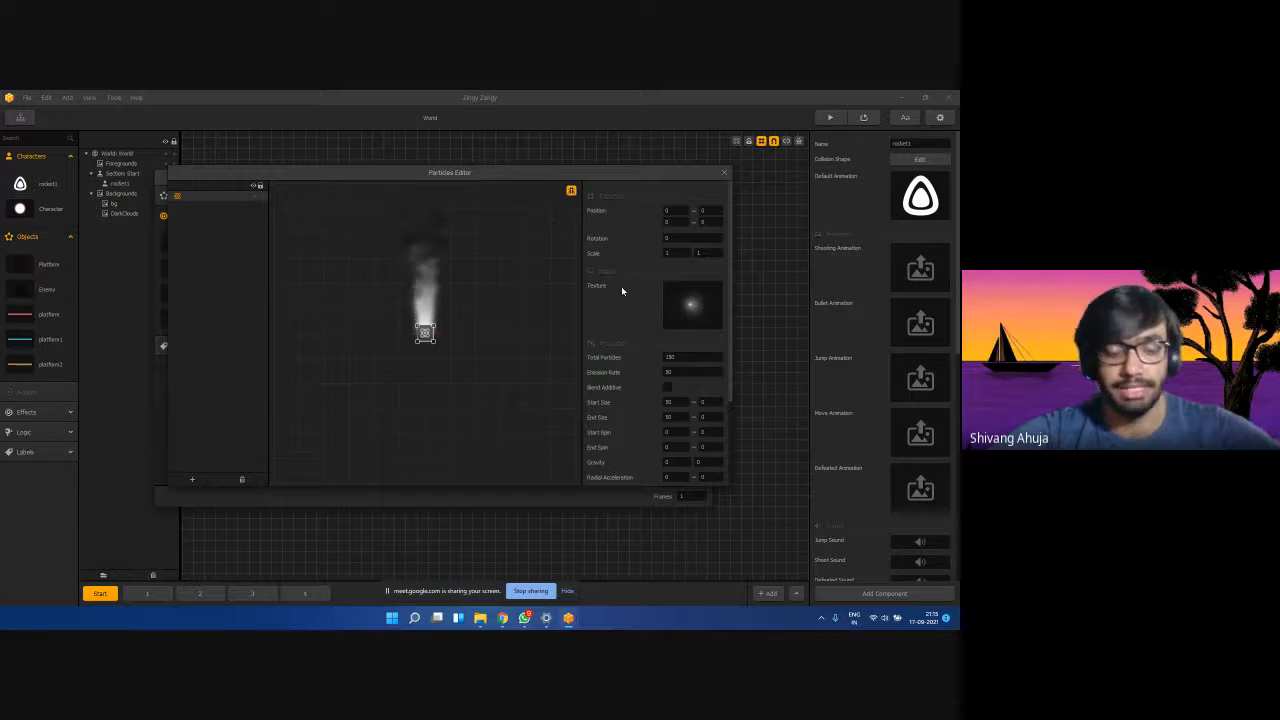
pyautogui.scroll(-2, 620, 291)
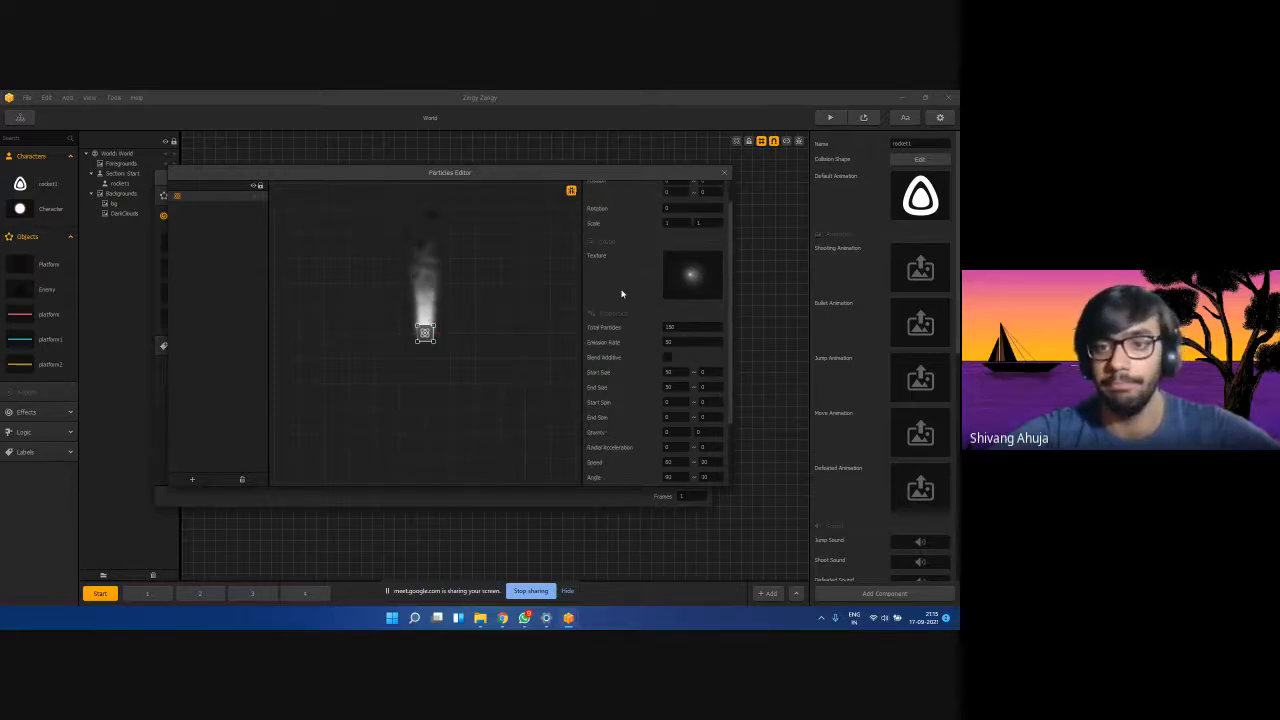
pyautogui.moveTo(685, 297); pyautogui.dragTo(627, 297)
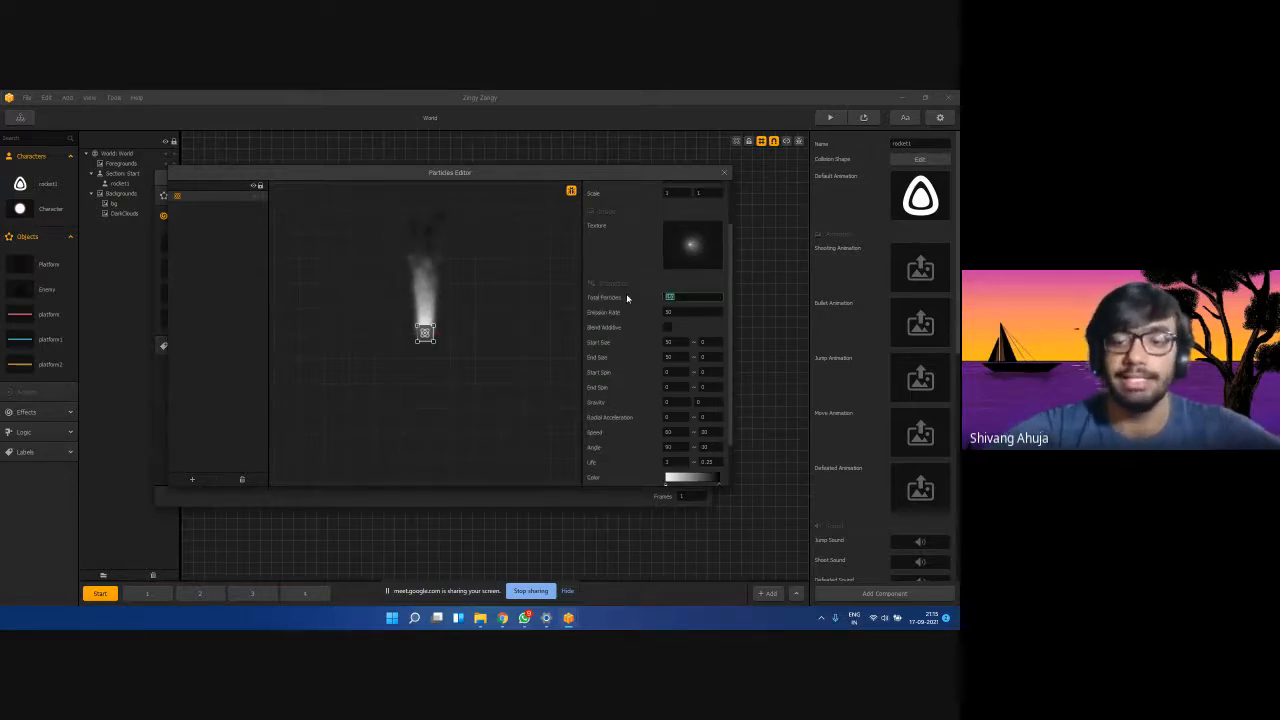
pyautogui.write('1')
pyautogui.press('Return')
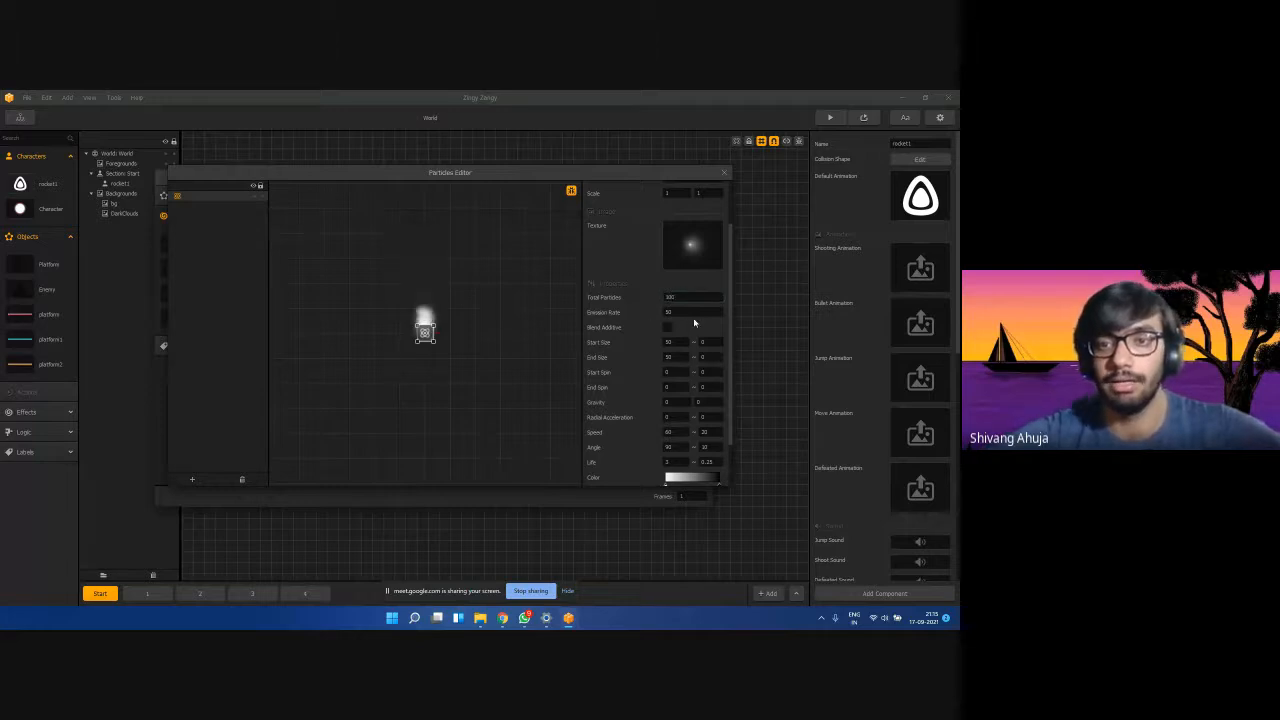
pyautogui.moveTo(684, 312); pyautogui.dragTo(611, 310)
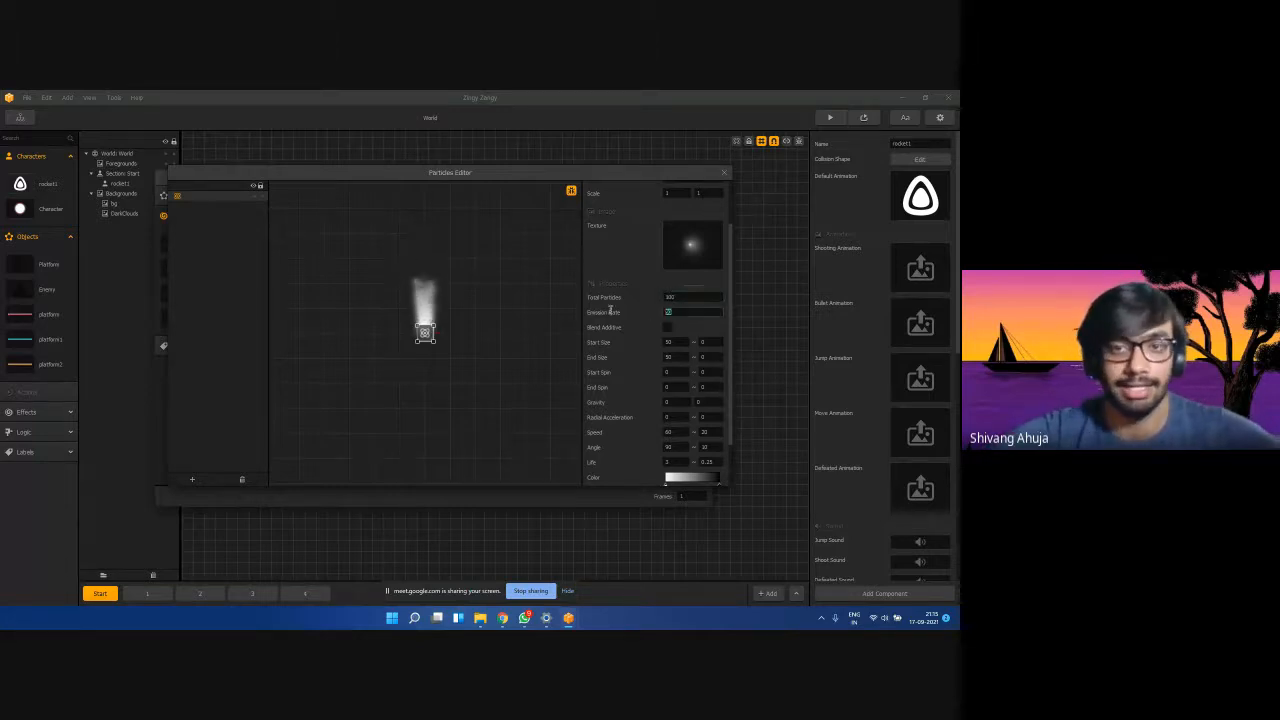
pyautogui.click(667, 328)
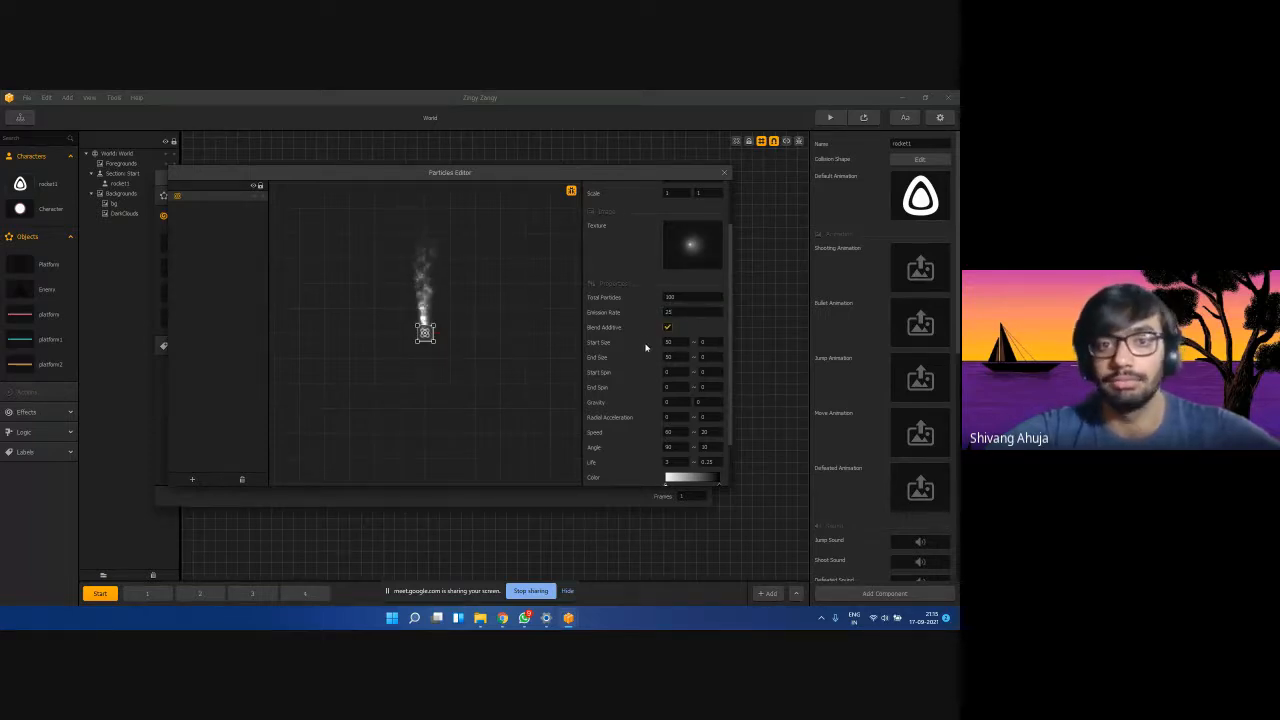
pyautogui.click(673, 343)
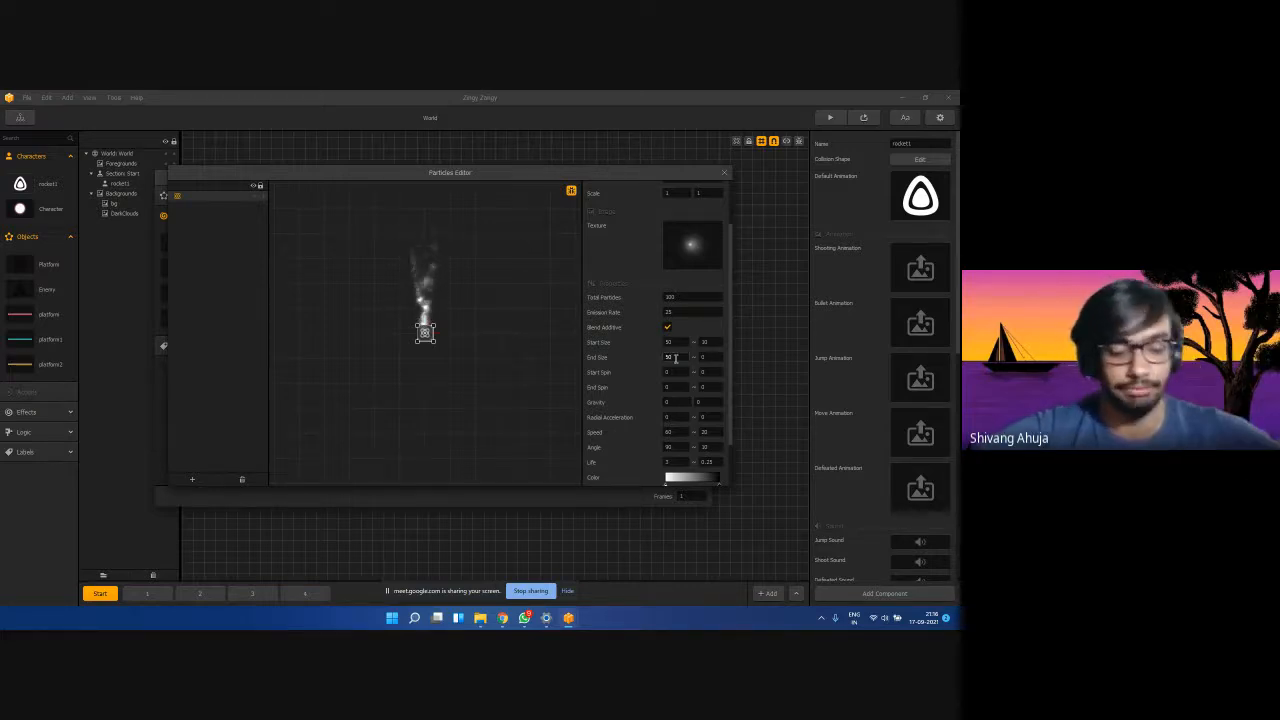
# Set the emitter's End Size to 60 and Speed to 70, adjust the Angle, and set Life to 1.5.
pyautogui.write('3')
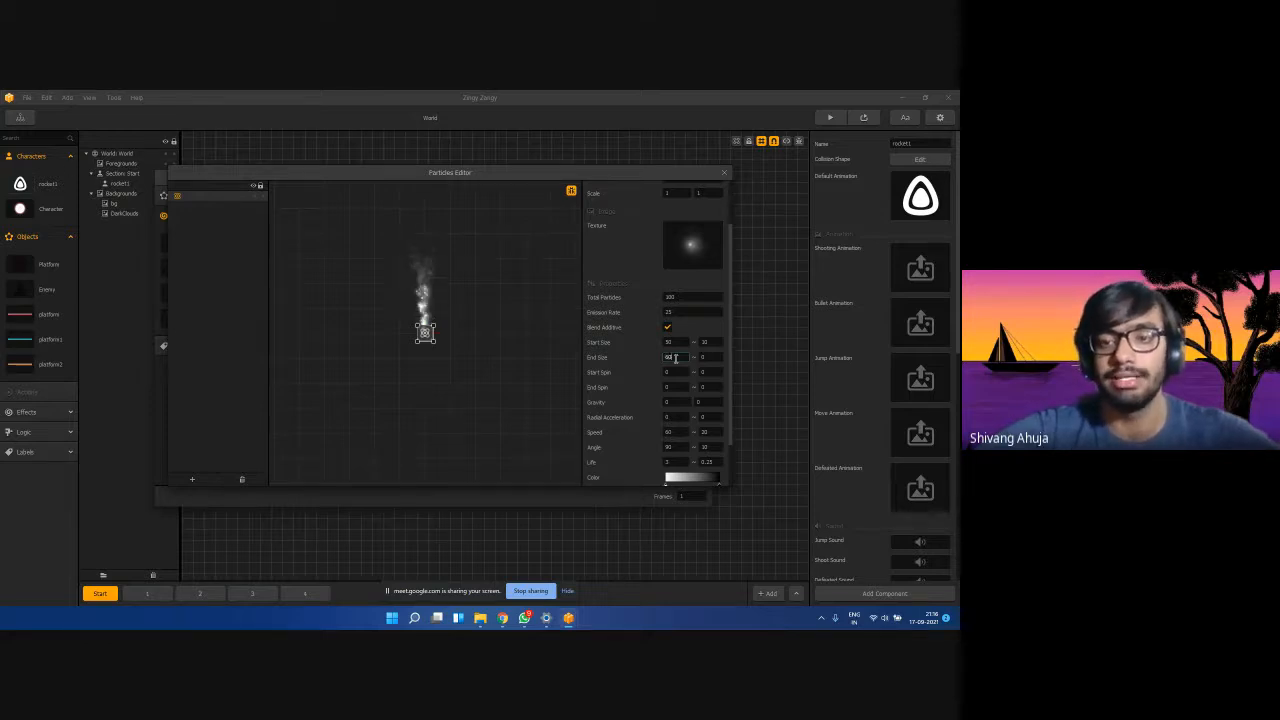
pyautogui.write('10')
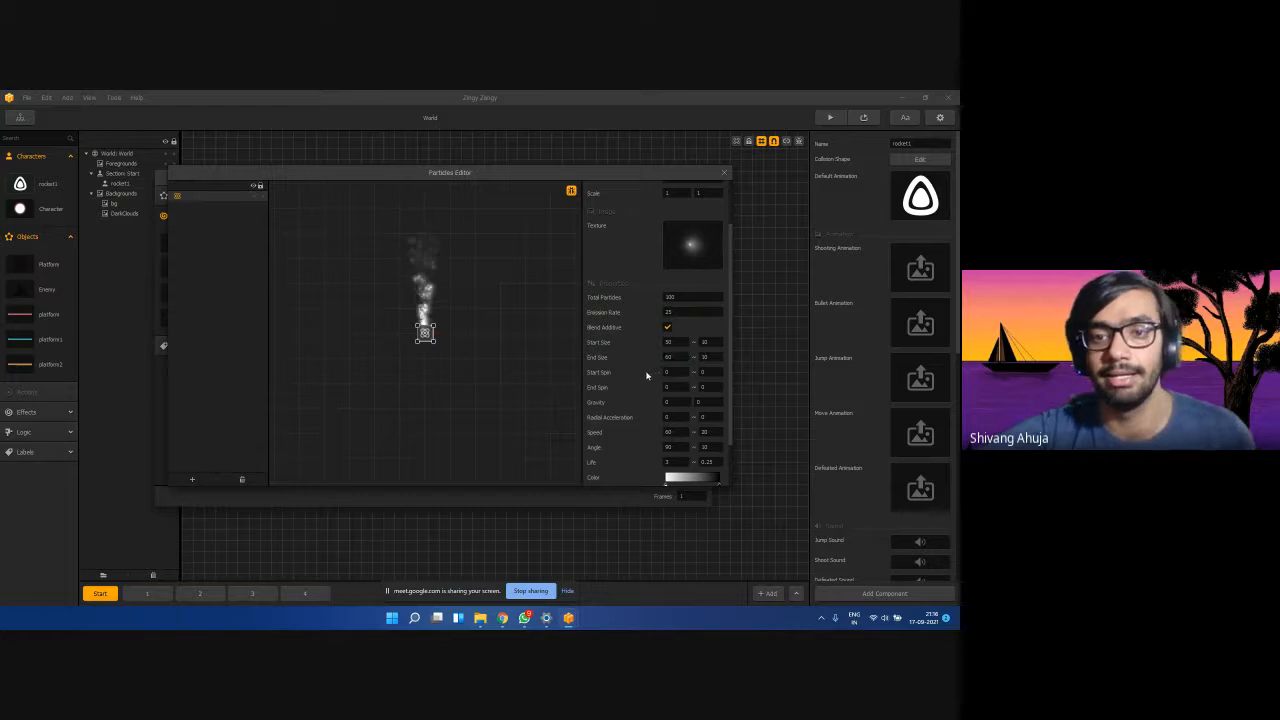
pyautogui.scroll(-1, 646, 376)
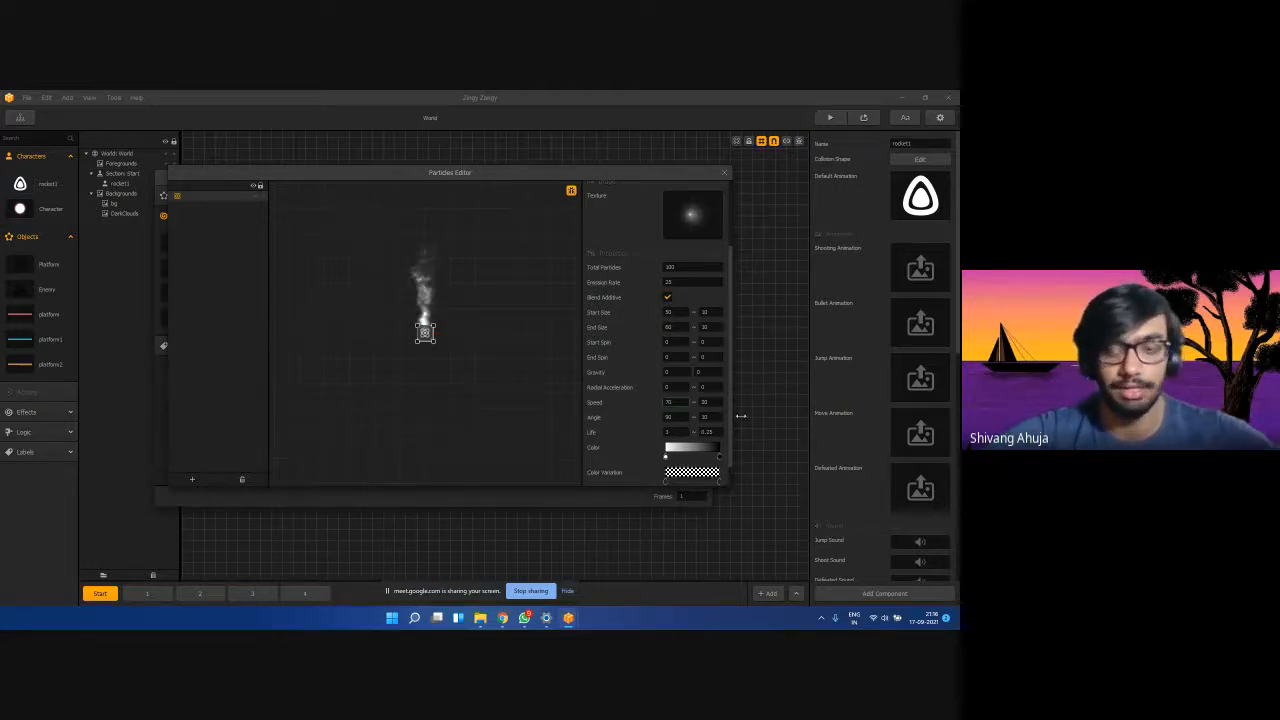
pyautogui.moveTo(709, 402); pyautogui.dragTo(689, 403)
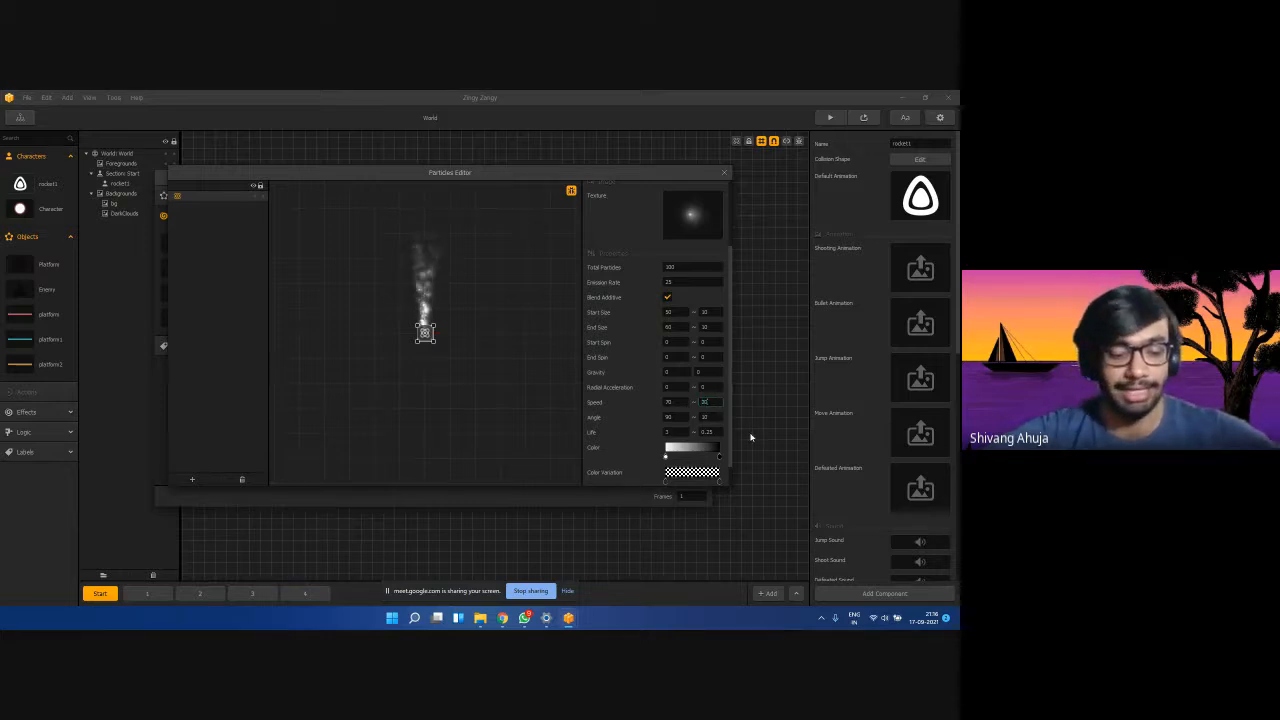
pyautogui.moveTo(681, 417); pyautogui.dragTo(641, 417)
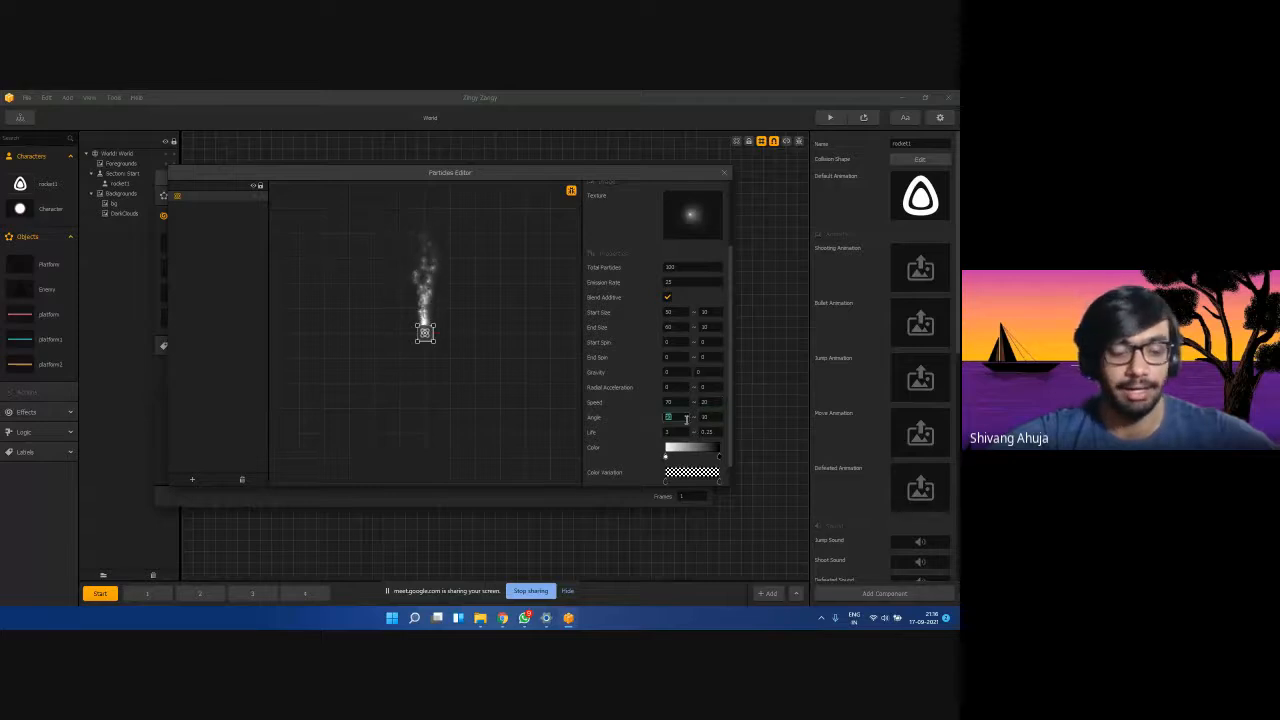
pyautogui.click(680, 432)
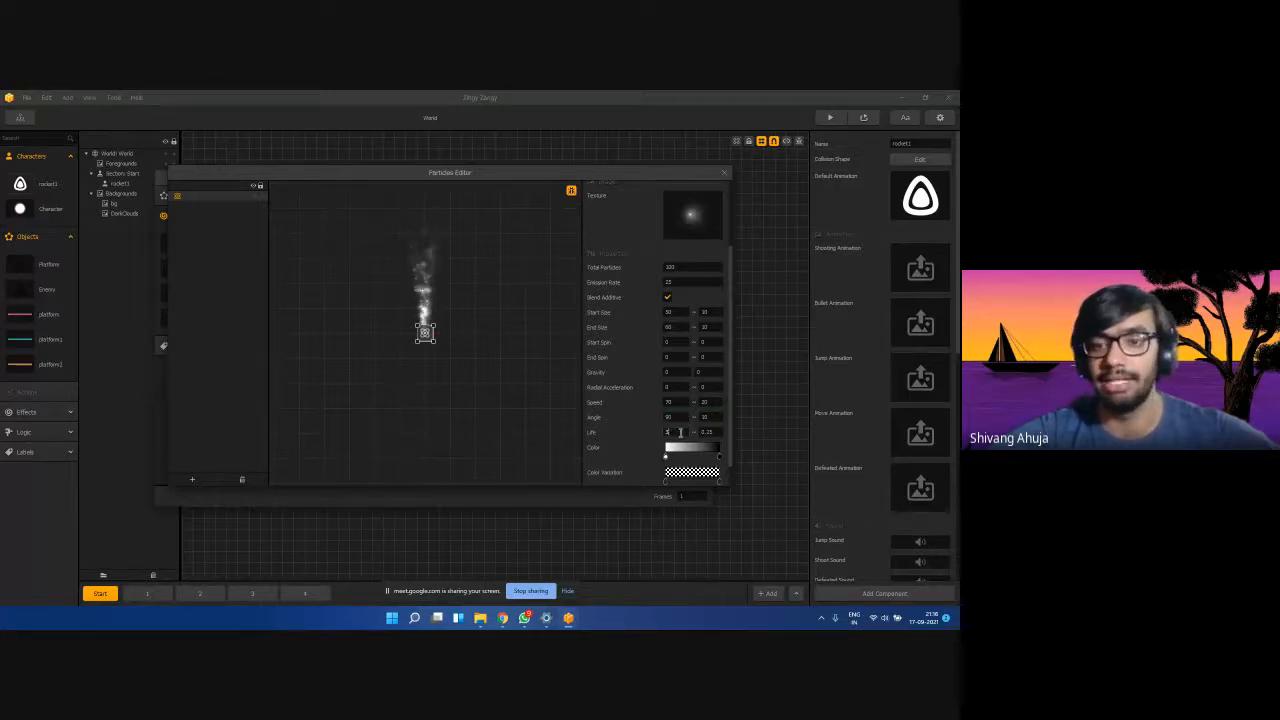
pyautogui.click(618, 437)
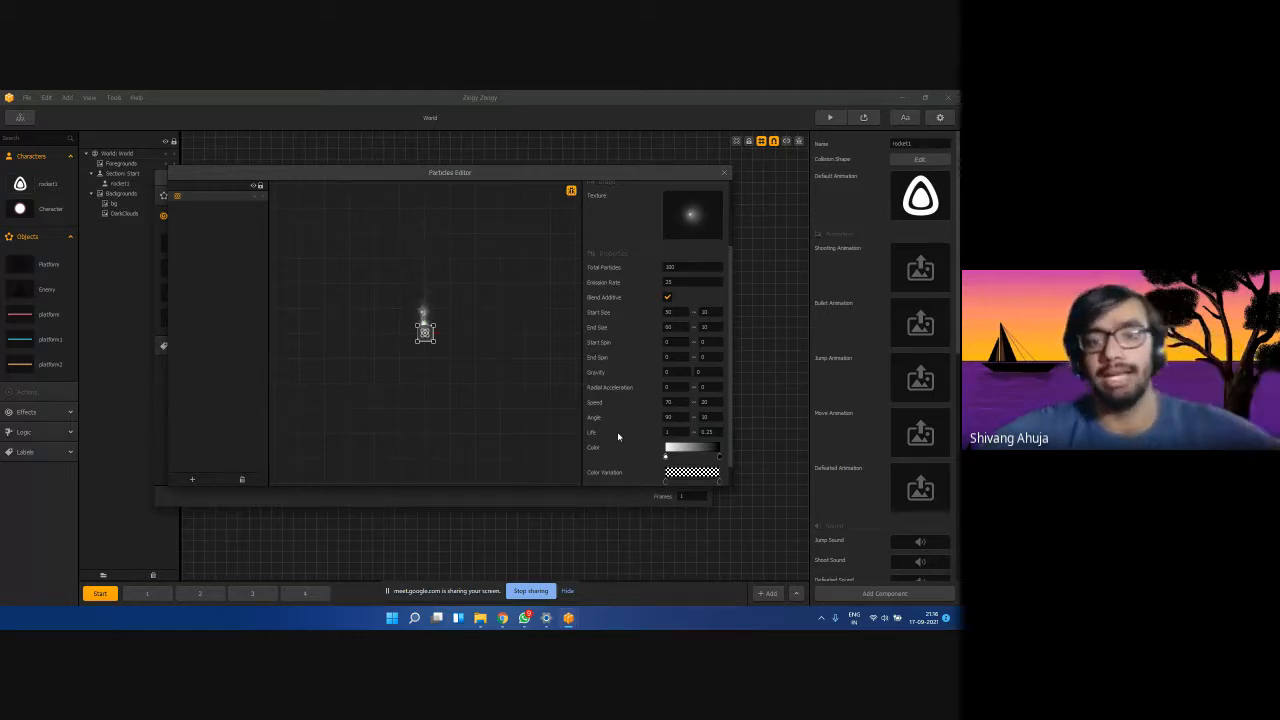
pyautogui.click(677, 431)
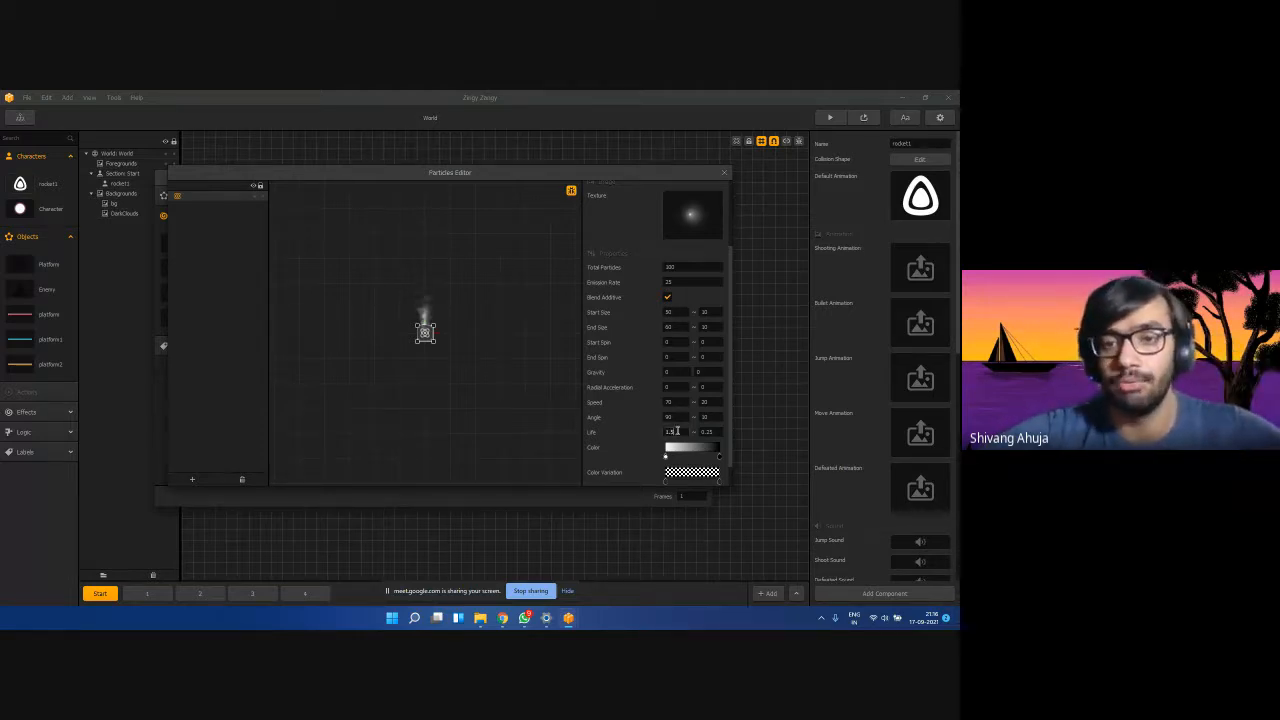
pyautogui.moveTo(717, 433); pyautogui.dragTo(701, 436)
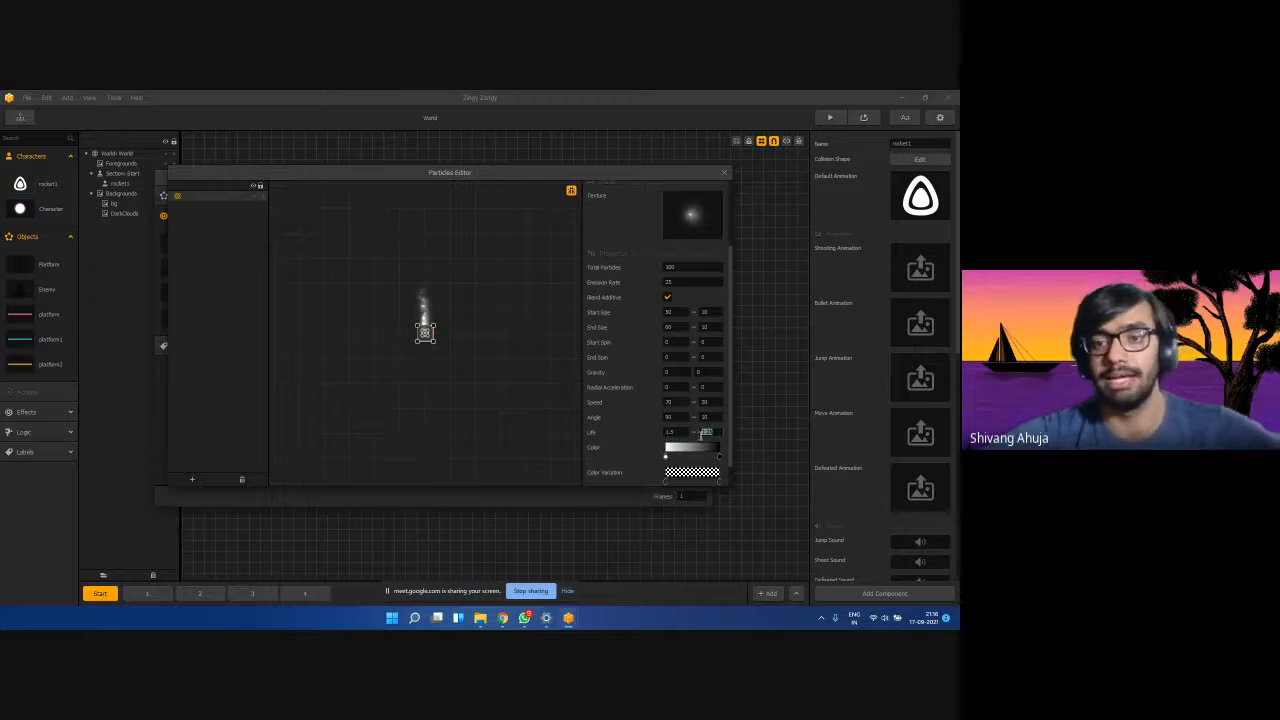
pyautogui.scroll(-1, 606, 421)
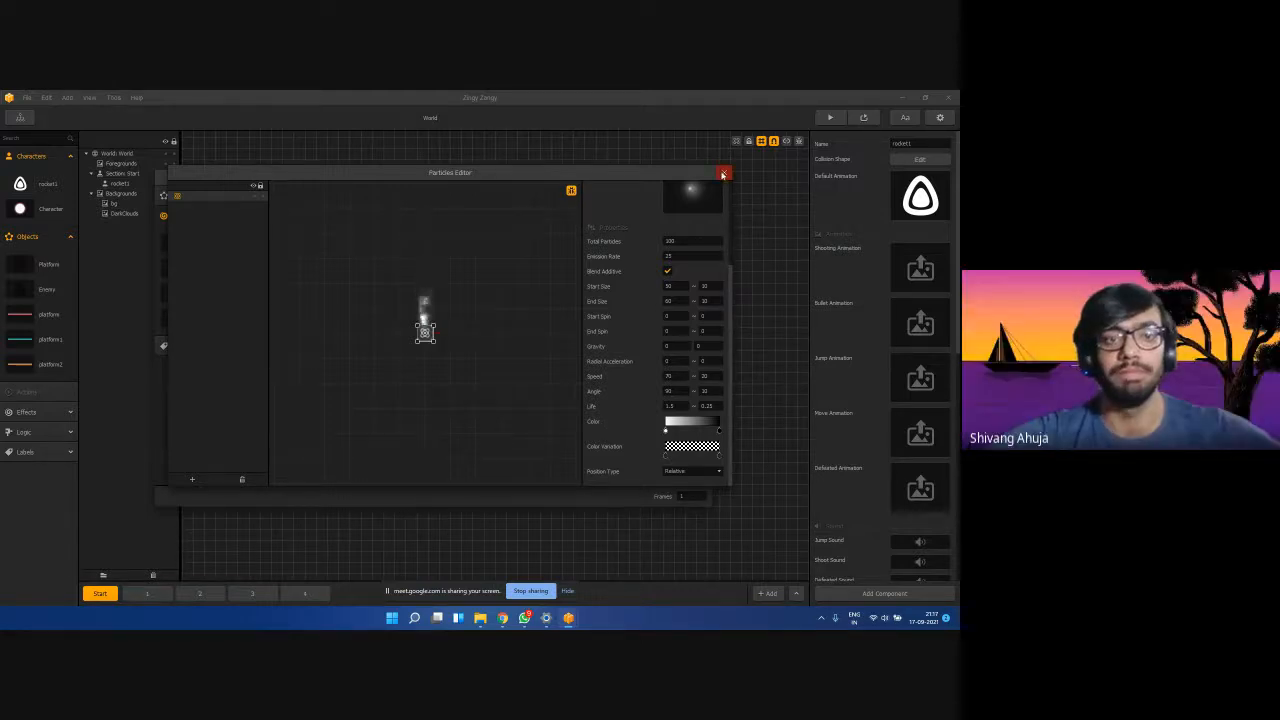
# Close both editors, fly the rocket through the pink platforms in a test play, then reopen its Default Animation.
pyautogui.click(723, 172)
pyautogui.click(704, 177)
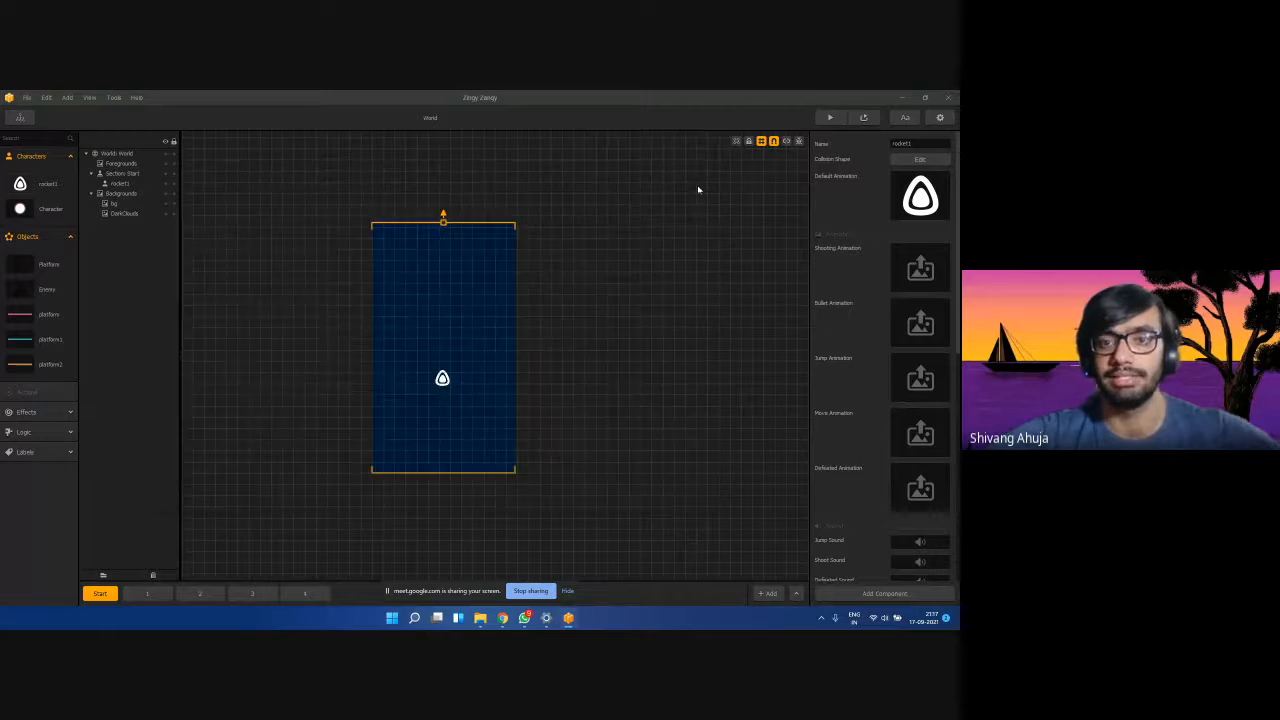
pyautogui.click(832, 118)
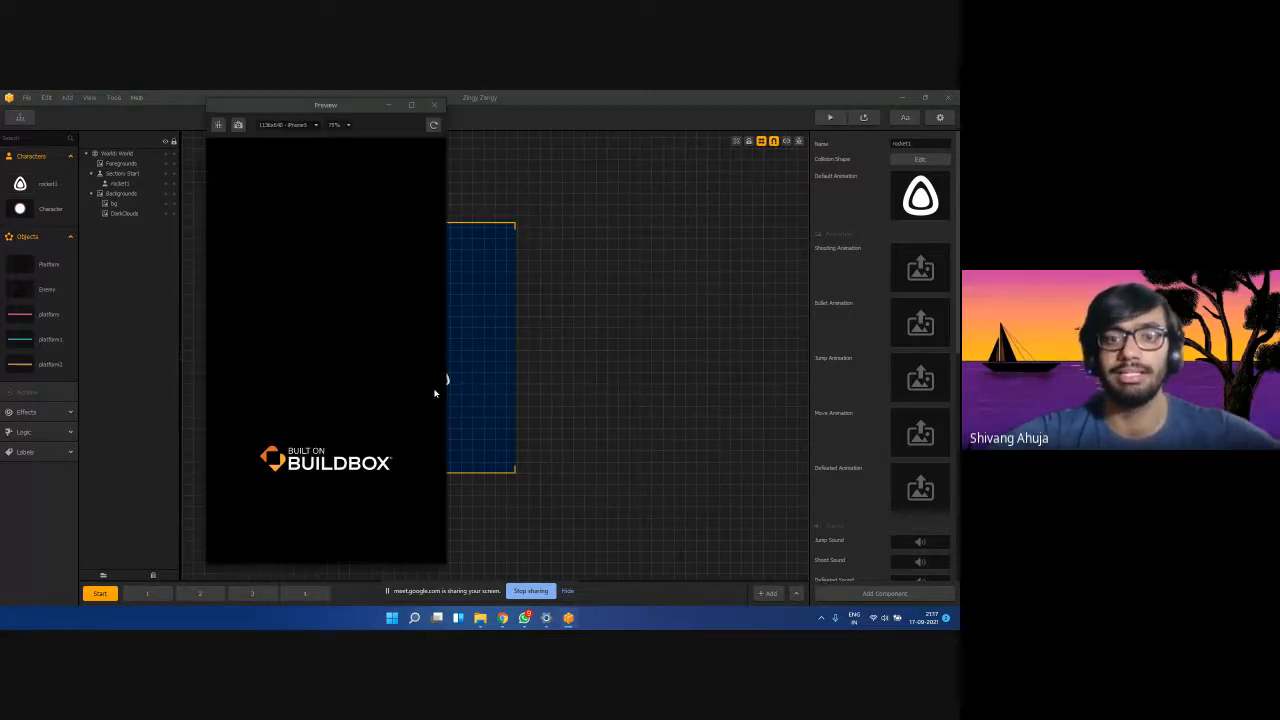
pyautogui.click(374, 443)
pyautogui.moveTo(379, 431)
pyautogui.mouseDown()
pyautogui.moveTo(388, 437)
pyautogui.moveTo(312, 440)
pyautogui.moveTo(388, 439)
pyautogui.moveTo(309, 446)
pyautogui.moveTo(396, 444)
pyautogui.moveTo(327, 449)
pyautogui.mouseUp()
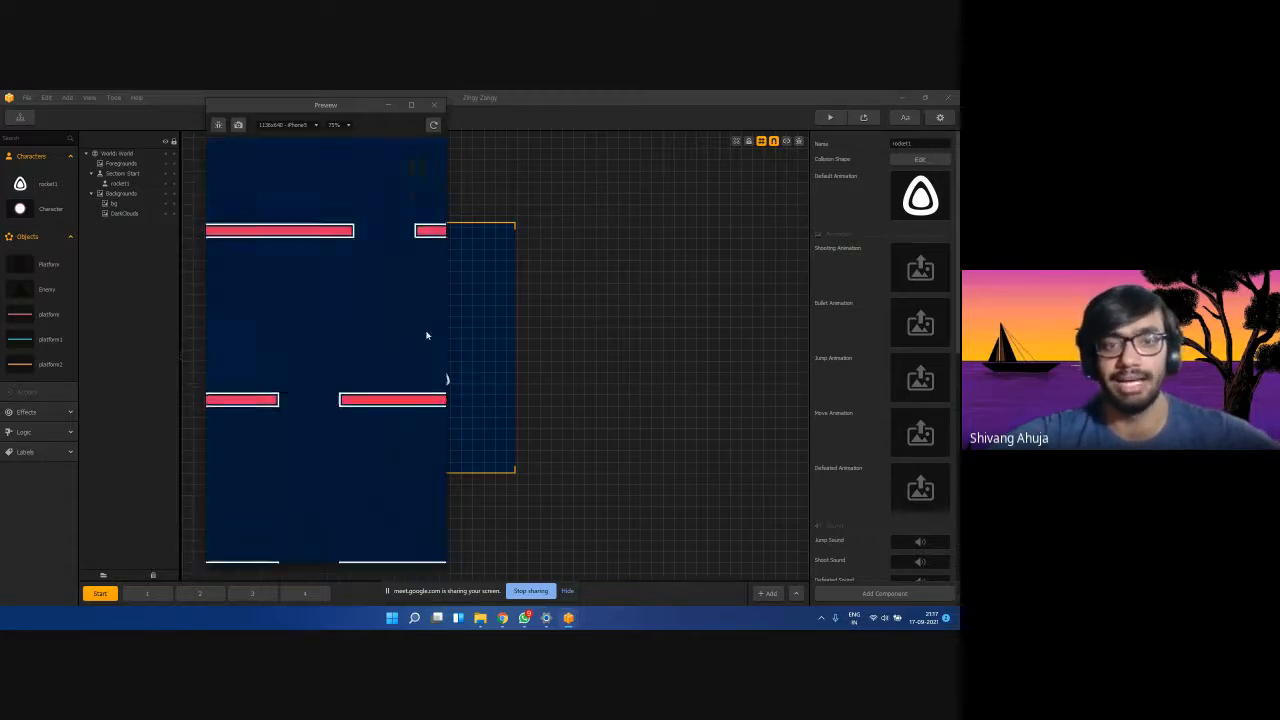
pyautogui.click(433, 106)
pyautogui.click(929, 179)
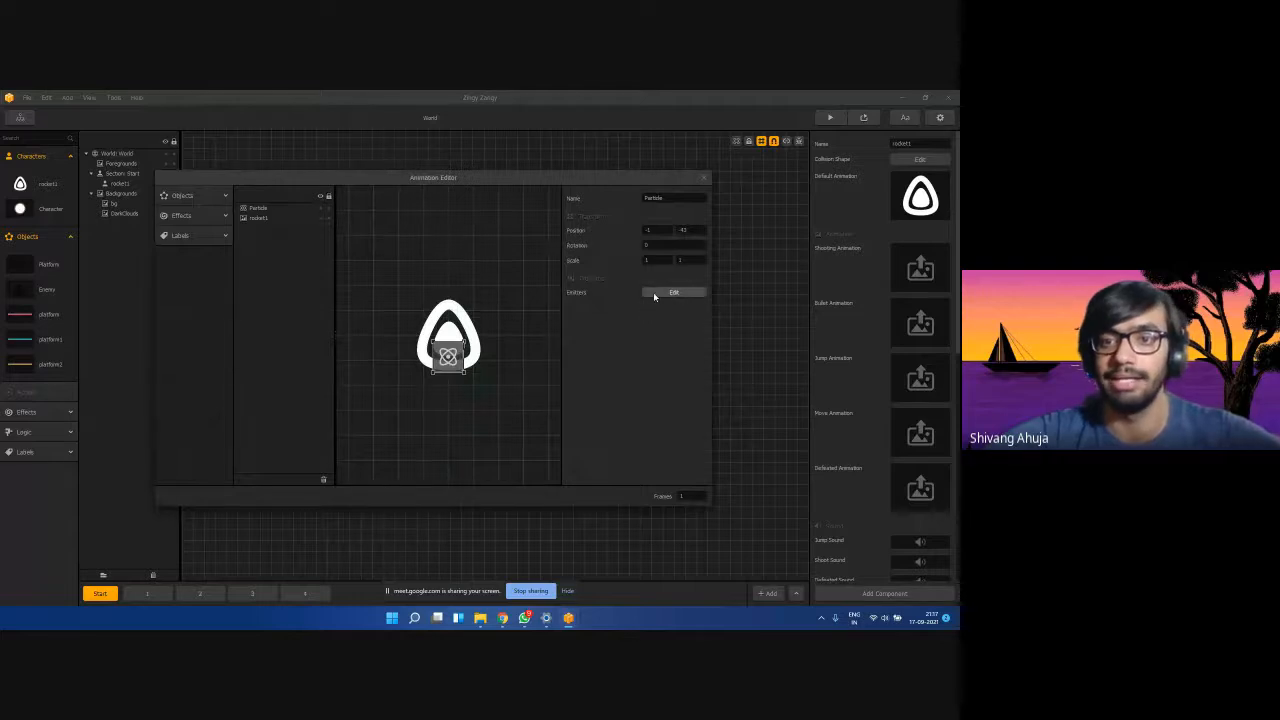
# Change the smoke emitter's Start Size to 100 and End Size to 120, then close the Particles Editor.
pyautogui.click(653, 292)
pyautogui.click(425, 332)
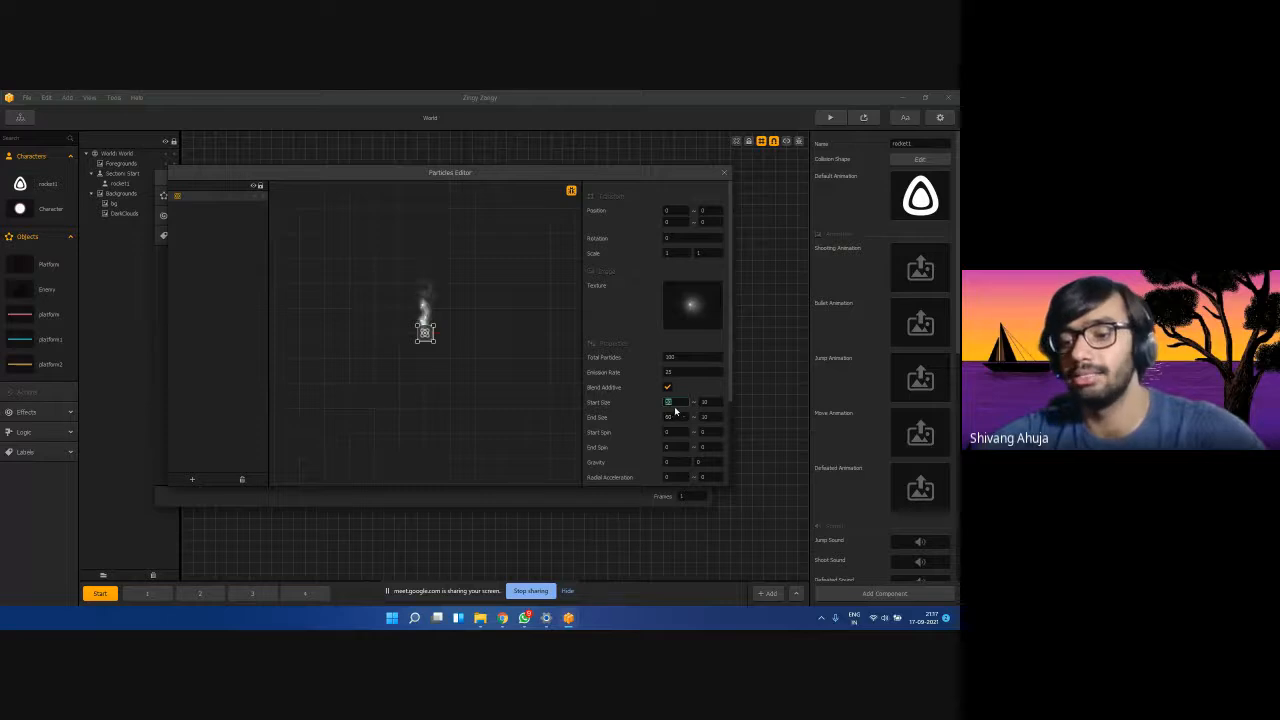
pyautogui.write('100')
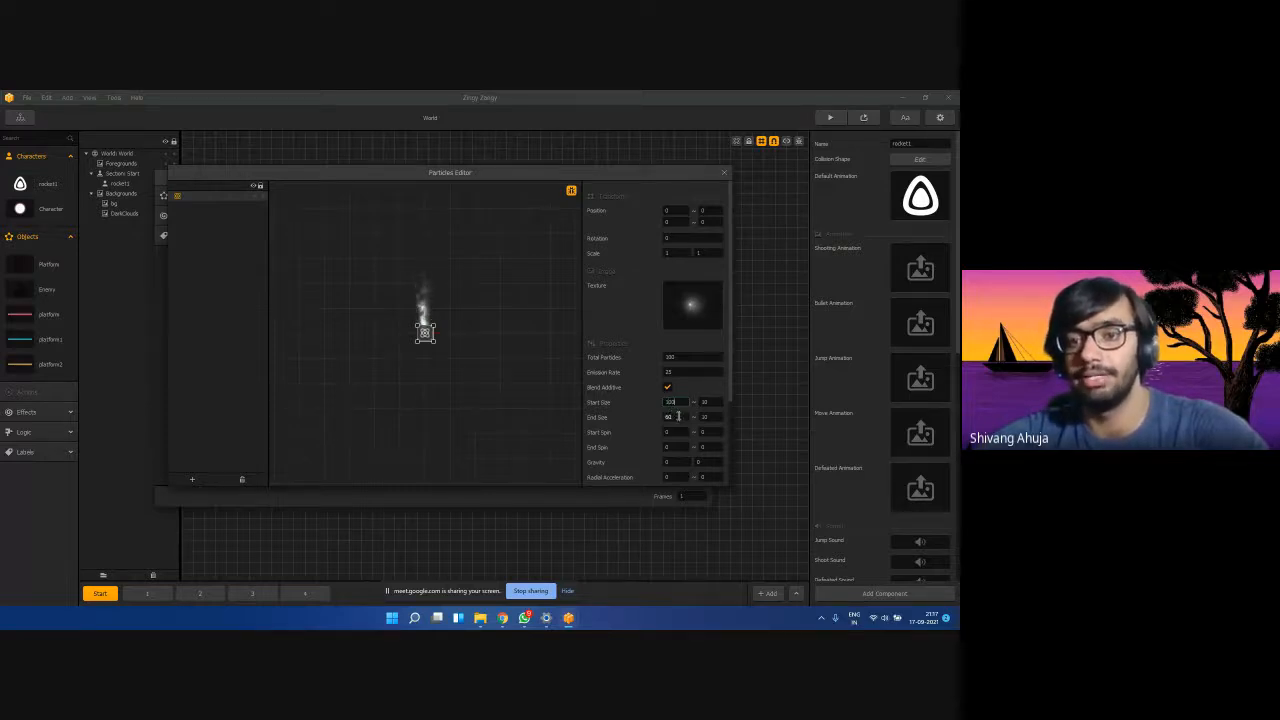
pyautogui.moveTo(678, 417); pyautogui.dragTo(619, 414)
pyautogui.write('120')
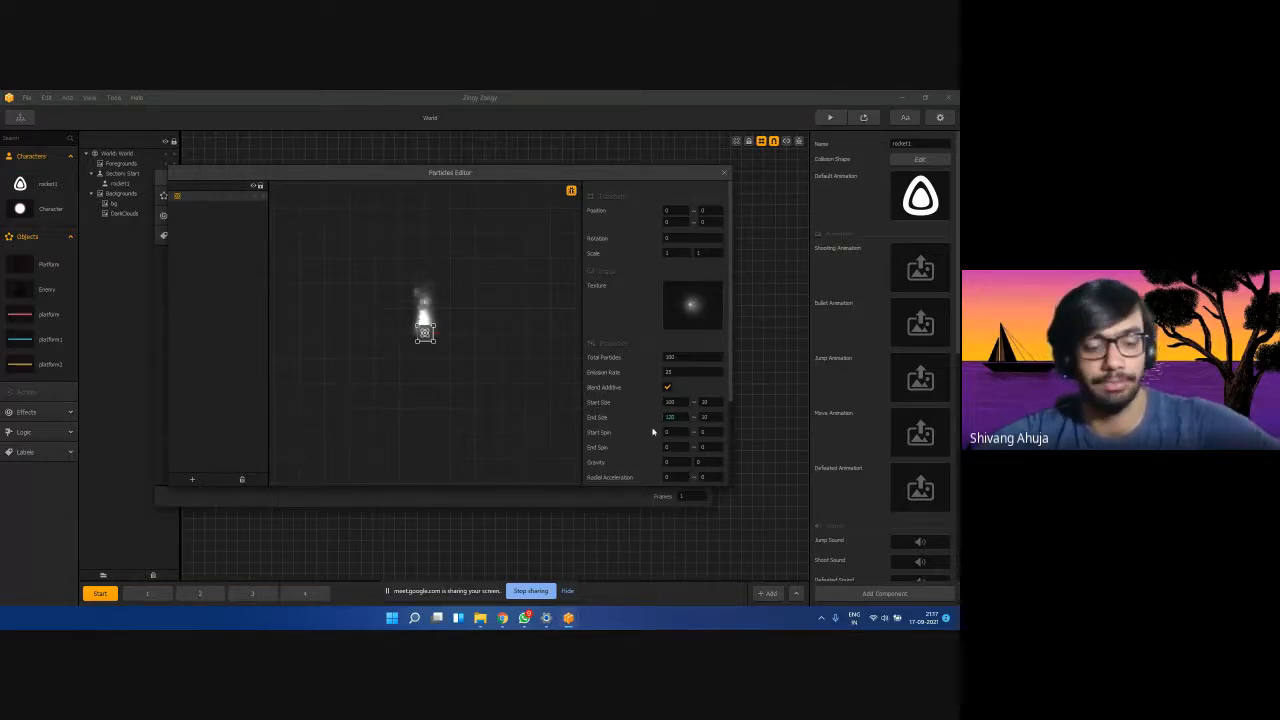
pyautogui.scroll(-3, 665, 430)
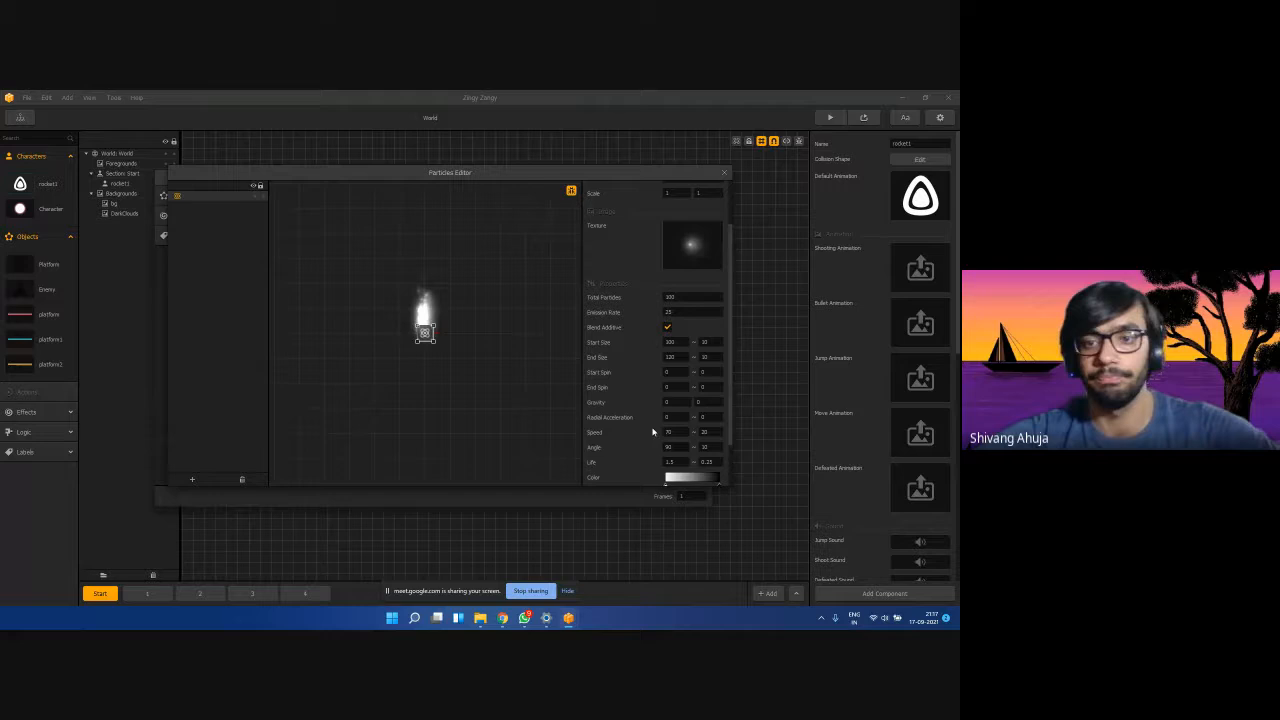
pyautogui.click(724, 172)
pyautogui.click(704, 178)
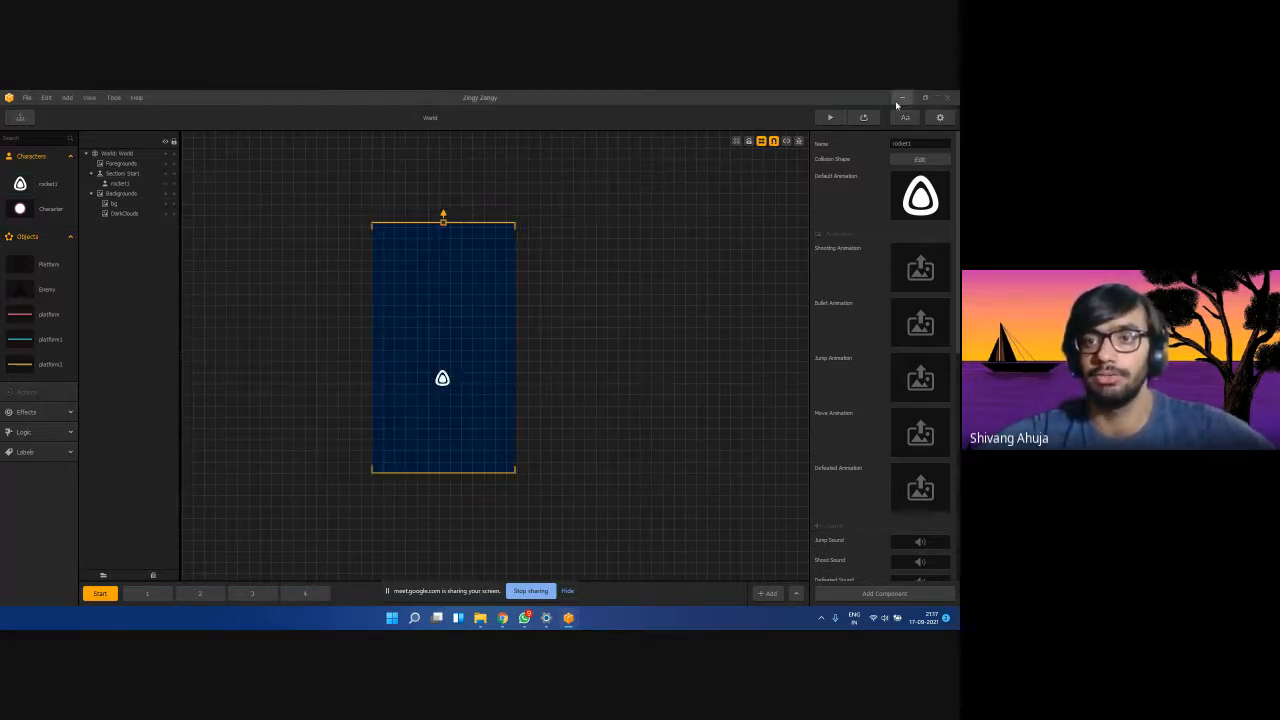
pyautogui.click(830, 117)
pyautogui.click(418, 481)
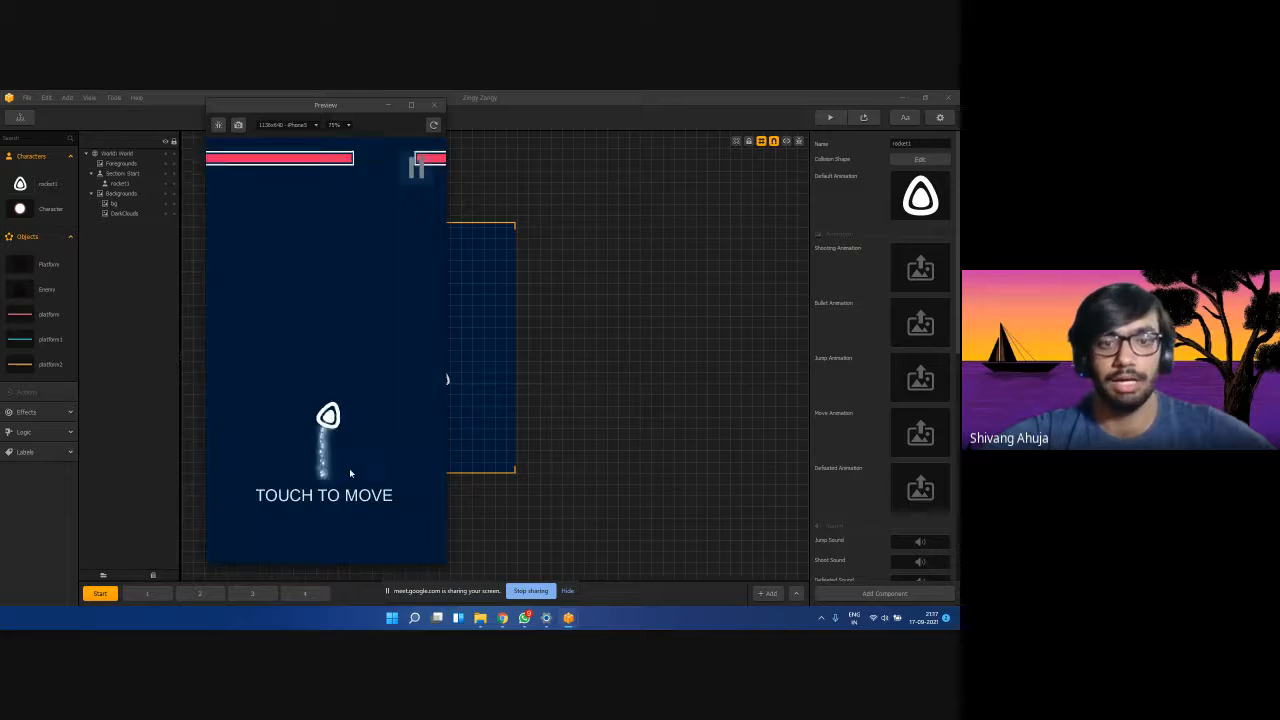
pyautogui.moveTo(360, 484); pyautogui.dragTo(309, 488)
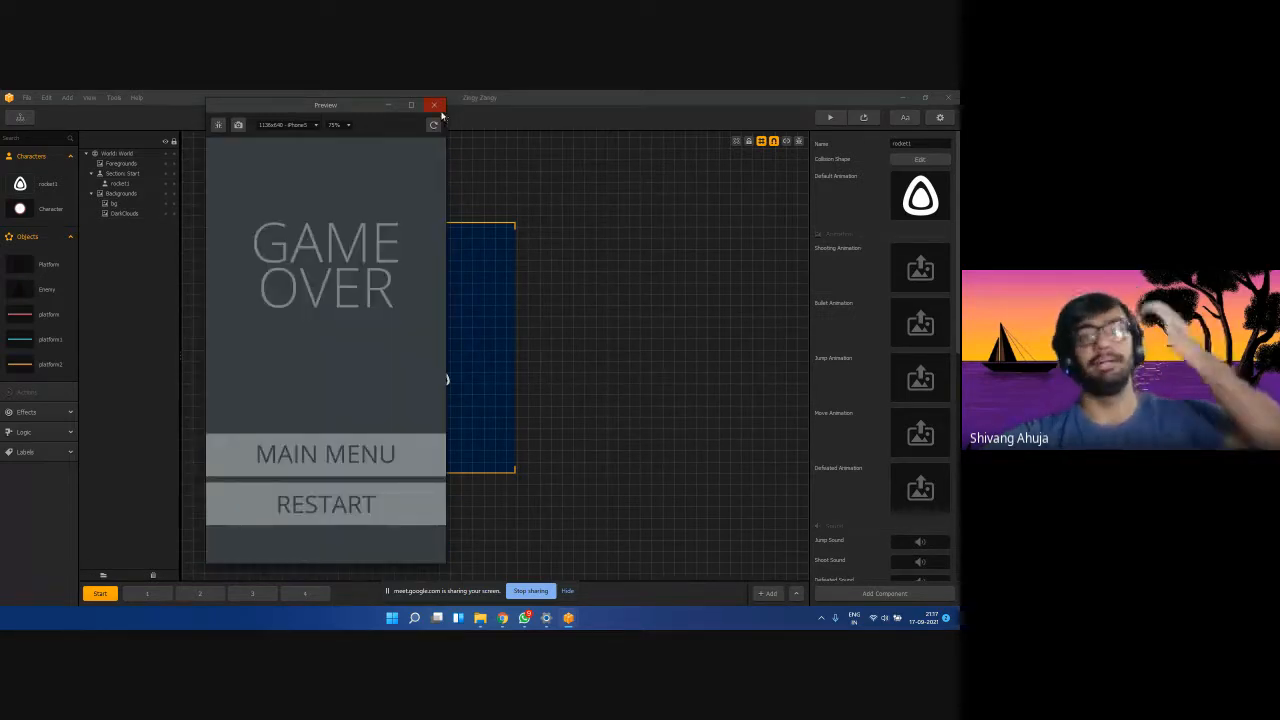
pyautogui.click(434, 104)
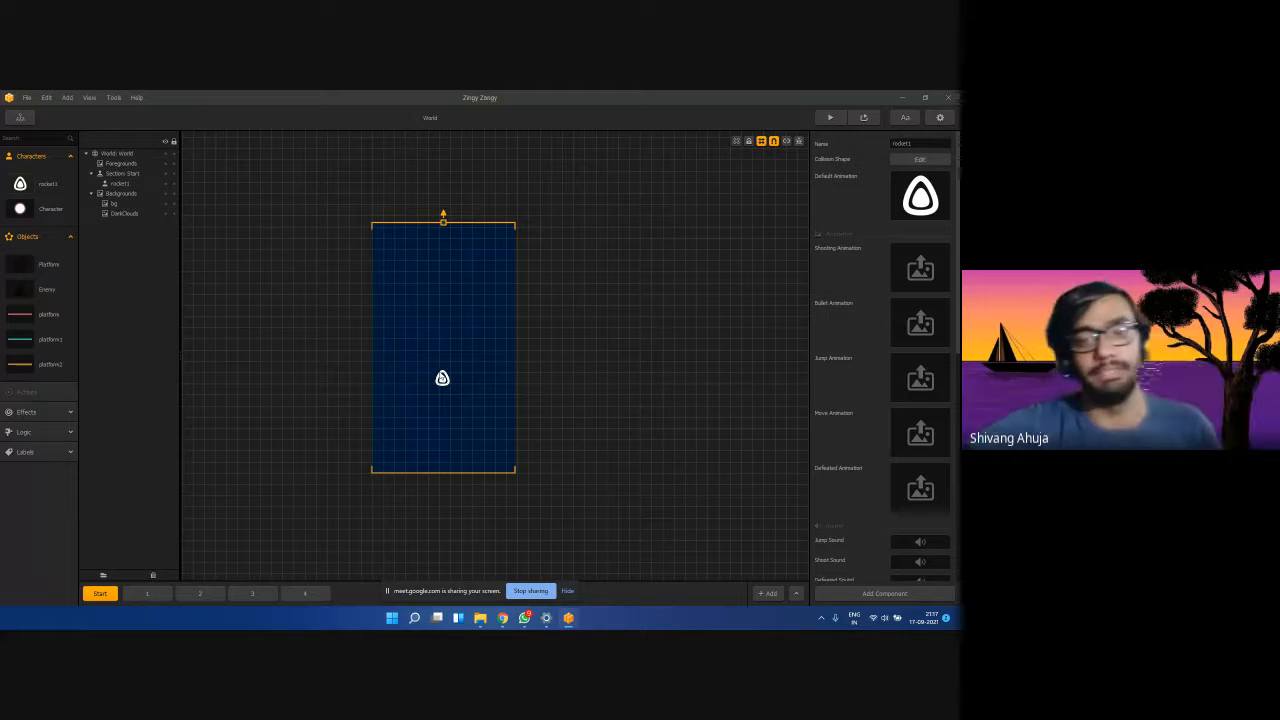
# Select the bg layer, then bring the Google Meet call window to the front.
pyautogui.click(409, 408)
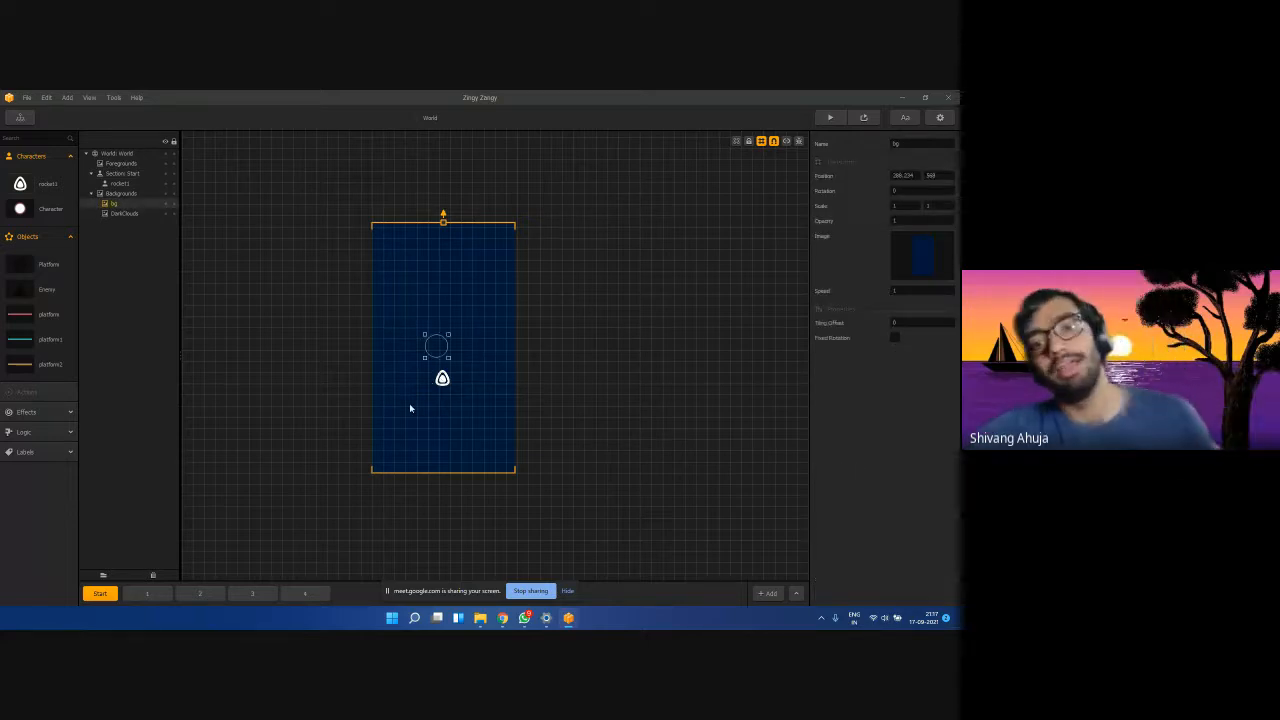
pyautogui.moveTo(502, 618)
pyautogui.click(401, 567)
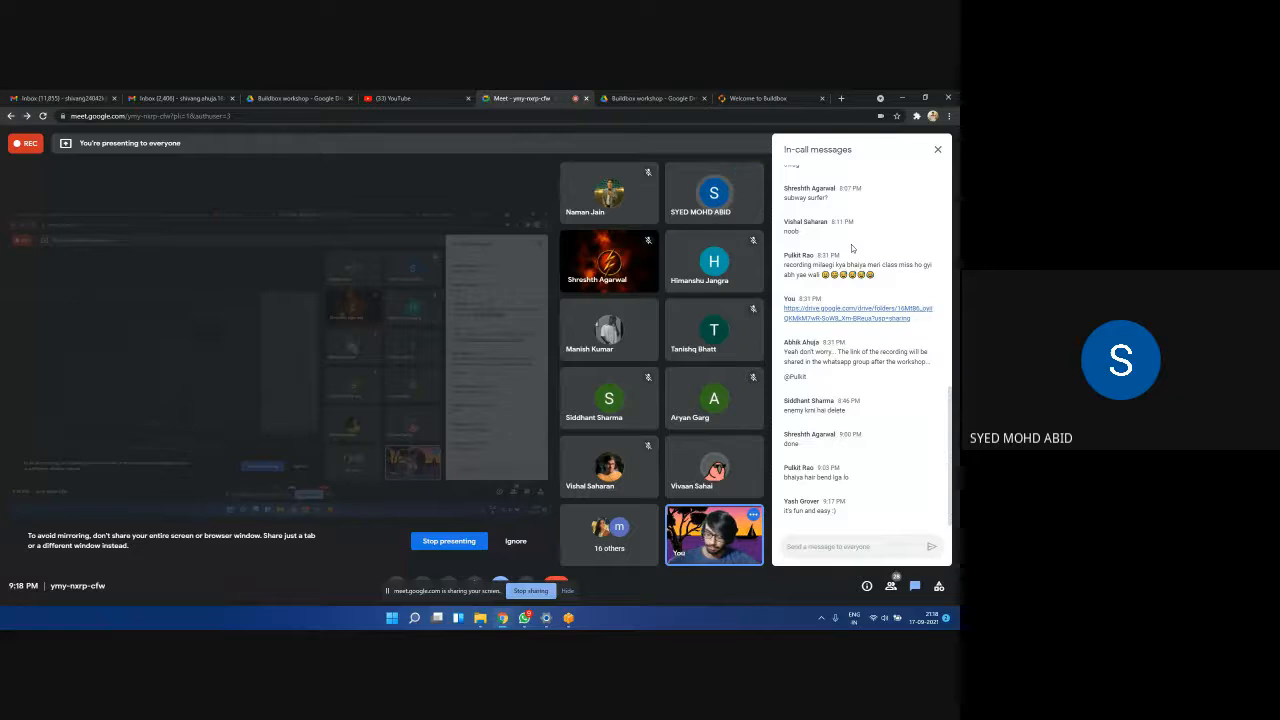
# Minimize the Chrome call window to get back to the Buildbox editor.
pyautogui.click(902, 98)
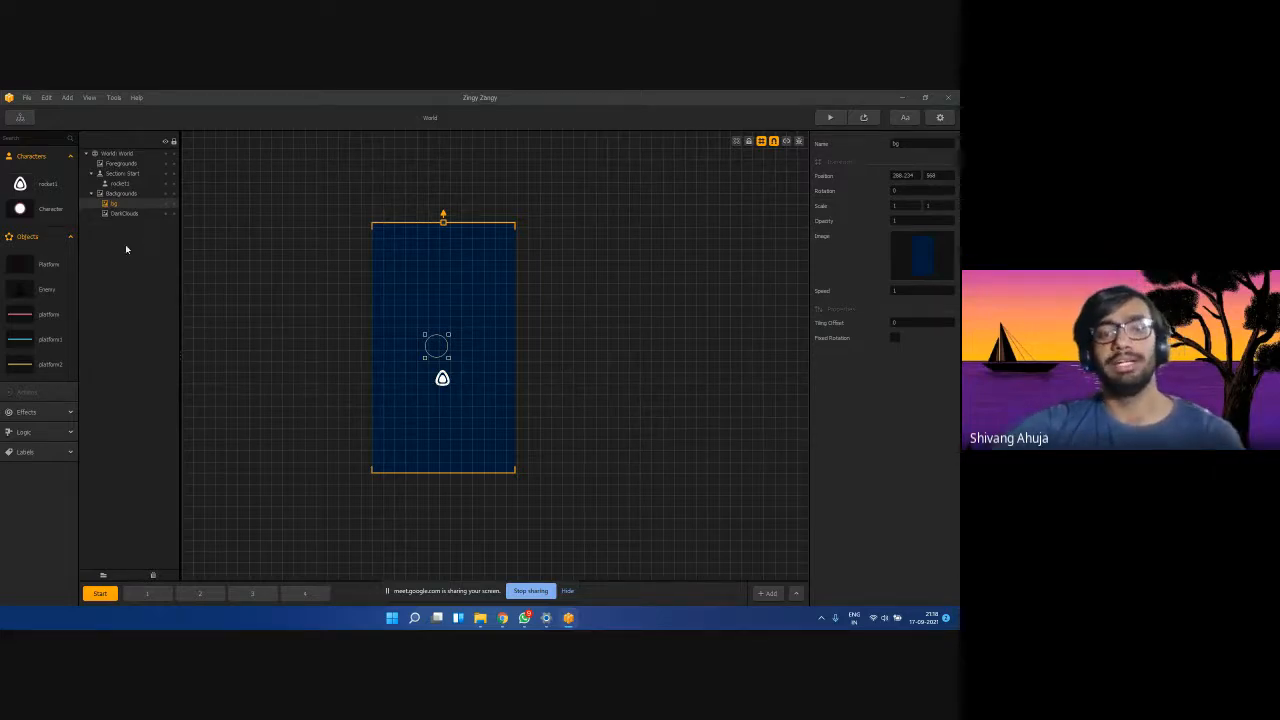
# Add a fifth World section, hide the sharing bar, and set its Scene Distance to 600.
pyautogui.click(765, 595)
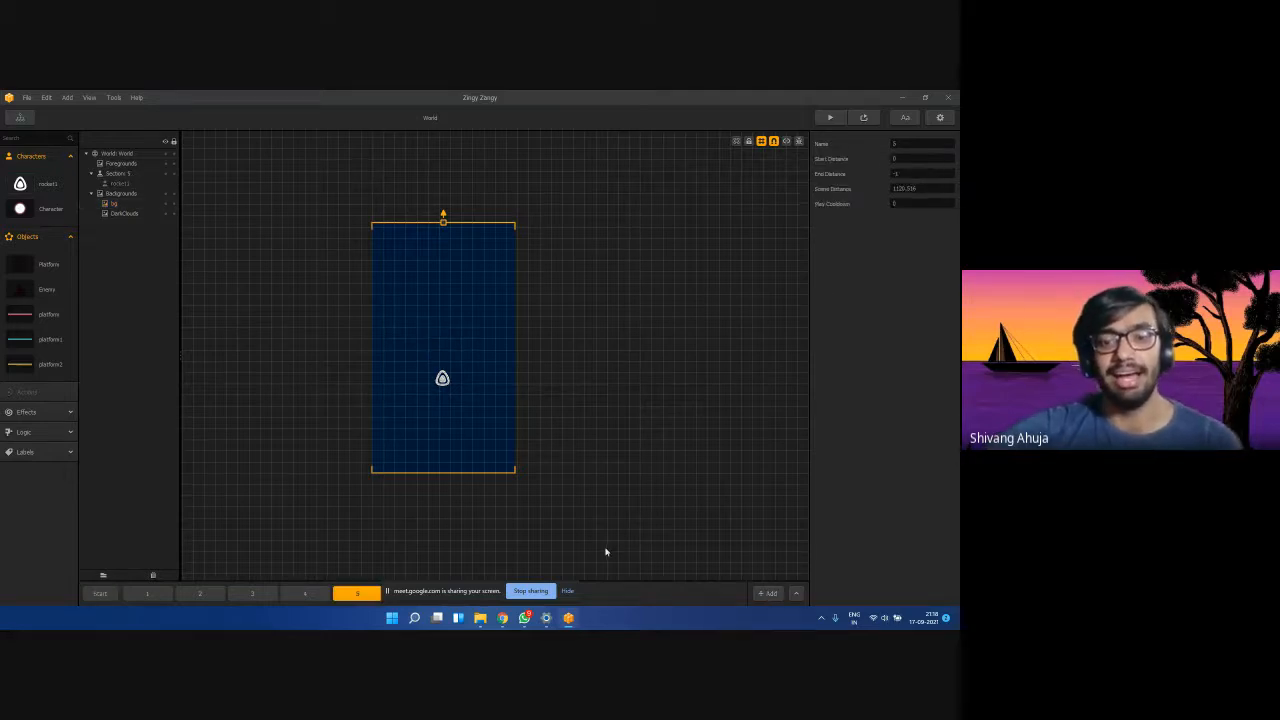
pyautogui.click(567, 592)
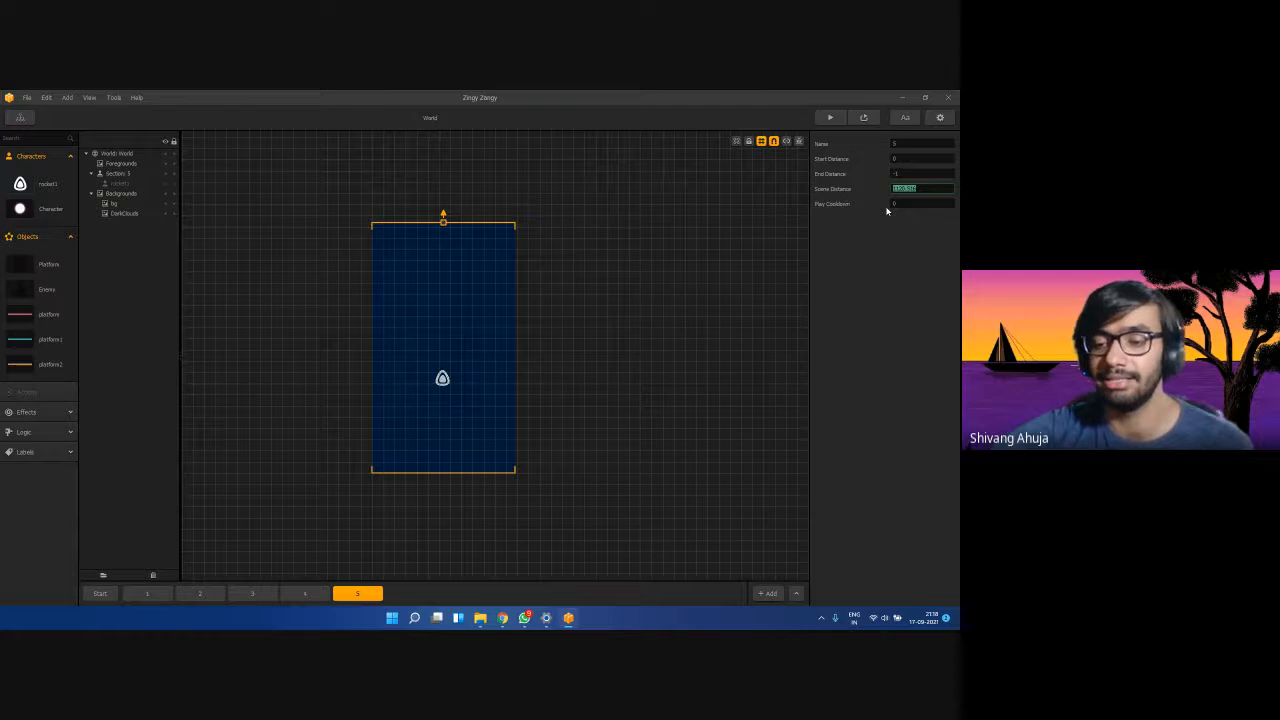
pyautogui.press('Return')
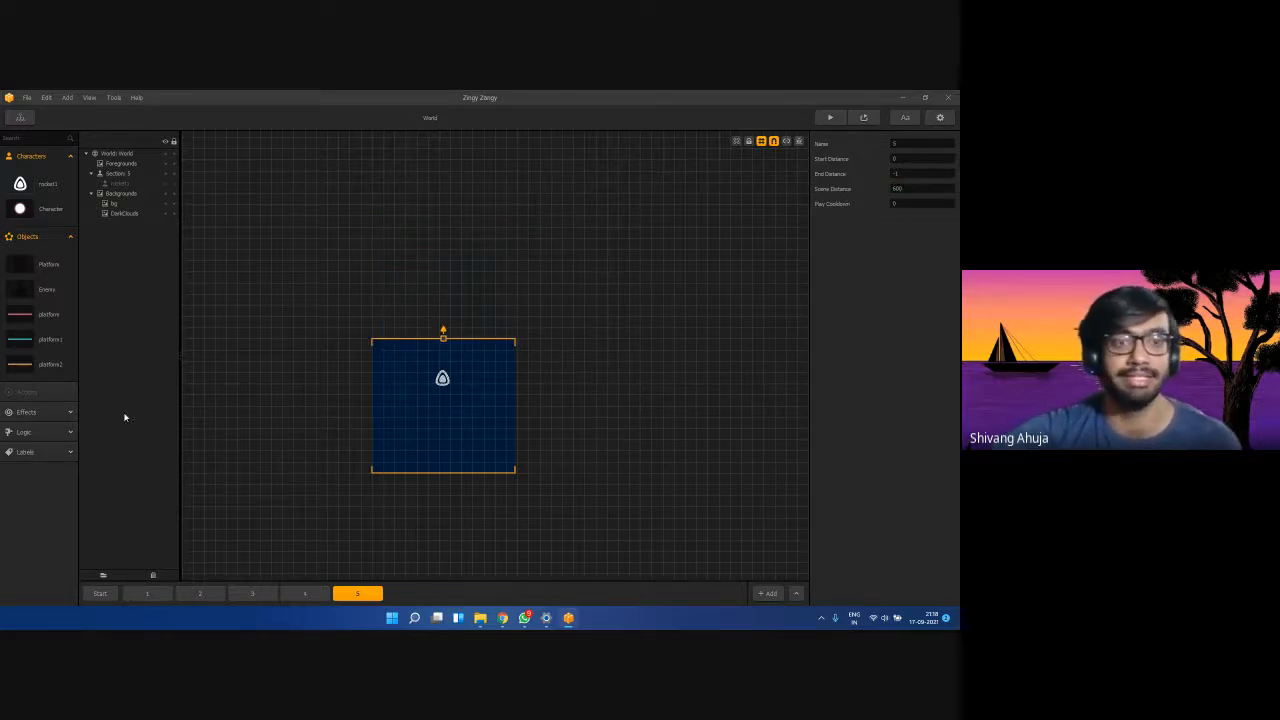
# Drag the blackhole image from File Explorer into section 5, then maximize Buildbox again.
pyautogui.click(925, 97)
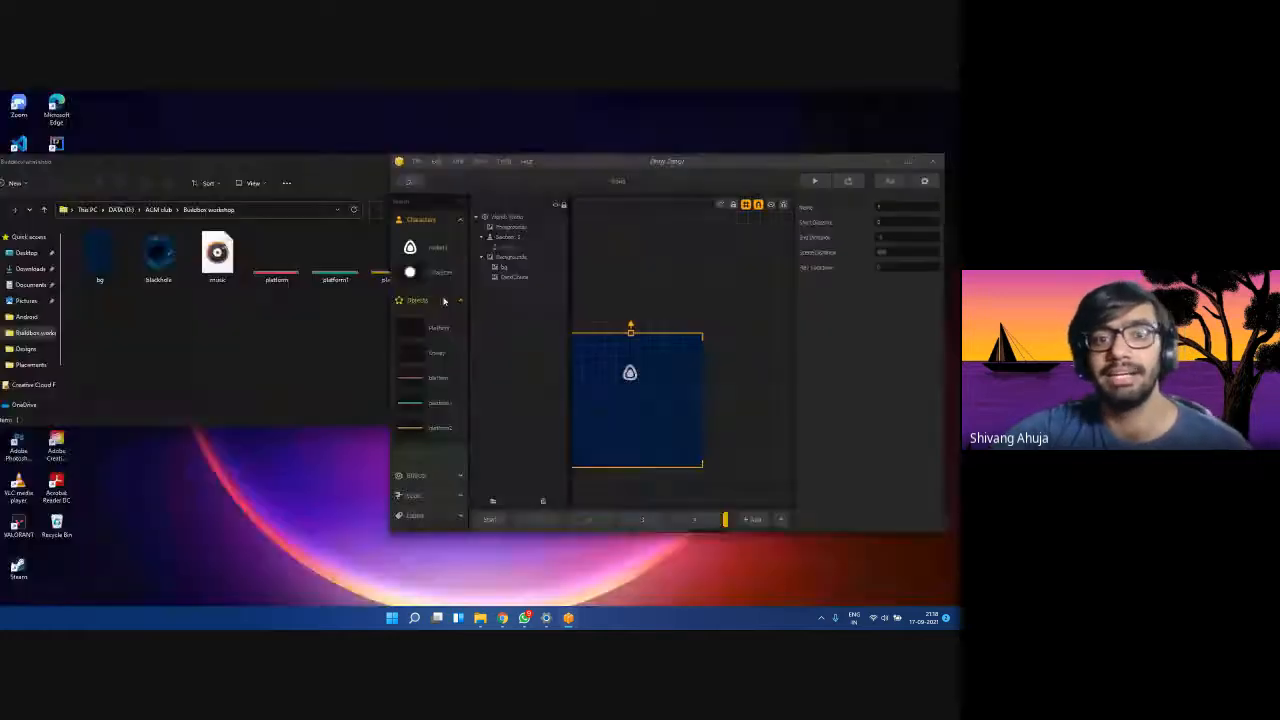
pyautogui.click(156, 268)
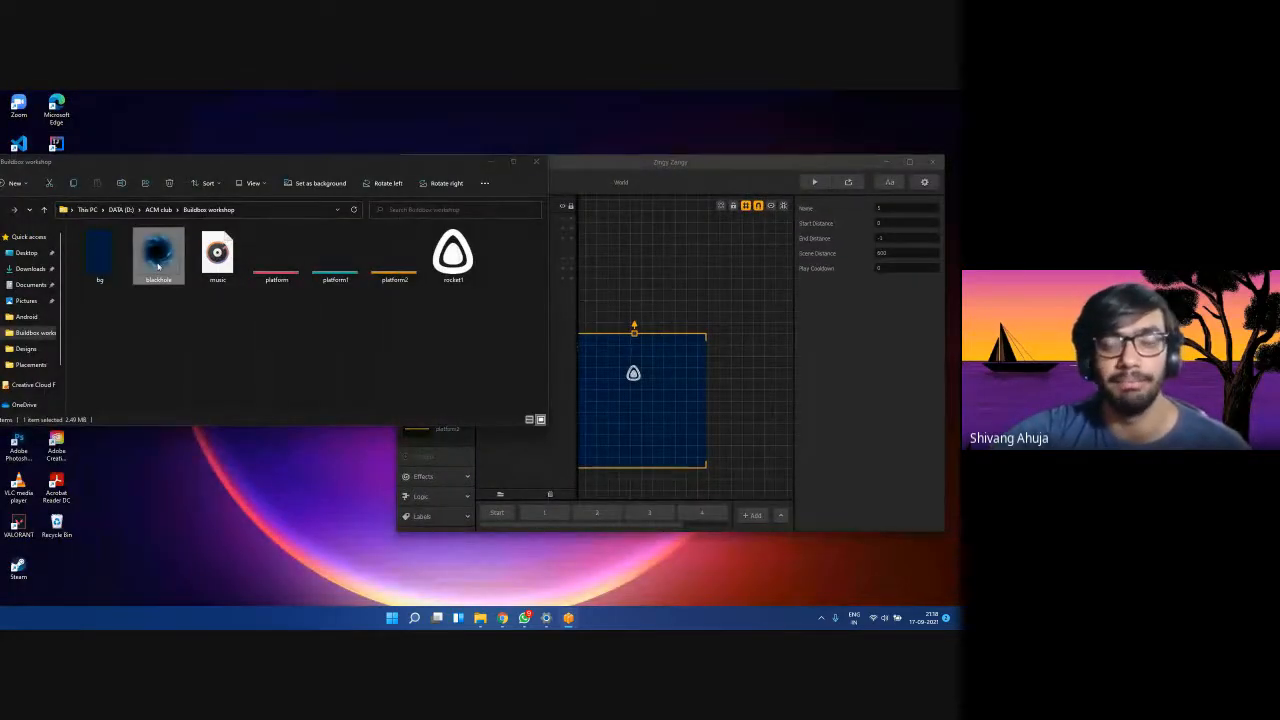
pyautogui.moveTo(155, 263); pyautogui.dragTo(742, 300)
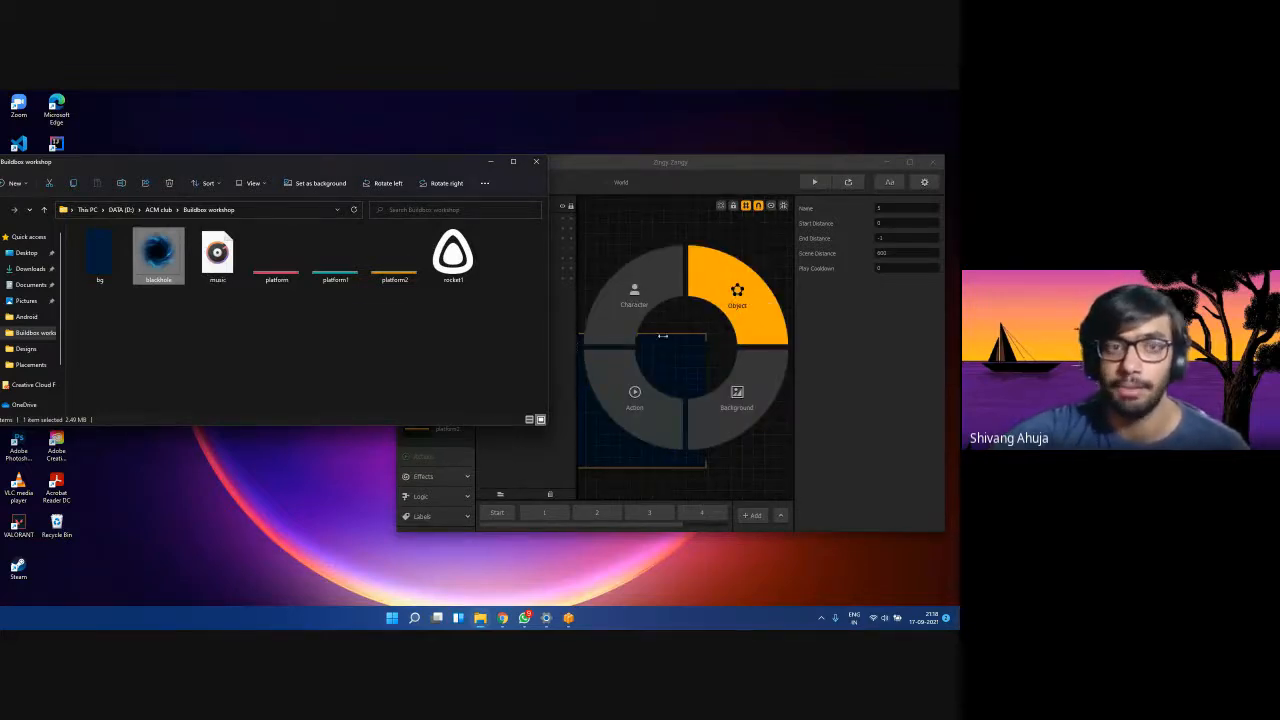
pyautogui.click(897, 164)
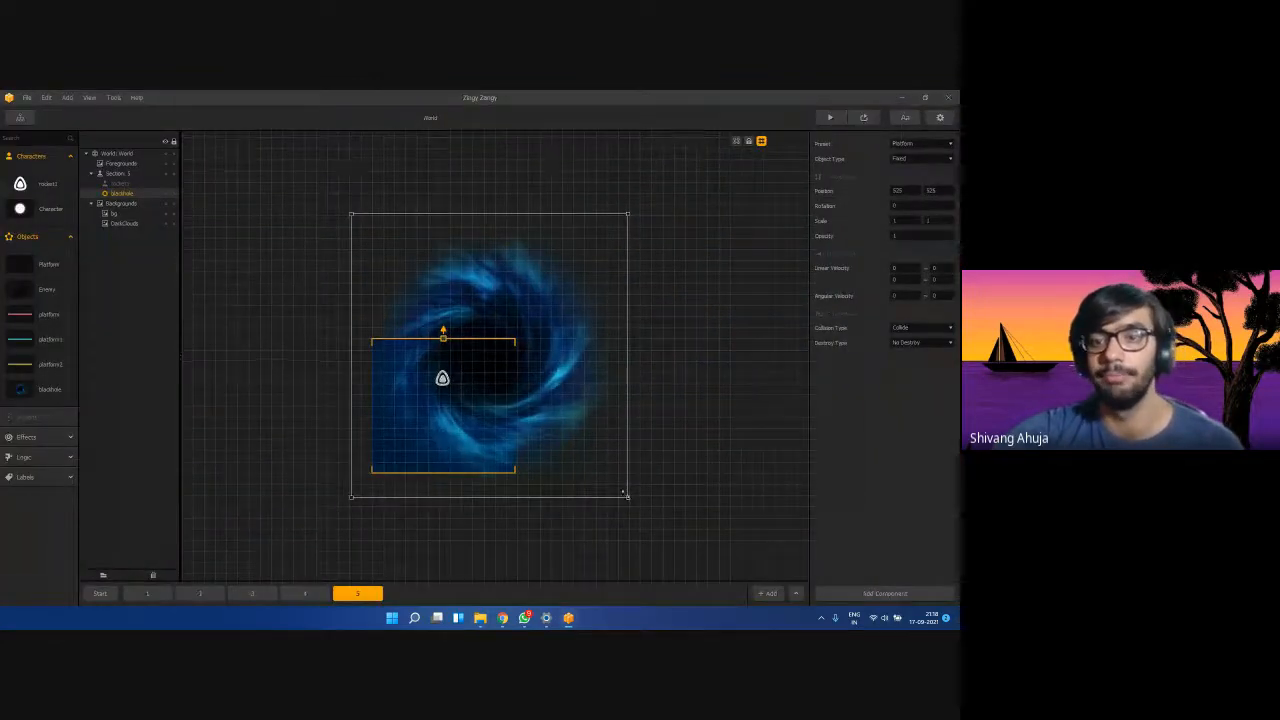
# Scale the black hole to 0.1 by 0.1 and move it to the section's lower-left.
pyautogui.click(903, 220)
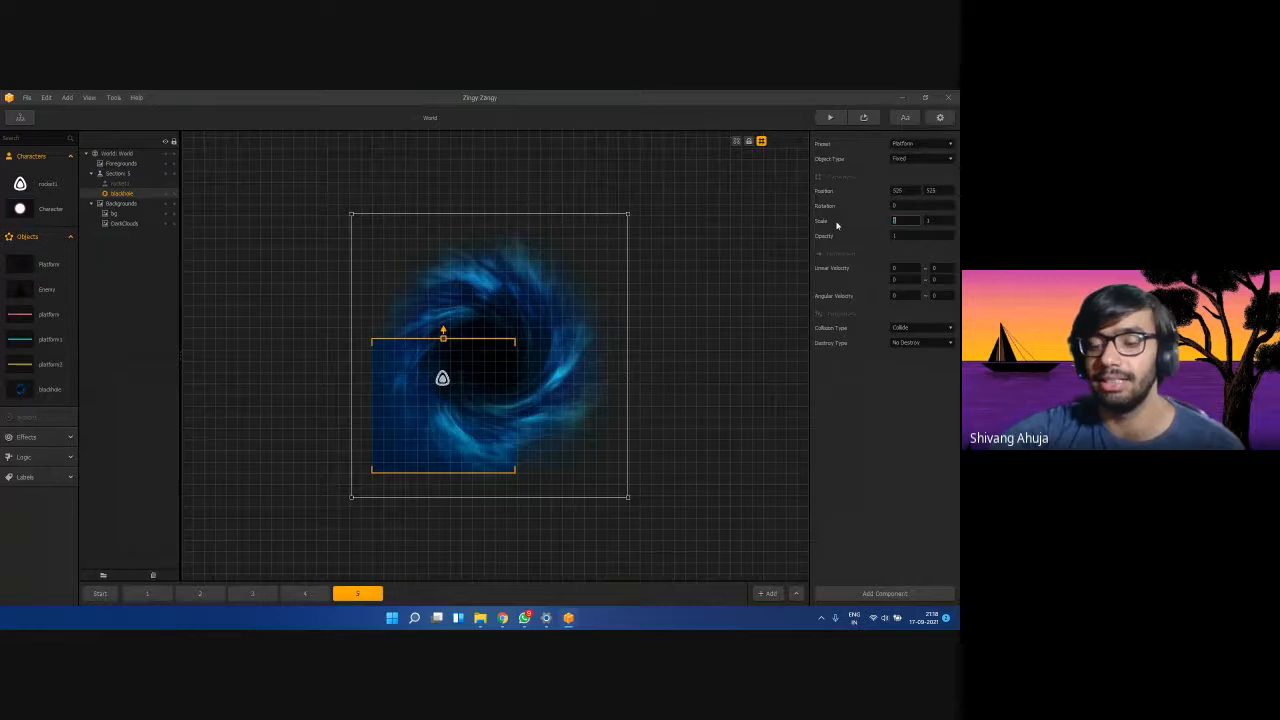
pyautogui.click(945, 218)
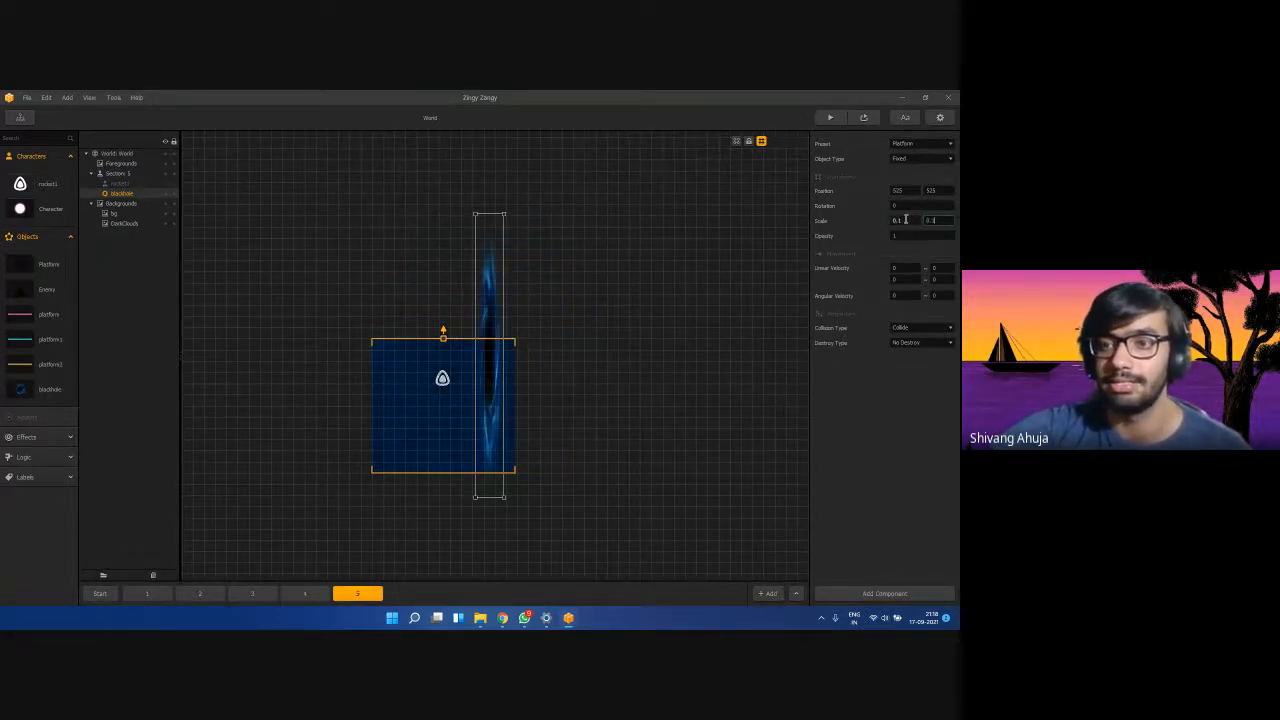
pyautogui.write('0.1')
pyautogui.scroll(4, 430, 362)
pyautogui.scroll(-2, 471, 378)
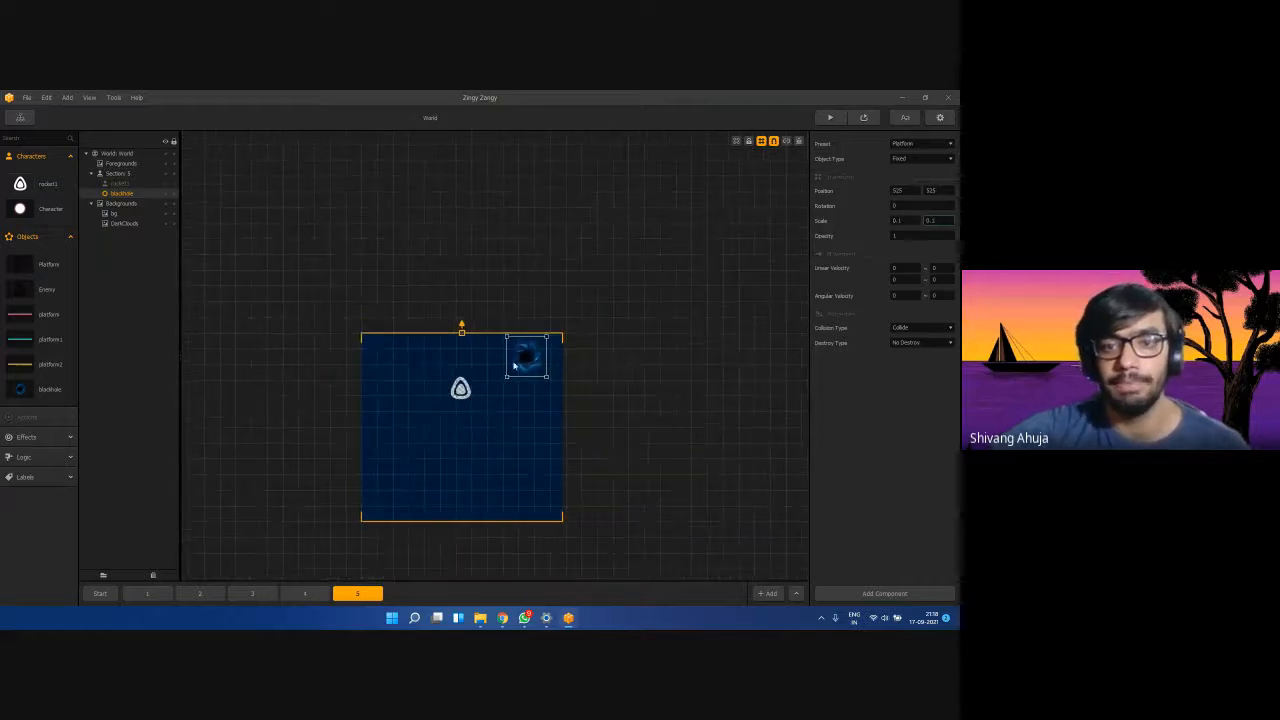
pyautogui.moveTo(522, 365); pyautogui.dragTo(404, 474)
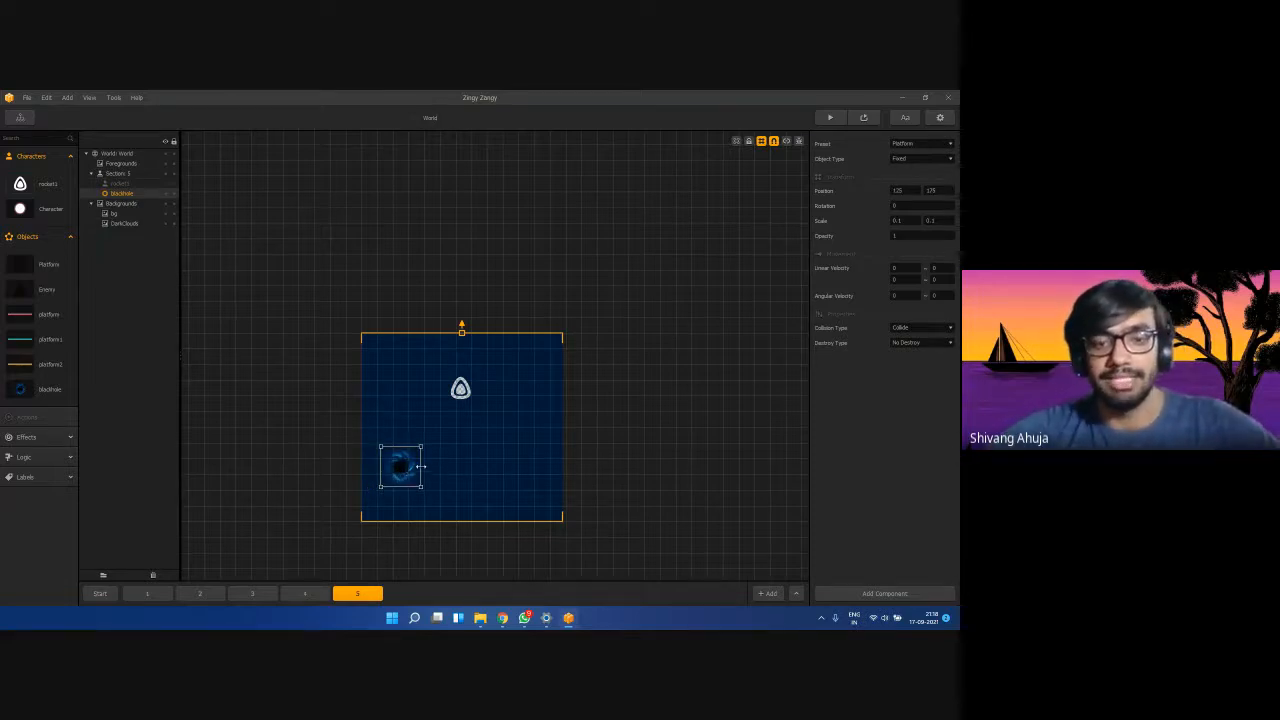
# Duplicate the black hole, place the copy upper-right, and select each one to check the pair.
pyautogui.hotkey('ctrl', 'd')
pyautogui.moveTo(392, 468); pyautogui.dragTo(511, 408)
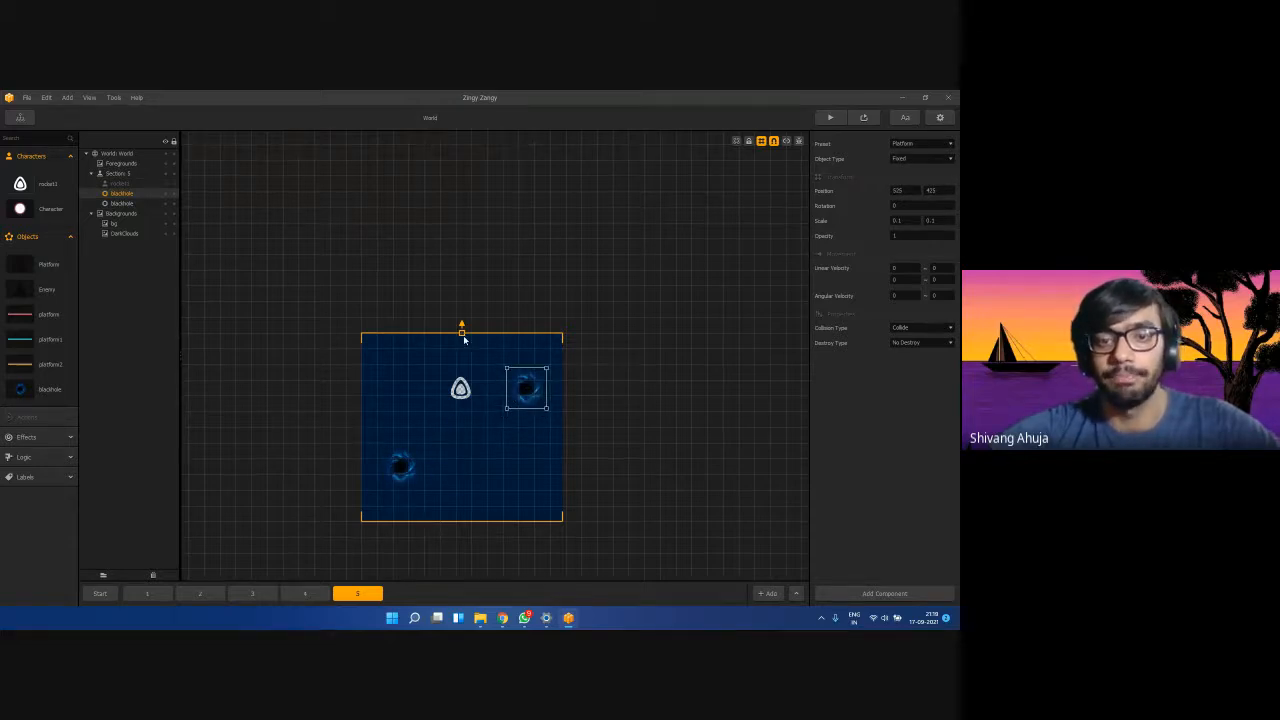
pyautogui.click(467, 452)
pyautogui.click(393, 480)
pyautogui.moveTo(480, 398); pyautogui.dragTo(512, 396)
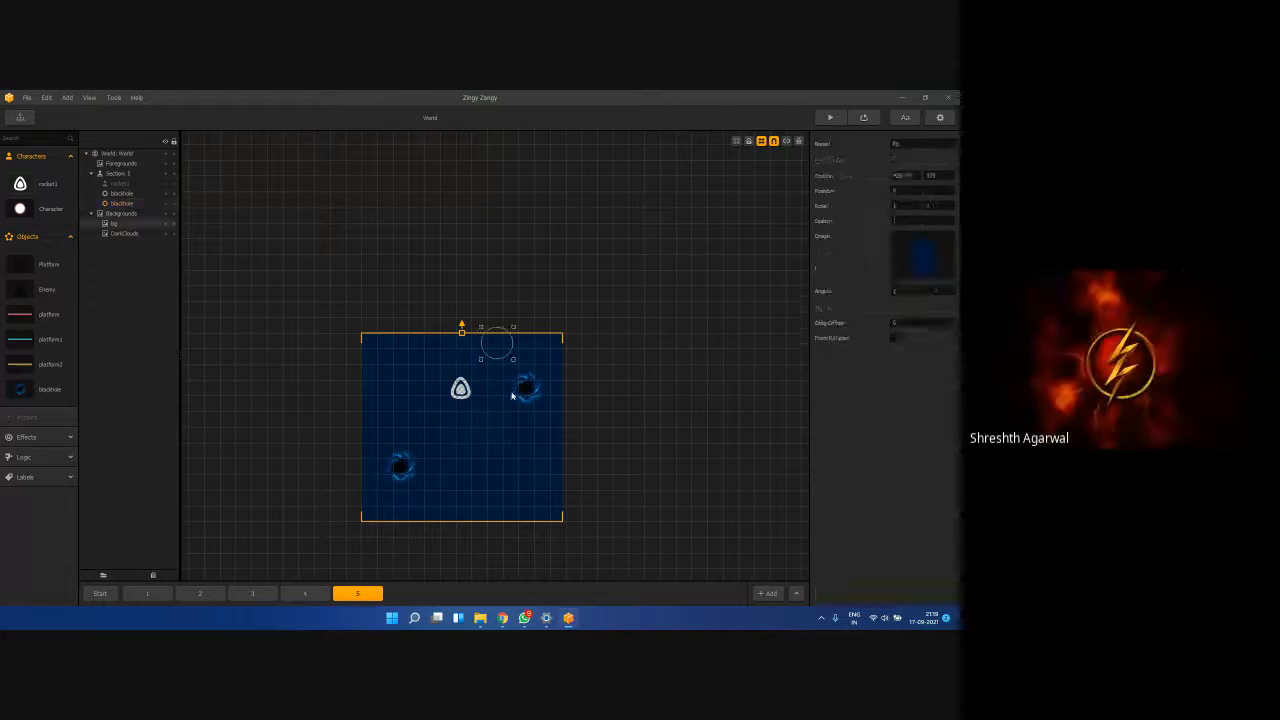
pyautogui.click(512, 396)
pyautogui.click(494, 443)
pyautogui.click(401, 465)
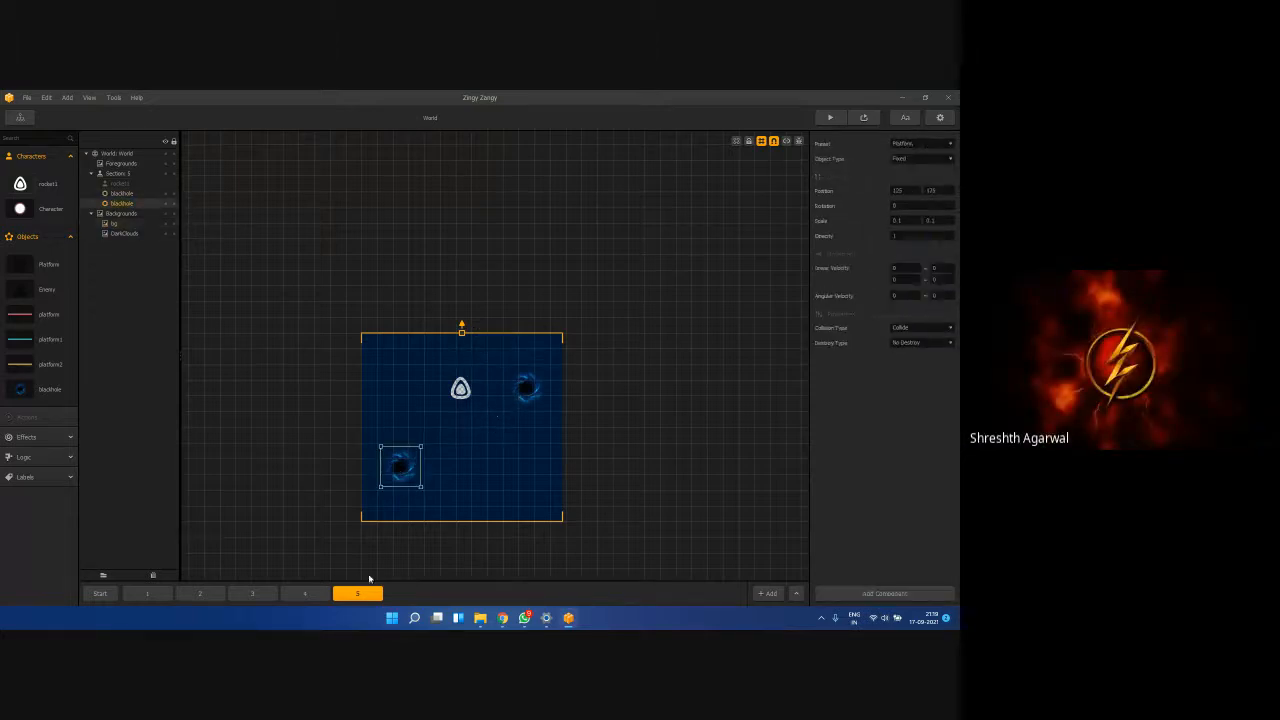
pyautogui.click(463, 497)
pyautogui.click(388, 477)
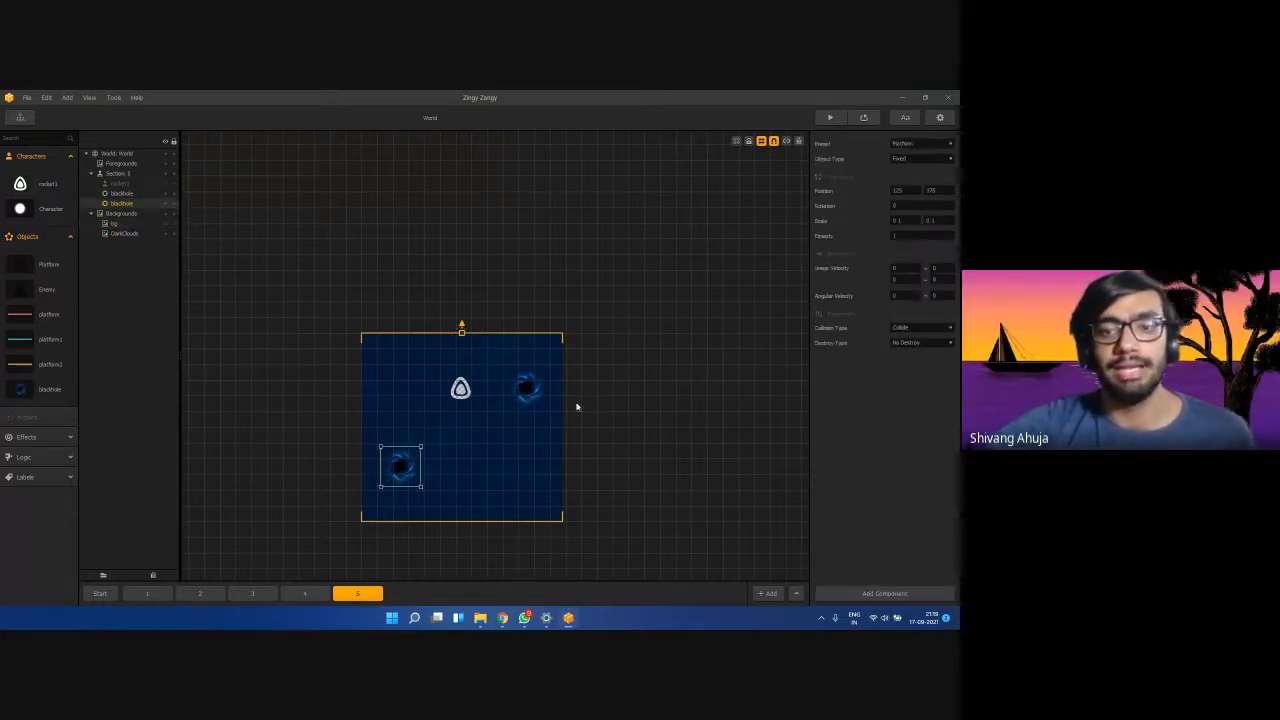
pyautogui.click(525, 389)
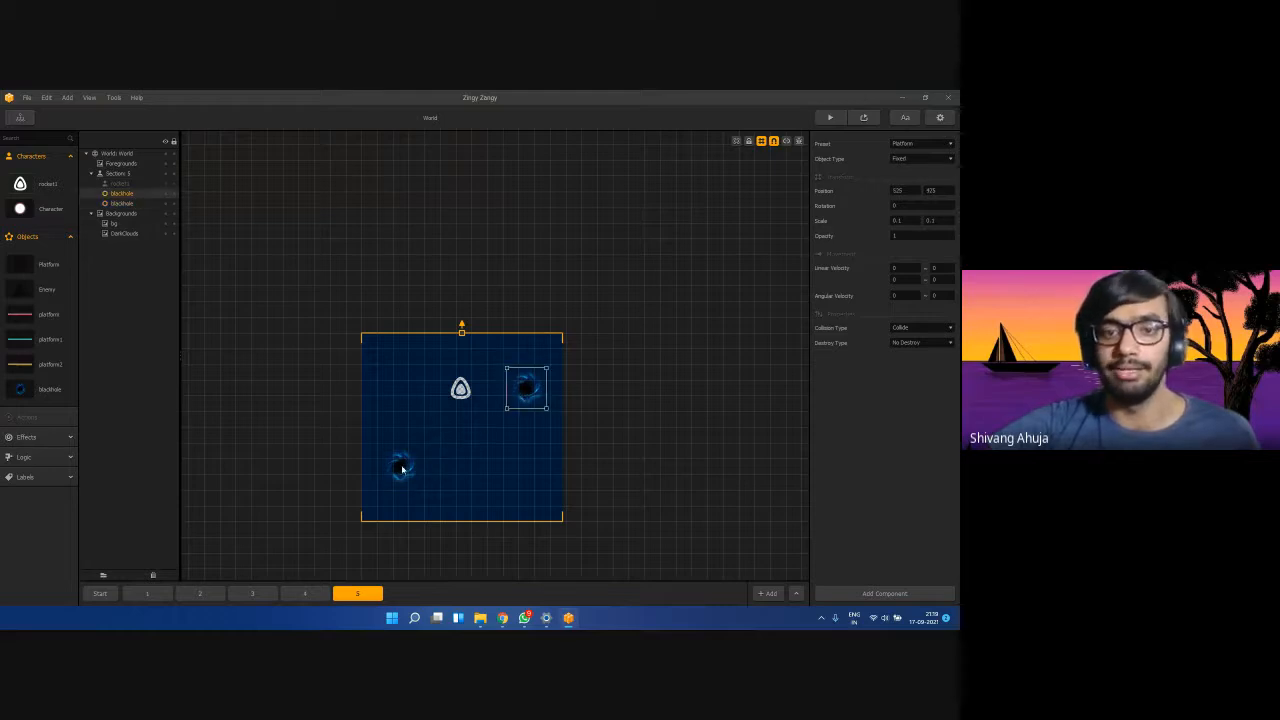
pyautogui.click(402, 464)
pyautogui.click(536, 396)
pyautogui.click(397, 471)
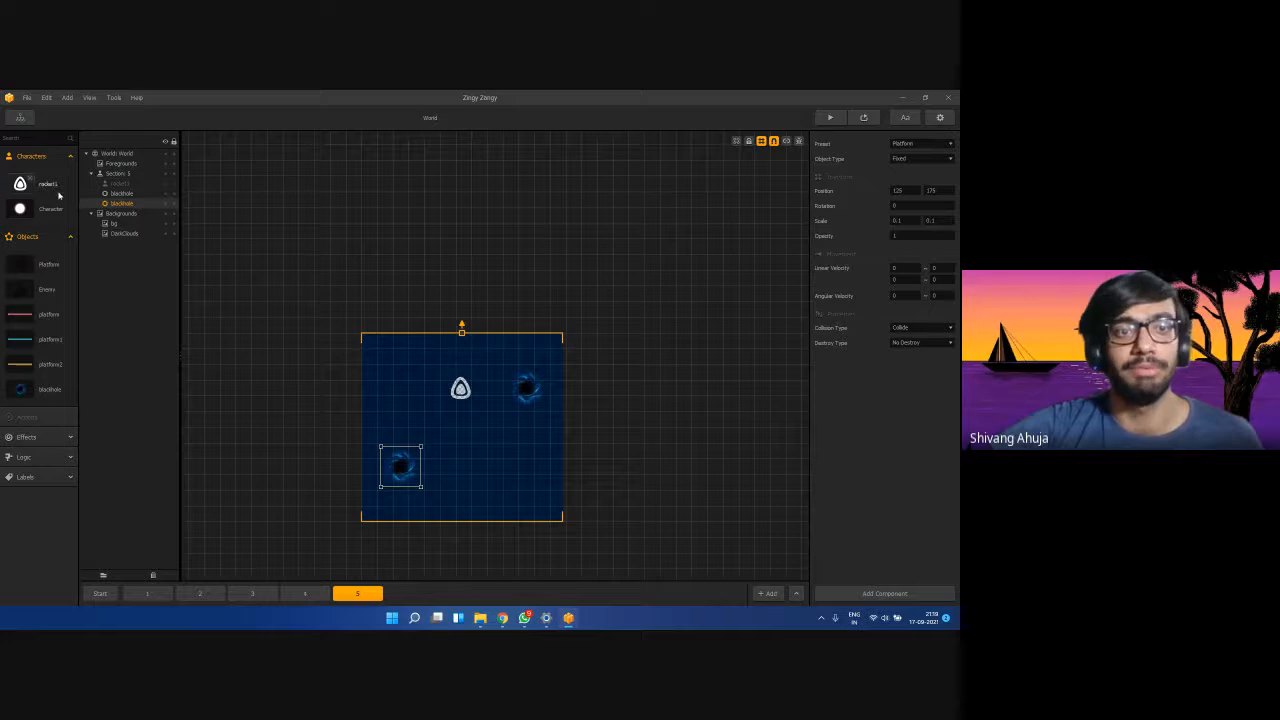
pyautogui.click(121, 193)
pyautogui.click(390, 470)
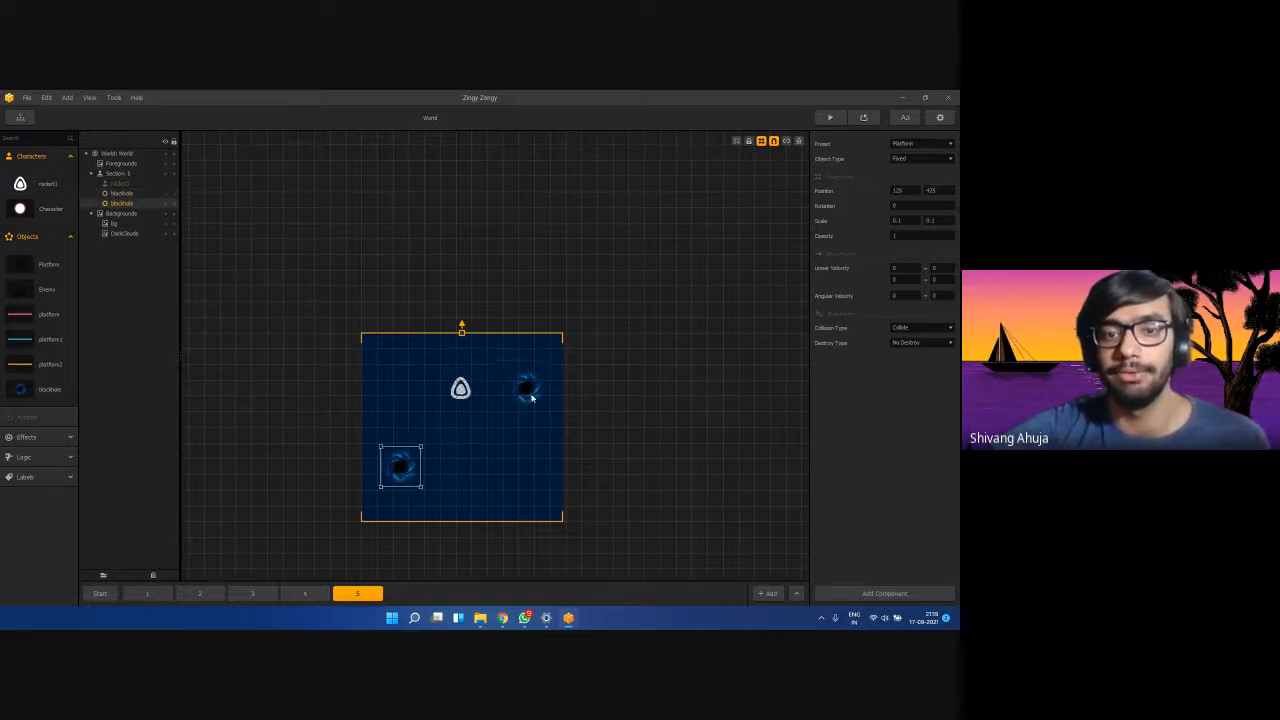
pyautogui.click(530, 396)
pyautogui.click(403, 476)
pyautogui.click(520, 400)
pyautogui.click(396, 478)
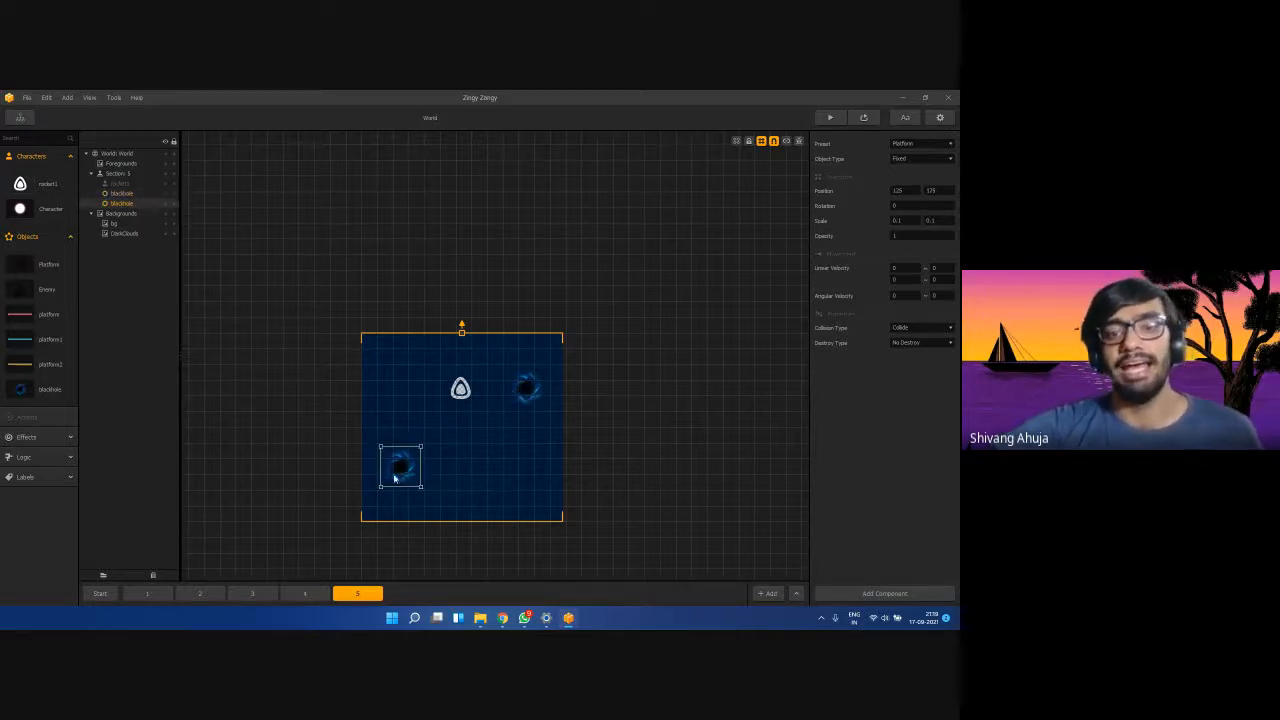
pyautogui.click(524, 395)
pyautogui.click(528, 417)
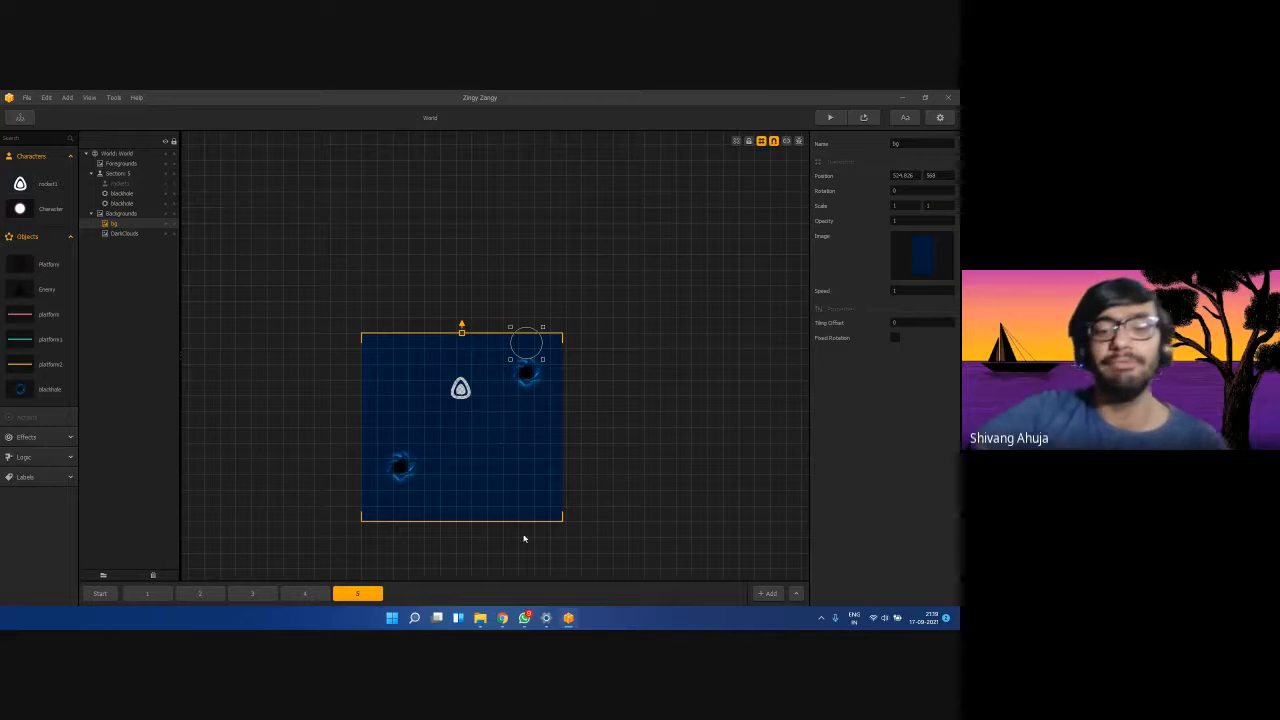
# Look at the Google Meet call briefly, then return to the Buildbox editor.
pyautogui.moveTo(502, 619)
pyautogui.click(454, 568)
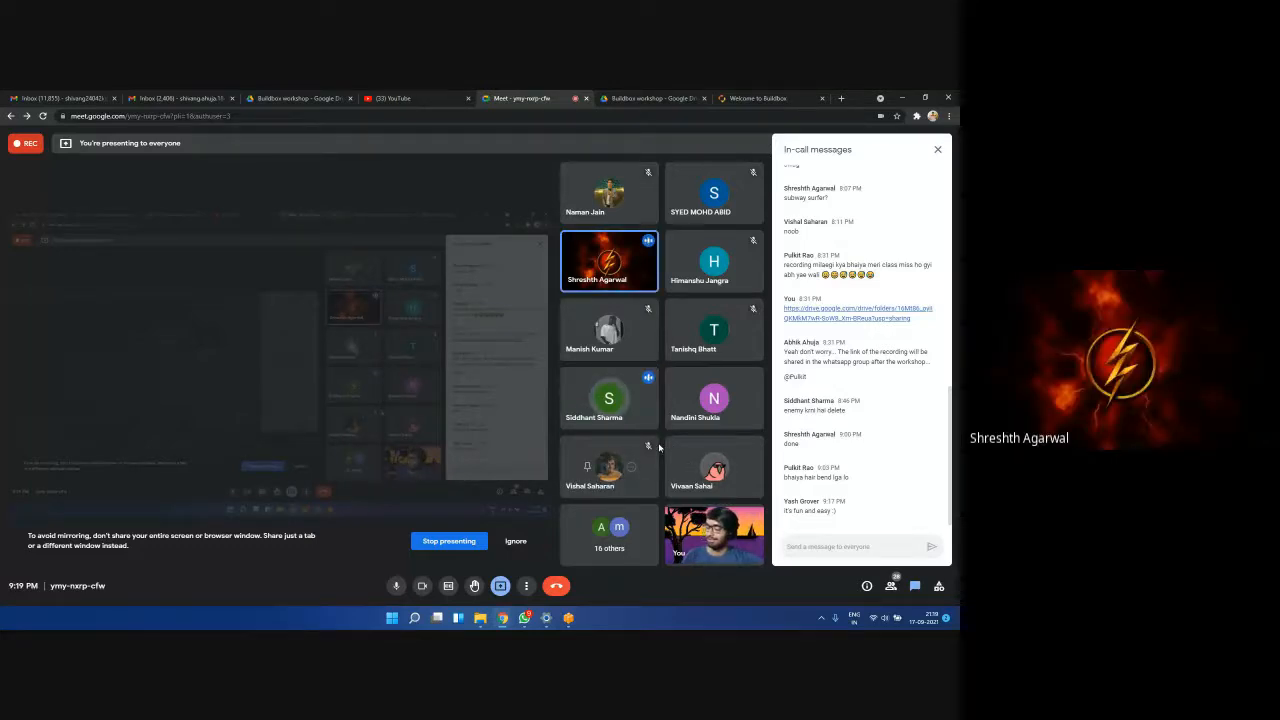
pyautogui.hotkey('alt', 'Tab')
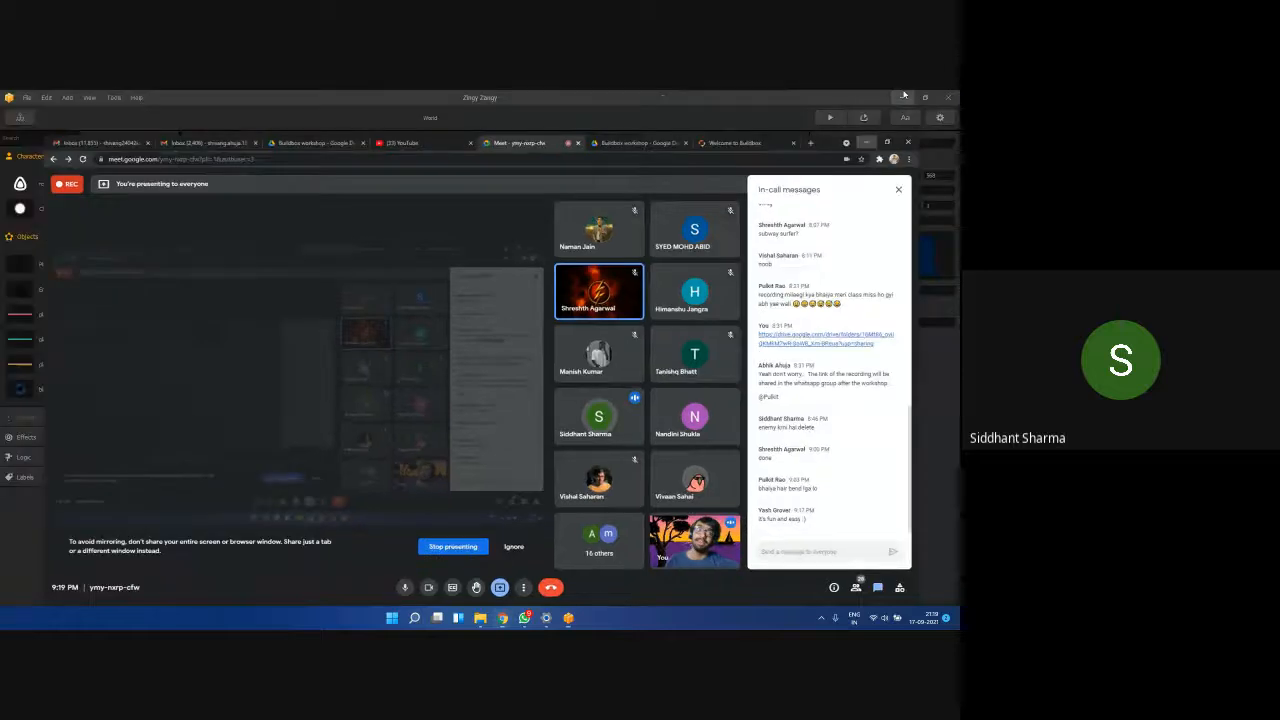
# Place a pink platform across the middle of the scene and scale it to 0.5 by 0.5.
pyautogui.click(401, 466)
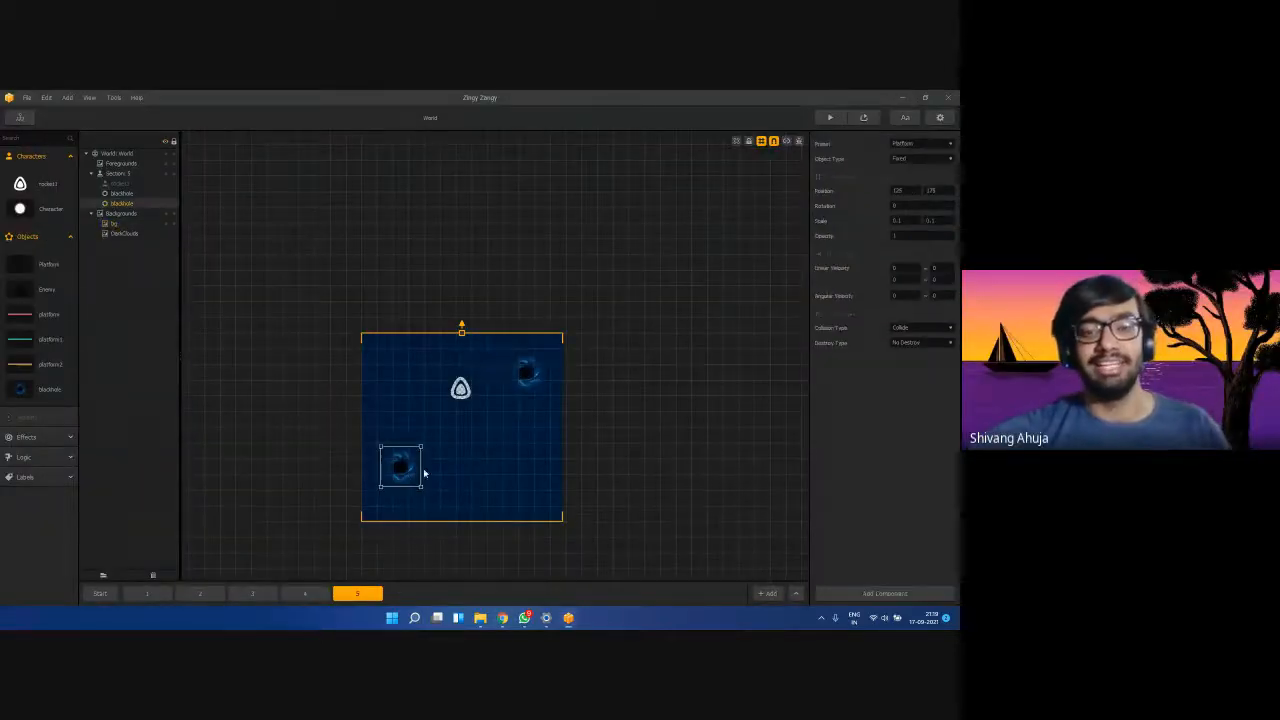
pyautogui.click(527, 373)
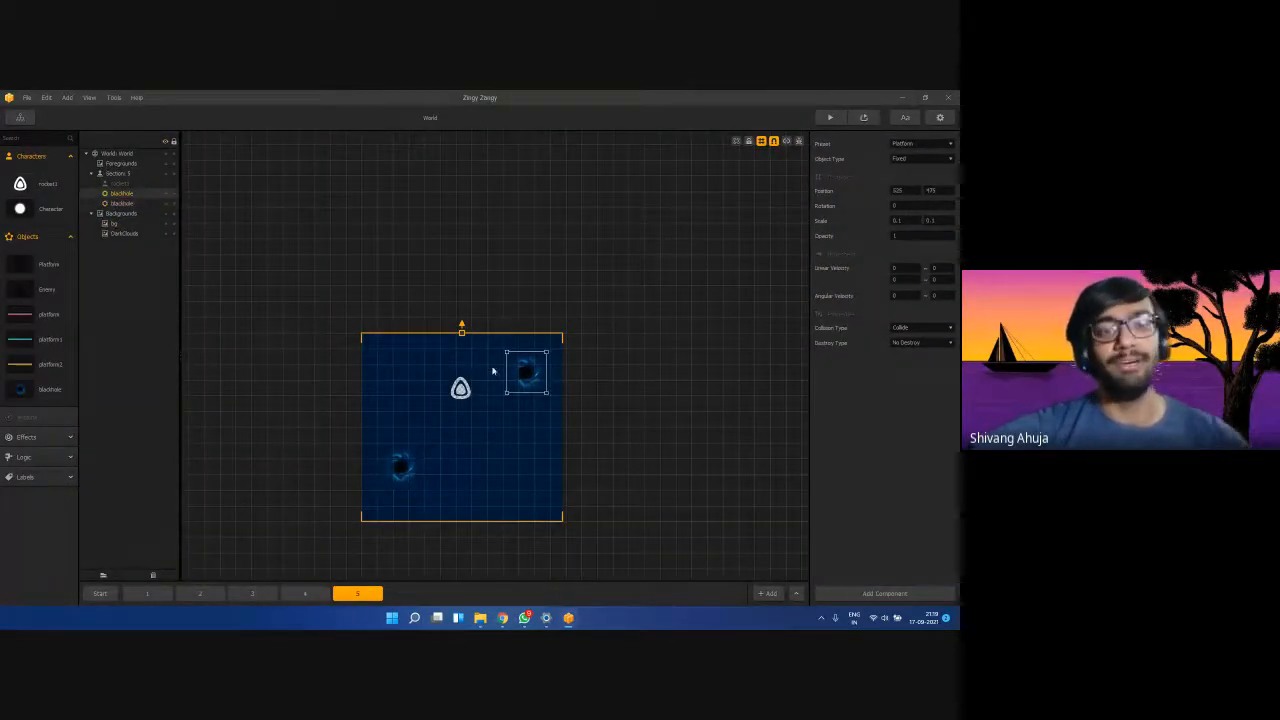
pyautogui.click(492, 427)
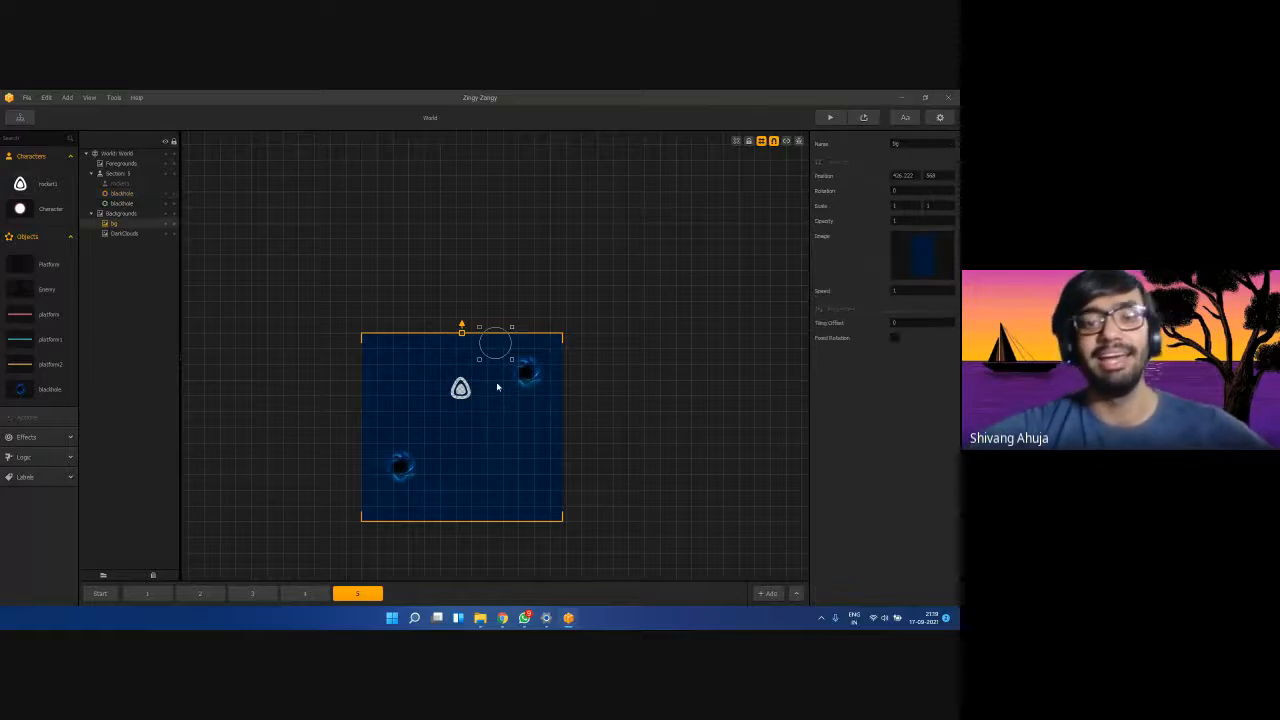
pyautogui.click(390, 523)
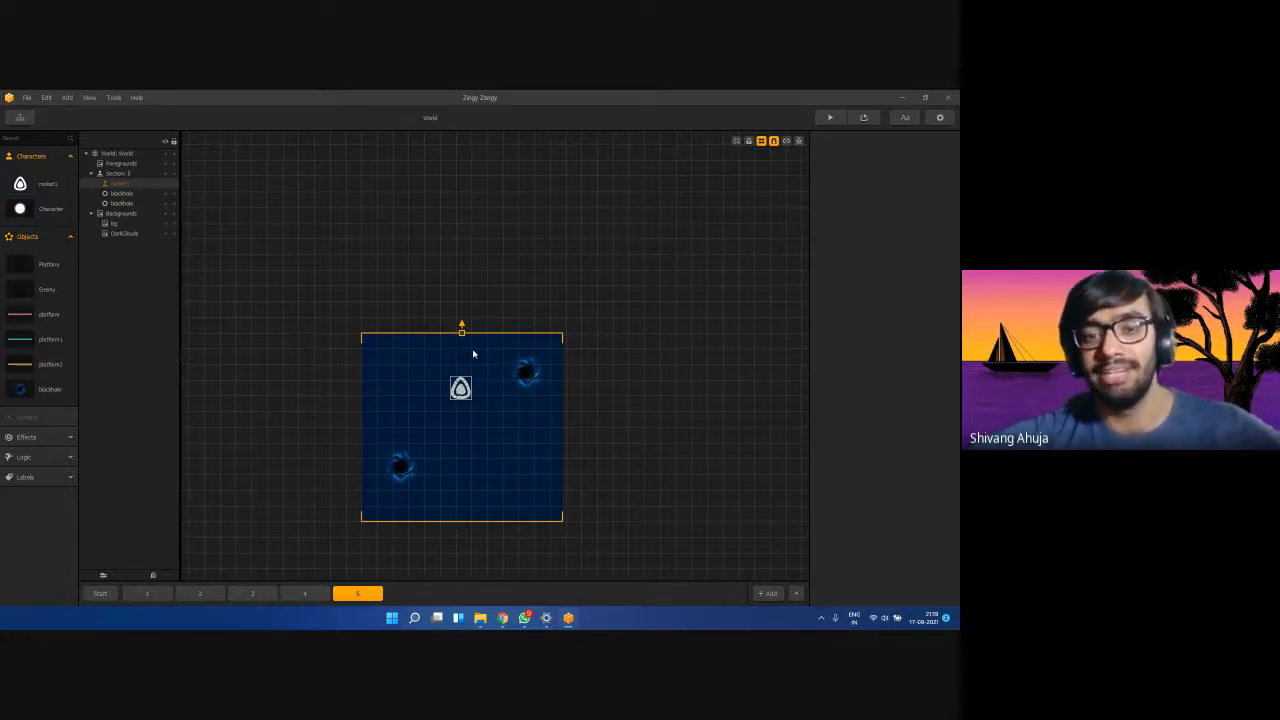
pyautogui.click(22, 314)
pyautogui.moveTo(912, 234)
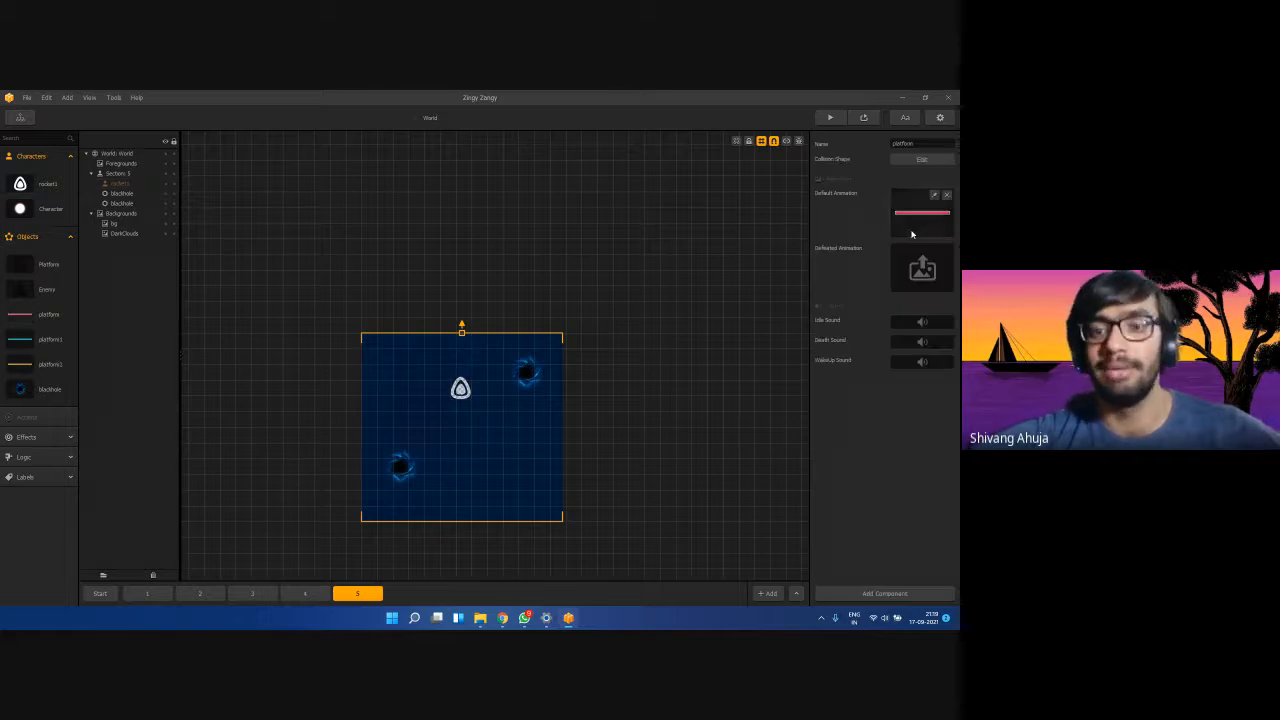
pyautogui.moveTo(31, 314); pyautogui.dragTo(463, 421)
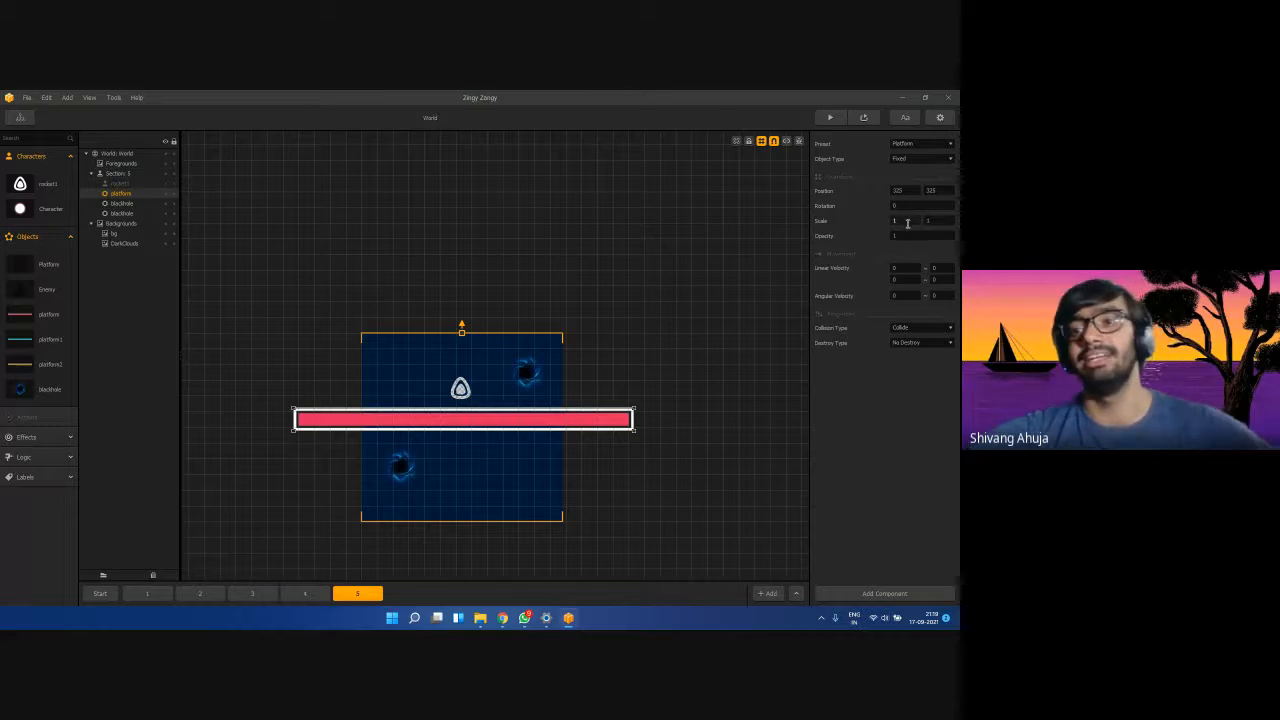
pyautogui.moveTo(908, 223); pyautogui.dragTo(866, 220)
pyautogui.write('0.6')
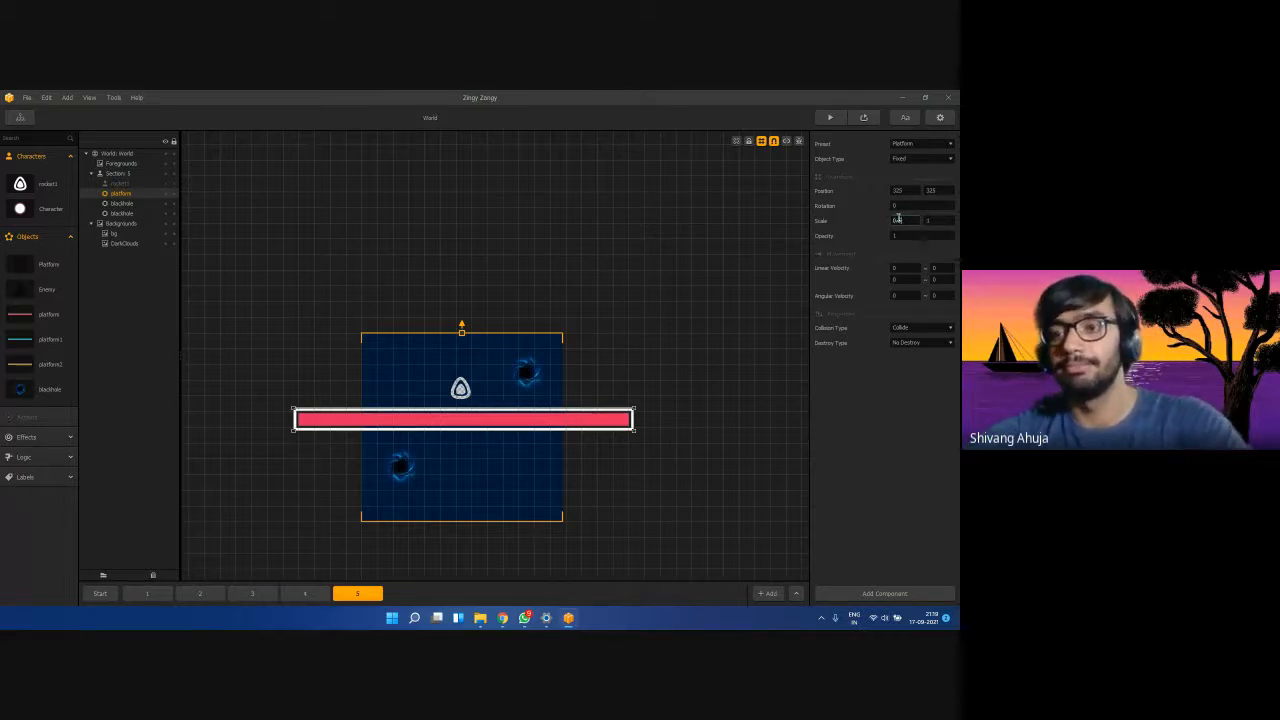
pyautogui.moveTo(948, 221); pyautogui.dragTo(922, 229)
pyautogui.write('0.5')
pyautogui.press('Return')
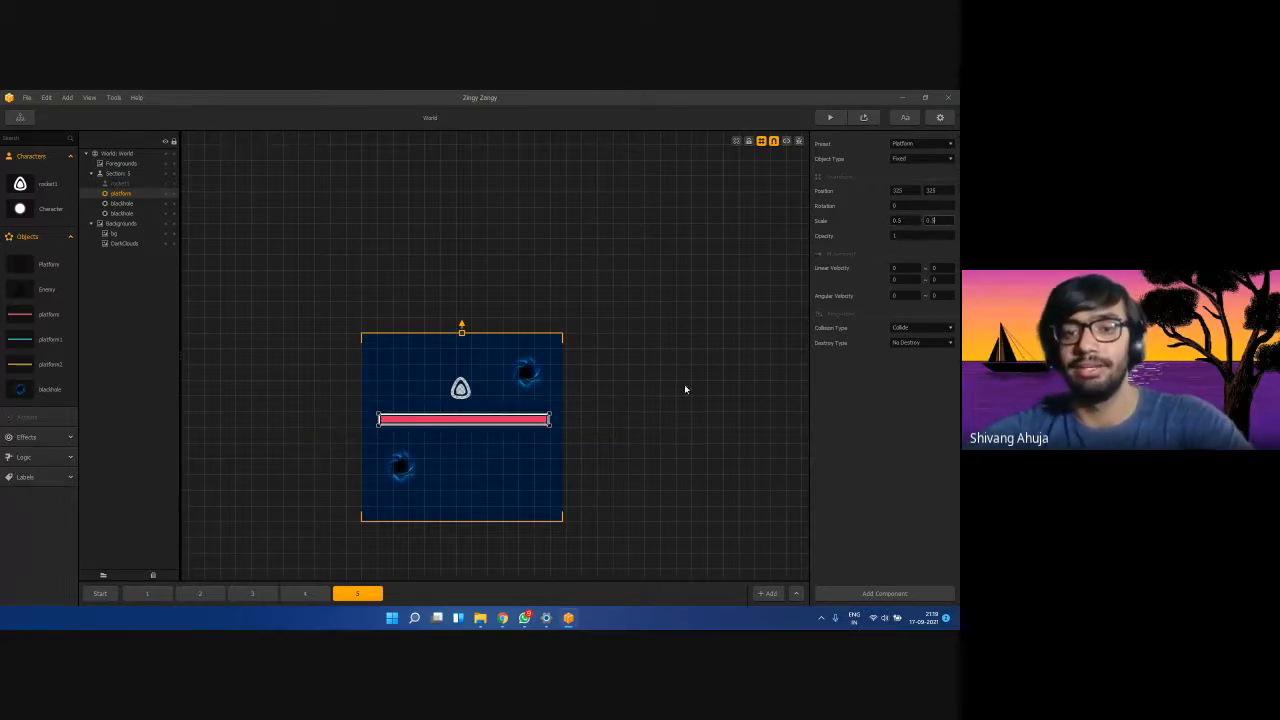
# Duplicate the platform and line the two copies up end to end across the scene.
pyautogui.moveTo(506, 425); pyautogui.dragTo(592, 440)
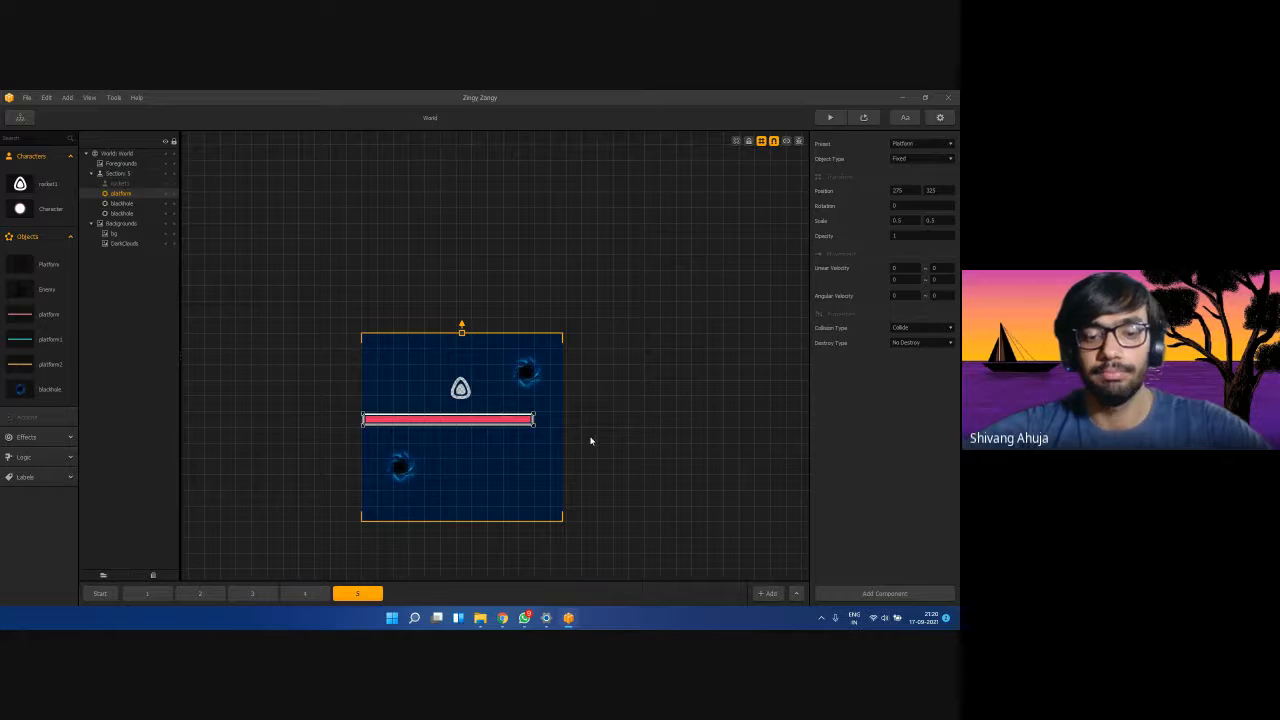
pyautogui.hotkey('ctrl', 'd')
pyautogui.click(603, 440)
pyautogui.click(558, 422)
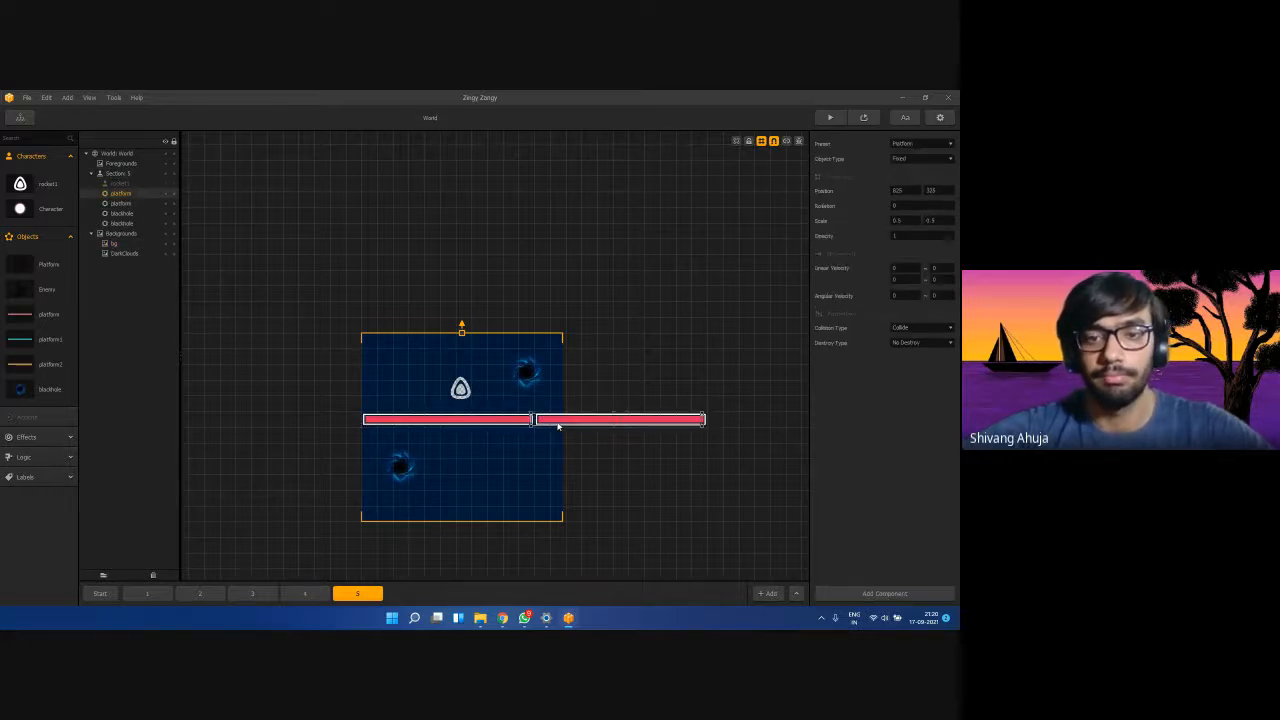
pyautogui.moveTo(553, 425); pyautogui.dragTo(426, 423)
pyautogui.click(620, 458)
pyautogui.click(519, 423)
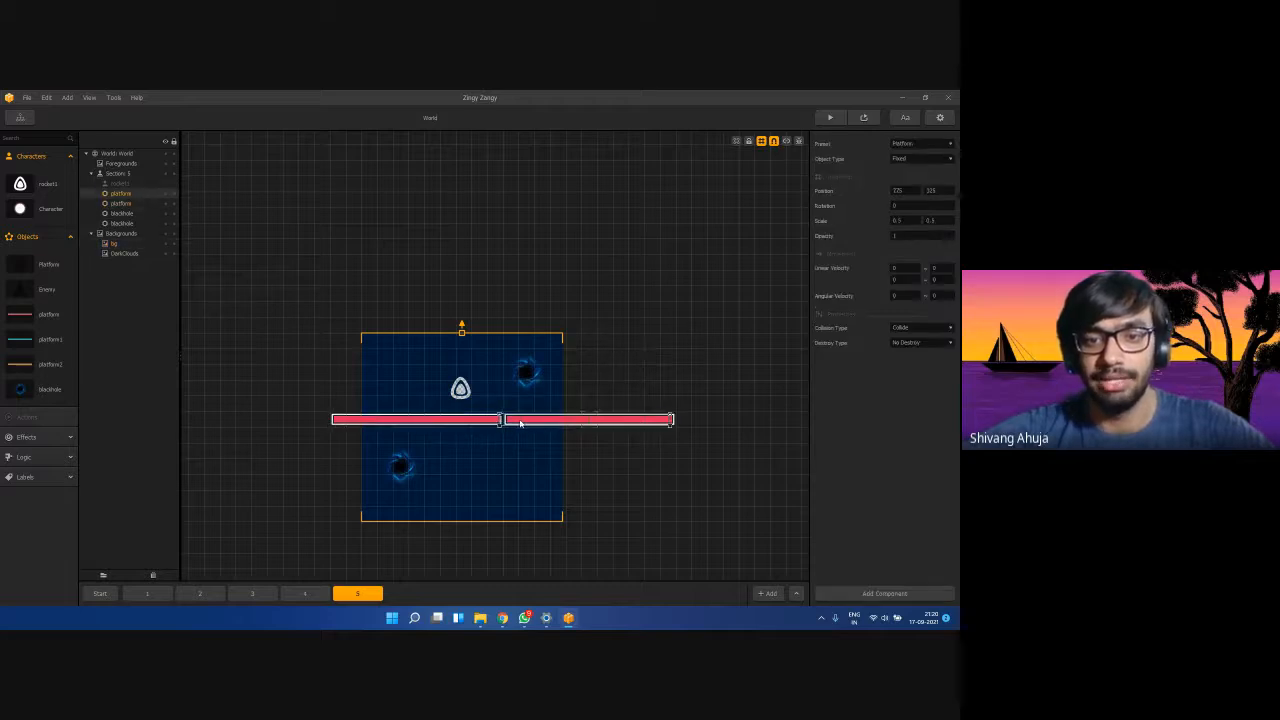
pyautogui.click(577, 462)
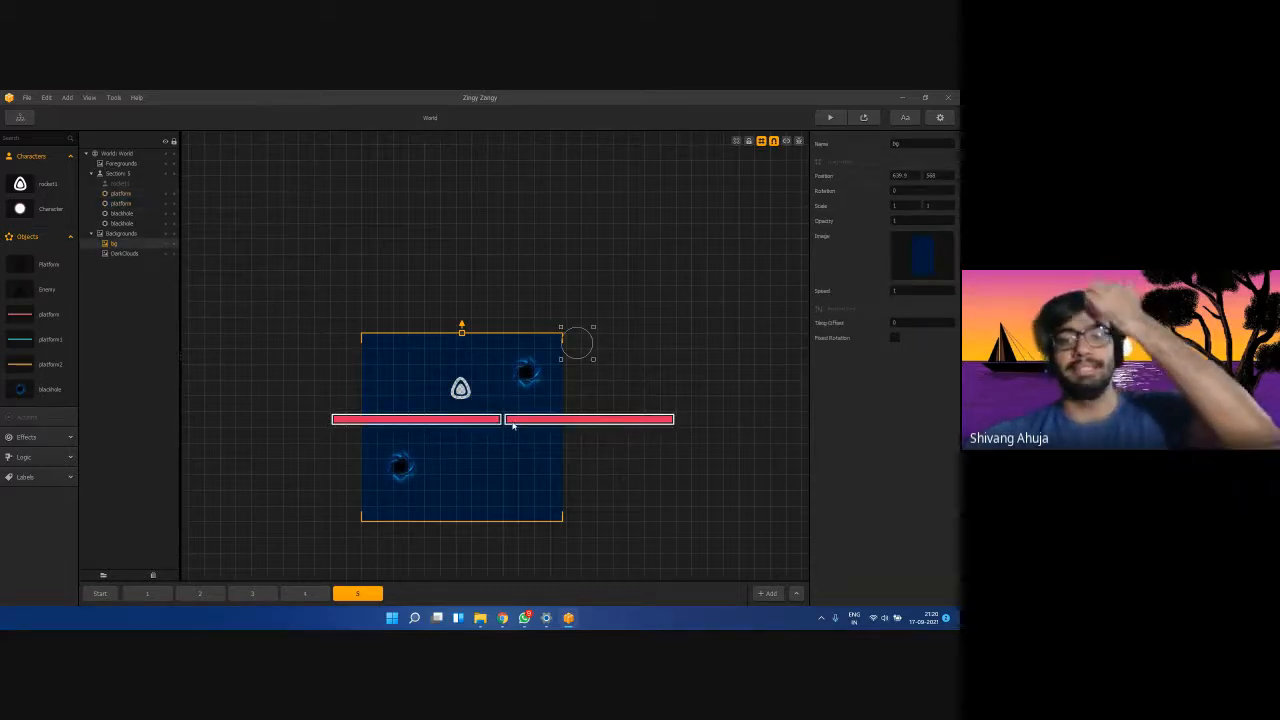
pyautogui.click(434, 418)
pyautogui.keyDown('shift'); pyautogui.click(546, 423); pyautogui.keyUp('shift')
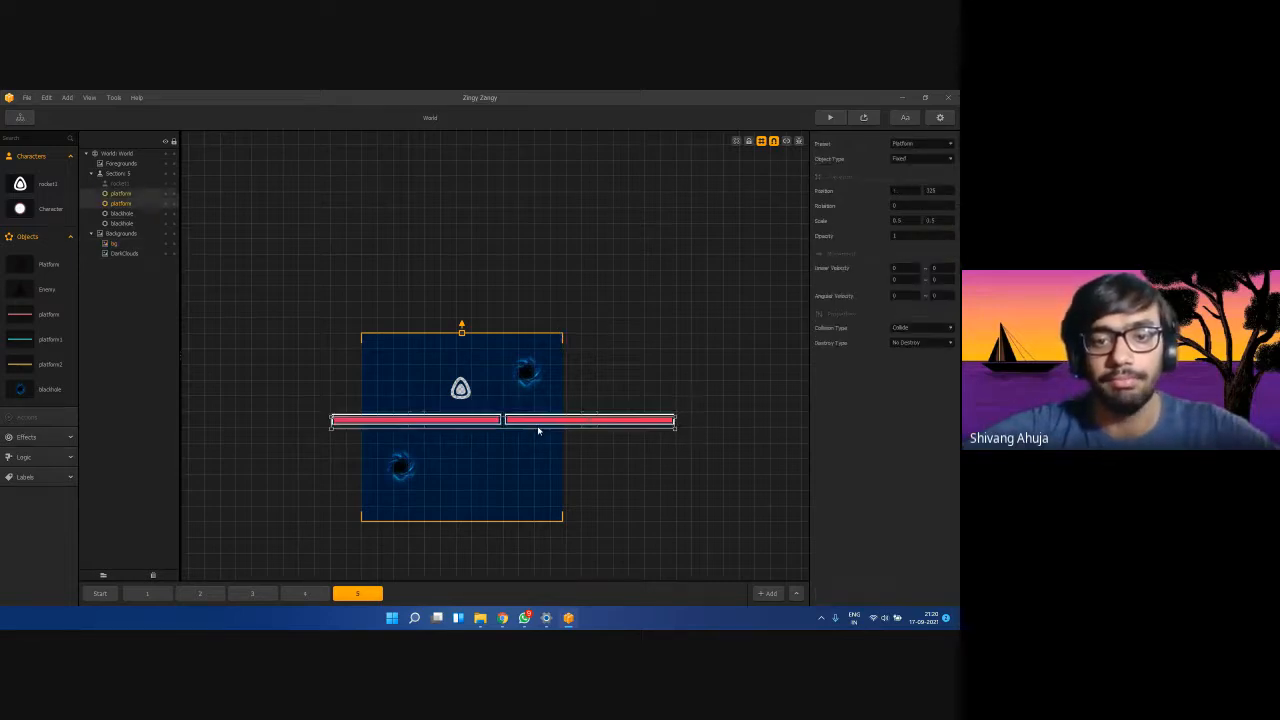
pyautogui.moveTo(537, 423); pyautogui.dragTo(537, 425)
# Nudge the upper-right black hole slightly higher.
pyautogui.click(630, 481)
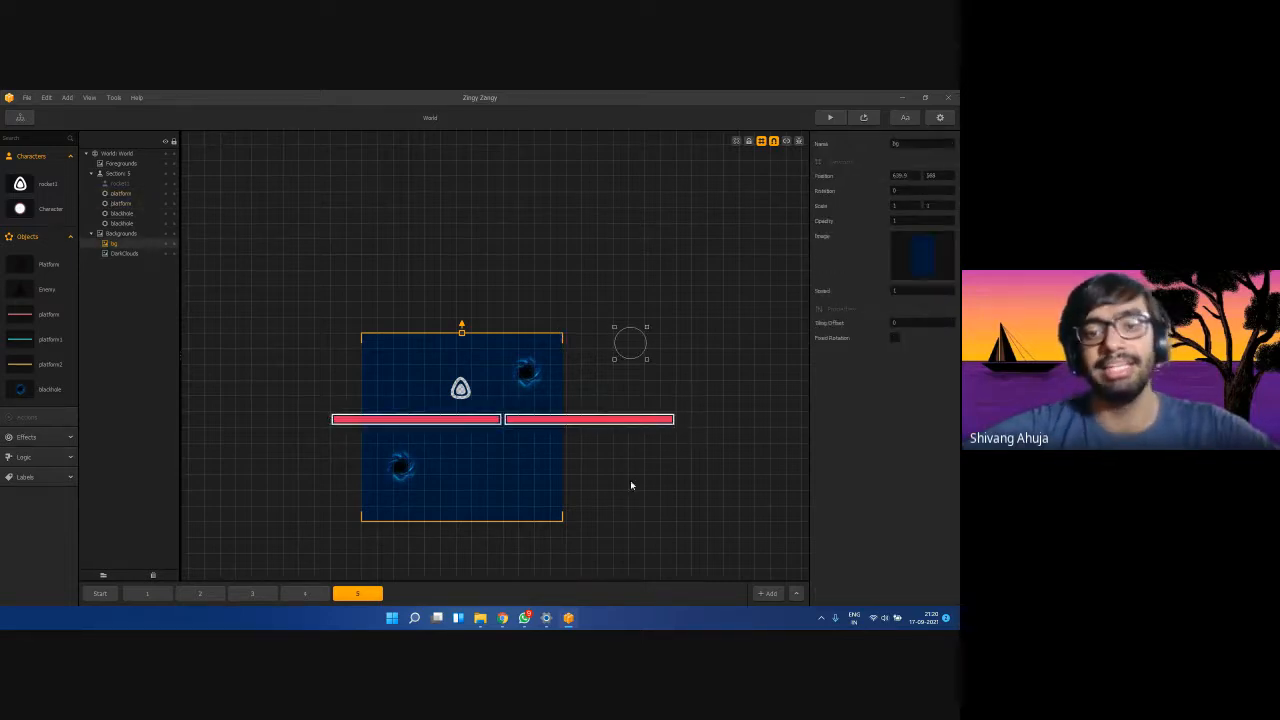
pyautogui.click(525, 373)
pyautogui.moveTo(536, 373); pyautogui.dragTo(537, 356)
pyautogui.click(626, 380)
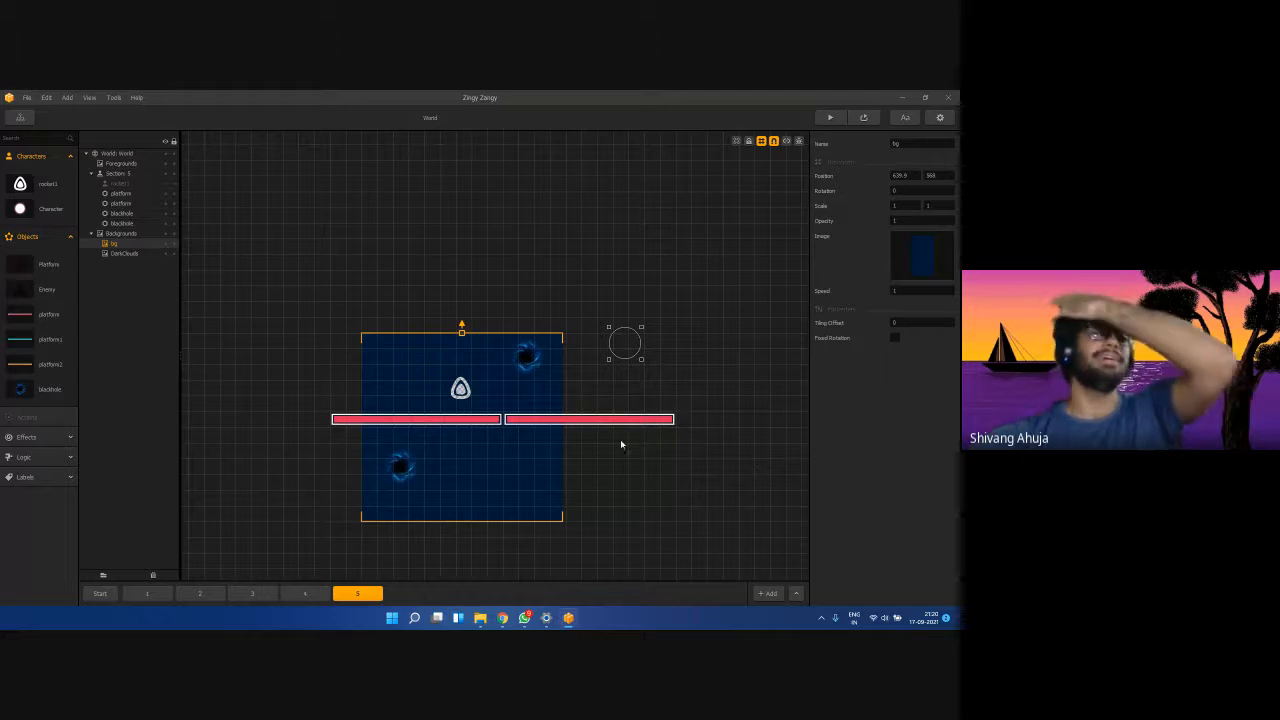
pyautogui.click(871, 118)
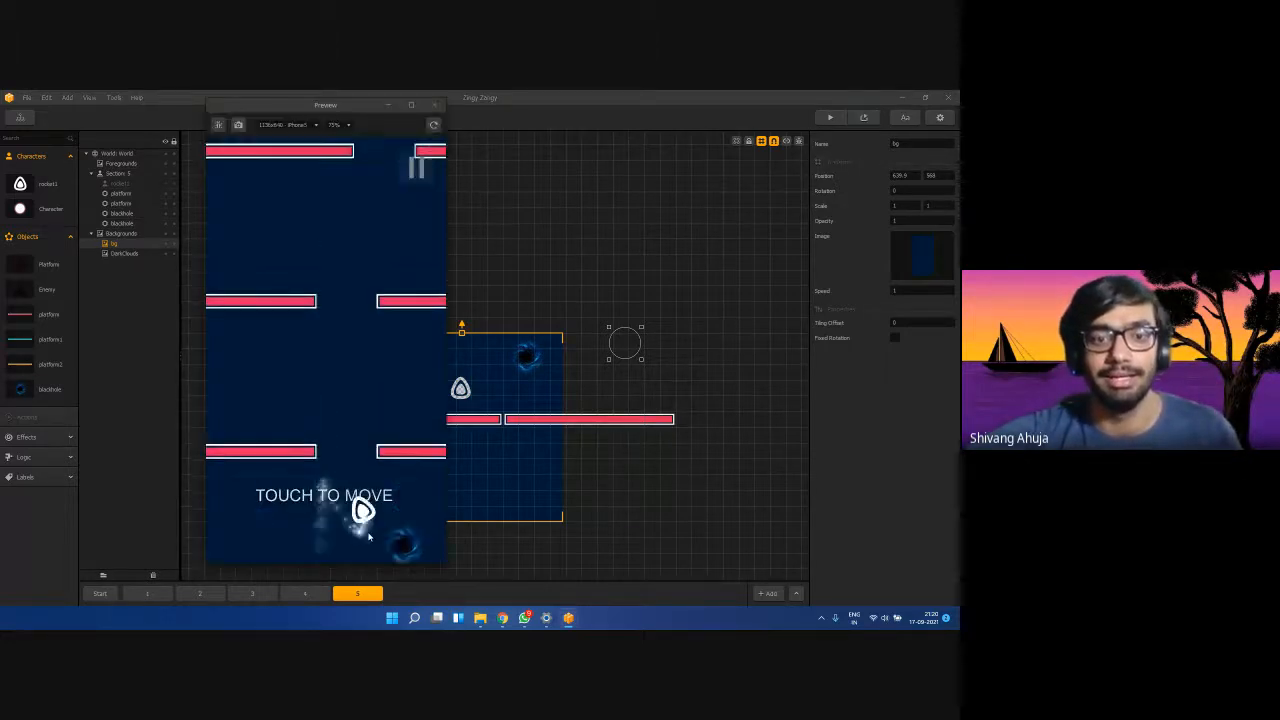
pyautogui.moveTo(369, 537)
pyautogui.mouseDown()
pyautogui.moveTo(391, 514)
pyautogui.moveTo(318, 485)
pyautogui.moveTo(354, 476)
pyautogui.moveTo(286, 529)
pyautogui.mouseUp()
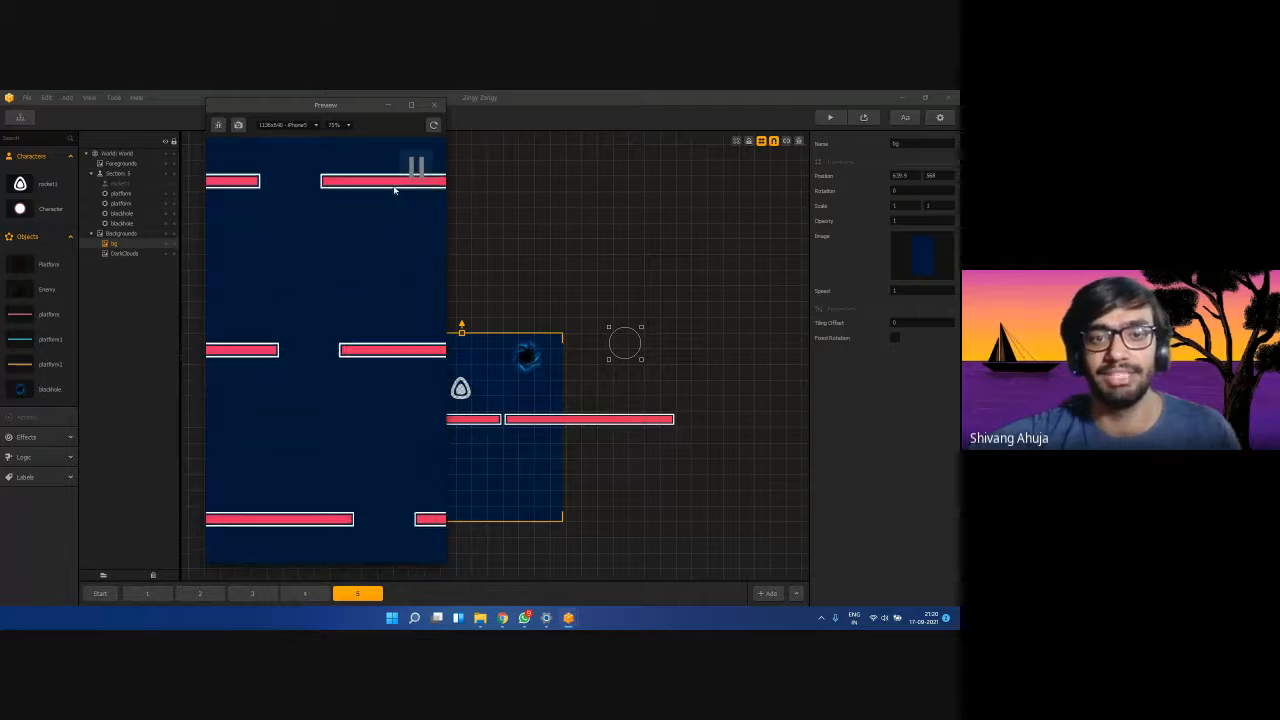
pyautogui.click(437, 106)
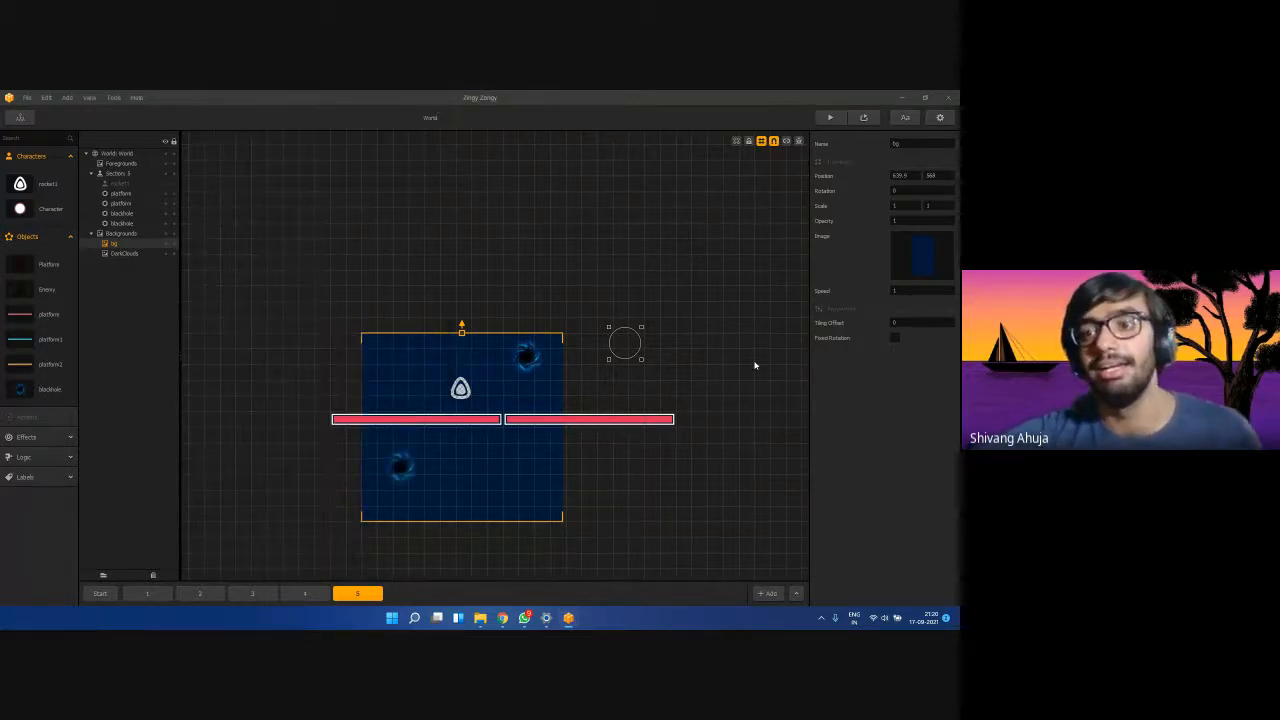
# From the Logic objects, place a Portal on the lower black hole and Portal 2 on the upper one.
pyautogui.click(47, 458)
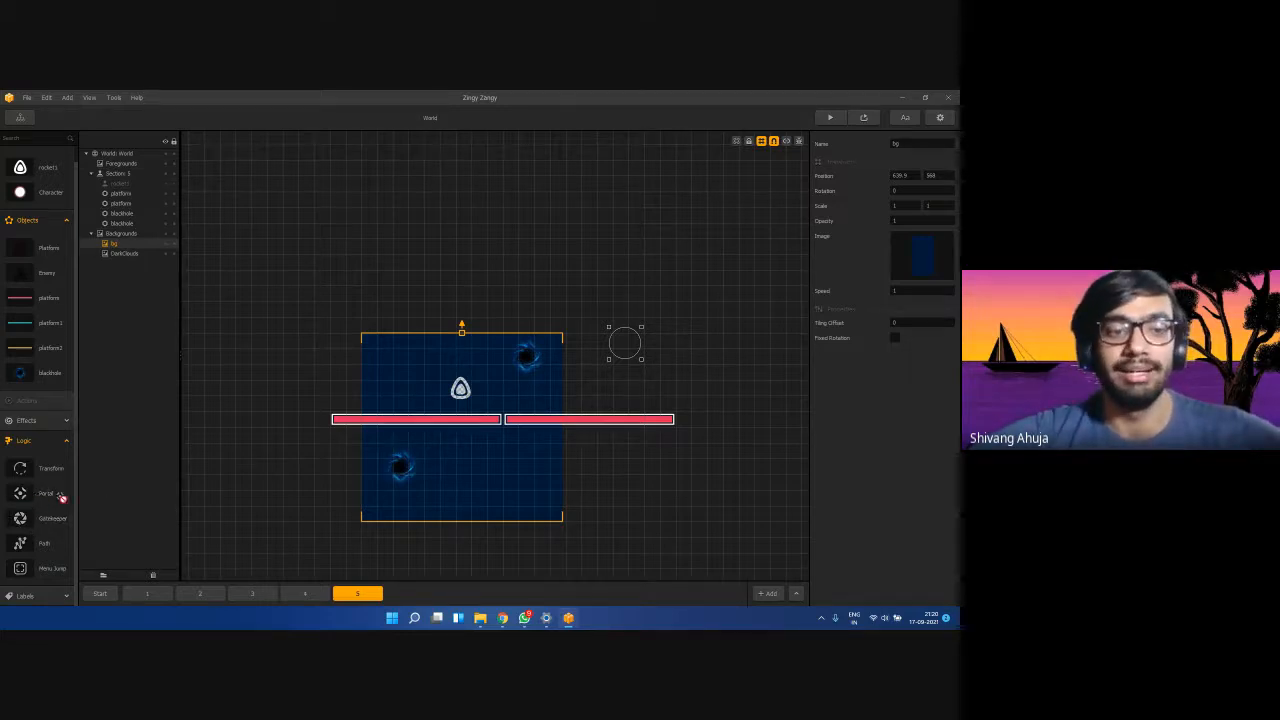
pyautogui.moveTo(403, 474); pyautogui.dragTo(401, 468)
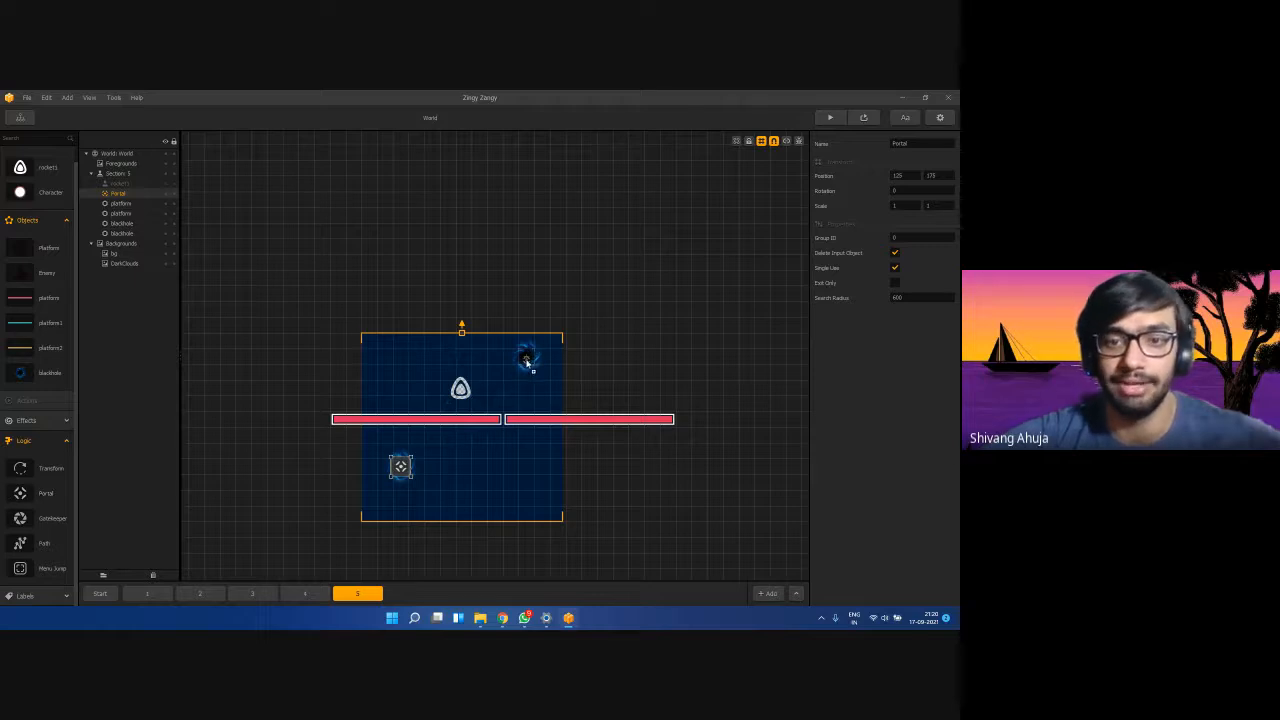
pyautogui.moveTo(527, 363); pyautogui.dragTo(526, 357)
# Select the lower Portal and Portal 2 in turn to review their properties.
pyautogui.click(401, 467)
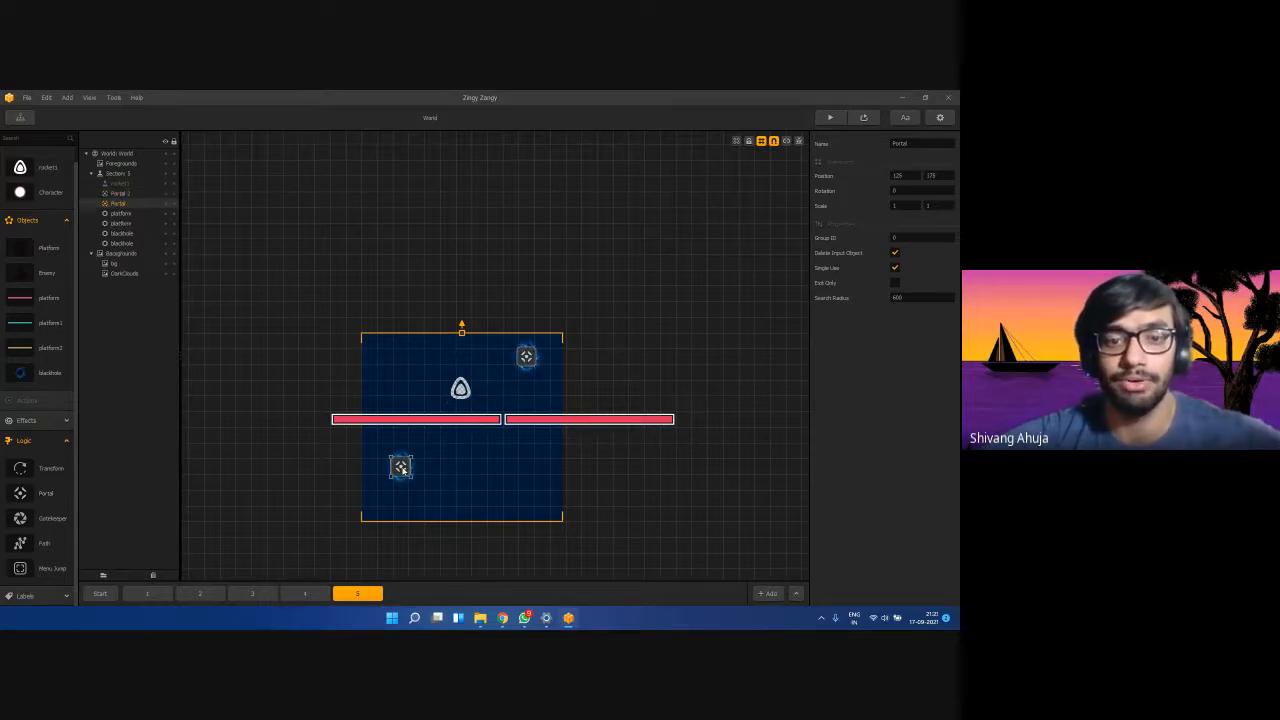
pyautogui.click(535, 356)
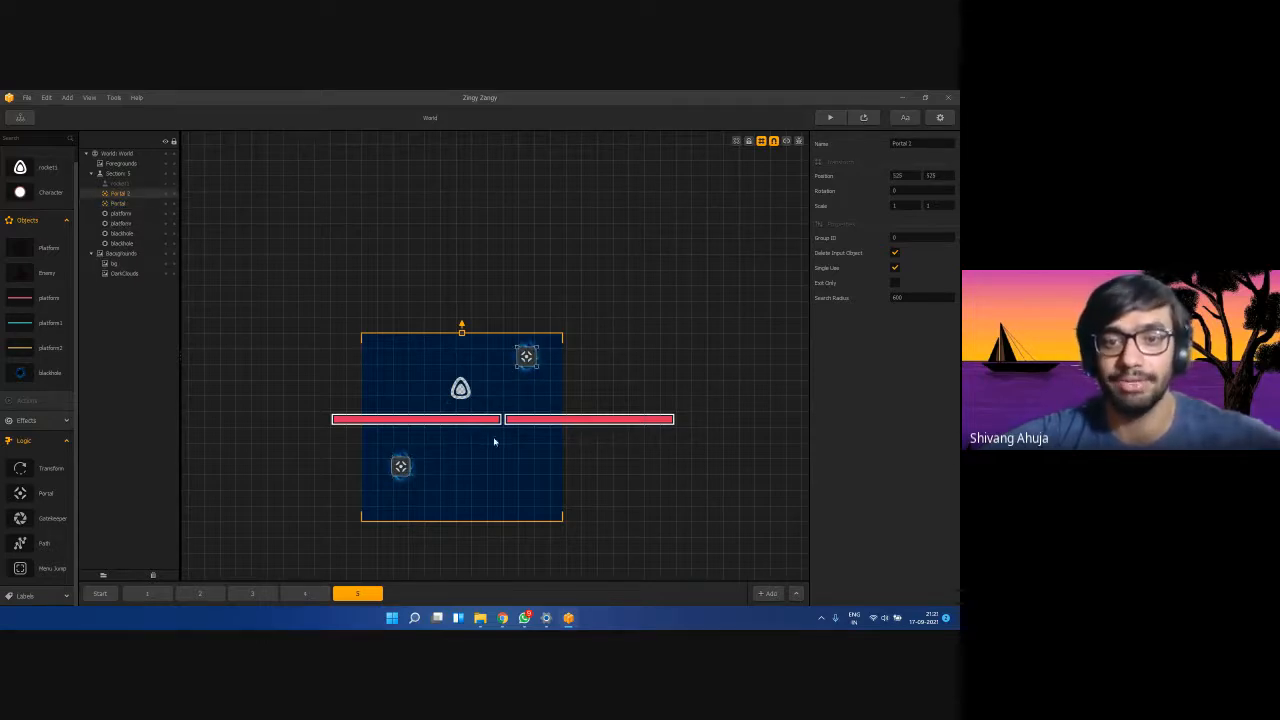
pyautogui.click(401, 467)
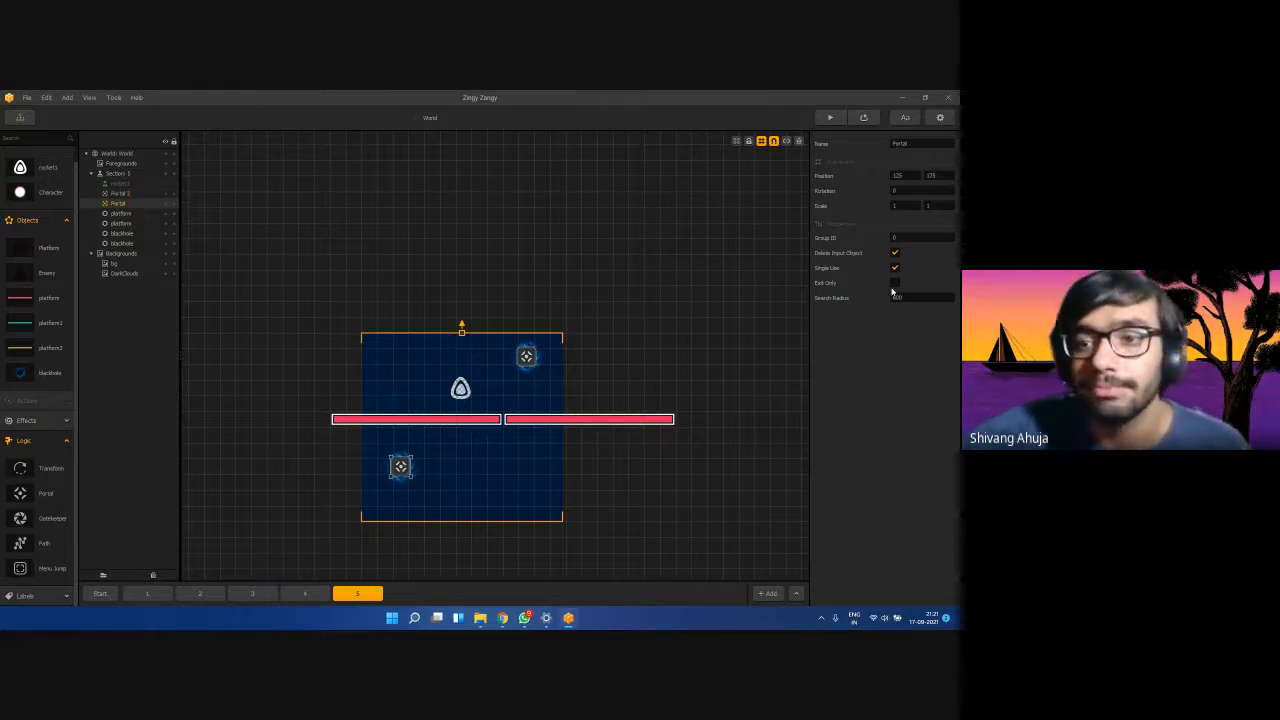
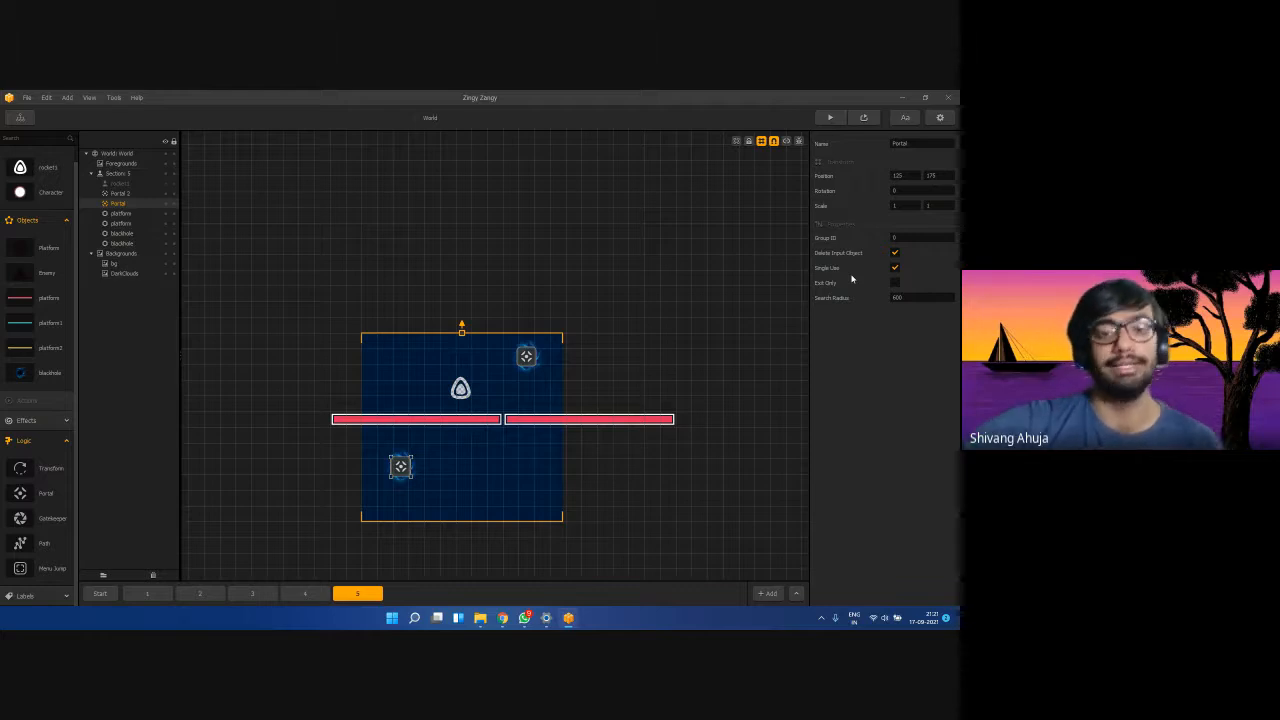
# Select the upper and lower portals in turn to check their properties, including Portal 2's group ID.
pyautogui.click(528, 361)
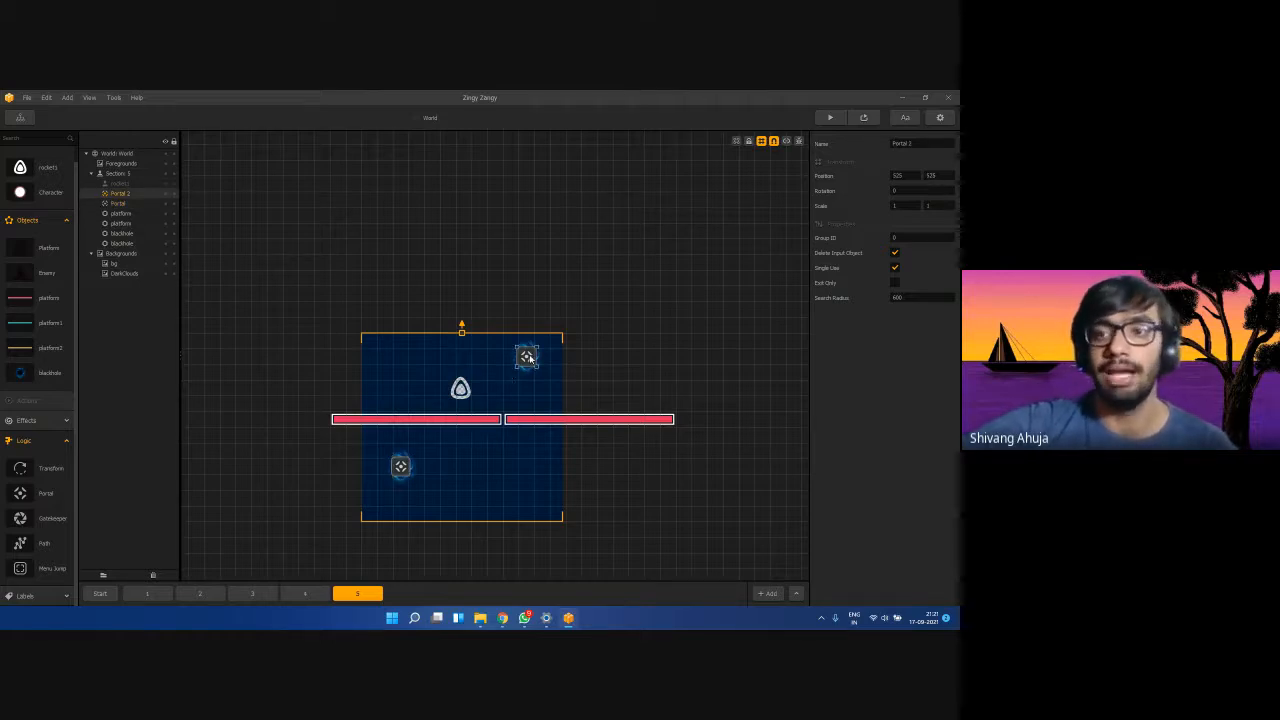
pyautogui.click(923, 236)
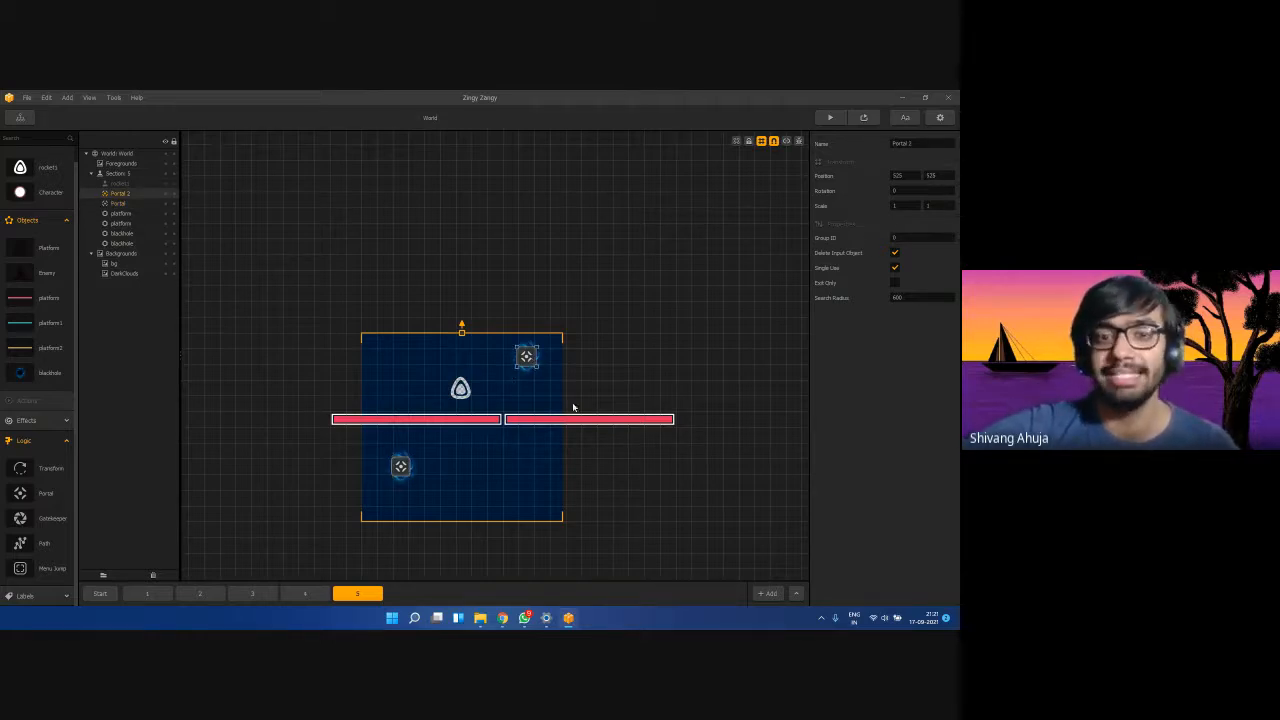
pyautogui.click(401, 467)
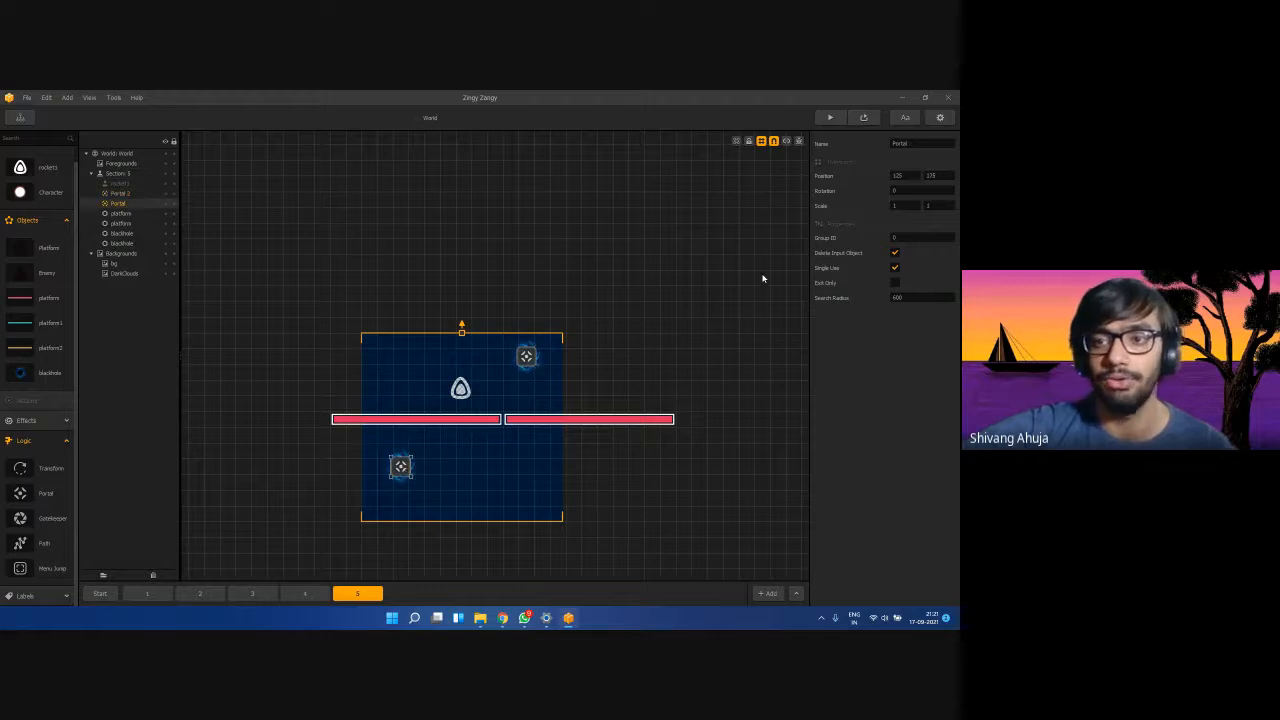
pyautogui.click(524, 360)
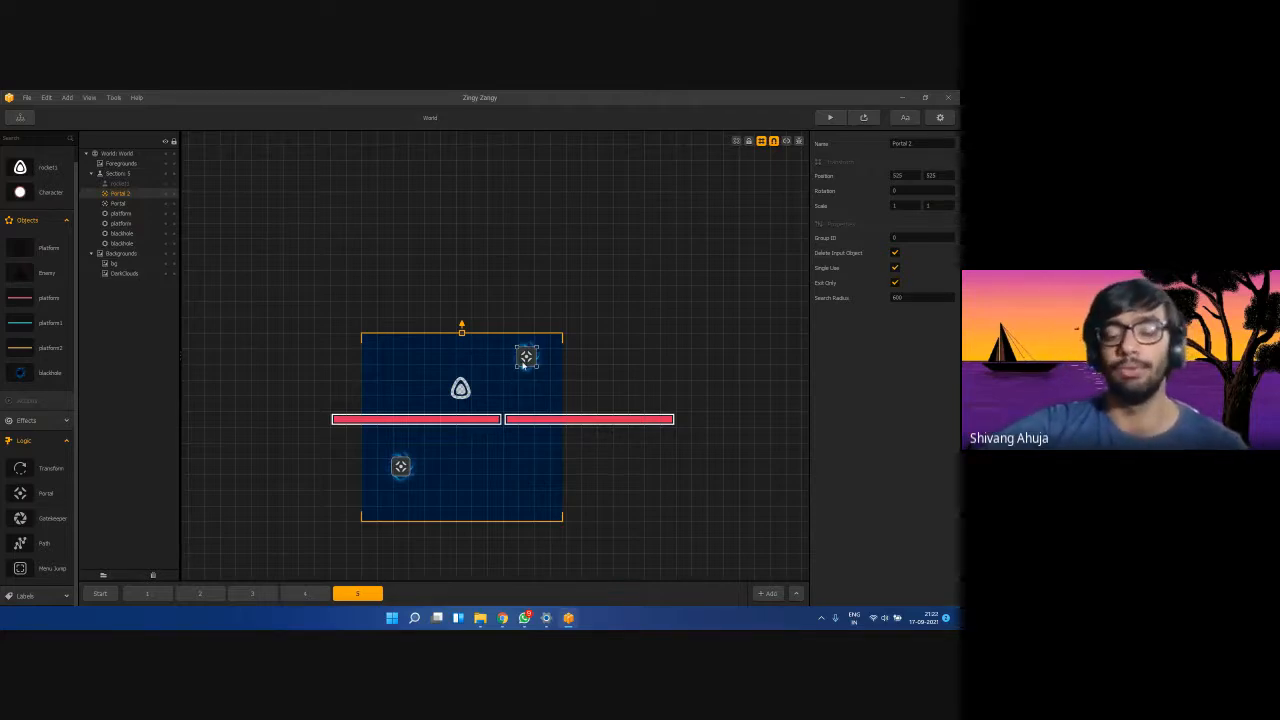
pyautogui.click(466, 474)
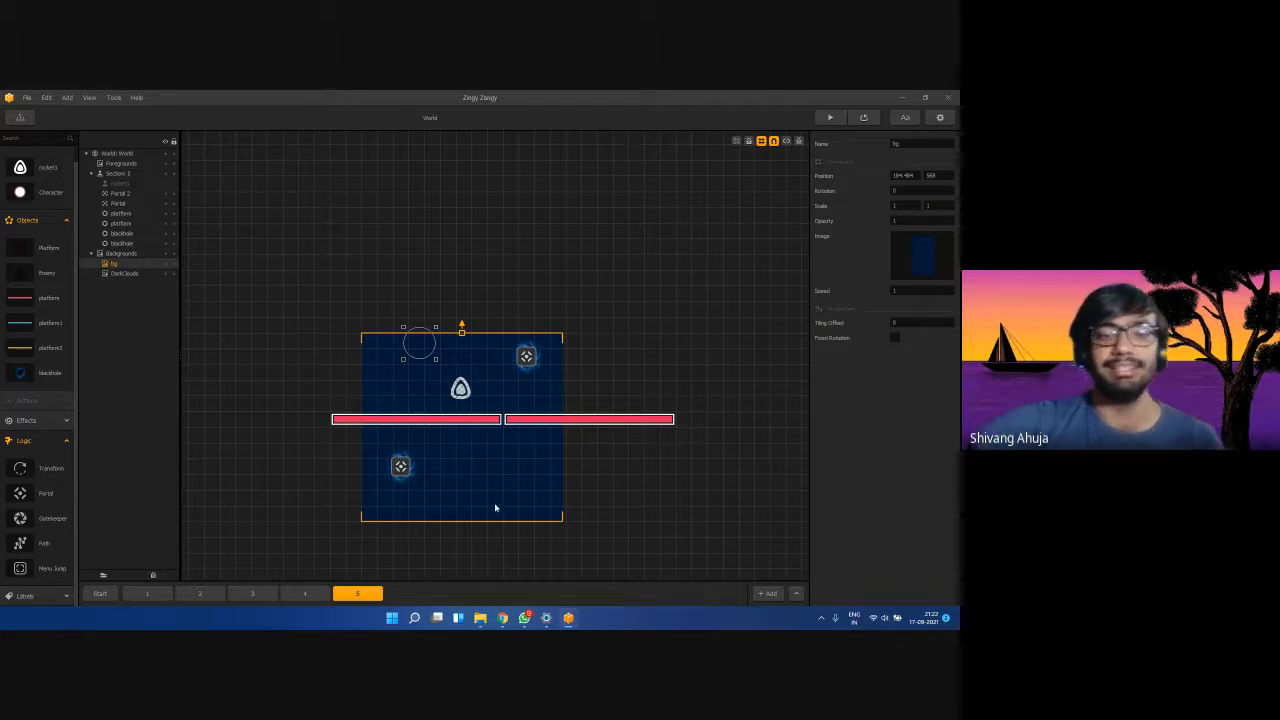
pyautogui.click(400, 467)
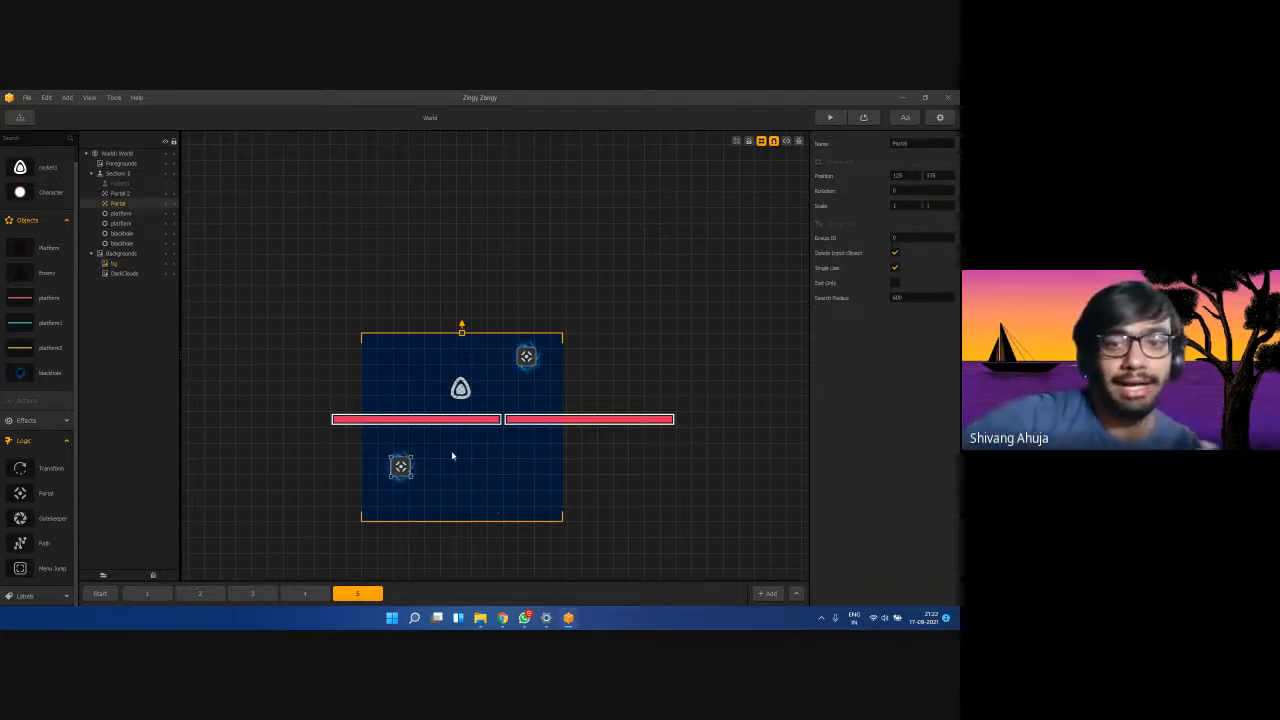
pyautogui.click(452, 450)
pyautogui.click(526, 358)
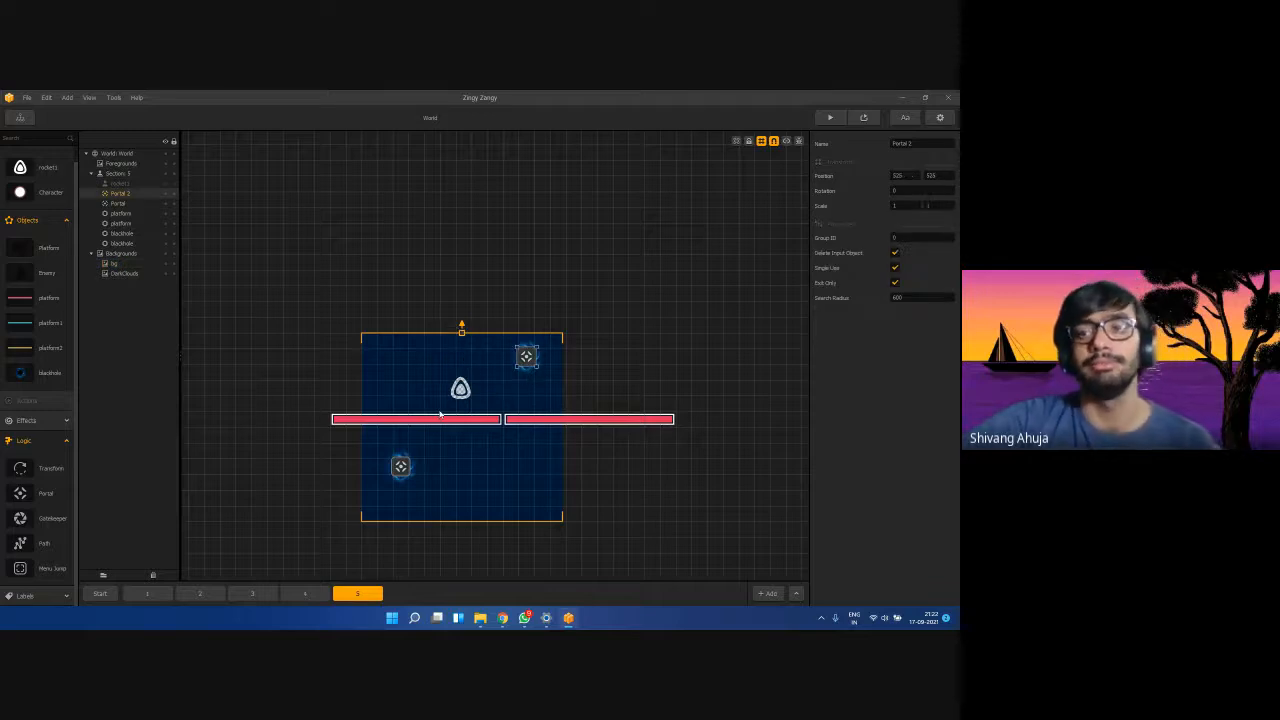
pyautogui.click(454, 471)
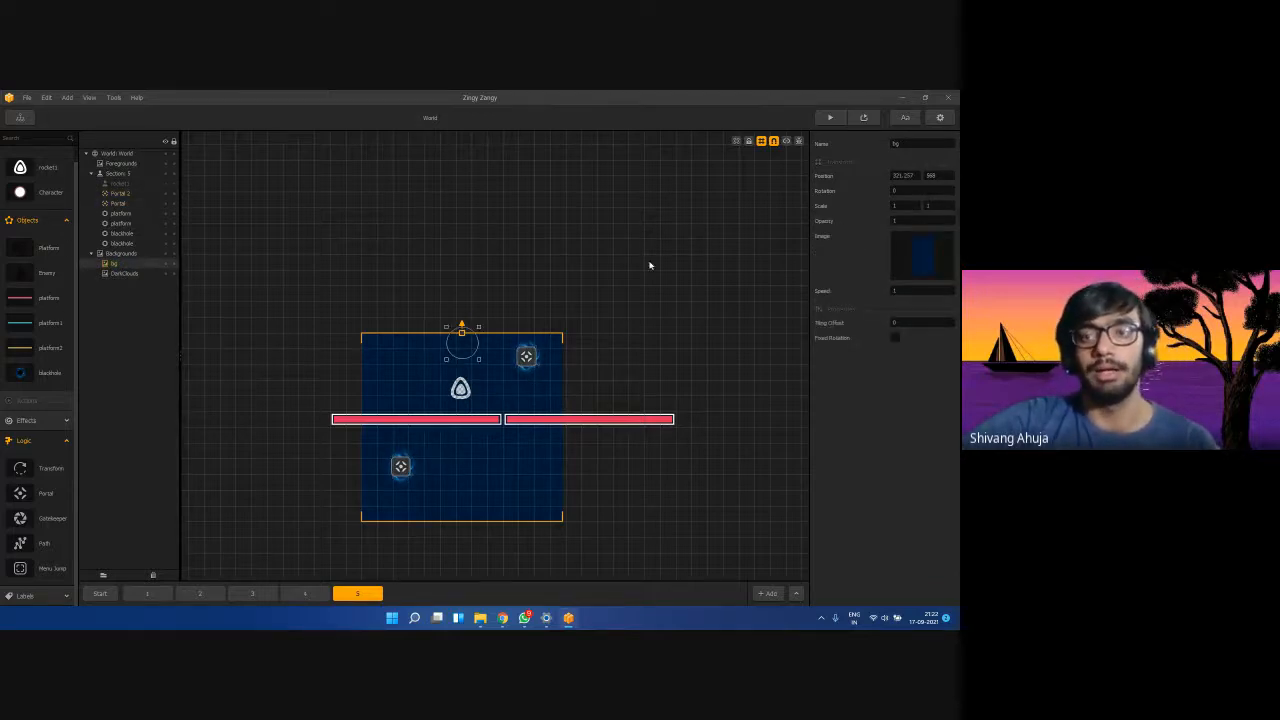
# Test-play the level, steering the rocket down and left, then close the preview.
pyautogui.click(831, 119)
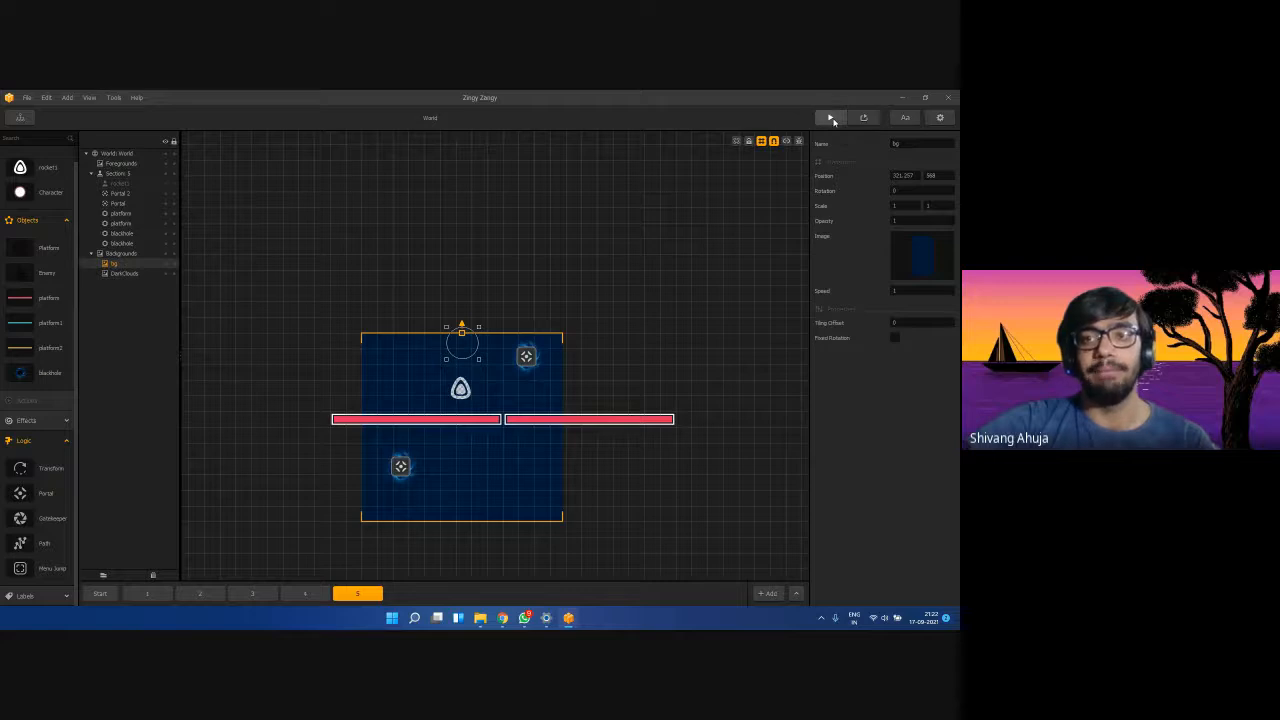
pyautogui.click(340, 462)
pyautogui.moveTo(337, 457)
pyautogui.mouseDown()
pyautogui.moveTo(309, 449)
pyautogui.moveTo(269, 518)
pyautogui.mouseUp()
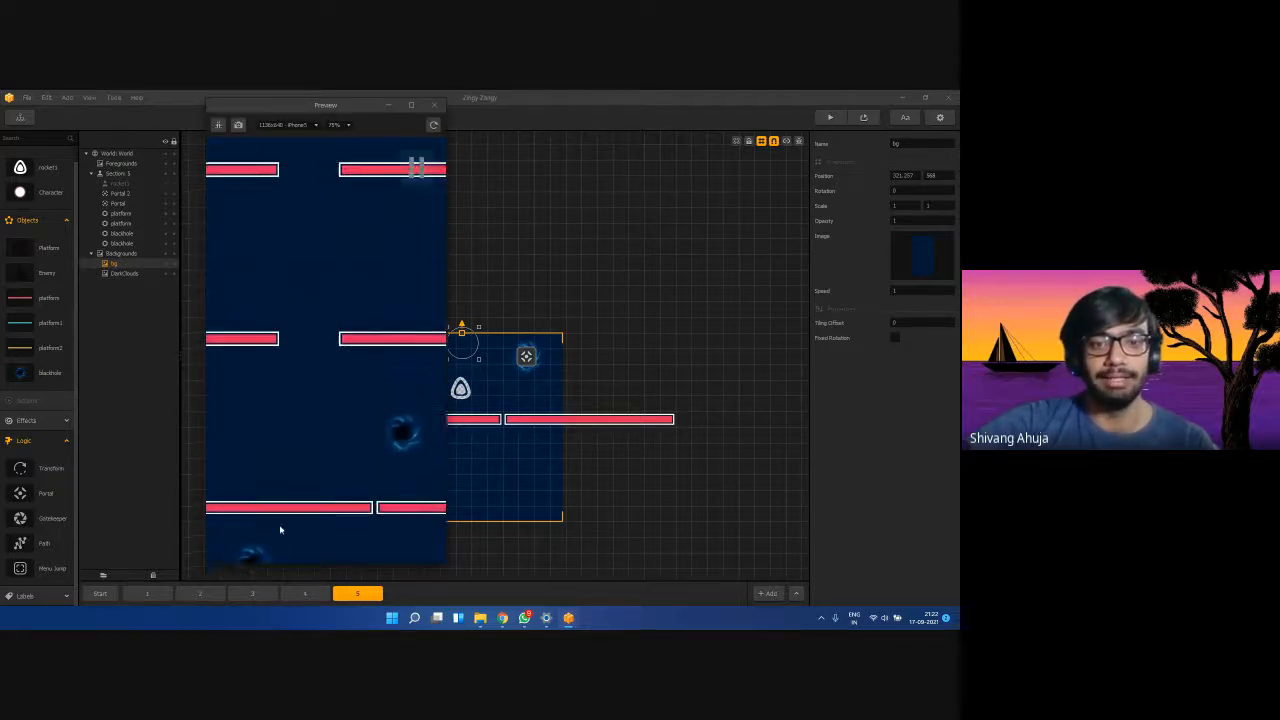
pyautogui.click(440, 107)
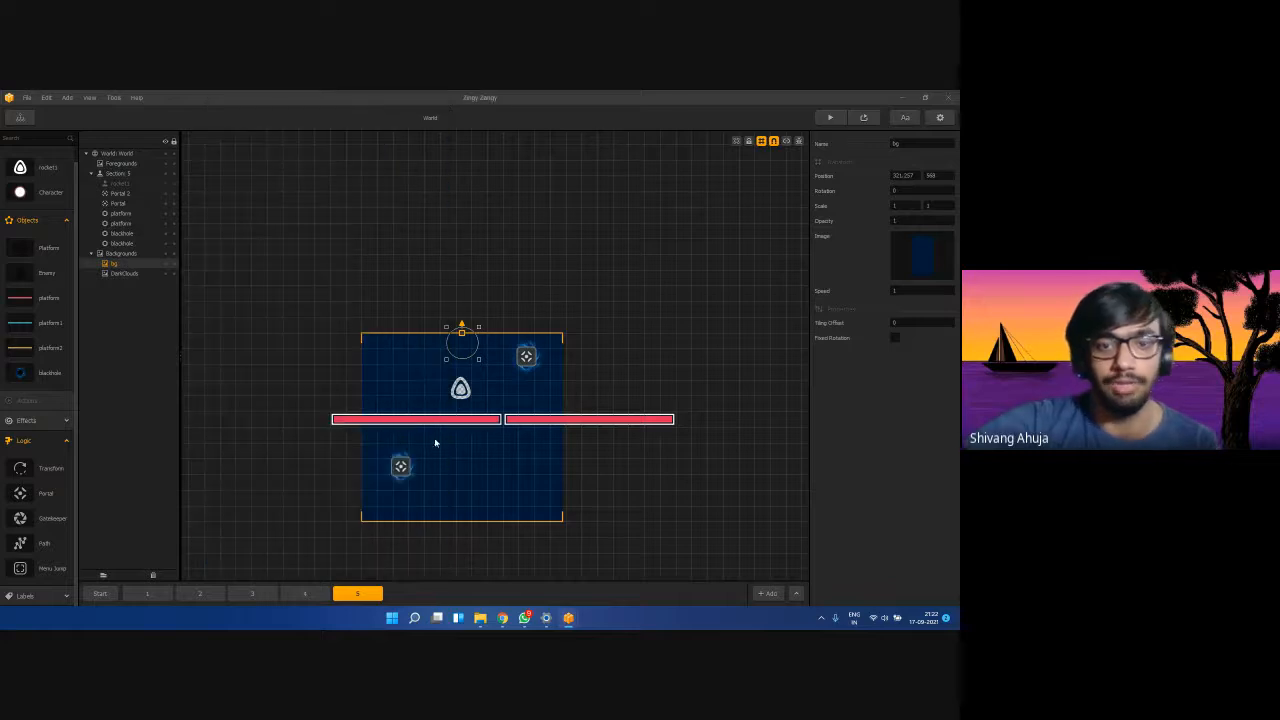
# Scale the lower Portal to 2 by 2.
pyautogui.click(400, 468)
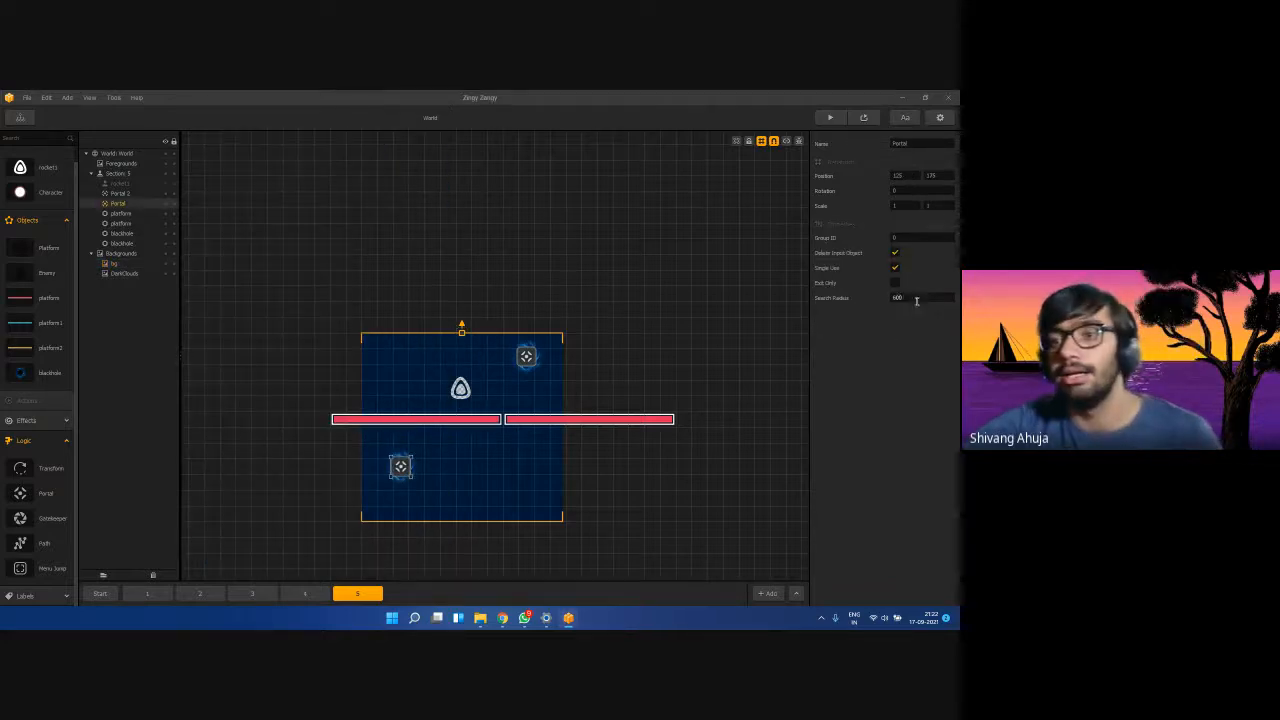
pyautogui.click(904, 176)
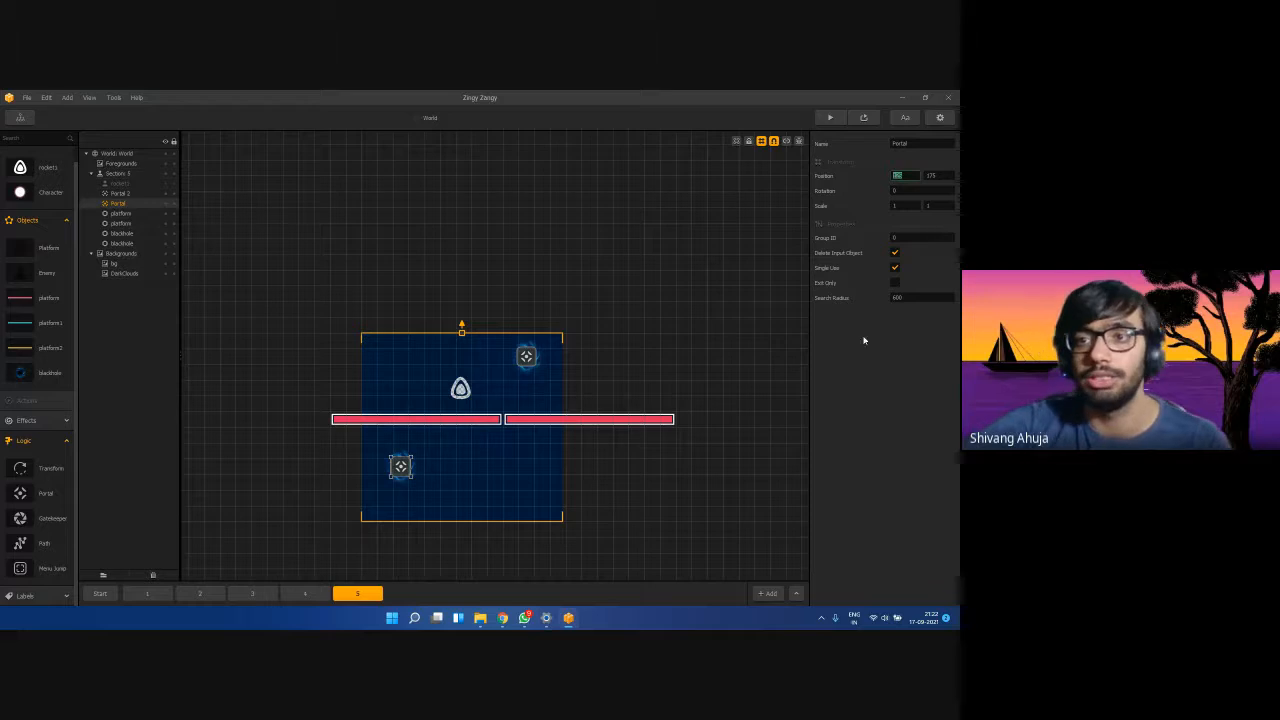
pyautogui.click(898, 207)
pyautogui.write('2')
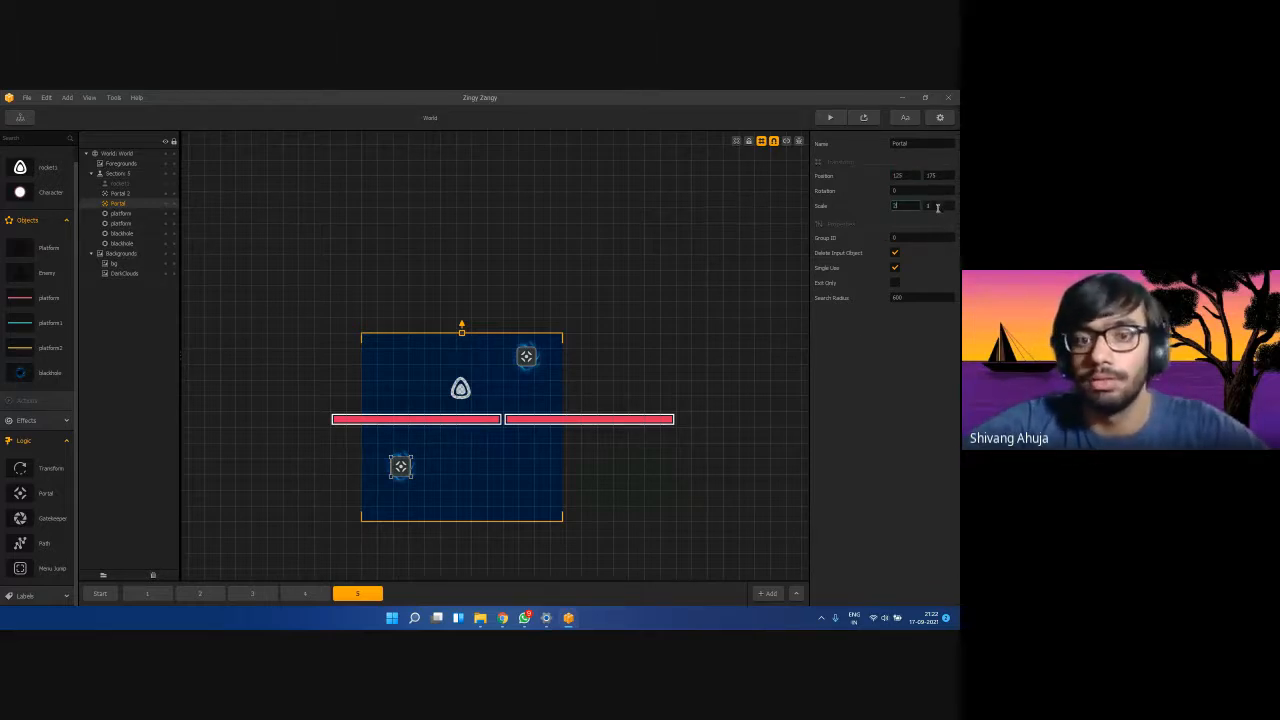
pyautogui.click(938, 206)
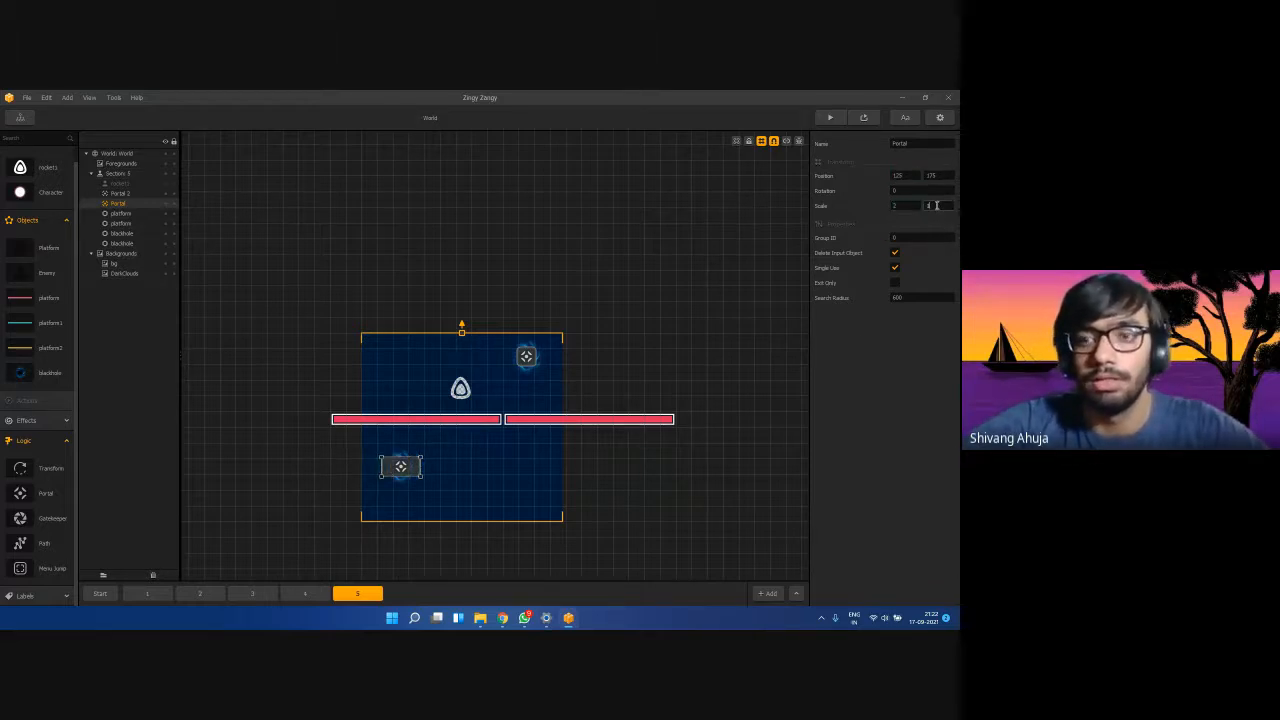
pyautogui.write('2')
pyautogui.click(907, 414)
# Scale Portal 2 to 2 by 2 as well.
pyautogui.click(526, 356)
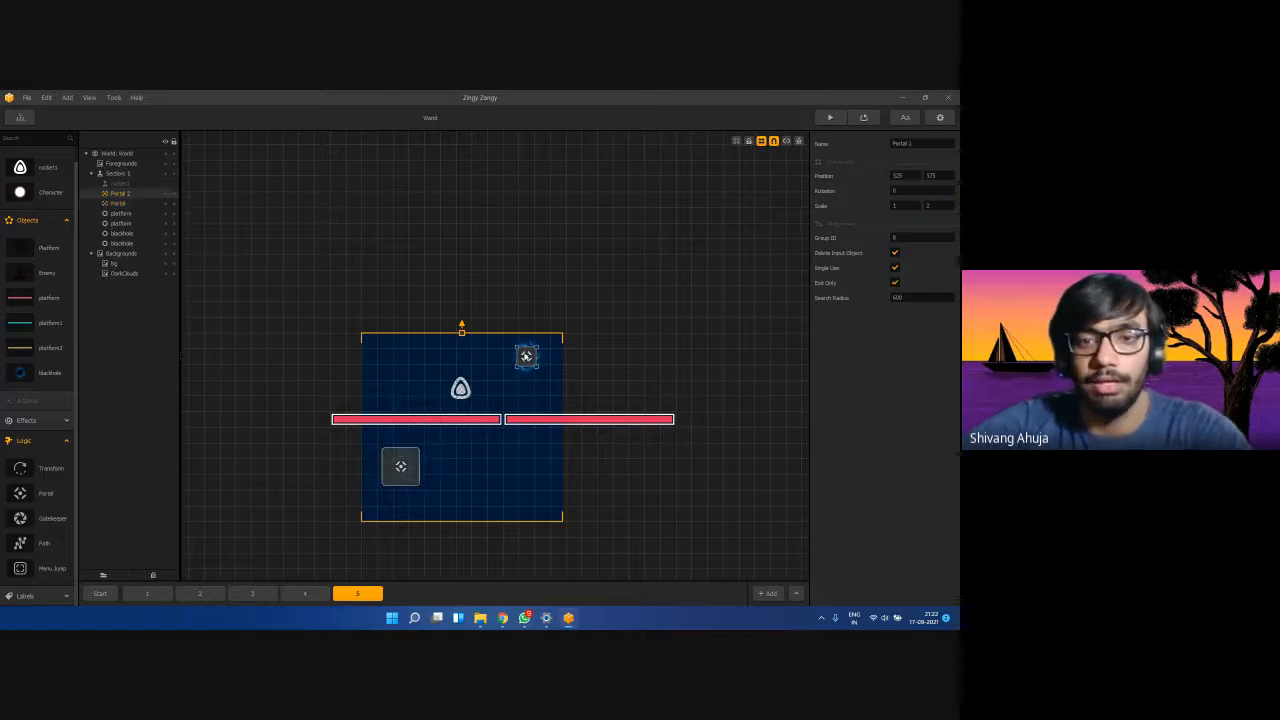
pyautogui.write('2')
pyautogui.click(936, 205)
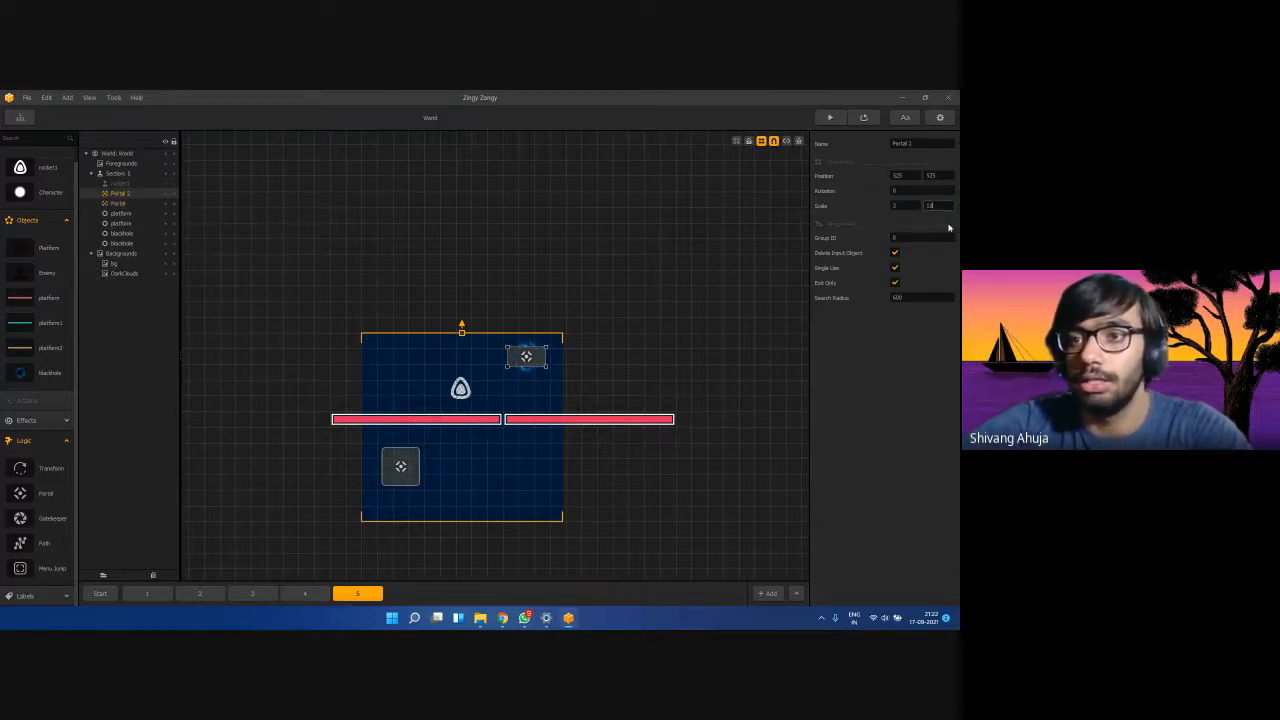
pyautogui.write('2')
pyautogui.click(914, 380)
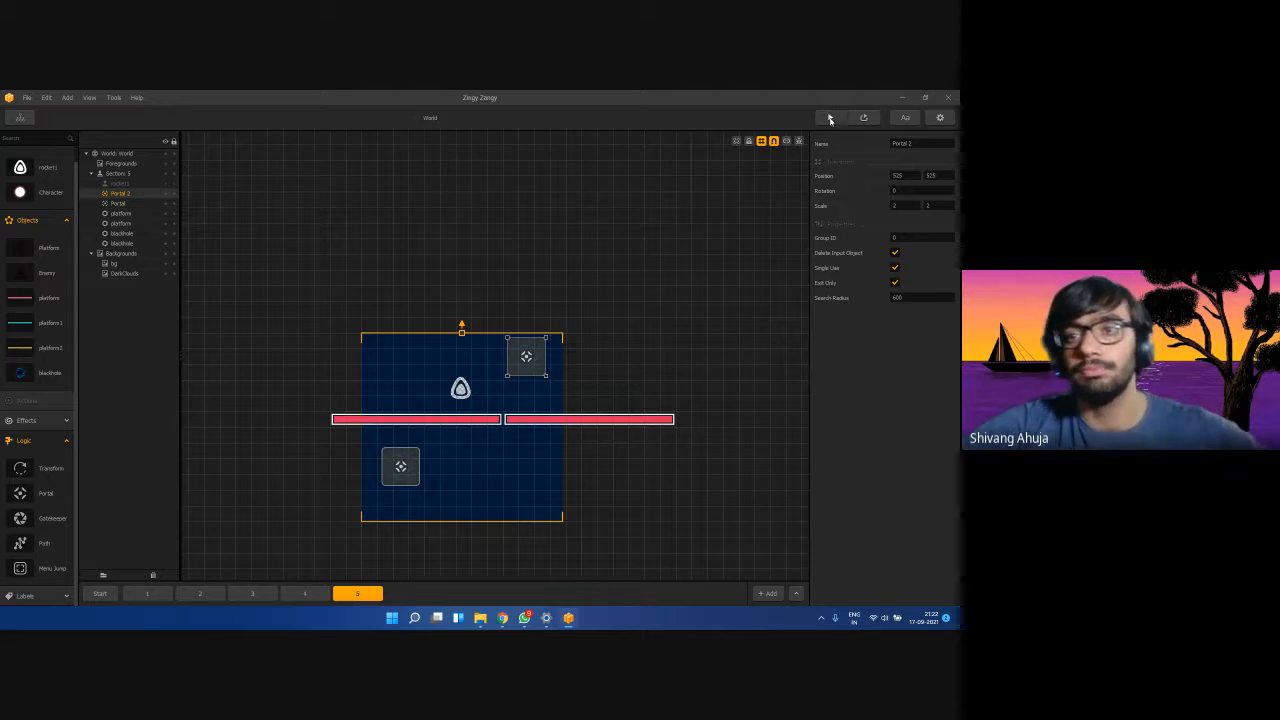
# Test-play the level again with the enlarged portals, then close the preview.
pyautogui.moveTo(346, 465)
pyautogui.mouseDown()
pyautogui.moveTo(286, 462)
pyautogui.moveTo(306, 514)
pyautogui.mouseUp()
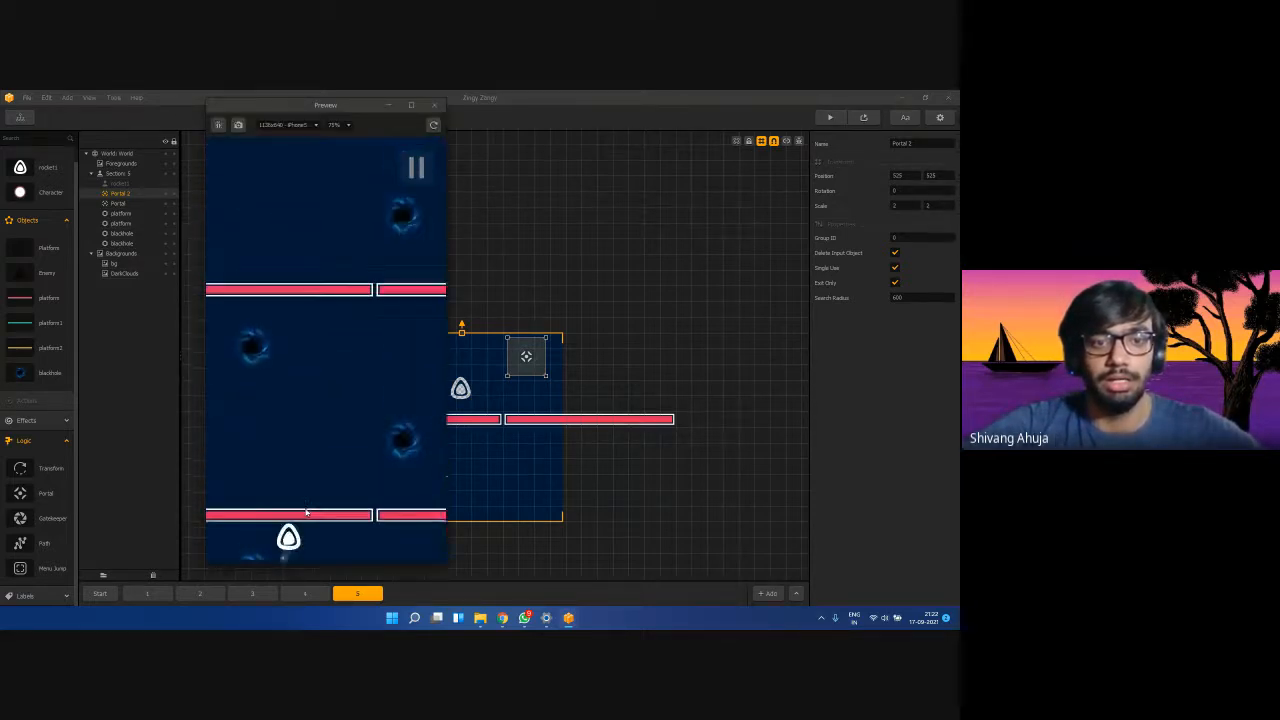
pyautogui.click(433, 105)
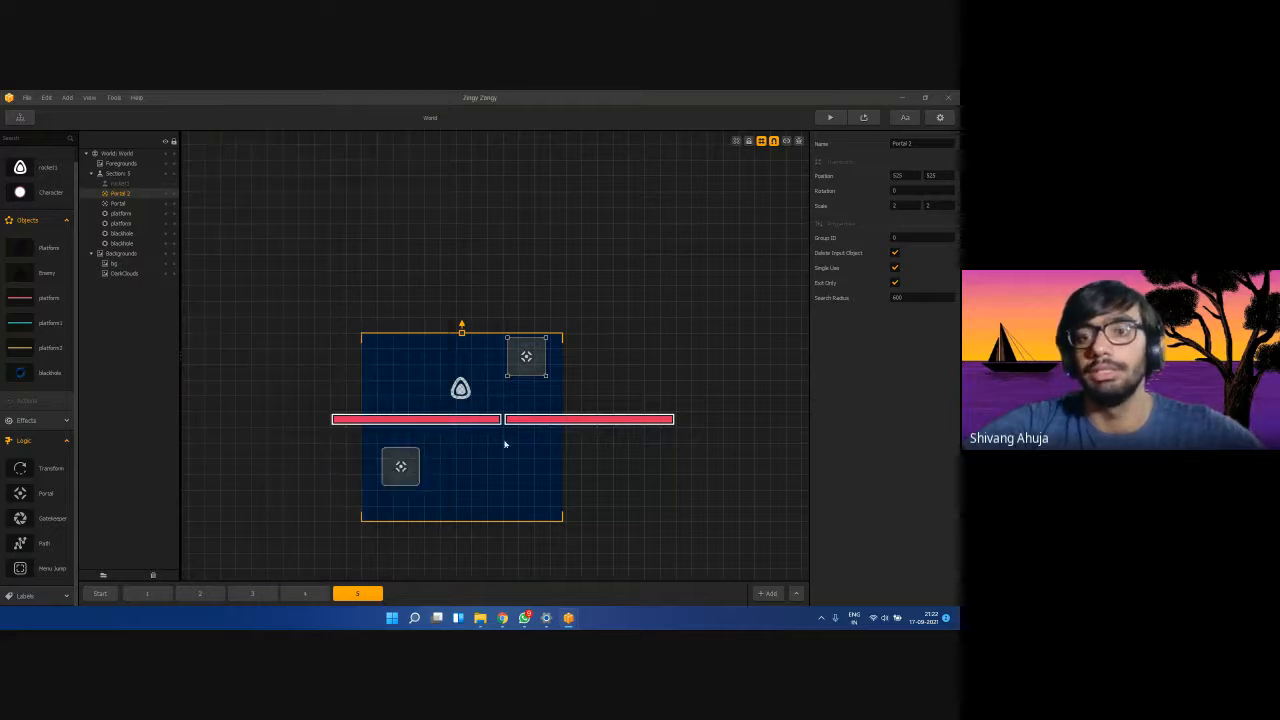
pyautogui.click(405, 473)
# Move the lower portal slightly down, extend the blue background upward, and raise Portal 2.
pyautogui.moveTo(405, 473); pyautogui.dragTo(405, 488)
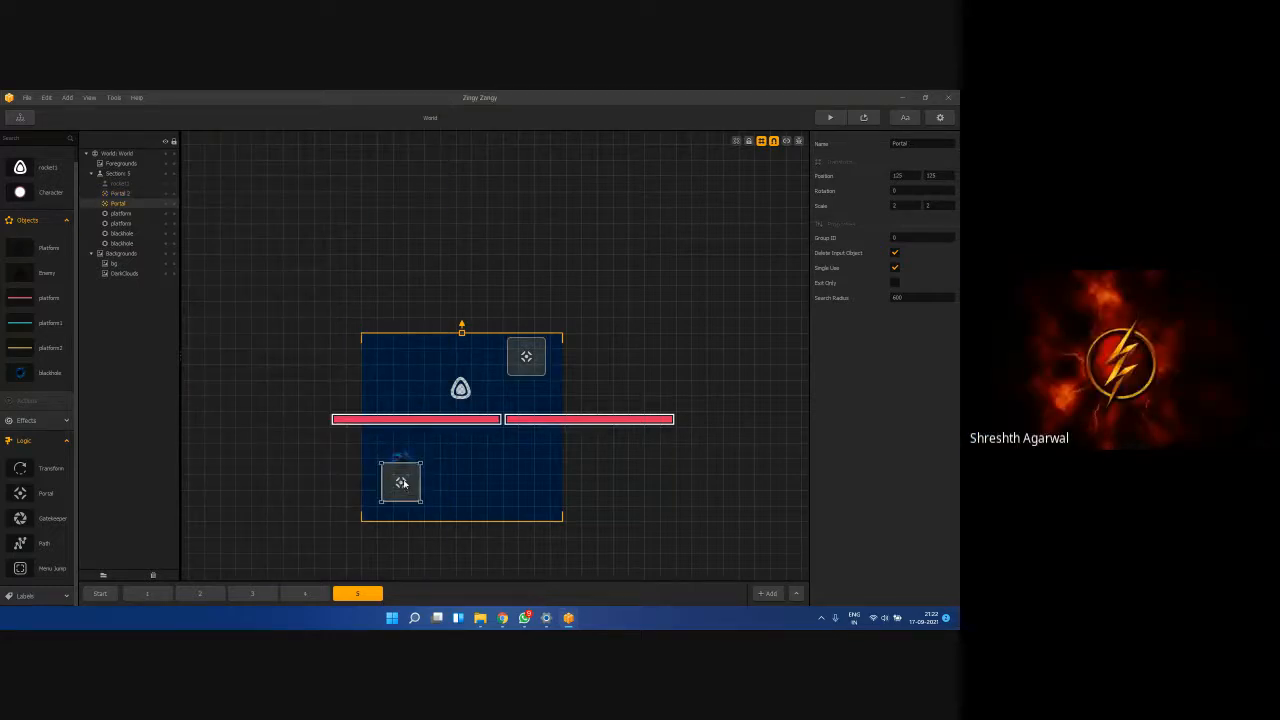
pyautogui.click(501, 419)
pyautogui.click(526, 357)
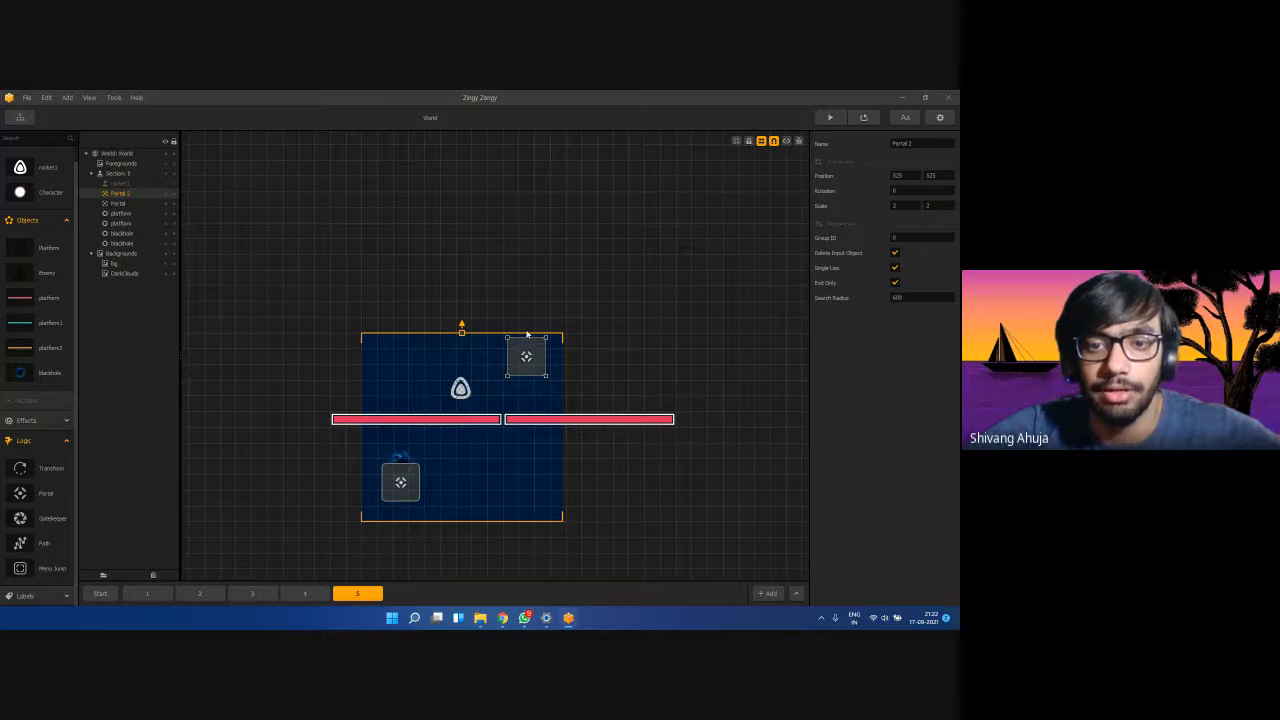
pyautogui.click(463, 335)
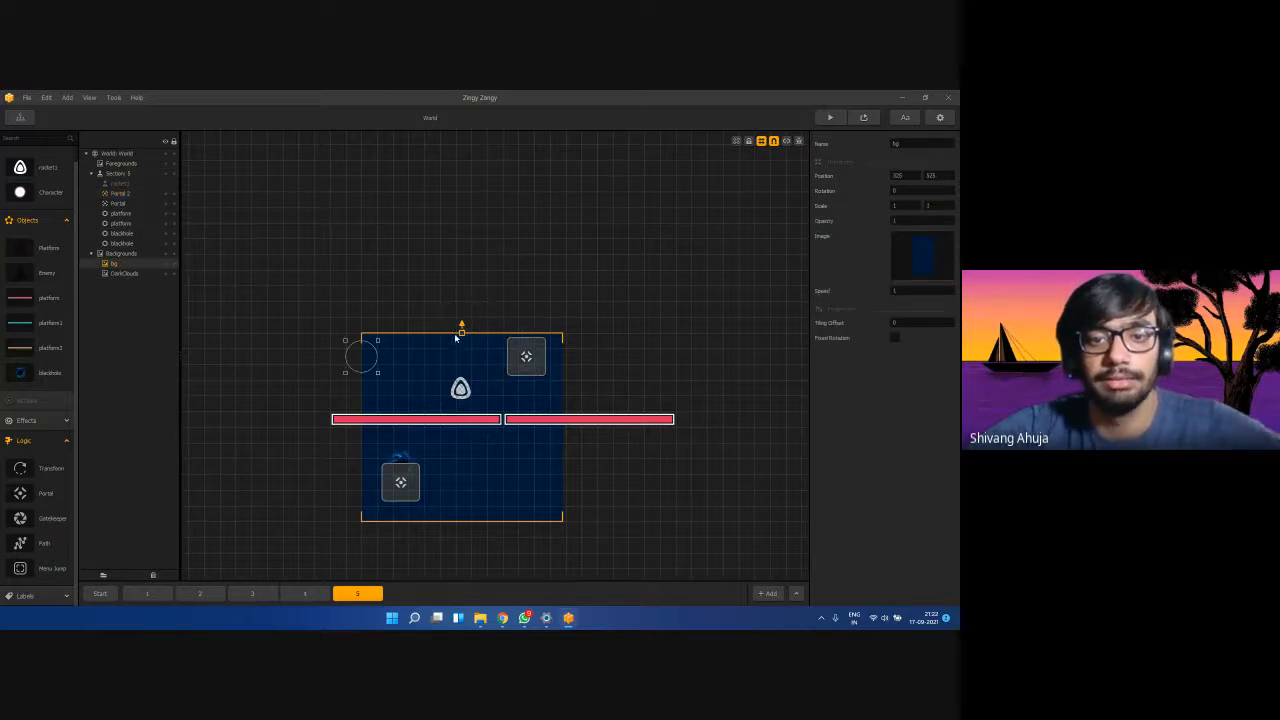
pyautogui.moveTo(461, 332); pyautogui.dragTo(461, 300)
pyautogui.moveTo(515, 355); pyautogui.dragTo(515, 339)
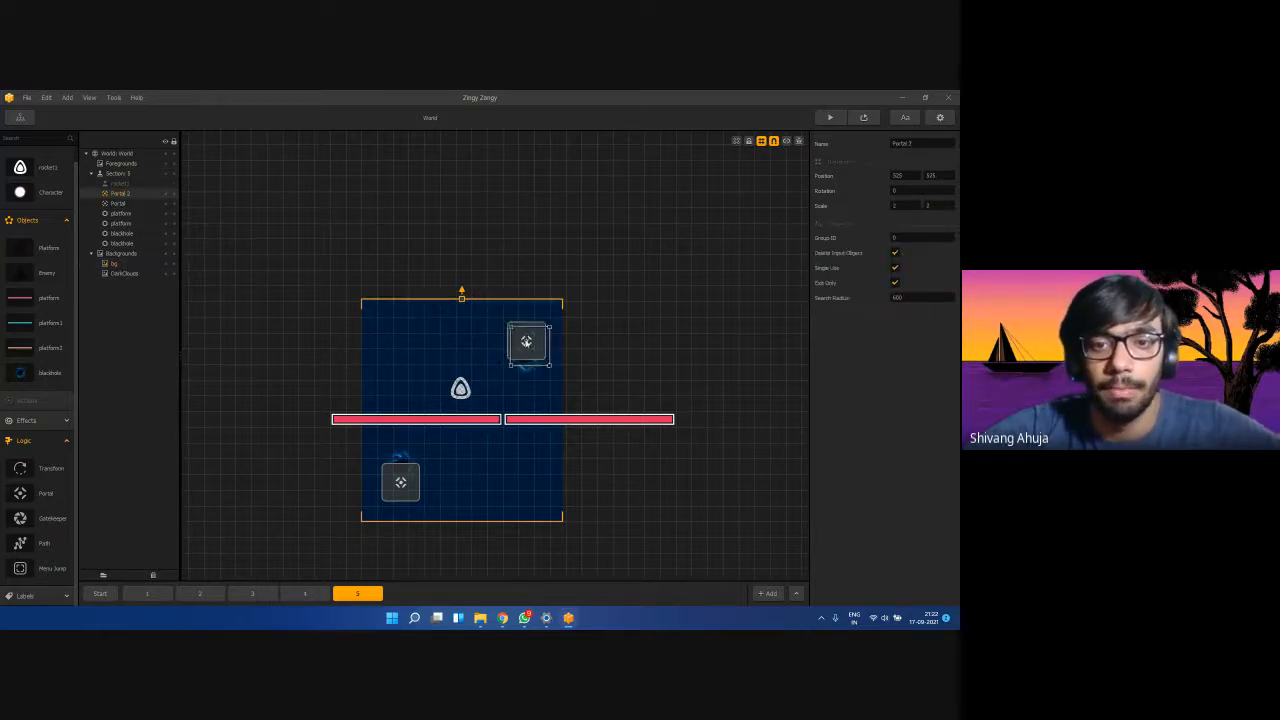
pyautogui.click(692, 358)
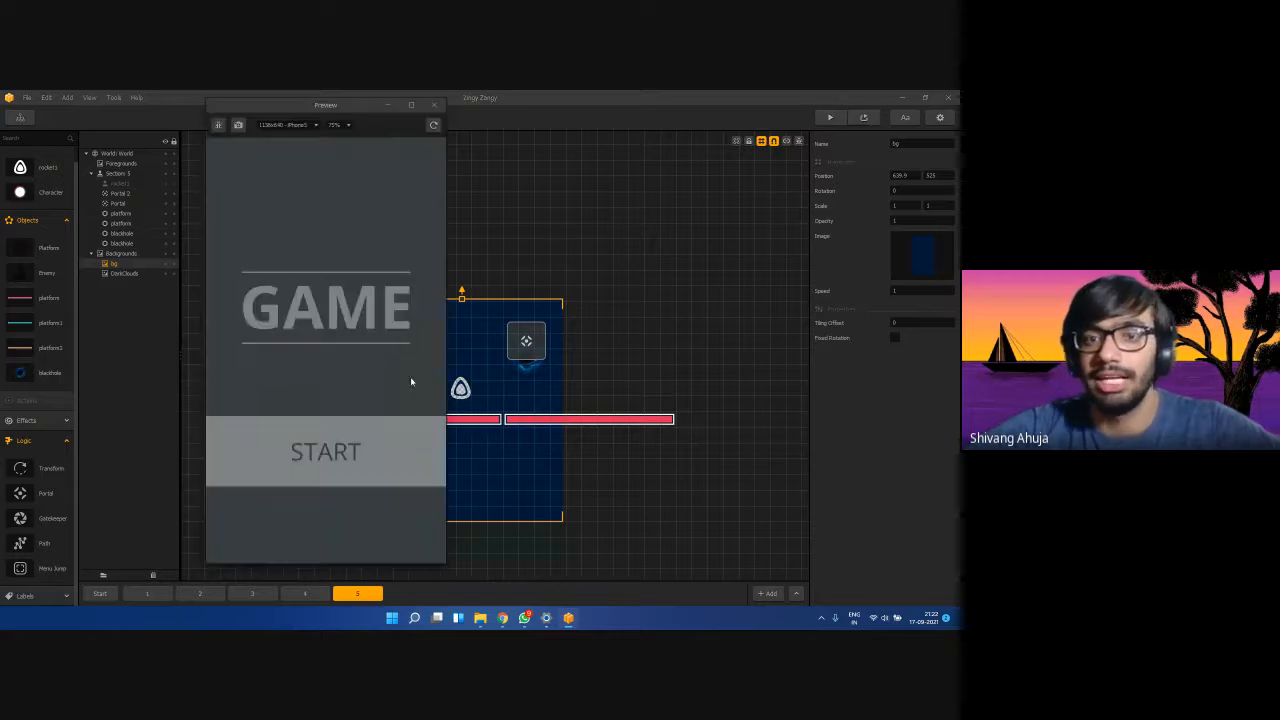
# Test-play the level, steering the rocket left and back right, then close the preview.
pyautogui.click(371, 440)
pyautogui.click(361, 507)
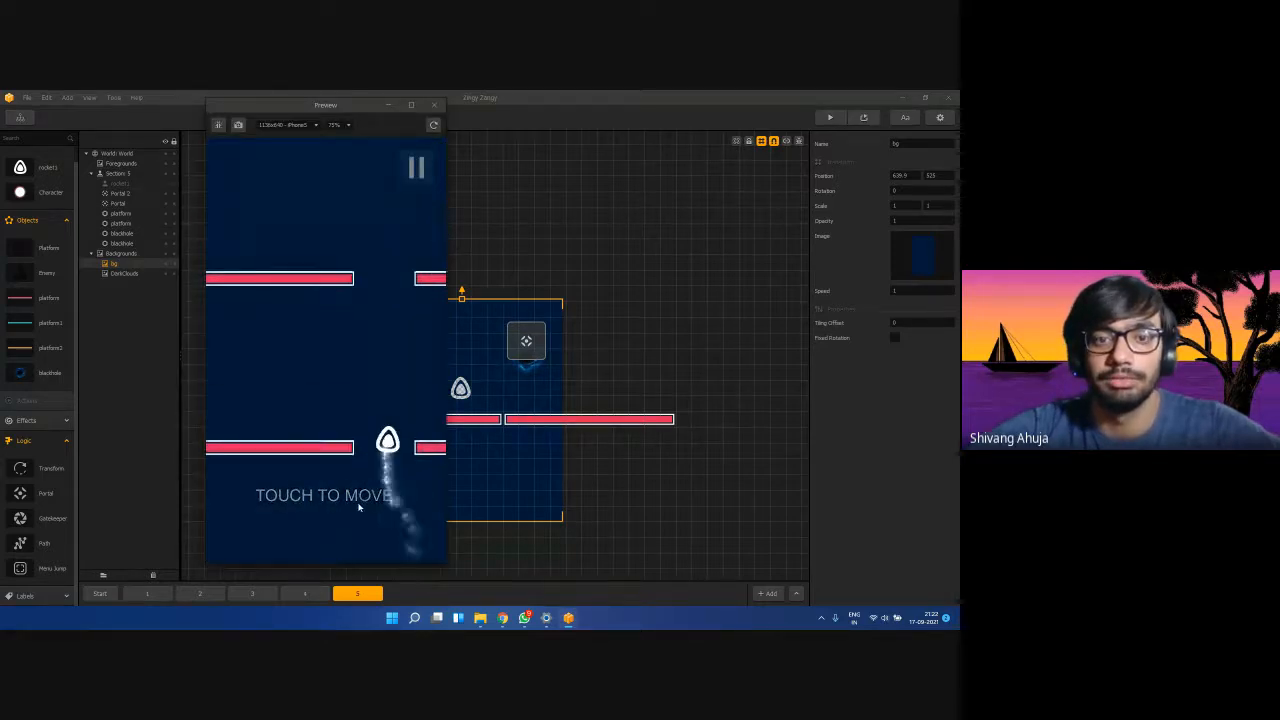
pyautogui.moveTo(361, 507)
pyautogui.mouseDown()
pyautogui.moveTo(223, 514)
pyautogui.moveTo(260, 552)
pyautogui.mouseUp()
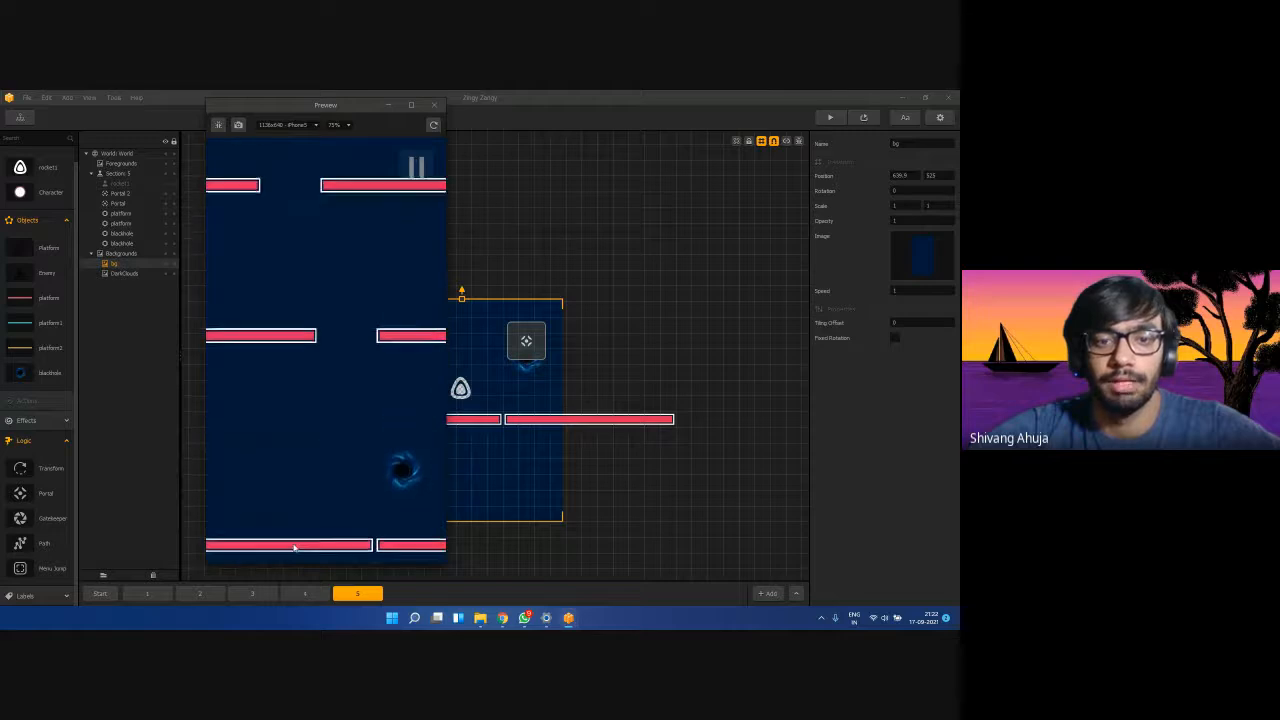
pyautogui.click(433, 104)
pyautogui.click(401, 483)
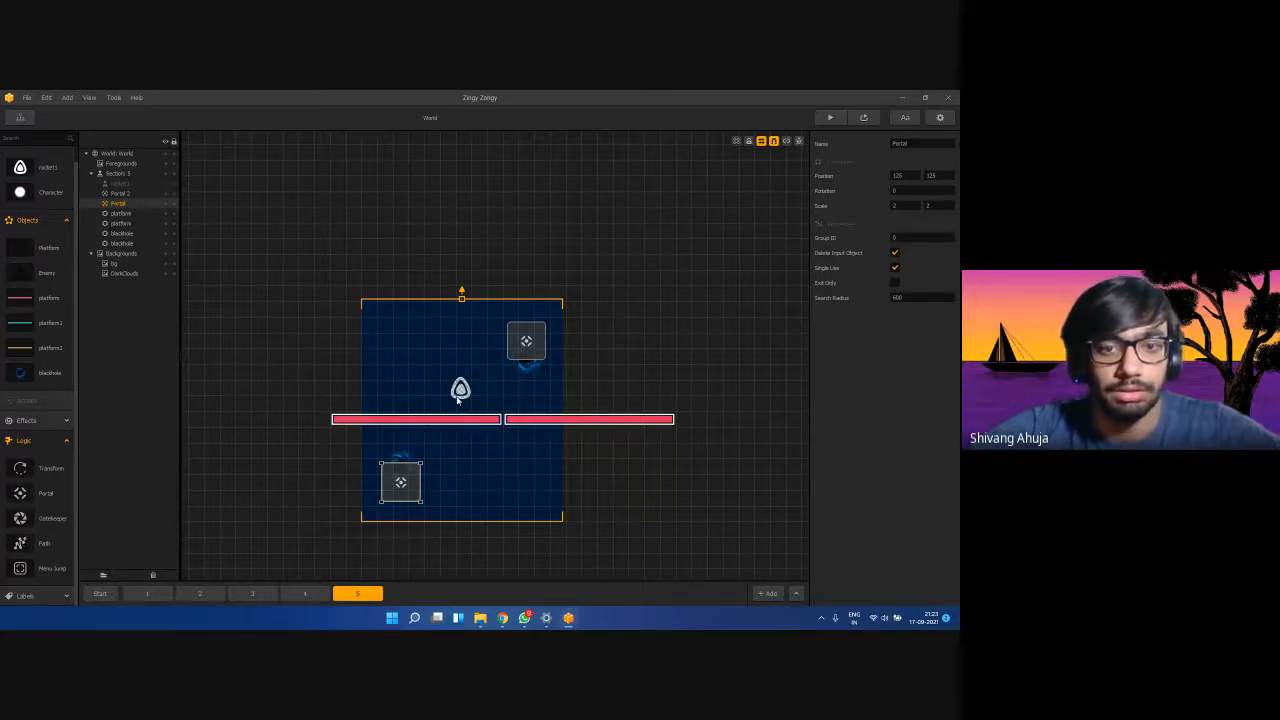
# Review both portals, then undo the last three portal and section changes.
pyautogui.click(130, 194)
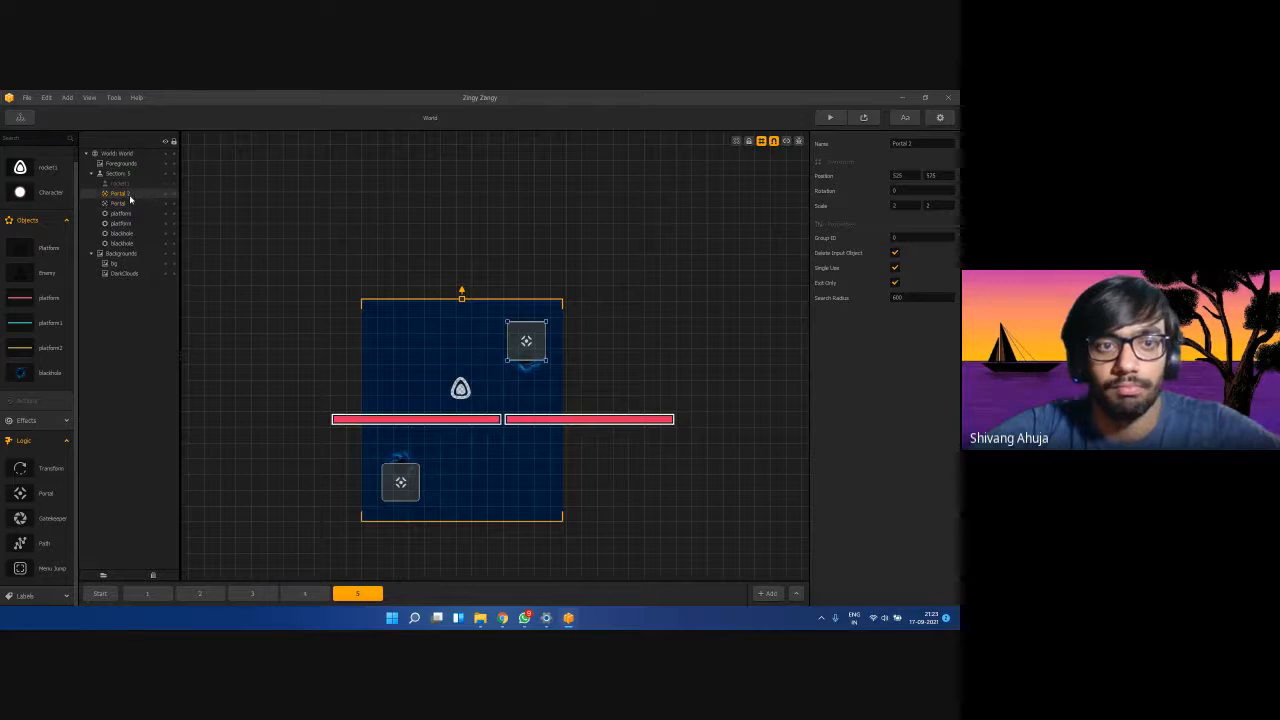
pyautogui.click(128, 203)
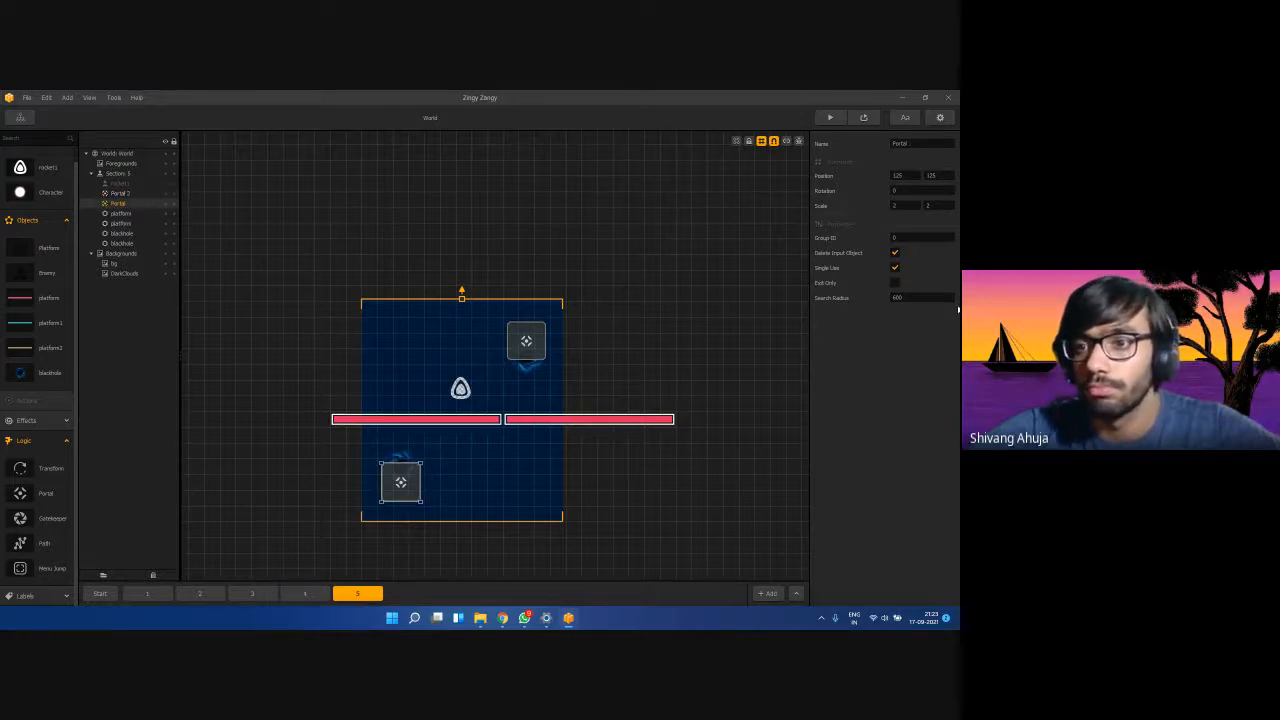
pyautogui.click(444, 483)
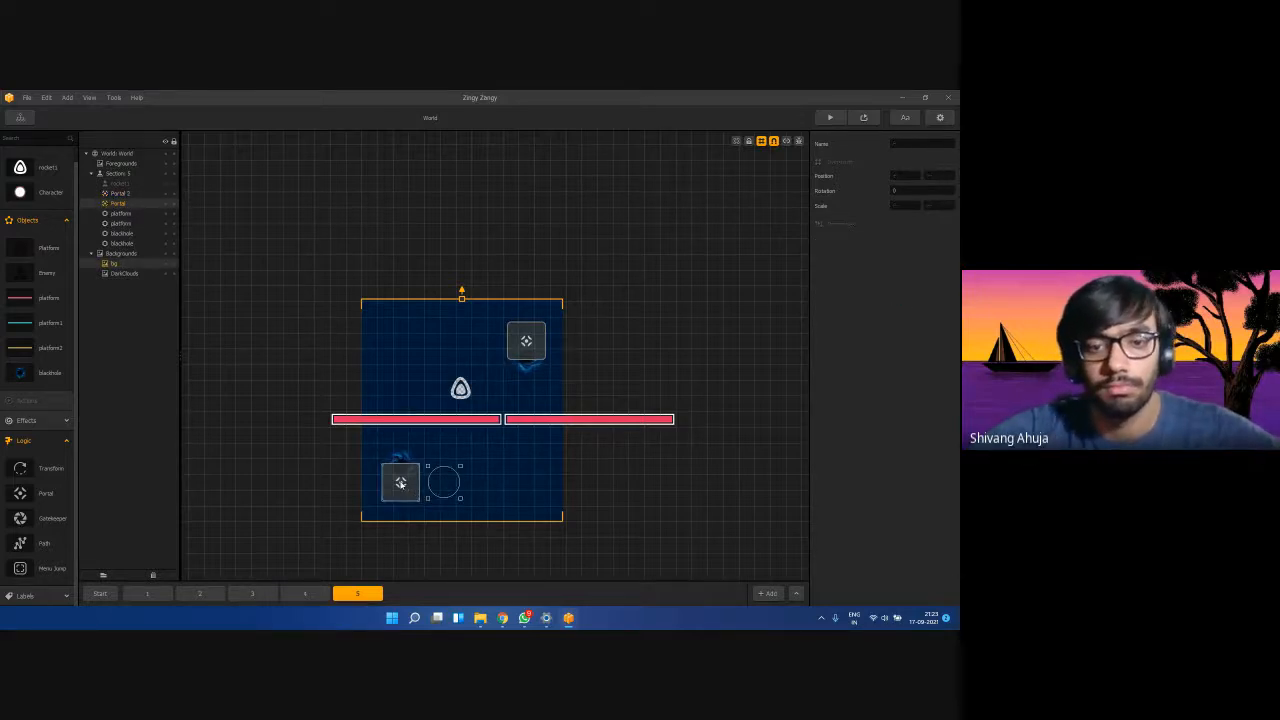
pyautogui.click(525, 350)
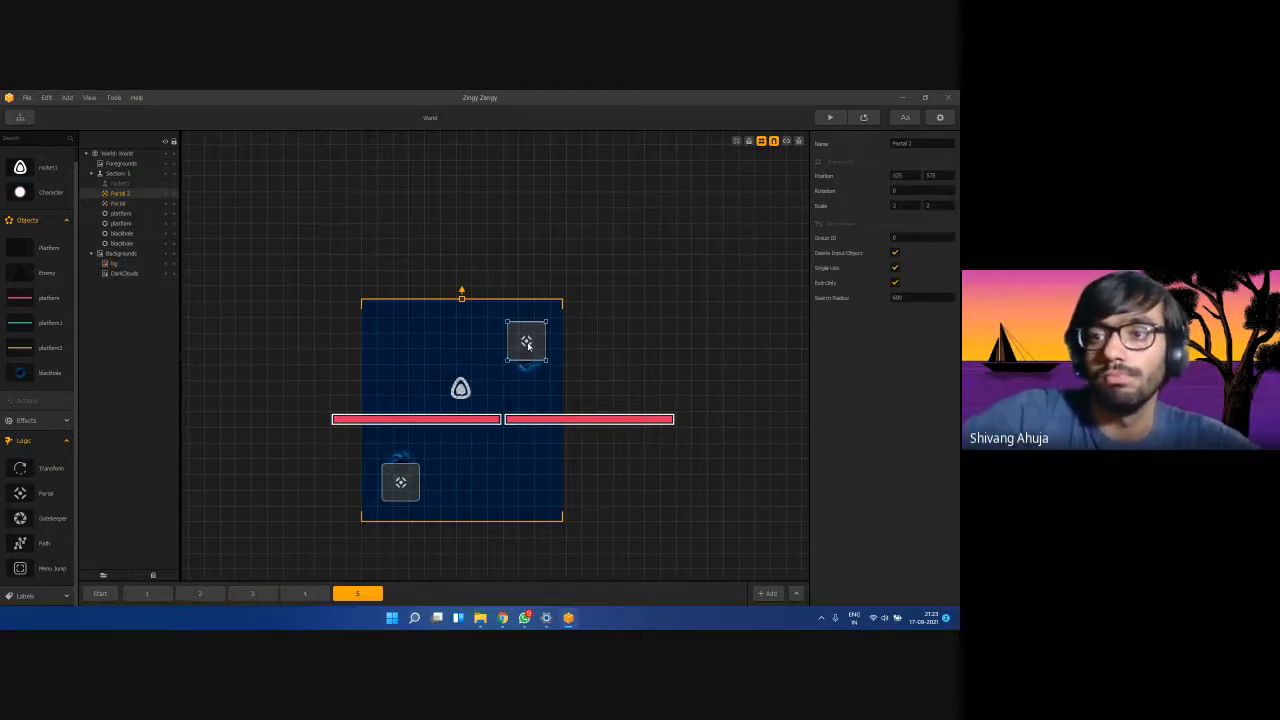
pyautogui.click(475, 482)
pyautogui.hotkey('ctrl', 'z')
pyautogui.hotkey('ctrl', 'z')
pyautogui.hotkey('ctrl', 'z')
pyautogui.hotkey('ctrl', 'z')
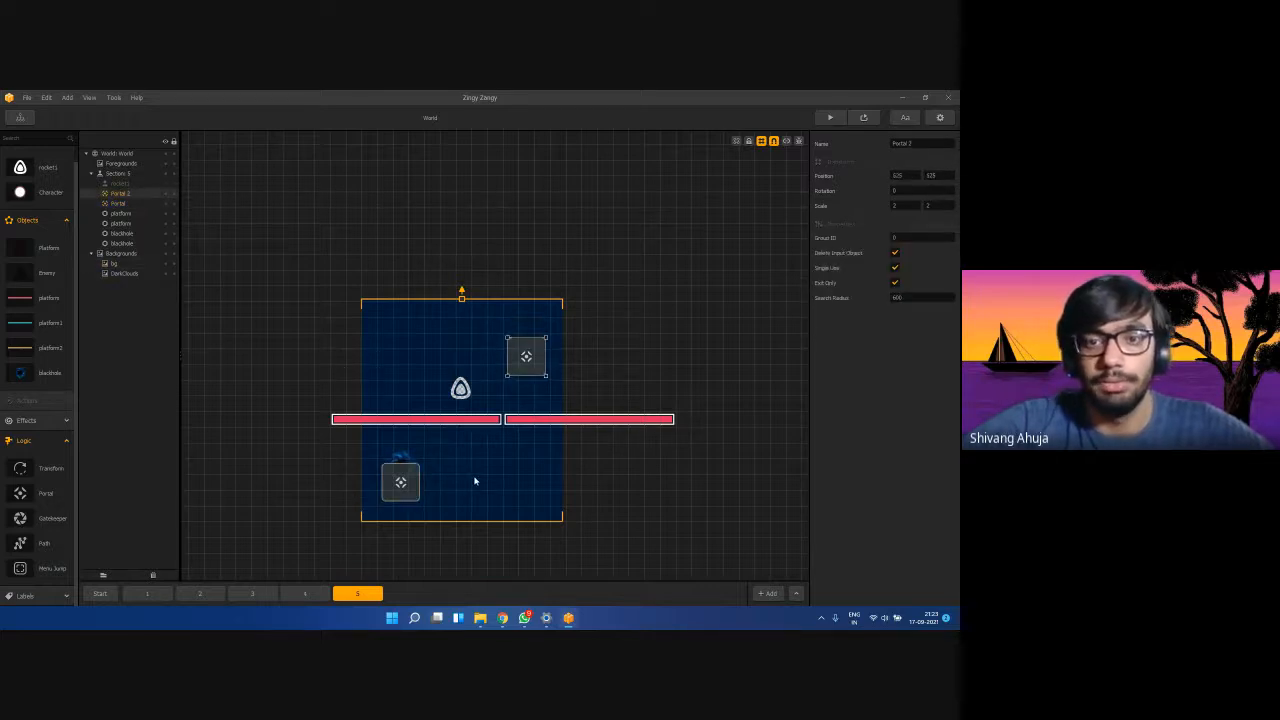
pyautogui.hotkey('ctrl', 'z')
pyautogui.hotkey('ctrl', 'z')
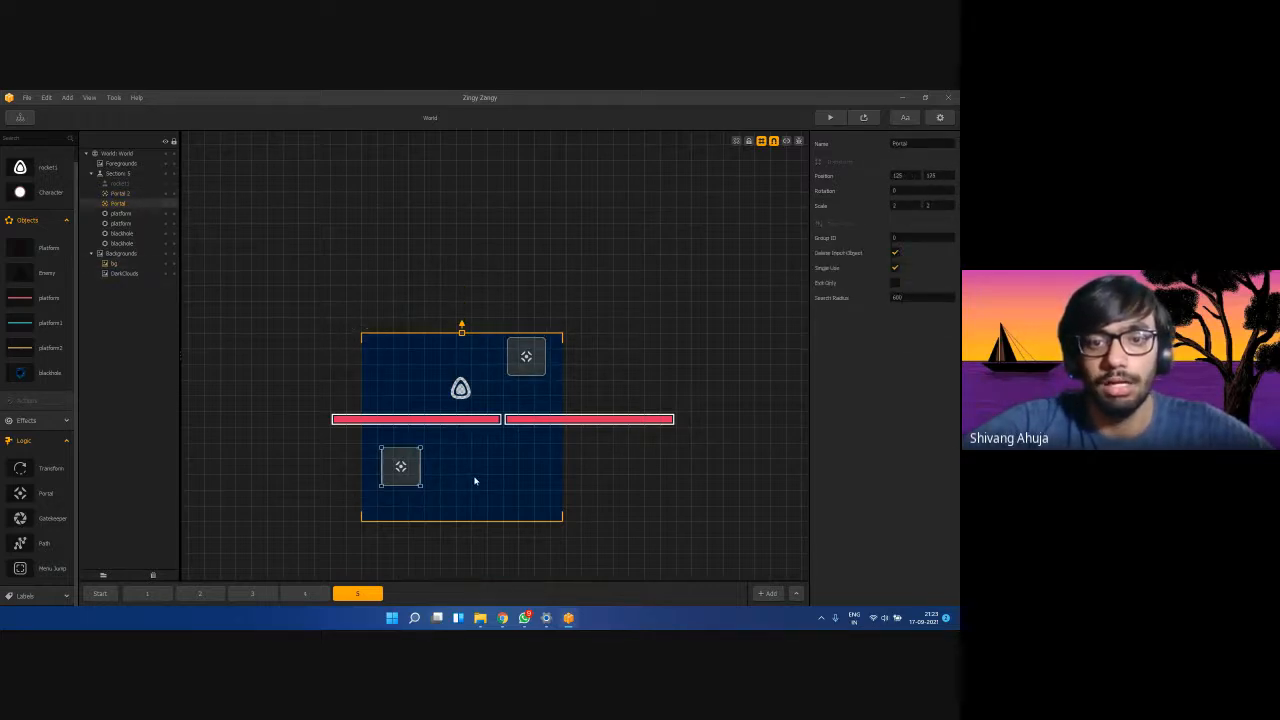
pyautogui.hotkey('ctrl', 'z')
pyautogui.hotkey('ctrl', 'z')
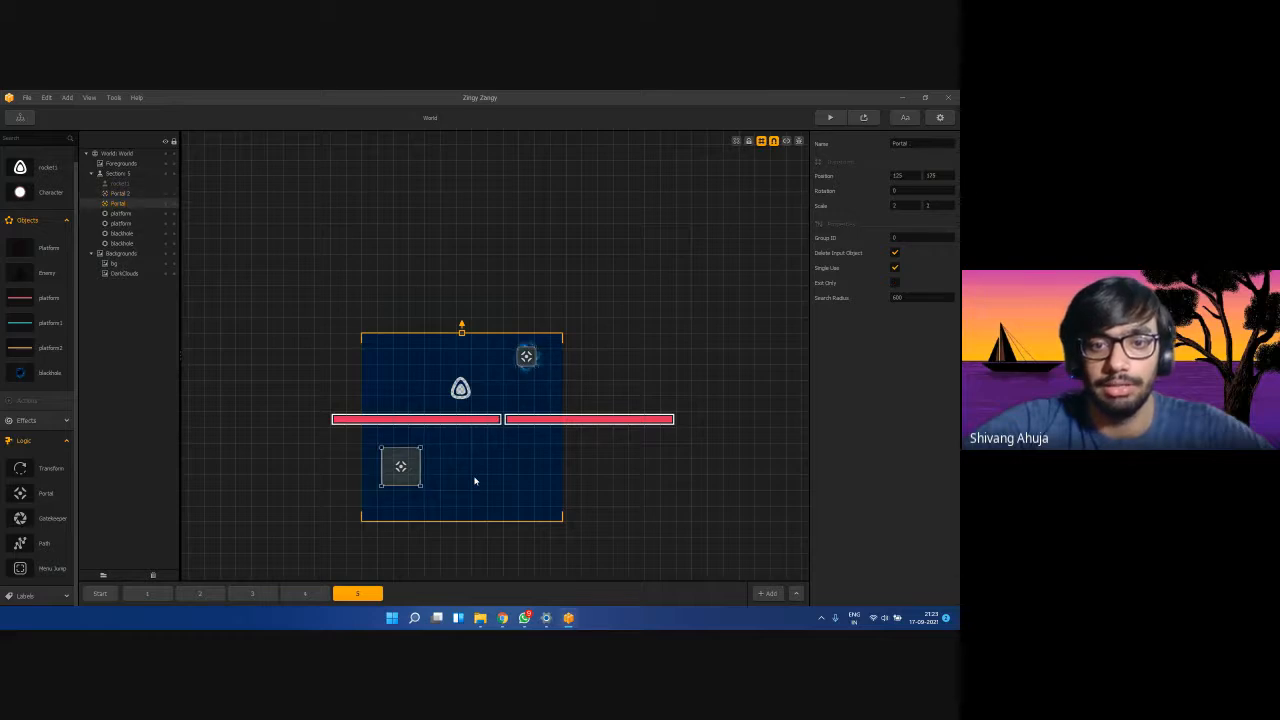
# Set the lower blackhole's Collision Type to No Collide, keeping Destroy Type at No Destroy.
pyautogui.click(121, 233)
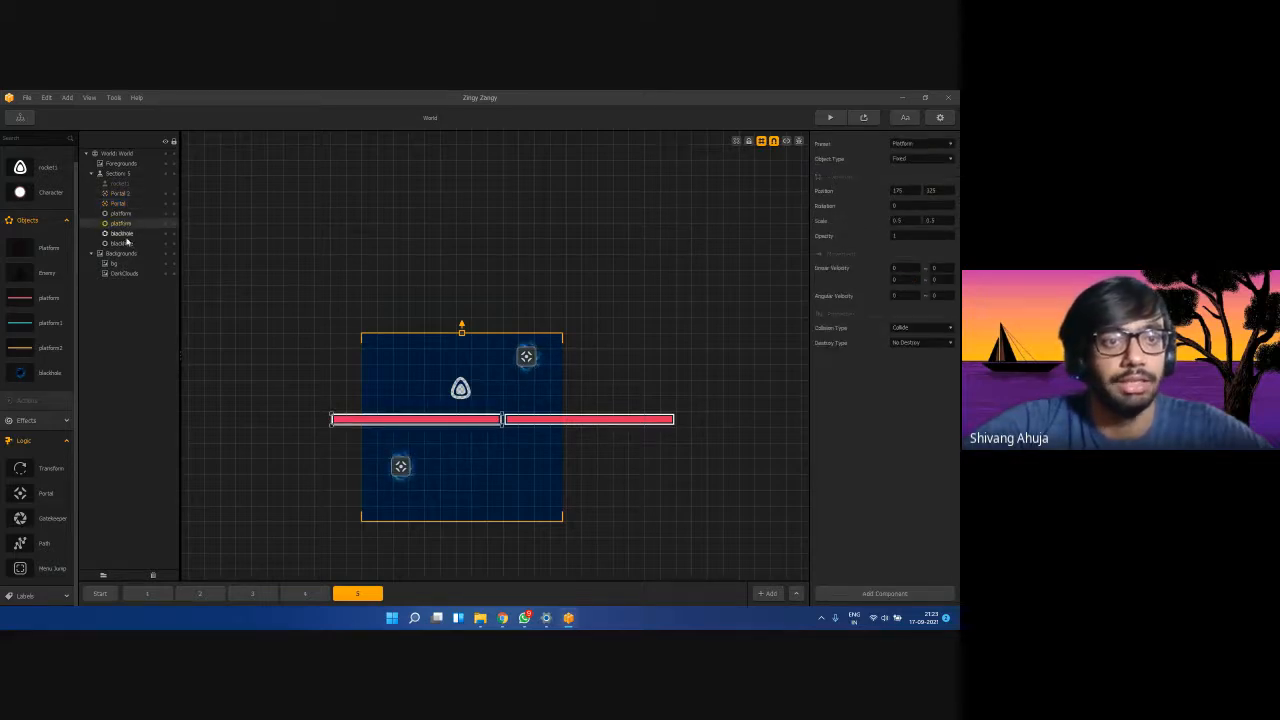
pyautogui.click(124, 244)
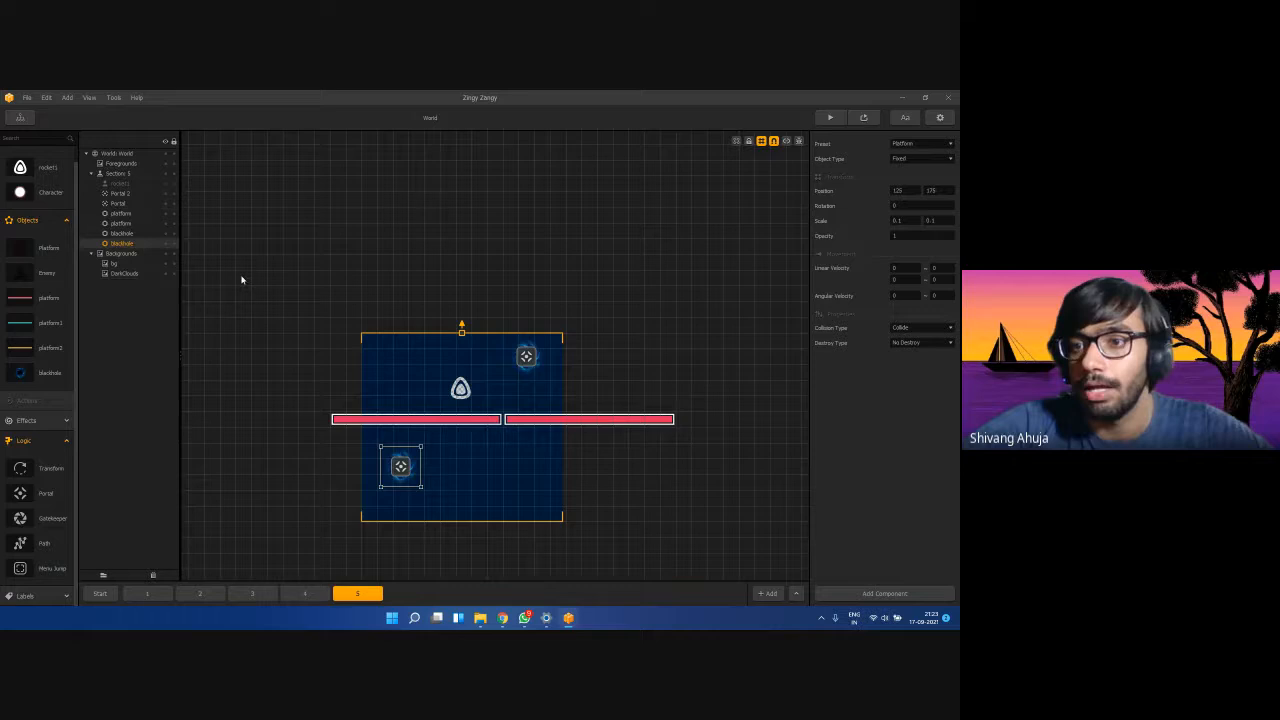
pyautogui.click(918, 330)
pyautogui.click(915, 346)
pyautogui.click(920, 343)
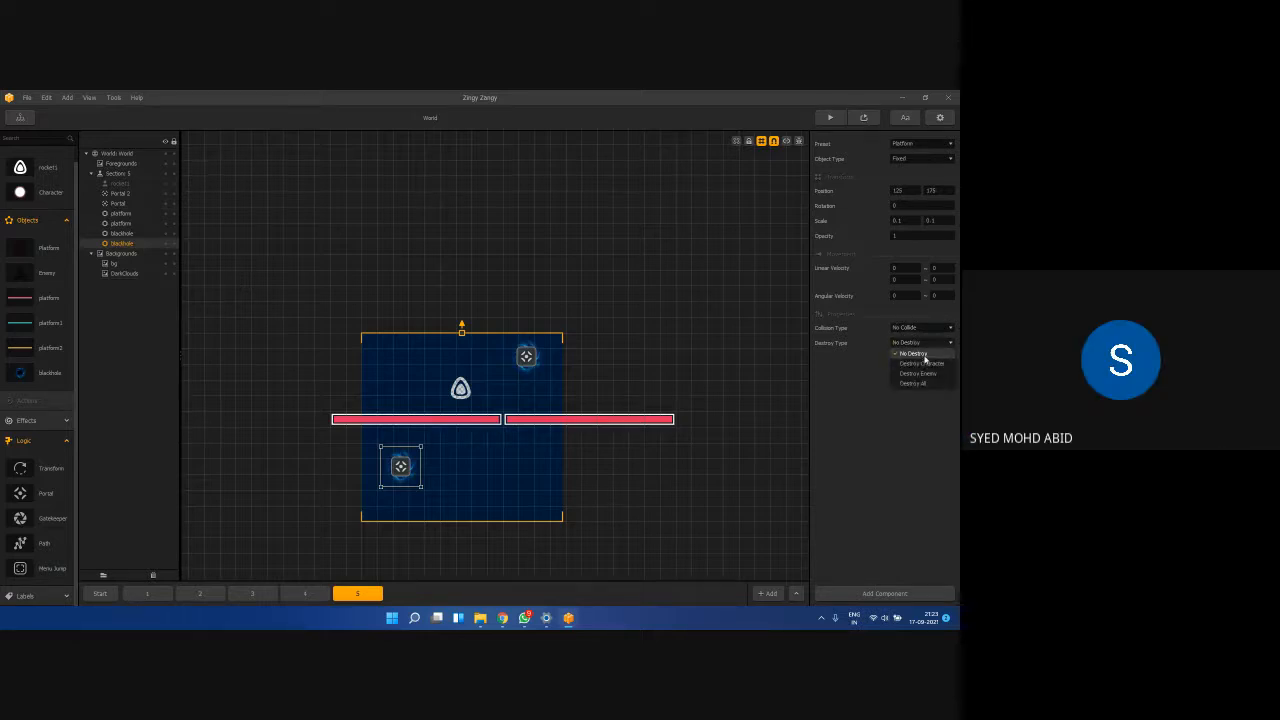
pyautogui.click(925, 356)
pyautogui.click(437, 472)
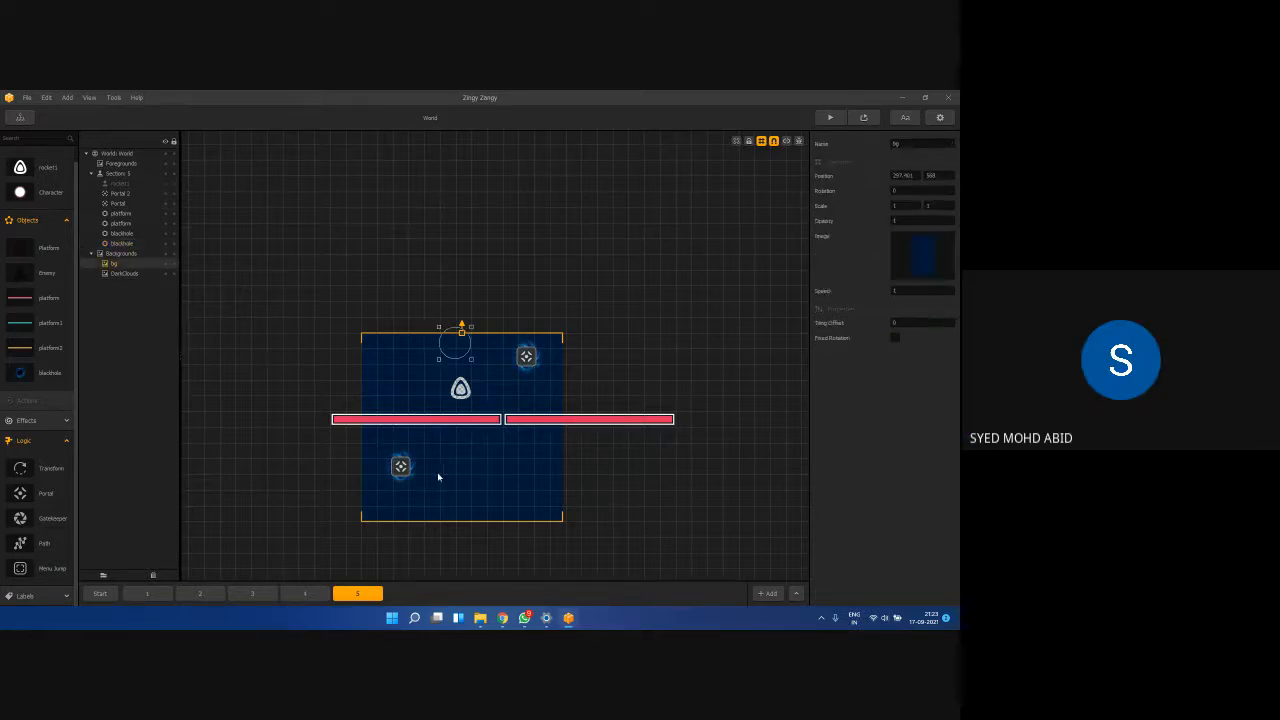
# Set the lower Portal's Search Radius to 1200.
pyautogui.click(524, 358)
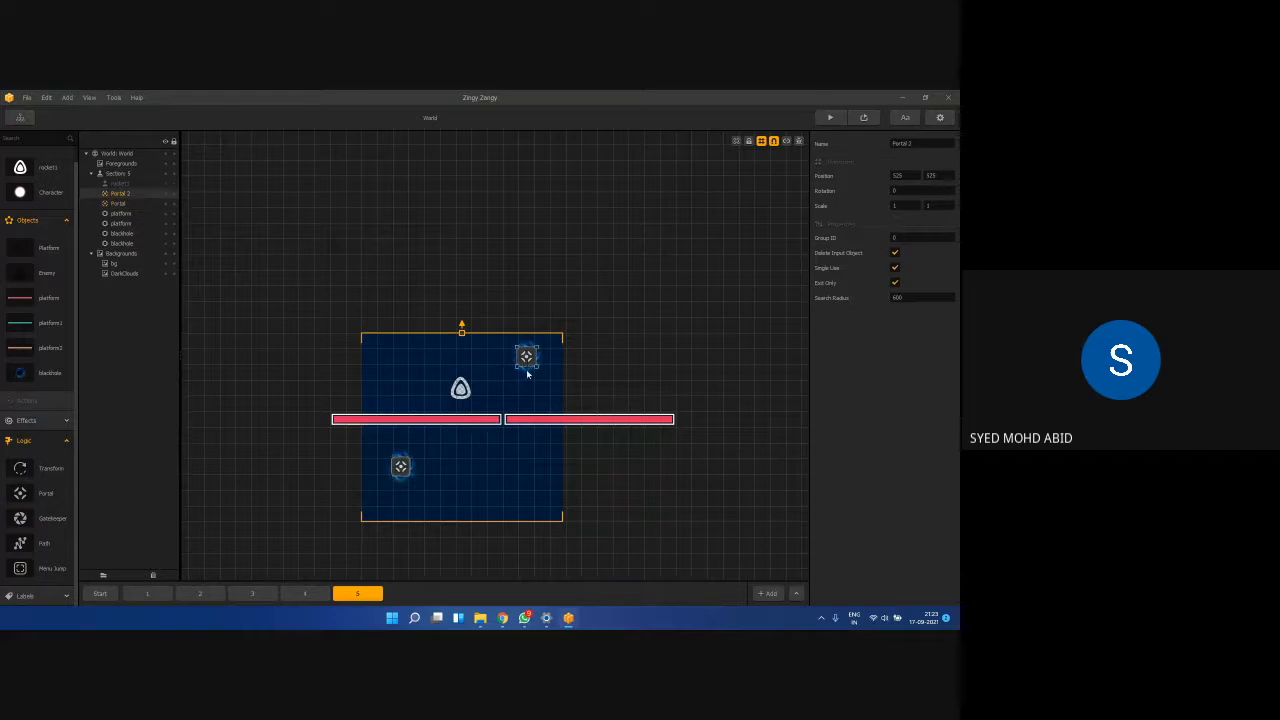
pyautogui.click(498, 443)
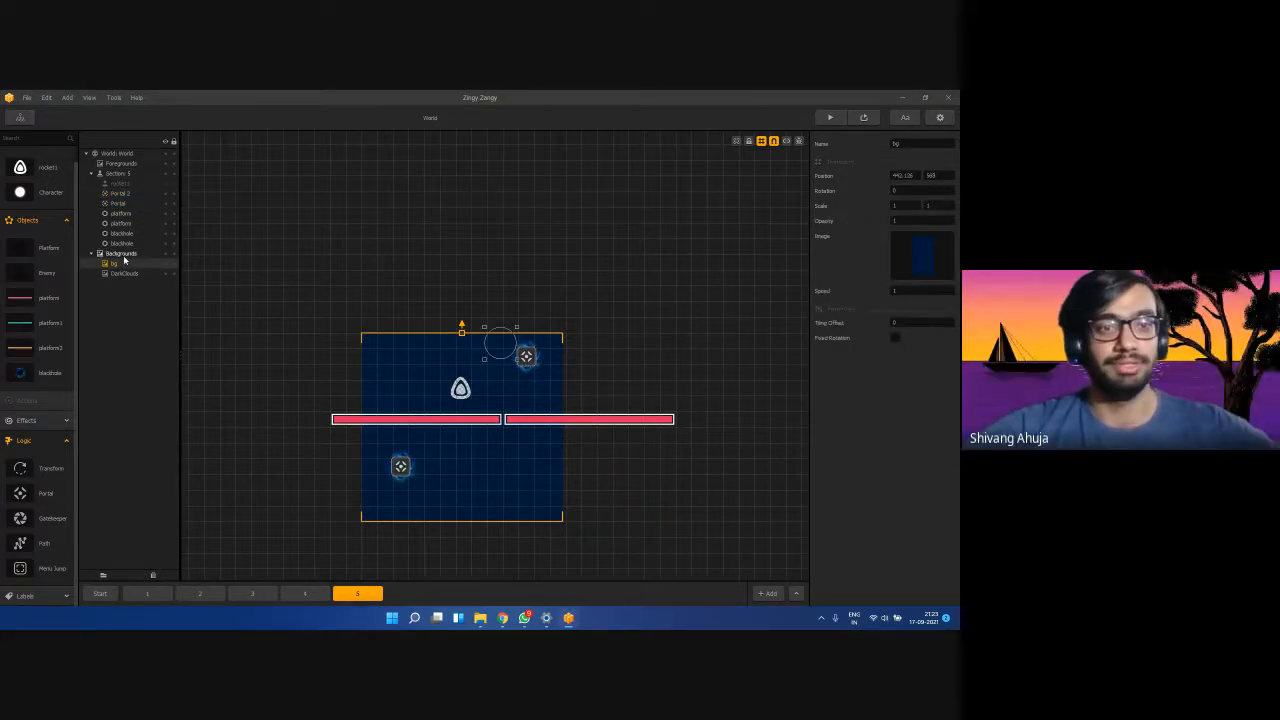
pyautogui.click(400, 466)
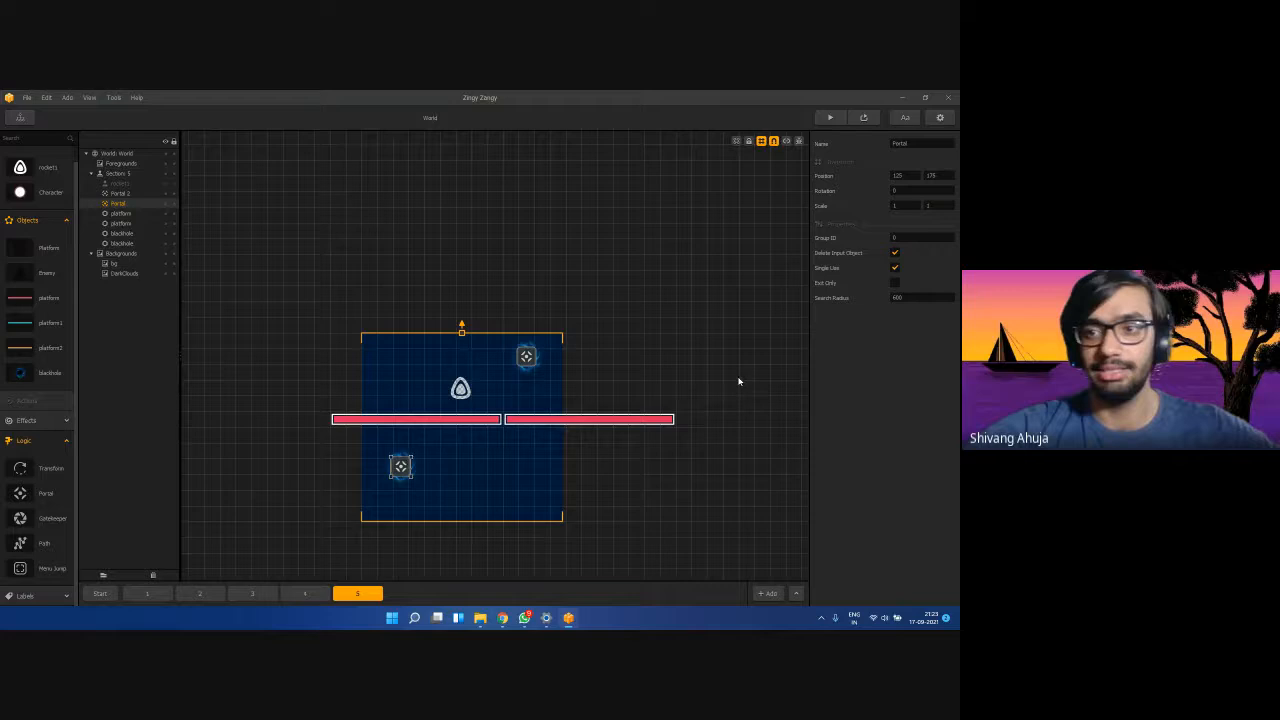
pyautogui.click(922, 298)
pyautogui.write('1200')
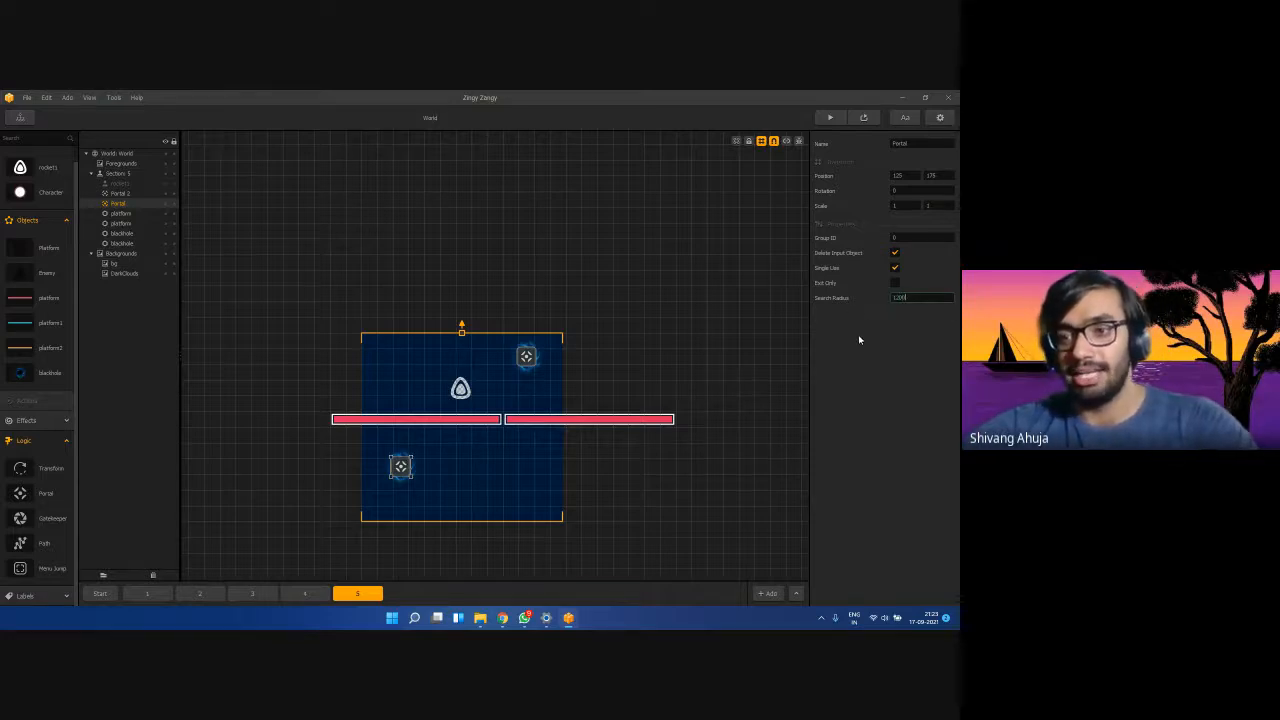
pyautogui.press('Return')
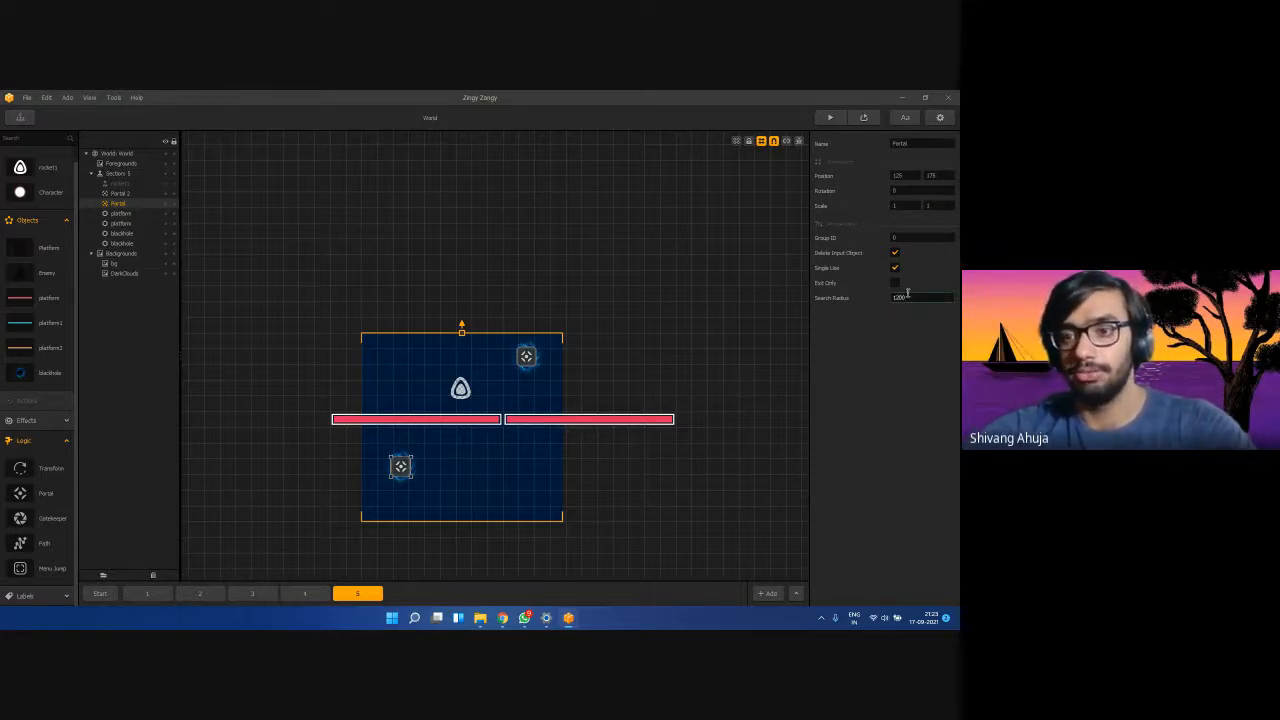
pyautogui.click(527, 357)
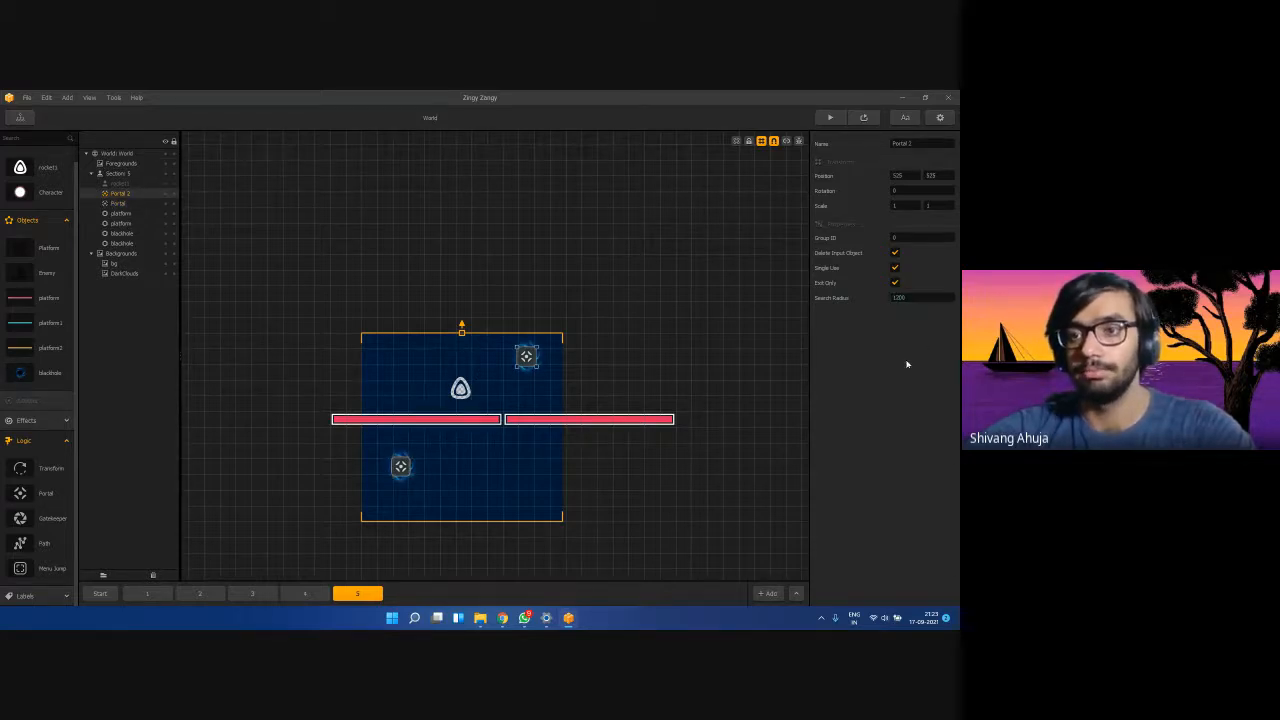
# Test-play the level, close the preview, and reselect both portals.
pyautogui.click(830, 117)
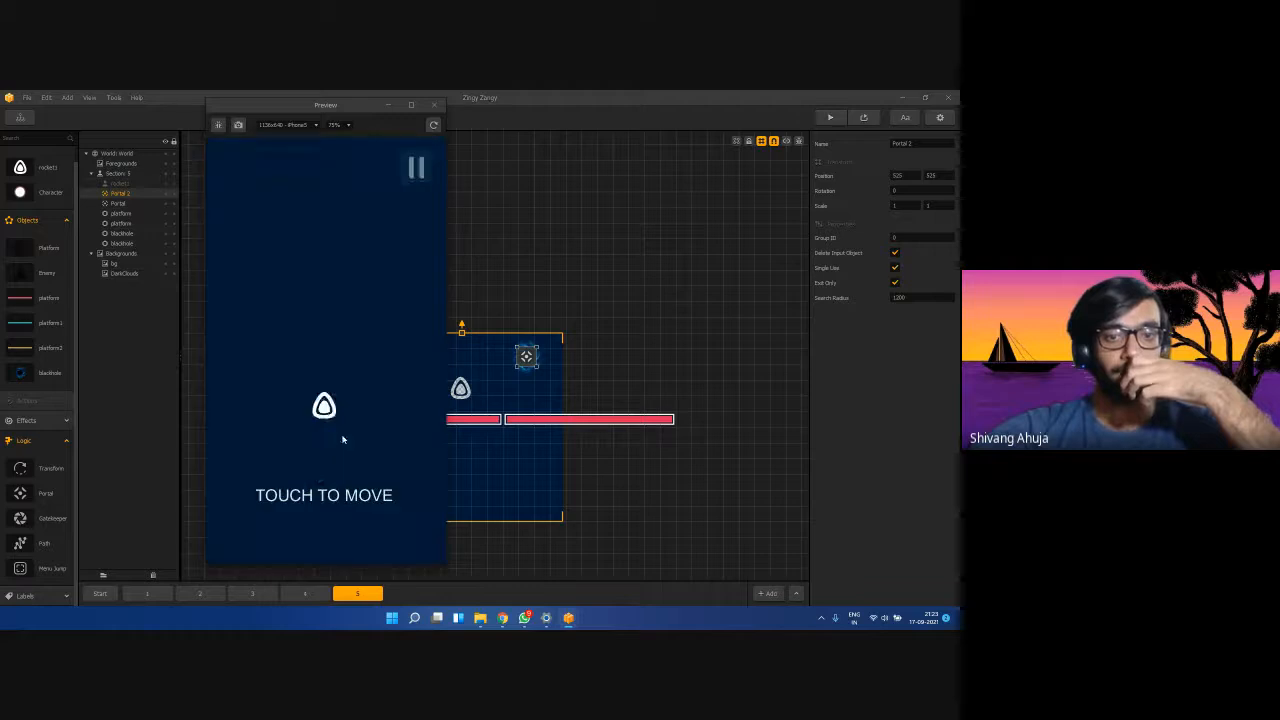
pyautogui.moveTo(311, 435)
pyautogui.mouseDown()
pyautogui.moveTo(344, 417)
pyautogui.moveTo(275, 420)
pyautogui.moveTo(214, 504)
pyautogui.mouseUp()
pyautogui.click(433, 104)
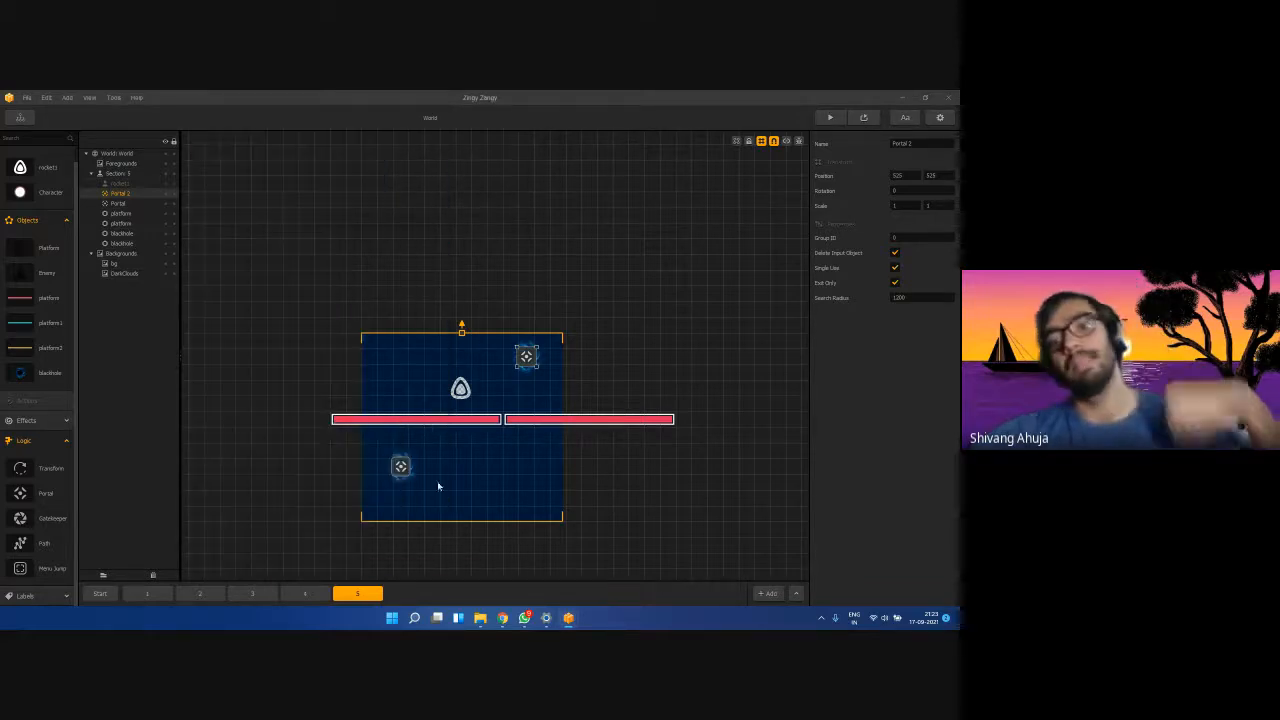
pyautogui.click(401, 469)
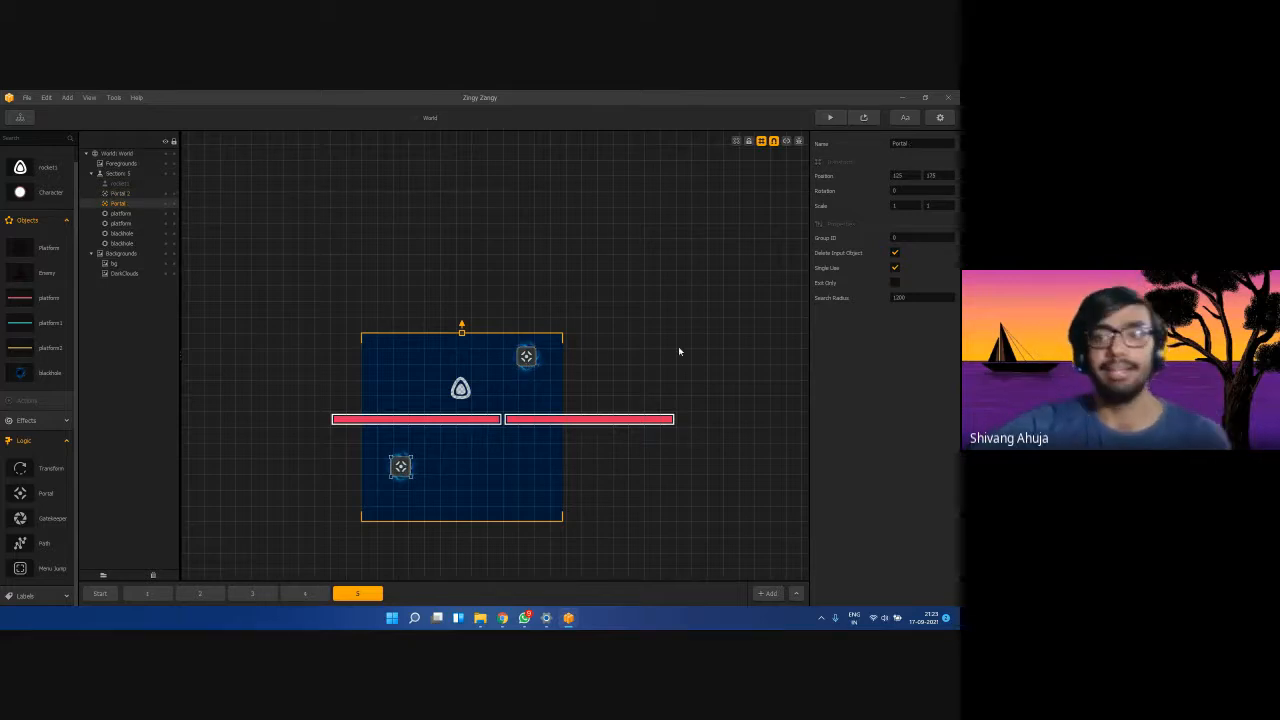
pyautogui.click(528, 356)
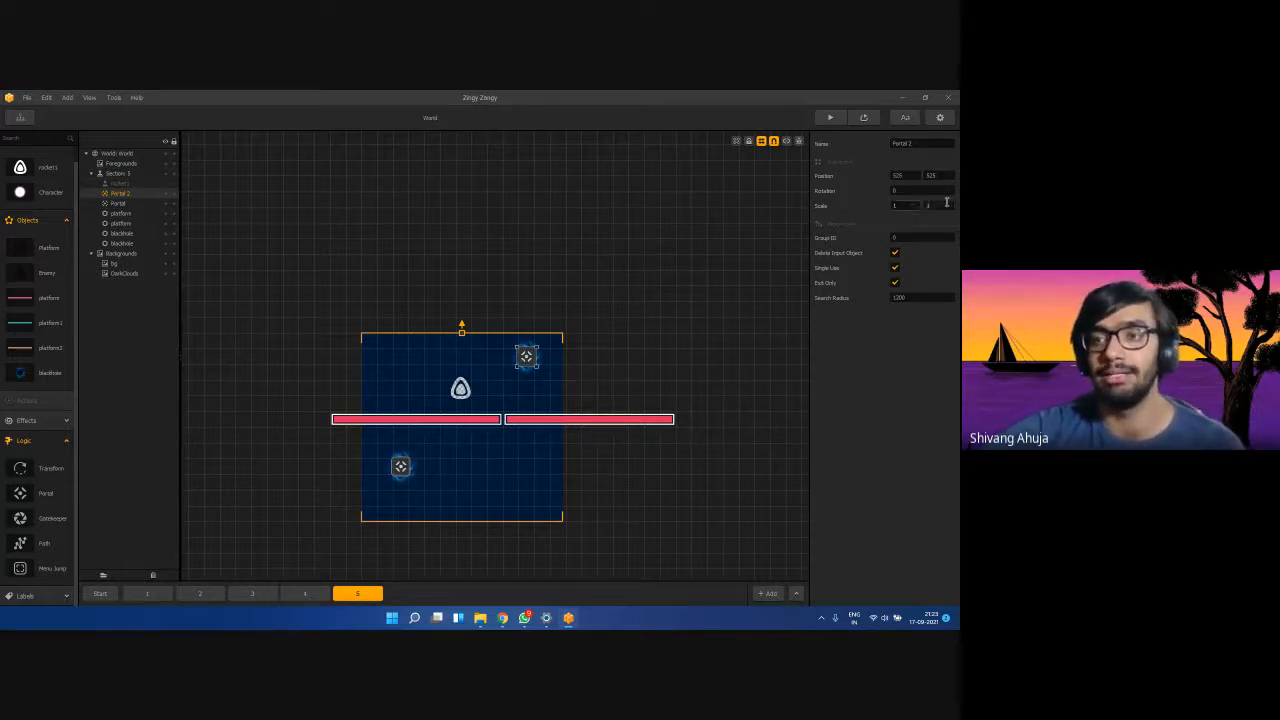
# Stretch the background's top edge far upward.
pyautogui.click(907, 205)
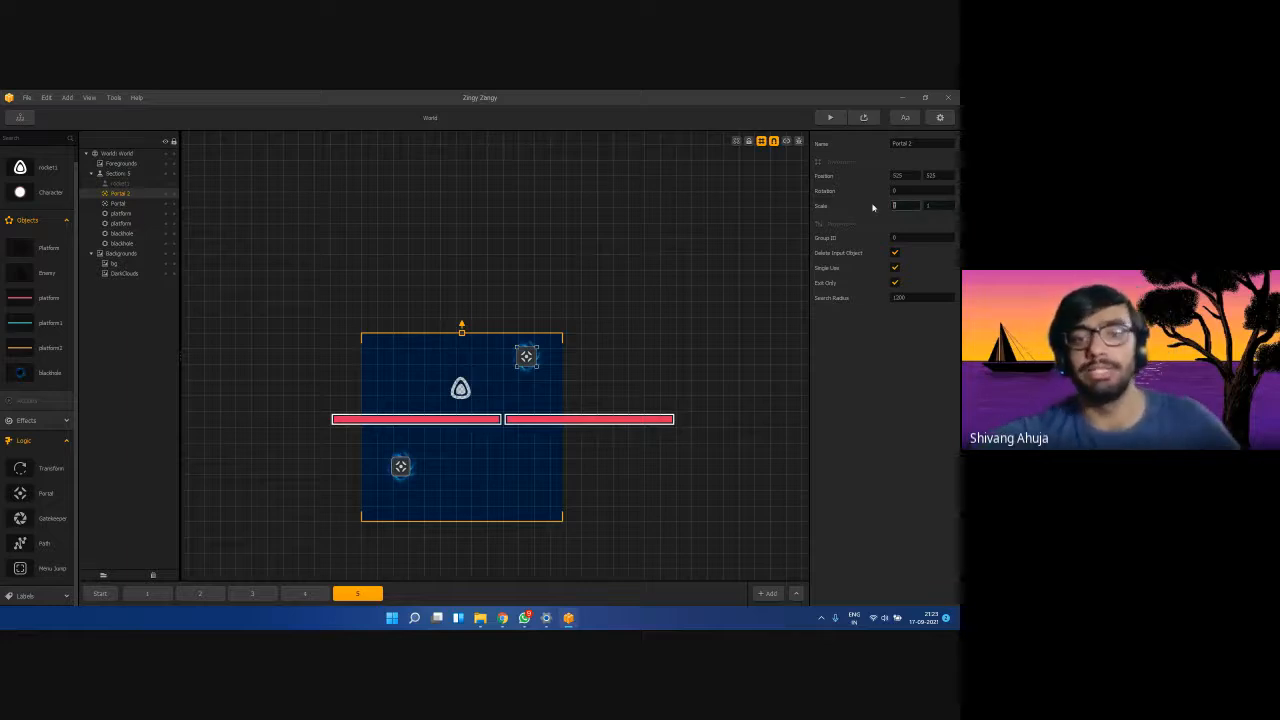
pyautogui.click(460, 328)
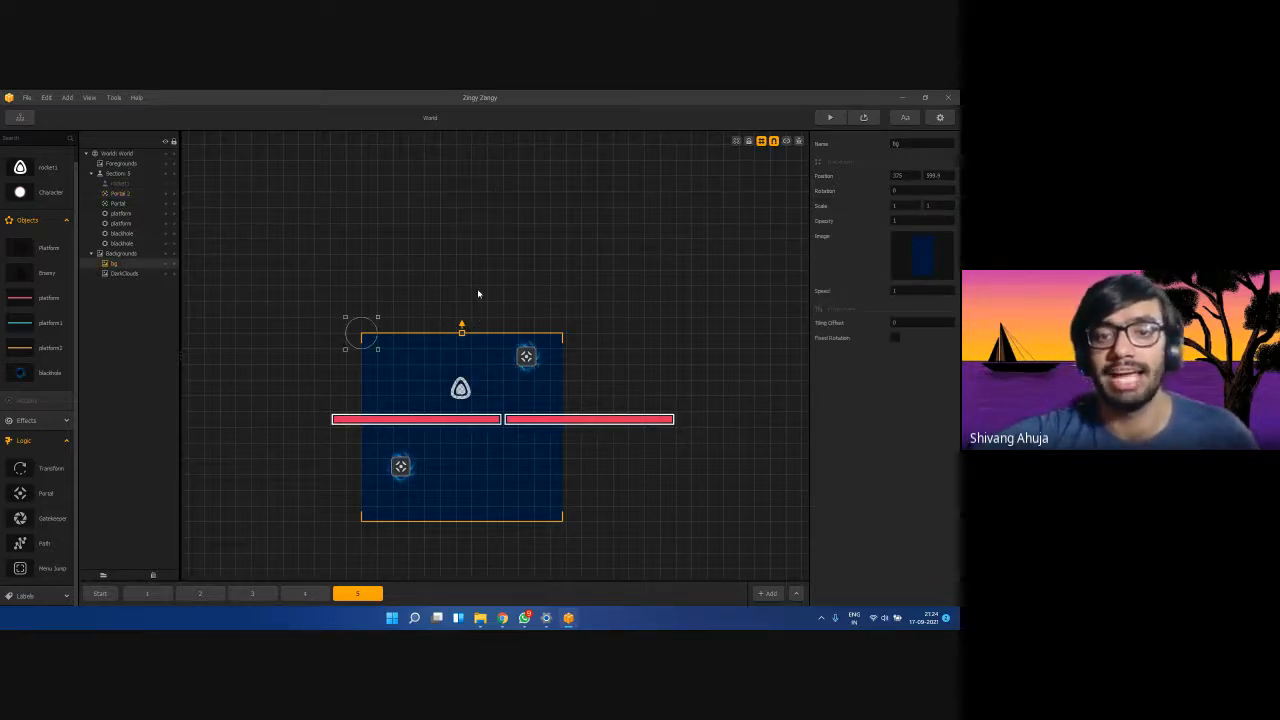
pyautogui.moveTo(461, 333); pyautogui.dragTo(461, 150)
# Set Portal 2's Scale X and Y to 2.
pyautogui.click(526, 357)
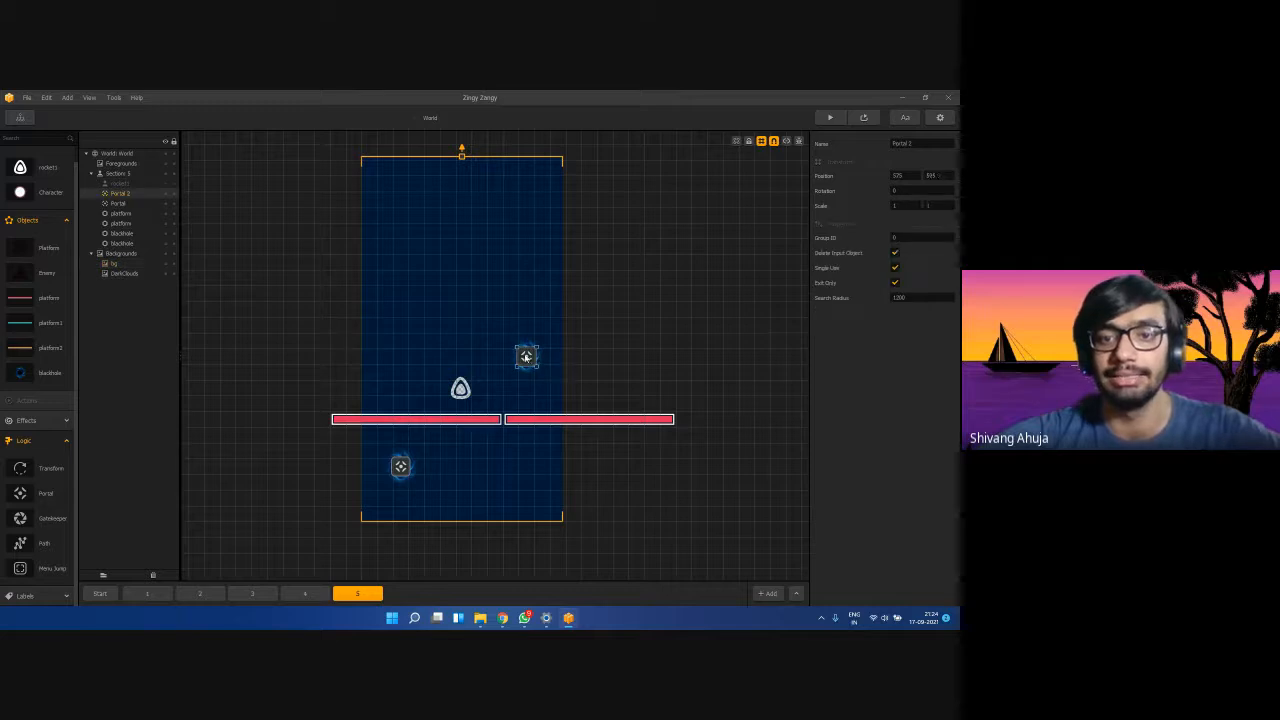
pyautogui.write('2')
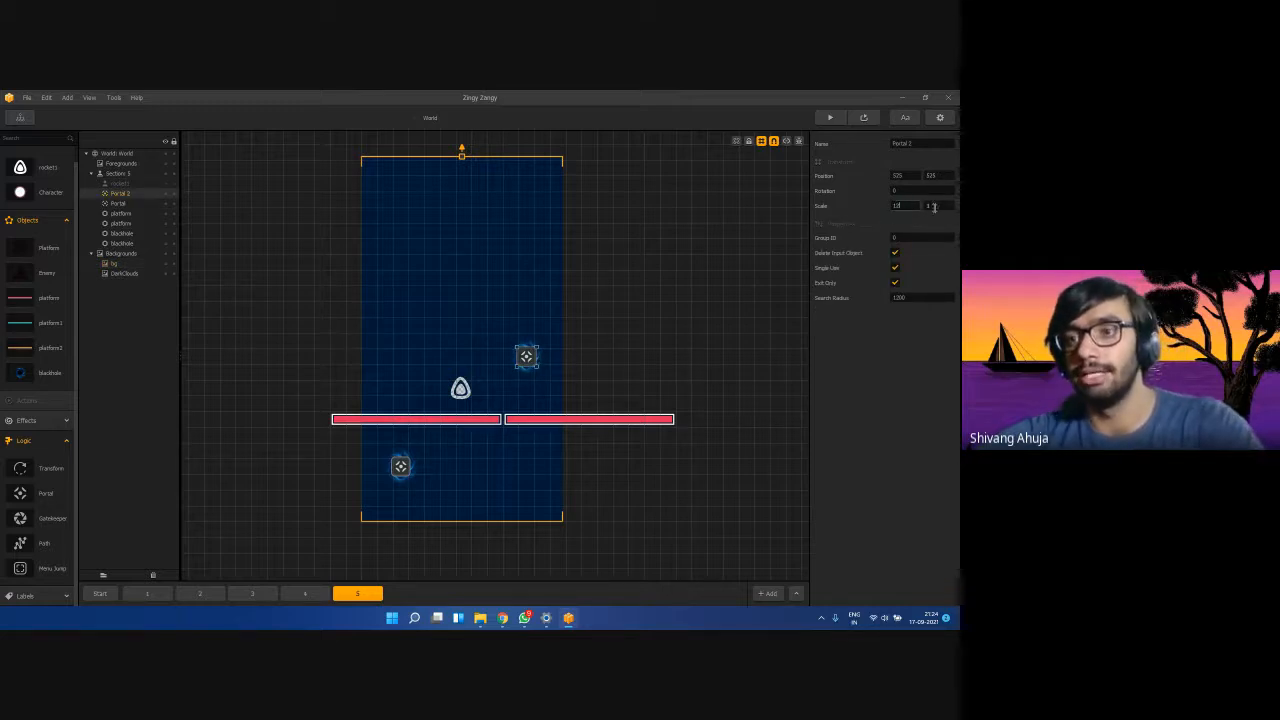
pyautogui.click(934, 207)
pyautogui.moveTo(911, 207); pyautogui.dragTo(877, 211)
pyautogui.write('2')
pyautogui.click(930, 205)
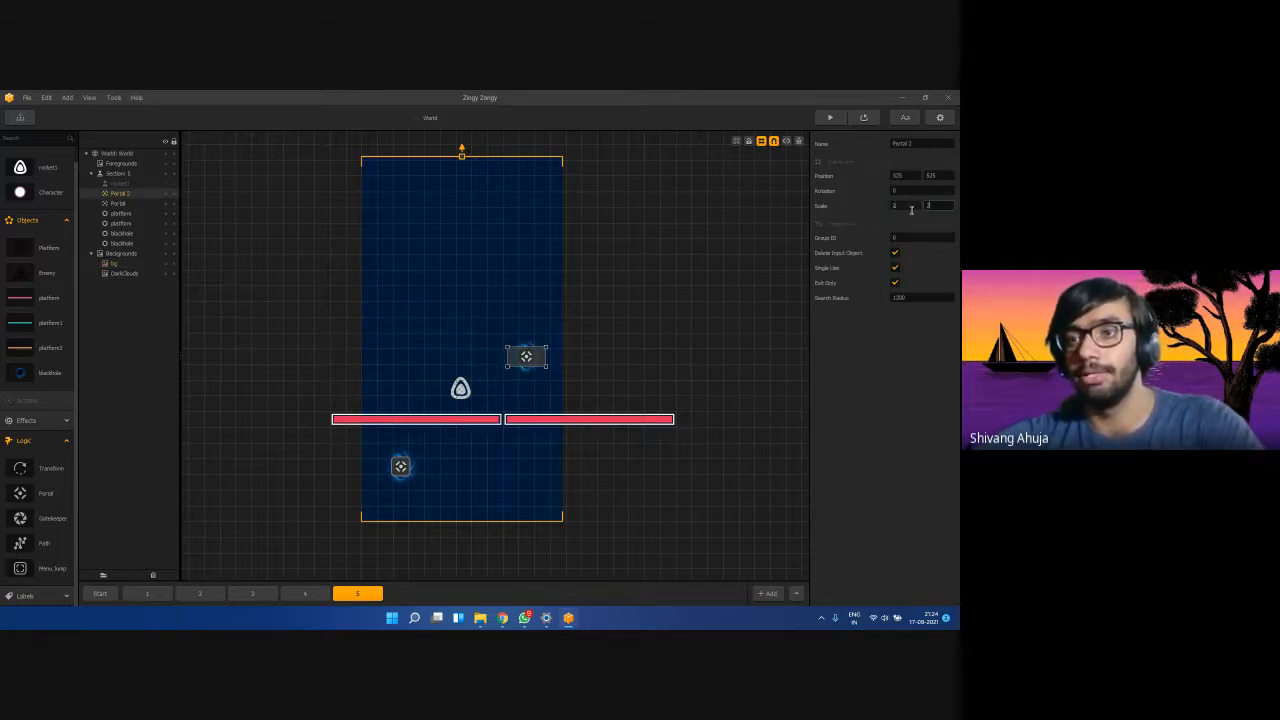
pyautogui.write('2')
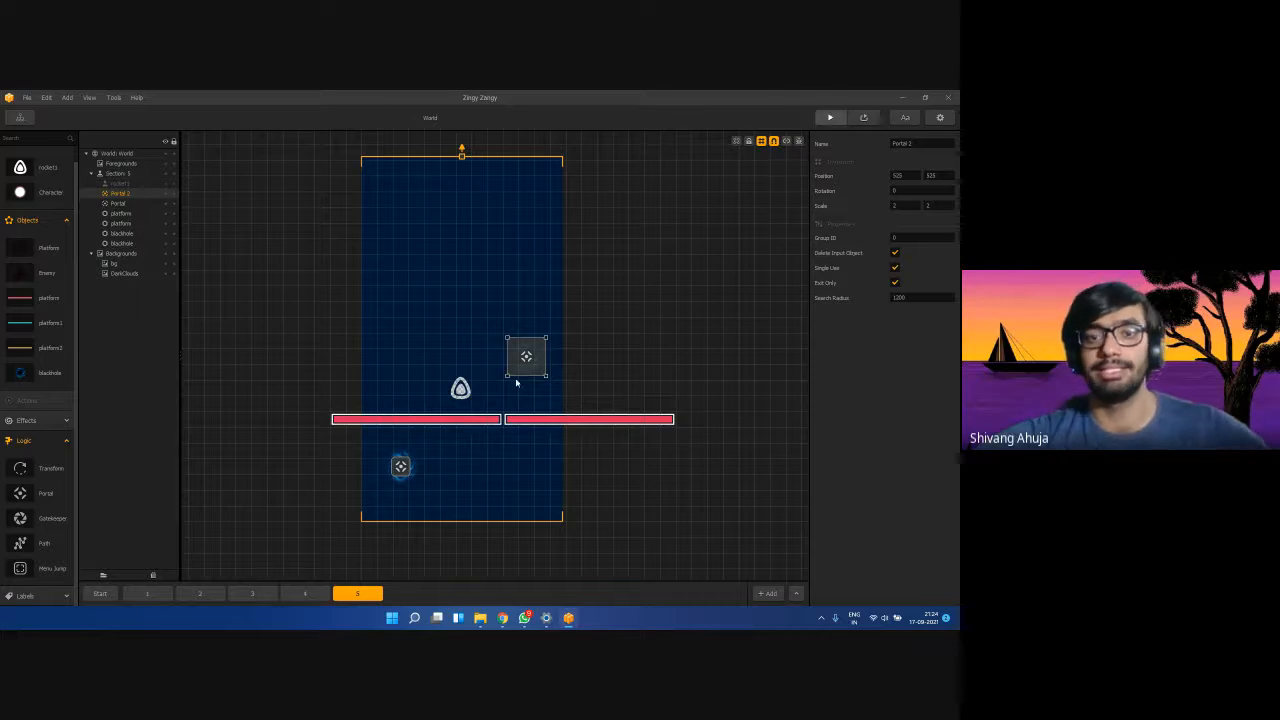
# Test-play the level, steering the rocket, then close the preview.
pyautogui.click(330, 455)
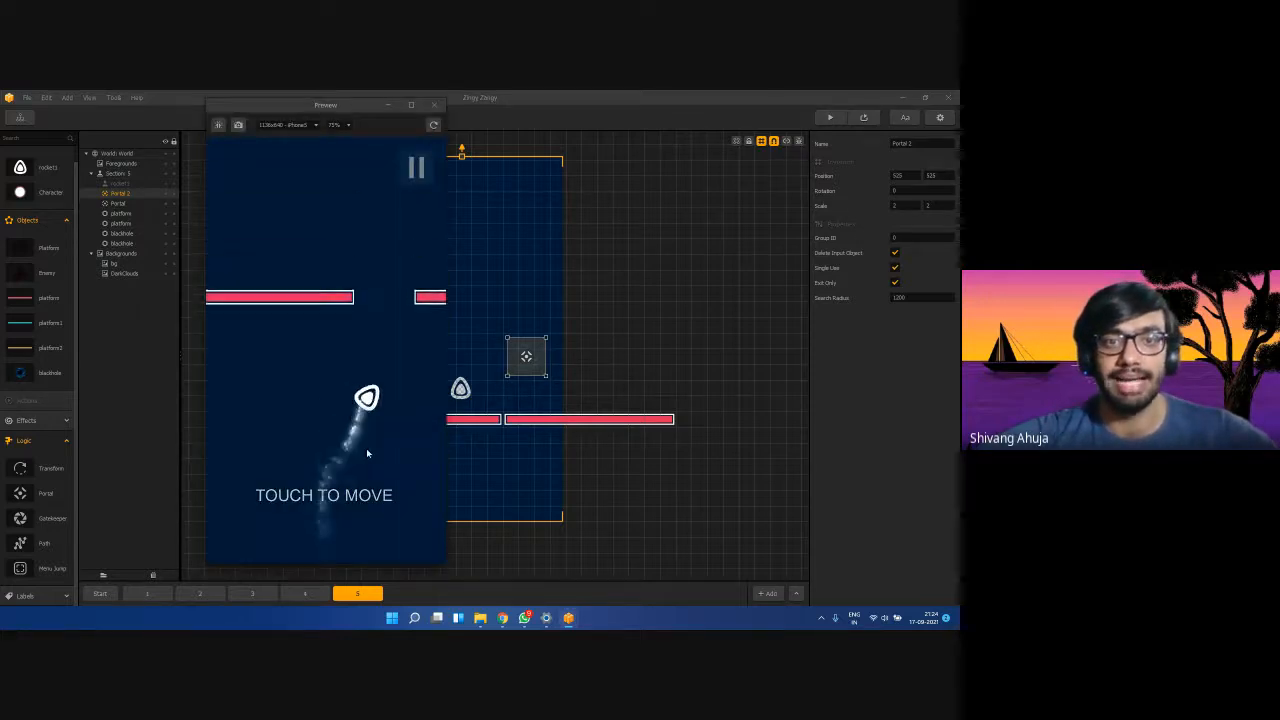
pyautogui.moveTo(367, 450)
pyautogui.mouseDown()
pyautogui.moveTo(292, 455)
pyautogui.moveTo(346, 455)
pyautogui.moveTo(209, 514)
pyautogui.moveTo(290, 423)
pyautogui.moveTo(294, 474)
pyautogui.moveTo(306, 397)
pyautogui.mouseUp()
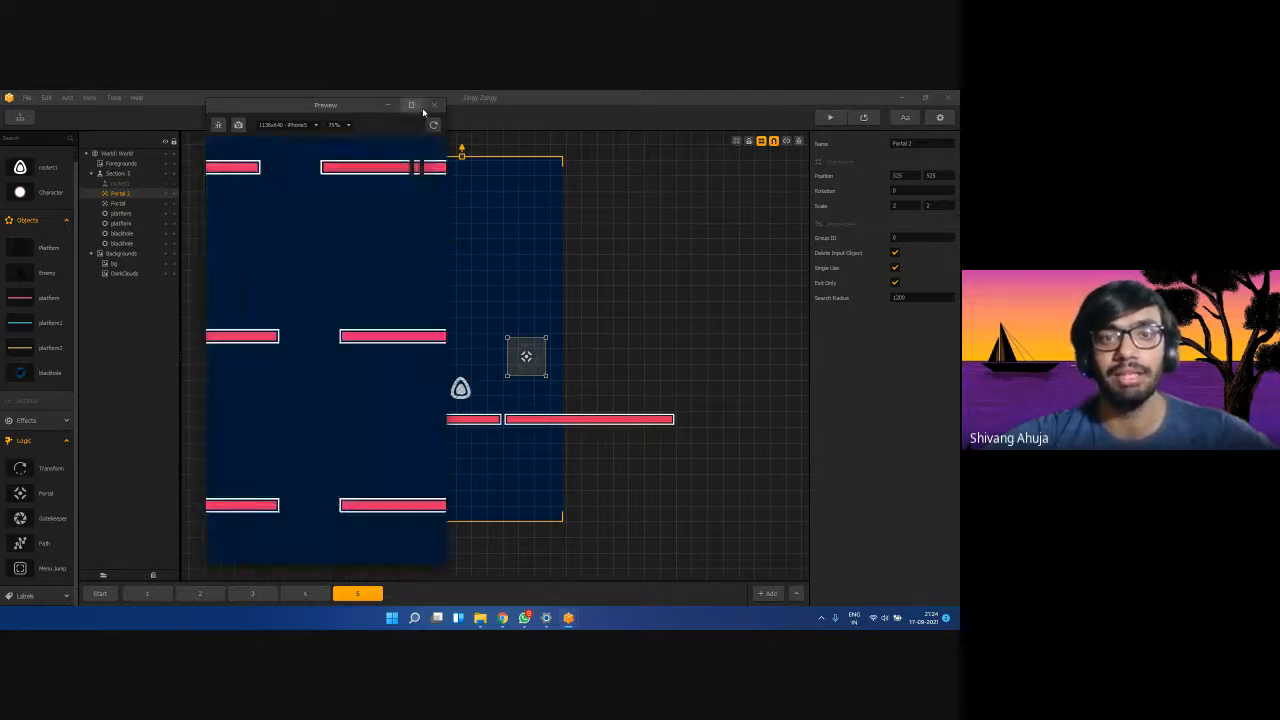
pyautogui.click(433, 105)
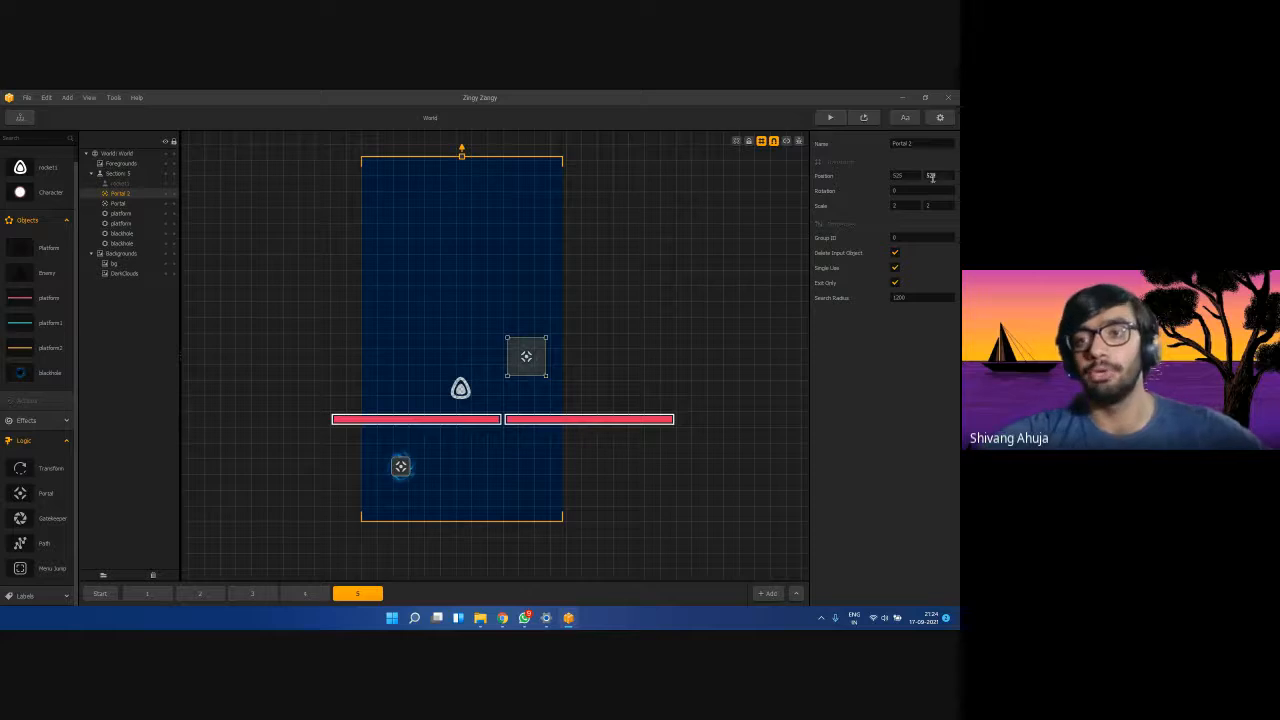
# Reset Portal 2's vertical scale to 1.
pyautogui.moveTo(937, 206); pyautogui.dragTo(917, 208)
pyautogui.write('1')
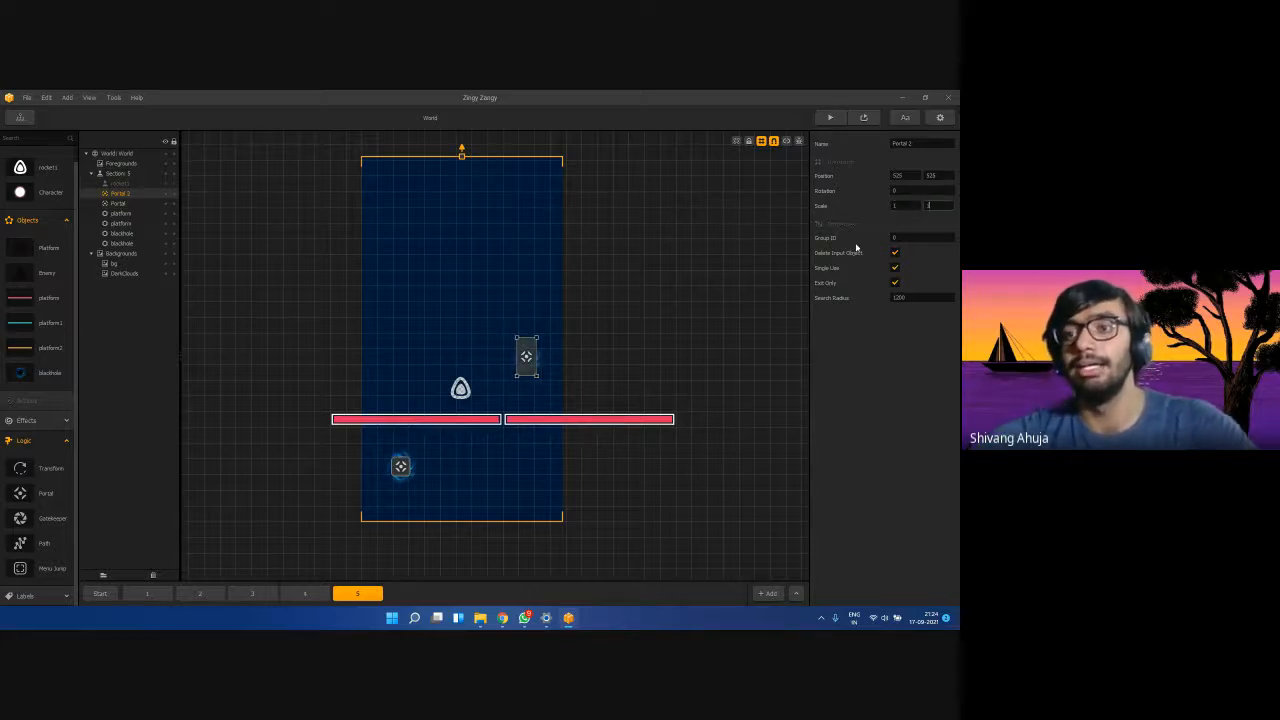
pyautogui.press('Return')
# Check both black holes keep their Destroy Type at No Destroy.
pyautogui.click(401, 468)
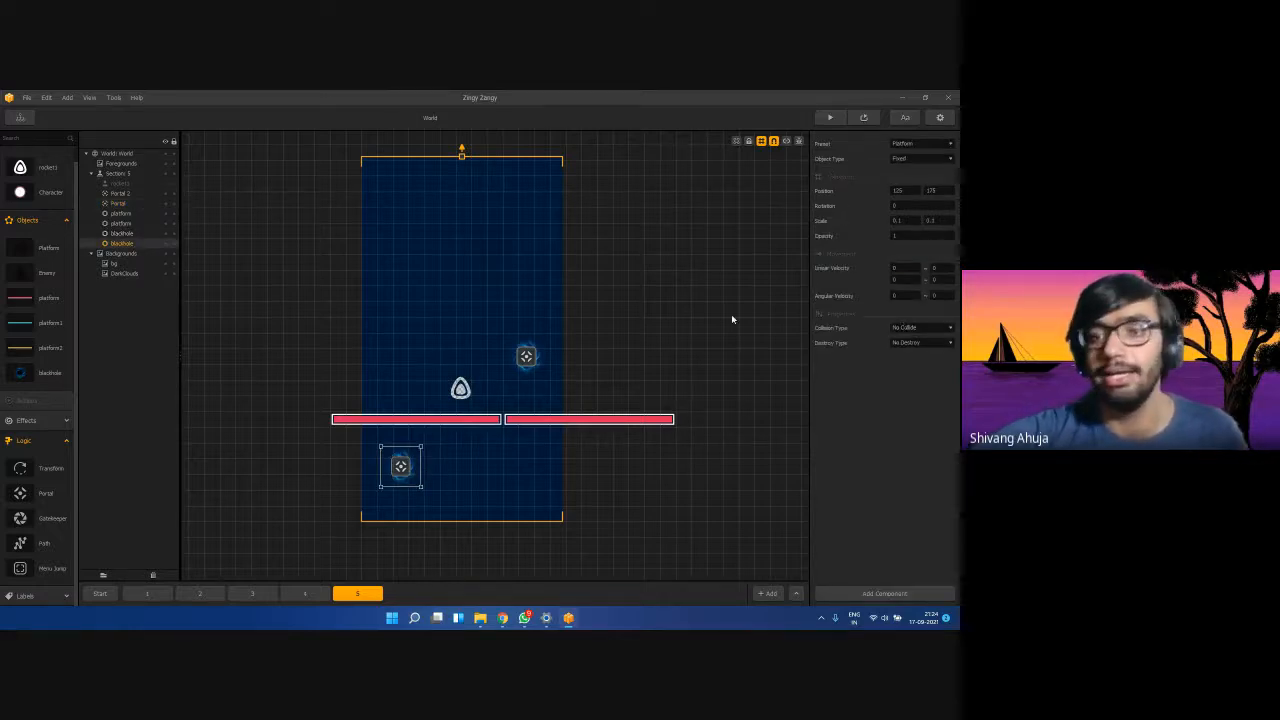
pyautogui.click(914, 343)
pyautogui.click(915, 355)
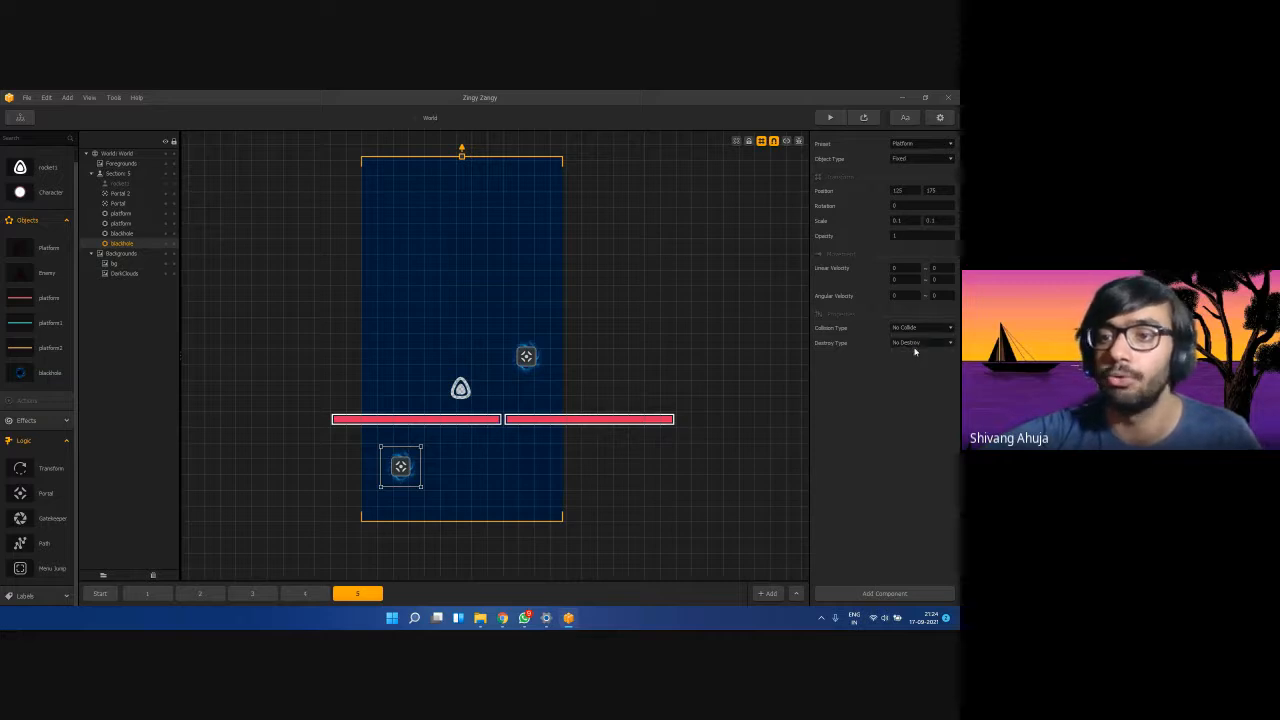
pyautogui.click(113, 234)
pyautogui.click(916, 343)
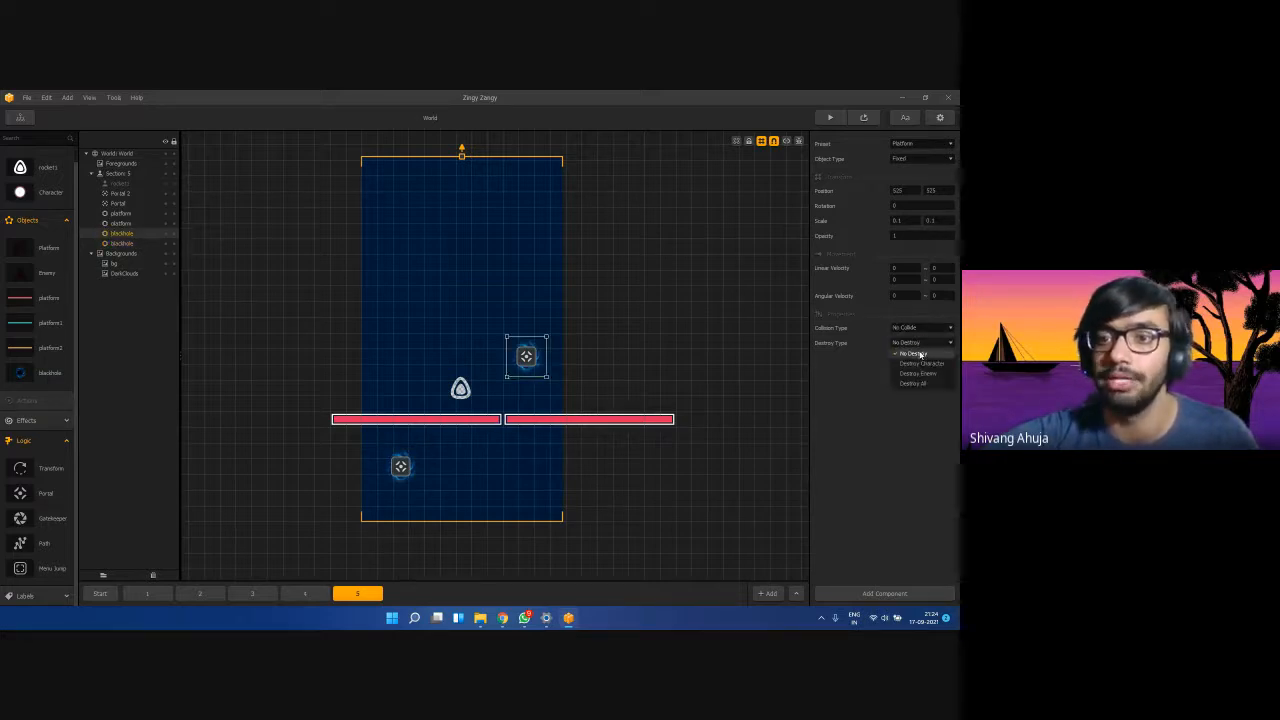
pyautogui.click(920, 355)
pyautogui.click(677, 388)
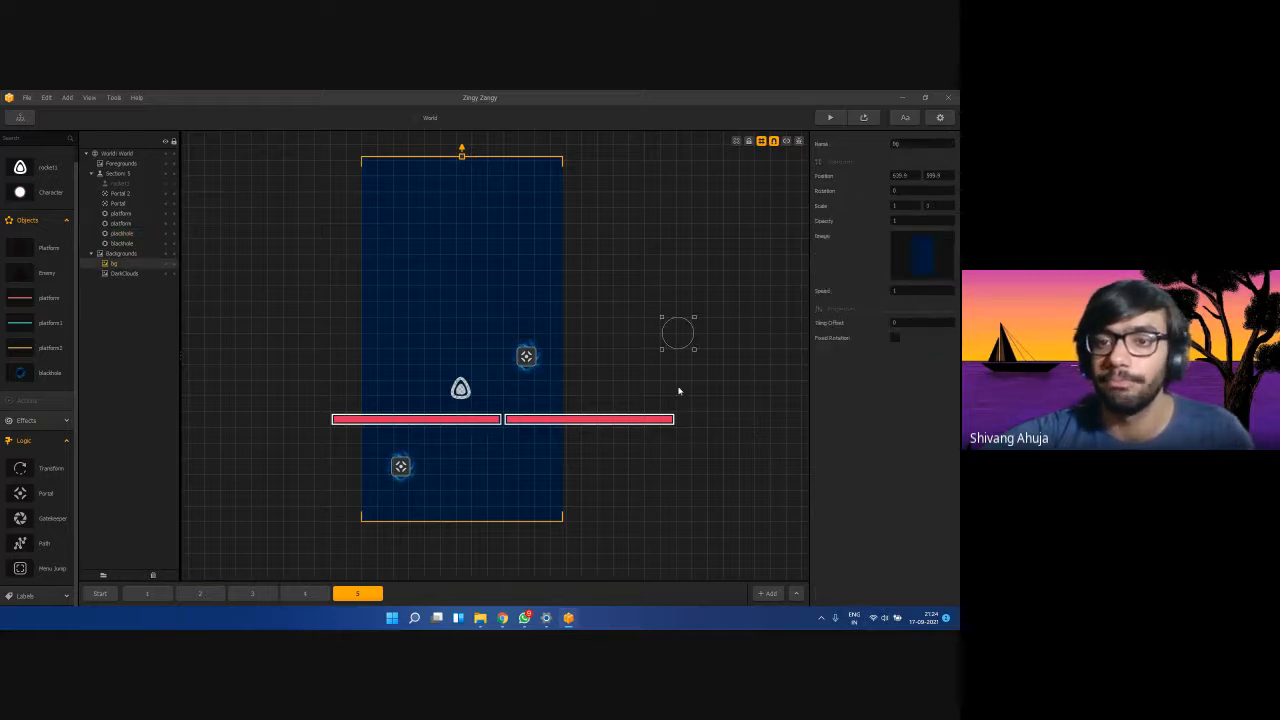
# Set the lower Portal's Search Radius to 1200.
pyautogui.click(522, 362)
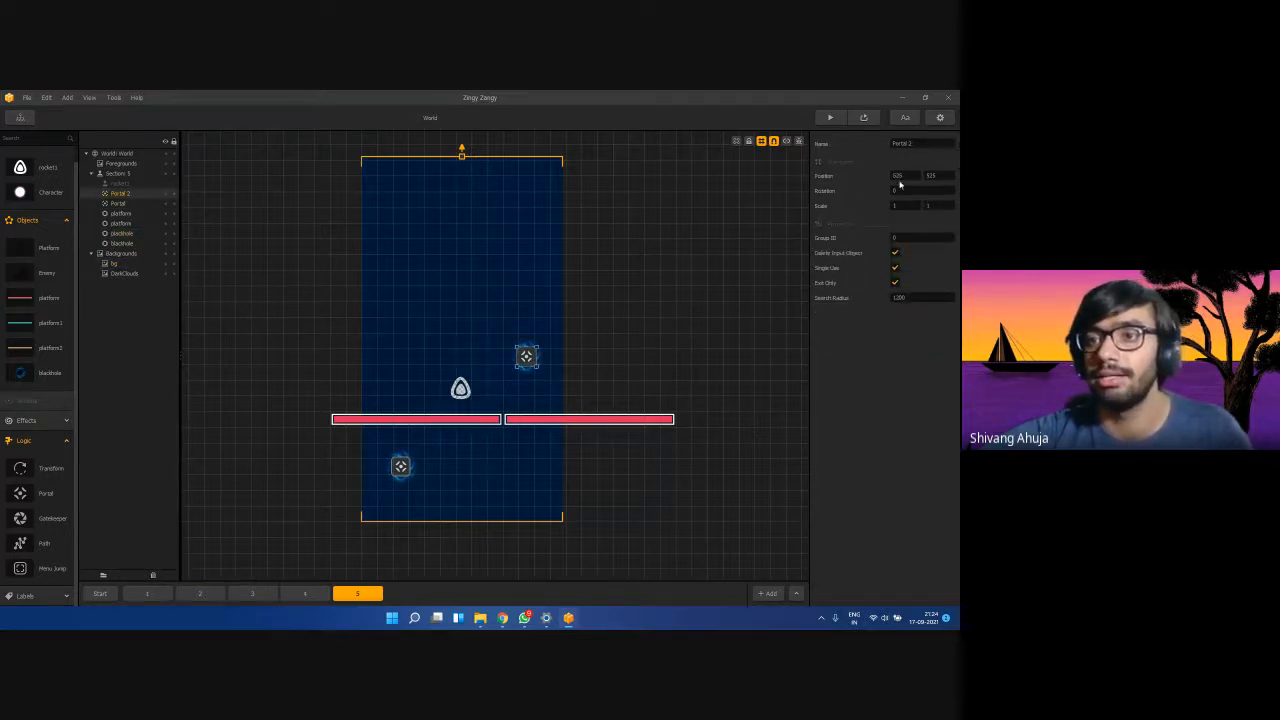
pyautogui.click(118, 204)
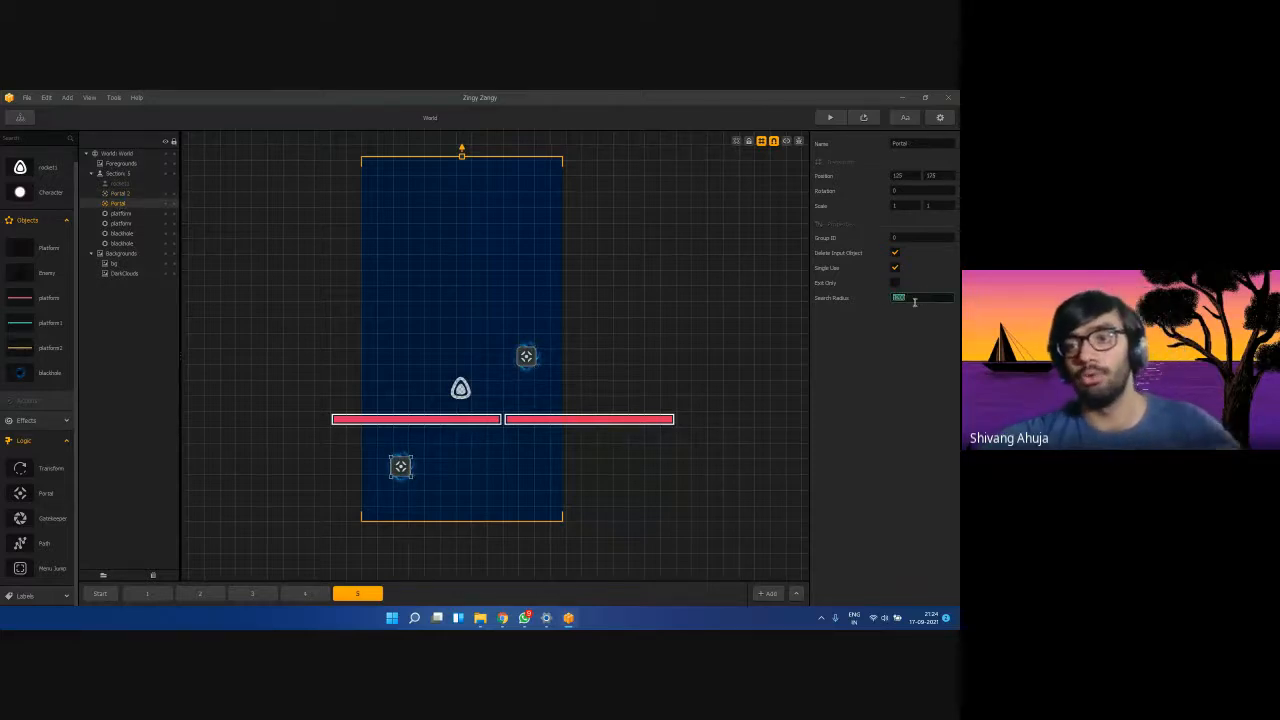
pyautogui.write('1200')
pyautogui.click(900, 356)
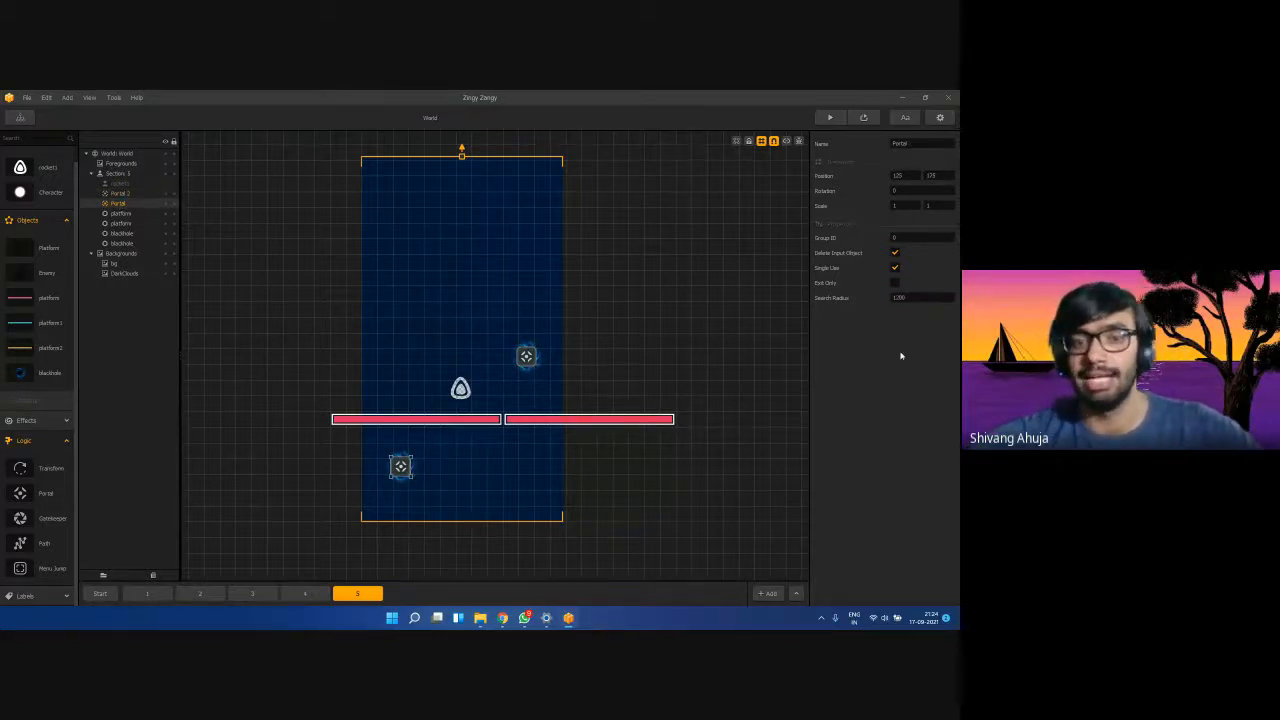
pyautogui.moveTo(919, 296); pyautogui.dragTo(863, 301)
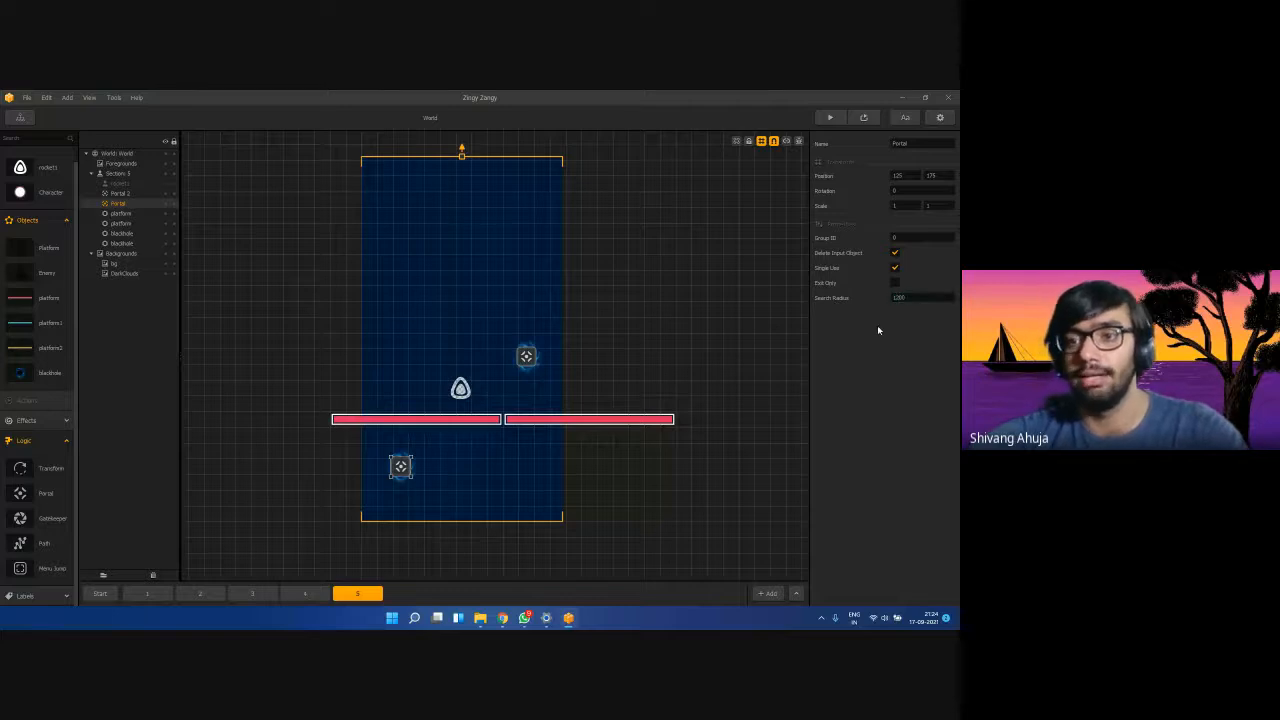
# Confirm Portal 2's Search Radius is 1200, then launch a test preview.
pyautogui.click(524, 357)
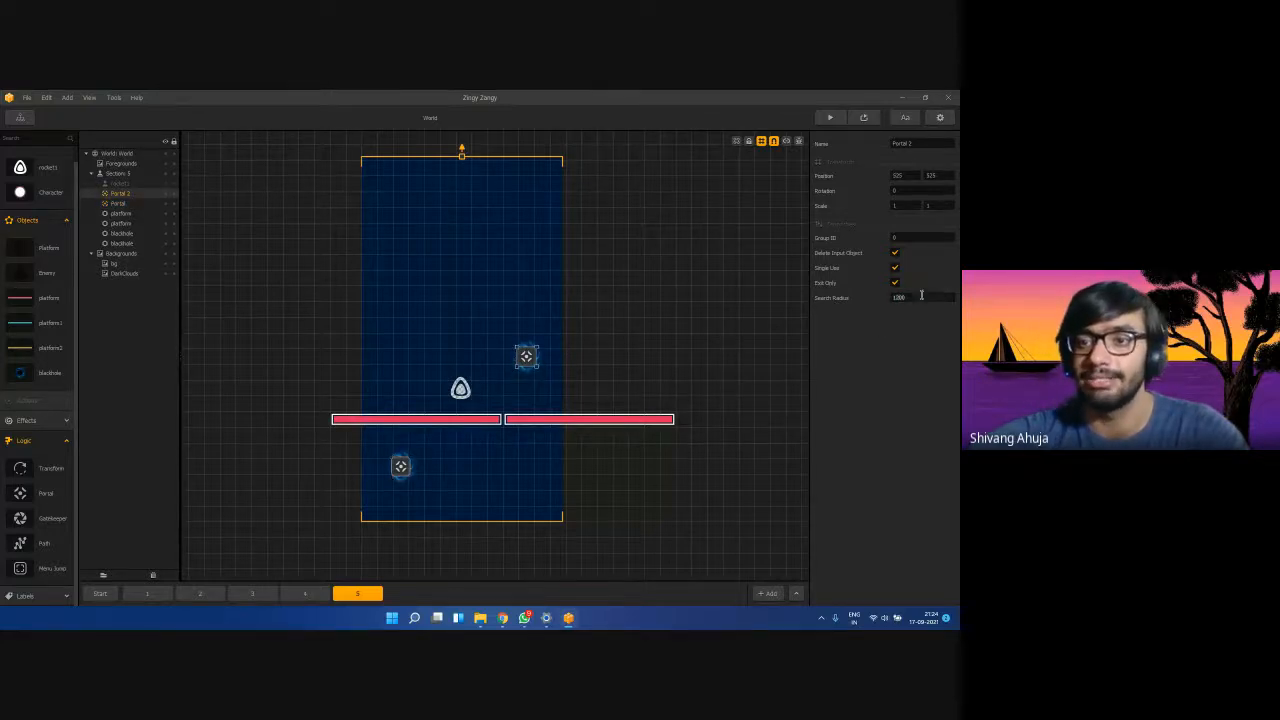
pyautogui.click(898, 327)
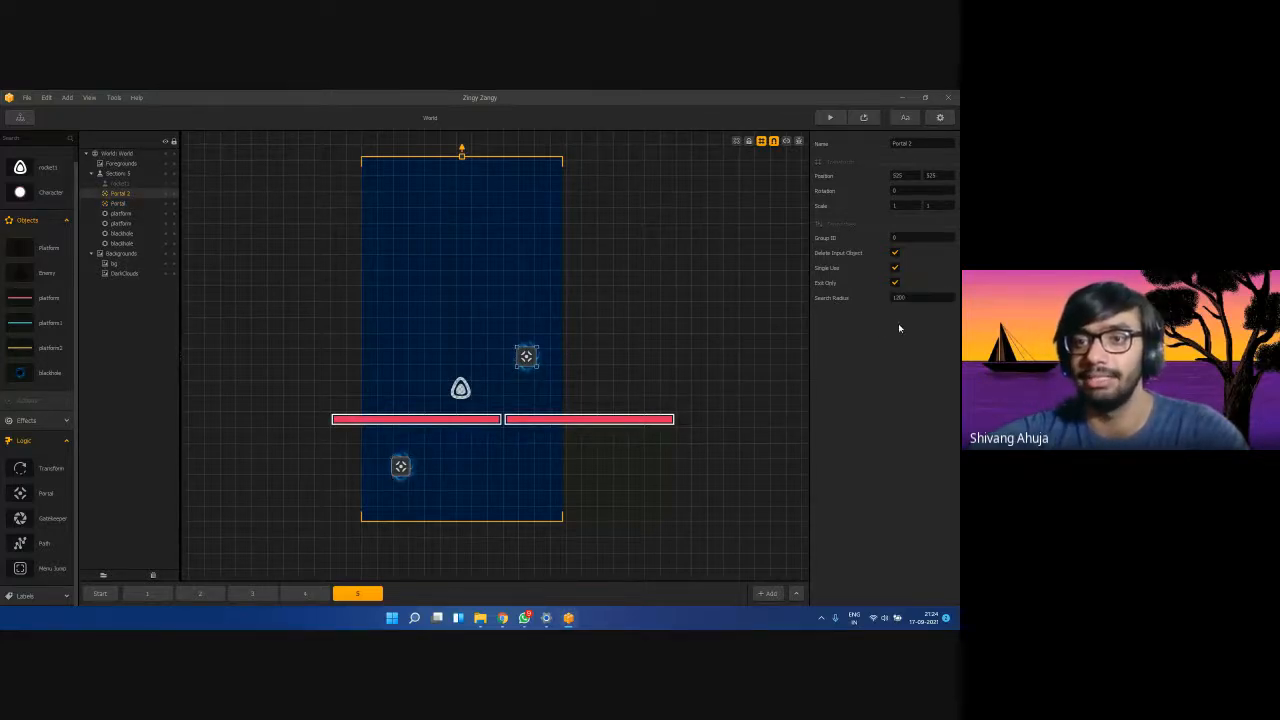
pyautogui.click(614, 363)
pyautogui.click(826, 122)
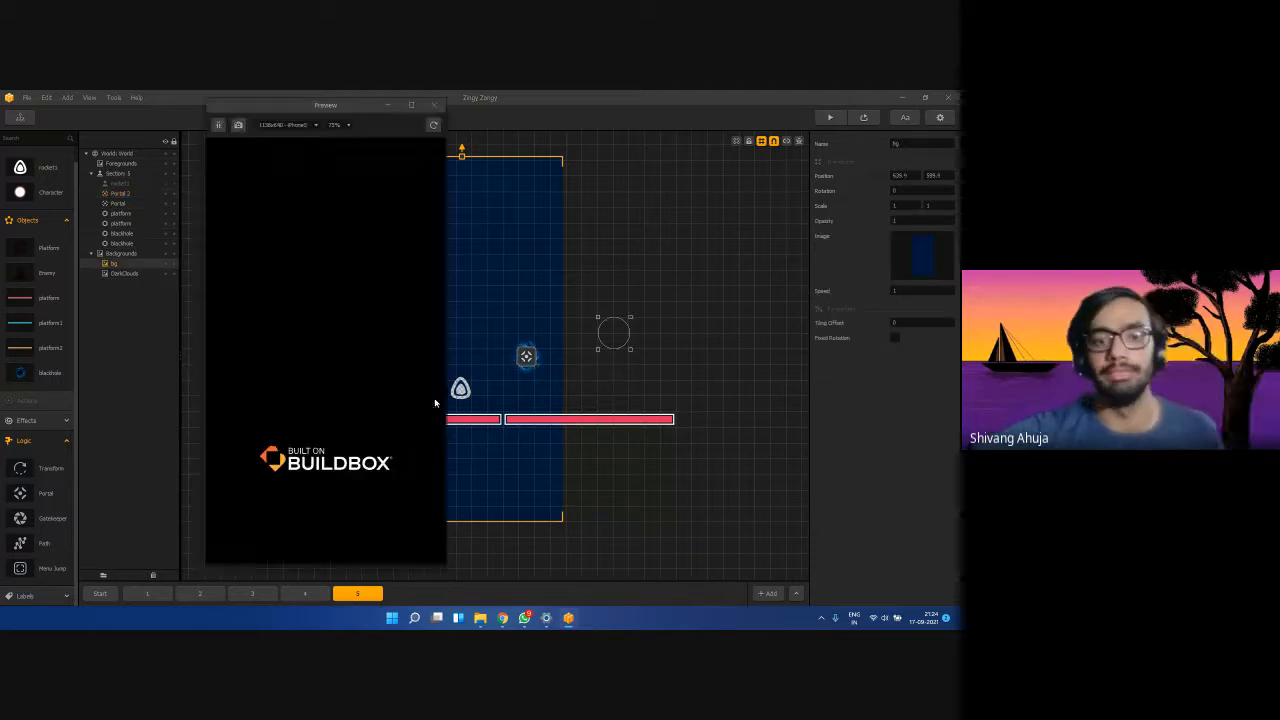
# Fly the rocket through section 5, pause the game, and close the preview.
pyautogui.moveTo(371, 438)
pyautogui.mouseDown()
pyautogui.moveTo(330, 430)
pyautogui.moveTo(376, 428)
pyautogui.moveTo(409, 449)
pyautogui.moveTo(317, 477)
pyautogui.moveTo(306, 526)
pyautogui.moveTo(300, 447)
pyautogui.moveTo(309, 431)
pyautogui.moveTo(351, 426)
pyautogui.moveTo(314, 423)
pyautogui.moveTo(311, 356)
pyautogui.moveTo(276, 391)
pyautogui.moveTo(312, 422)
pyautogui.moveTo(334, 417)
pyautogui.moveTo(271, 397)
pyautogui.moveTo(389, 371)
pyautogui.moveTo(300, 536)
pyautogui.mouseUp()
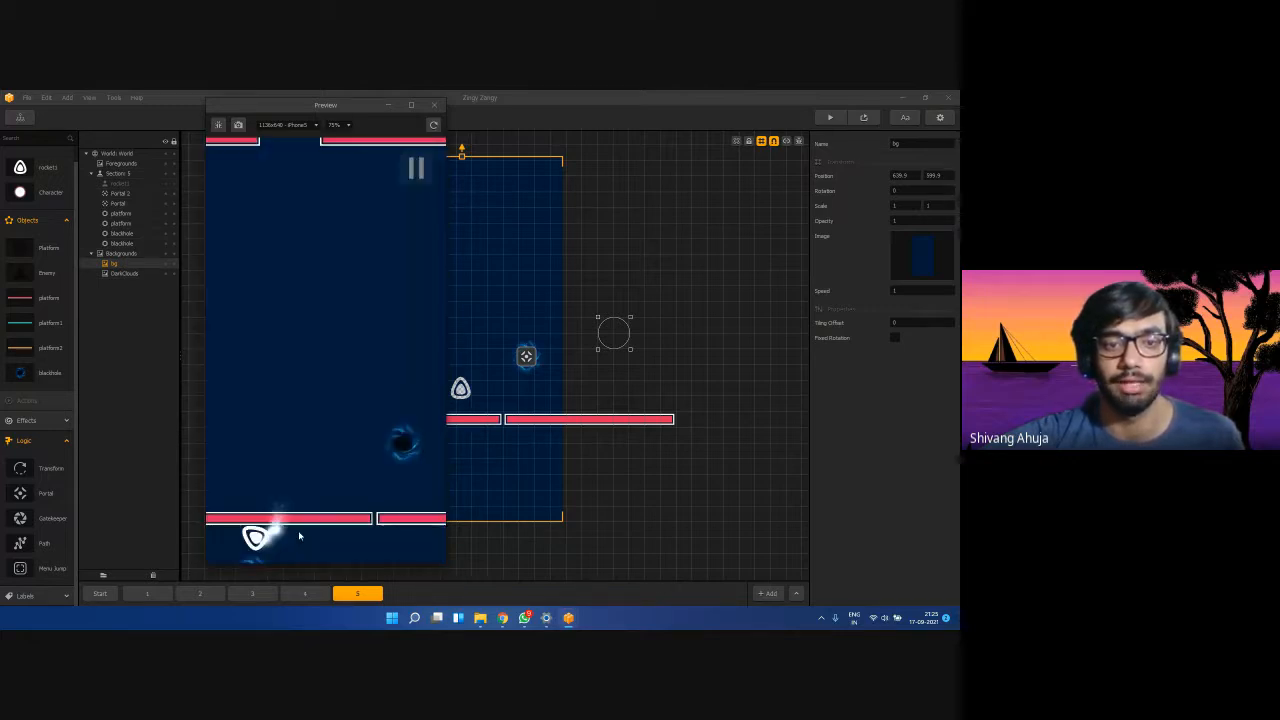
pyautogui.click(414, 166)
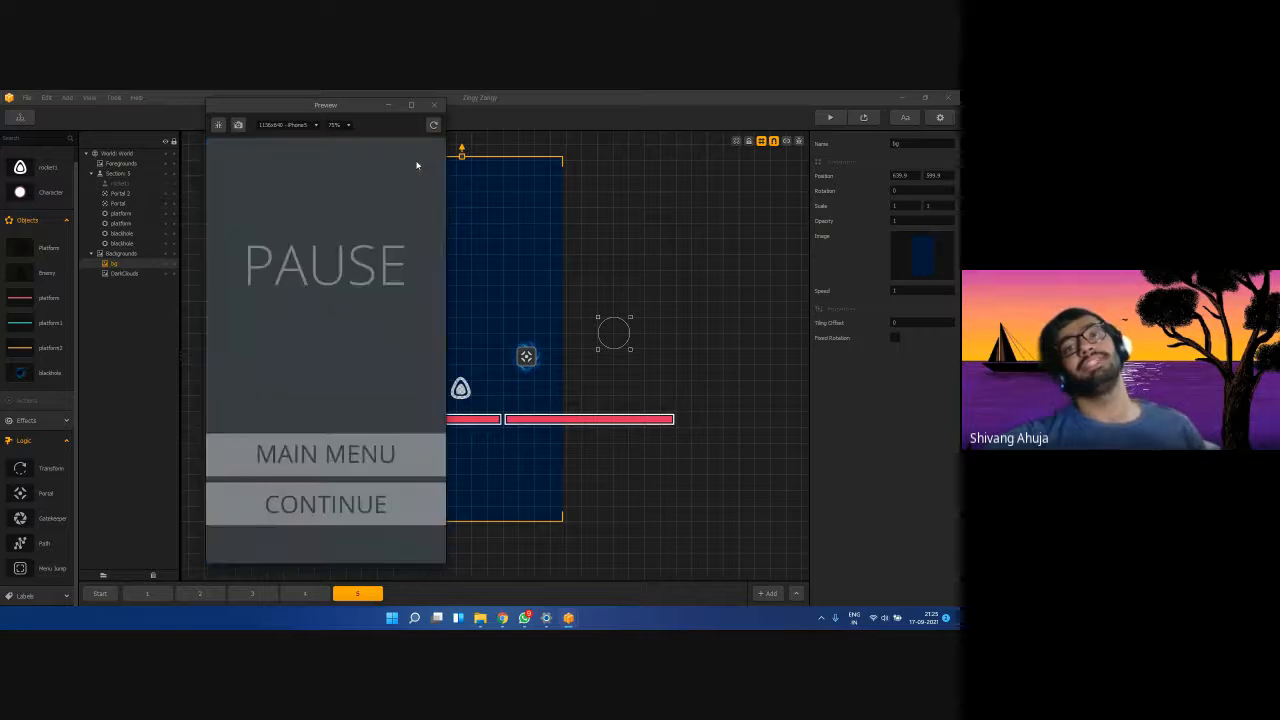
pyautogui.click(434, 104)
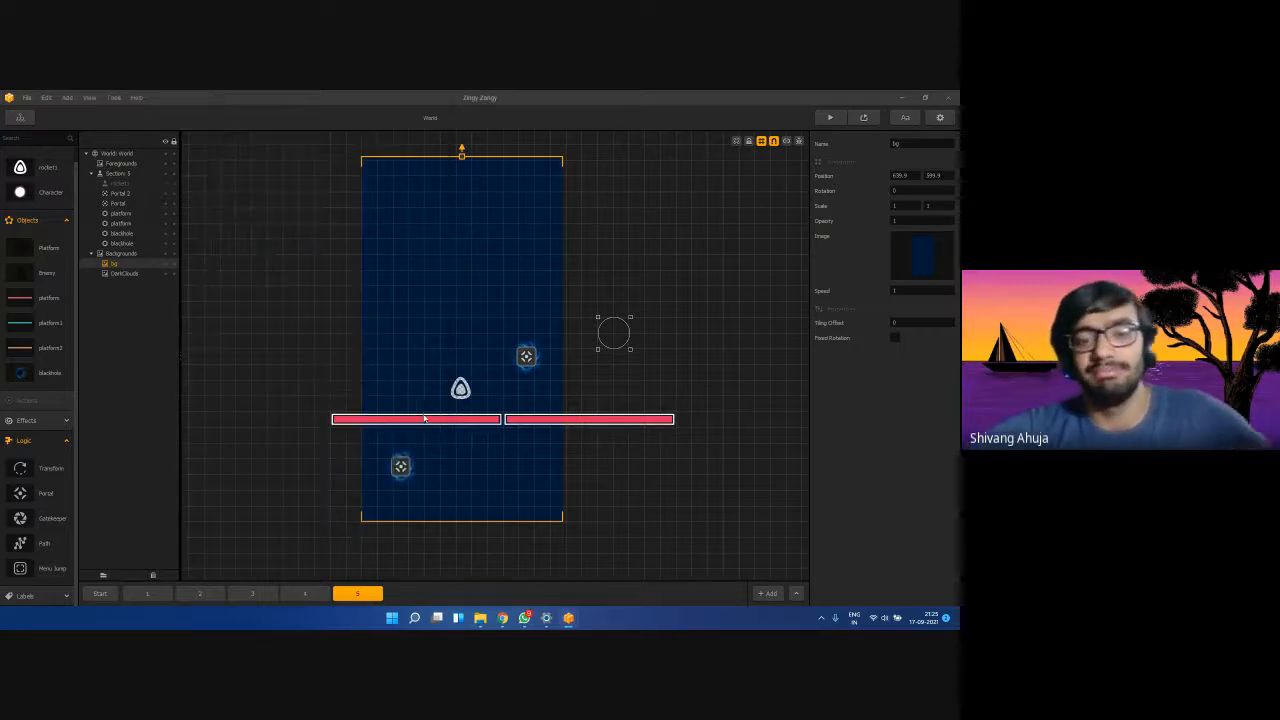
pyautogui.click(547, 419)
# Set both red platforms to Collide with Destroy Type Destroy Character.
pyautogui.keyDown('shift'); pyautogui.click(547, 420); pyautogui.keyUp('shift')
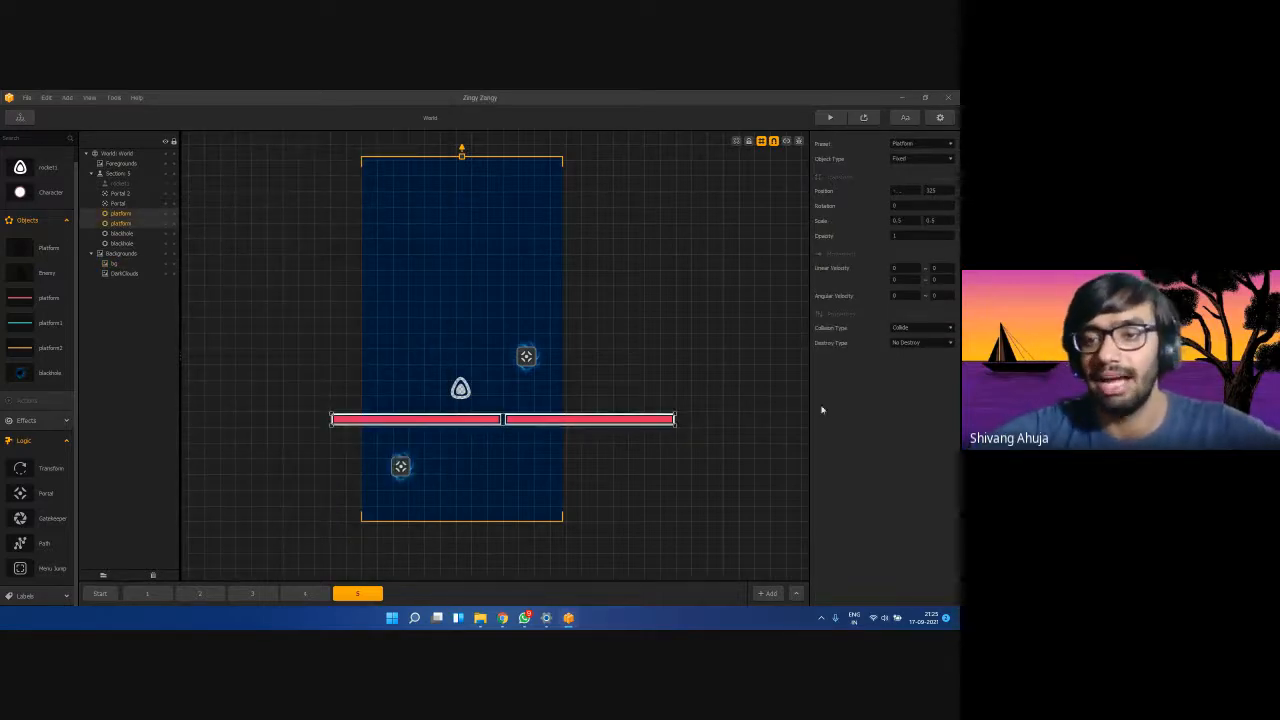
pyautogui.click(902, 329)
pyautogui.click(907, 348)
pyautogui.click(925, 343)
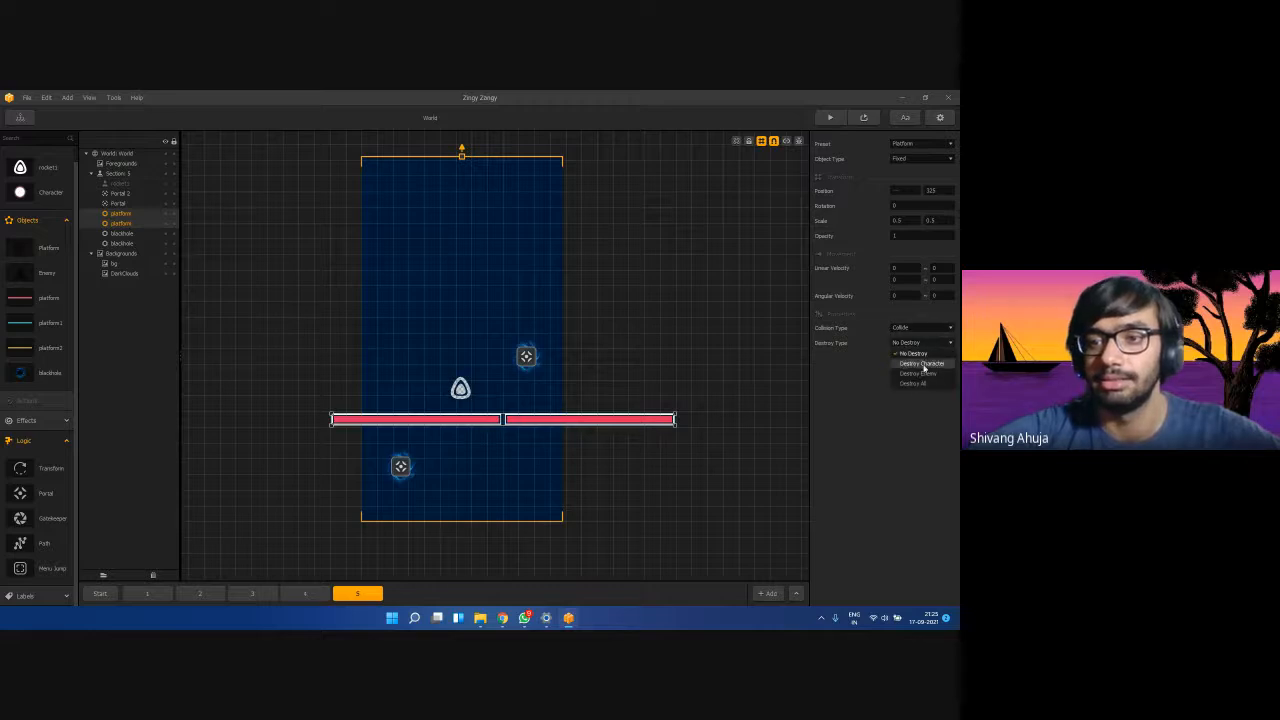
pyautogui.click(925, 366)
pyautogui.click(467, 467)
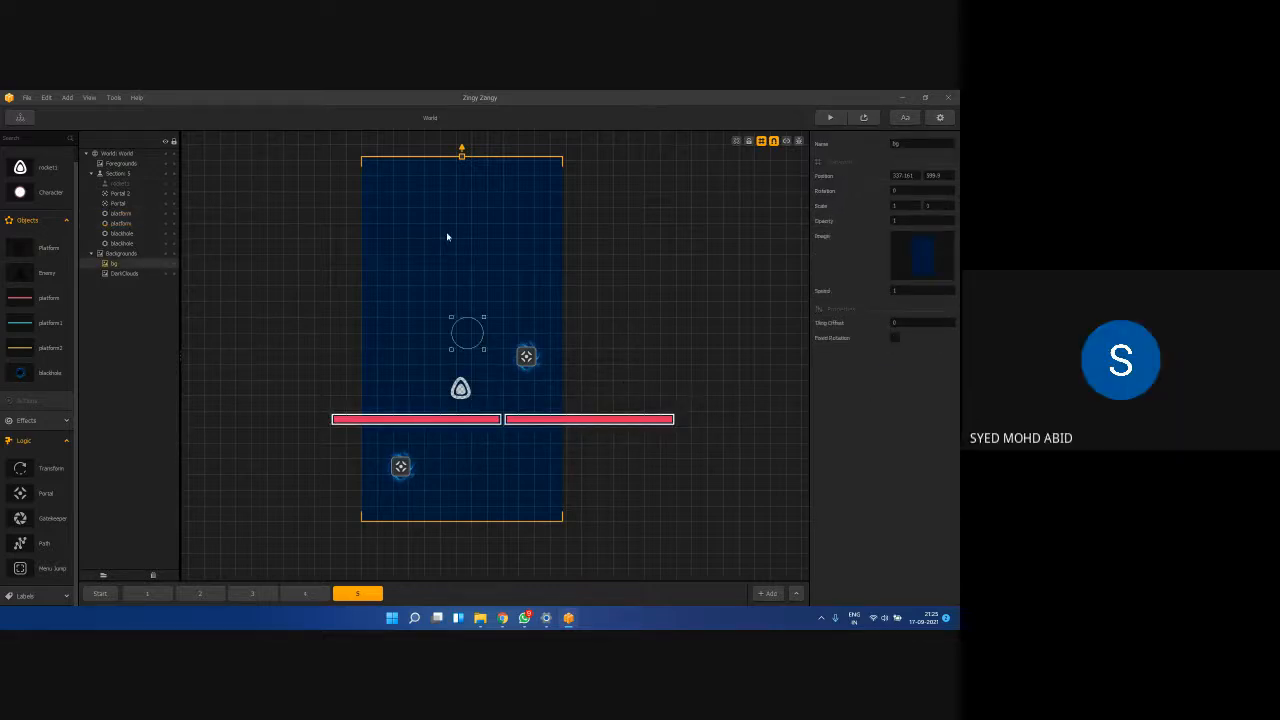
# Lower the background's top edge, then briefly check the Meet window and return.
pyautogui.moveTo(462, 155); pyautogui.dragTo(462, 204)
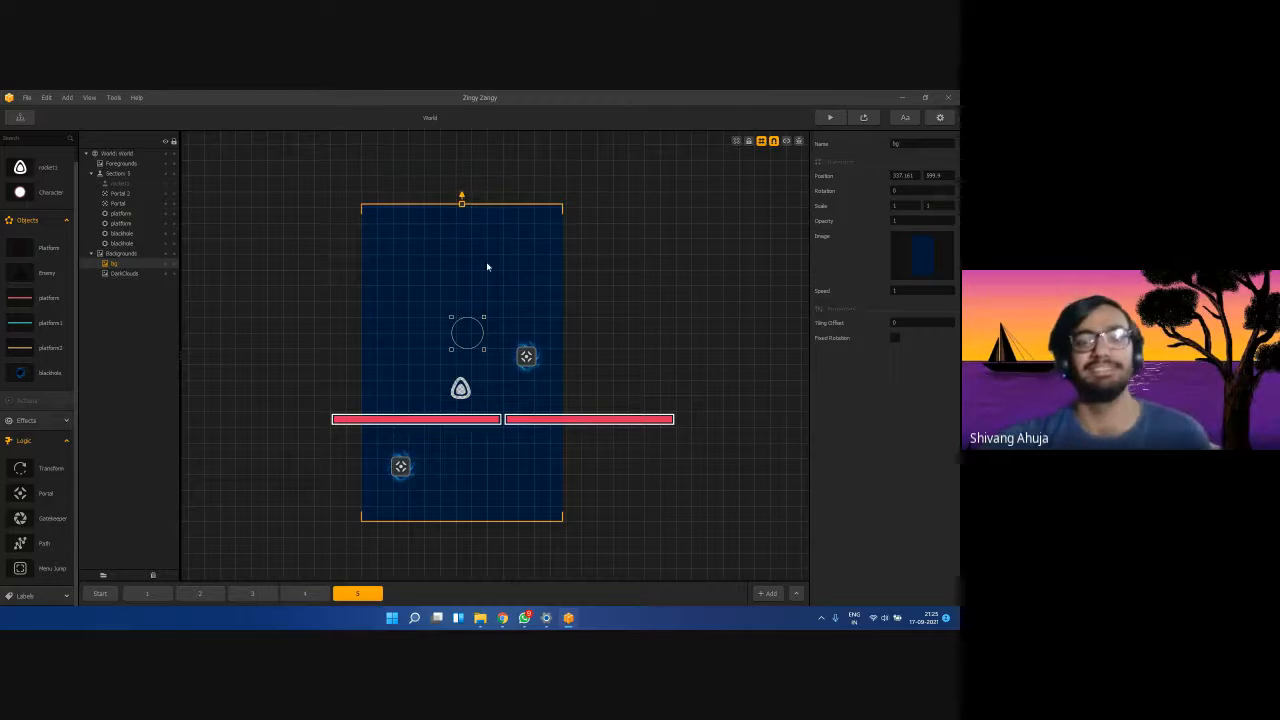
pyautogui.click(402, 468)
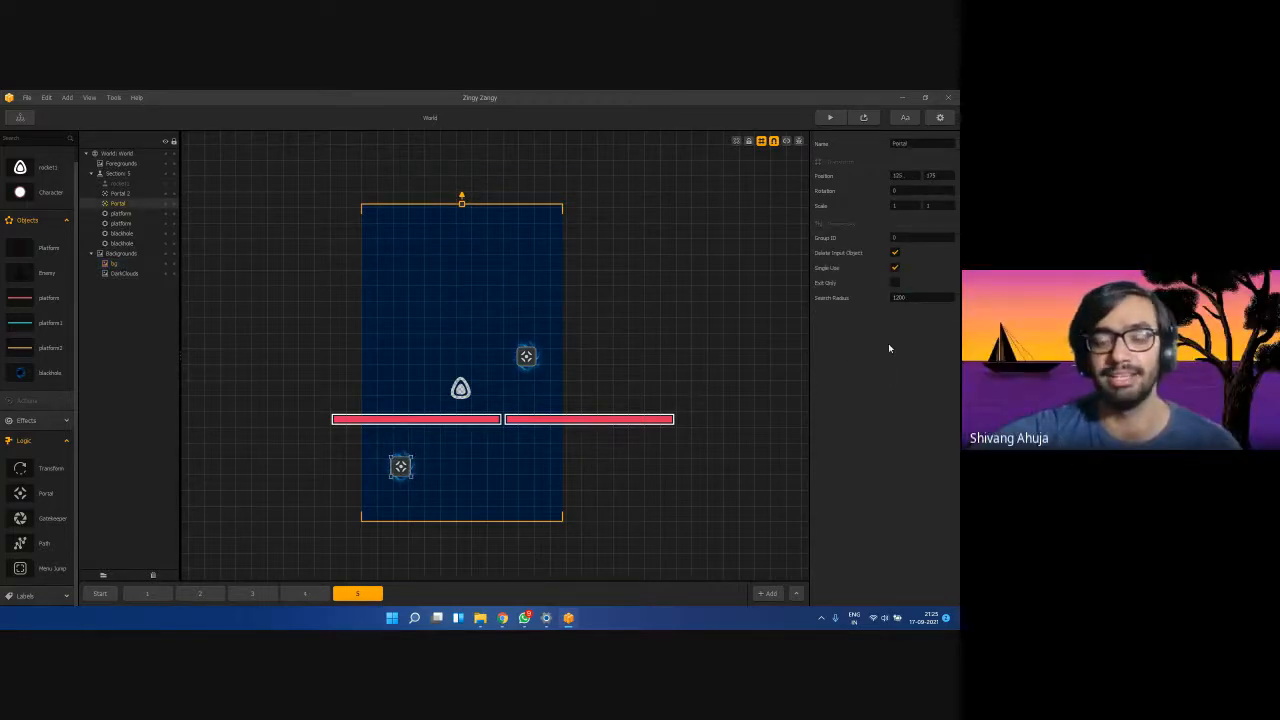
pyautogui.moveTo(505, 619)
pyautogui.click(443, 562)
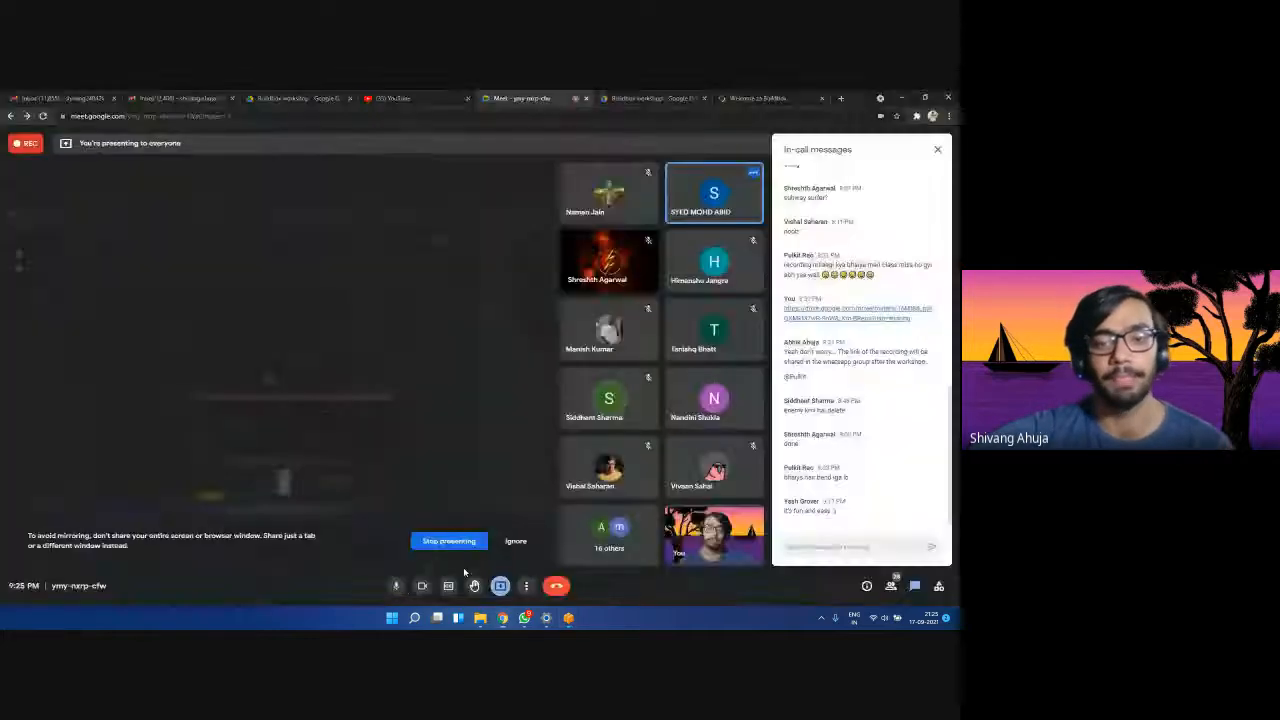
pyautogui.click(903, 97)
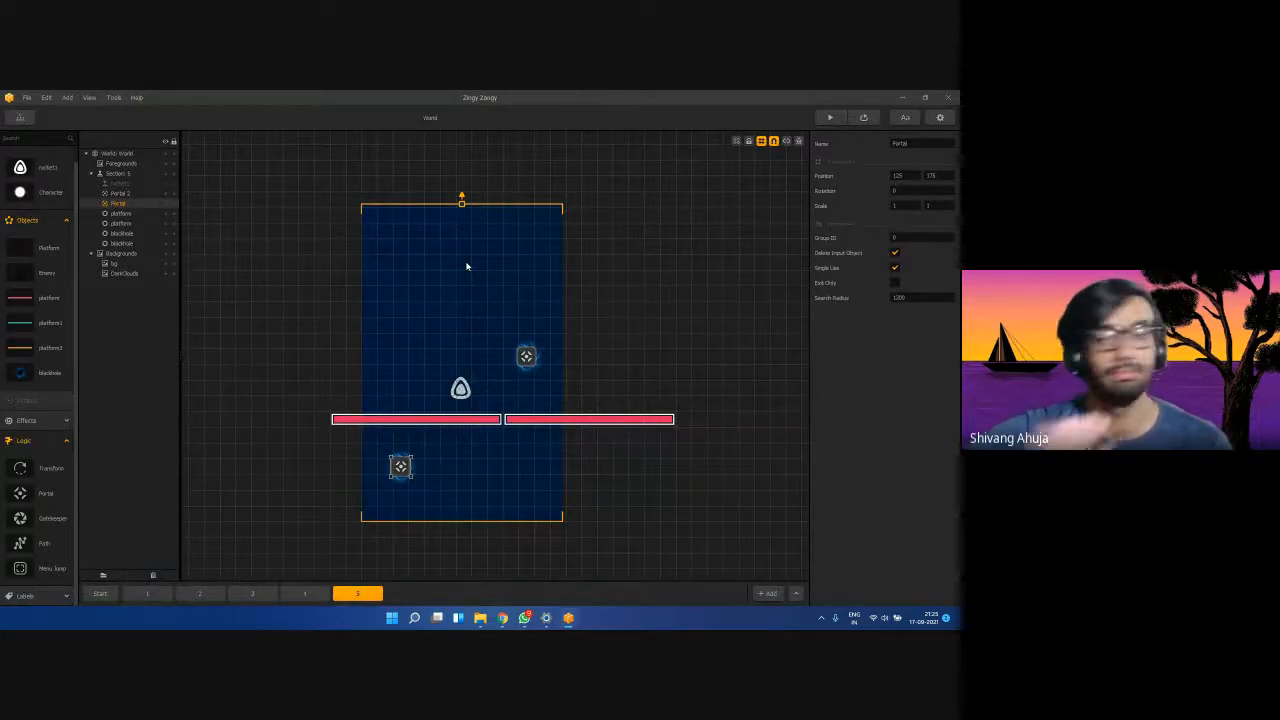
# View section 1's platform layout, then return to section 5.
pyautogui.click(489, 300)
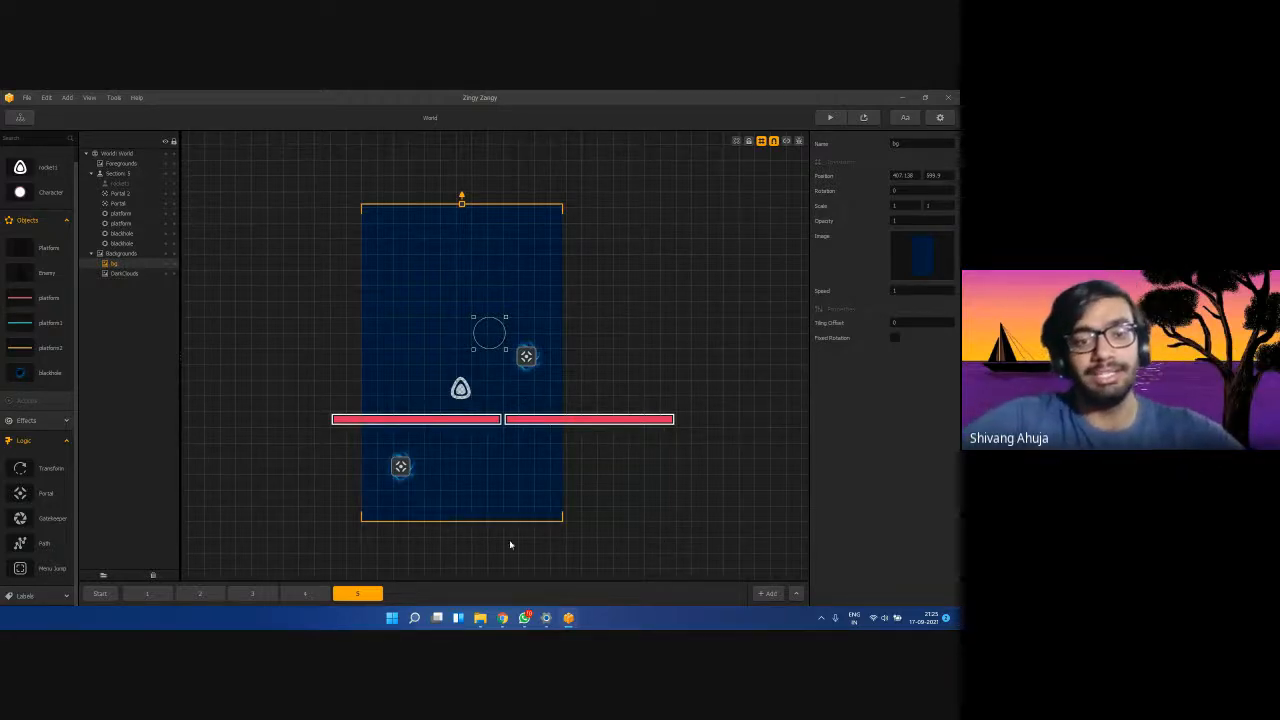
pyautogui.click(147, 593)
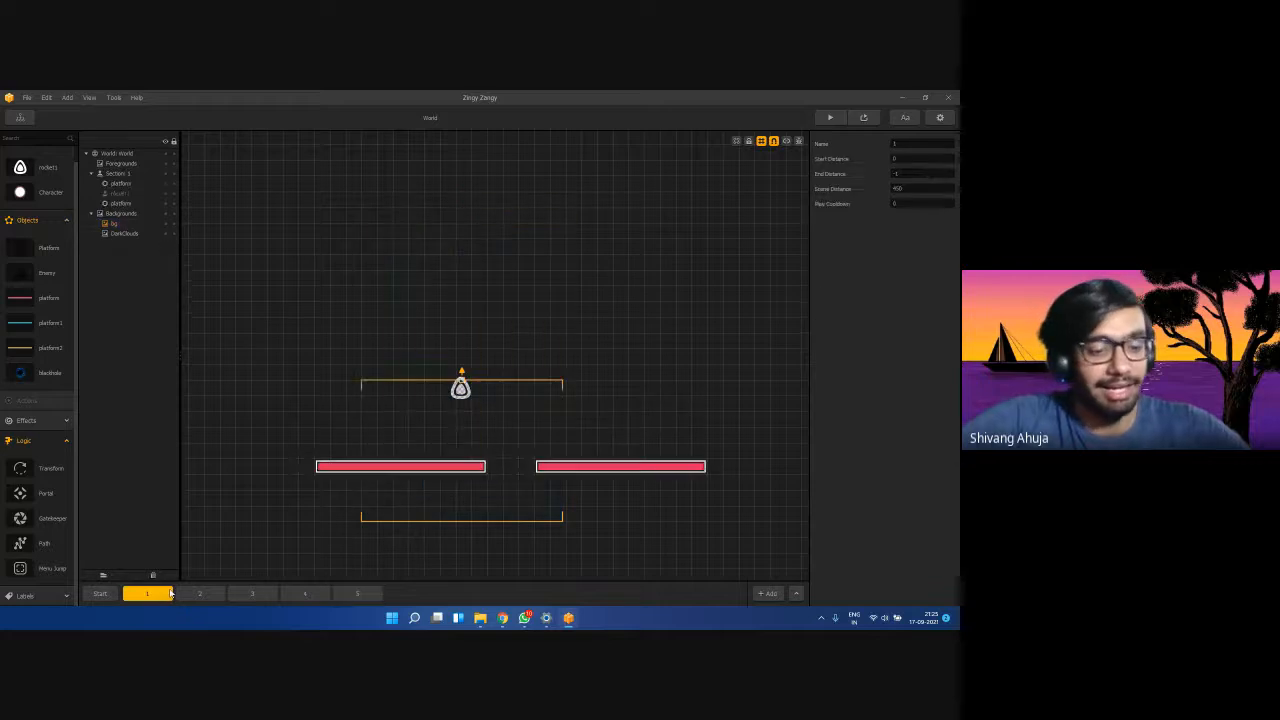
pyautogui.click(410, 468)
pyautogui.click(563, 471)
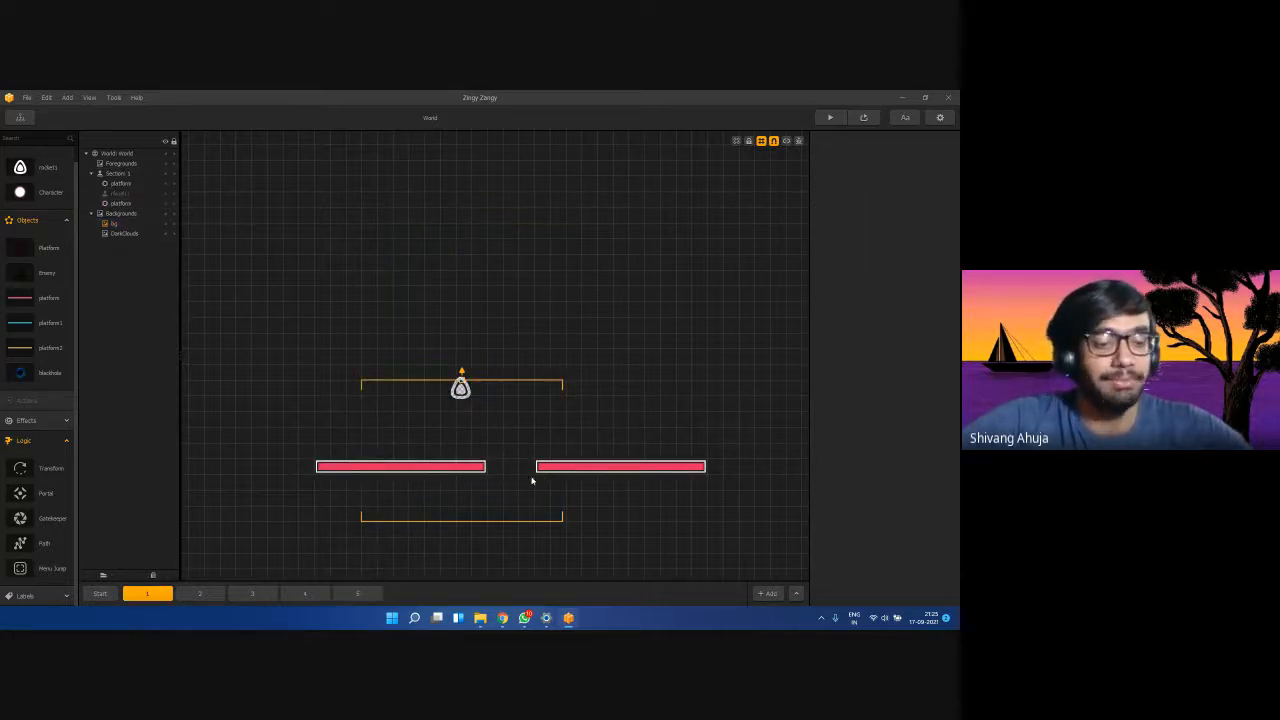
pyautogui.click(357, 593)
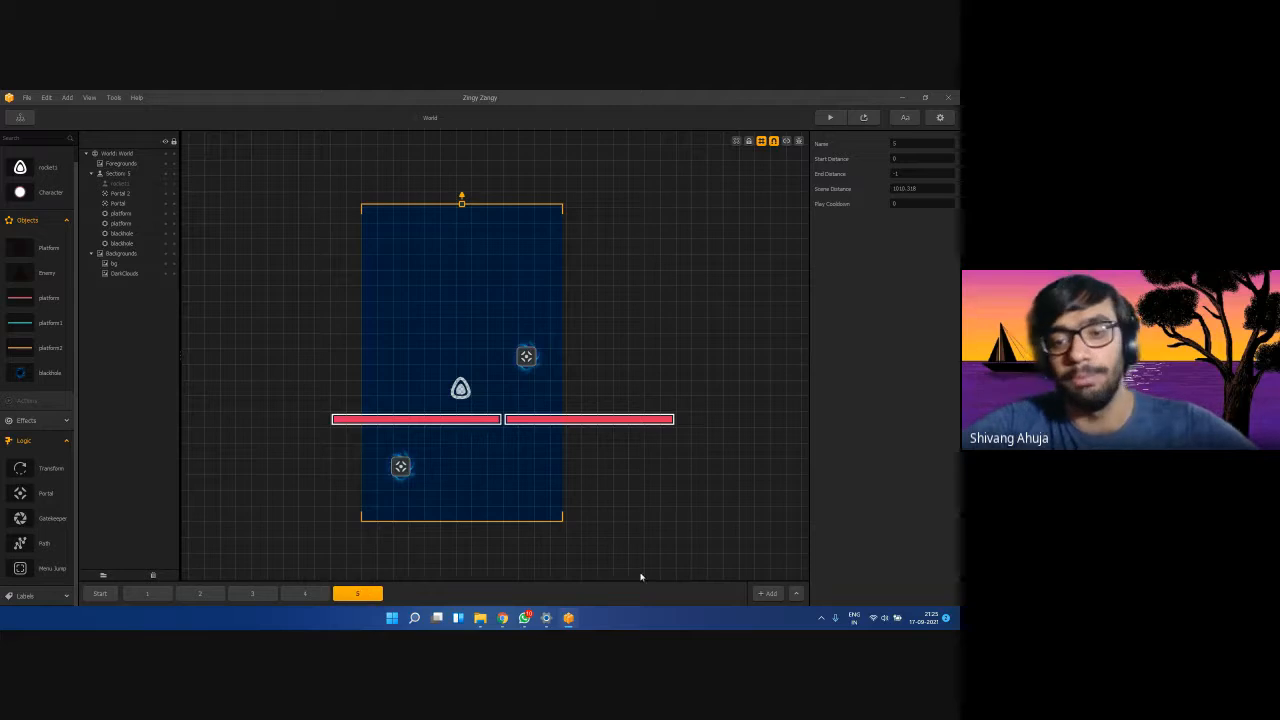
# Add and delete a trial section 6, then drag section 1 to the end to copy it.
pyautogui.click(764, 593)
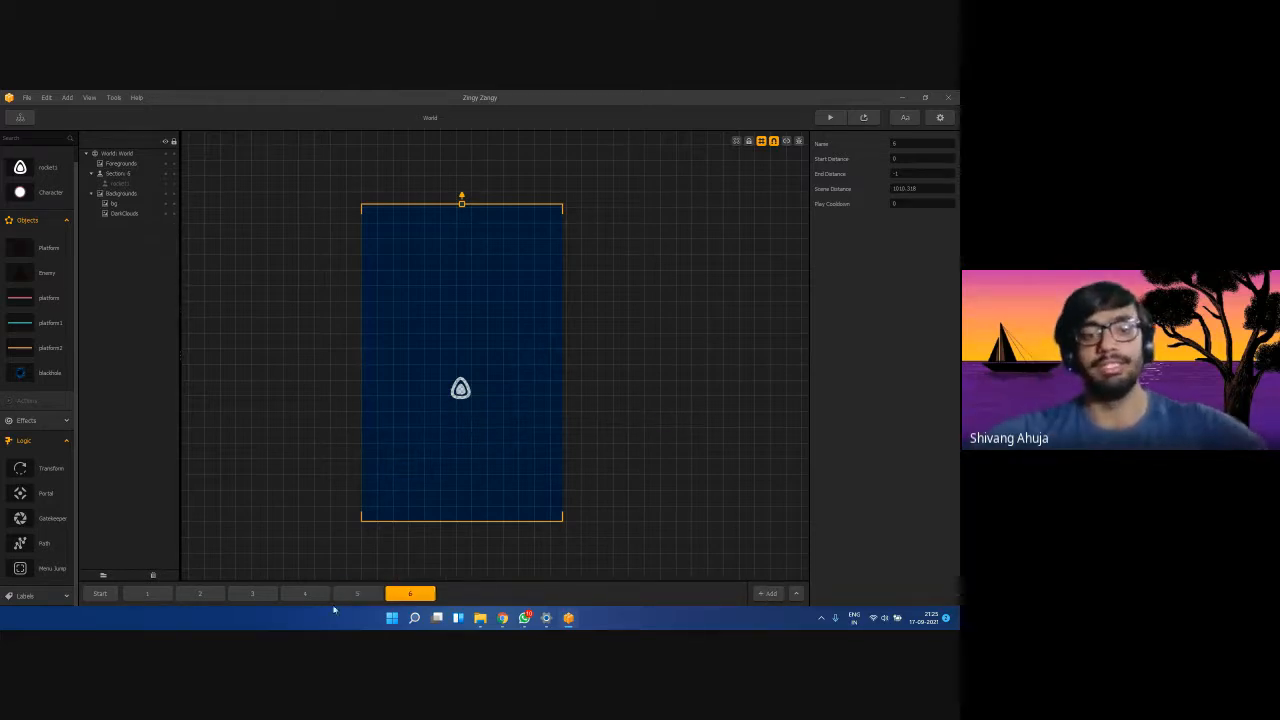
pyautogui.click(398, 598)
pyautogui.click(450, 340)
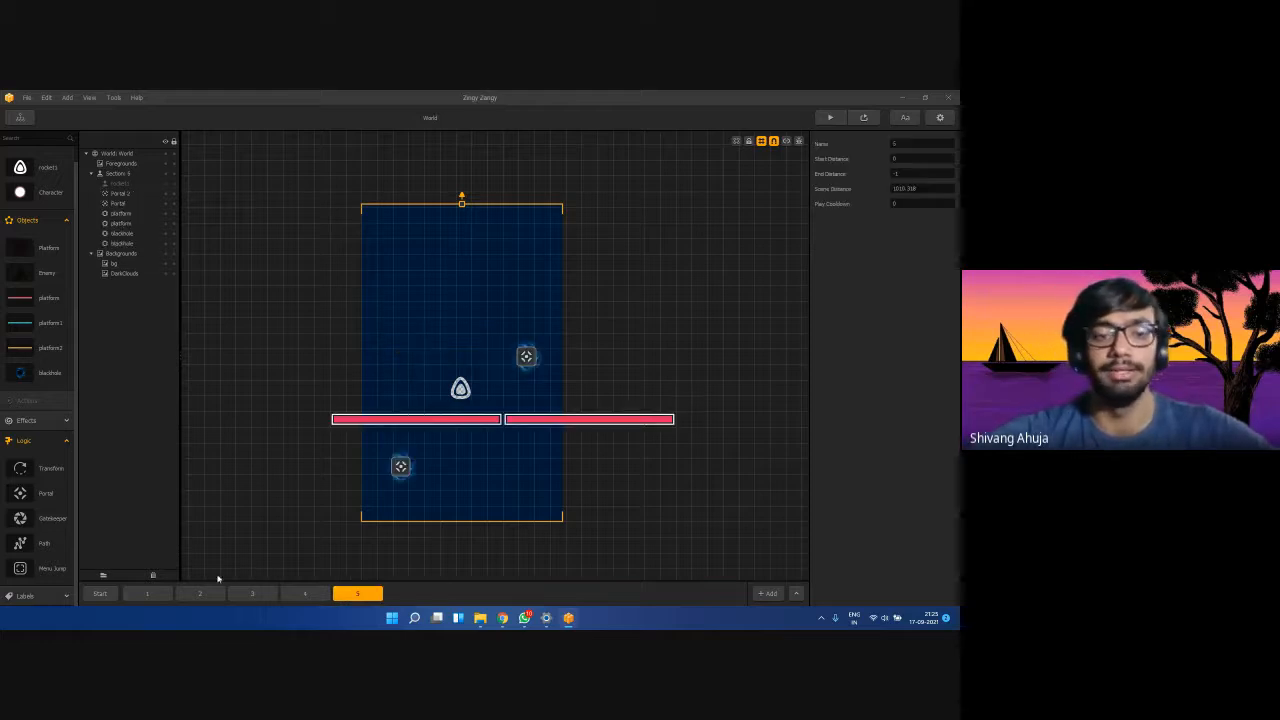
pyautogui.click(150, 596)
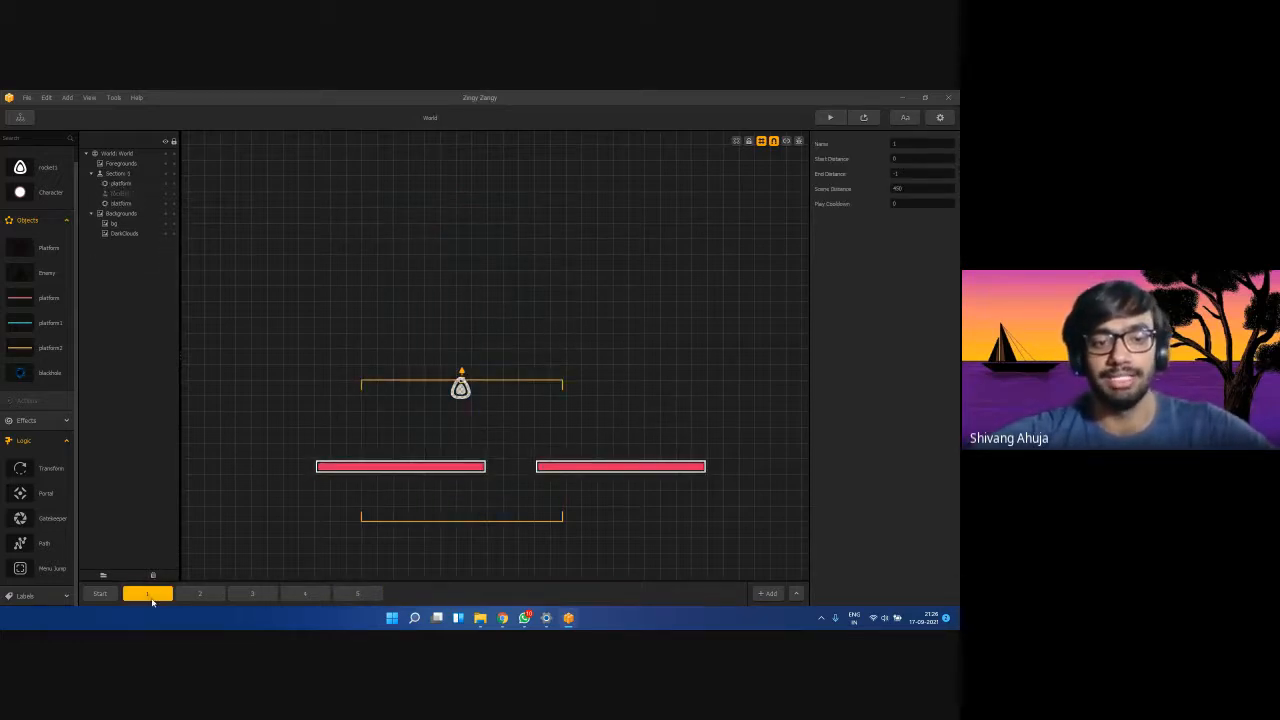
pyautogui.moveTo(152, 601); pyautogui.dragTo(457, 598)
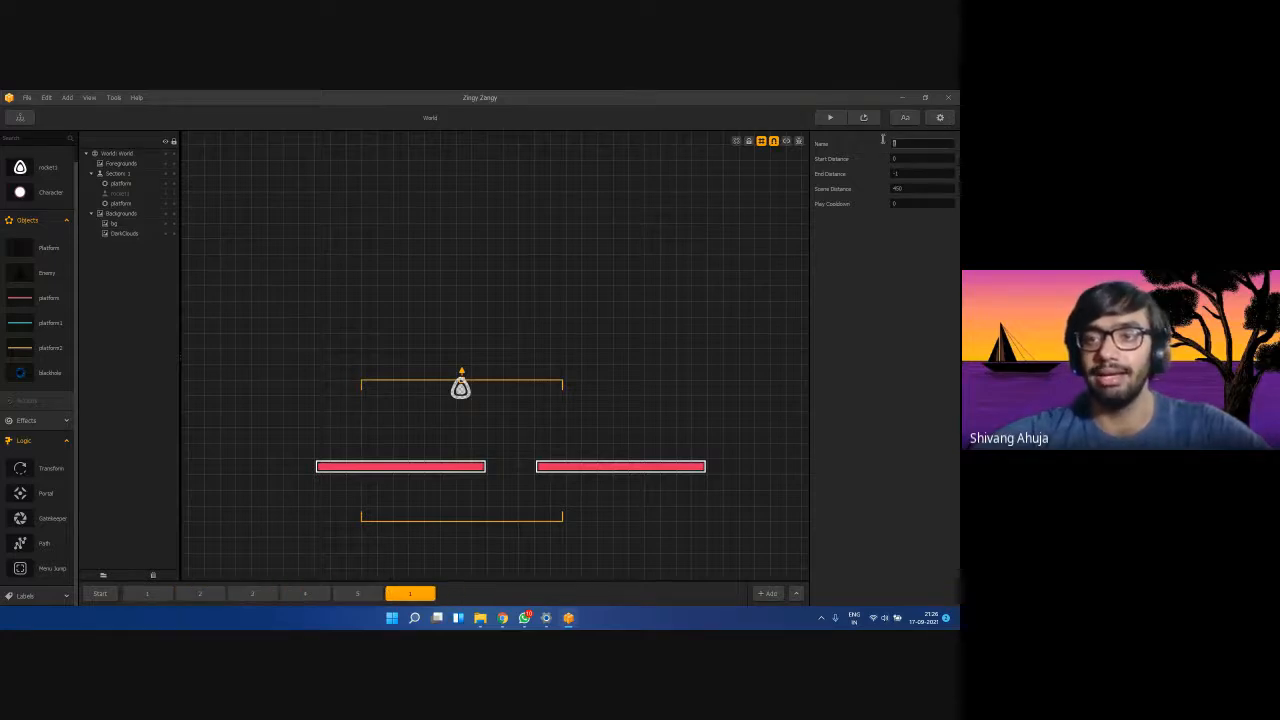
# Name the copied section '6' and check both red platforms' properties.
pyautogui.write('6')
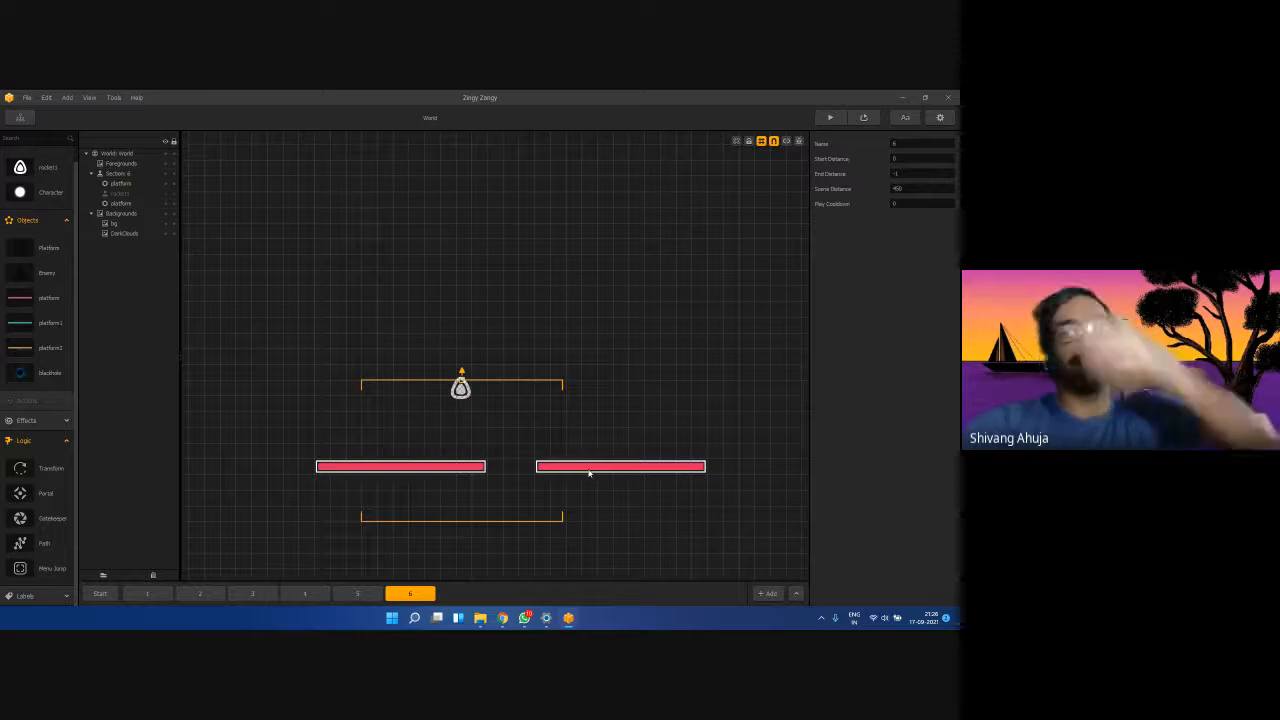
pyautogui.click(474, 471)
pyautogui.click(549, 468)
pyautogui.click(466, 467)
pyautogui.click(557, 468)
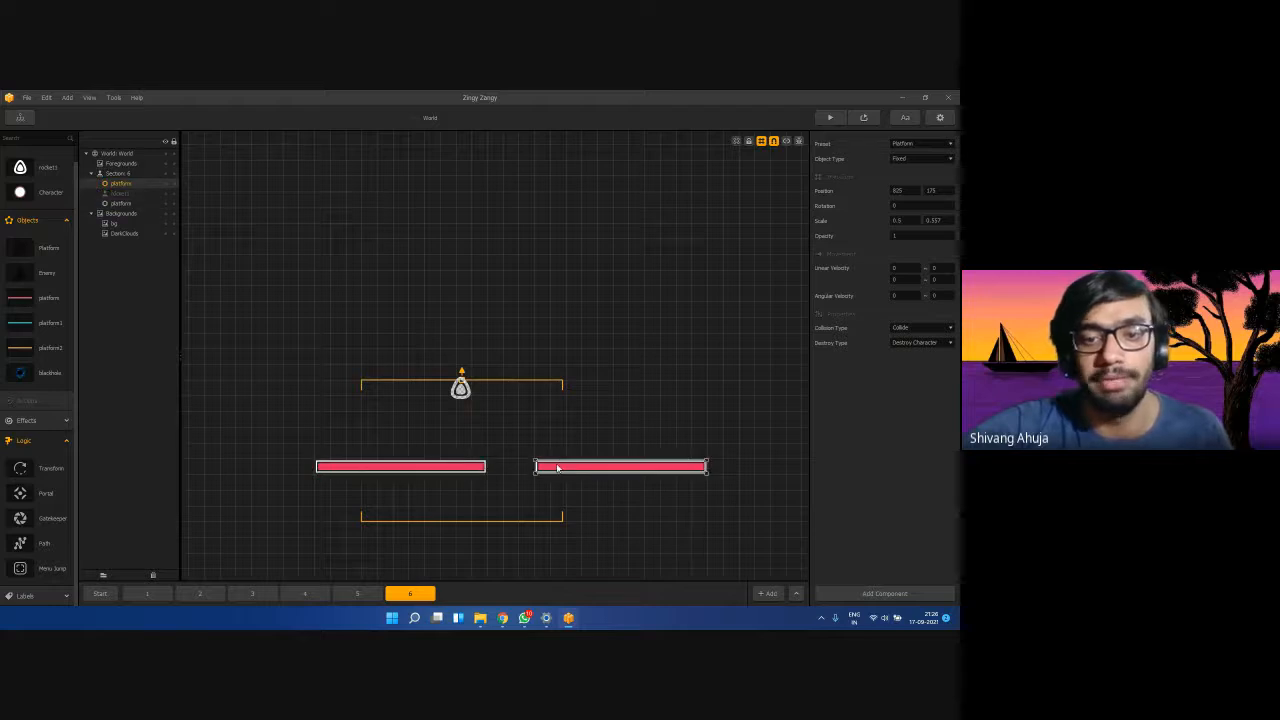
pyautogui.click(482, 466)
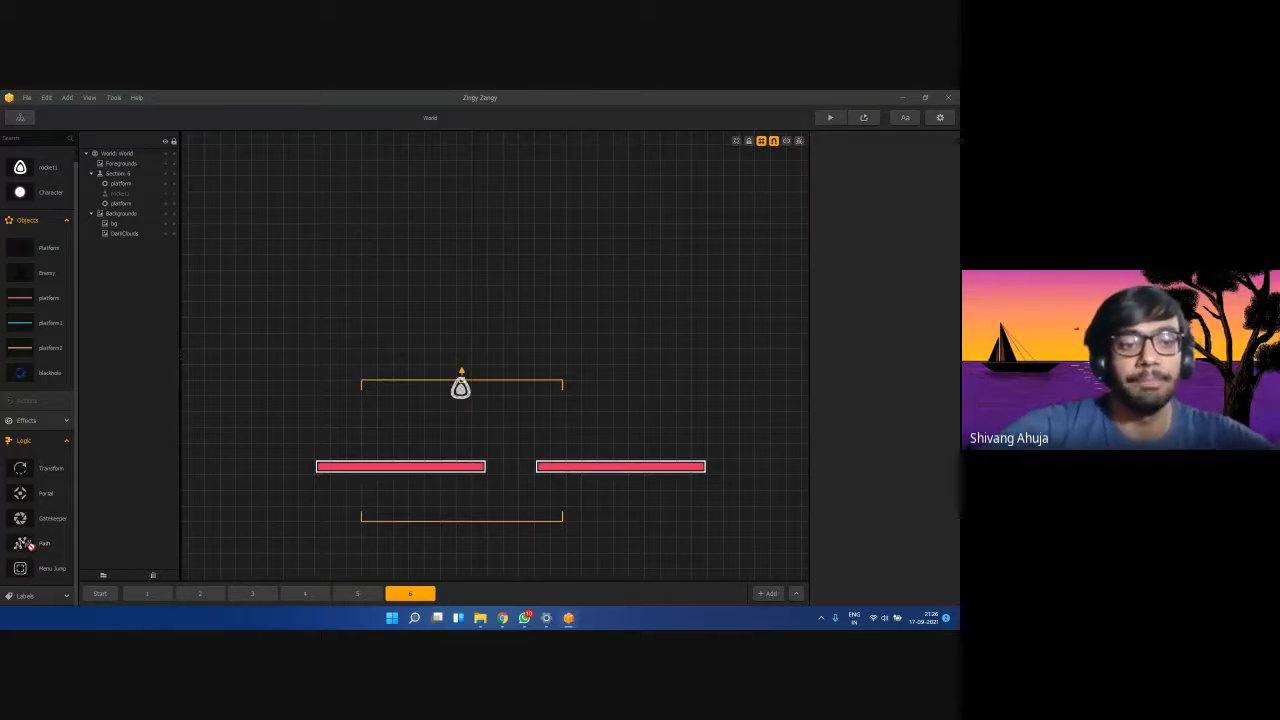
pyautogui.moveTo(18, 544); pyautogui.dragTo(285, 467)
pyautogui.moveTo(401, 456)
pyautogui.mouseDown()
pyautogui.moveTo(424, 468)
pyautogui.moveTo(400, 467)
pyautogui.mouseUp()
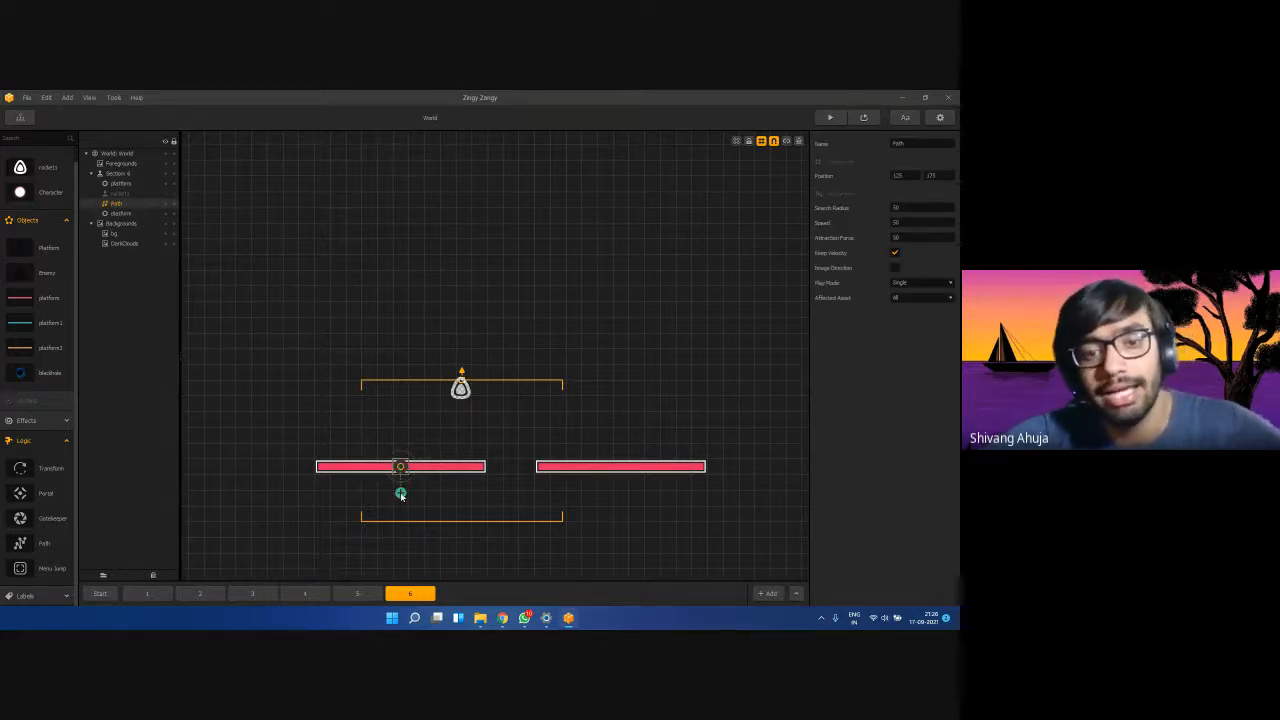
pyautogui.moveTo(401, 496); pyautogui.dragTo(301, 470)
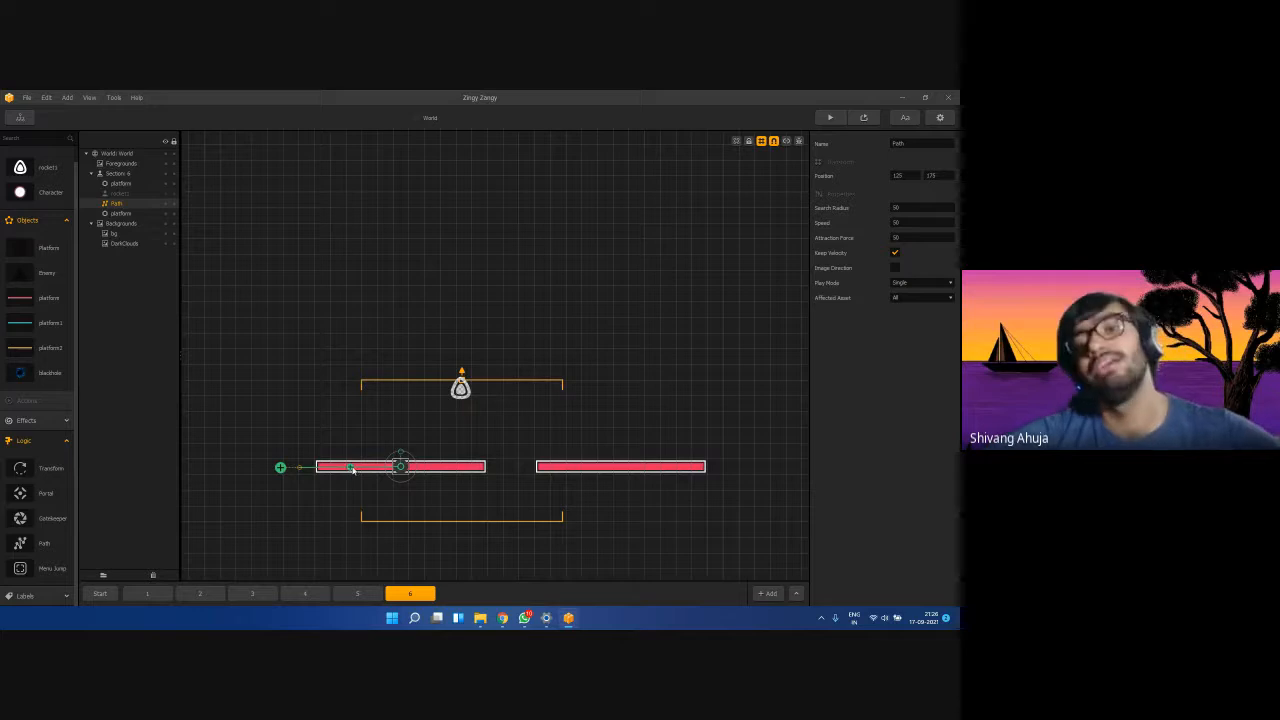
pyautogui.click(457, 470)
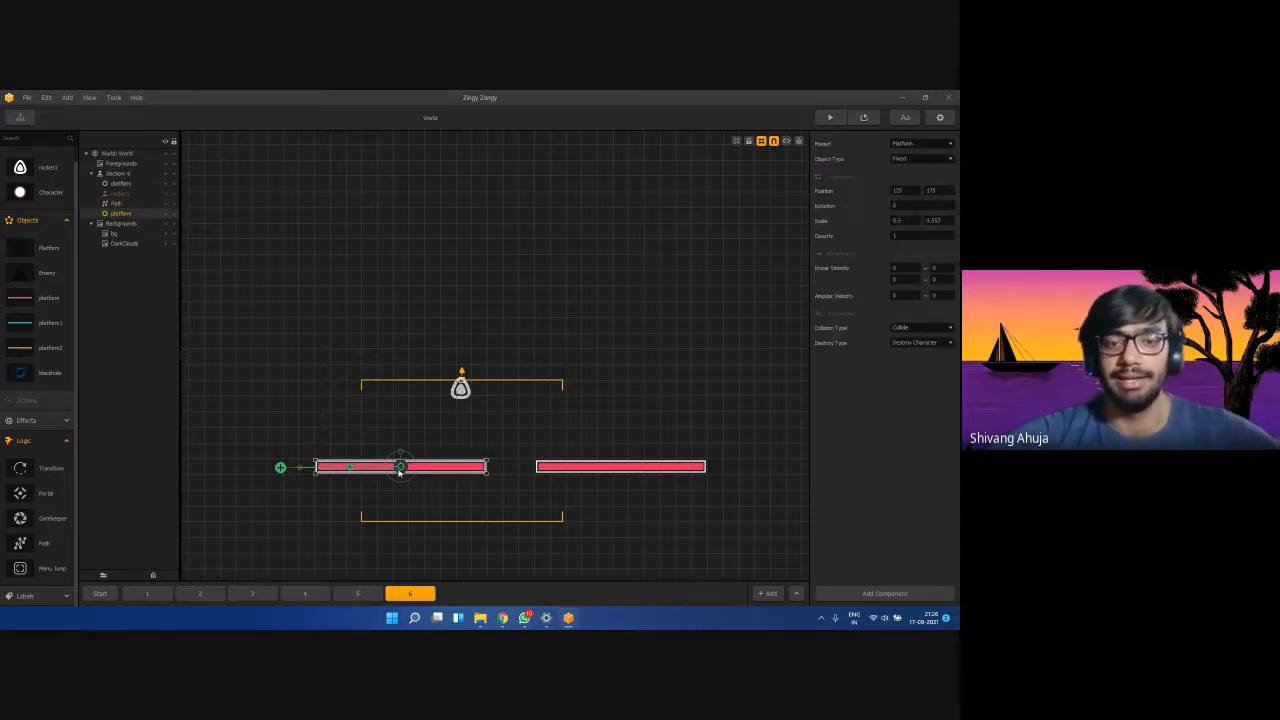
pyautogui.click(114, 204)
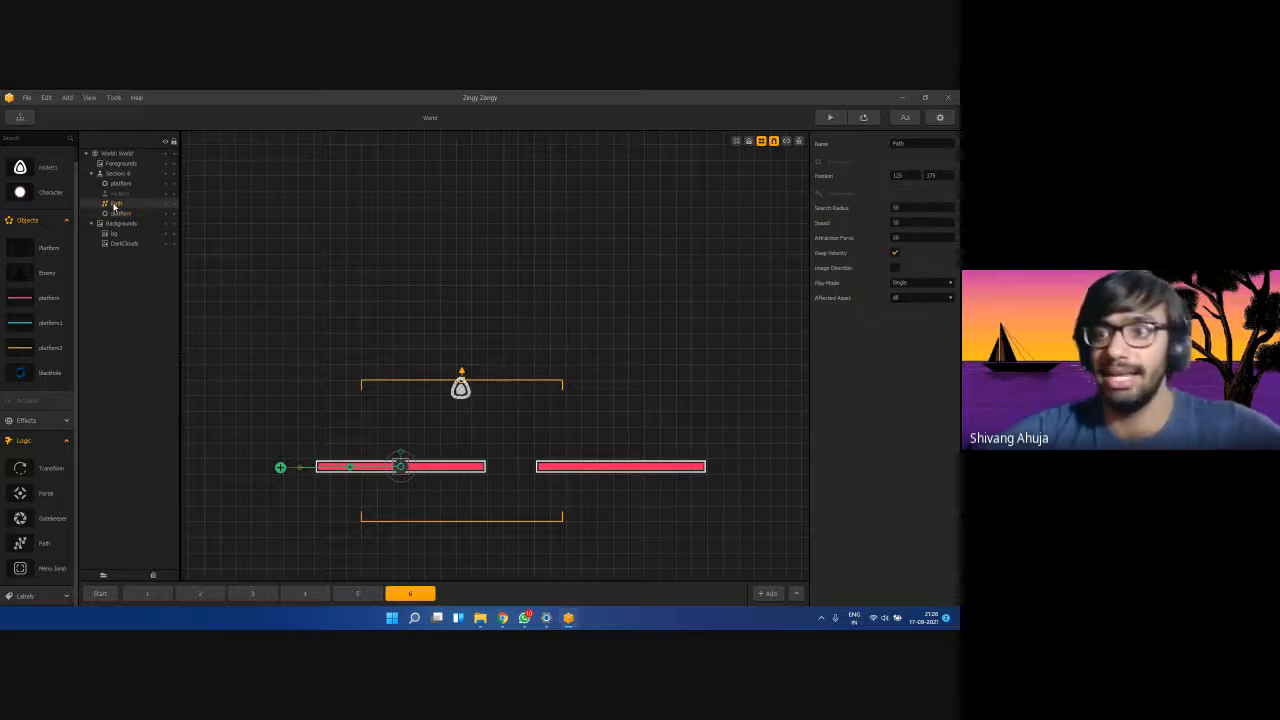
pyautogui.click(918, 237)
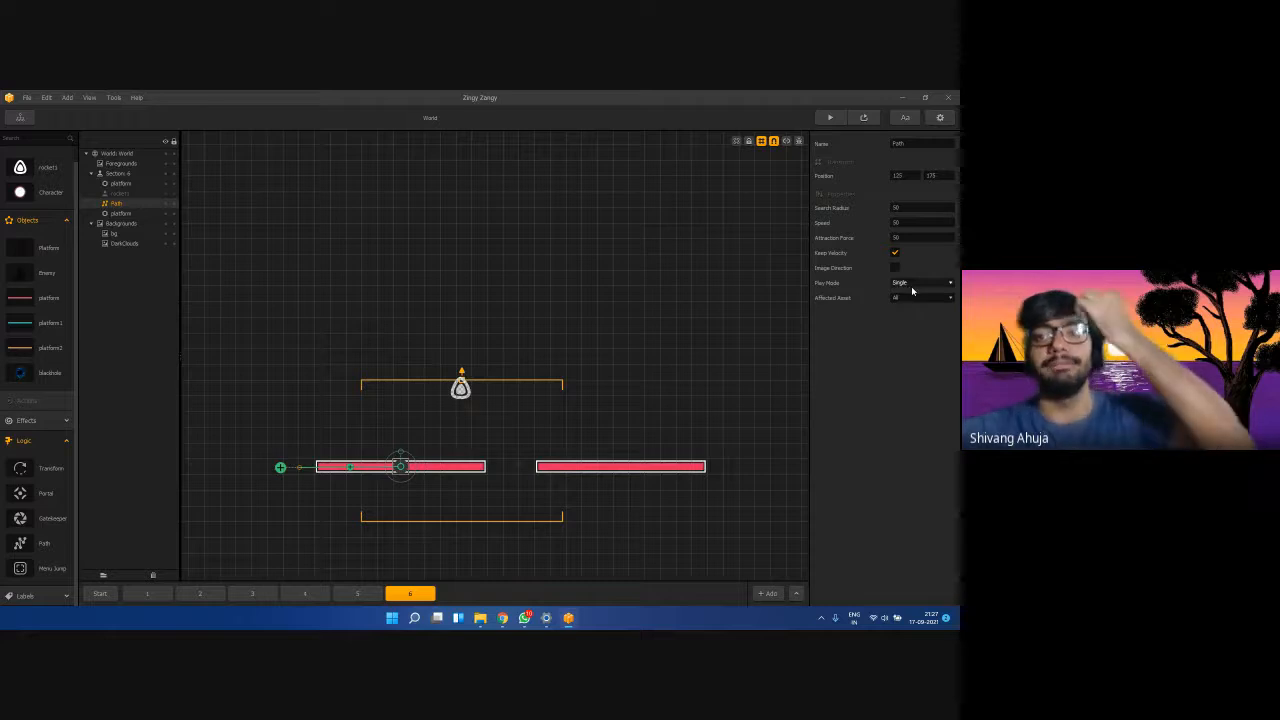
# Set the Path's Play Mode to Ping Pong, affecting only the platform asset.
pyautogui.click(912, 286)
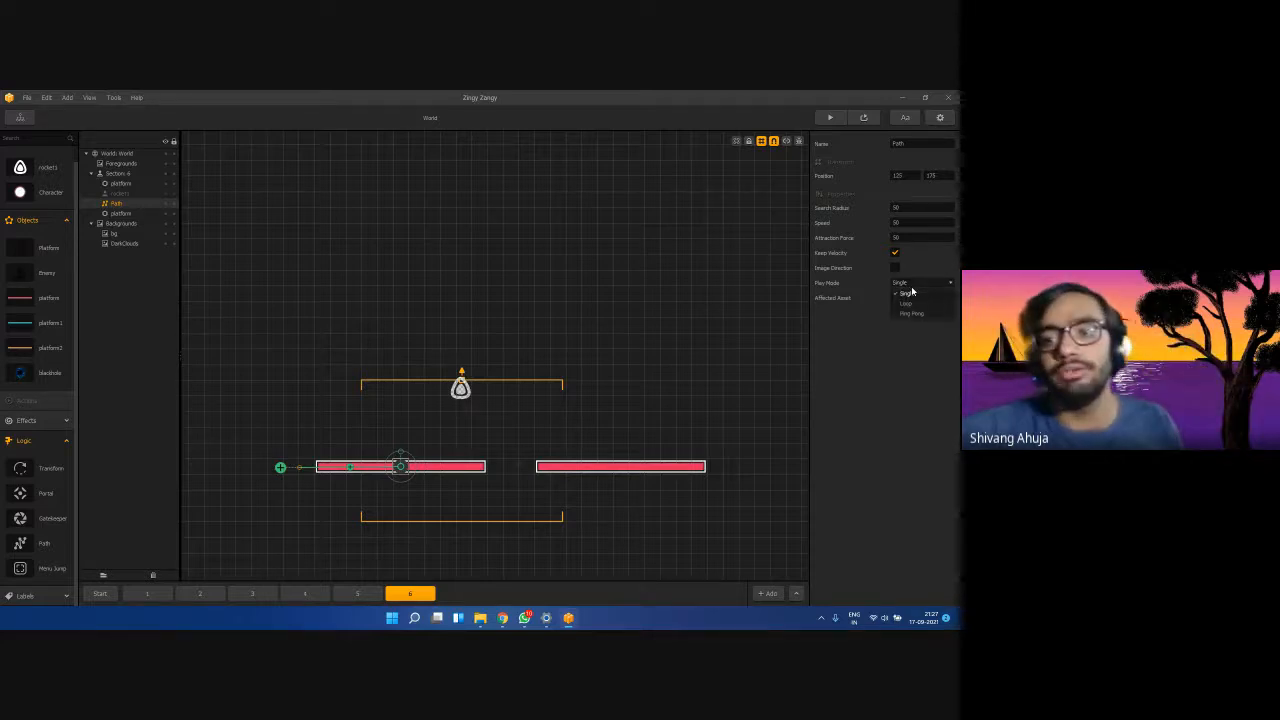
pyautogui.click(912, 314)
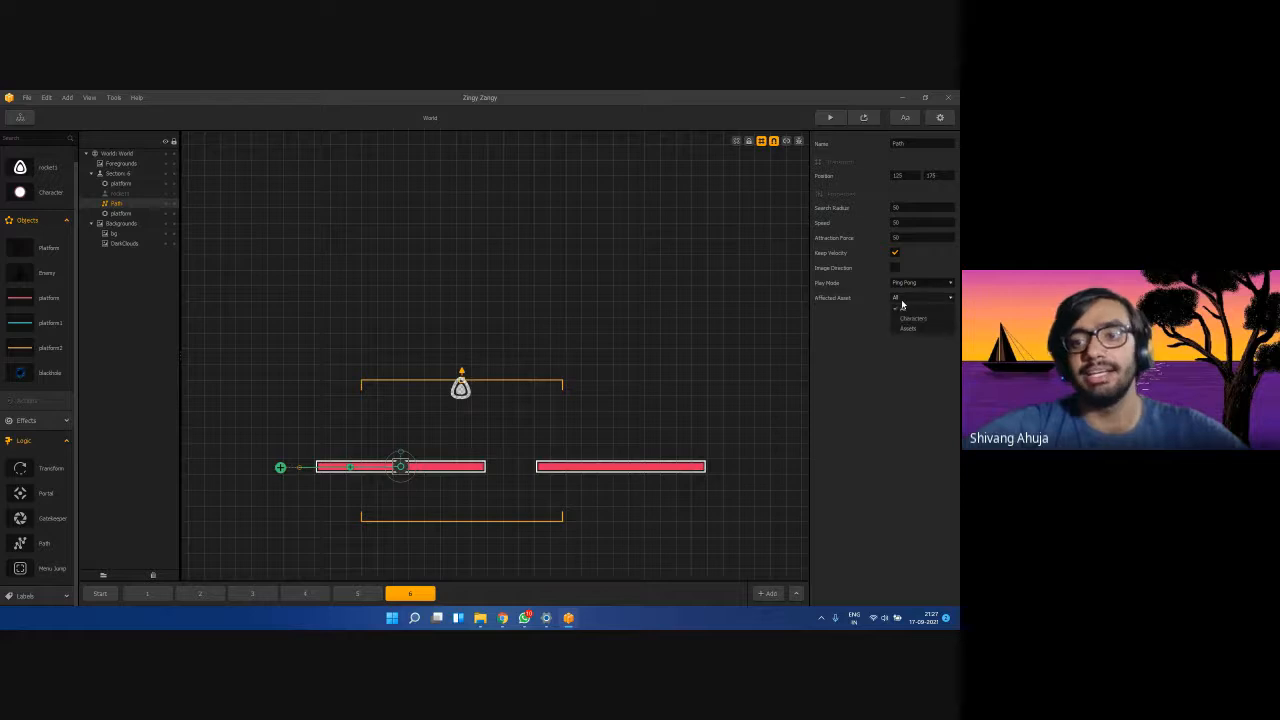
pyautogui.click(920, 329)
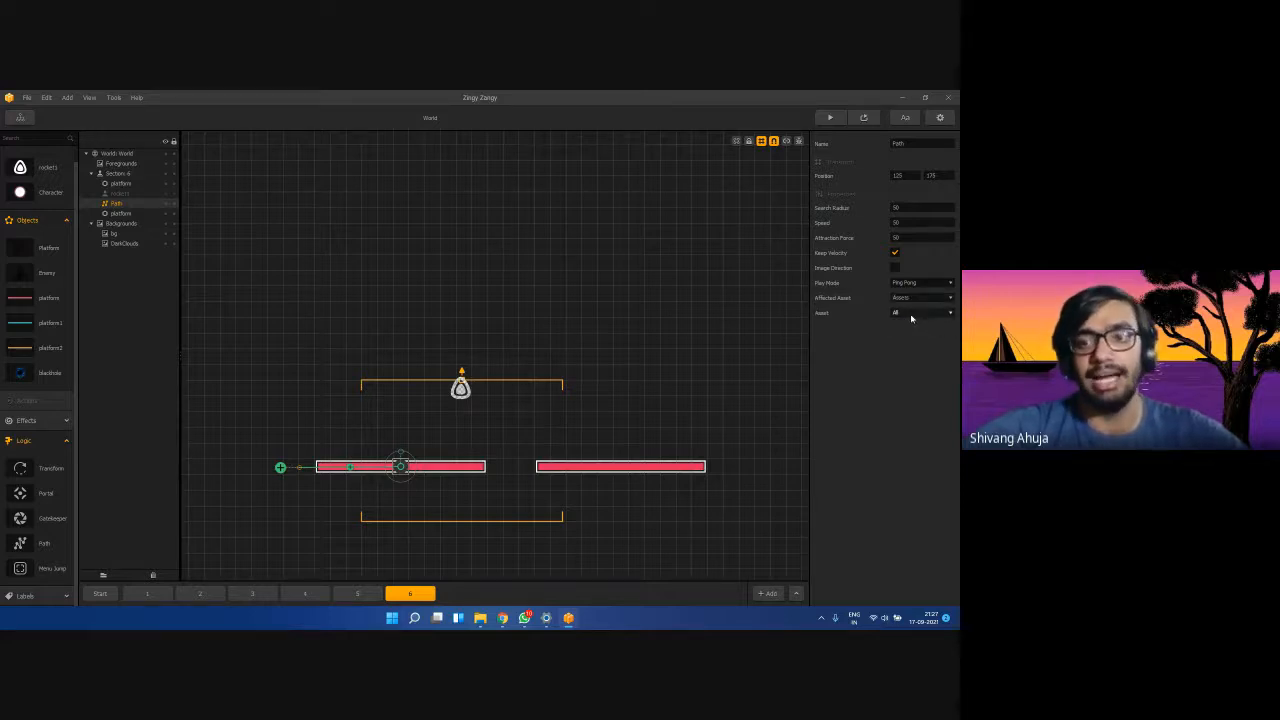
pyautogui.click(915, 315)
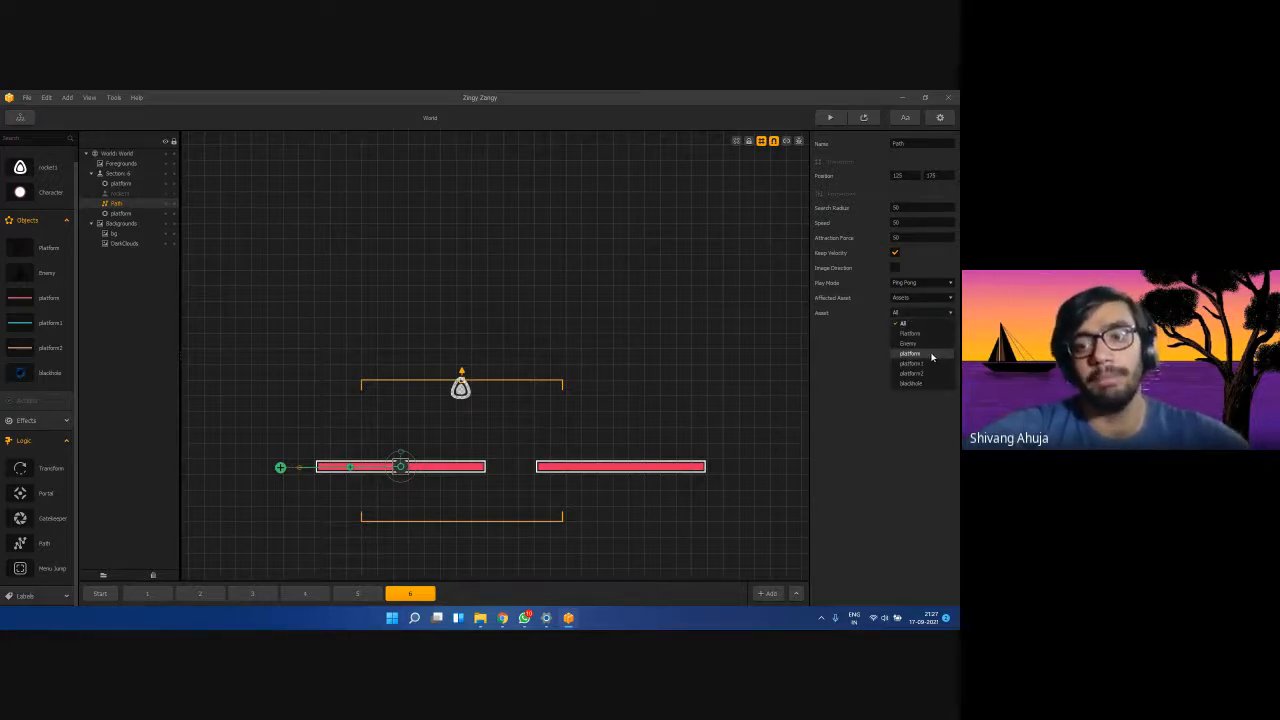
pyautogui.click(931, 353)
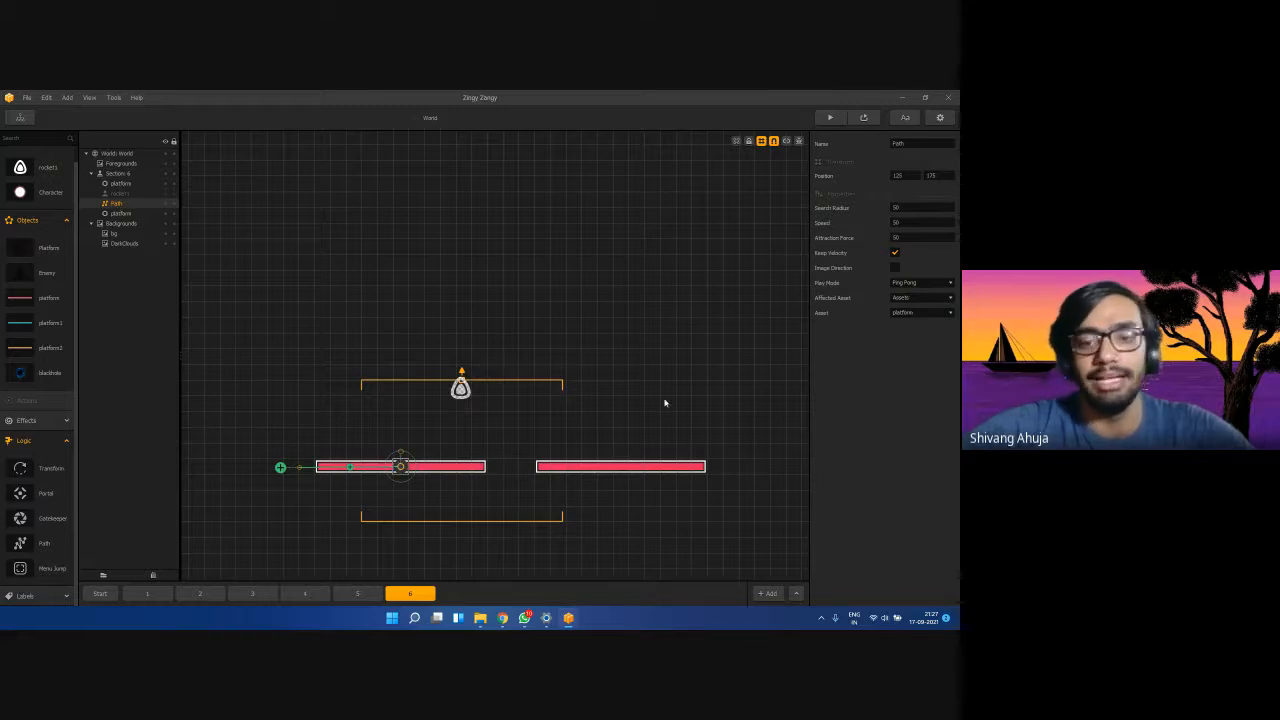
# Duplicate the Path and move the copy onto the right red platform.
pyautogui.click(598, 468)
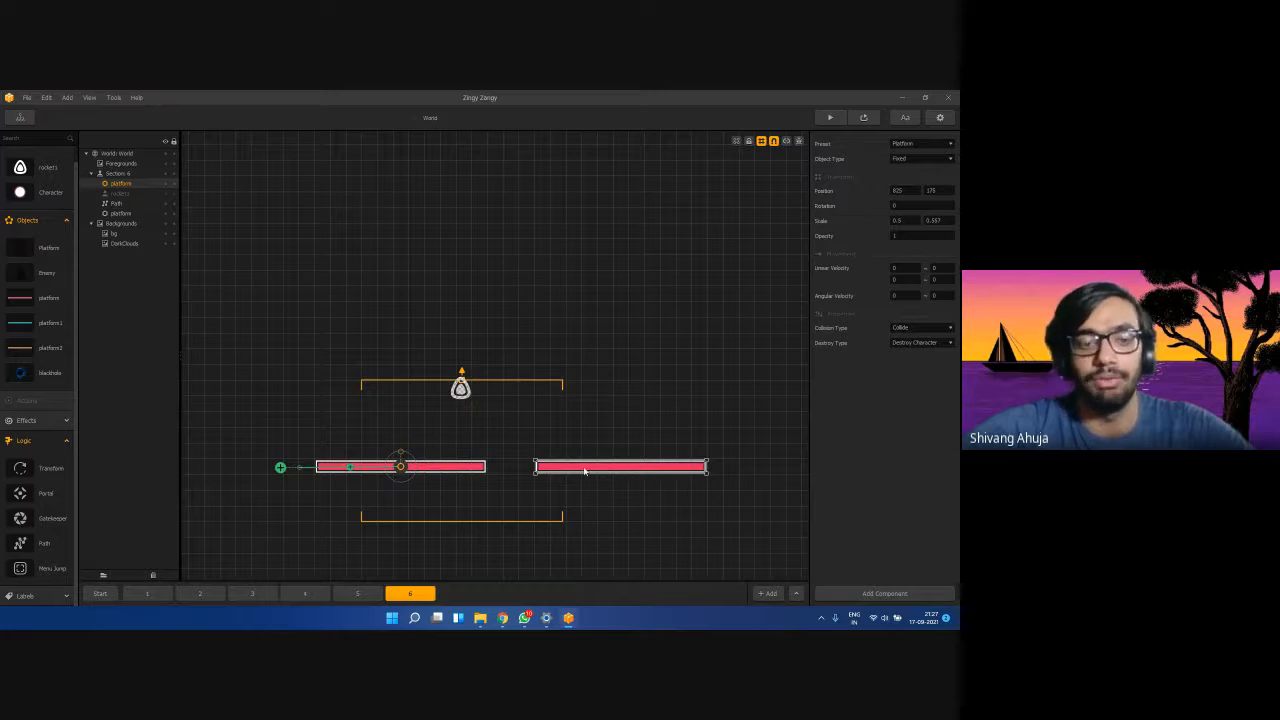
pyautogui.click(129, 205)
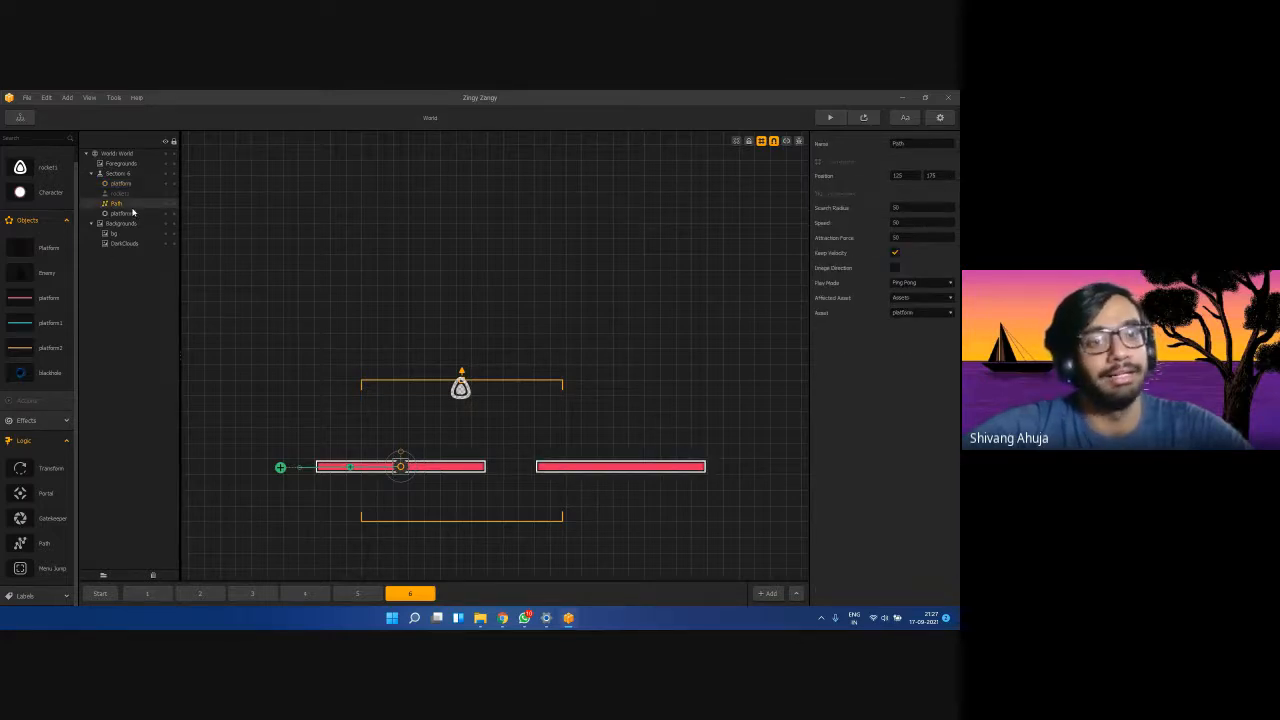
pyautogui.hotkey('ctrl', 'd')
pyautogui.moveTo(399, 467); pyautogui.dragTo(624, 474)
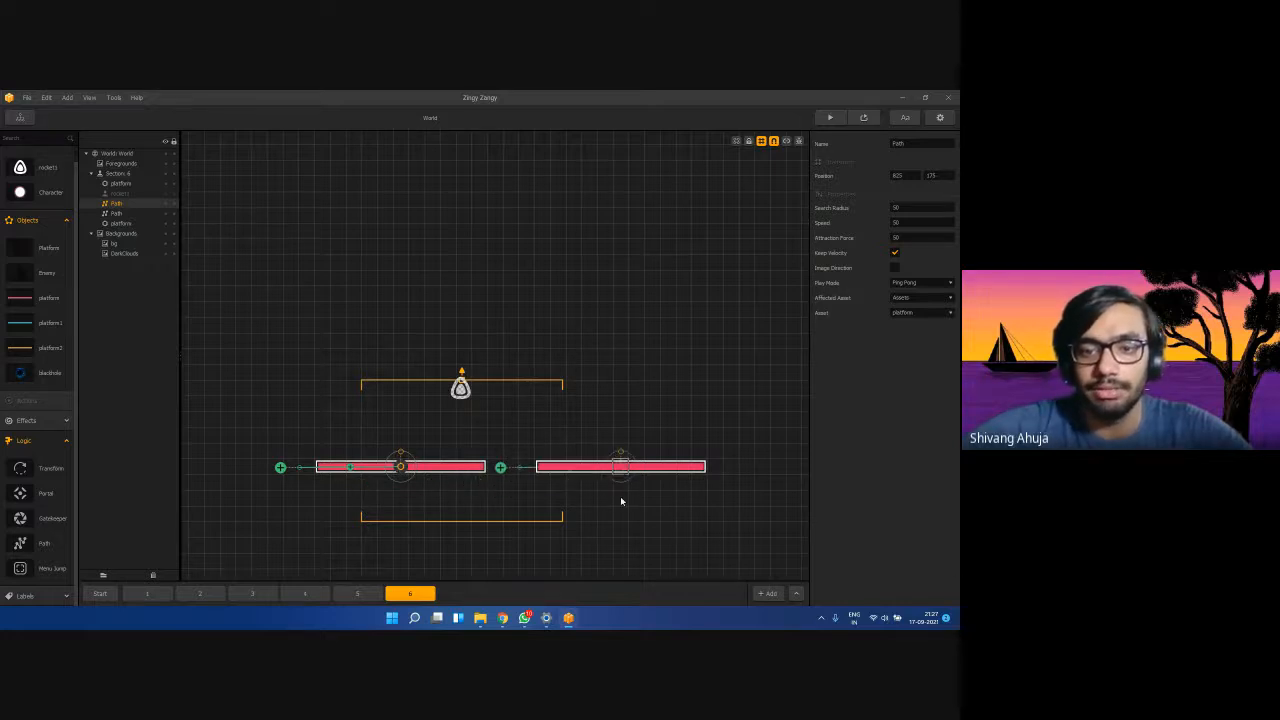
pyautogui.click(620, 501)
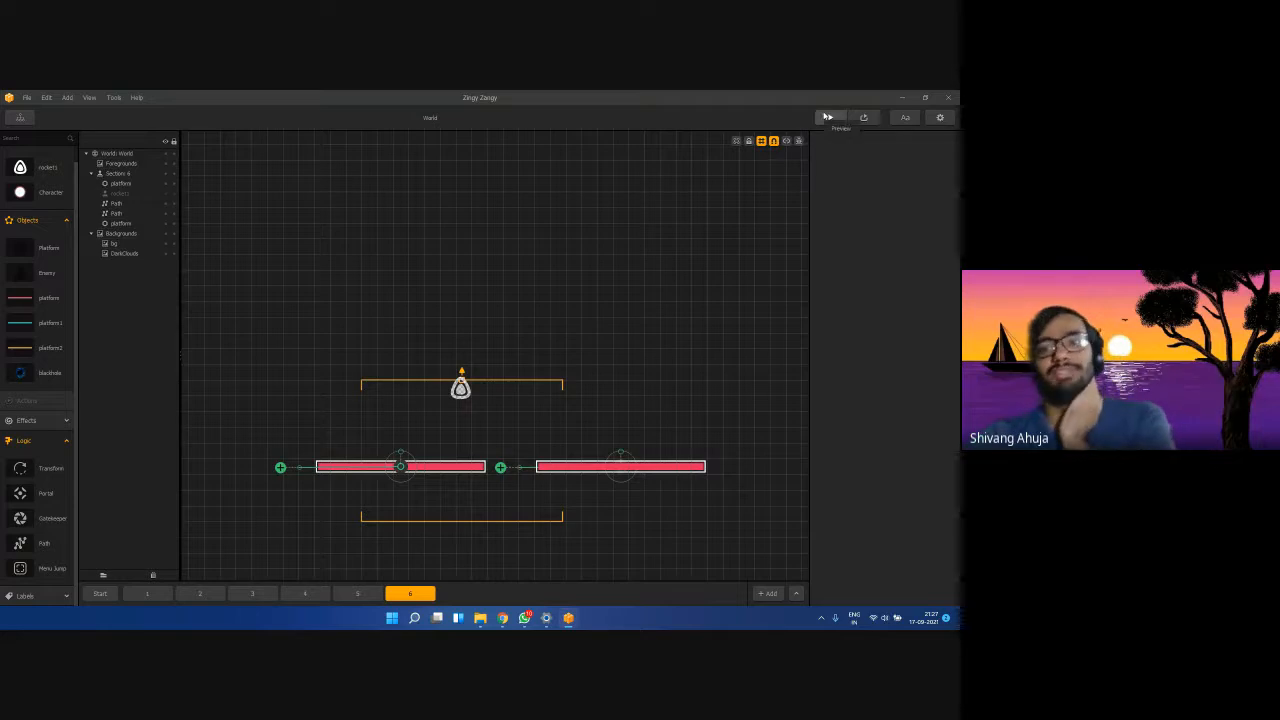
pyautogui.click(827, 118)
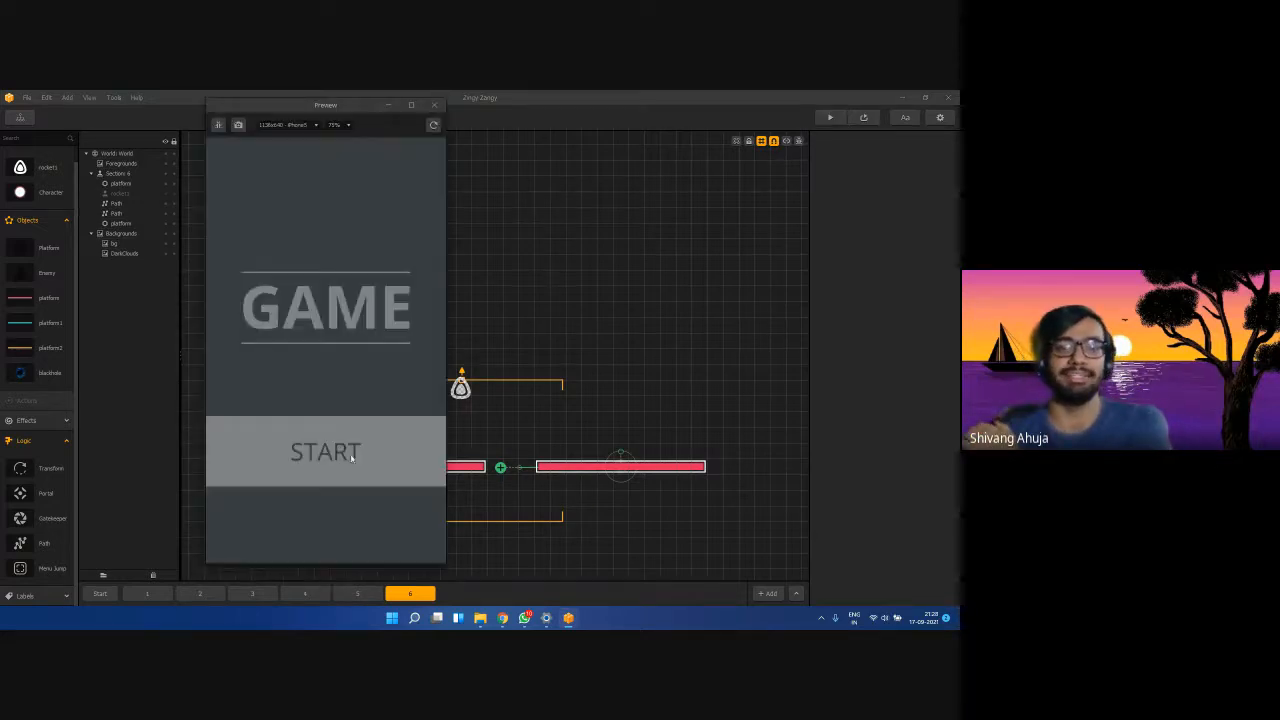
pyautogui.click(351, 456)
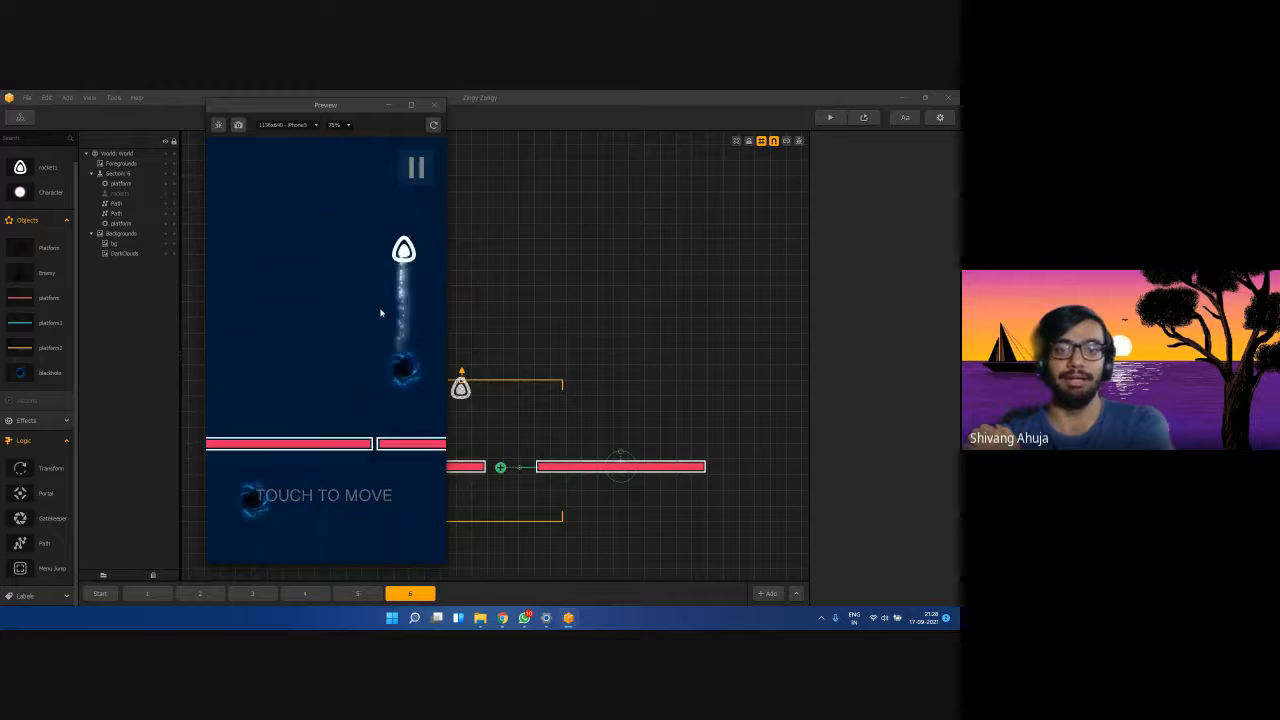
pyautogui.moveTo(380, 313)
pyautogui.mouseDown()
pyautogui.moveTo(338, 421)
pyautogui.moveTo(286, 421)
pyautogui.moveTo(394, 420)
pyautogui.moveTo(343, 423)
pyautogui.moveTo(413, 316)
pyautogui.moveTo(309, 403)
pyautogui.moveTo(354, 380)
pyautogui.moveTo(343, 384)
pyautogui.mouseUp()
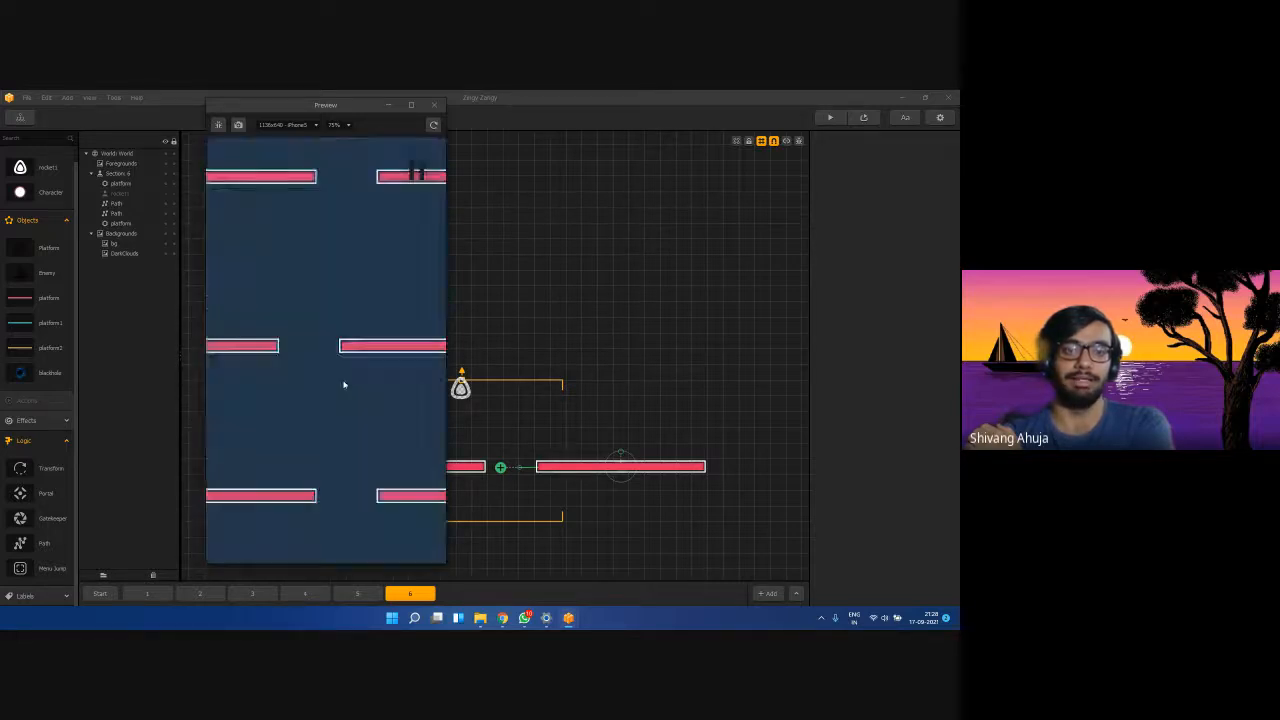
pyautogui.click(434, 105)
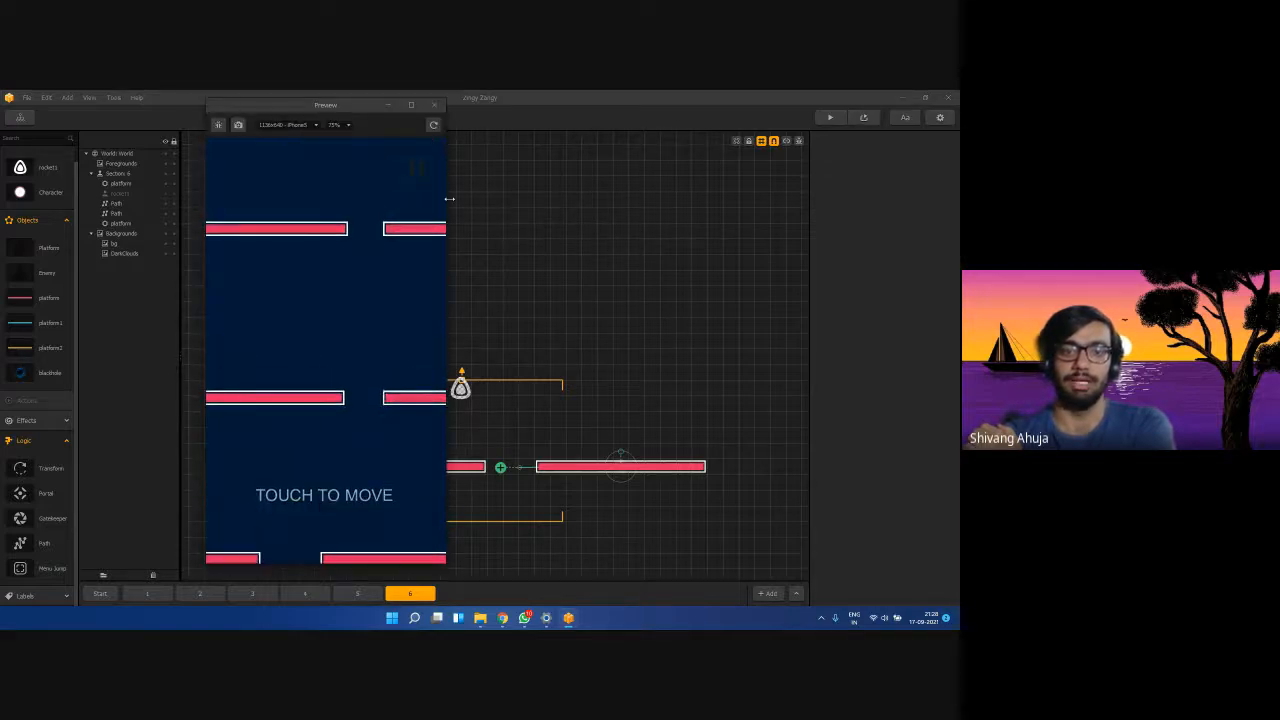
pyautogui.click(433, 104)
pyautogui.click(616, 465)
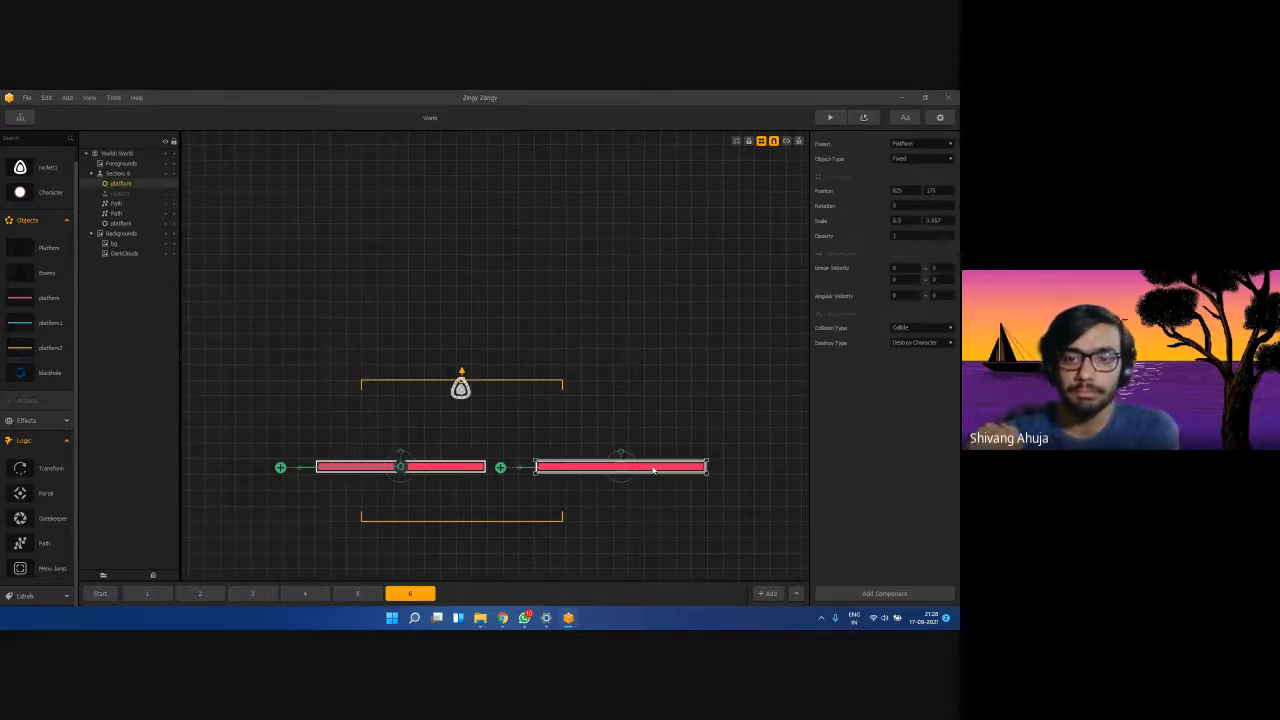
# Move the right platform's Path to the top of Section 6, centre it on that platform, and preview.
pyautogui.click(118, 203)
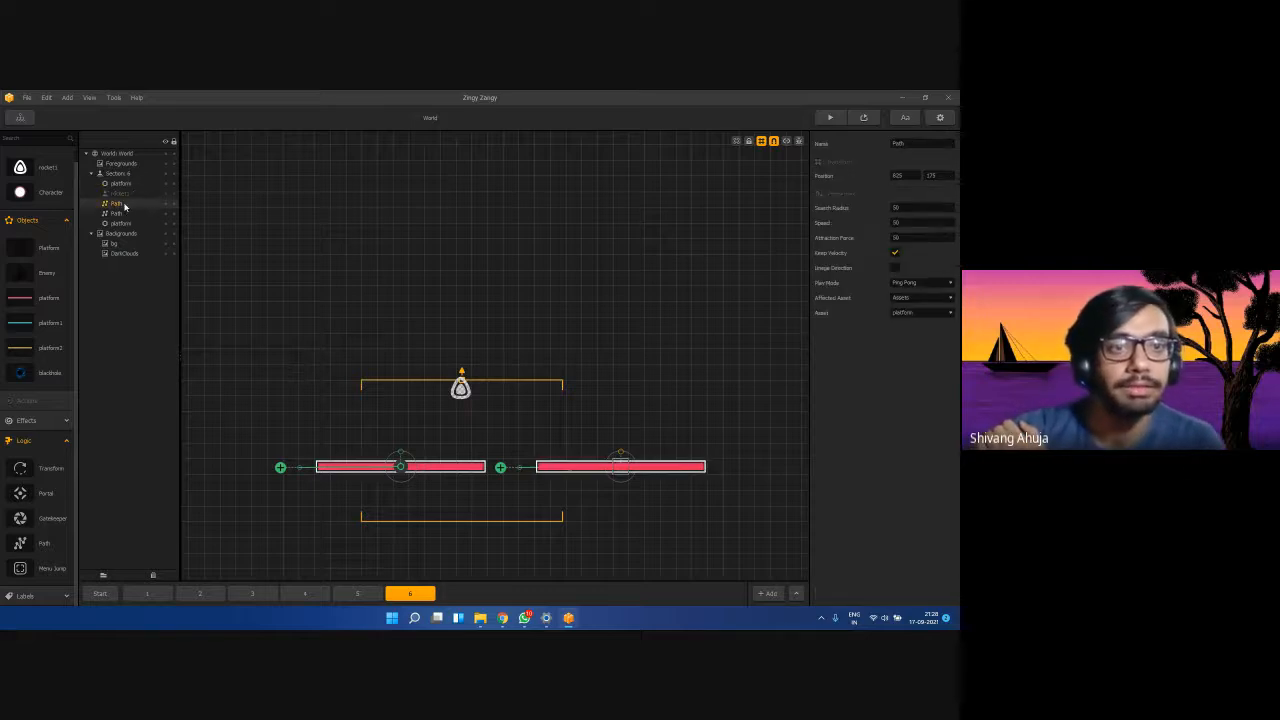
pyautogui.moveTo(125, 196); pyautogui.dragTo(126, 183)
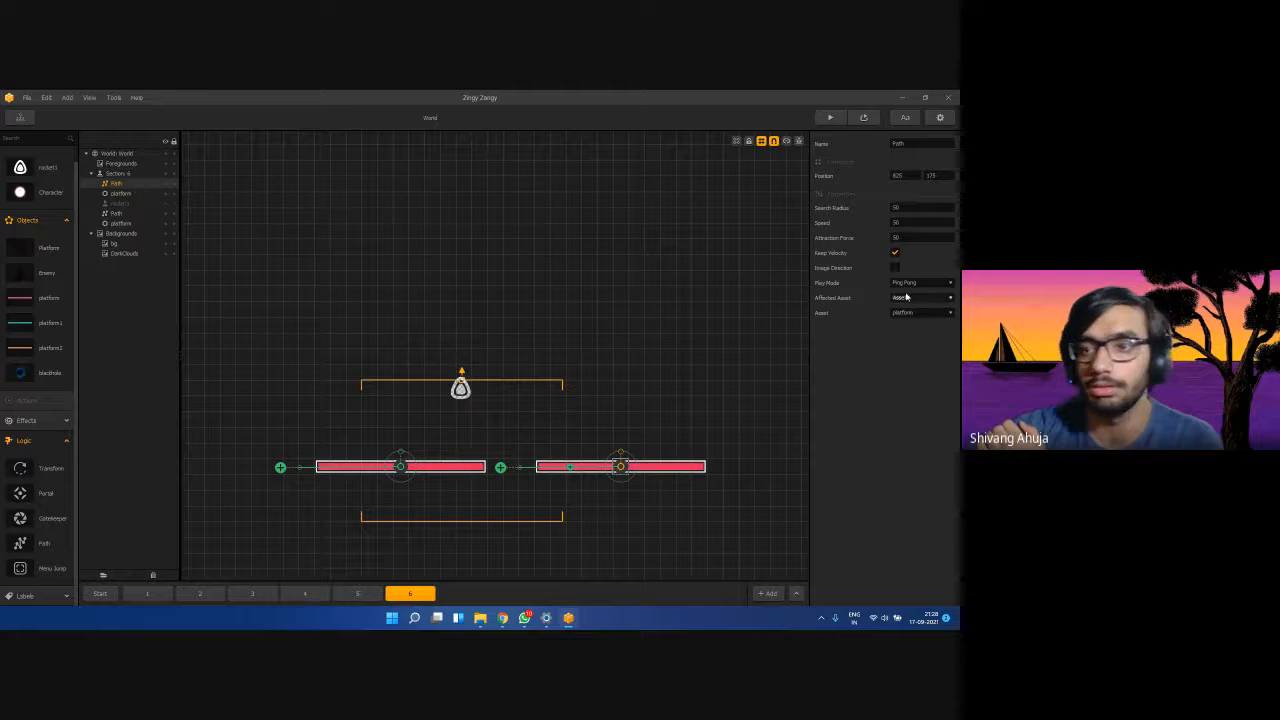
pyautogui.click(694, 468)
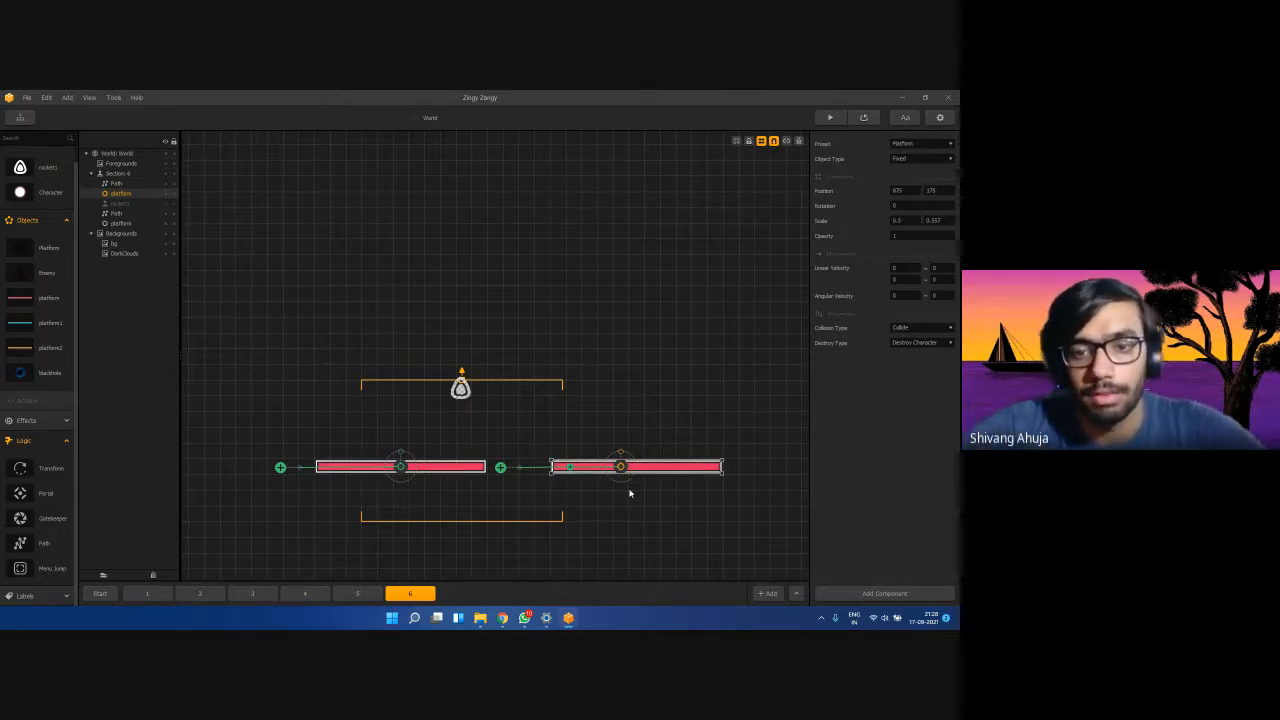
pyautogui.click(629, 494)
pyautogui.click(620, 467)
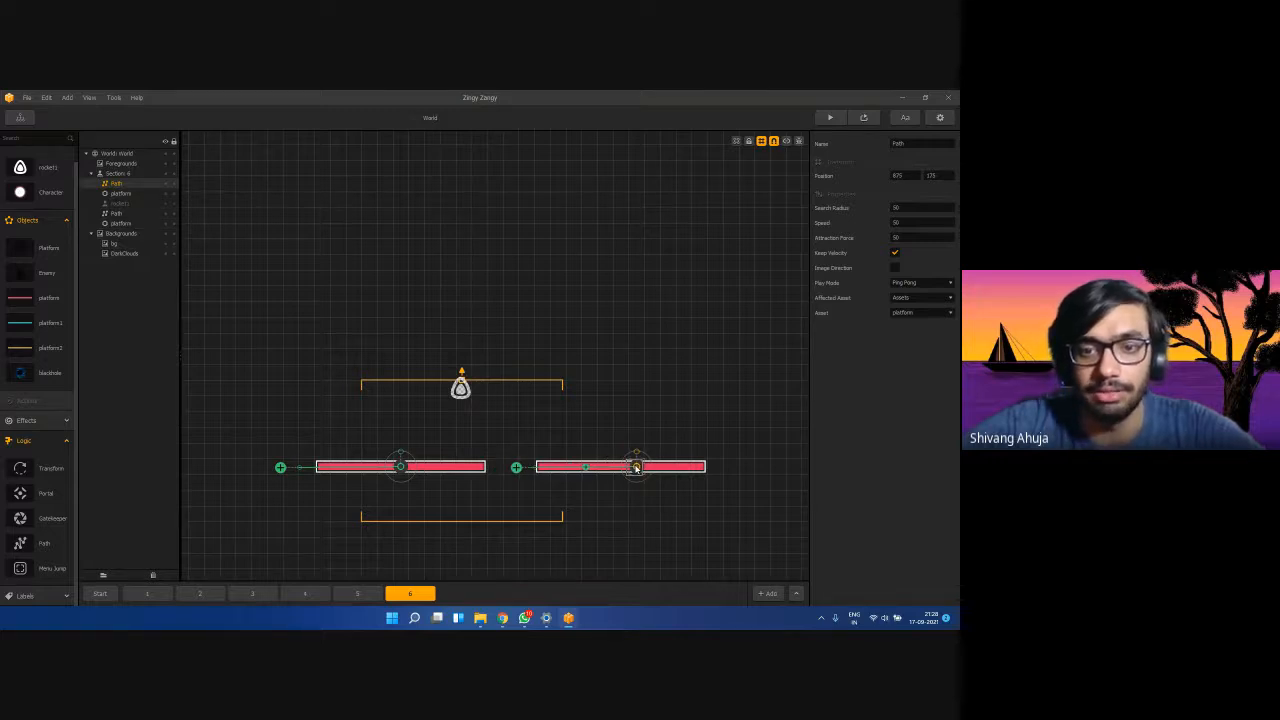
pyautogui.moveTo(636, 468); pyautogui.dragTo(620, 469)
pyautogui.click(828, 118)
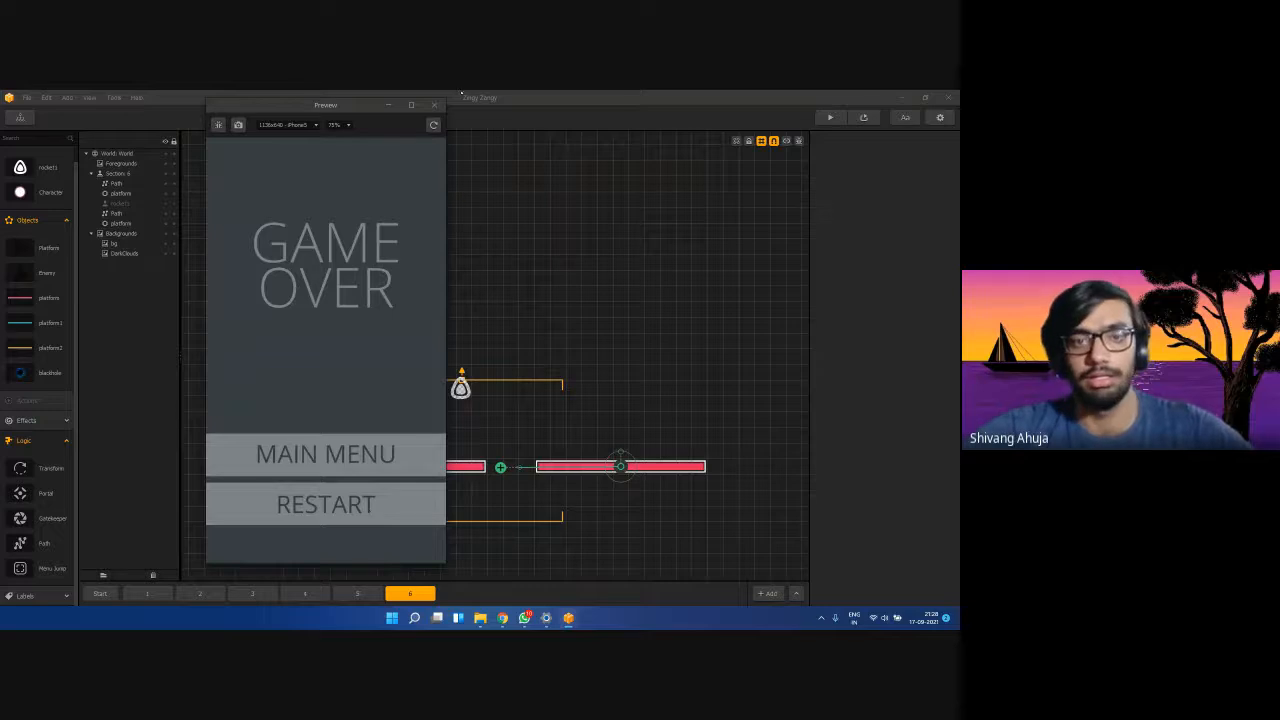
# Test-play again through game over, then drag rocket1 higher above the two red platforms.
pyautogui.click(434, 105)
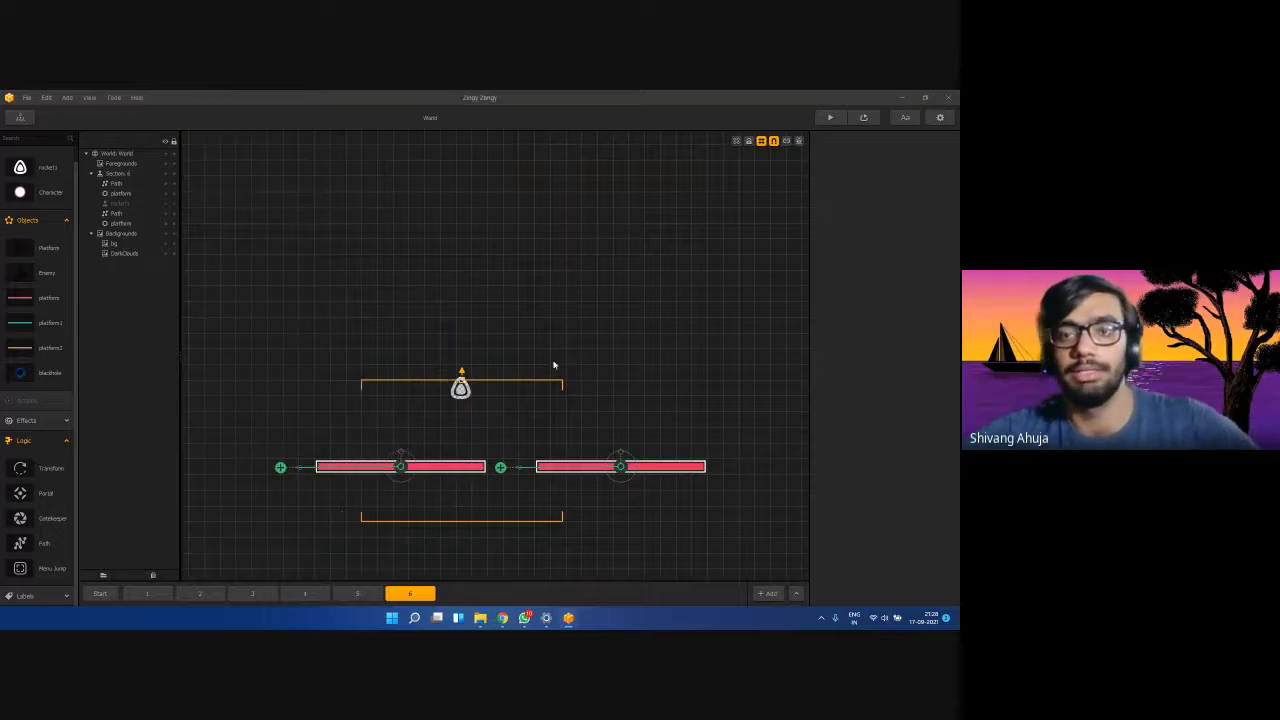
pyautogui.click(620, 467)
pyautogui.click(829, 117)
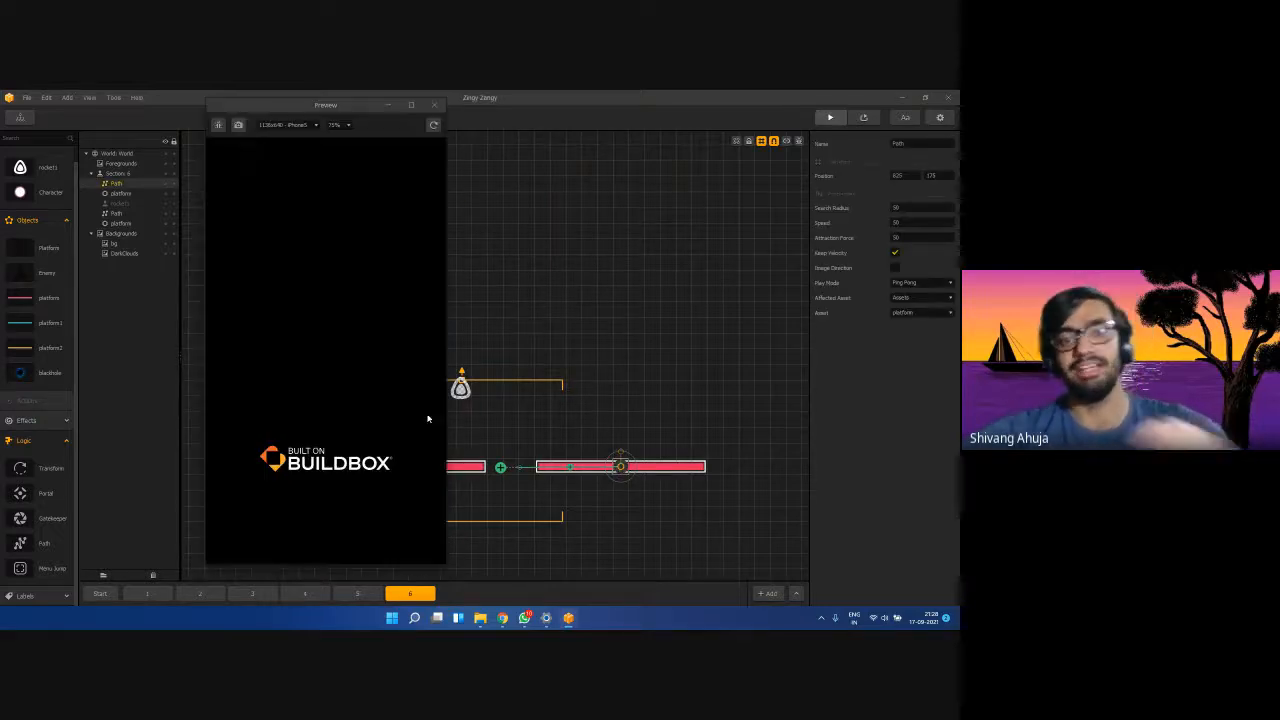
pyautogui.moveTo(311, 423)
pyautogui.mouseDown()
pyautogui.moveTo(363, 349)
pyautogui.moveTo(337, 383)
pyautogui.moveTo(306, 384)
pyautogui.moveTo(337, 380)
pyautogui.mouseUp()
pyautogui.click(433, 104)
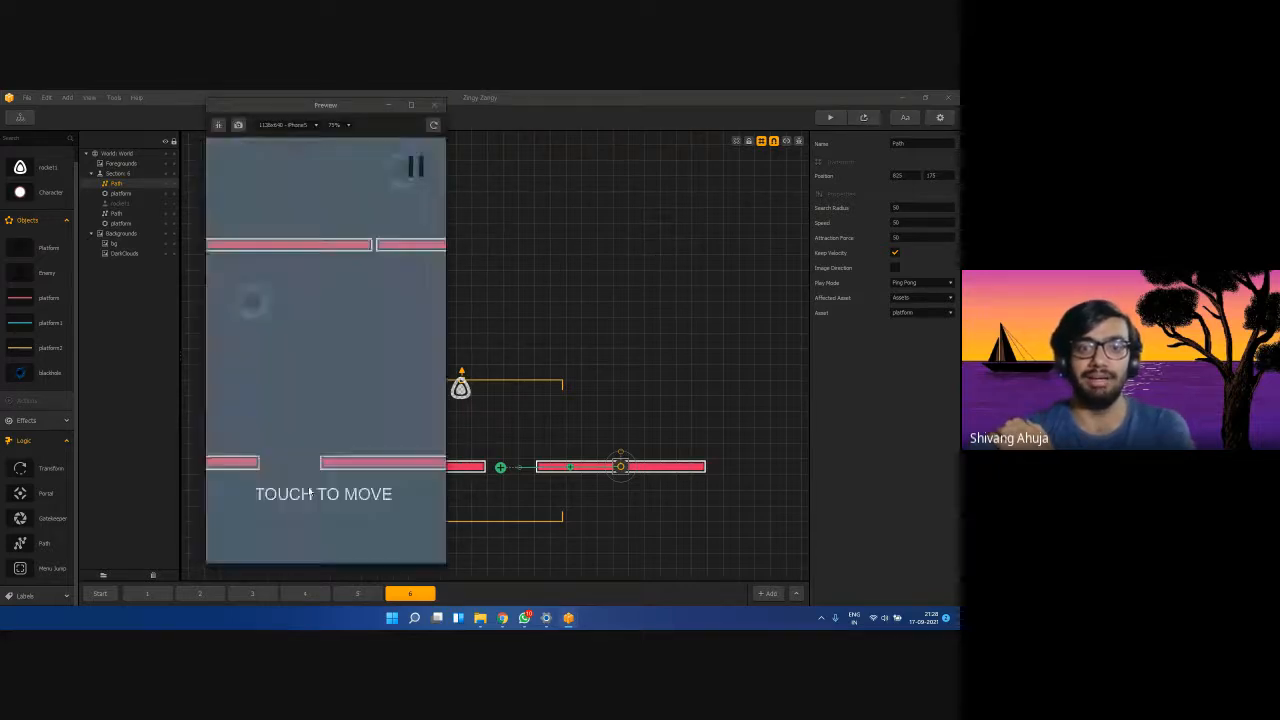
pyautogui.click(326, 504)
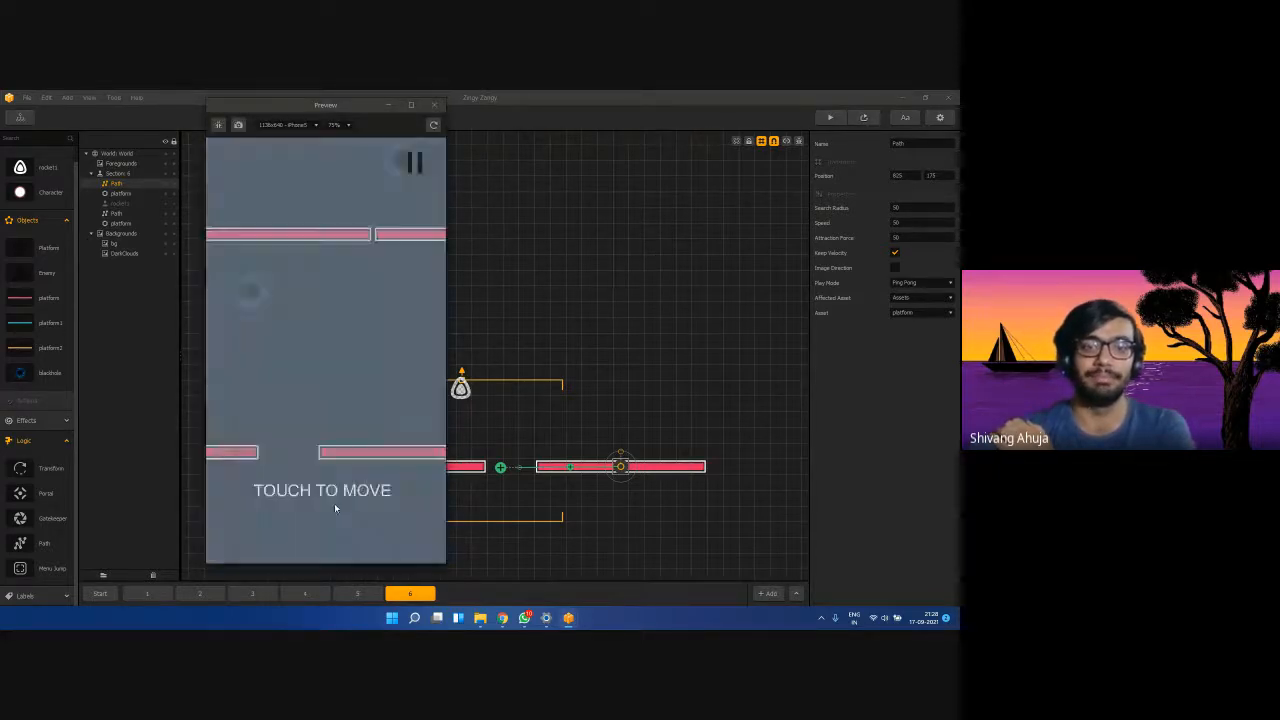
pyautogui.click(434, 105)
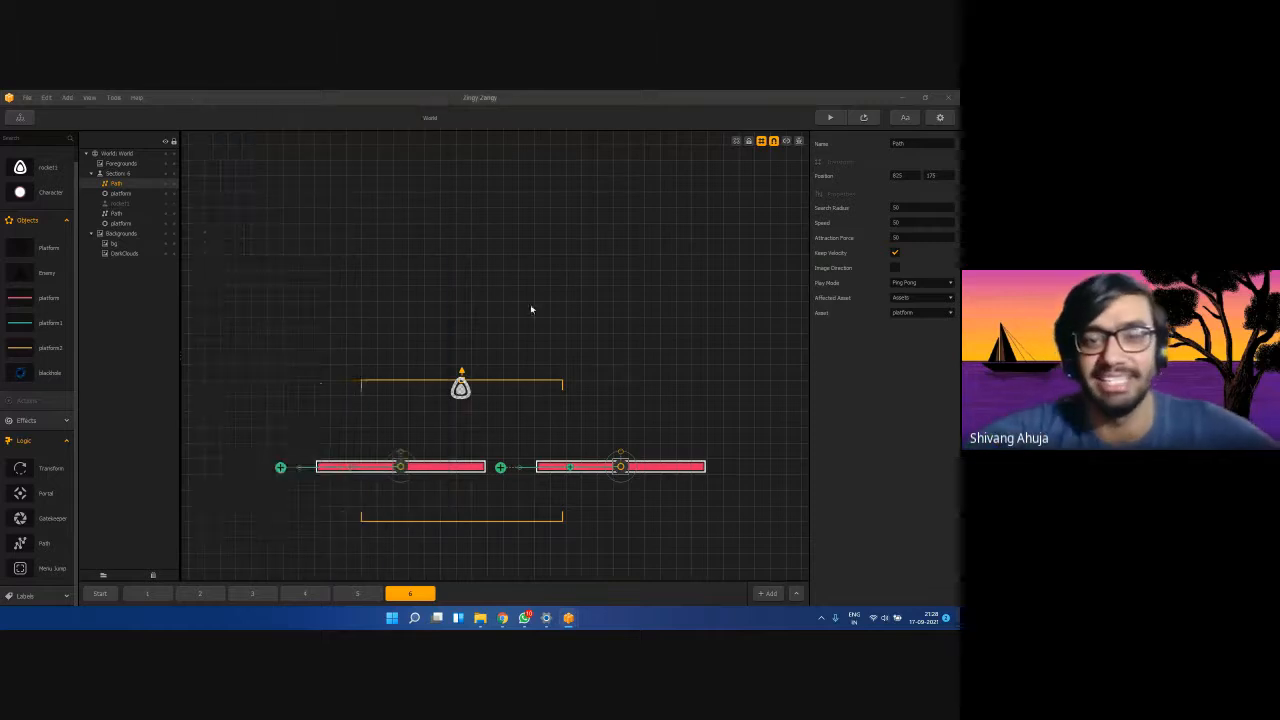
pyautogui.moveTo(463, 384); pyautogui.dragTo(462, 232)
# Change the second Path's Speed from 50 to 20 and start a test play.
pyautogui.click(619, 467)
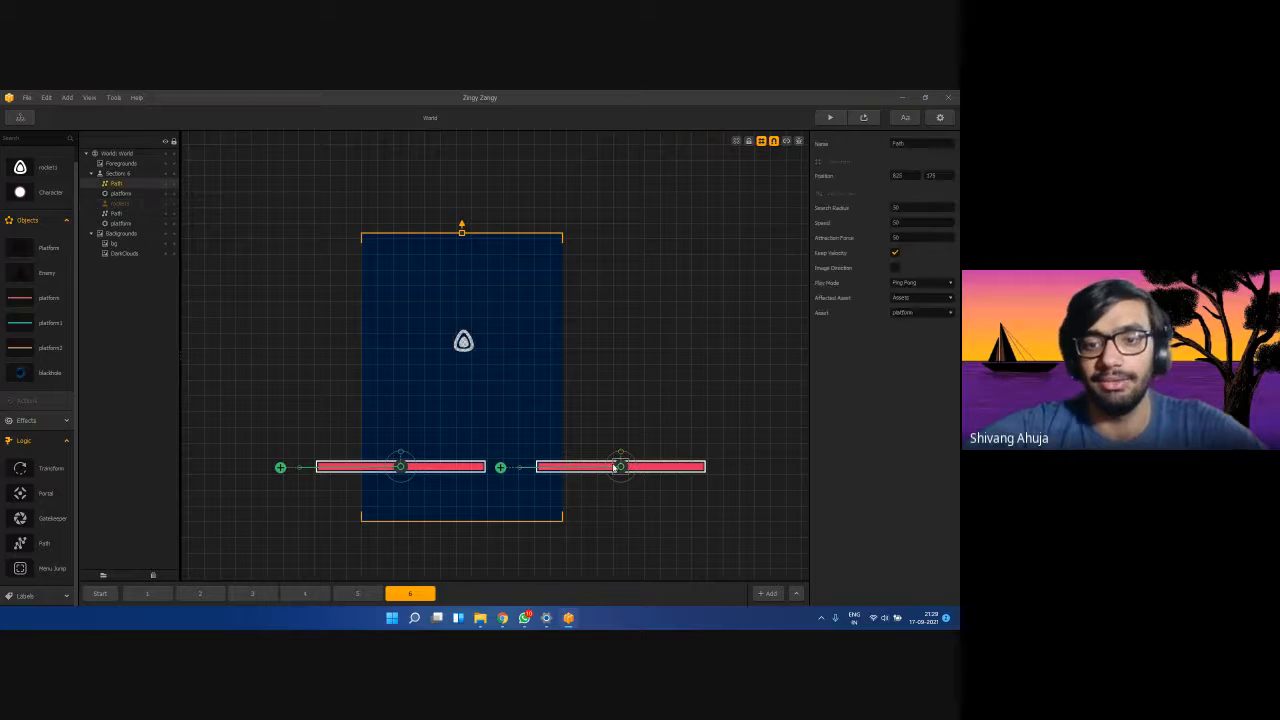
pyautogui.click(403, 468)
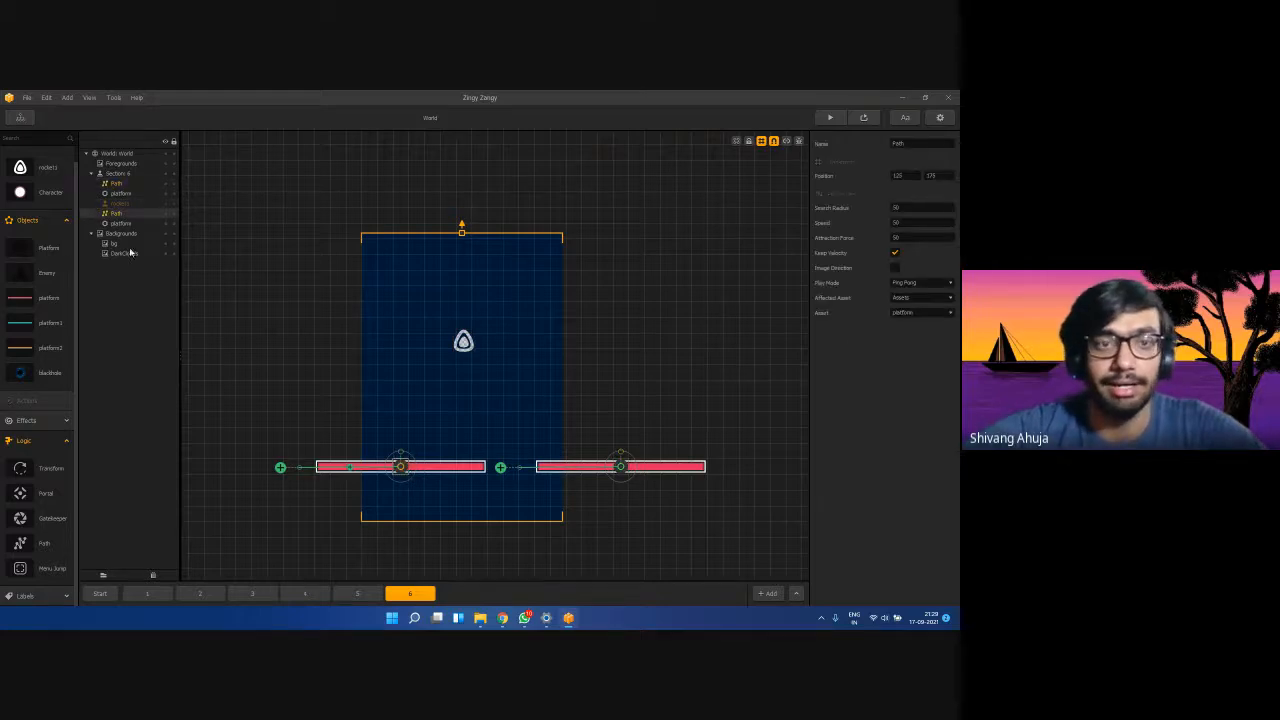
pyautogui.click(122, 185)
pyautogui.doubleClick(912, 222)
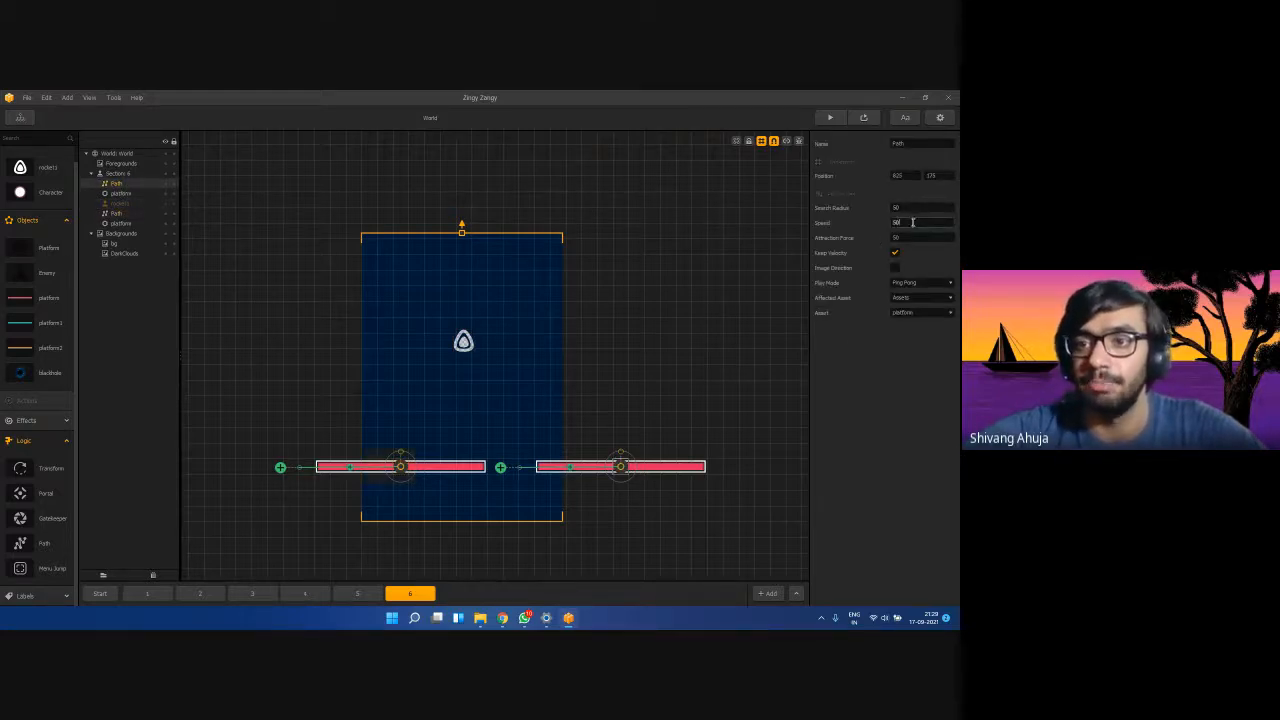
pyautogui.write('2')
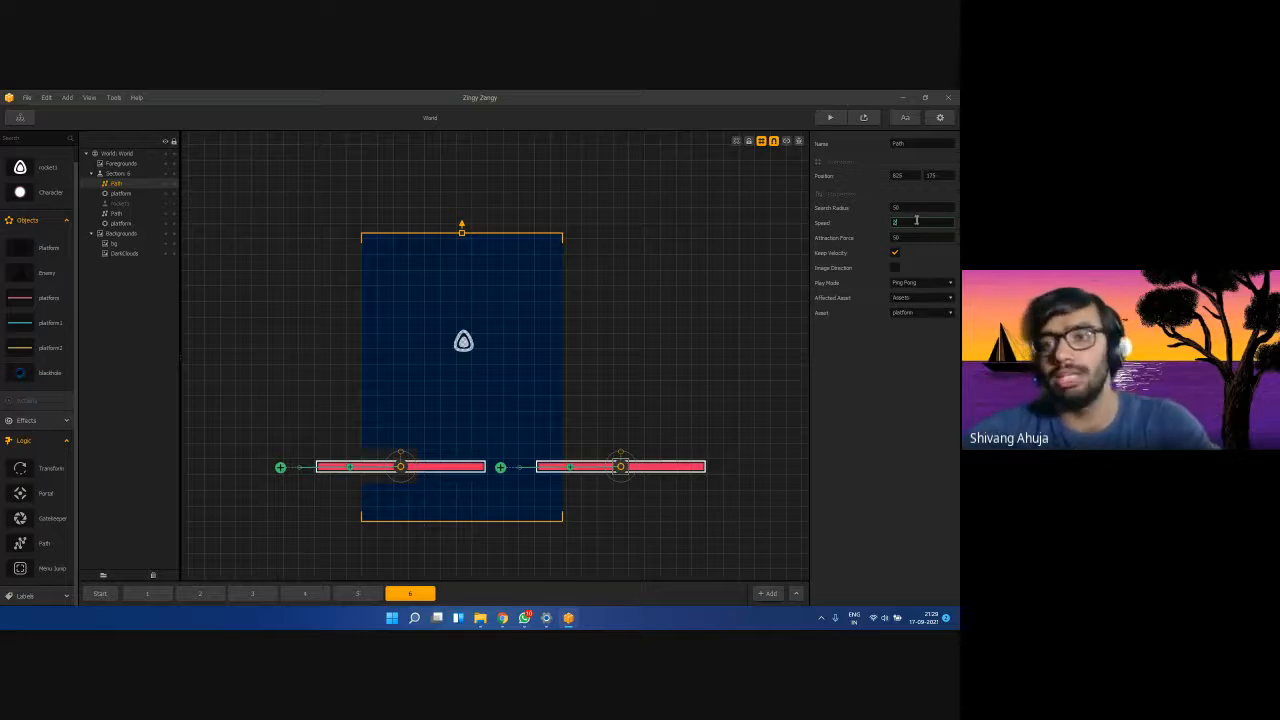
pyautogui.click(124, 214)
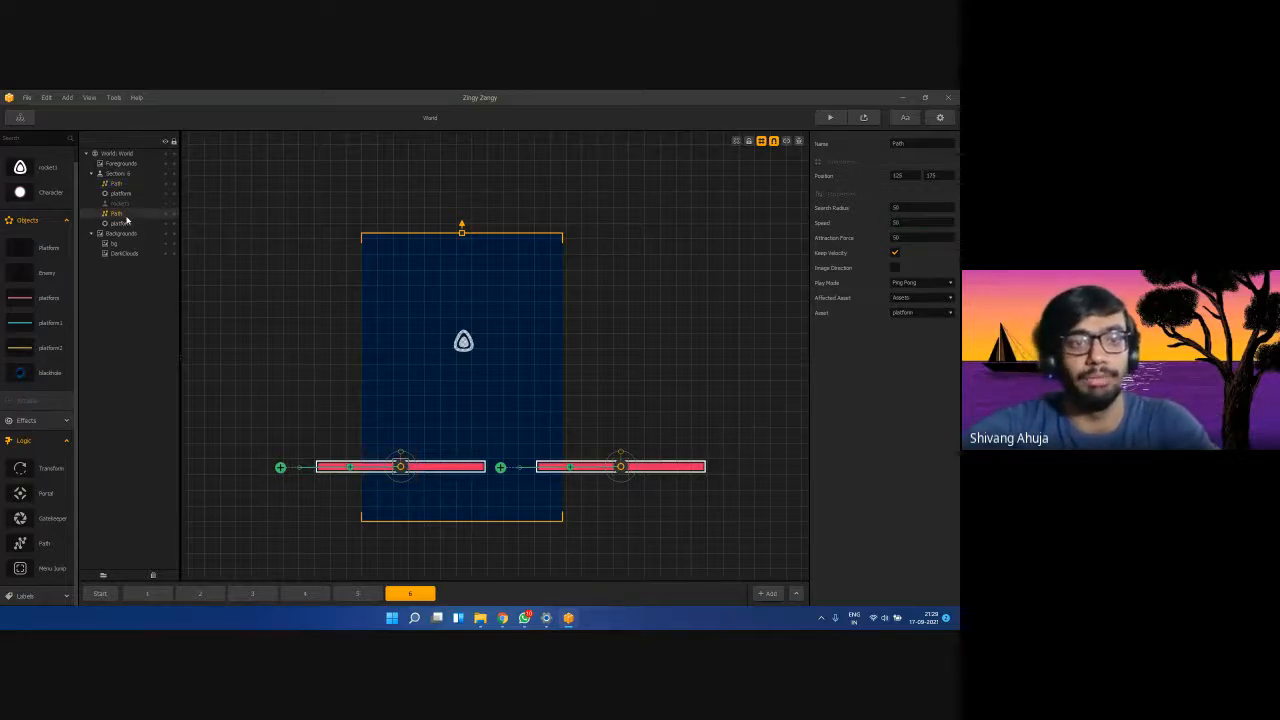
pyautogui.doubleClick(903, 222)
pyautogui.write('20')
pyautogui.press('Return')
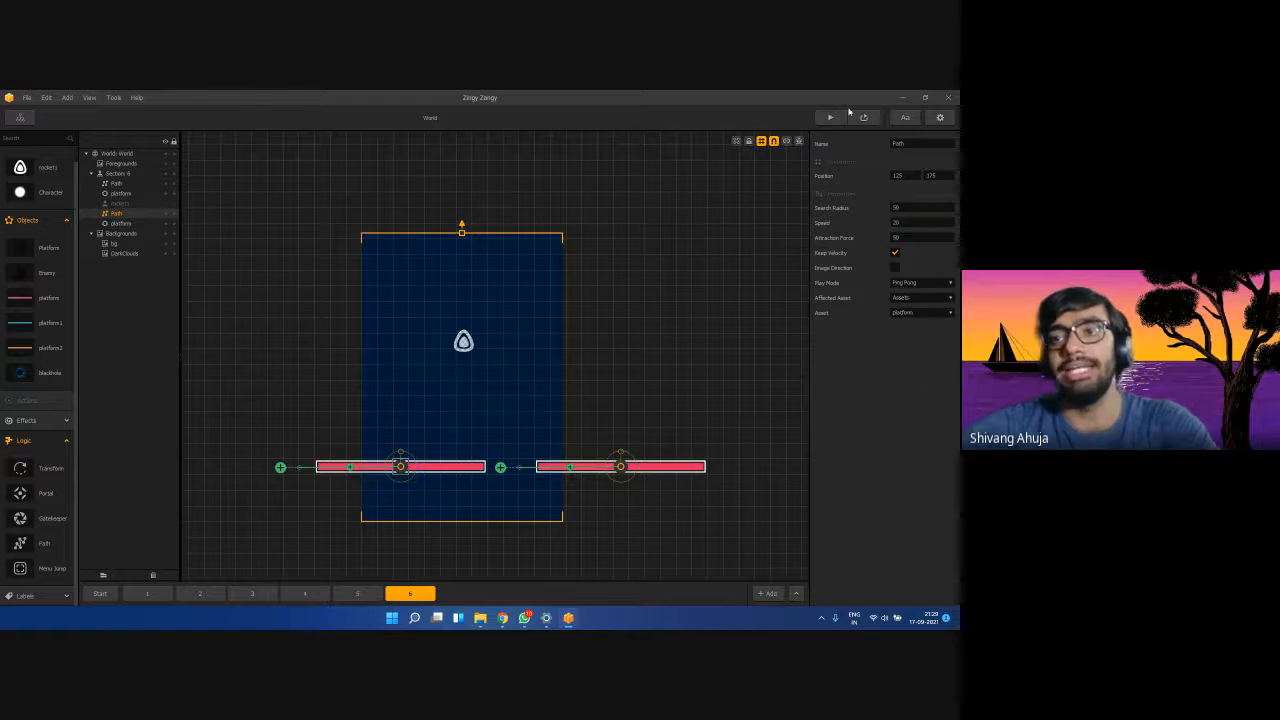
pyautogui.click(830, 118)
# Fly the rocket between the sliding platforms until game over, then close the preview.
pyautogui.click(359, 459)
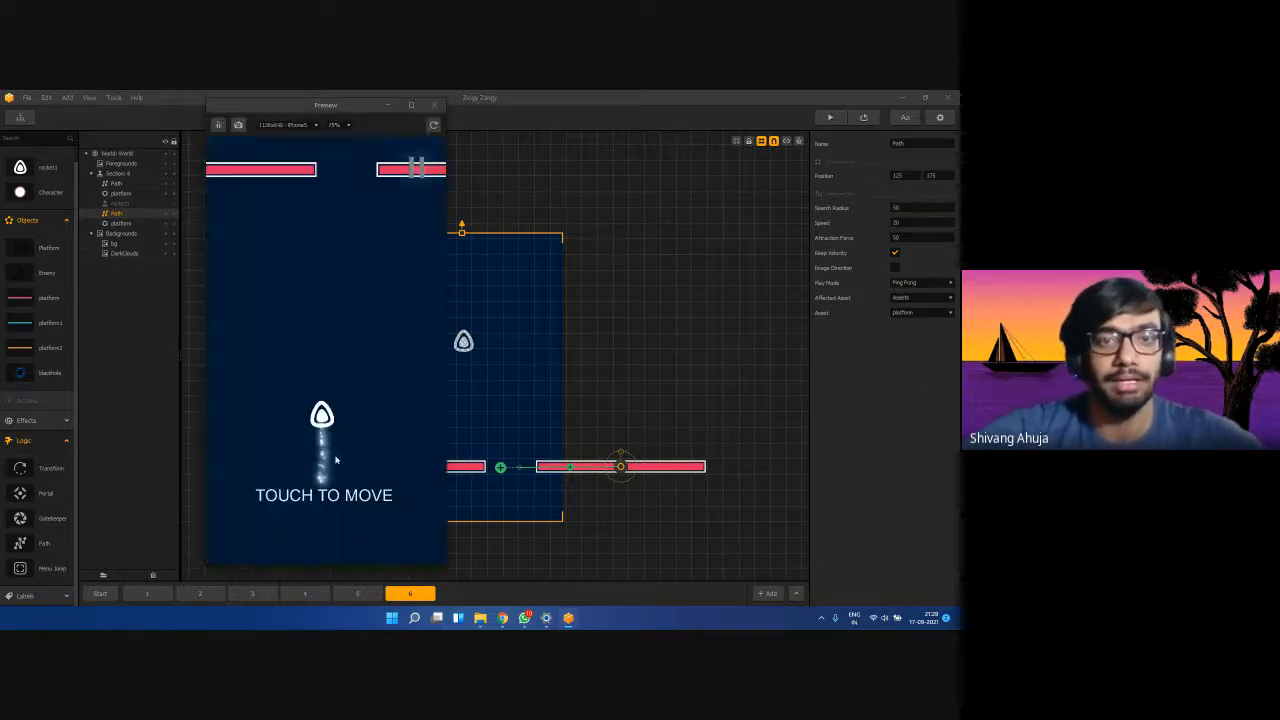
pyautogui.moveTo(359, 459)
pyautogui.mouseDown()
pyautogui.moveTo(313, 458)
pyautogui.moveTo(311, 438)
pyautogui.moveTo(329, 403)
pyautogui.moveTo(372, 410)
pyautogui.moveTo(315, 416)
pyautogui.mouseUp()
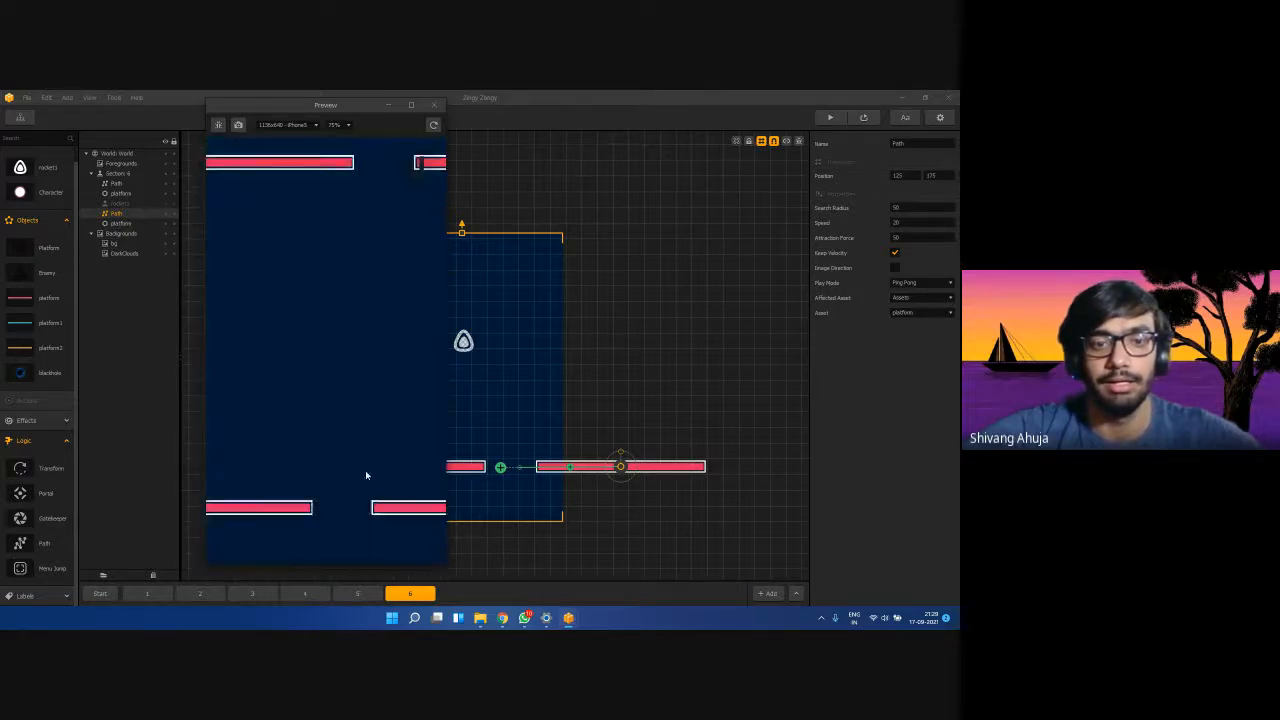
pyautogui.click(433, 104)
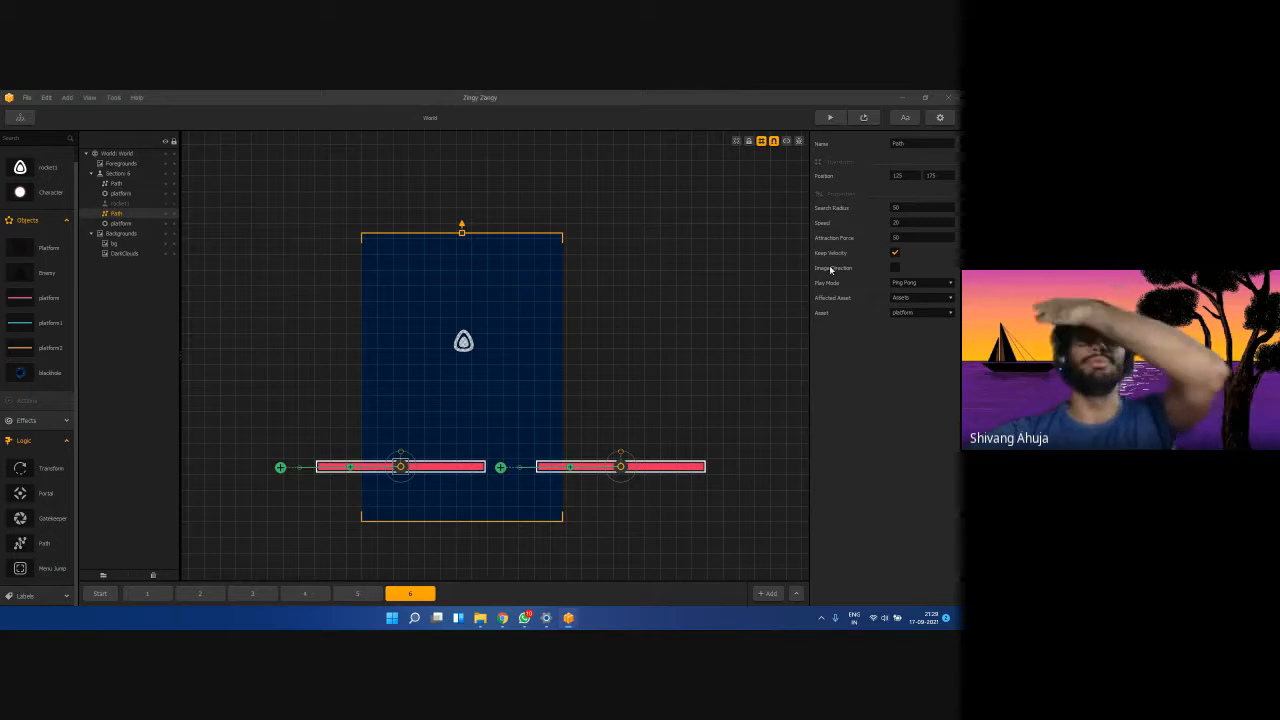
# Nudge the bg background slightly upward, then switch to the Google Meet call window.
pyautogui.click(461, 229)
pyautogui.click(462, 236)
pyautogui.moveTo(462, 234); pyautogui.dragTo(462, 225)
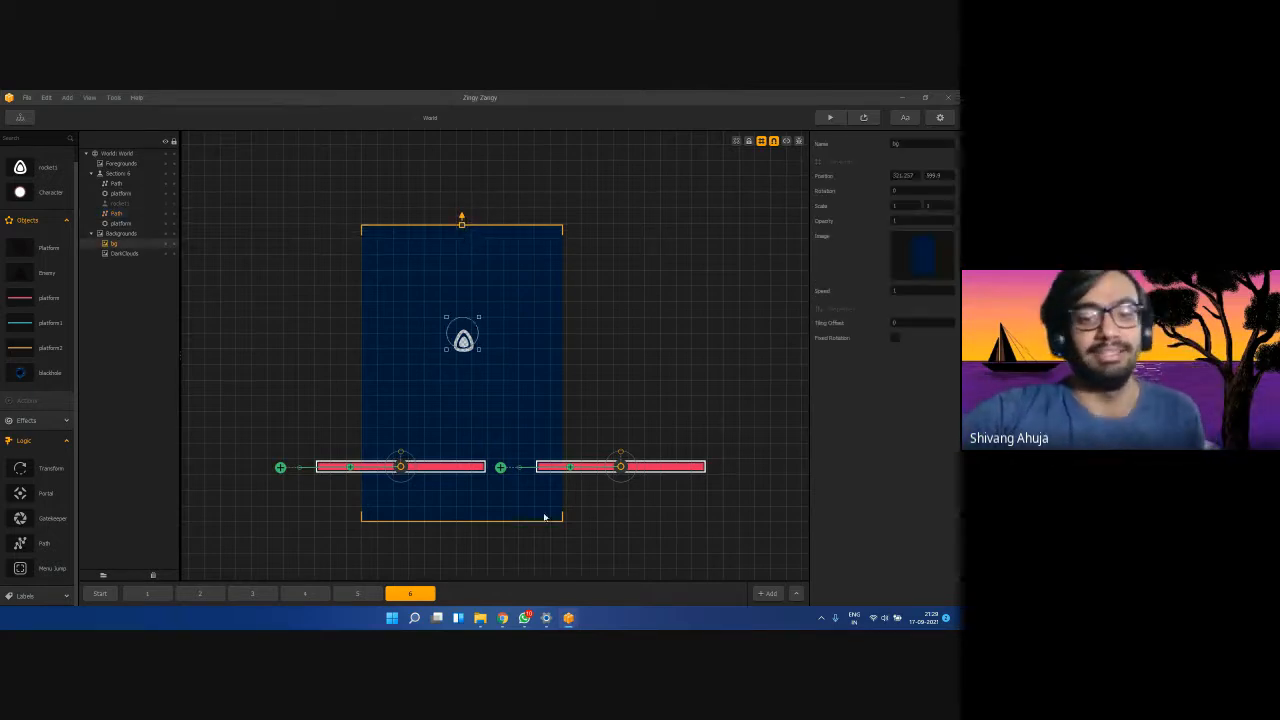
pyautogui.moveTo(502, 617)
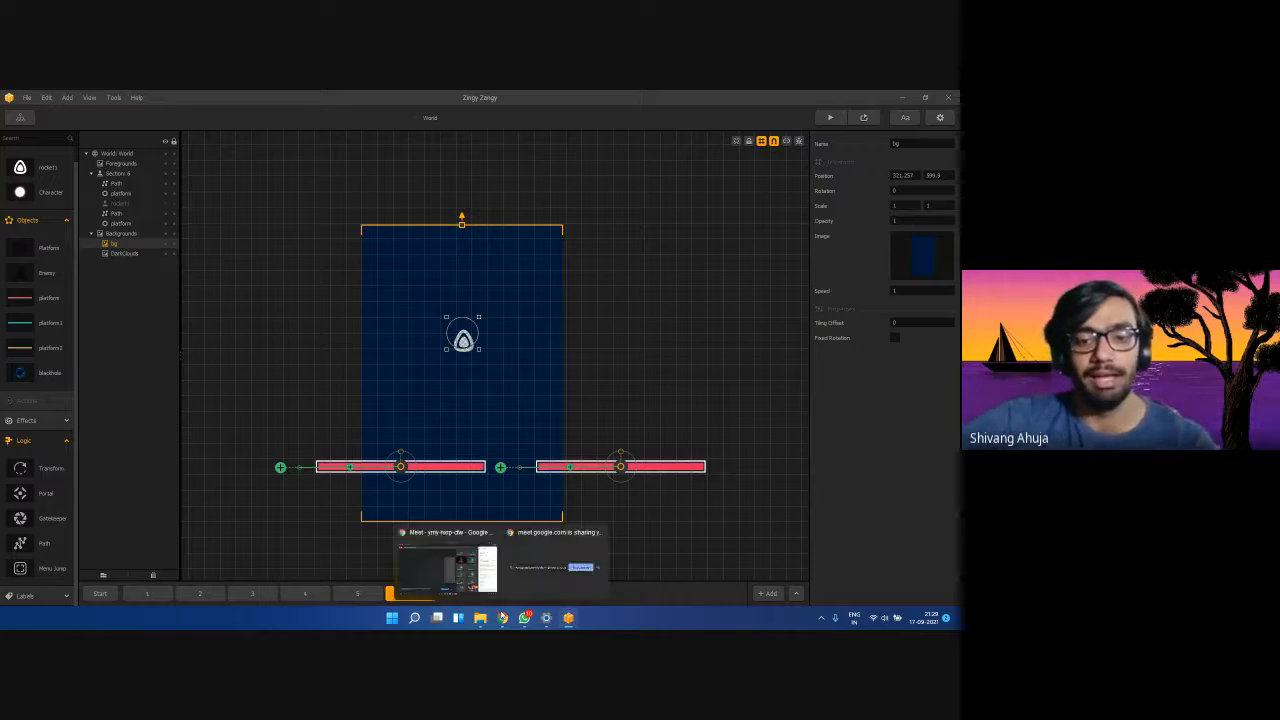
pyautogui.click(457, 575)
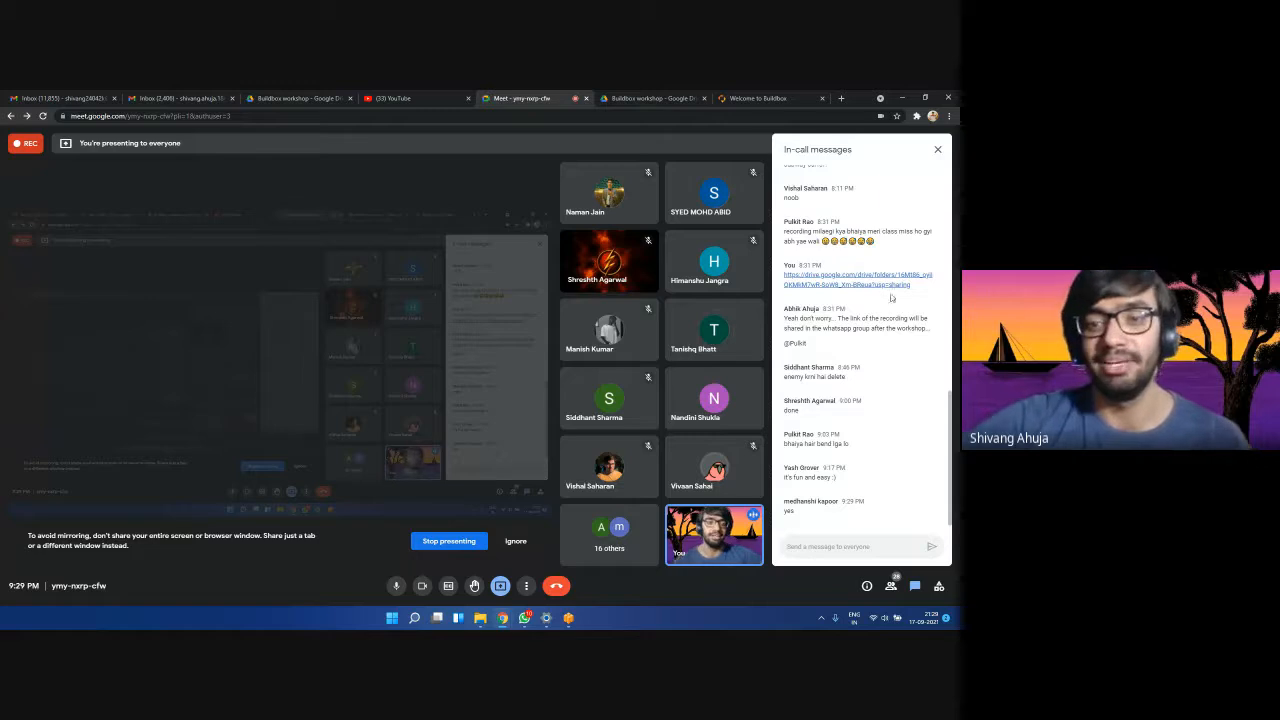
# Minimize the Google Meet window to get back to the Buildbox editor.
pyautogui.click(901, 97)
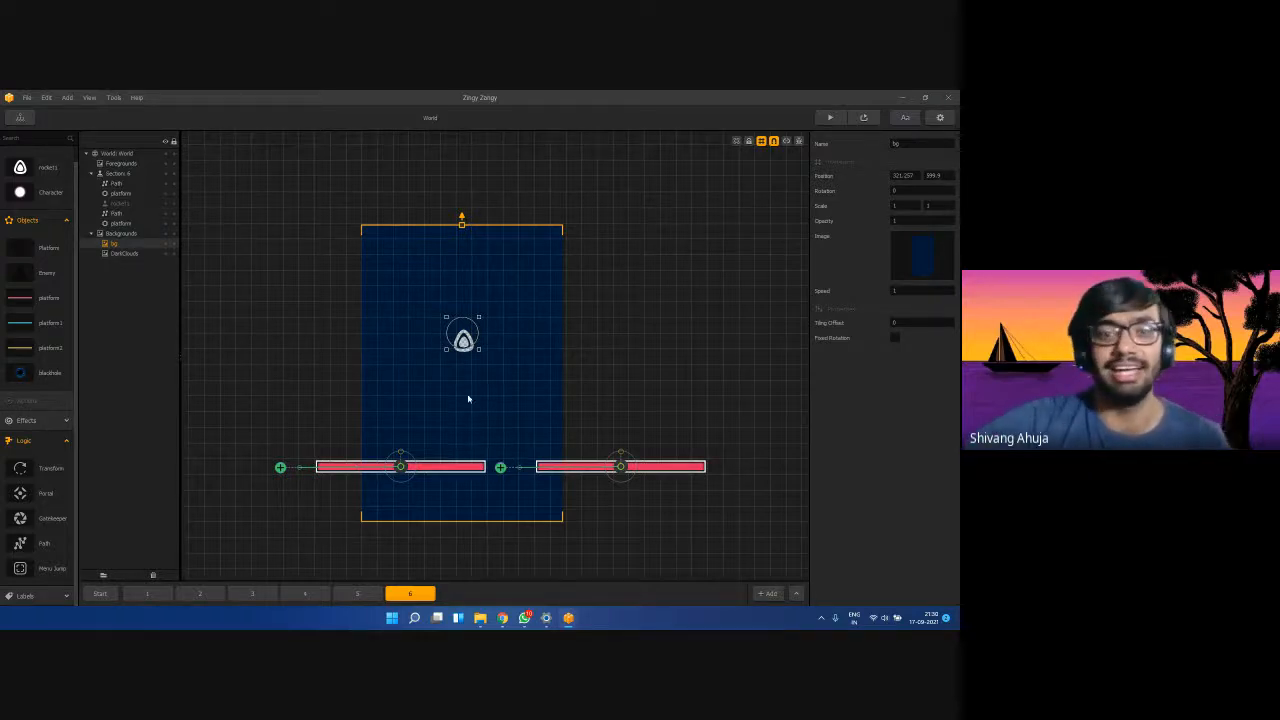
pyautogui.click(830, 118)
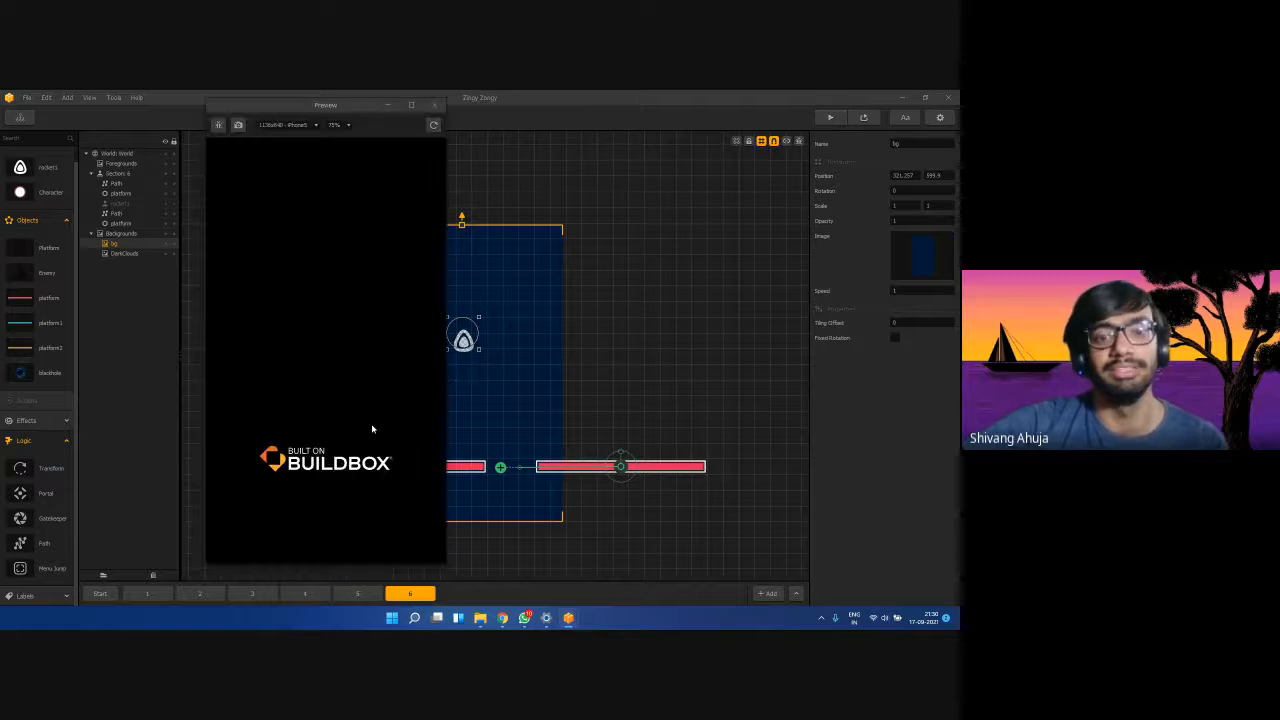
pyautogui.moveTo(367, 464)
pyautogui.mouseDown()
pyautogui.moveTo(334, 474)
pyautogui.moveTo(351, 459)
pyautogui.moveTo(320, 453)
pyautogui.moveTo(384, 442)
pyautogui.moveTo(323, 429)
pyautogui.moveTo(272, 460)
pyautogui.moveTo(265, 522)
pyautogui.moveTo(349, 456)
pyautogui.moveTo(250, 478)
pyautogui.moveTo(351, 364)
pyautogui.mouseUp()
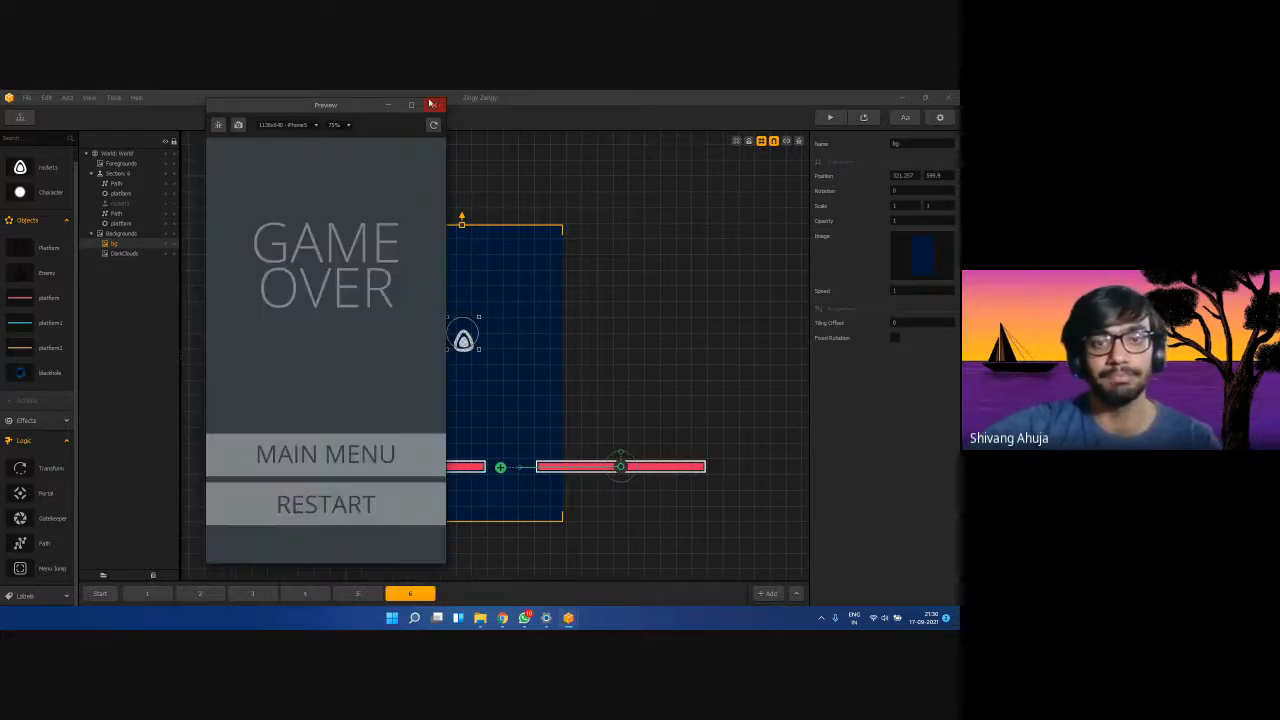
pyautogui.click(433, 105)
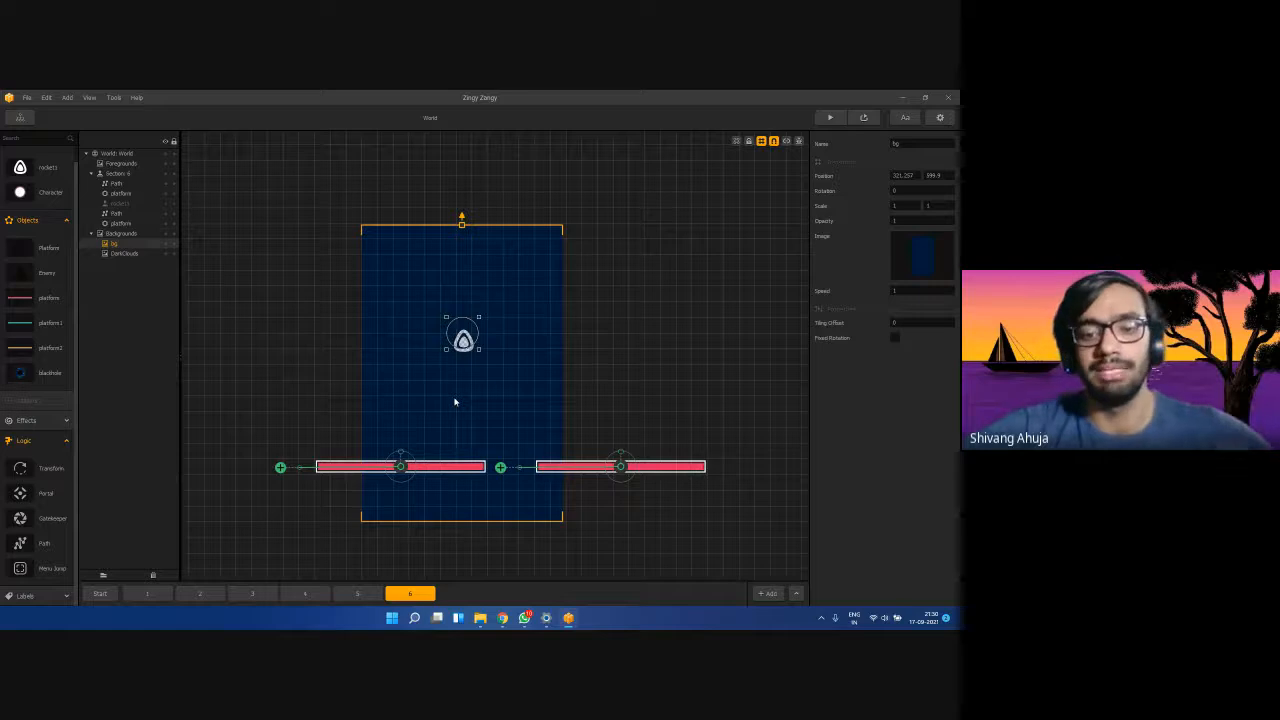
# Look through the File menu's recent projects list, then dismiss it.
pyautogui.click(27, 97)
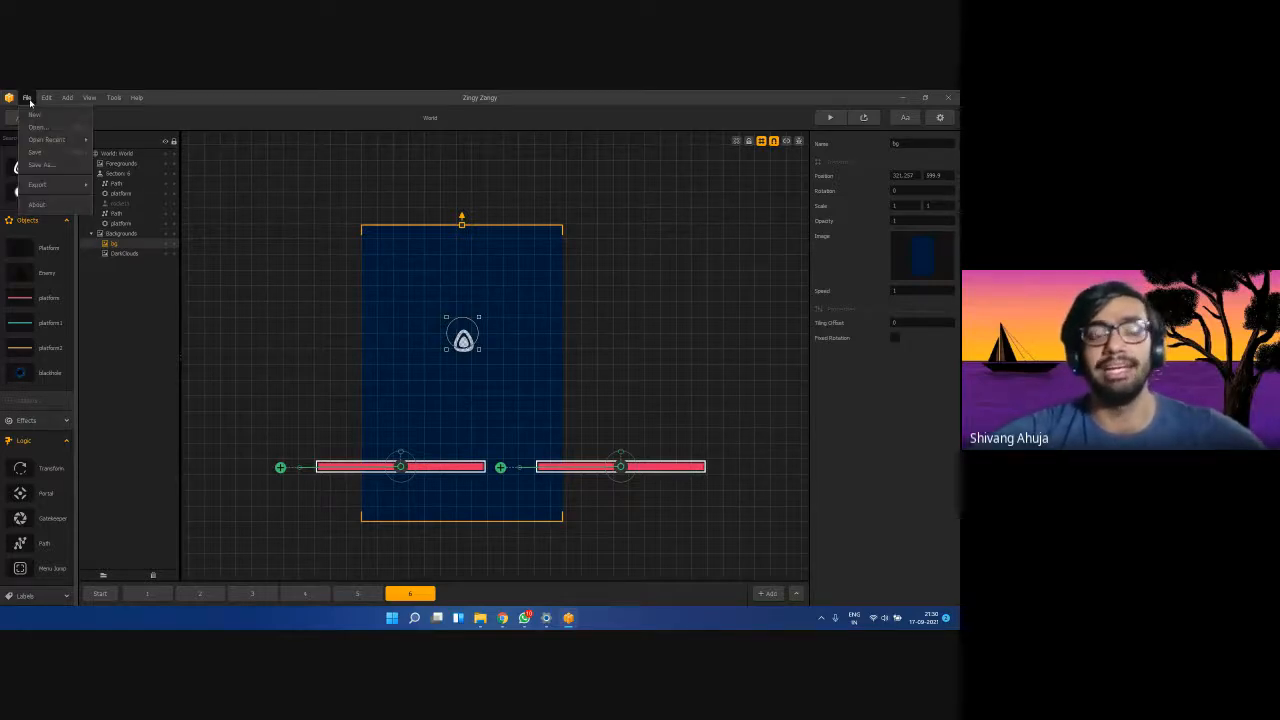
pyautogui.click(28, 98)
pyautogui.click(28, 98)
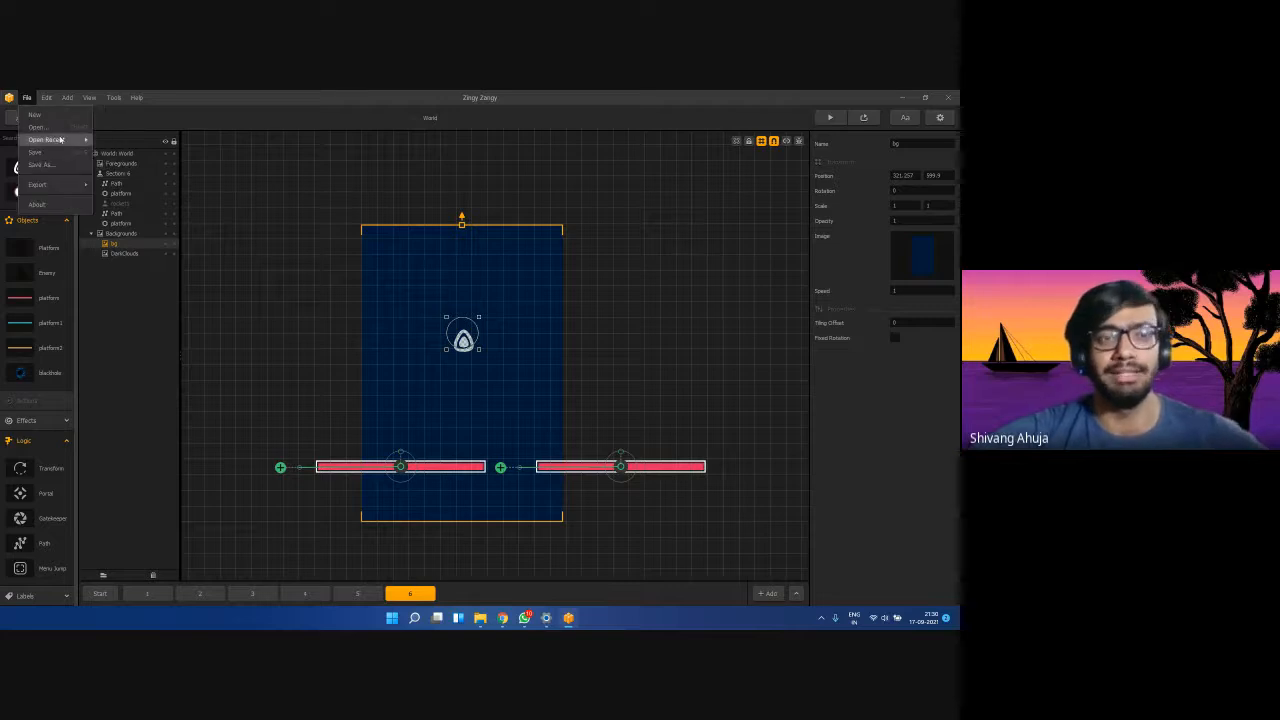
pyautogui.moveTo(60, 140)
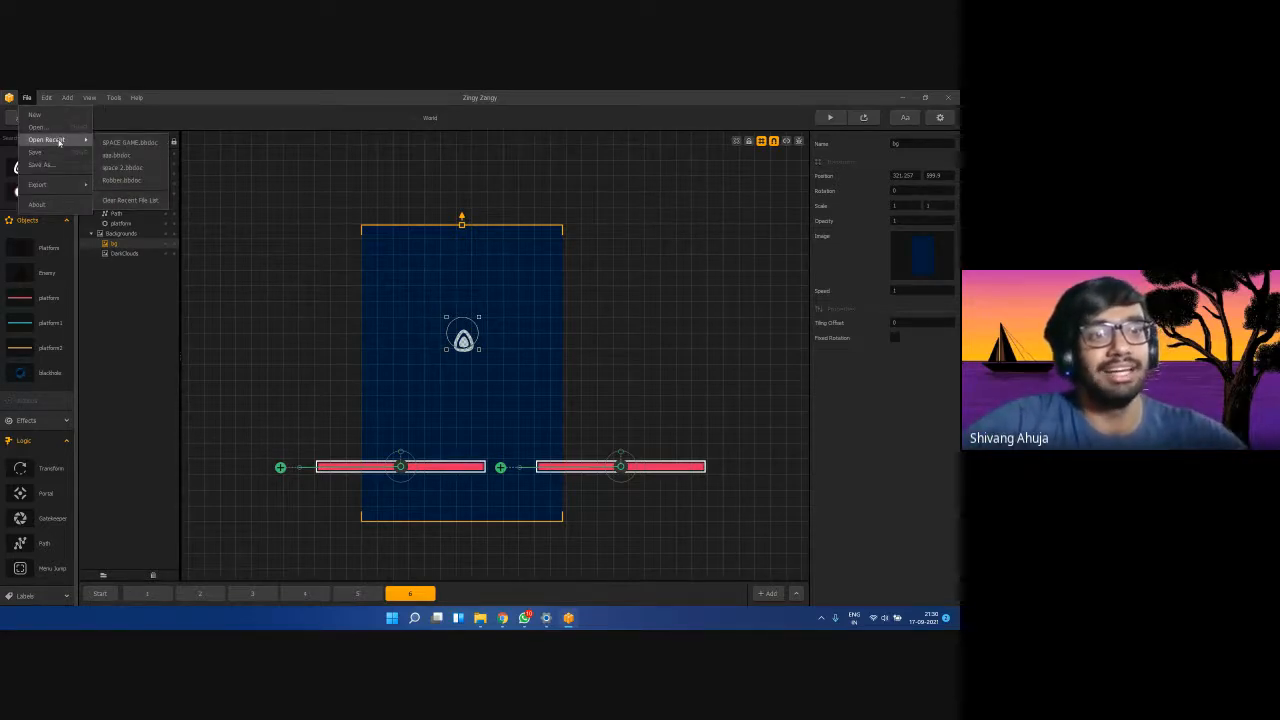
pyautogui.click(326, 184)
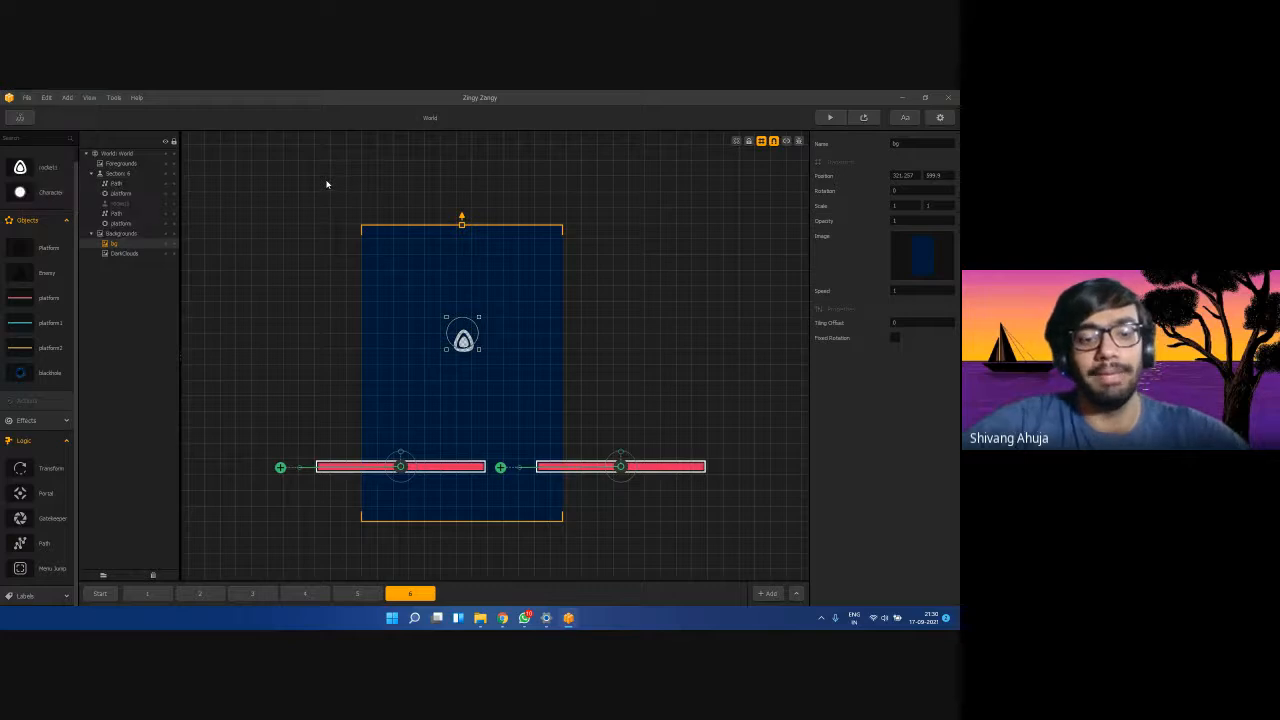
# Save the project as 'space game workshop', declining to replace the existing SPACE GAME file.
pyautogui.hotkey('ctrl', 's')
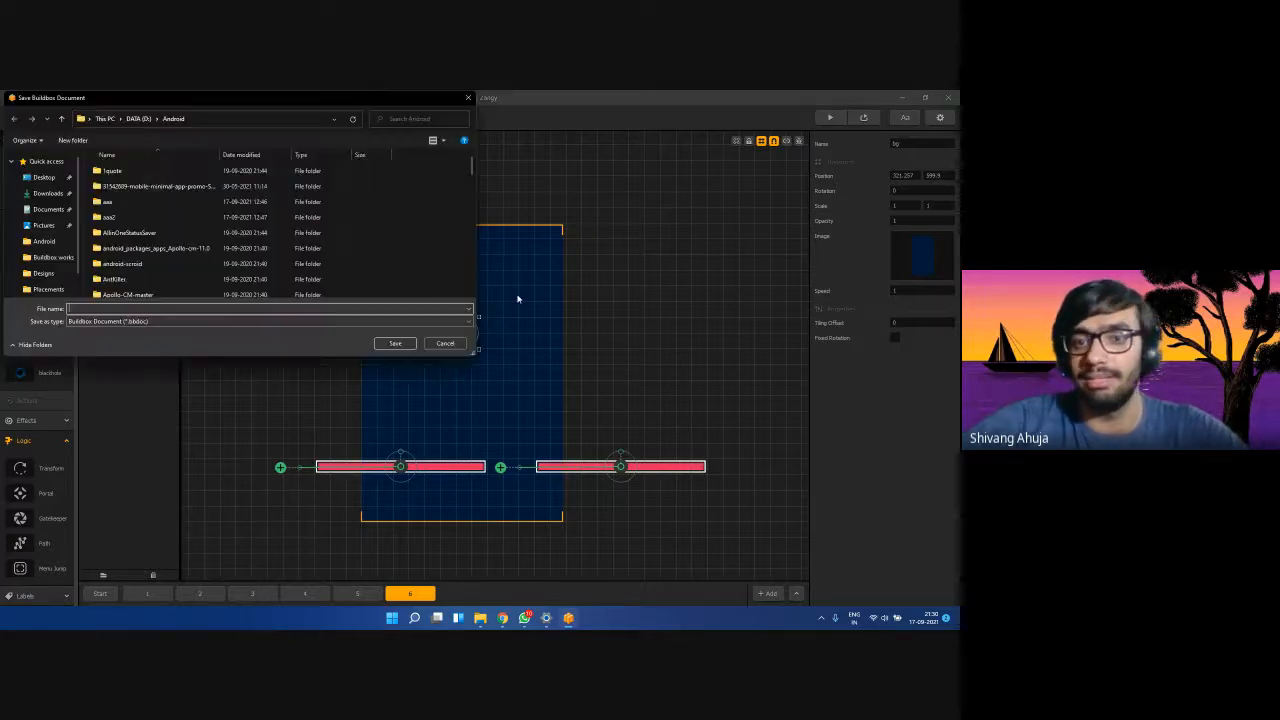
pyautogui.write('aaa')
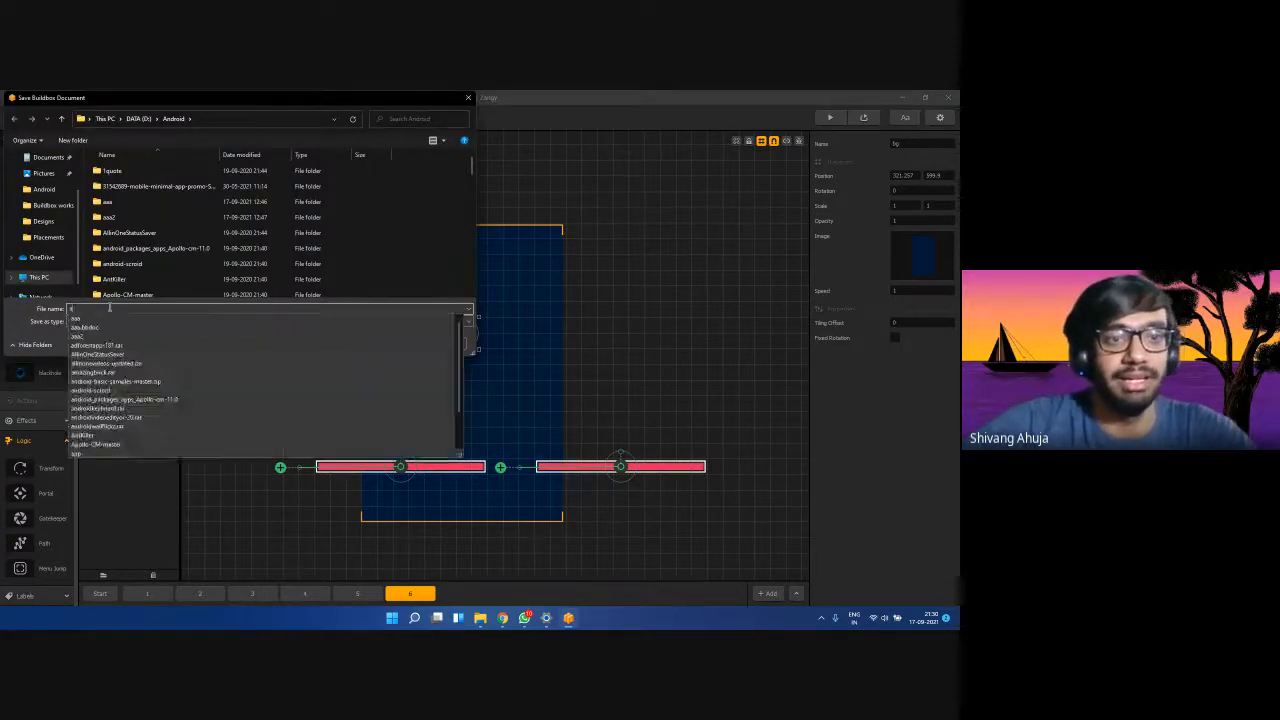
pyautogui.press('BackSpace')
pyautogui.press('BackSpace')
pyautogui.press('BackSpace')
pyautogui.write('spa')
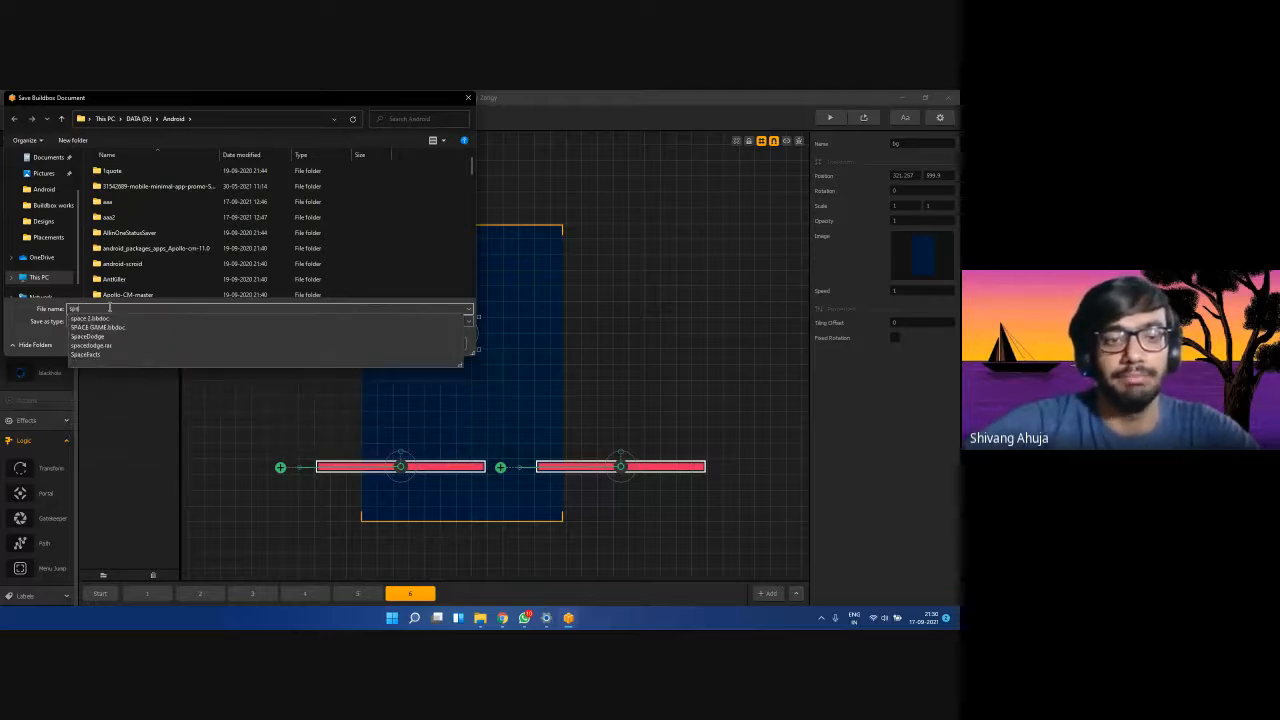
pyautogui.write('c')
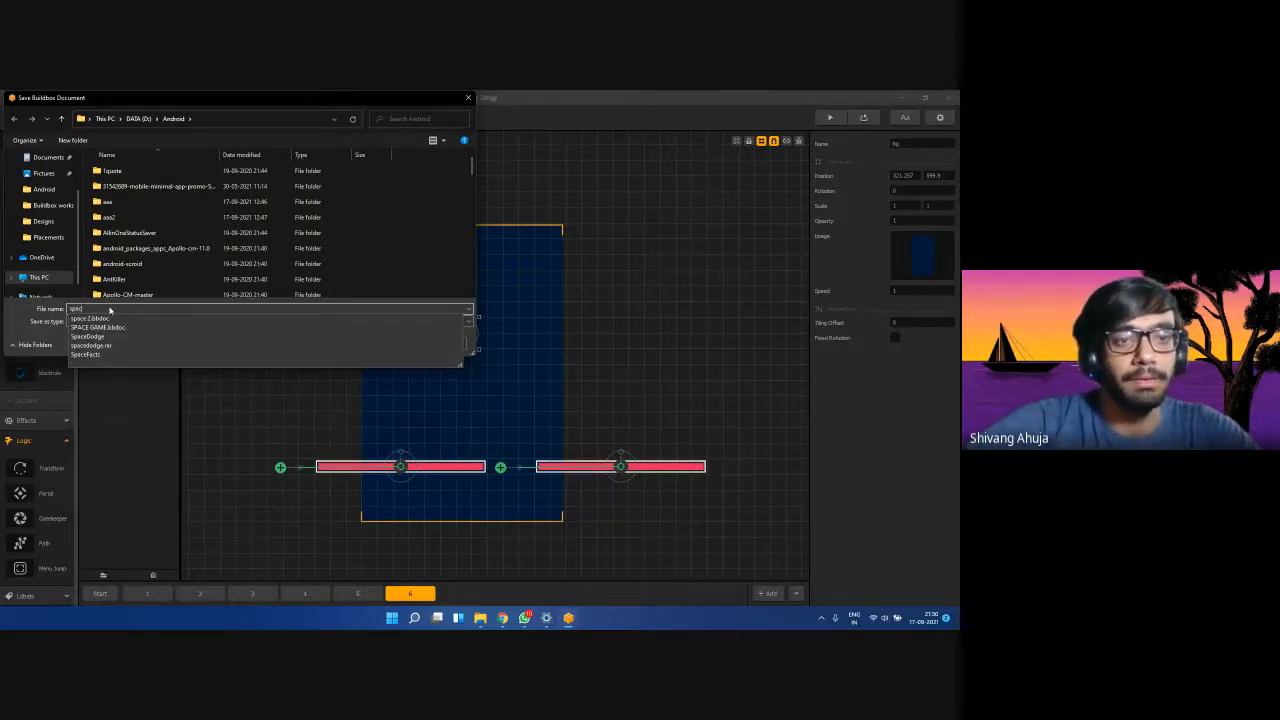
pyautogui.write('e game')
pyautogui.press('Return')
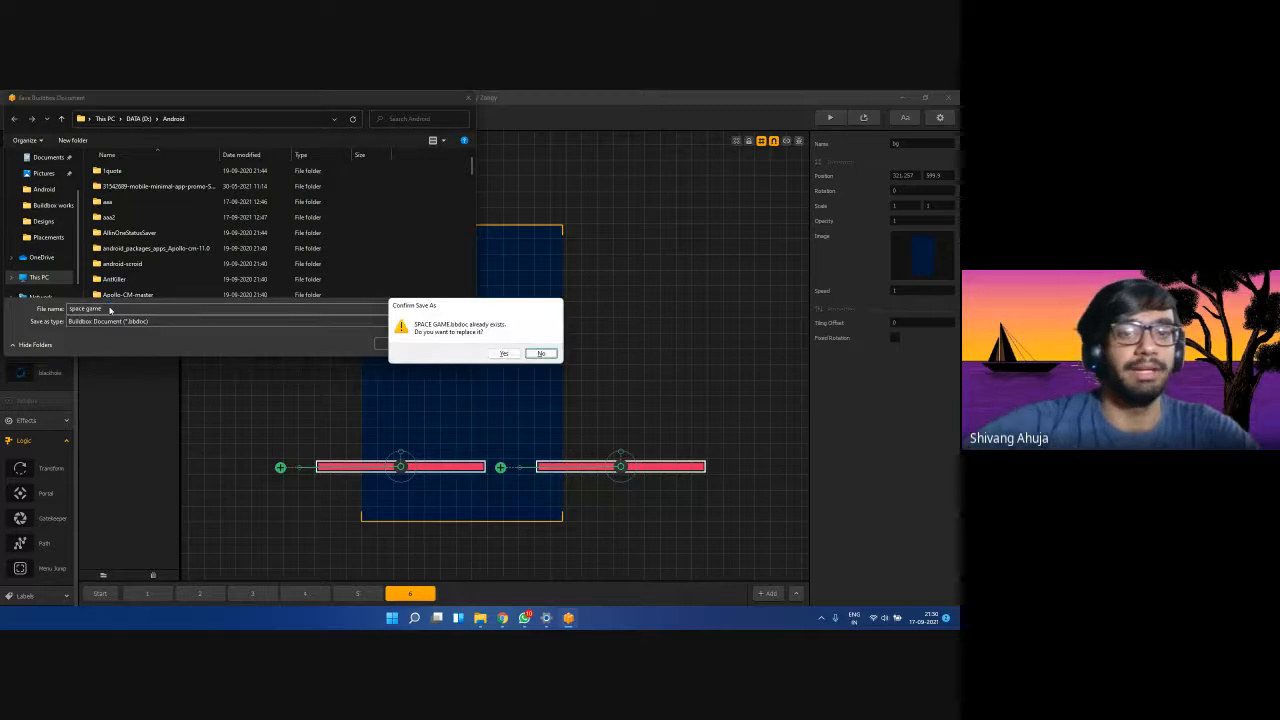
pyautogui.click(540, 353)
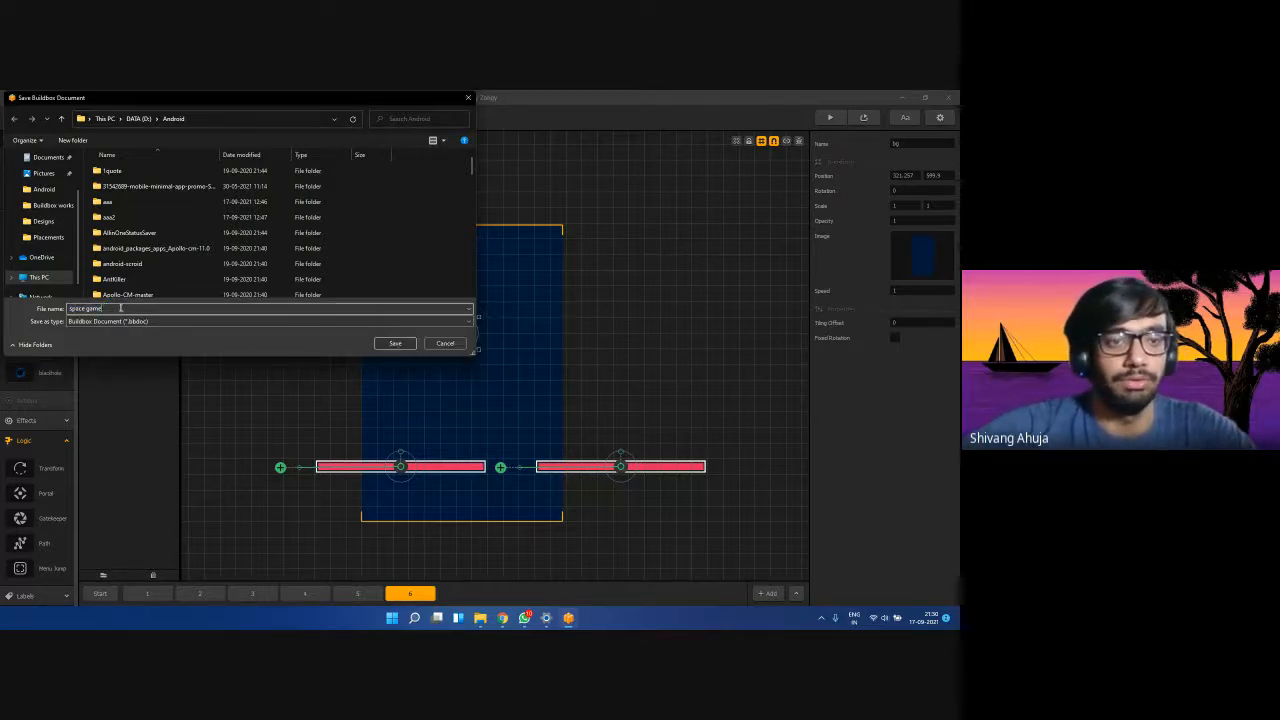
pyautogui.write('world')
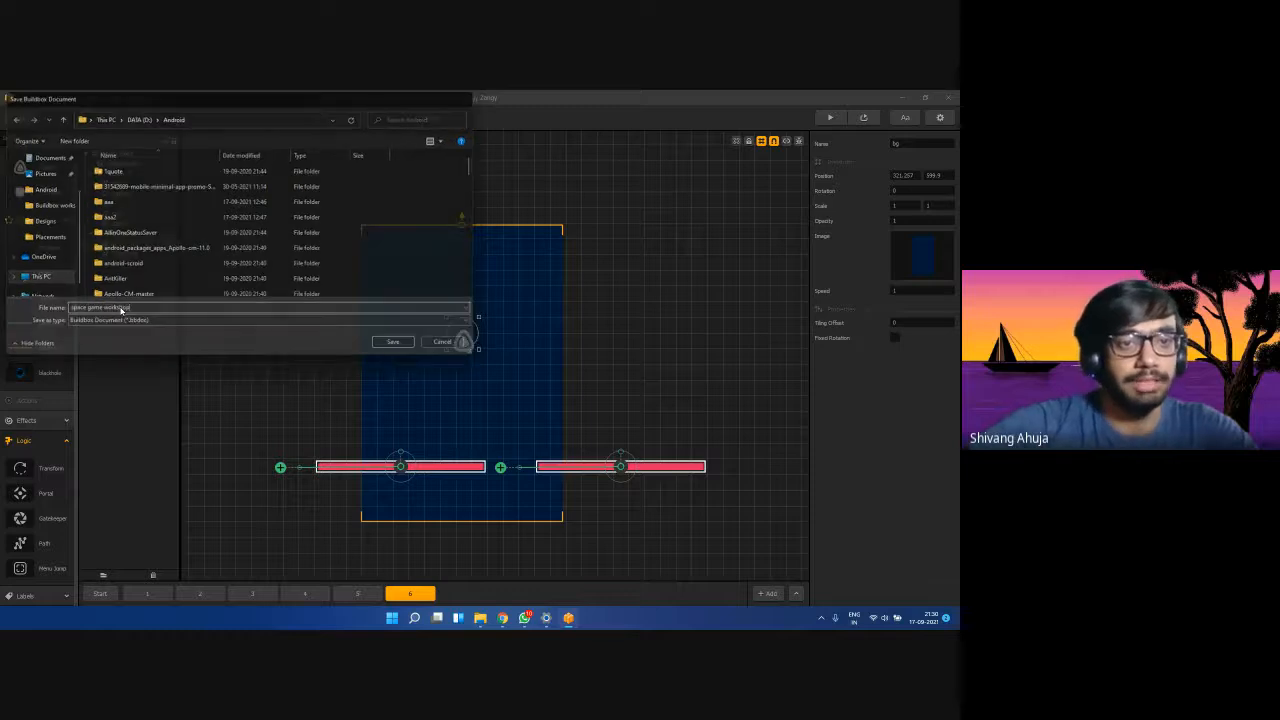
pyautogui.press('Return')
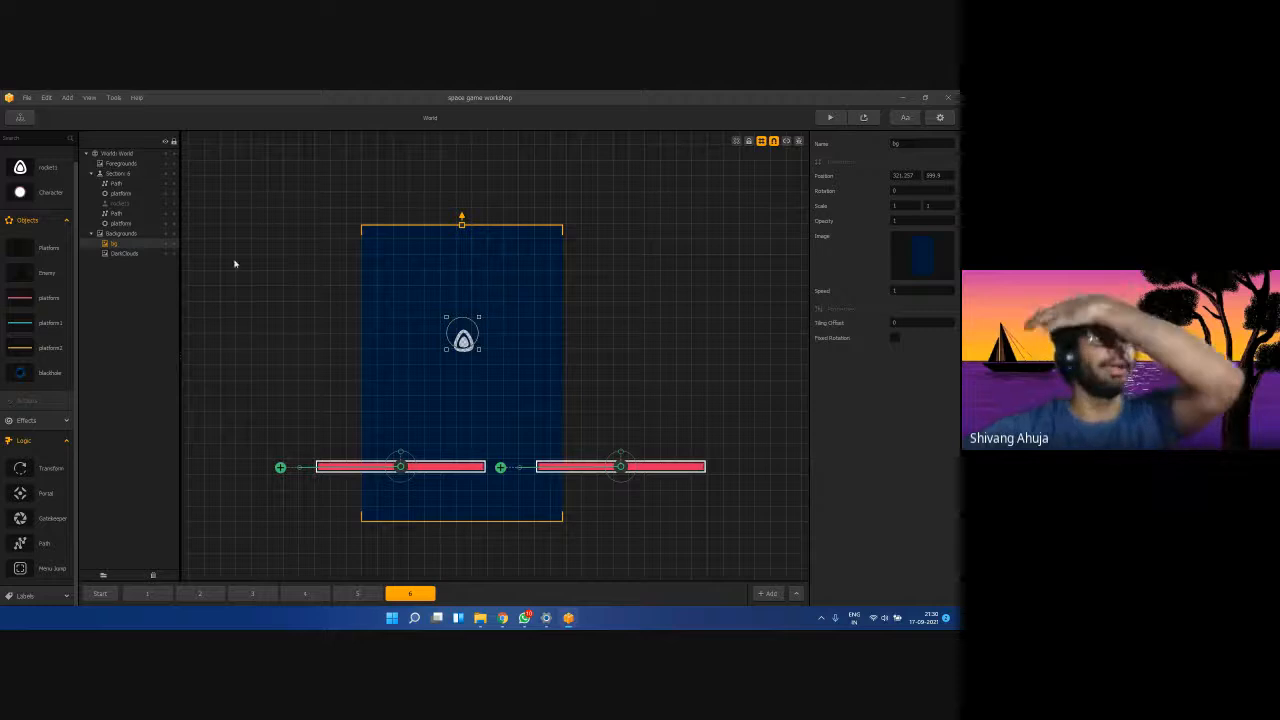
# Export a Windows EXE named space game workshop into D:\Android, bypassing the Bundle ID warning.
pyautogui.click(33, 97)
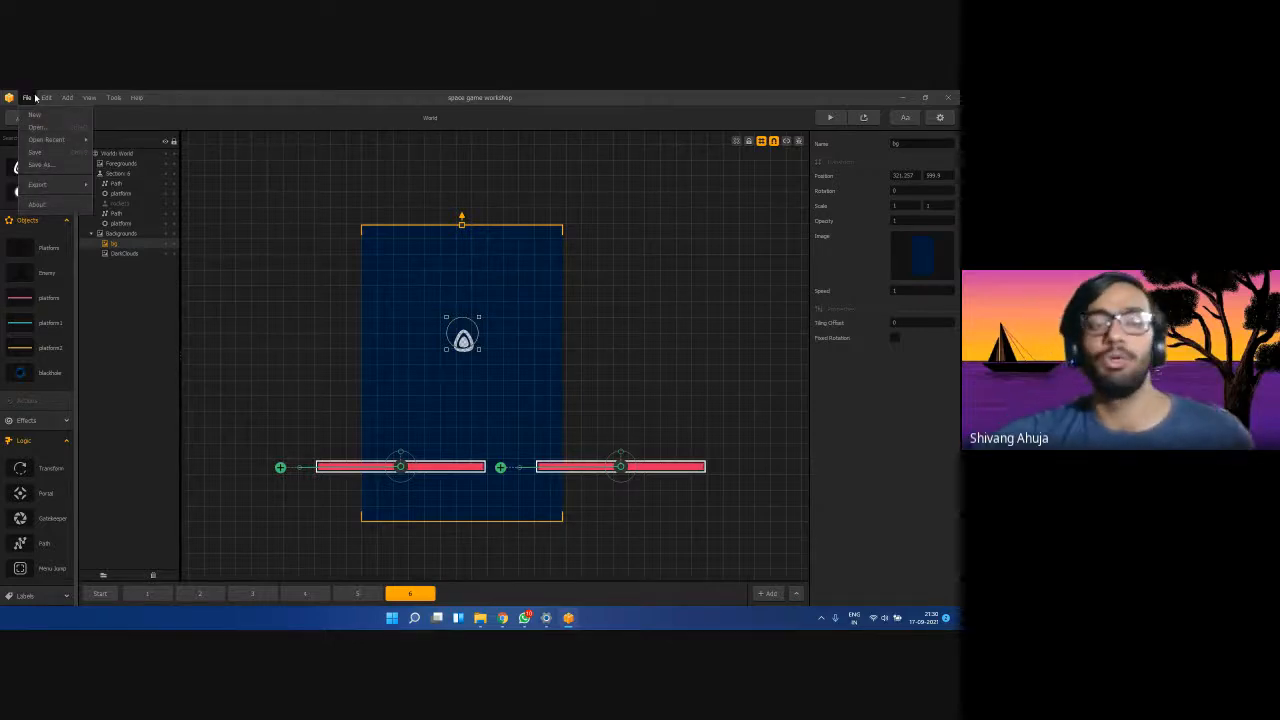
pyautogui.moveTo(58, 190)
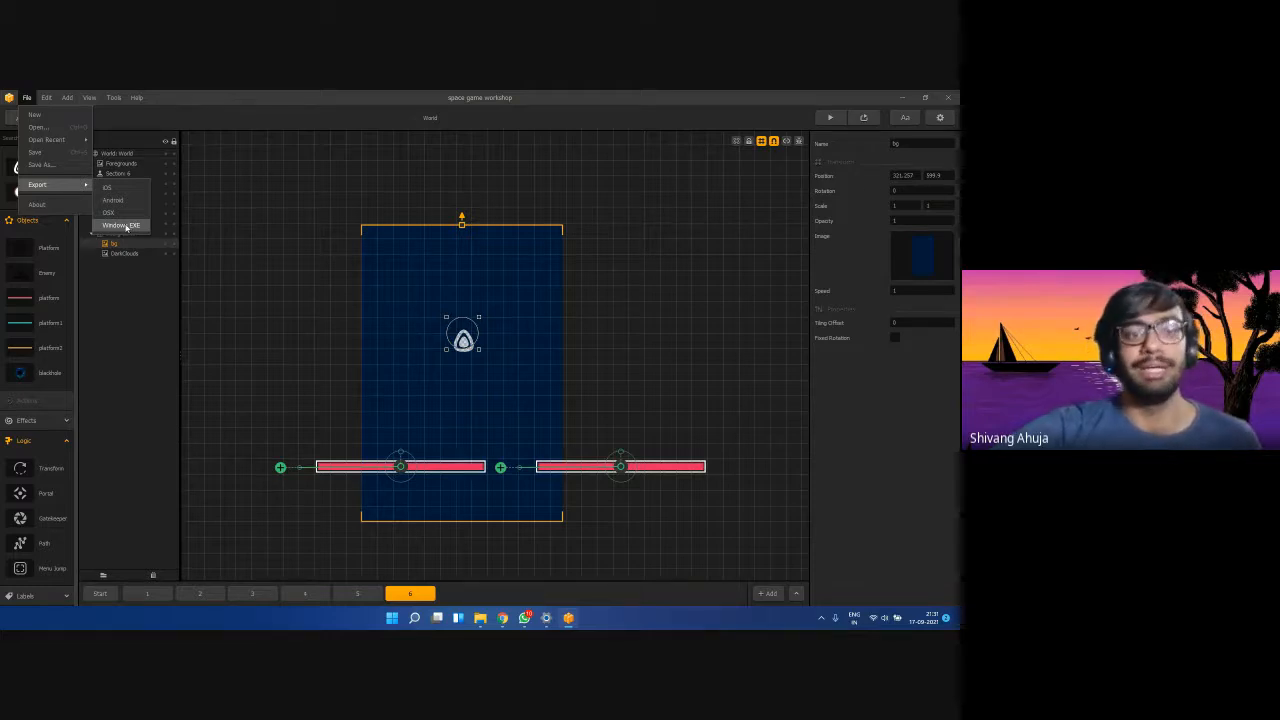
pyautogui.click(122, 225)
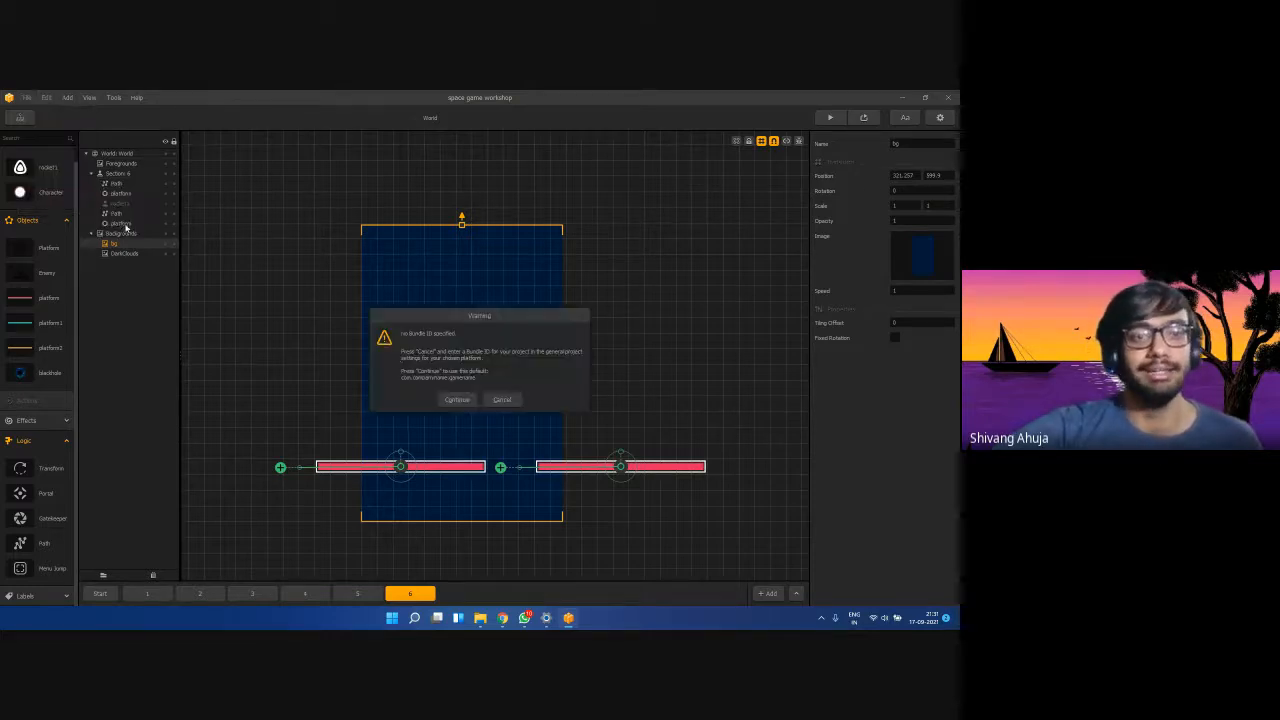
pyautogui.click(456, 399)
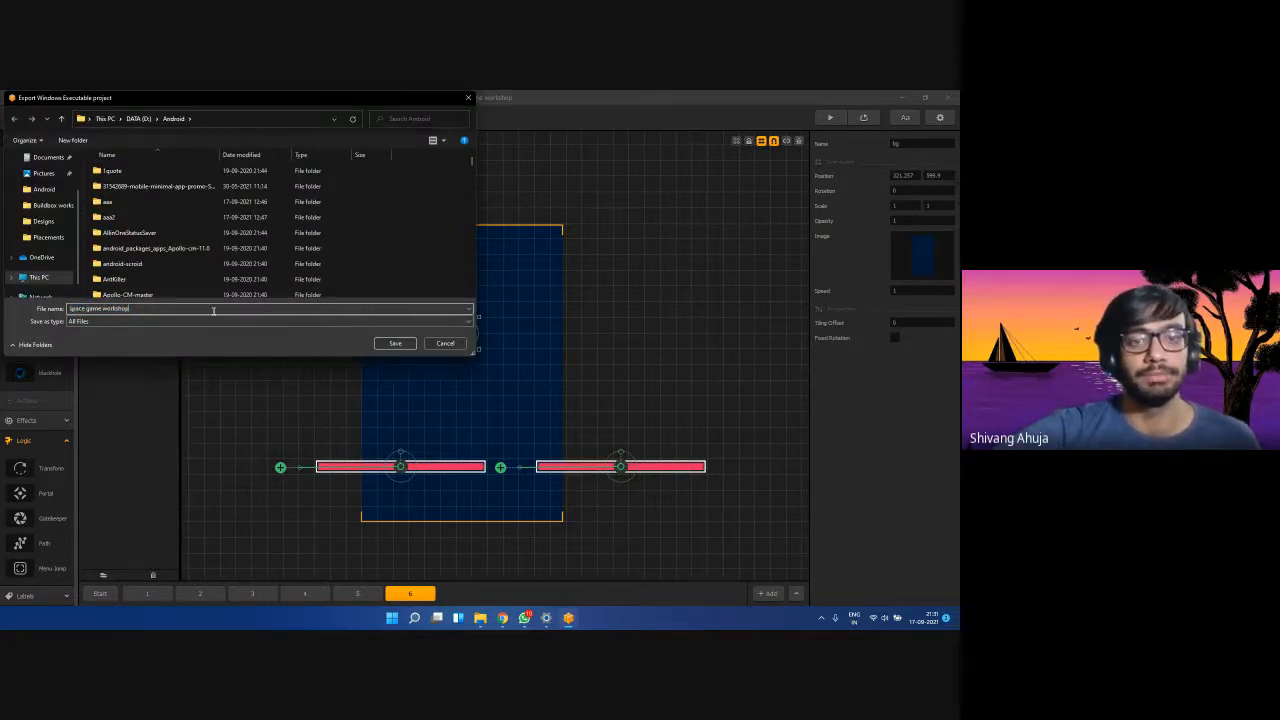
pyautogui.click(395, 343)
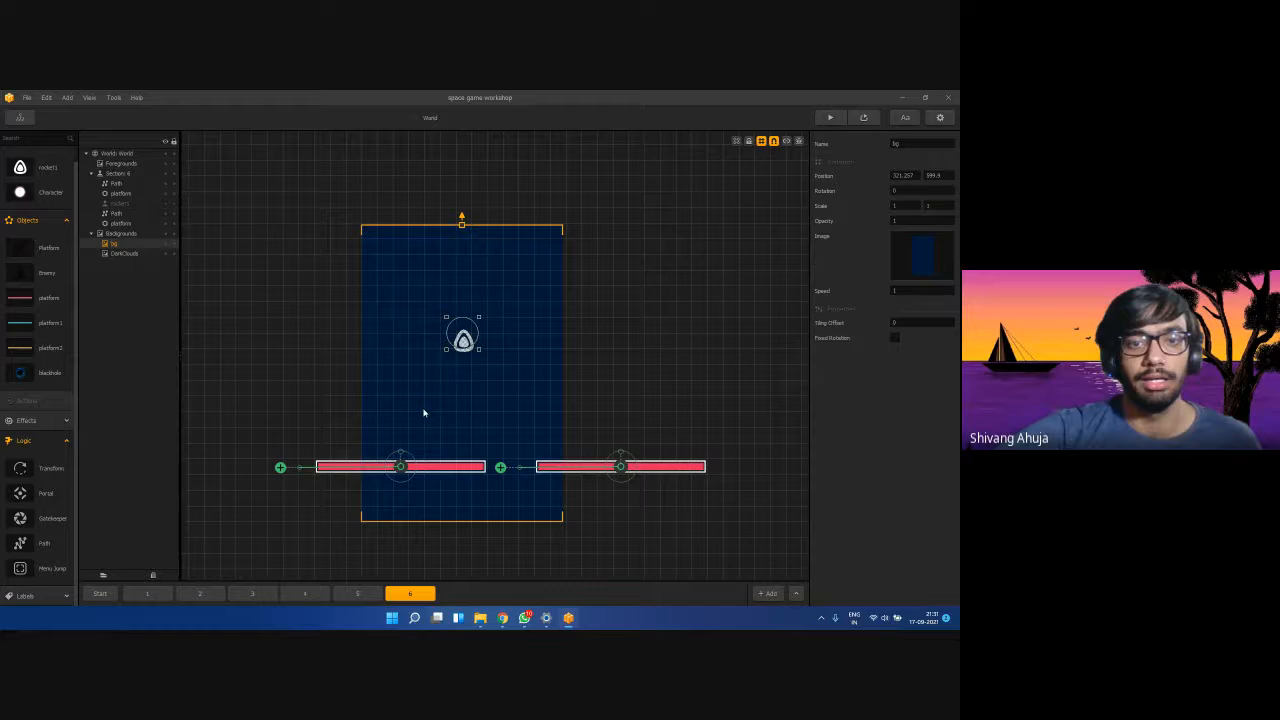
# Find the space game workshop folder in D:\Android, confirm its win32exe subfolder, then close Explorer.
pyautogui.click(480, 617)
pyautogui.click(26, 316)
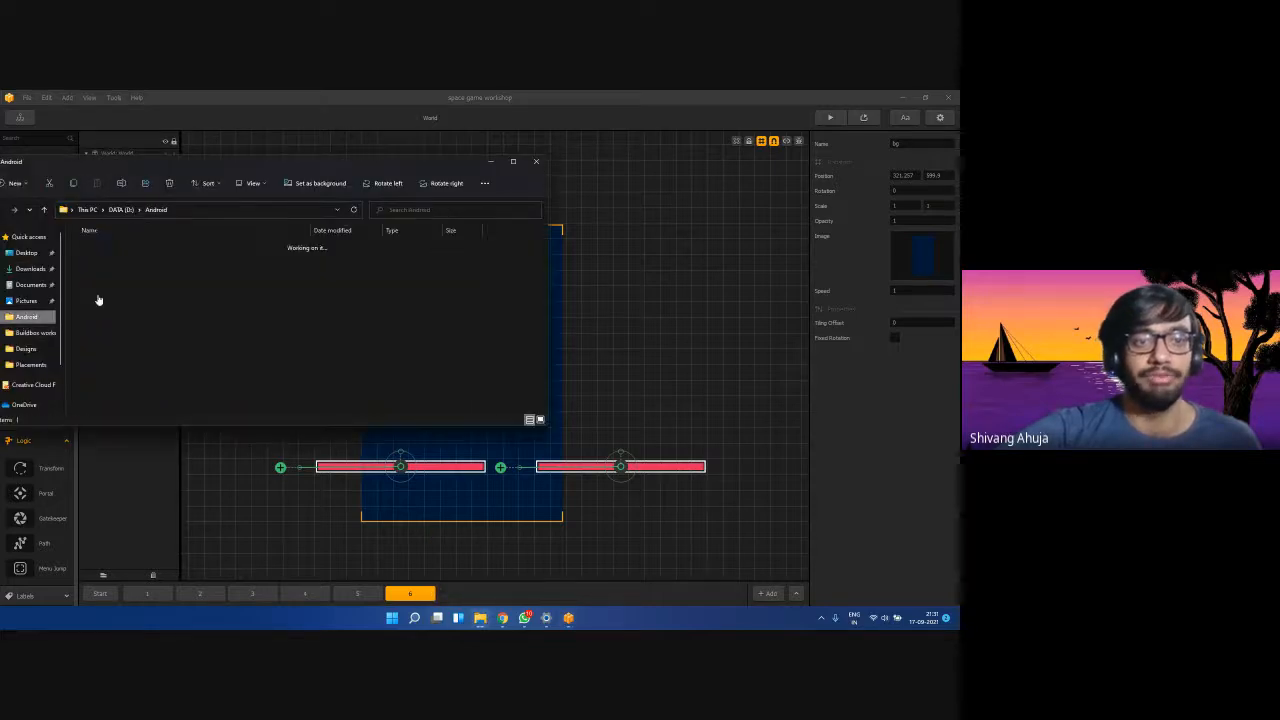
pyautogui.scroll(-4, 167, 313)
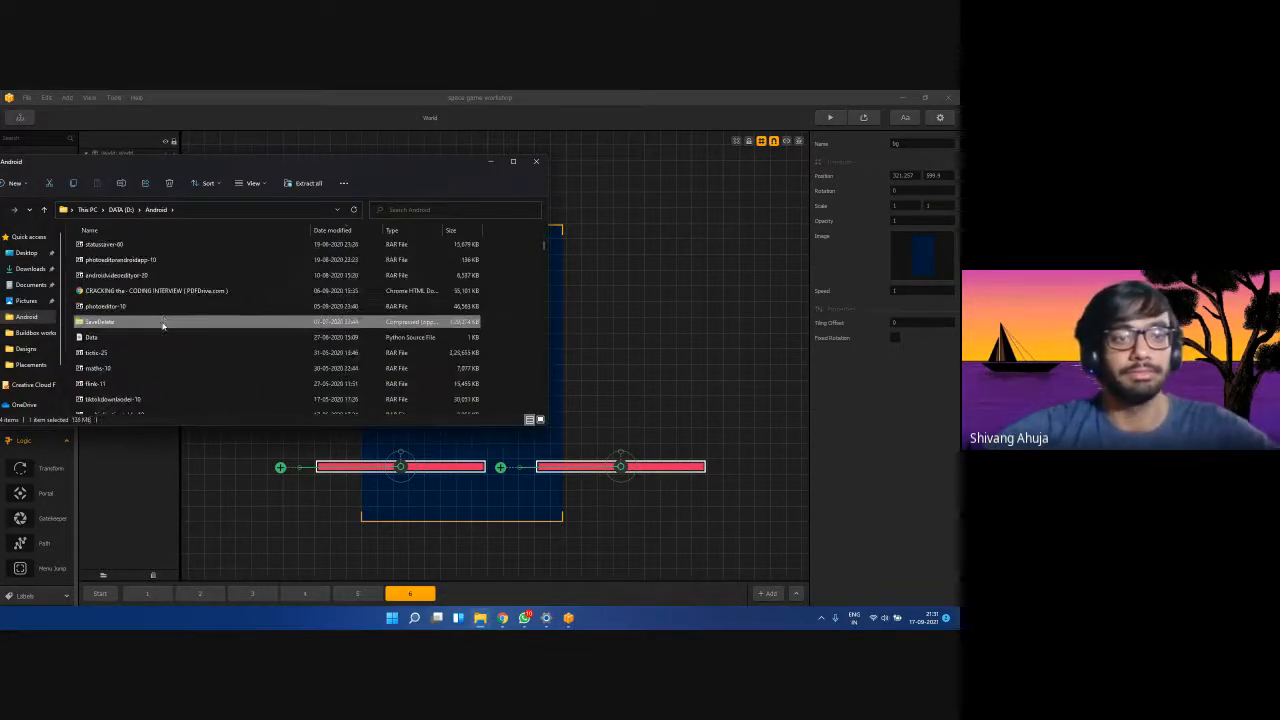
pyautogui.click(157, 327)
pyautogui.press('s')
pyautogui.press('s')
pyautogui.press('s')
pyautogui.press('s')
pyautogui.press('s')
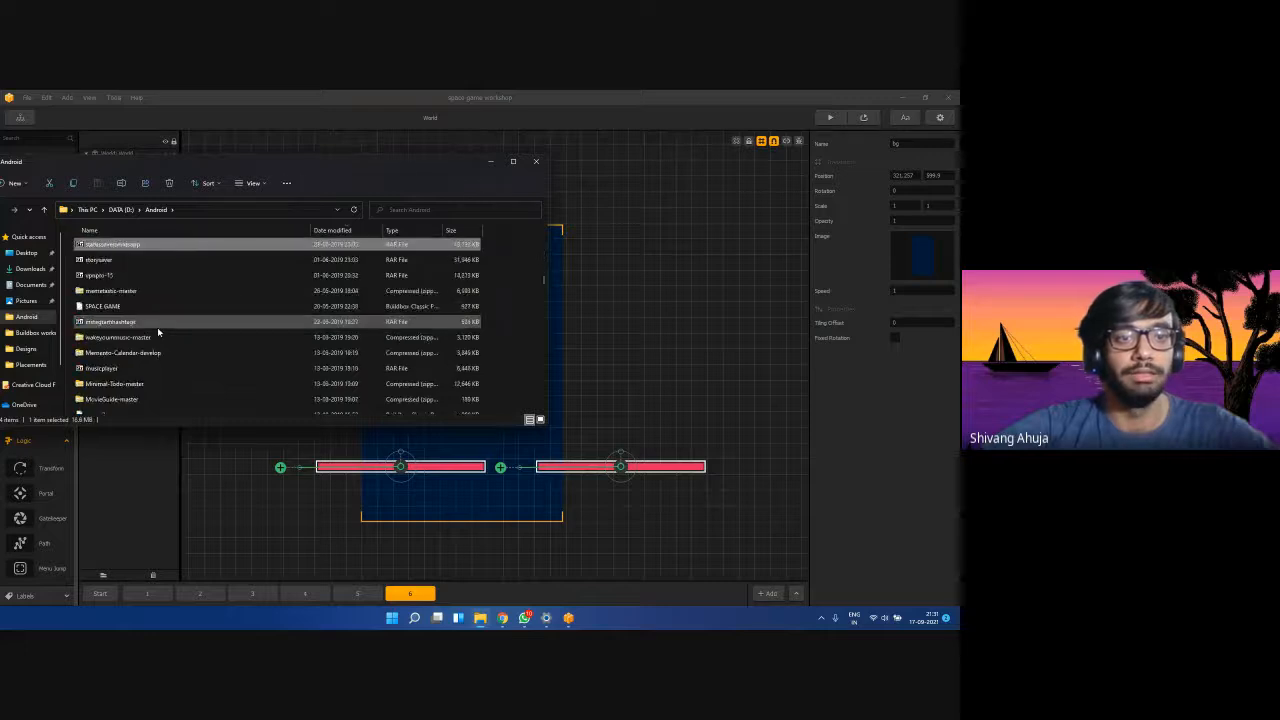
pyautogui.press('s')
pyautogui.press('s')
pyautogui.press('s')
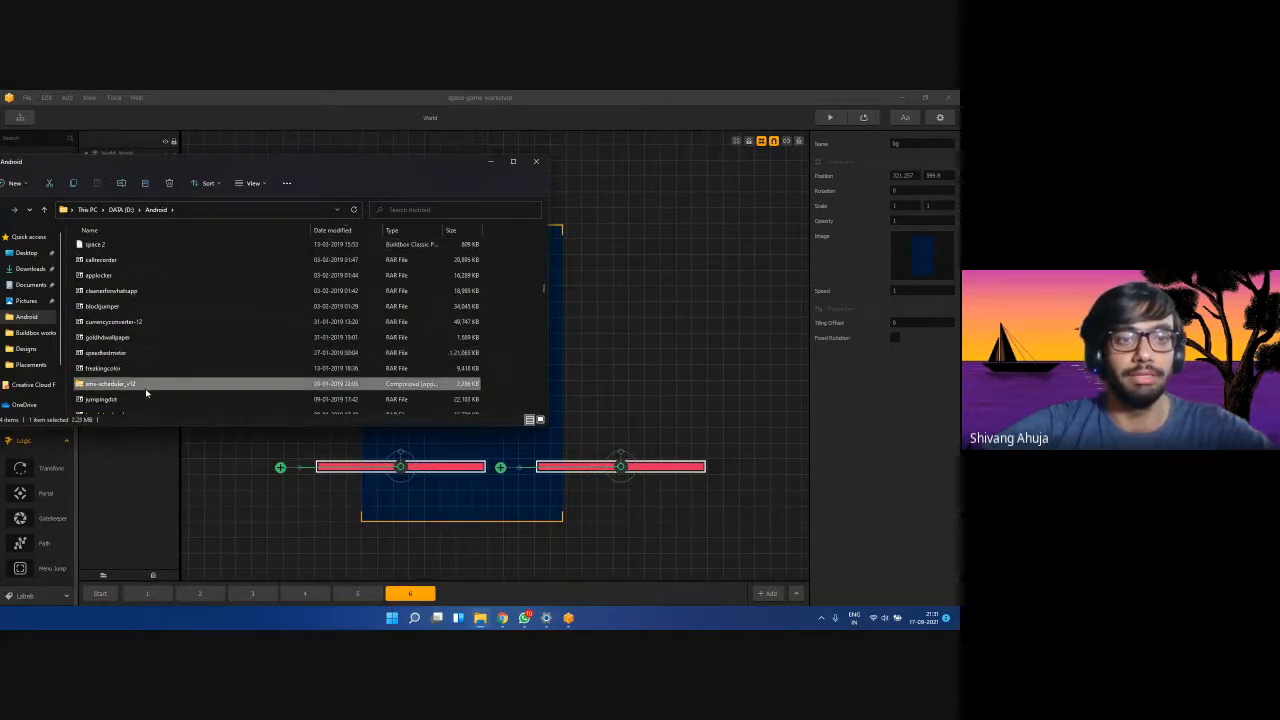
pyautogui.scroll(10, 180, 310)
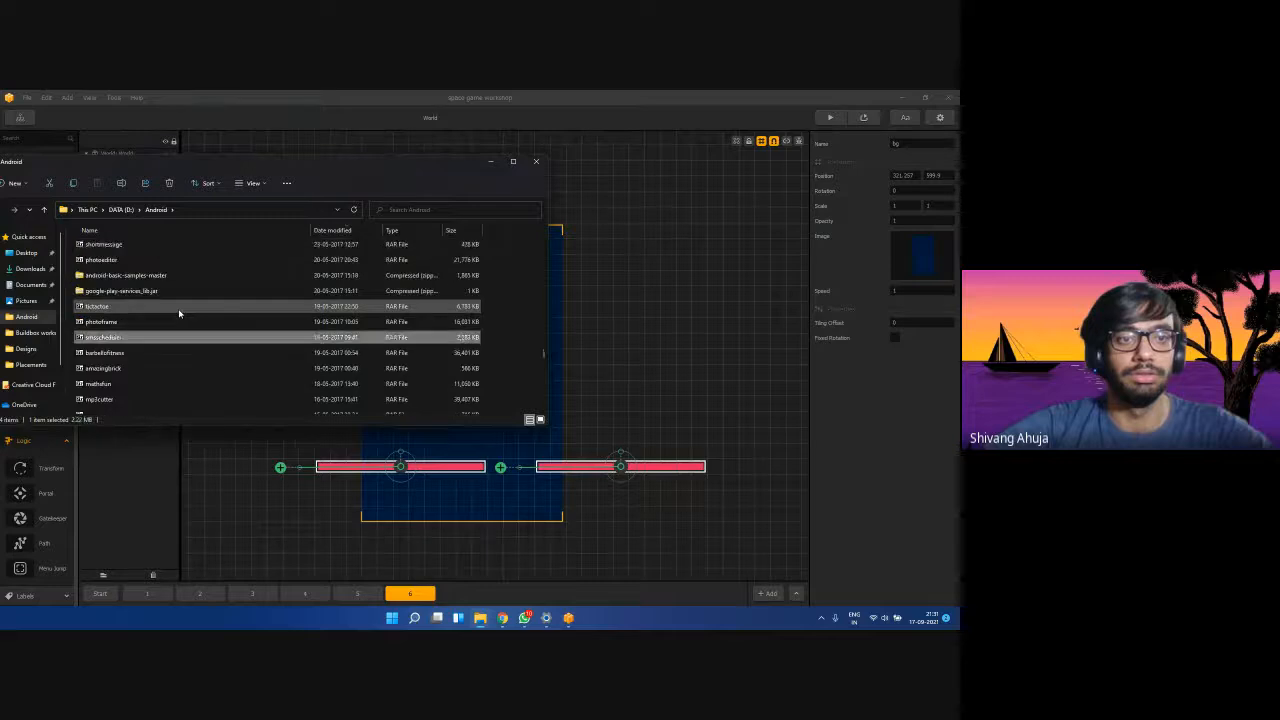
pyautogui.doubleClick(133, 250)
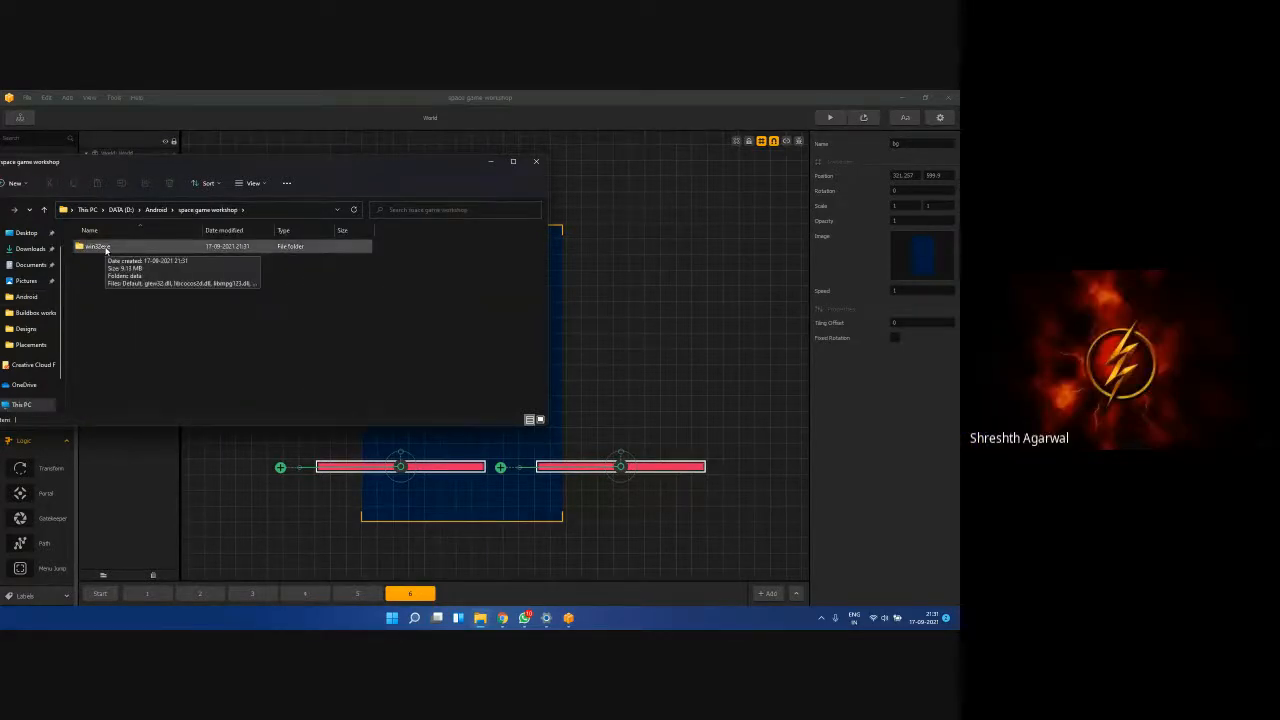
pyautogui.click(536, 161)
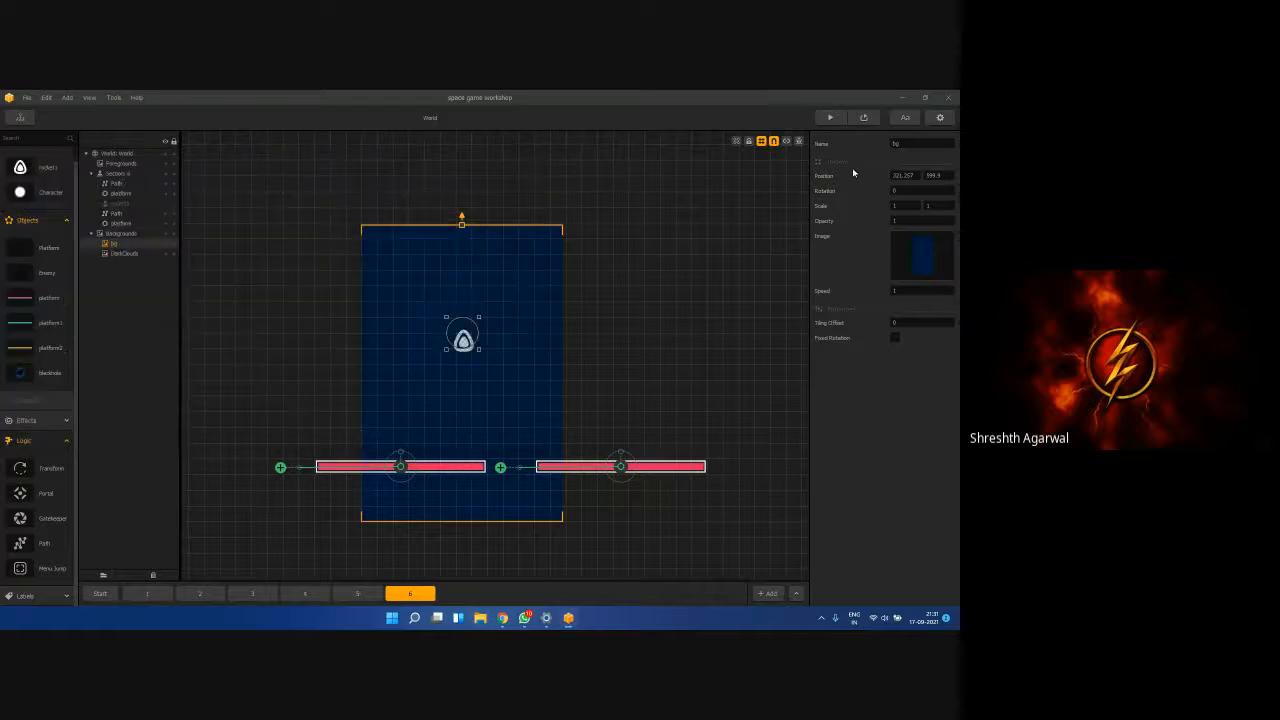
# In Project Settings, check the Application Store list and begin a Bundle ID with 'abc'.
pyautogui.click(943, 117)
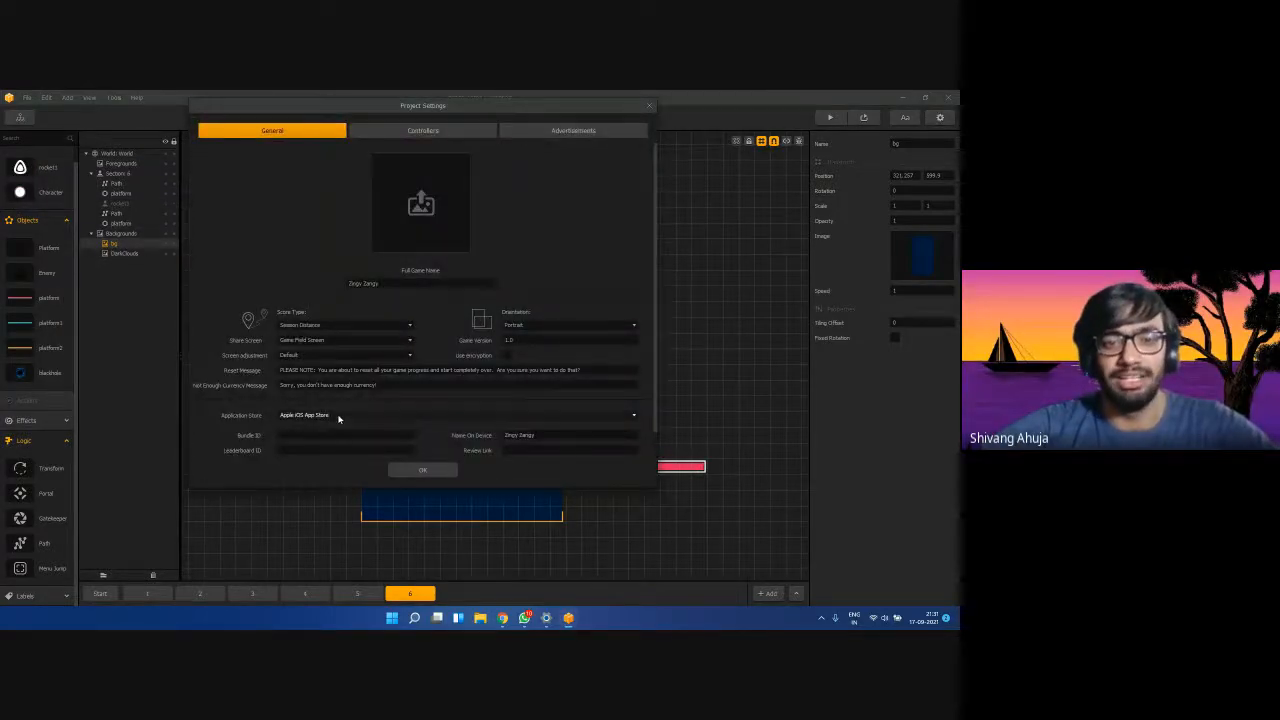
pyautogui.click(650, 104)
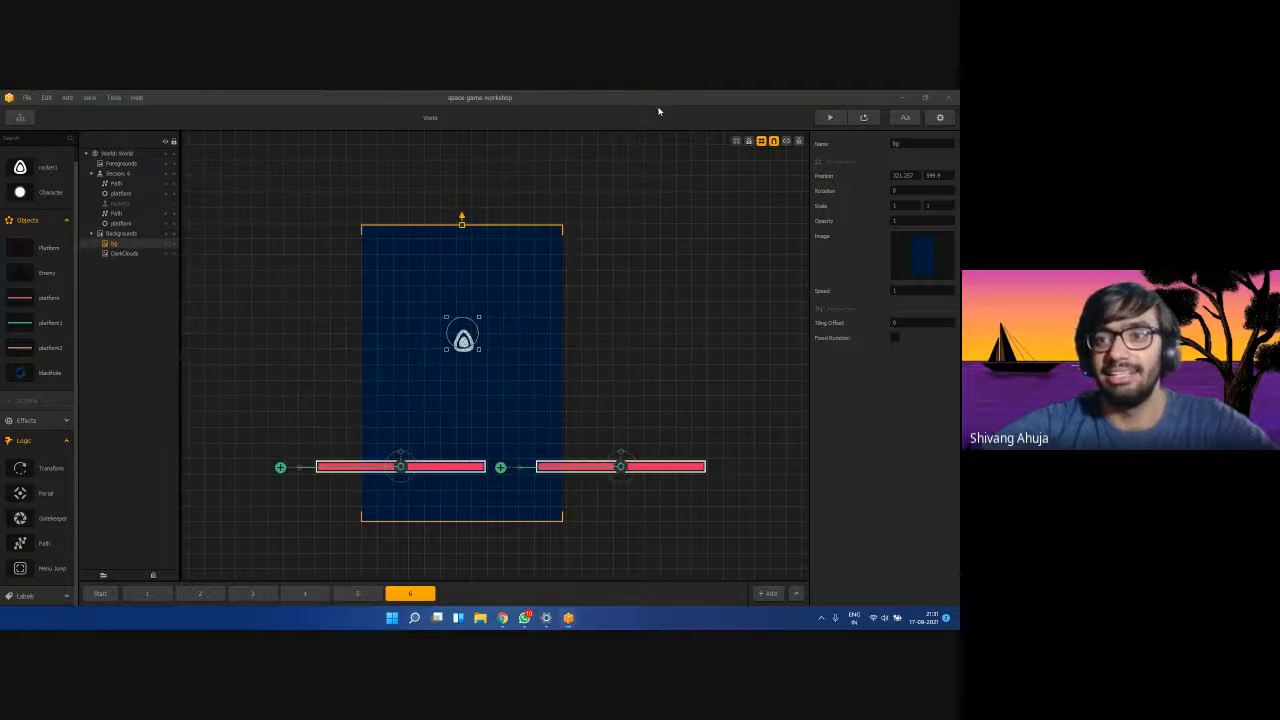
pyautogui.click(940, 118)
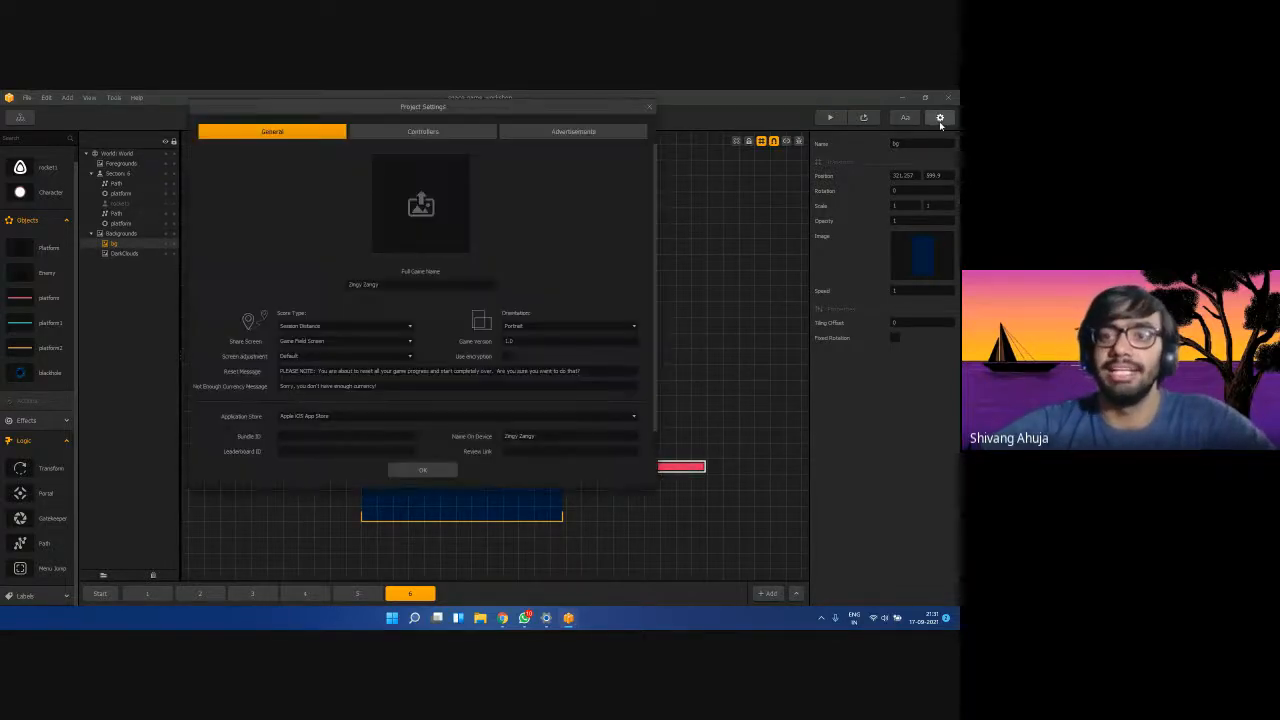
pyautogui.click(321, 418)
pyautogui.click(330, 431)
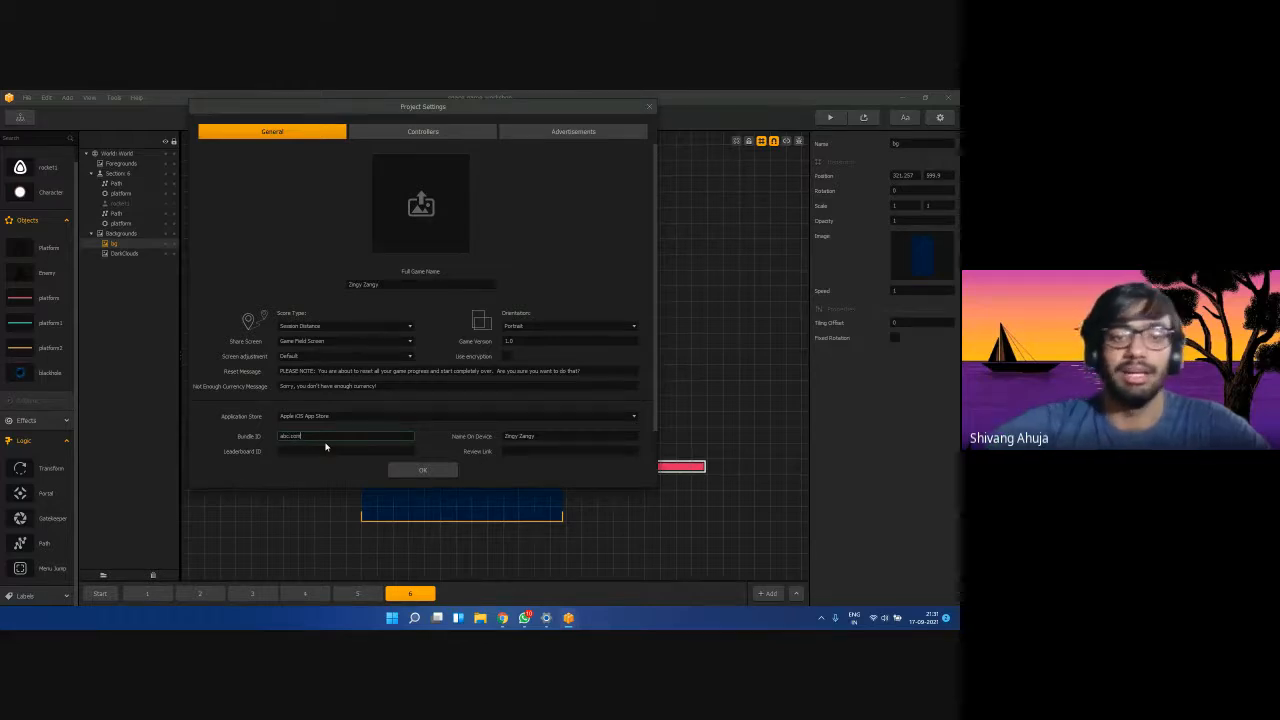
pyautogui.click(293, 418)
pyautogui.click(318, 437)
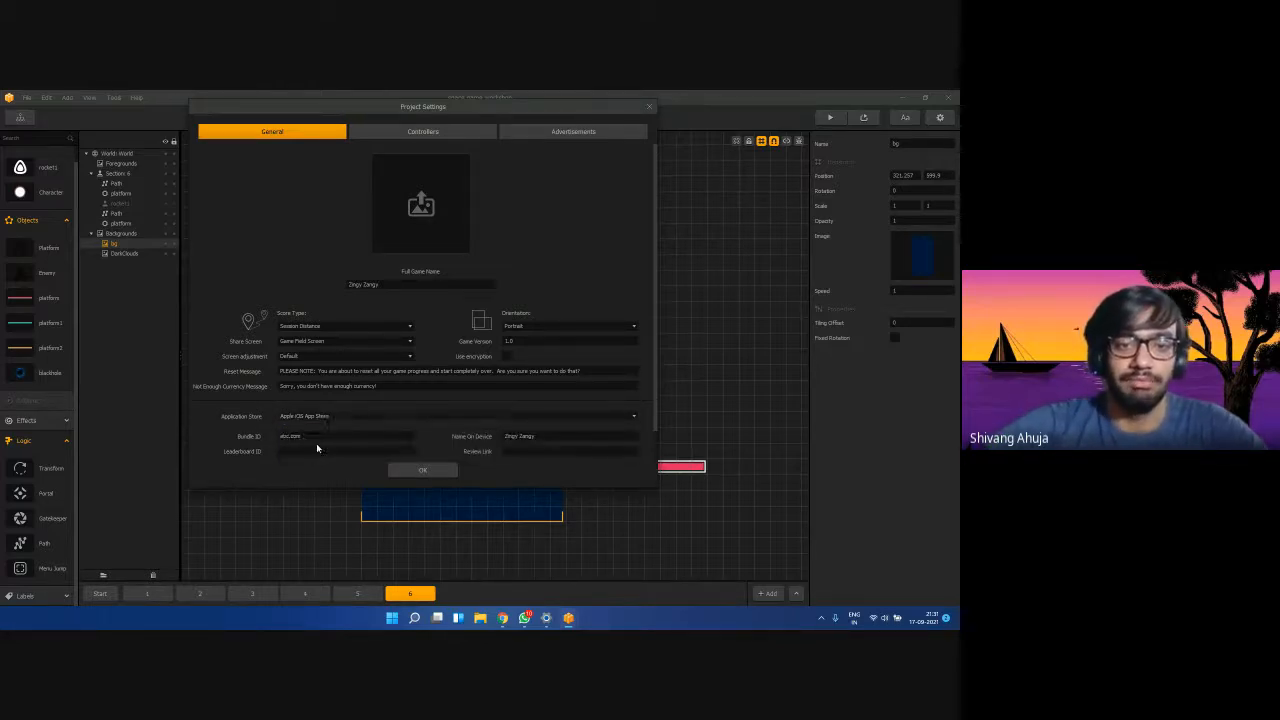
pyautogui.write('abc')
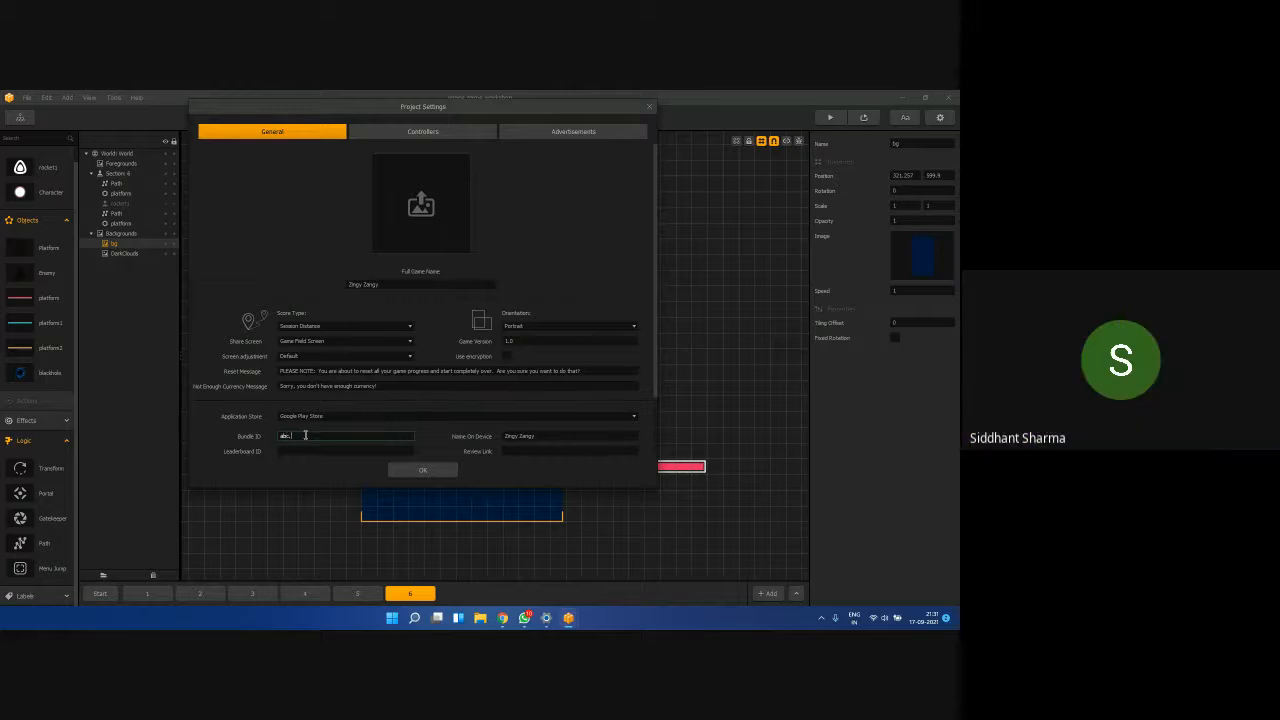
pyautogui.click(423, 470)
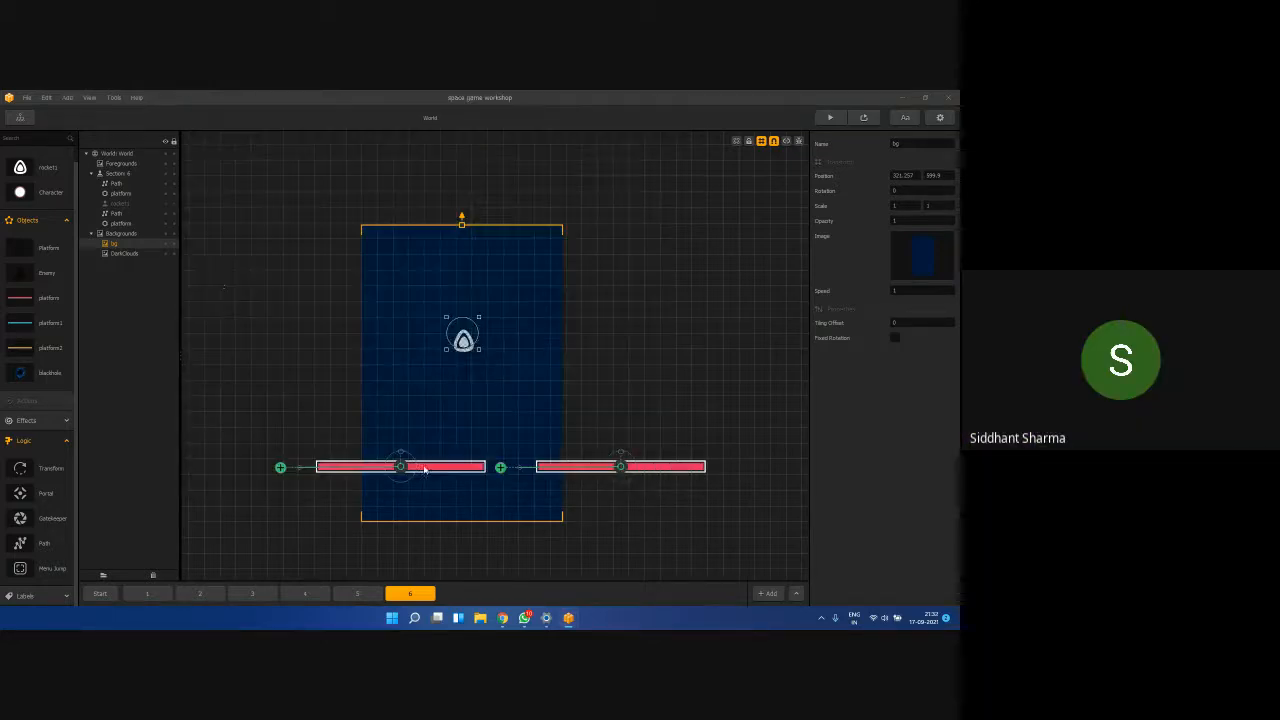
pyautogui.click(27, 97)
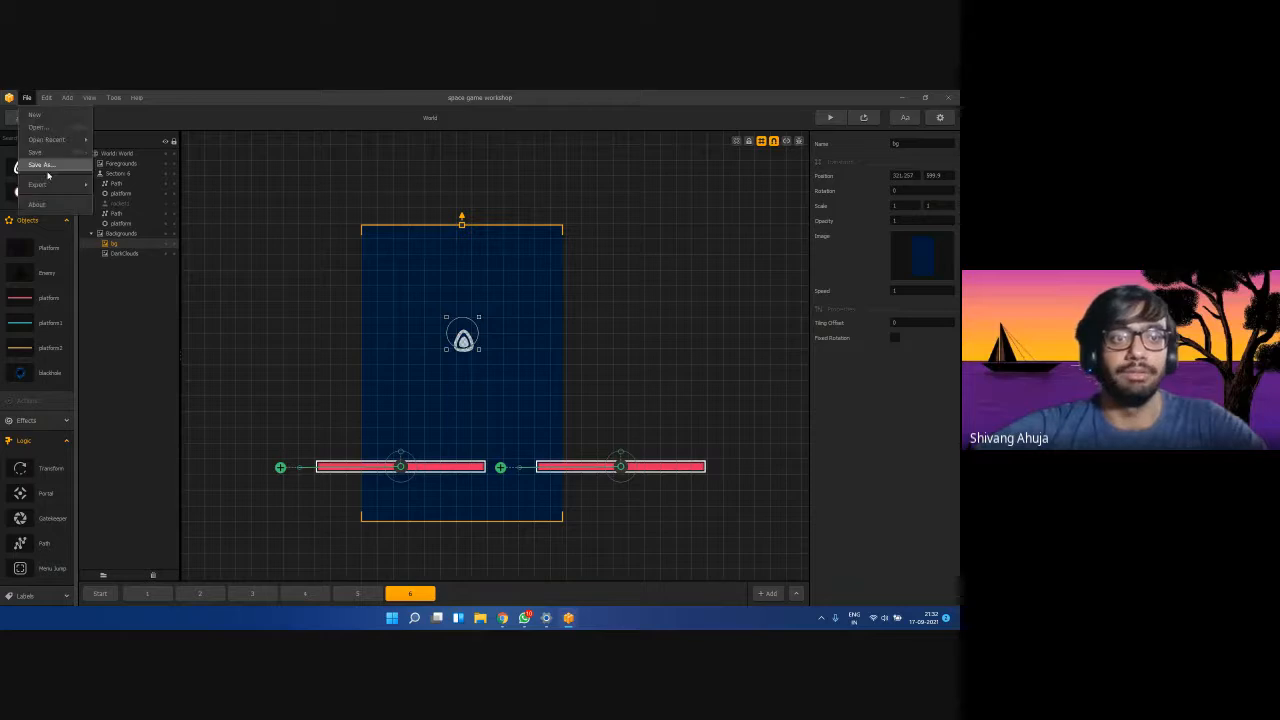
pyautogui.click(49, 167)
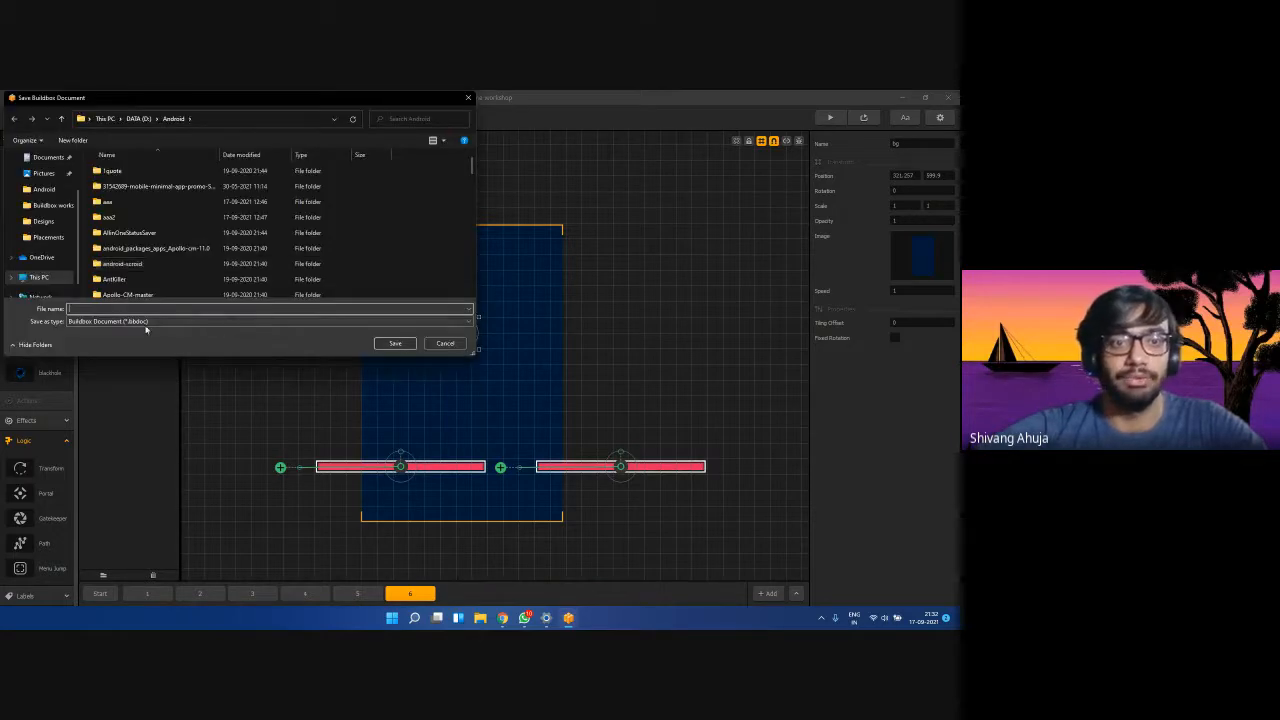
pyautogui.click(147, 323)
pyautogui.click(147, 328)
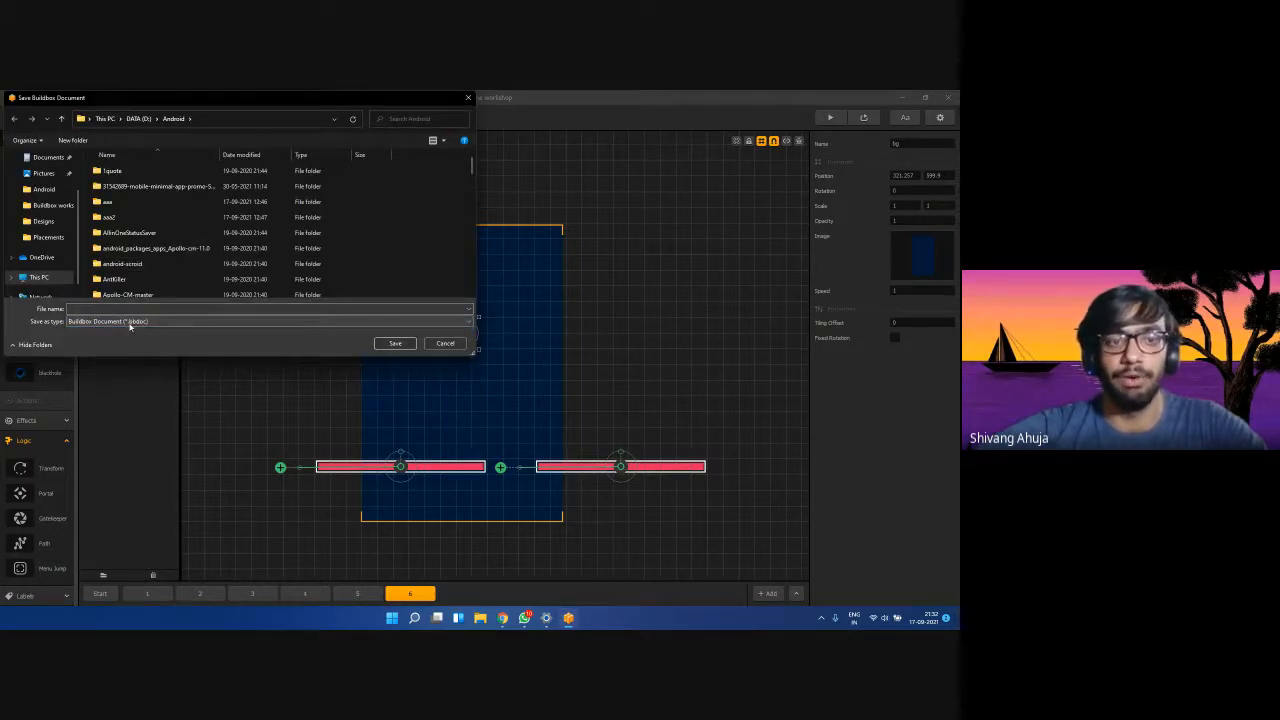
pyautogui.click(128, 326)
pyautogui.click(141, 332)
pyautogui.click(107, 309)
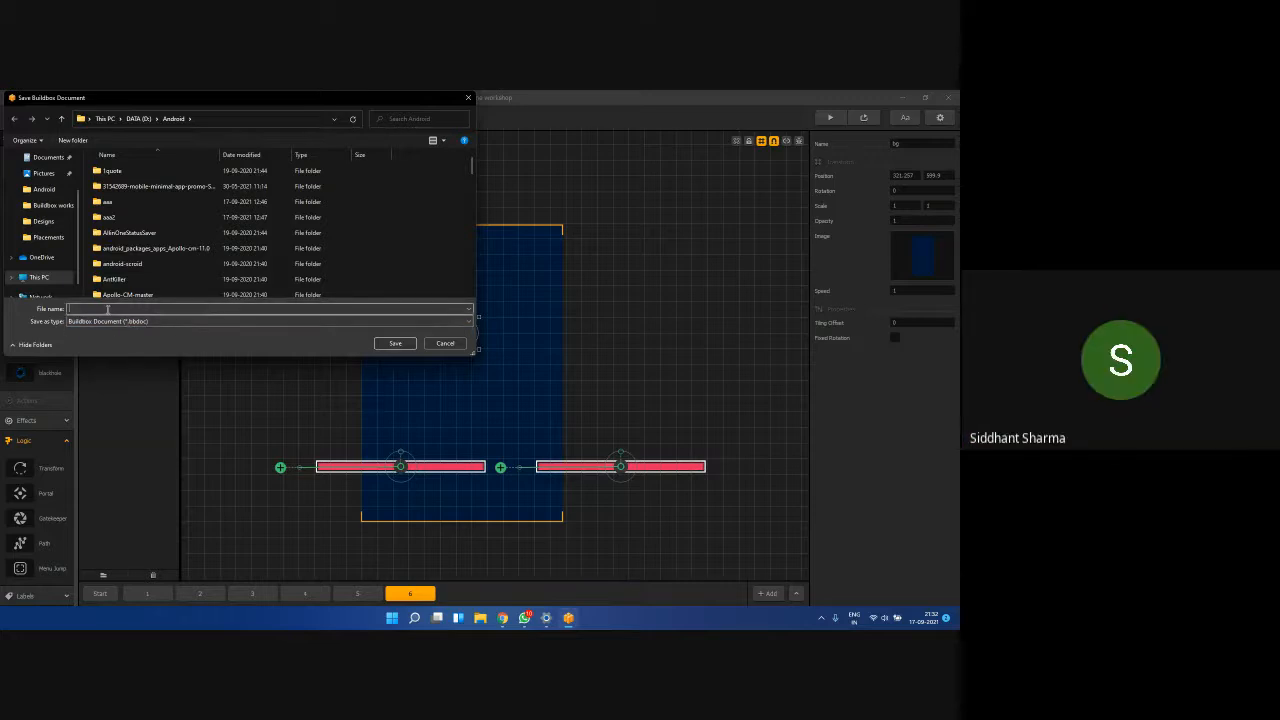
pyautogui.click(443, 343)
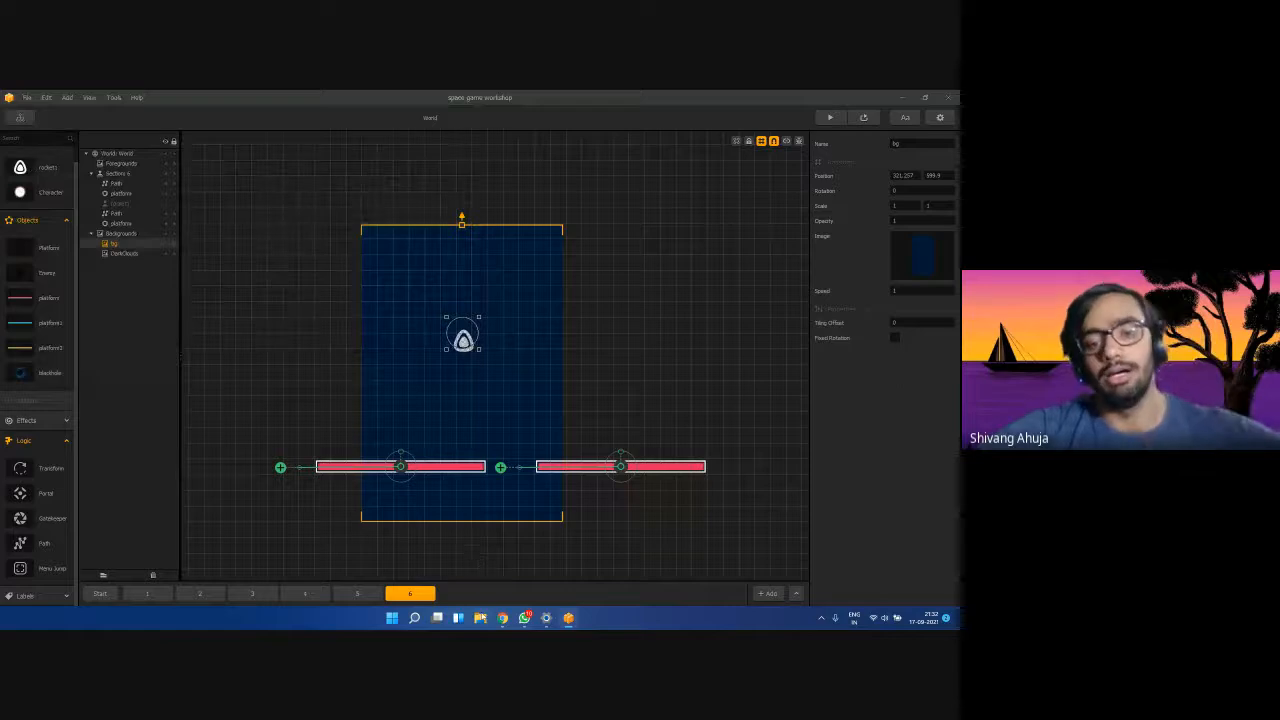
# Browse in File Explorer to D:\Android\space game workshop\win32exe to find the Zingy Zangy application.
pyautogui.press('super+e')
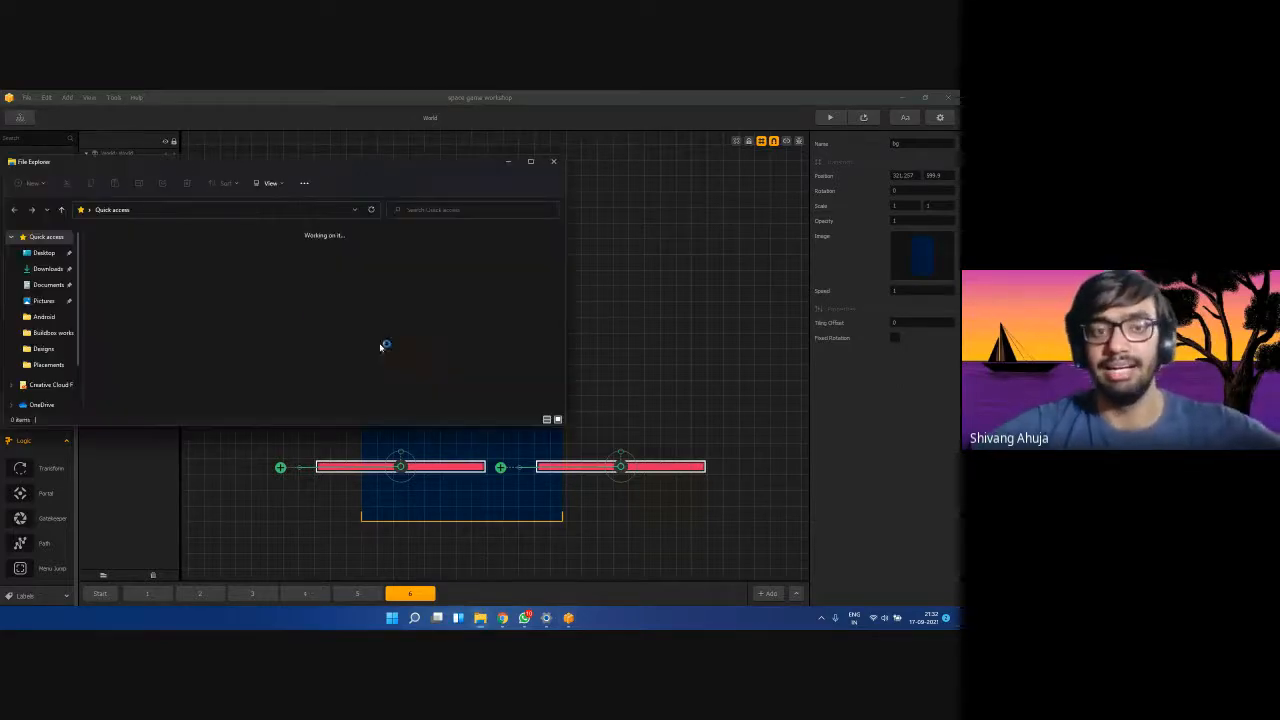
pyautogui.click(45, 317)
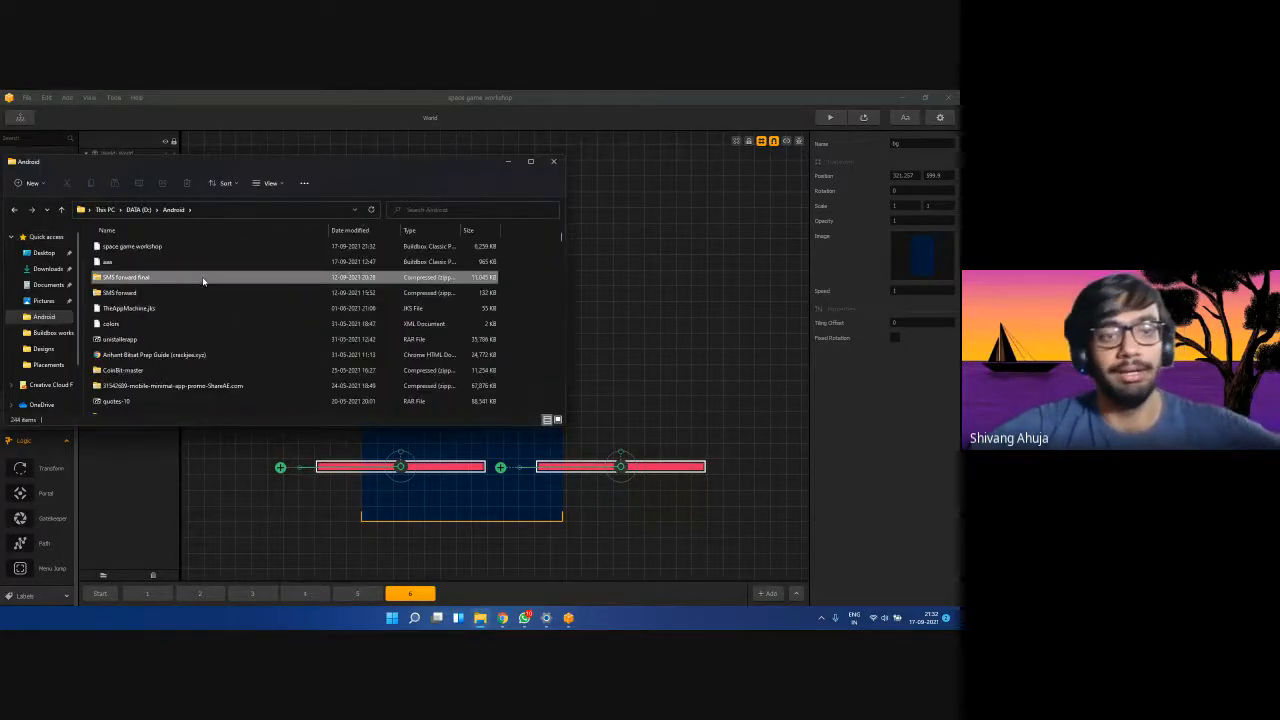
pyautogui.scroll(-15, 190, 310)
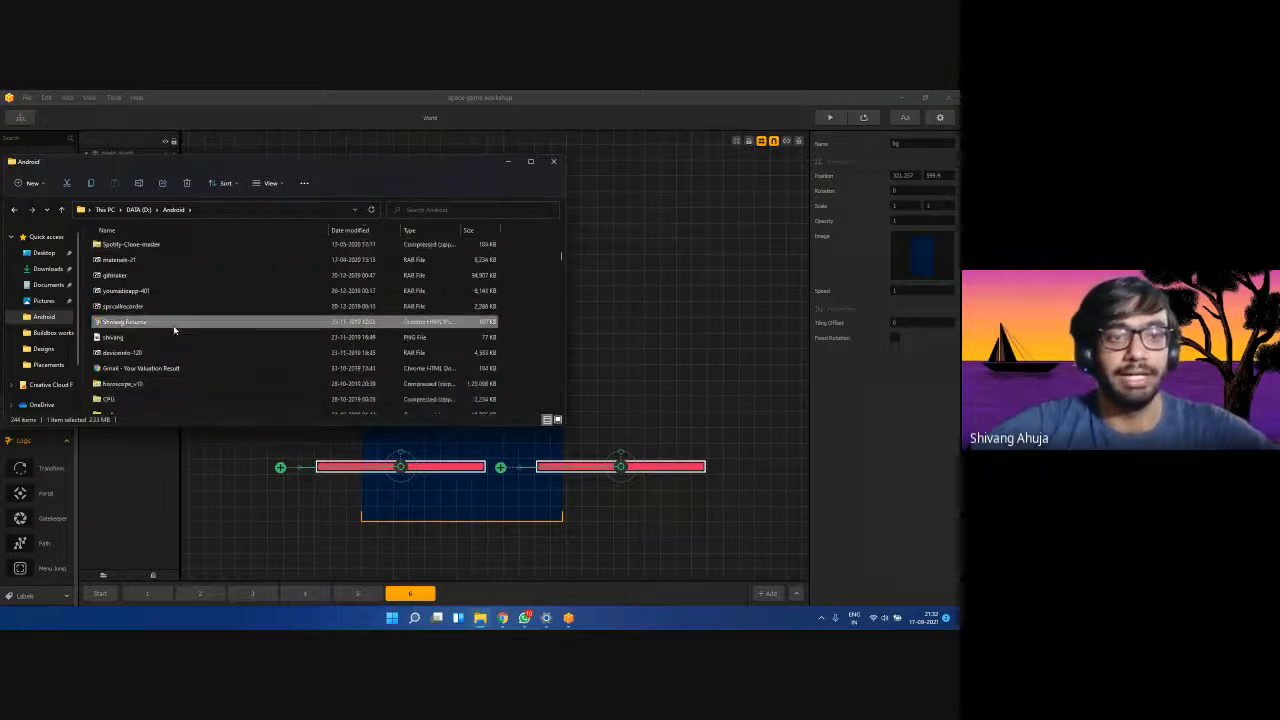
pyautogui.scroll(-10, 190, 320)
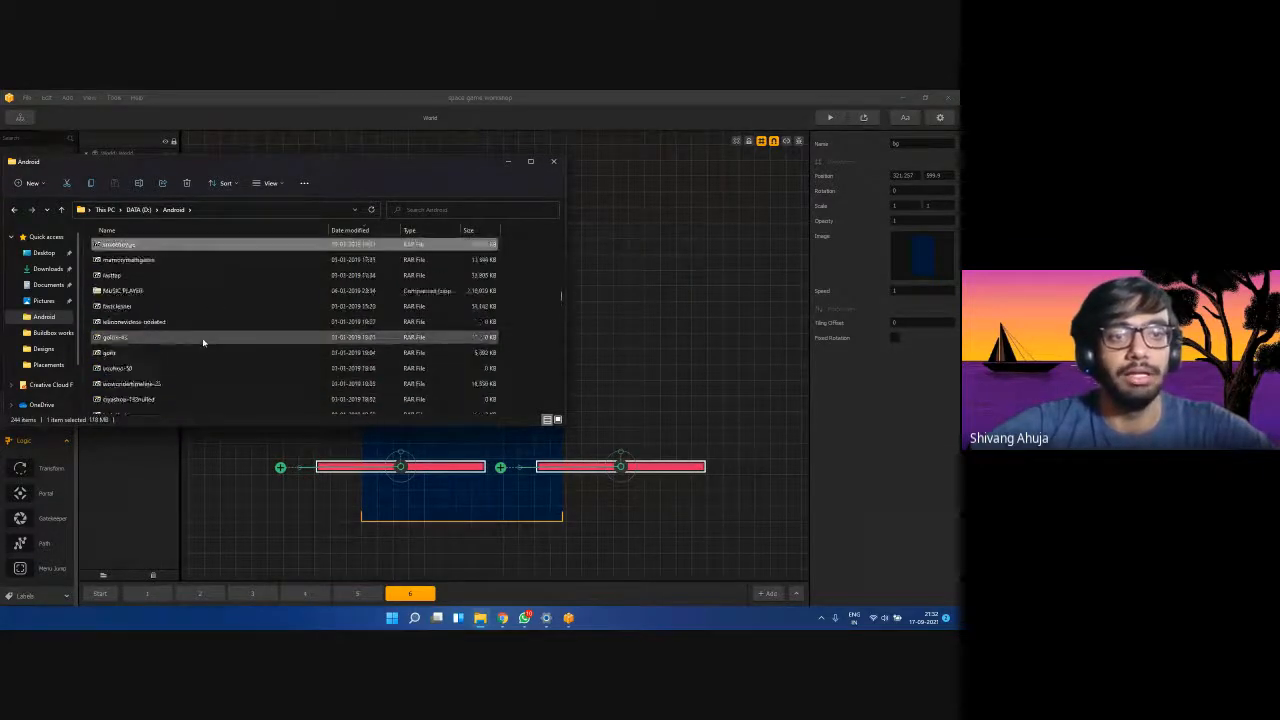
pyautogui.press('pageup')
pyautogui.press('pageup')
pyautogui.press('pageup')
pyautogui.press('pageup')
pyautogui.press('pageup')
pyautogui.press('pageup')
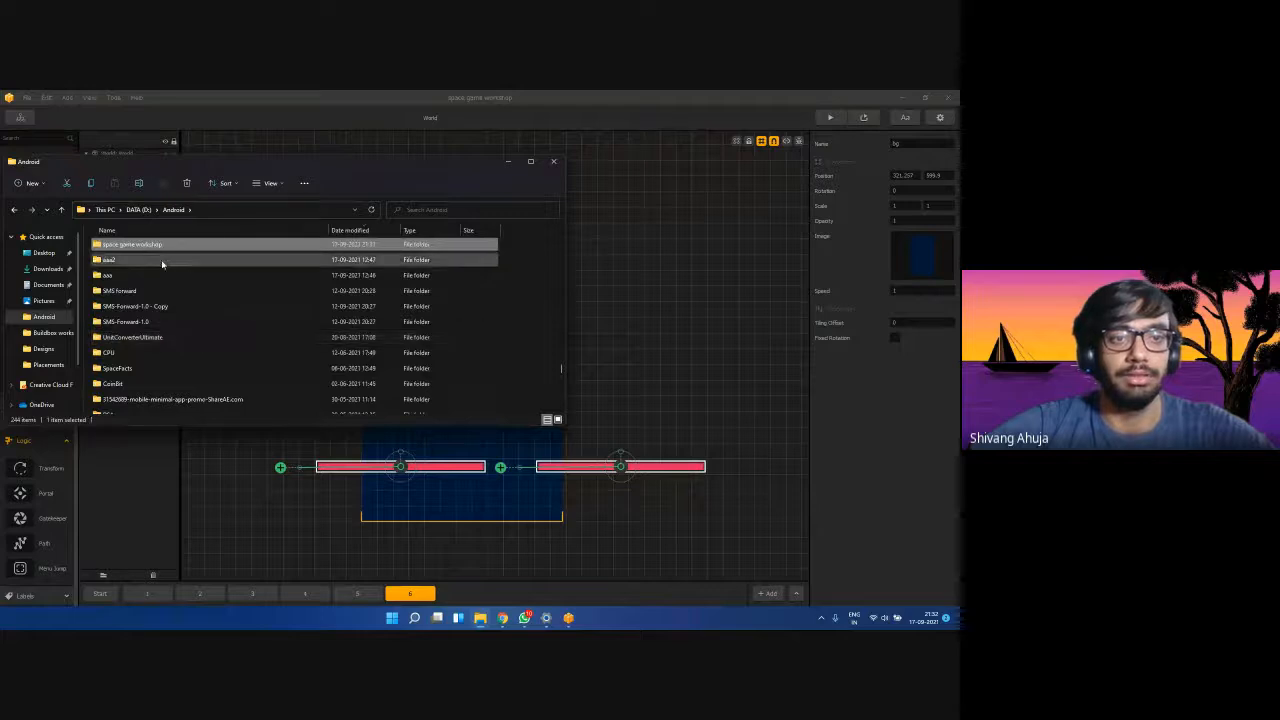
pyautogui.doubleClick(152, 246)
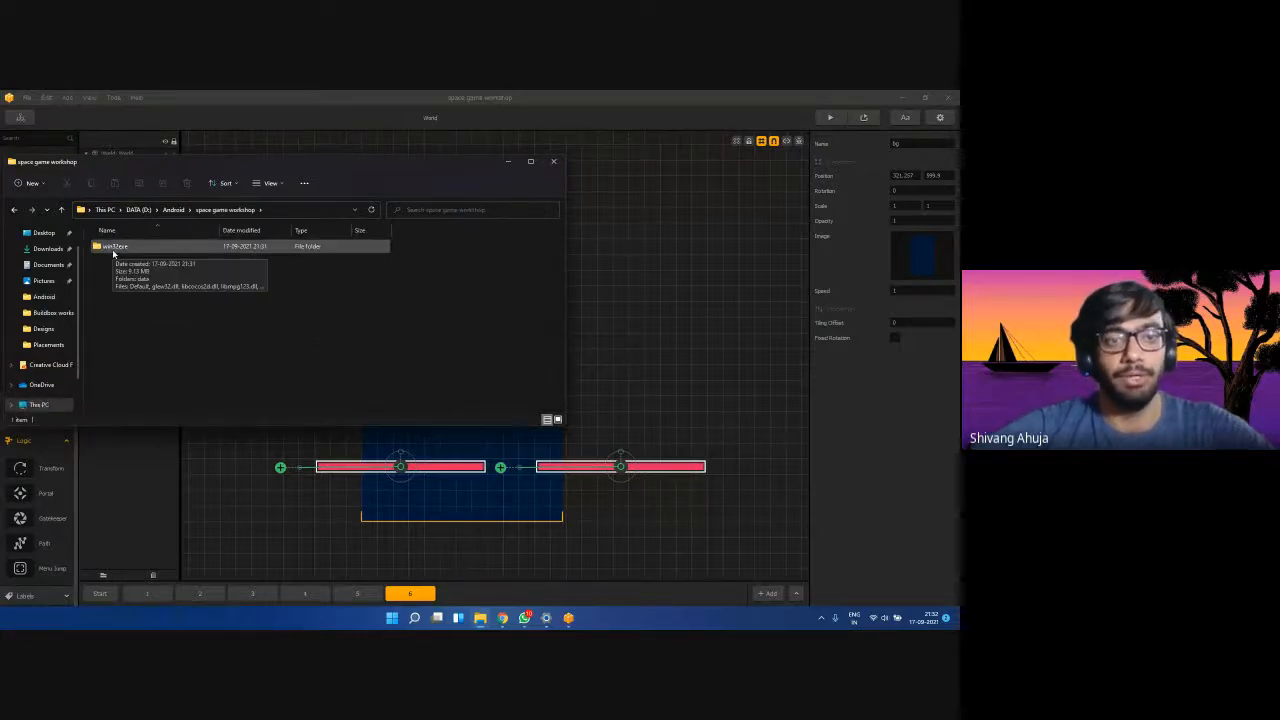
pyautogui.doubleClick(113, 250)
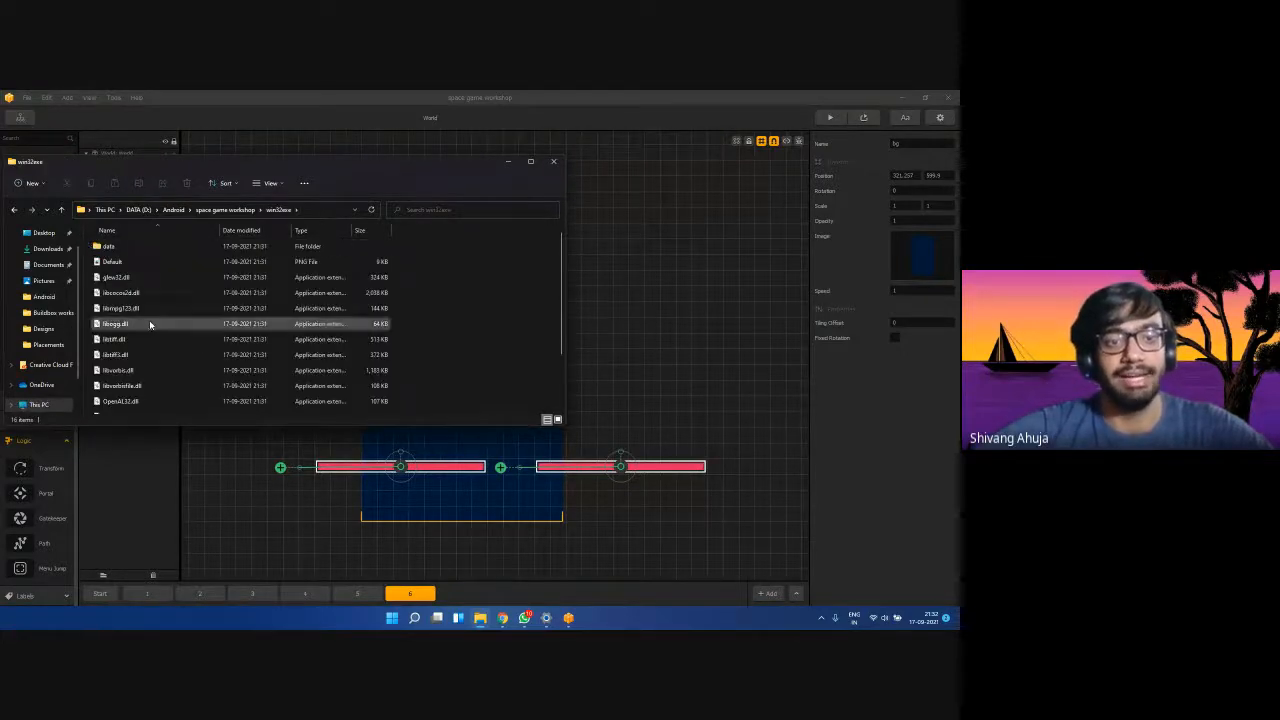
pyautogui.scroll(-2, 160, 345)
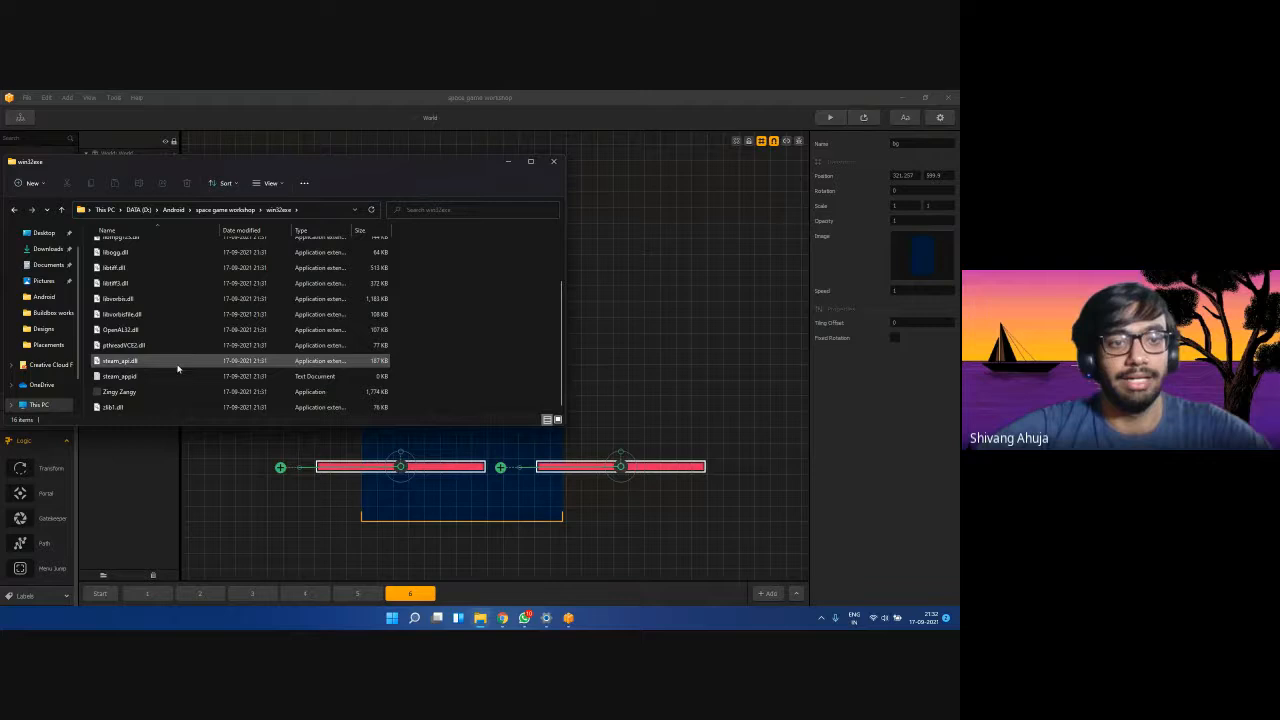
# Select Zingy Zangy, shift its game window left, and start a run from the title screen.
pyautogui.click(122, 393)
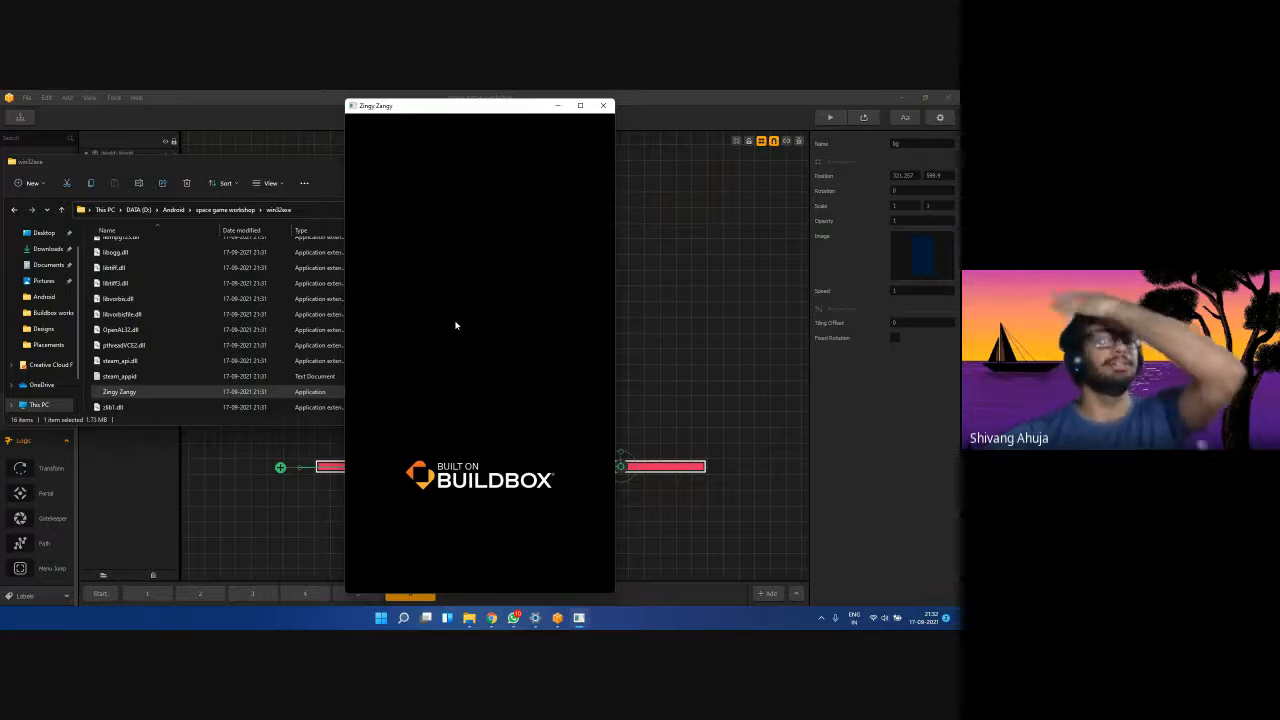
pyautogui.moveTo(486, 108); pyautogui.dragTo(403, 103)
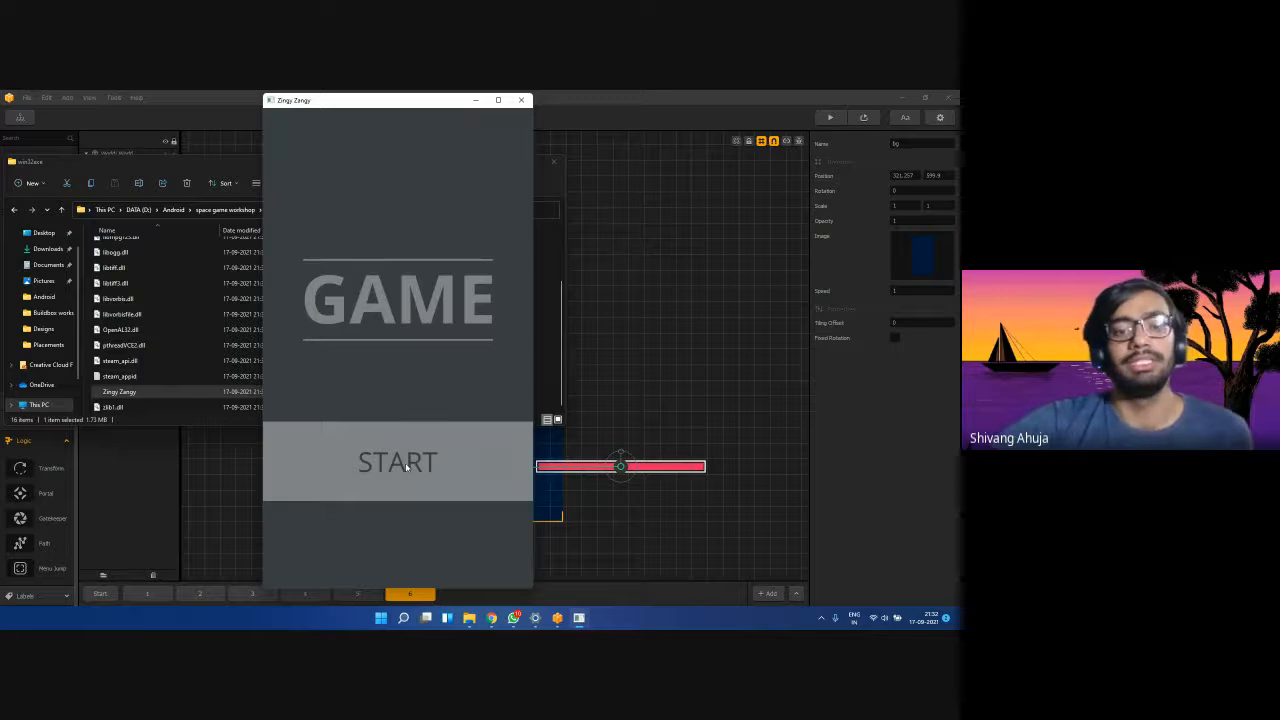
pyautogui.click(405, 463)
pyautogui.moveTo(391, 447)
pyautogui.mouseDown()
pyautogui.moveTo(474, 455)
pyautogui.moveTo(406, 445)
pyautogui.moveTo(429, 432)
pyautogui.moveTo(424, 414)
pyautogui.moveTo(386, 404)
pyautogui.moveTo(382, 432)
pyautogui.moveTo(360, 420)
pyautogui.moveTo(438, 420)
pyautogui.moveTo(363, 443)
pyautogui.moveTo(326, 480)
pyautogui.moveTo(340, 483)
pyautogui.moveTo(490, 298)
pyautogui.moveTo(405, 368)
pyautogui.moveTo(374, 357)
pyautogui.mouseUp()
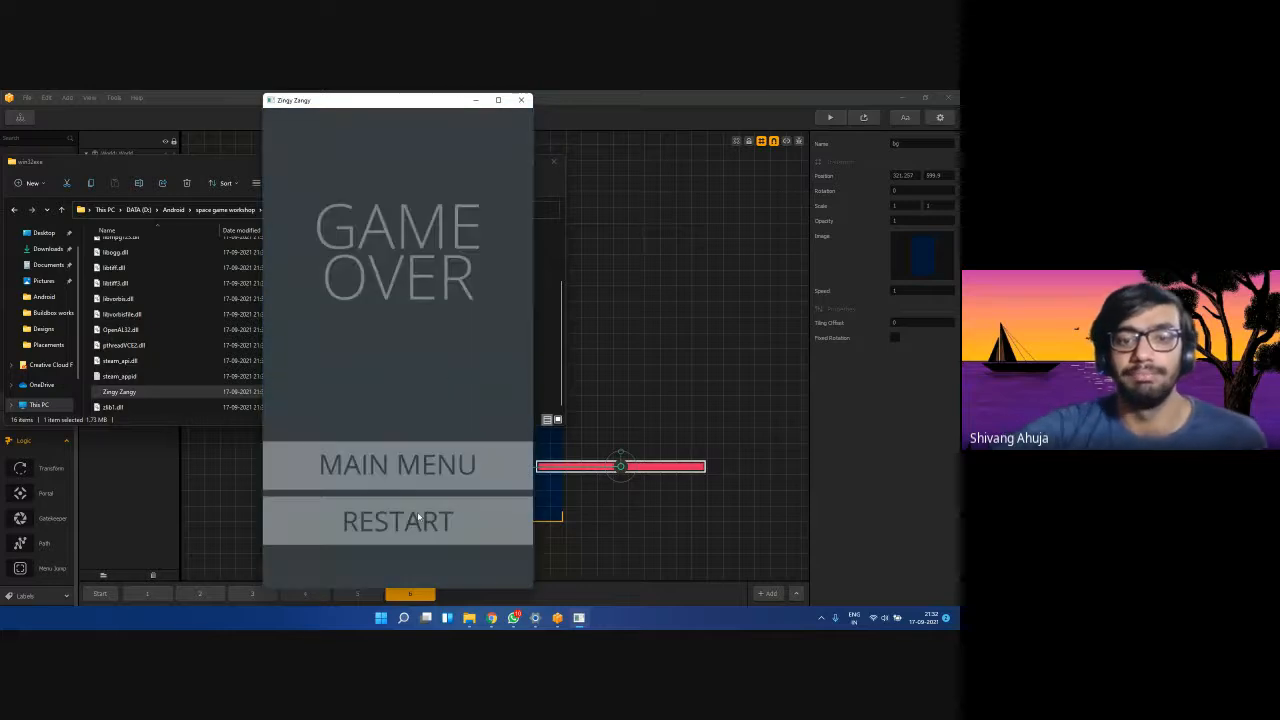
# Restart twice after game over and steer the rocket upward past the pink barriers.
pyautogui.click(418, 517)
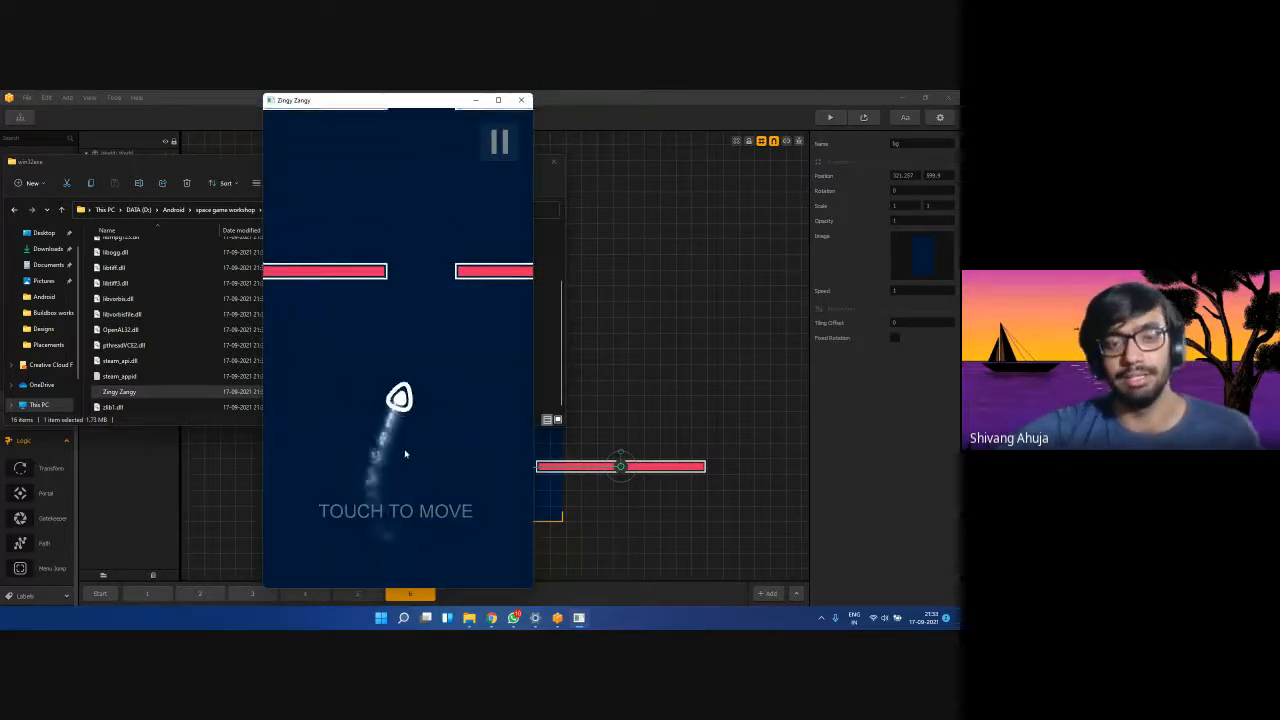
pyautogui.moveTo(405, 454)
pyautogui.mouseDown()
pyautogui.moveTo(421, 446)
pyautogui.moveTo(340, 425)
pyautogui.moveTo(382, 423)
pyautogui.mouseUp()
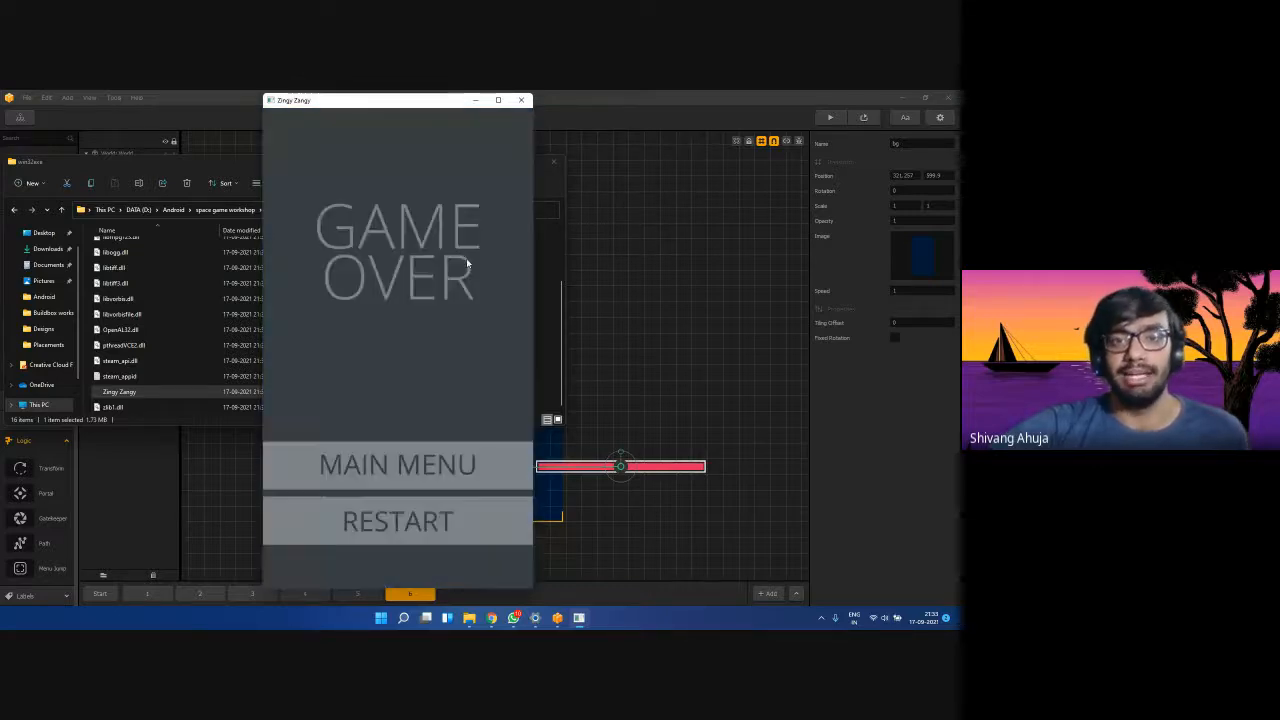
pyautogui.click(383, 524)
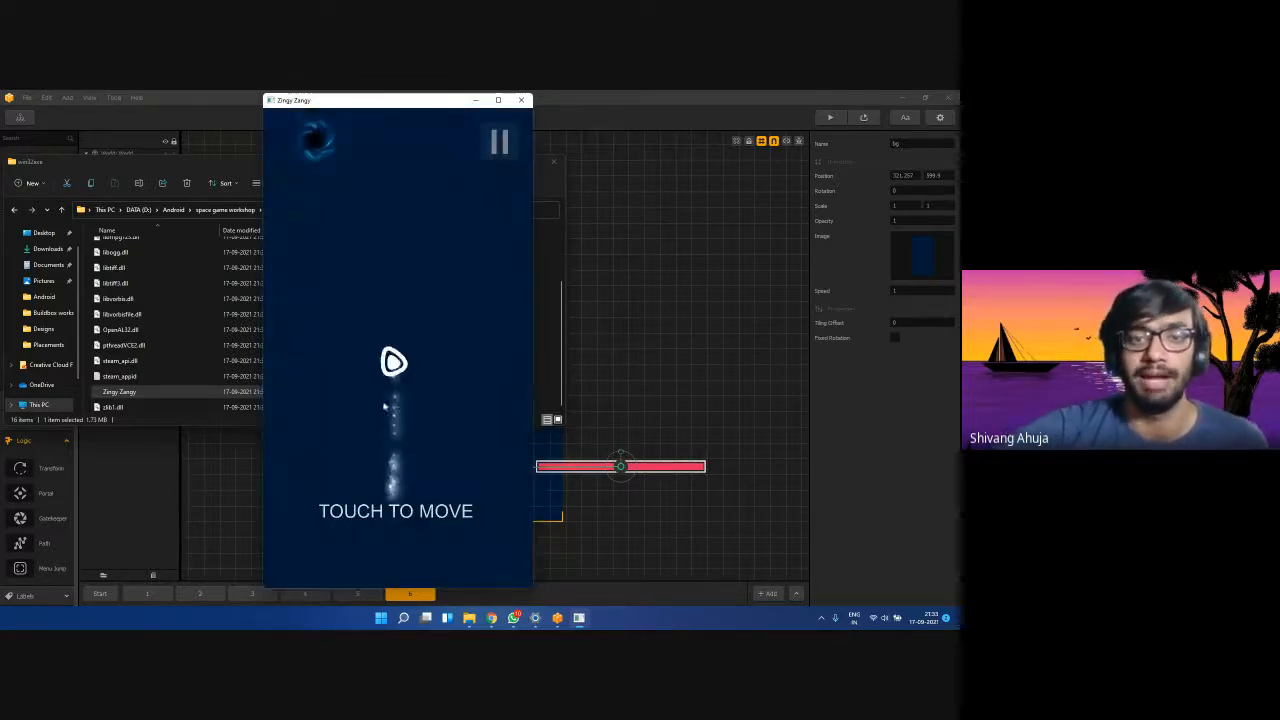
pyautogui.moveTo(326, 429)
pyautogui.mouseDown()
pyautogui.moveTo(469, 260)
pyautogui.moveTo(406, 334)
pyautogui.moveTo(391, 329)
pyautogui.moveTo(422, 312)
pyautogui.moveTo(404, 310)
pyautogui.moveTo(462, 310)
pyautogui.moveTo(357, 288)
pyautogui.moveTo(401, 296)
pyautogui.moveTo(418, 322)
pyautogui.moveTo(372, 323)
pyautogui.moveTo(468, 333)
pyautogui.moveTo(370, 297)
pyautogui.moveTo(366, 279)
pyautogui.moveTo(424, 354)
pyautogui.mouseUp()
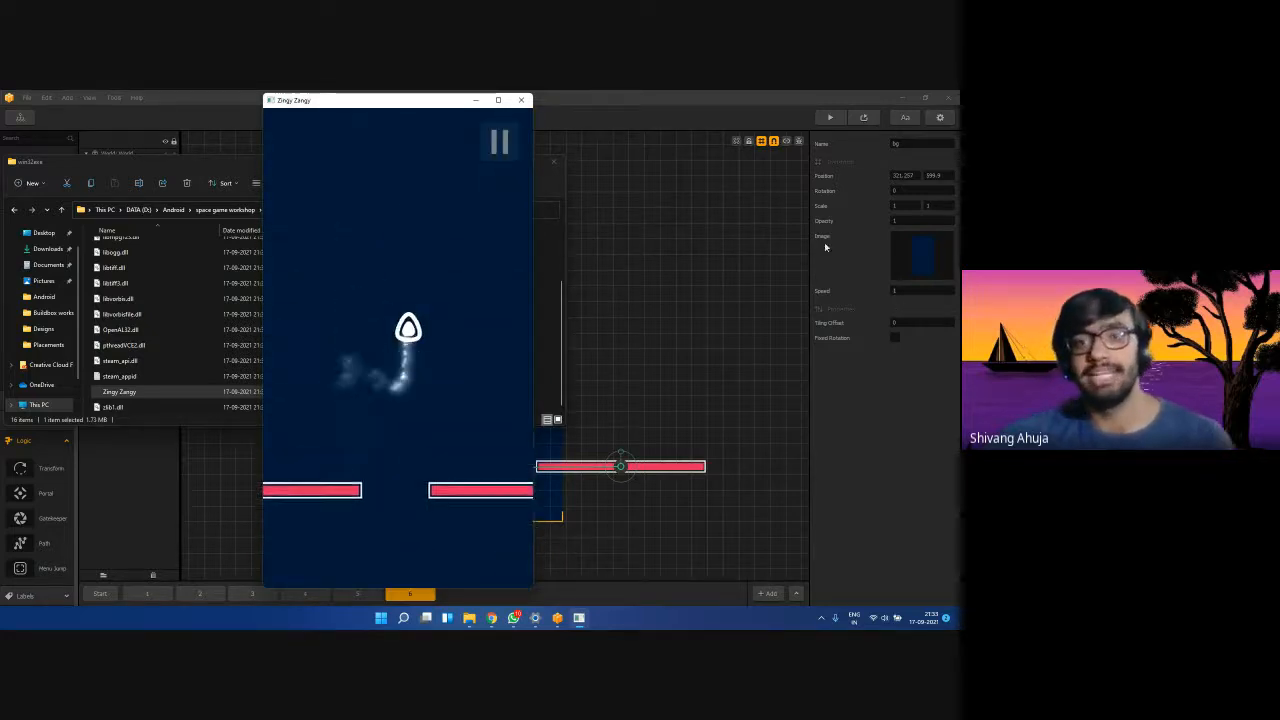
# Close the exported game, test-play the level in Buildbox Preview, then close Preview.
pyautogui.click(521, 100)
pyautogui.click(829, 119)
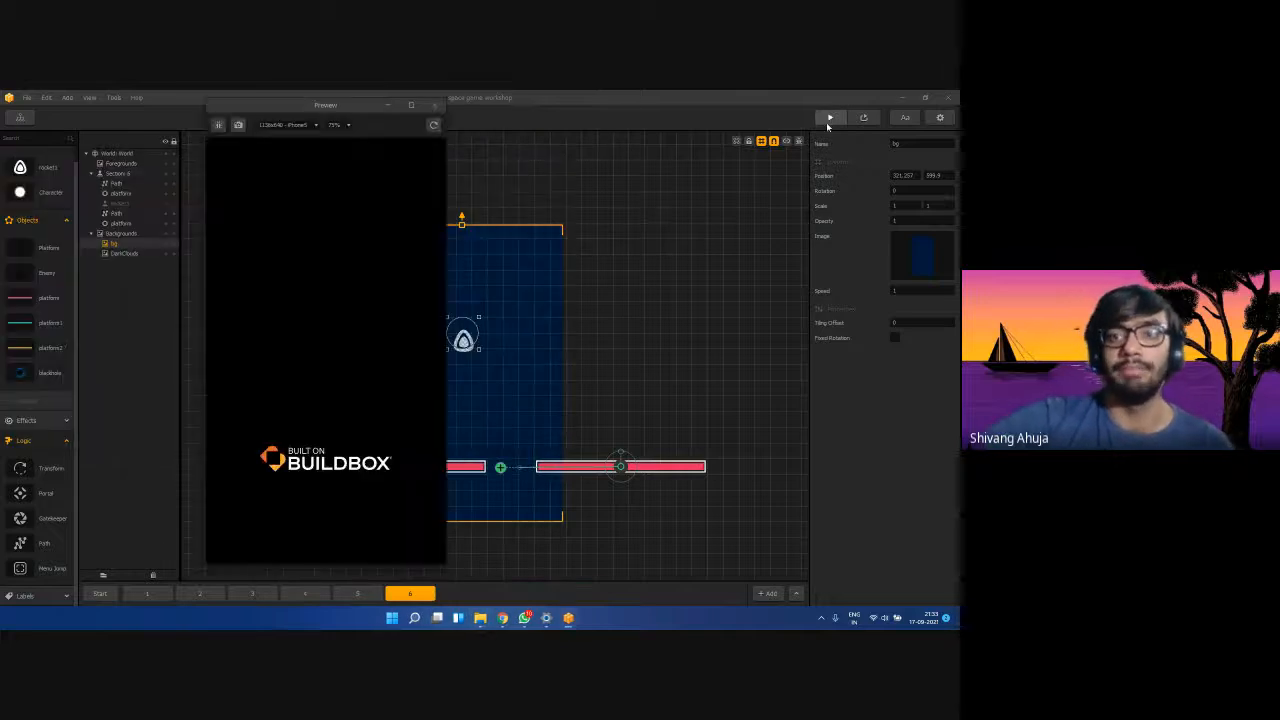
pyautogui.click(355, 448)
pyautogui.moveTo(355, 448)
pyautogui.mouseDown()
pyautogui.moveTo(326, 443)
pyautogui.moveTo(371, 369)
pyautogui.moveTo(340, 427)
pyautogui.moveTo(291, 409)
pyautogui.moveTo(277, 422)
pyautogui.moveTo(363, 371)
pyautogui.moveTo(395, 385)
pyautogui.moveTo(309, 432)
pyautogui.mouseUp()
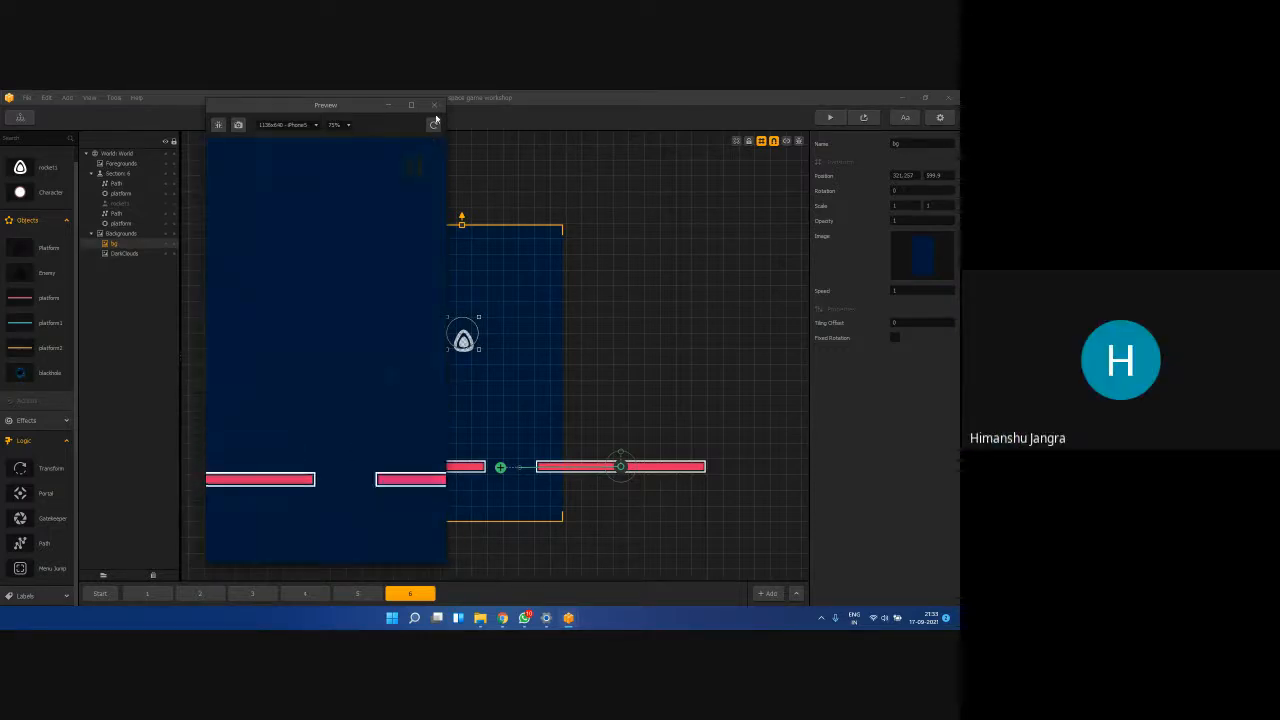
pyautogui.click(434, 105)
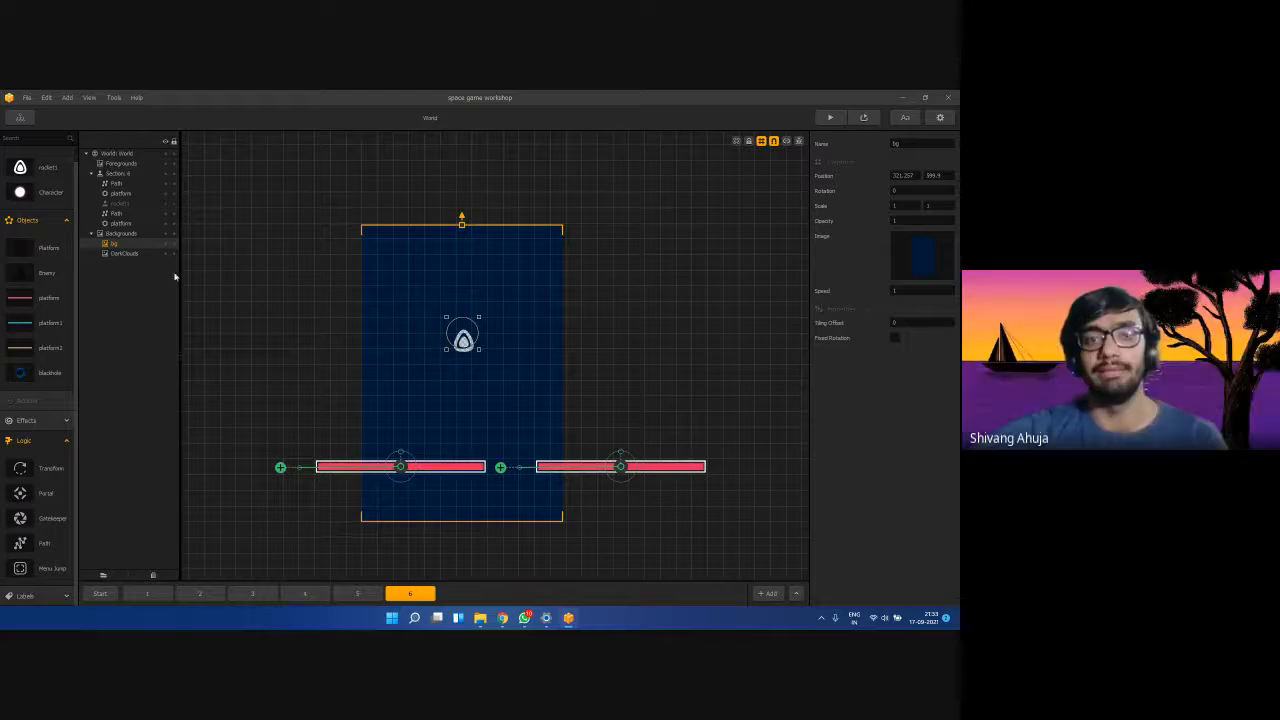
# Step through the Start and 1–6 scene tabs, ending on the Start scene.
pyautogui.click(148, 593)
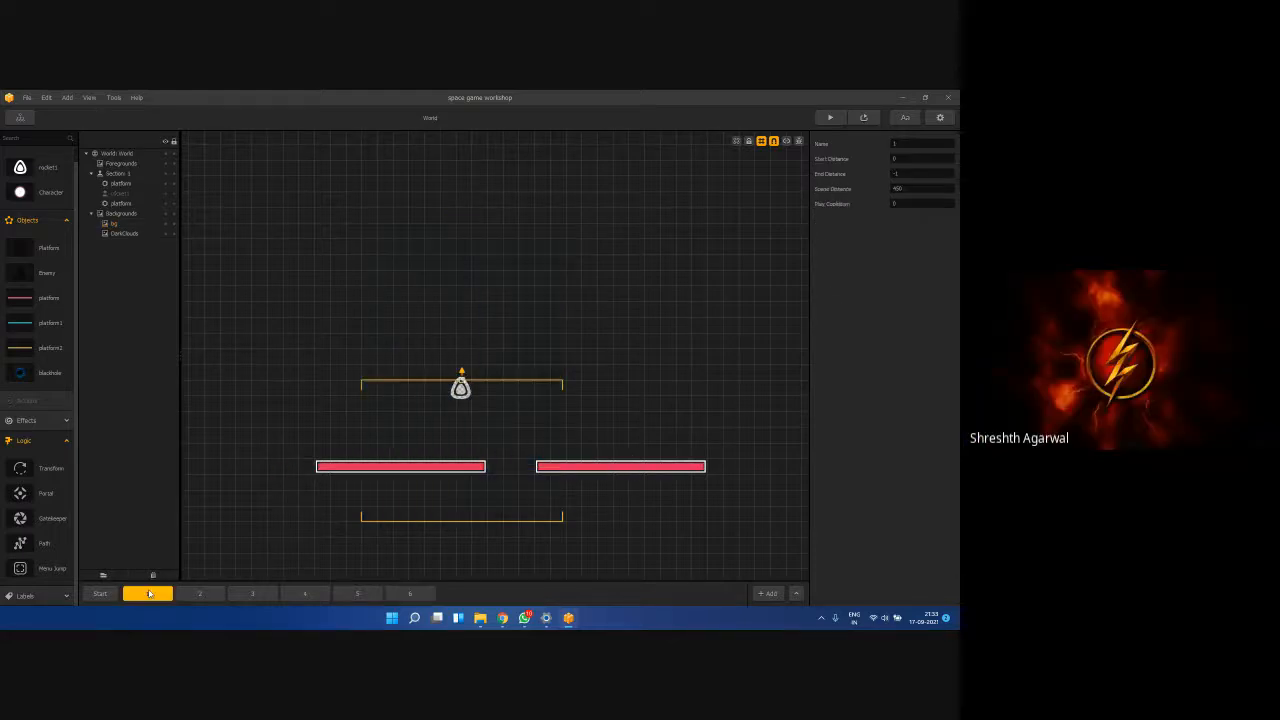
pyautogui.click(199, 593)
pyautogui.click(100, 593)
pyautogui.click(152, 594)
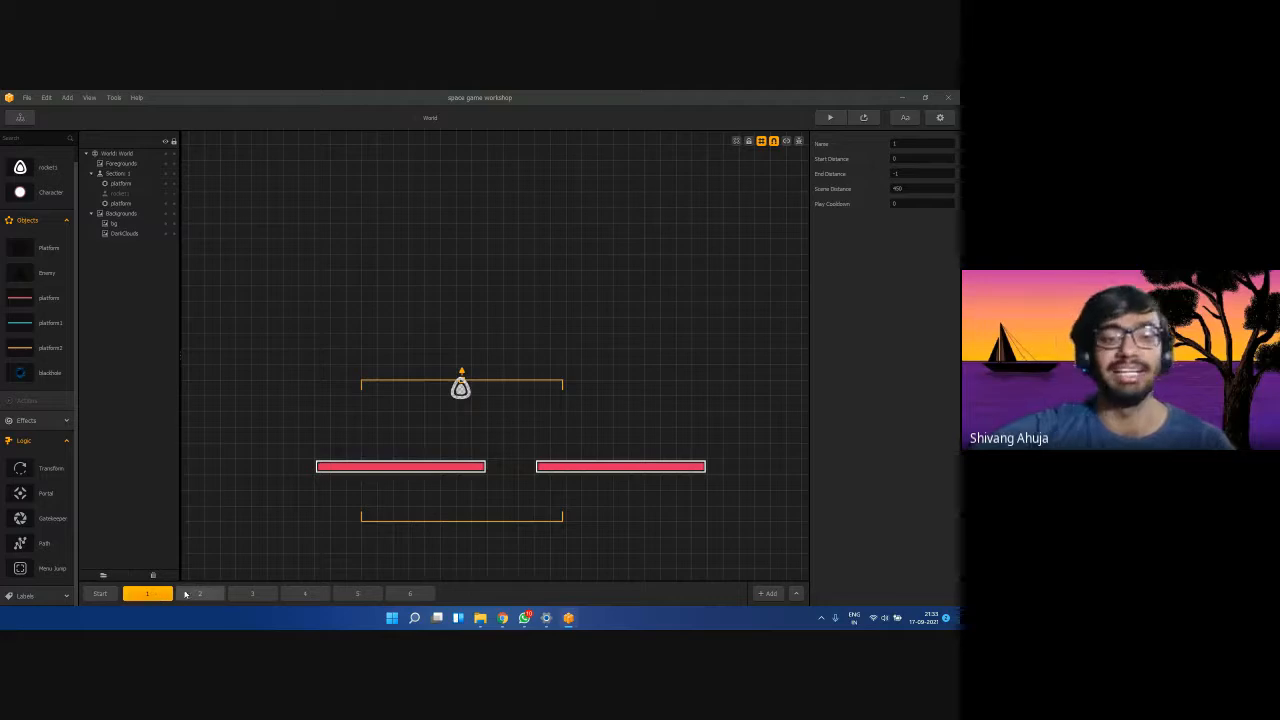
pyautogui.click(200, 594)
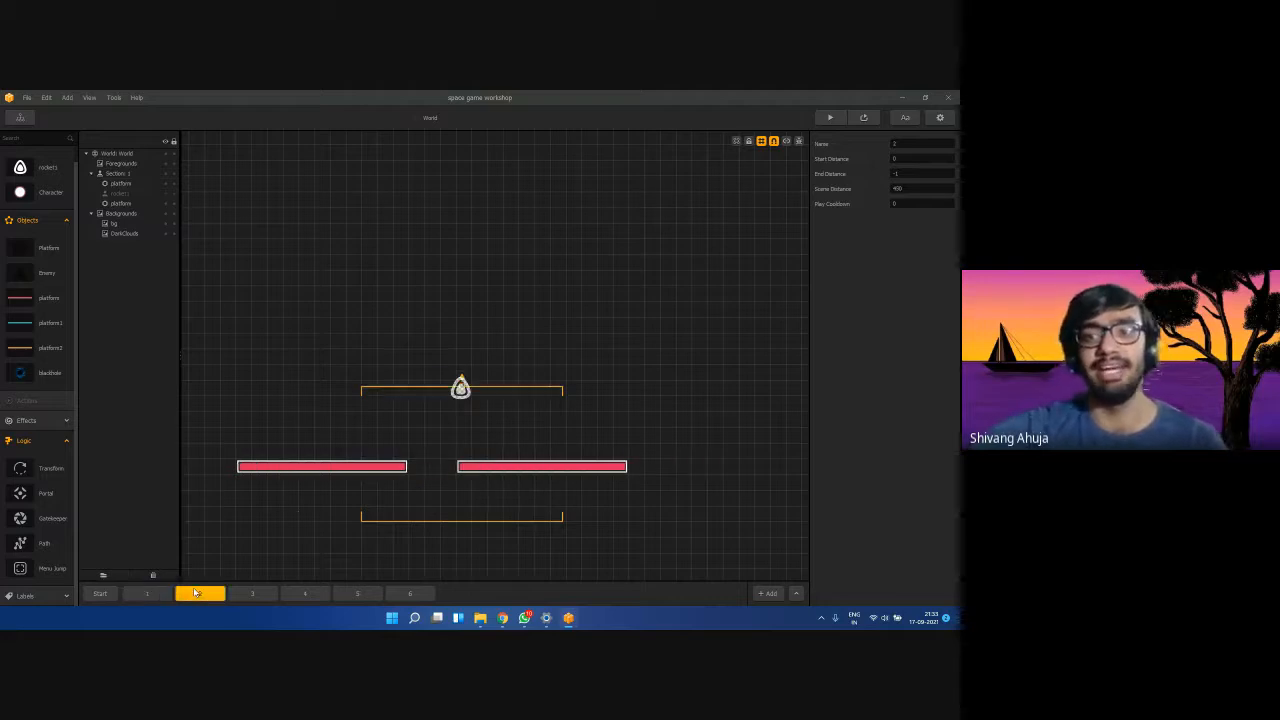
pyautogui.click(268, 593)
pyautogui.click(305, 593)
pyautogui.click(357, 593)
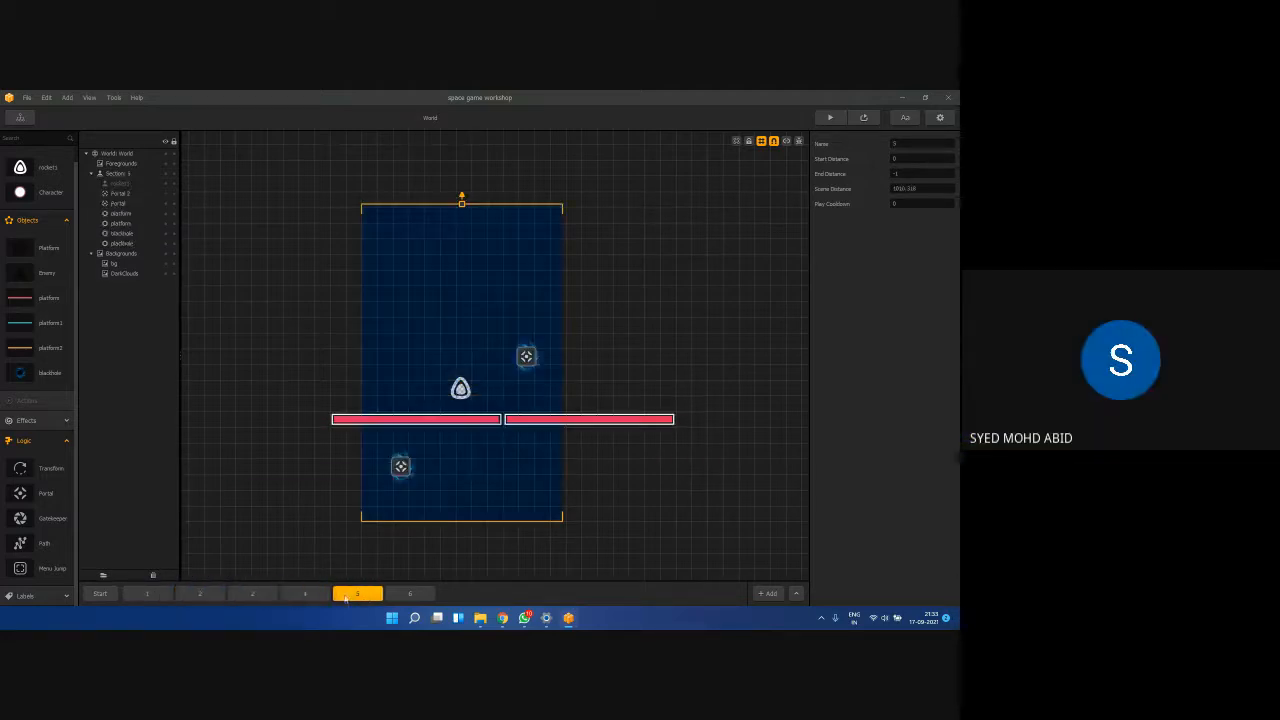
pyautogui.click(410, 593)
pyautogui.click(343, 596)
pyautogui.click(285, 594)
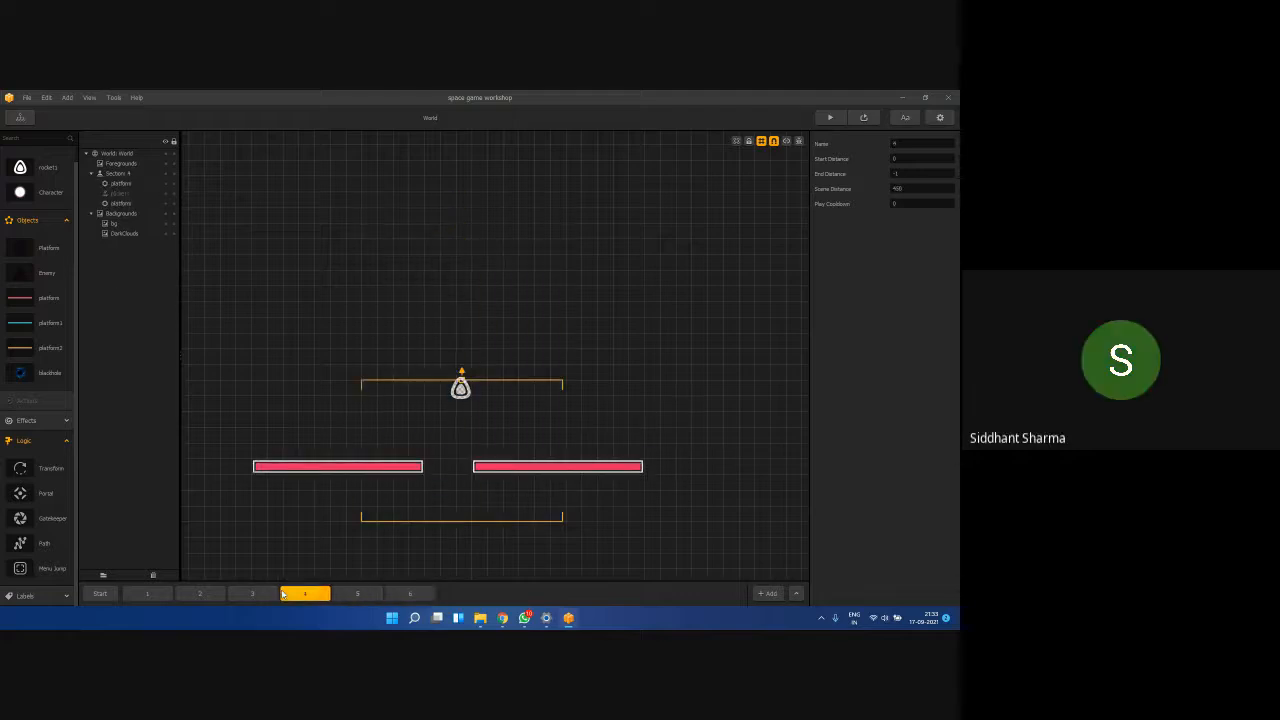
pyautogui.click(100, 594)
# Set the project's Application Store to Windows Executable in Settings and confirm with OK.
pyautogui.click(940, 117)
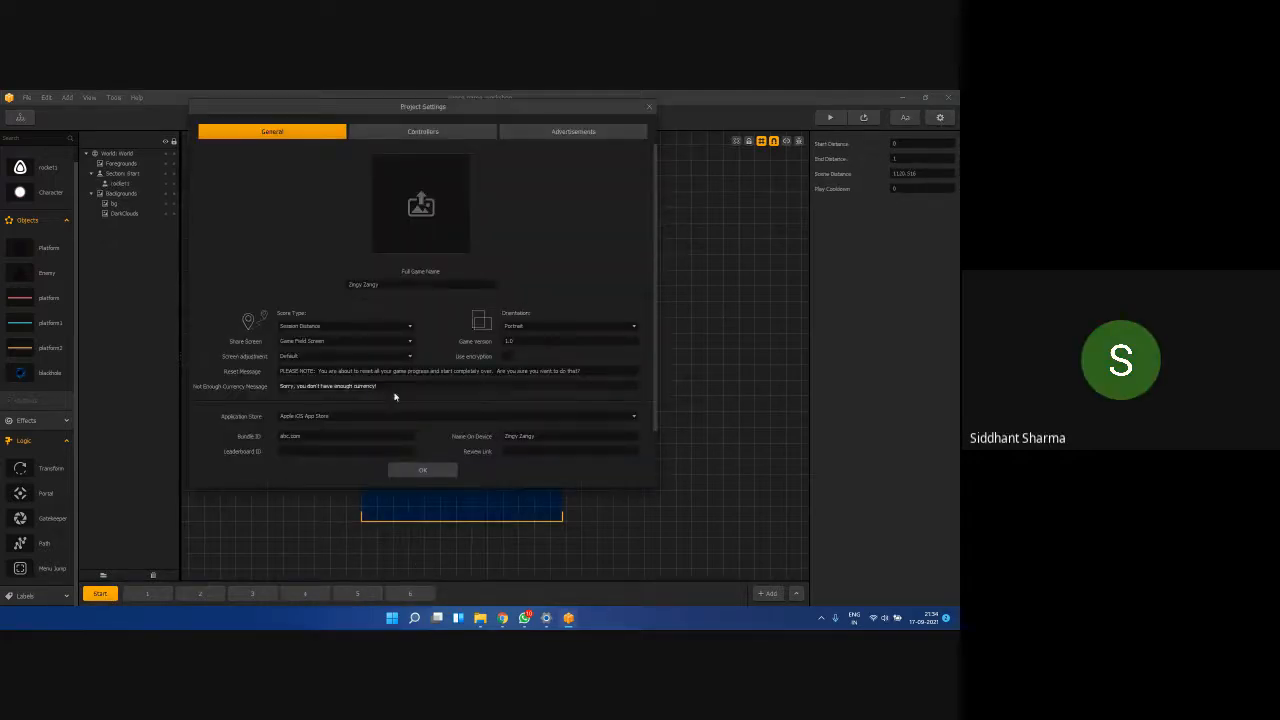
pyautogui.click(337, 418)
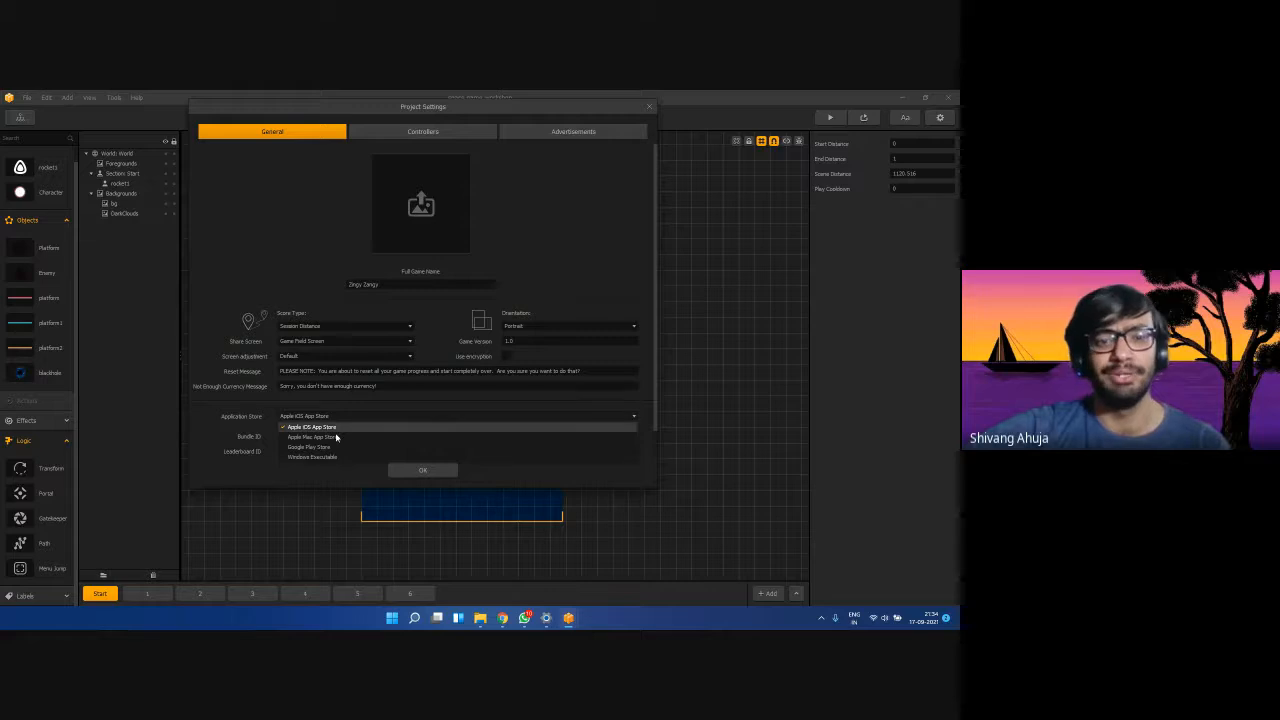
pyautogui.click(322, 418)
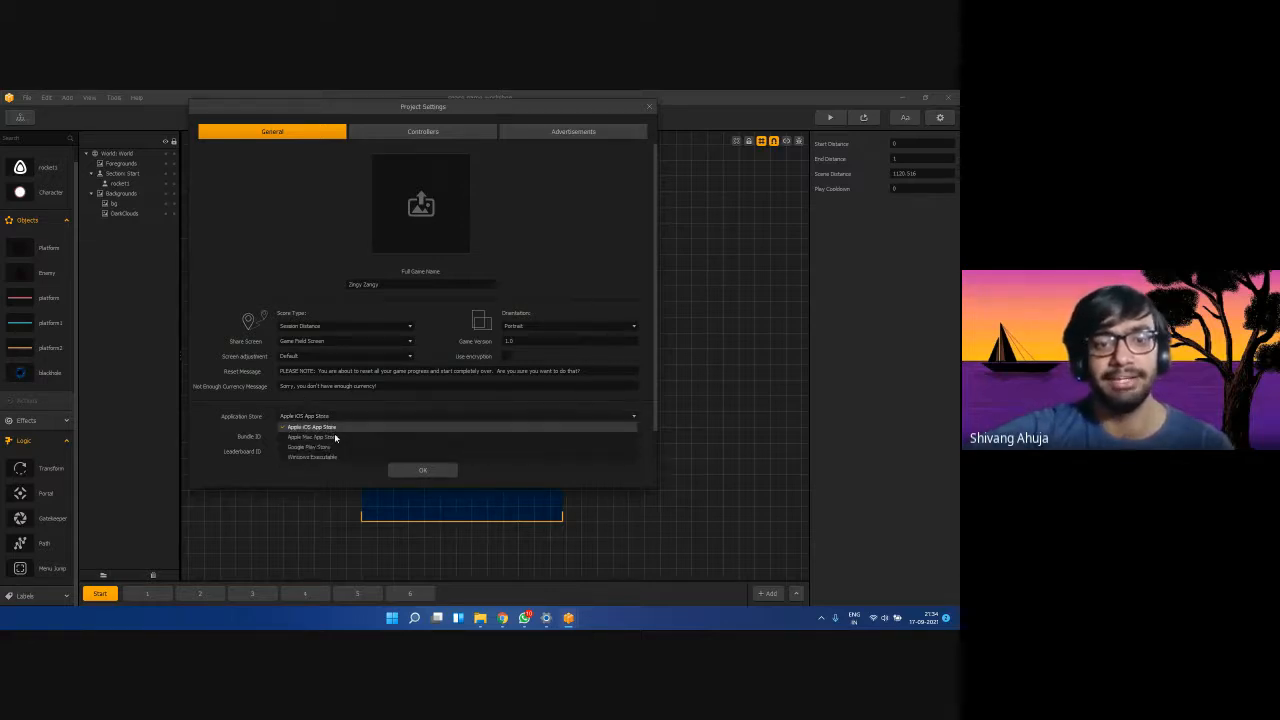
pyautogui.click(334, 457)
pyautogui.moveTo(358, 436); pyautogui.dragTo(307, 436)
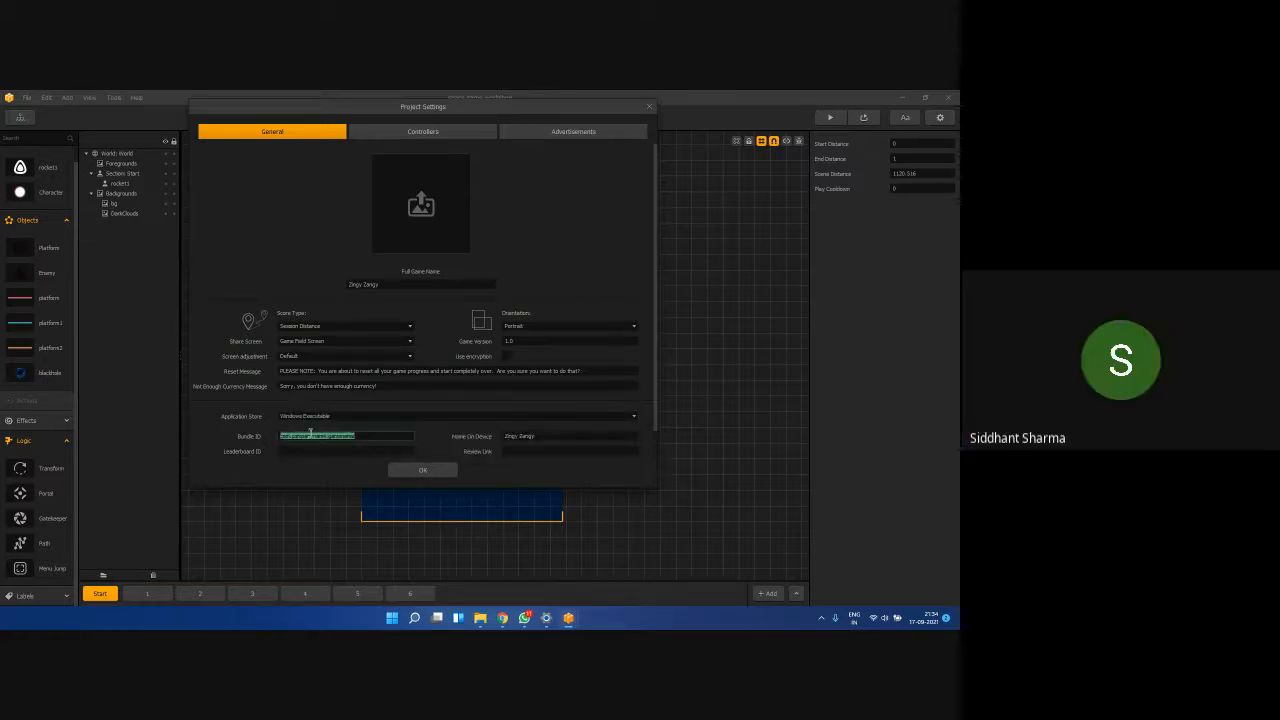
pyautogui.rightClick(326, 435)
pyautogui.click(287, 443)
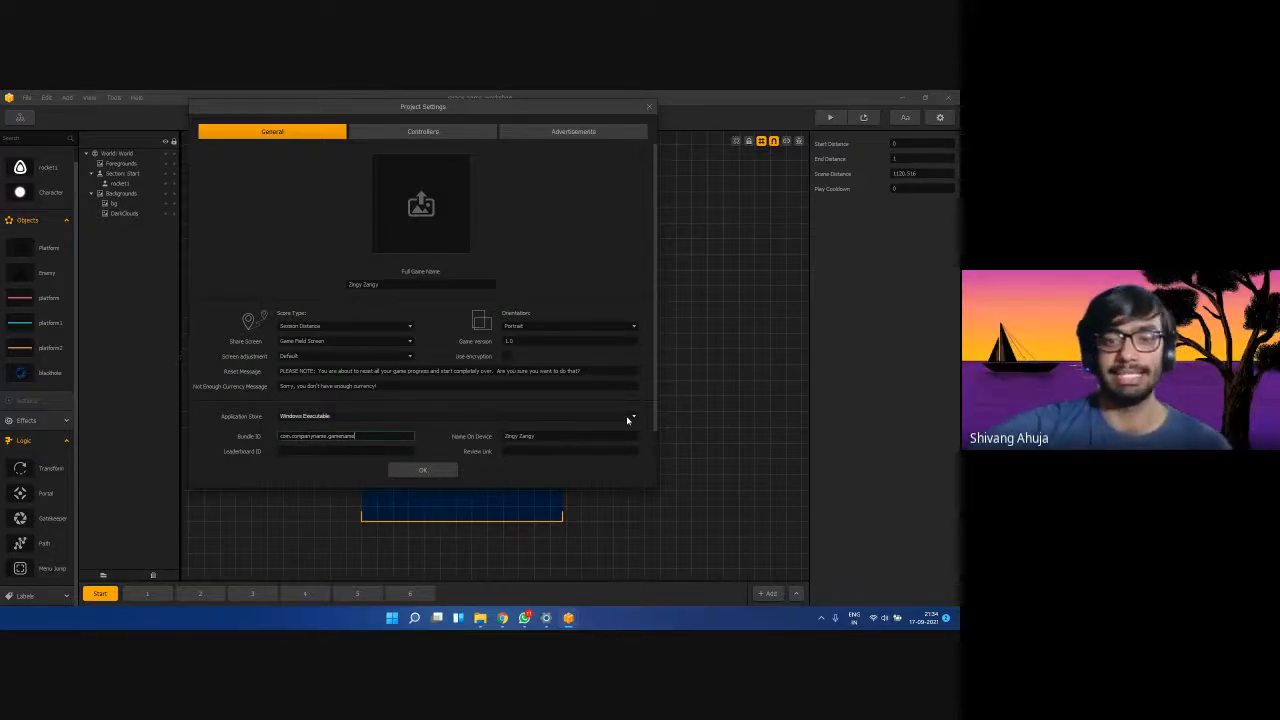
pyautogui.scroll(-1, 512, 458)
pyautogui.click(423, 471)
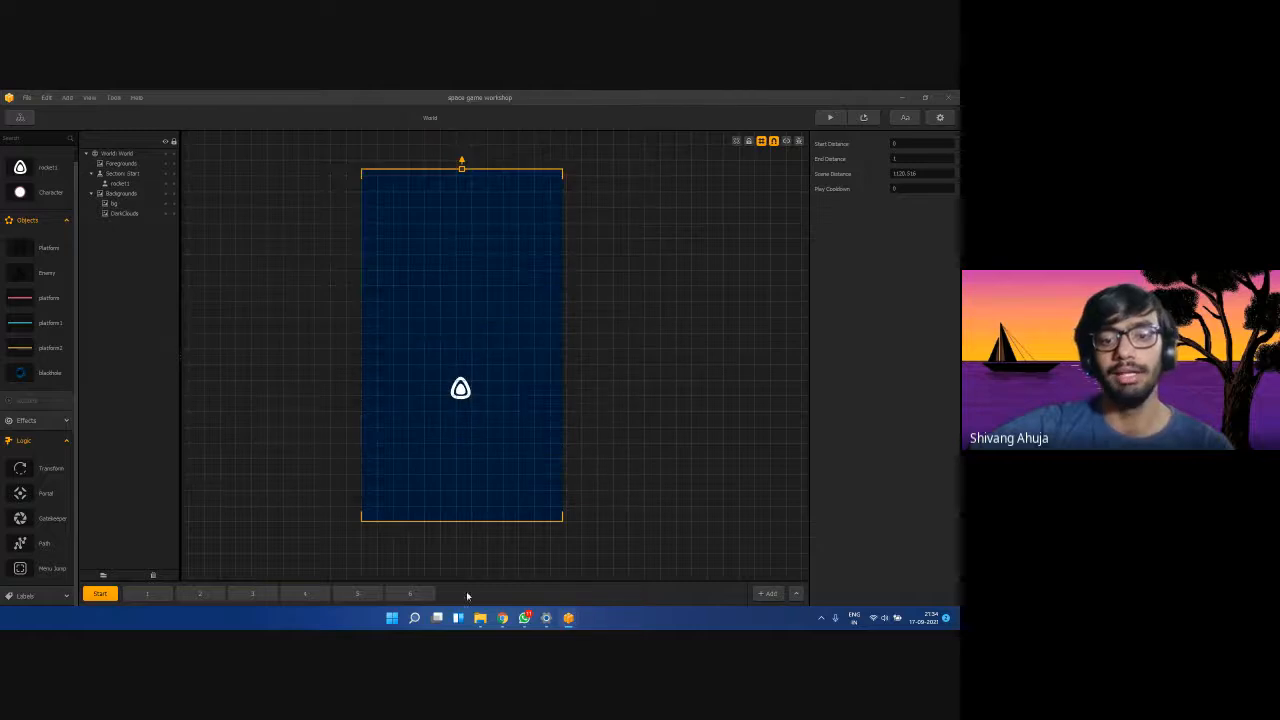
# Relaunch the exported Zingy Zangy from the win32exe folder, play a round, and close it.
pyautogui.click(480, 618)
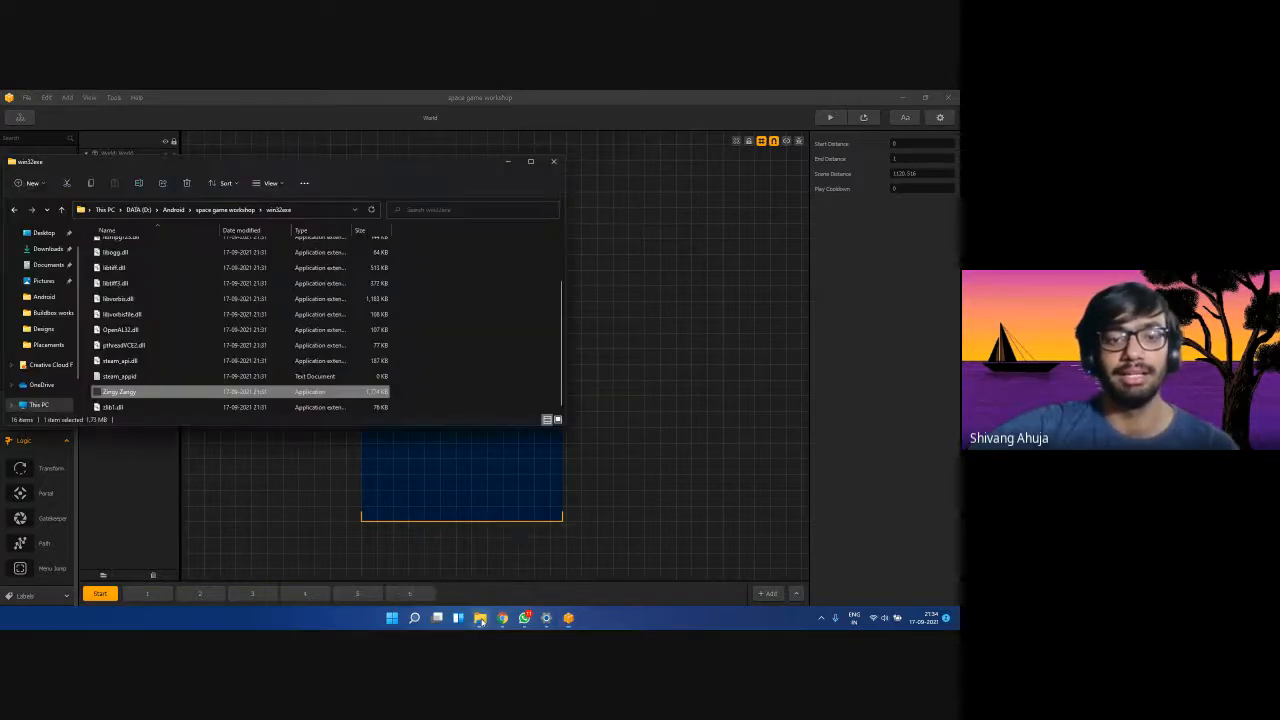
pyautogui.doubleClick(143, 397)
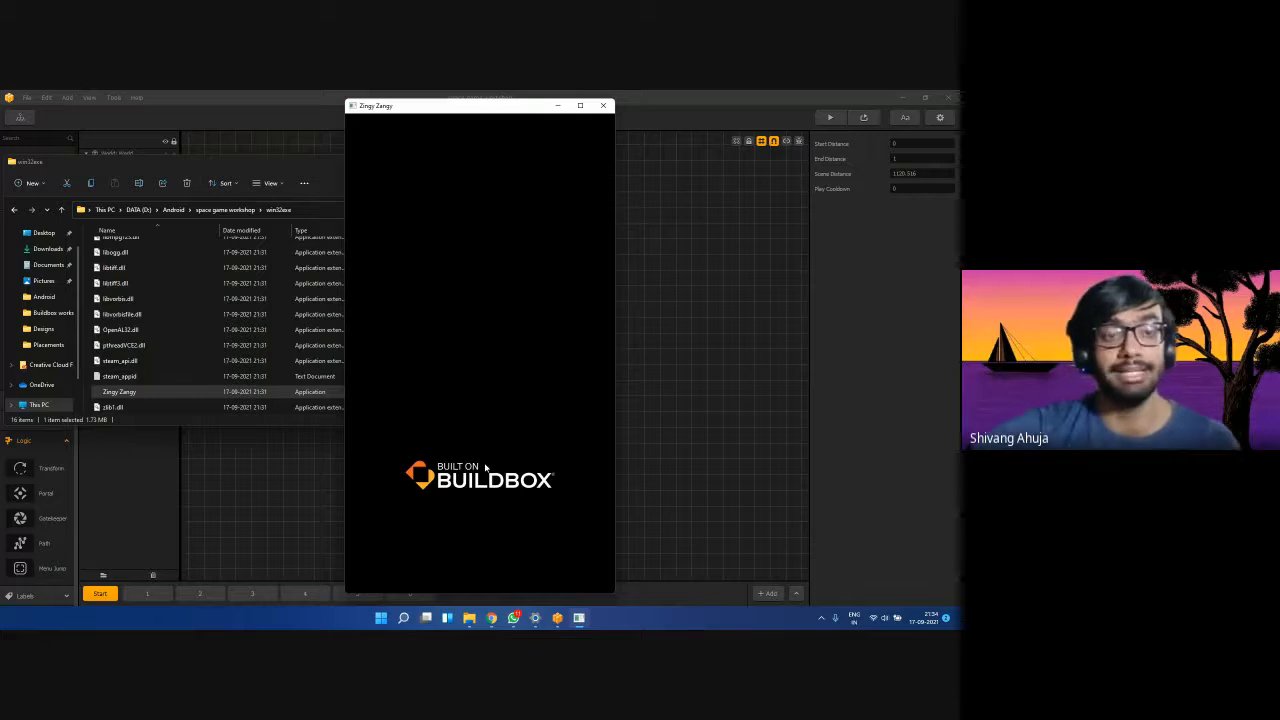
pyautogui.click(481, 466)
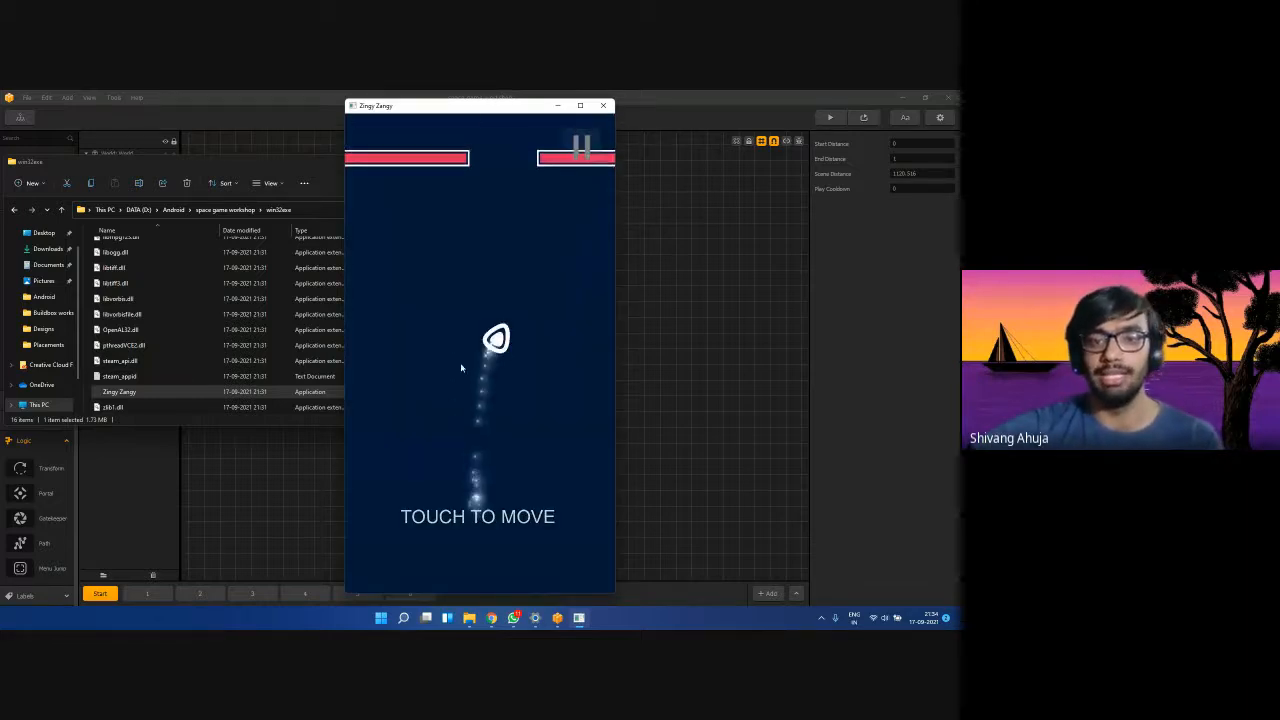
pyautogui.moveTo(483, 390)
pyautogui.mouseDown()
pyautogui.moveTo(466, 383)
pyautogui.moveTo(502, 400)
pyautogui.moveTo(441, 440)
pyautogui.moveTo(420, 428)
pyautogui.moveTo(518, 309)
pyautogui.moveTo(540, 355)
pyautogui.moveTo(454, 366)
pyautogui.moveTo(445, 338)
pyautogui.moveTo(552, 358)
pyautogui.moveTo(470, 332)
pyautogui.moveTo(543, 123)
pyautogui.mouseUp()
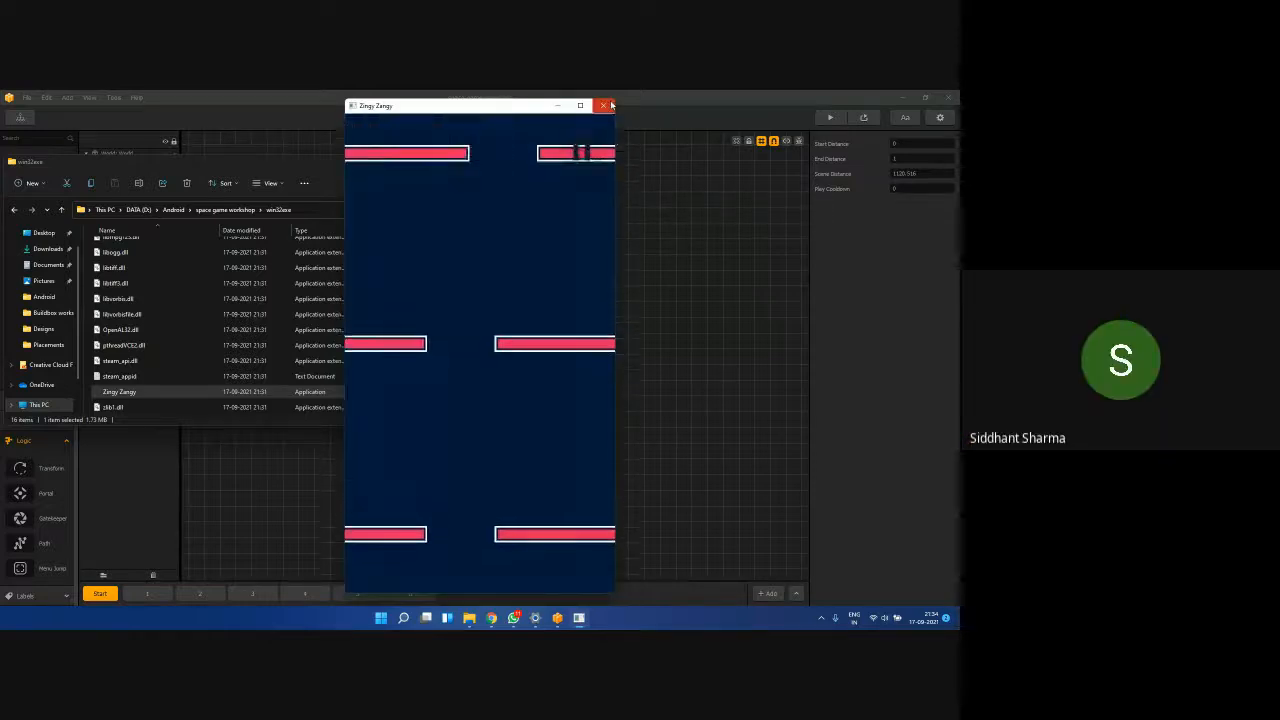
pyautogui.click(607, 105)
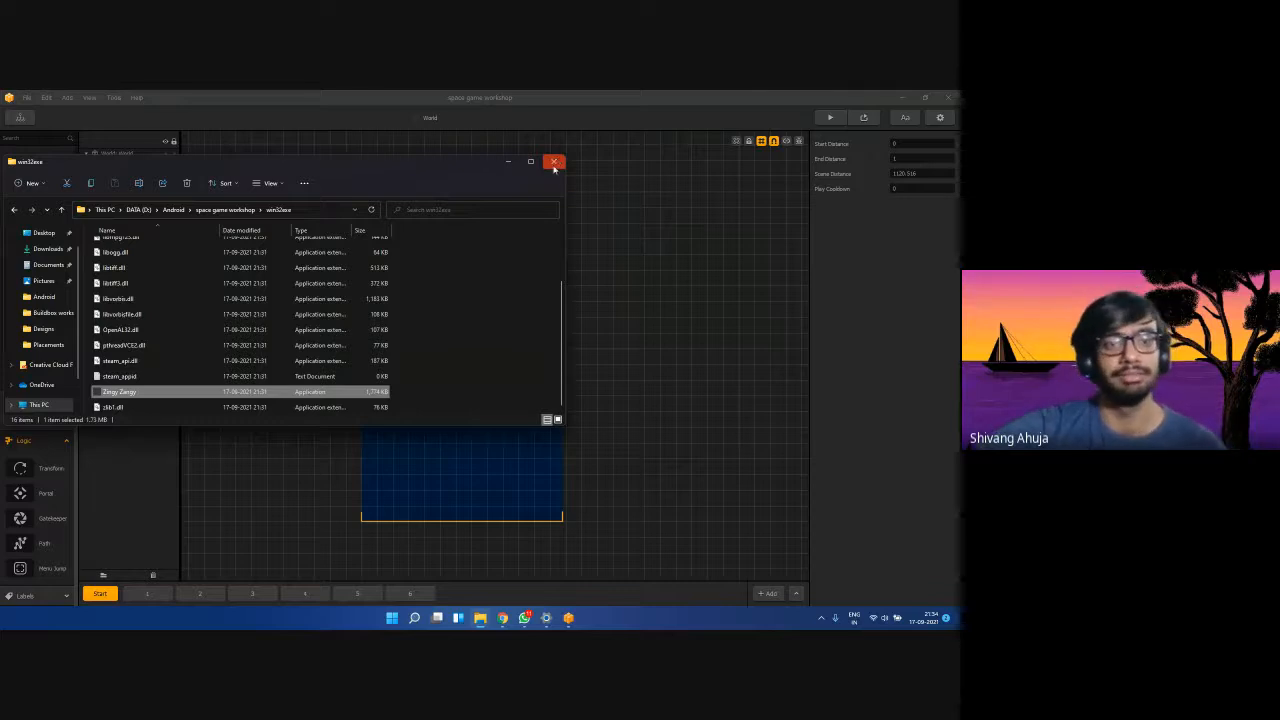
# Close File Explorer, select the bg object, save the project, and bring Google Meet forward.
pyautogui.scroll(2, 380, 322)
pyautogui.scroll(-2, 323, 331)
pyautogui.click(432, 292)
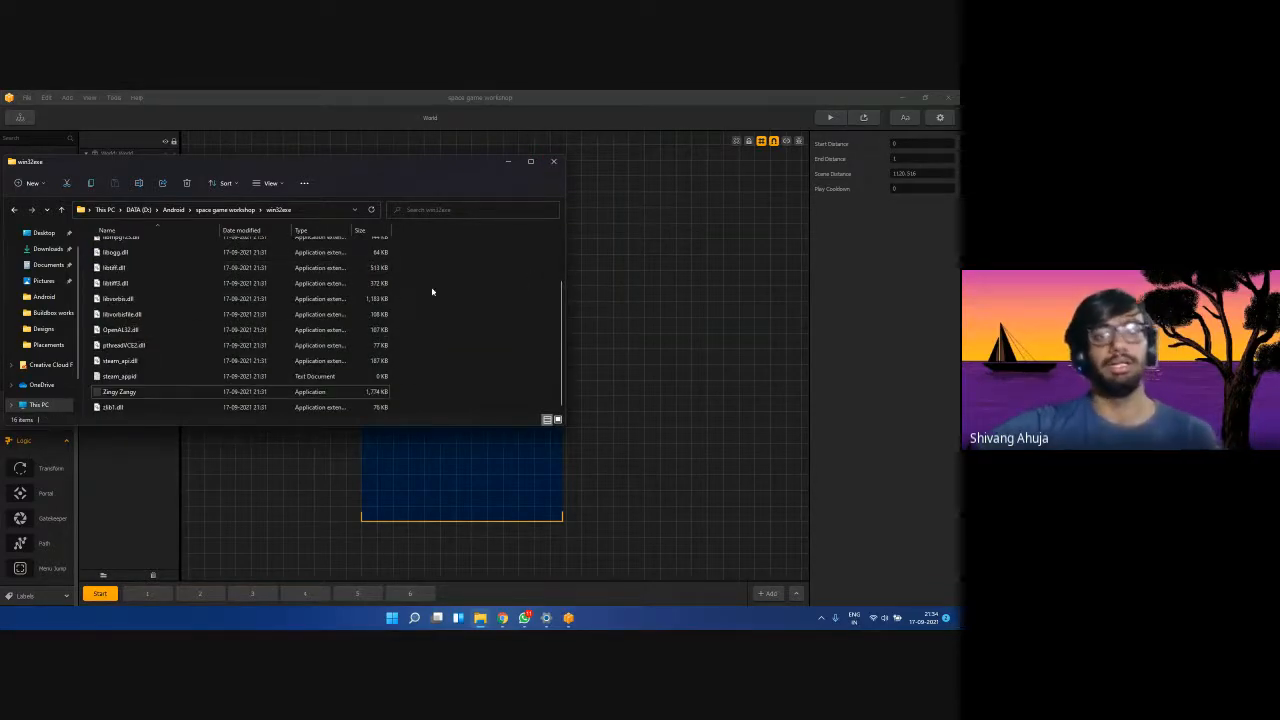
pyautogui.click(553, 162)
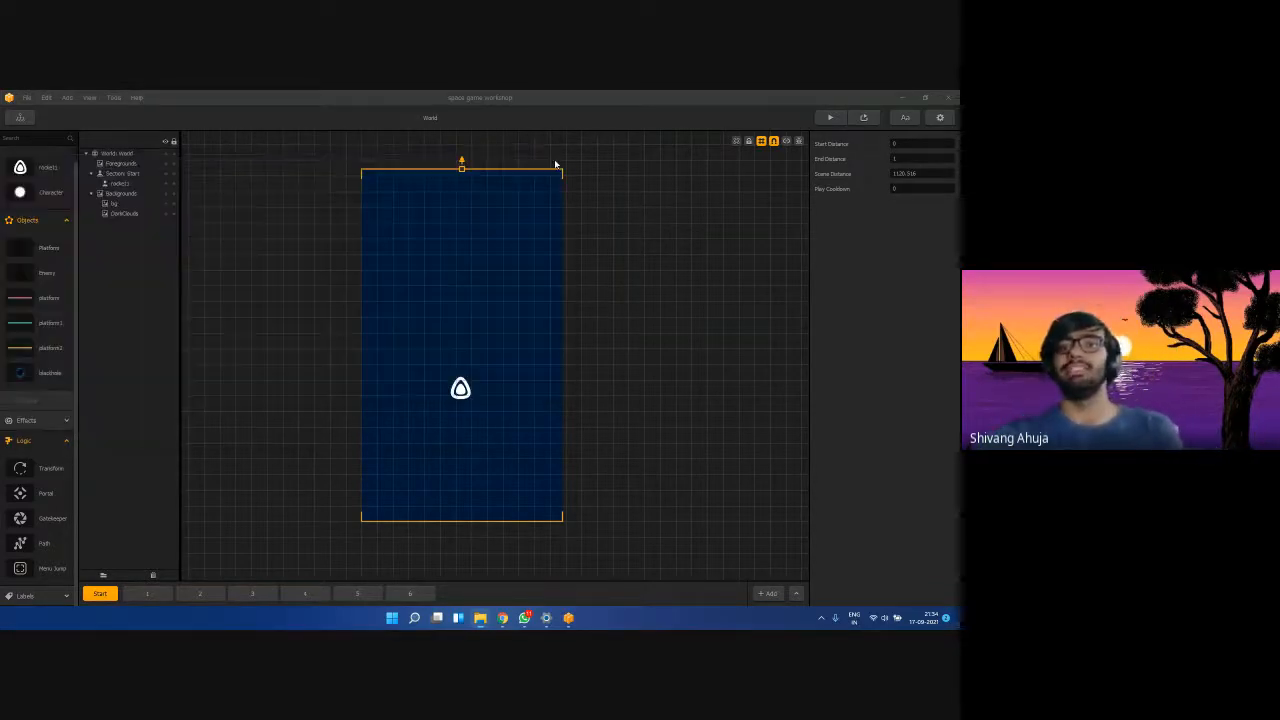
pyautogui.click(636, 380)
pyautogui.hotkey('ctrl', 's')
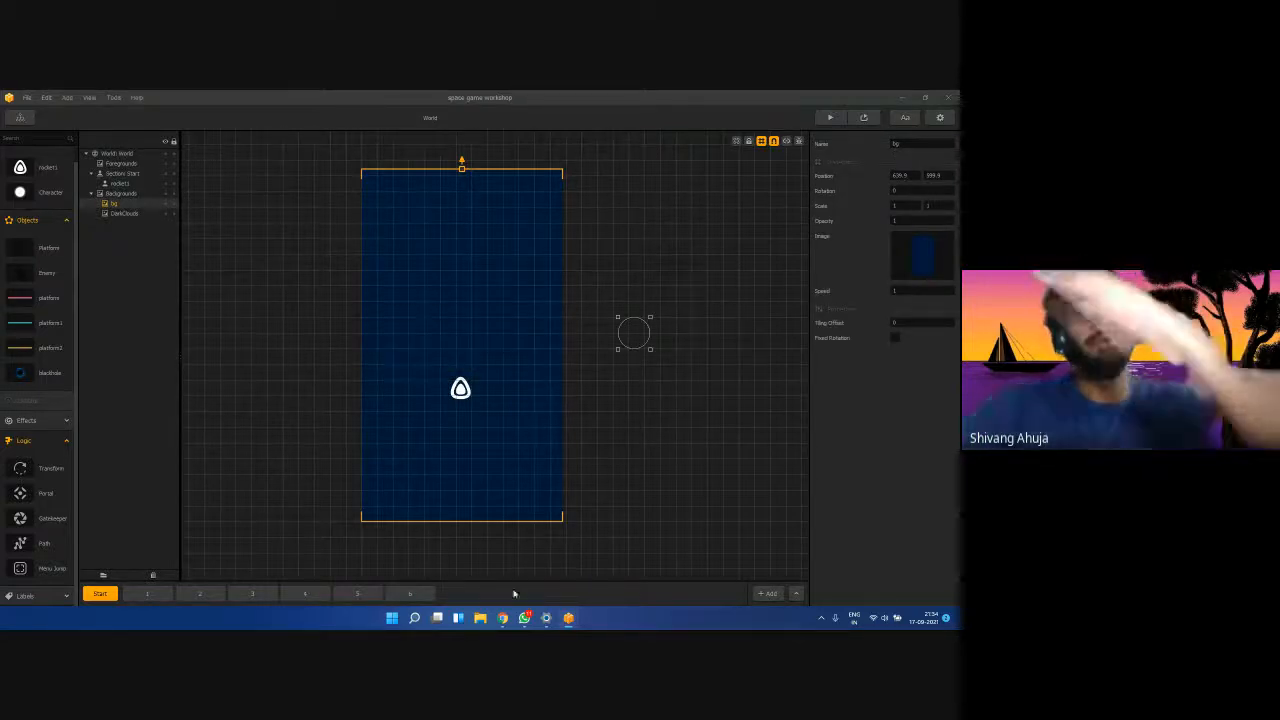
pyautogui.moveTo(502, 617)
pyautogui.click(466, 566)
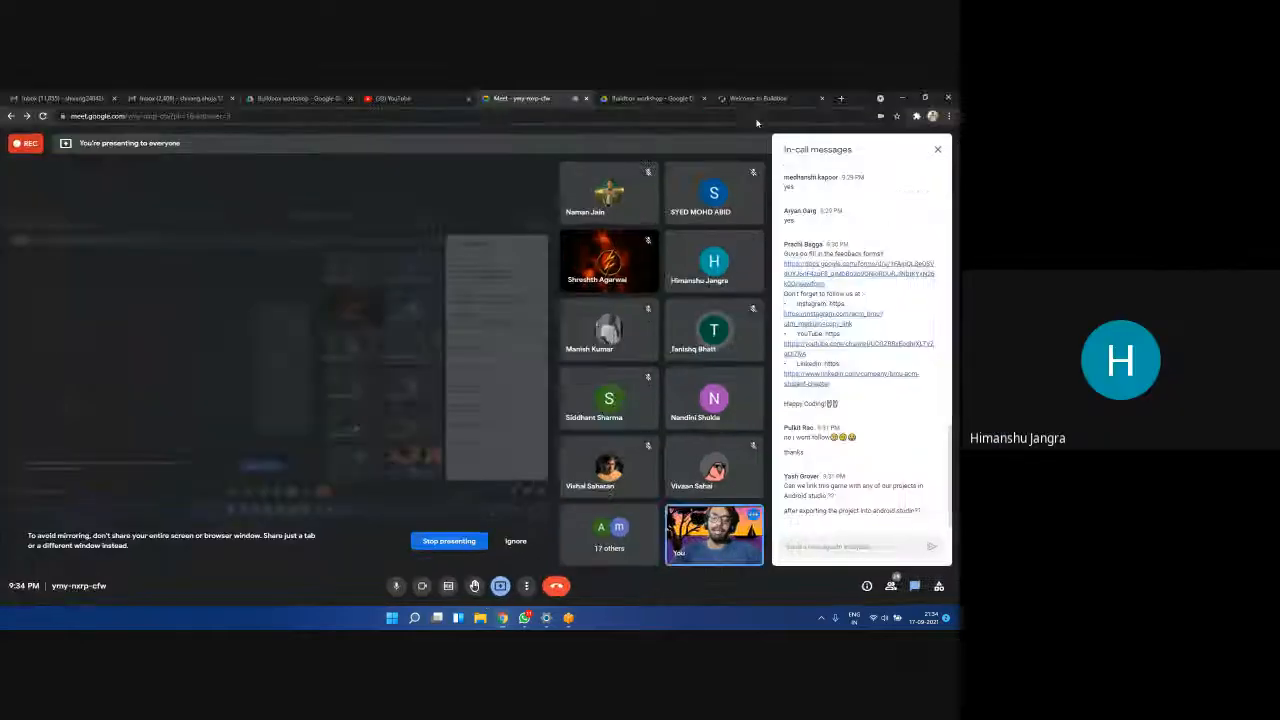
# Open the Buildbox Classic tutorials page from the Learning Center and copy its address.
pyautogui.click(755, 98)
pyautogui.click(498, 97)
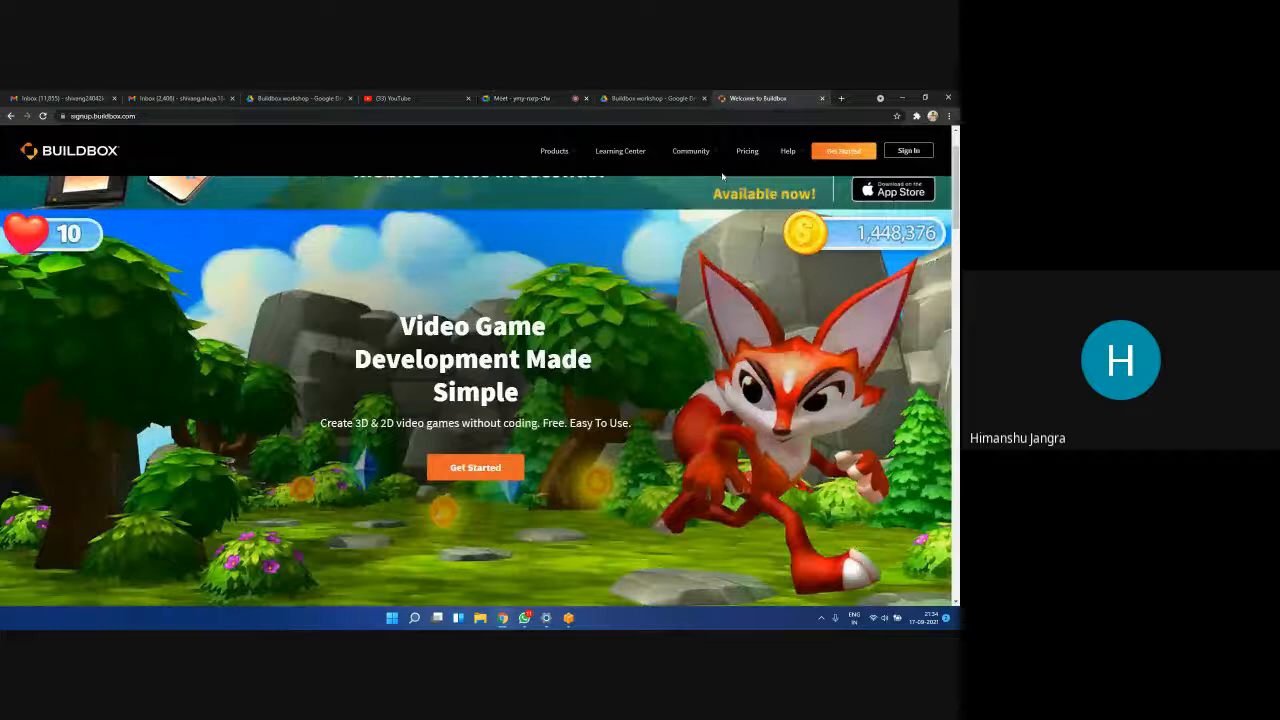
pyautogui.moveTo(642, 156)
pyautogui.click(630, 190)
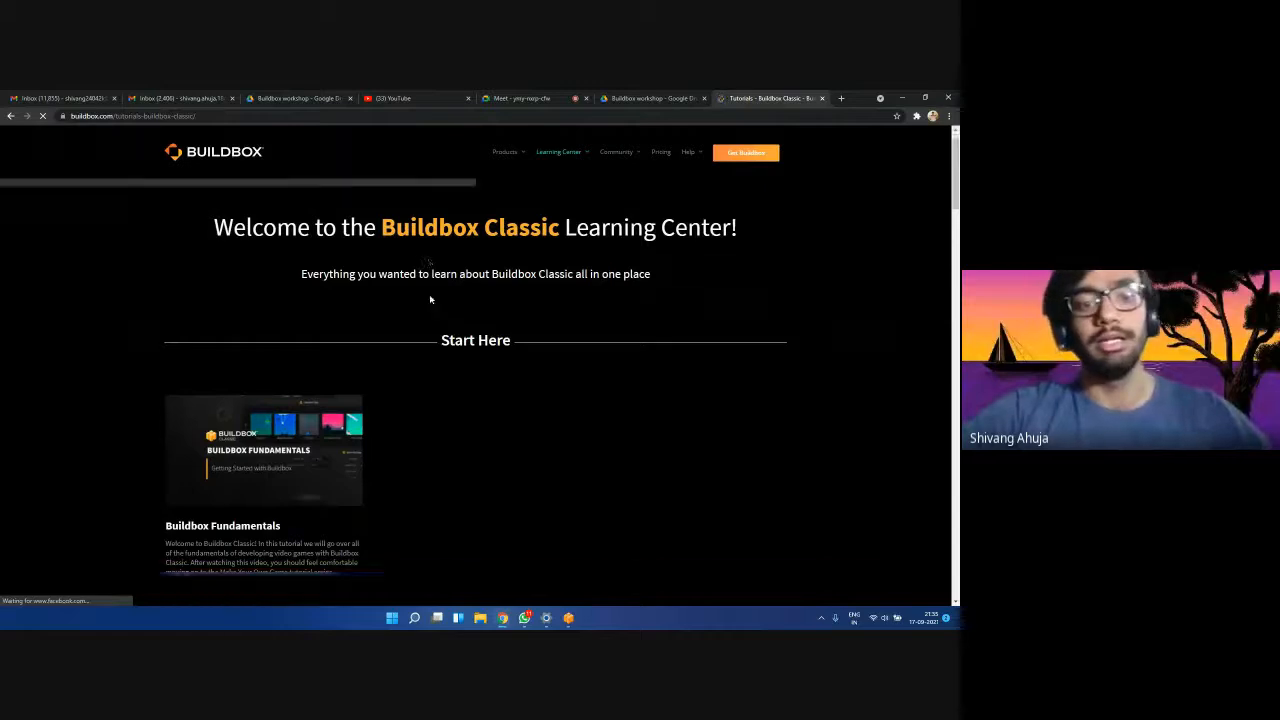
pyautogui.scroll(-2, 430, 299)
pyautogui.click(340, 116)
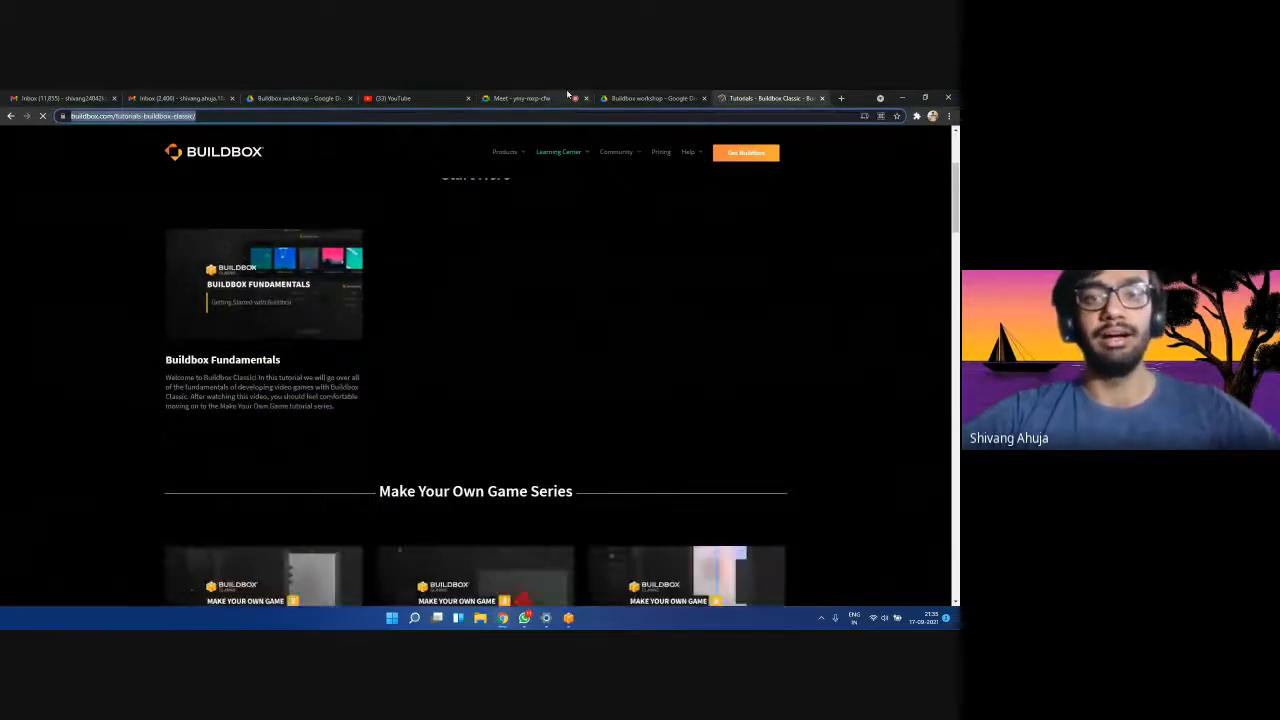
pyautogui.click(525, 98)
pyautogui.click(842, 548)
pyautogui.hotkey('ctrl', 'v')
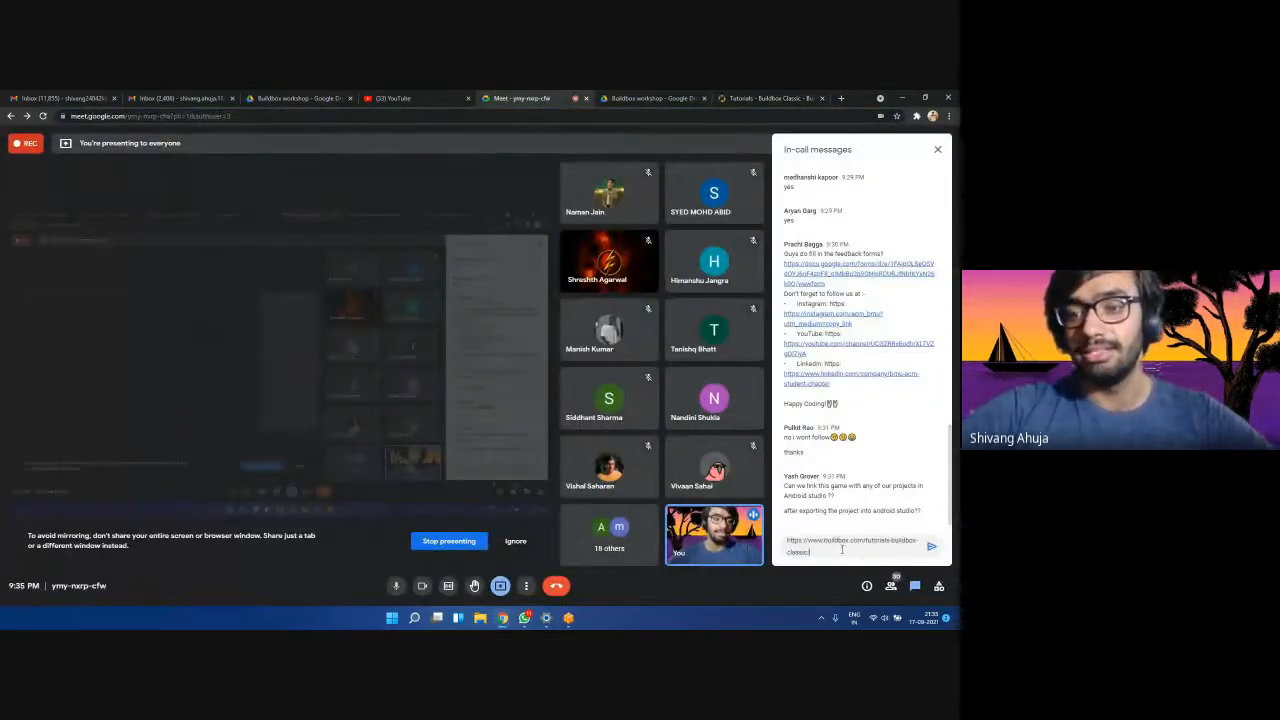
pyautogui.press('Return')
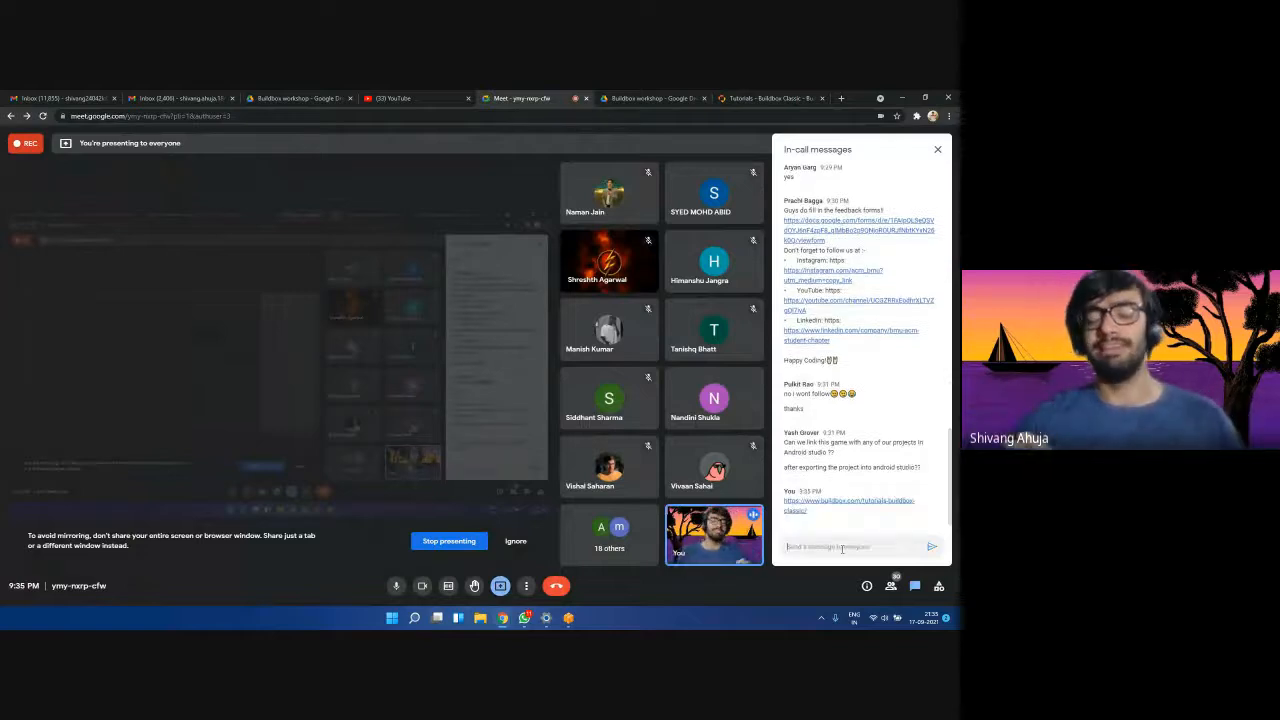